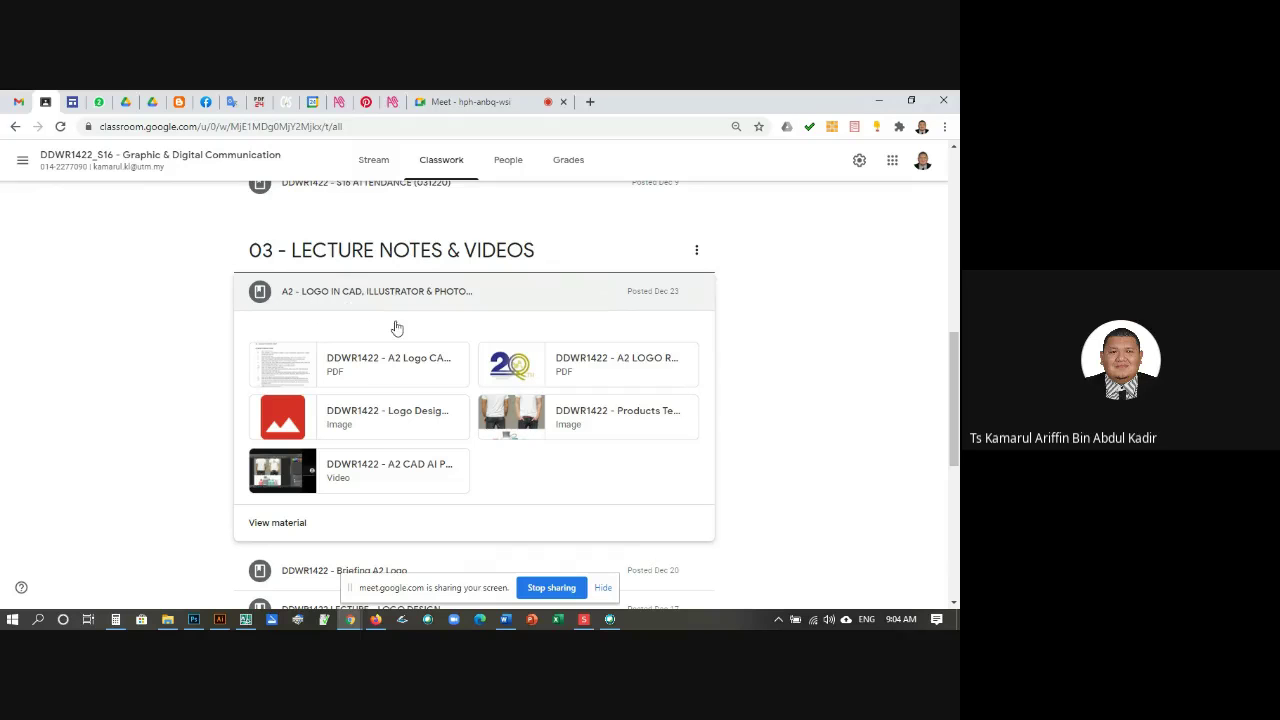
Step: Open the A2 LOGO RATIONALE & PRODUCT PDF from the A2 logo material and examine the logo, its rationale and monochrome versions
{"action": "scroll", "coordinate": [791, 366], "scroll_direction": "down", "scroll_amount": 1}
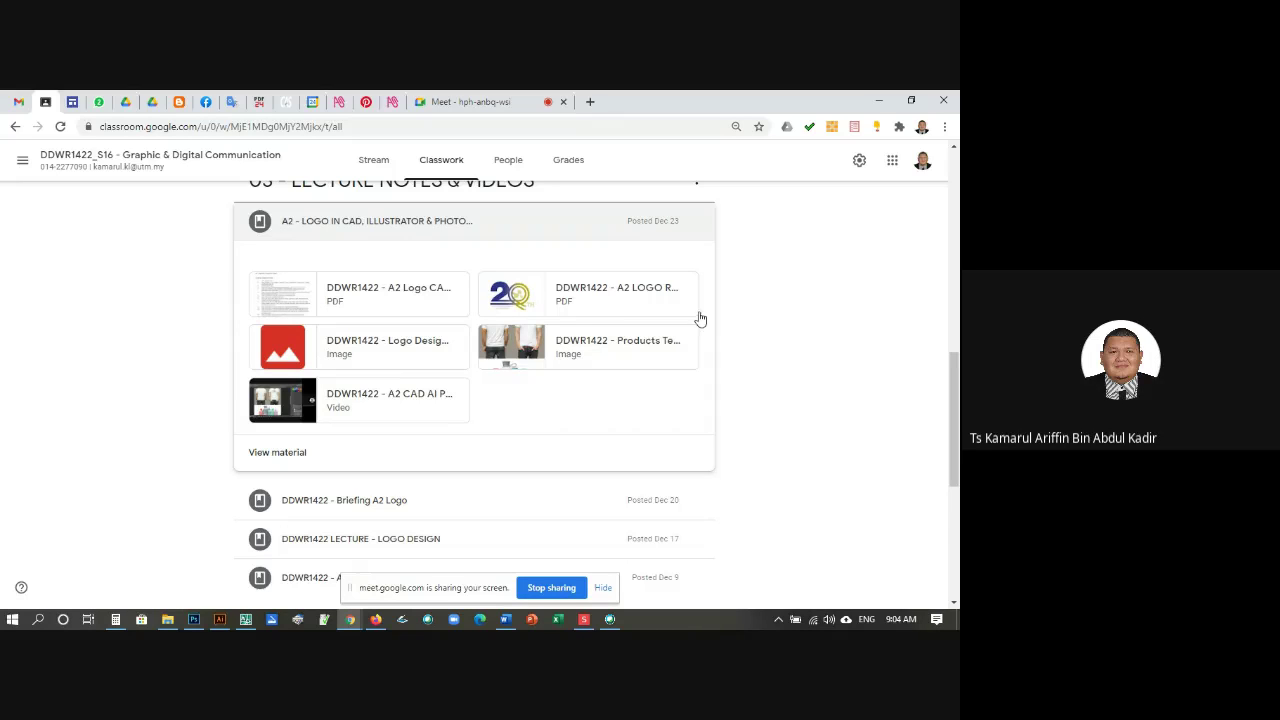
{"action": "left_click", "coordinate": [512, 312]}
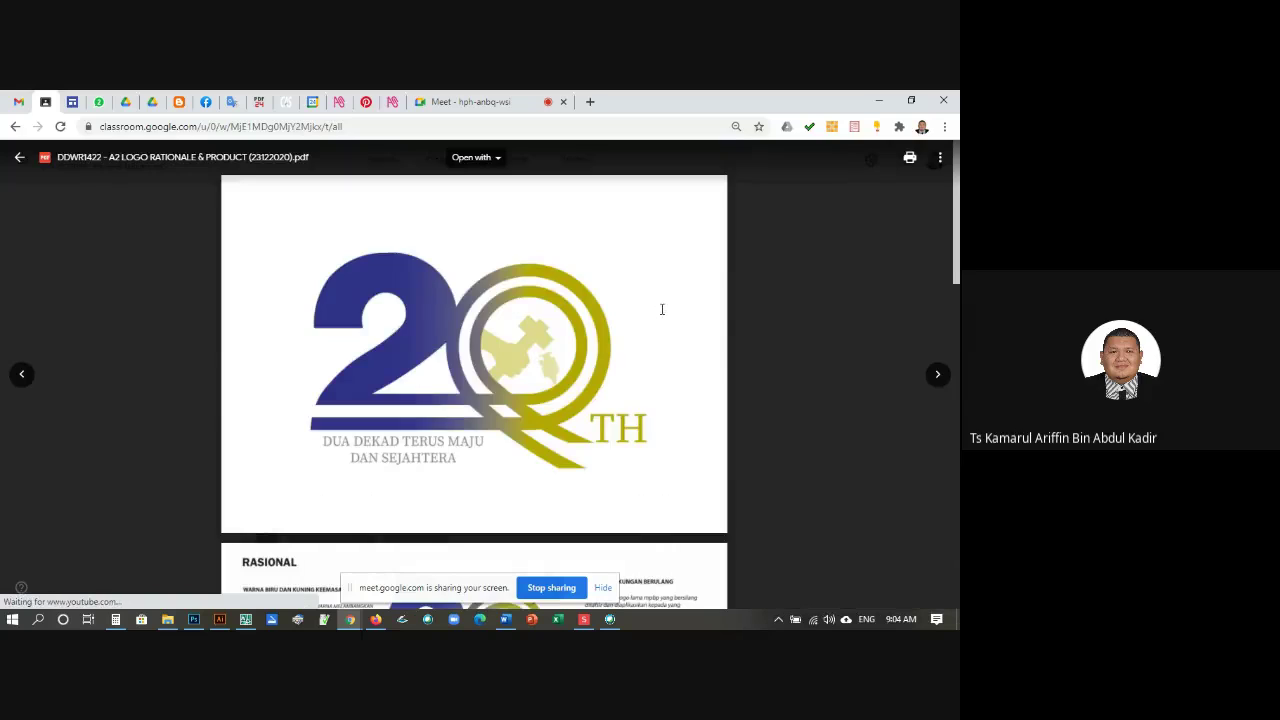
{"action": "scroll", "coordinate": [690, 297], "scroll_direction": "down", "scroll_amount": 3}
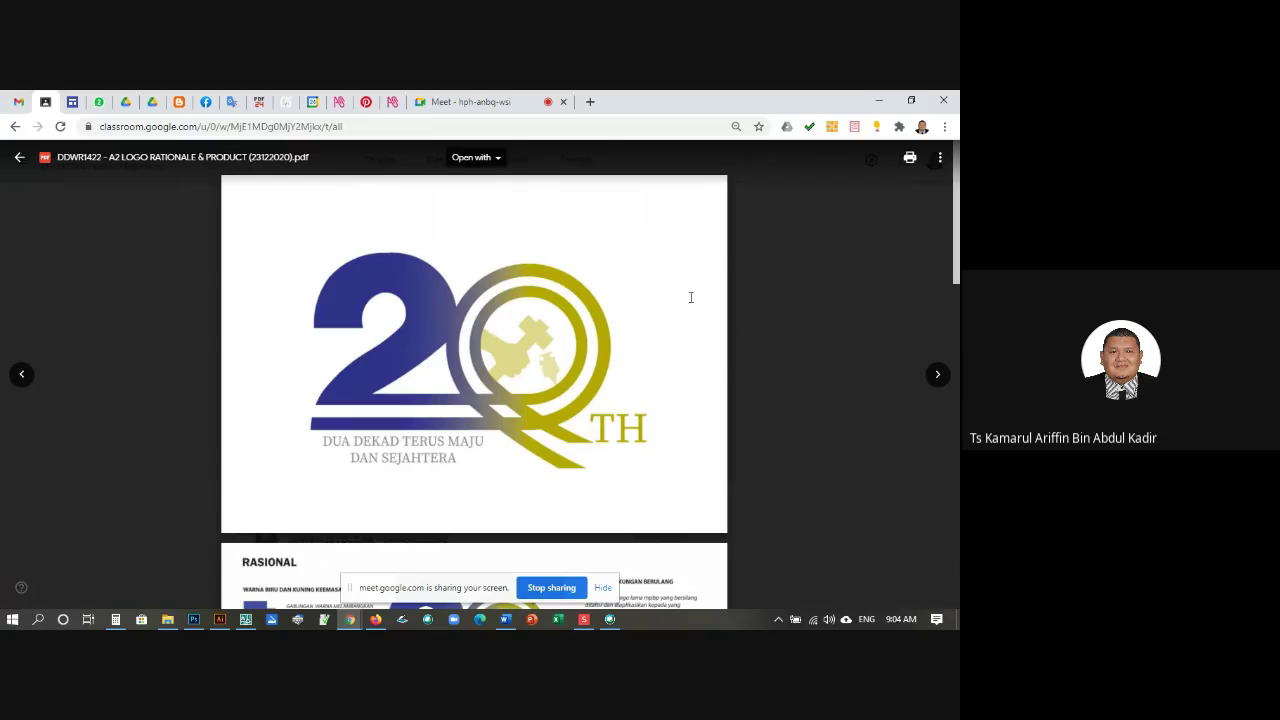
{"action": "scroll", "coordinate": [600, 275], "scroll_direction": "down", "scroll_amount": 3}
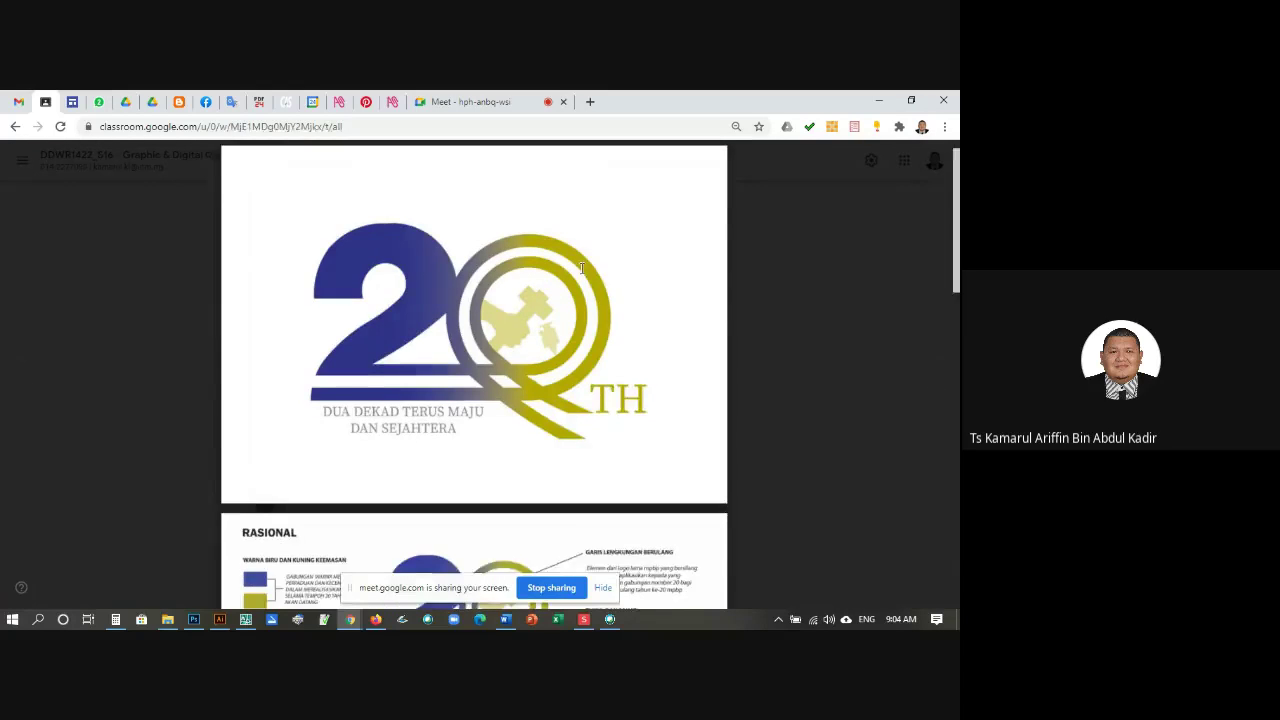
{"action": "scroll", "coordinate": [587, 267], "scroll_direction": "down", "scroll_amount": 3}
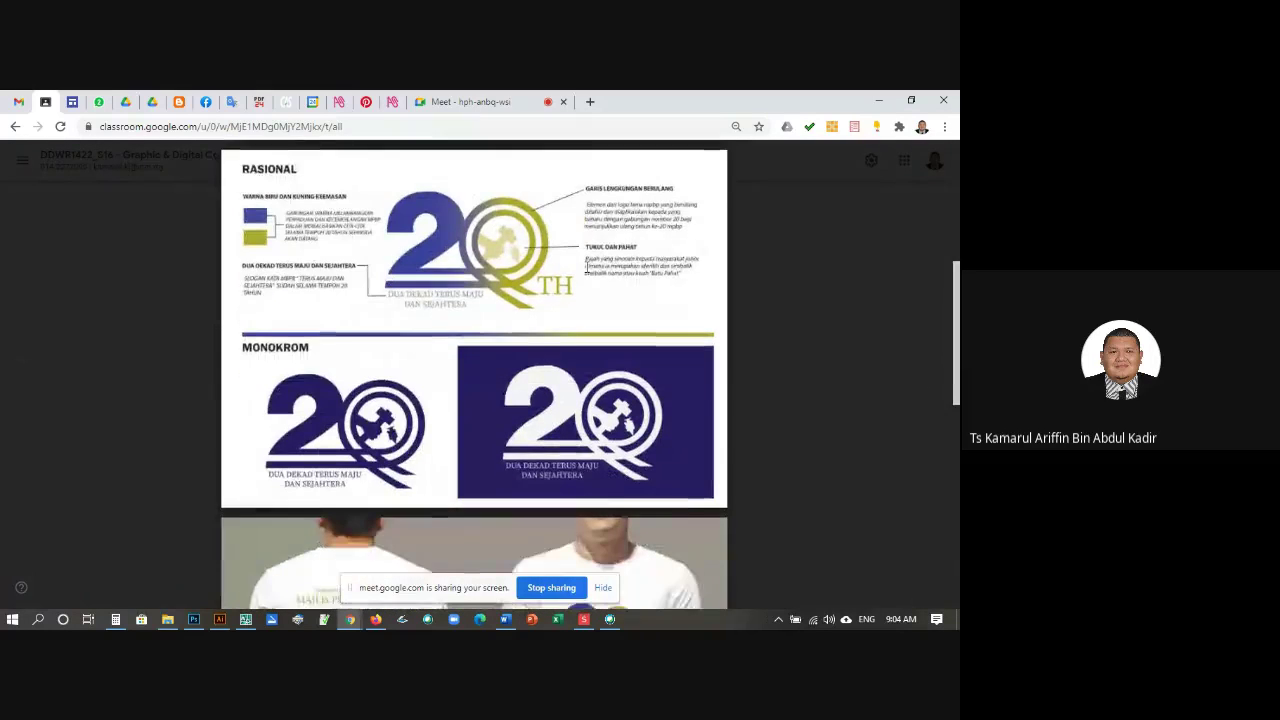
{"action": "scroll", "coordinate": [587, 267], "scroll_direction": "down", "scroll_amount": 3}
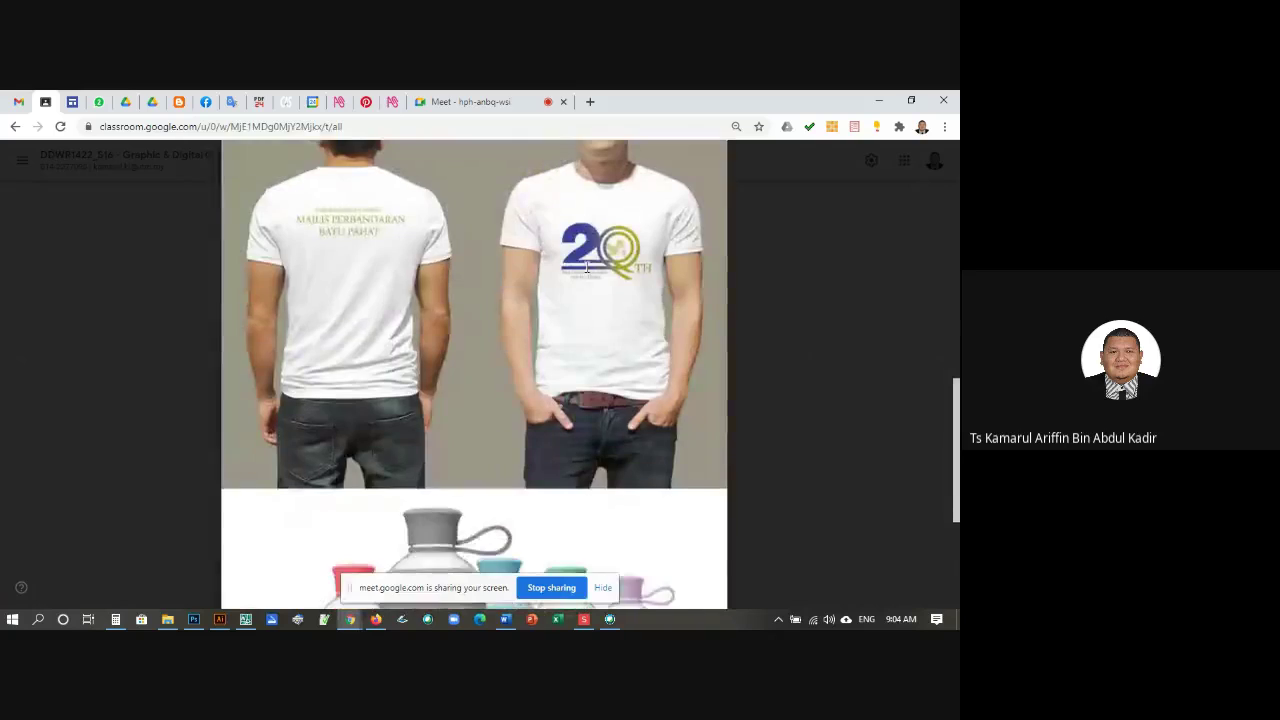
{"action": "scroll", "coordinate": [587, 267], "scroll_direction": "up", "scroll_amount": 10}
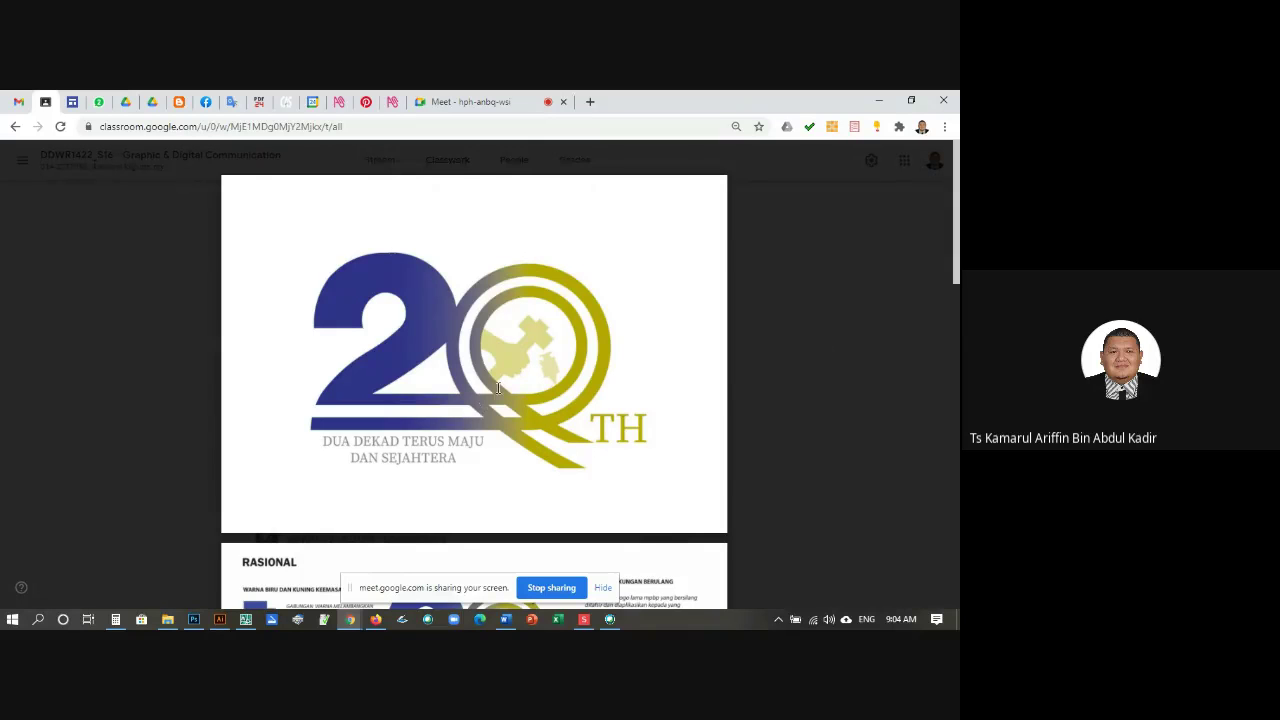
{"action": "scroll", "coordinate": [499, 385], "scroll_direction": "down", "scroll_amount": 4}
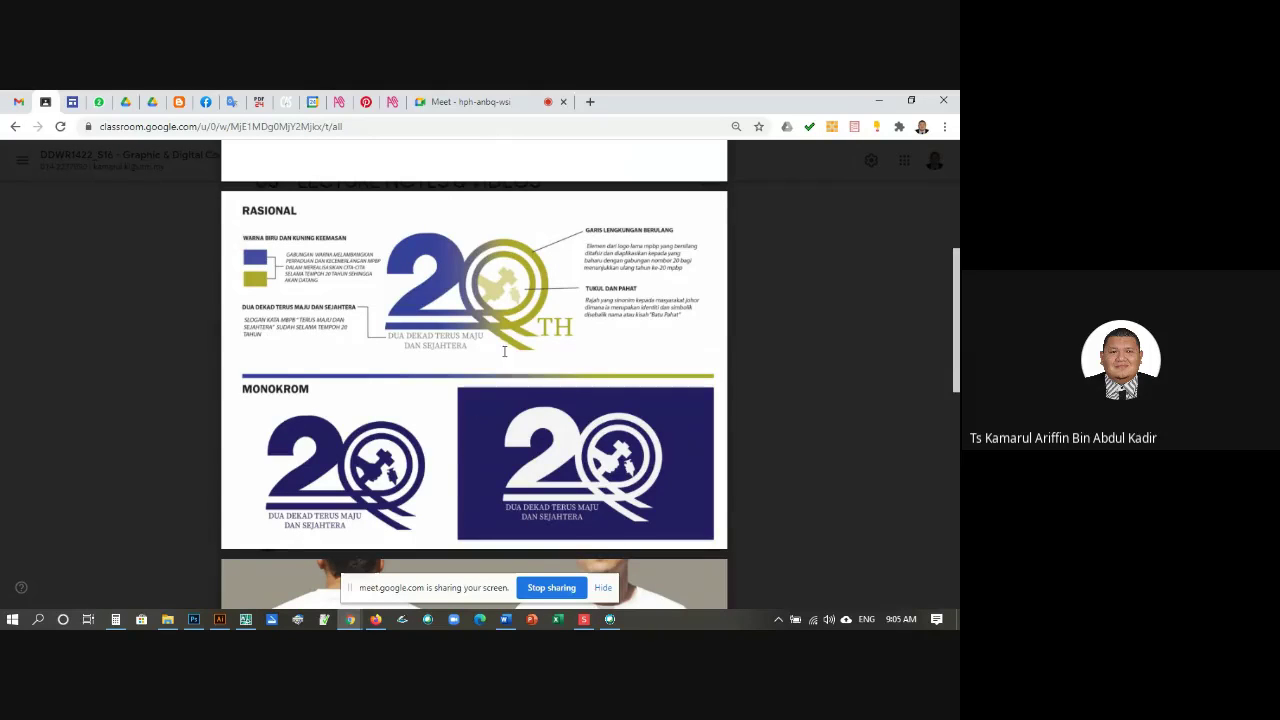
{"action": "scroll", "coordinate": [510, 332], "scroll_direction": "down", "scroll_amount": 1}
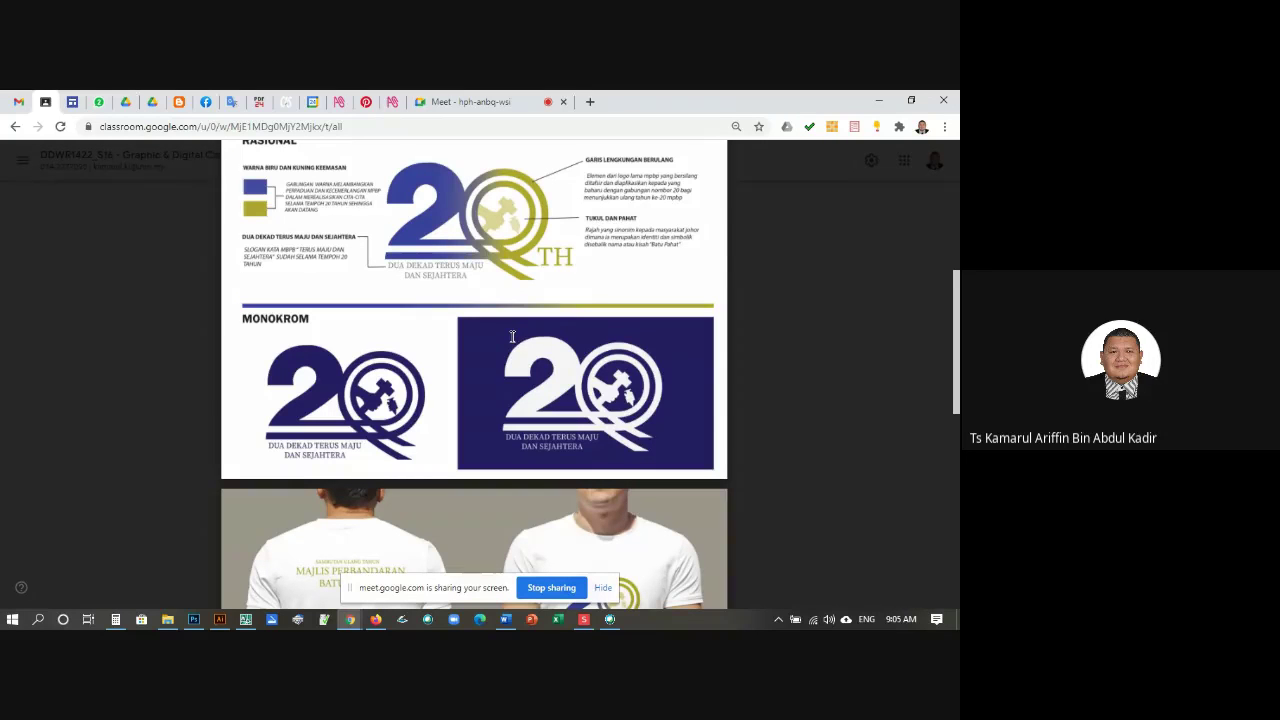
Step: Examine the T-shirt and water bottle mock-ups in the A2 logo rationale PDF, ending back at the first page
{"action": "scroll", "coordinate": [512, 337], "scroll_direction": "up", "scroll_amount": 1}
{"action": "scroll", "coordinate": [515, 300], "scroll_direction": "down", "scroll_amount": 3}
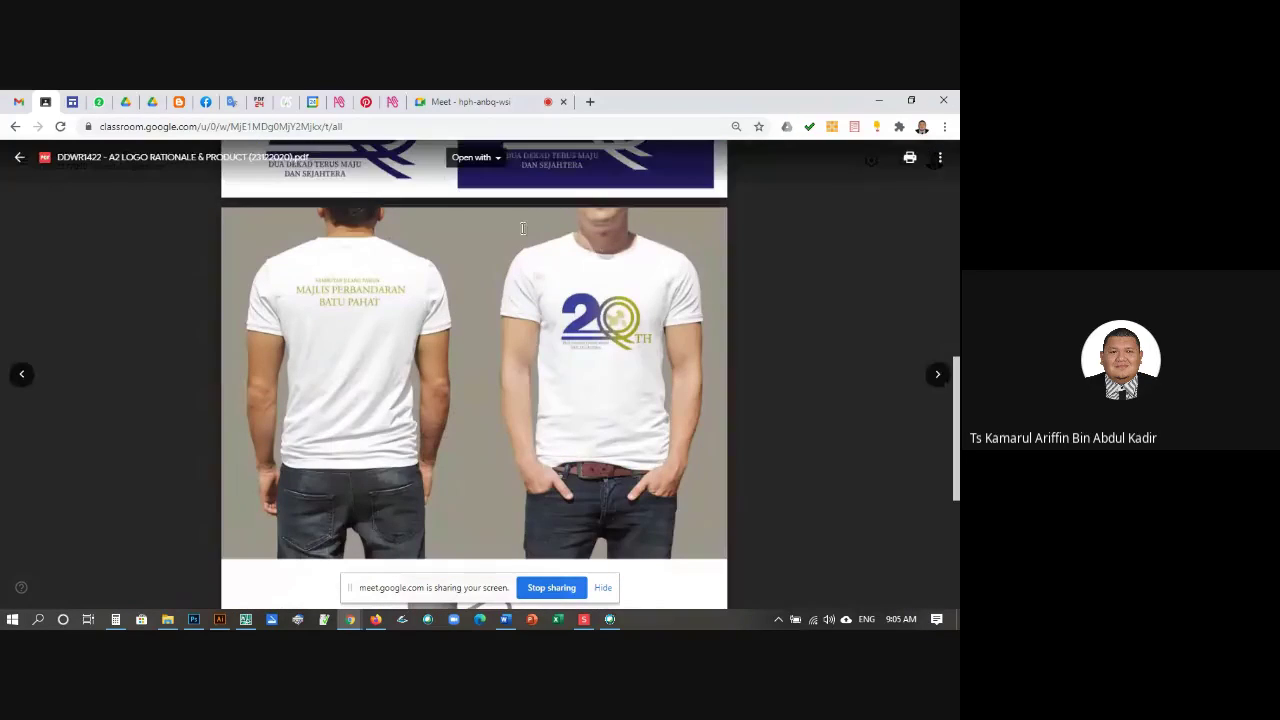
{"action": "scroll", "coordinate": [568, 230], "scroll_direction": "down", "scroll_amount": 1}
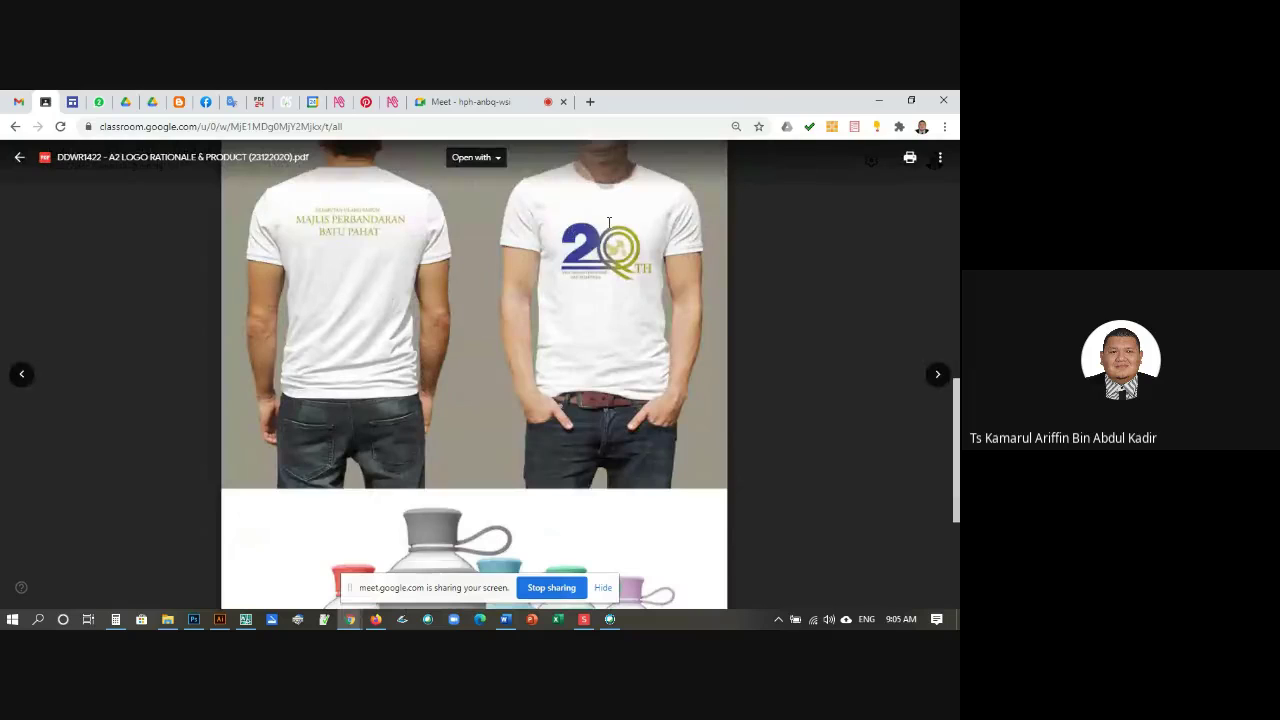
{"action": "scroll", "coordinate": [608, 222], "scroll_direction": "up", "scroll_amount": 1}
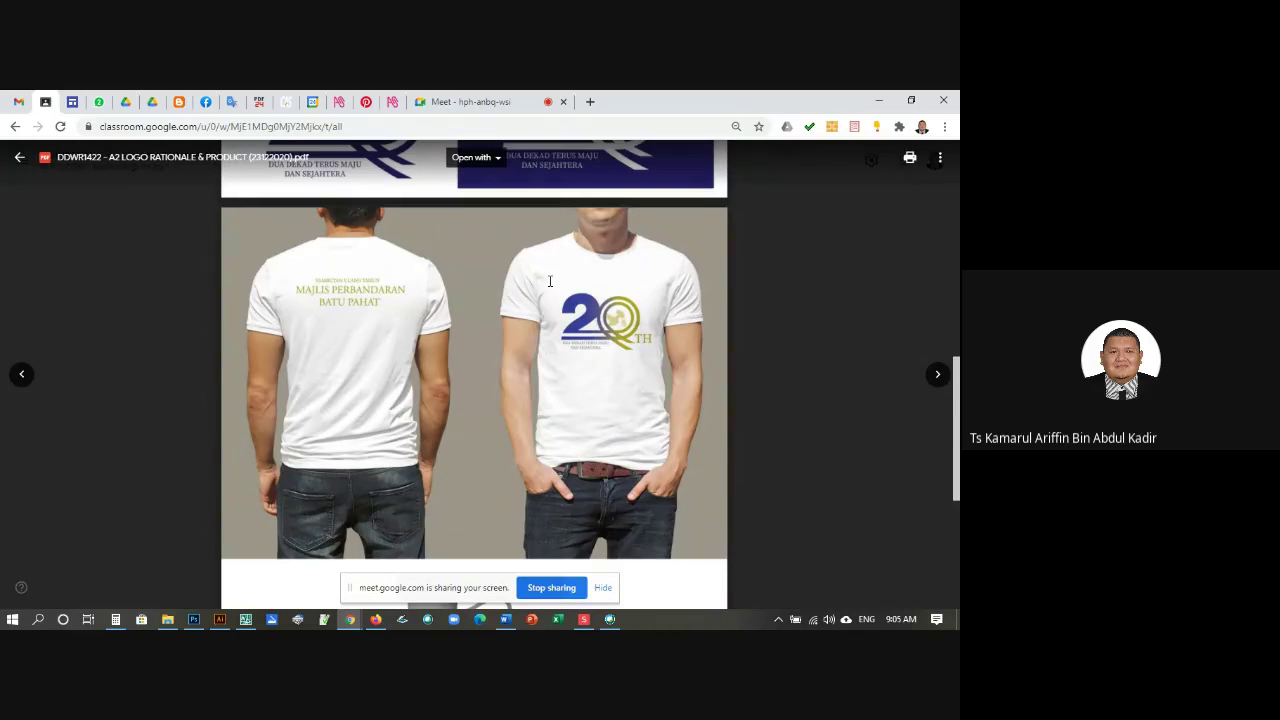
{"action": "scroll", "coordinate": [590, 282], "scroll_direction": "down", "scroll_amount": 2}
{"action": "scroll", "coordinate": [633, 285], "scroll_direction": "up", "scroll_amount": 1}
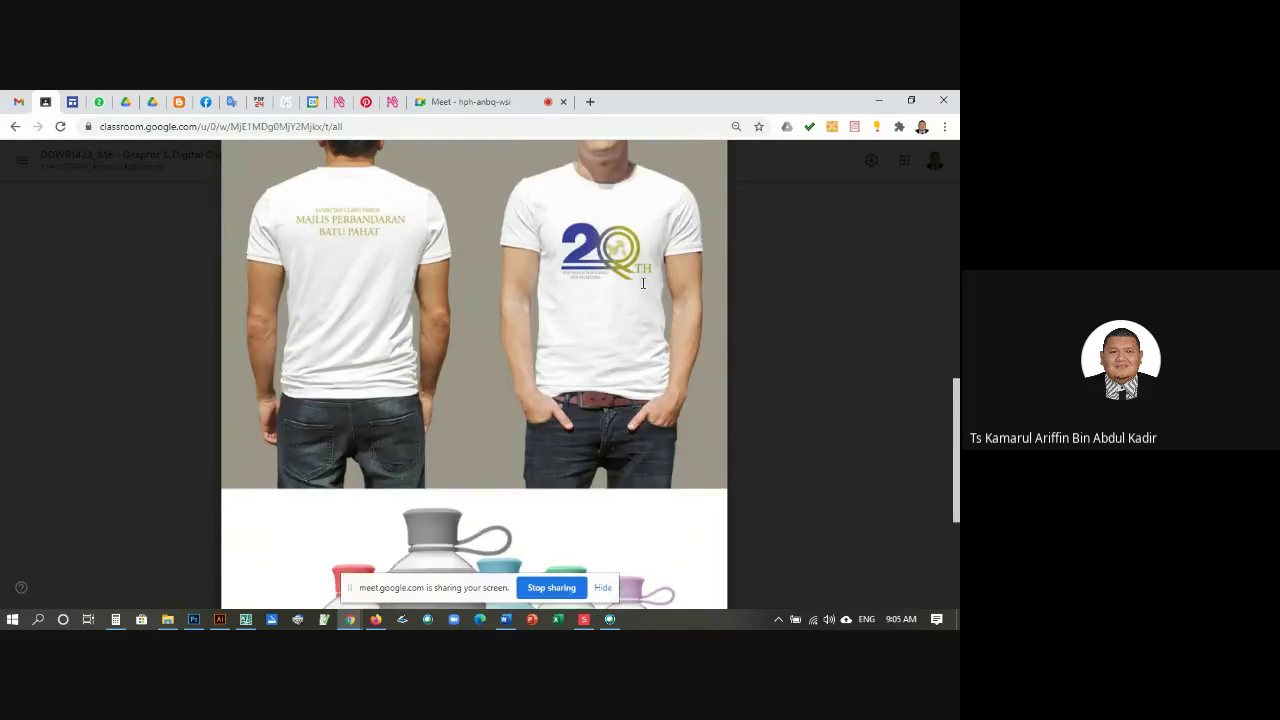
{"action": "scroll", "coordinate": [630, 284], "scroll_direction": "up", "scroll_amount": 2}
{"action": "scroll", "coordinate": [600, 282], "scroll_direction": "down", "scroll_amount": 3}
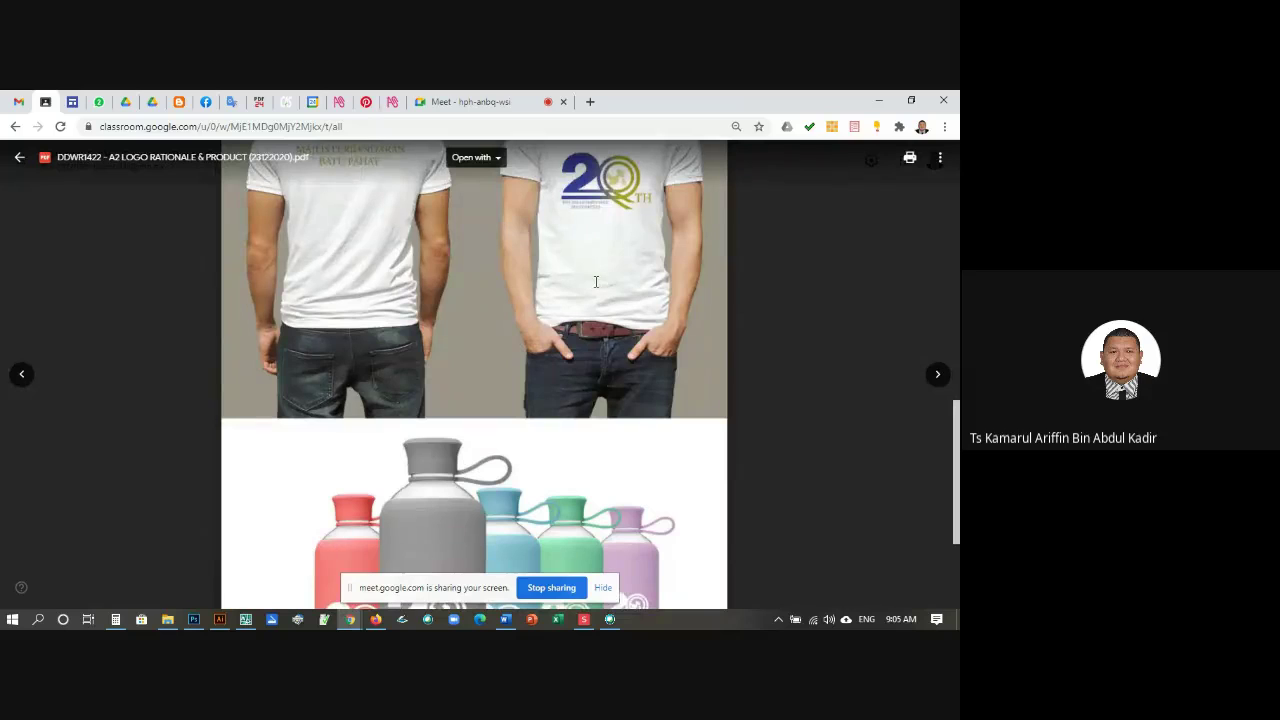
{"action": "scroll", "coordinate": [595, 282], "scroll_direction": "up", "scroll_amount": 1}
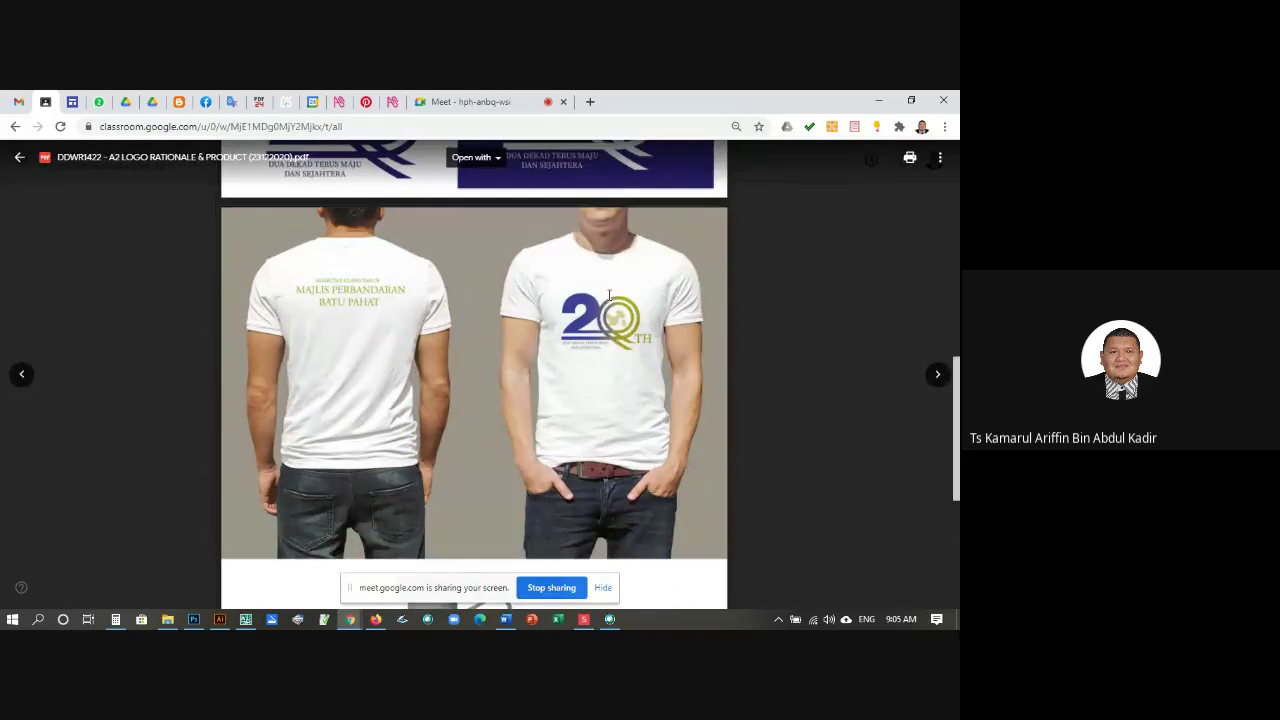
{"action": "scroll", "coordinate": [610, 293], "scroll_direction": "down", "scroll_amount": 5}
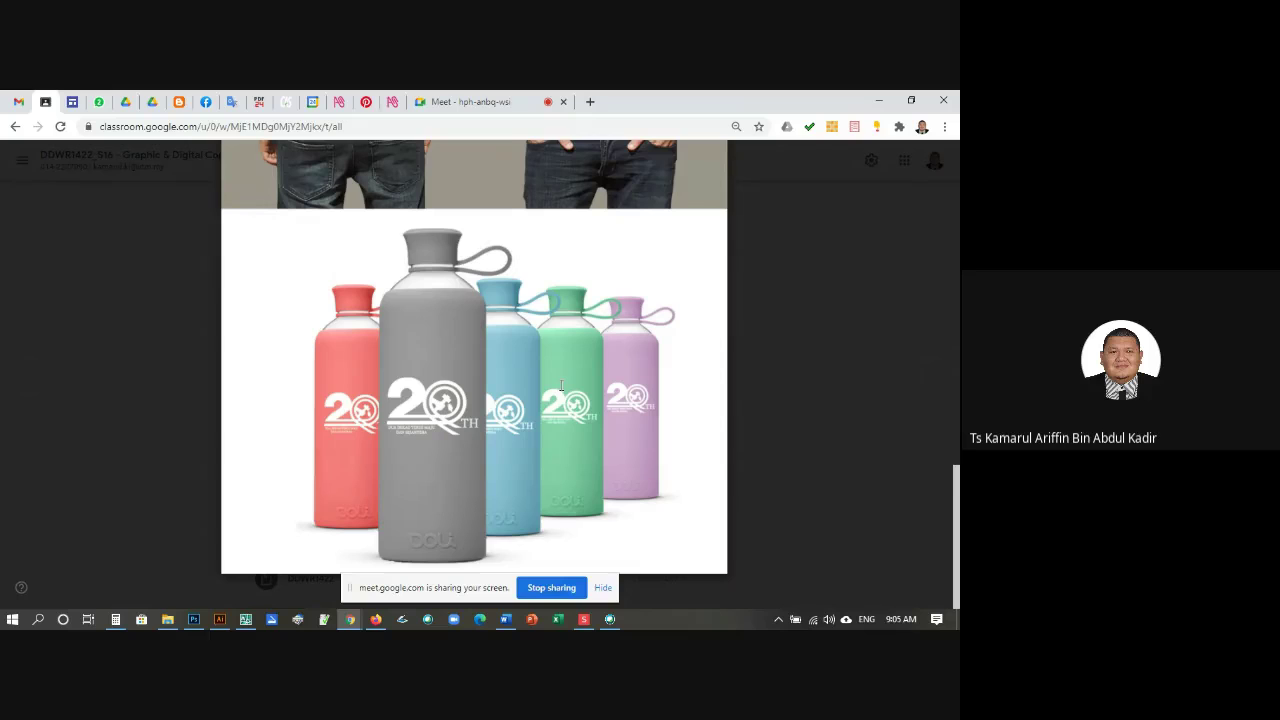
{"action": "scroll", "coordinate": [560, 382], "scroll_direction": "up", "scroll_amount": 10}
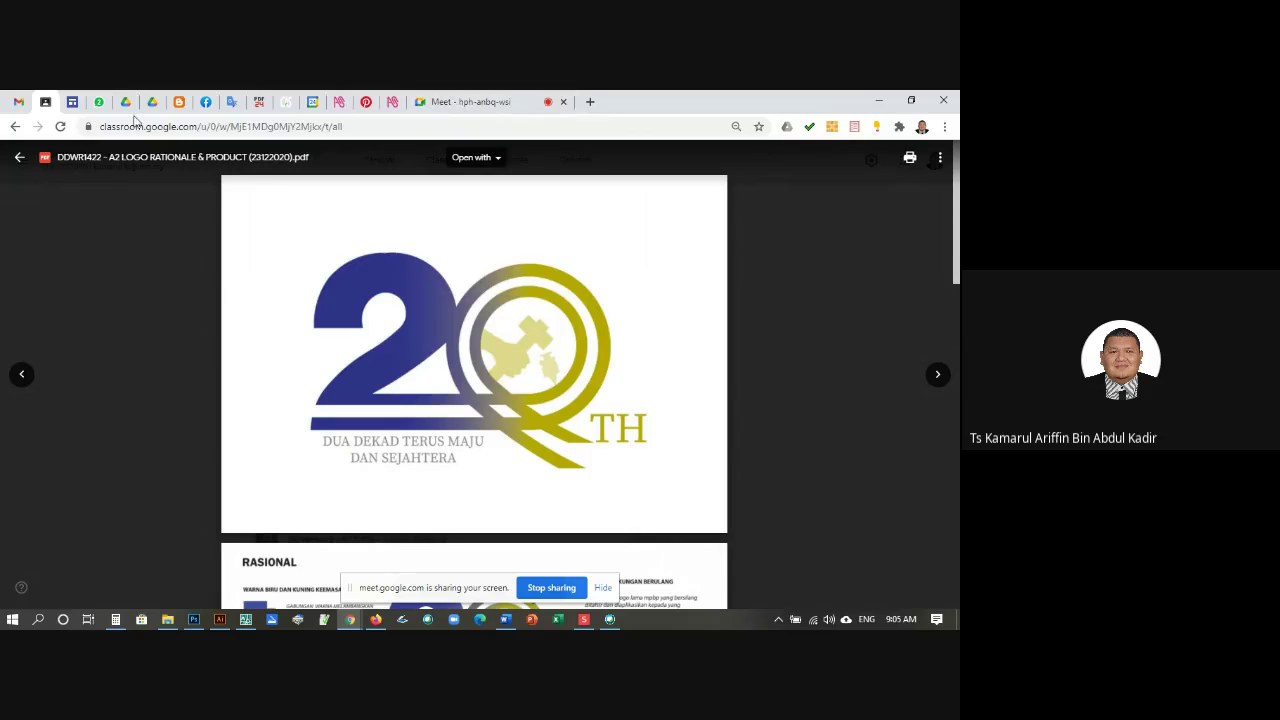
Step: Switch to the Google Meet call and respond to the pending request to join
{"action": "left_click", "coordinate": [458, 101]}
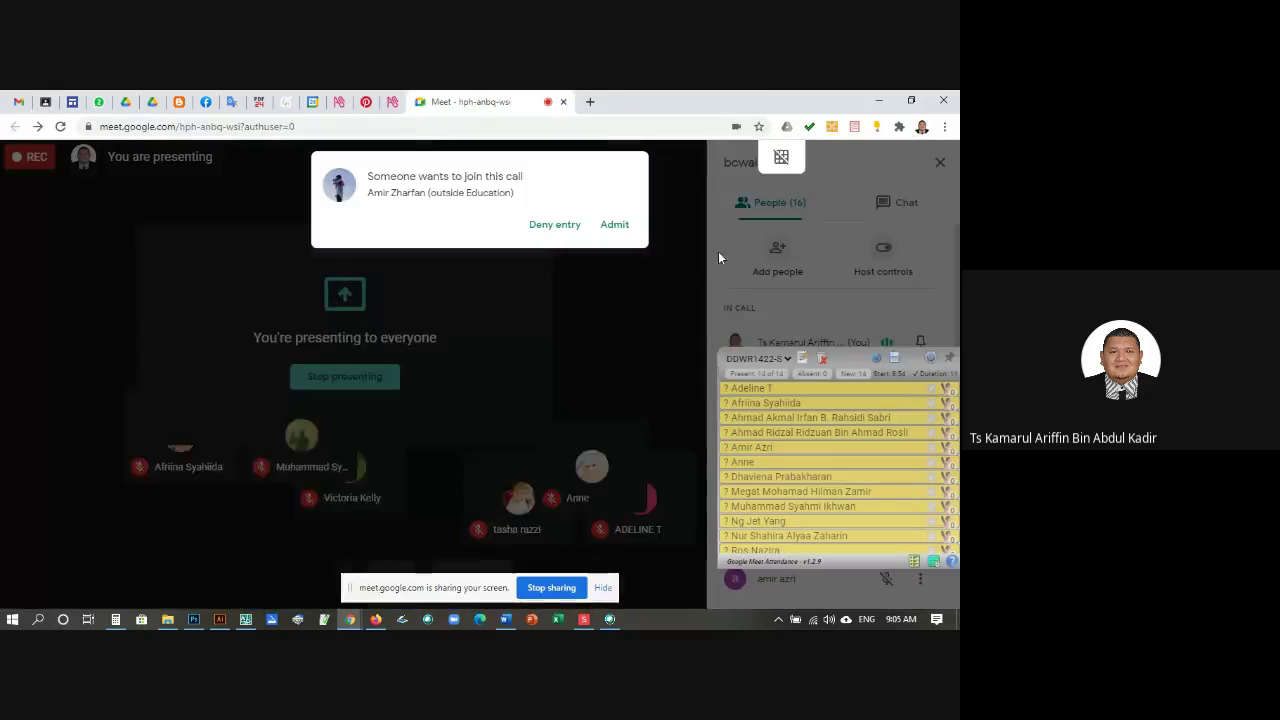
{"action": "left_click", "coordinate": [704, 247]}
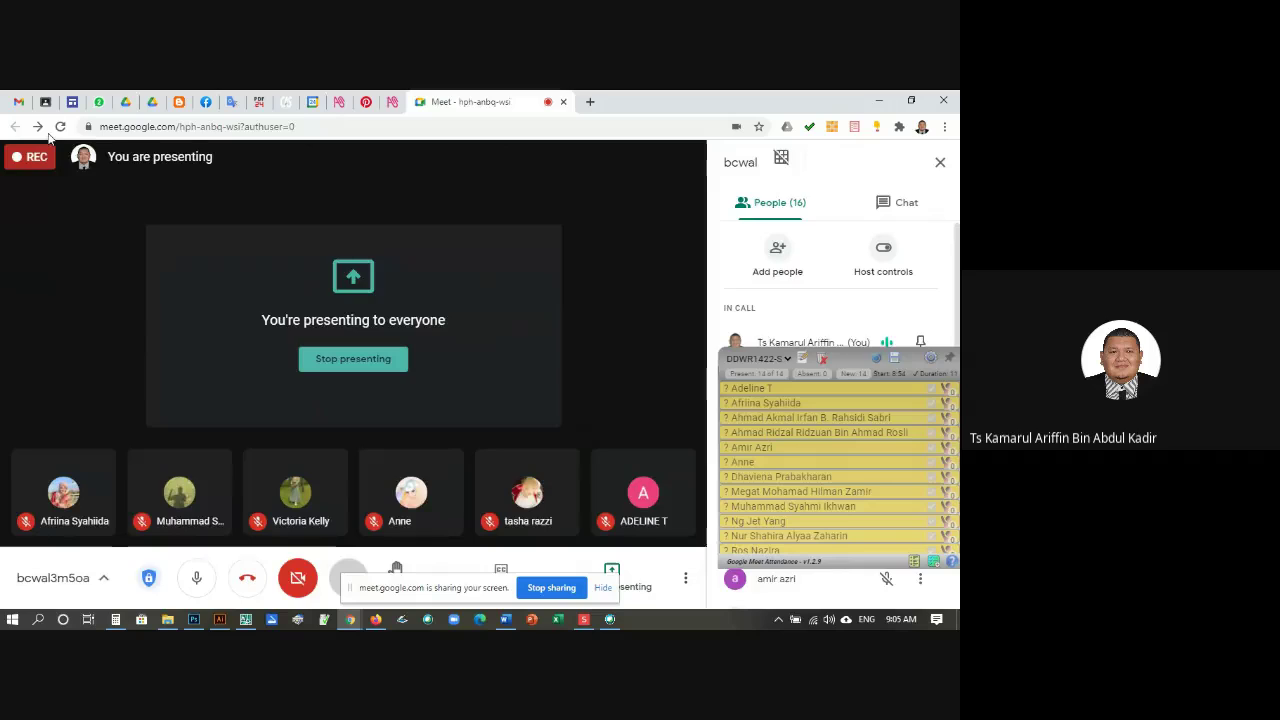
Step: Return to Google Classroom, close the PDF preview and find the A2 - LOGO IN CAD, ILLUSTRATOR & PHOTO... attachments under 03 - LECTURE NOTES & VIDEOS
{"action": "left_click", "coordinate": [45, 101]}
{"action": "left_click", "coordinate": [18, 160]}
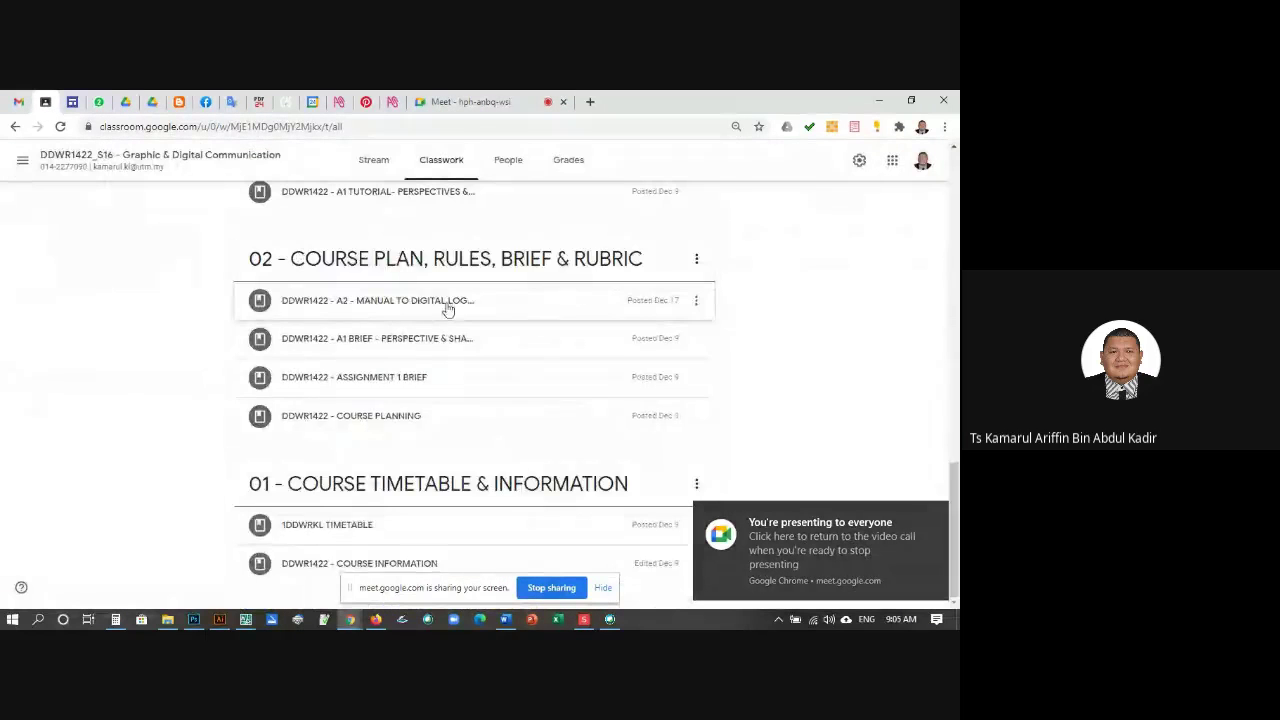
{"action": "scroll", "coordinate": [457, 363], "scroll_direction": "up", "scroll_amount": 15}
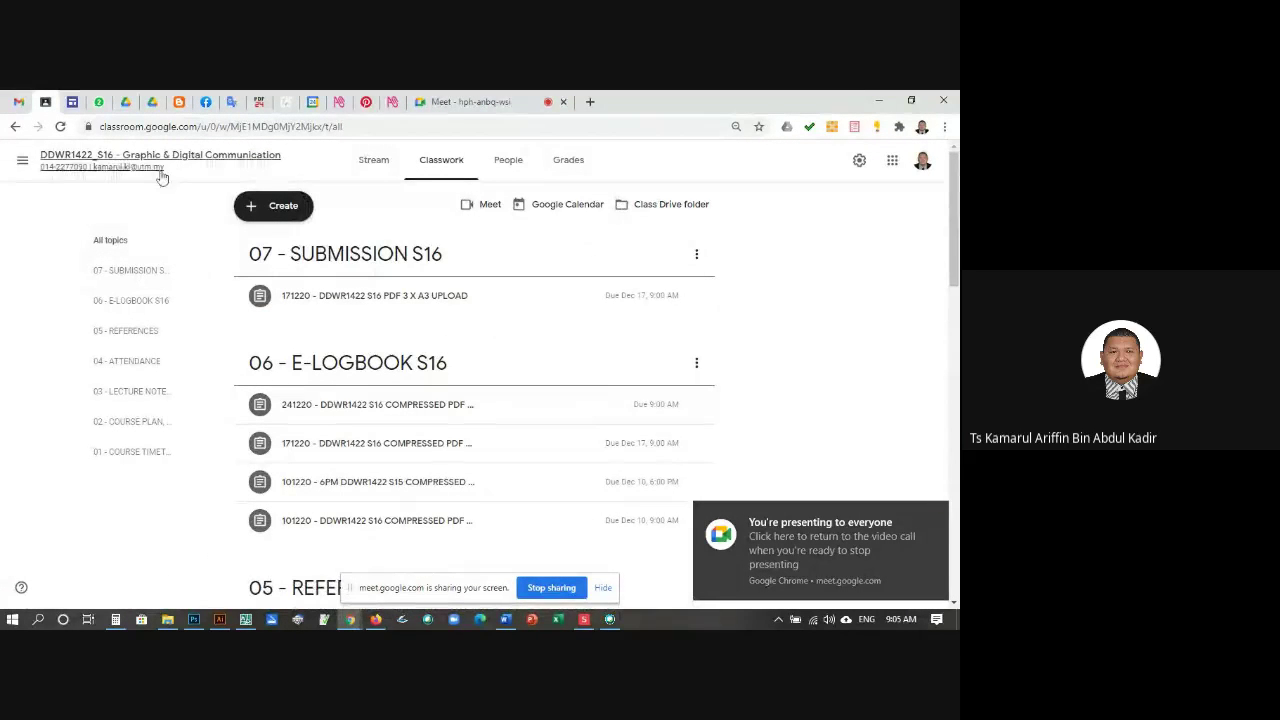
{"action": "scroll", "coordinate": [650, 373], "scroll_direction": "down", "scroll_amount": 5}
{"action": "scroll", "coordinate": [650, 373], "scroll_direction": "down", "scroll_amount": 1}
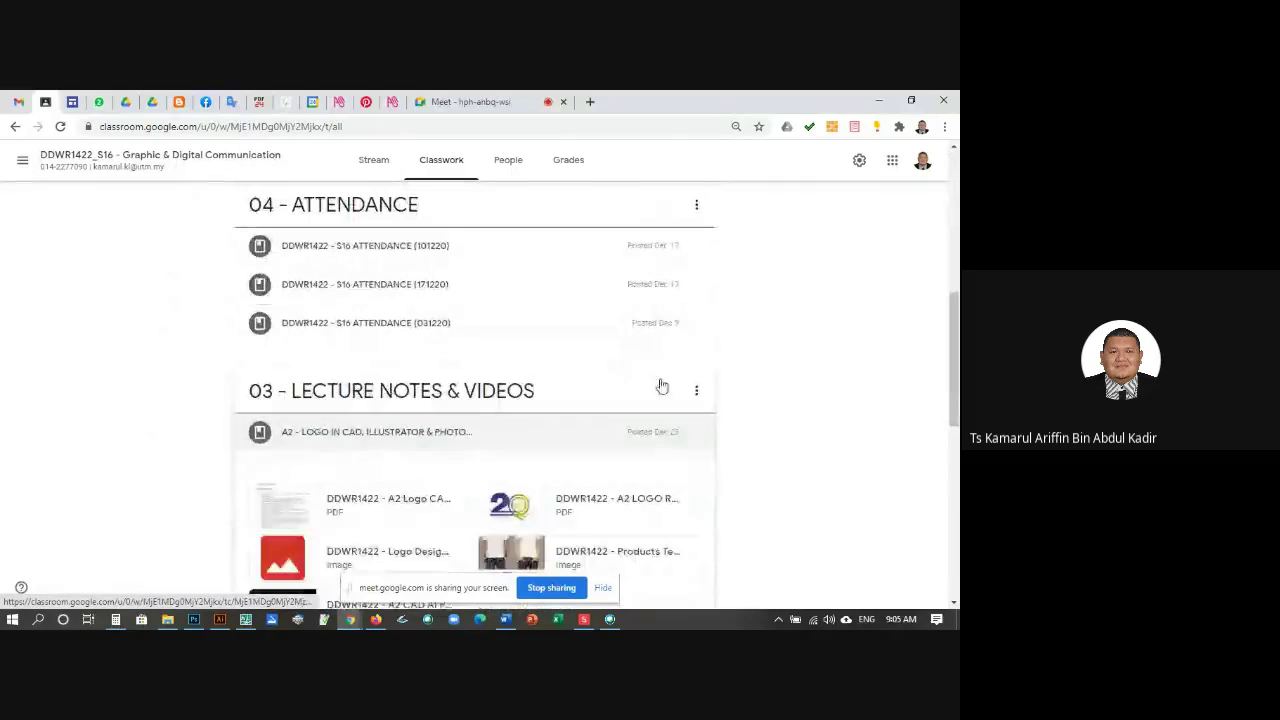
{"action": "scroll", "coordinate": [674, 409], "scroll_direction": "down", "scroll_amount": 1}
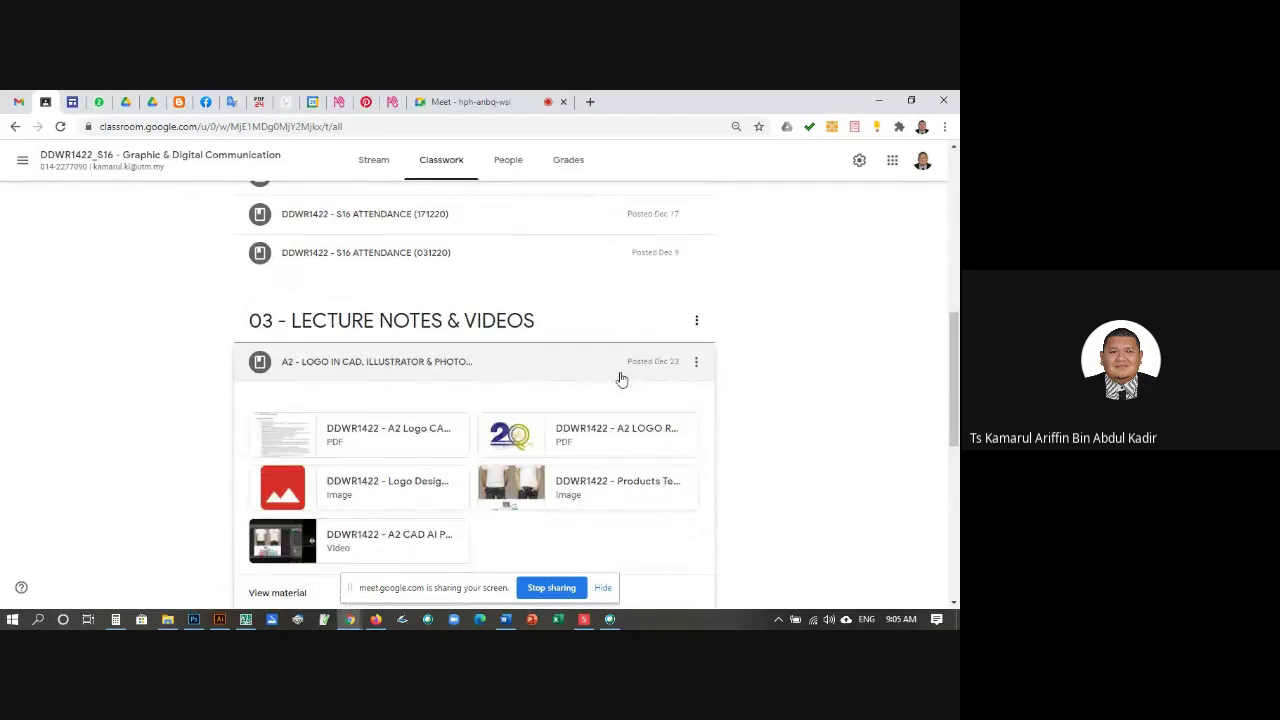
{"action": "scroll", "coordinate": [600, 374], "scroll_direction": "down", "scroll_amount": 2}
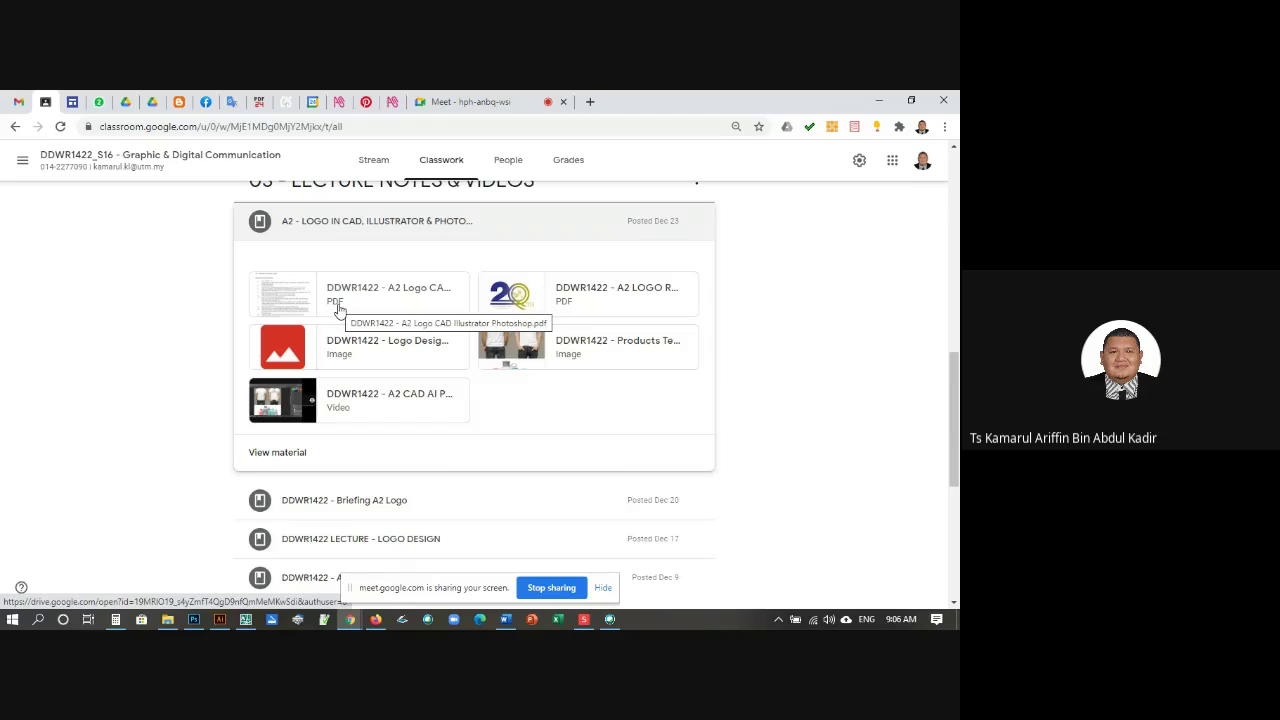
Step: Switch to AutoCAD and view the grid and the three logo versions in the Week 2 drawing
{"action": "left_click", "coordinate": [245, 620]}
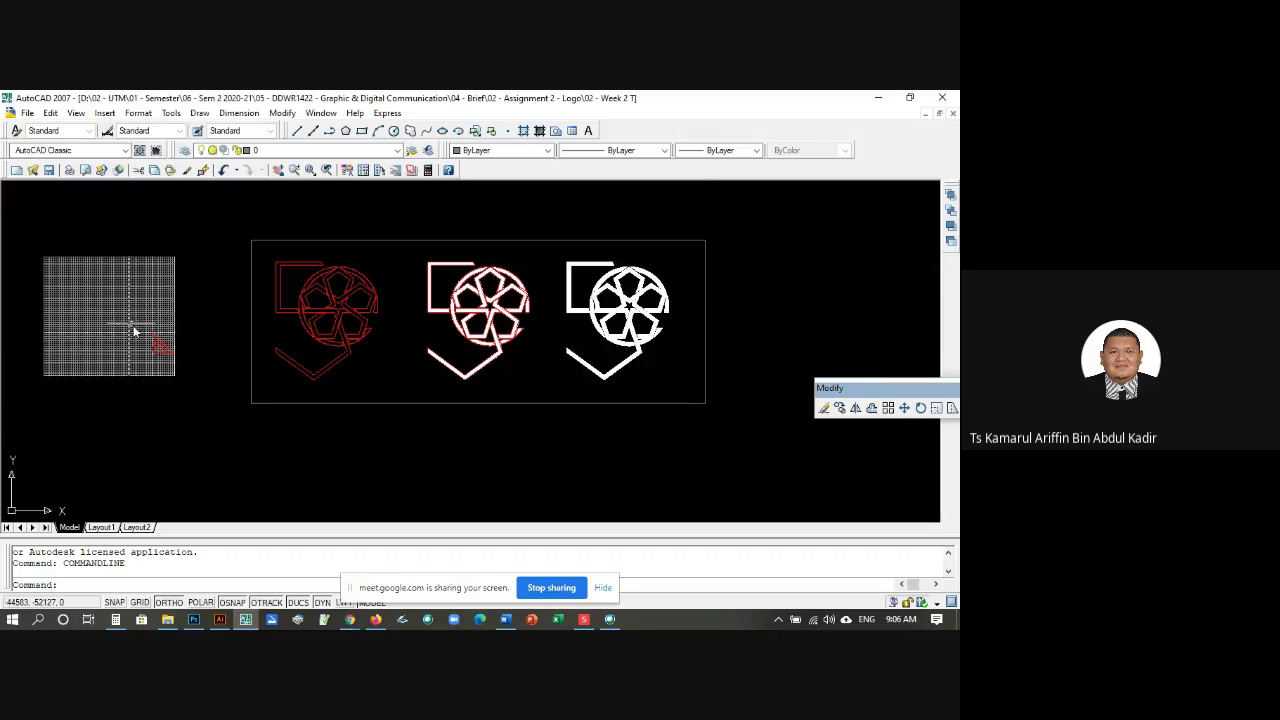
{"action": "scroll", "coordinate": [63, 312], "scroll_direction": "up", "scroll_amount": 3}
{"action": "scroll", "coordinate": [226, 318], "scroll_direction": "down", "scroll_amount": 2}
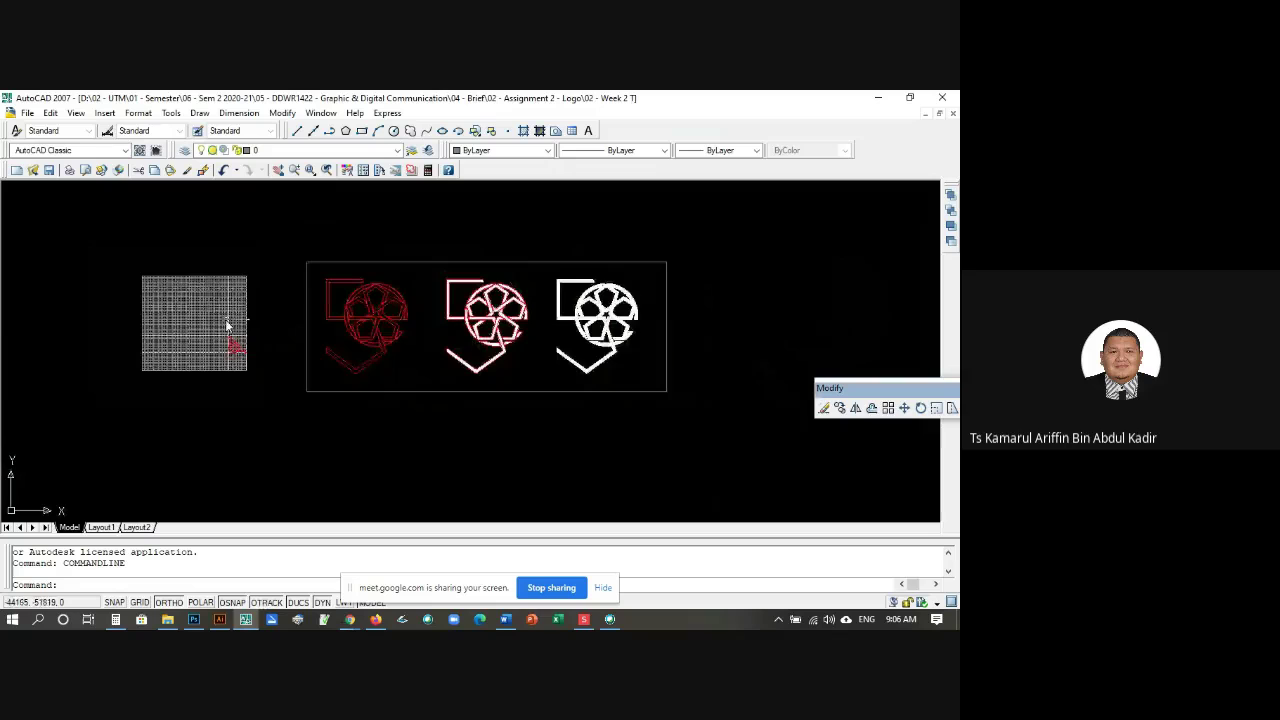
{"action": "scroll", "coordinate": [226, 318], "scroll_direction": "up", "scroll_amount": 2}
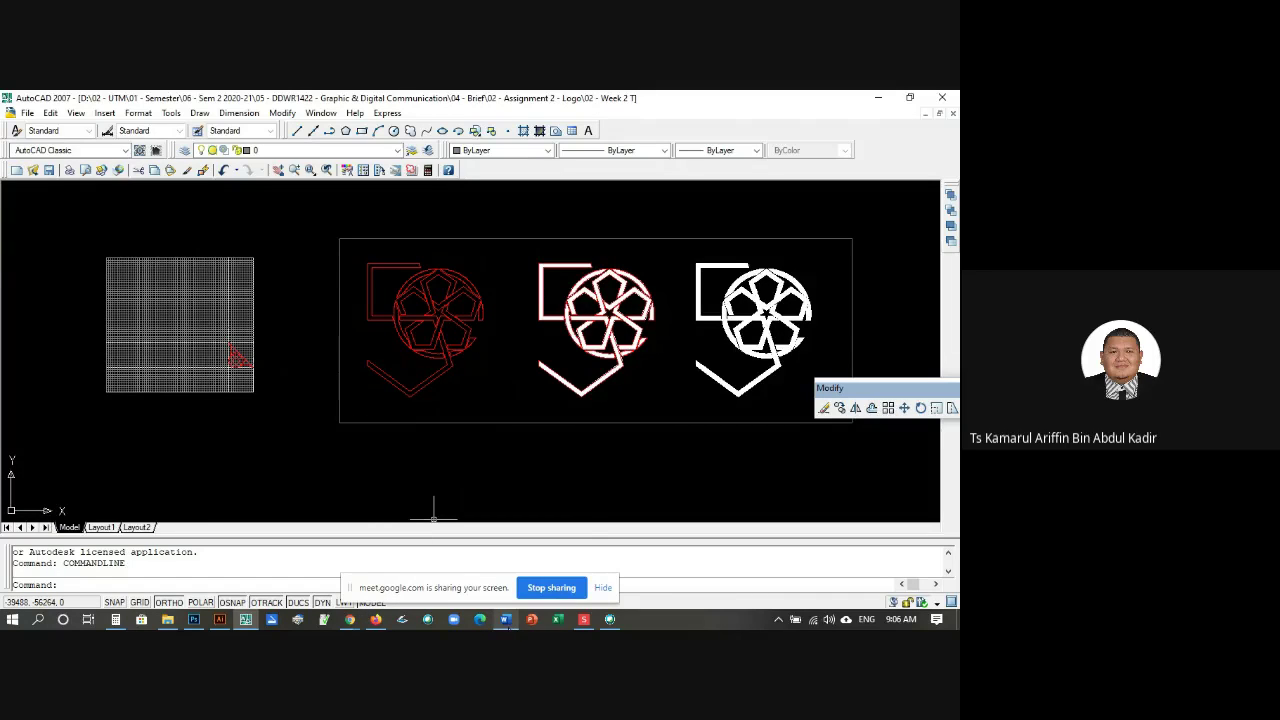
{"action": "mouse_move", "coordinate": [506, 620]}
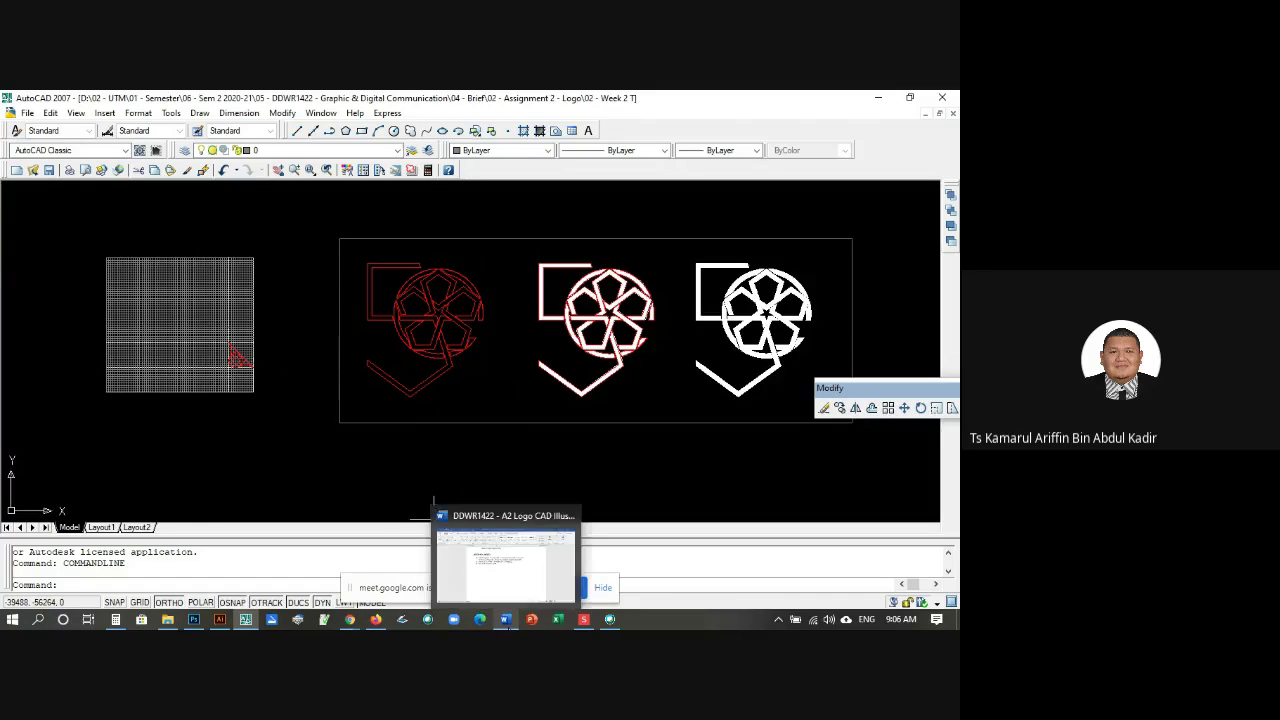
{"action": "left_click", "coordinate": [466, 538]}
{"action": "key", "text": "alt+Tab"}
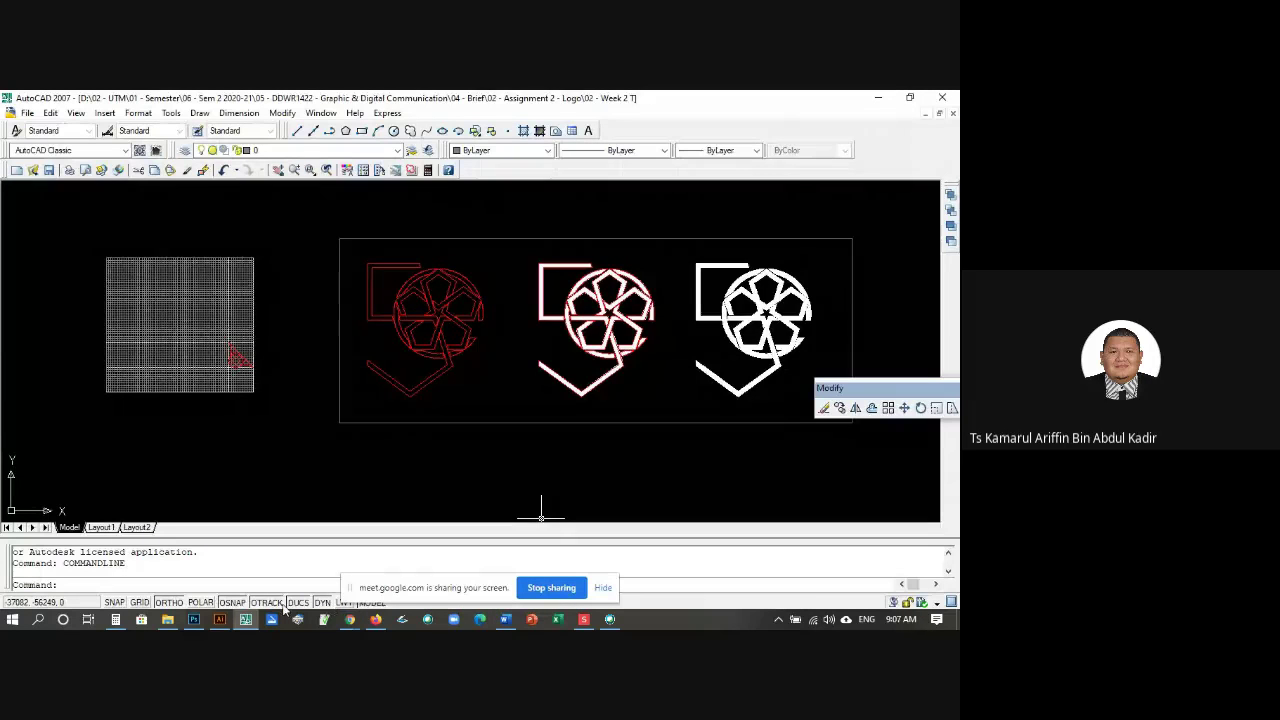
Step: Dock the floating Modify toolbar in the toolbar row above the drawing area
{"action": "mouse_move", "coordinate": [247, 622]}
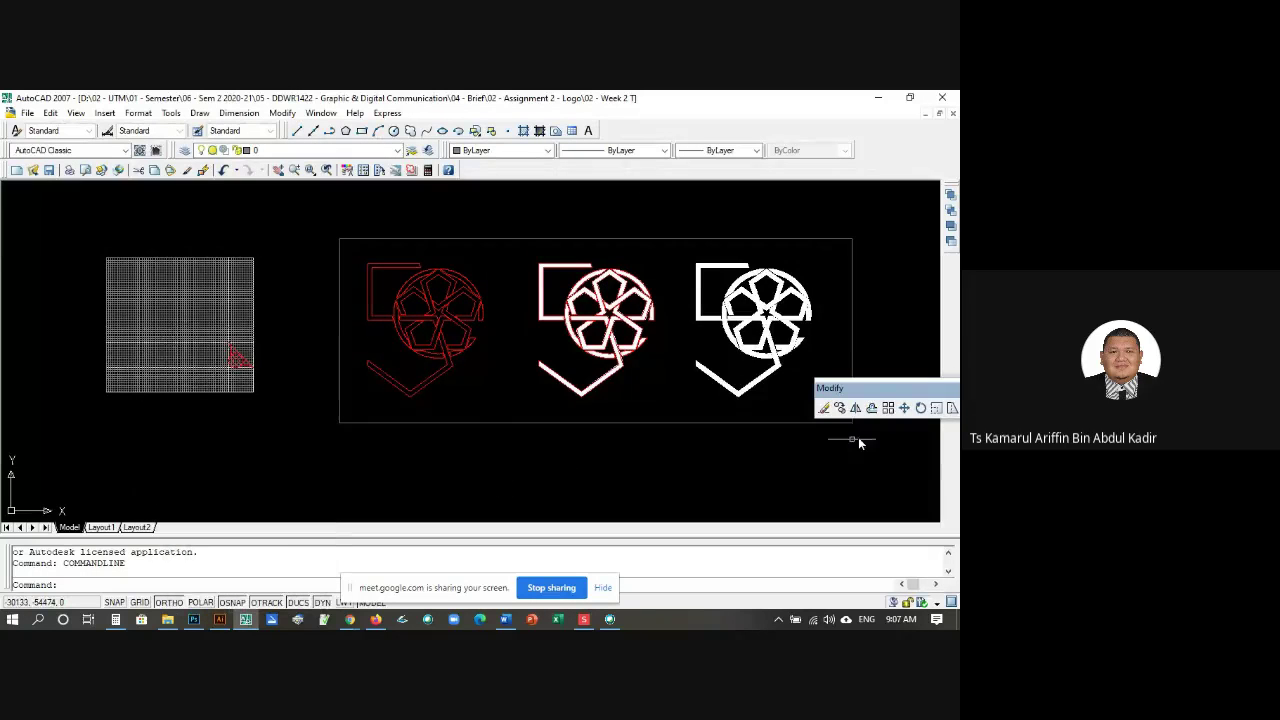
{"action": "left_click_drag", "start_coordinate": [824, 387], "coordinate": [600, 174]}
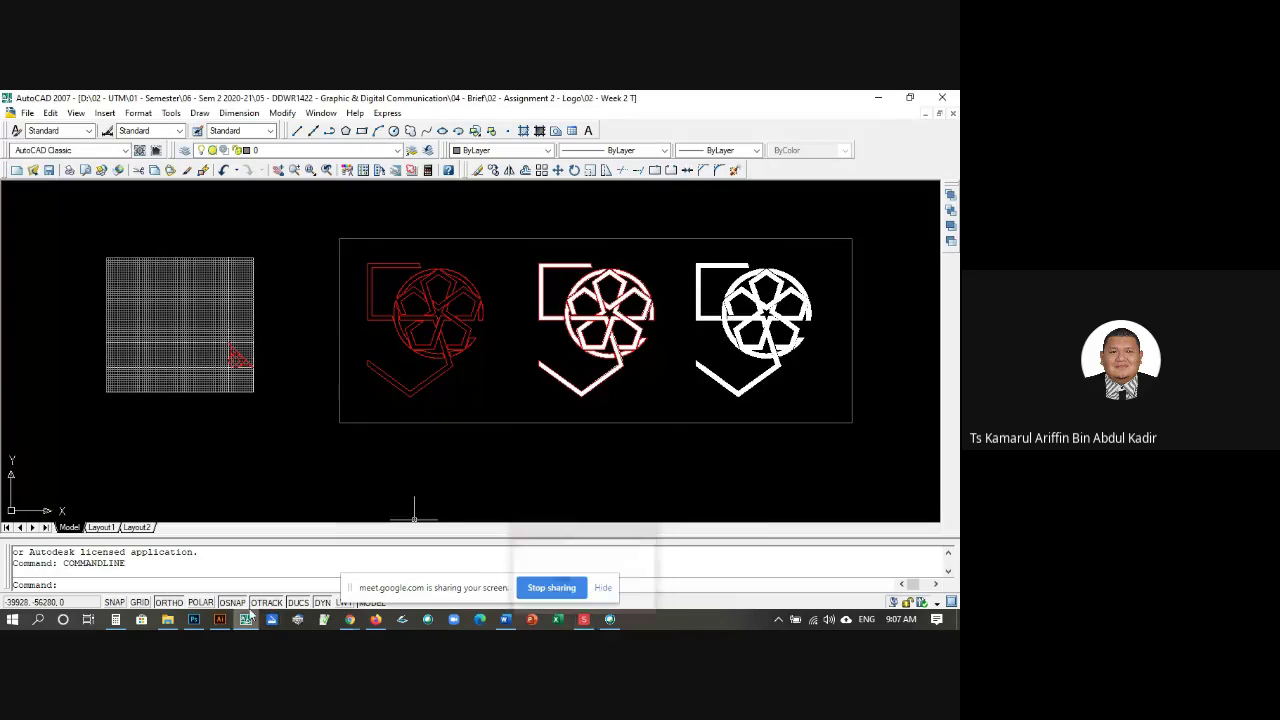
Step: Switch to Chrome, reopen the A2 logo rationale PDF from Classroom to review the 20th anniversary logo, and return to AutoCAD
{"action": "left_click", "coordinate": [350, 619]}
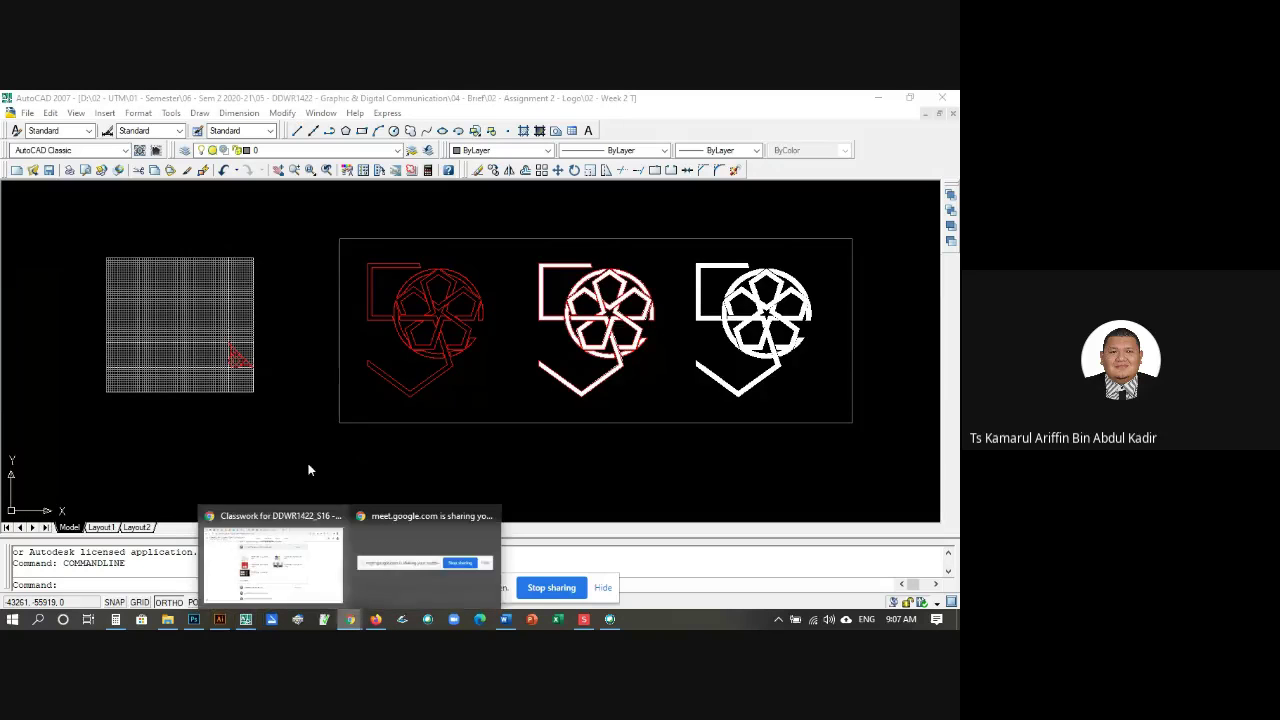
{"action": "left_click", "coordinate": [284, 527]}
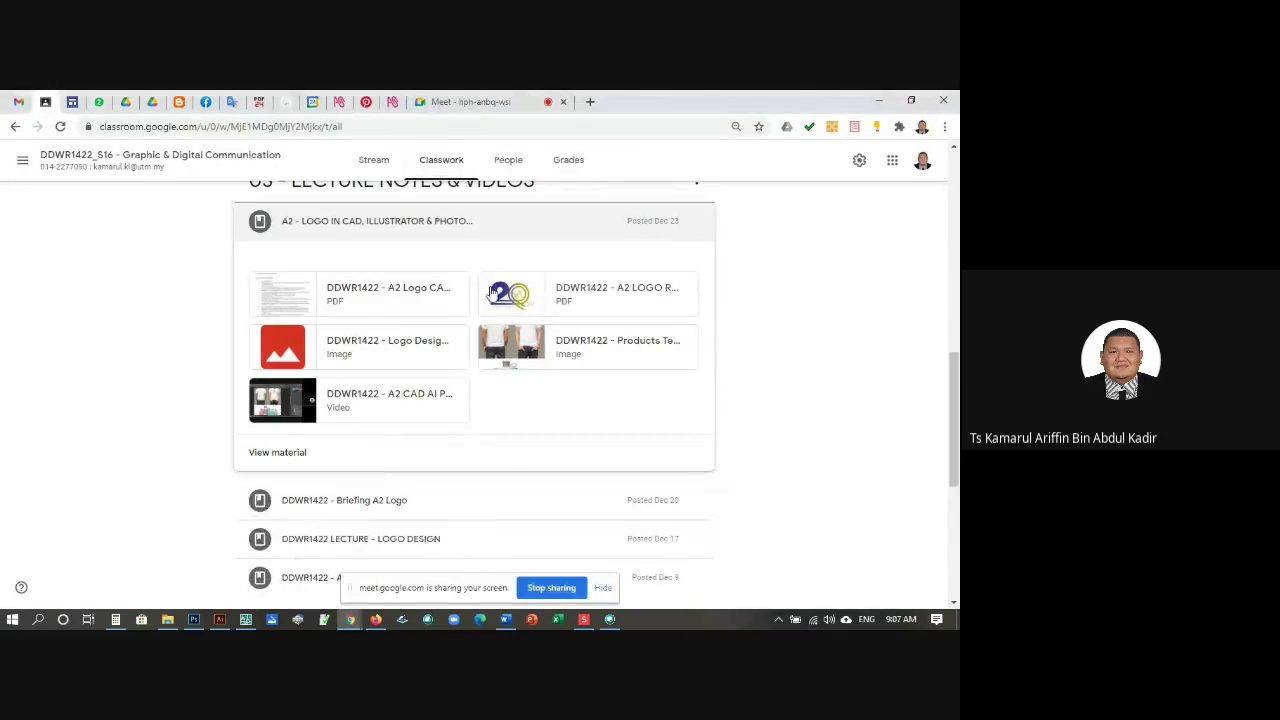
{"action": "left_click", "coordinate": [527, 300]}
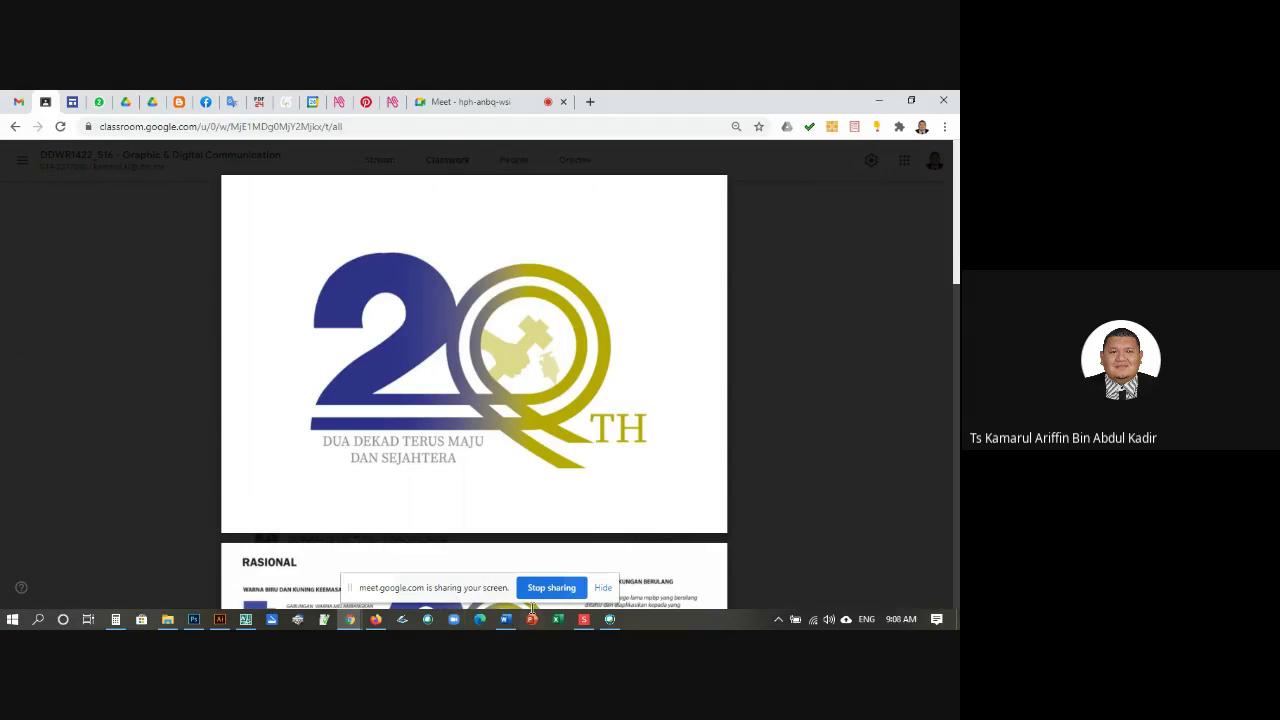
{"action": "left_click", "coordinate": [245, 619]}
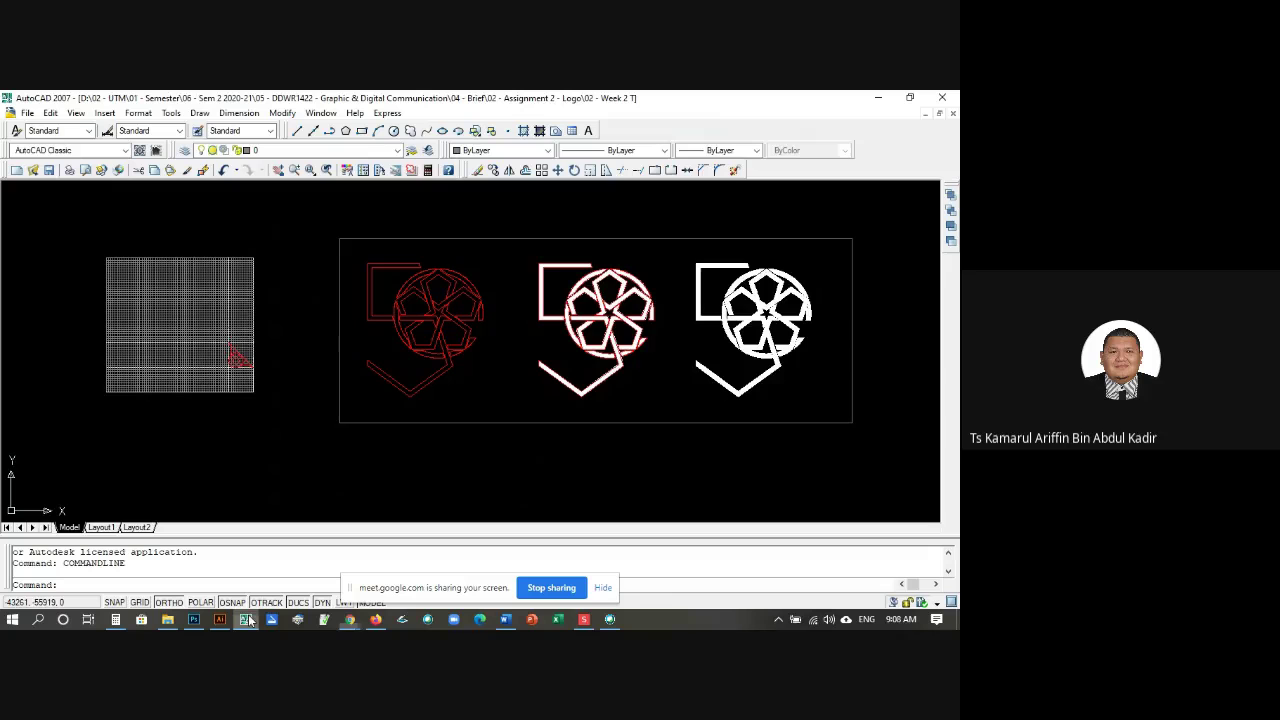
Step: Examine the red corner motif on the grid and the outline and filled logo versions inside the frame
{"action": "scroll", "coordinate": [240, 358], "scroll_direction": "up", "scroll_amount": 5}
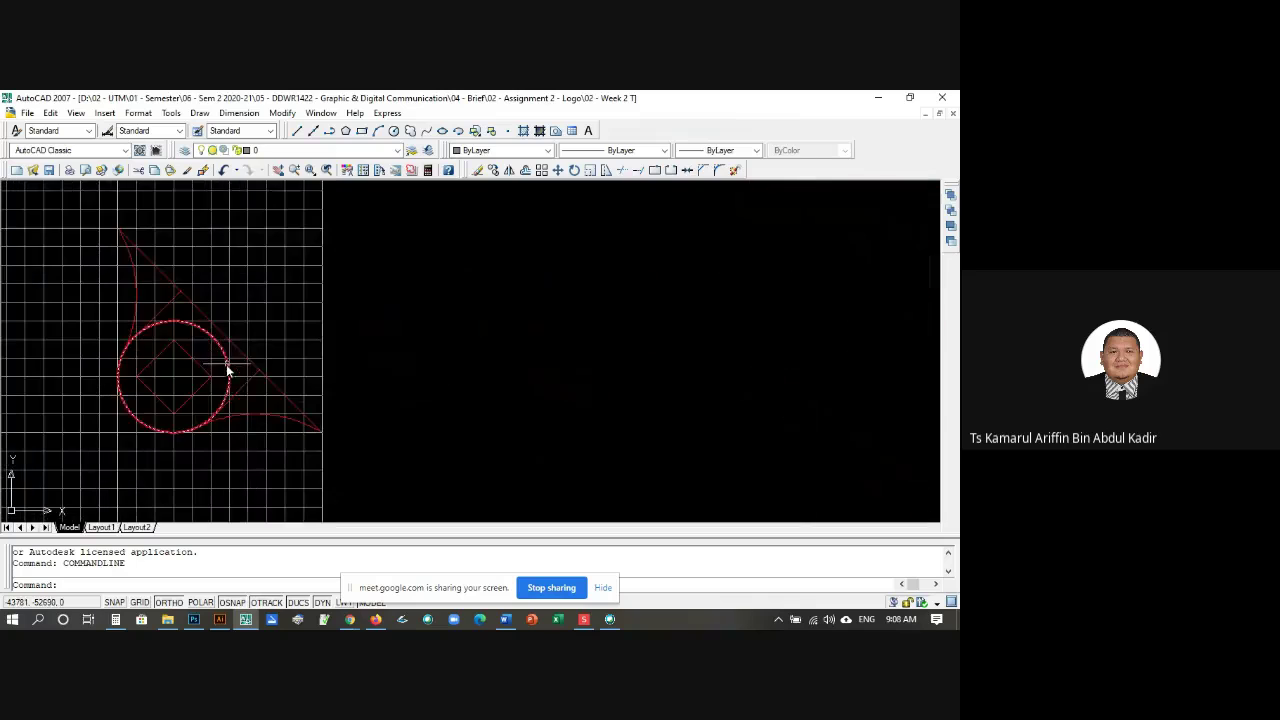
{"action": "scroll", "coordinate": [163, 294], "scroll_direction": "up", "scroll_amount": 3}
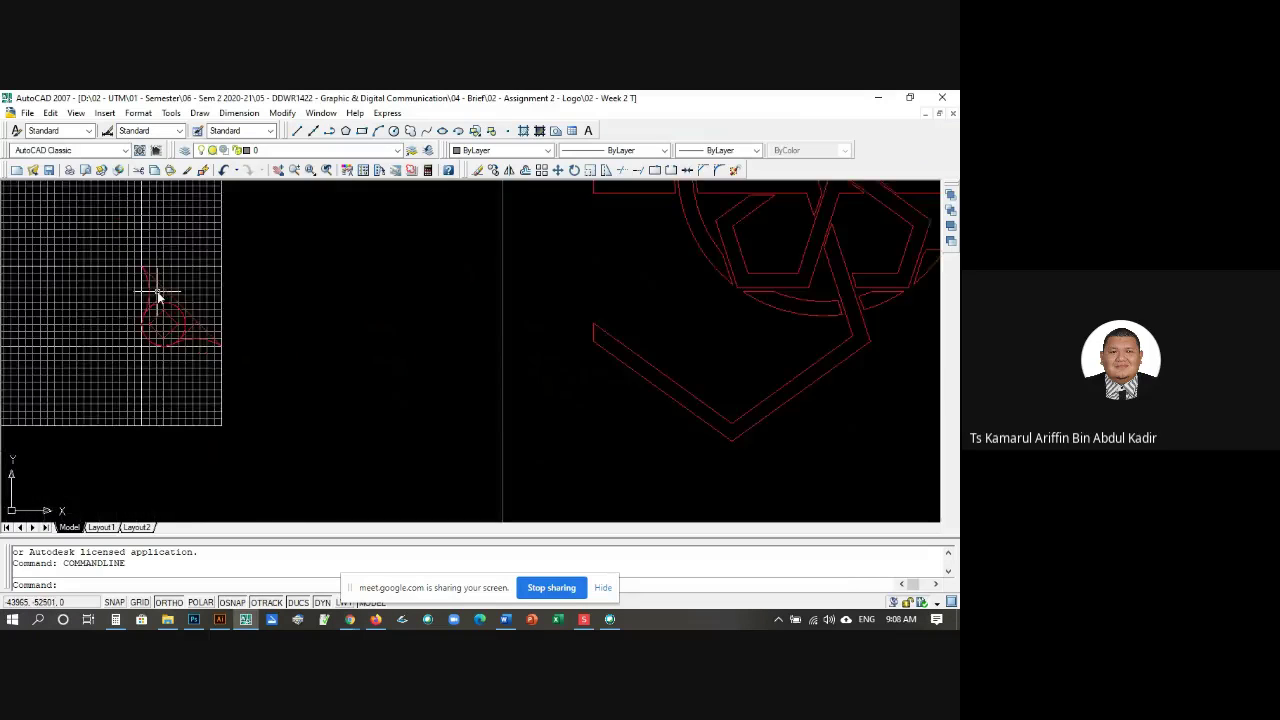
{"action": "scroll", "coordinate": [151, 326], "scroll_direction": "down", "scroll_amount": 4}
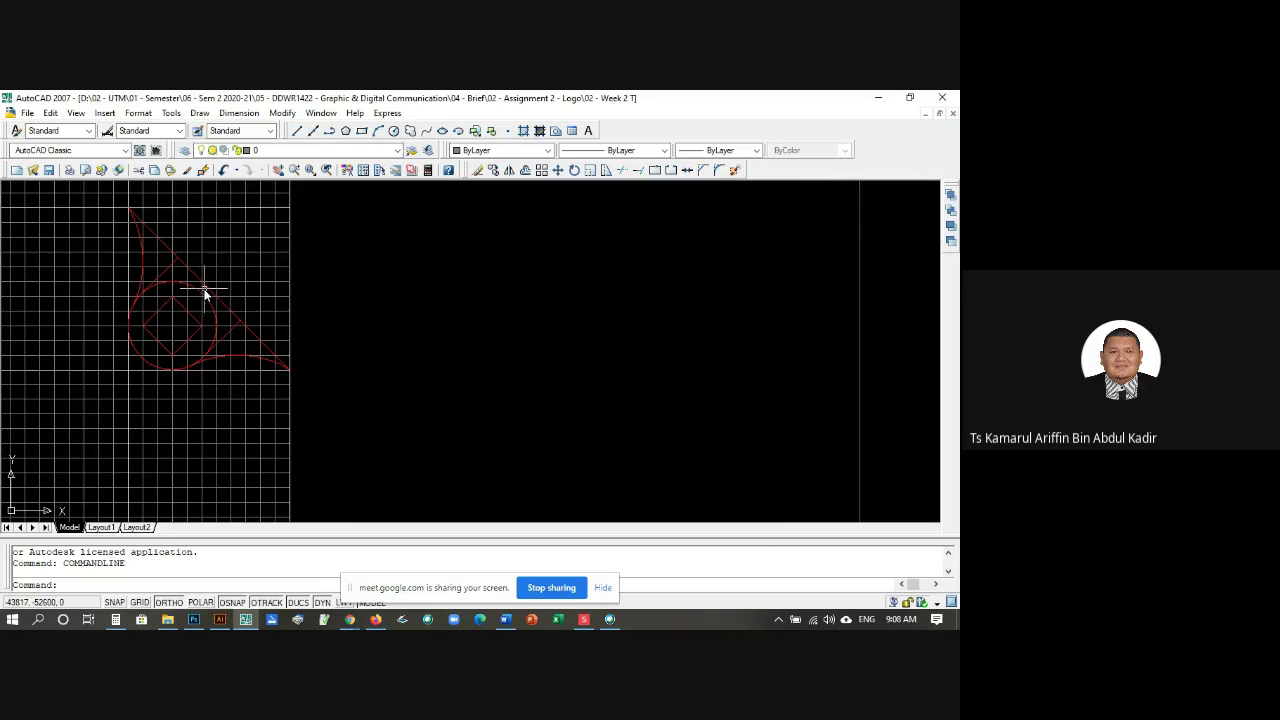
{"action": "scroll", "coordinate": [204, 290], "scroll_direction": "down", "scroll_amount": 8}
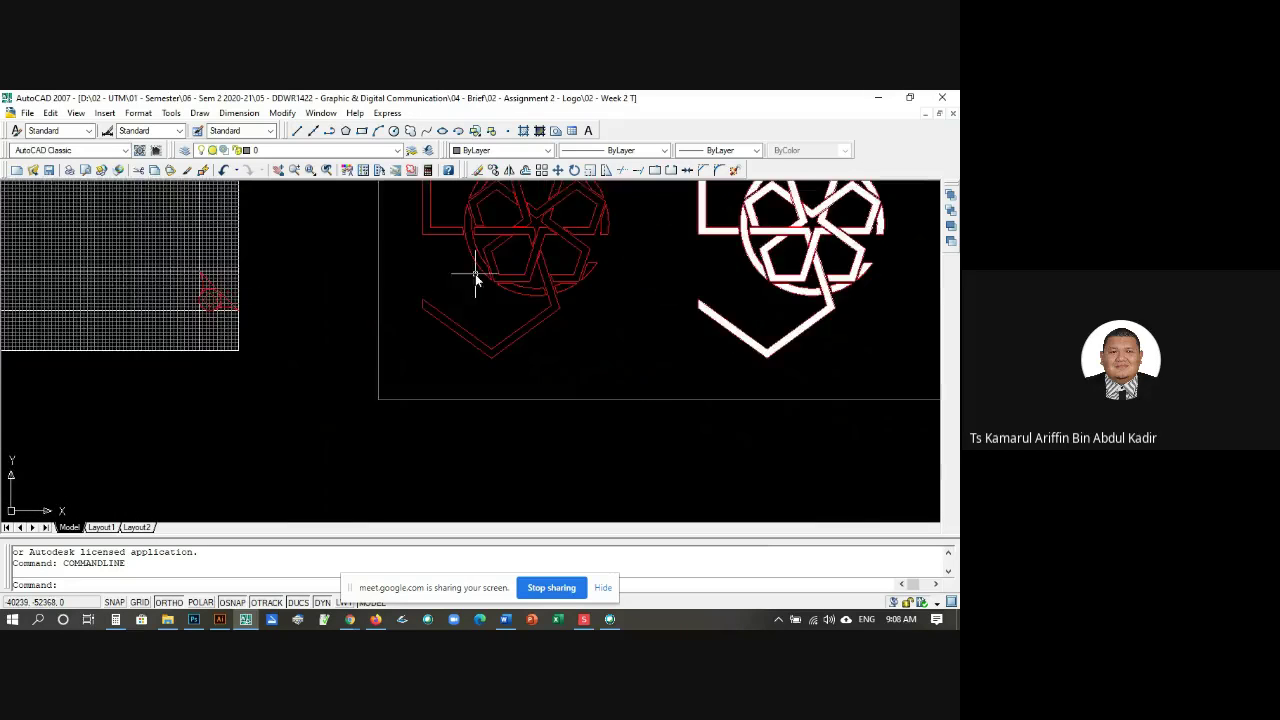
{"action": "scroll", "coordinate": [500, 284], "scroll_direction": "up", "scroll_amount": 4}
{"action": "scroll", "coordinate": [369, 271], "scroll_direction": "down", "scroll_amount": 2}
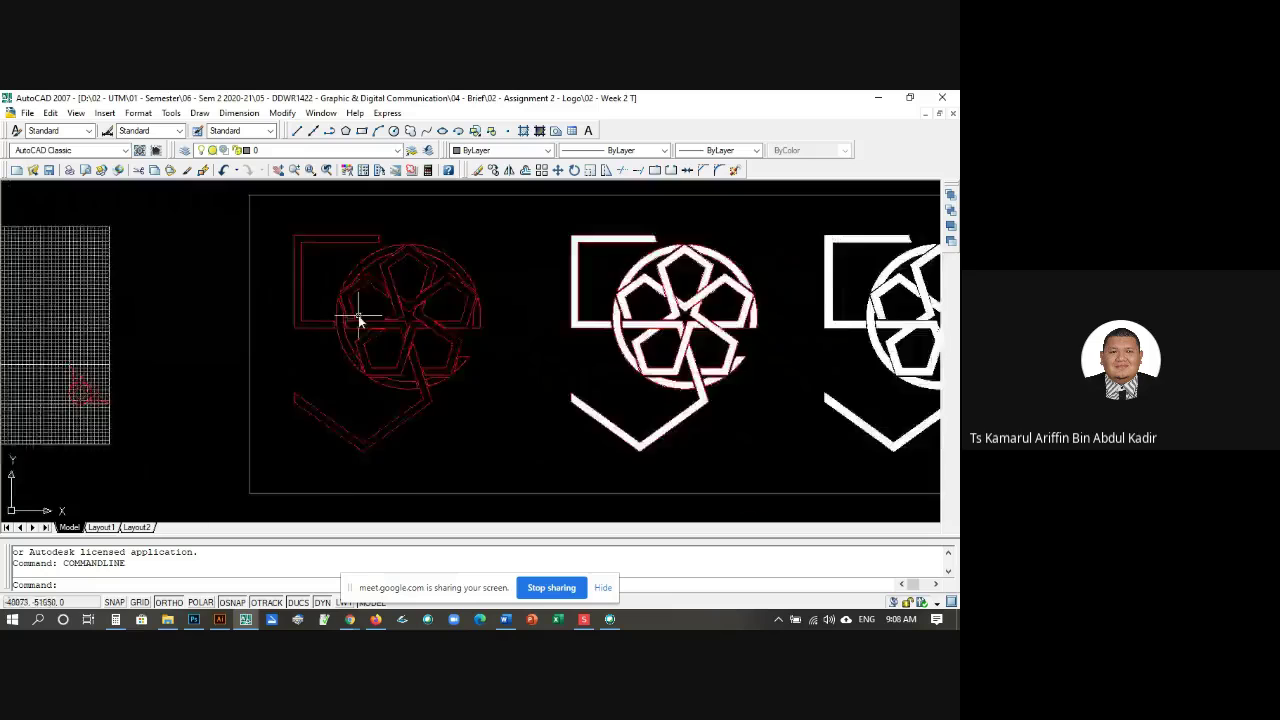
{"action": "scroll", "coordinate": [358, 315], "scroll_direction": "up", "scroll_amount": 2}
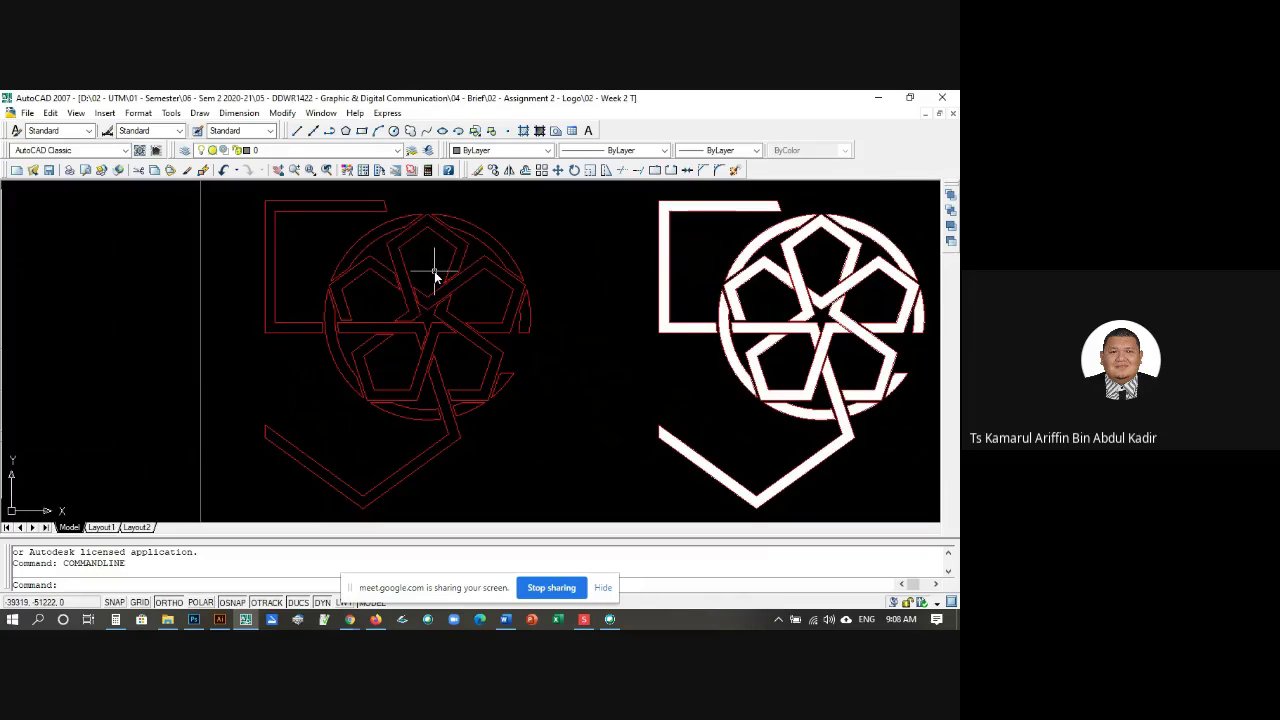
{"action": "scroll", "coordinate": [433, 272], "scroll_direction": "down", "scroll_amount": 2}
{"action": "scroll", "coordinate": [320, 305], "scroll_direction": "up", "scroll_amount": 1}
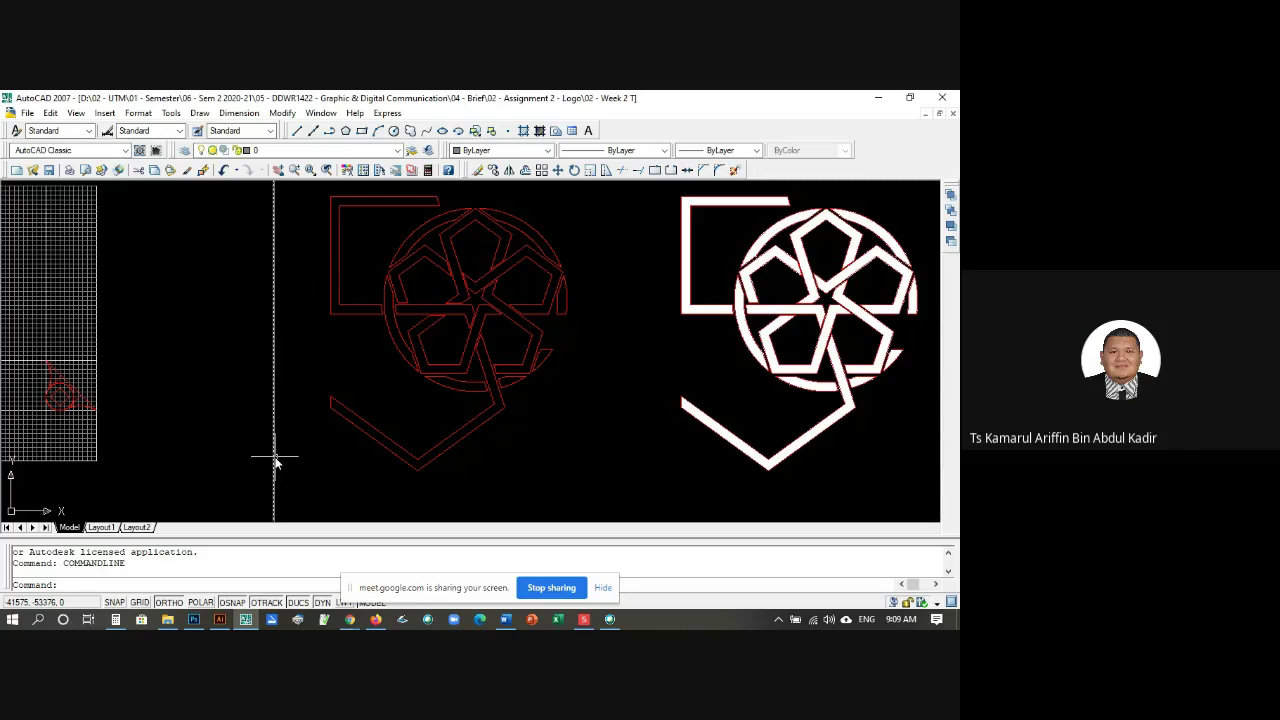
Step: Switch to Chrome, close the A2 logo rationale PDF preview in Classroom, and return to AutoCAD
{"action": "mouse_move", "coordinate": [348, 612]}
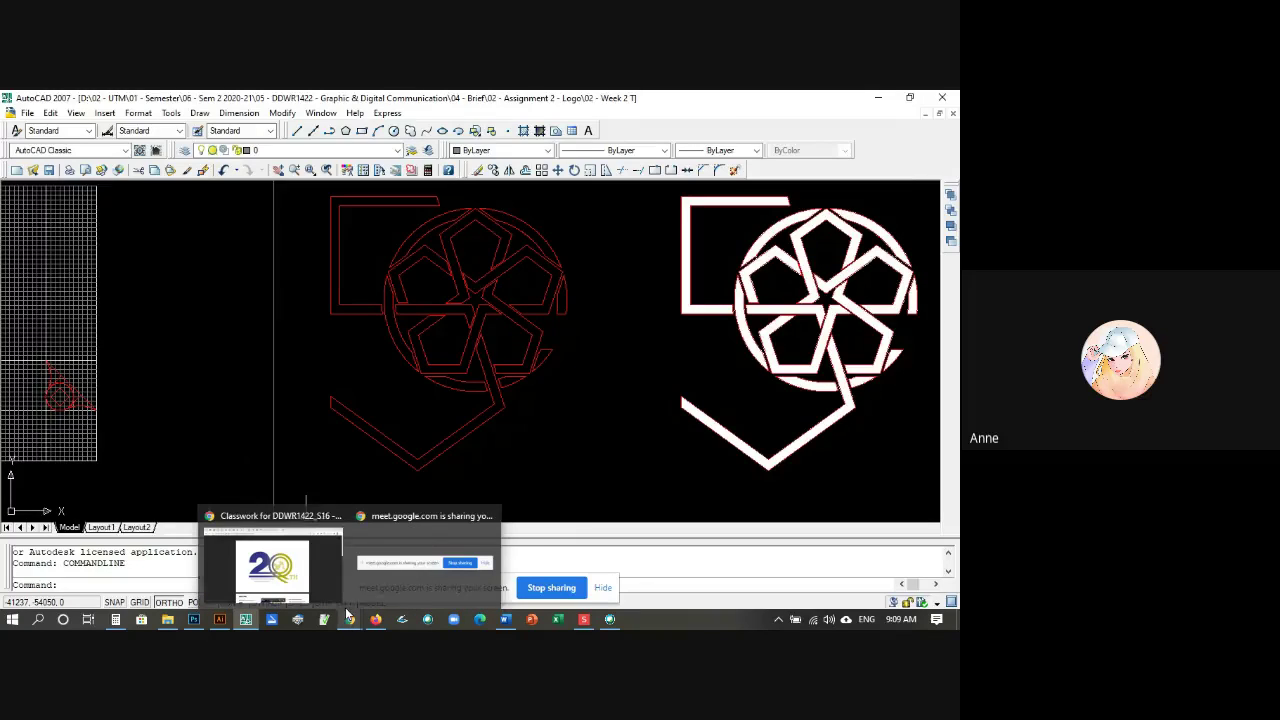
{"action": "mouse_move", "coordinate": [280, 560]}
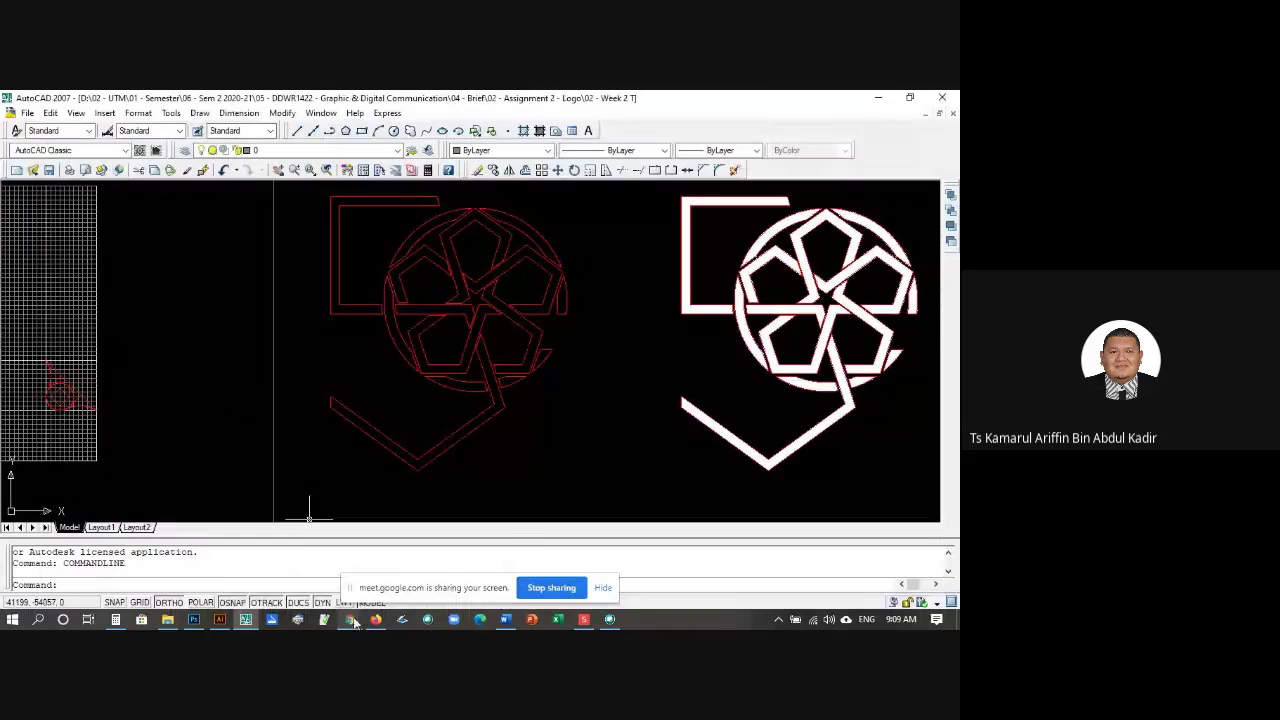
{"action": "left_click", "coordinate": [280, 512]}
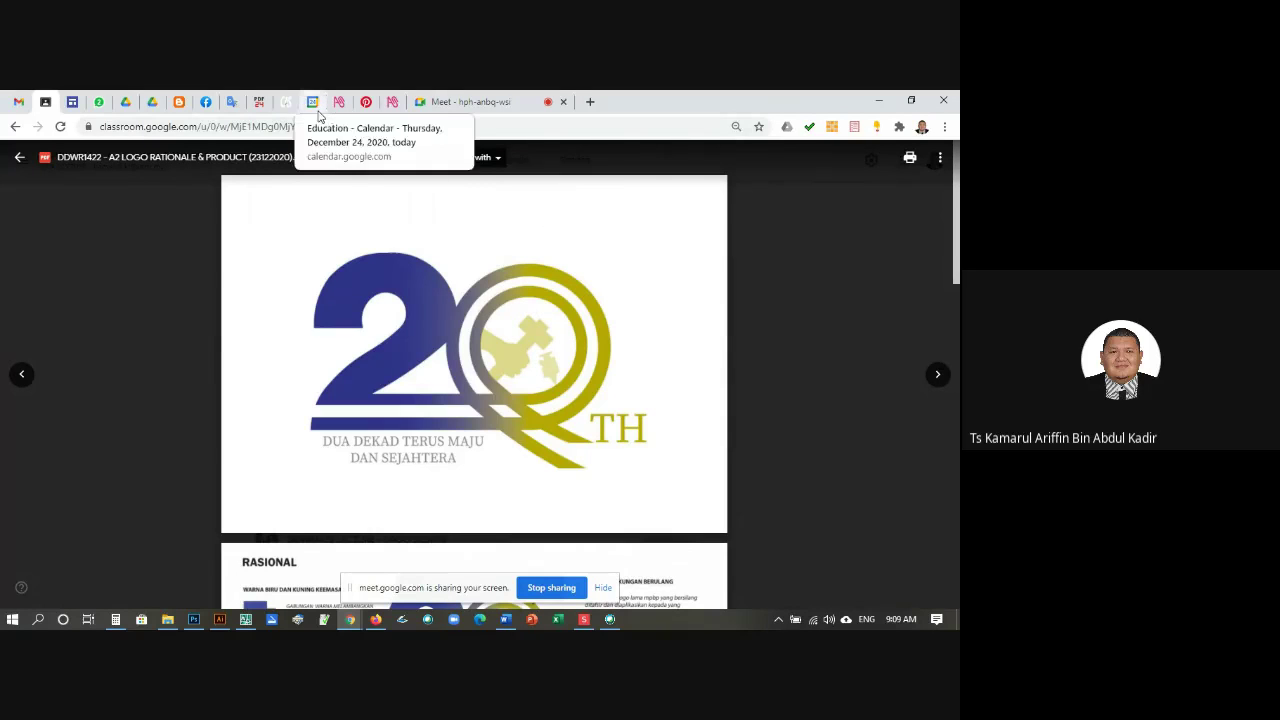
{"action": "left_click", "coordinate": [19, 158]}
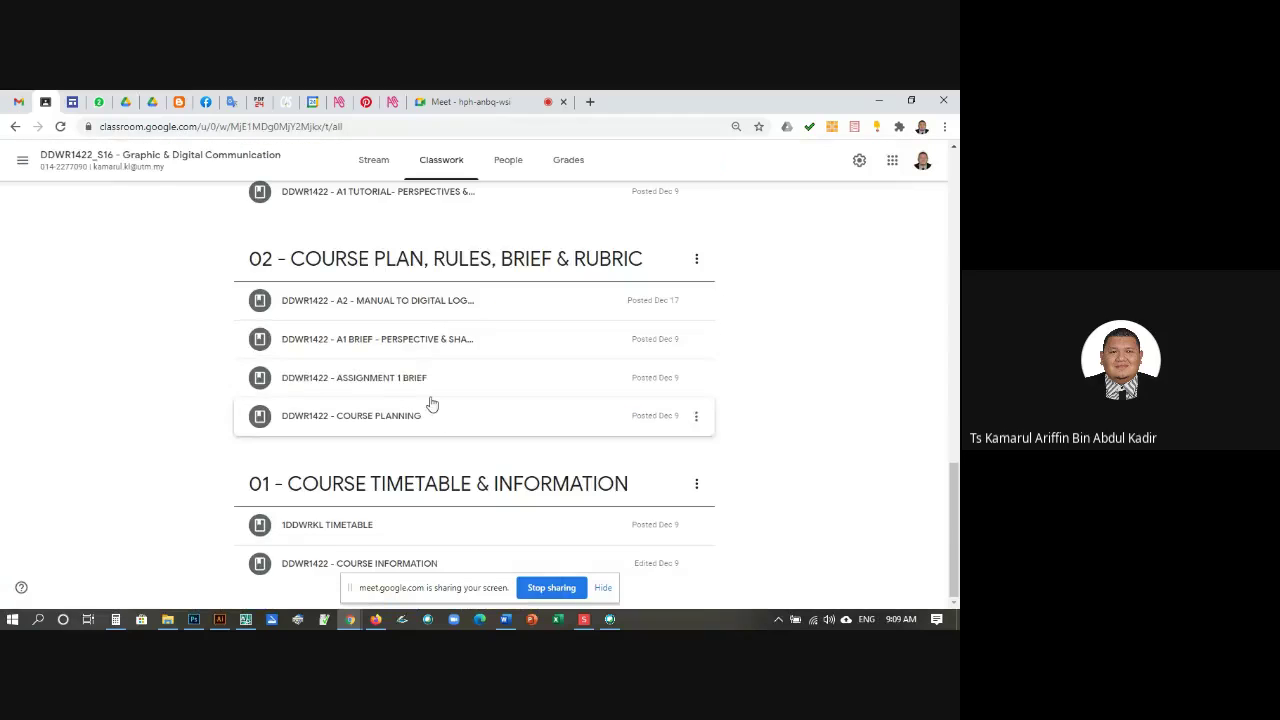
{"action": "left_click", "coordinate": [245, 620]}
Step: Make OUTLINE the current layer, ready for drawing beside the red corner motif on the grid
{"action": "scroll", "coordinate": [417, 372], "scroll_direction": "down", "scroll_amount": 3}
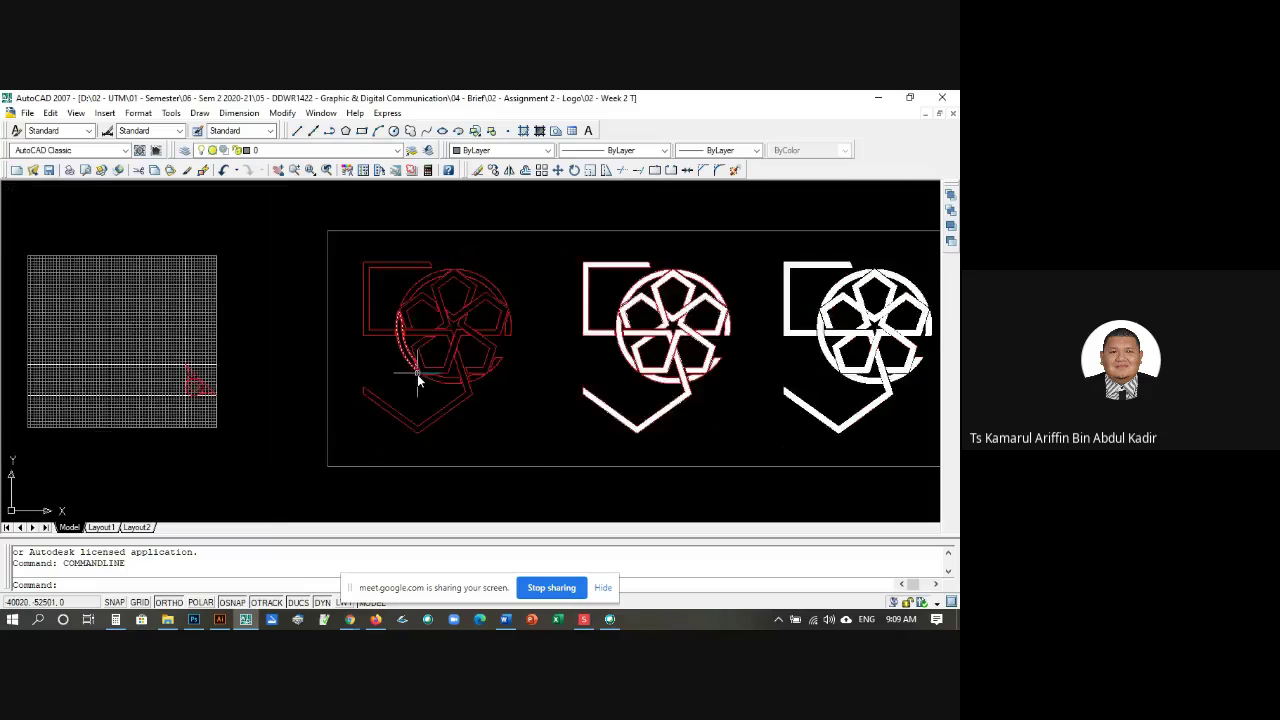
{"action": "scroll", "coordinate": [517, 430], "scroll_direction": "up", "scroll_amount": 7}
{"action": "scroll", "coordinate": [468, 358], "scroll_direction": "down", "scroll_amount": 3}
{"action": "scroll", "coordinate": [480, 360], "scroll_direction": "up", "scroll_amount": 2}
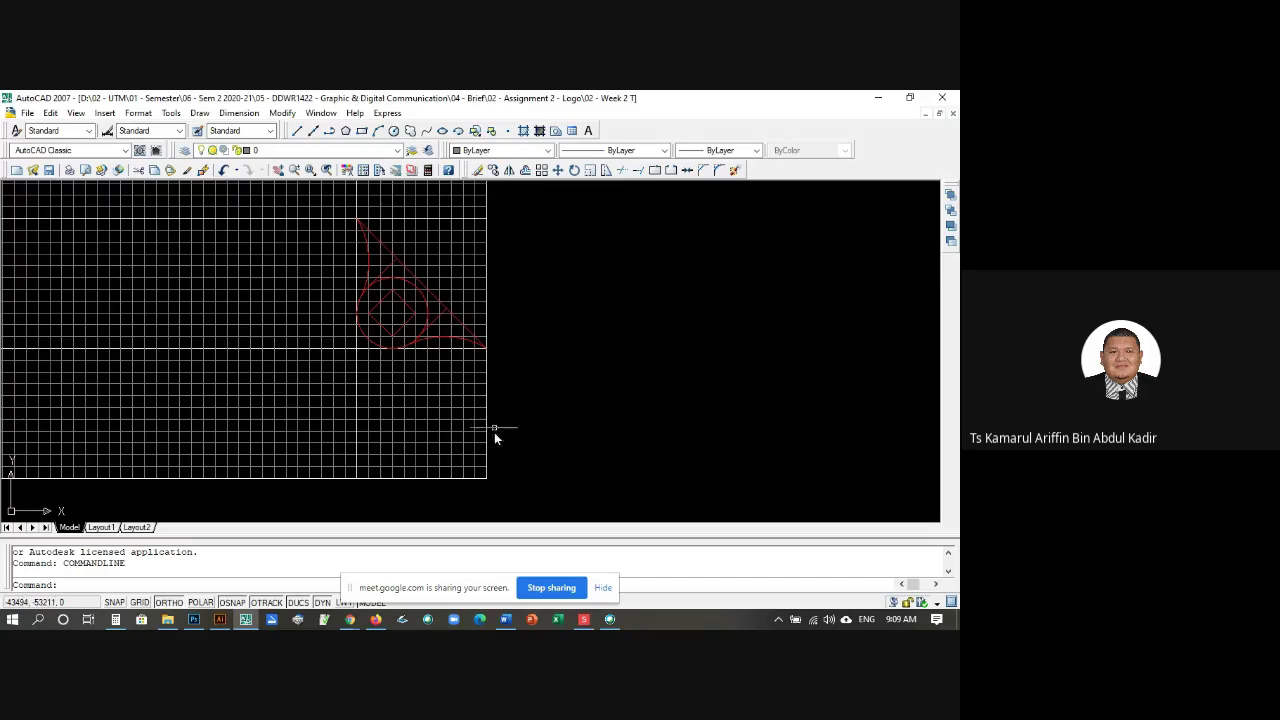
{"action": "left_click", "coordinate": [398, 150]}
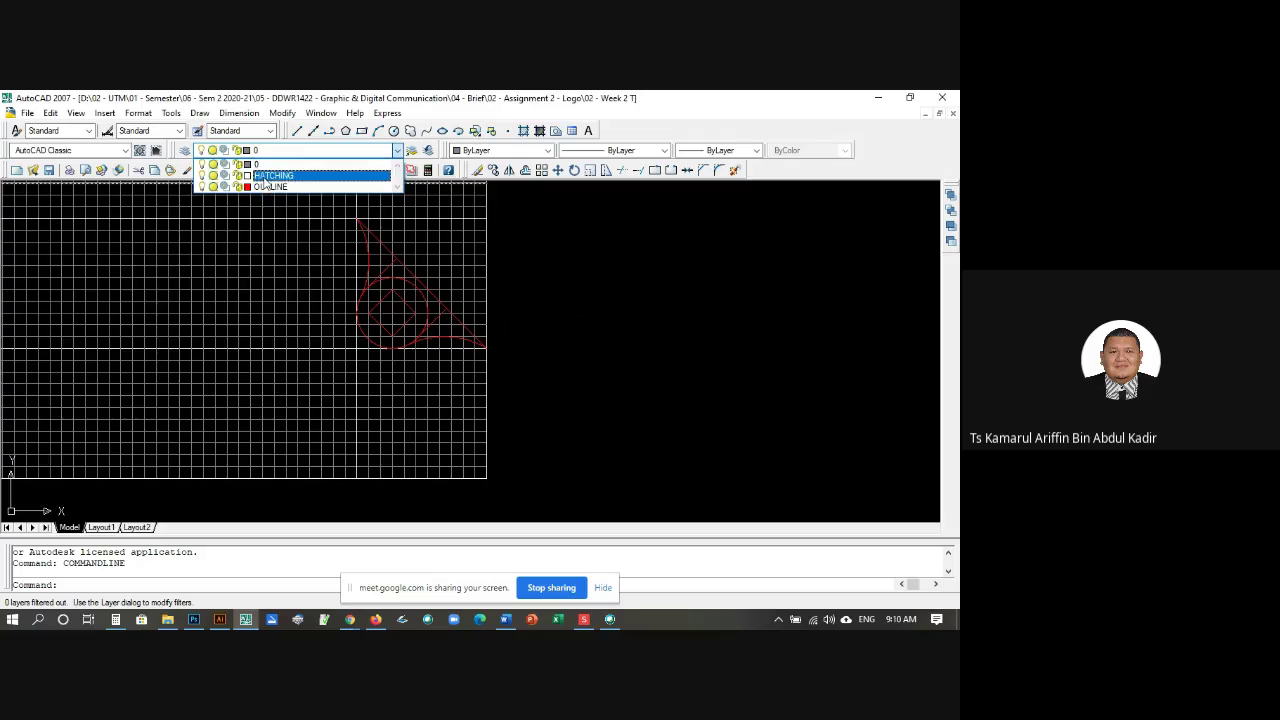
{"action": "scroll", "coordinate": [700, 345], "scroll_direction": "down", "scroll_amount": 8}
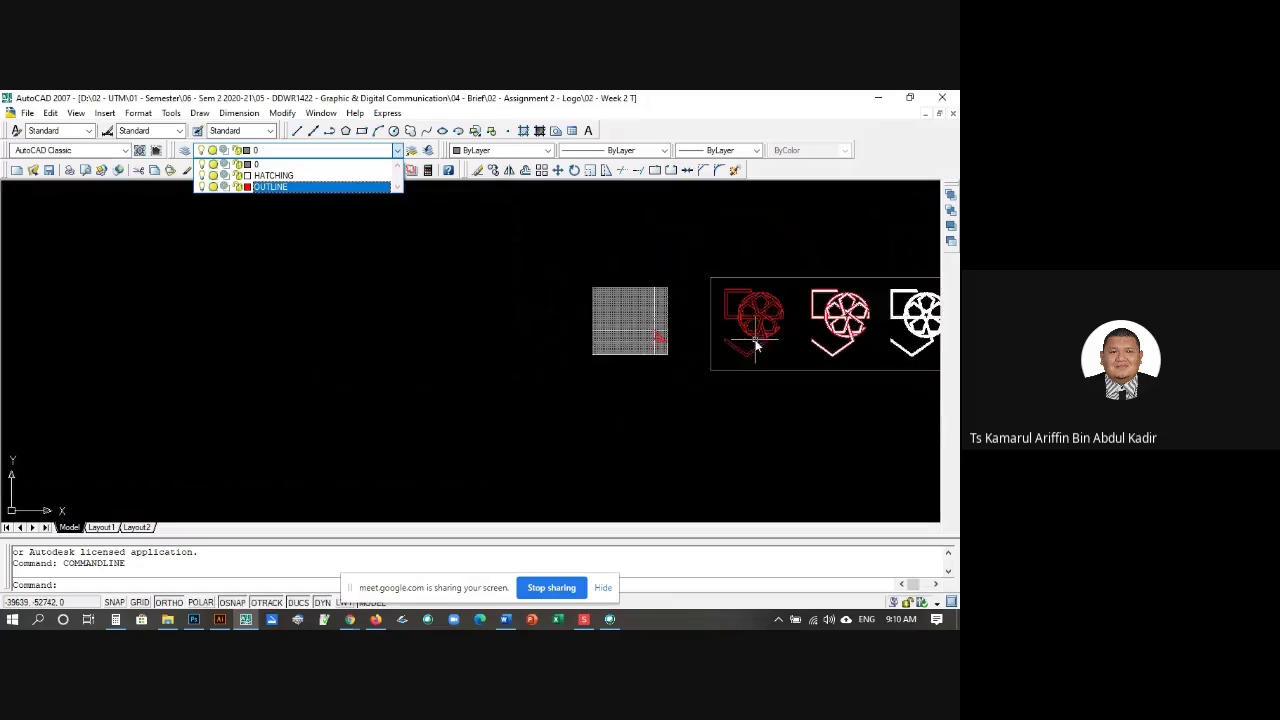
{"action": "scroll", "coordinate": [883, 343], "scroll_direction": "up", "scroll_amount": 5}
{"action": "scroll", "coordinate": [349, 251], "scroll_direction": "down", "scroll_amount": 7}
{"action": "scroll", "coordinate": [351, 233], "scroll_direction": "up", "scroll_amount": 5}
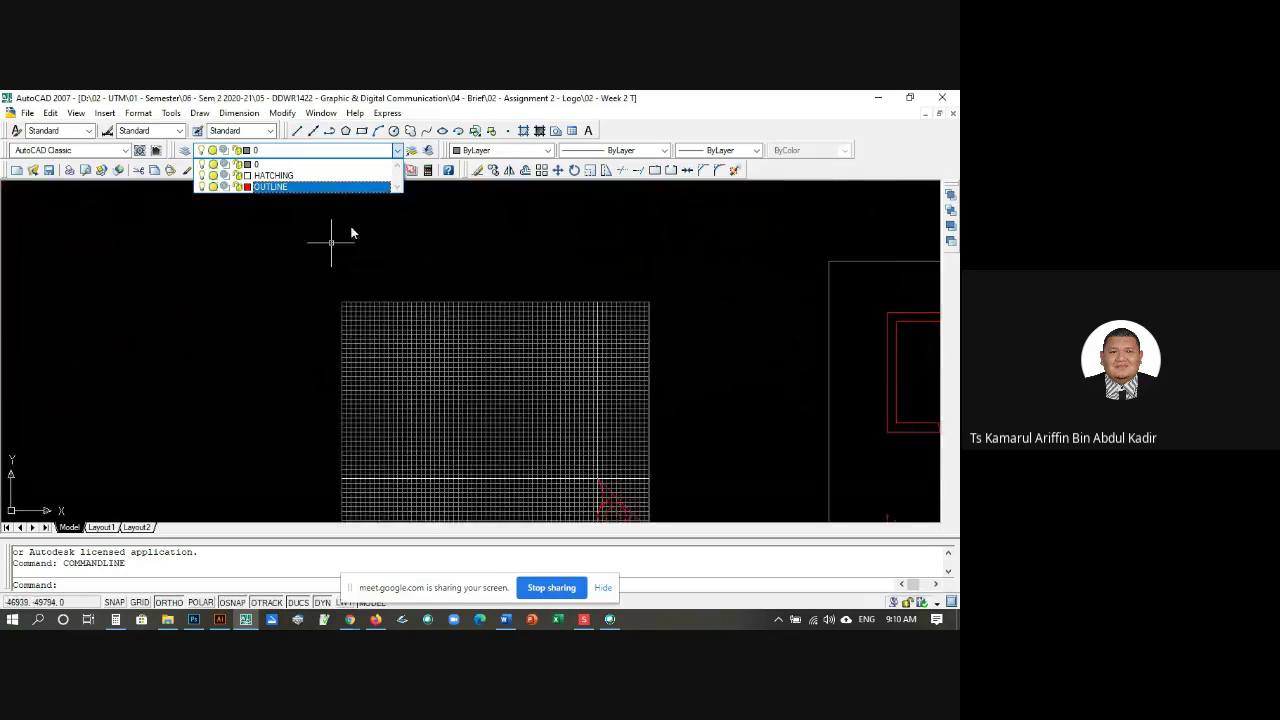
{"action": "scroll", "coordinate": [358, 290], "scroll_direction": "down", "scroll_amount": 5}
{"action": "scroll", "coordinate": [290, 275], "scroll_direction": "up", "scroll_amount": 6}
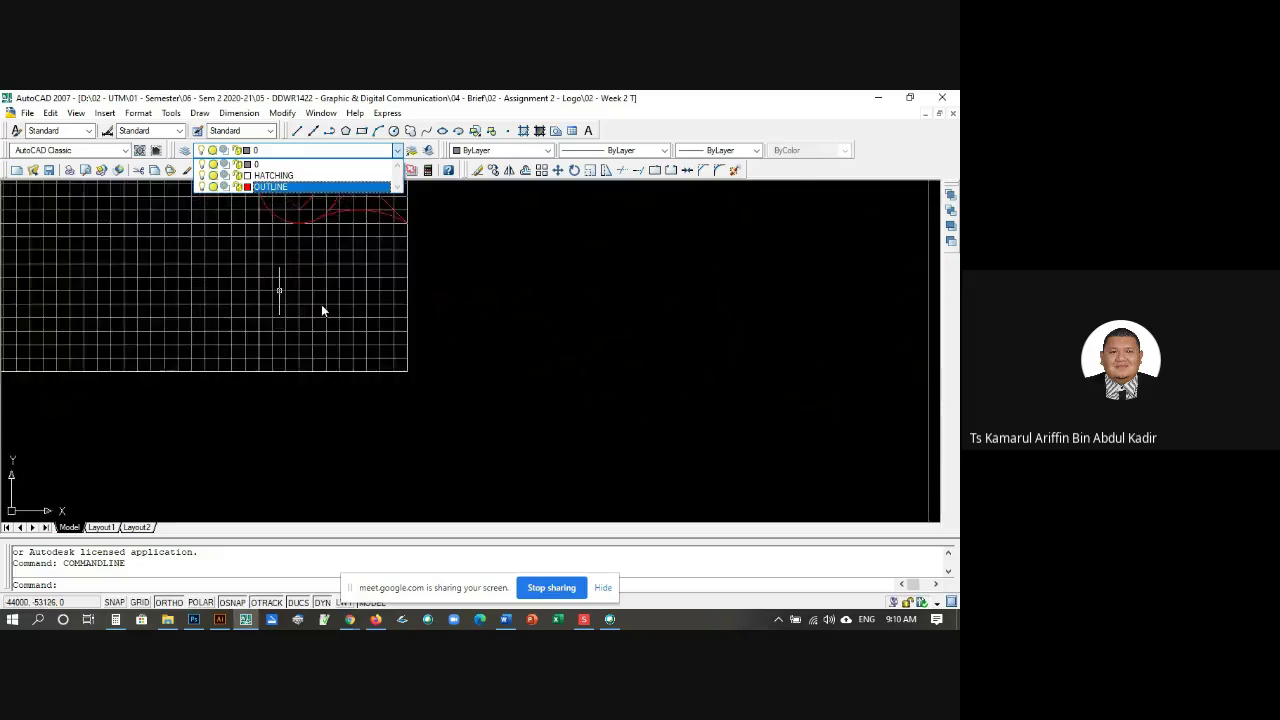
{"action": "scroll", "coordinate": [318, 270], "scroll_direction": "up", "scroll_amount": 2}
{"action": "scroll", "coordinate": [310, 278], "scroll_direction": "down", "scroll_amount": 5}
{"action": "scroll", "coordinate": [308, 285], "scroll_direction": "up", "scroll_amount": 5}
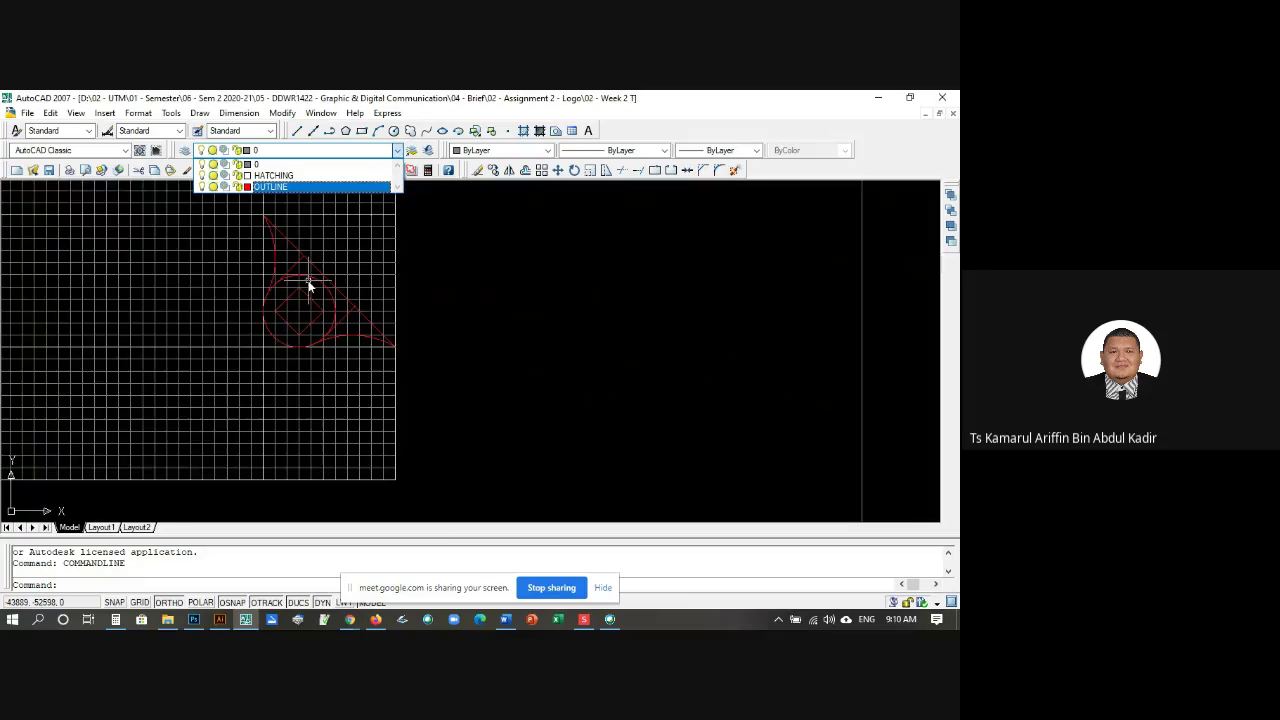
{"action": "scroll", "coordinate": [308, 285], "scroll_direction": "up", "scroll_amount": 2}
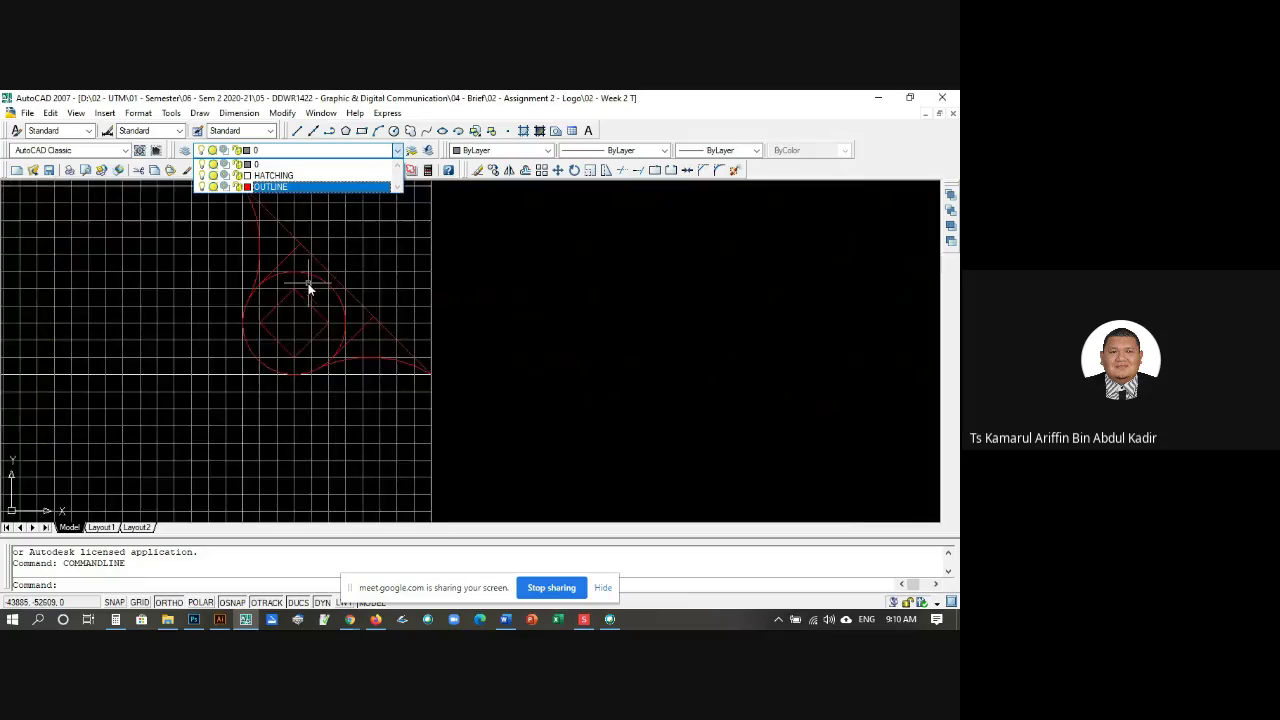
{"action": "left_click", "coordinate": [285, 188]}
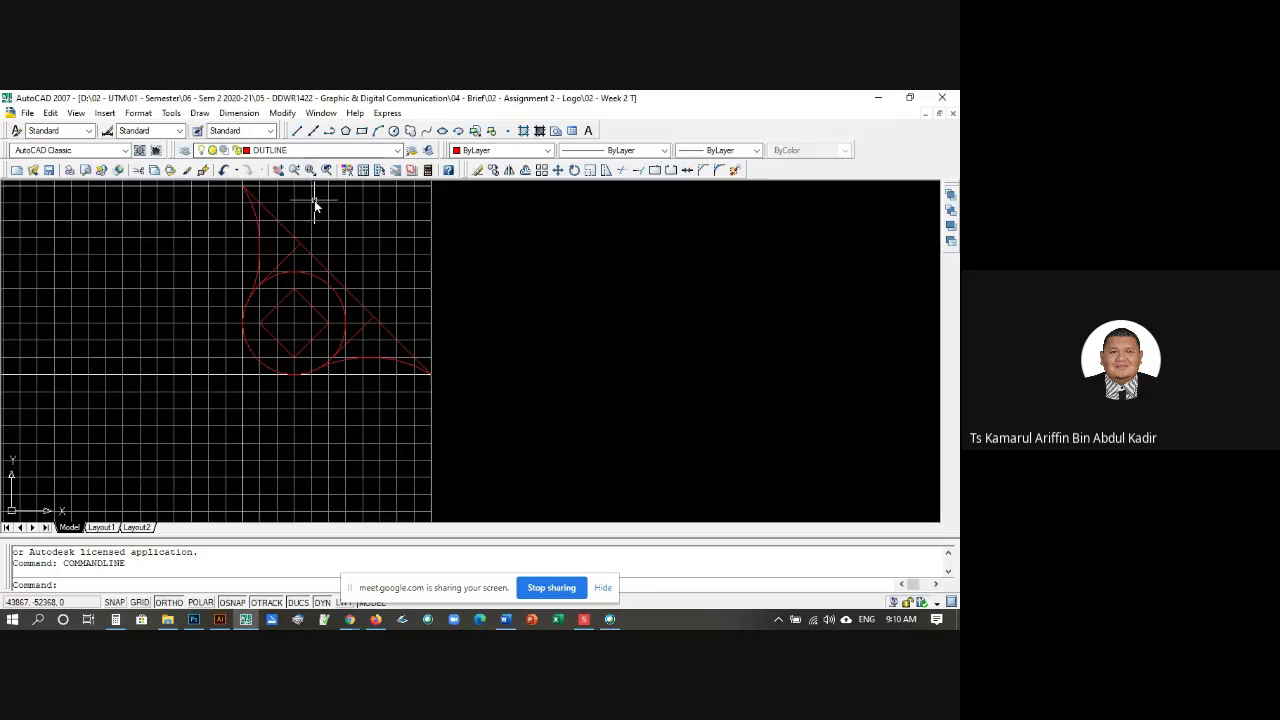
Step: Open the object snap settings with the DDOSNAP command, review the enabled snap modes, and accept them
{"action": "scroll", "coordinate": [490, 310], "scroll_direction": "down", "scroll_amount": 2}
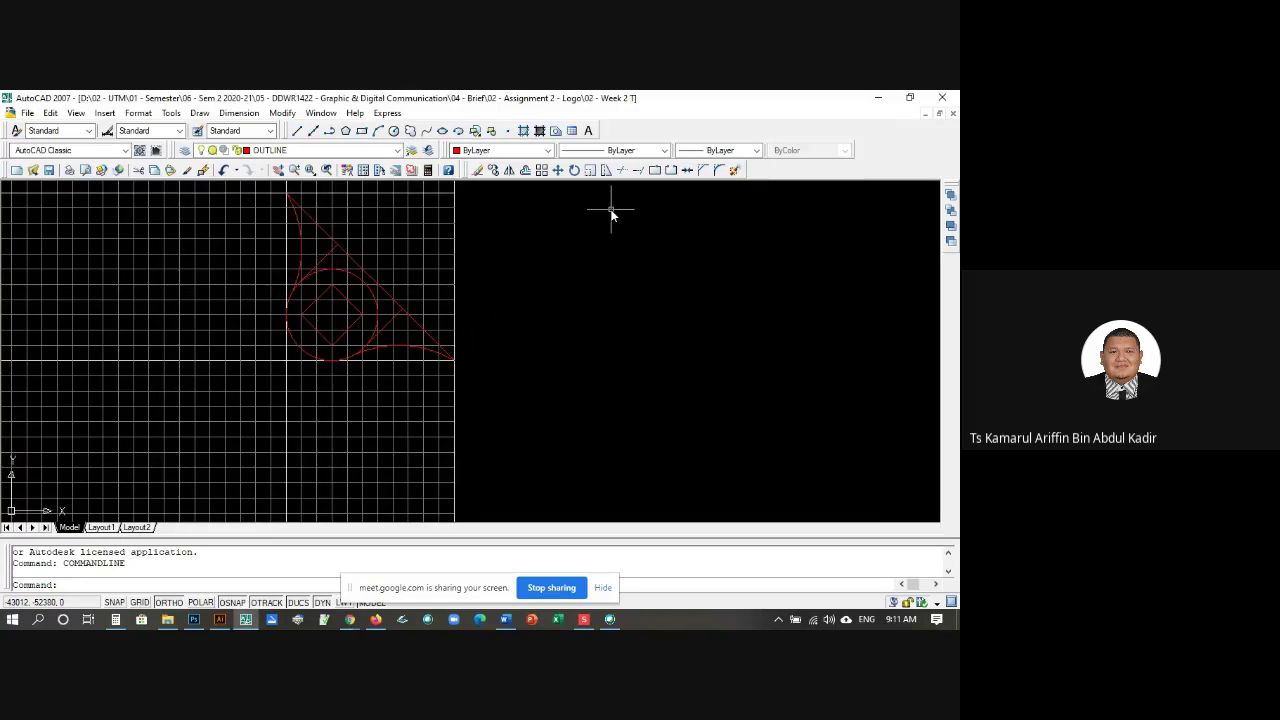
{"action": "type", "text": "dc"}
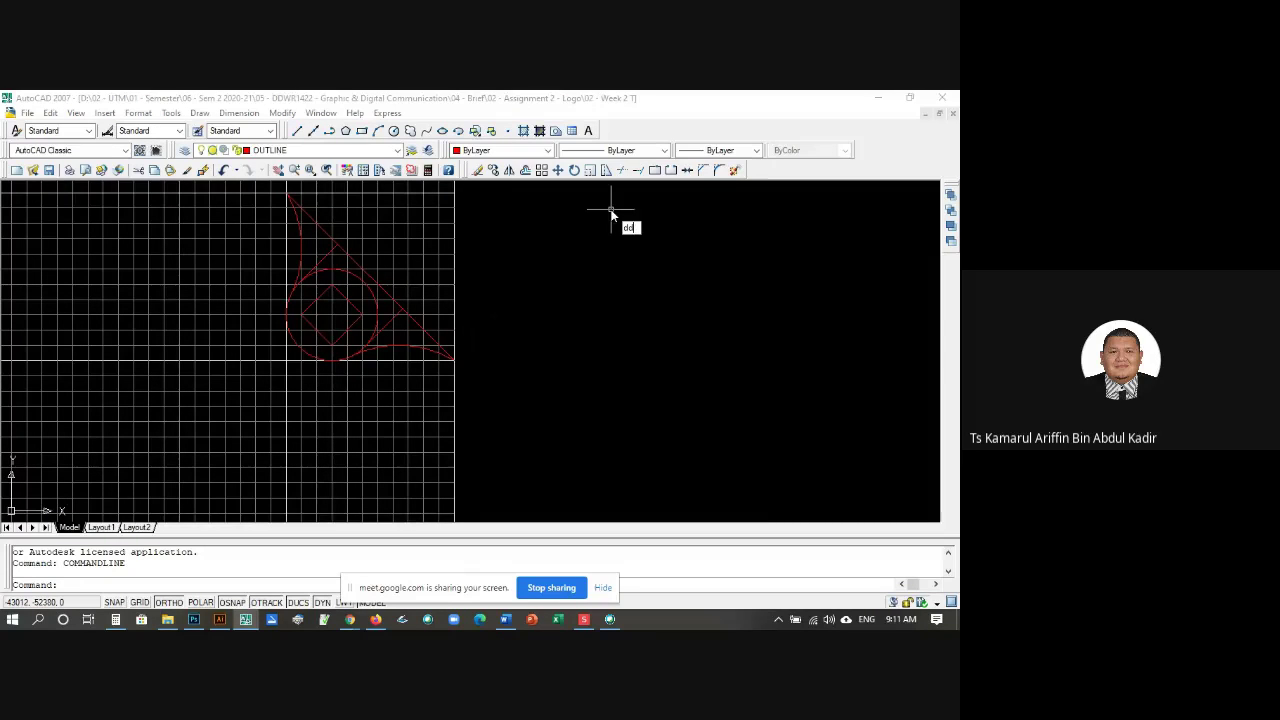
{"action": "type", "text": "osnap"}
{"action": "key", "text": "Return"}
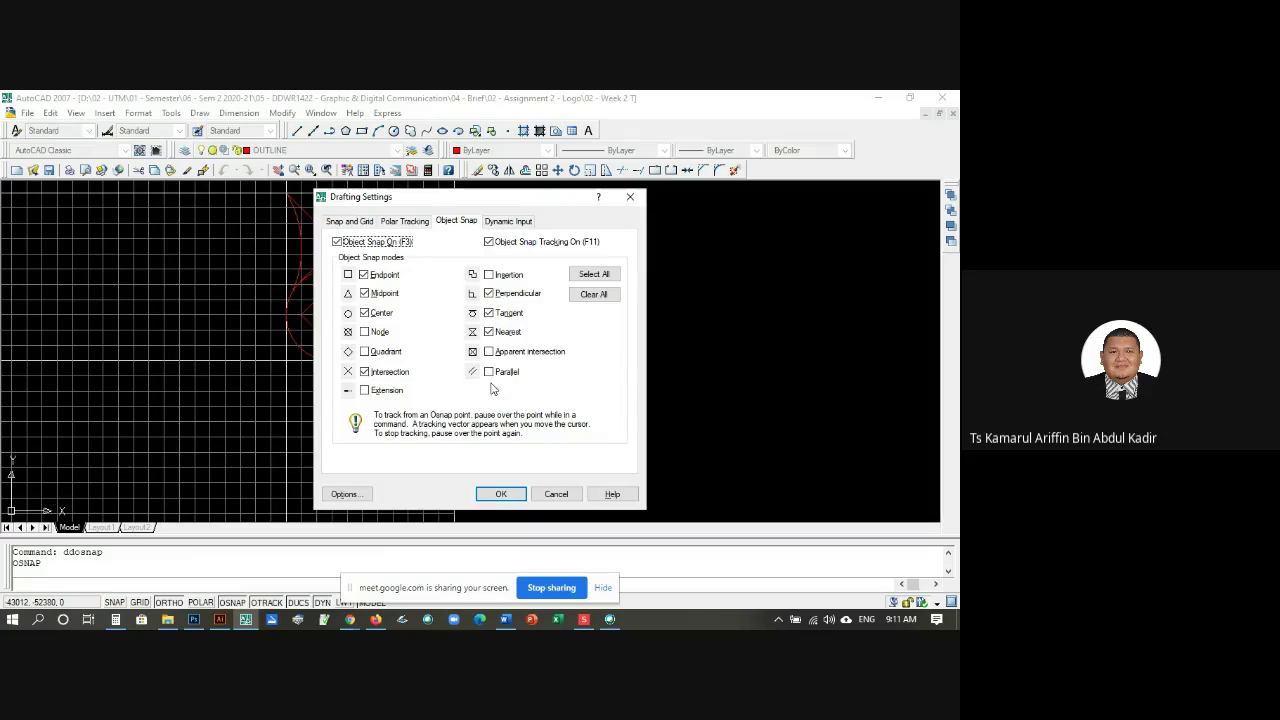
{"action": "left_click", "coordinate": [505, 494]}
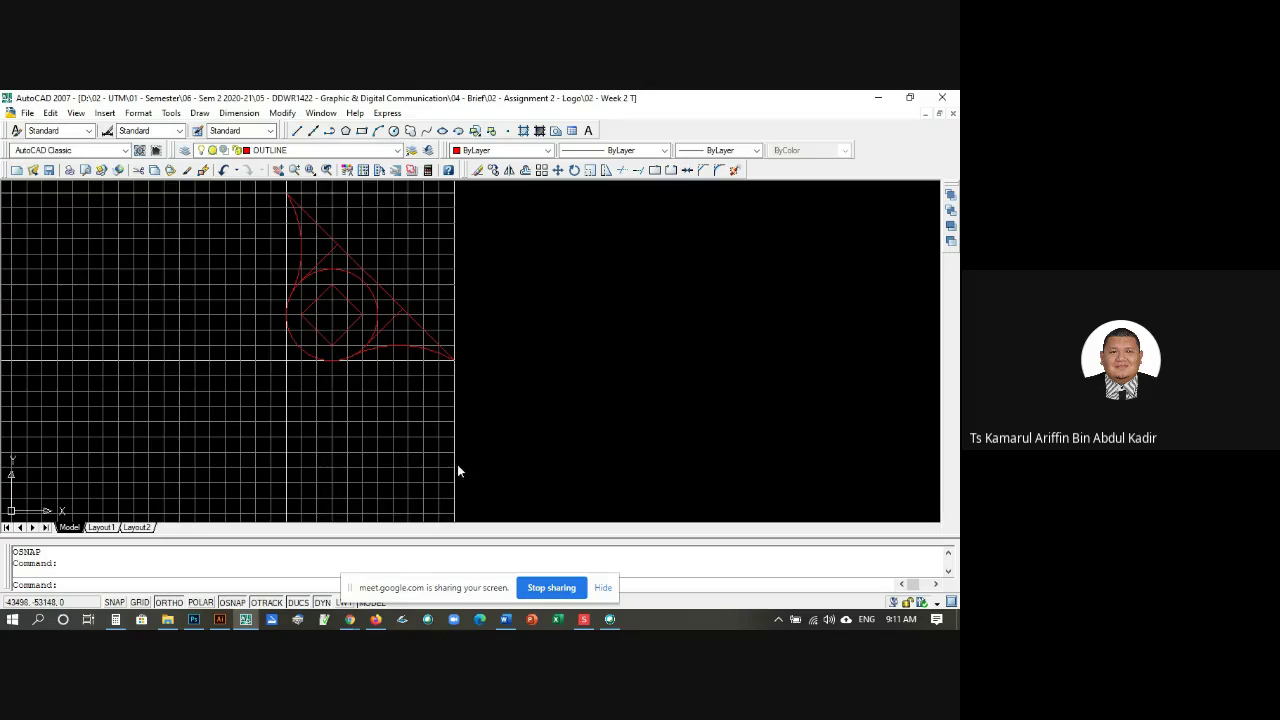
Step: With Ortho mode on, draw a stepped chain of eight horizontal and vertical line segments in the empty area beside the grid
{"action": "left_click", "coordinate": [163, 603]}
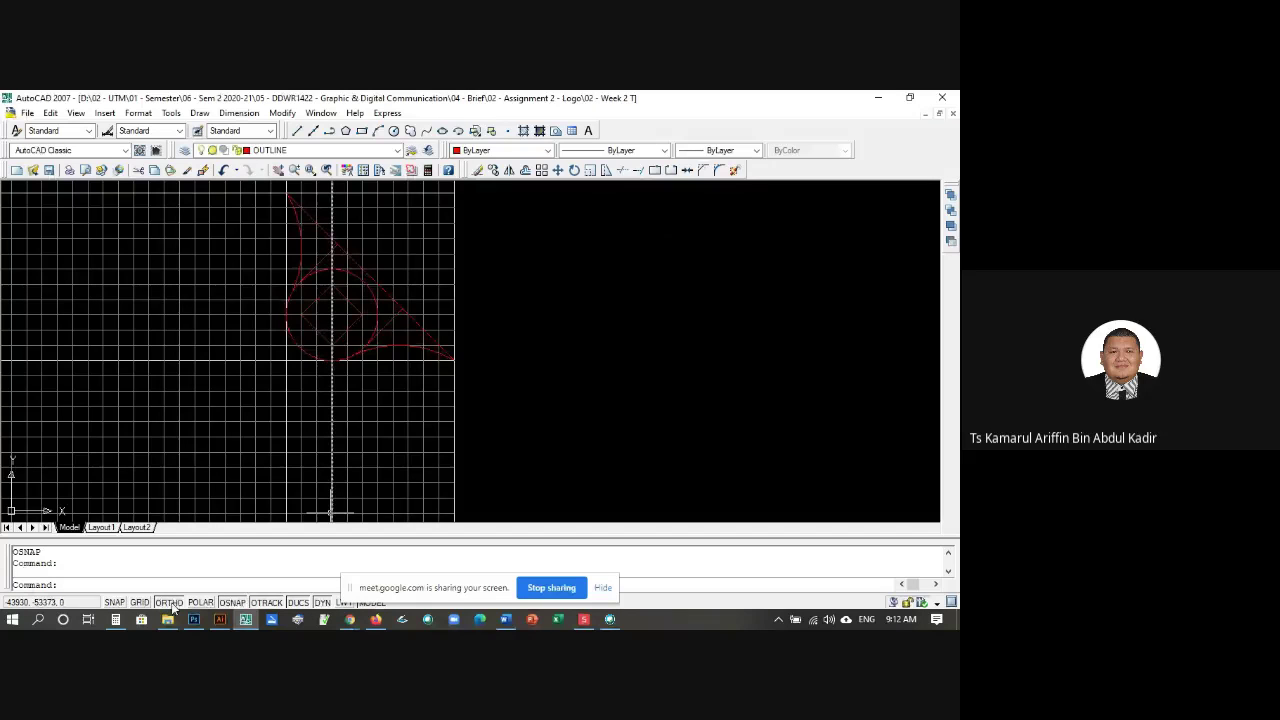
{"action": "type", "text": "l"}
{"action": "key", "text": "Return"}
{"action": "left_click", "coordinate": [502, 375]}
{"action": "left_click", "coordinate": [633, 375]}
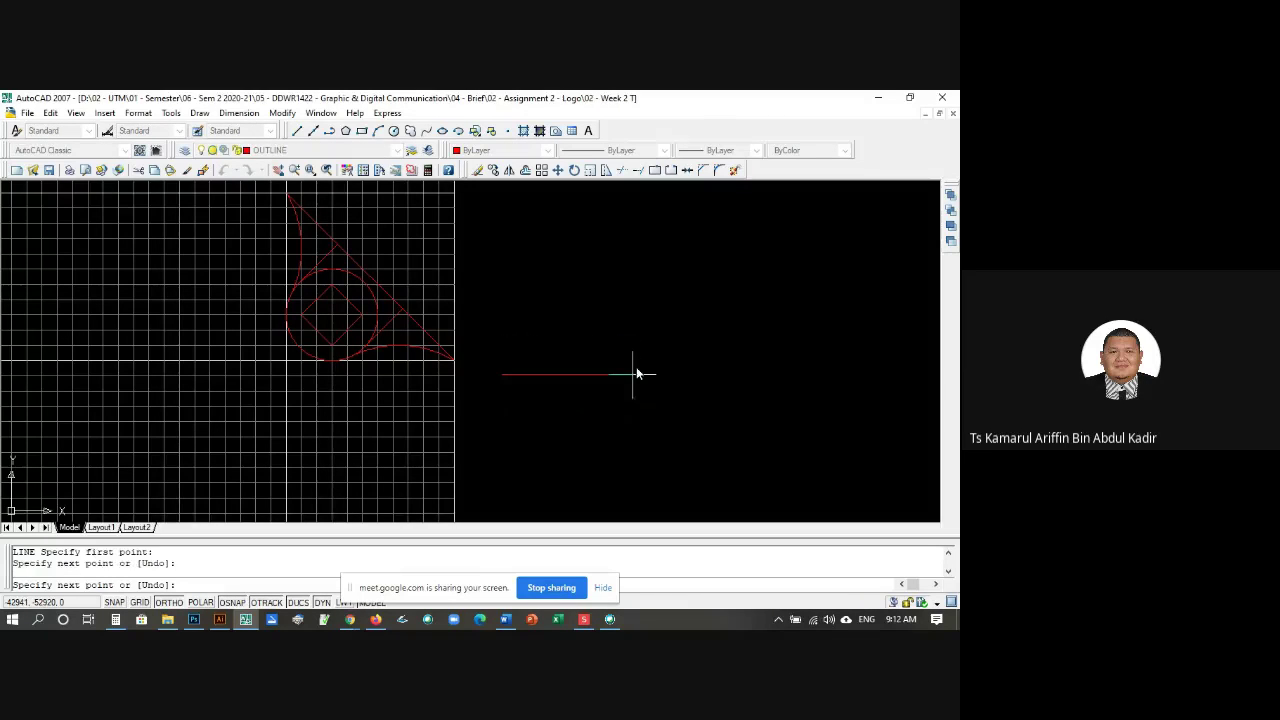
{"action": "left_click", "coordinate": [640, 291]}
{"action": "left_click", "coordinate": [767, 298]}
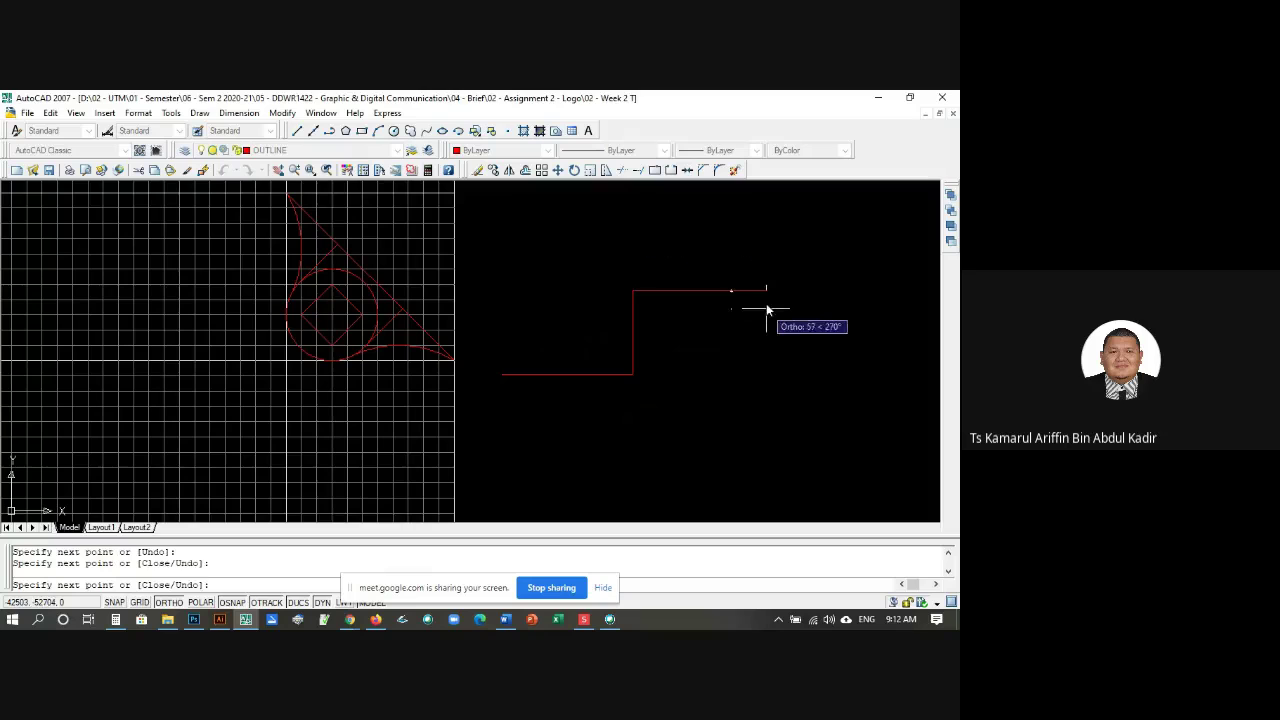
{"action": "left_click", "coordinate": [766, 224]}
{"action": "left_click", "coordinate": [836, 225]}
{"action": "left_click", "coordinate": [842, 301]}
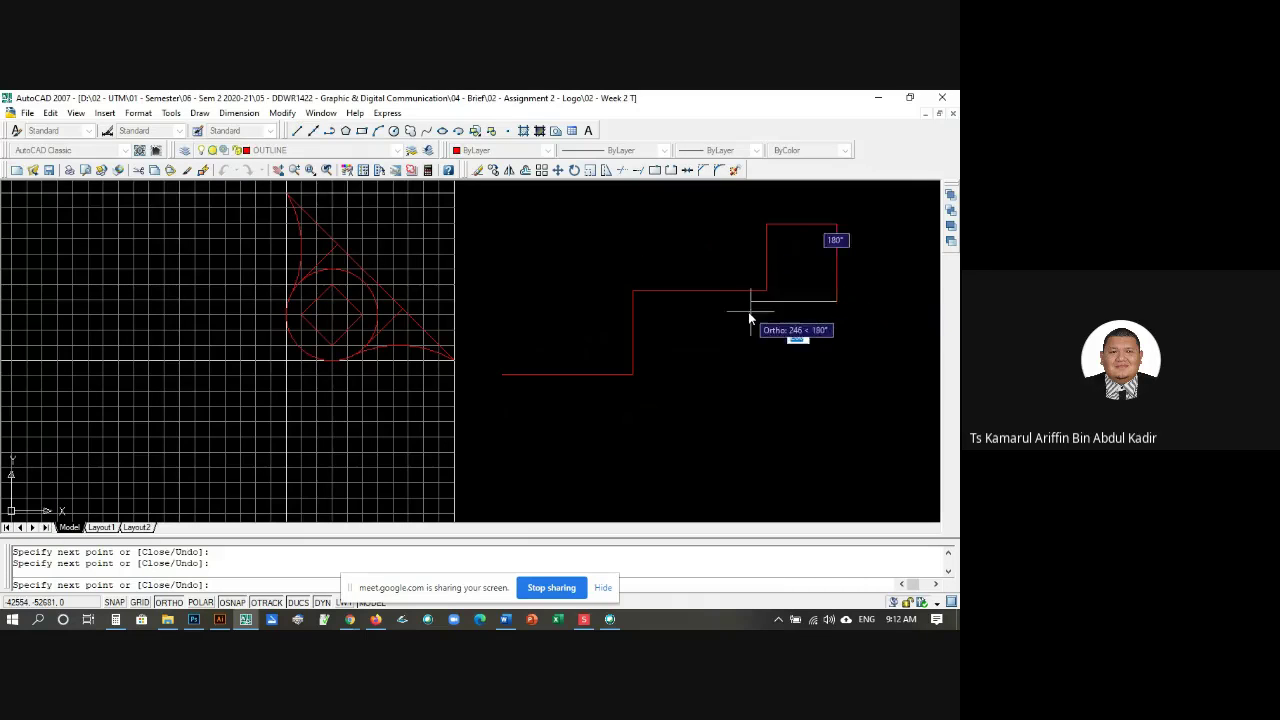
{"action": "left_click", "coordinate": [749, 305]}
{"action": "left_click", "coordinate": [749, 357]}
{"action": "key", "text": "Return"}
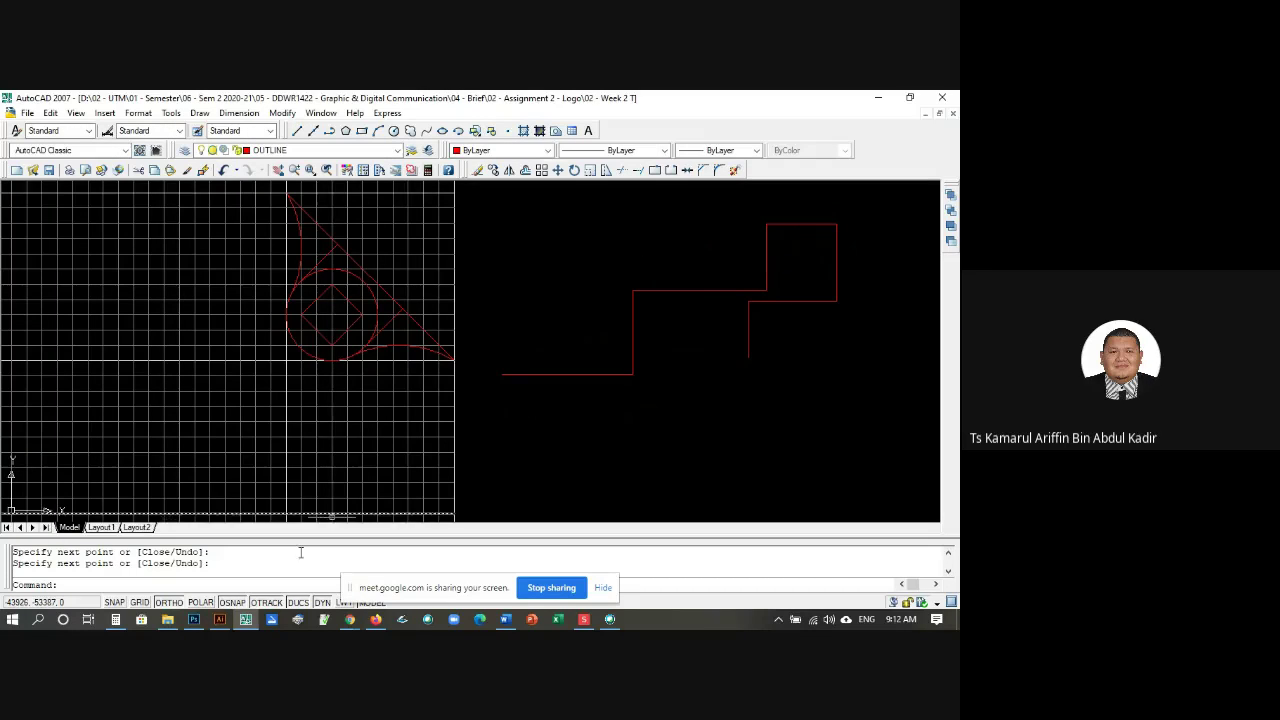
Step: Turn Ortho mode off and draw a closed irregular outline of nine freely angled line segments over the stepped chain beside the grid
{"action": "left_click", "coordinate": [168, 602]}
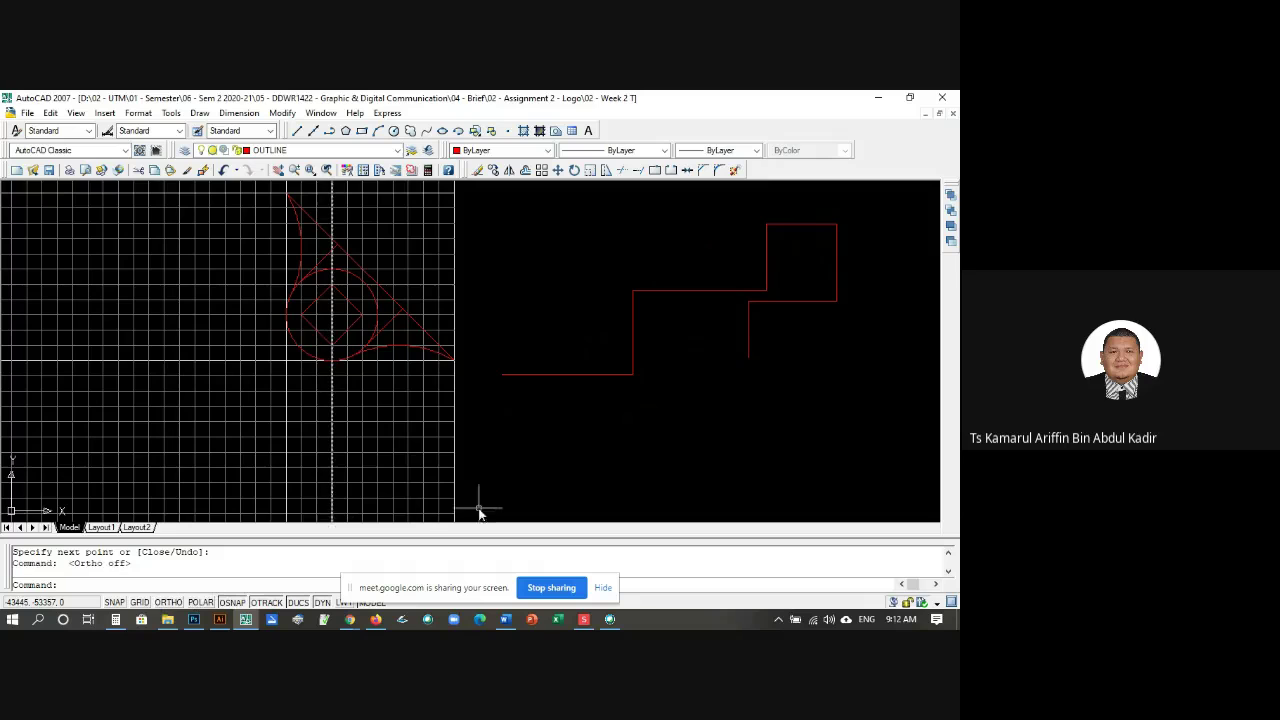
{"action": "type", "text": "l"}
{"action": "key", "text": "Return"}
{"action": "left_click", "coordinate": [499, 459]}
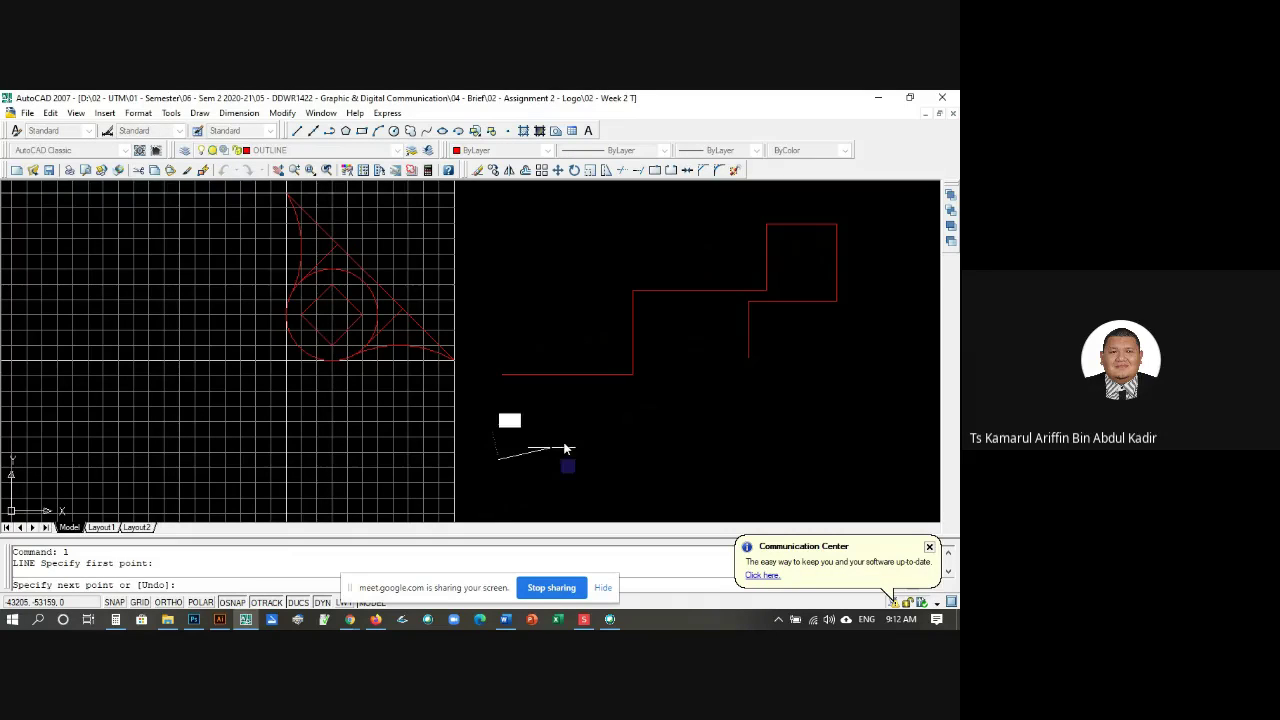
{"action": "left_click", "coordinate": [563, 279]}
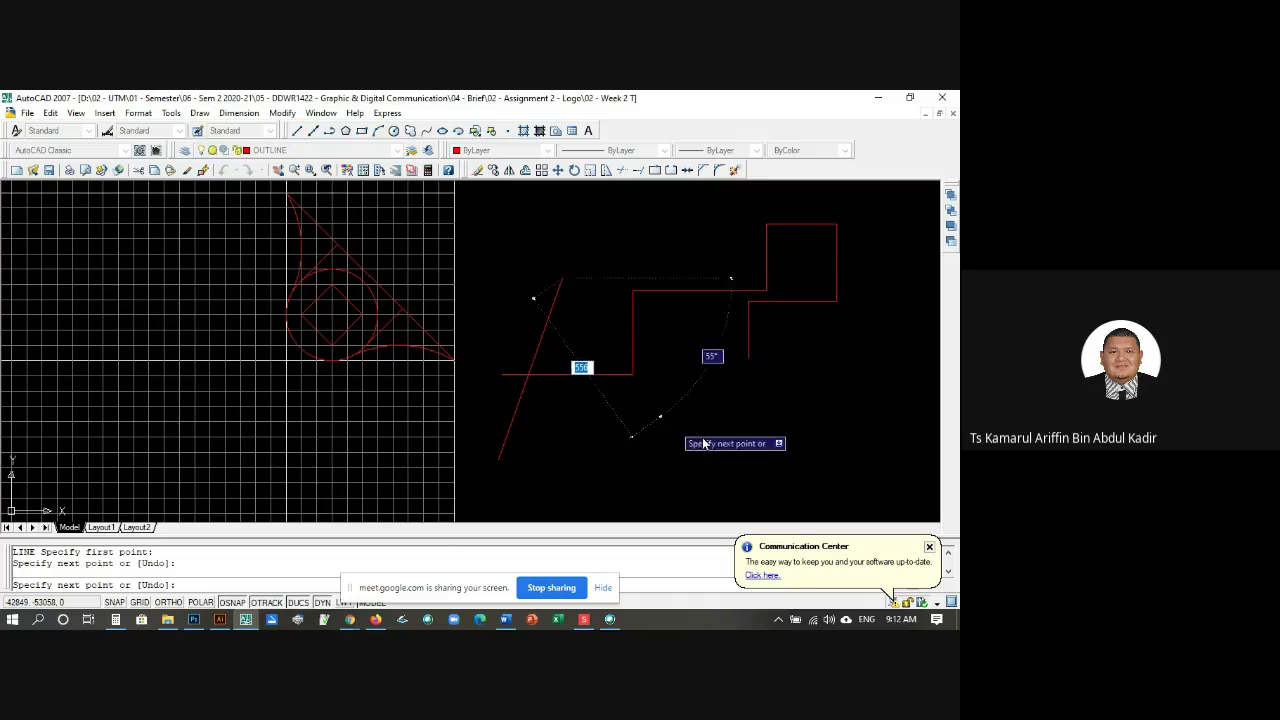
{"action": "left_click", "coordinate": [698, 338]}
{"action": "left_click", "coordinate": [768, 423]}
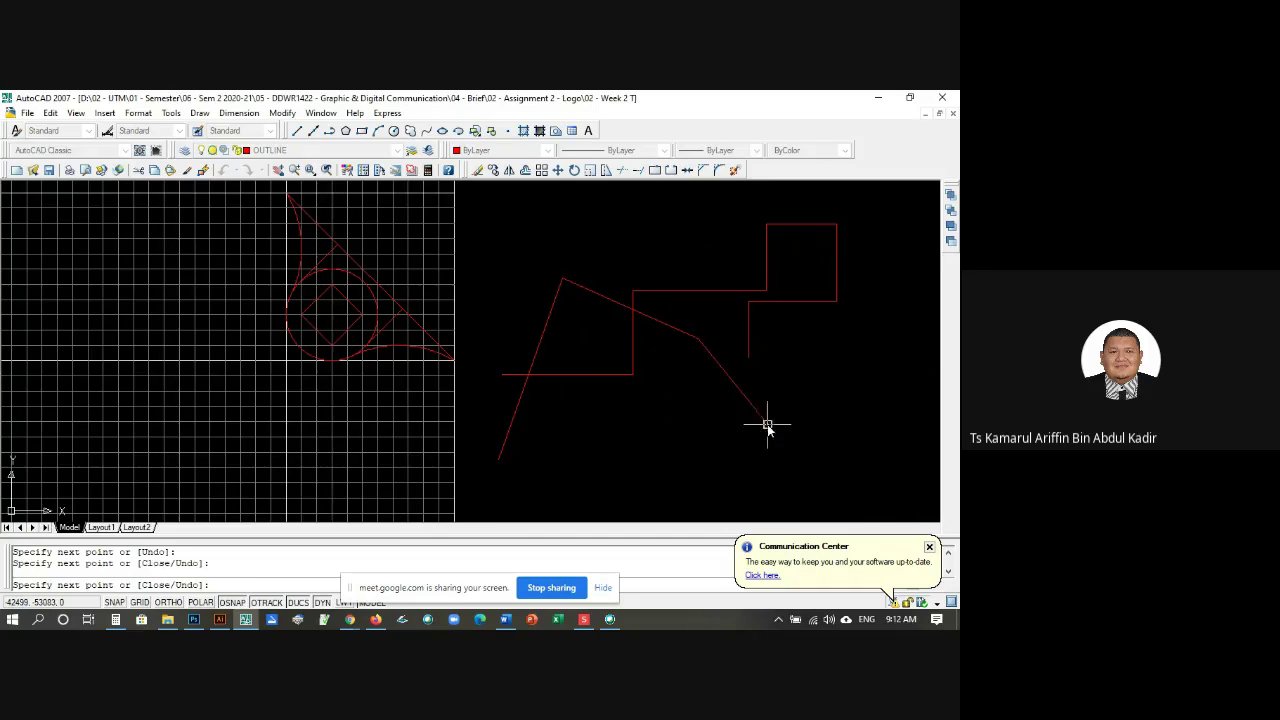
{"action": "left_click", "coordinate": [822, 350]}
{"action": "left_click", "coordinate": [869, 370]}
{"action": "left_click", "coordinate": [868, 461]}
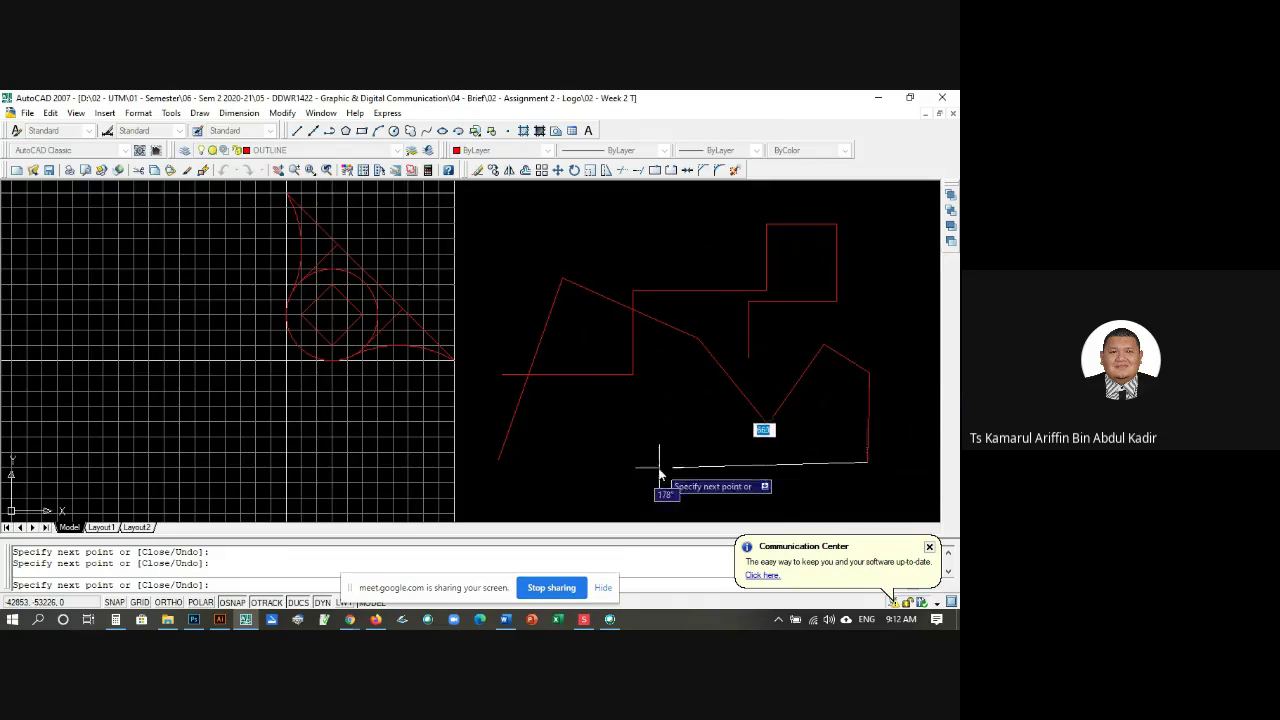
{"action": "left_click", "coordinate": [658, 466]}
{"action": "left_click", "coordinate": [625, 405]}
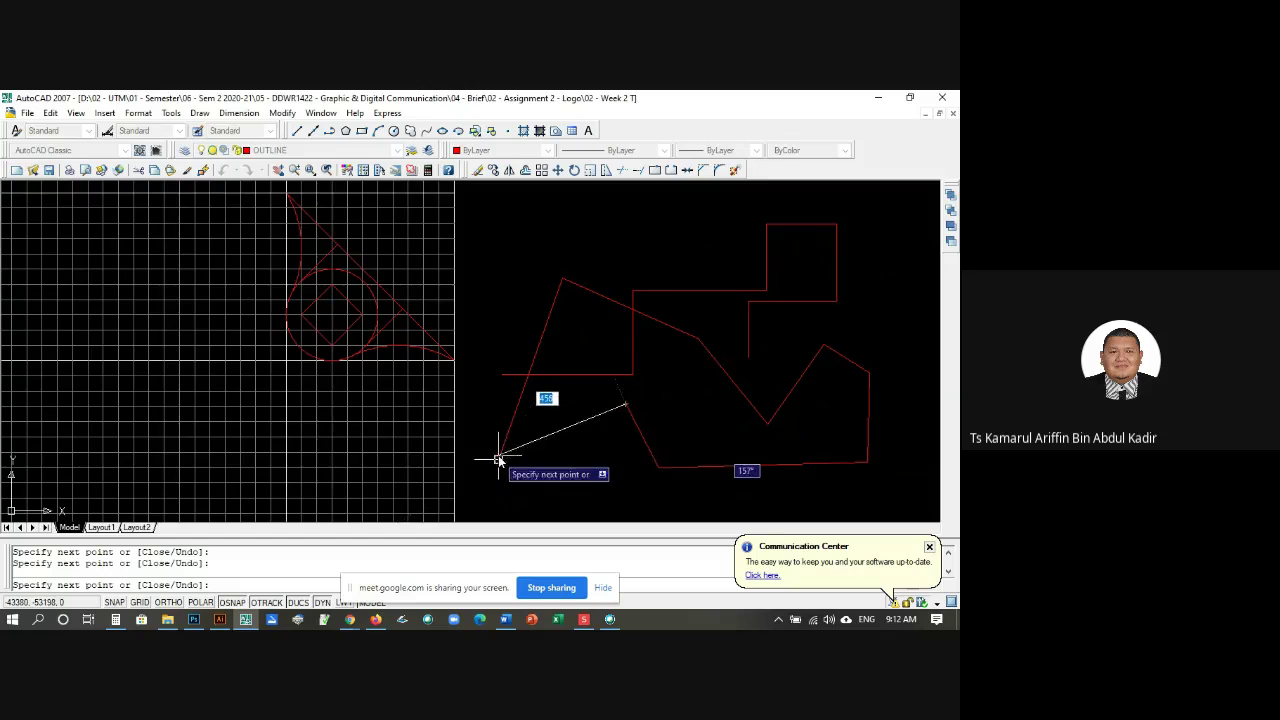
{"action": "left_click", "coordinate": [499, 457]}
{"action": "key", "text": "Return"}
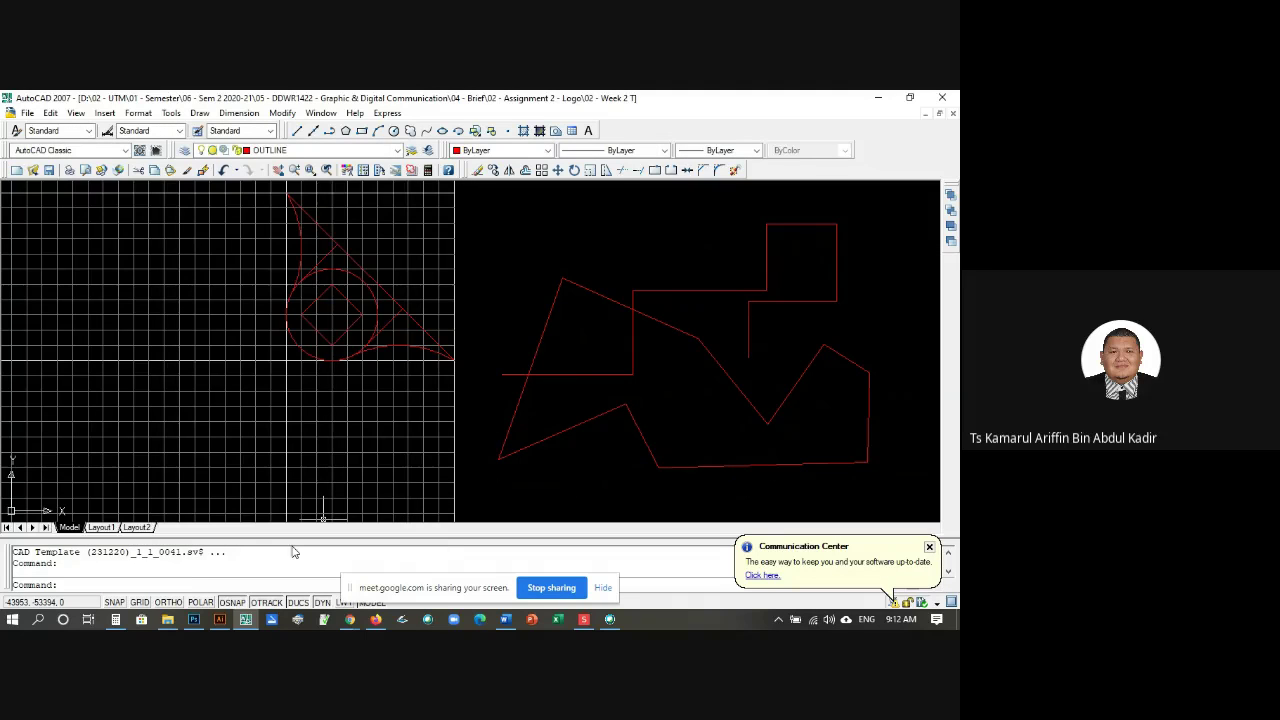
Step: Turn Ortho mode back on and erase all the practice lines in the empty area beside the grid
{"action": "left_click", "coordinate": [168, 602]}
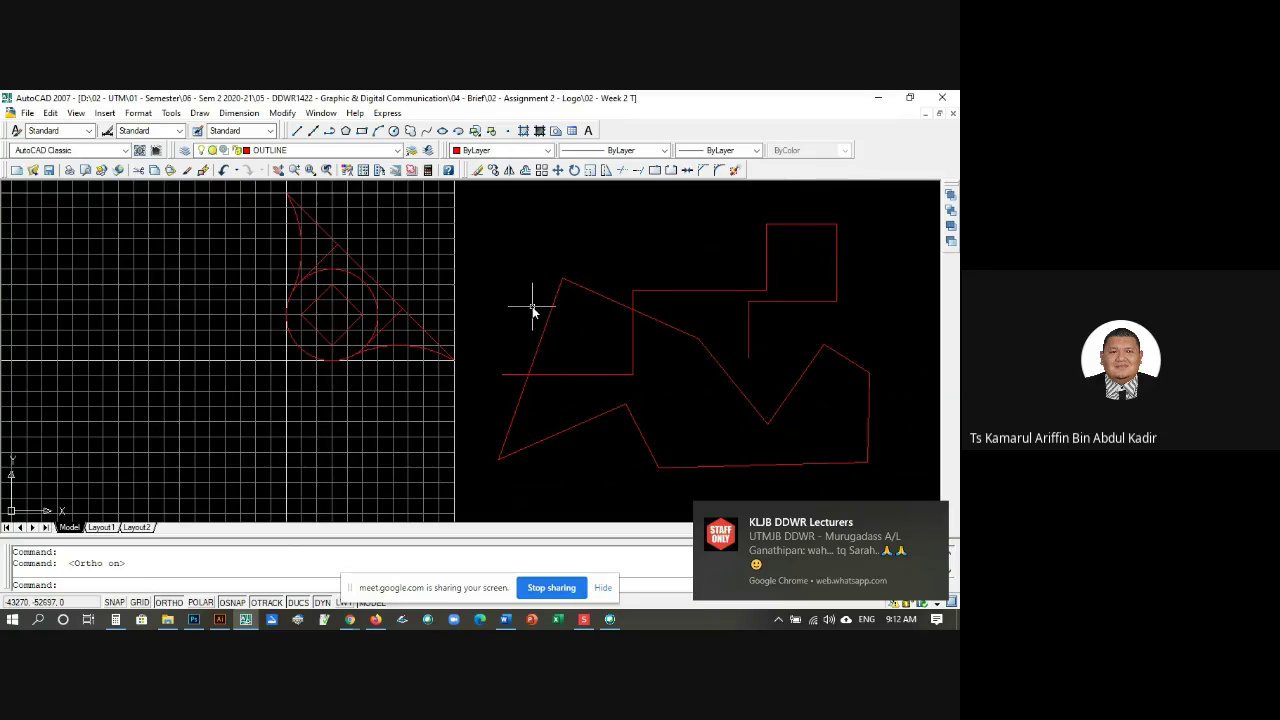
{"action": "type", "text": "e"}
{"action": "key", "text": "Return"}
{"action": "left_click", "coordinate": [892, 211]}
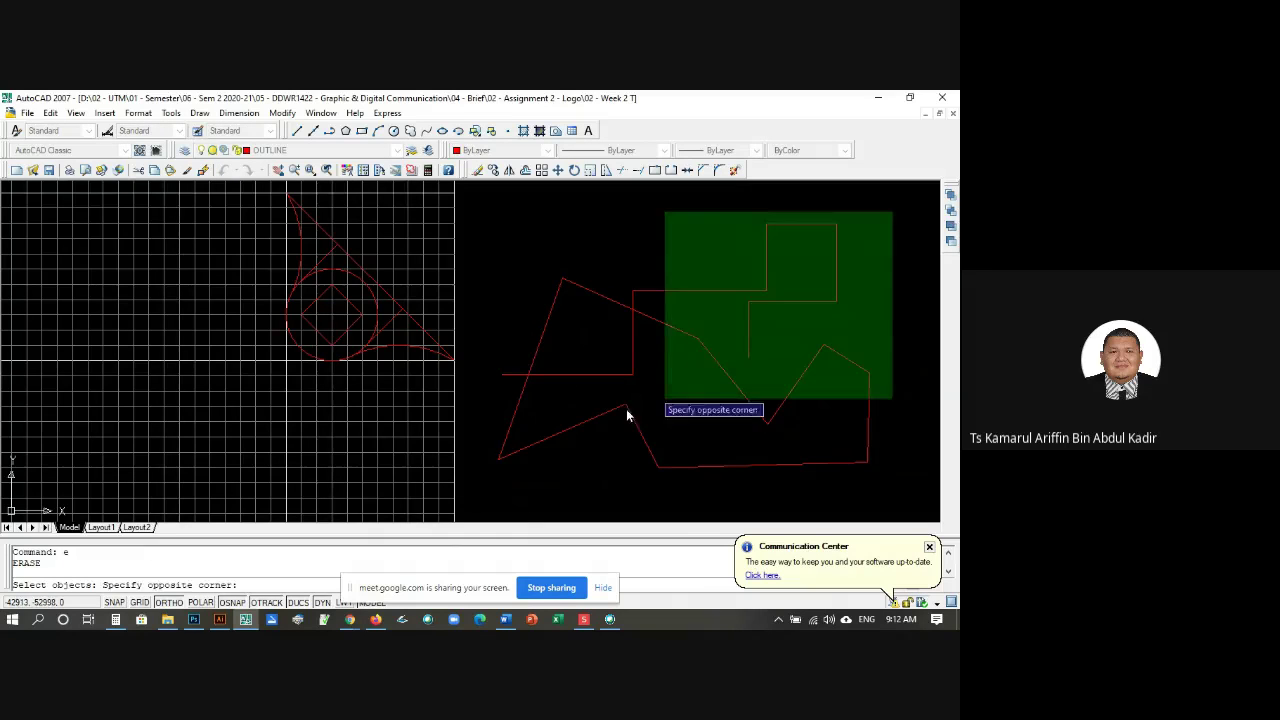
{"action": "left_click", "coordinate": [514, 491]}
{"action": "key", "text": "Return"}
Step: Draw a single line sloping down at 45° across five grid squares below the circle motif, snapping both ends to grid intersections
{"action": "scroll", "coordinate": [325, 232], "scroll_direction": "down", "scroll_amount": 2}
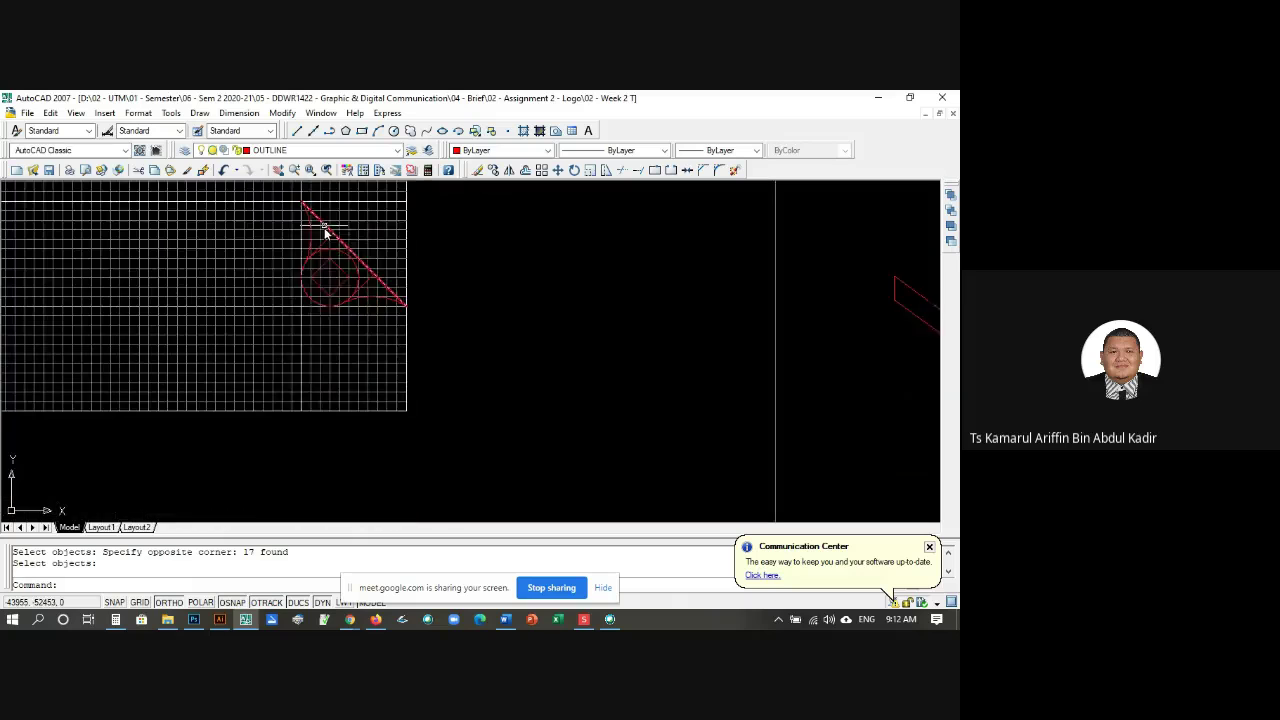
{"action": "scroll", "coordinate": [320, 286], "scroll_direction": "up", "scroll_amount": 1}
{"action": "scroll", "coordinate": [312, 260], "scroll_direction": "down", "scroll_amount": 1}
{"action": "scroll", "coordinate": [306, 232], "scroll_direction": "up", "scroll_amount": 1}
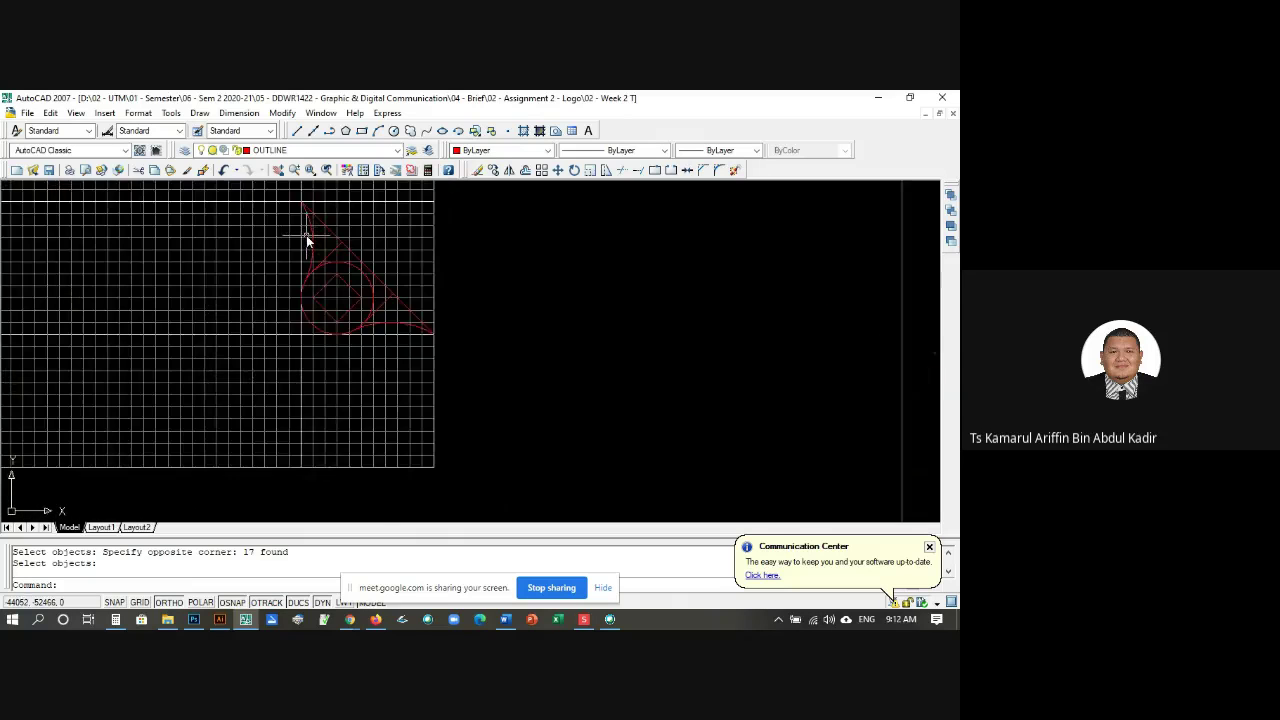
{"action": "scroll", "coordinate": [306, 235], "scroll_direction": "up", "scroll_amount": 1}
{"action": "scroll", "coordinate": [306, 235], "scroll_direction": "down", "scroll_amount": 1}
{"action": "scroll", "coordinate": [307, 255], "scroll_direction": "up", "scroll_amount": 1}
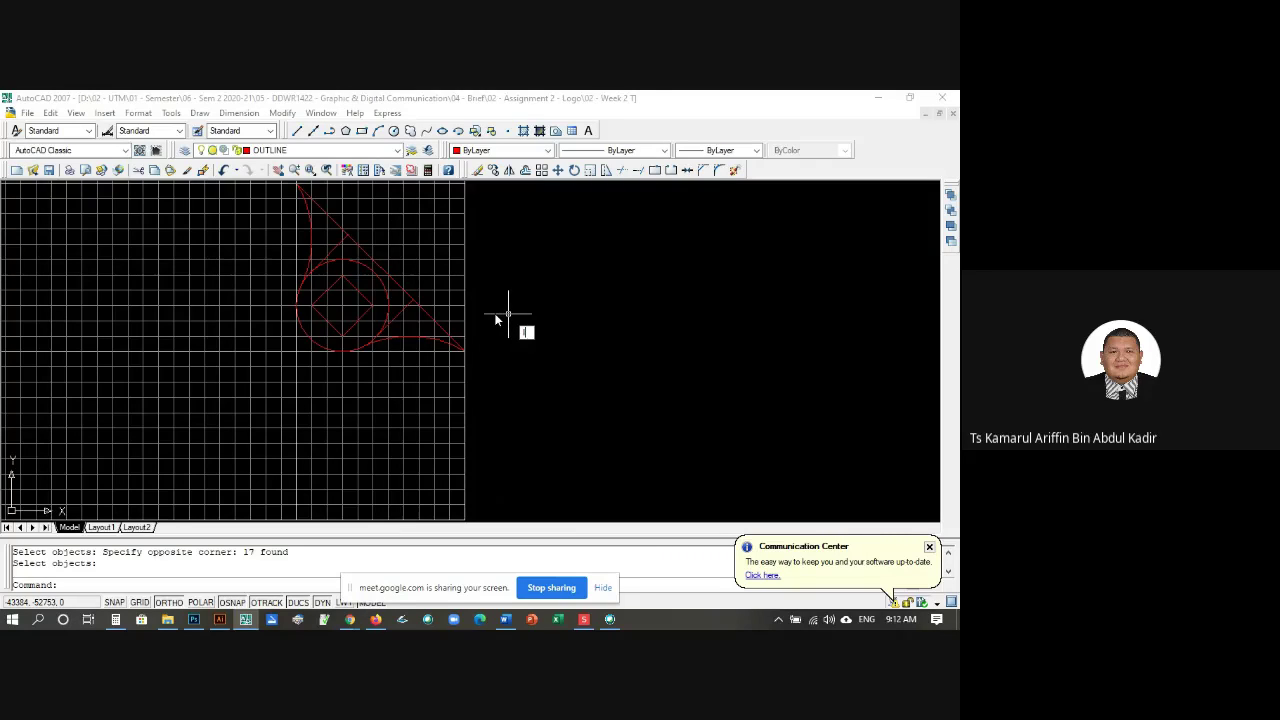
{"action": "key", "text": "Return"}
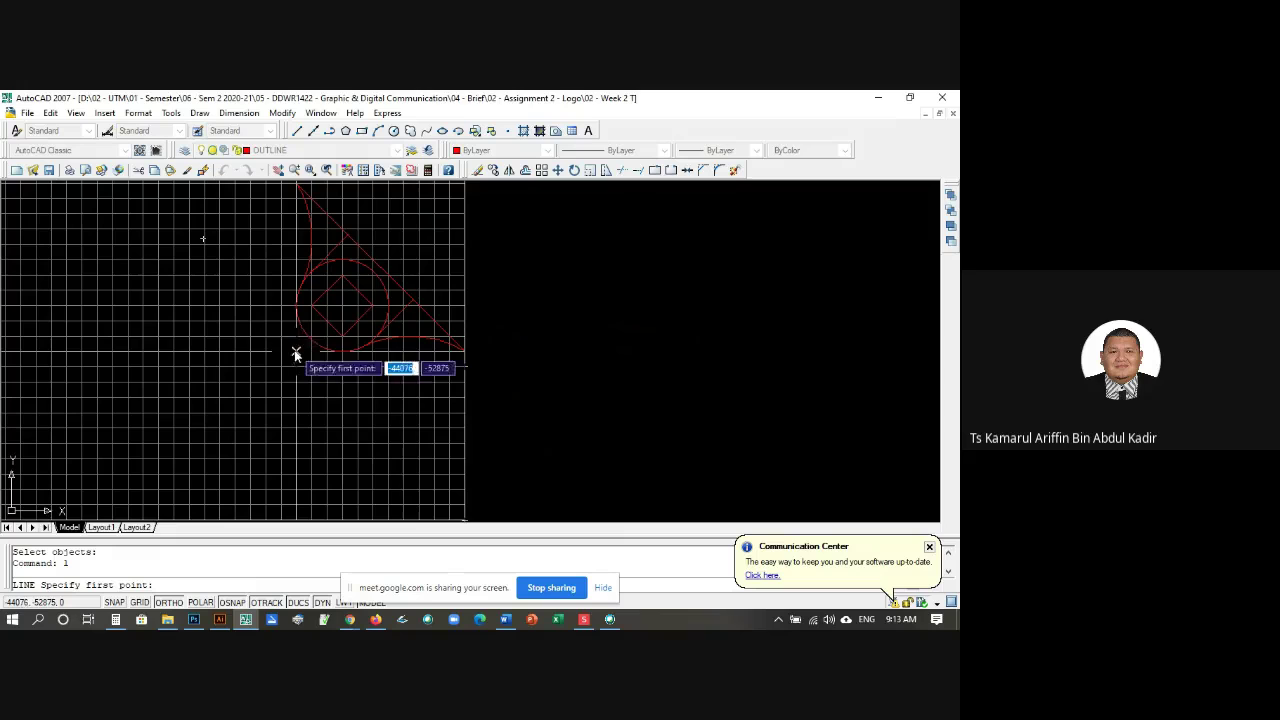
{"action": "left_click", "coordinate": [343, 400]}
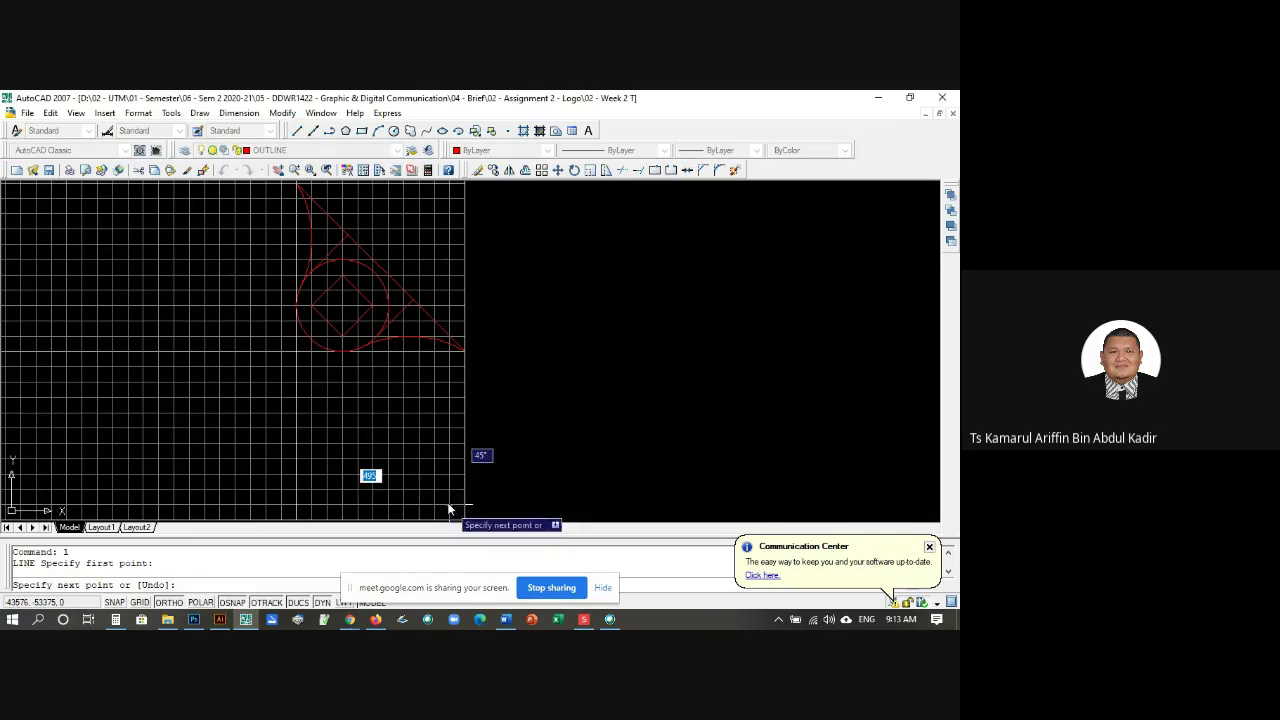
{"action": "left_click", "coordinate": [418, 472]}
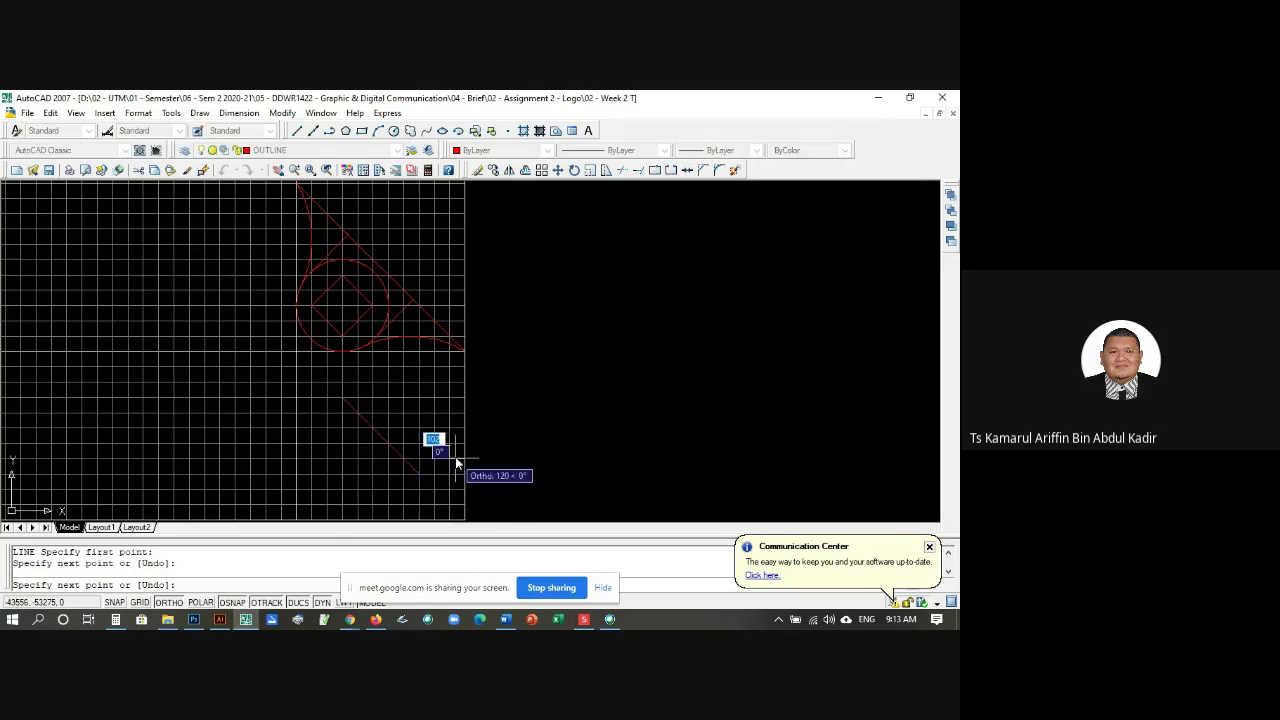
{"action": "key", "text": "Return"}
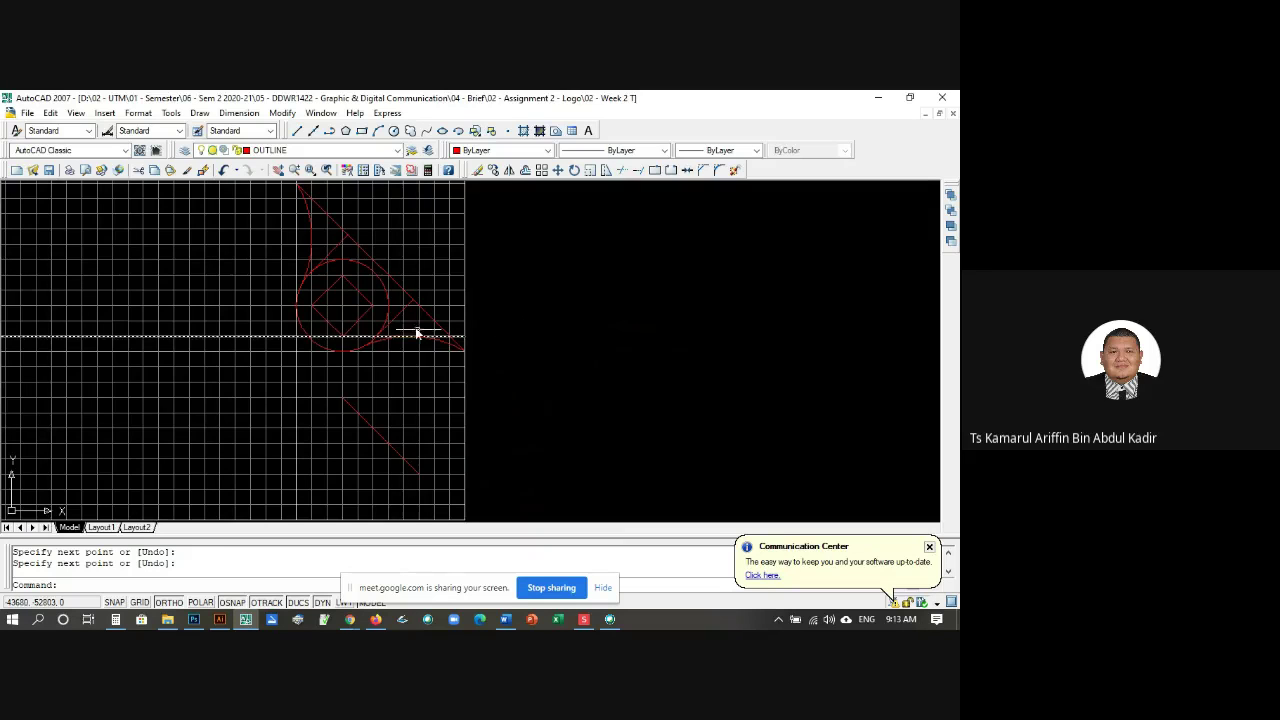
Step: Draw a closed polyline diamond four grid squares wide and high below the diagonal line's upper end, snapping its corners to grid intersections
{"action": "scroll", "coordinate": [370, 470], "scroll_direction": "up", "scroll_amount": 2}
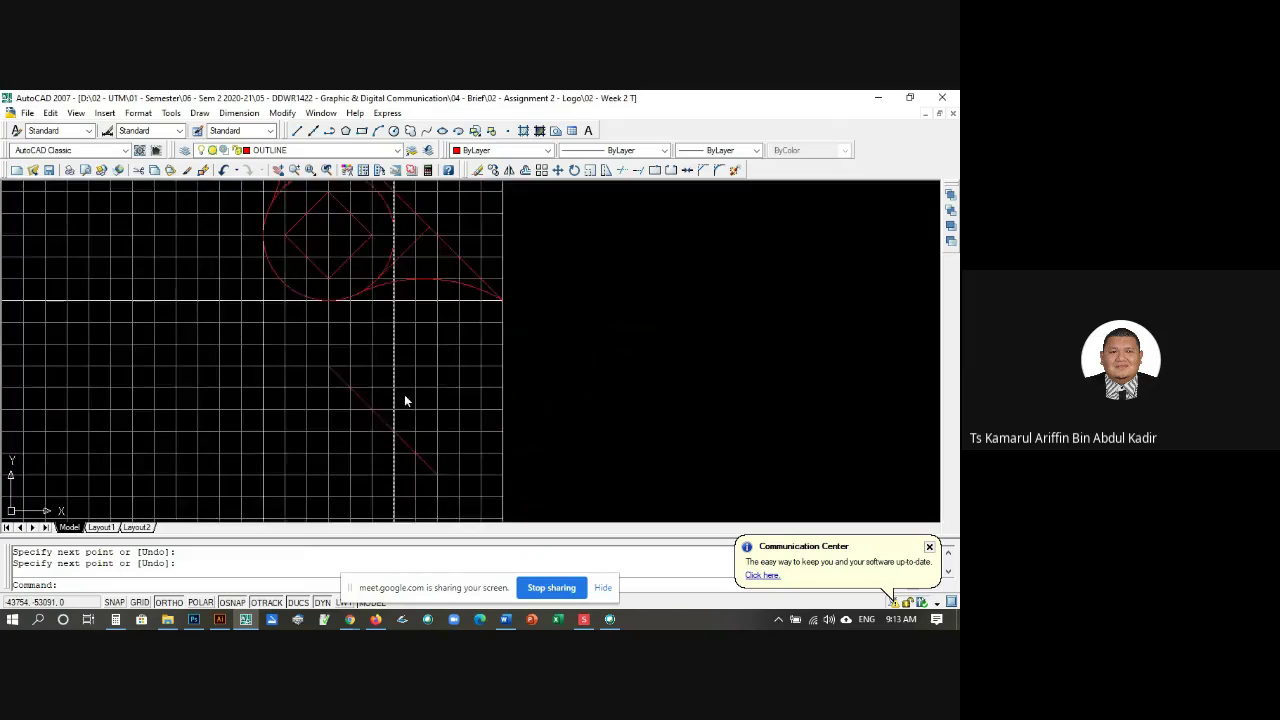
{"action": "scroll", "coordinate": [404, 396], "scroll_direction": "down", "scroll_amount": 2}
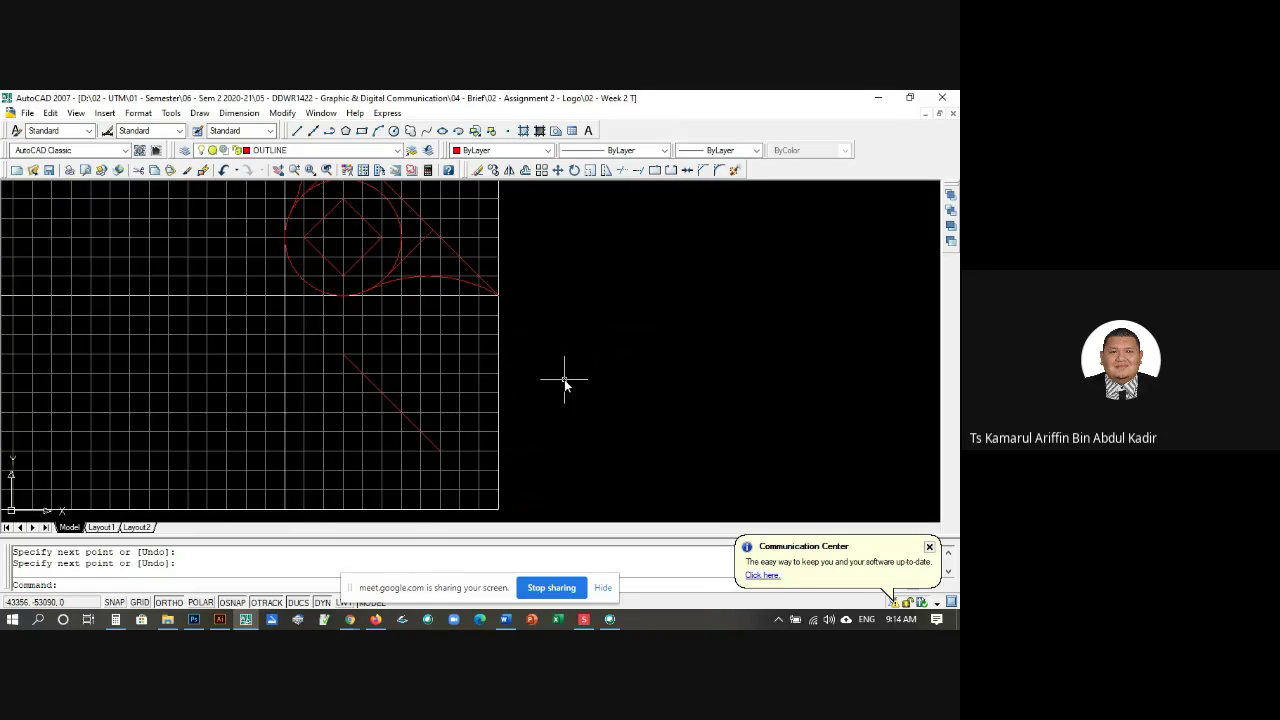
{"action": "type", "text": "pl"}
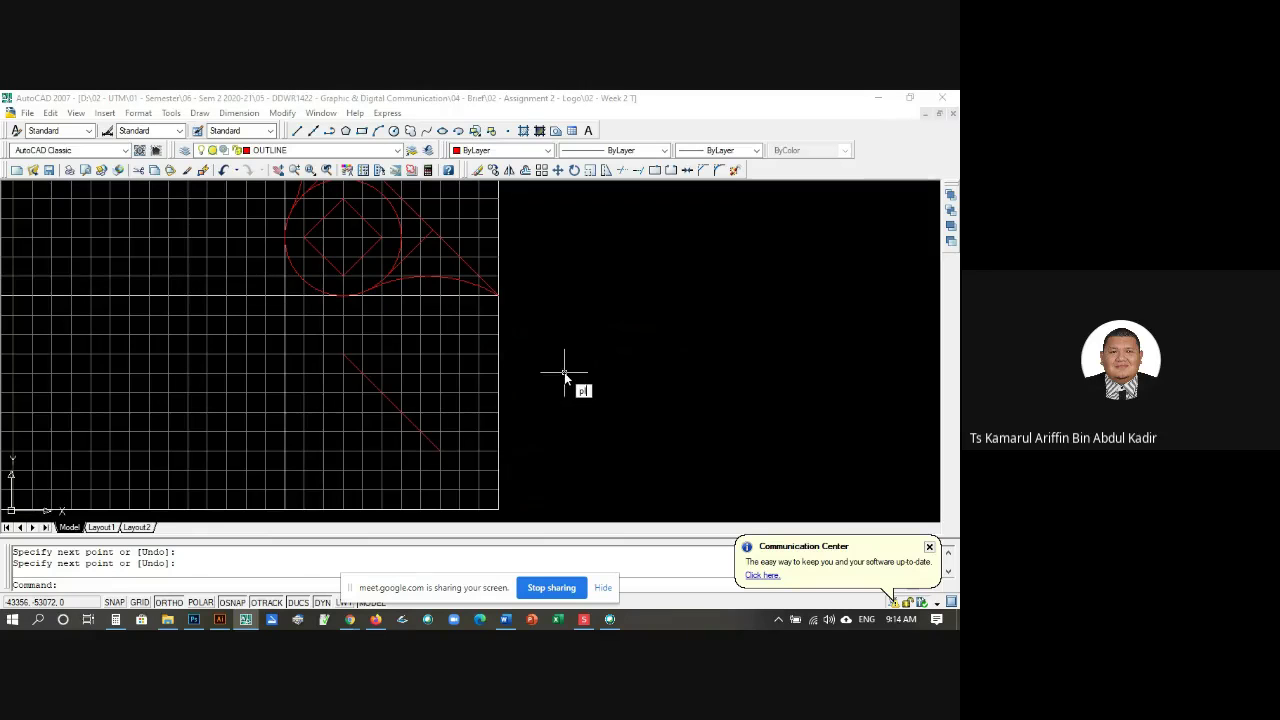
{"action": "key", "text": "Return"}
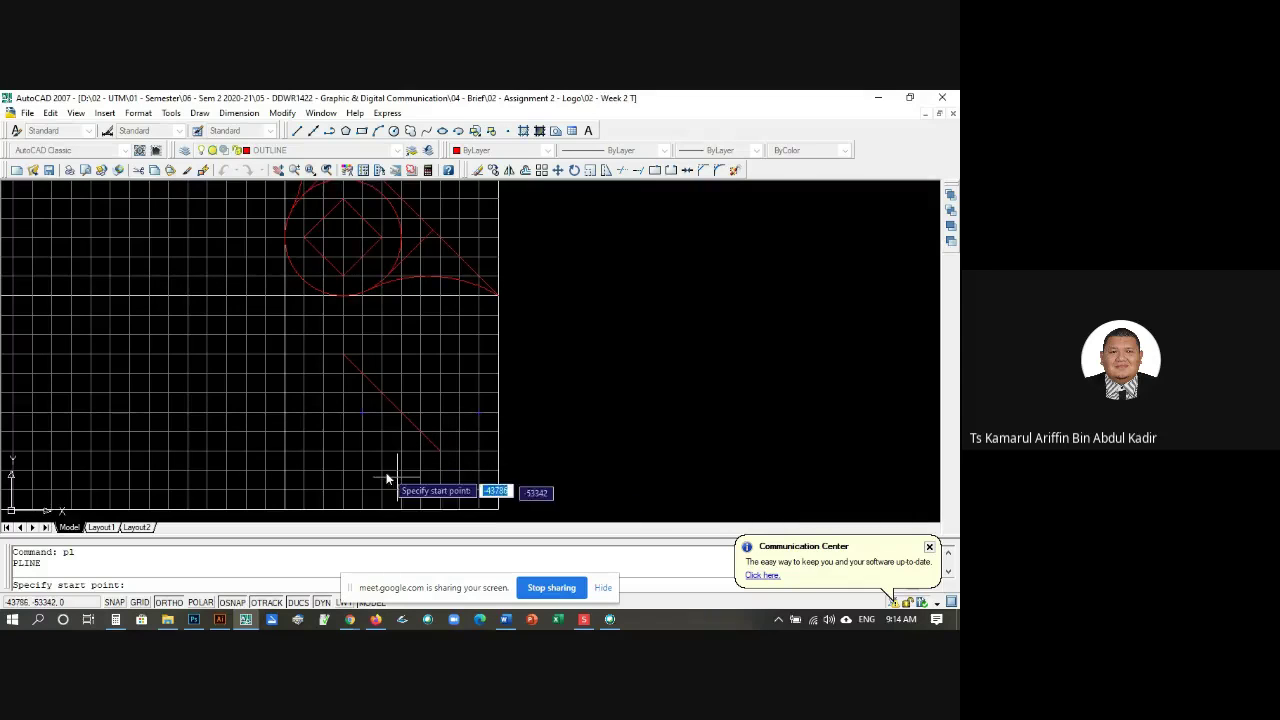
{"action": "left_click", "coordinate": [345, 413]}
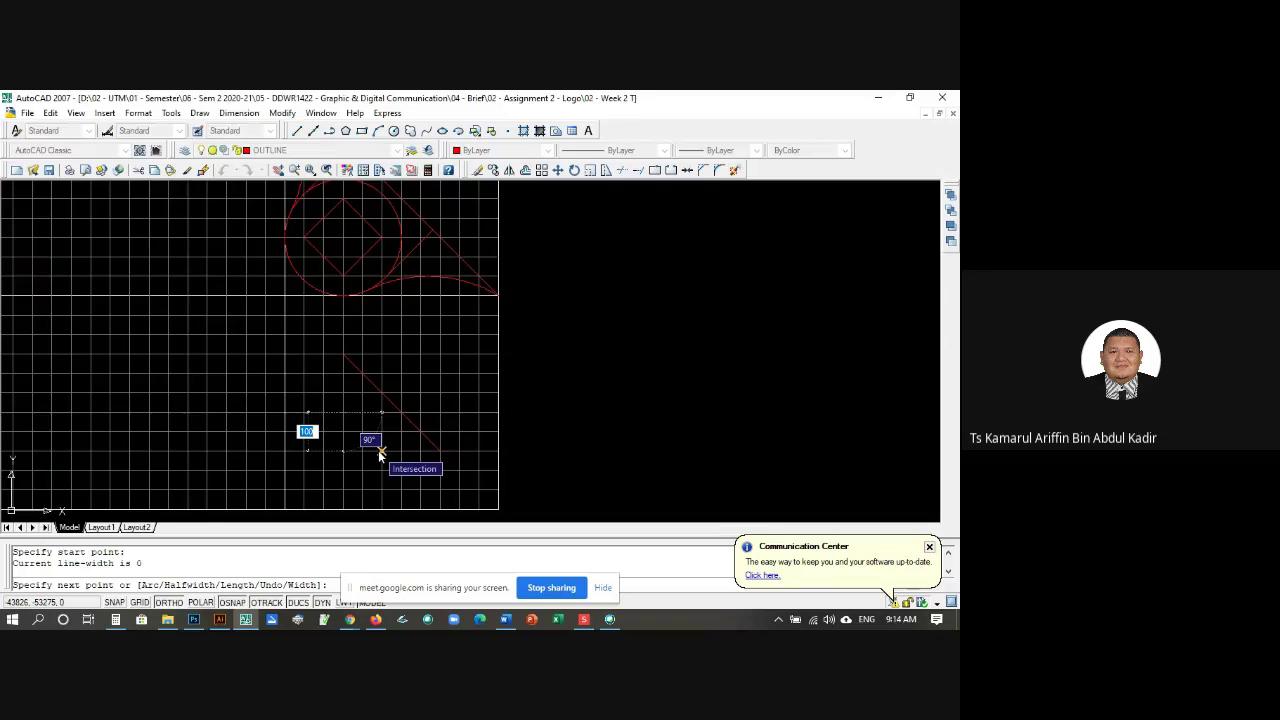
{"action": "left_click", "coordinate": [378, 450]}
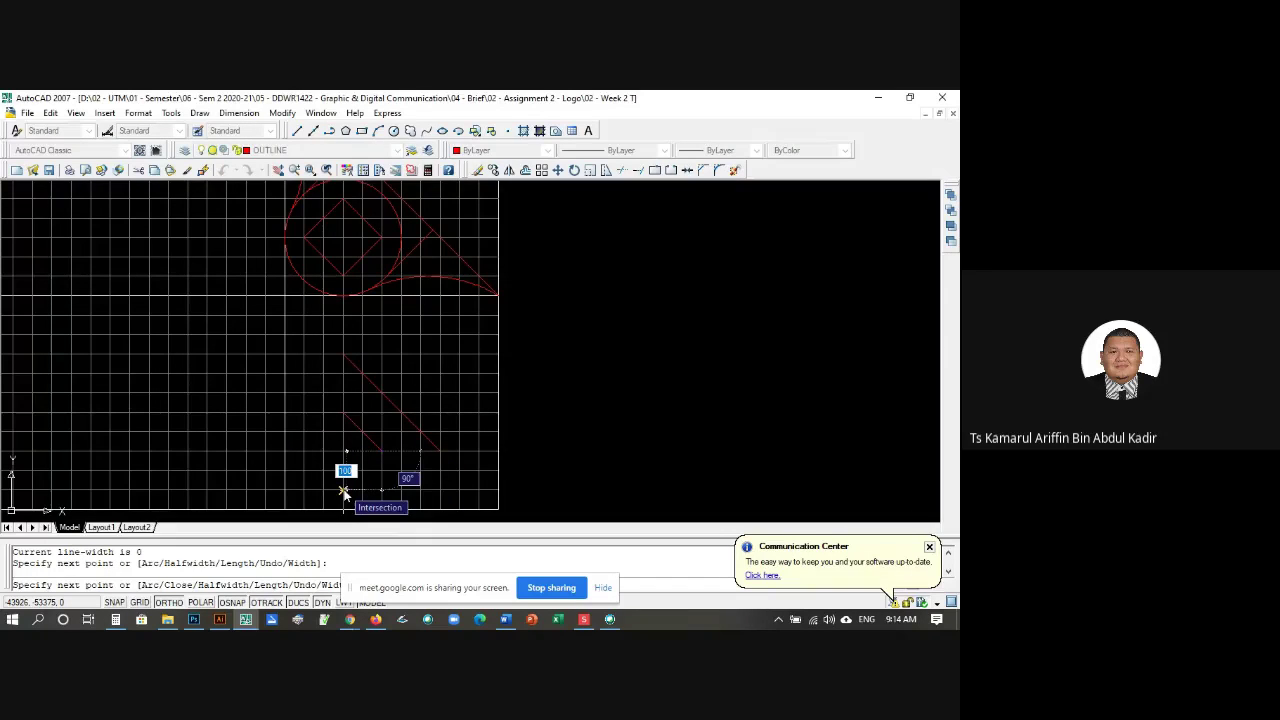
{"action": "left_click", "coordinate": [344, 492]}
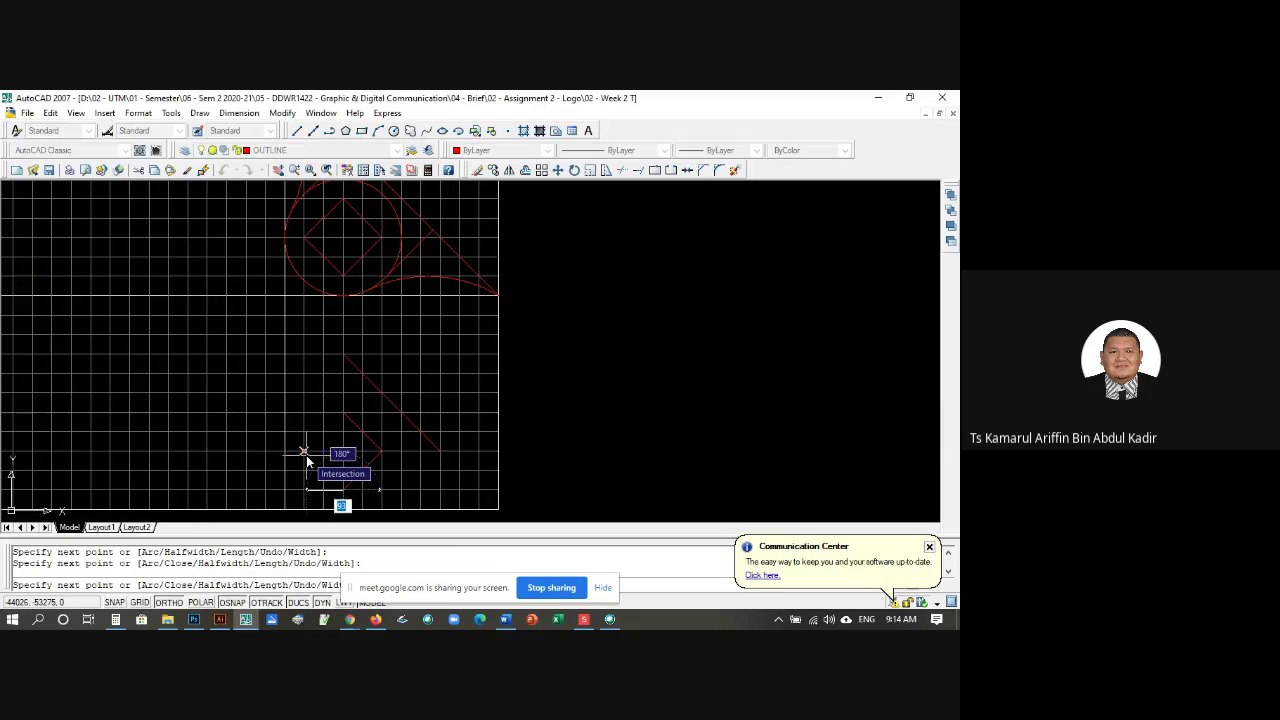
{"action": "left_click", "coordinate": [305, 455]}
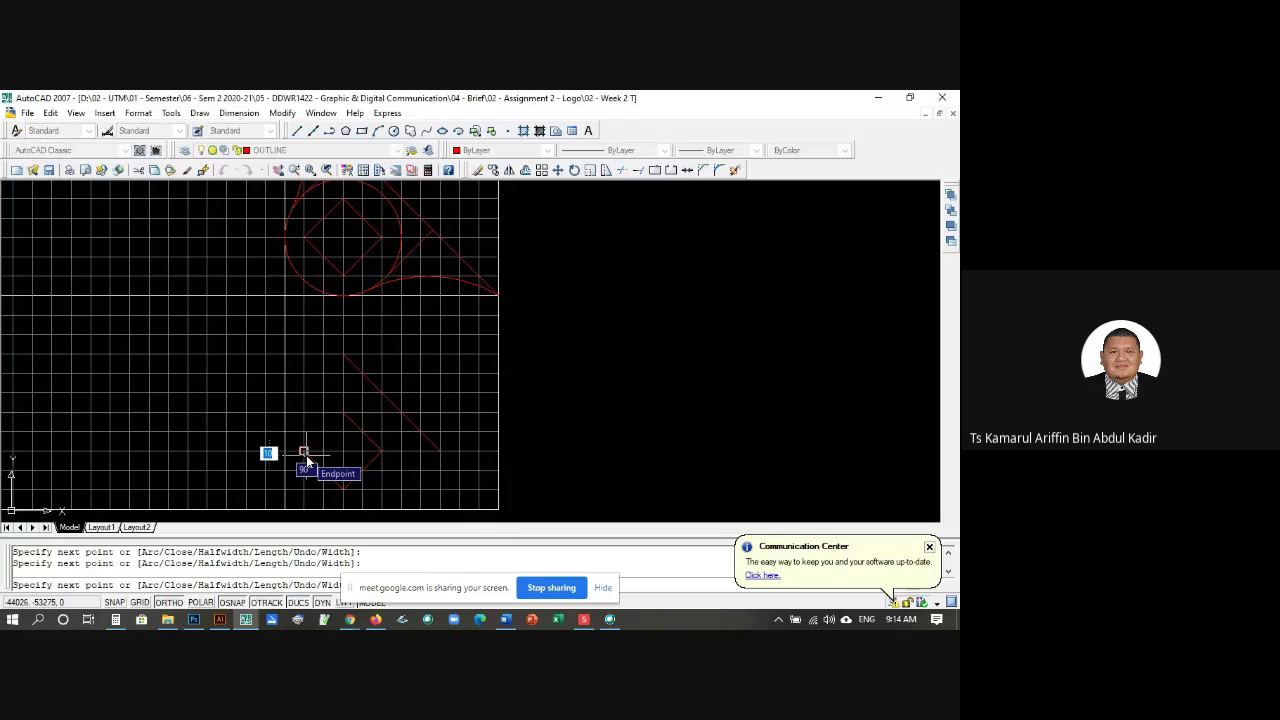
{"action": "type", "text": "c"}
{"action": "key", "text": "Return"}
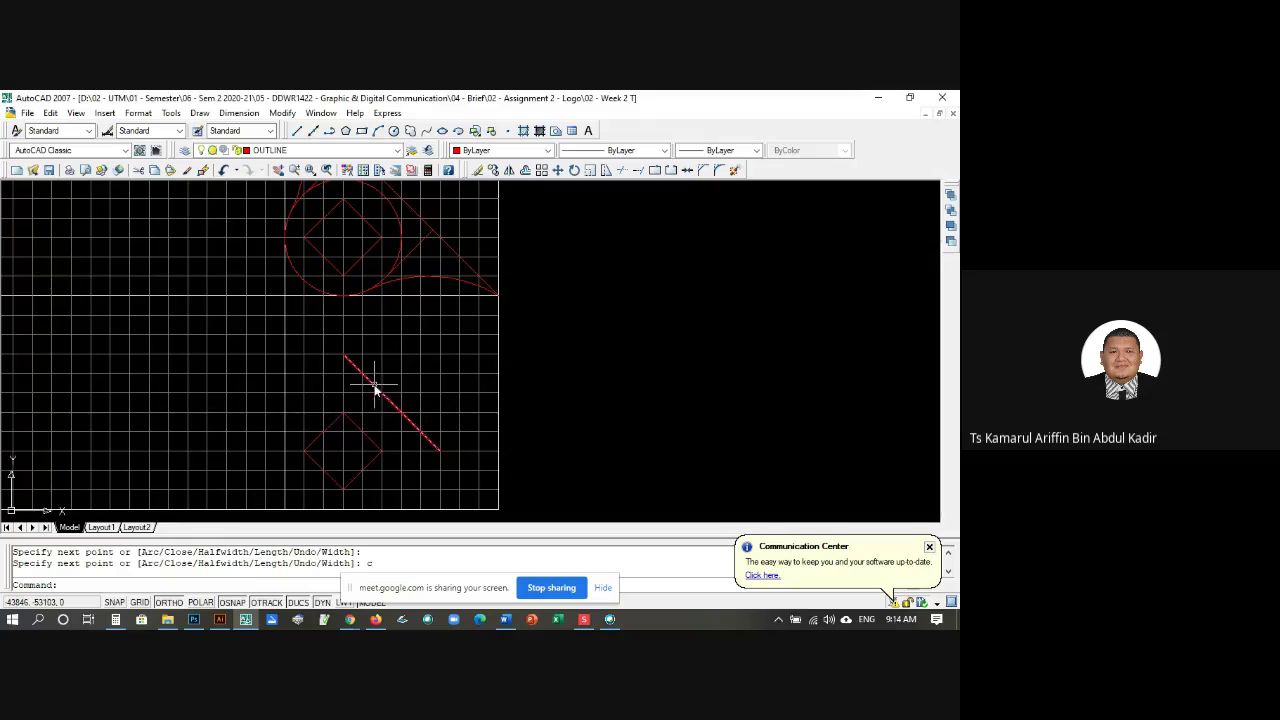
{"action": "key", "text": "Escape"}
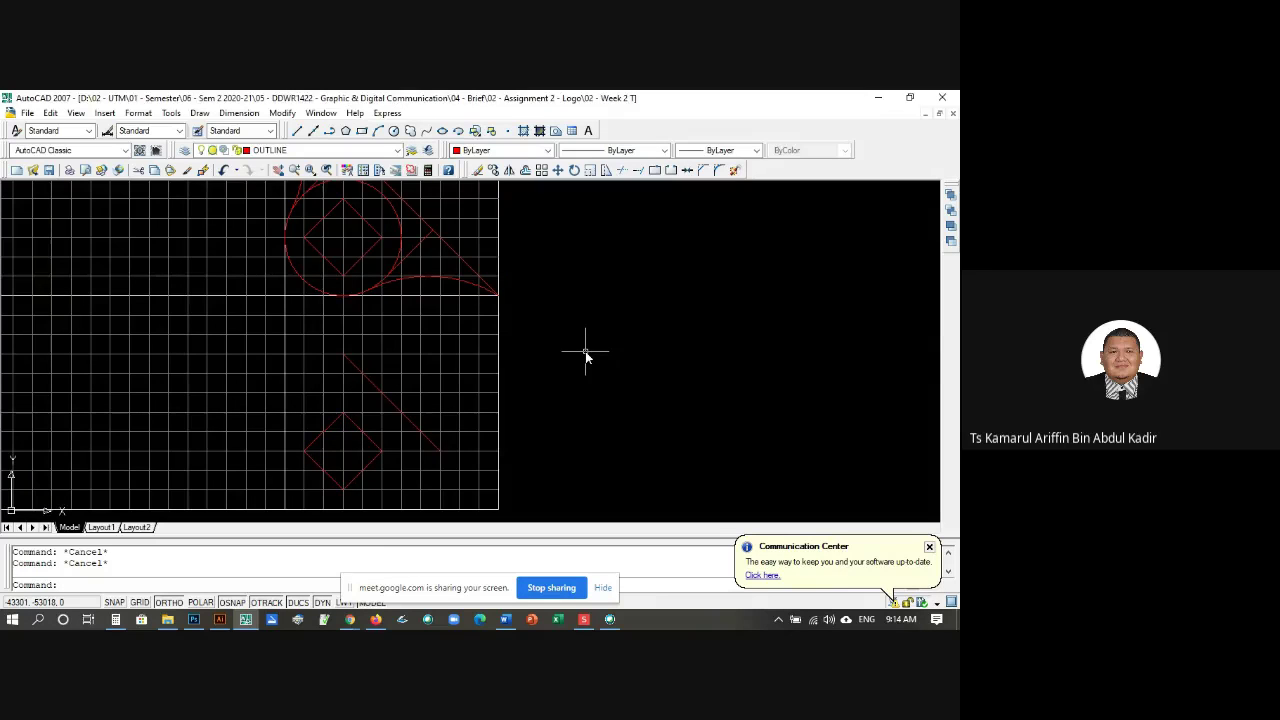
Step: Draw a matching four-square diamond from separate Line segments in the empty grid area beside the polyline diamond, closing it with the Close option
{"action": "type", "text": "l"}
{"action": "key", "text": "Return"}
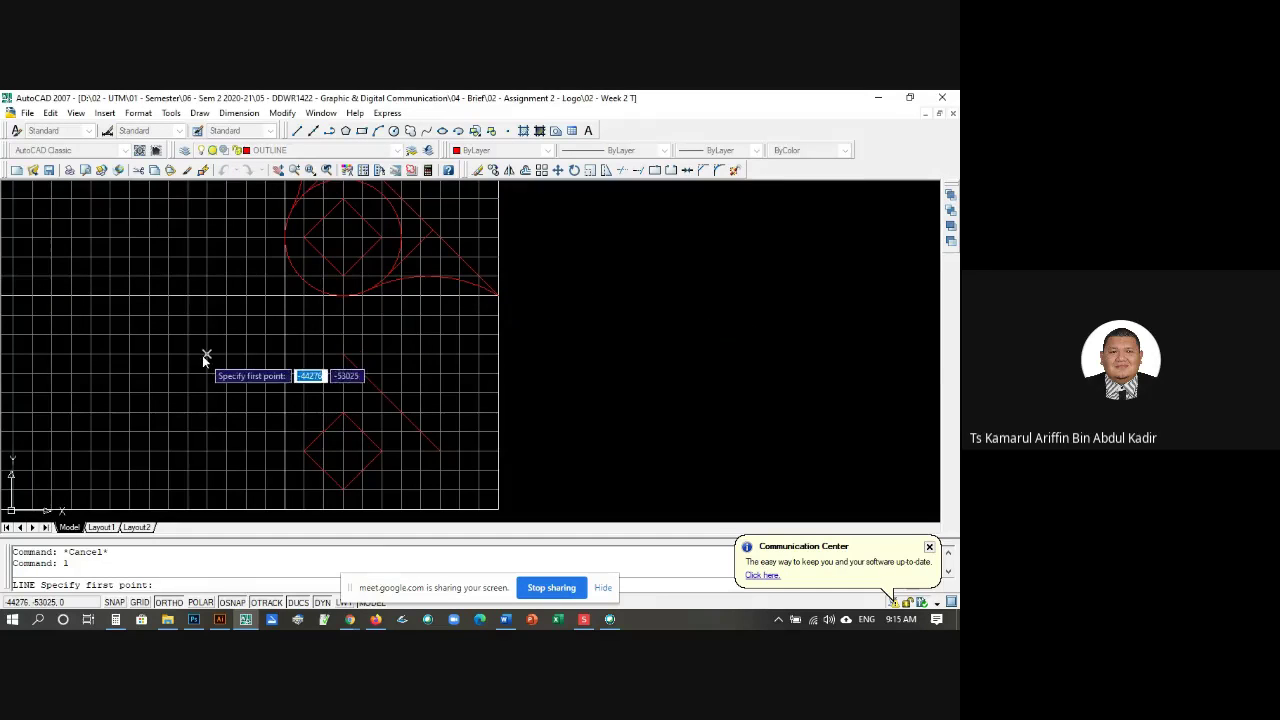
{"action": "left_click", "coordinate": [167, 318]}
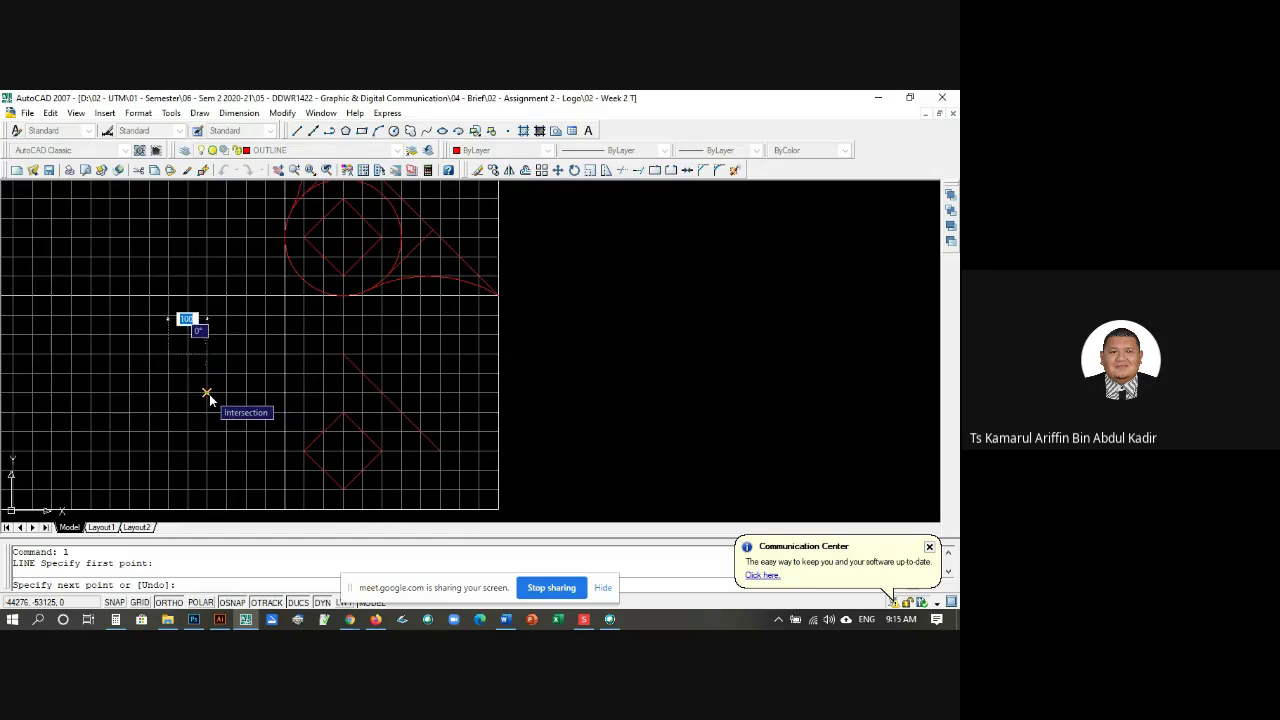
{"action": "left_click", "coordinate": [208, 394]}
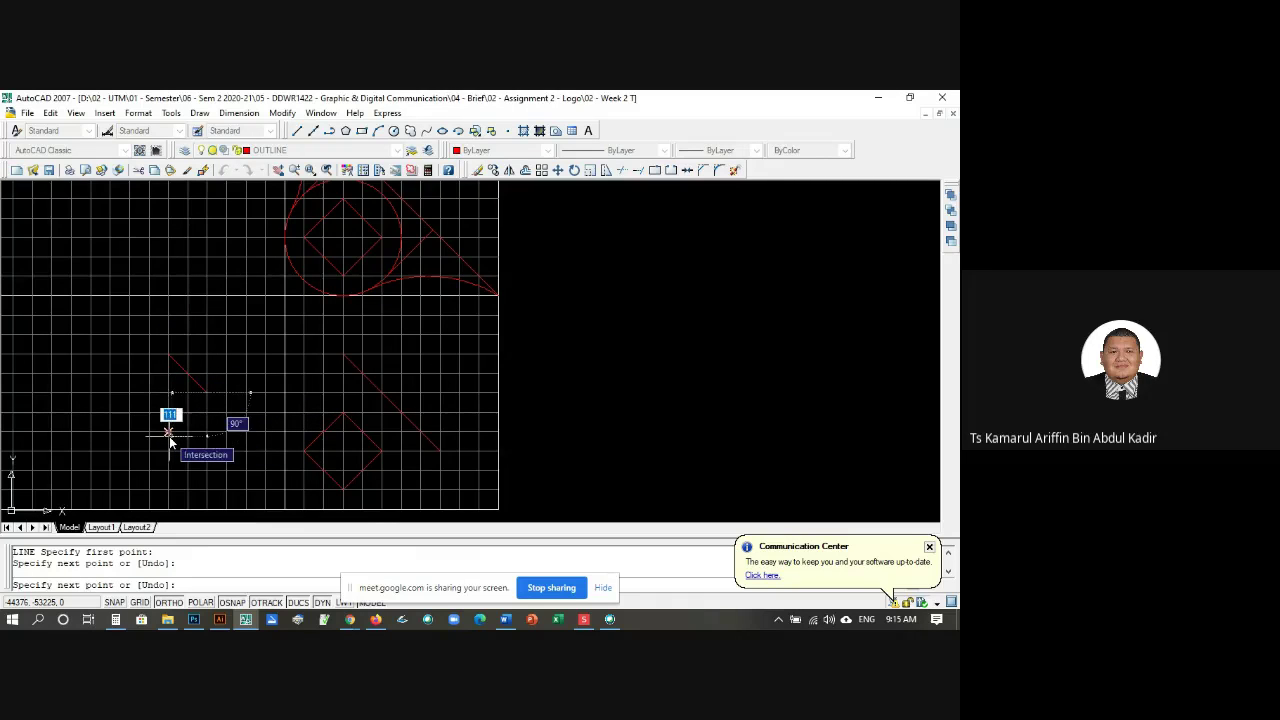
{"action": "left_click", "coordinate": [169, 436]}
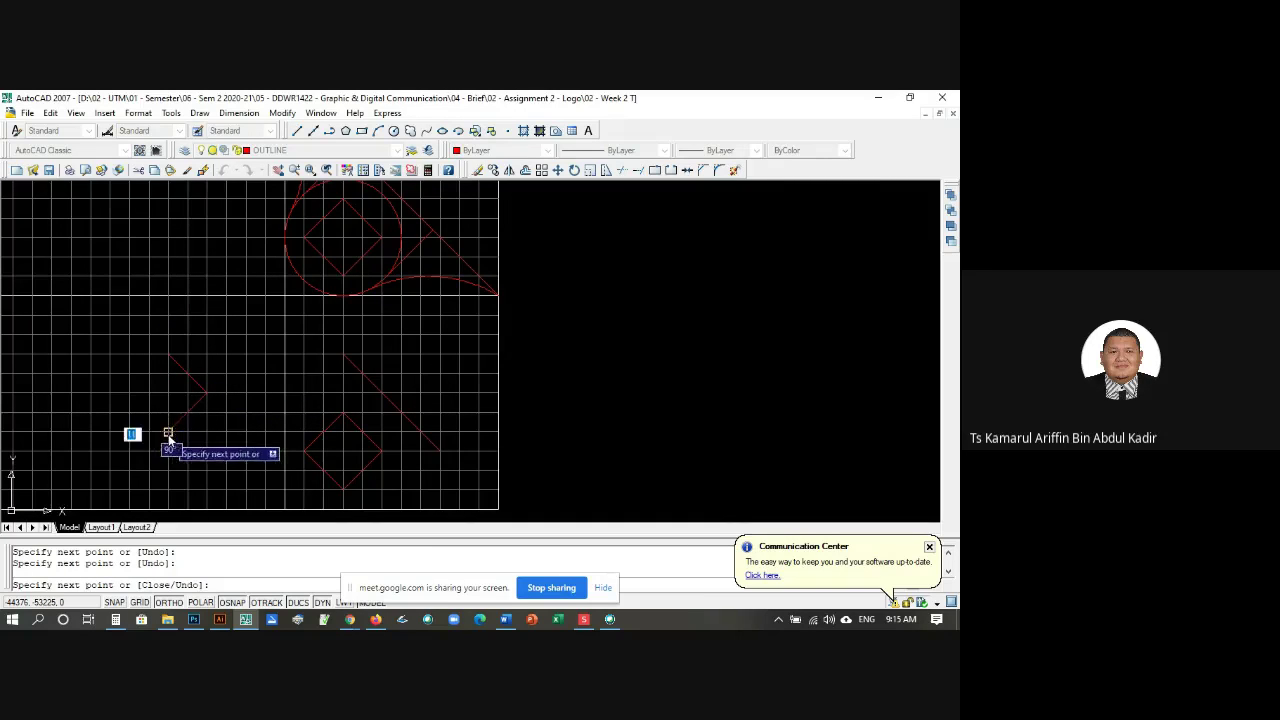
{"action": "left_click", "coordinate": [130, 394]}
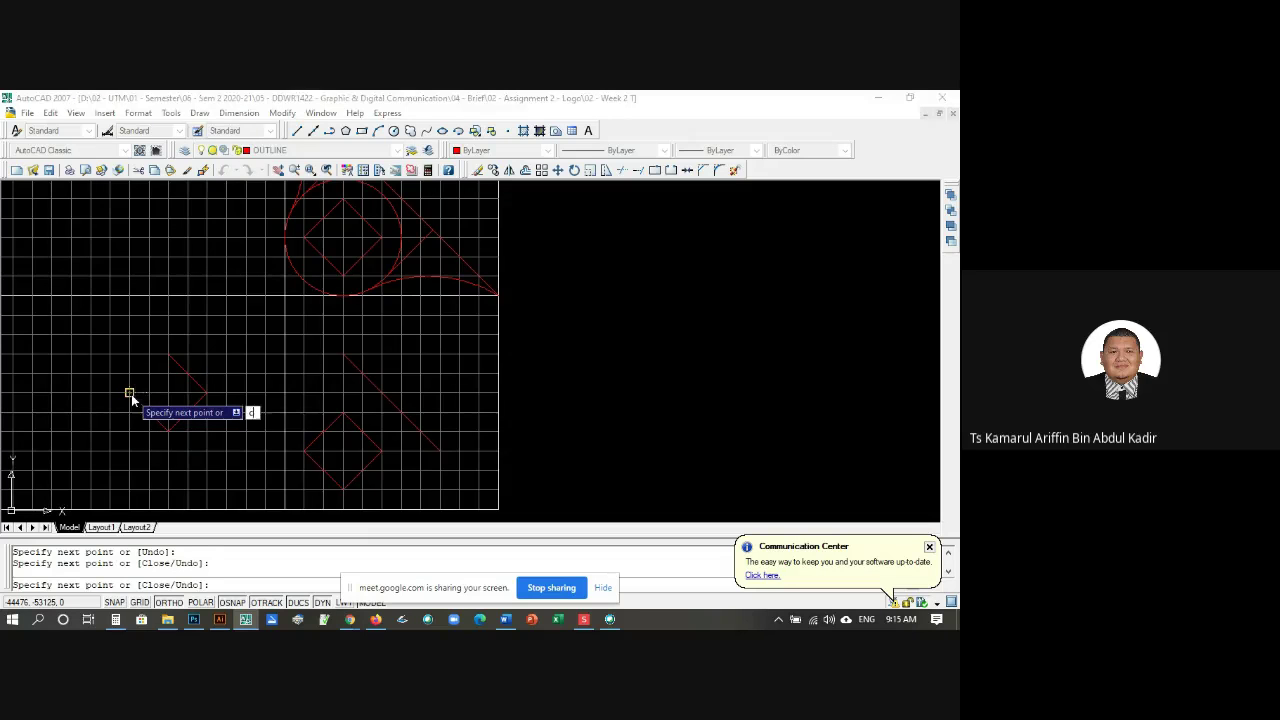
{"action": "type", "text": "c"}
{"action": "key", "text": "Return"}
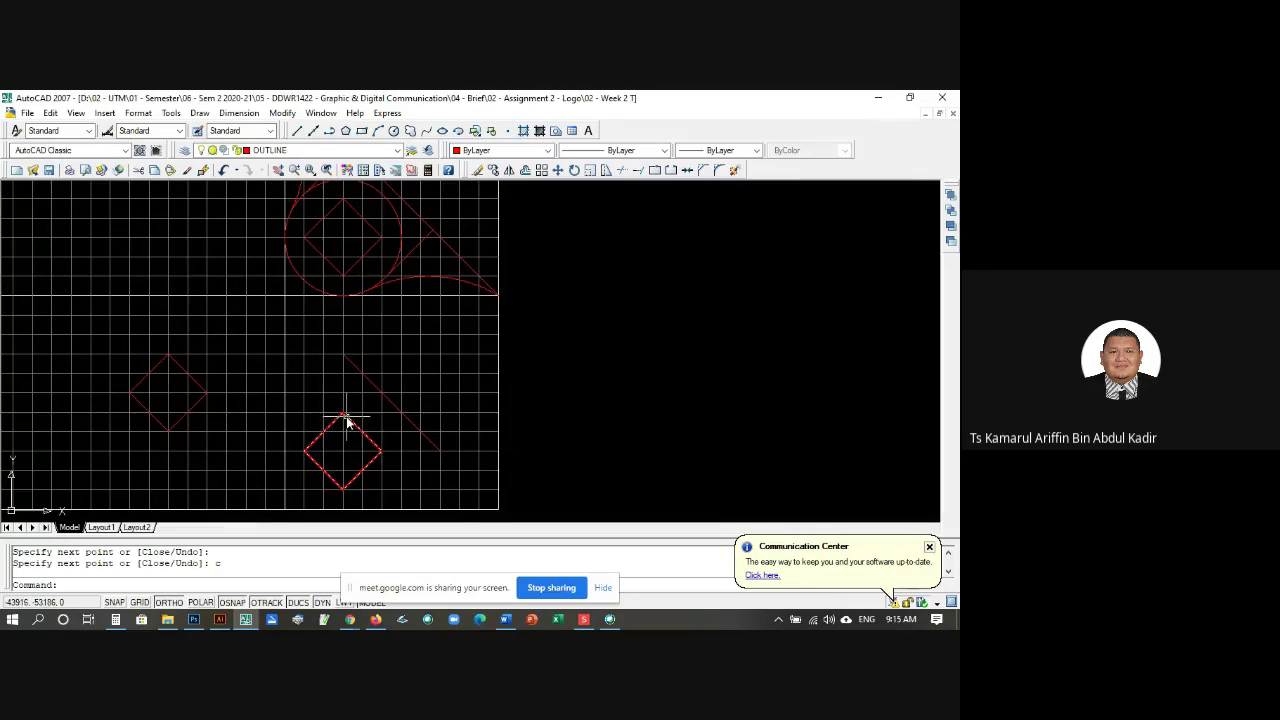
Step: Erase the diamond made of separate lines with a selection window, keeping the polyline diamond
{"action": "type", "text": "e"}
{"action": "key", "text": "Return"}
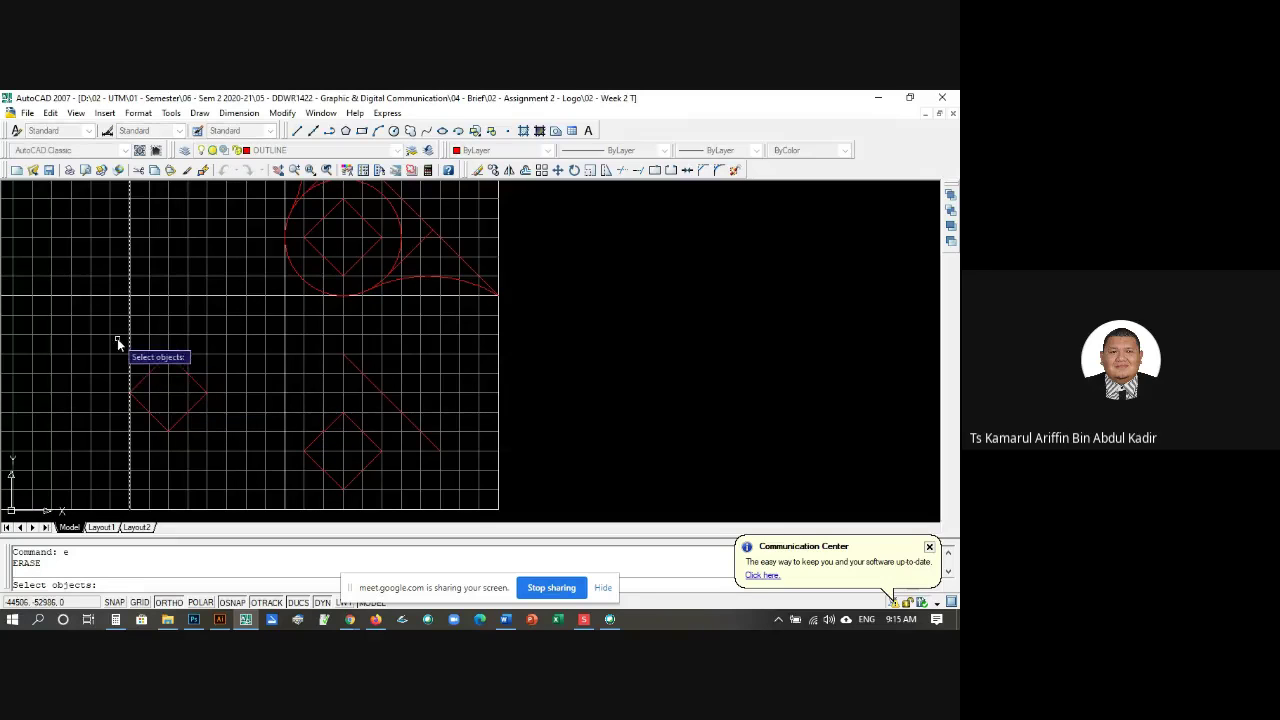
{"action": "left_click", "coordinate": [117, 340]}
{"action": "left_click", "coordinate": [223, 444]}
{"action": "key", "text": "Return"}
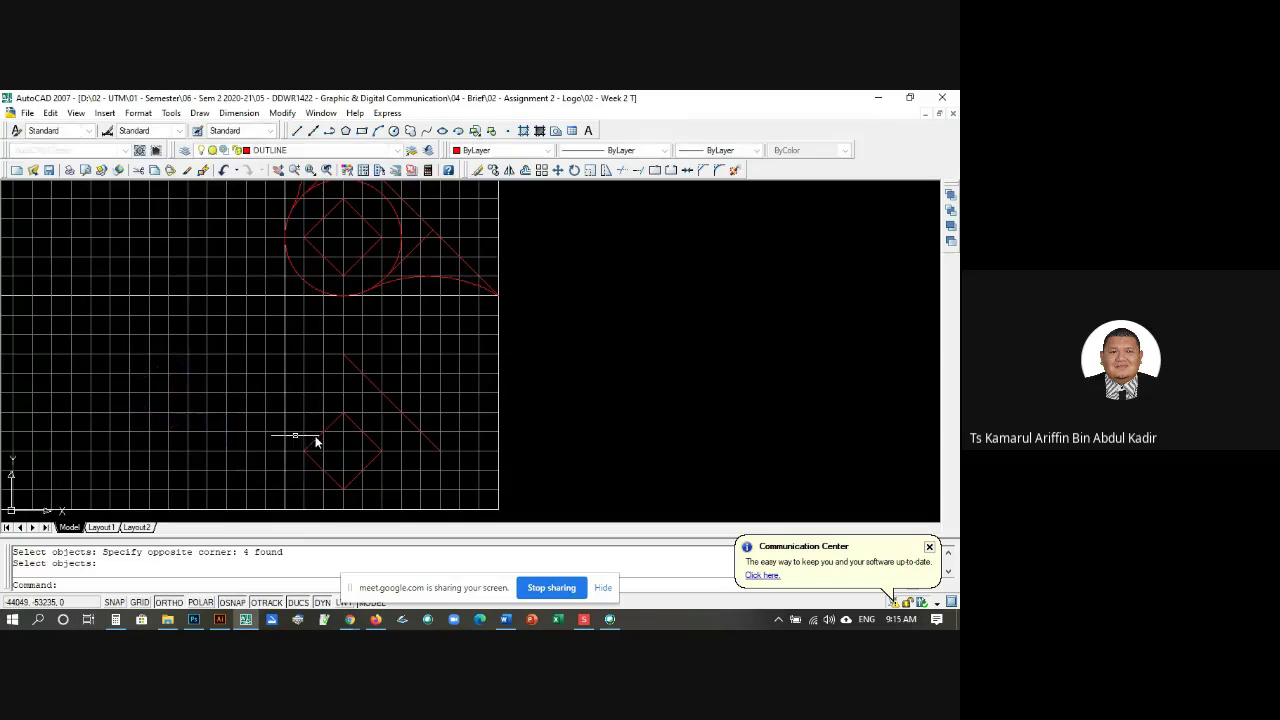
{"action": "key", "text": "Escape"}
{"action": "key", "text": "Escape"}
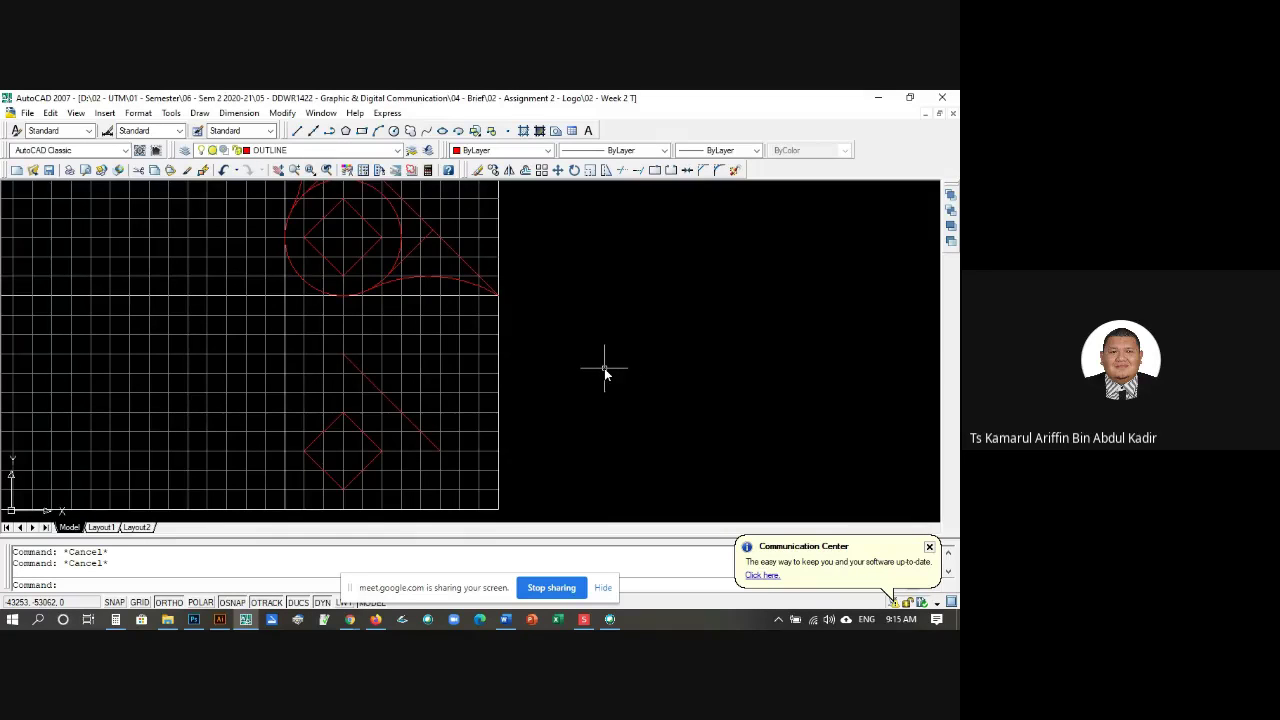
Step: Draw a circle centred on the grid intersection in the middle of the lower diamond, snapping its radius to the diamond's upper corner endpoint
{"action": "type", "text": "d"}
{"action": "key", "text": "Return"}
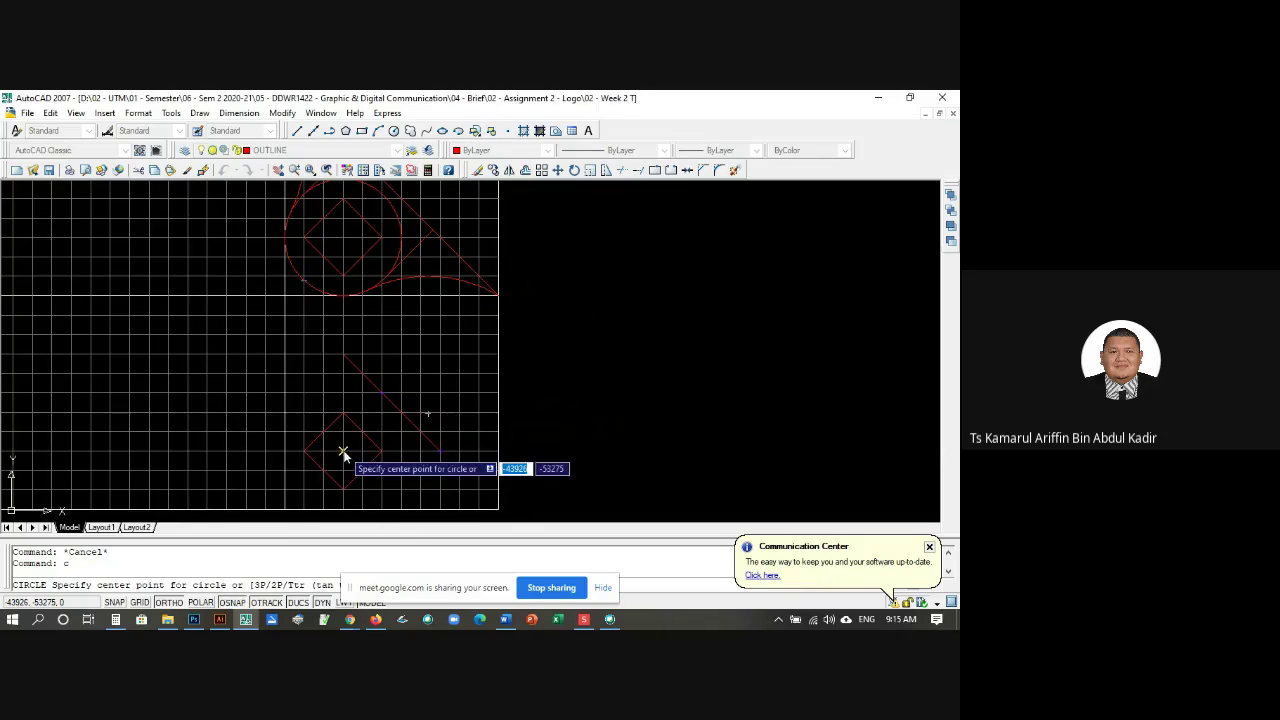
{"action": "right_click", "coordinate": [550, 398], "text": "shift"}
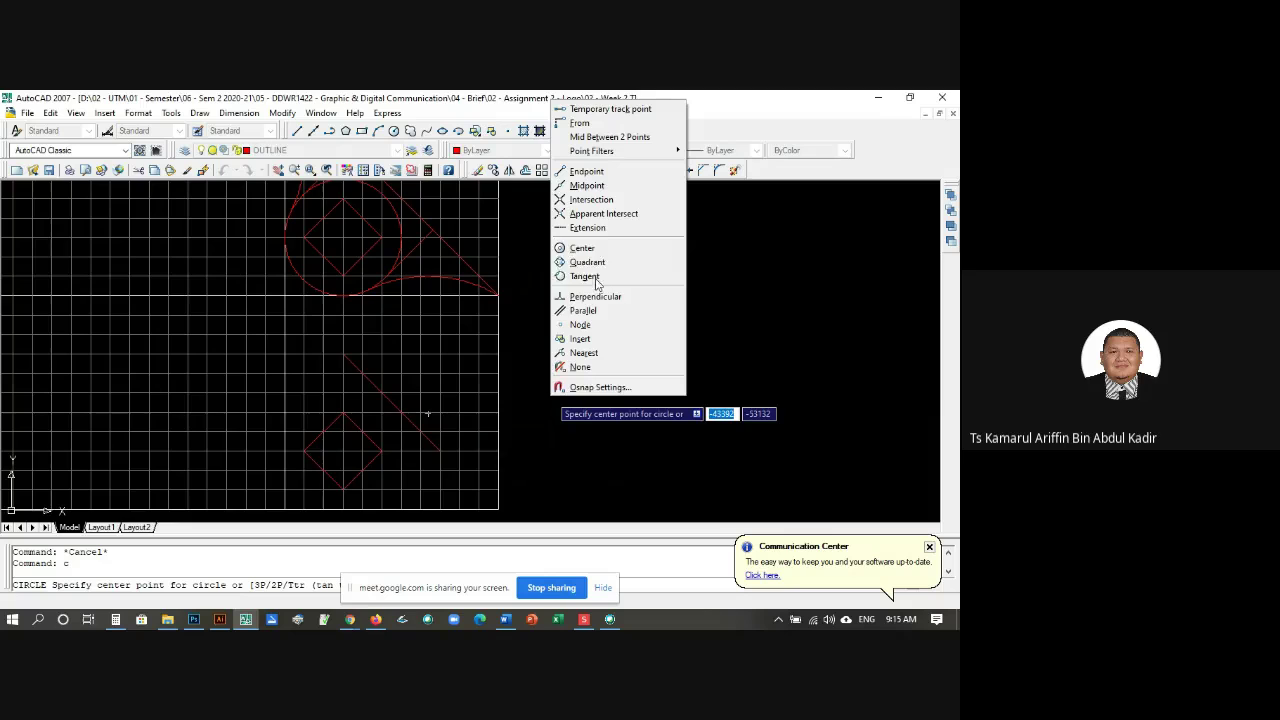
{"action": "left_click", "coordinate": [591, 199]}
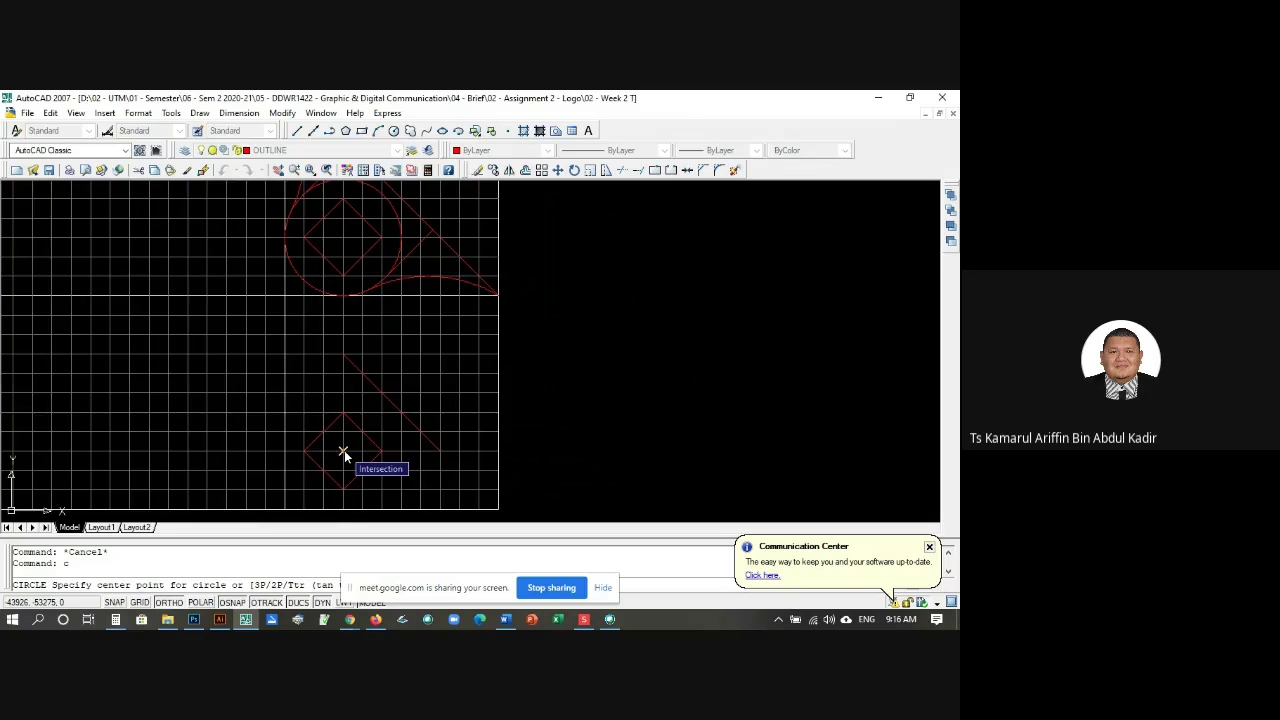
{"action": "left_click", "coordinate": [344, 450]}
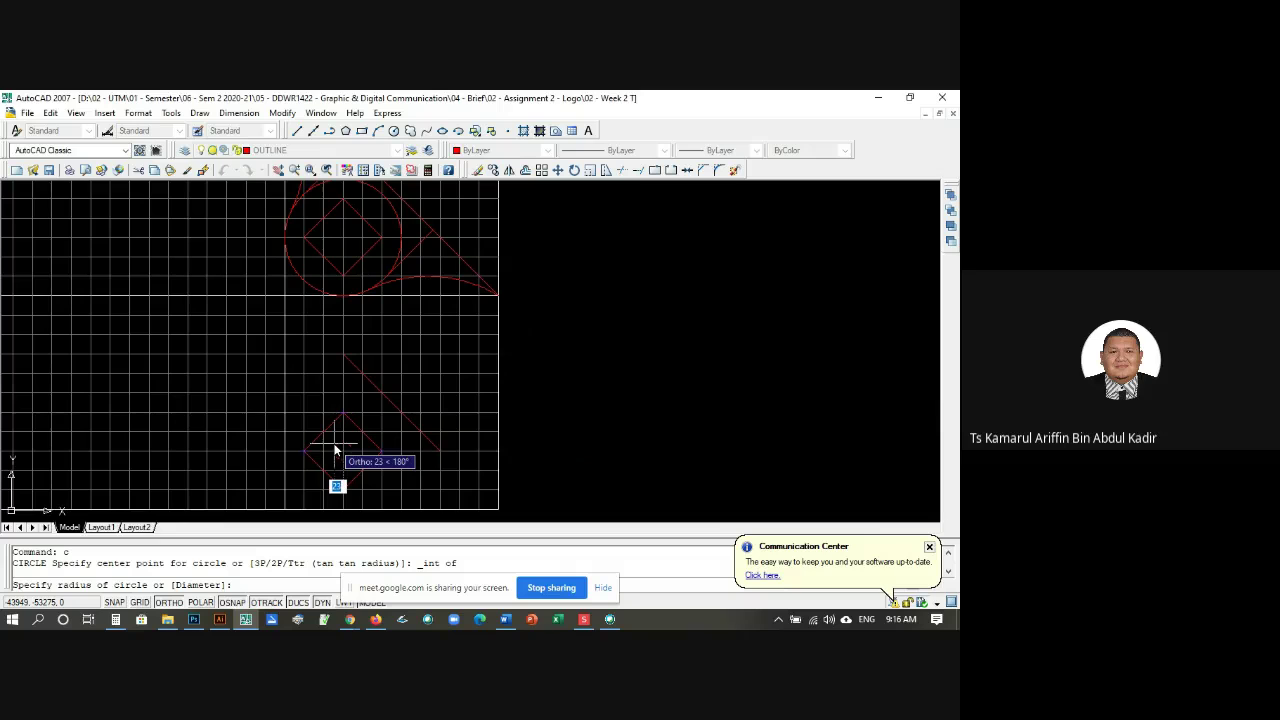
{"action": "right_click", "coordinate": [335, 450], "text": "shift"}
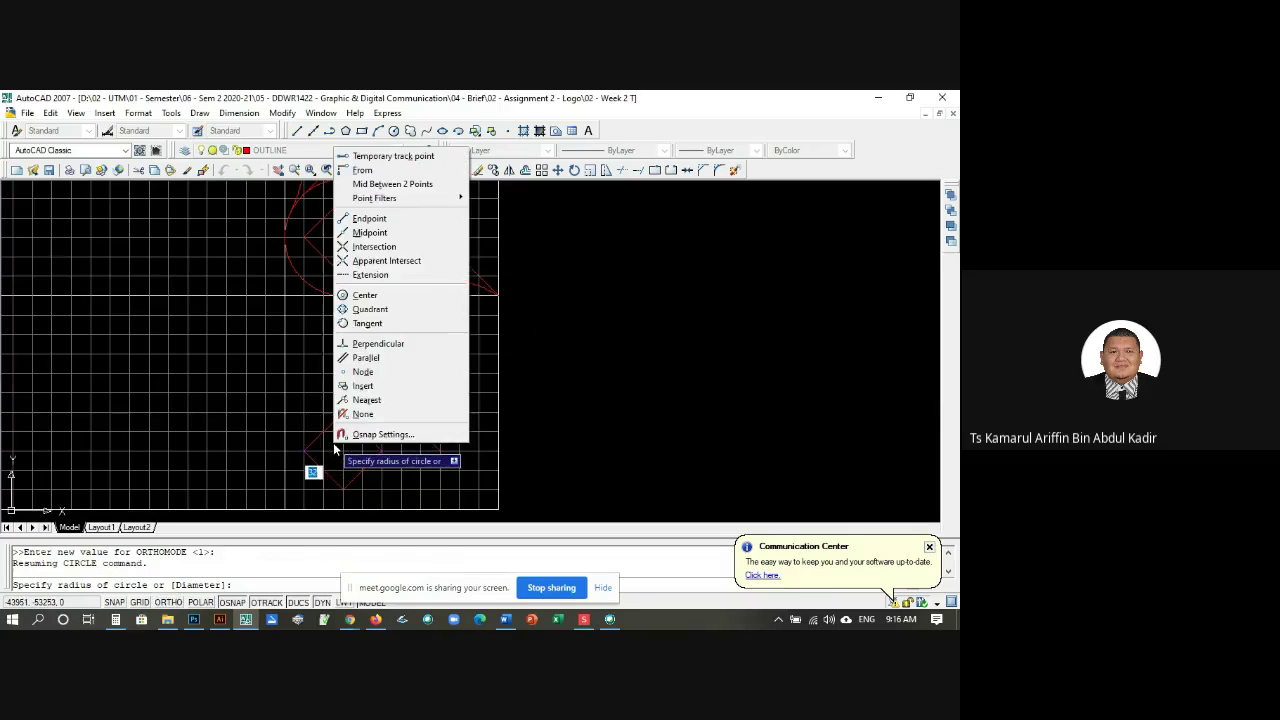
{"action": "left_click", "coordinate": [378, 219]}
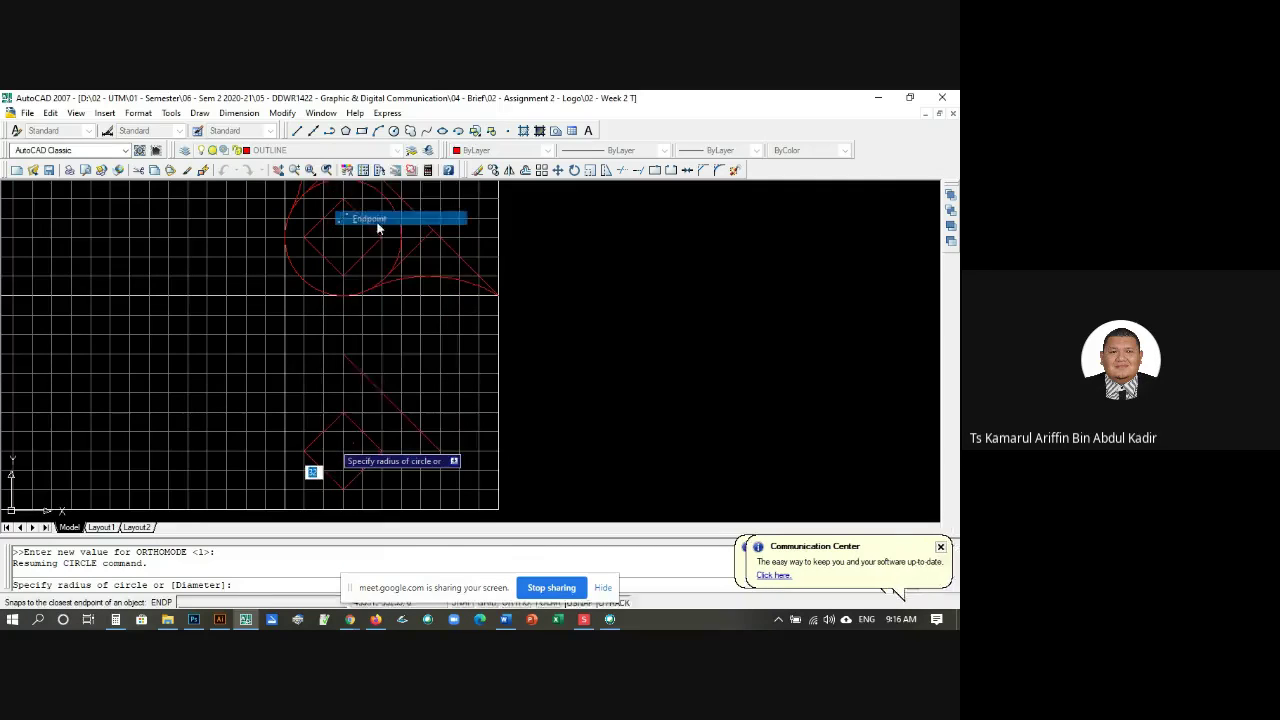
{"action": "left_click", "coordinate": [343, 410]}
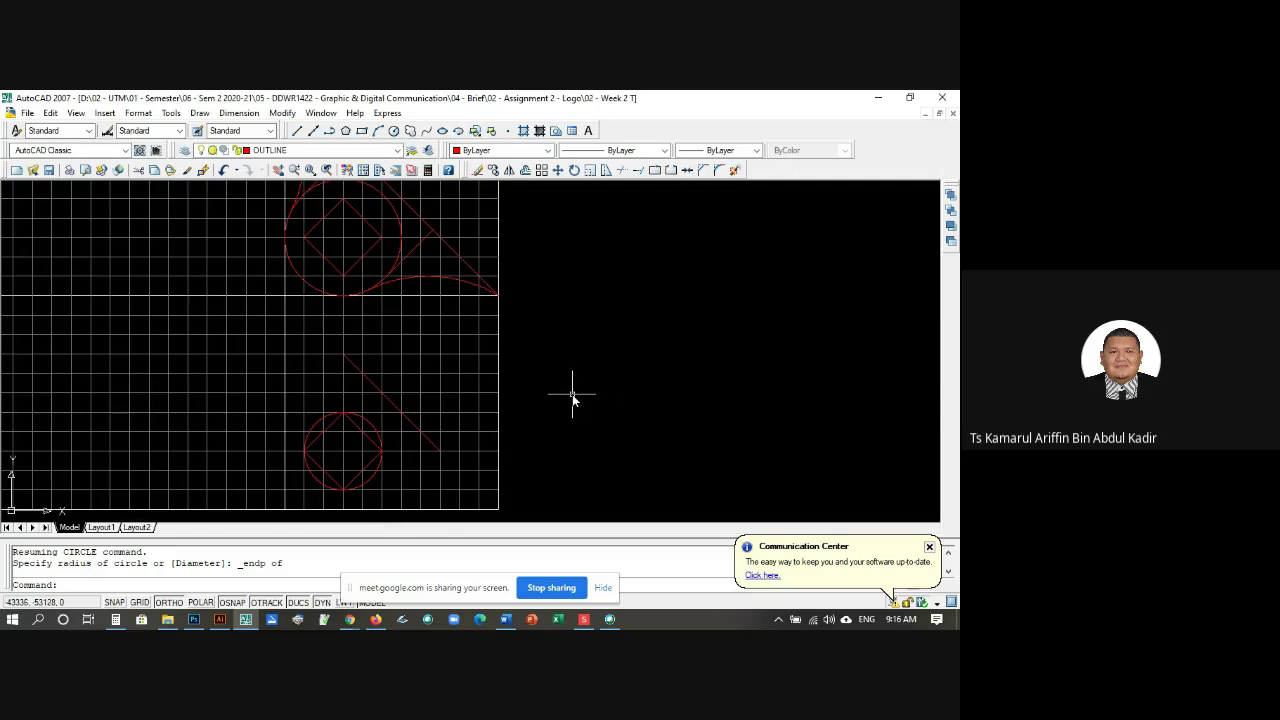
Step: Offset the circle around the lower diamond outward by 50
{"action": "type", "text": "o"}
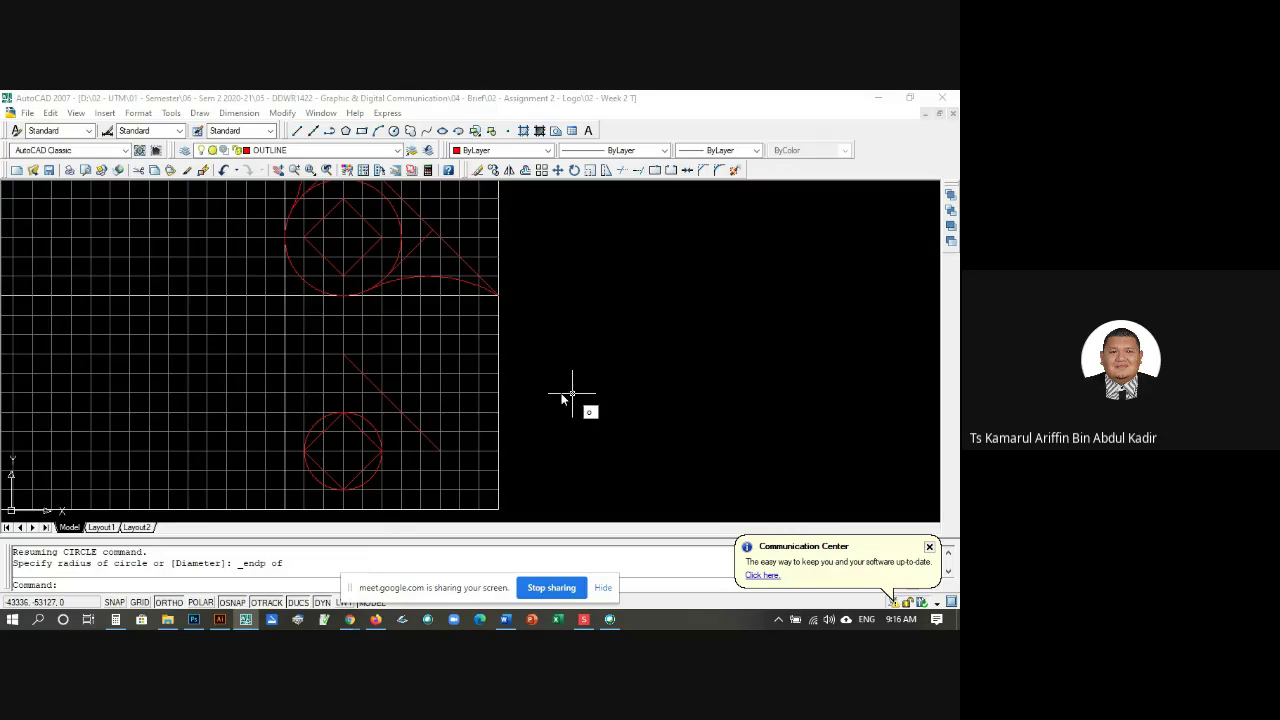
{"action": "key", "text": "Return"}
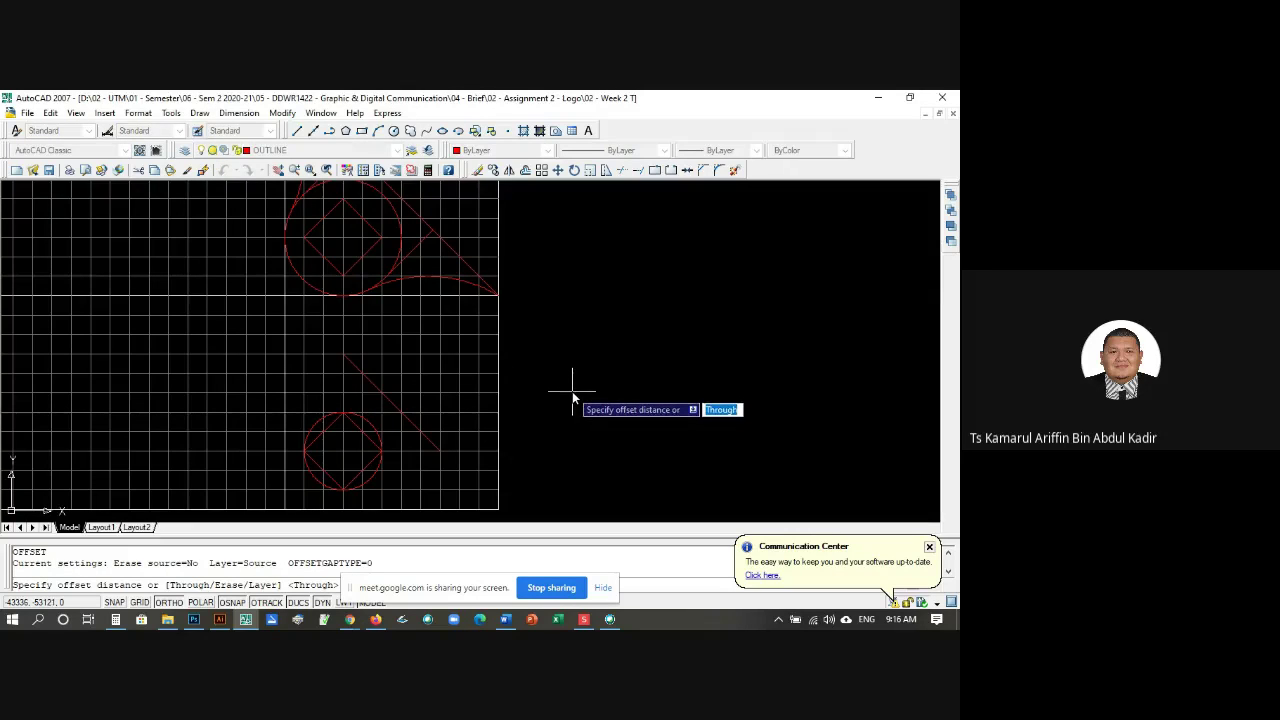
{"action": "type", "text": "50"}
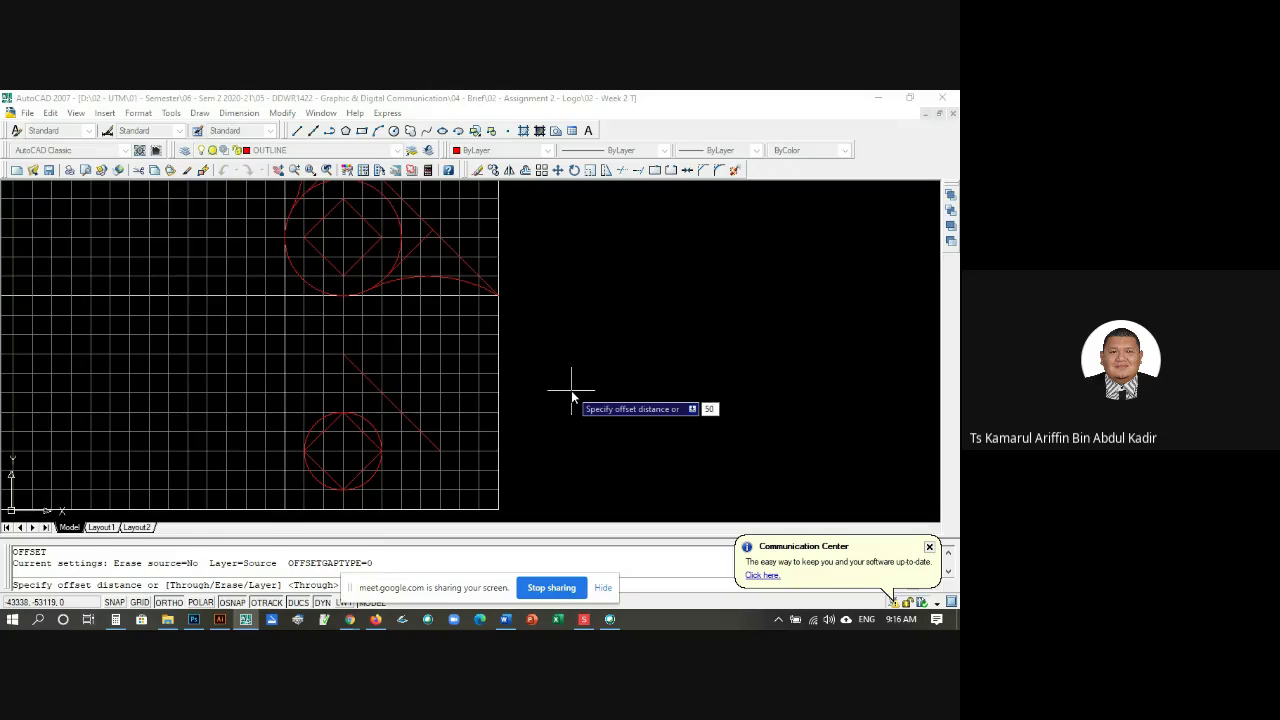
{"action": "key", "text": "Return"}
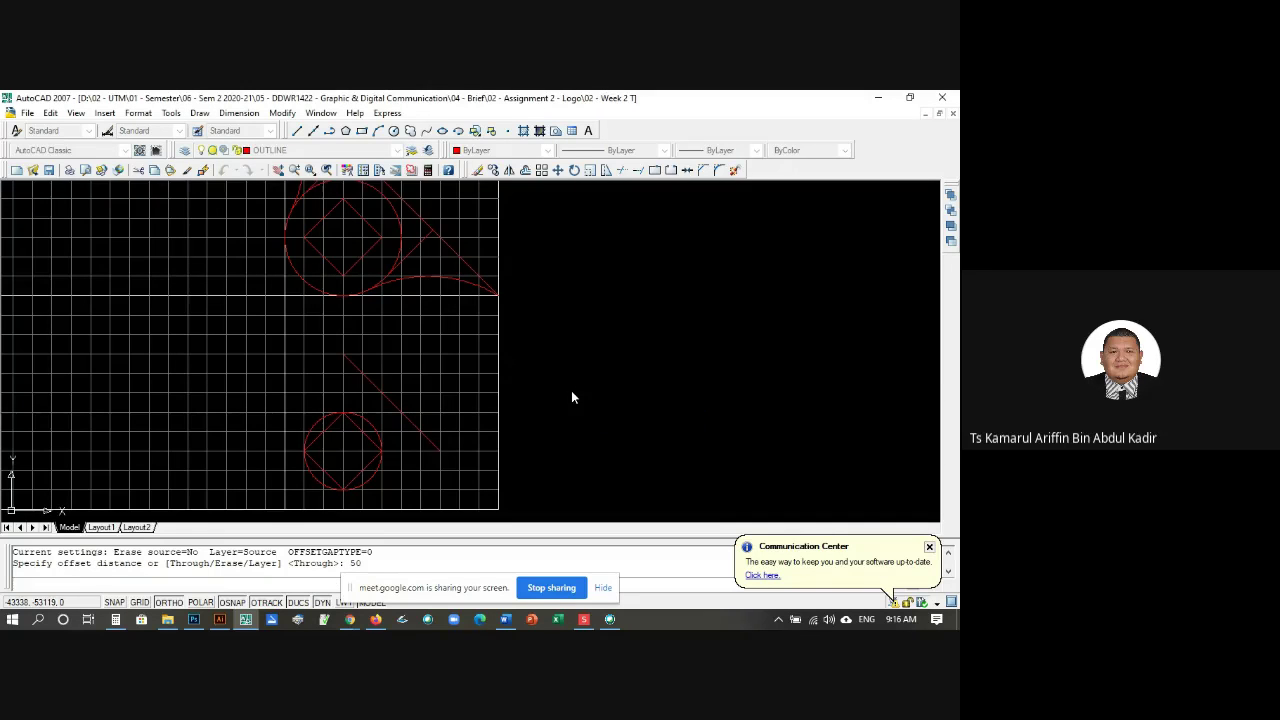
{"action": "left_click", "coordinate": [372, 428]}
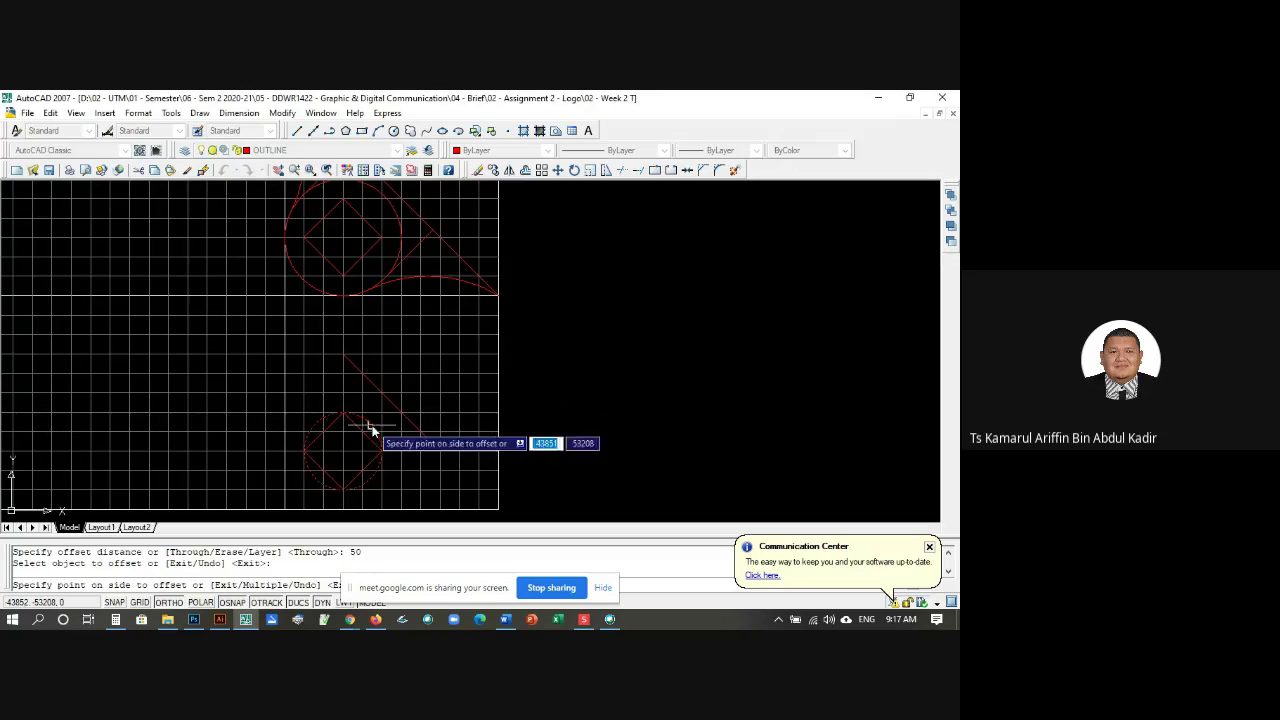
{"action": "left_click", "coordinate": [560, 405]}
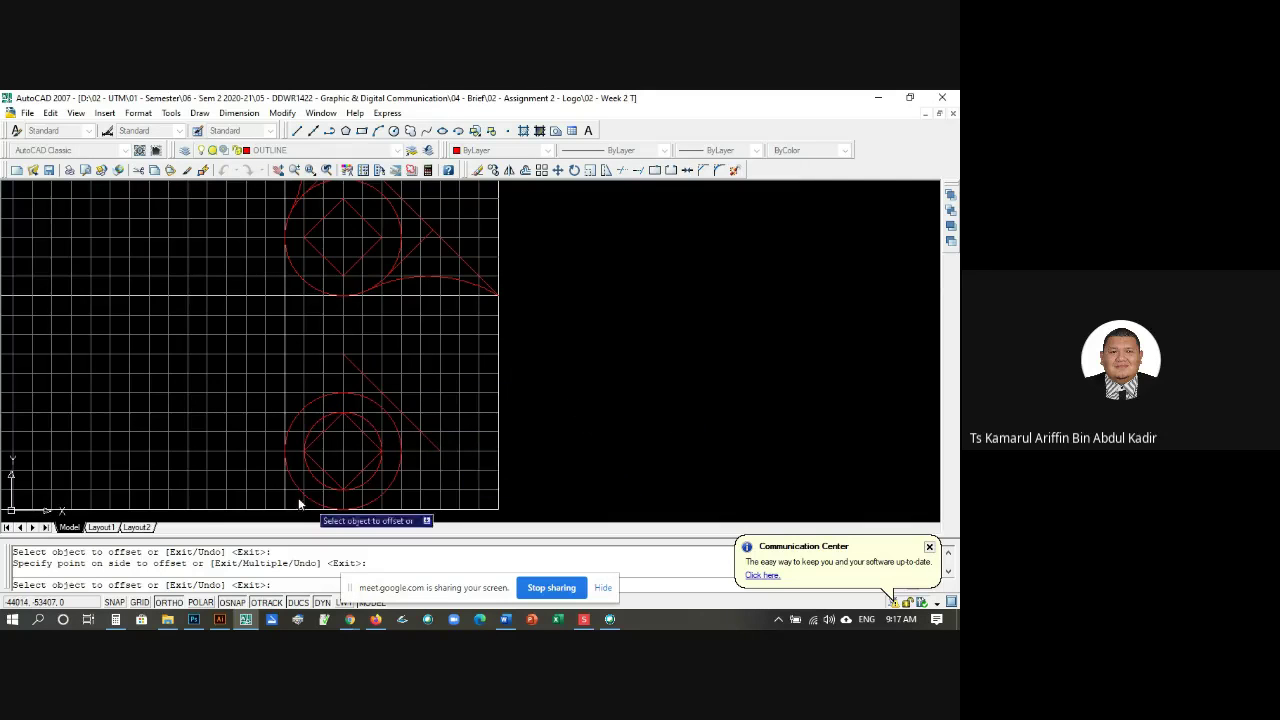
Step: Offset the circle that touches the diamond's corners inward by the same distance of 50, ending the Offset command
{"action": "scroll", "coordinate": [334, 461], "scroll_direction": "up", "scroll_amount": 3}
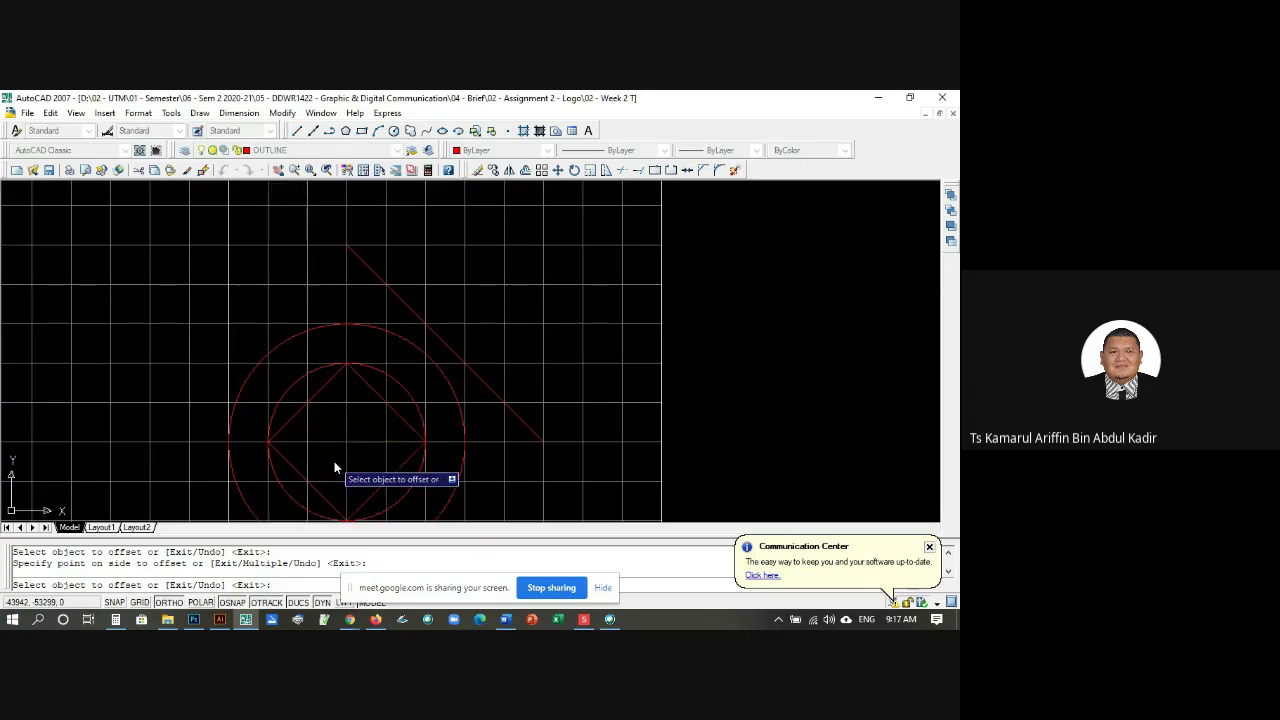
{"action": "left_click", "coordinate": [294, 381]}
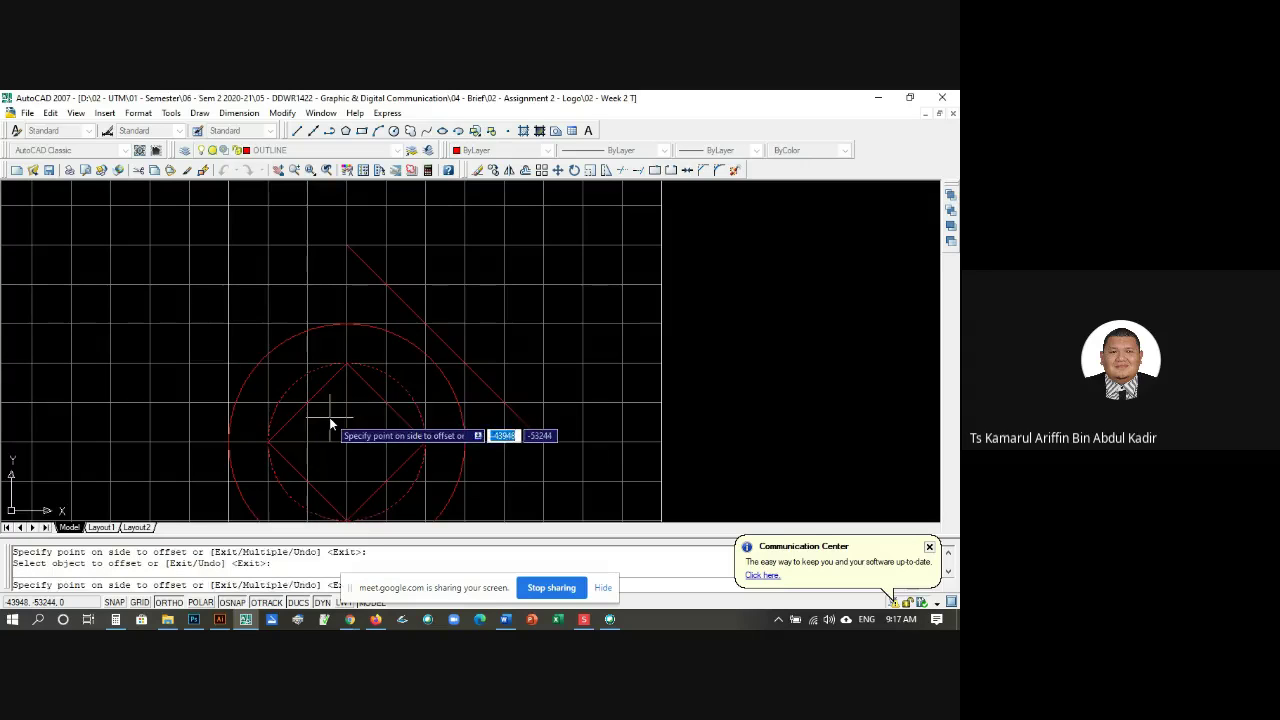
{"action": "left_click", "coordinate": [330, 423]}
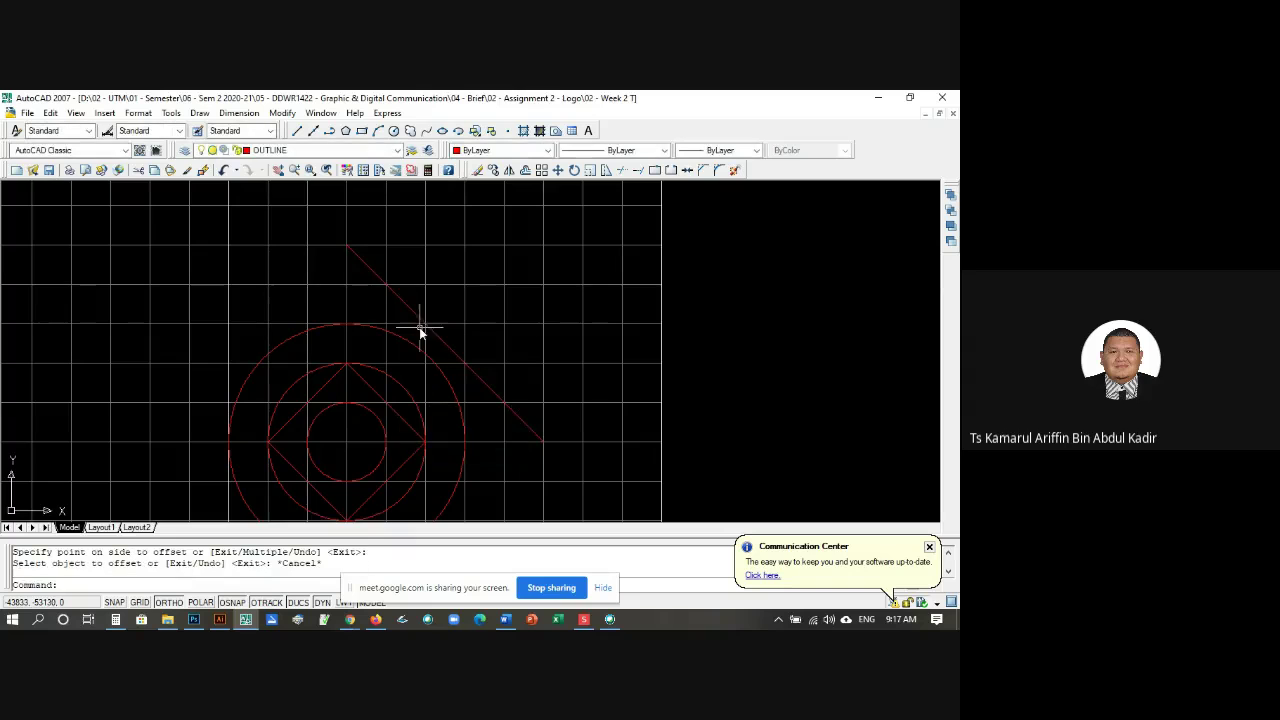
{"action": "scroll", "coordinate": [342, 337], "scroll_direction": "down", "scroll_amount": 1}
{"action": "scroll", "coordinate": [358, 352], "scroll_direction": "up", "scroll_amount": 1}
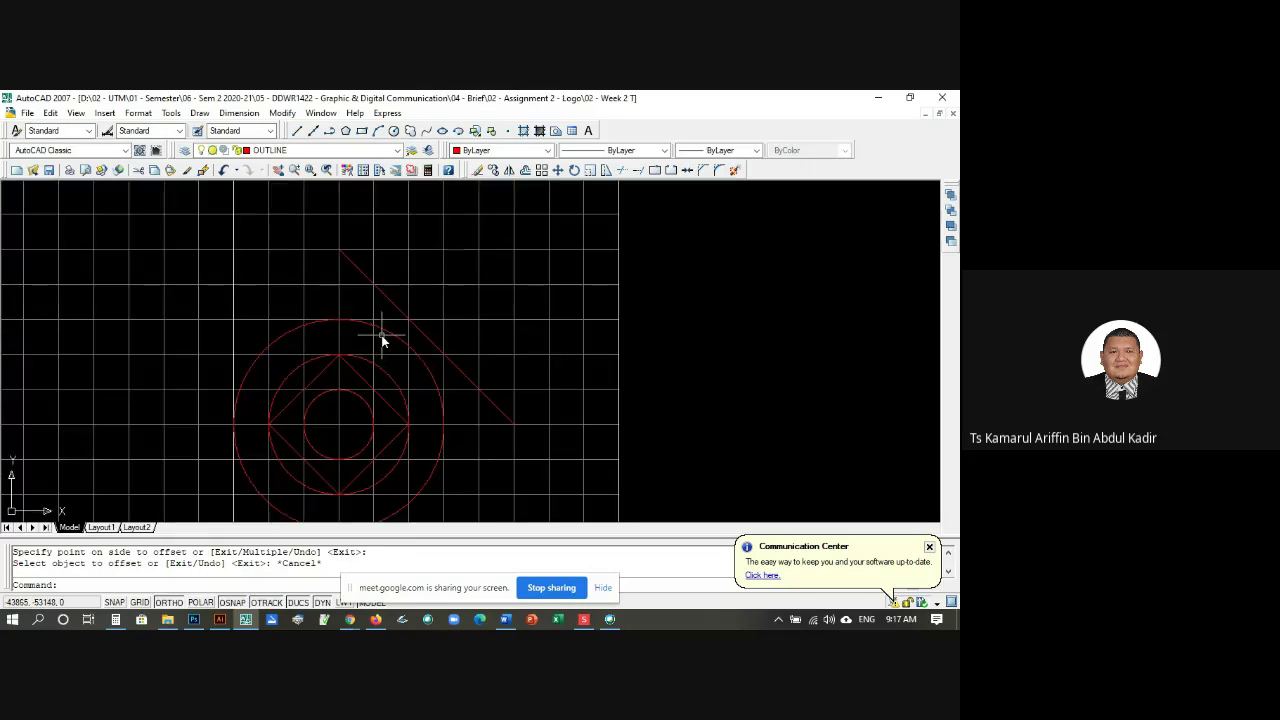
{"action": "key", "text": "Escape"}
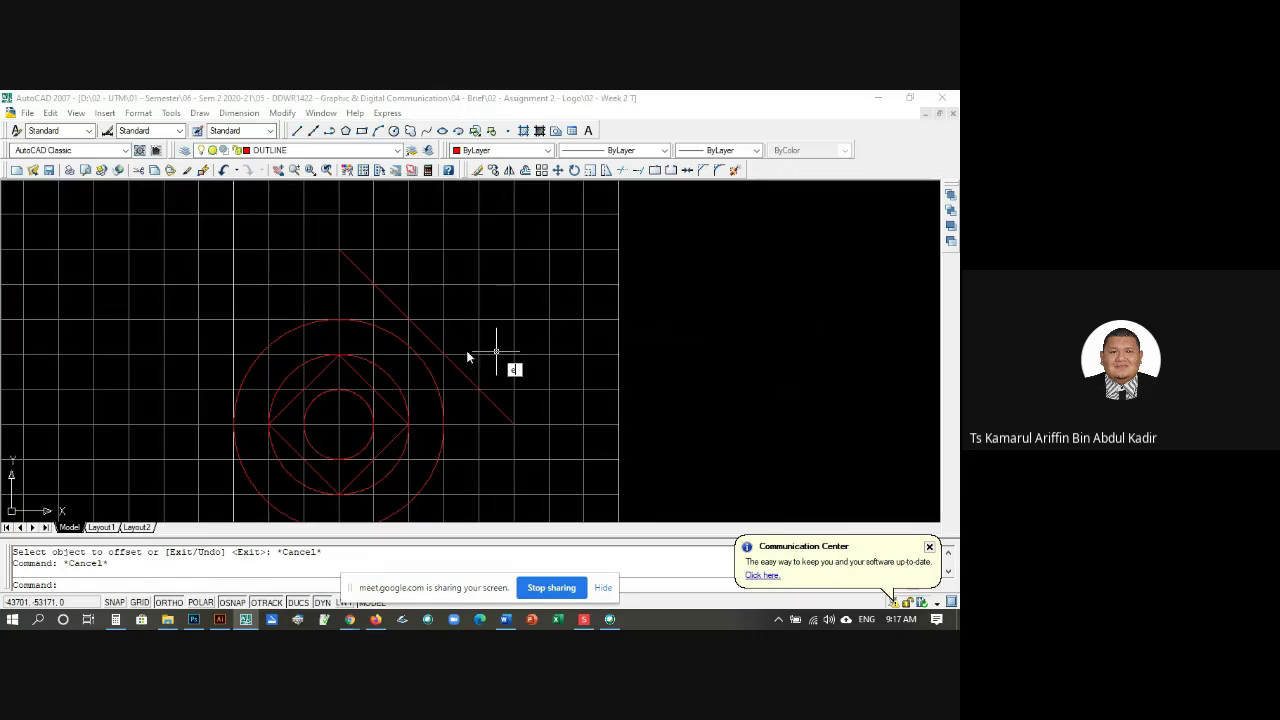
Step: Erase the circle touching the diamond's corners and the smallest inner circle, keeping the outer circle and the diamond
{"action": "key", "text": "Return"}
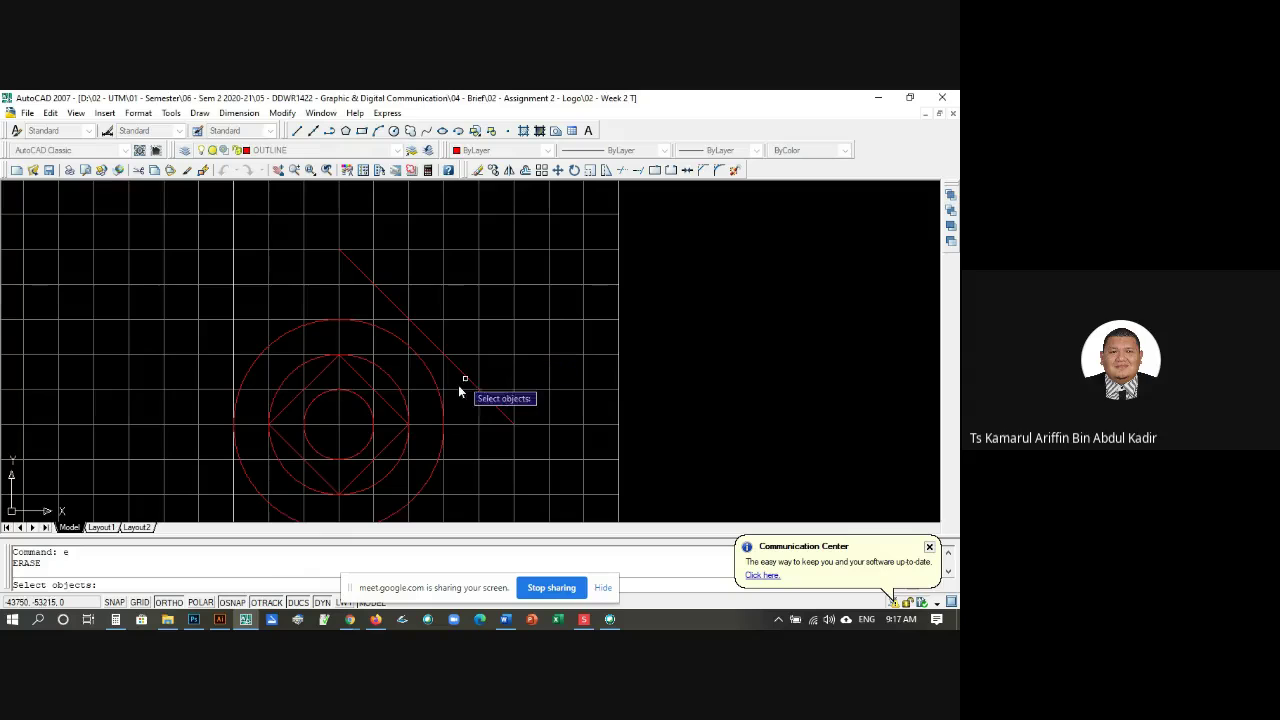
{"action": "left_click", "coordinate": [383, 371]}
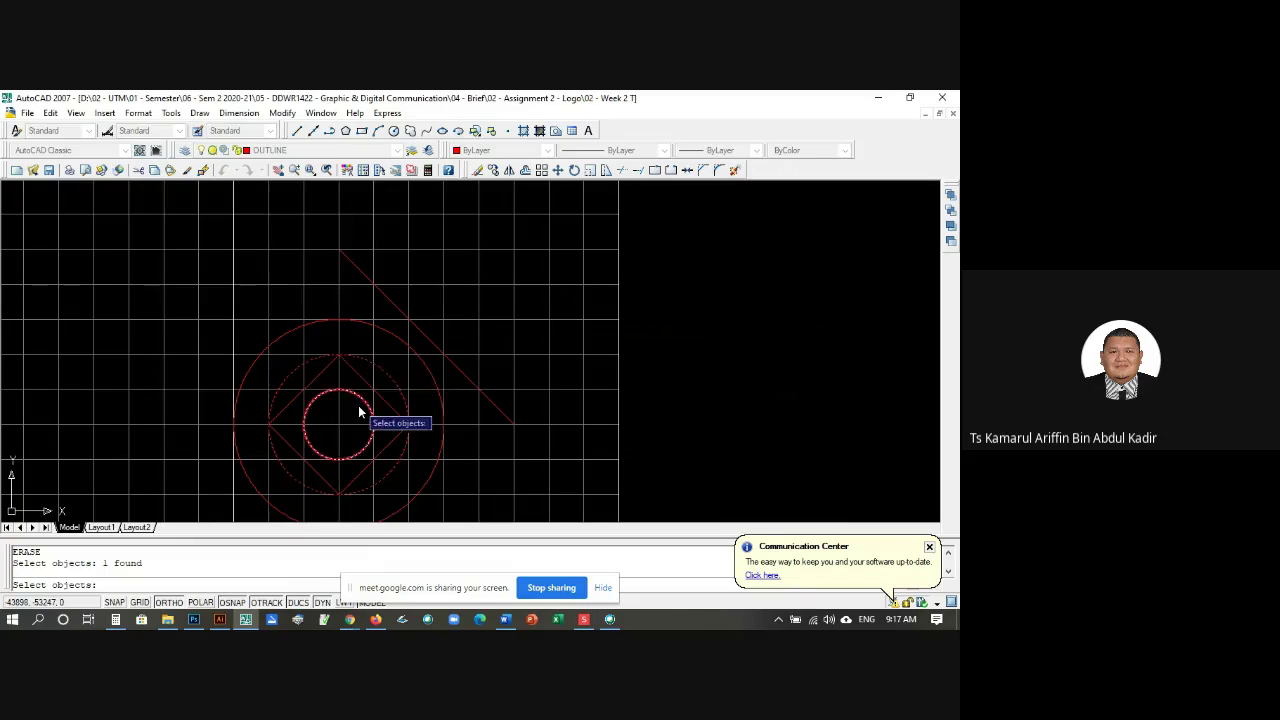
{"action": "left_click", "coordinate": [356, 392]}
{"action": "key", "text": "Return"}
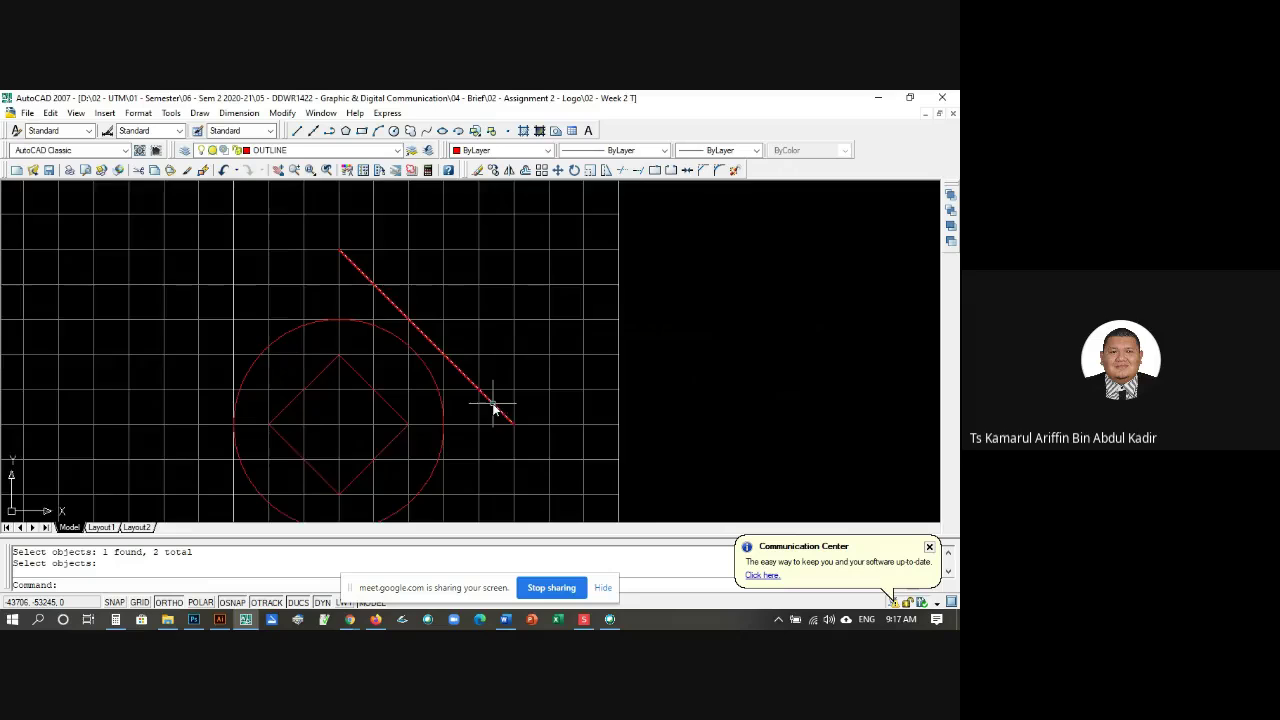
Step: Examine how the short slanted line in the upper motif connects its circle to the long diagonal line
{"action": "scroll", "coordinate": [492, 405], "scroll_direction": "down", "scroll_amount": 1}
{"action": "scroll", "coordinate": [397, 406], "scroll_direction": "down", "scroll_amount": 1}
{"action": "scroll", "coordinate": [397, 406], "scroll_direction": "up", "scroll_amount": 1}
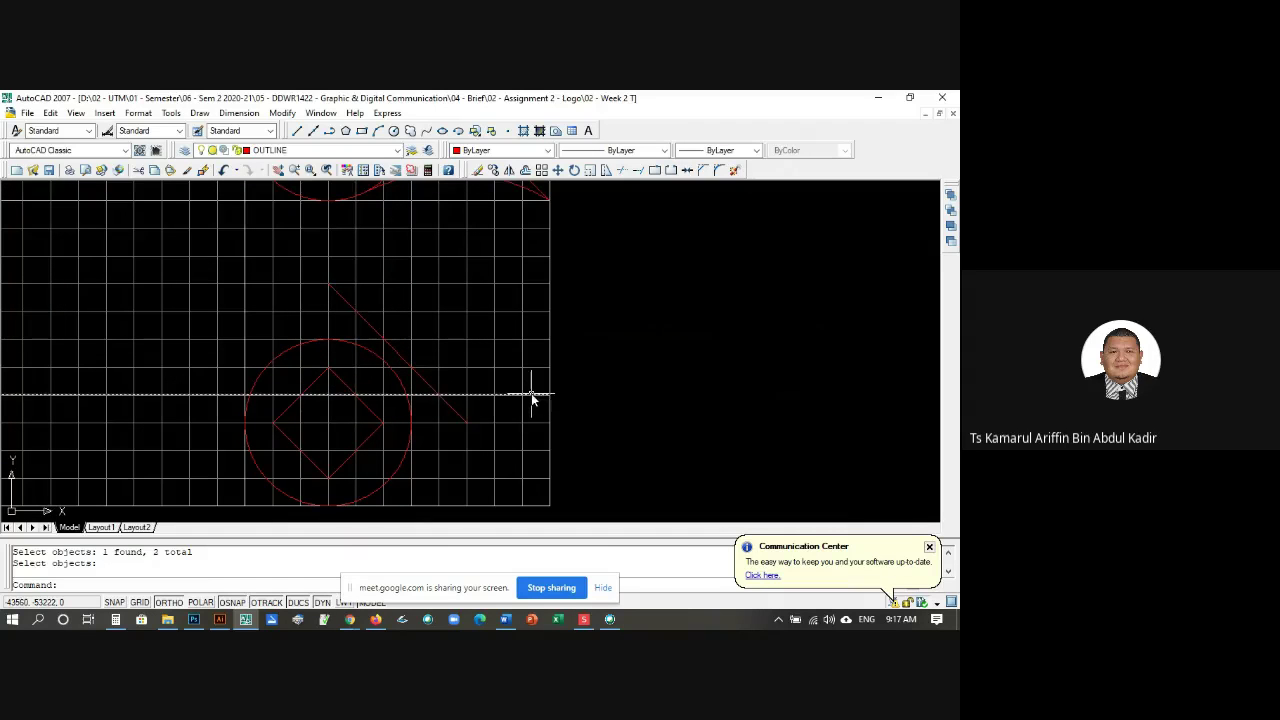
{"action": "scroll", "coordinate": [430, 416], "scroll_direction": "down", "scroll_amount": 1}
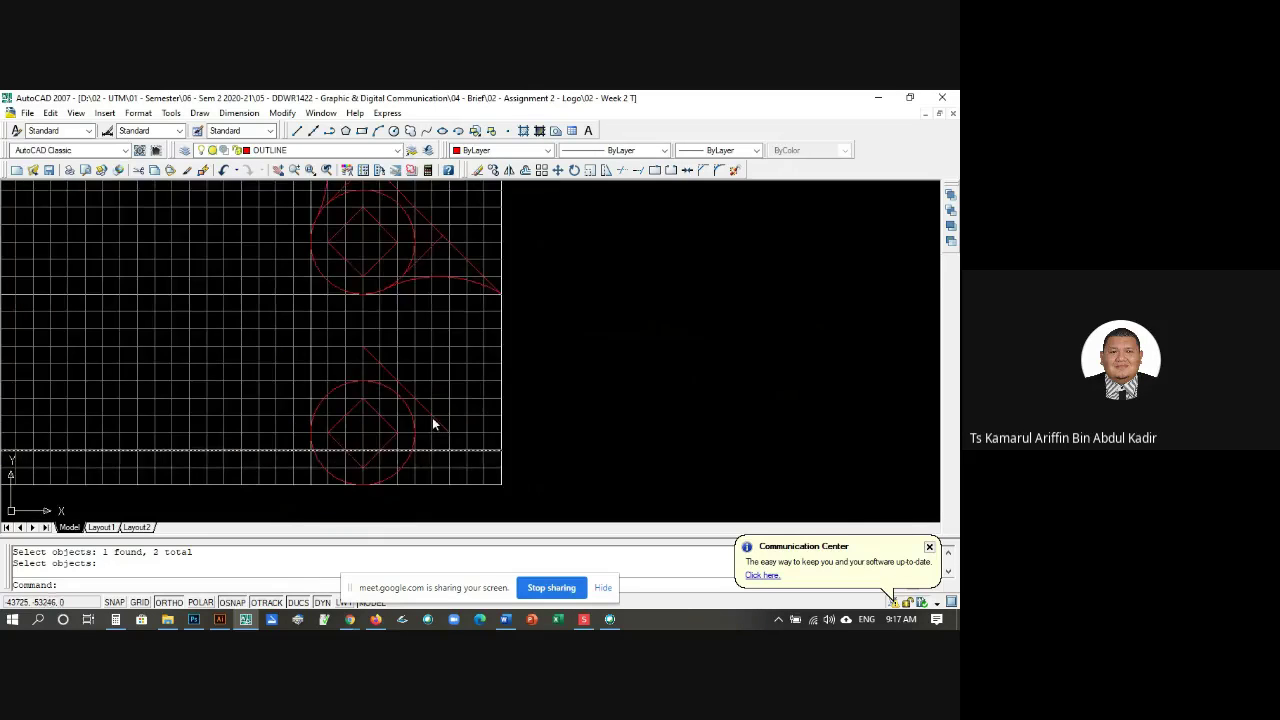
{"action": "key", "text": "Escape"}
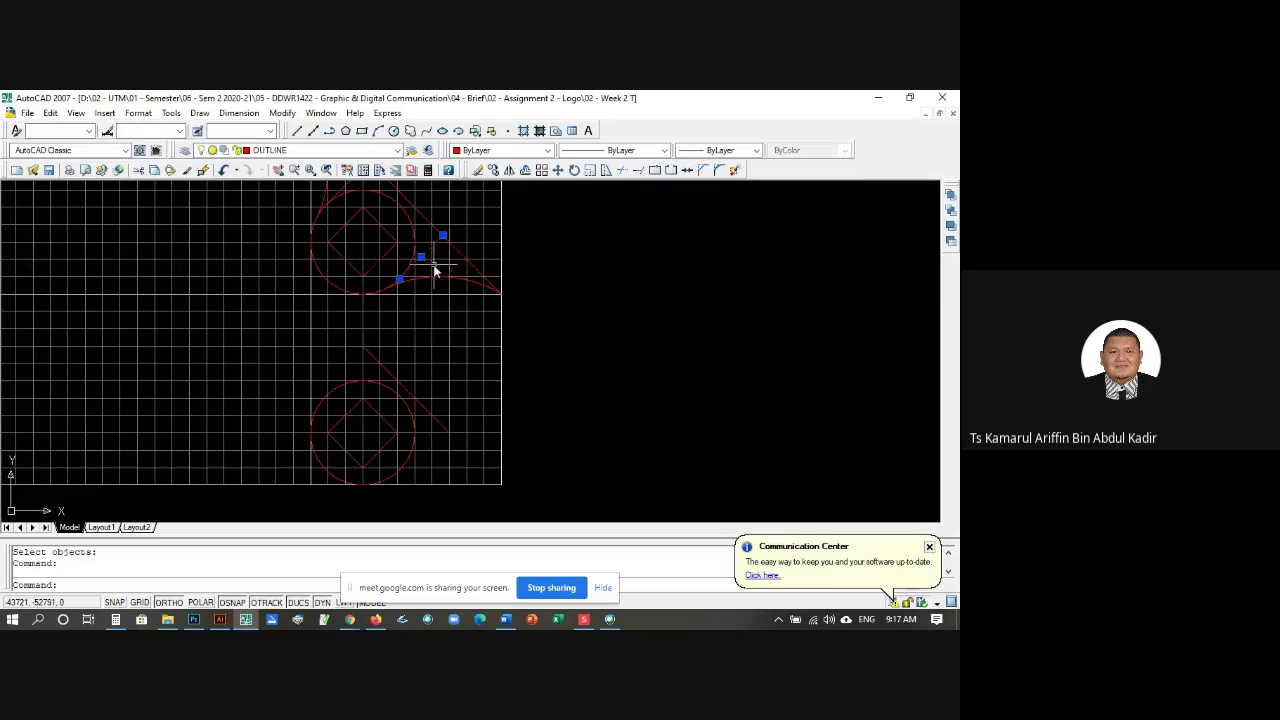
{"action": "key", "text": "Escape"}
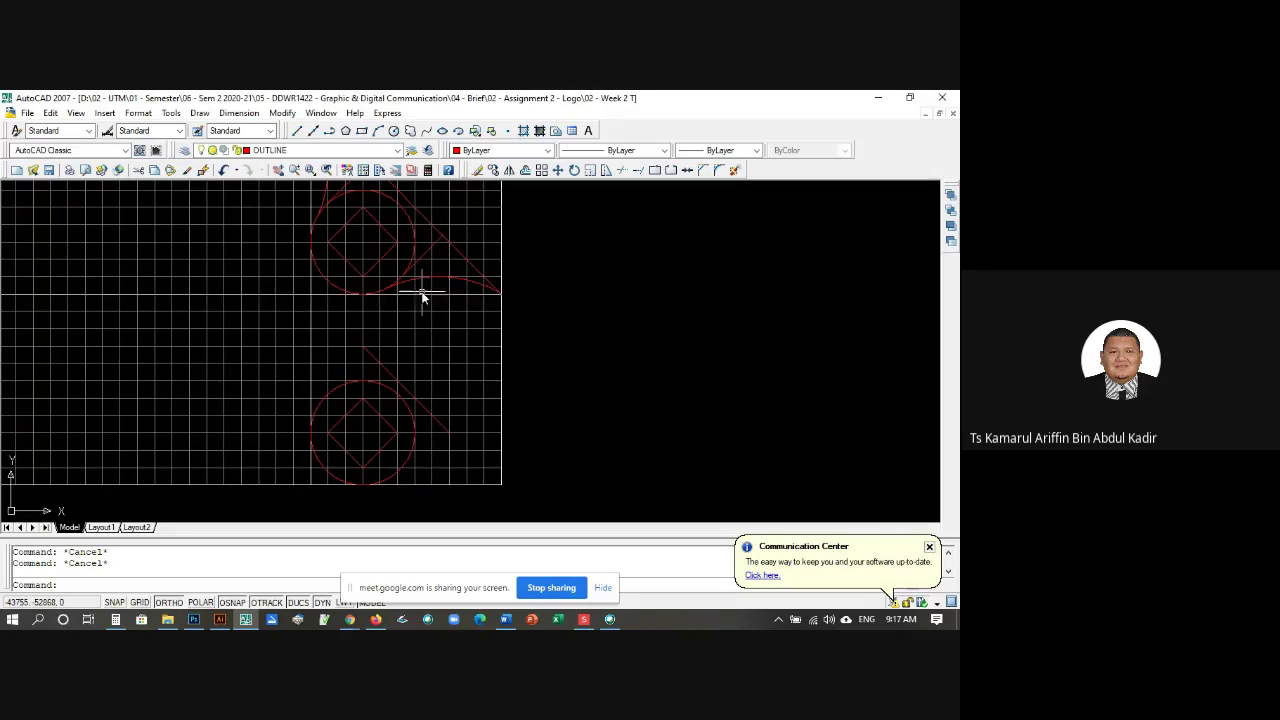
{"action": "scroll", "coordinate": [392, 278], "scroll_direction": "up", "scroll_amount": 1}
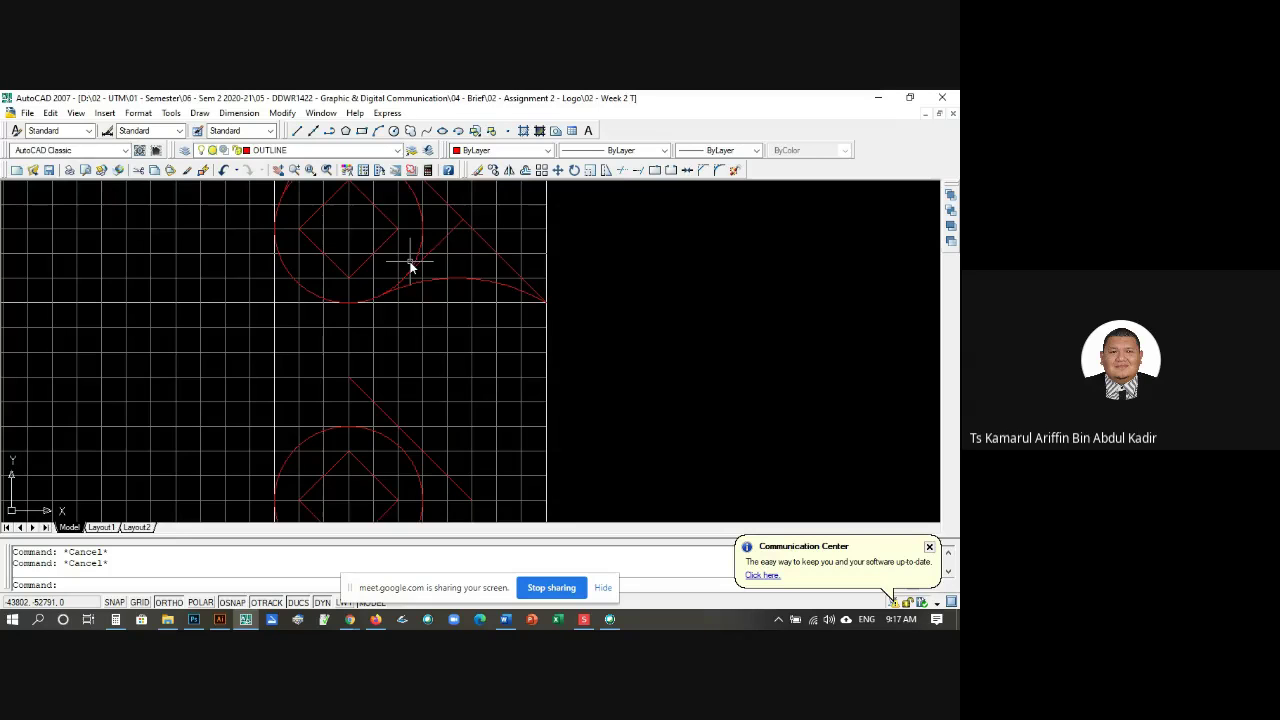
{"action": "scroll", "coordinate": [402, 310], "scroll_direction": "down", "scroll_amount": 1}
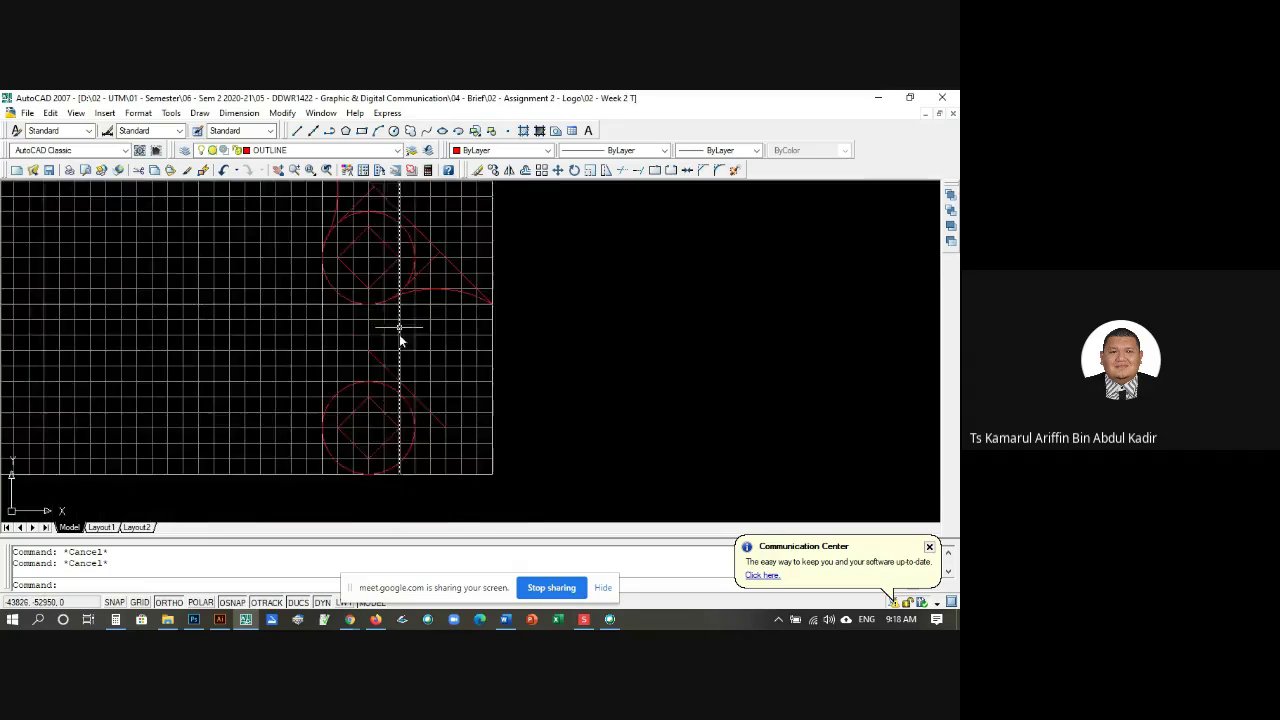
Step: Draw a line from the lower circle's lower-right side to the diagonal line, using Tangent snap at the circle and Perpendicular snap at the diagonal
{"action": "scroll", "coordinate": [397, 430], "scroll_direction": "up", "scroll_amount": 2}
{"action": "scroll", "coordinate": [428, 480], "scroll_direction": "down", "scroll_amount": 2}
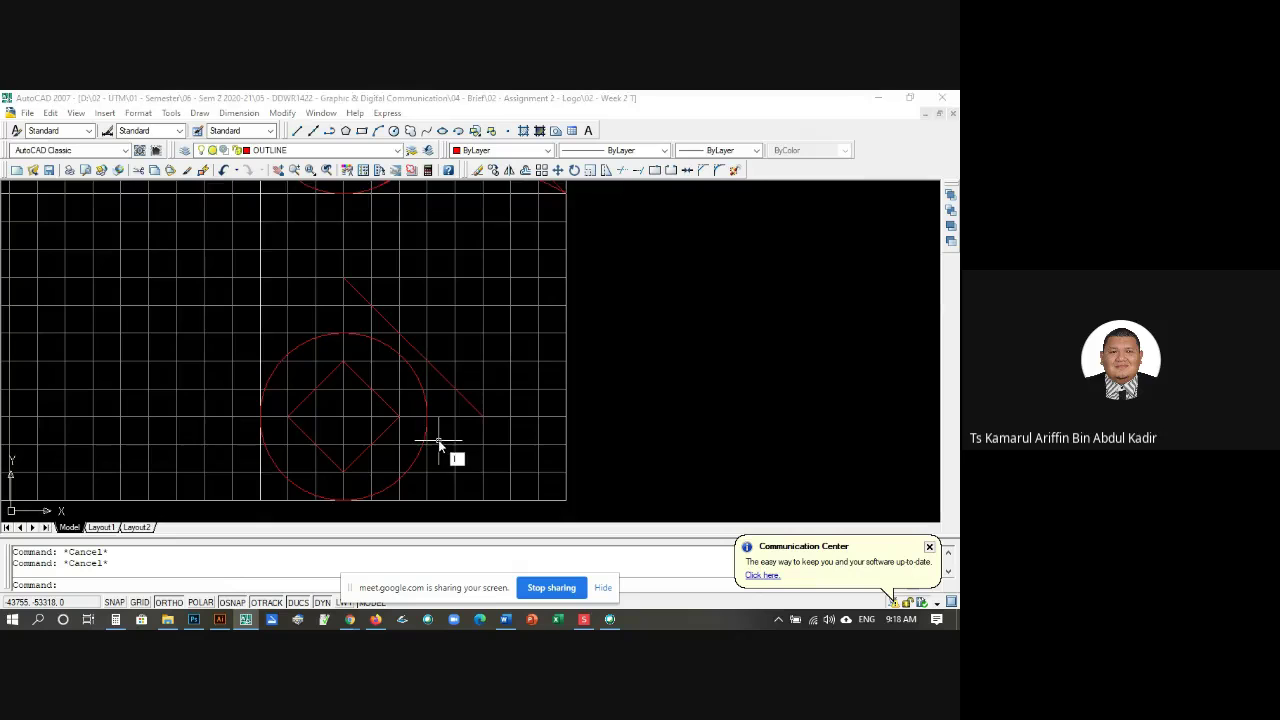
{"action": "key", "text": "Return"}
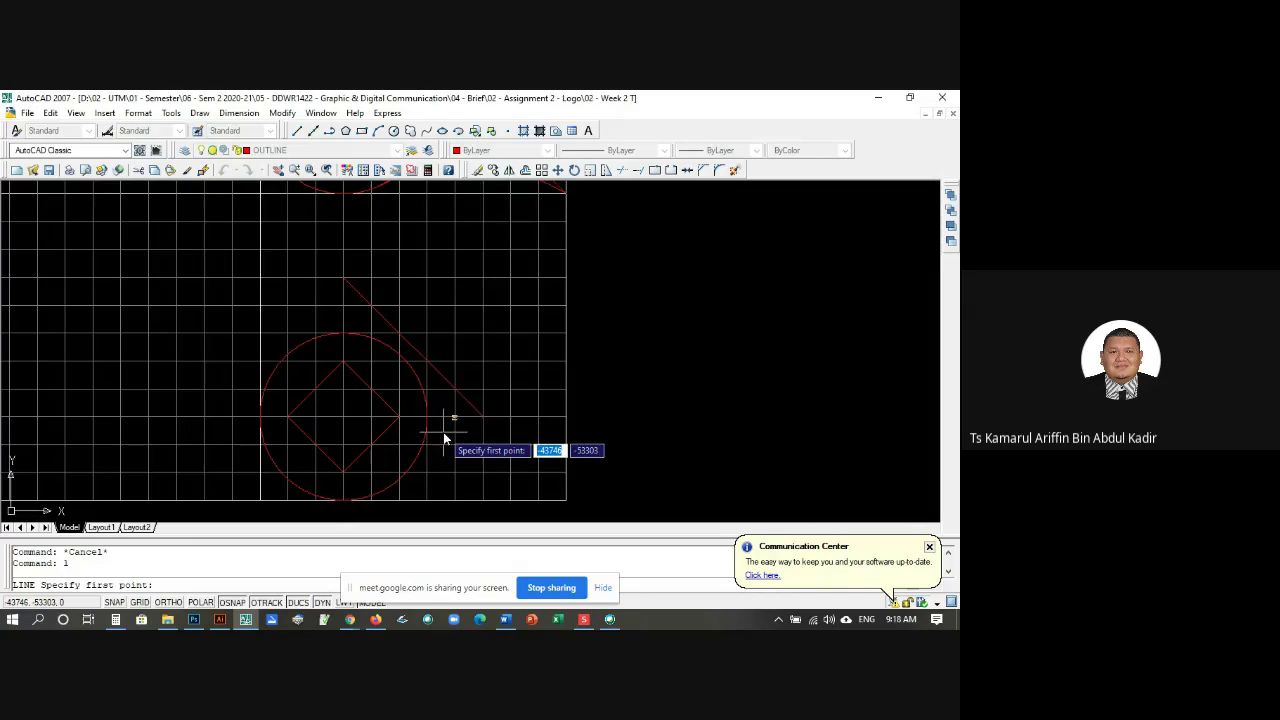
{"action": "right_click", "coordinate": [443, 432], "text": "shift"}
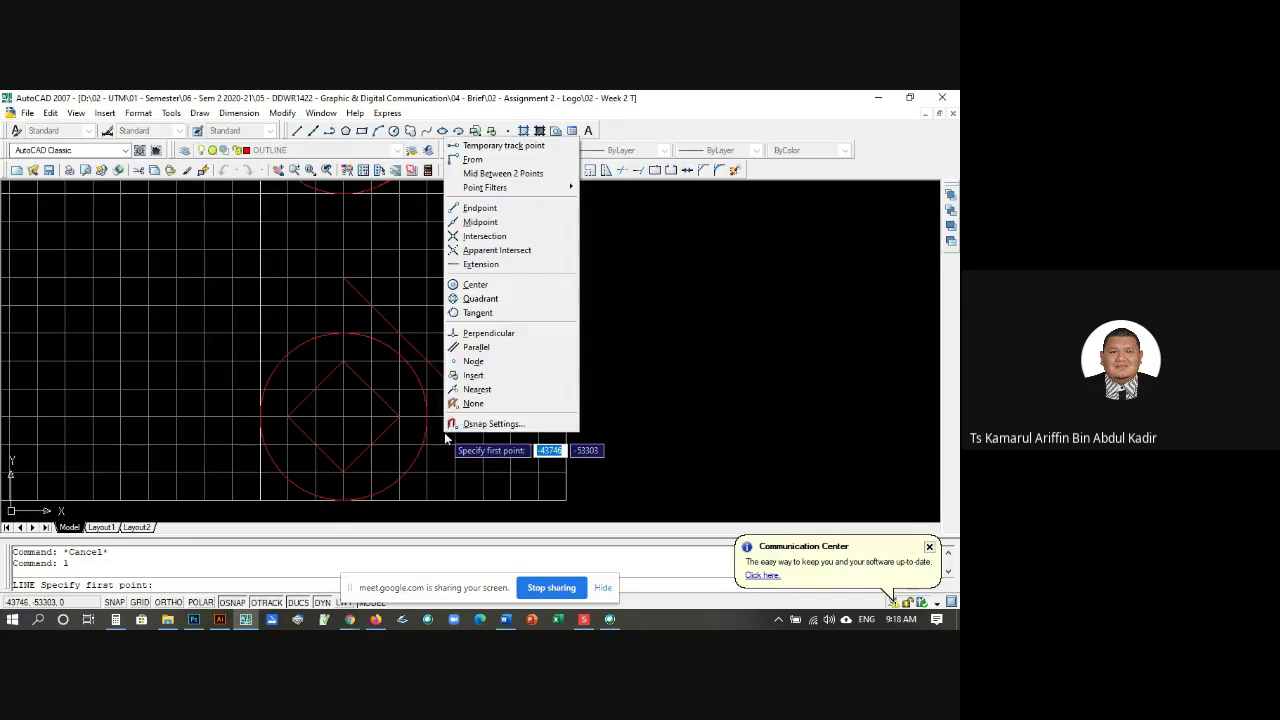
{"action": "left_click", "coordinate": [489, 314]}
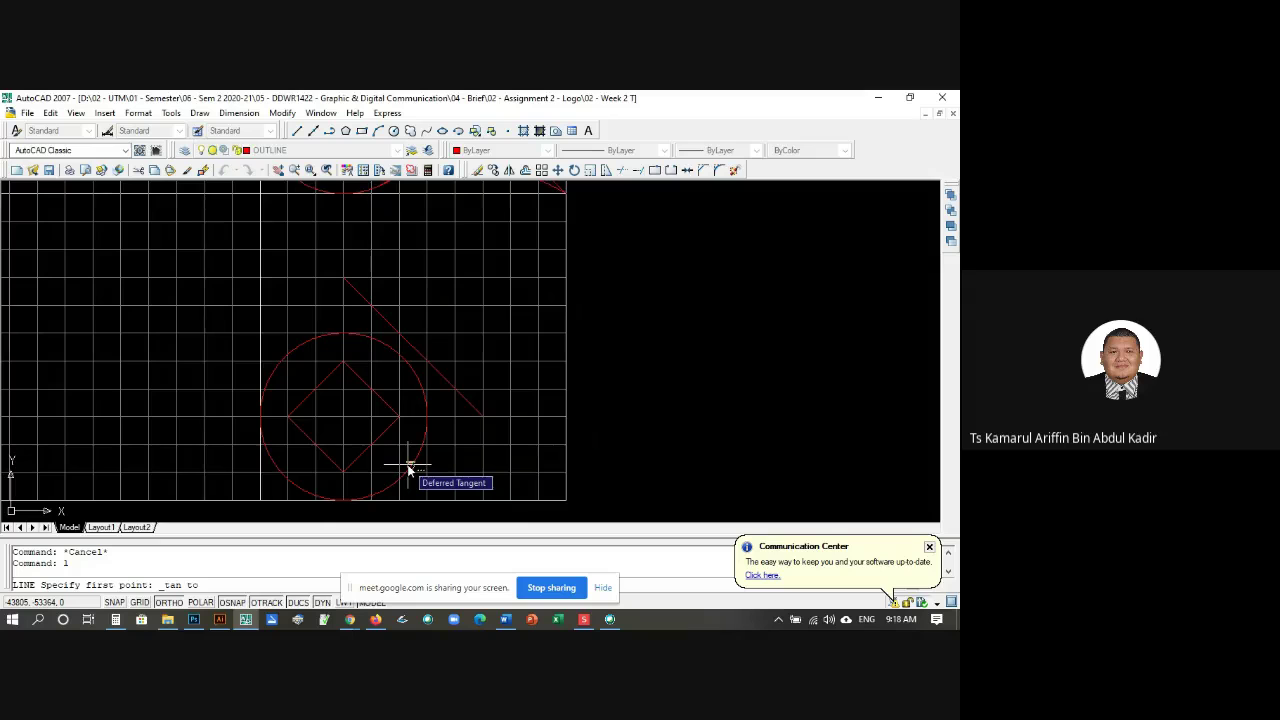
{"action": "left_click", "coordinate": [408, 468]}
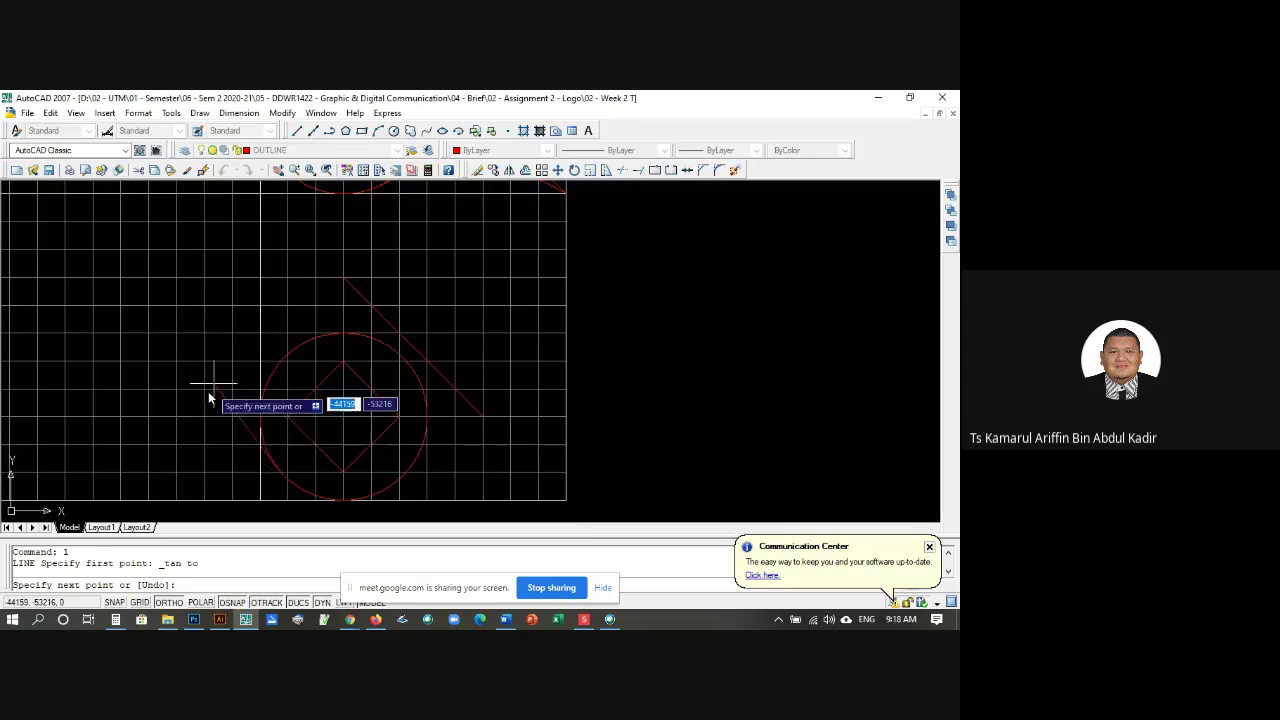
{"action": "right_click", "coordinate": [441, 437], "text": "shift"}
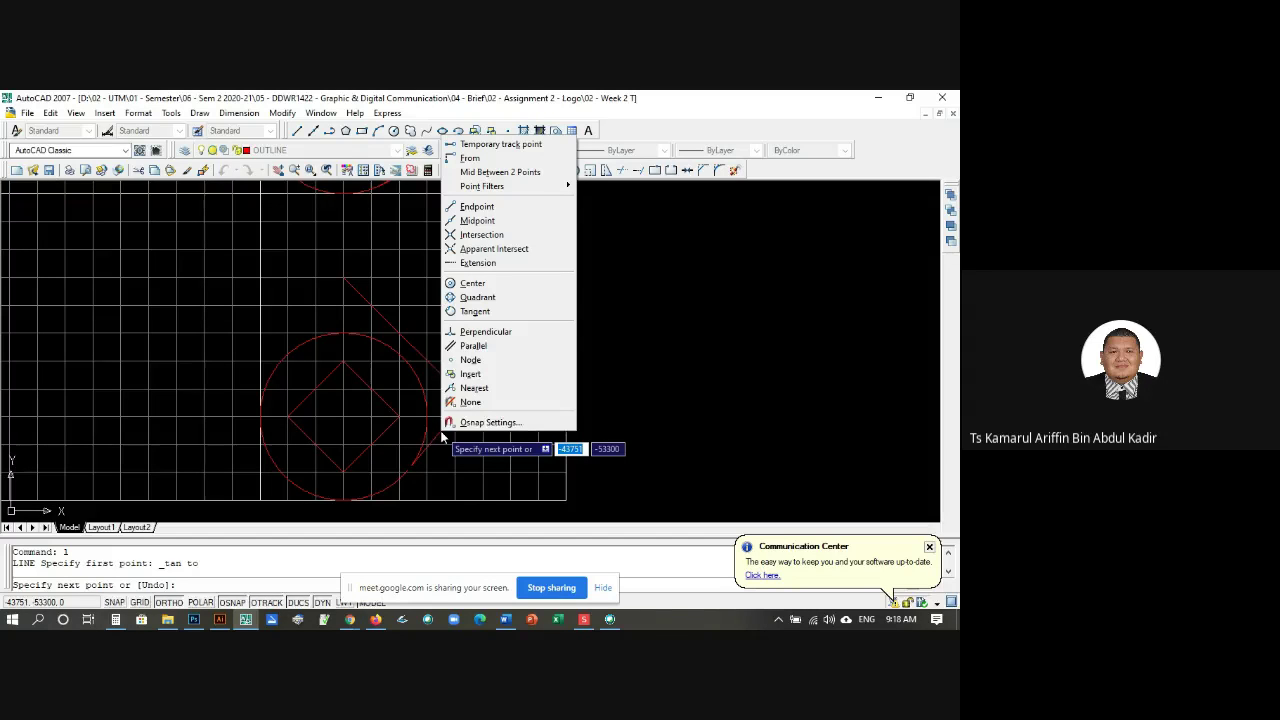
{"action": "left_click", "coordinate": [489, 333]}
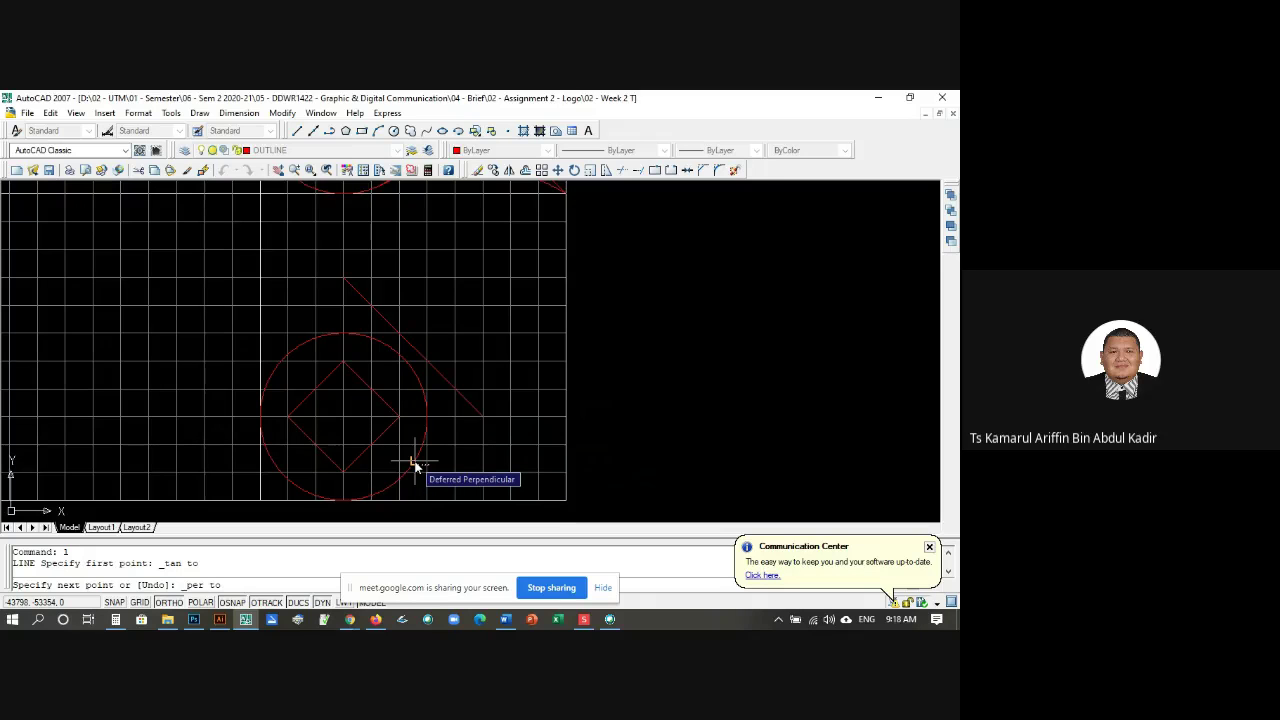
{"action": "left_click", "coordinate": [465, 400]}
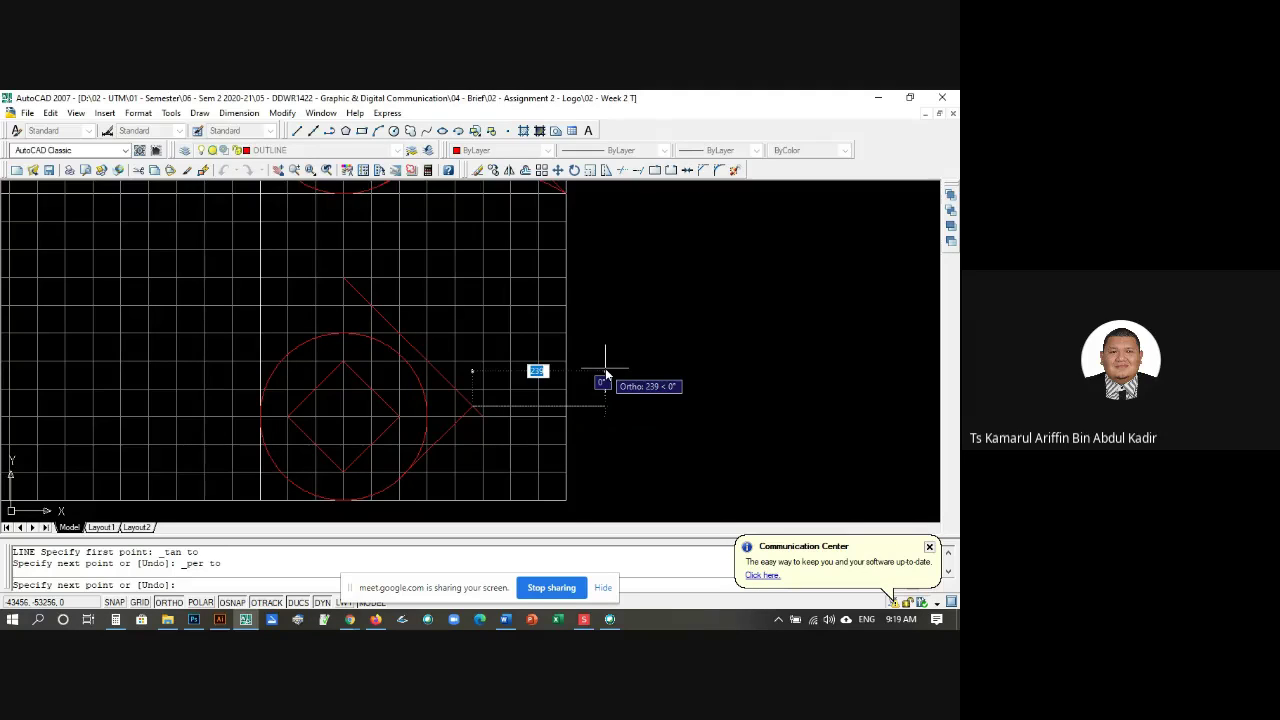
Step: Finish the connecting line and examine how the curve in the upper motif runs from its circle to the grid's corner
{"action": "key", "text": "Return"}
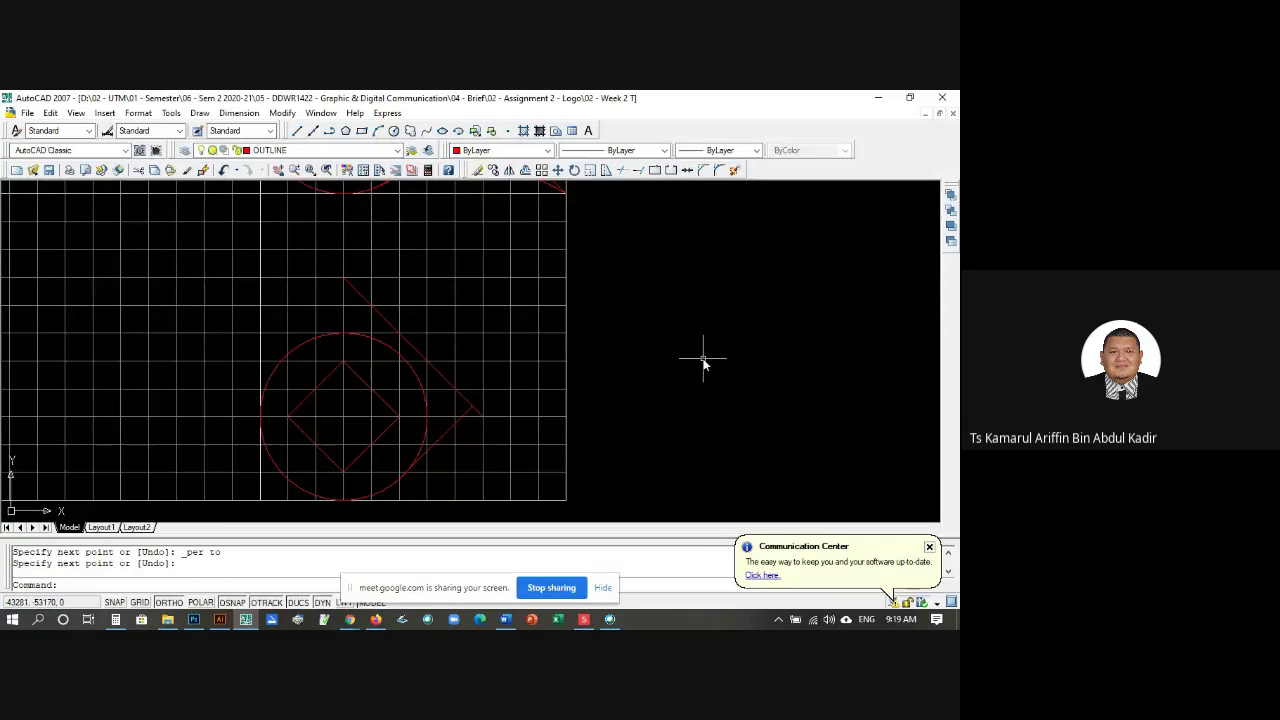
{"action": "scroll", "coordinate": [546, 371], "scroll_direction": "up", "scroll_amount": 1}
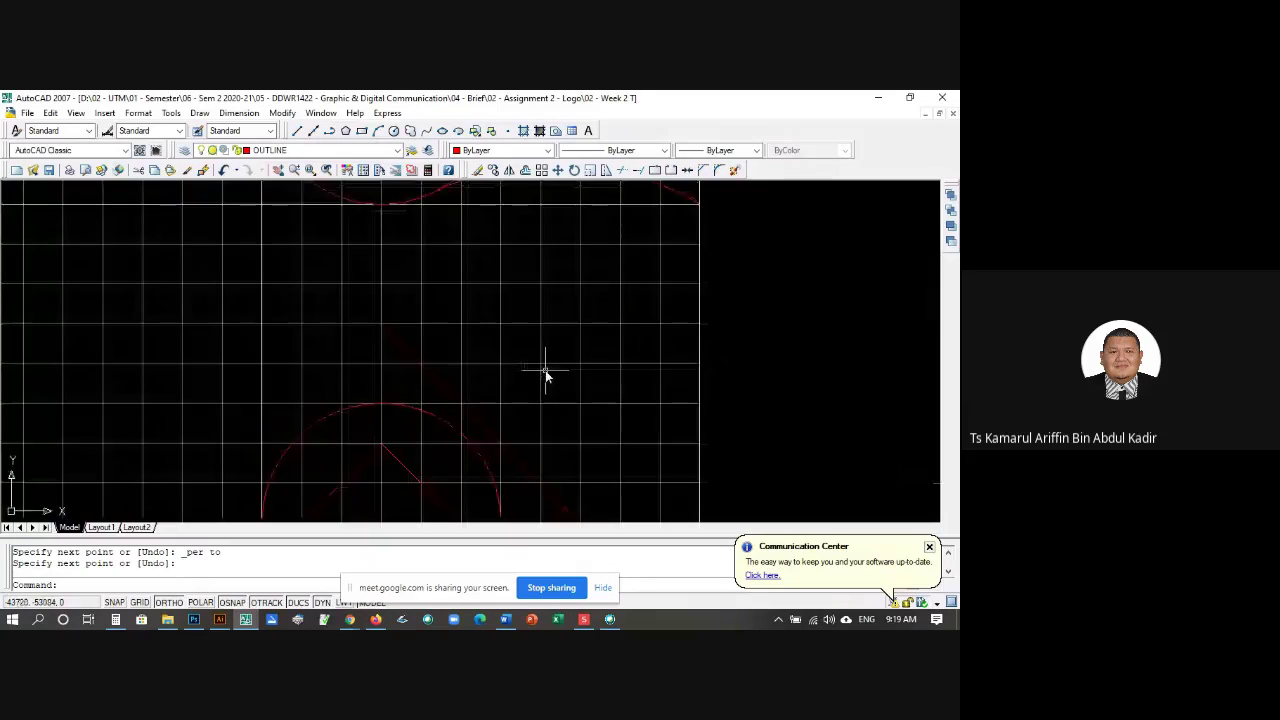
{"action": "scroll", "coordinate": [563, 338], "scroll_direction": "down", "scroll_amount": 3}
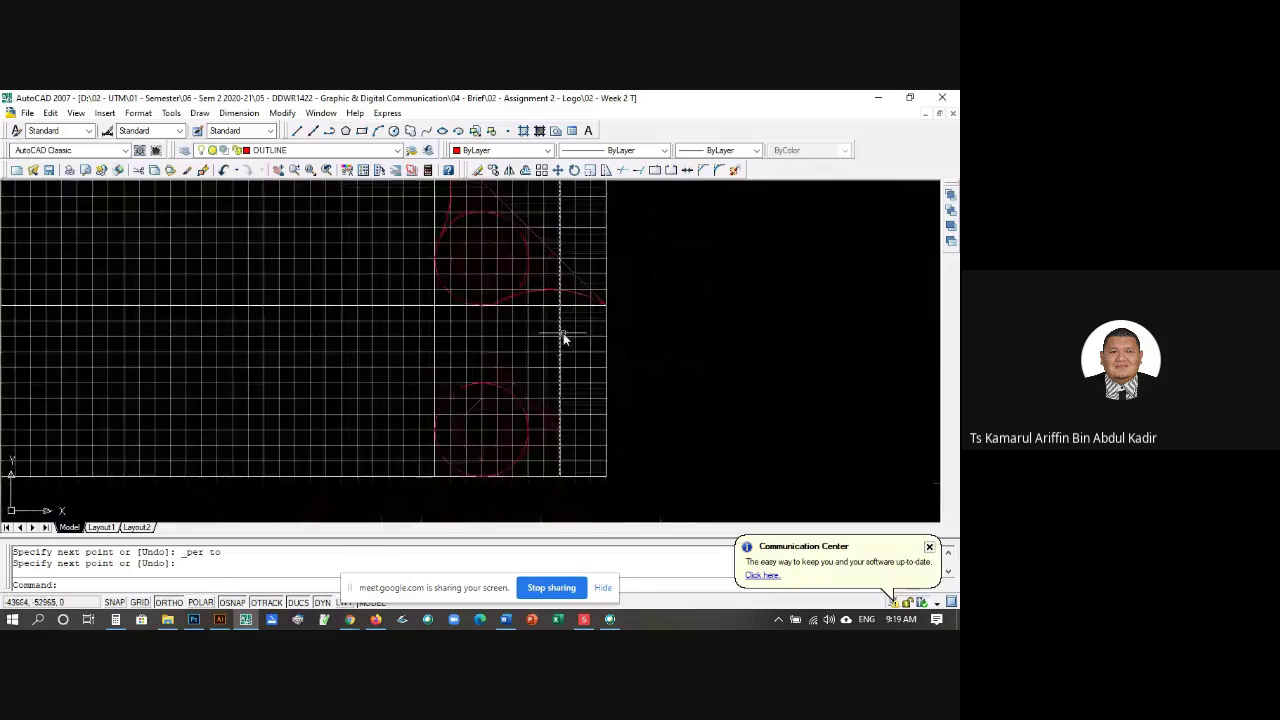
{"action": "scroll", "coordinate": [563, 333], "scroll_direction": "up", "scroll_amount": 3}
{"action": "scroll", "coordinate": [396, 297], "scroll_direction": "down", "scroll_amount": 2}
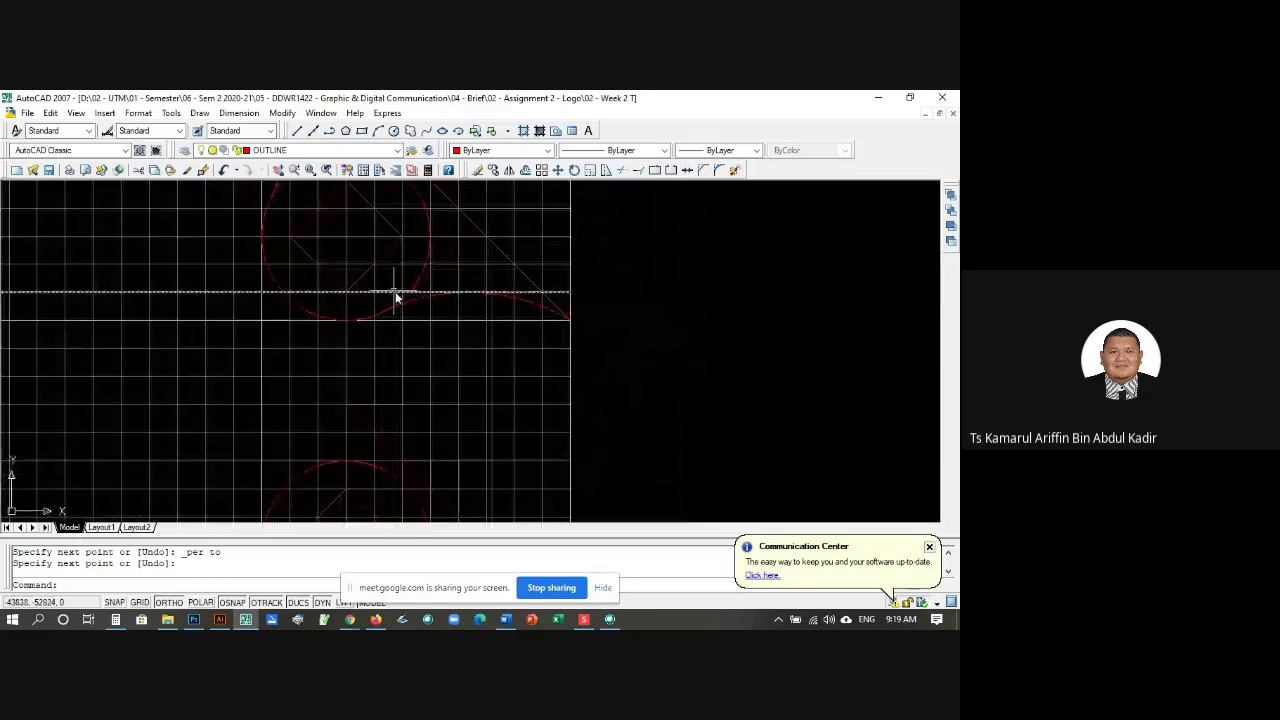
{"action": "scroll", "coordinate": [310, 294], "scroll_direction": "down", "scroll_amount": 1}
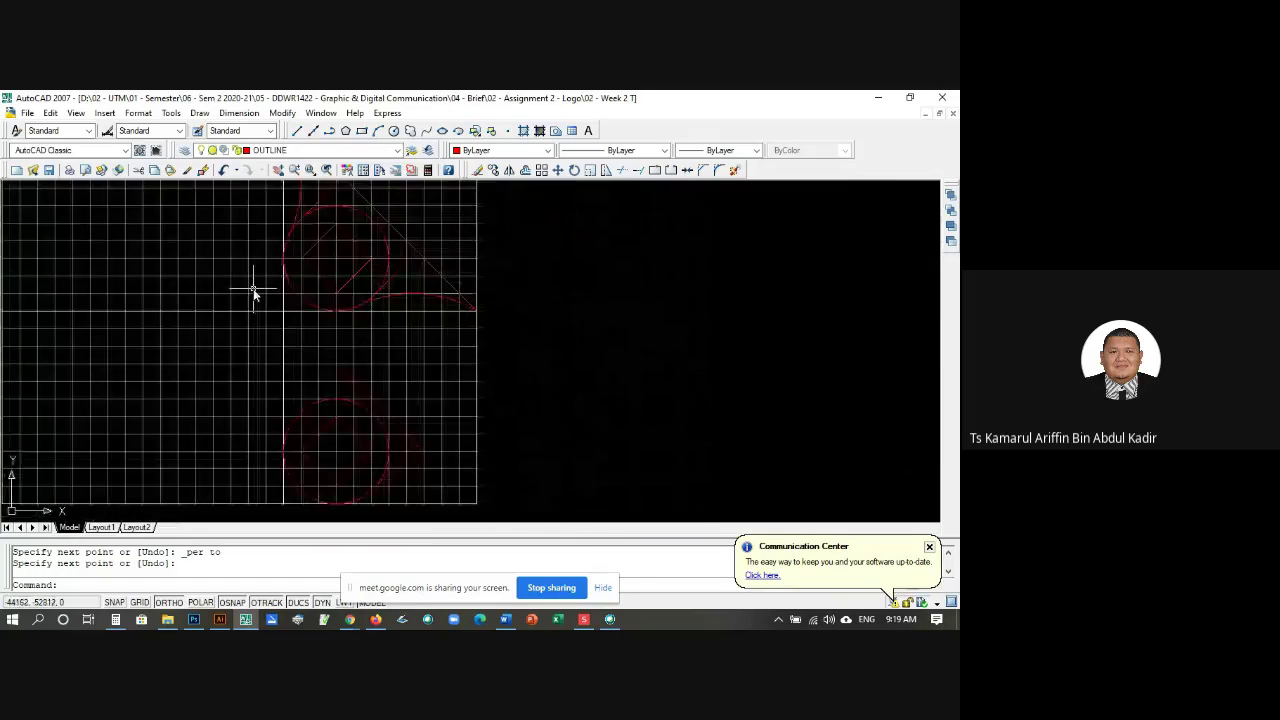
{"action": "scroll", "coordinate": [283, 294], "scroll_direction": "up", "scroll_amount": 1}
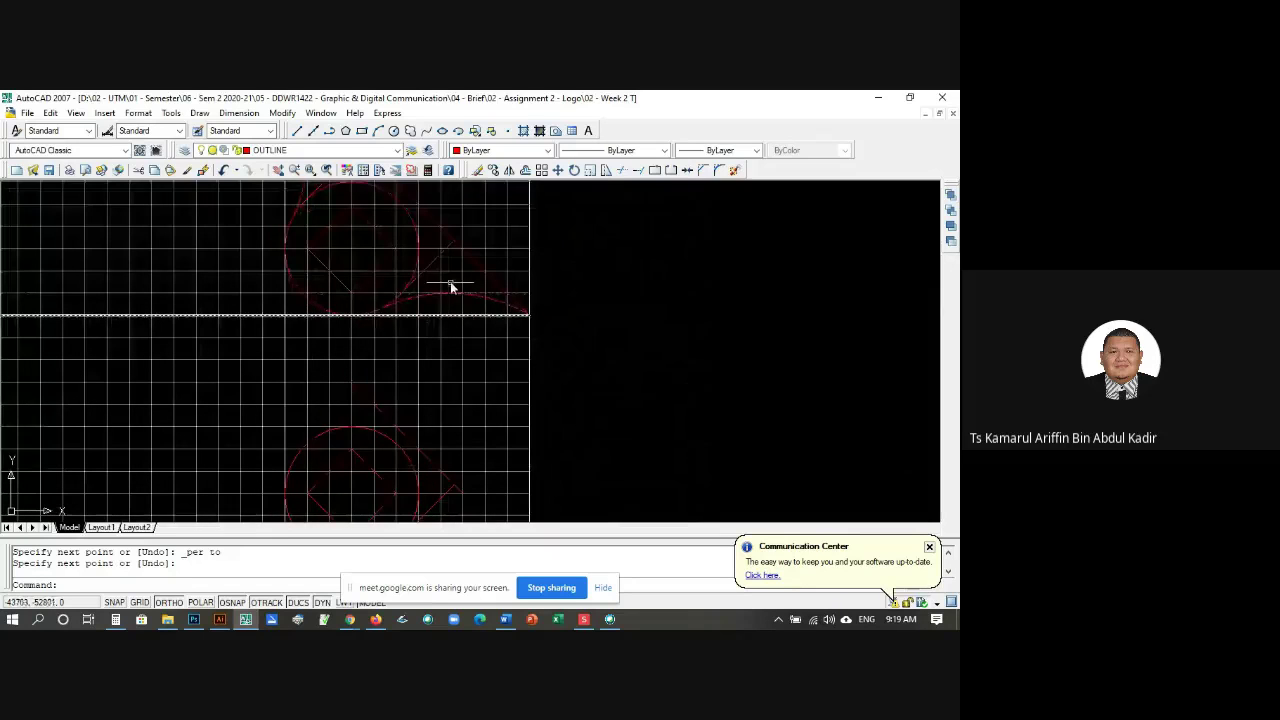
{"action": "scroll", "coordinate": [450, 281], "scroll_direction": "up", "scroll_amount": 2}
{"action": "scroll", "coordinate": [307, 335], "scroll_direction": "down", "scroll_amount": 1}
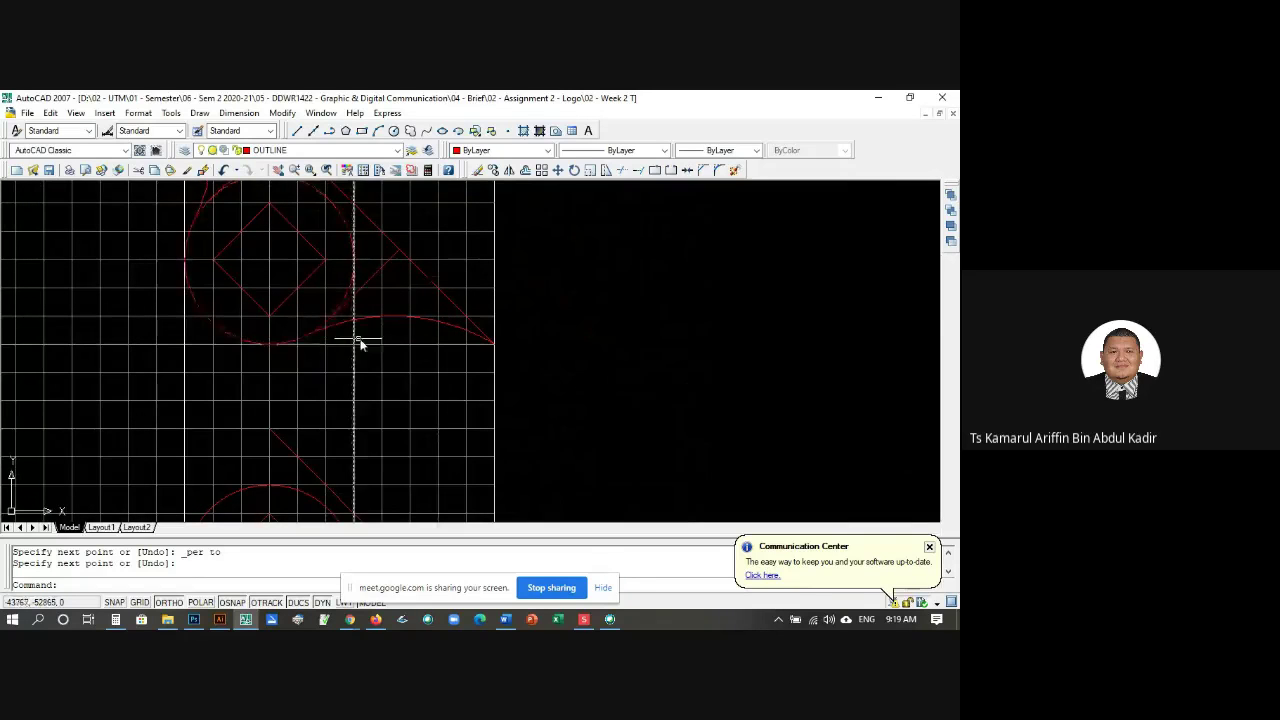
{"action": "scroll", "coordinate": [417, 428], "scroll_direction": "down", "scroll_amount": 2}
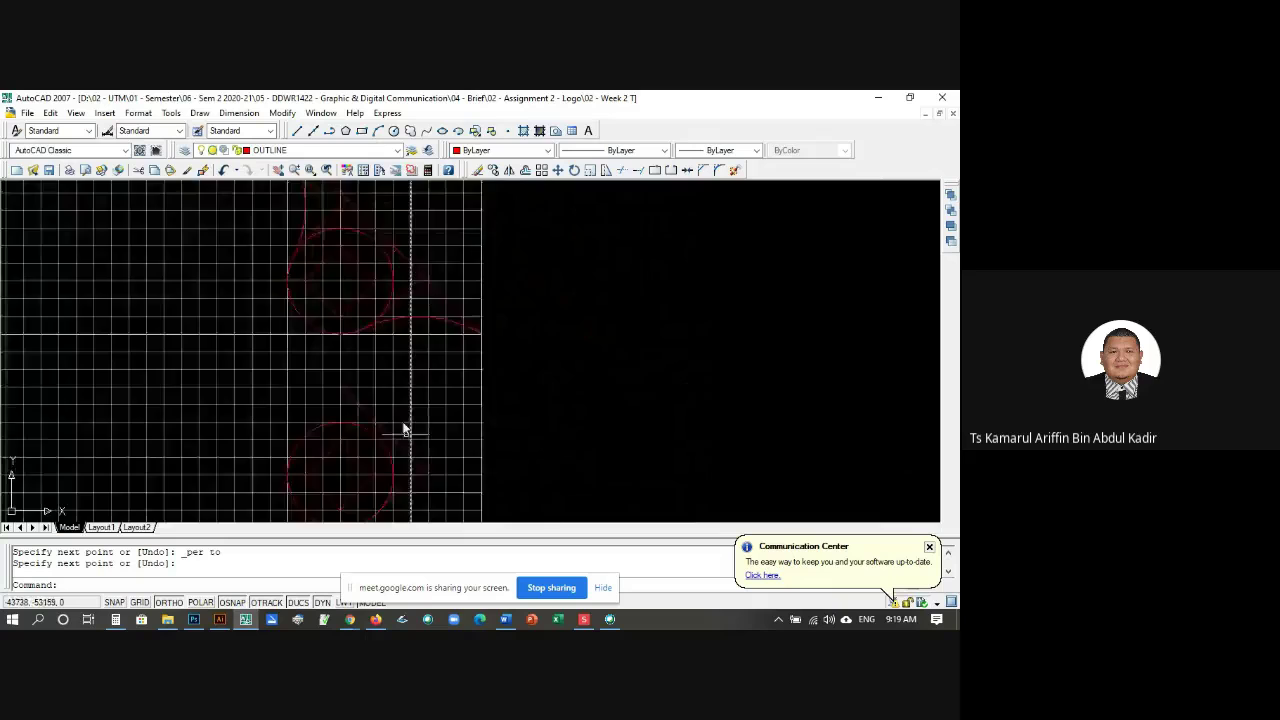
{"action": "scroll", "coordinate": [404, 430], "scroll_direction": "up", "scroll_amount": 3}
{"action": "key", "text": "Escape"}
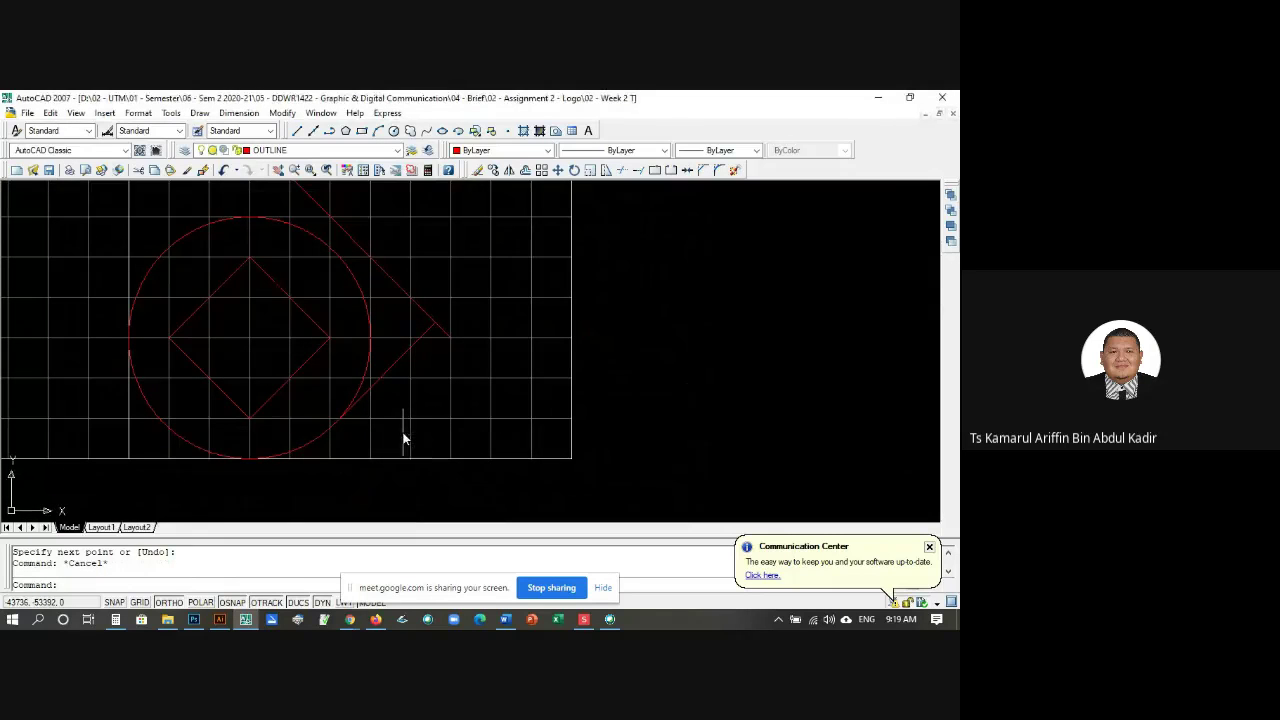
{"action": "type", "text": "c"}
{"action": "key", "text": "Return"}
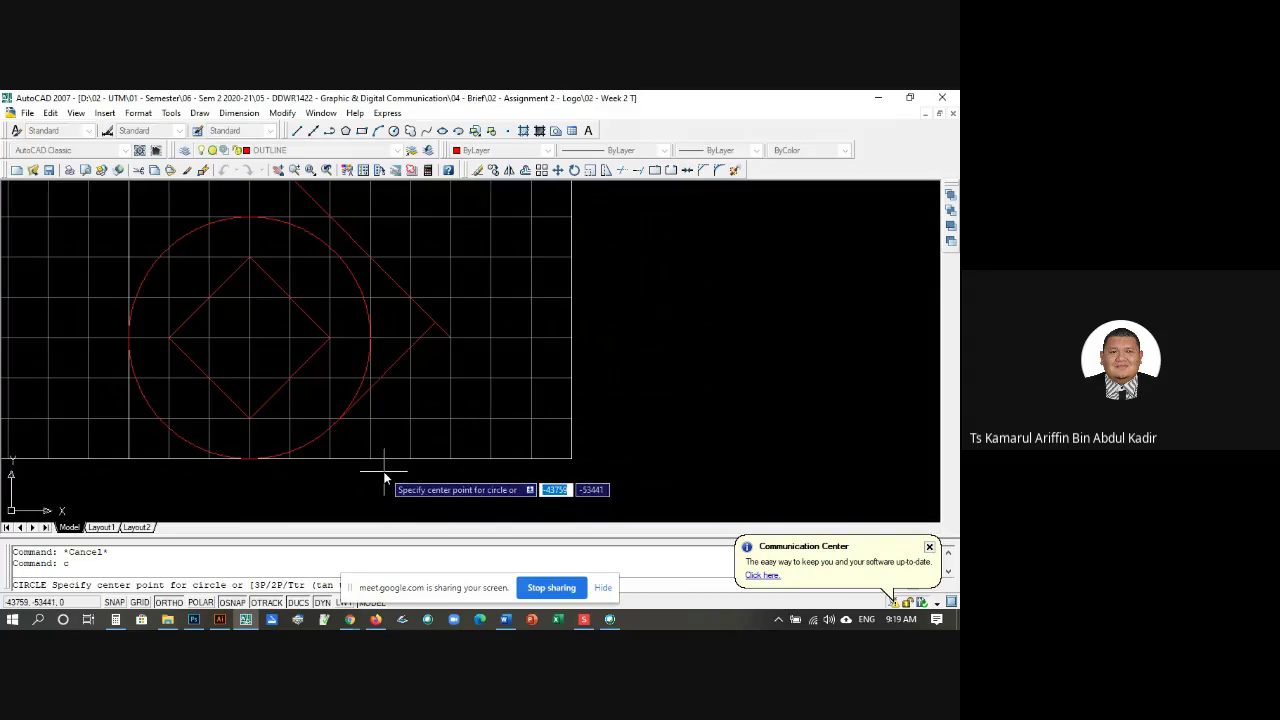
{"action": "type", "text": "33p"}
{"action": "key", "text": "Return"}
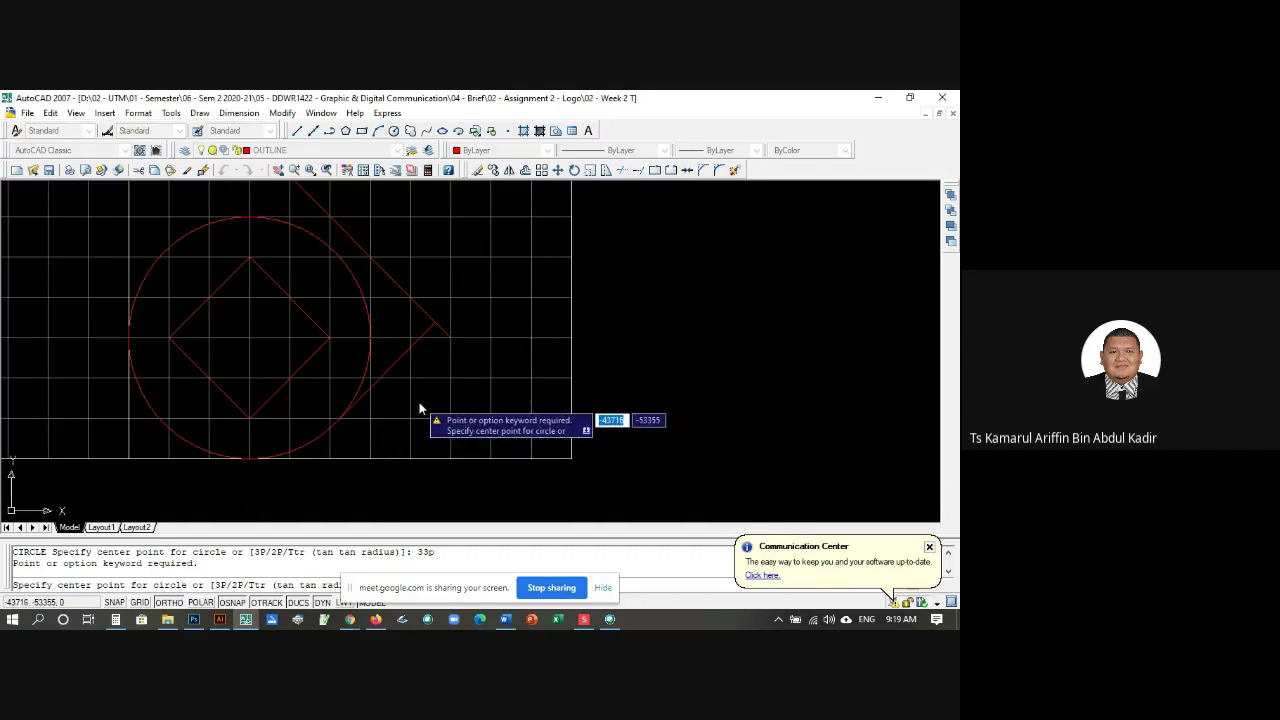
{"action": "right_click", "coordinate": [633, 378], "text": "shift"}
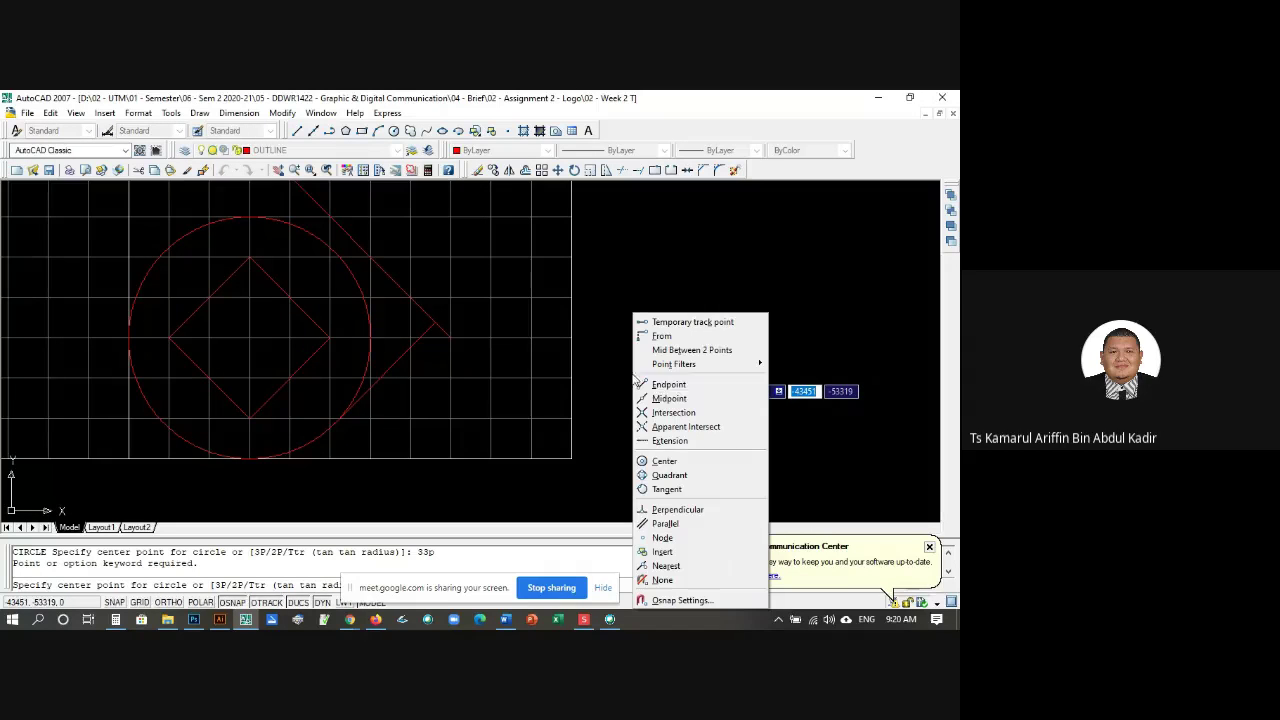
{"action": "left_click", "coordinate": [670, 489]}
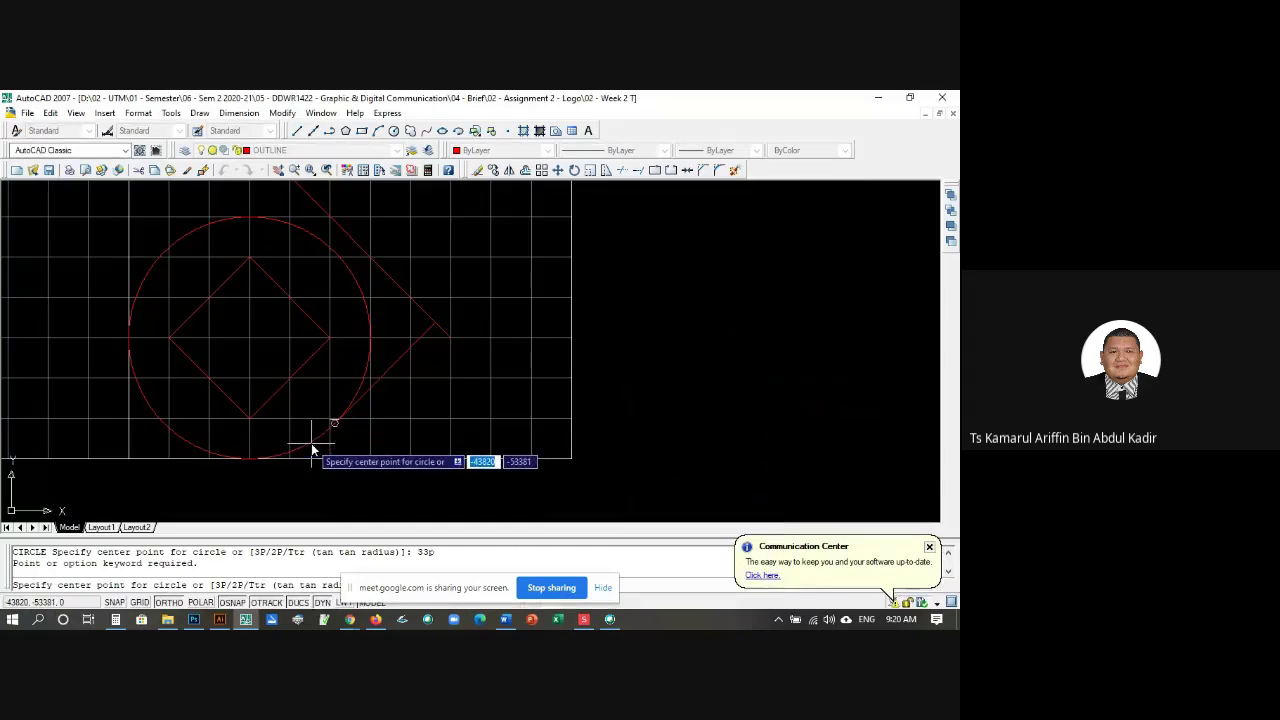
{"action": "left_click", "coordinate": [311, 440]}
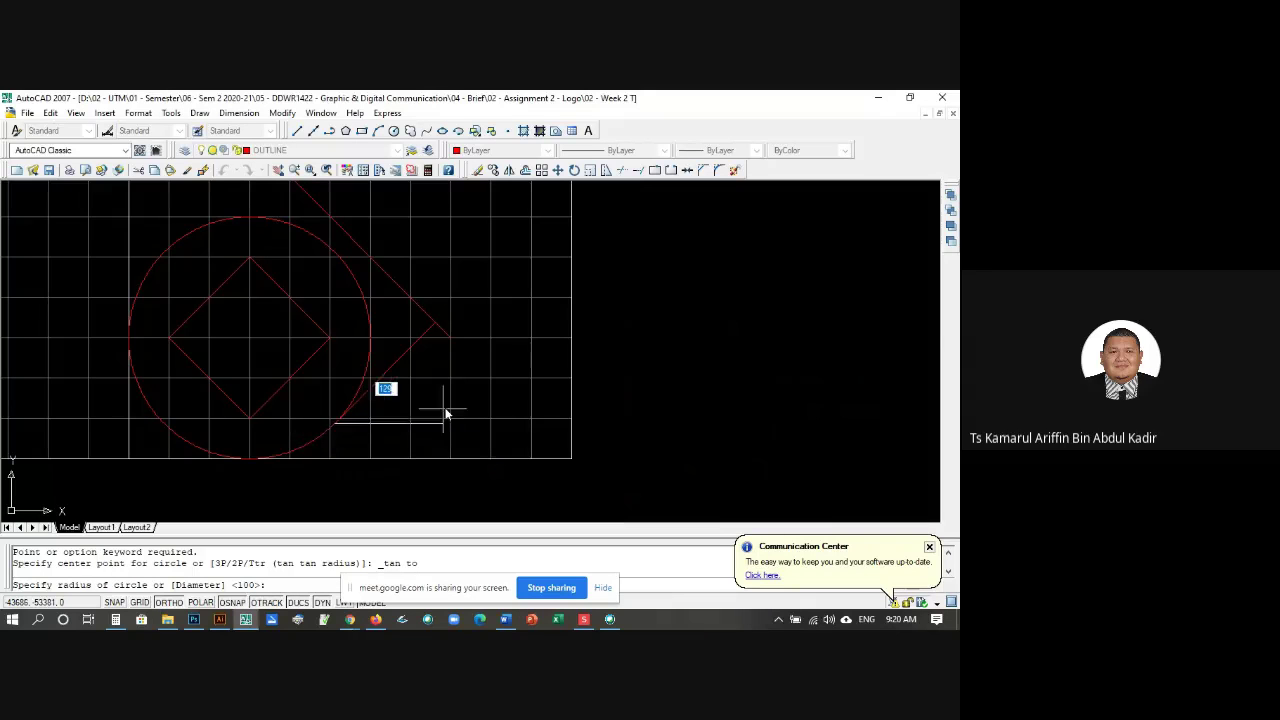
{"action": "key", "text": "Escape"}
{"action": "key", "text": "Escape"}
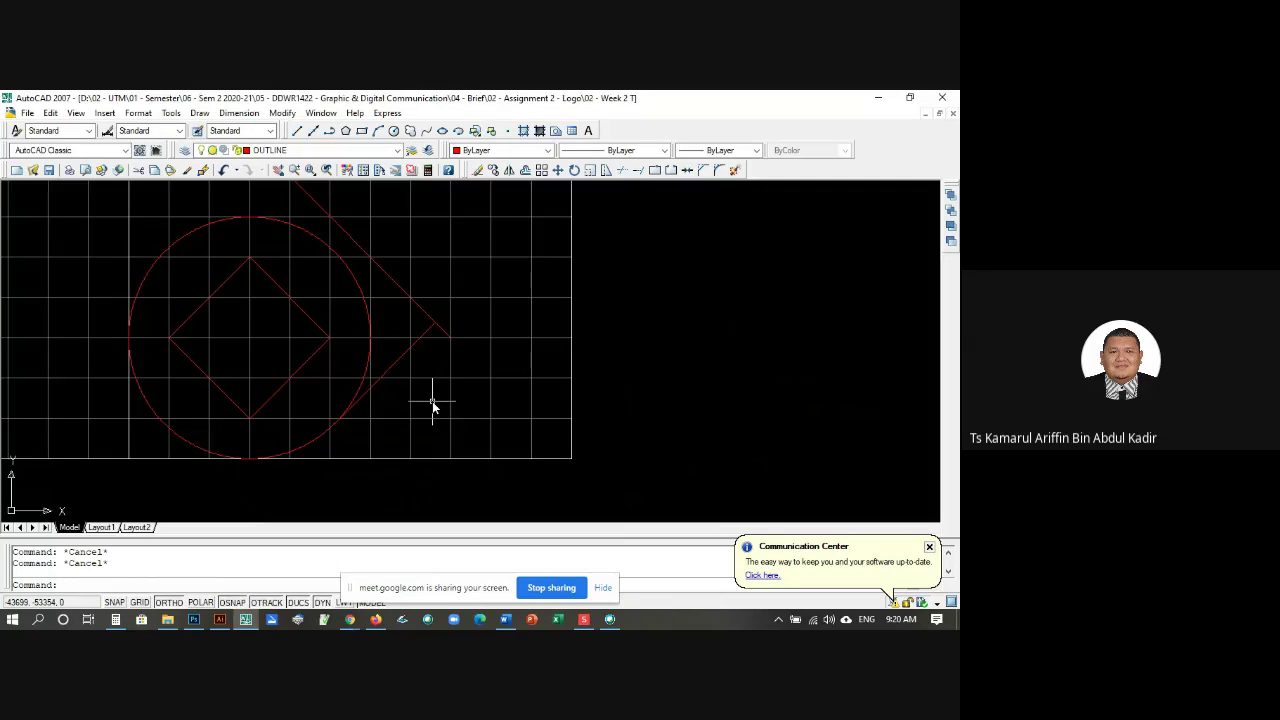
Step: Draw a 3P circle tangent to the lower circle's lower-right side and the grid line above the bottom border, ending at the grid's lower-right corner endpoint
{"action": "key", "text": "Return"}
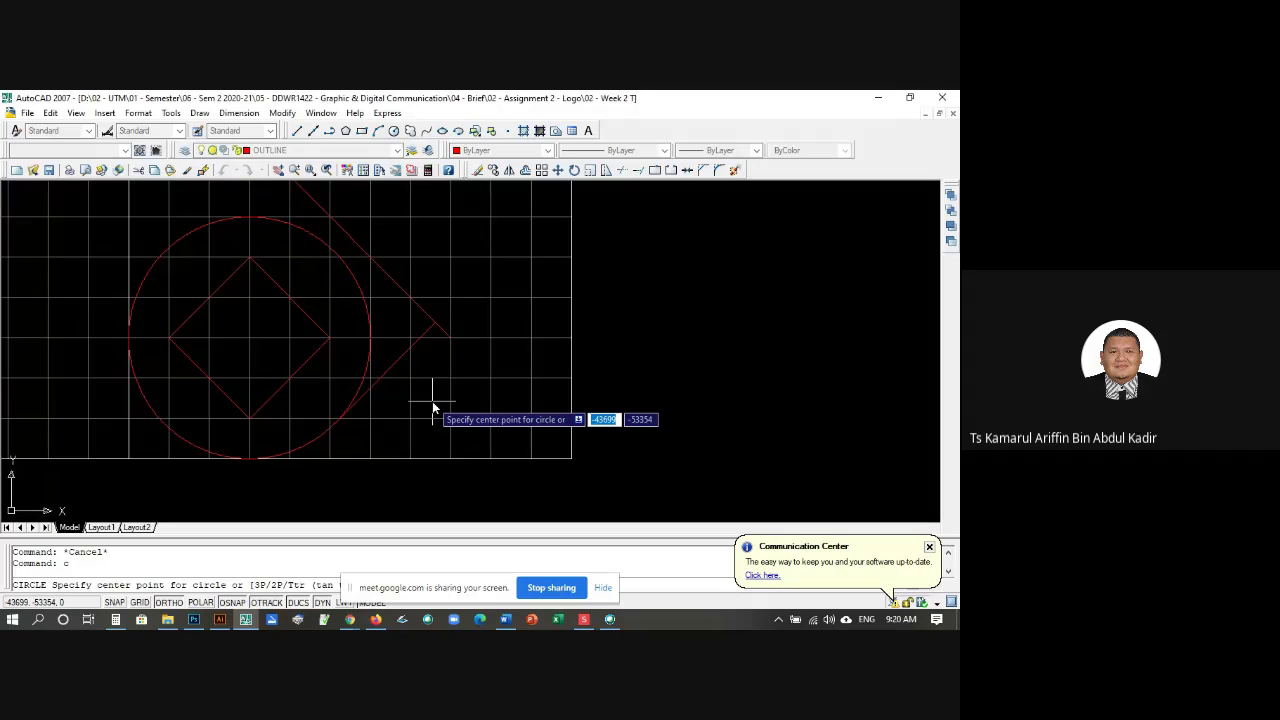
{"action": "type", "text": "3p"}
{"action": "key", "text": "Return"}
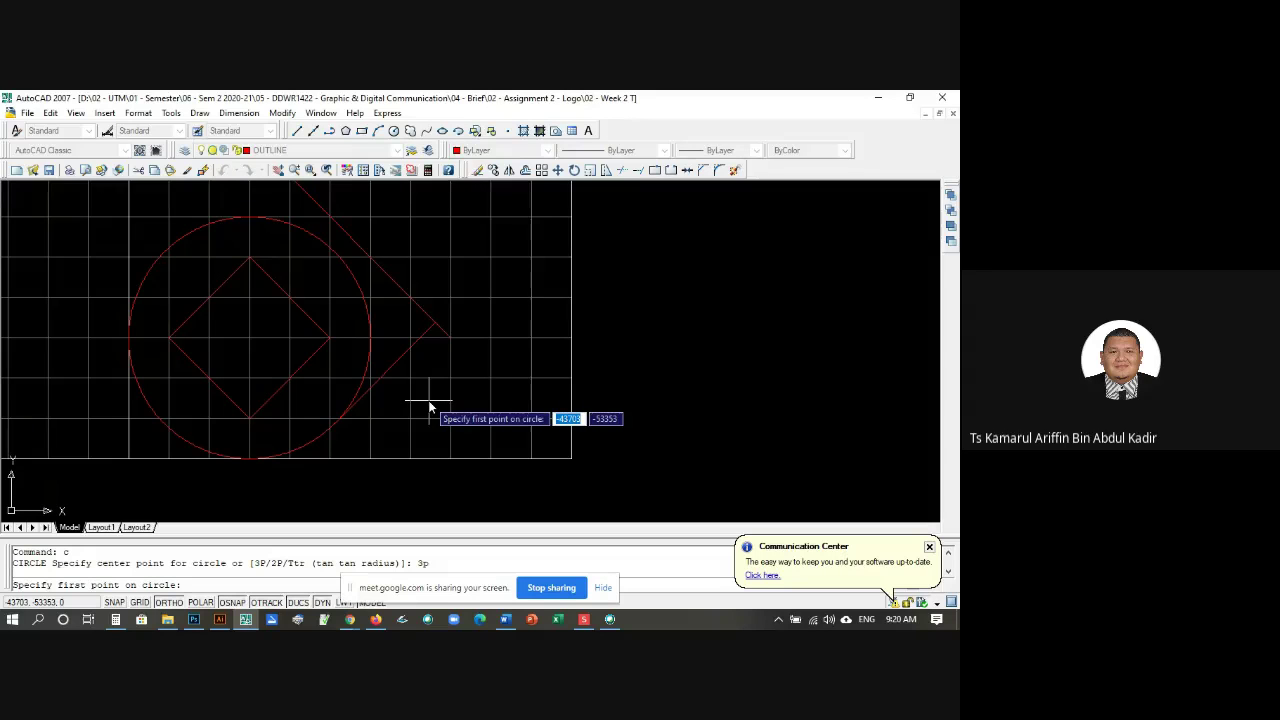
{"action": "right_click", "coordinate": [429, 406], "text": "shift"}
{"action": "left_click", "coordinate": [460, 282]}
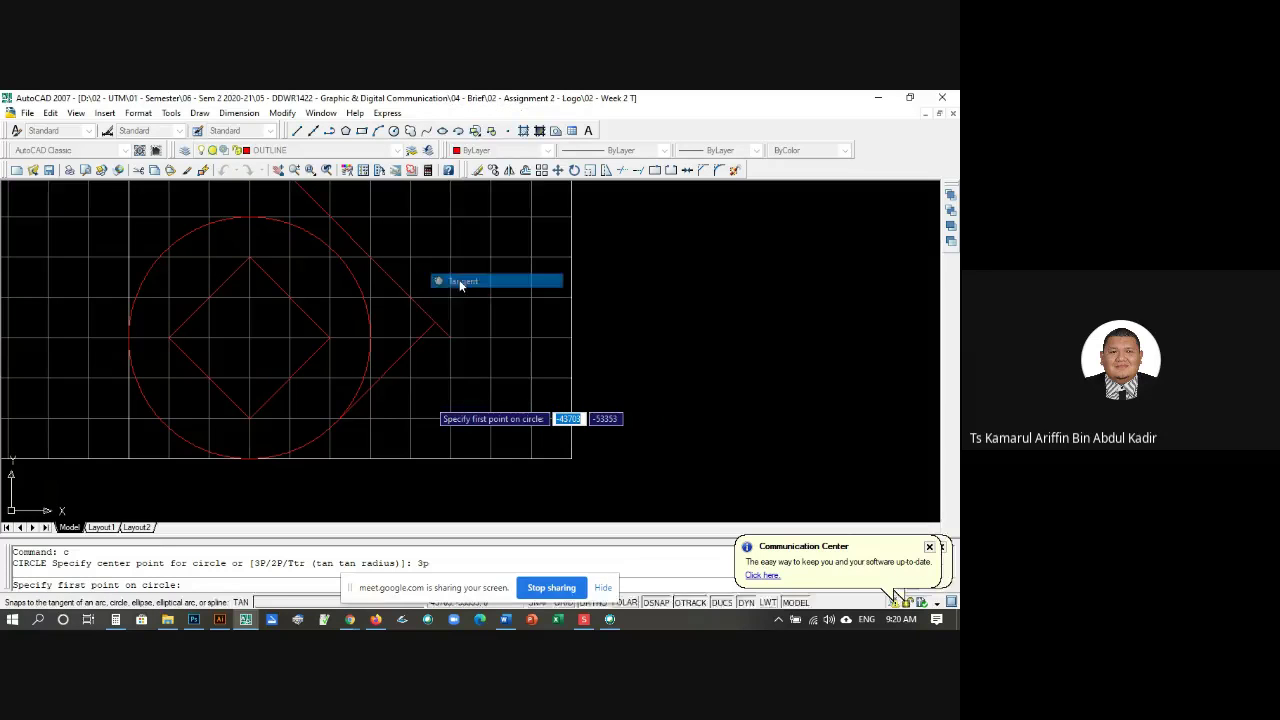
{"action": "left_click", "coordinate": [309, 437]}
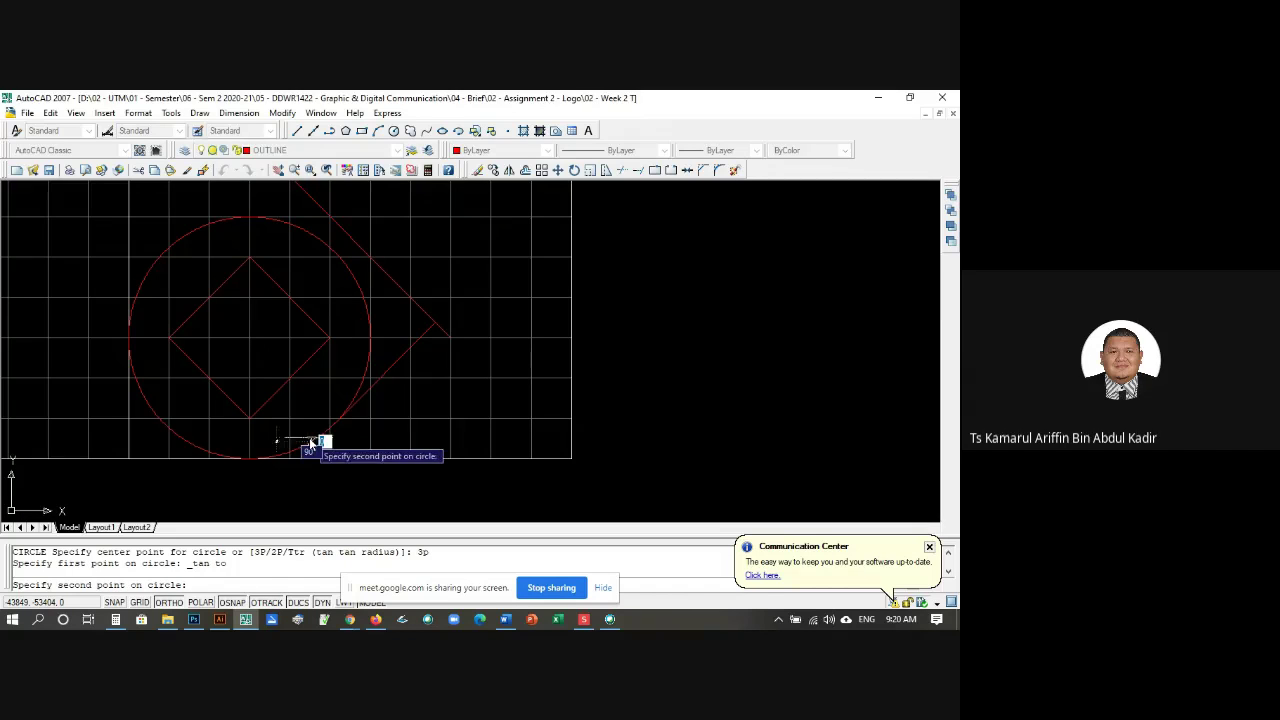
{"action": "right_click", "coordinate": [426, 434], "text": "shift"}
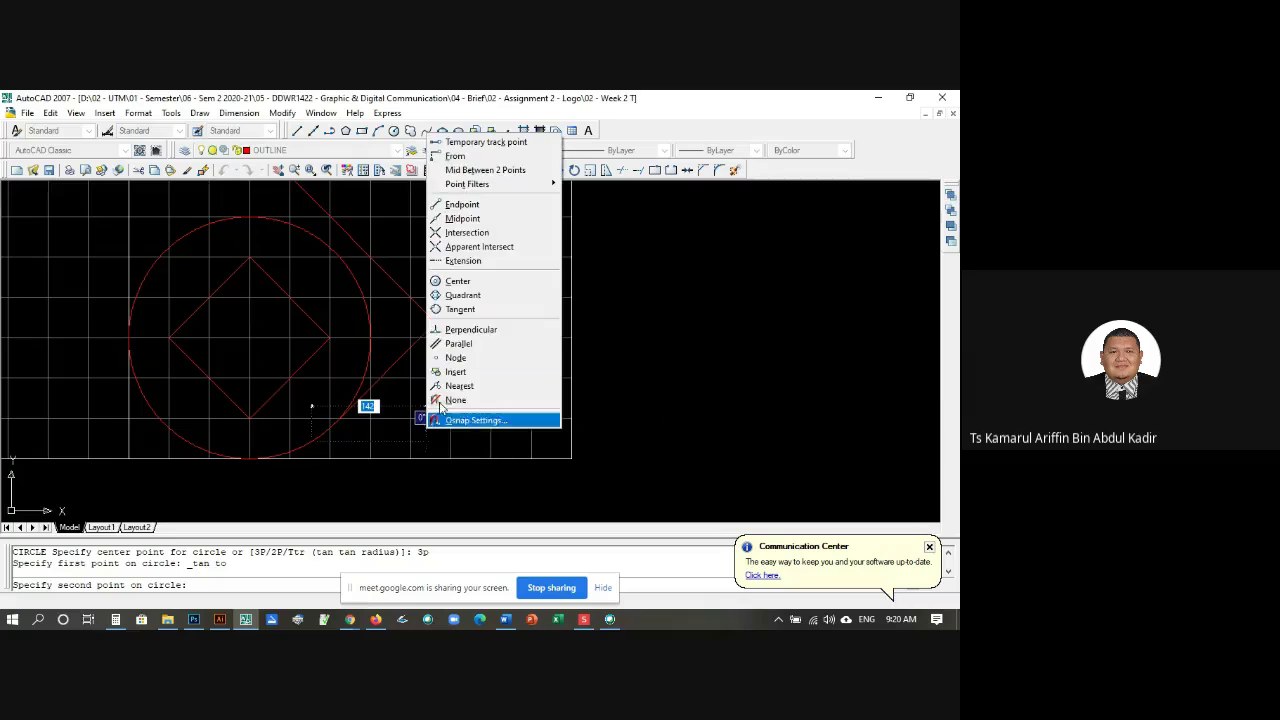
{"action": "left_click", "coordinate": [461, 311]}
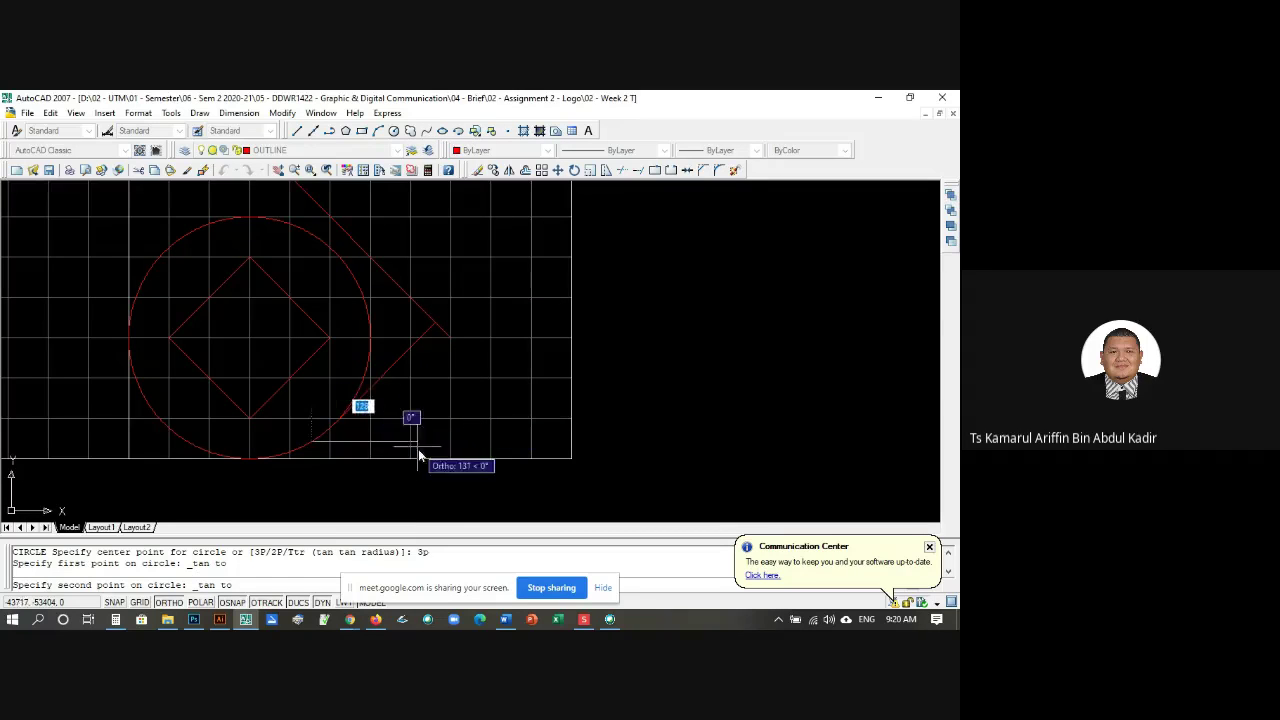
{"action": "left_click", "coordinate": [470, 420]}
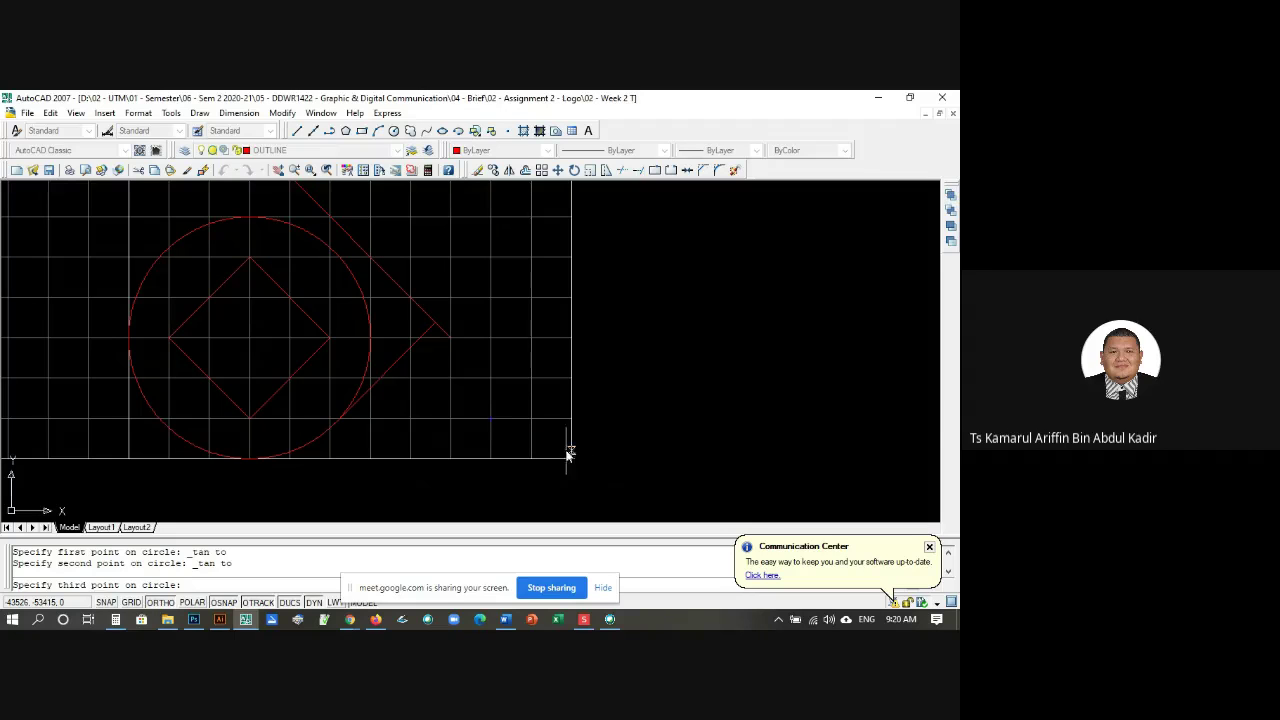
{"action": "right_click", "coordinate": [606, 406], "text": "shift"}
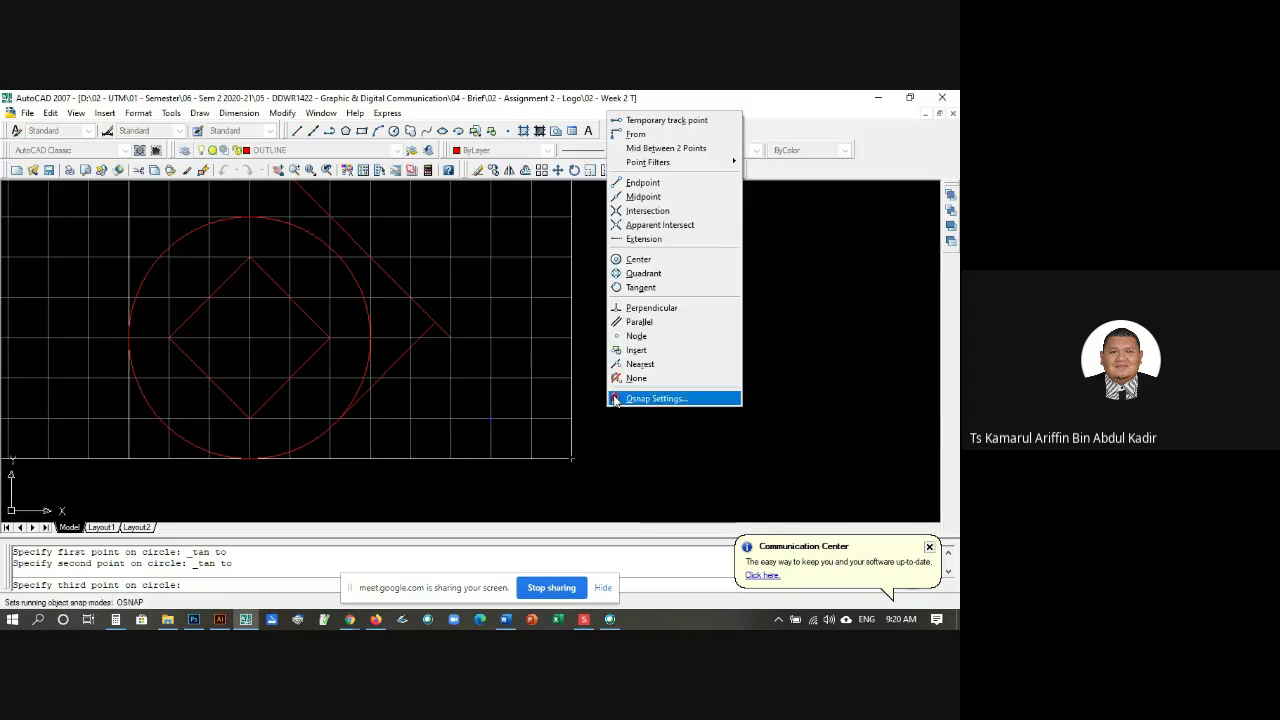
{"action": "left_click", "coordinate": [647, 184]}
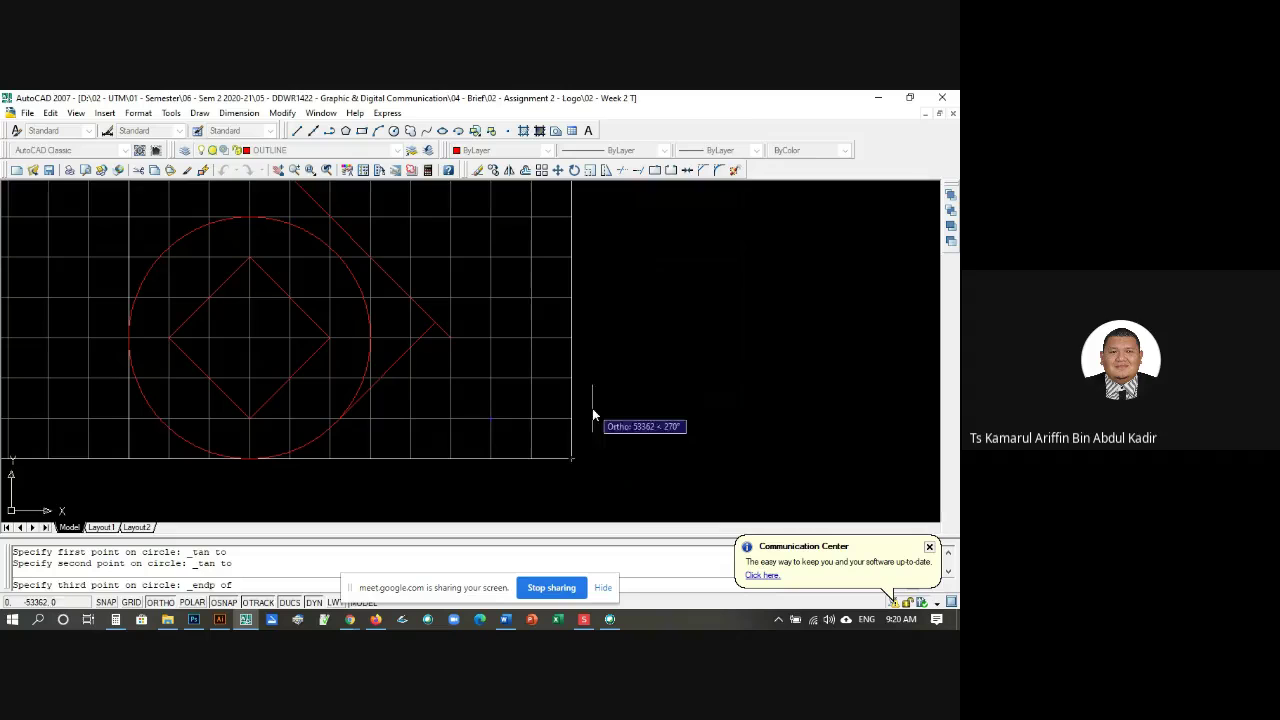
{"action": "left_click", "coordinate": [571, 452]}
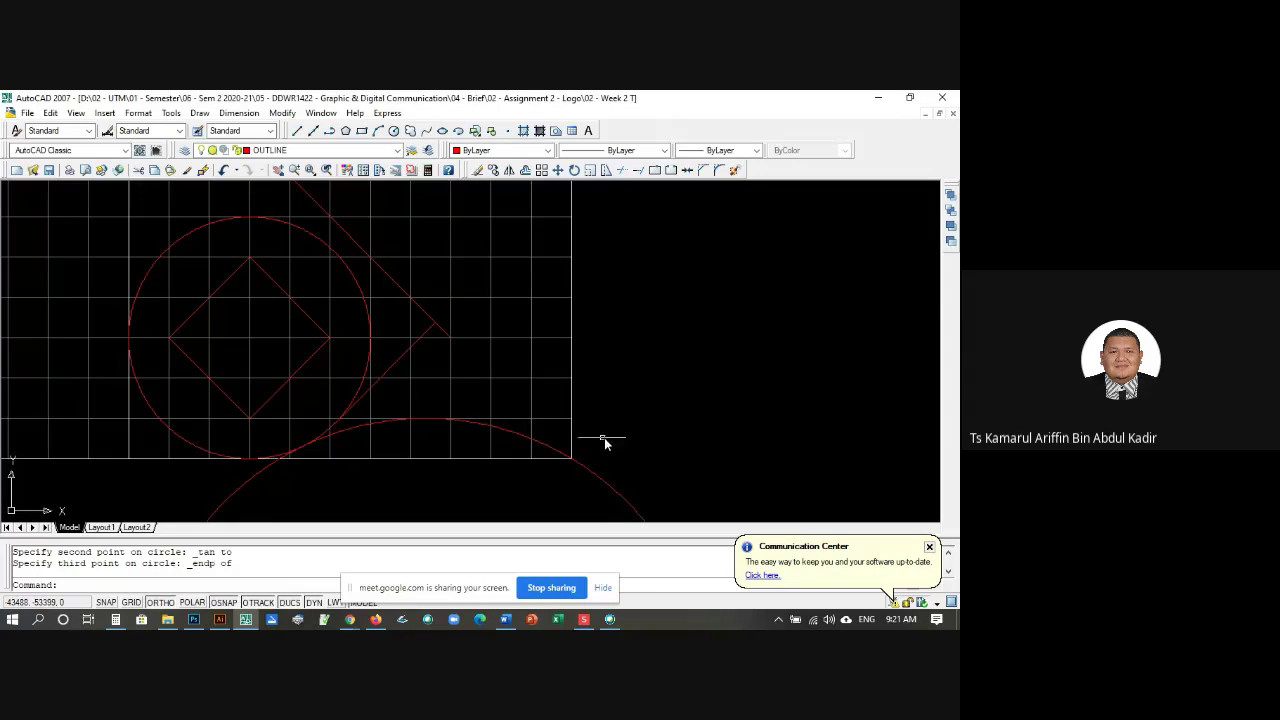
{"action": "key", "text": "Escape"}
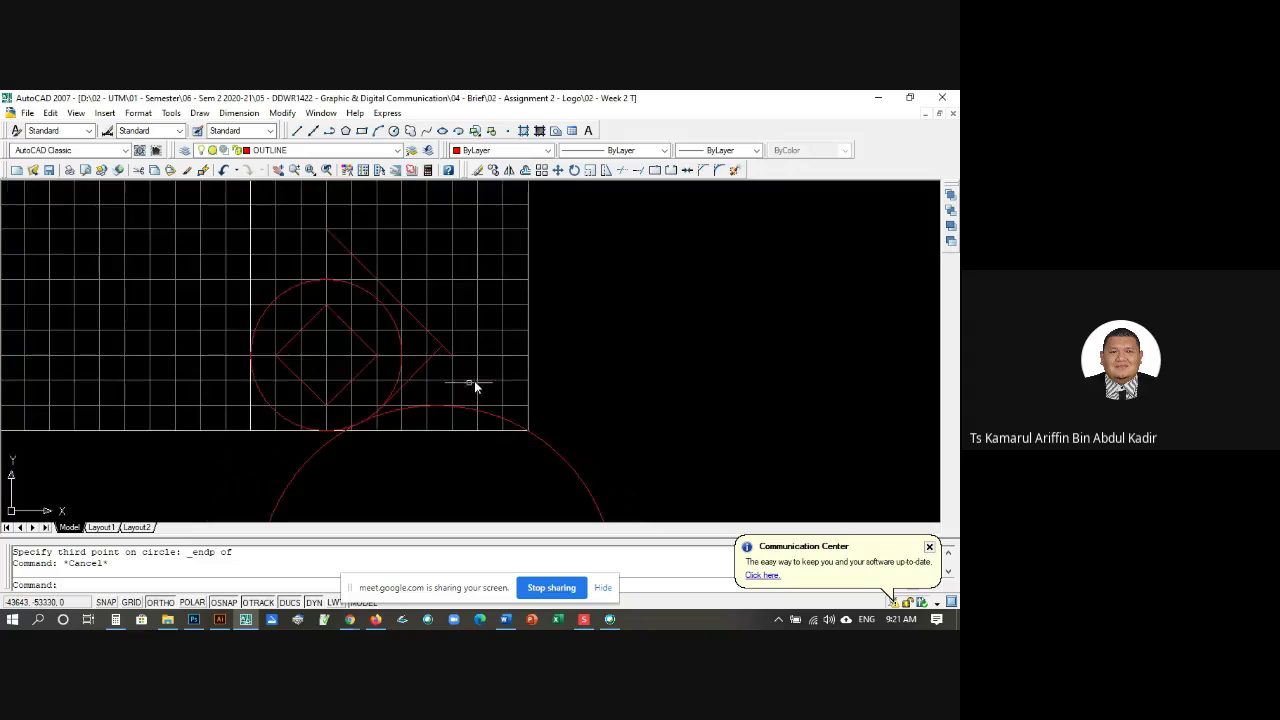
Step: Extend the long diagonal line of the lower motif to the new large circle at the grid's lower-right corner
{"action": "scroll", "coordinate": [465, 385], "scroll_direction": "down", "scroll_amount": 1}
{"action": "scroll", "coordinate": [460, 366], "scroll_direction": "down", "scroll_amount": 1}
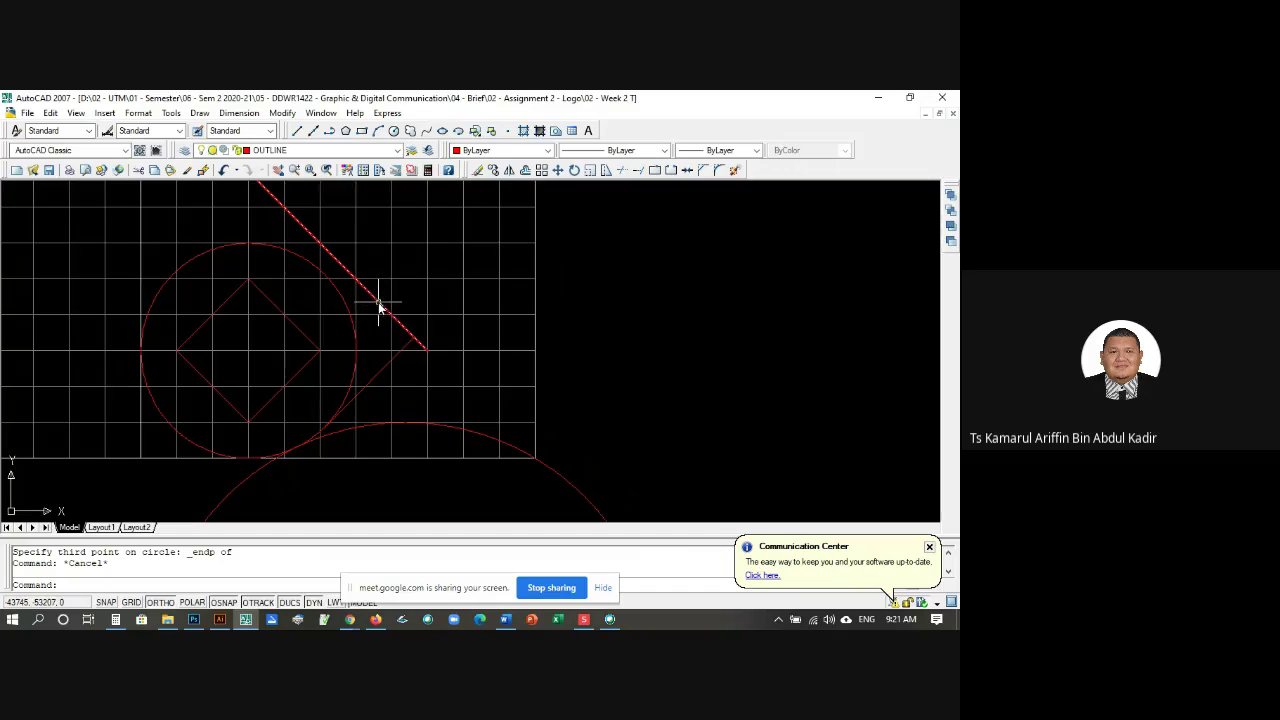
{"action": "left_click", "coordinate": [379, 302]}
{"action": "key", "text": "Escape"}
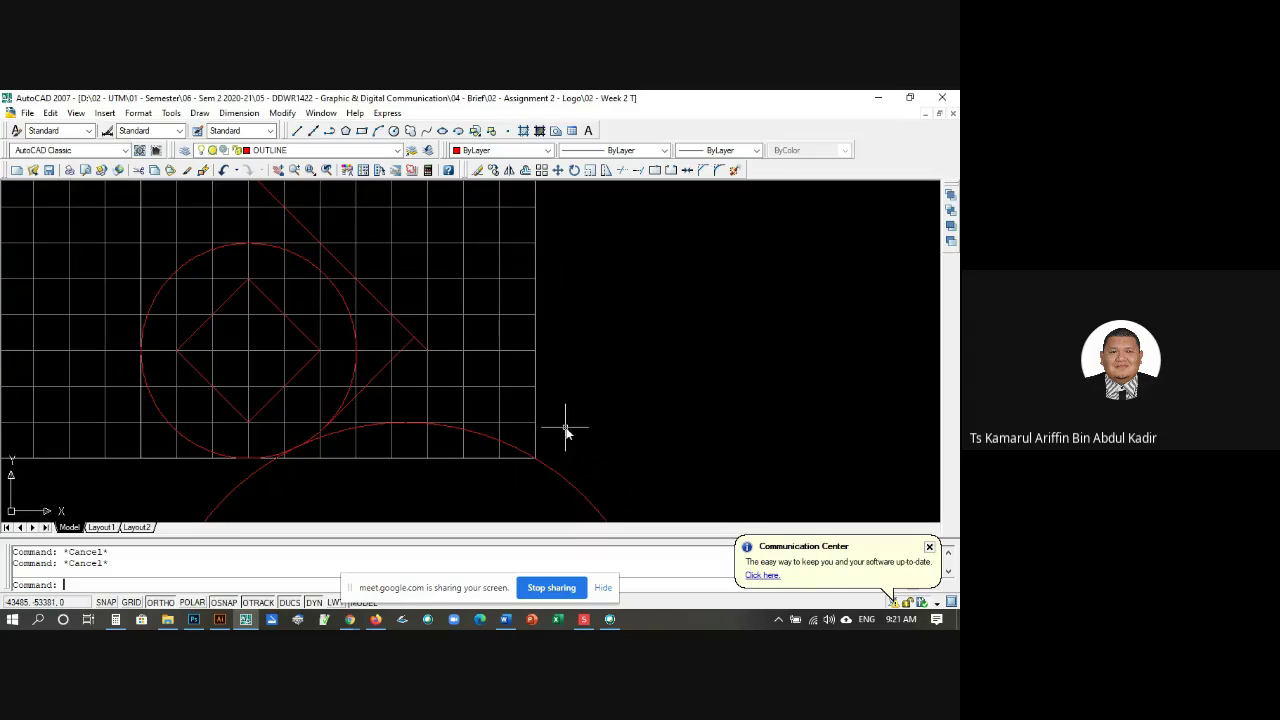
{"action": "type", "text": "e"}
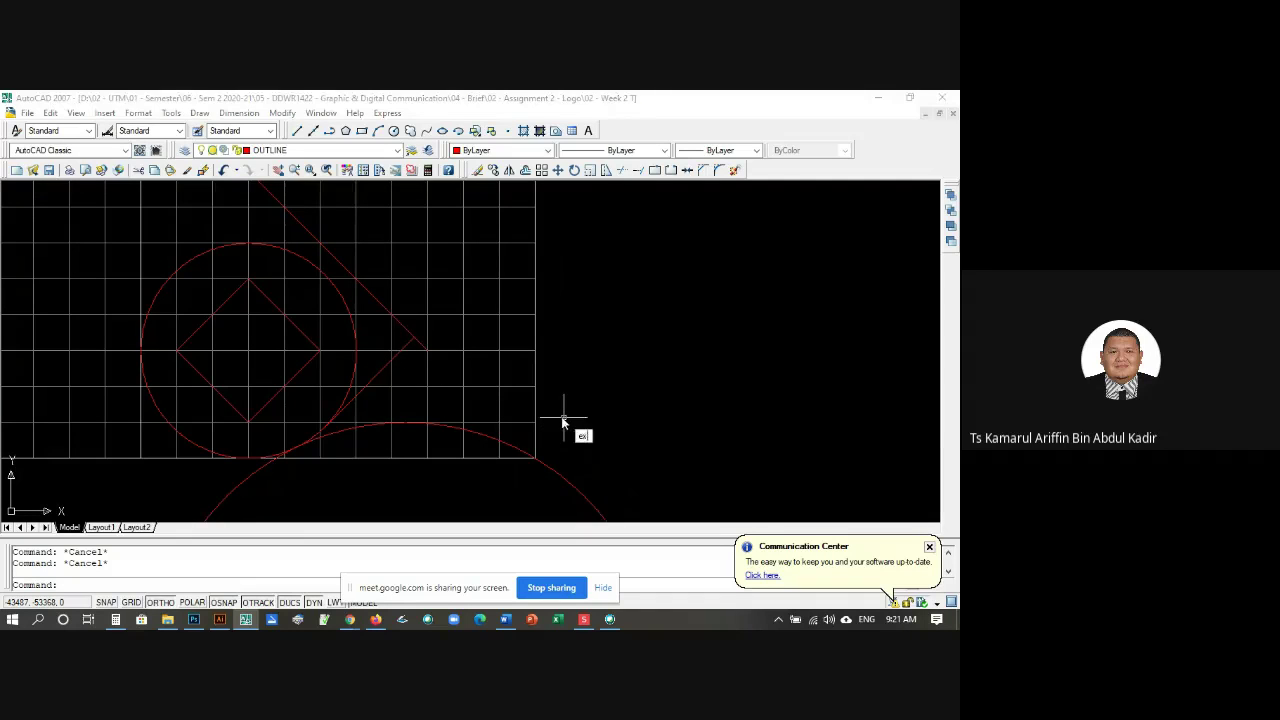
{"action": "type", "text": "x"}
{"action": "key", "text": "Return"}
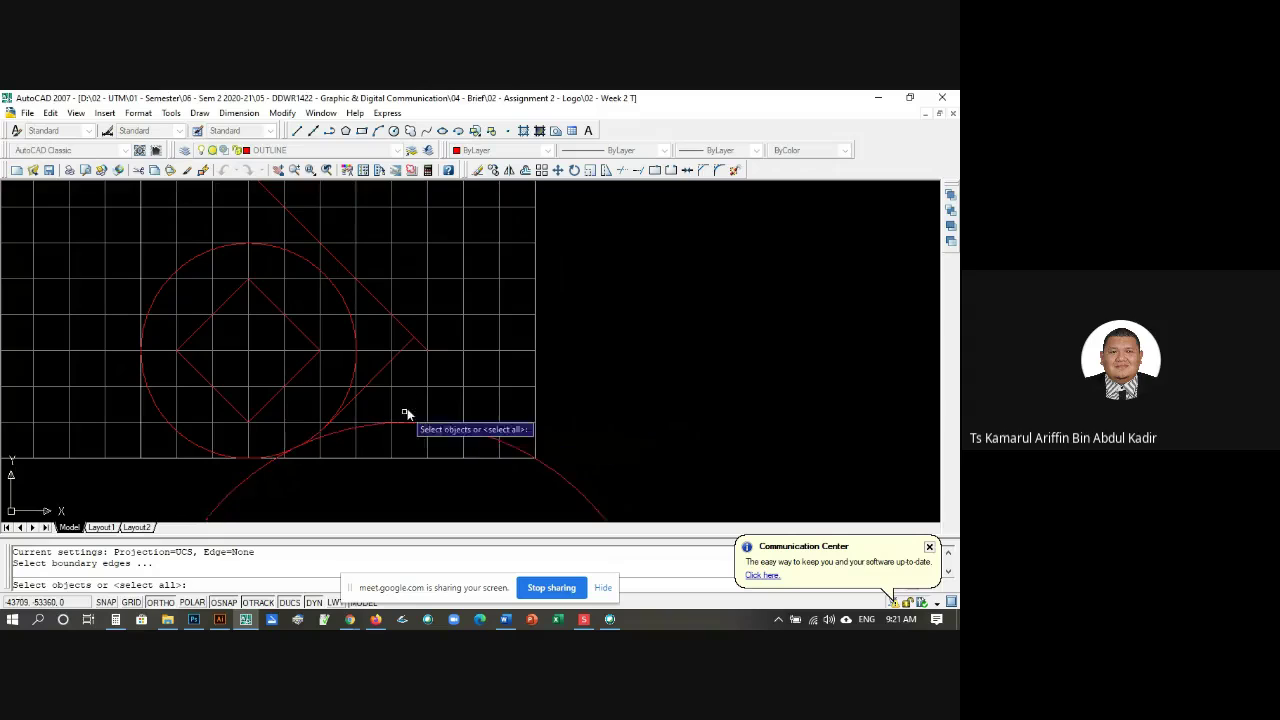
{"action": "left_click", "coordinate": [517, 448]}
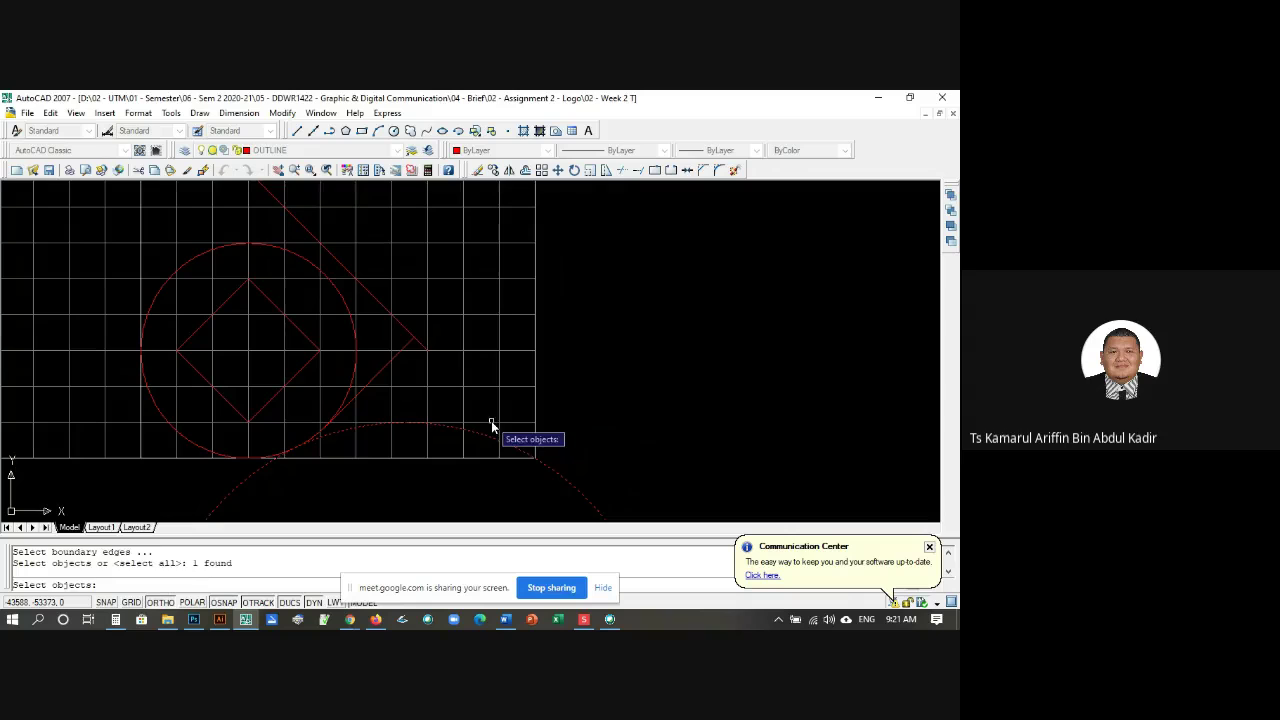
{"action": "key", "text": "Return"}
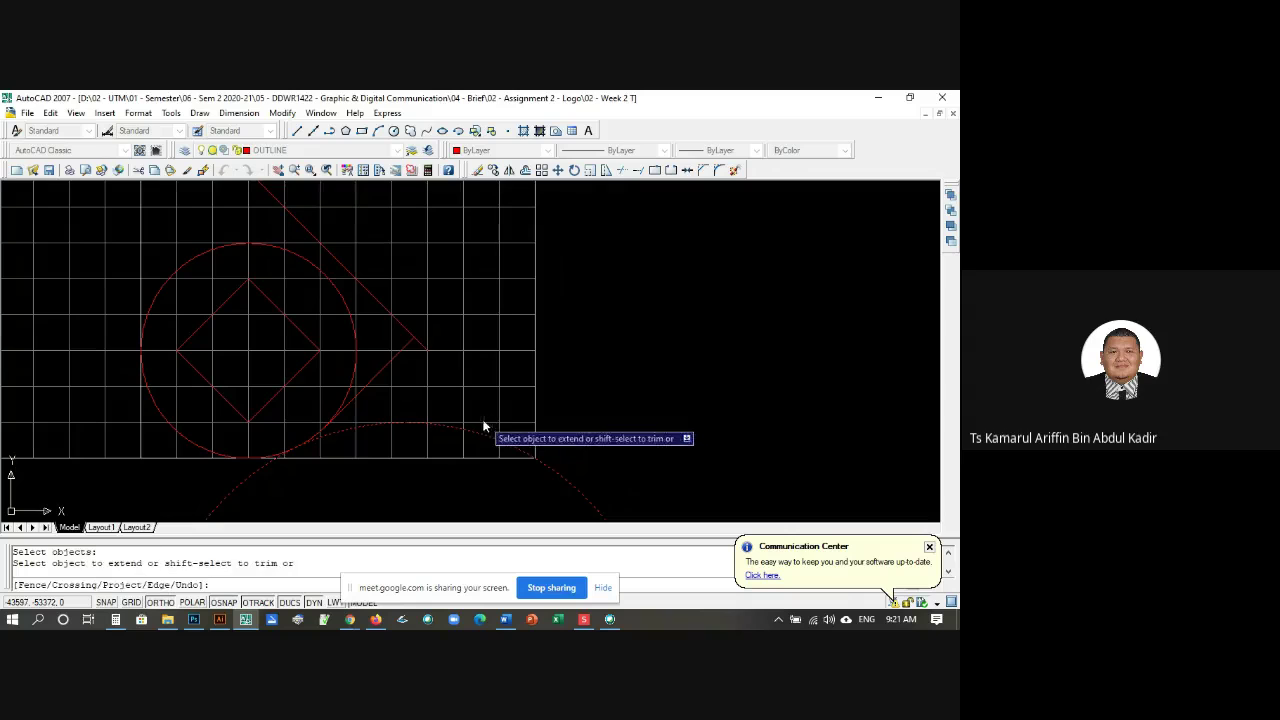
{"action": "left_click", "coordinate": [405, 328]}
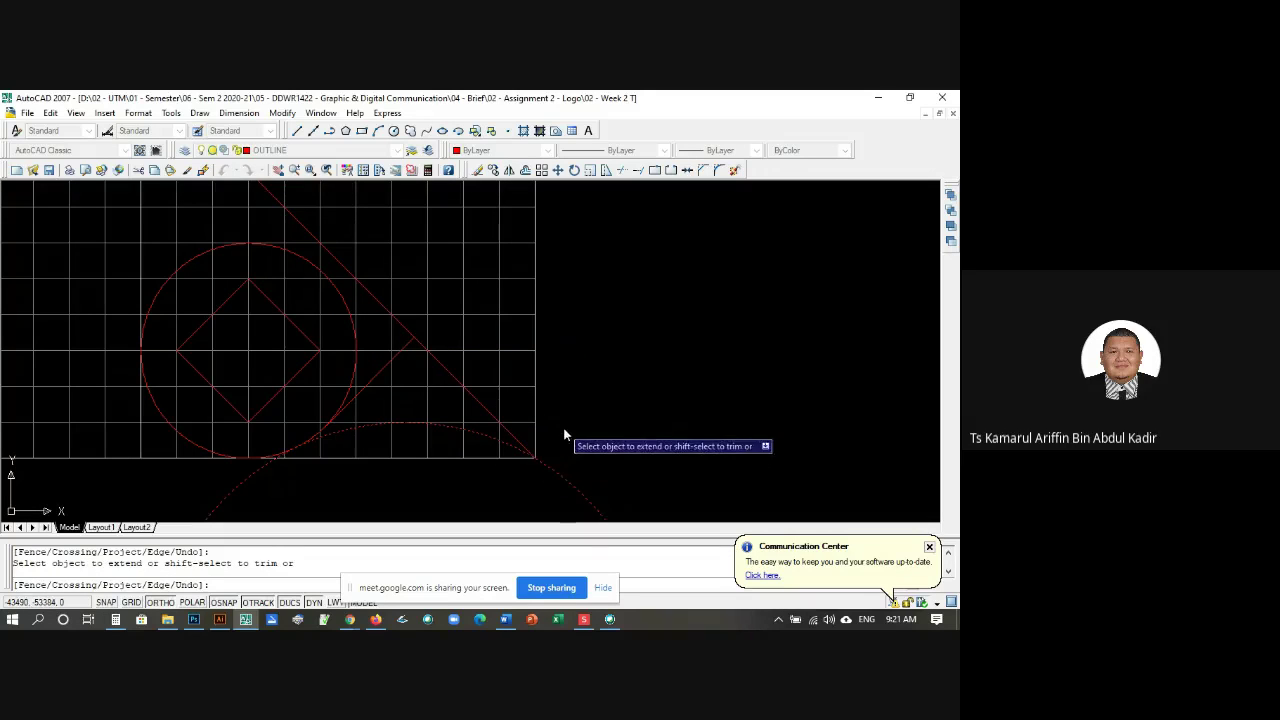
{"action": "key", "text": "Return"}
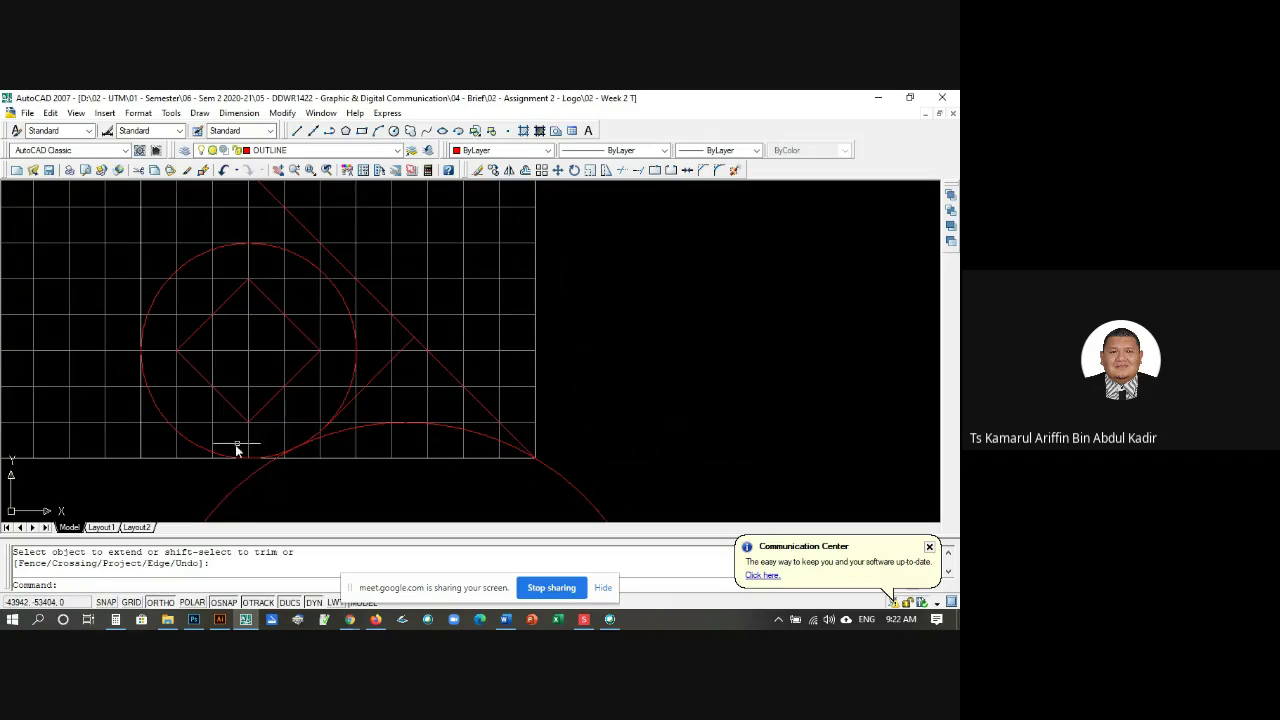
{"action": "scroll", "coordinate": [297, 400], "scroll_direction": "down", "scroll_amount": 1}
{"action": "scroll", "coordinate": [297, 410], "scroll_direction": "up", "scroll_amount": 2}
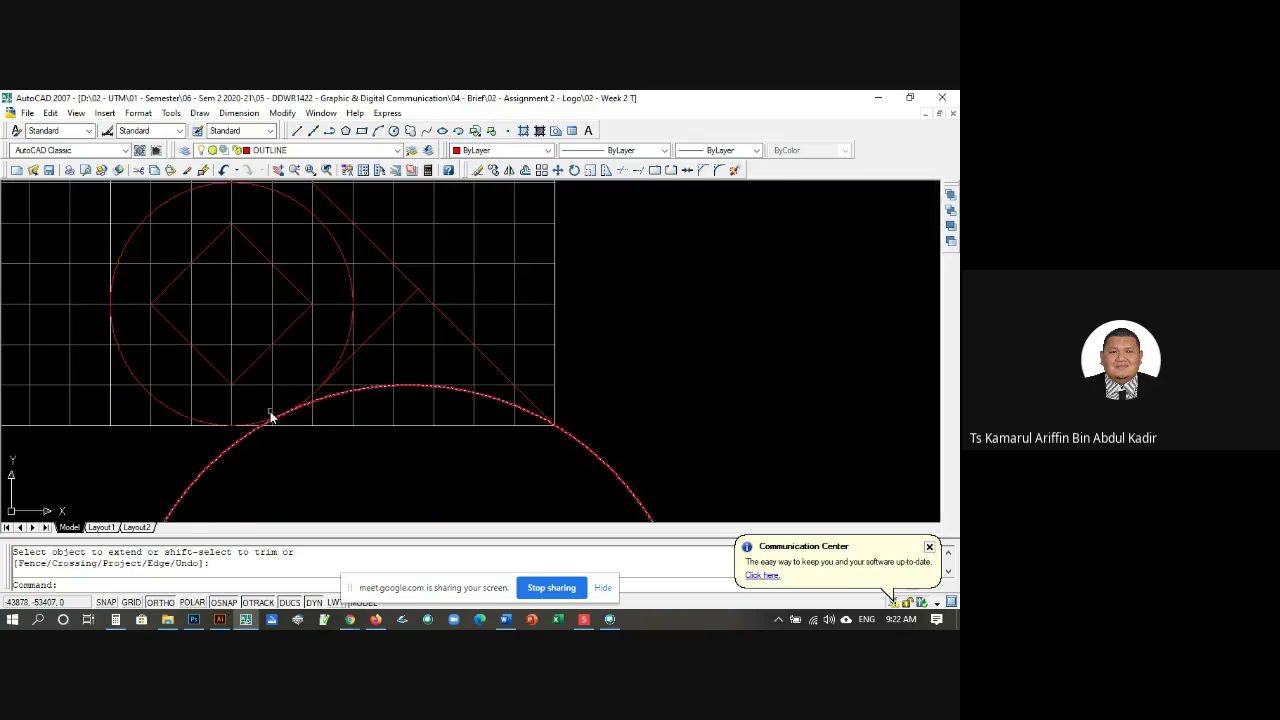
Step: Try trimming the large circle's portion below the grid, using the lower circle and long diagonal as cutting edges, and undo the trim
{"action": "scroll", "coordinate": [229, 443], "scroll_direction": "down", "scroll_amount": 5}
{"action": "scroll", "coordinate": [205, 400], "scroll_direction": "up", "scroll_amount": 3}
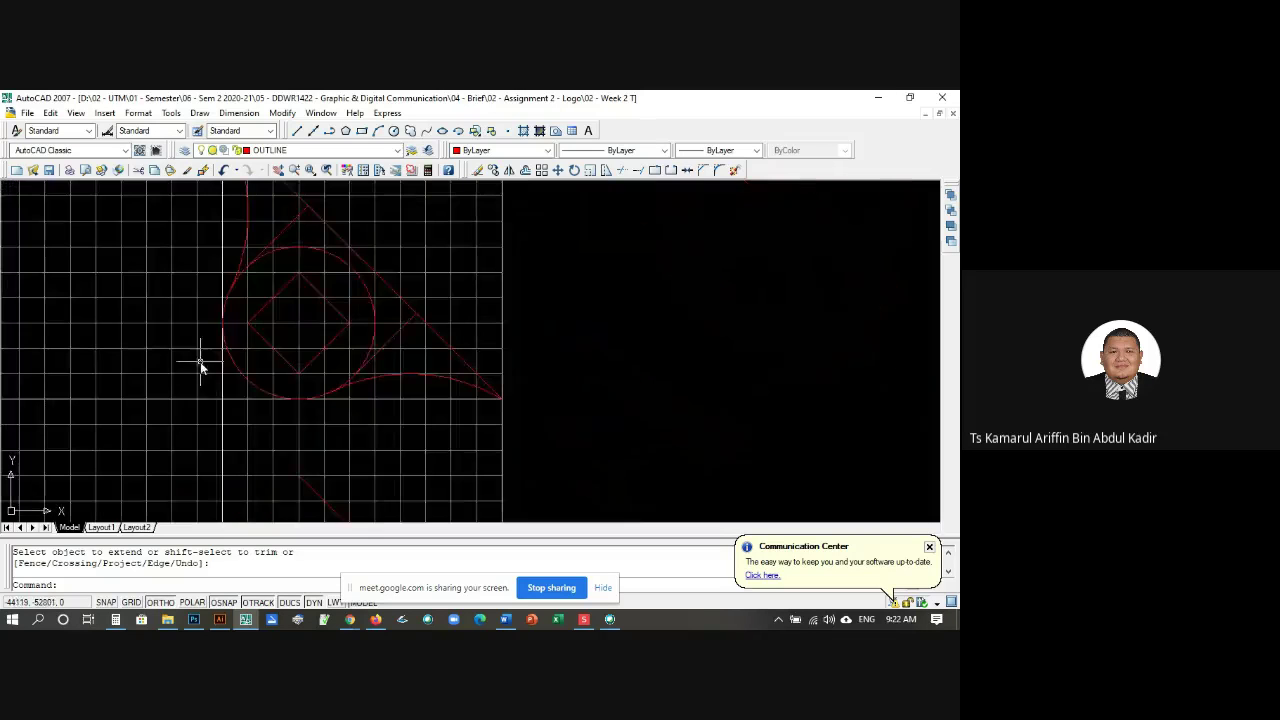
{"action": "scroll", "coordinate": [220, 375], "scroll_direction": "up", "scroll_amount": 2}
{"action": "scroll", "coordinate": [209, 386], "scroll_direction": "down", "scroll_amount": 3}
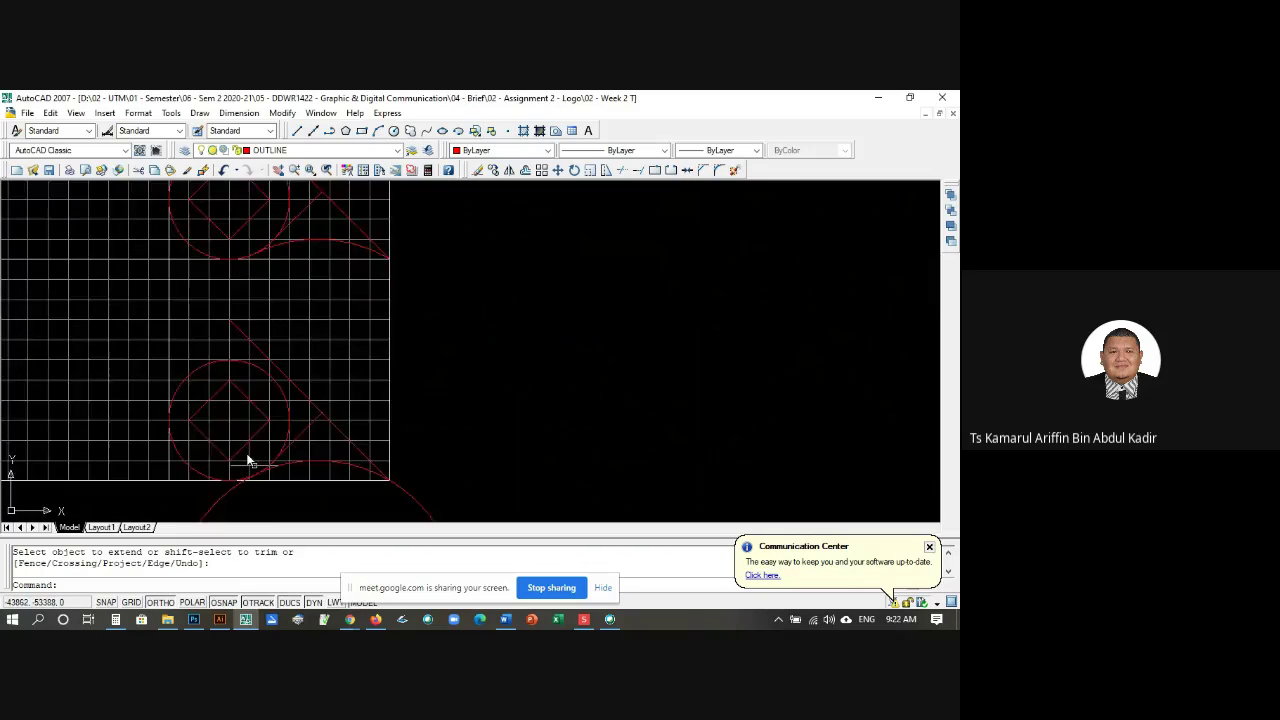
{"action": "scroll", "coordinate": [240, 455], "scroll_direction": "down", "scroll_amount": 1}
{"action": "scroll", "coordinate": [200, 360], "scroll_direction": "up", "scroll_amount": 4}
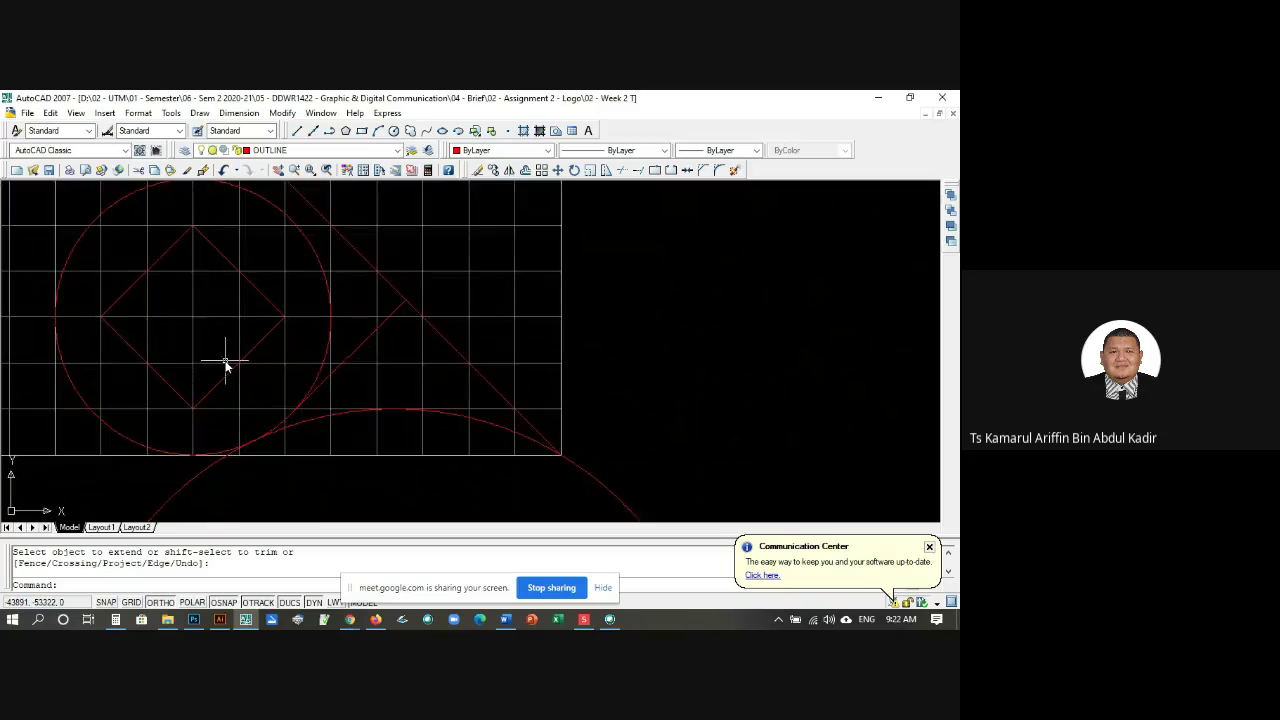
{"action": "key", "text": "Return"}
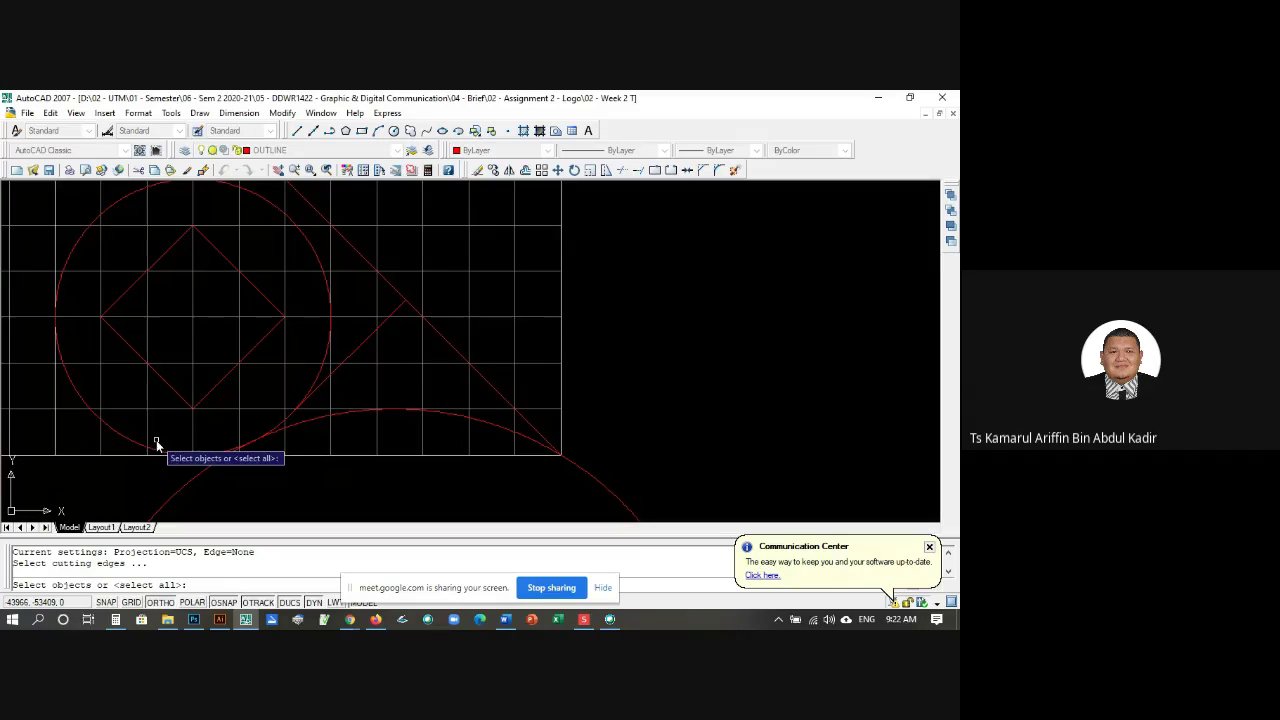
{"action": "left_click", "coordinate": [229, 449]}
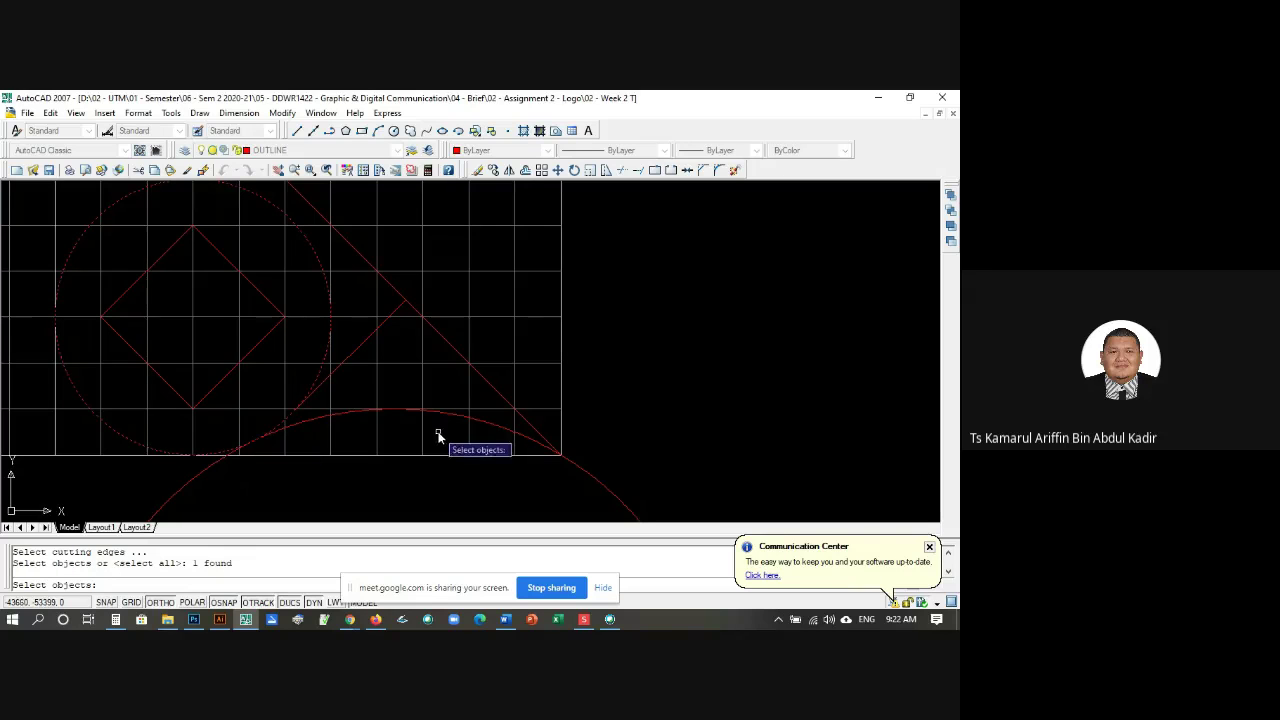
{"action": "left_click", "coordinate": [484, 381]}
{"action": "key", "text": "Return"}
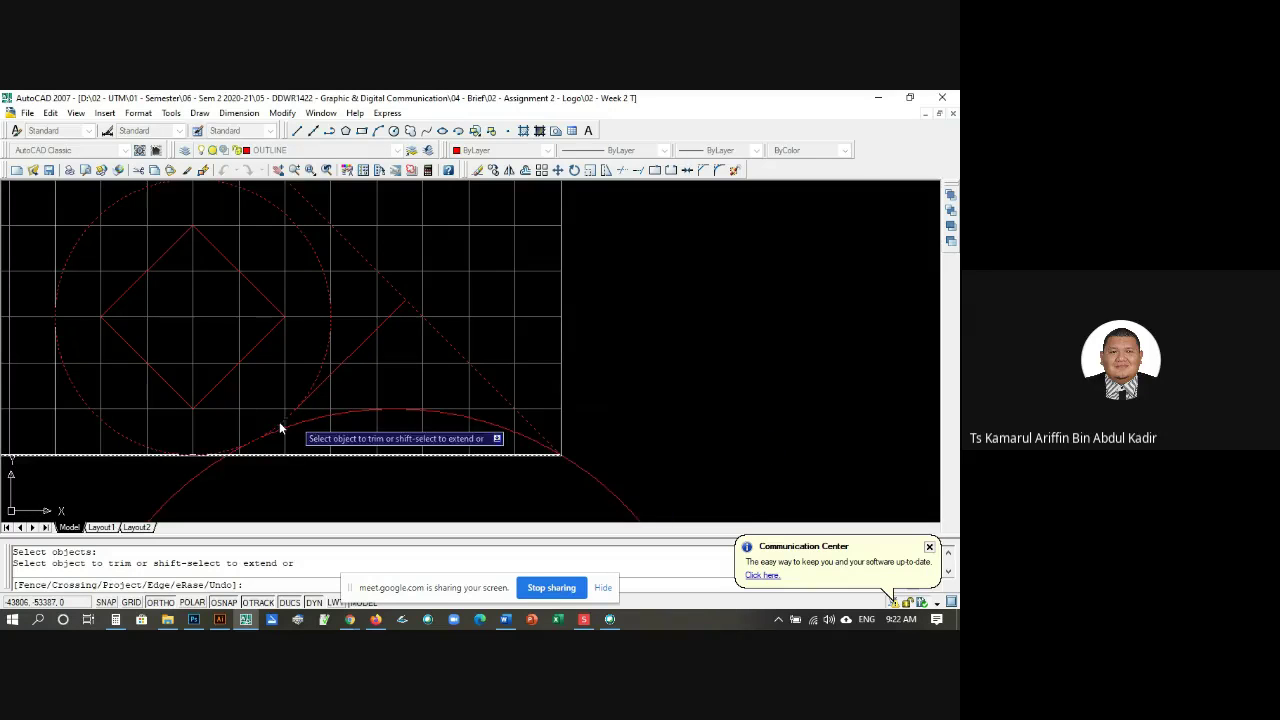
{"action": "left_click", "coordinate": [580, 470]}
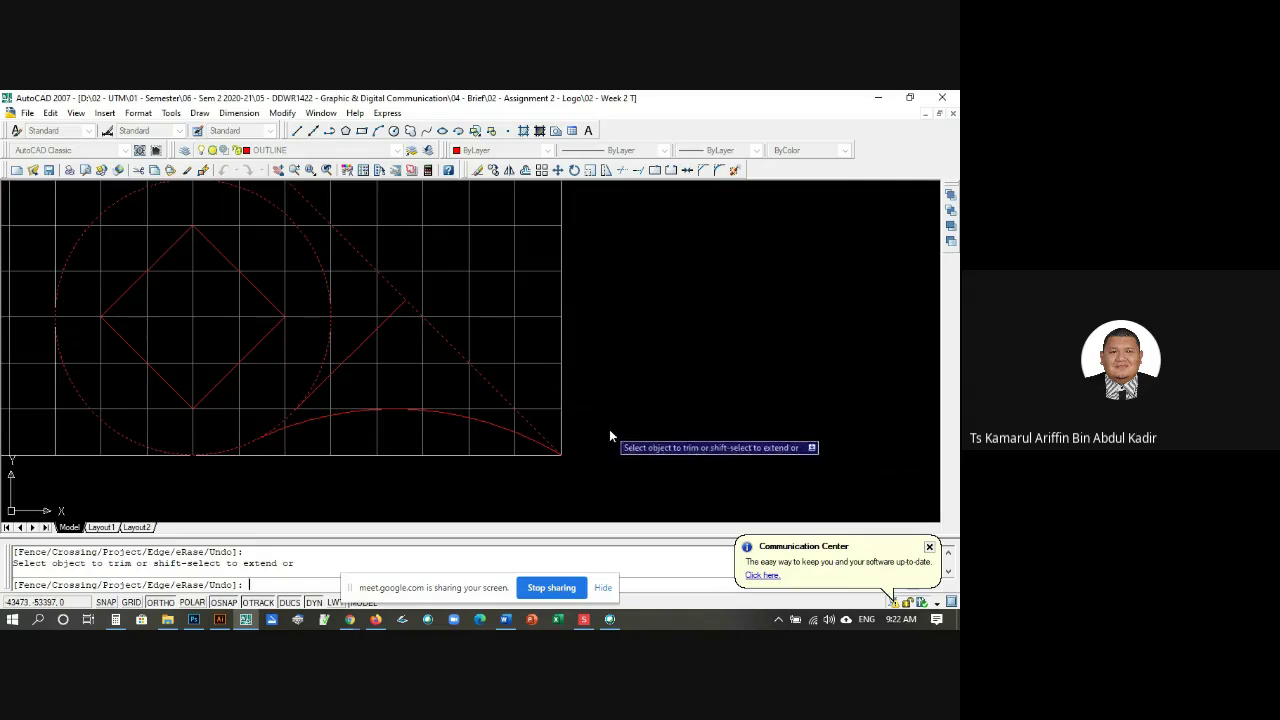
{"action": "key", "text": "Escape"}
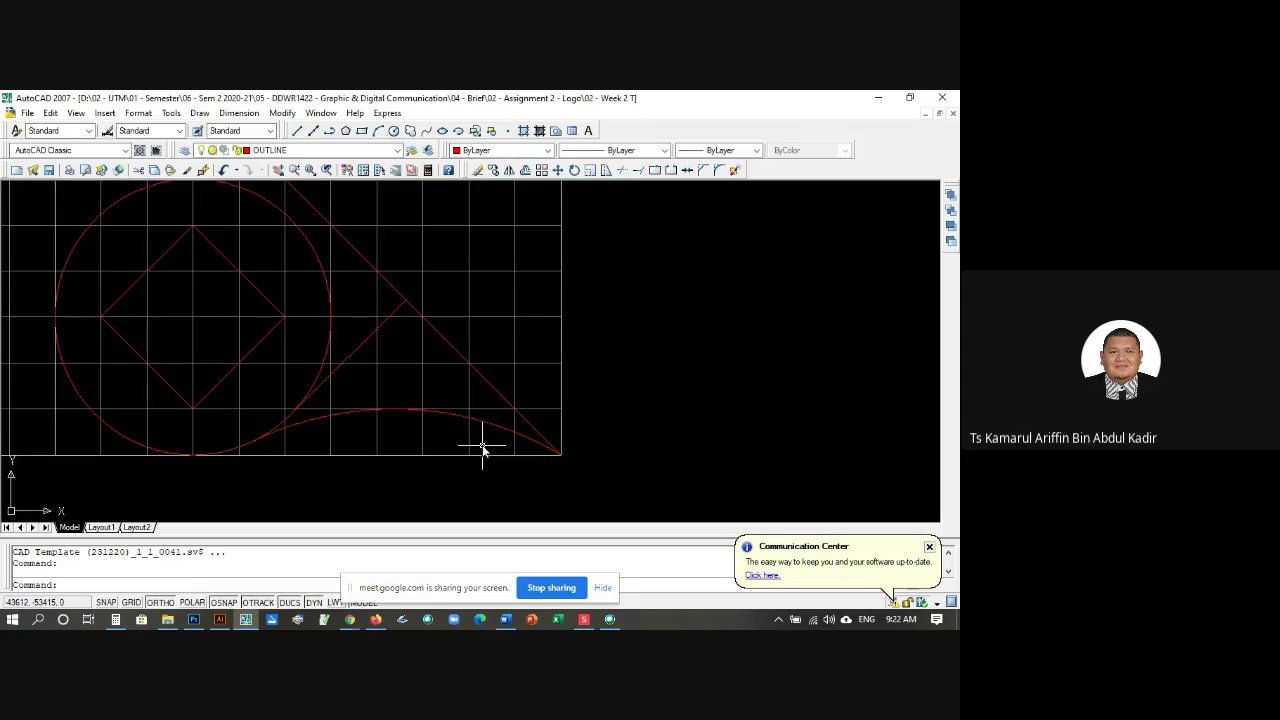
{"action": "type", "text": "u"}
{"action": "key", "text": "Return"}
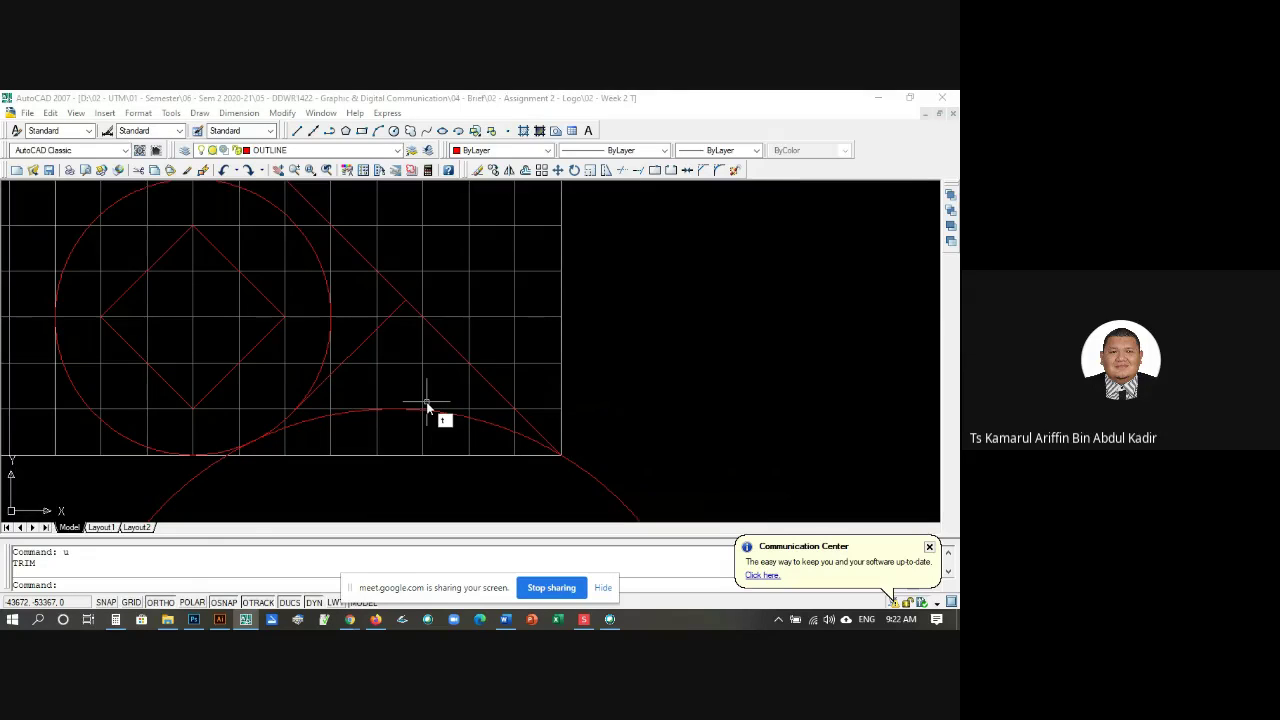
Step: Try trimming the large circle's arc inside the grid between the lower circle and the long diagonal, and undo the trim
{"action": "key", "text": "Return"}
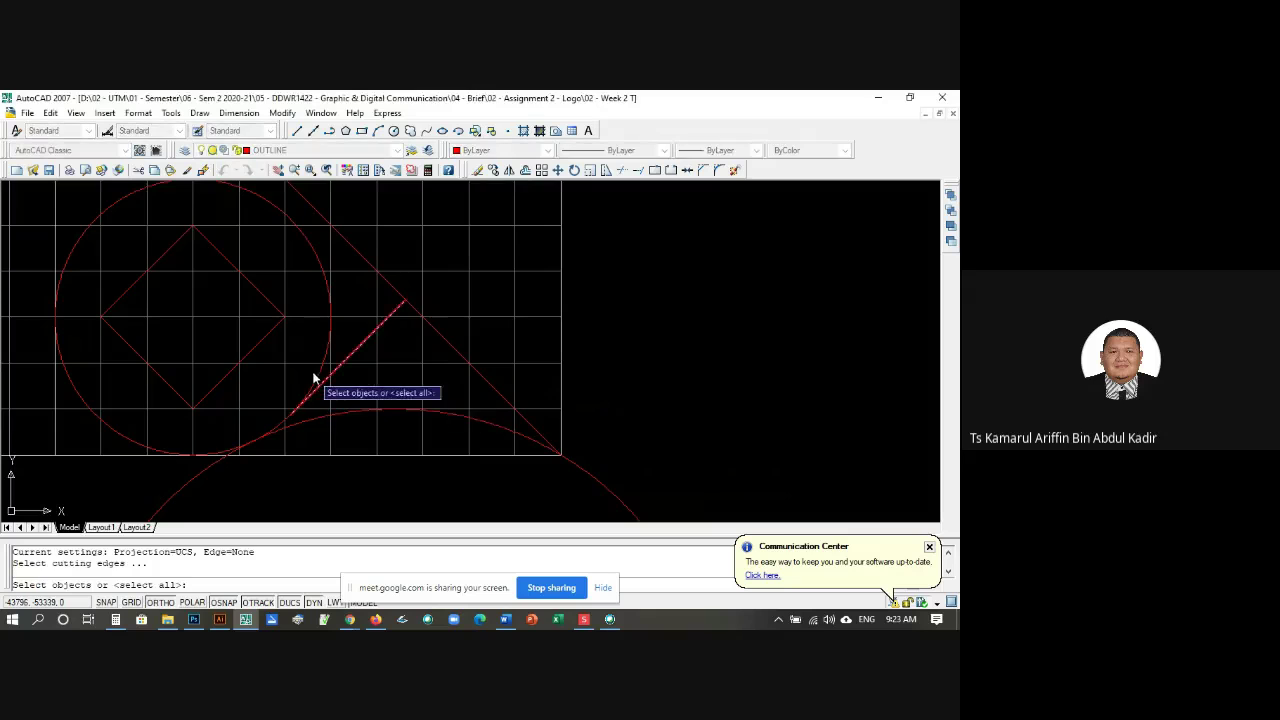
{"action": "left_click", "coordinate": [326, 346]}
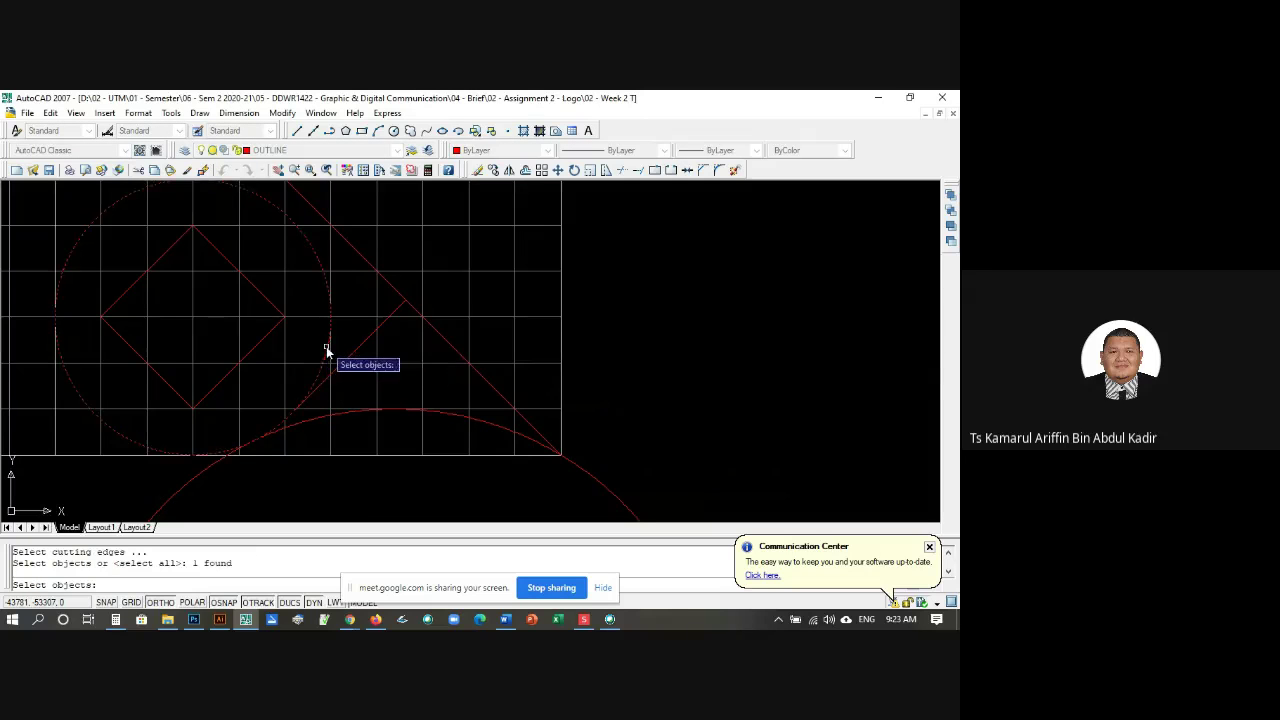
{"action": "left_click", "coordinate": [440, 341]}
{"action": "key", "text": "Return"}
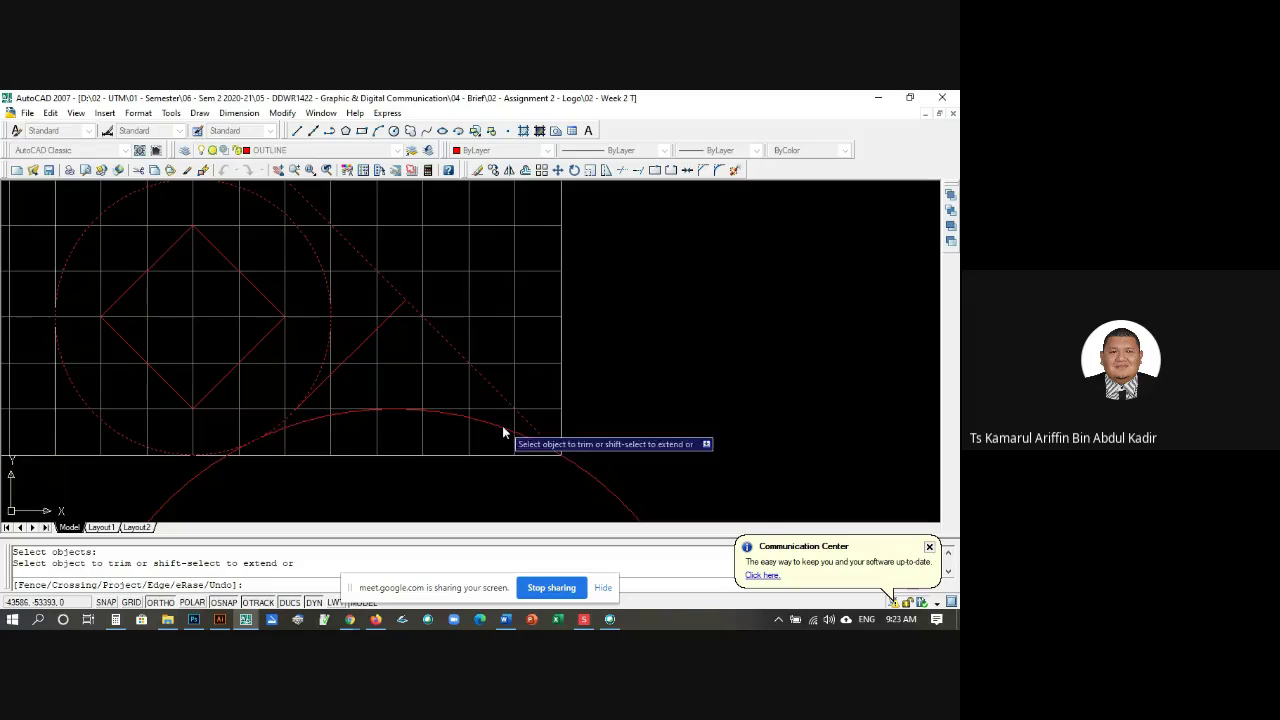
{"action": "left_click", "coordinate": [458, 415]}
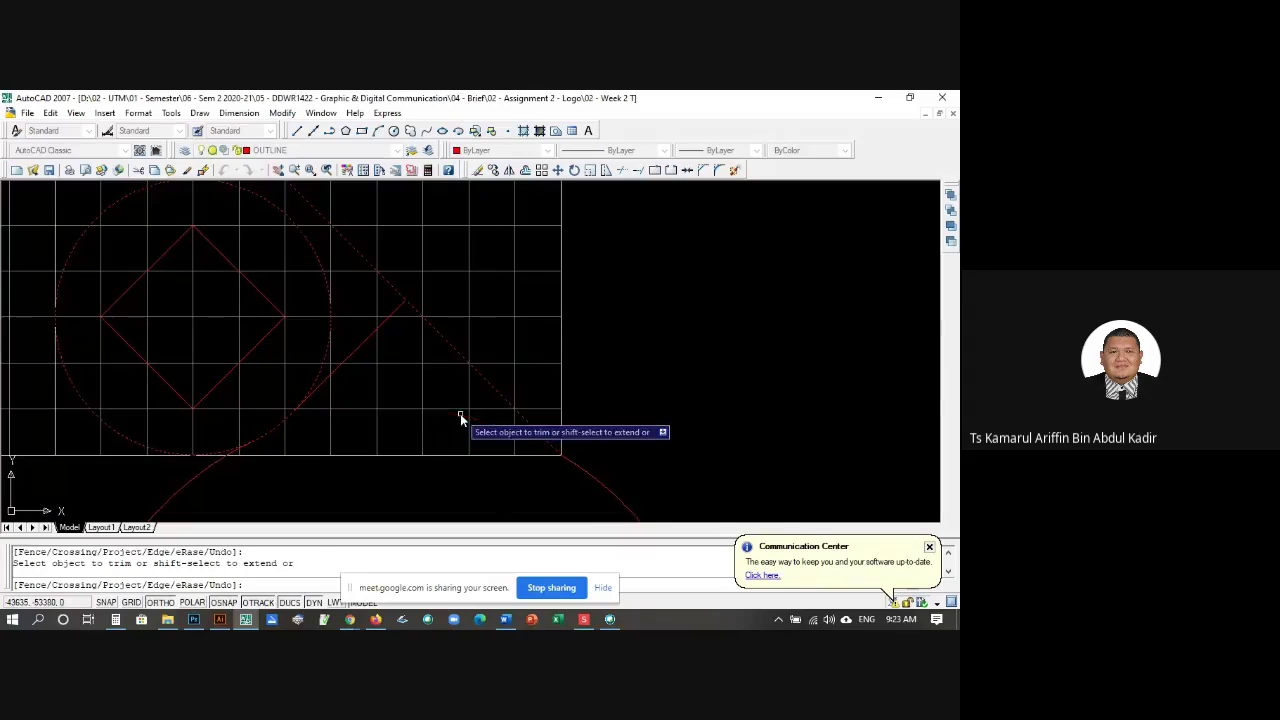
{"action": "key", "text": "Return"}
{"action": "scroll", "coordinate": [351, 362], "scroll_direction": "down", "scroll_amount": 5}
{"action": "scroll", "coordinate": [349, 433], "scroll_direction": "up", "scroll_amount": 2}
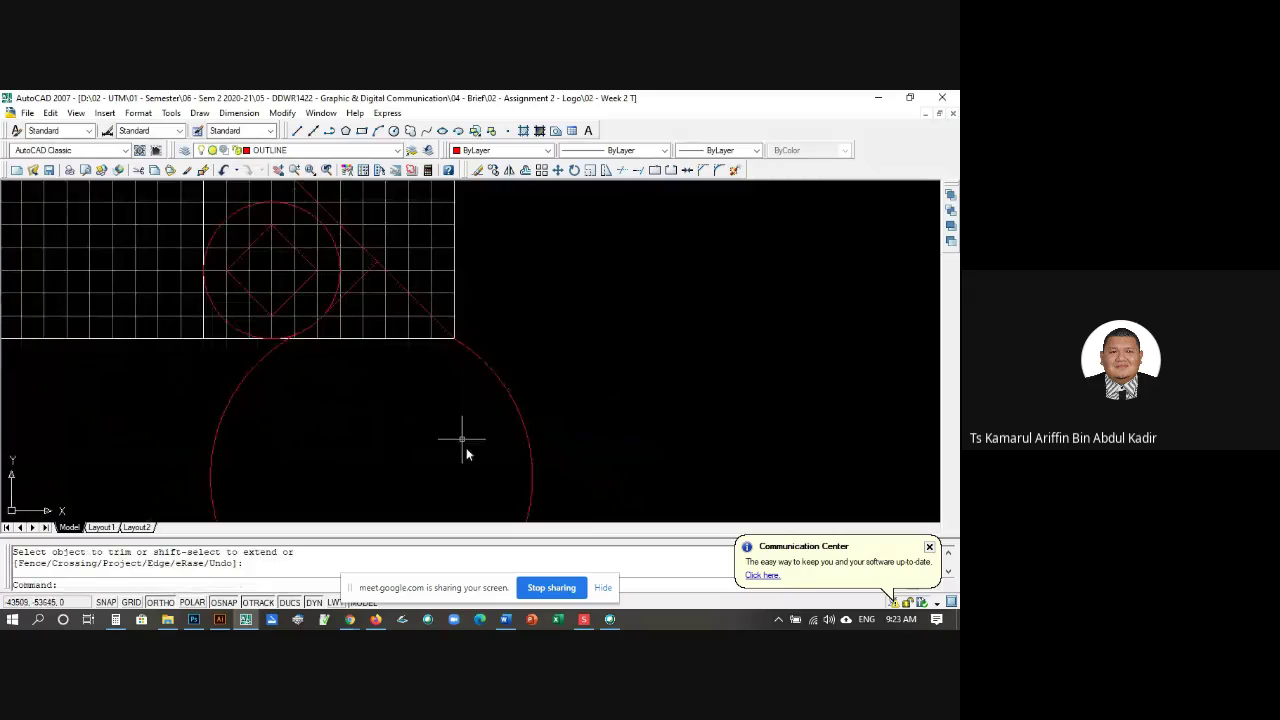
{"action": "scroll", "coordinate": [306, 306], "scroll_direction": "up", "scroll_amount": 3}
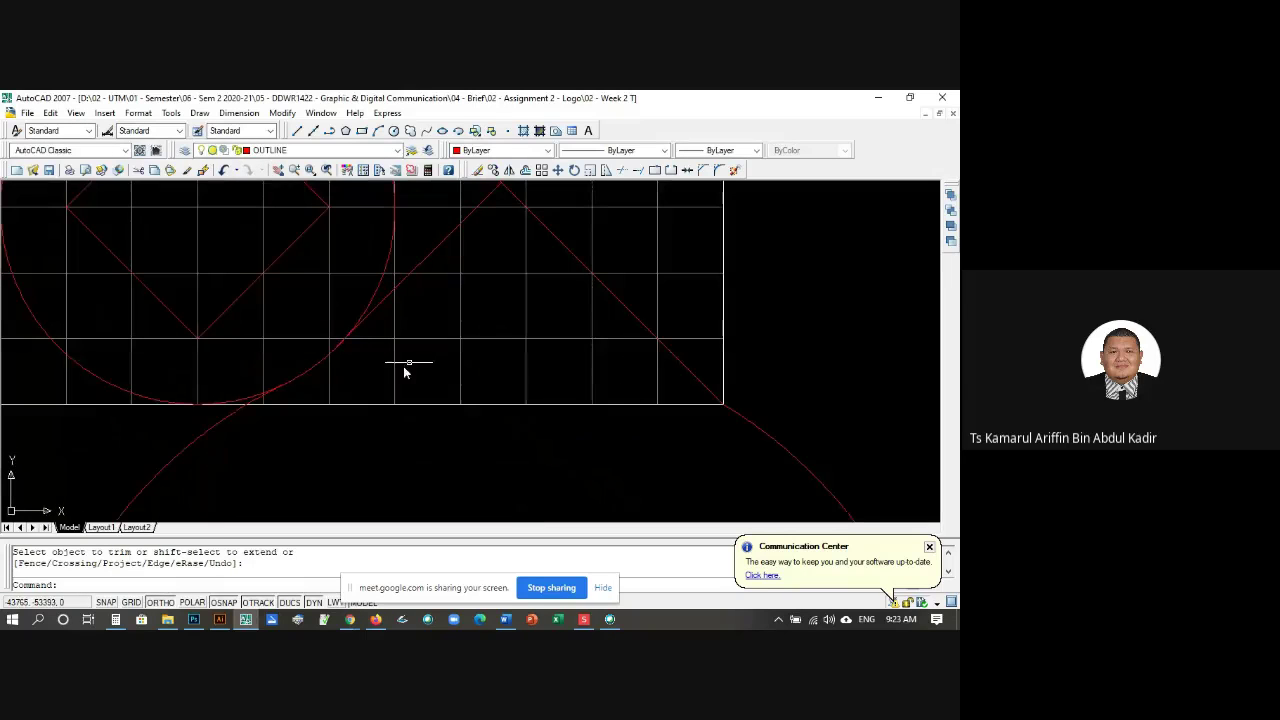
{"action": "scroll", "coordinate": [365, 399], "scroll_direction": "down", "scroll_amount": 1}
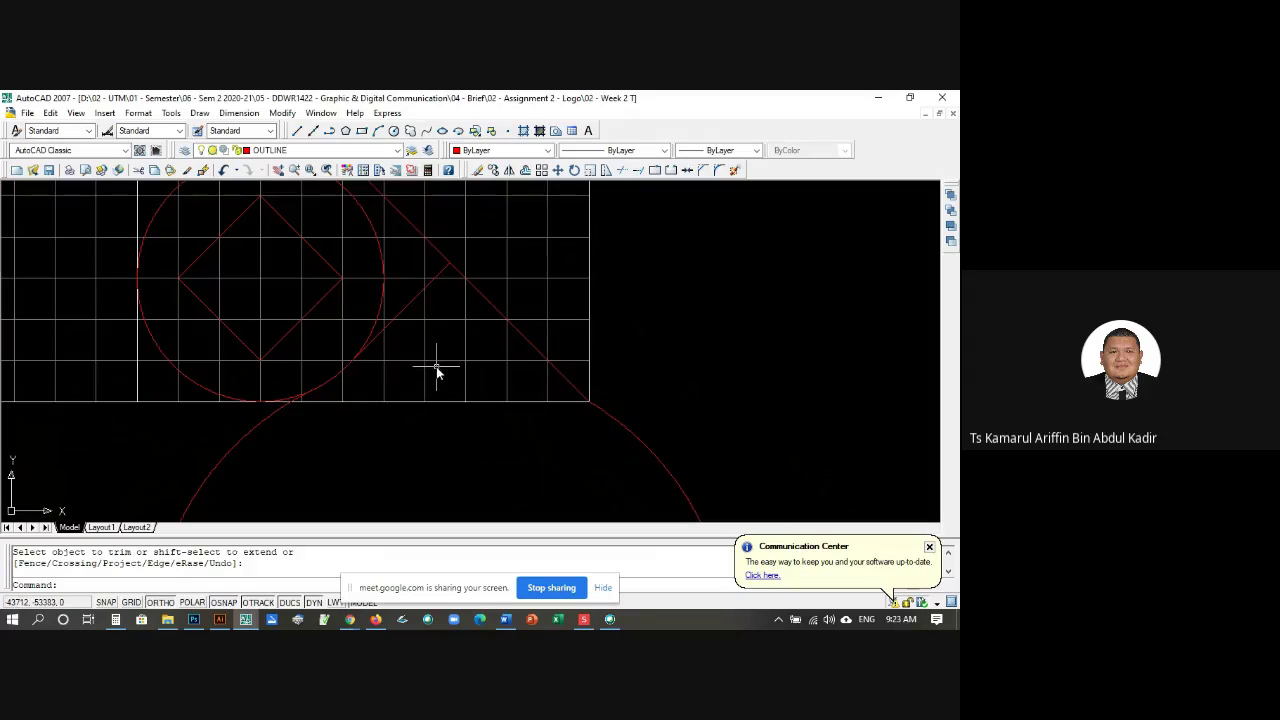
{"action": "type", "text": "u"}
{"action": "key", "text": "Return"}
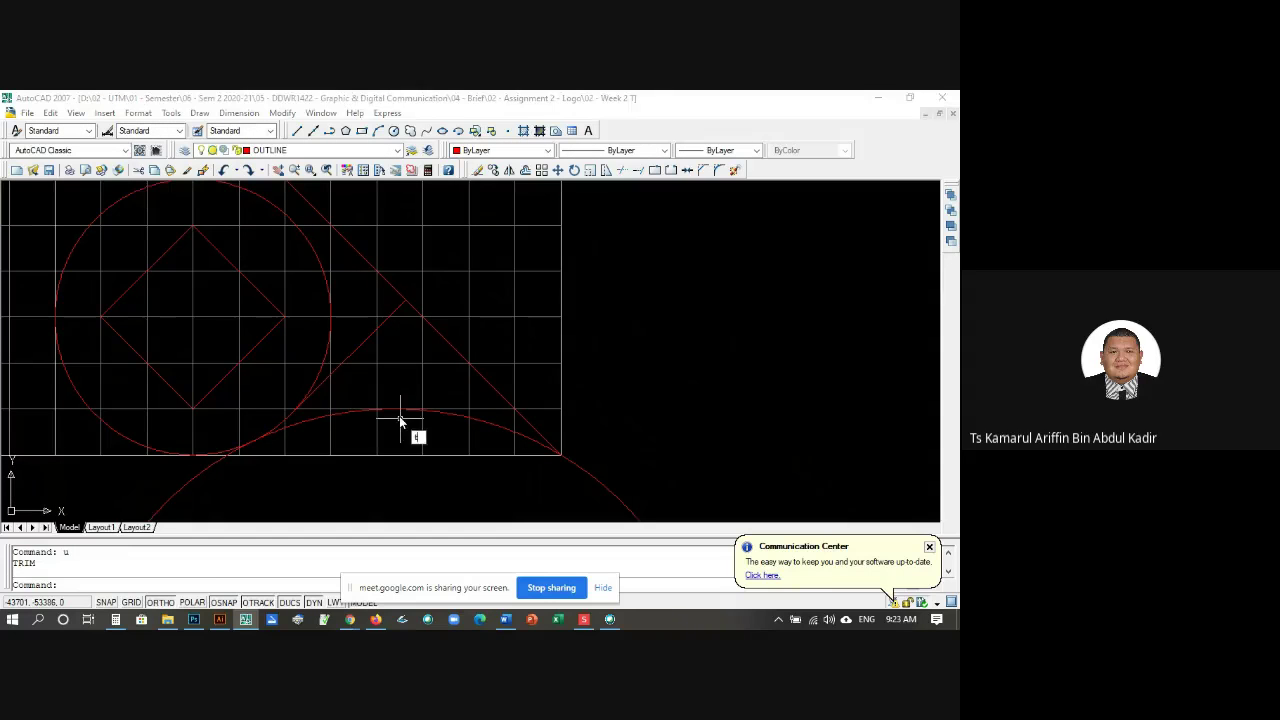
Step: Trim away the large circle below the grid against the lower circle and long diagonal, keeping the arc to the grid's lower-right corner
{"action": "type", "text": "tr"}
{"action": "key", "text": "Return"}
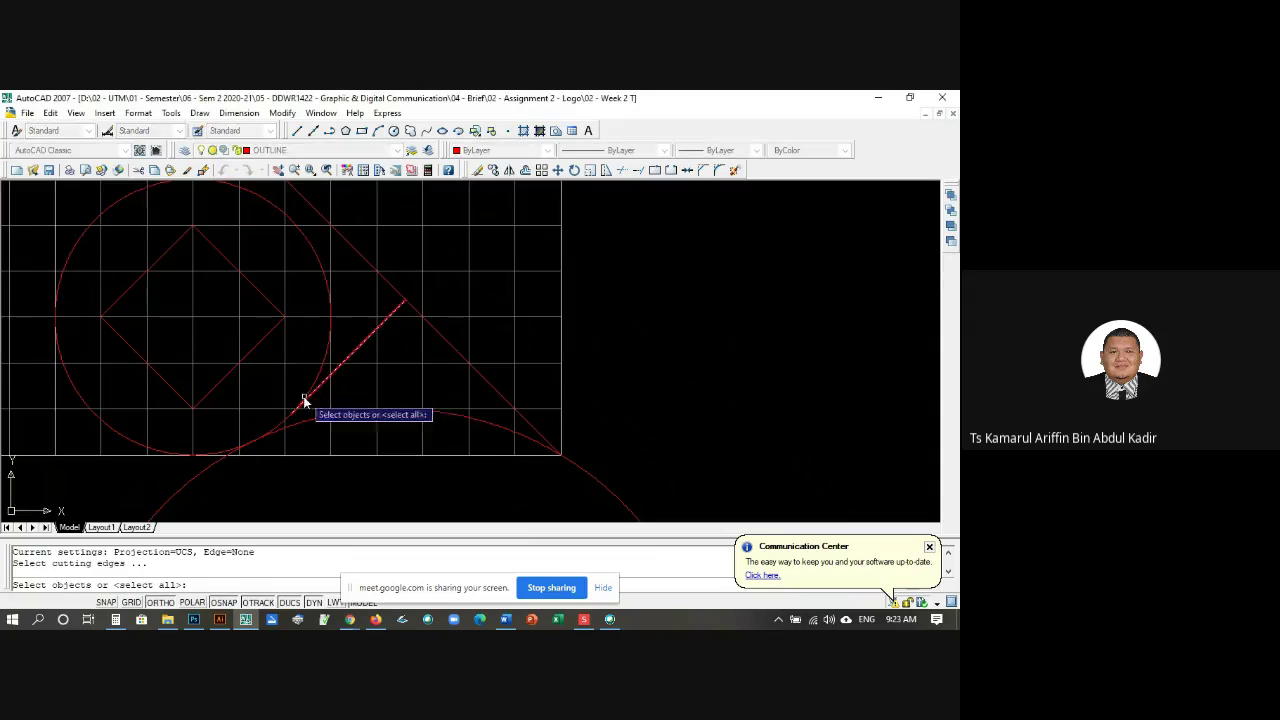
{"action": "left_click", "coordinate": [229, 455]}
{"action": "left_click", "coordinate": [543, 443]}
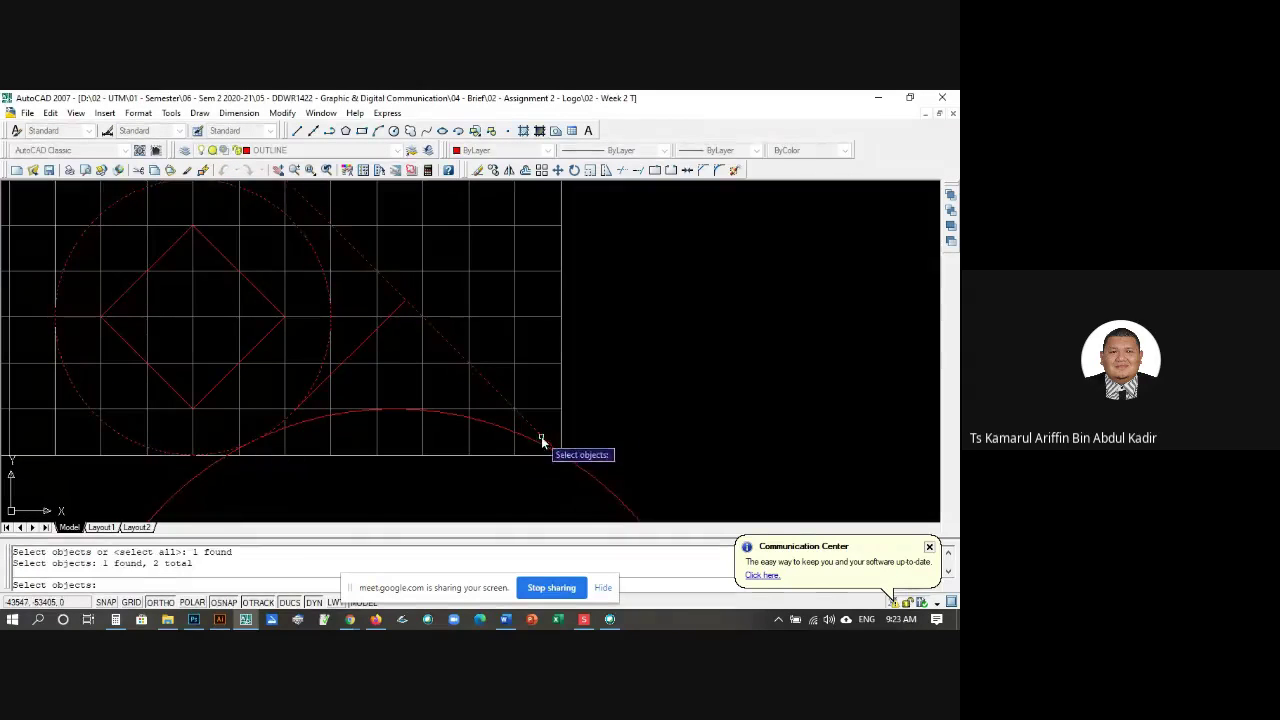
{"action": "key", "text": "Return"}
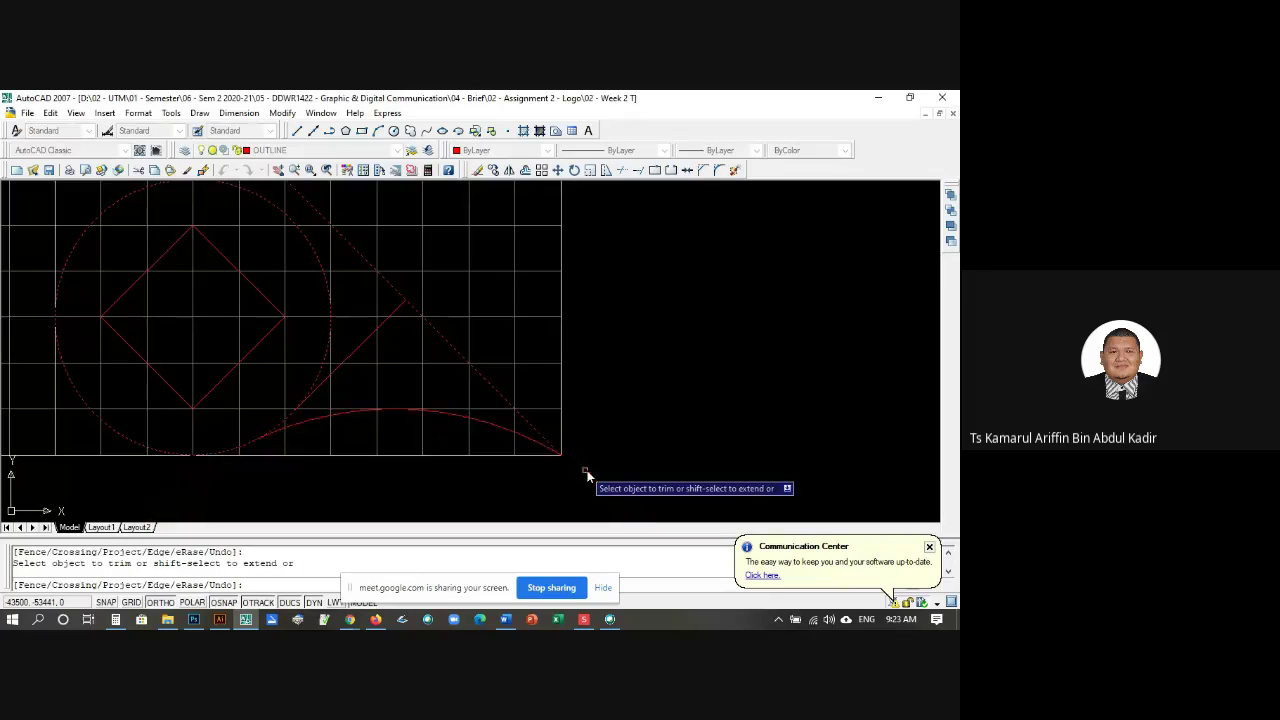
{"action": "scroll", "coordinate": [598, 464], "scroll_direction": "down", "scroll_amount": 1}
{"action": "scroll", "coordinate": [590, 455], "scroll_direction": "up", "scroll_amount": 2}
{"action": "key", "text": "Escape"}
{"action": "key", "text": "Escape"}
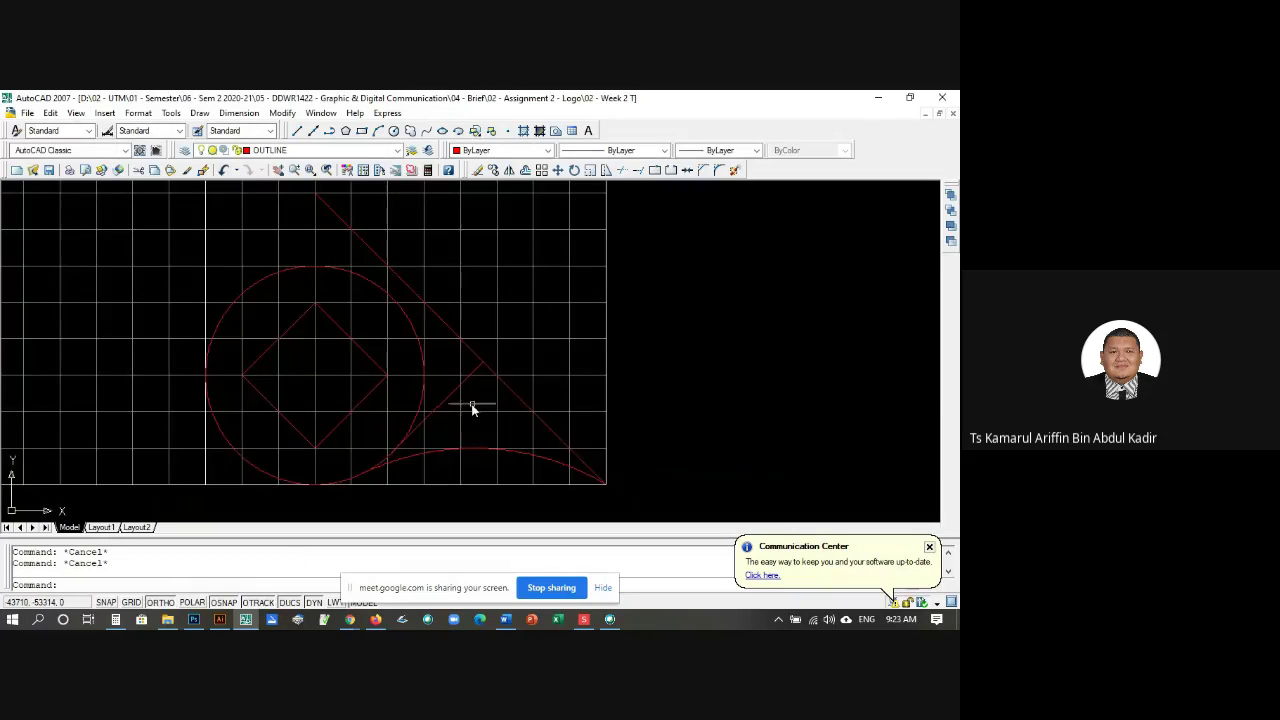
Step: Compare the lower motif with the upper motif, examining the curve and connecting line above and to the left of each circle
{"action": "scroll", "coordinate": [468, 440], "scroll_direction": "down", "scroll_amount": 2}
{"action": "scroll", "coordinate": [468, 440], "scroll_direction": "up", "scroll_amount": 2}
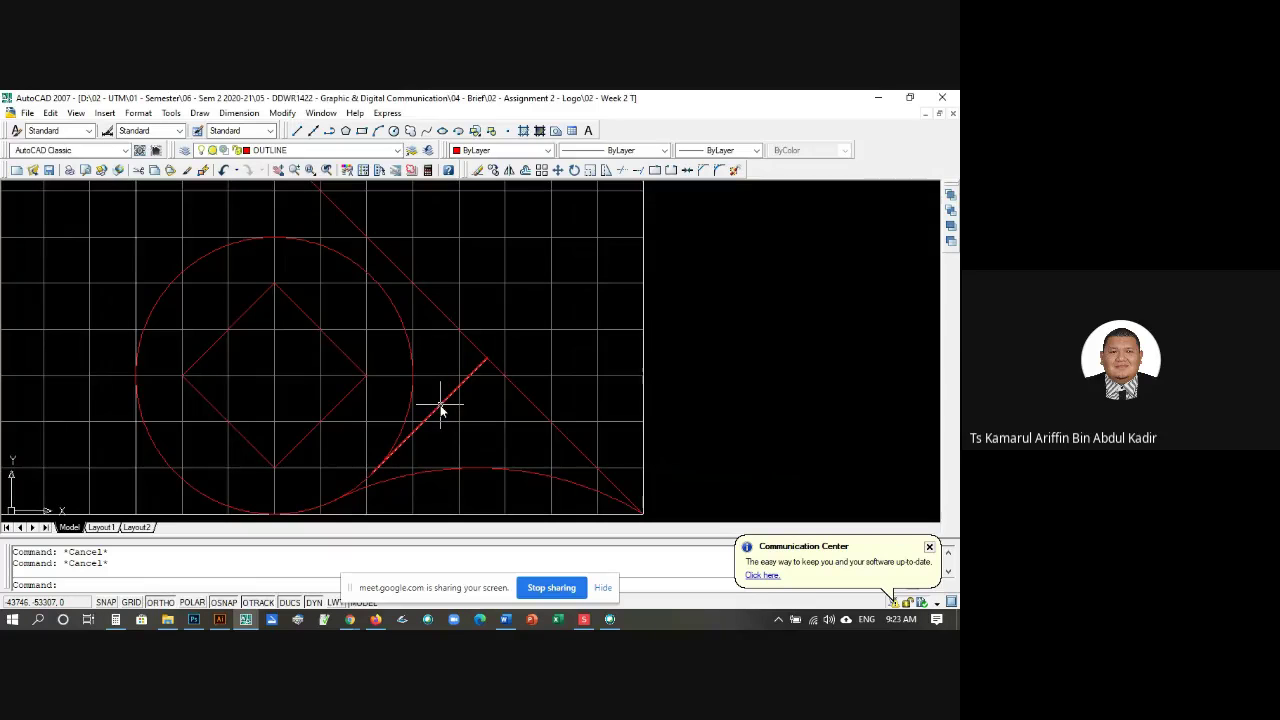
{"action": "scroll", "coordinate": [471, 468], "scroll_direction": "down", "scroll_amount": 1}
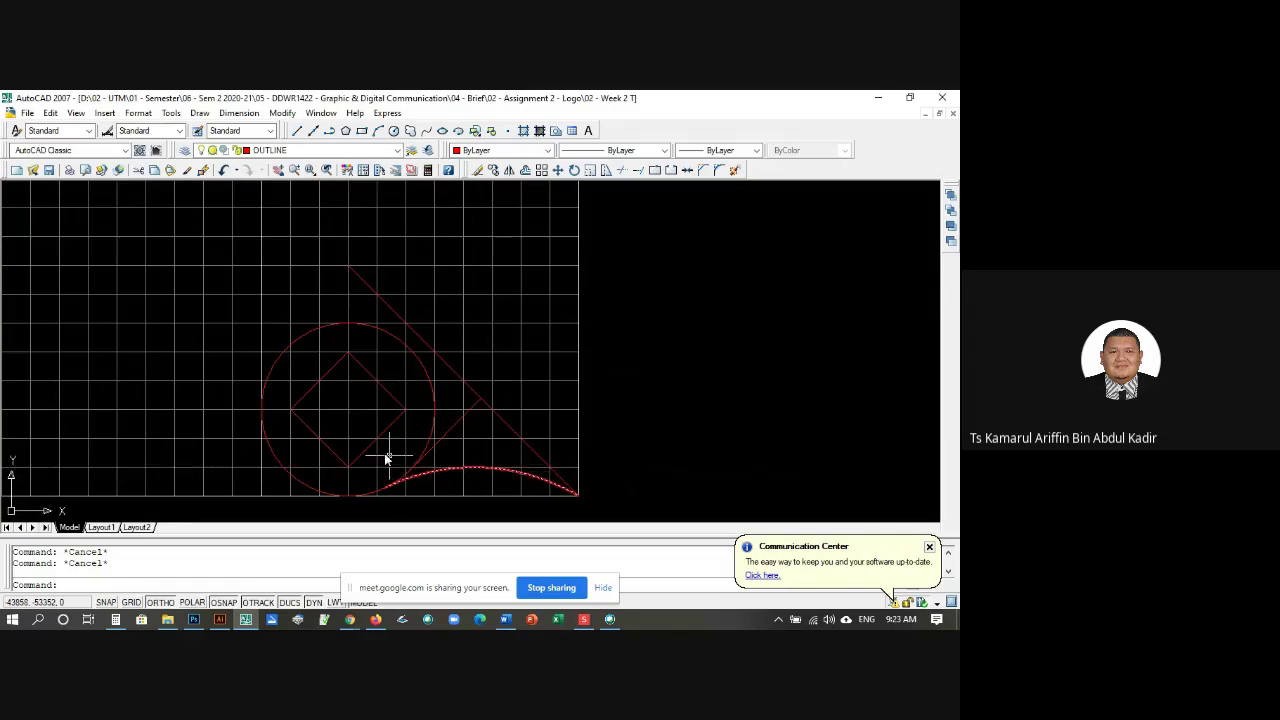
{"action": "scroll", "coordinate": [388, 458], "scroll_direction": "down", "scroll_amount": 2}
{"action": "scroll", "coordinate": [371, 443], "scroll_direction": "up", "scroll_amount": 1}
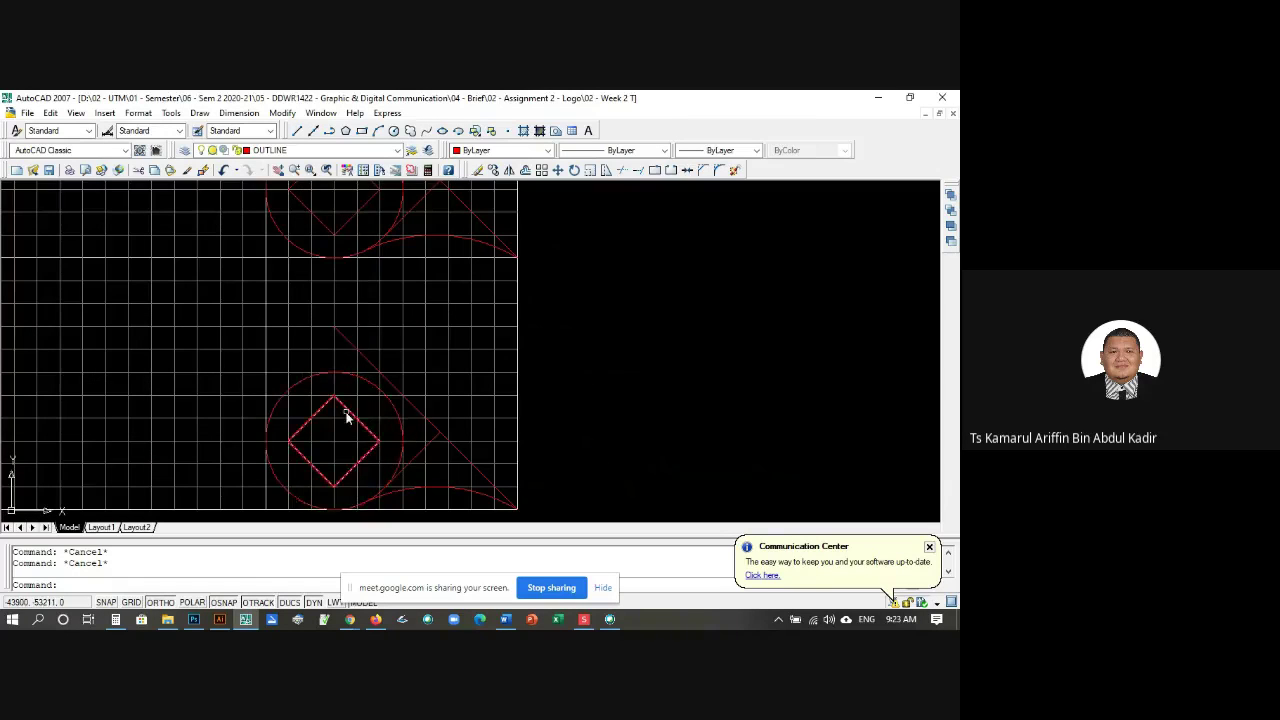
{"action": "scroll", "coordinate": [350, 416], "scroll_direction": "down", "scroll_amount": 2}
{"action": "scroll", "coordinate": [329, 343], "scroll_direction": "up", "scroll_amount": 3}
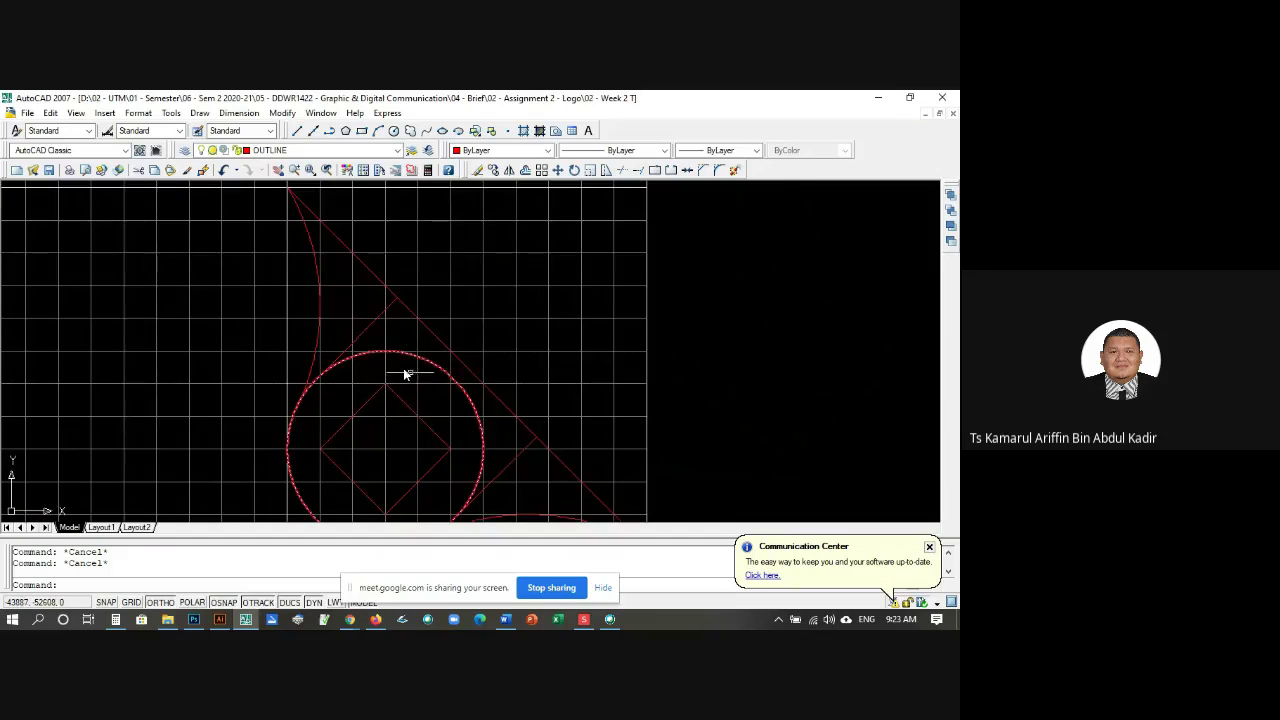
{"action": "scroll", "coordinate": [332, 308], "scroll_direction": "up", "scroll_amount": 1}
{"action": "scroll", "coordinate": [320, 400], "scroll_direction": "down", "scroll_amount": 2}
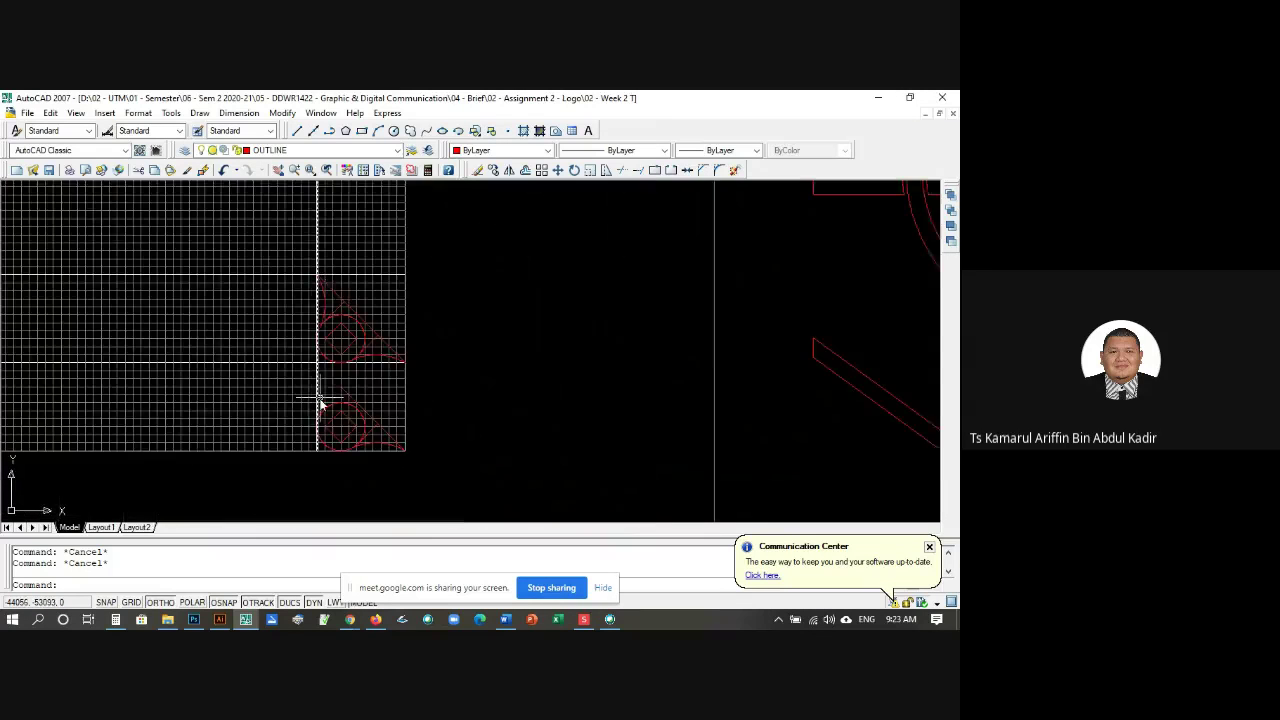
{"action": "scroll", "coordinate": [320, 401], "scroll_direction": "up", "scroll_amount": 3}
{"action": "scroll", "coordinate": [316, 430], "scroll_direction": "down", "scroll_amount": 1}
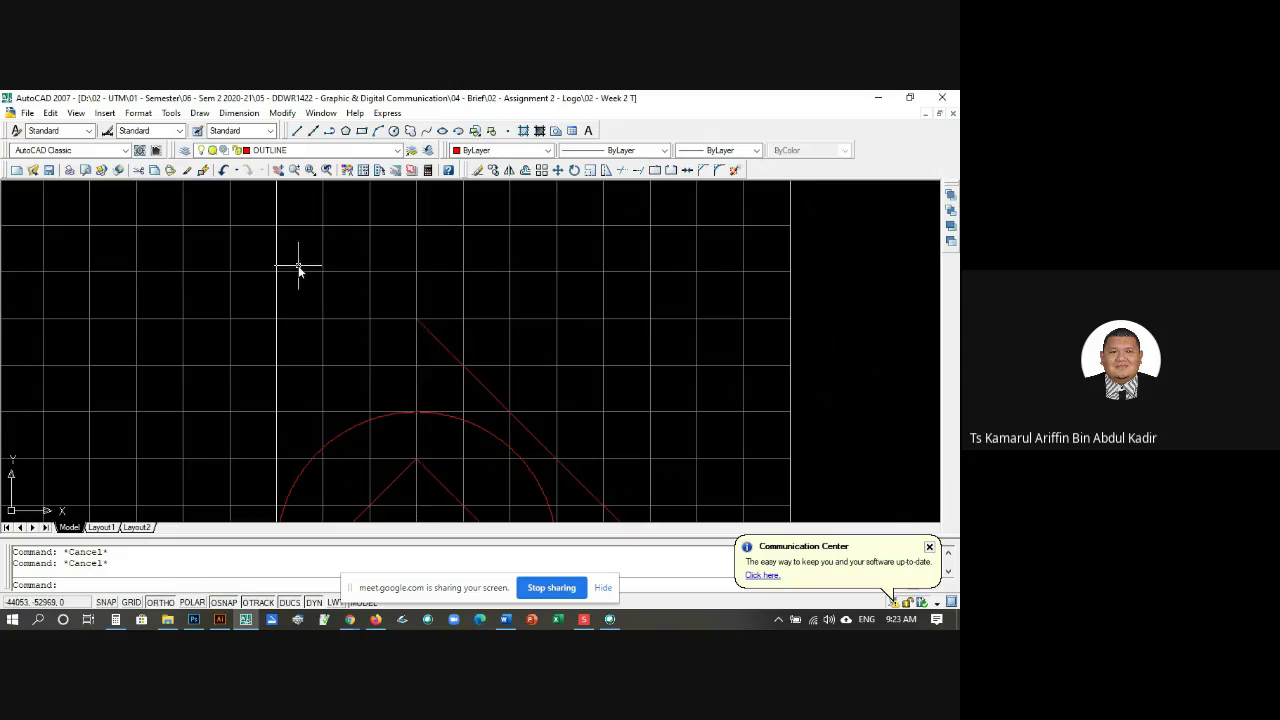
{"action": "scroll", "coordinate": [265, 305], "scroll_direction": "down", "scroll_amount": 4}
{"action": "scroll", "coordinate": [320, 385], "scroll_direction": "up", "scroll_amount": 3}
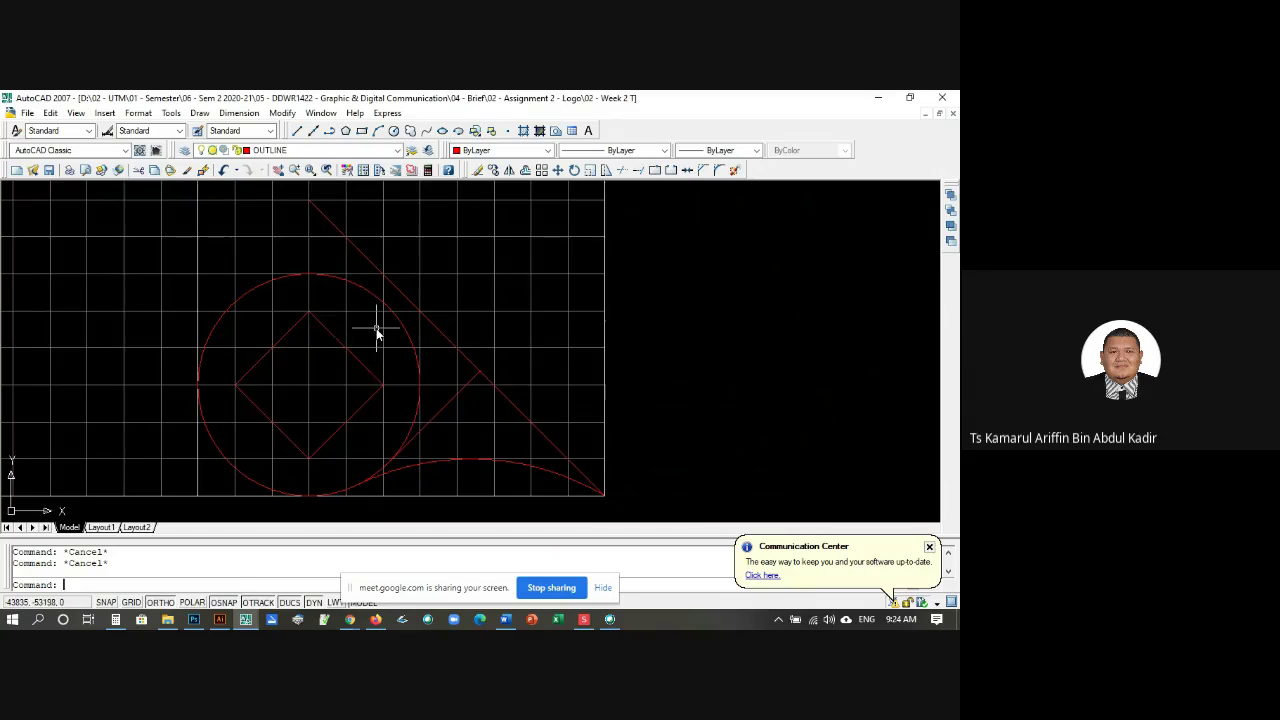
{"action": "type", "text": "mi"}
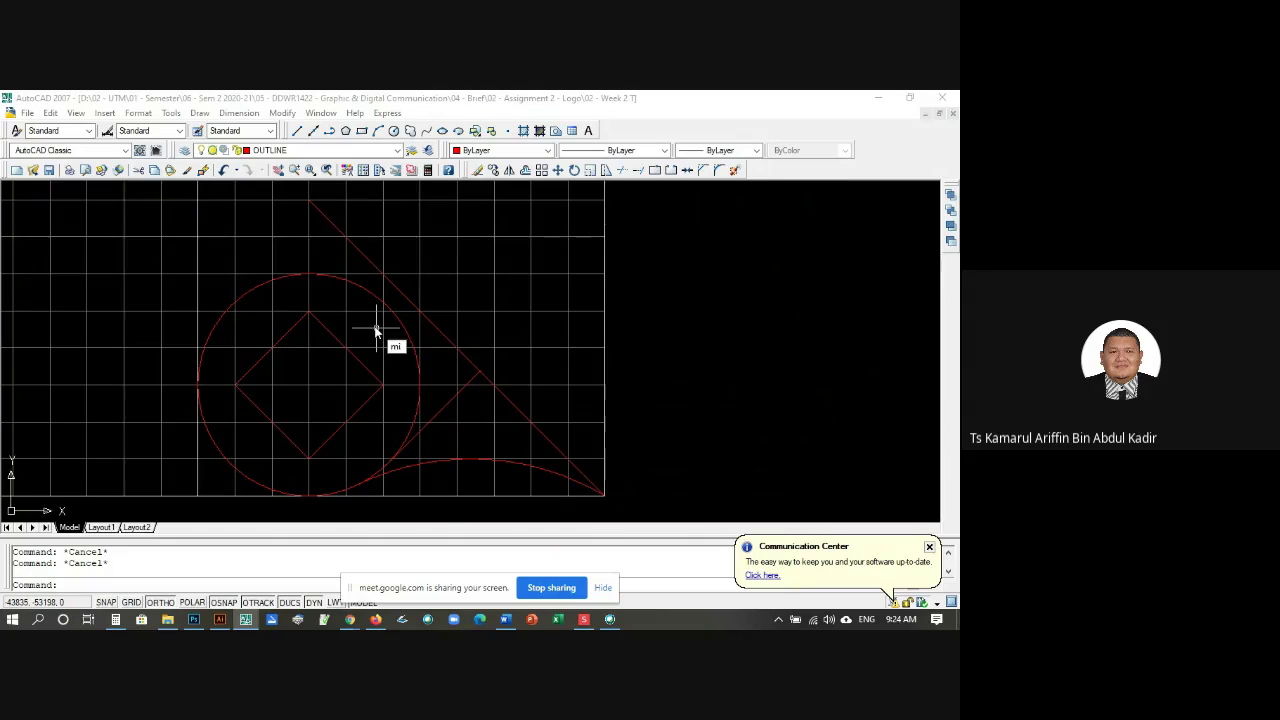
{"action": "key", "text": "Return"}
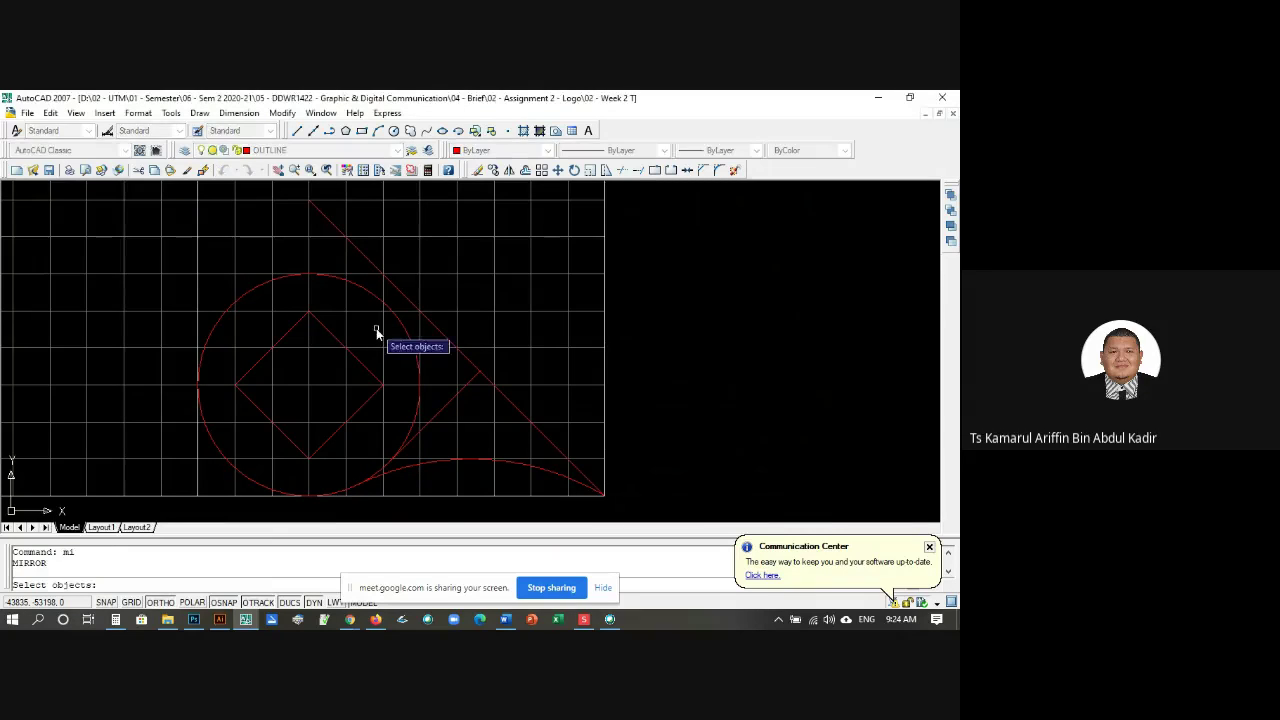
{"action": "left_click", "coordinate": [449, 402]}
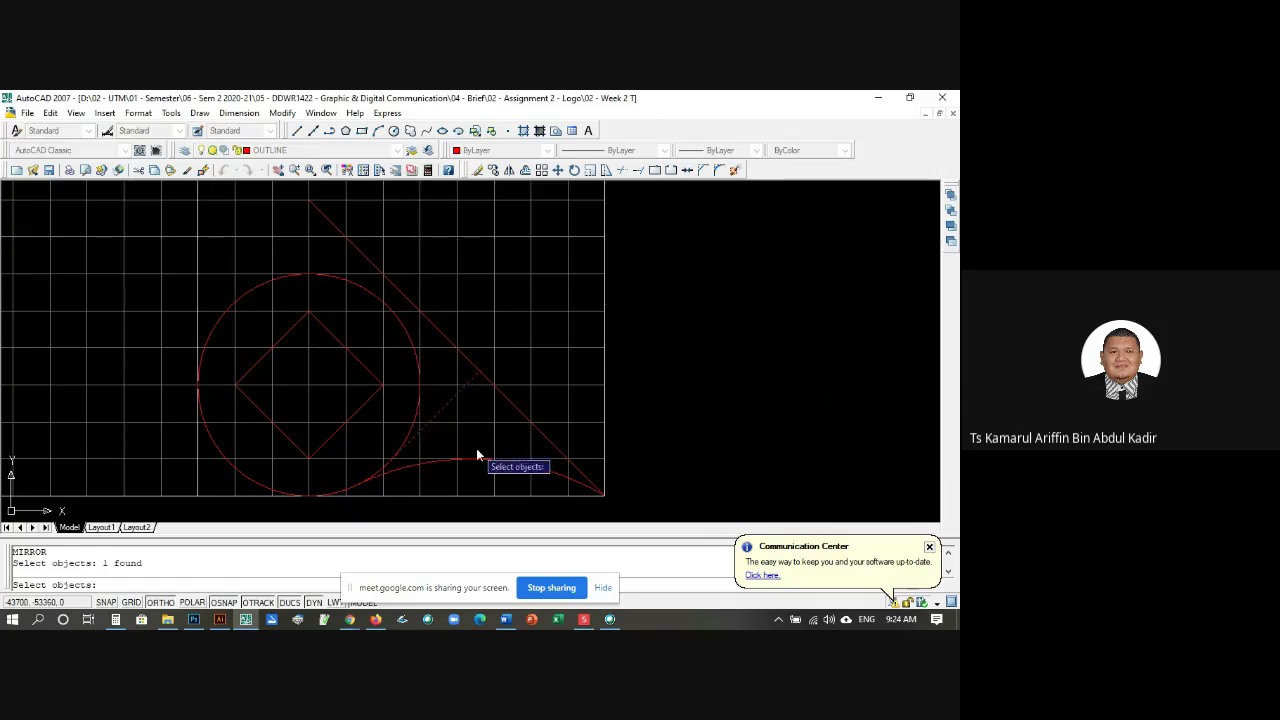
{"action": "left_click", "coordinate": [525, 466]}
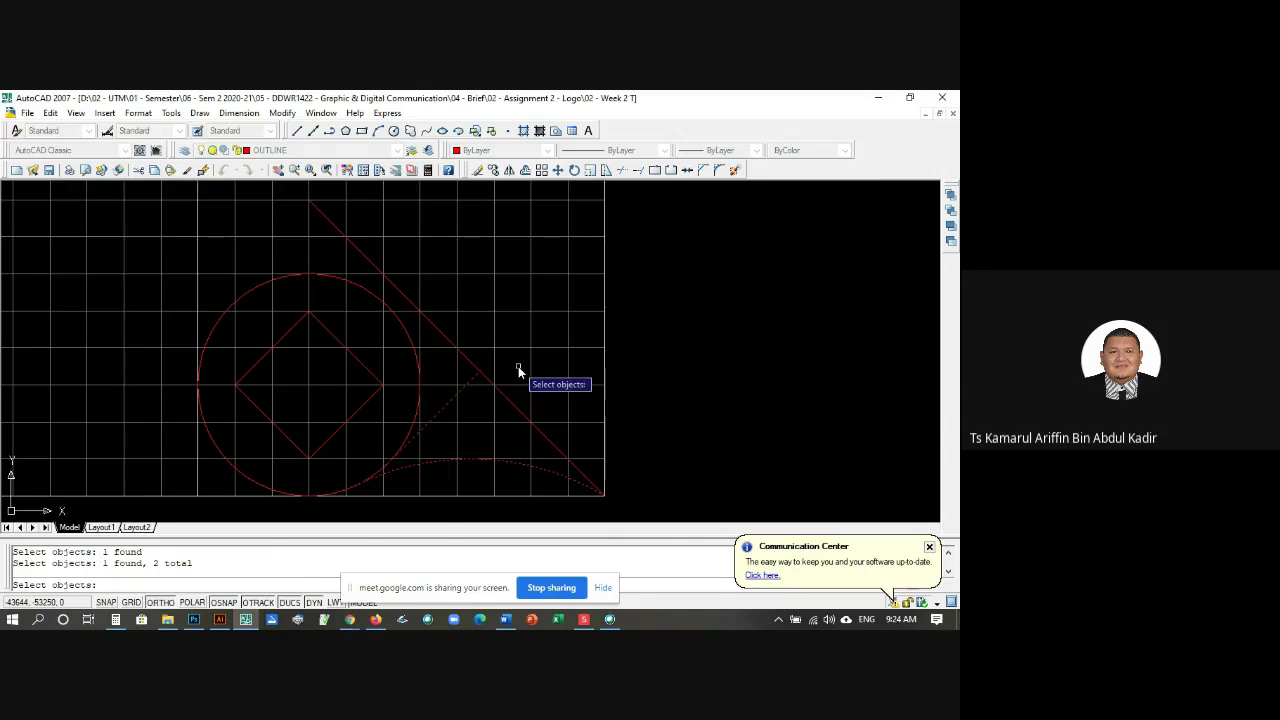
{"action": "key", "text": "Return"}
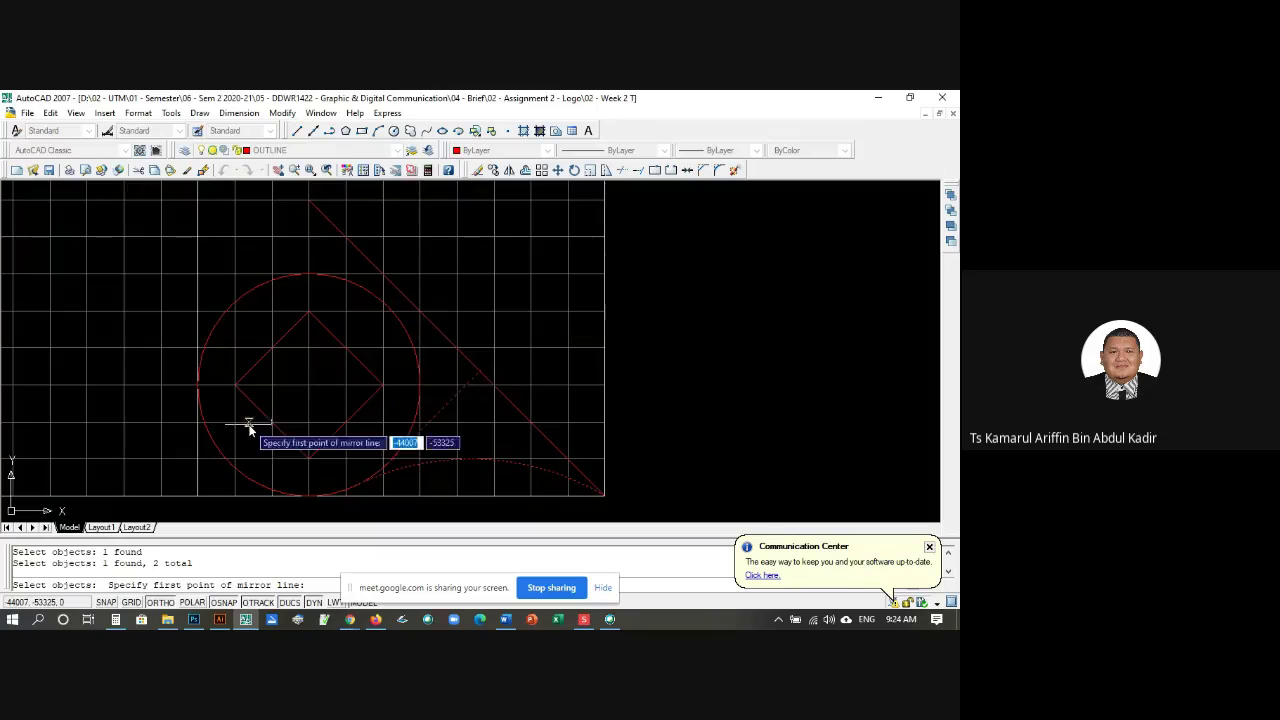
{"action": "right_click", "coordinate": [364, 316], "text": "shift"}
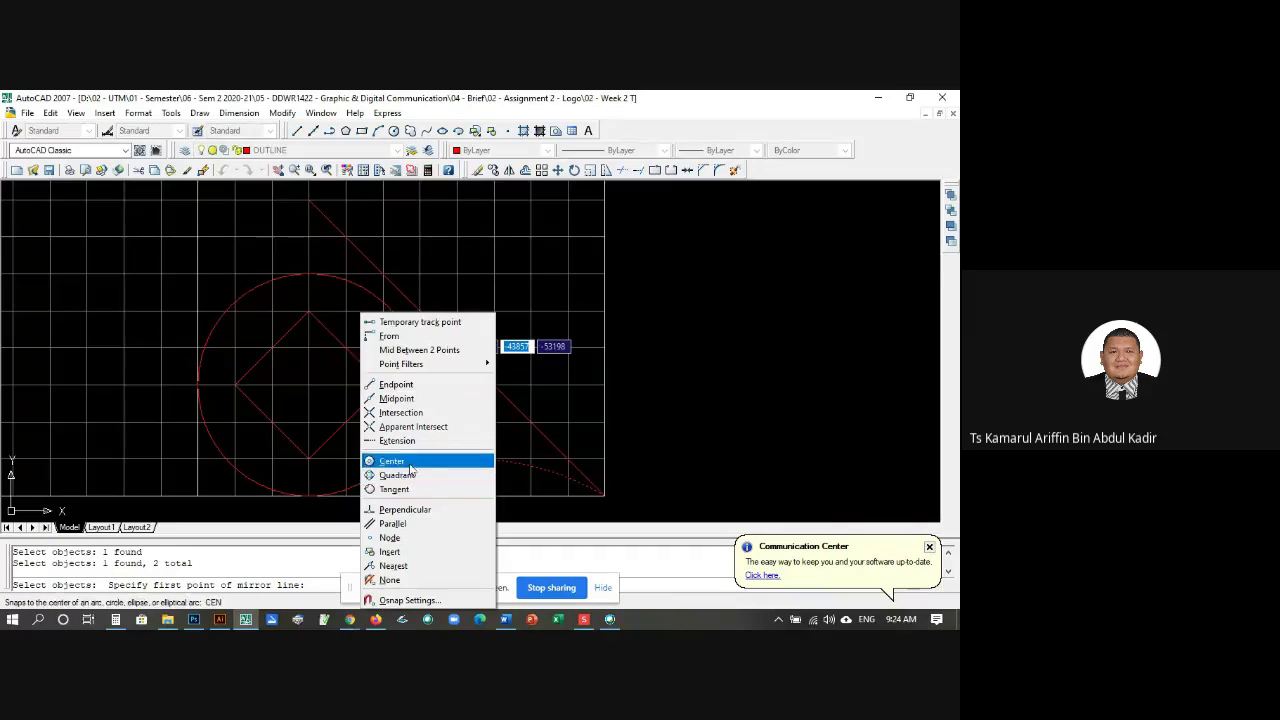
{"action": "left_click", "coordinate": [399, 399]}
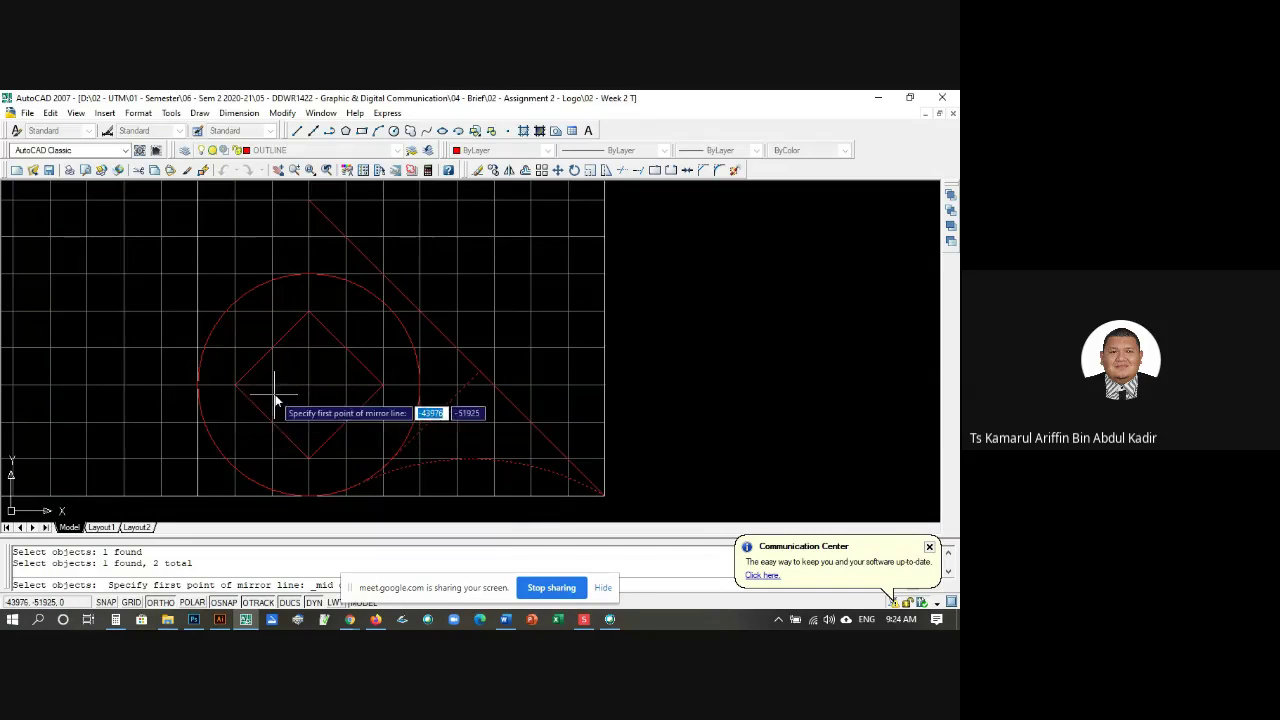
{"action": "key", "text": "Escape"}
{"action": "key", "text": "Escape"}
{"action": "key", "text": "Escape"}
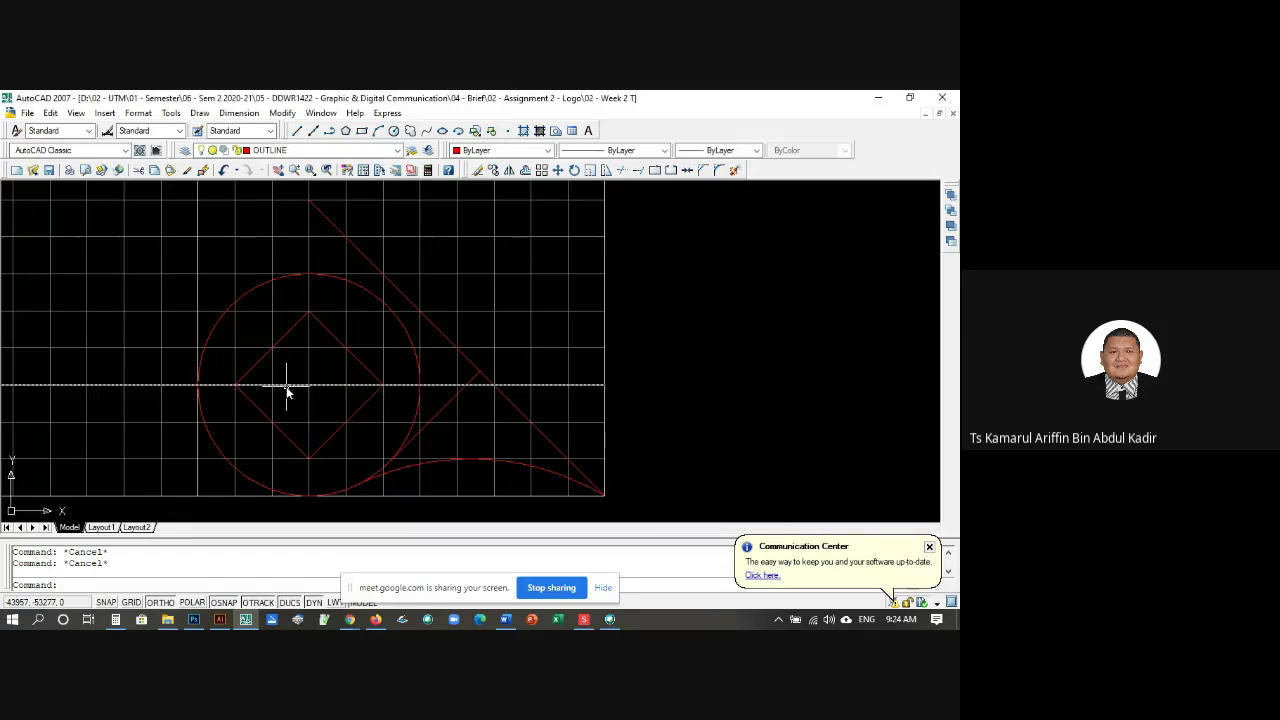
Step: Mirror the short connecting line and bottom arc about an axis from the diamond's lower-left side midpoint perpendicular to its upper-right side, keeping the originals
{"action": "type", "text": "mi"}
{"action": "key", "text": "Return"}
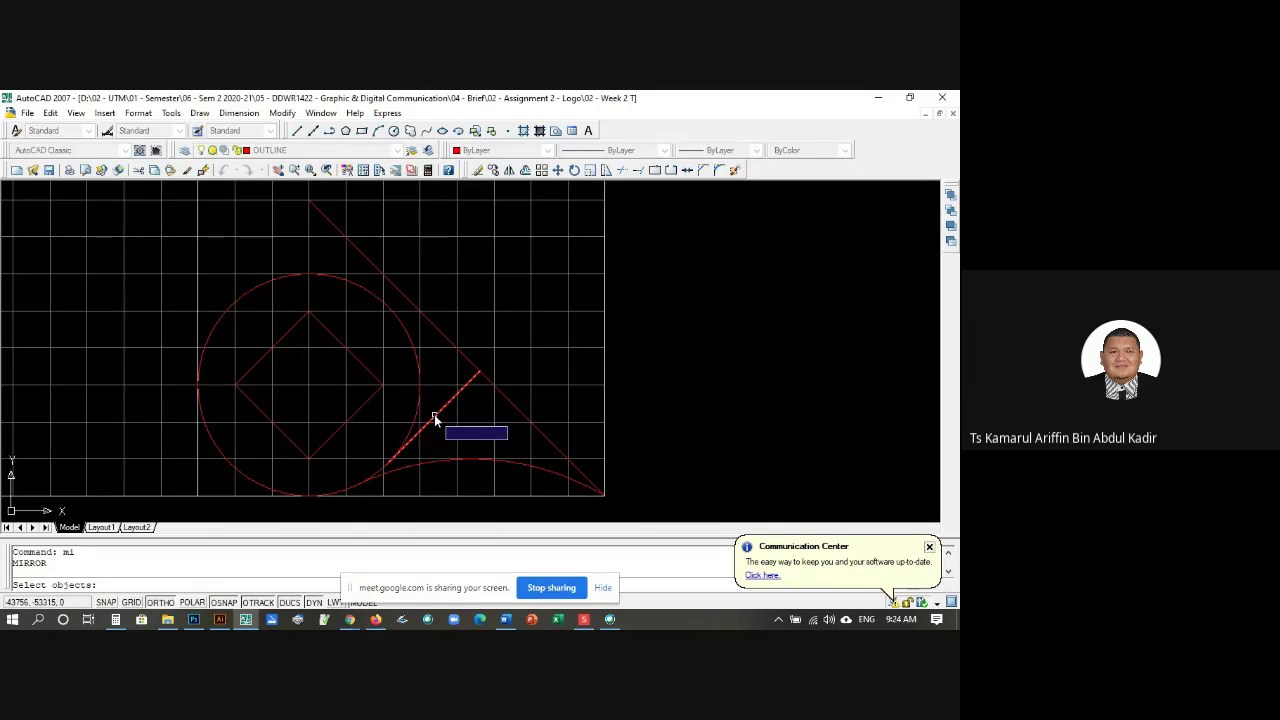
{"action": "left_click", "coordinate": [435, 414]}
{"action": "left_click", "coordinate": [434, 461]}
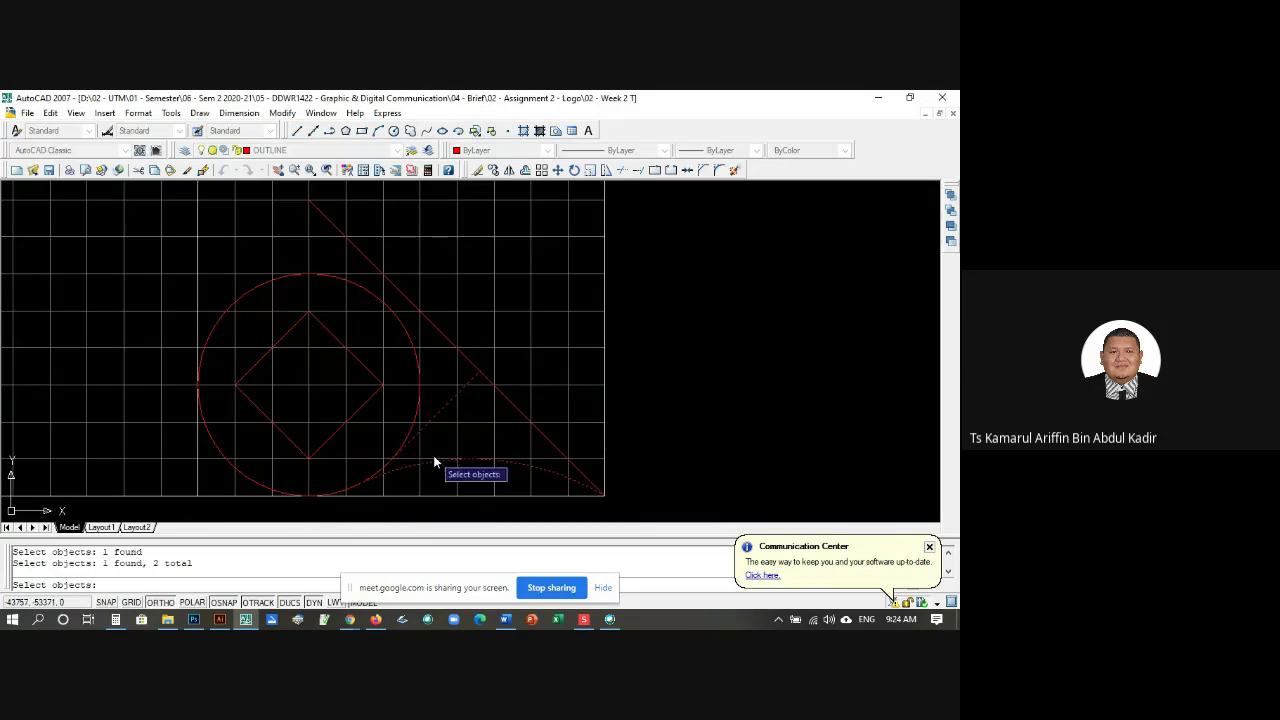
{"action": "key", "text": "Return"}
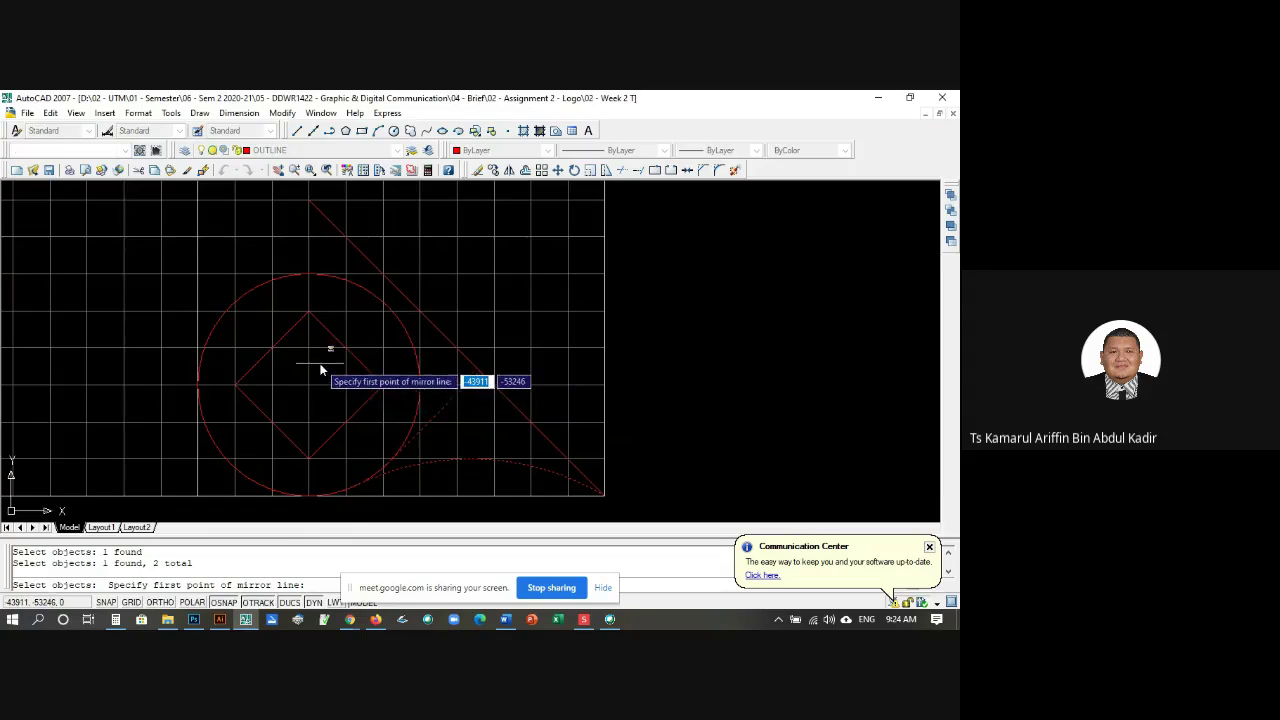
{"action": "right_click", "coordinate": [320, 370], "text": "shift"}
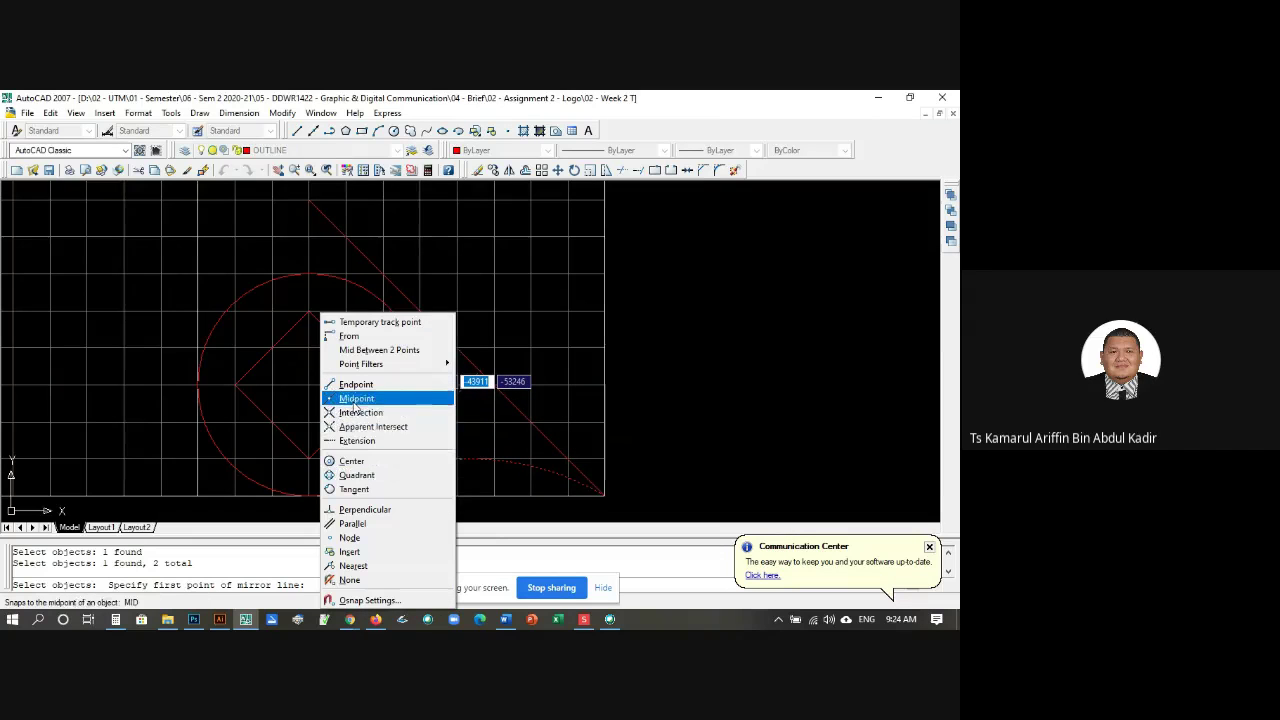
{"action": "left_click", "coordinate": [356, 399]}
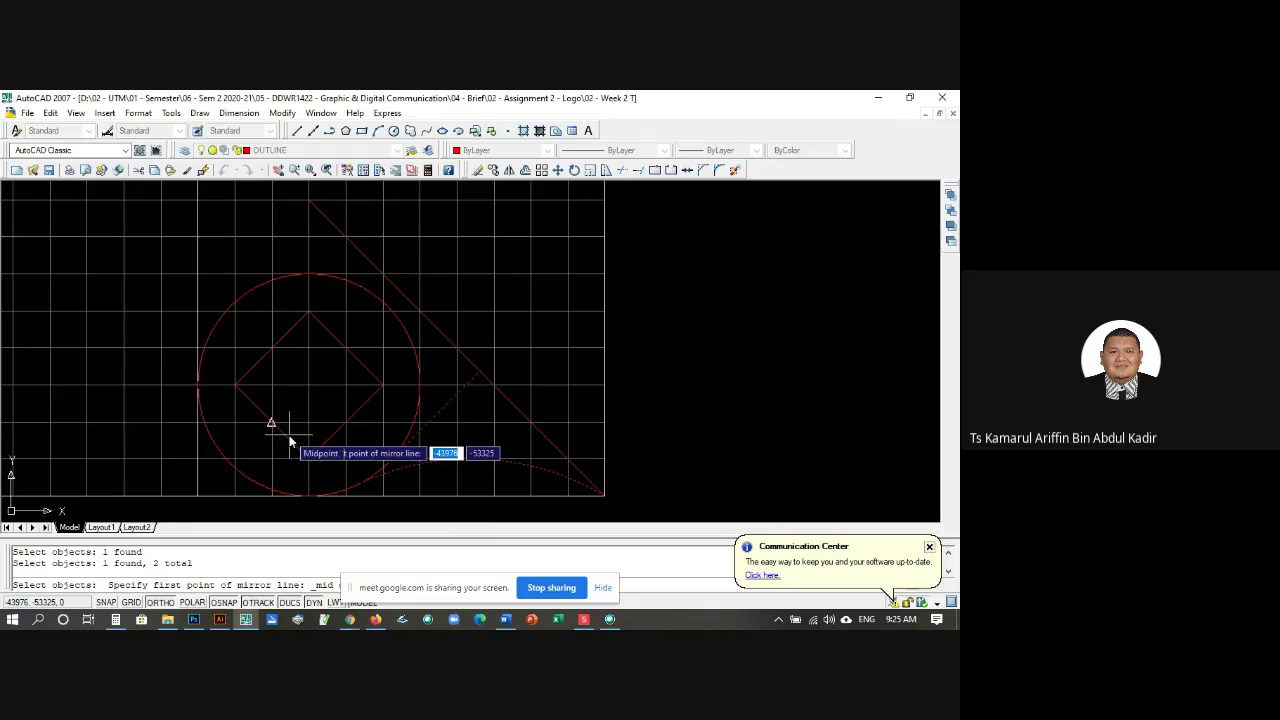
{"action": "left_click", "coordinate": [288, 438]}
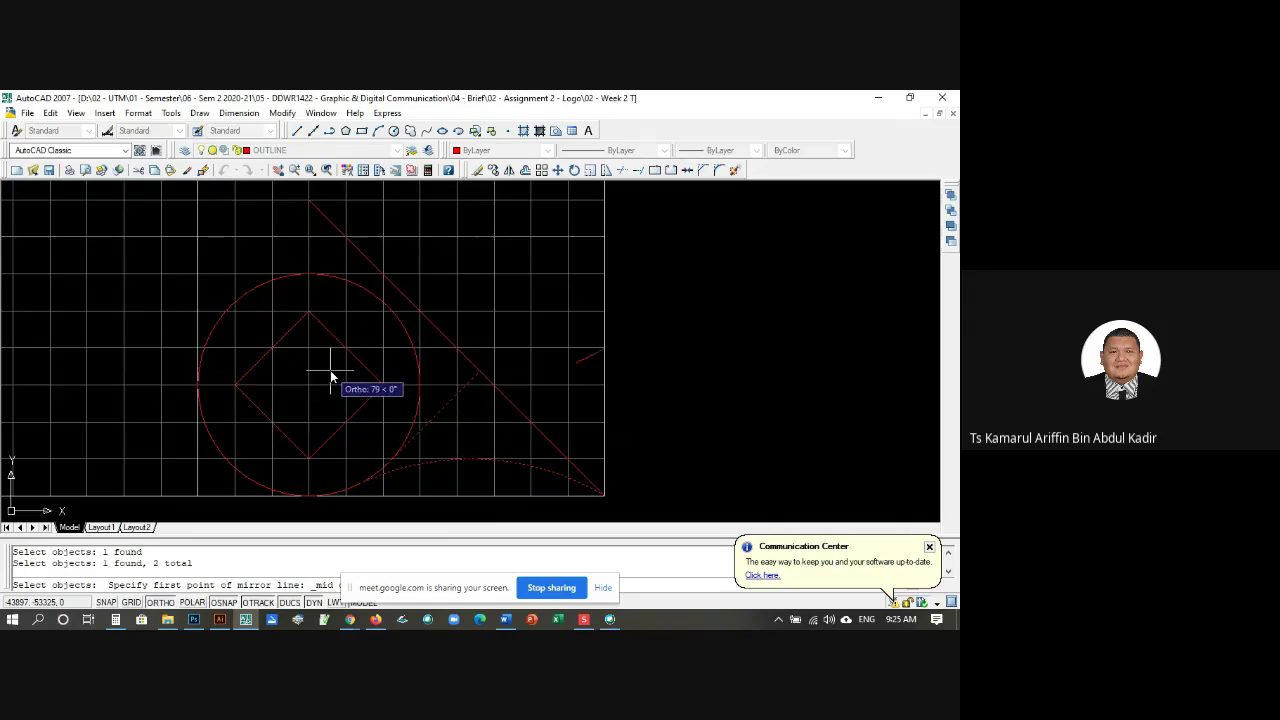
{"action": "key", "text": "F8"}
{"action": "right_click", "coordinate": [331, 377], "text": "shift"}
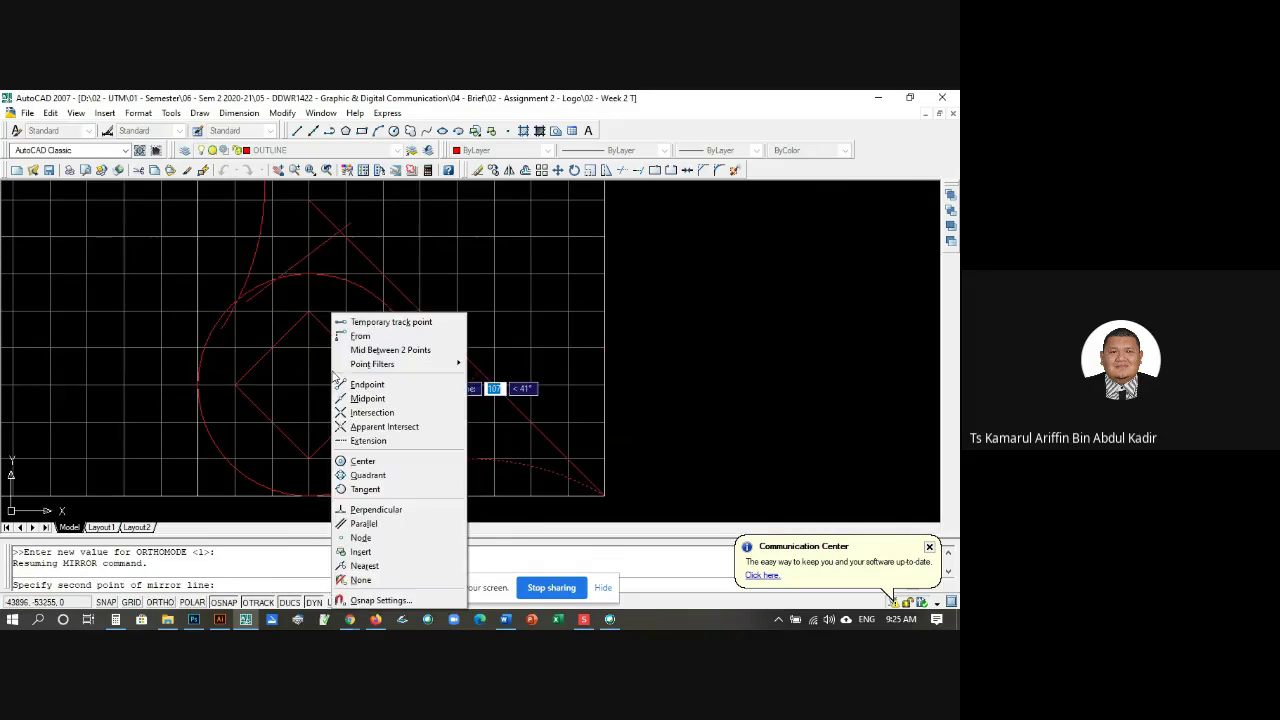
{"action": "left_click", "coordinate": [385, 510]}
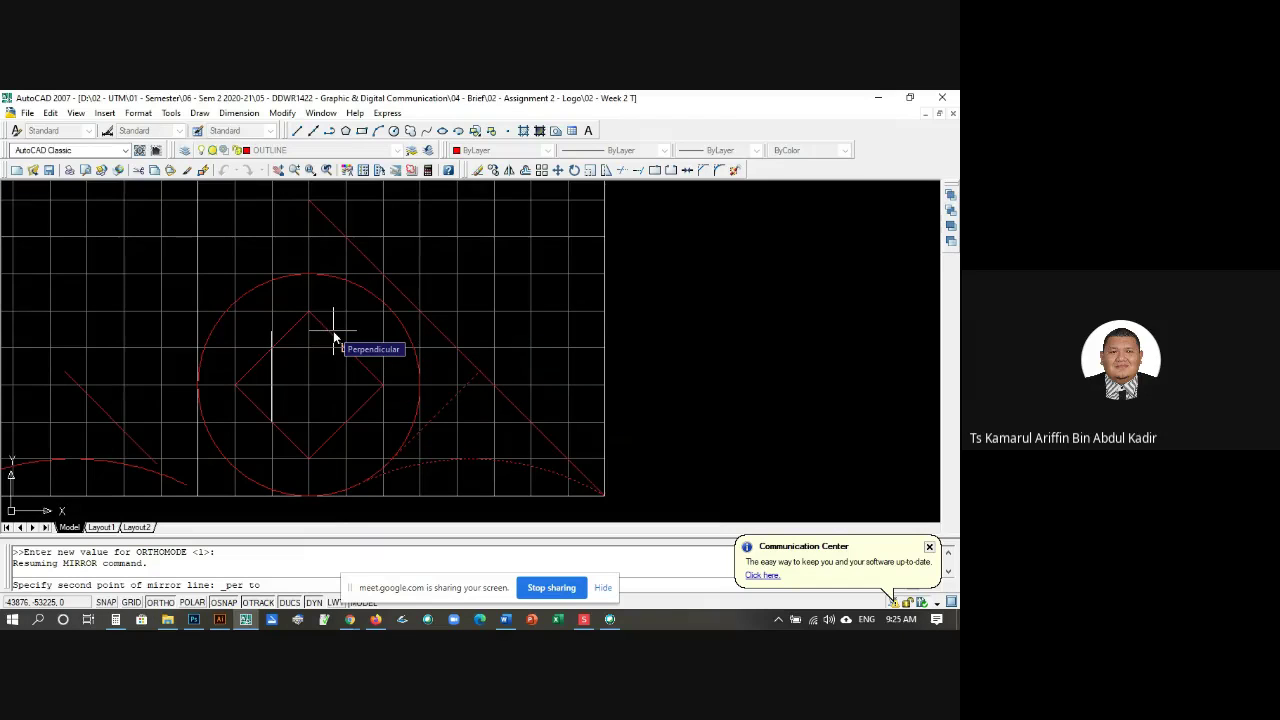
{"action": "left_click", "coordinate": [334, 340]}
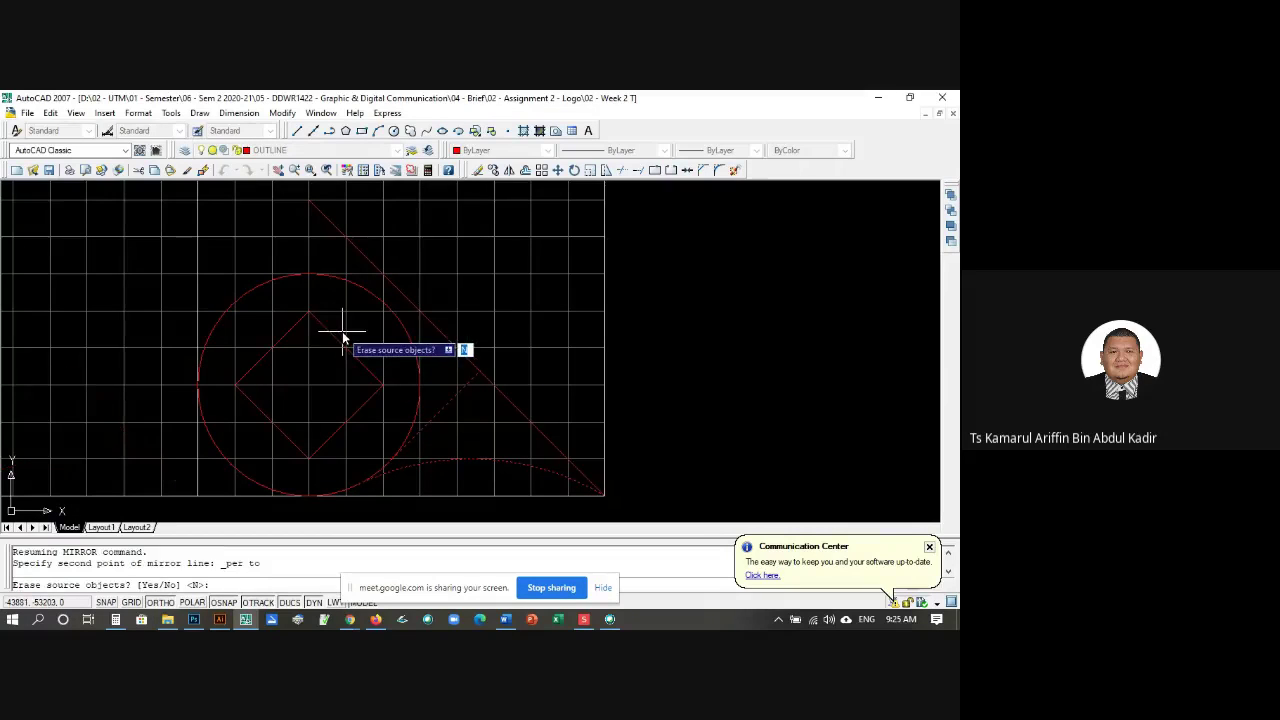
{"action": "key", "text": "Return"}
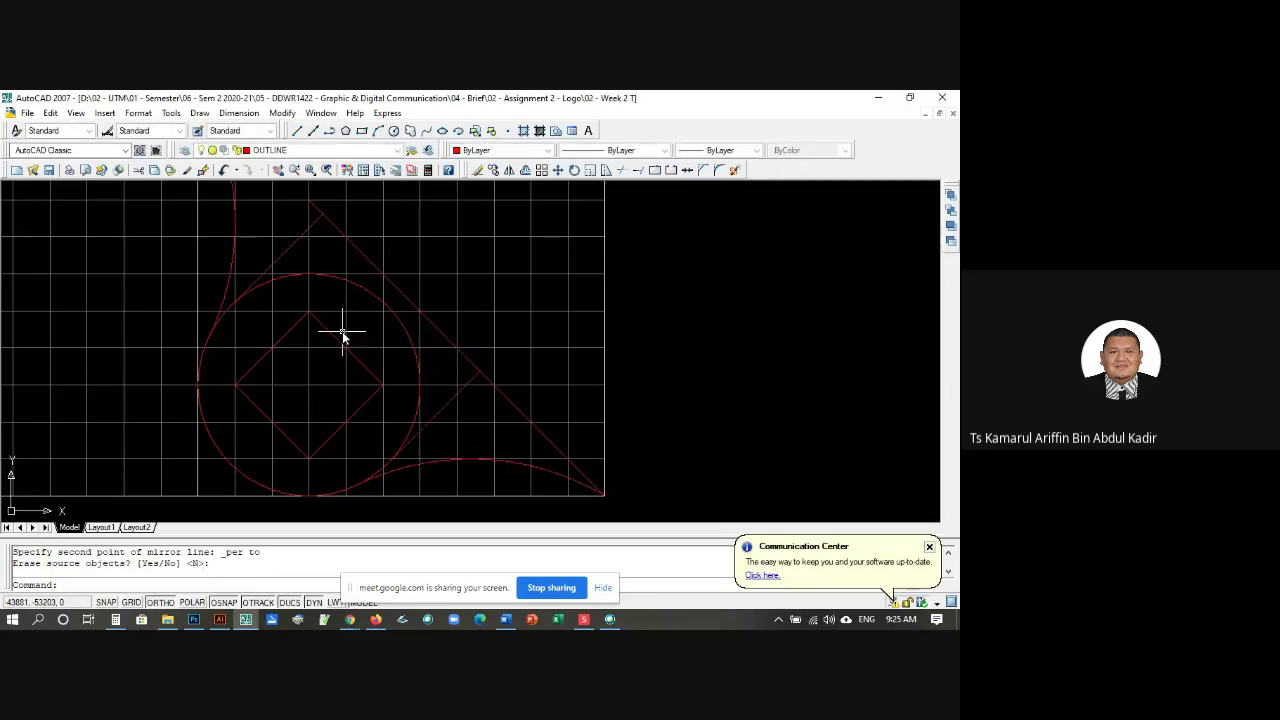
Step: Examine the mirrored arc and connecting line around the lower circle, comparing their ends with the long diagonal and the upper motif
{"action": "scroll", "coordinate": [286, 280], "scroll_direction": "up", "scroll_amount": 3}
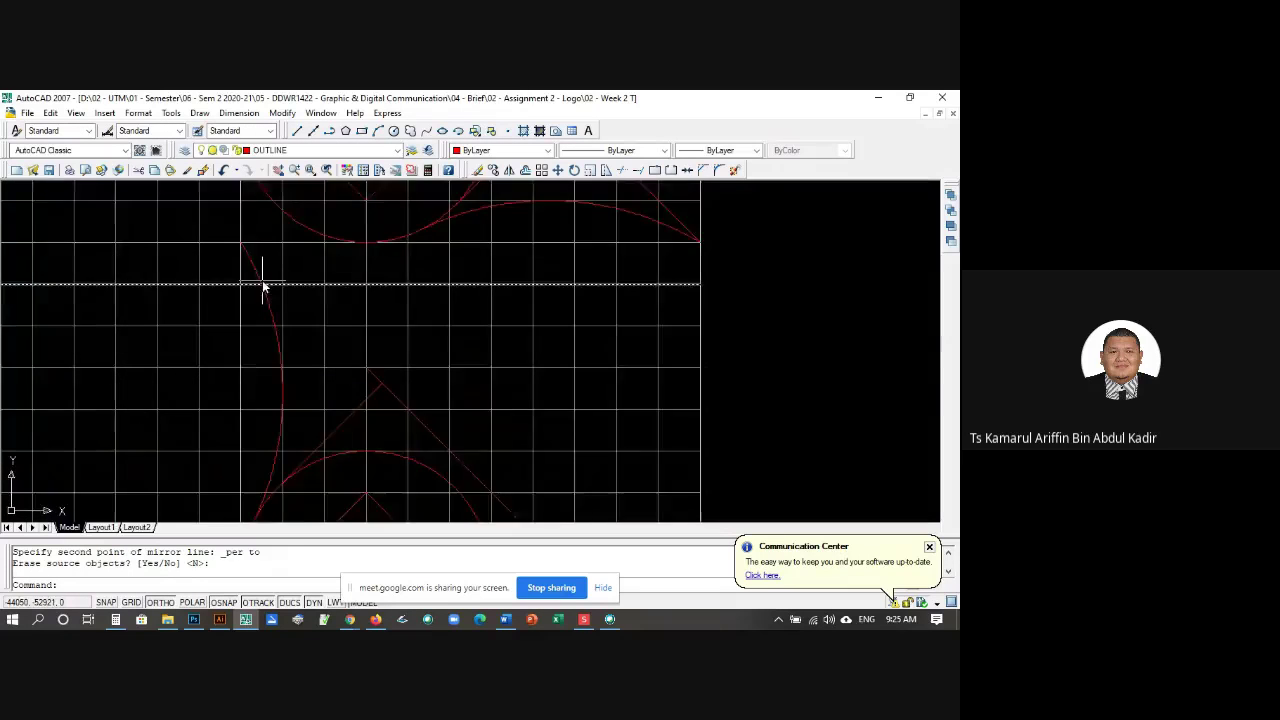
{"action": "scroll", "coordinate": [286, 423], "scroll_direction": "down", "scroll_amount": 3}
{"action": "scroll", "coordinate": [251, 397], "scroll_direction": "up", "scroll_amount": 3}
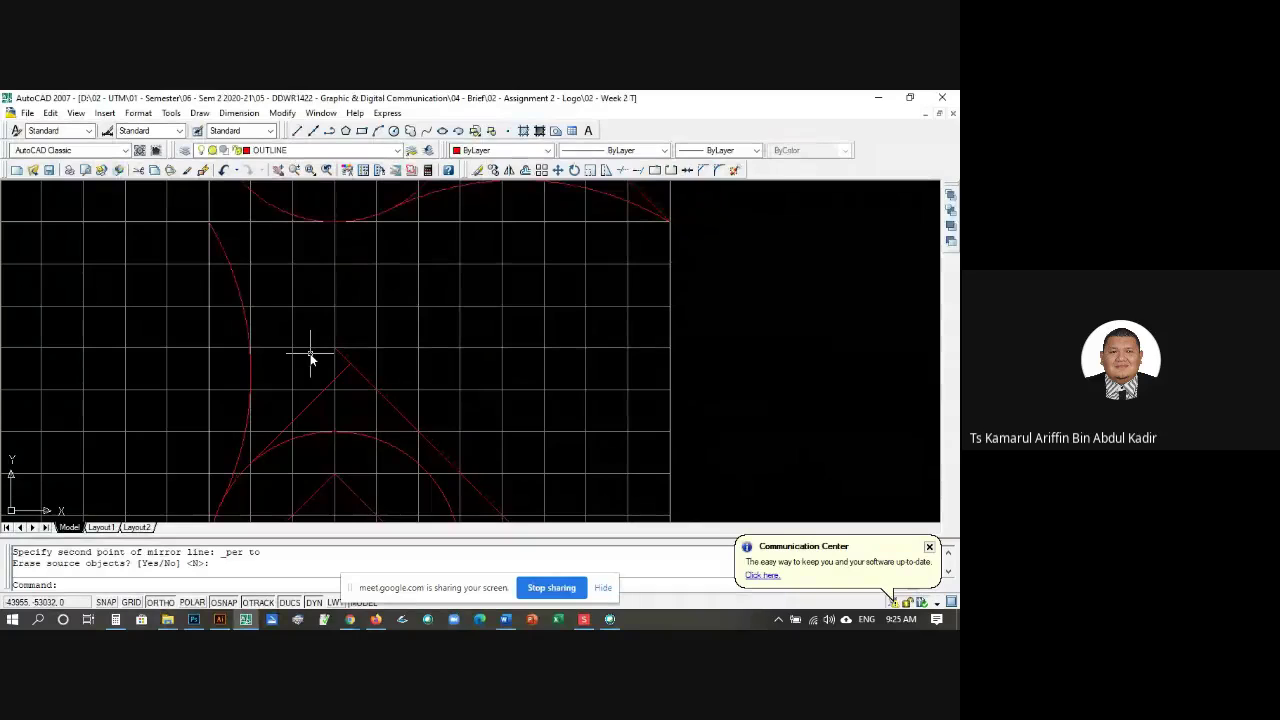
{"action": "scroll", "coordinate": [268, 324], "scroll_direction": "down", "scroll_amount": 3}
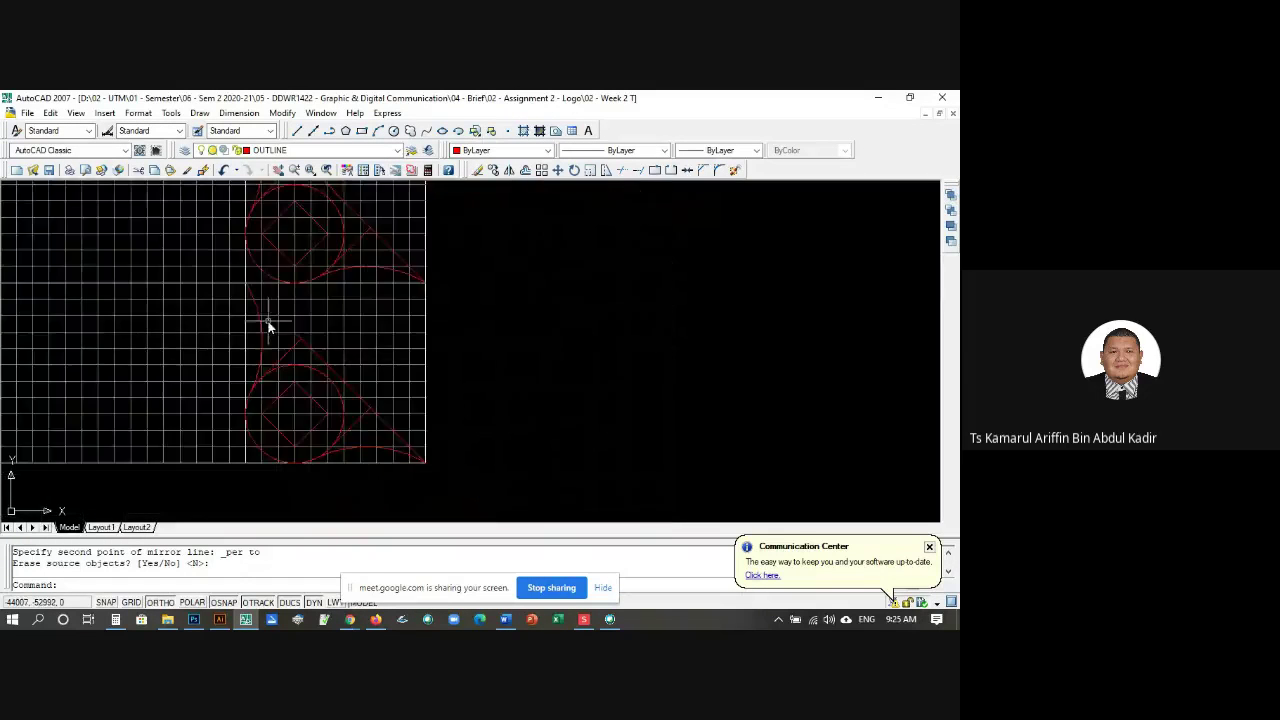
{"action": "scroll", "coordinate": [268, 324], "scroll_direction": "up", "scroll_amount": 3}
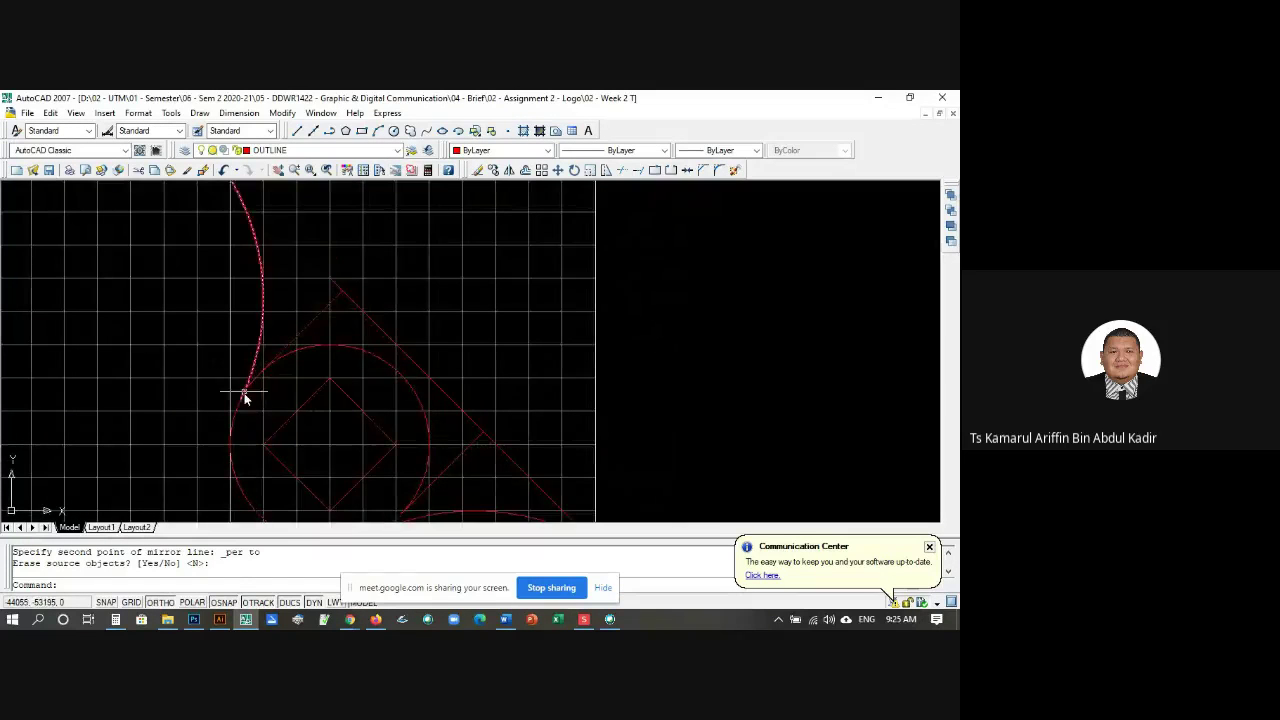
{"action": "scroll", "coordinate": [263, 394], "scroll_direction": "down", "scroll_amount": 3}
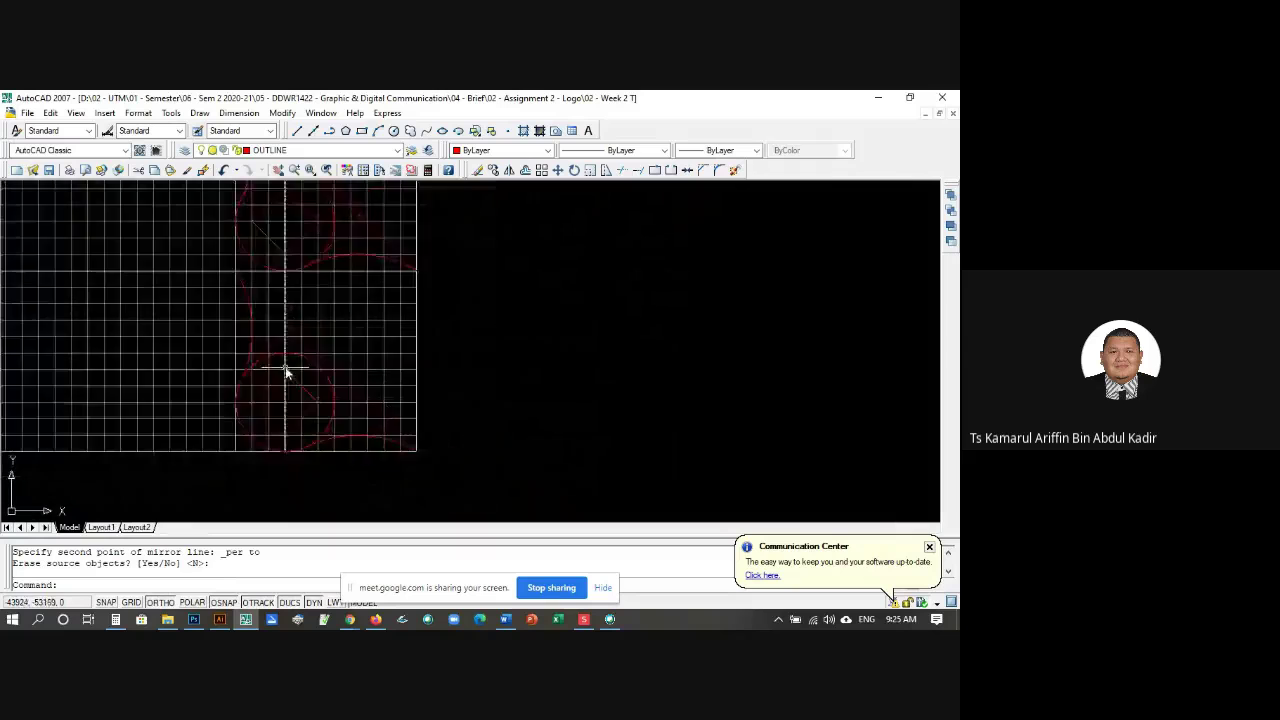
{"action": "scroll", "coordinate": [270, 350], "scroll_direction": "up", "scroll_amount": 4}
{"action": "scroll", "coordinate": [222, 268], "scroll_direction": "down", "scroll_amount": 1}
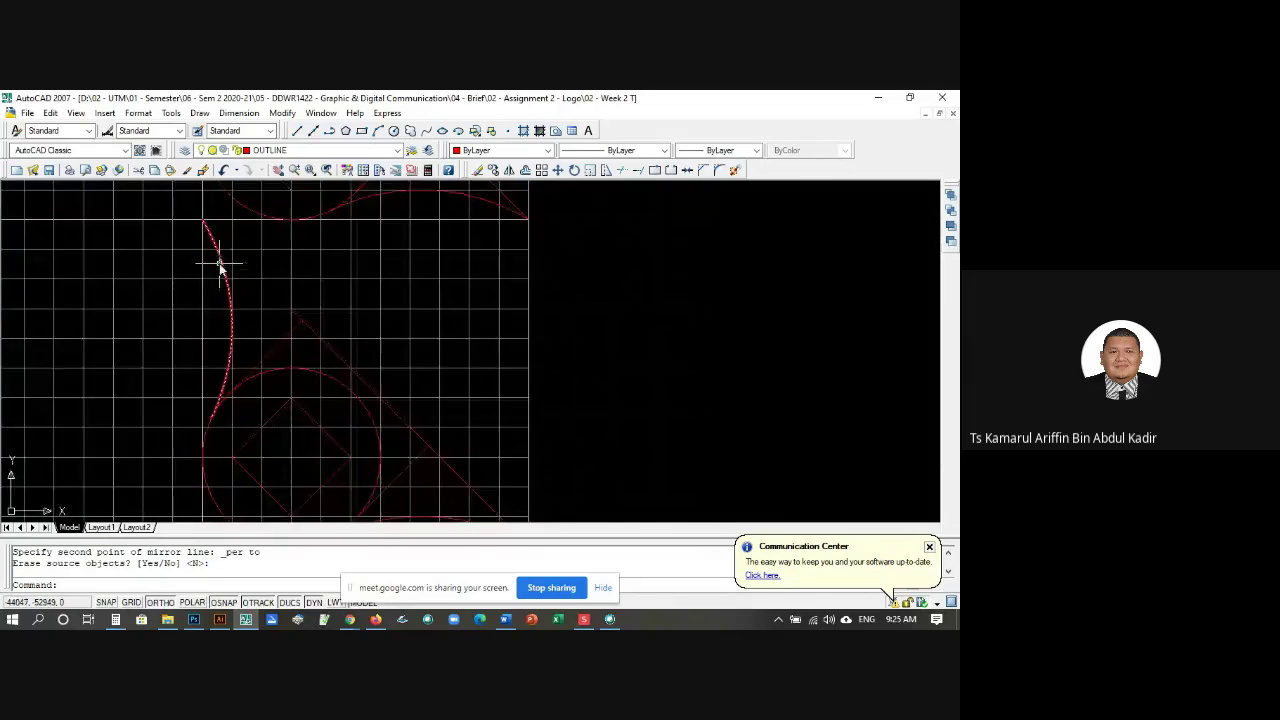
{"action": "scroll", "coordinate": [220, 265], "scroll_direction": "up", "scroll_amount": 4}
{"action": "scroll", "coordinate": [351, 383], "scroll_direction": "down", "scroll_amount": 5}
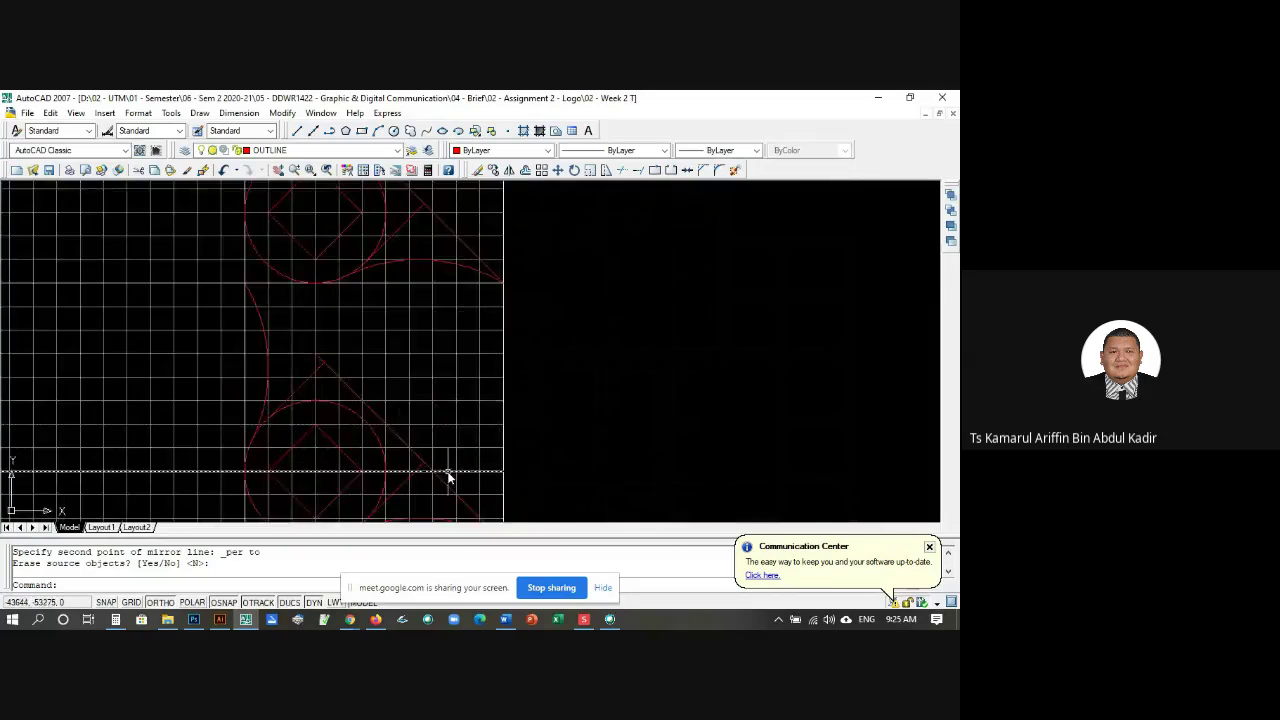
{"action": "scroll", "coordinate": [448, 478], "scroll_direction": "down", "scroll_amount": 3}
{"action": "scroll", "coordinate": [447, 493], "scroll_direction": "up", "scroll_amount": 1}
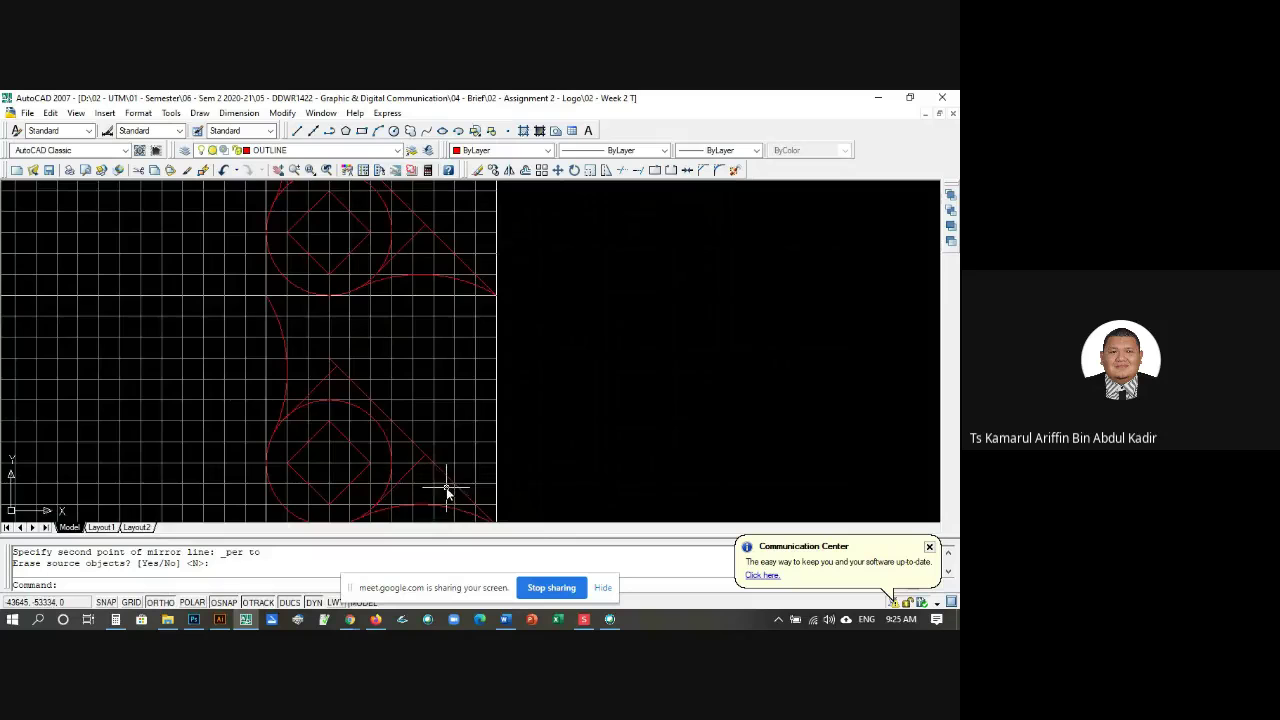
{"action": "scroll", "coordinate": [308, 362], "scroll_direction": "up", "scroll_amount": 1}
{"action": "scroll", "coordinate": [323, 350], "scroll_direction": "up", "scroll_amount": 1}
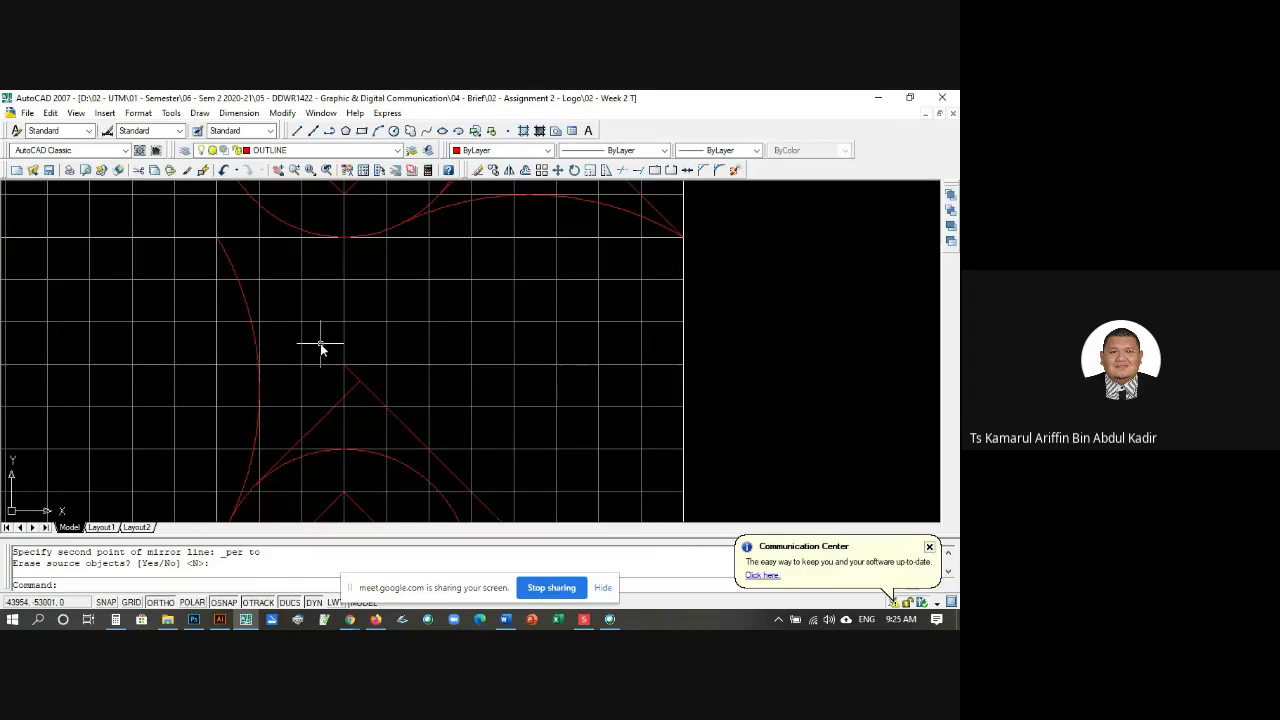
Step: Fillet the upper end of the lower motif's long diagonal to the mirrored arc with a radius of 0
{"action": "type", "text": "f"}
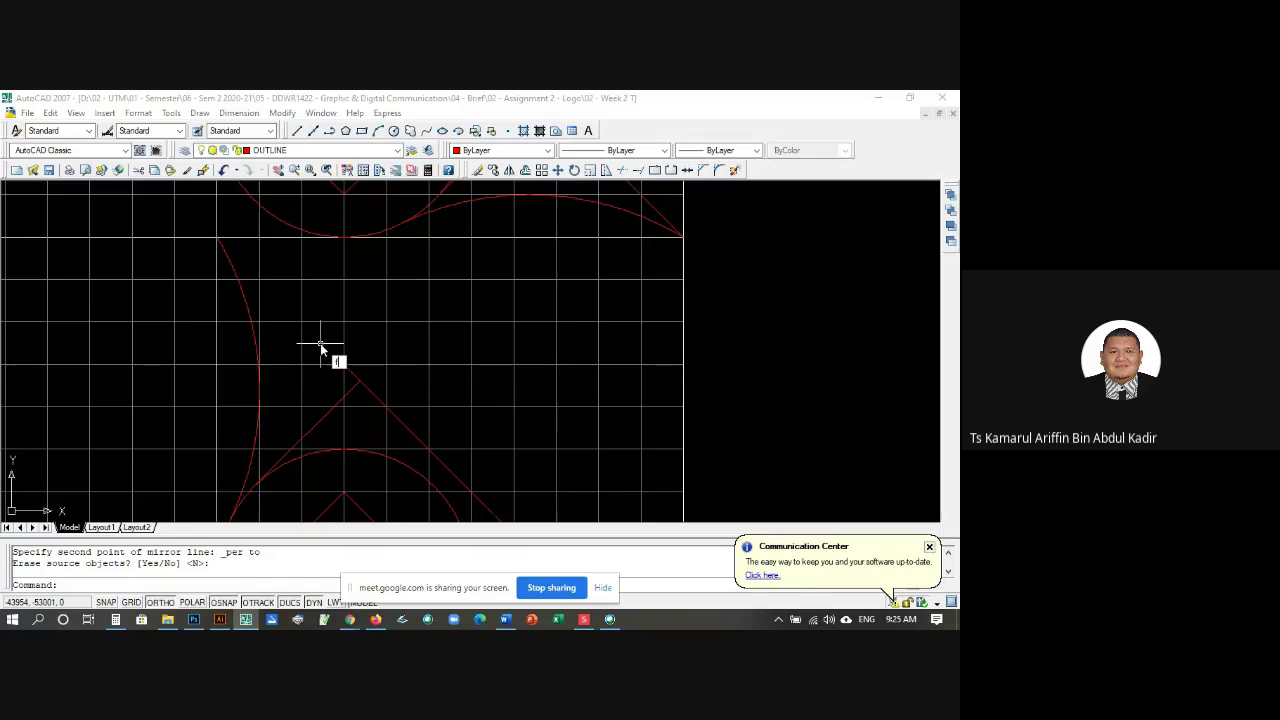
{"action": "key", "text": "Return"}
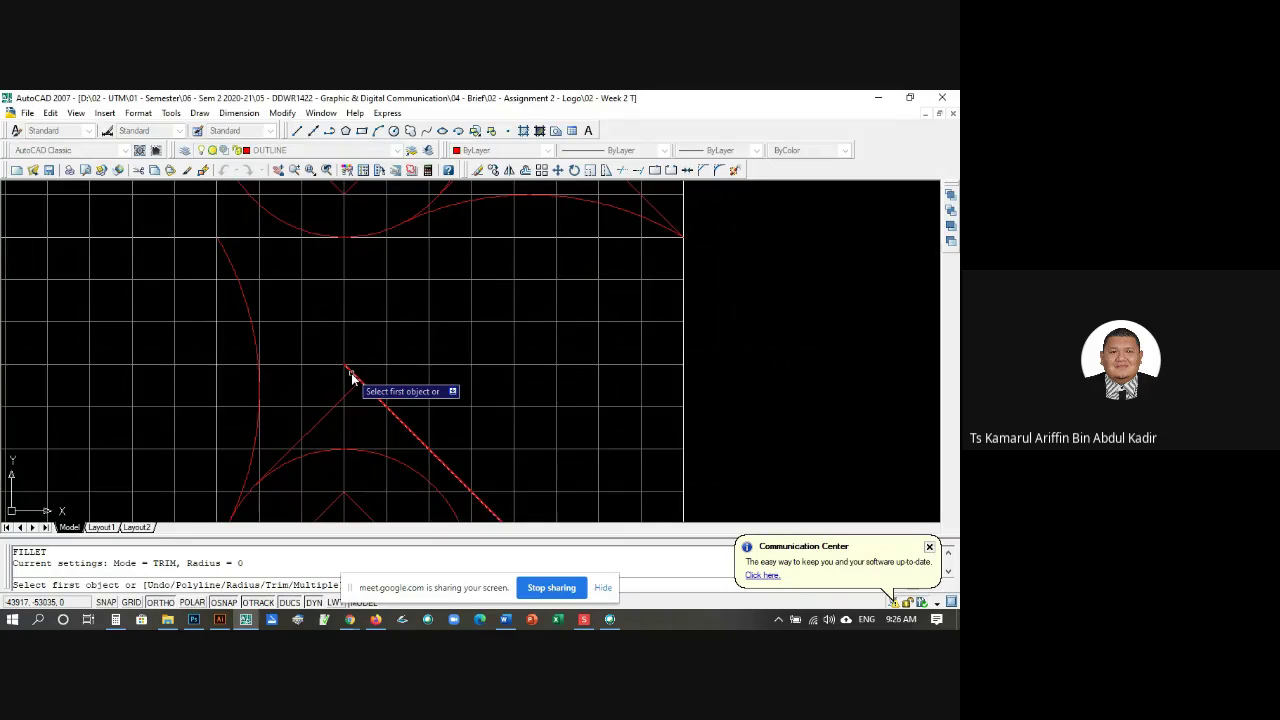
{"action": "left_click", "coordinate": [351, 377]}
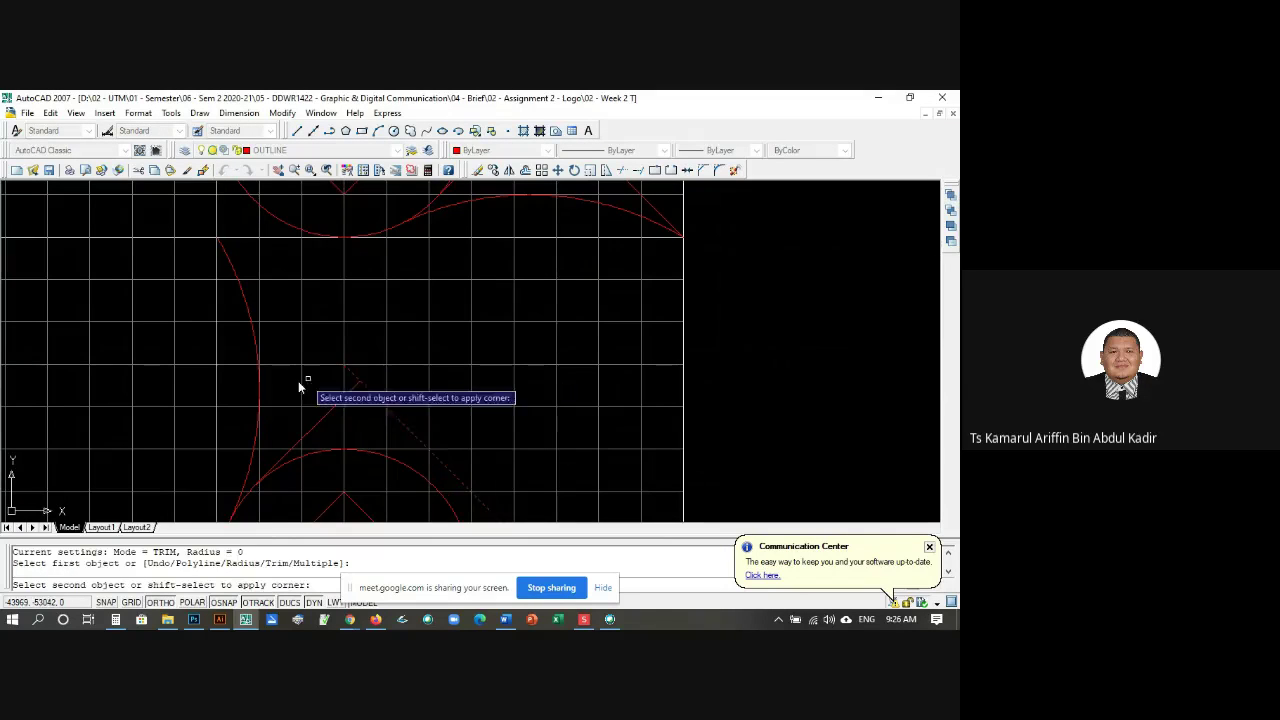
{"action": "left_click", "coordinate": [254, 444]}
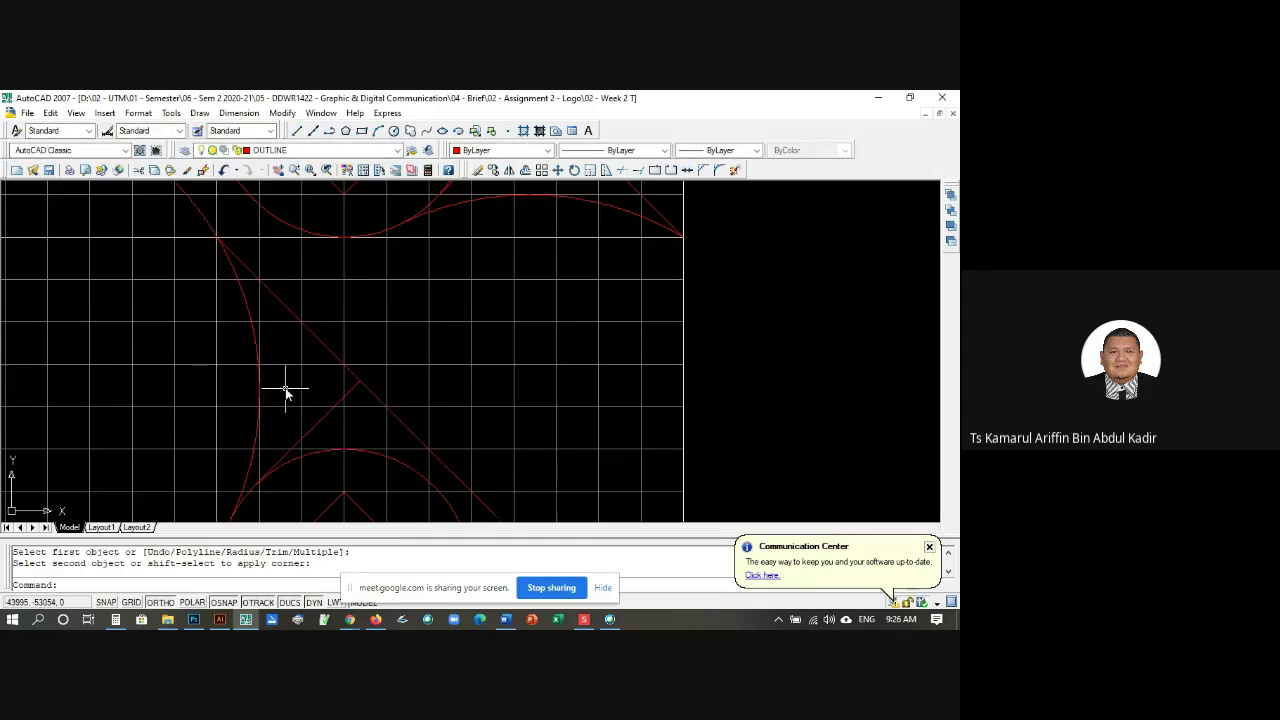
{"action": "scroll", "coordinate": [285, 393], "scroll_direction": "down", "scroll_amount": 3}
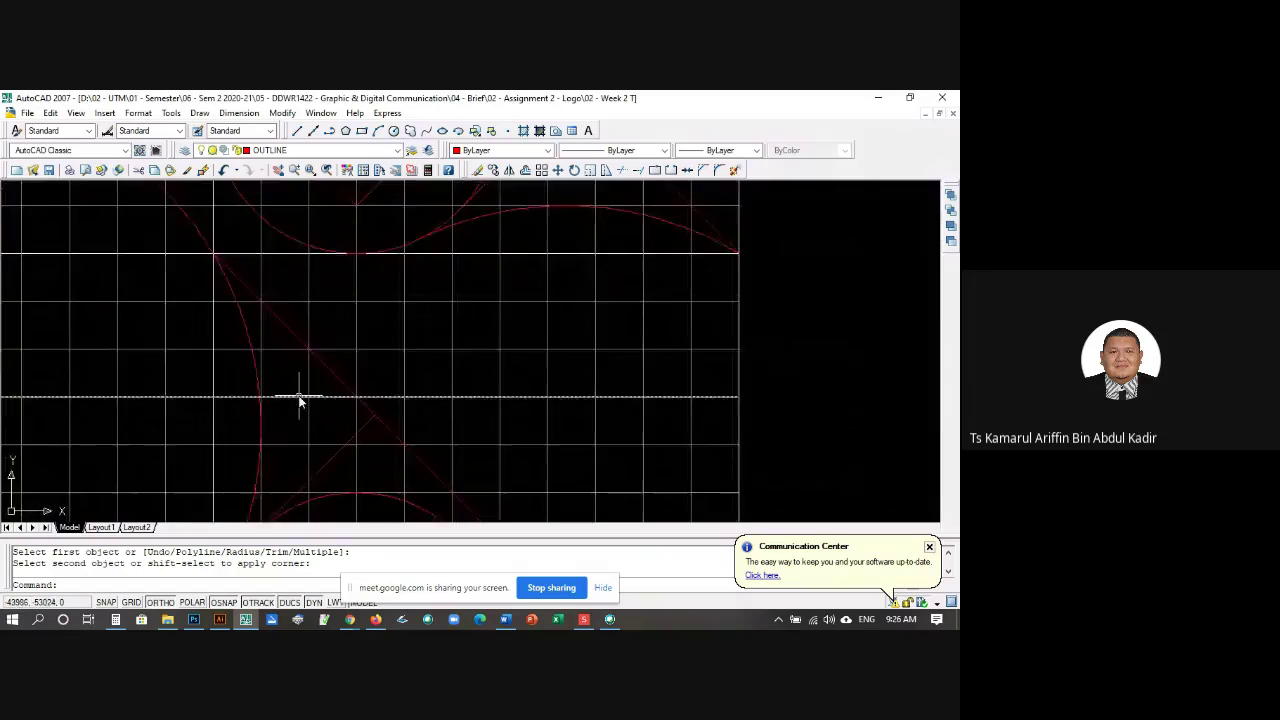
{"action": "scroll", "coordinate": [278, 430], "scroll_direction": "up", "scroll_amount": 3}
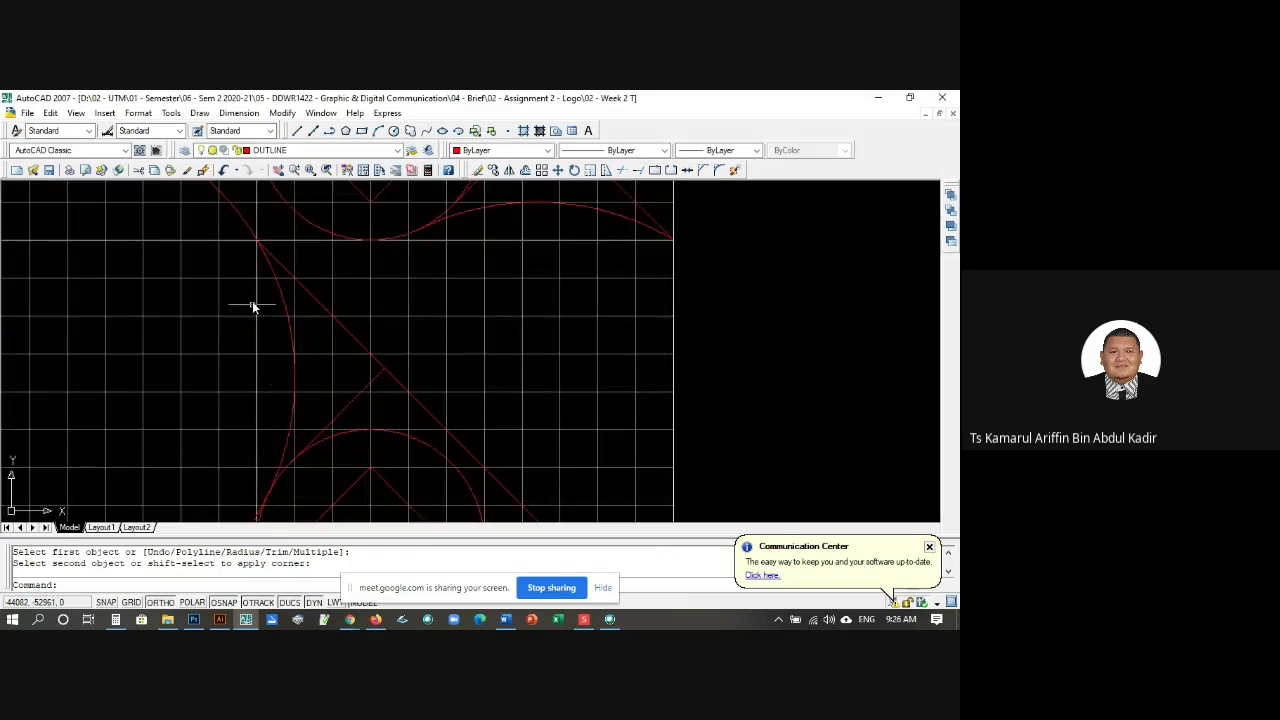
{"action": "scroll", "coordinate": [305, 290], "scroll_direction": "down", "scroll_amount": 2}
{"action": "scroll", "coordinate": [290, 295], "scroll_direction": "up", "scroll_amount": 4}
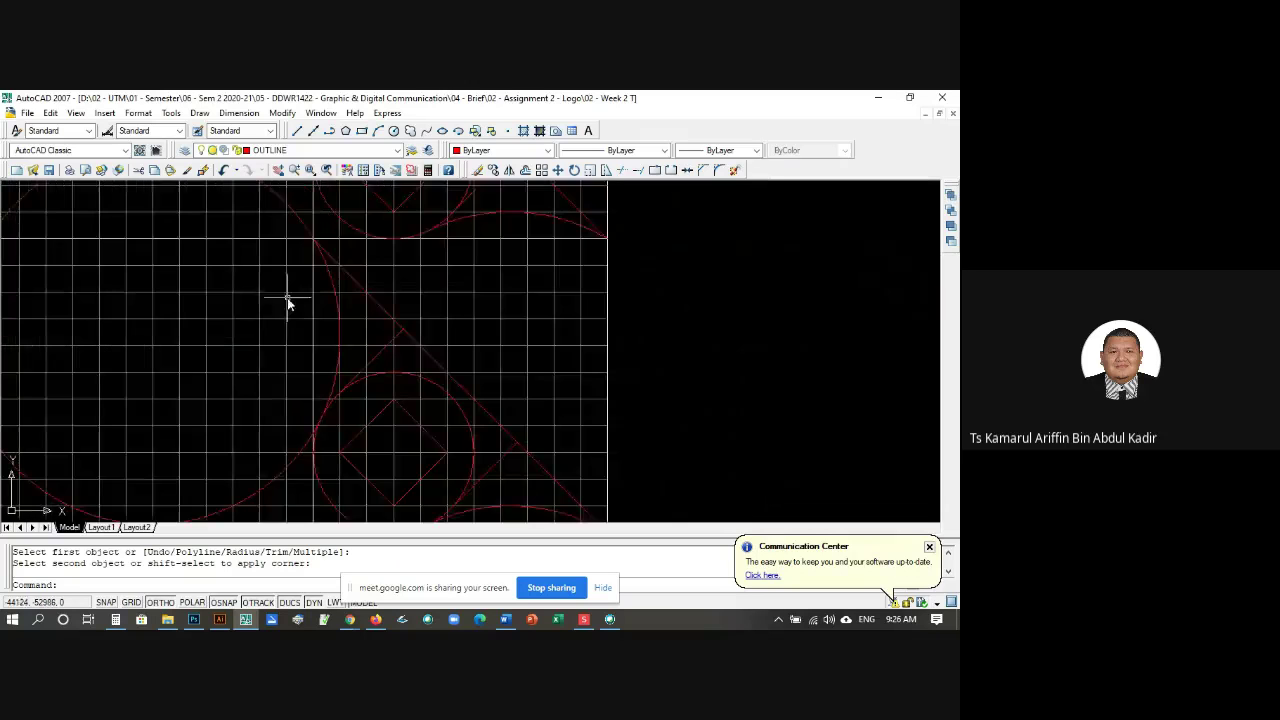
{"action": "scroll", "coordinate": [330, 240], "scroll_direction": "down", "scroll_amount": 2}
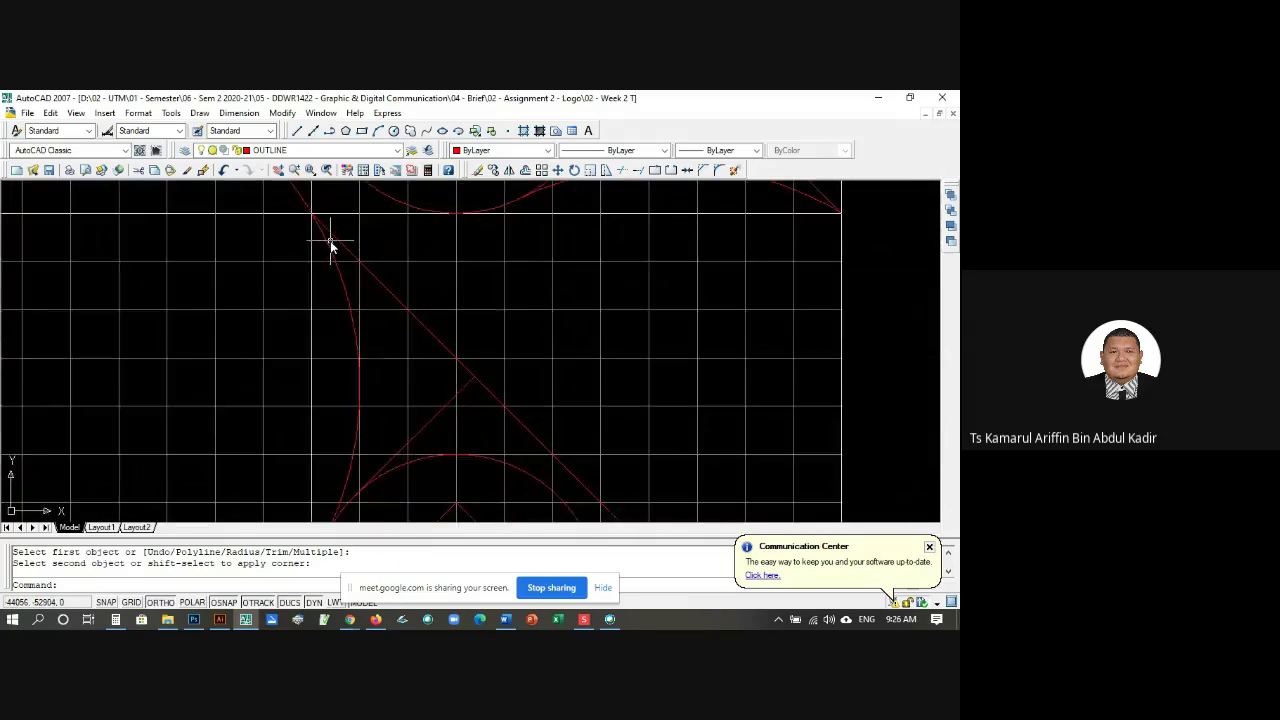
Step: Undo the last fillet and fillet the upper end of the lower motif's long diagonal to the mirrored arc again, with radius 0
{"action": "key", "text": "Escape"}
{"action": "type", "text": "u"}
{"action": "key", "text": "Return"}
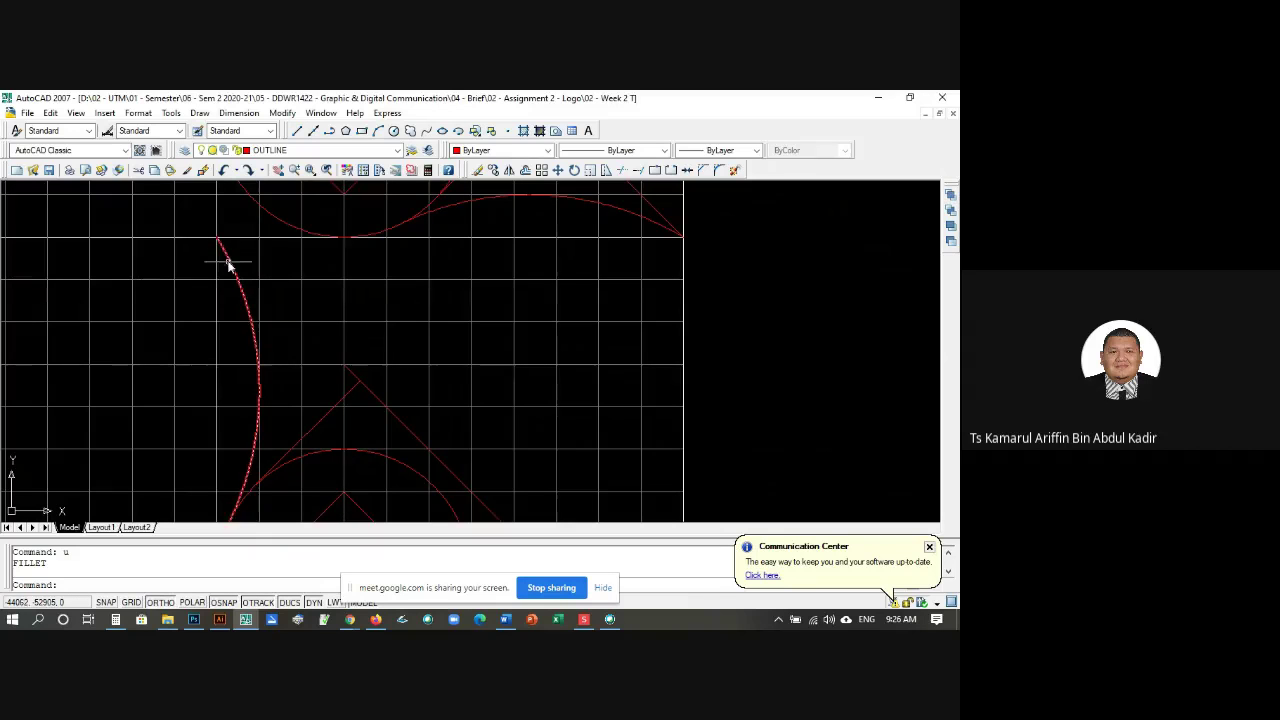
{"action": "key", "text": "Escape"}
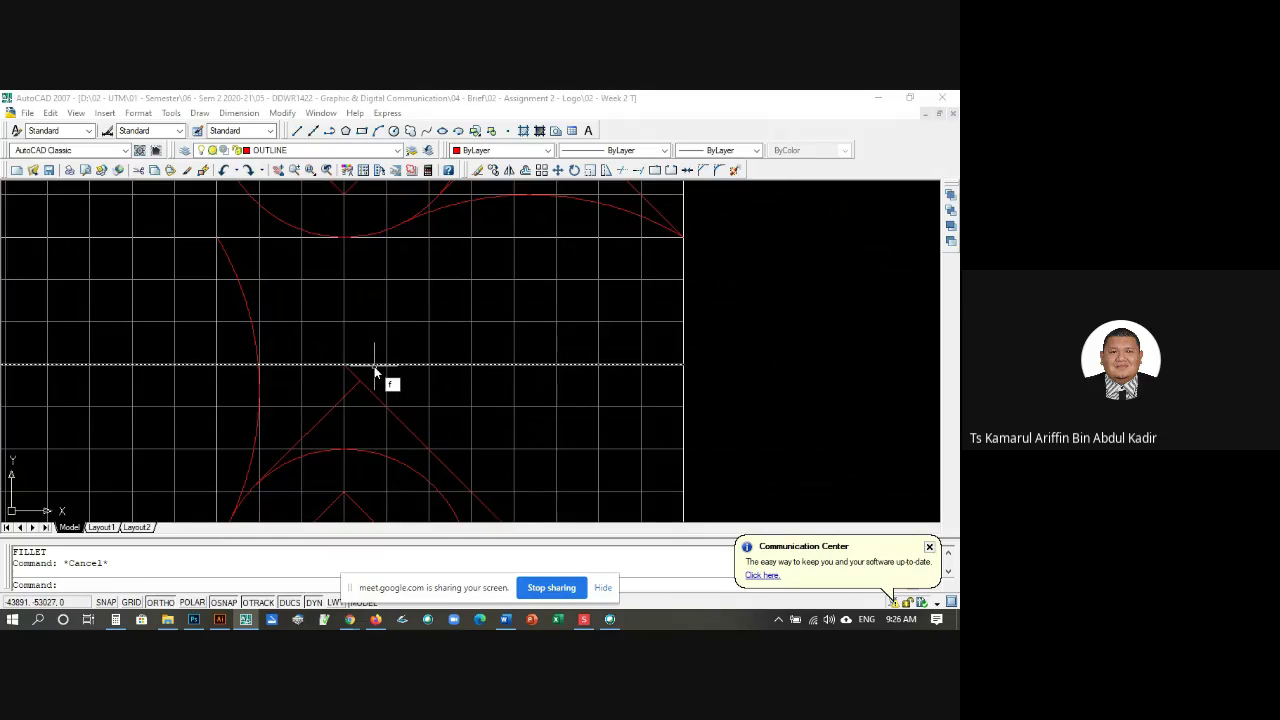
{"action": "key", "text": "Return"}
{"action": "left_click", "coordinate": [350, 373]}
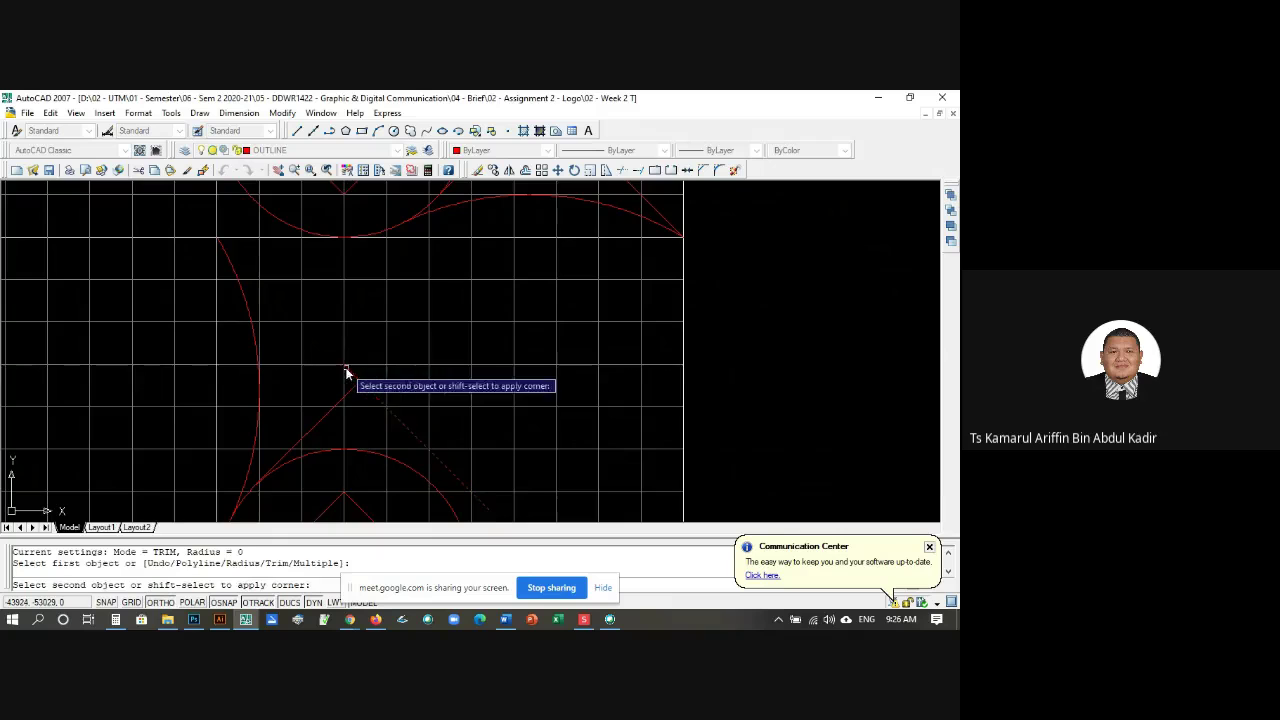
{"action": "left_click", "coordinate": [224, 258]}
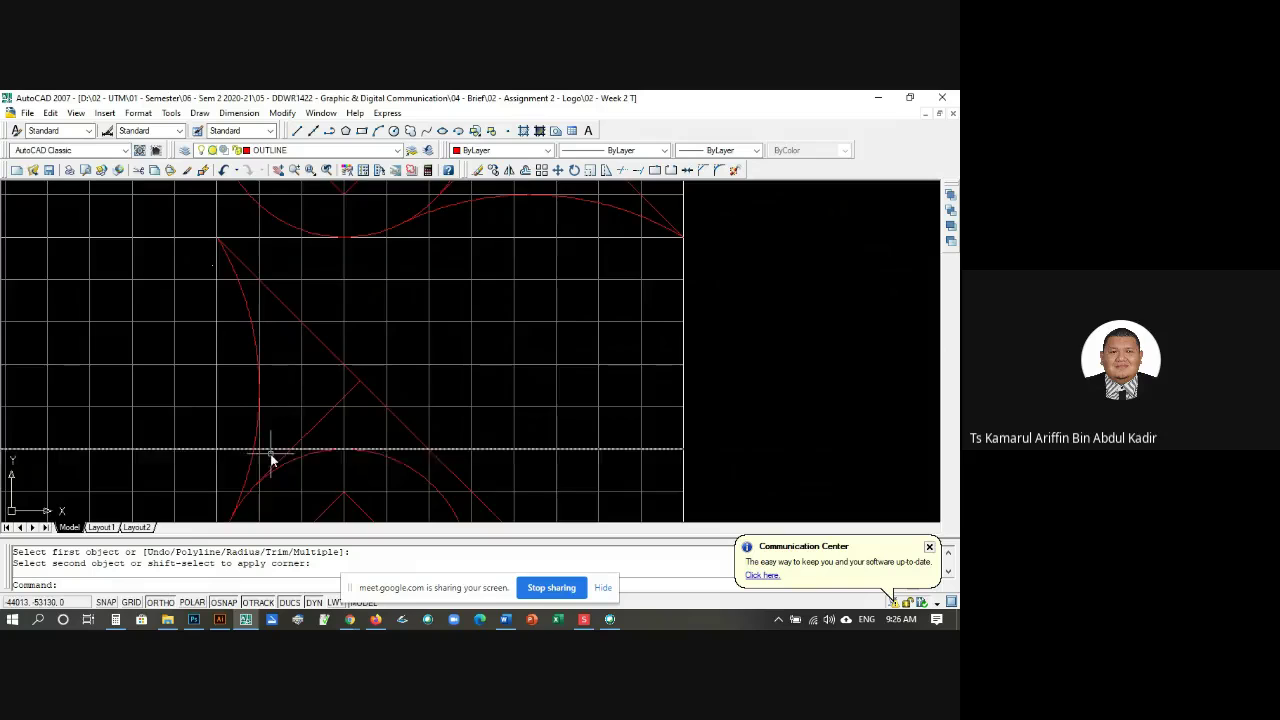
Step: Examine the corner where the lower motif's long diagonal meets the arc and compare the whole lower motif with the upper one
{"action": "scroll", "coordinate": [287, 372], "scroll_direction": "down", "scroll_amount": 2}
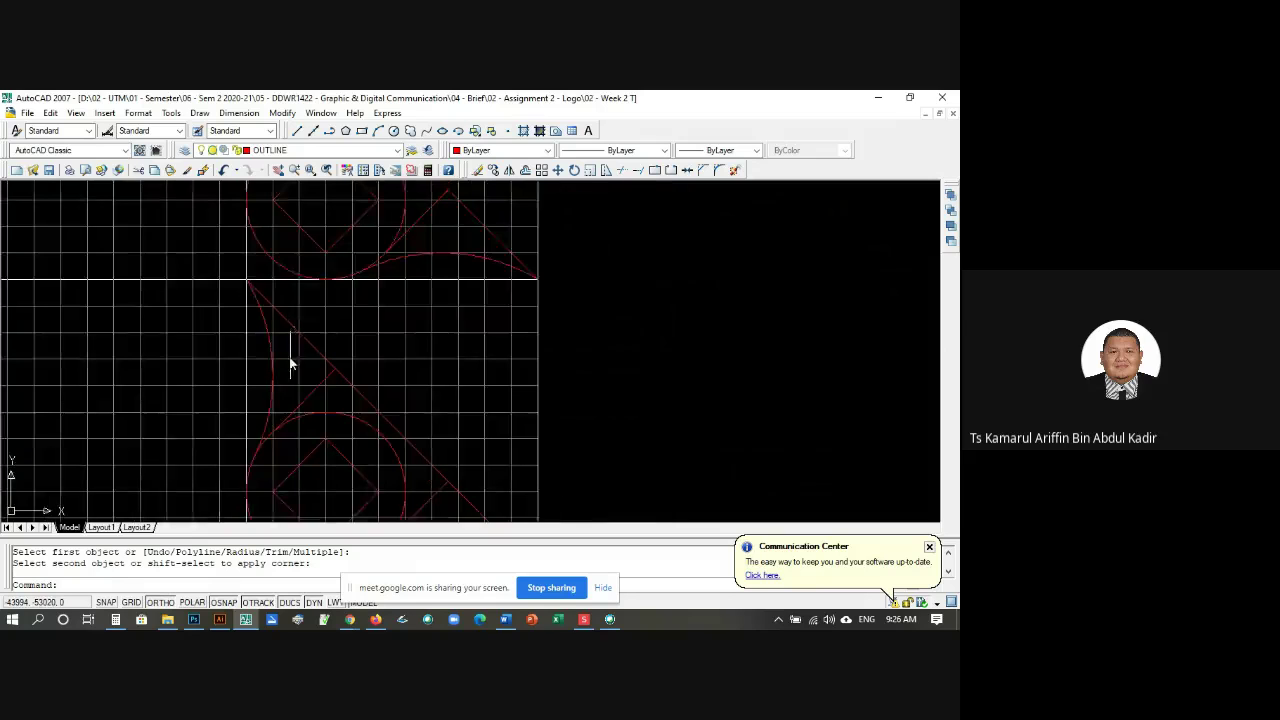
{"action": "scroll", "coordinate": [290, 366], "scroll_direction": "up", "scroll_amount": 2}
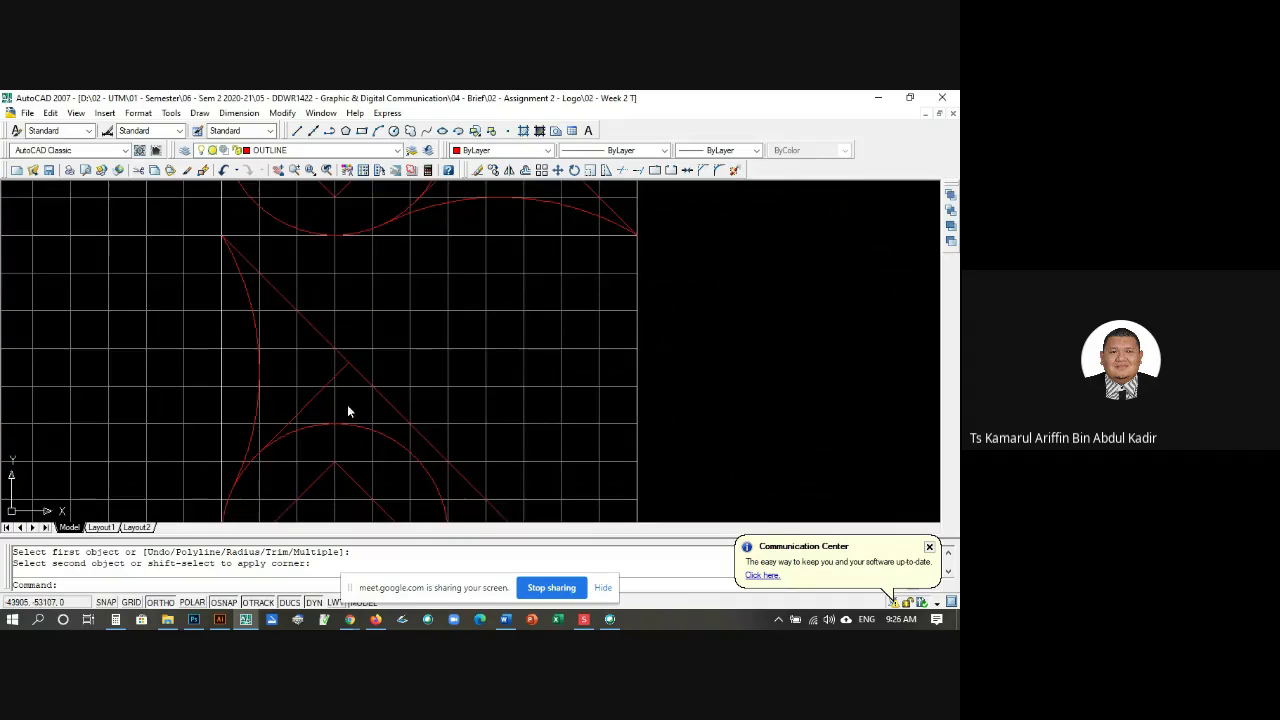
{"action": "scroll", "coordinate": [280, 357], "scroll_direction": "down", "scroll_amount": 2}
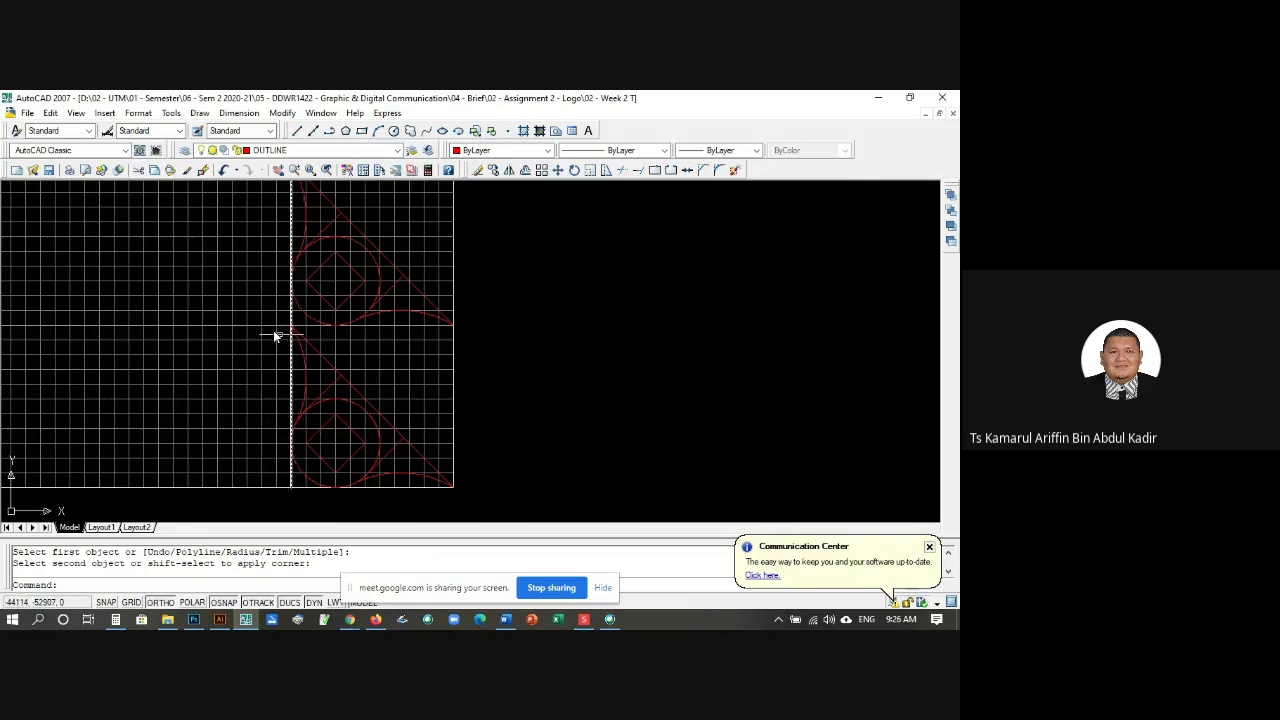
{"action": "scroll", "coordinate": [330, 350], "scroll_direction": "up", "scroll_amount": 3}
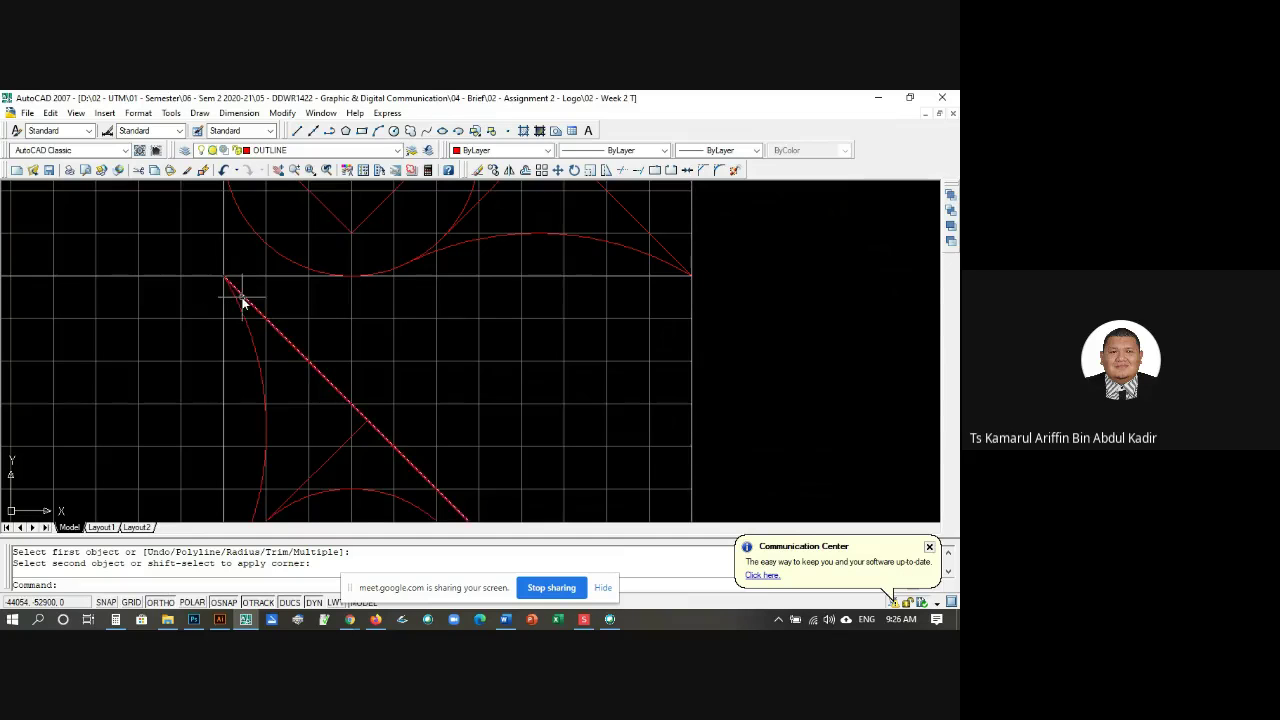
{"action": "scroll", "coordinate": [249, 316], "scroll_direction": "down", "scroll_amount": 2}
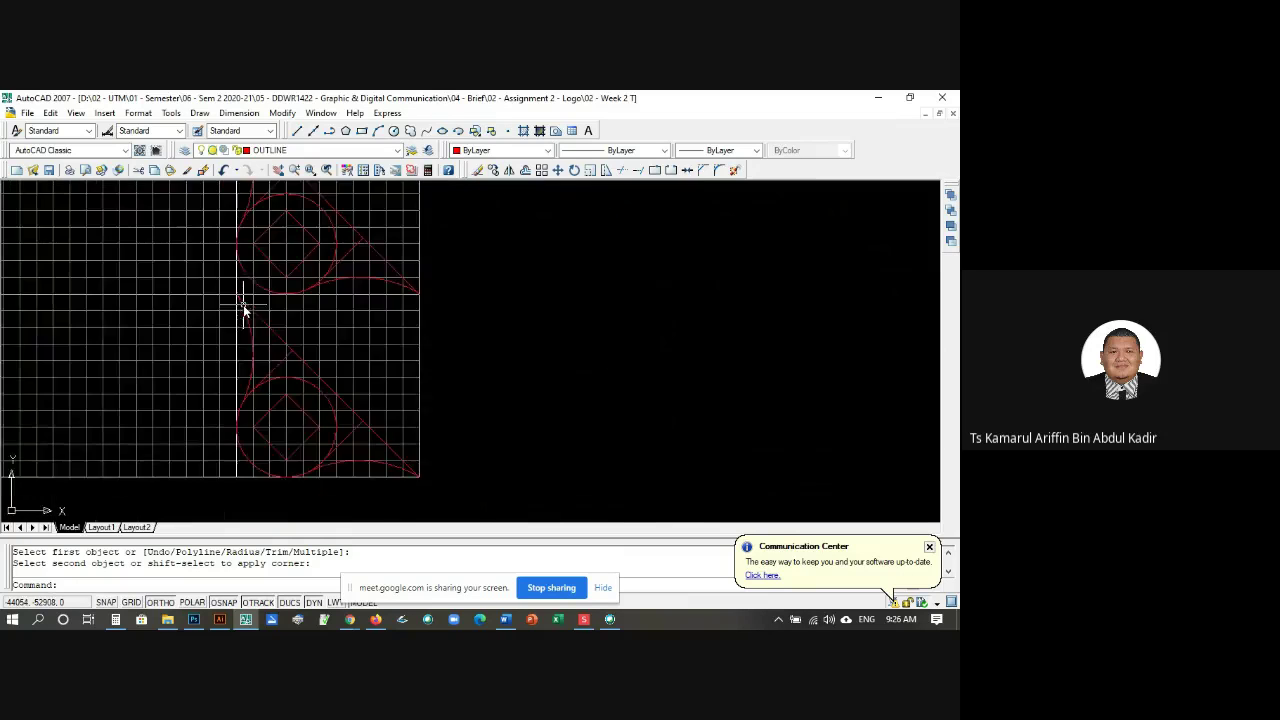
{"action": "scroll", "coordinate": [270, 325], "scroll_direction": "down", "scroll_amount": 2}
{"action": "key", "text": "Escape"}
{"action": "key", "text": "Escape"}
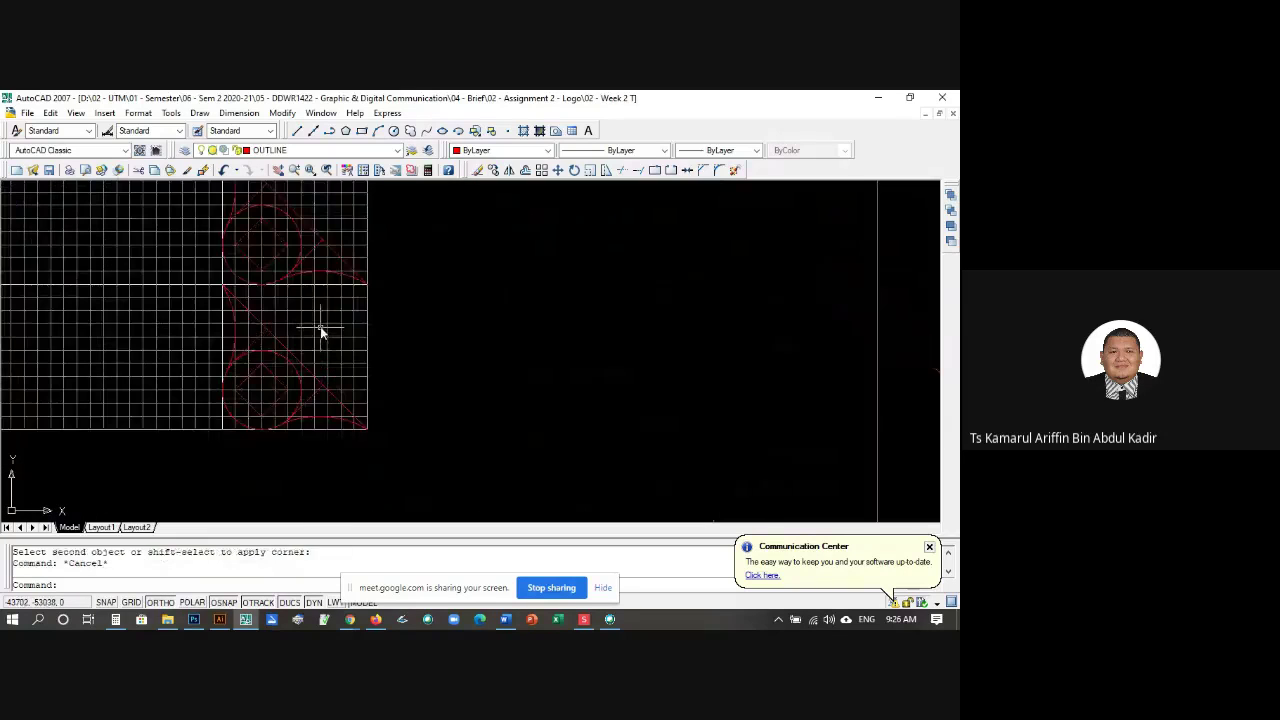
{"action": "scroll", "coordinate": [231, 347], "scroll_direction": "down", "scroll_amount": 2}
{"action": "scroll", "coordinate": [231, 347], "scroll_direction": "up", "scroll_amount": 3}
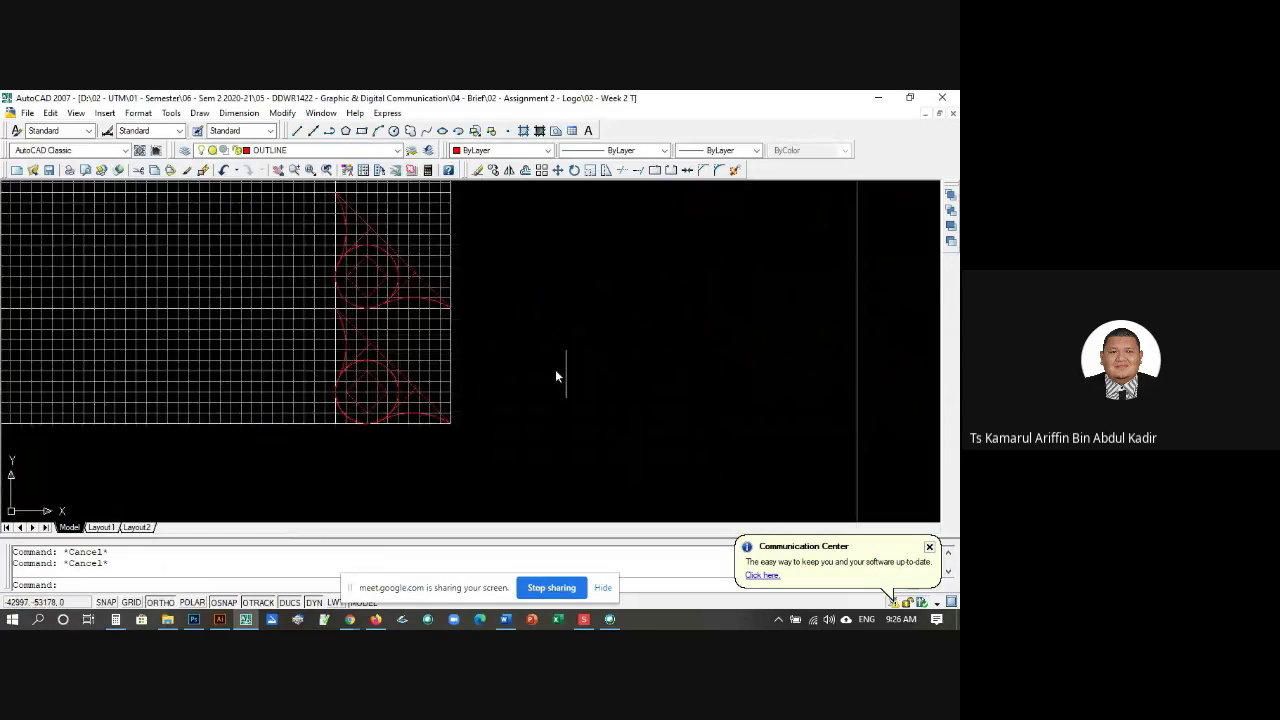
{"action": "scroll", "coordinate": [557, 376], "scroll_direction": "up", "scroll_amount": 2}
{"action": "scroll", "coordinate": [391, 349], "scroll_direction": "down", "scroll_amount": 1}
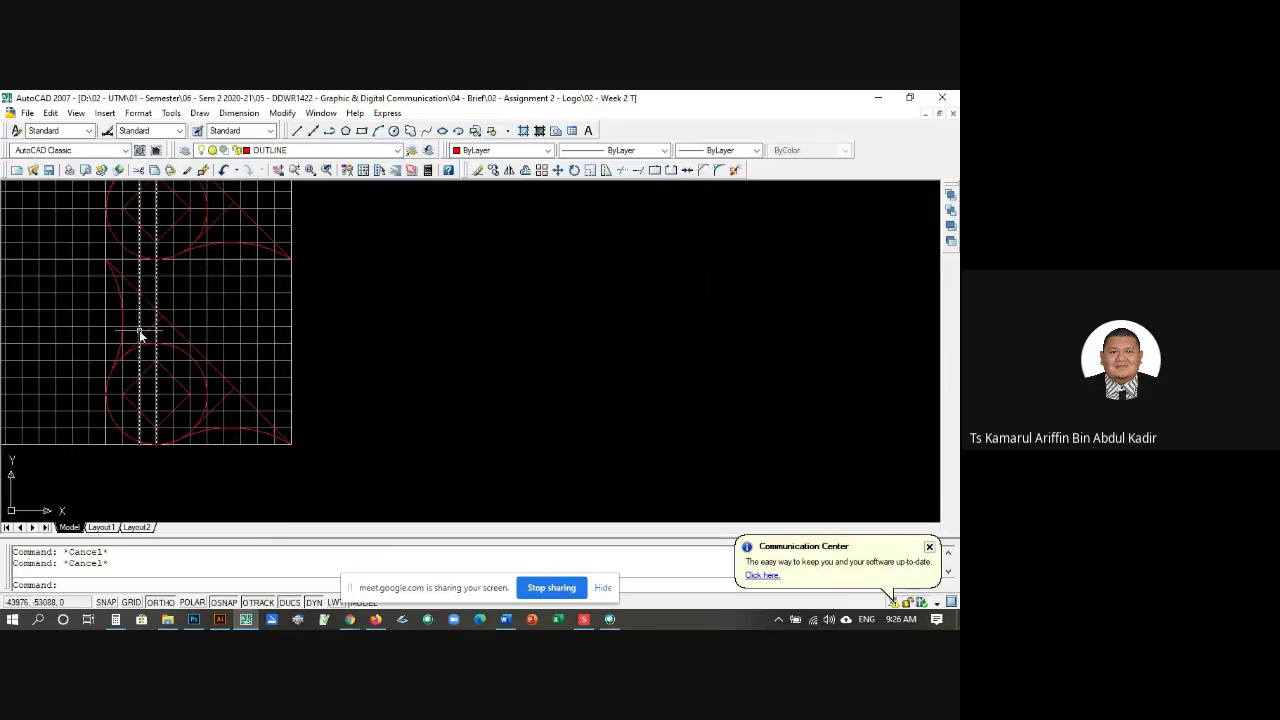
{"action": "scroll", "coordinate": [150, 320], "scroll_direction": "up", "scroll_amount": 1}
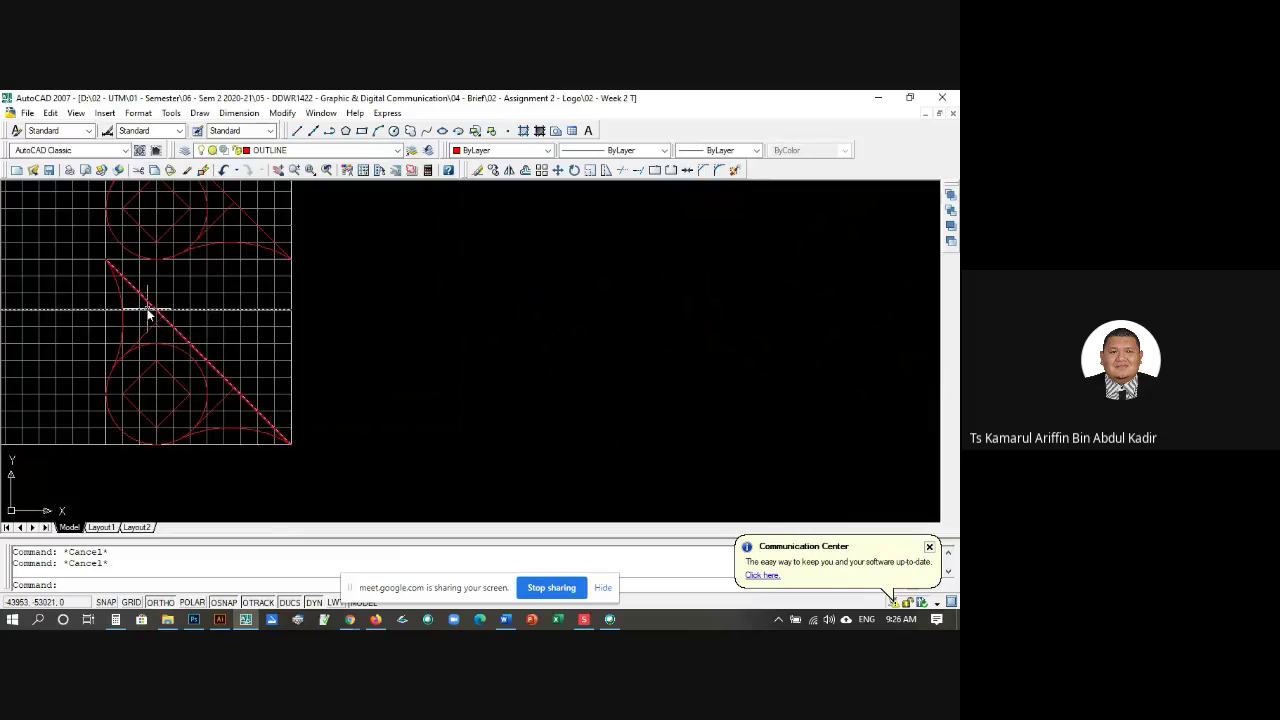
{"action": "scroll", "coordinate": [229, 400], "scroll_direction": "down", "scroll_amount": 1}
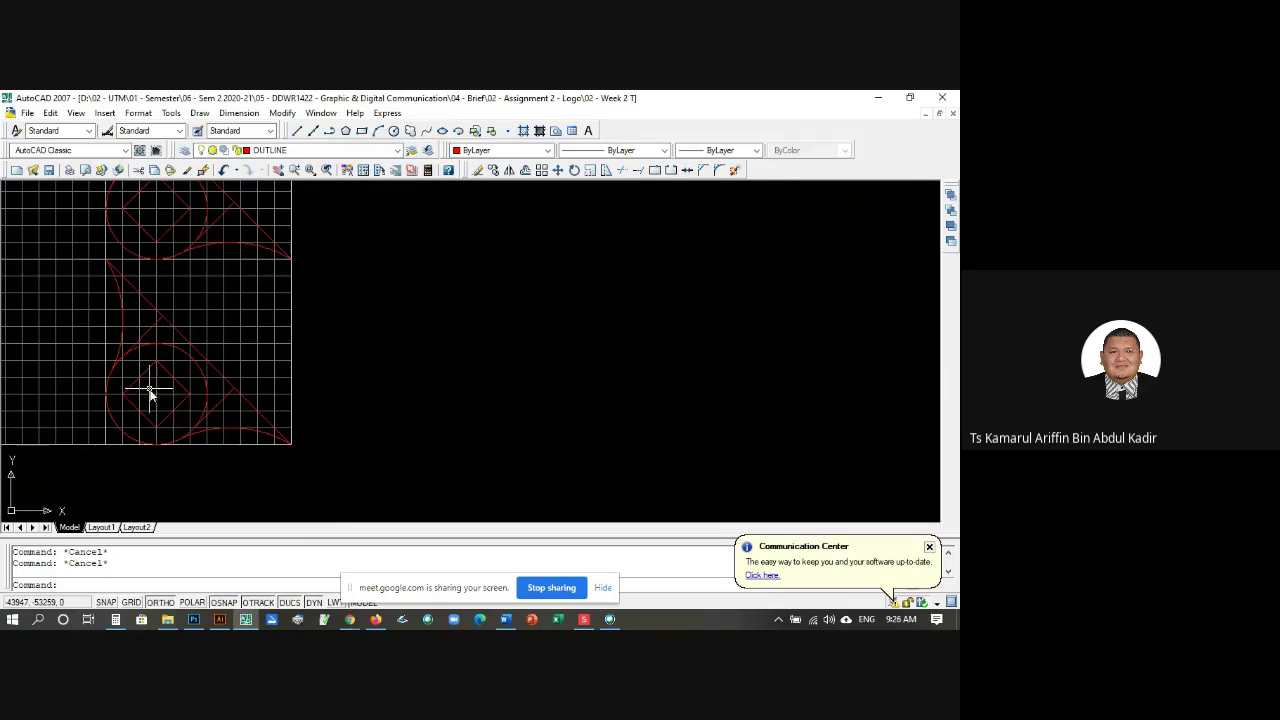
Step: Turn off layer 0 to hide the construction grid around the two motifs
{"action": "left_click", "coordinate": [397, 151]}
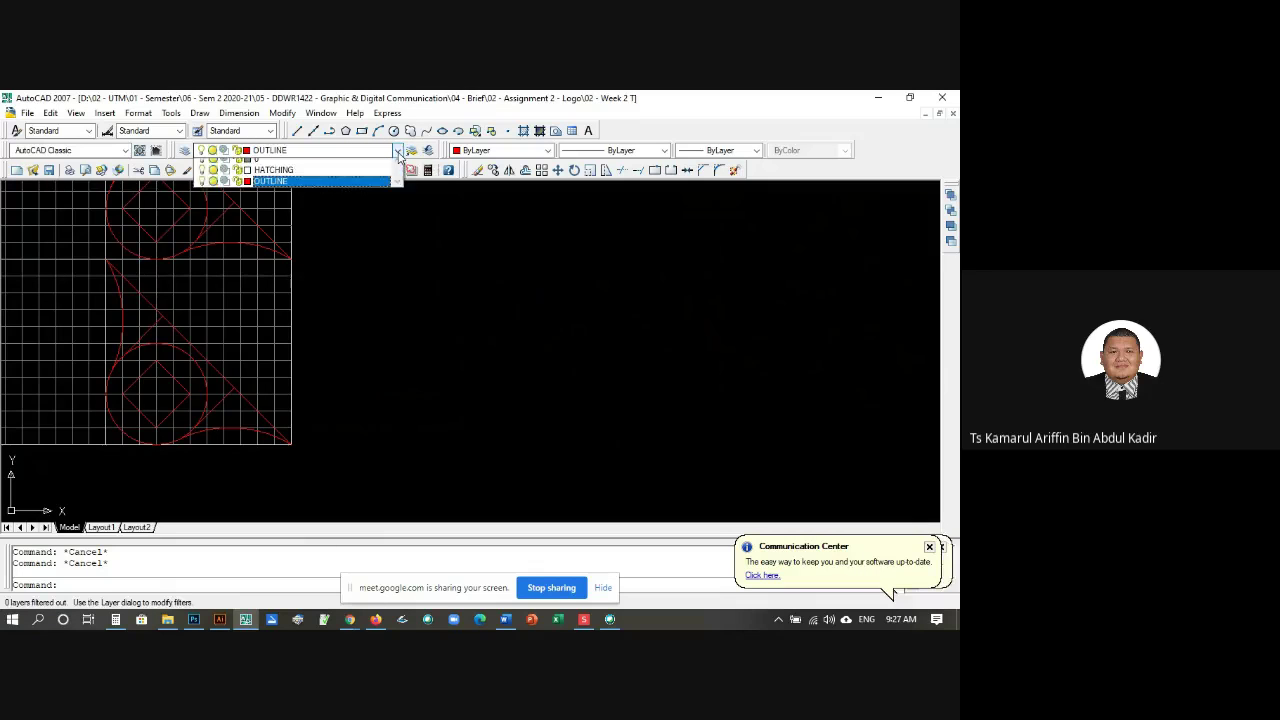
{"action": "left_click", "coordinate": [203, 165]}
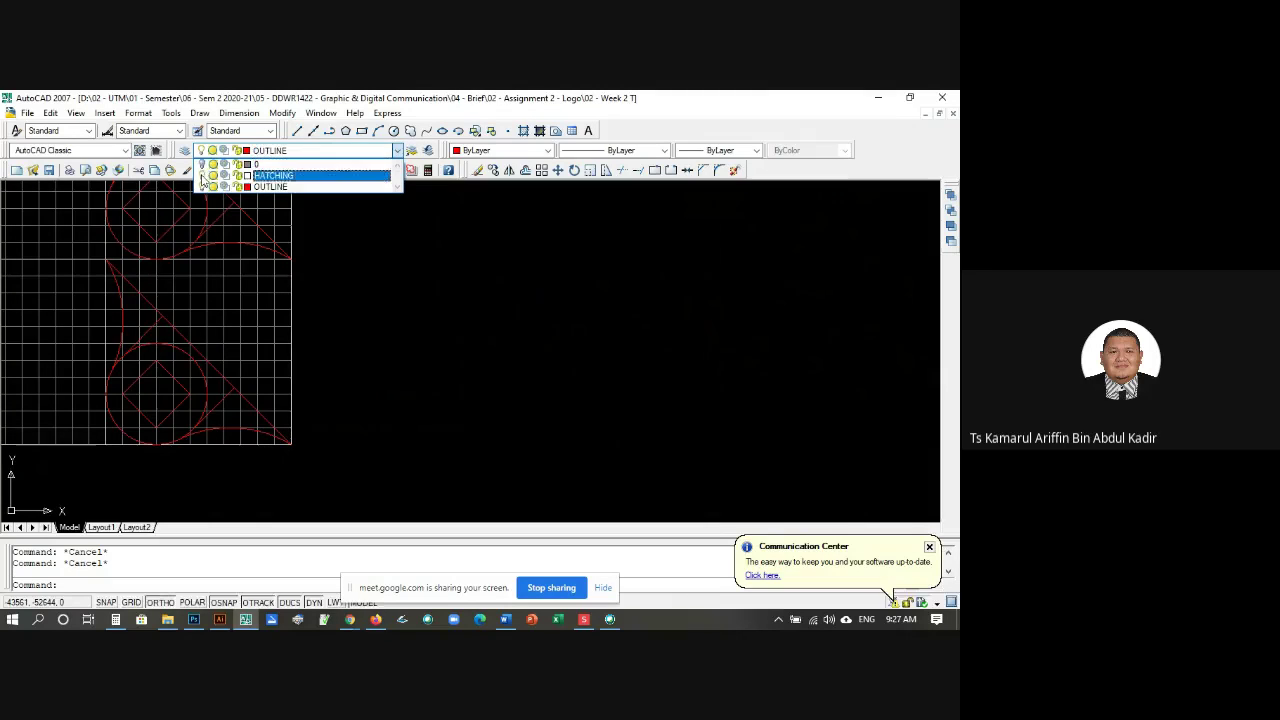
{"action": "left_click", "coordinate": [344, 297]}
{"action": "scroll", "coordinate": [255, 380], "scroll_direction": "up", "scroll_amount": 1}
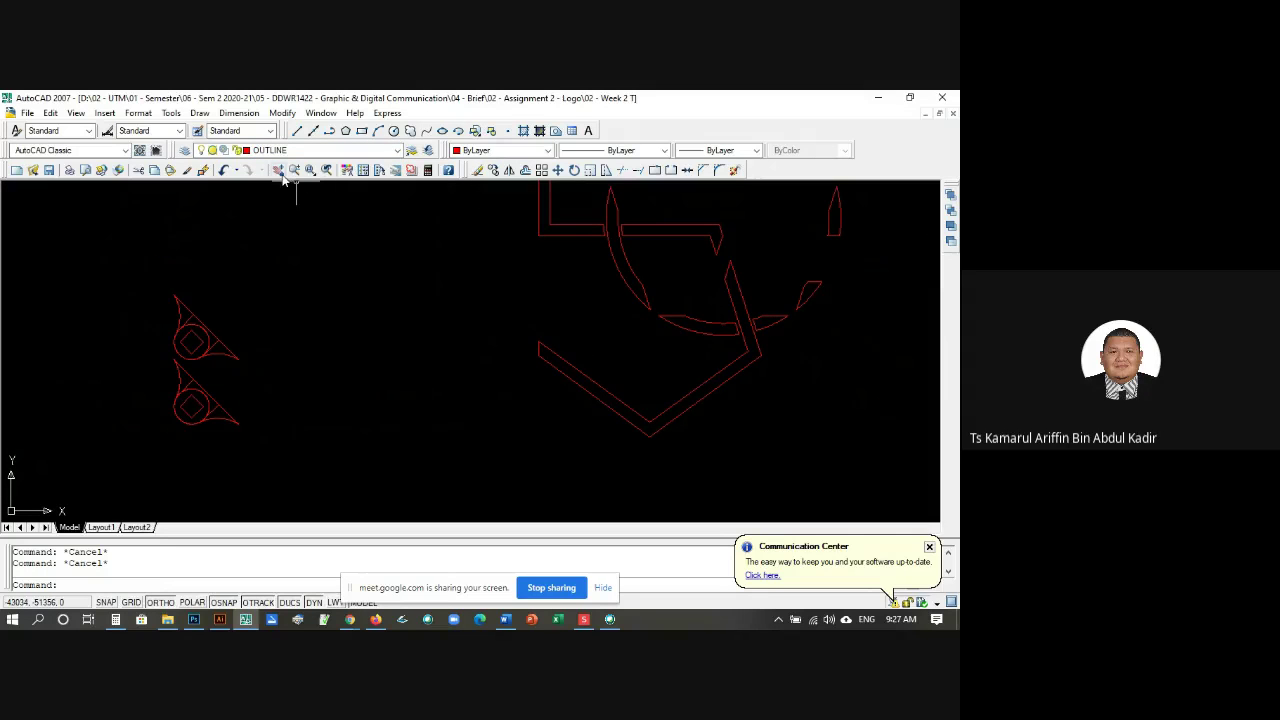
{"action": "scroll", "coordinate": [306, 212], "scroll_direction": "down", "scroll_amount": 3}
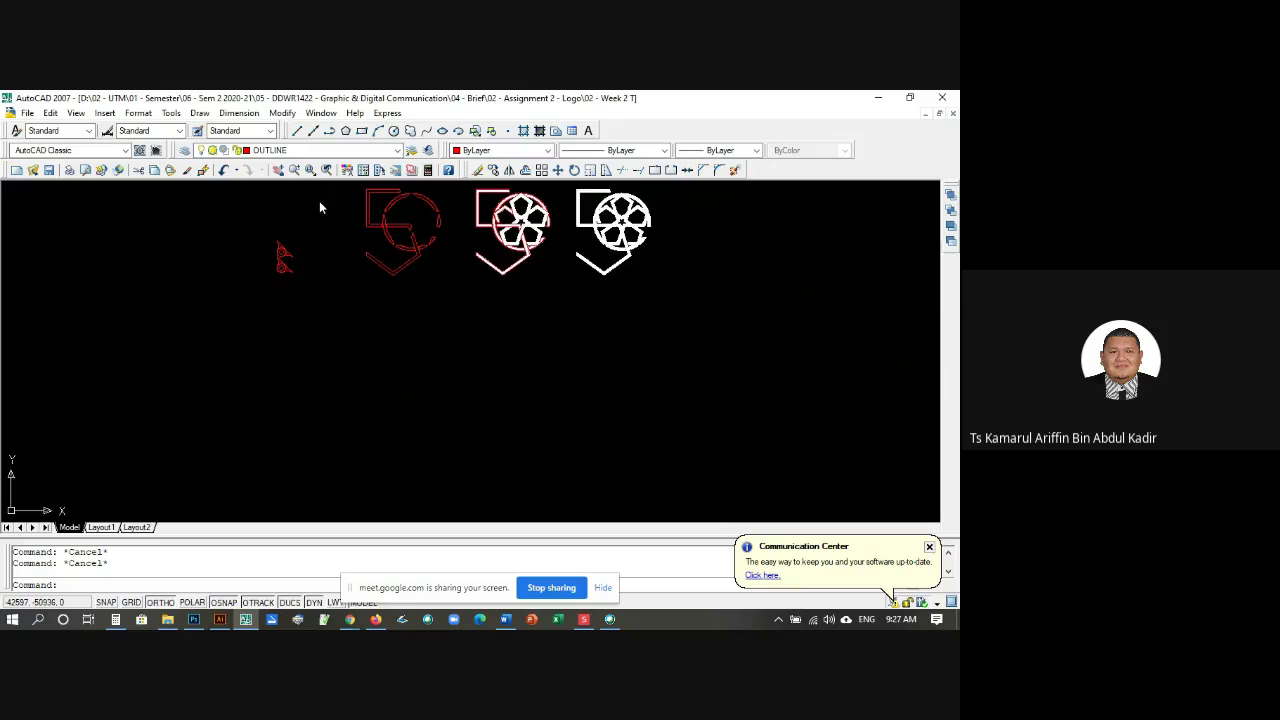
{"action": "scroll", "coordinate": [320, 205], "scroll_direction": "up", "scroll_amount": 3}
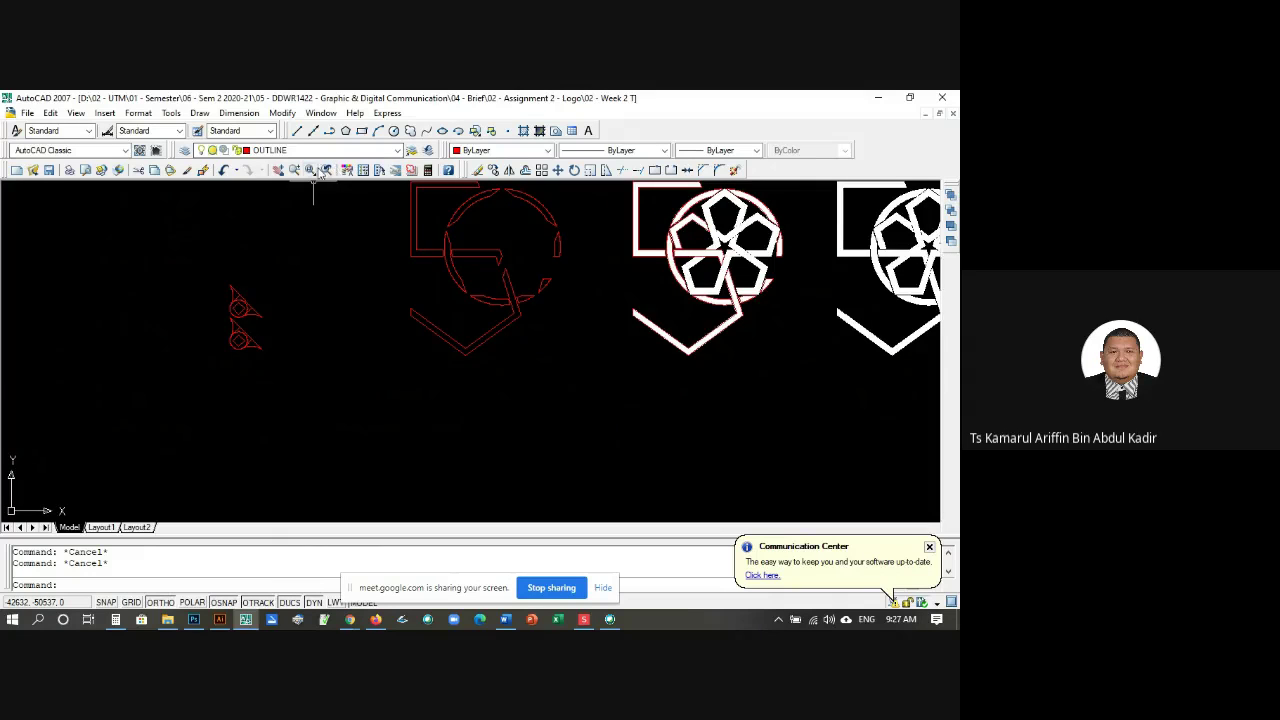
{"action": "scroll", "coordinate": [240, 358], "scroll_direction": "up", "scroll_amount": 3}
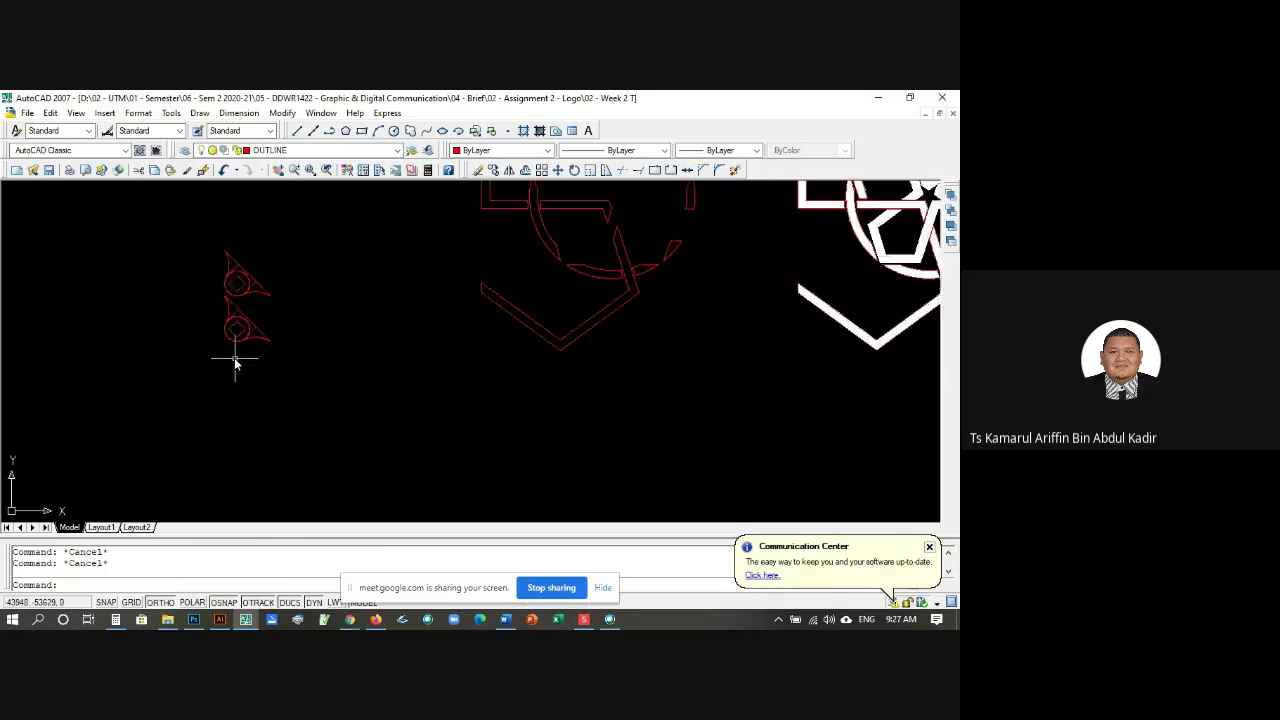
{"action": "scroll", "coordinate": [228, 316], "scroll_direction": "up", "scroll_amount": 4}
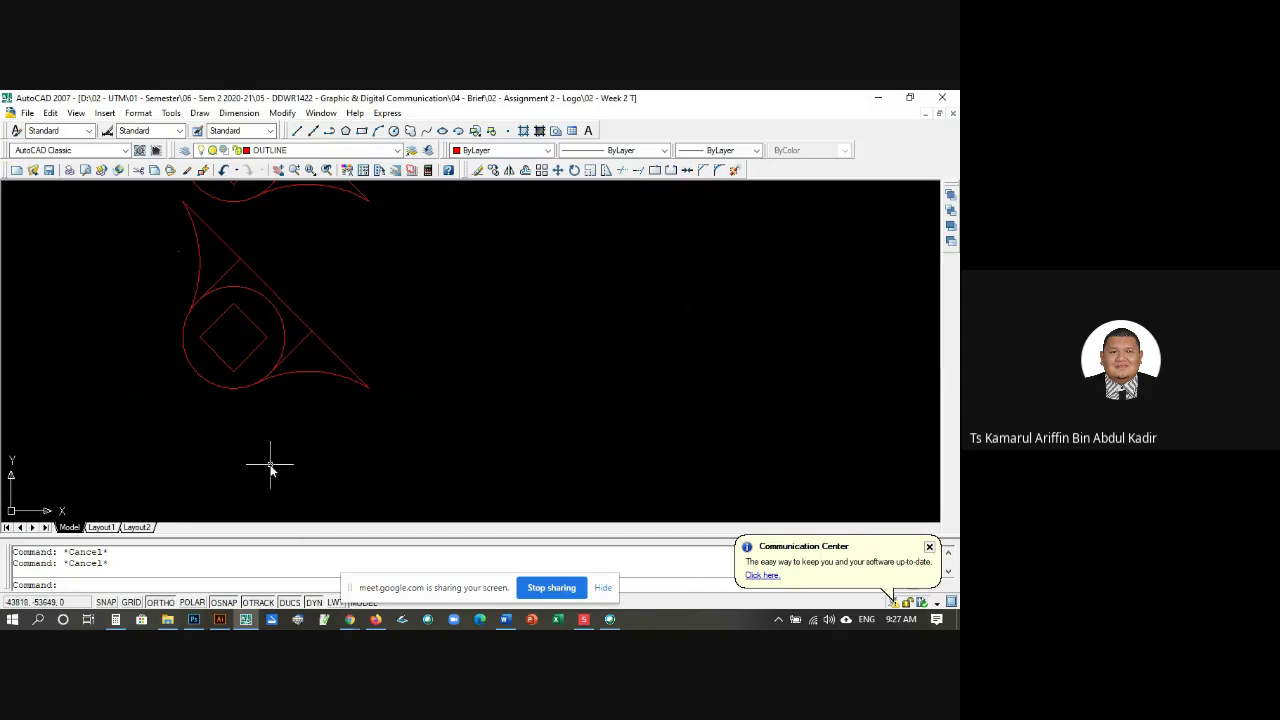
{"action": "type", "text": "co"}
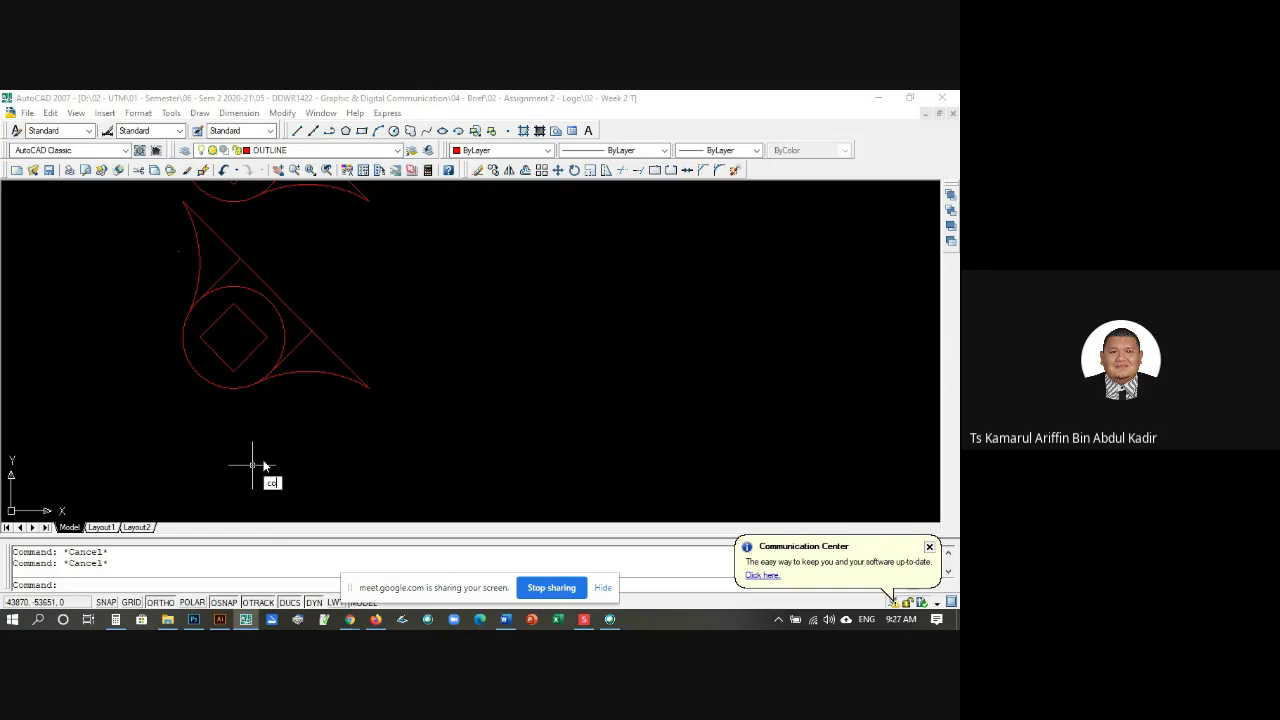
{"action": "key", "text": "Return"}
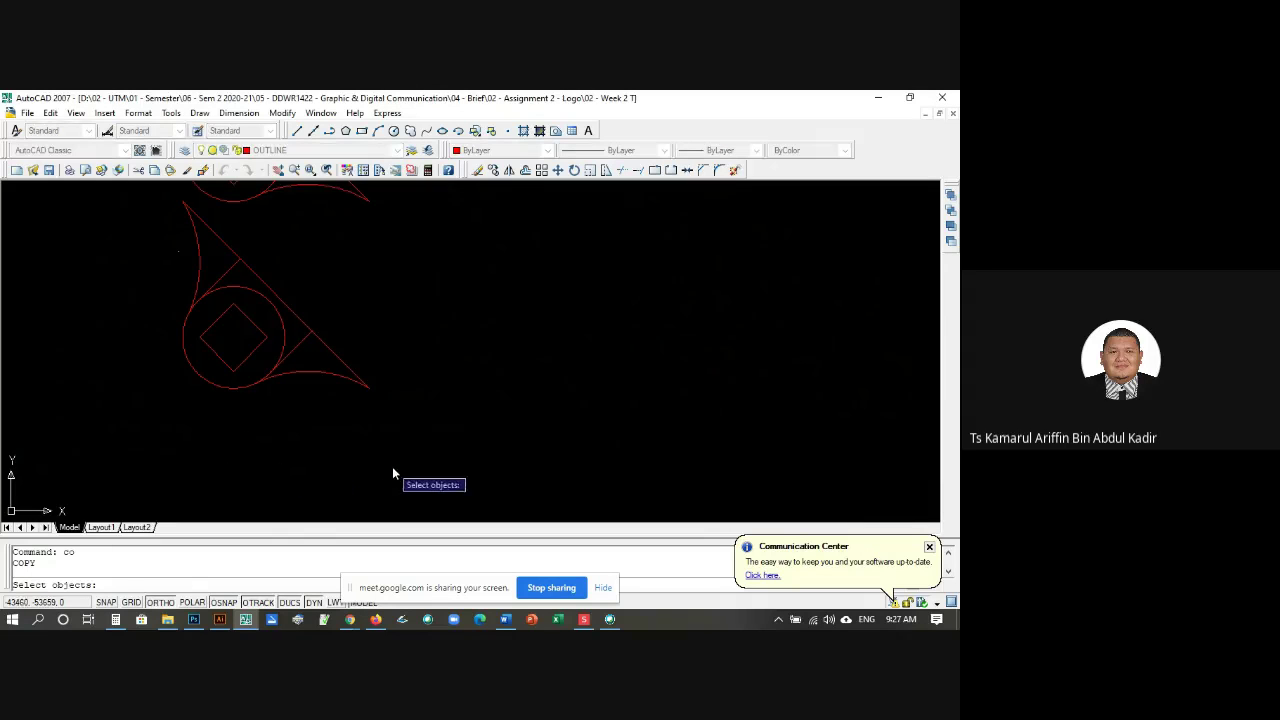
{"action": "left_click", "coordinate": [393, 466]}
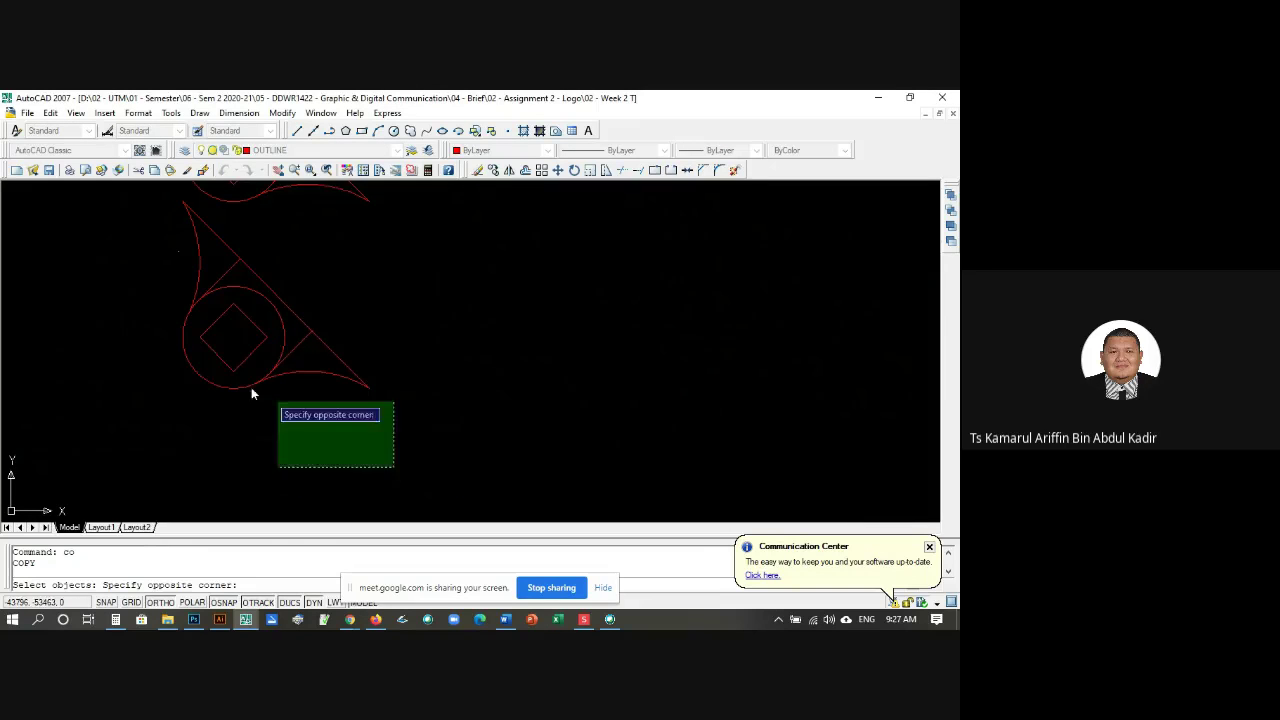
{"action": "left_click", "coordinate": [187, 237]}
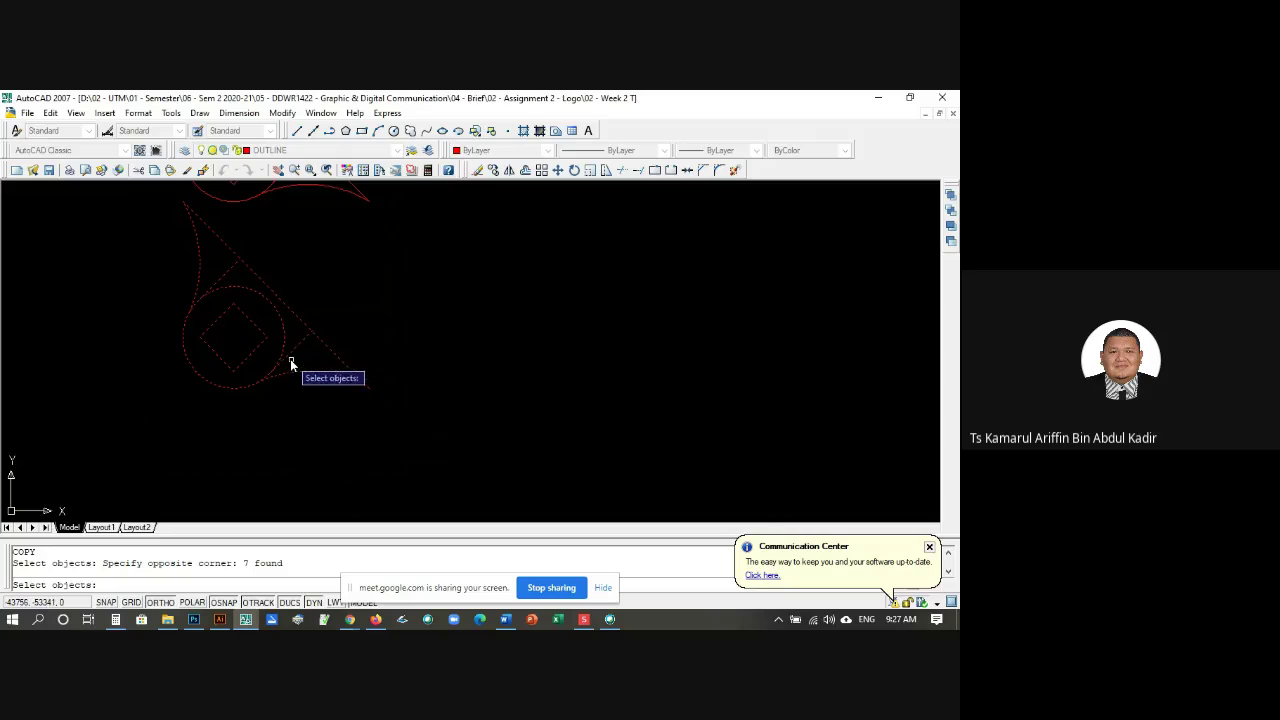
{"action": "key", "text": "Escape"}
{"action": "key", "text": "Escape"}
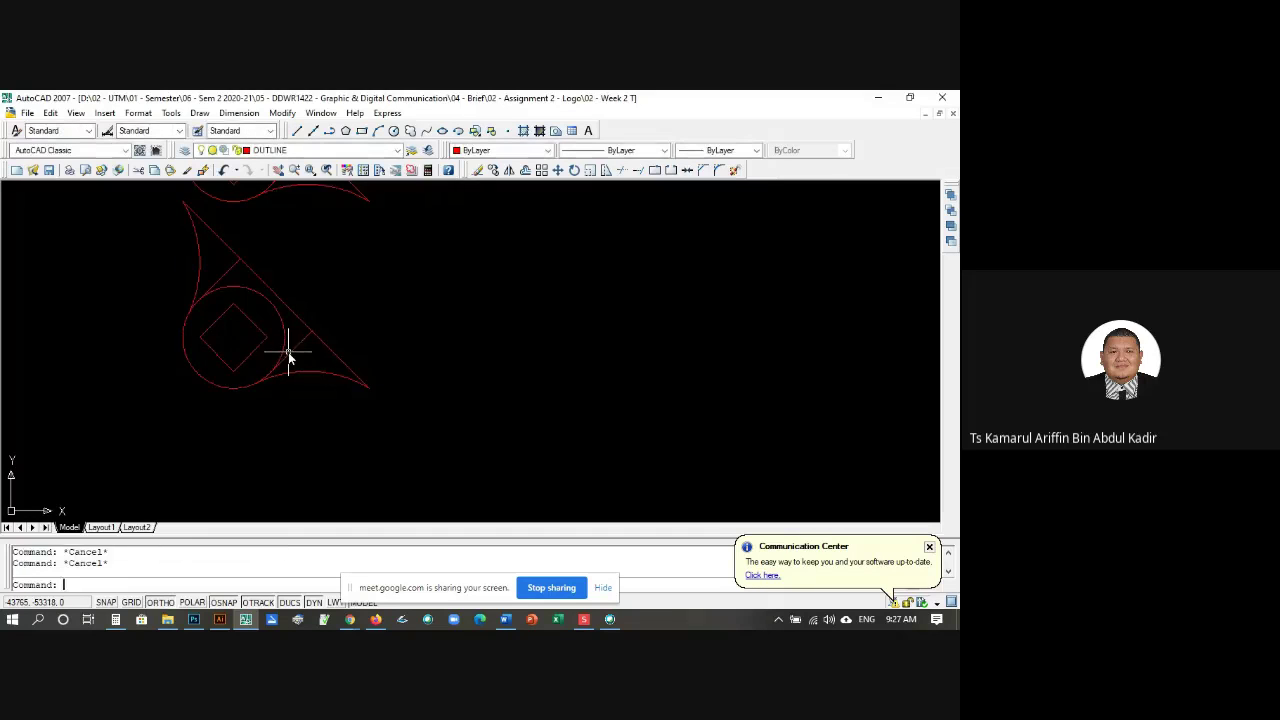
Step: Copy the complete lower motif from its circle's centre to a spot about 908 units horizontally to its right, with Ortho on
{"action": "type", "text": "co"}
{"action": "key", "text": "Return"}
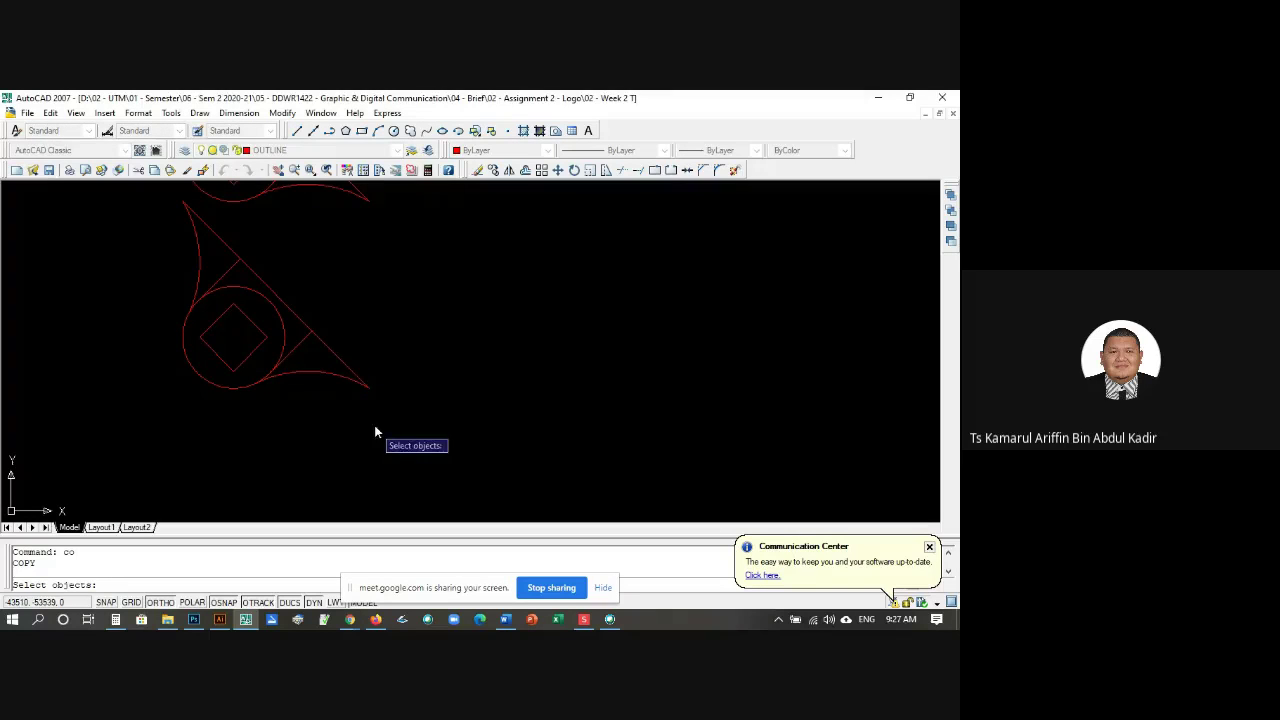
{"action": "left_click", "coordinate": [389, 418]}
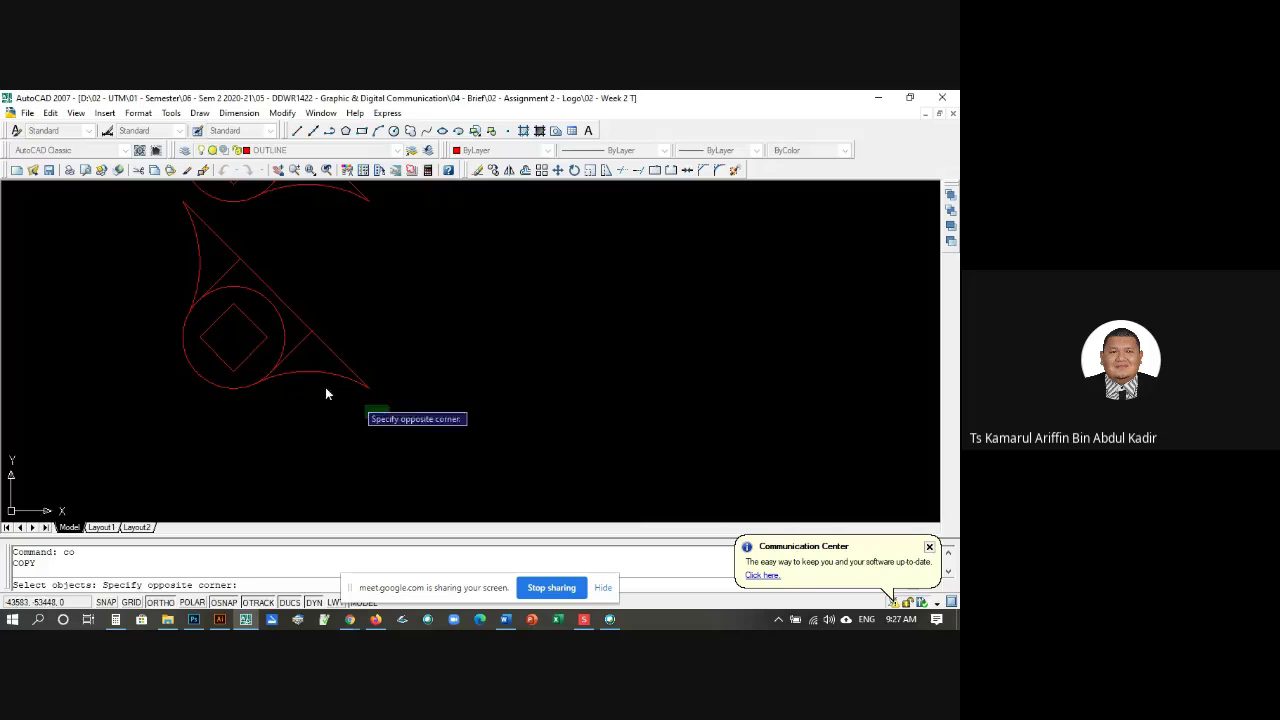
{"action": "left_click", "coordinate": [190, 240]}
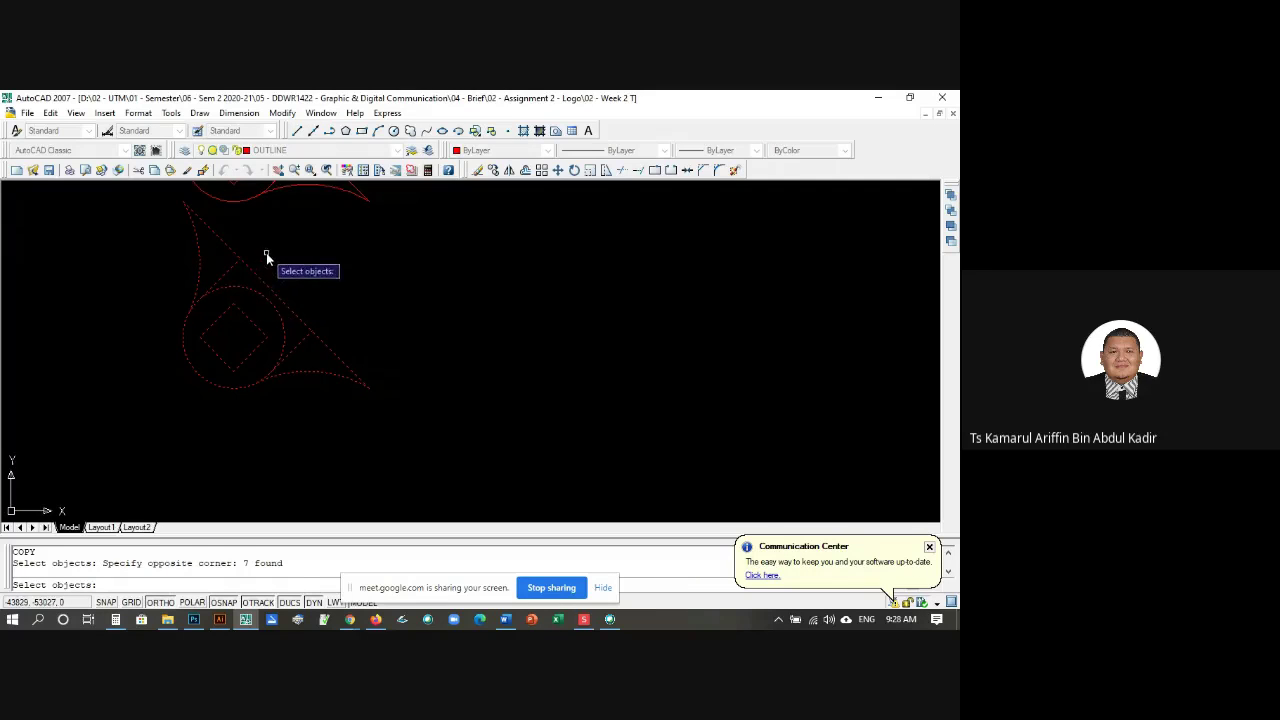
{"action": "key", "text": "Return"}
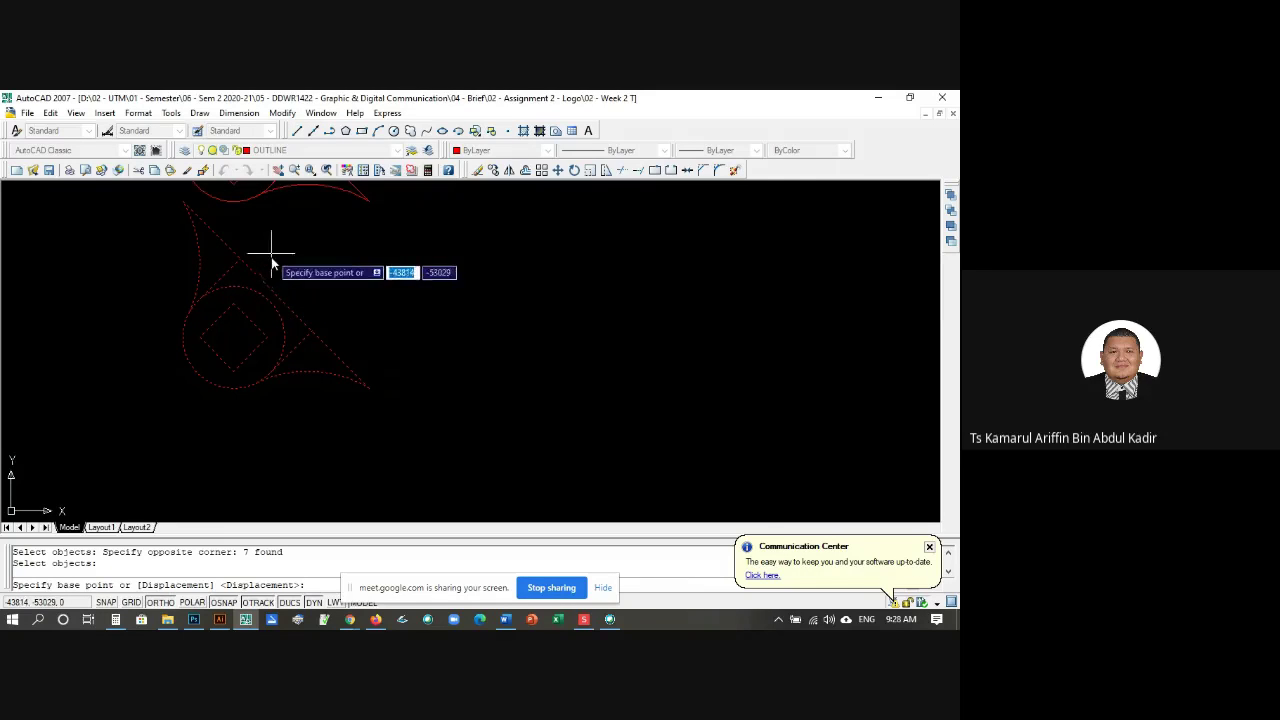
{"action": "left_click", "coordinate": [236, 336]}
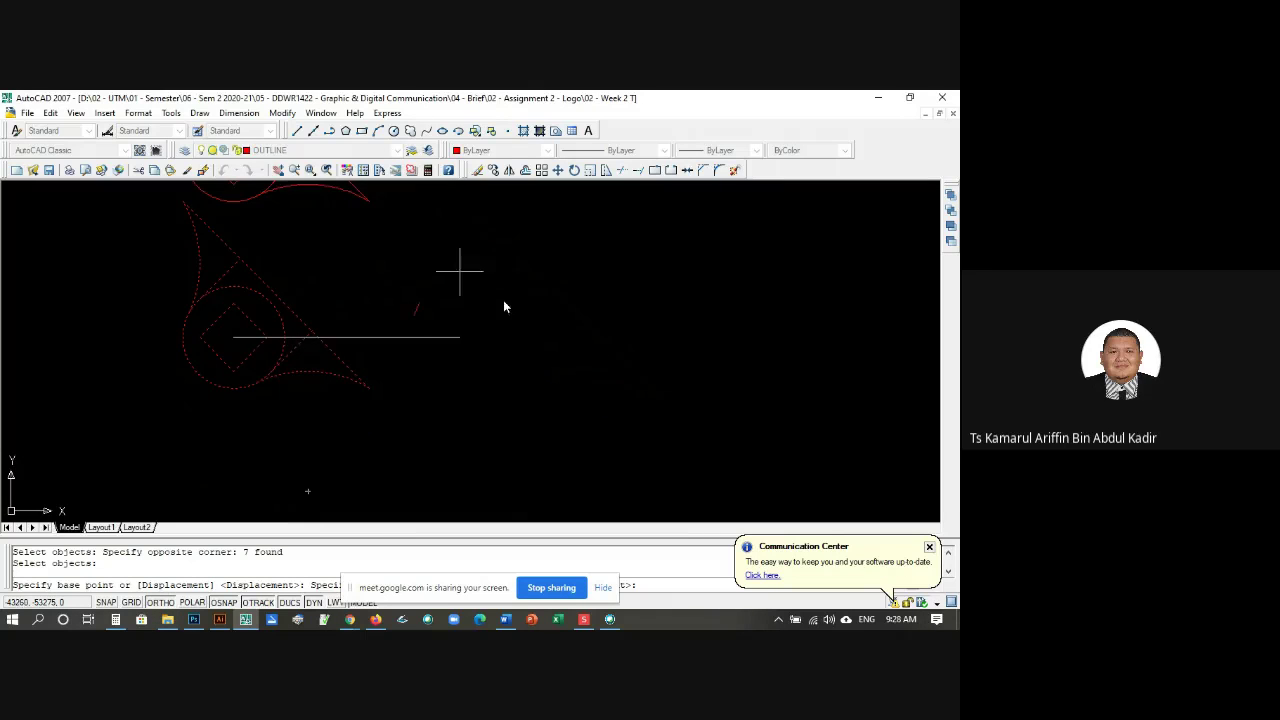
{"action": "key", "text": "F8"}
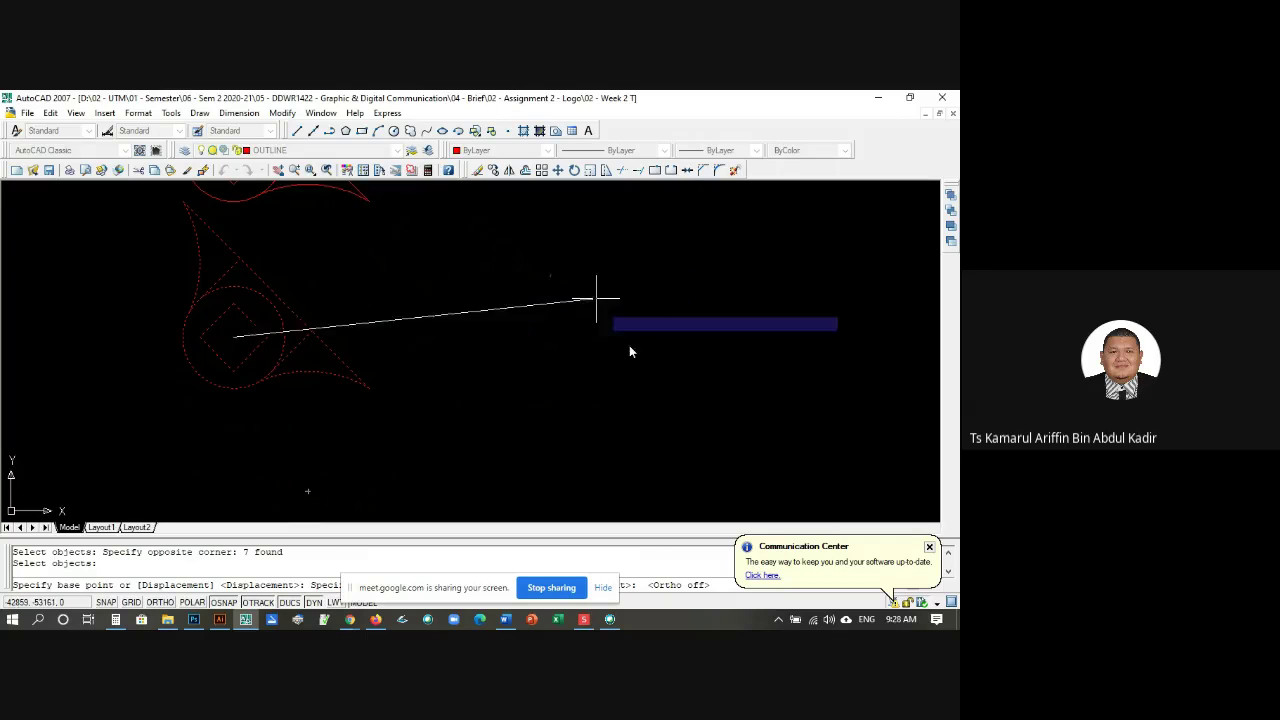
{"action": "left_click", "coordinate": [160, 602]}
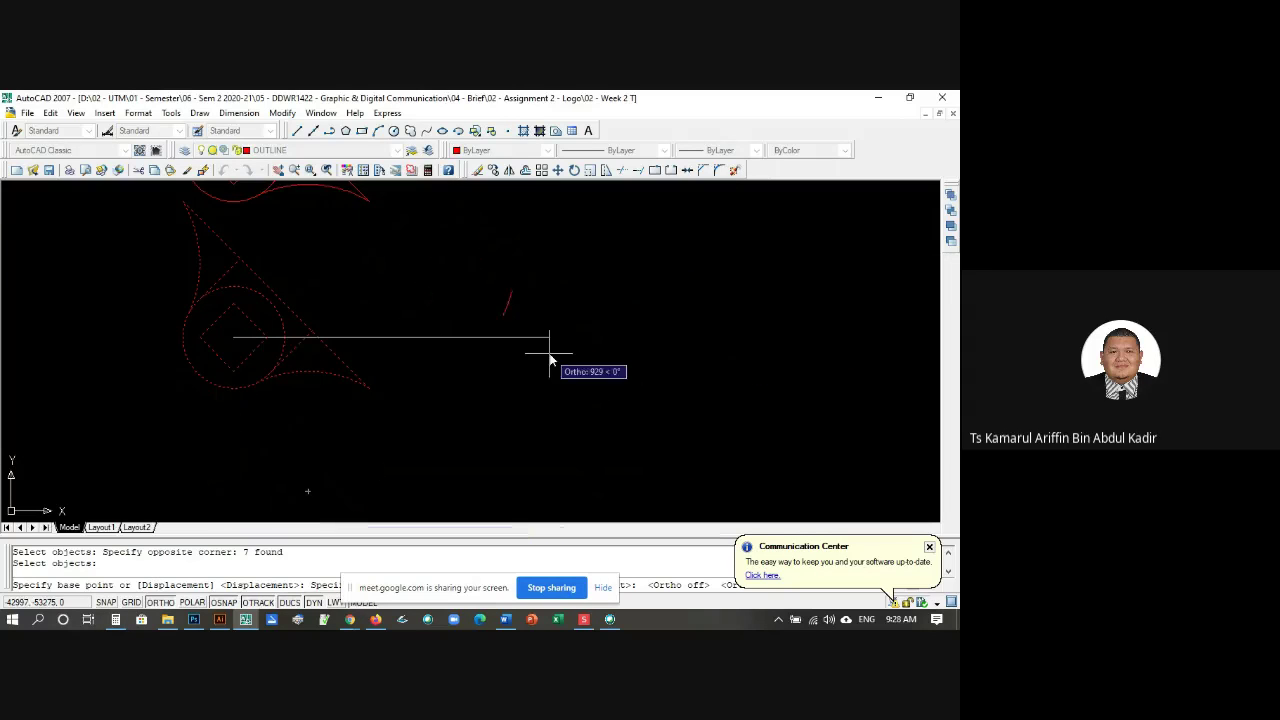
{"action": "left_click", "coordinate": [542, 357]}
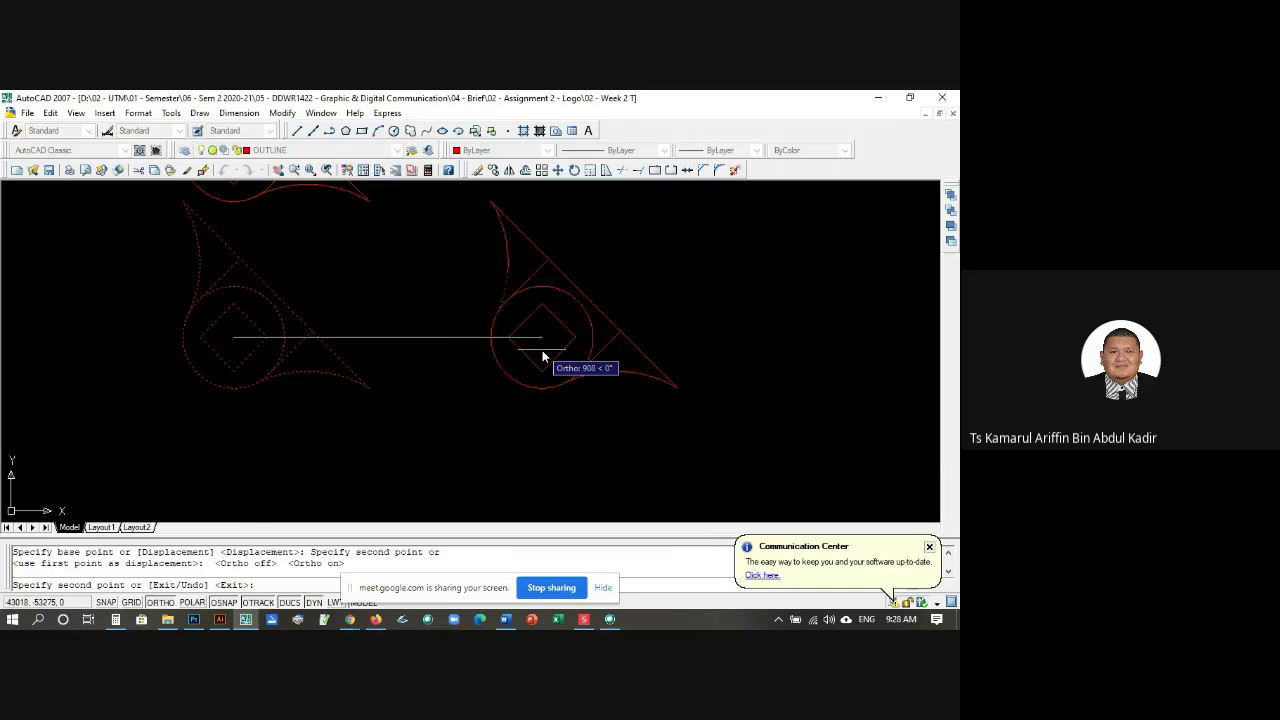
{"action": "key", "text": "Return"}
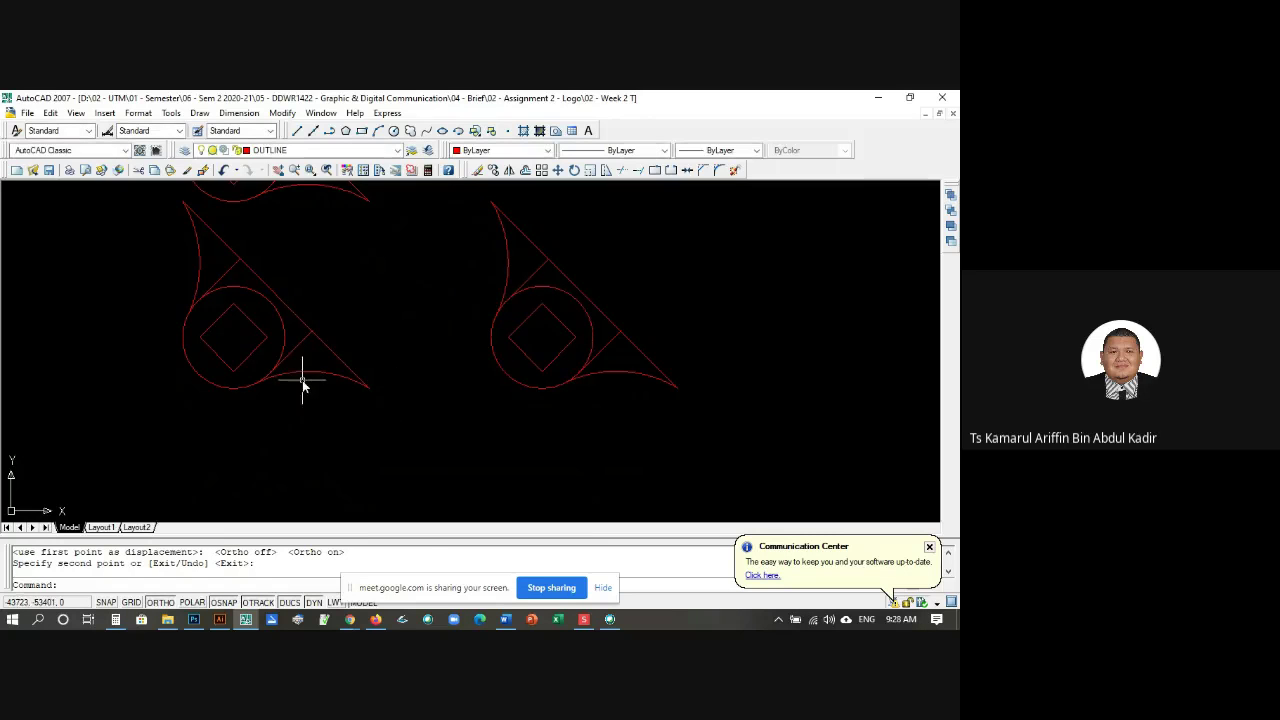
Step: Turn layer 0 back on to show the construction grid
{"action": "left_click", "coordinate": [395, 150]}
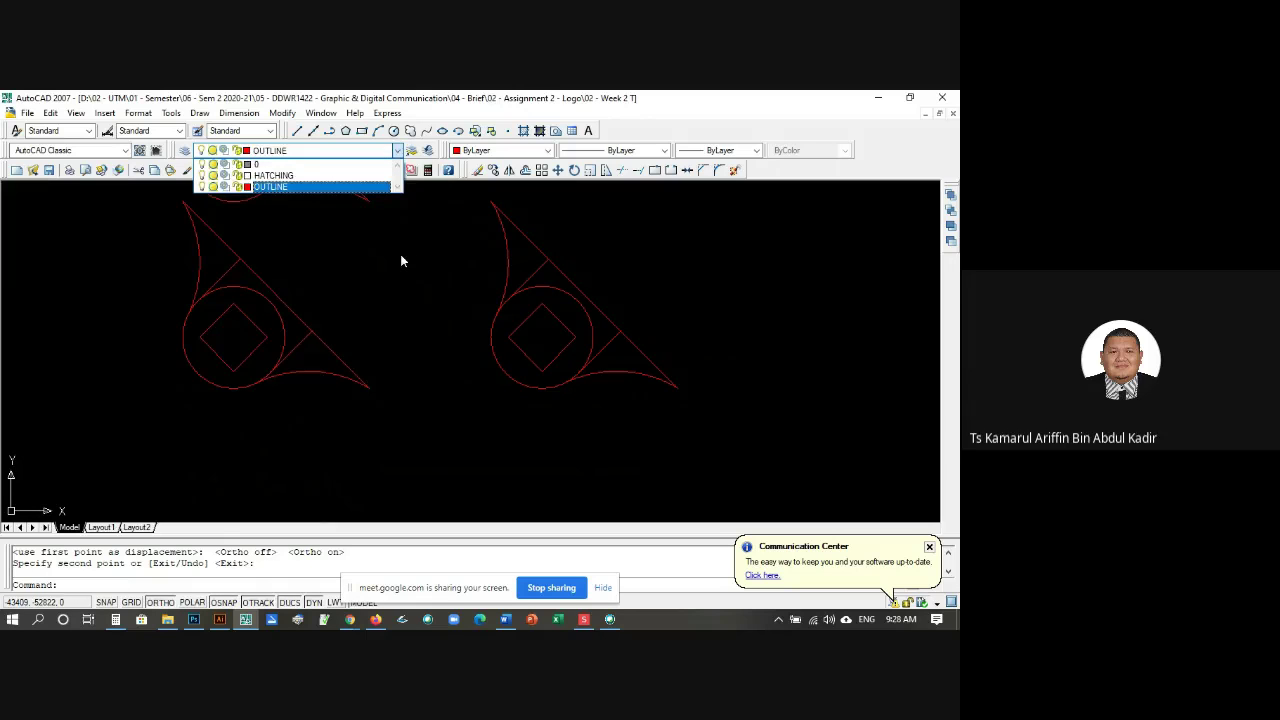
{"action": "scroll", "coordinate": [391, 257], "scroll_direction": "down", "scroll_amount": 4}
{"action": "scroll", "coordinate": [334, 318], "scroll_direction": "down", "scroll_amount": 2}
{"action": "scroll", "coordinate": [488, 294], "scroll_direction": "down", "scroll_amount": 4}
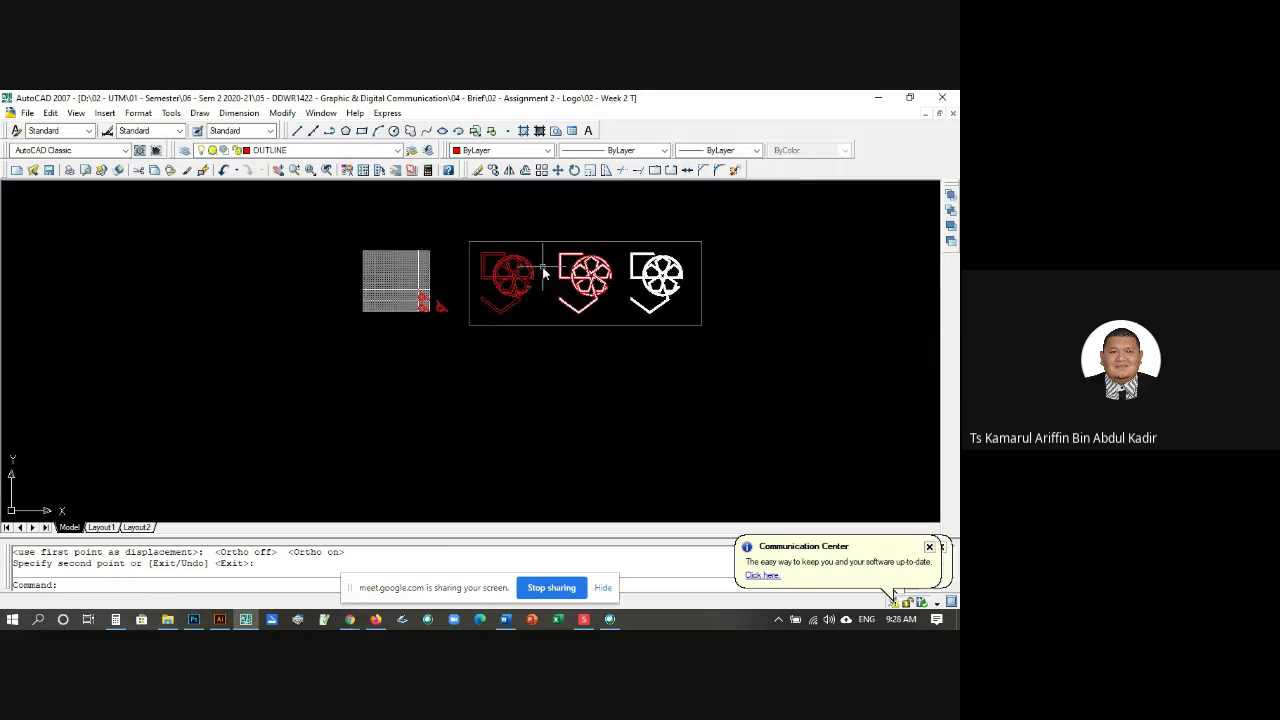
Step: Select the finished outline-only logo in the reference frame and check which layer its objects are on
{"action": "scroll", "coordinate": [544, 270], "scroll_direction": "up", "scroll_amount": 6}
{"action": "left_click", "coordinate": [537, 208]}
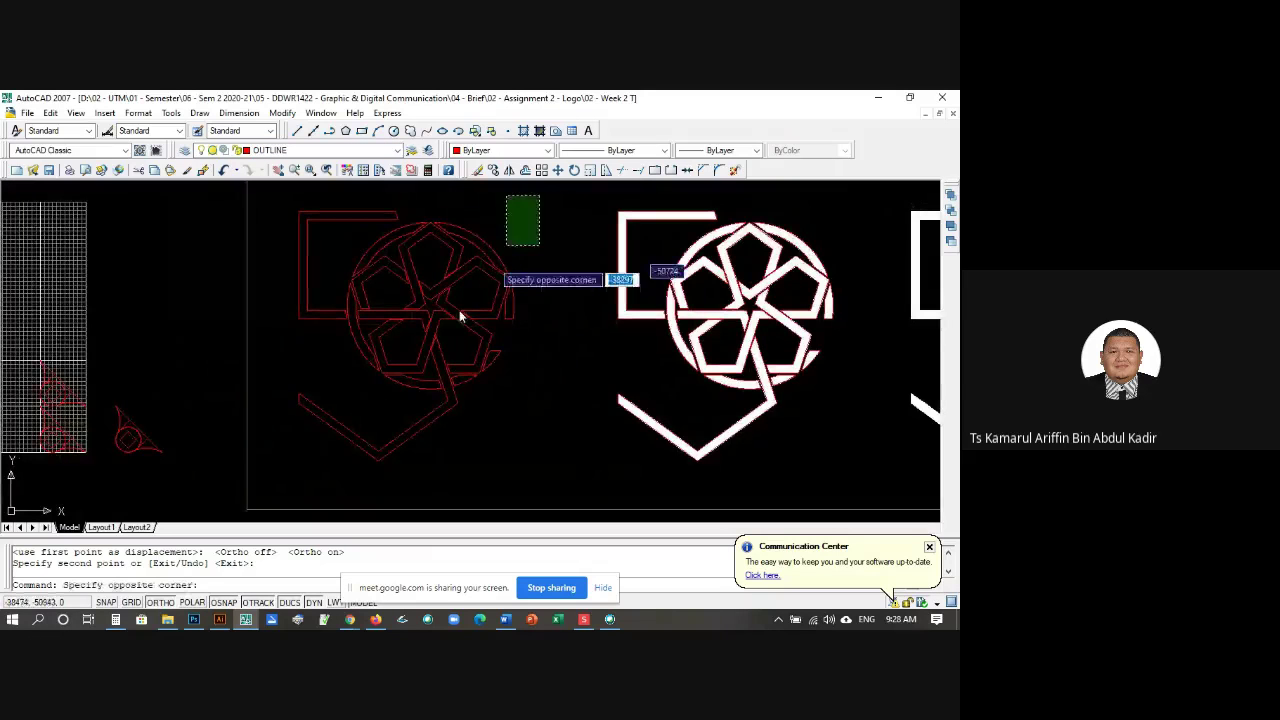
{"action": "left_click", "coordinate": [286, 478]}
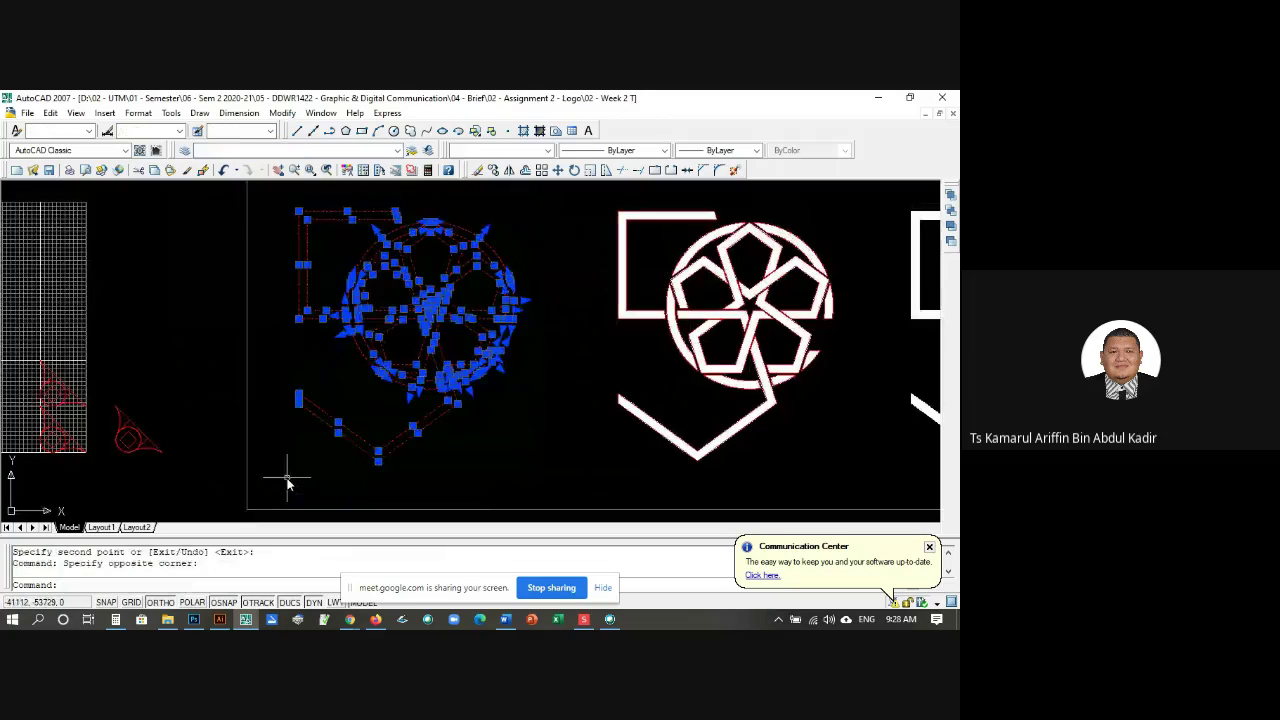
{"action": "left_click", "coordinate": [397, 152]}
{"action": "left_click", "coordinate": [270, 187]}
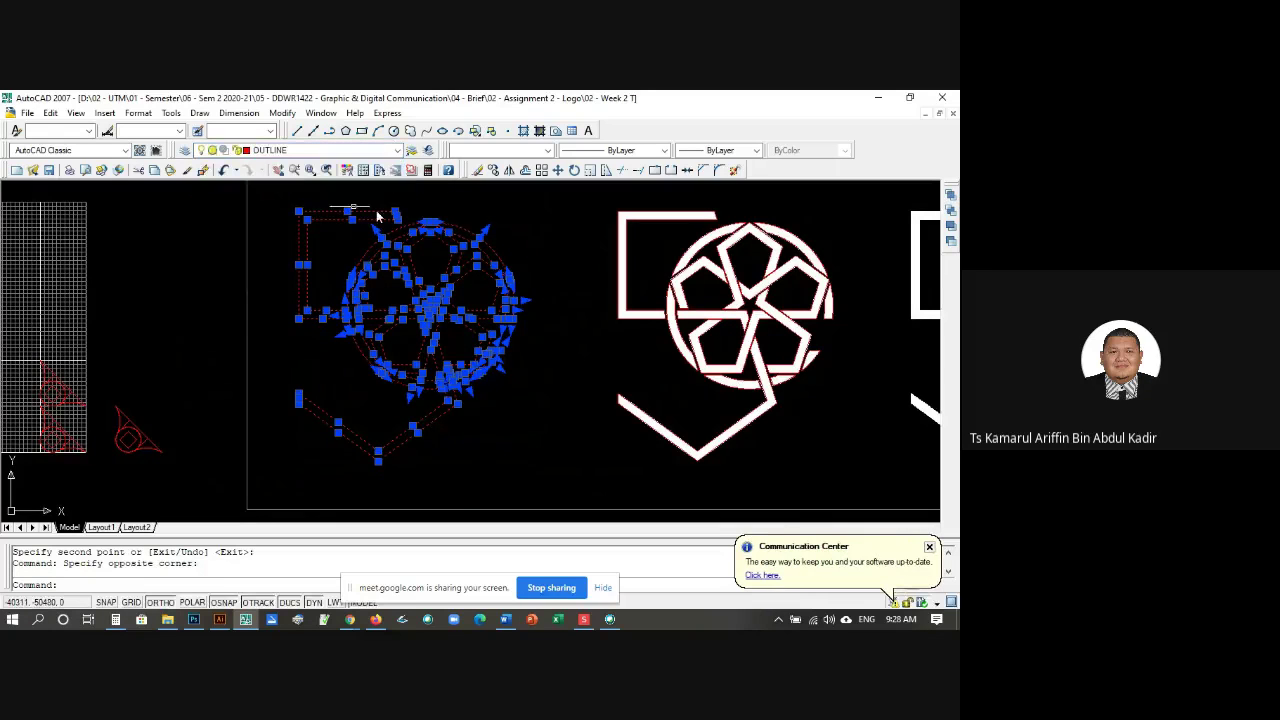
{"action": "key", "text": "Escape"}
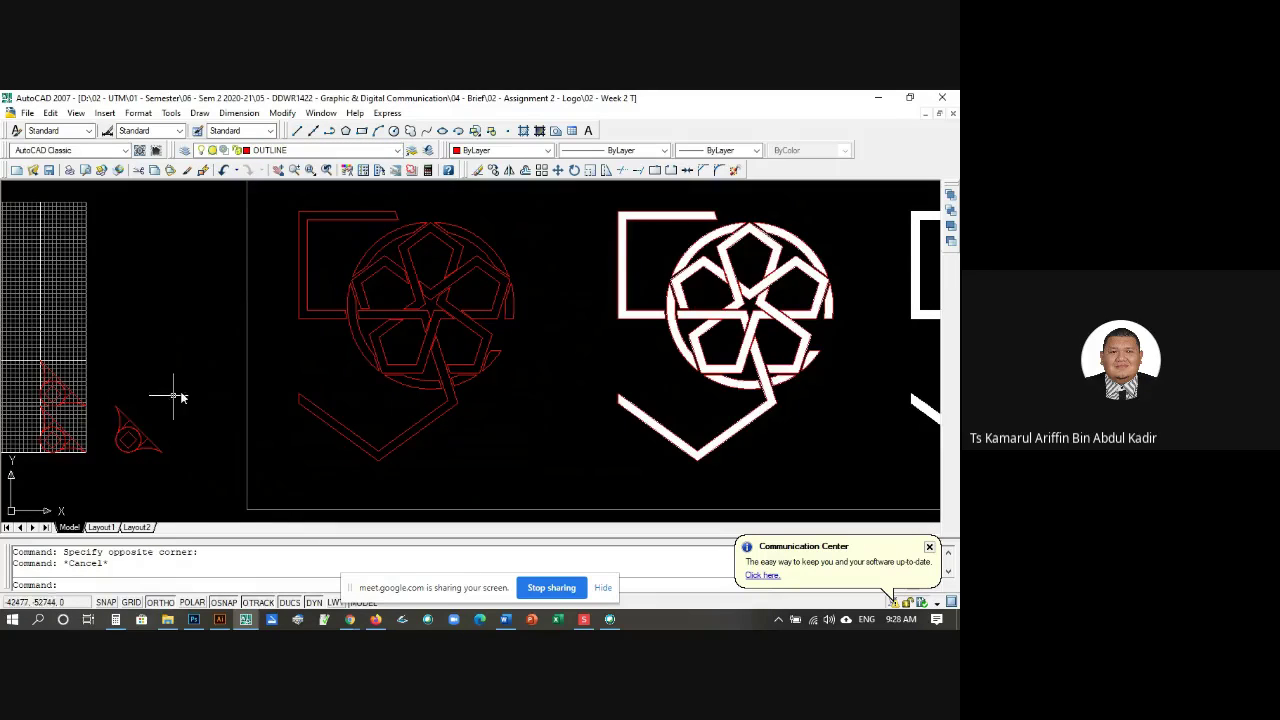
{"action": "key", "text": "Escape"}
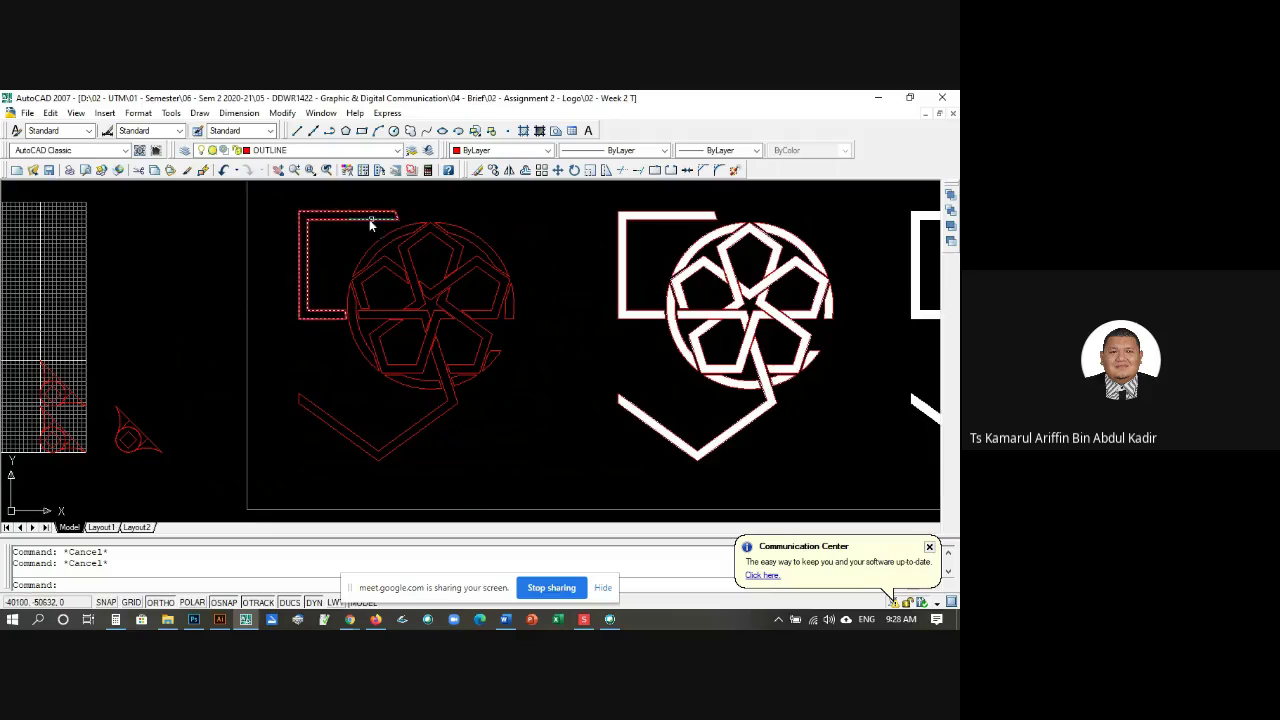
Step: Select the whole copied motif beside the grid and check which layer its objects are on
{"action": "scroll", "coordinate": [130, 445], "scroll_direction": "up", "scroll_amount": 5}
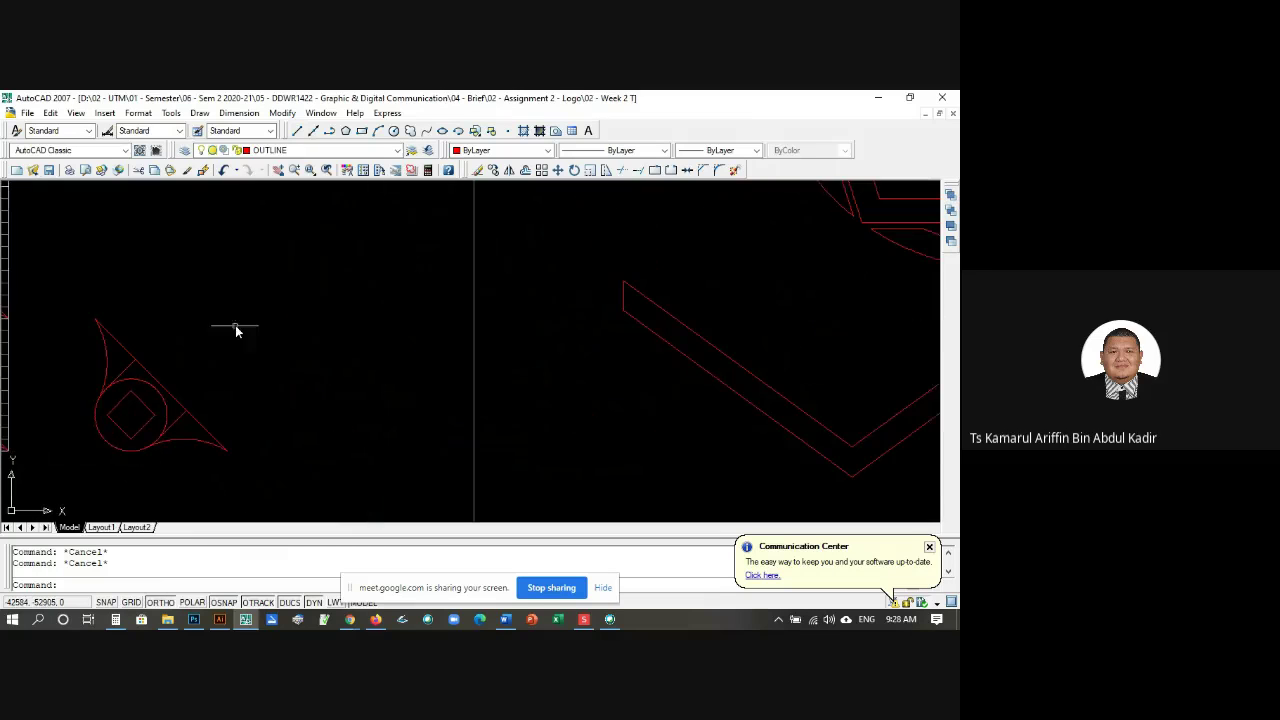
{"action": "left_click", "coordinate": [268, 284]}
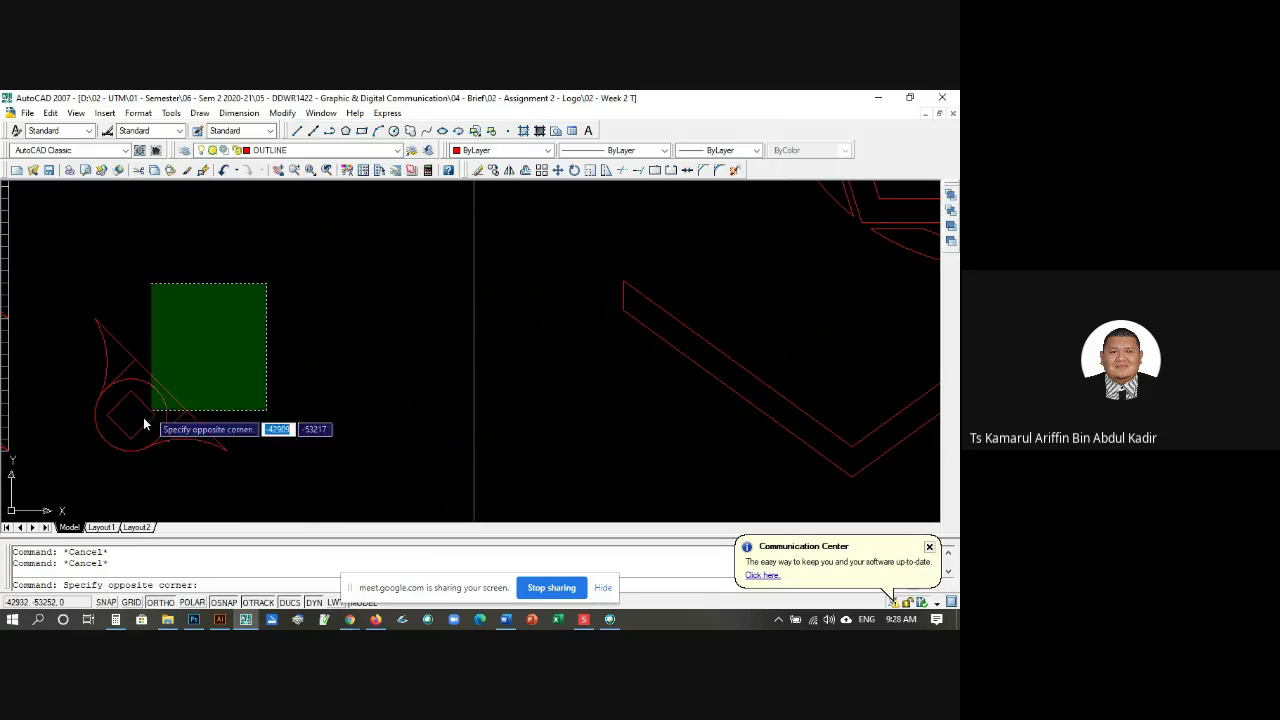
{"action": "left_click", "coordinate": [100, 492]}
{"action": "left_click", "coordinate": [330, 150]}
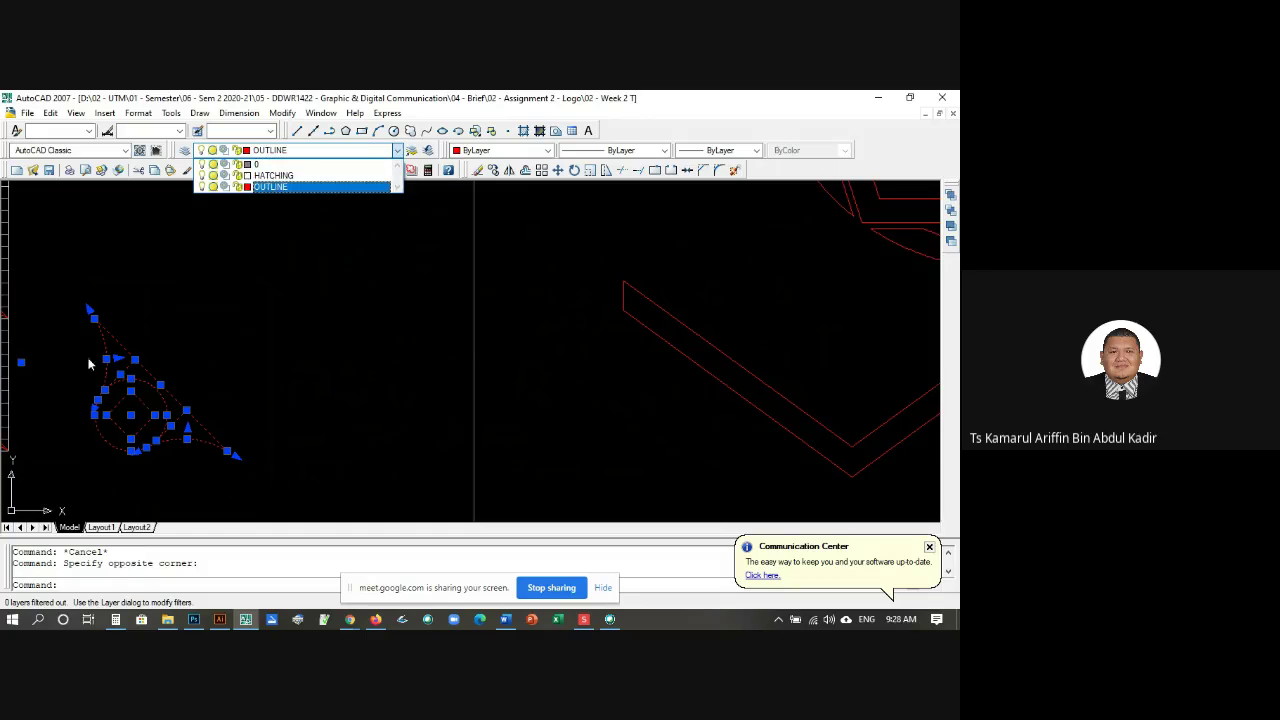
{"action": "scroll", "coordinate": [188, 363], "scroll_direction": "down", "scroll_amount": 5}
{"action": "key", "text": "Escape"}
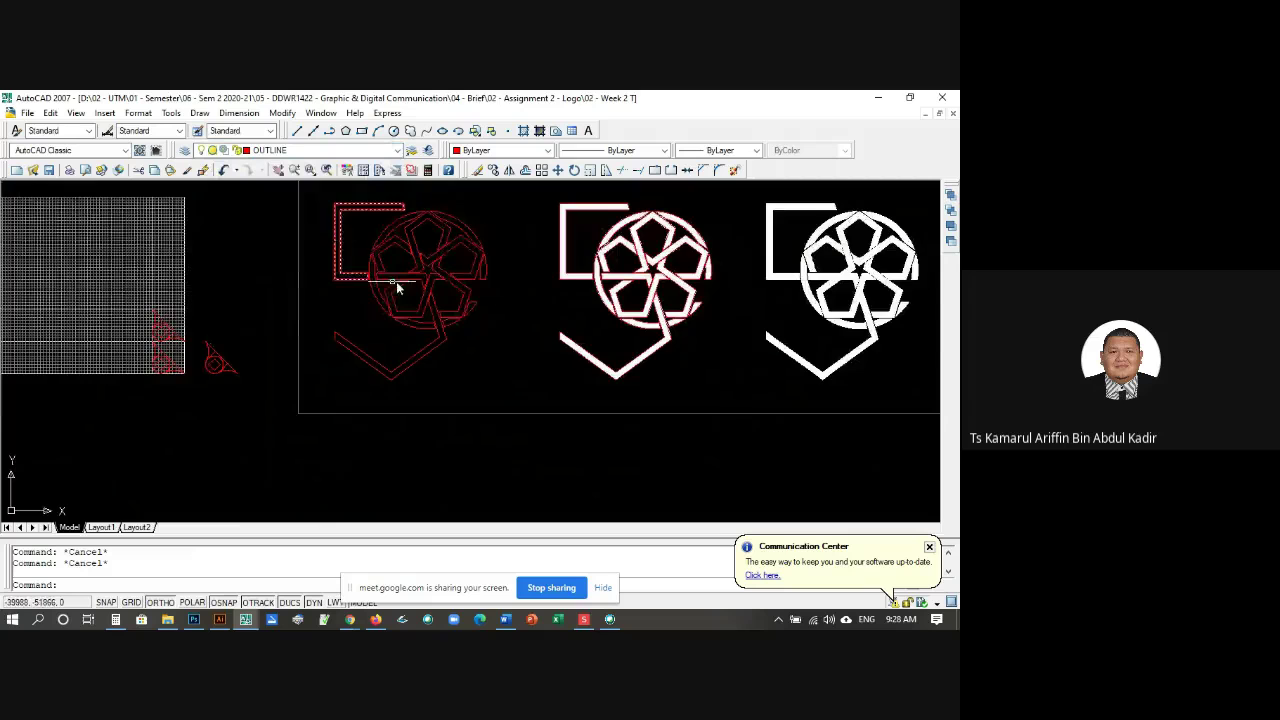
Step: Compare the copied motif with the finished reference logos and examine its circle, inner square, arcs and diagonals up close
{"action": "scroll", "coordinate": [433, 230], "scroll_direction": "up", "scroll_amount": 2}
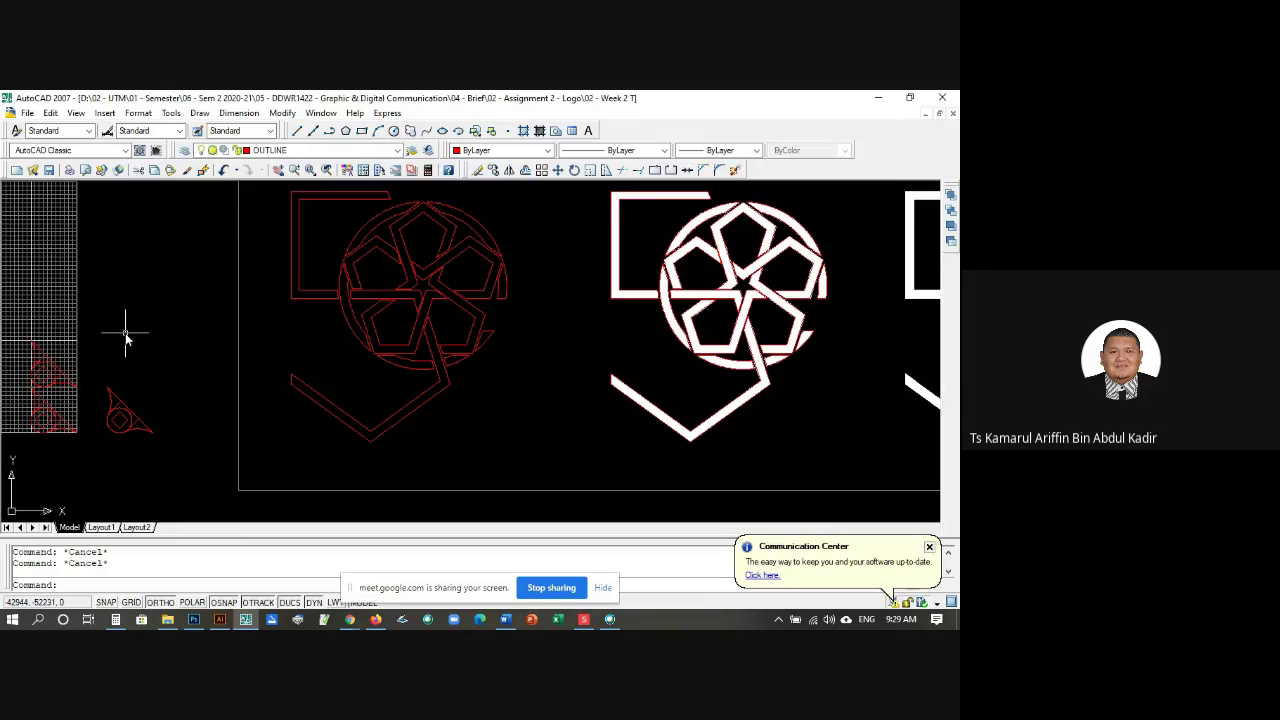
{"action": "scroll", "coordinate": [80, 444], "scroll_direction": "up", "scroll_amount": 4}
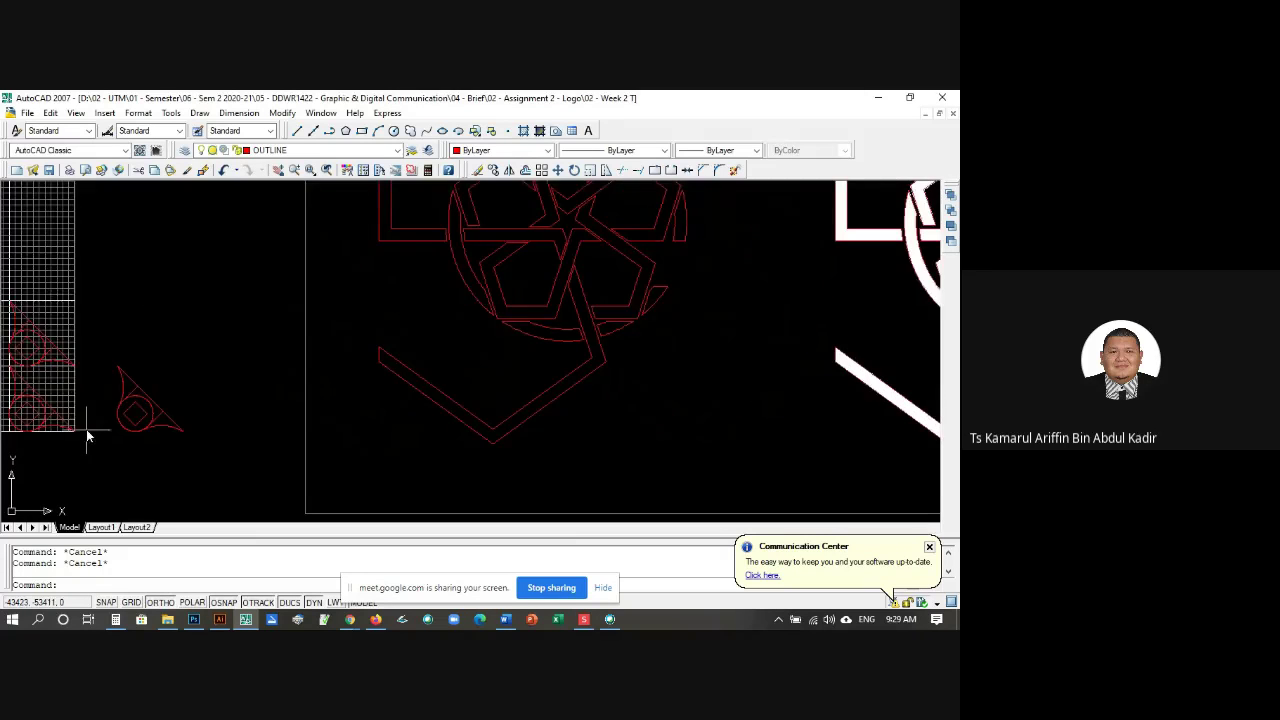
{"action": "scroll", "coordinate": [120, 415], "scroll_direction": "up", "scroll_amount": 4}
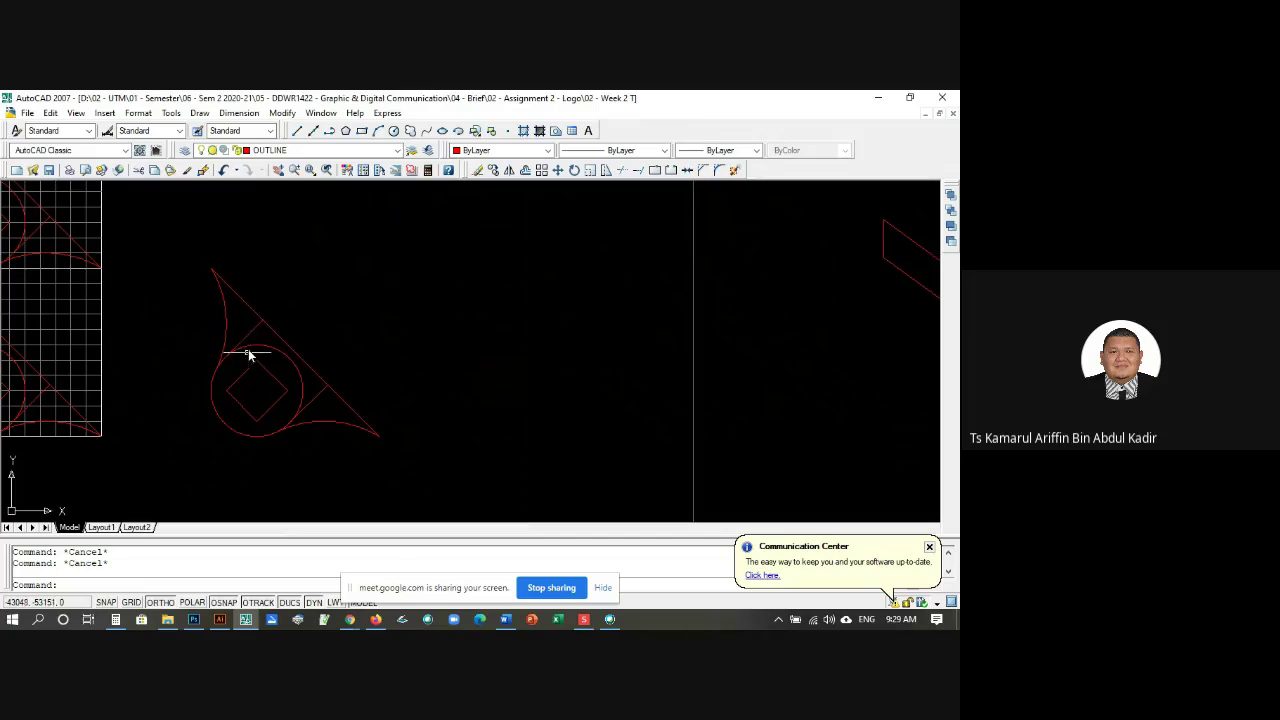
{"action": "scroll", "coordinate": [232, 347], "scroll_direction": "up", "scroll_amount": 2}
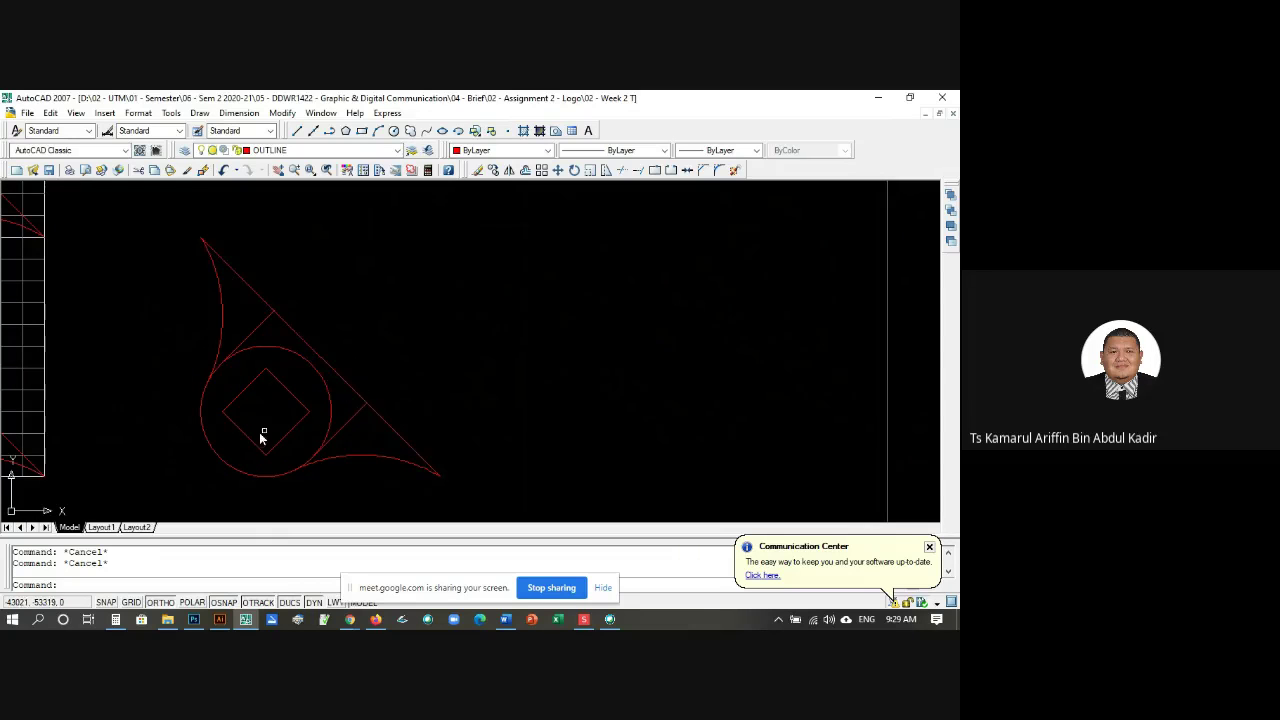
{"action": "scroll", "coordinate": [276, 383], "scroll_direction": "up", "scroll_amount": 1}
{"action": "scroll", "coordinate": [200, 371], "scroll_direction": "down", "scroll_amount": 2}
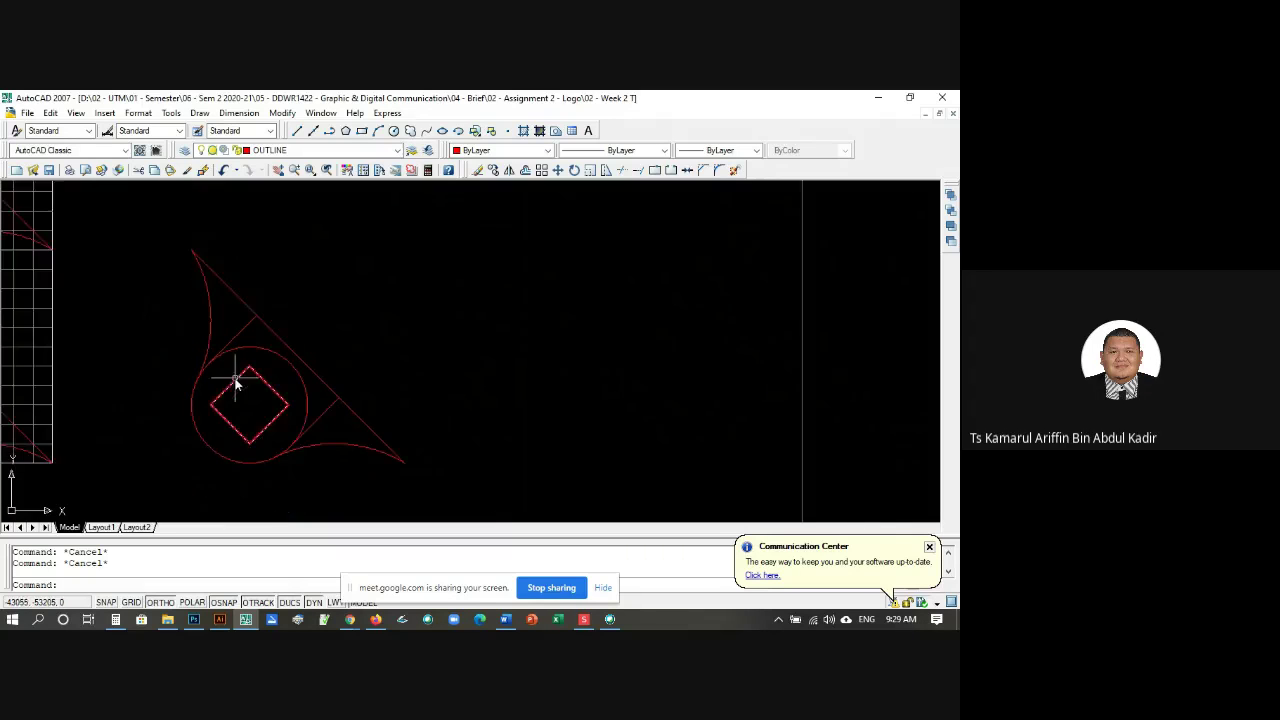
{"action": "scroll", "coordinate": [207, 341], "scroll_direction": "up", "scroll_amount": 1}
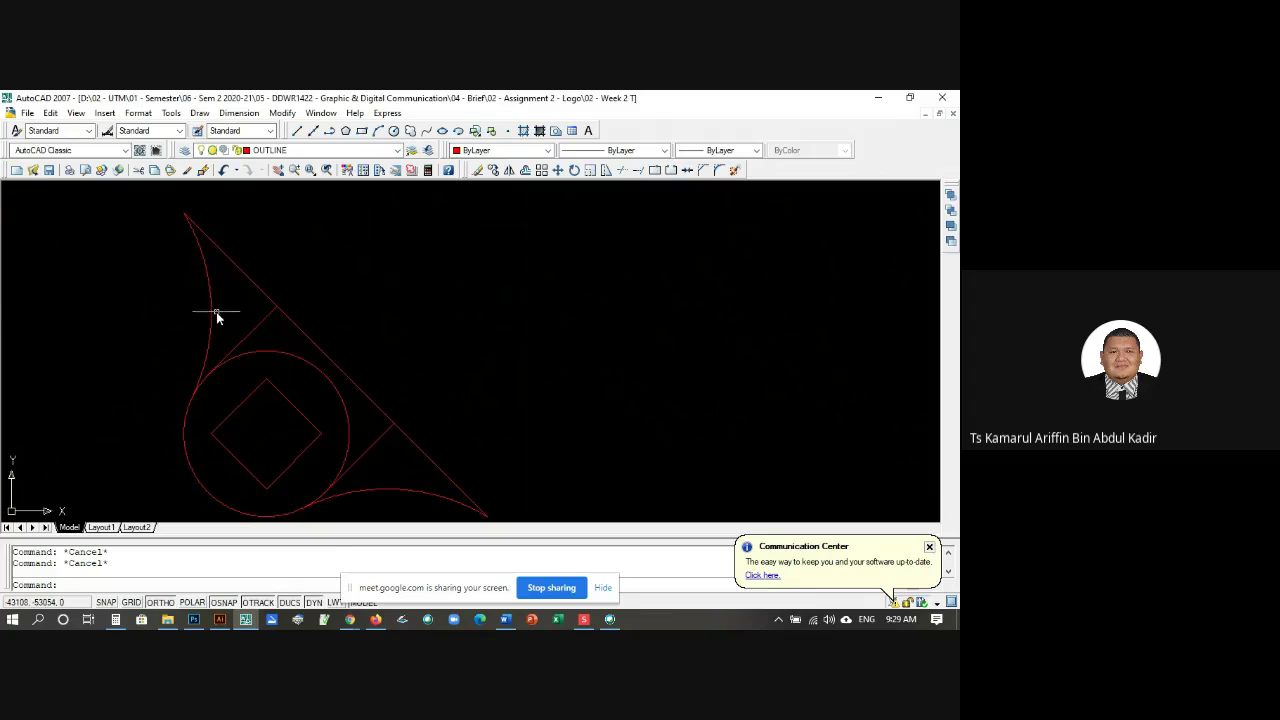
{"action": "scroll", "coordinate": [216, 318], "scroll_direction": "down", "scroll_amount": 1}
{"action": "scroll", "coordinate": [214, 320], "scroll_direction": "up", "scroll_amount": 1}
{"action": "left_click", "coordinate": [201, 238]}
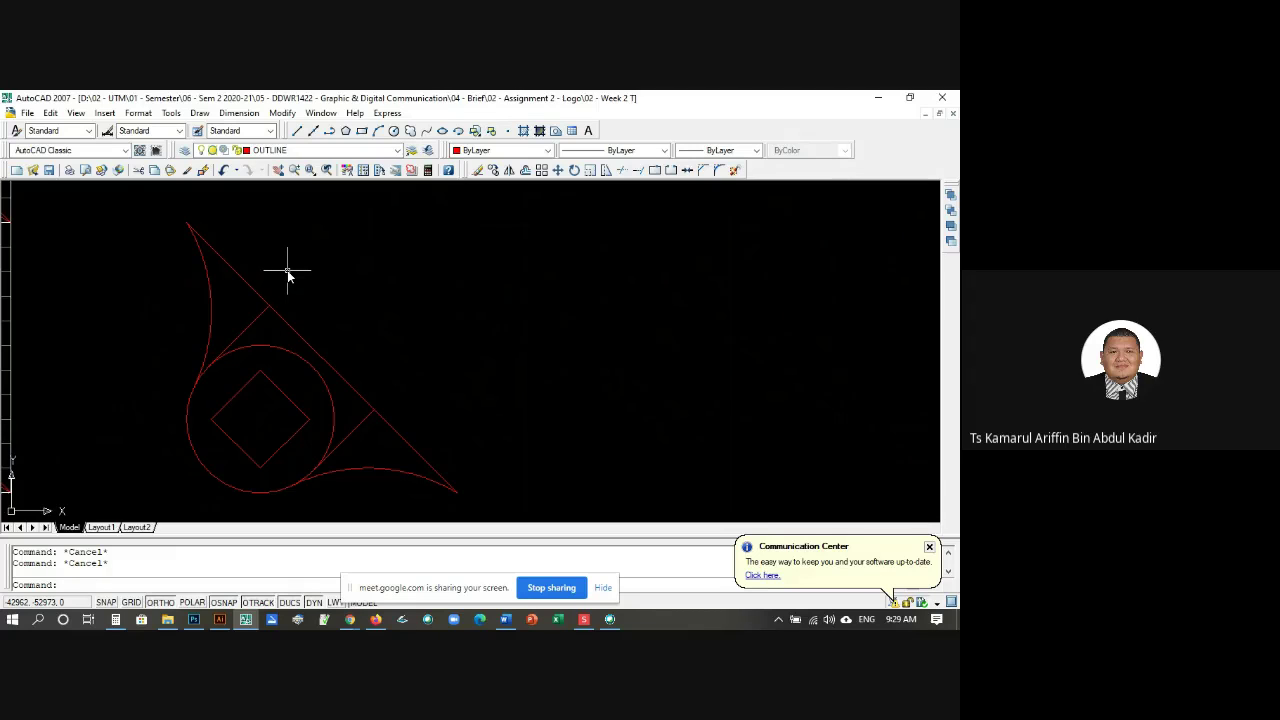
Step: Try to create a polyline boundary with BPOLY from a point inside the copied motif's upper wing
{"action": "type", "text": "bpoly"}
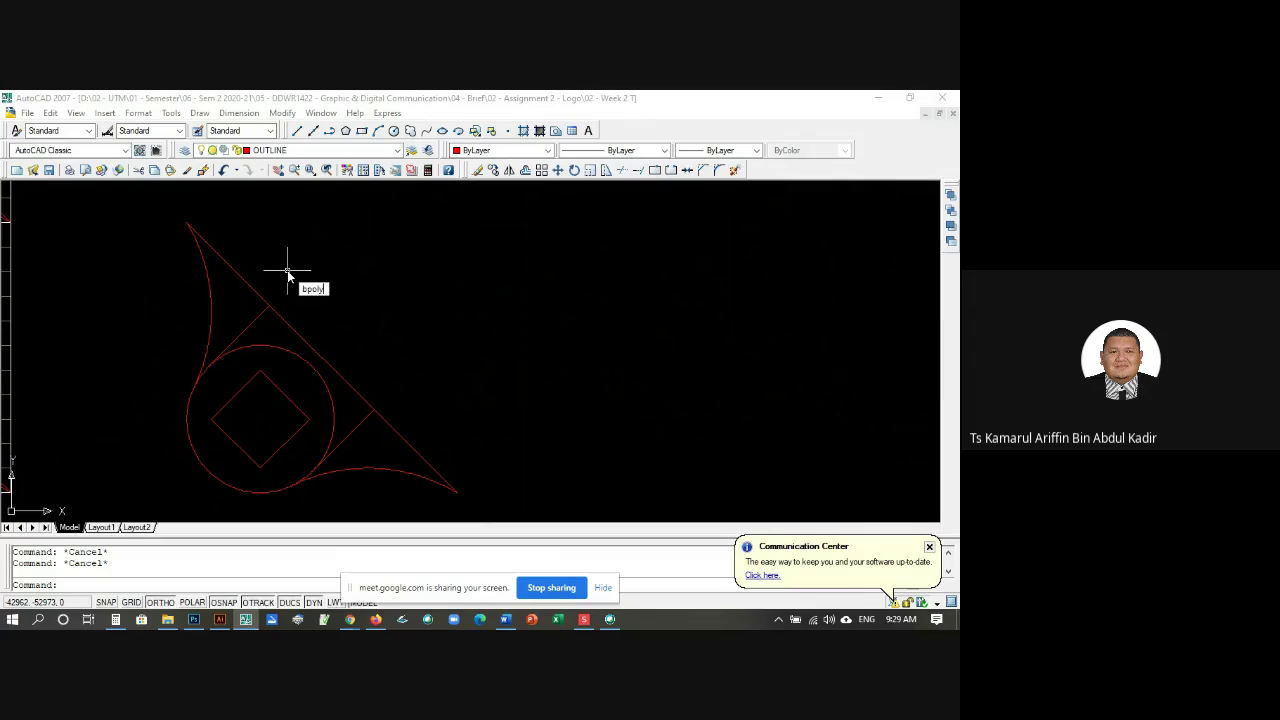
{"action": "key", "text": "Return"}
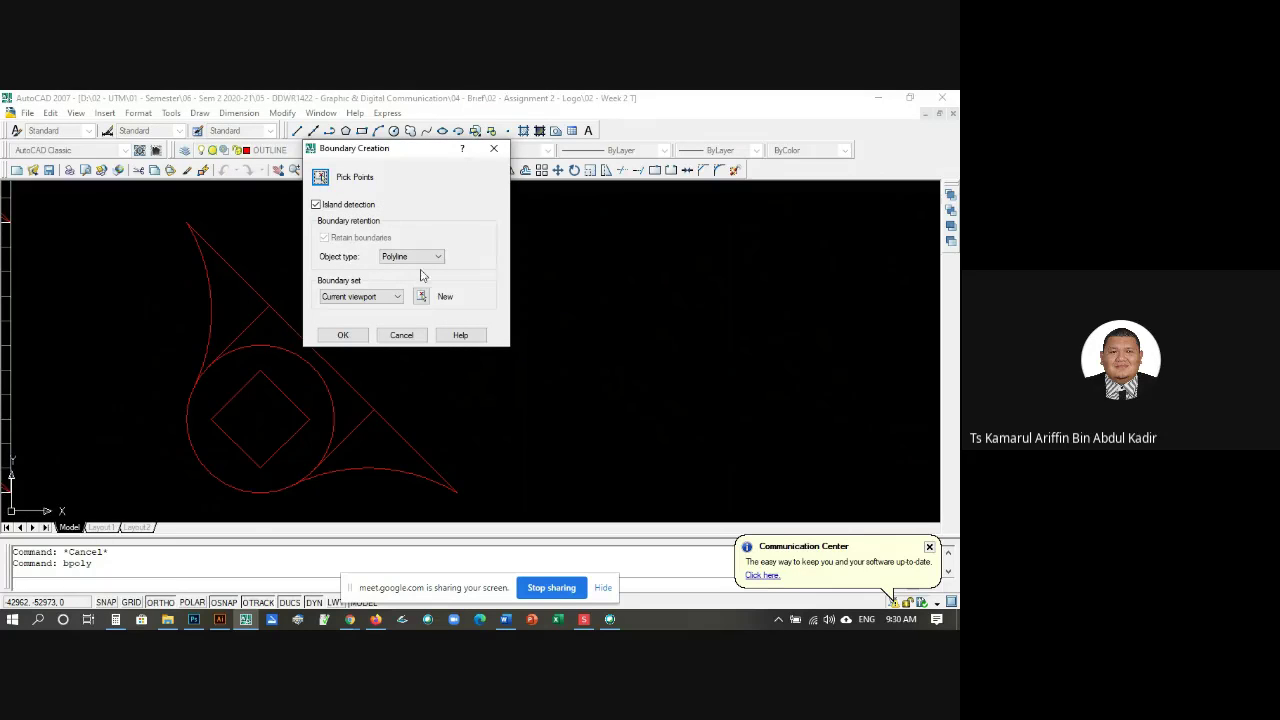
{"action": "left_click", "coordinate": [320, 177]}
{"action": "left_click", "coordinate": [221, 296]}
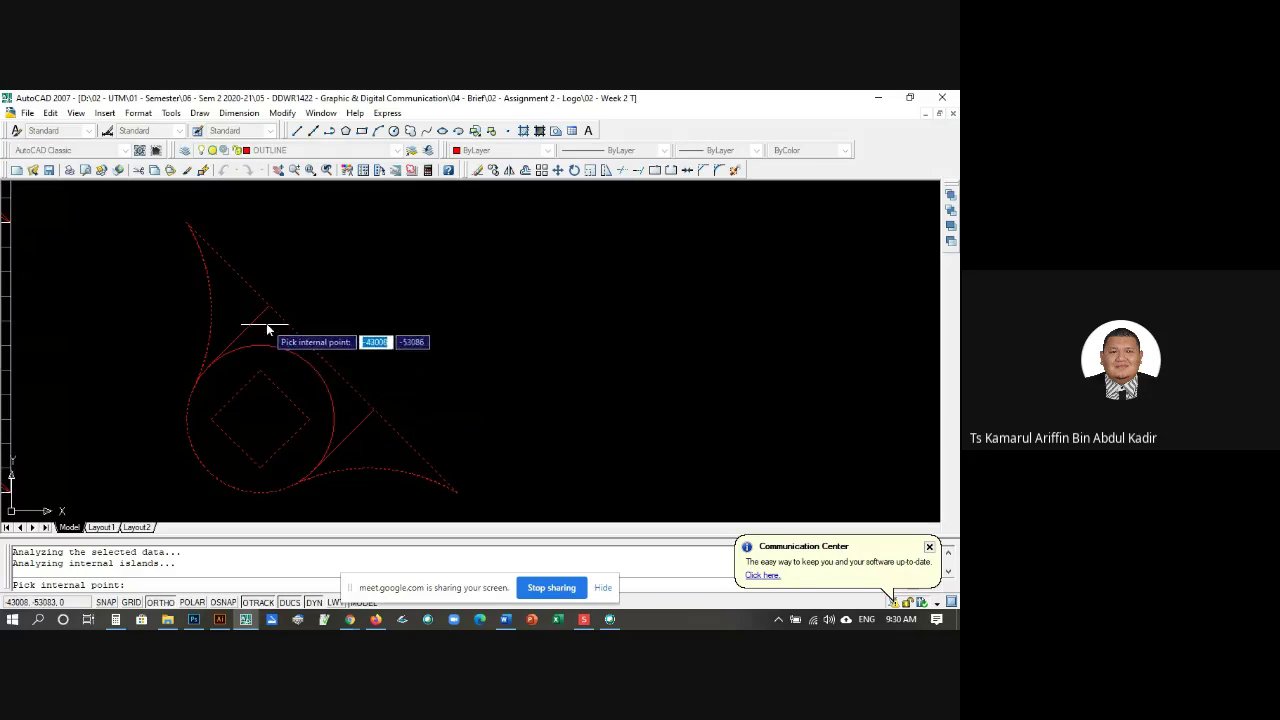
{"action": "key", "text": "Escape"}
{"action": "key", "text": "Escape"}
{"action": "key", "text": "Escape"}
Step: Fillet the copied motif's upper short diagonal to the long diagonal with radius 0 to close their corner
{"action": "scroll", "coordinate": [260, 309], "scroll_direction": "up", "scroll_amount": 3}
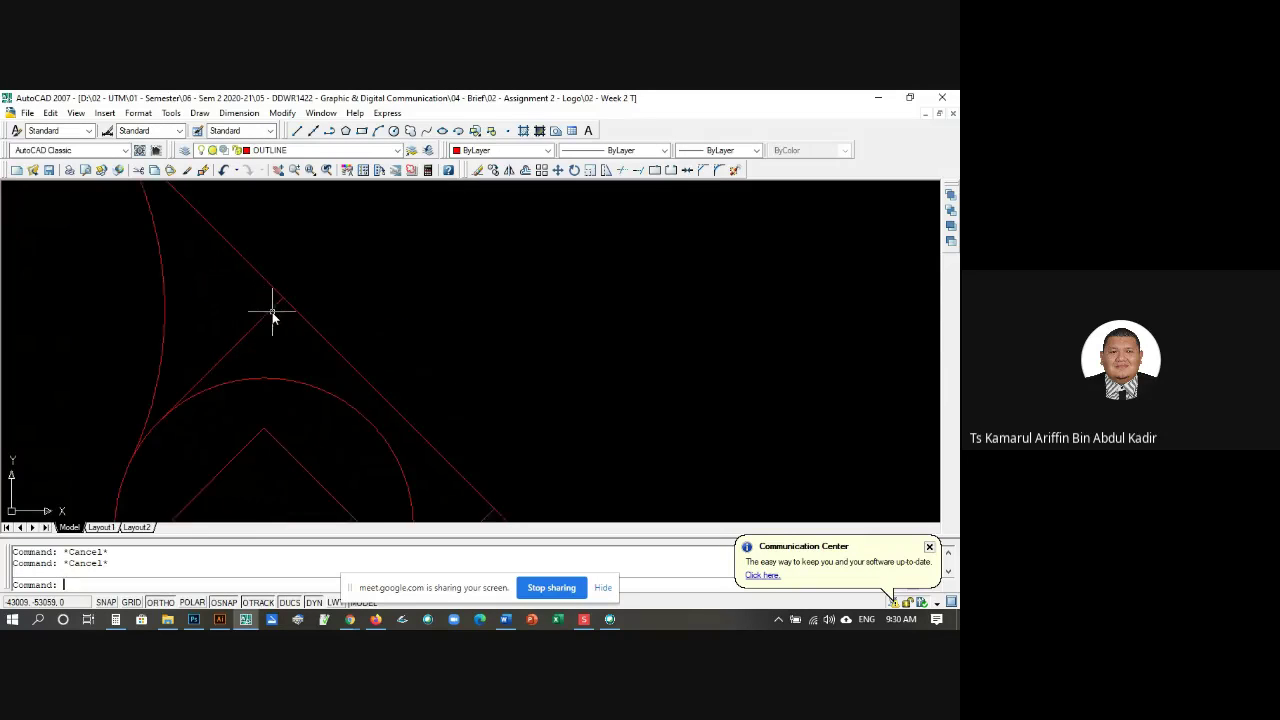
{"action": "scroll", "coordinate": [285, 288], "scroll_direction": "down", "scroll_amount": 4}
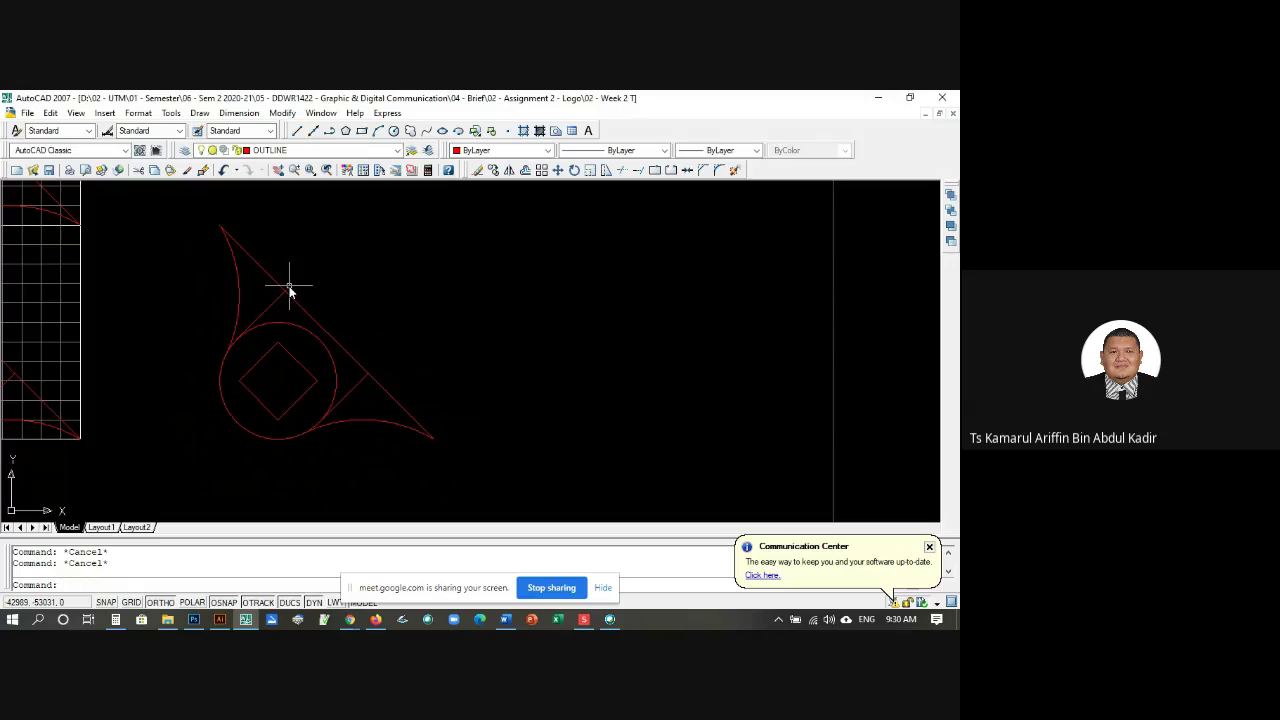
{"action": "type", "text": "f"}
{"action": "key", "text": "Return"}
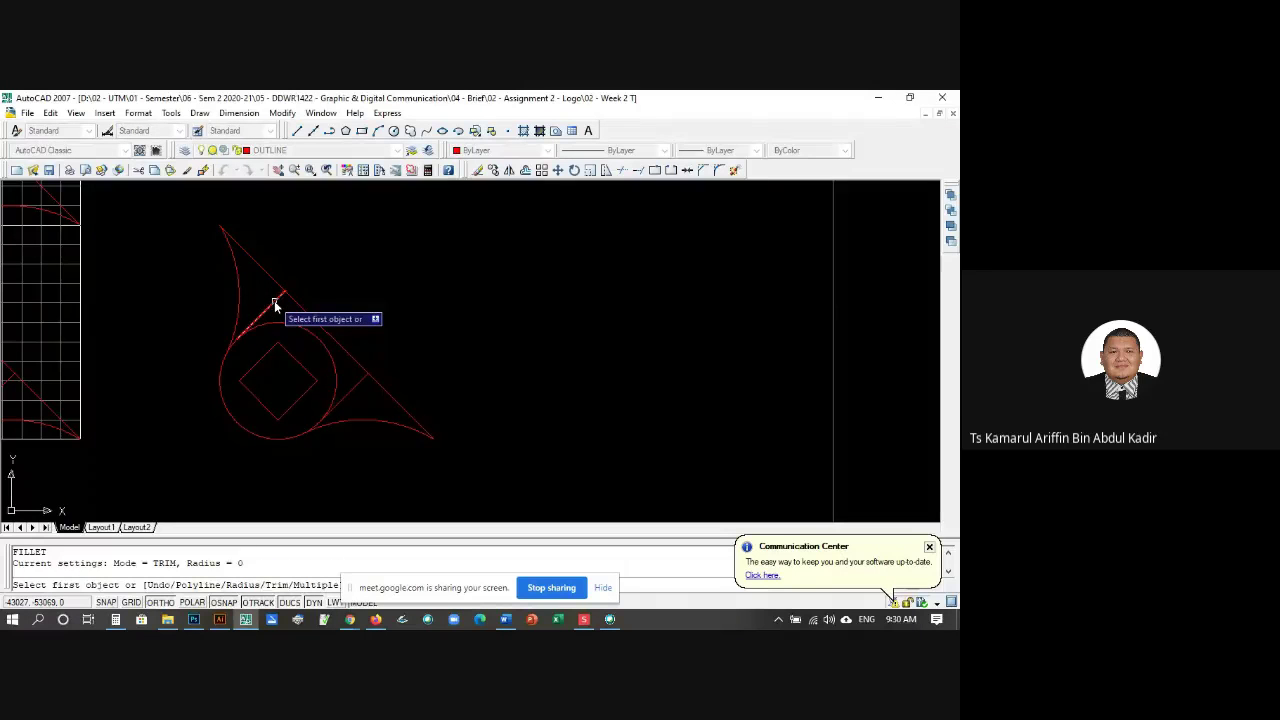
{"action": "left_click", "coordinate": [275, 304]}
{"action": "left_click", "coordinate": [255, 298]}
{"action": "scroll", "coordinate": [248, 335], "scroll_direction": "up", "scroll_amount": 3}
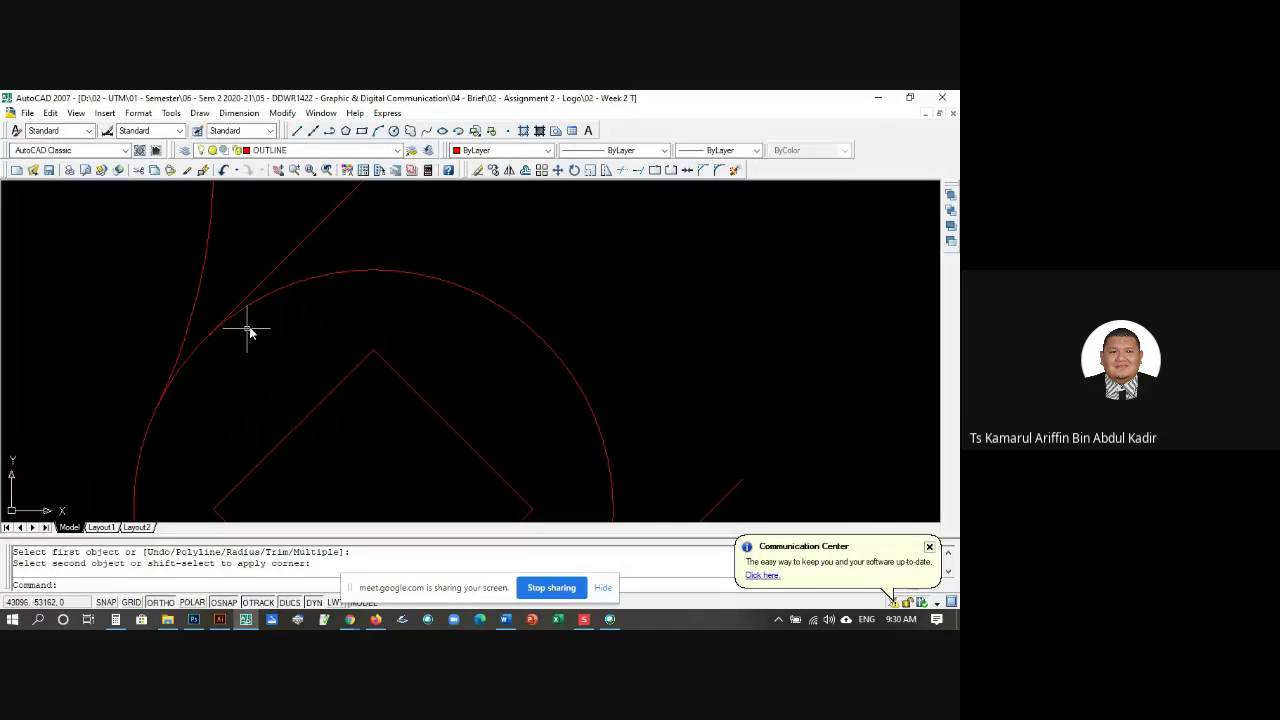
{"action": "key", "text": "Return"}
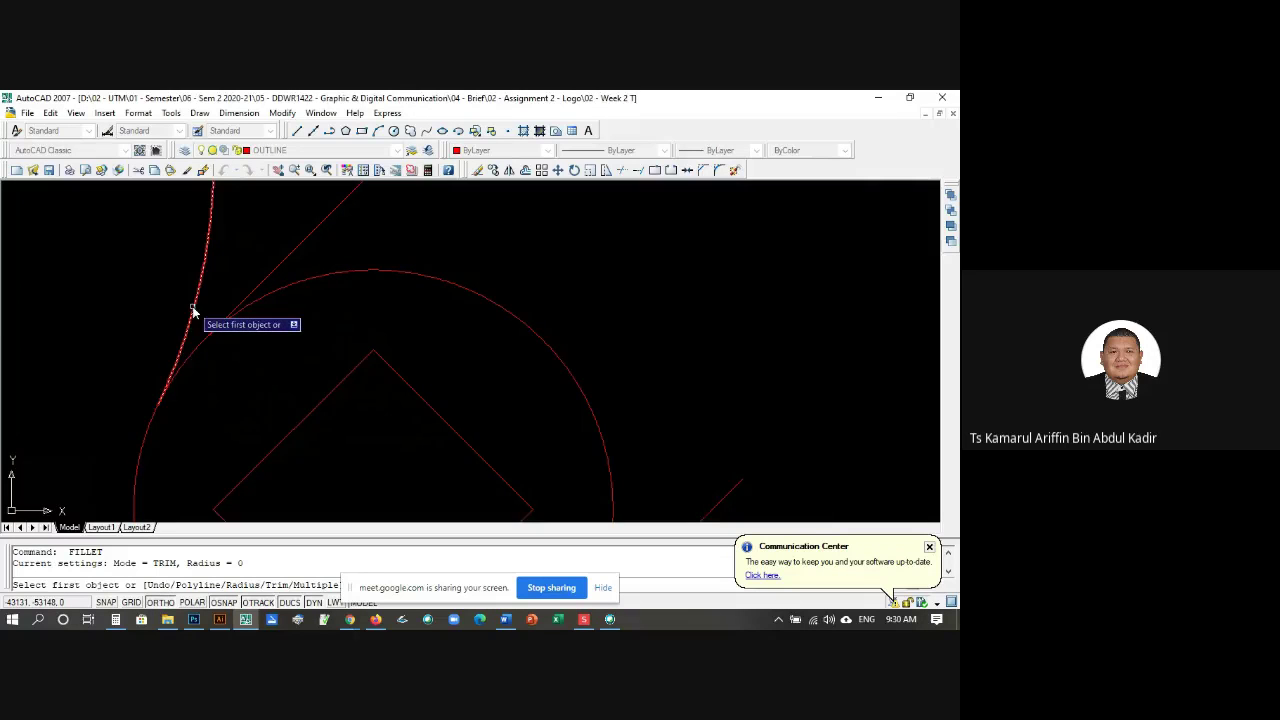
{"action": "scroll", "coordinate": [252, 362], "scroll_direction": "down", "scroll_amount": 4}
{"action": "key", "text": "Escape"}
{"action": "key", "text": "Escape"}
{"action": "key", "text": "Escape"}
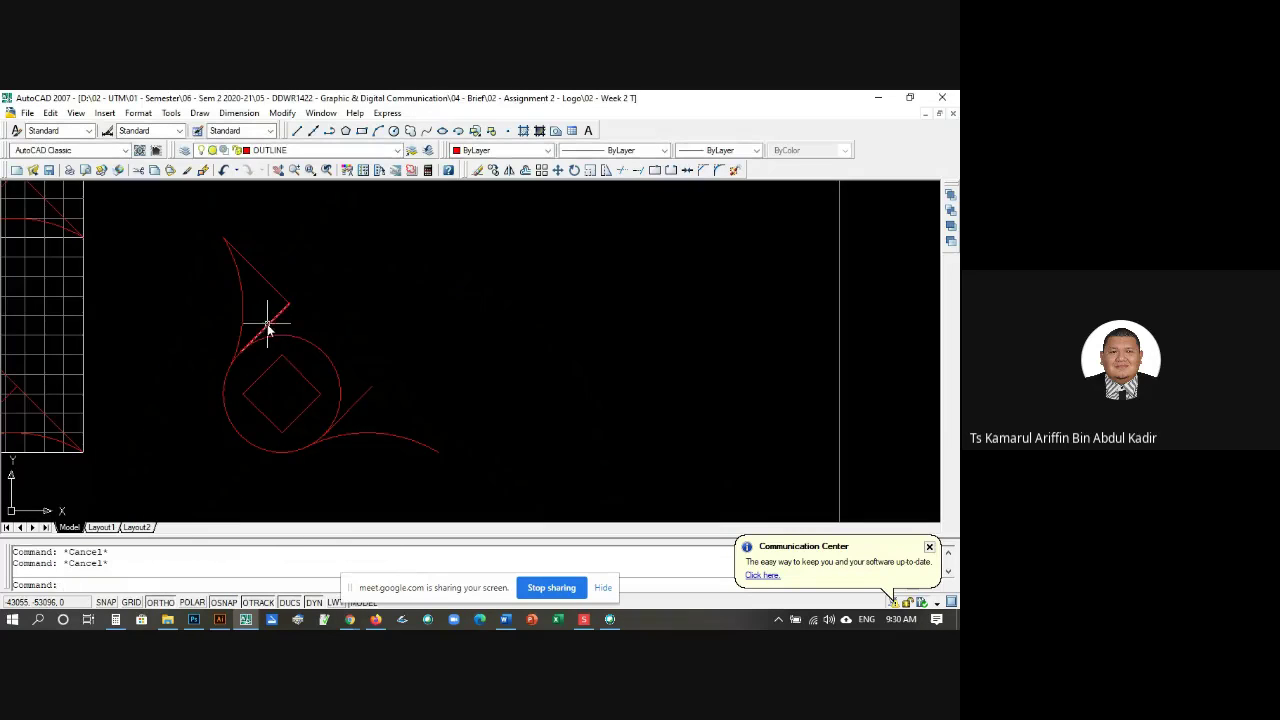
{"action": "scroll", "coordinate": [267, 310], "scroll_direction": "up", "scroll_amount": 2}
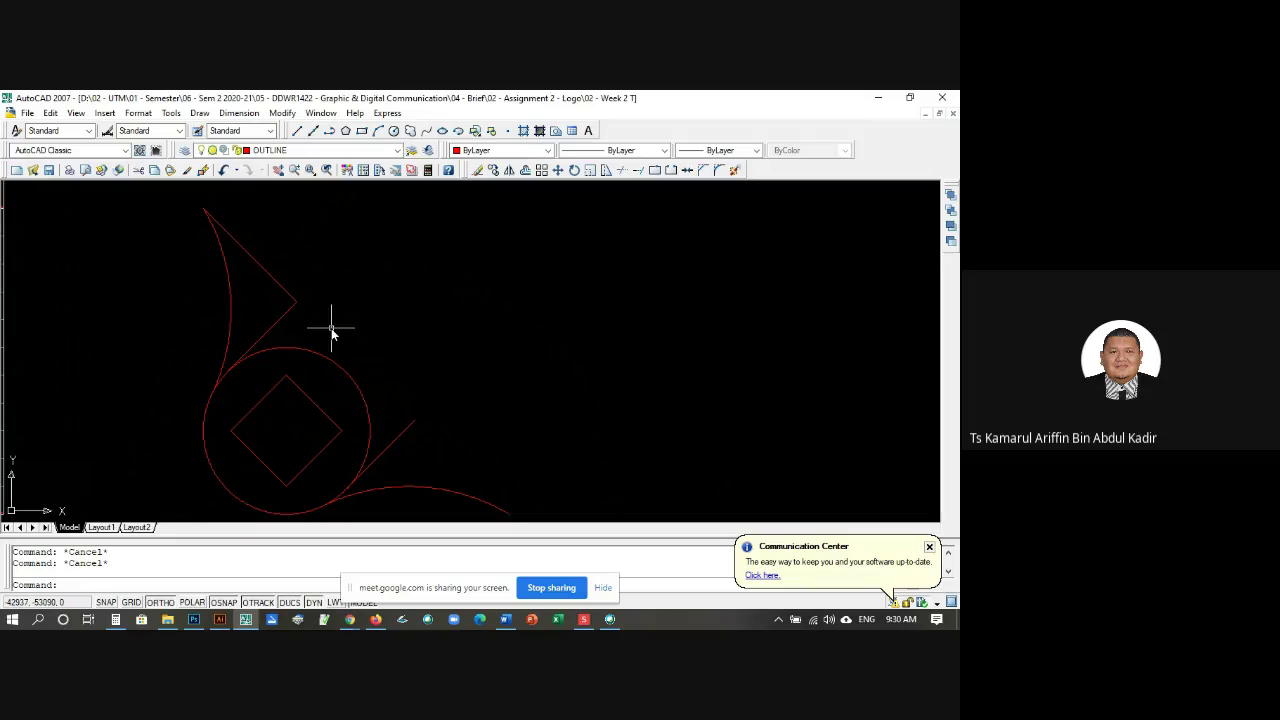
Step: Fillet the copied motif's shortened long diagonal to the lower arc's outer end with radius 0
{"action": "key", "text": "Return"}
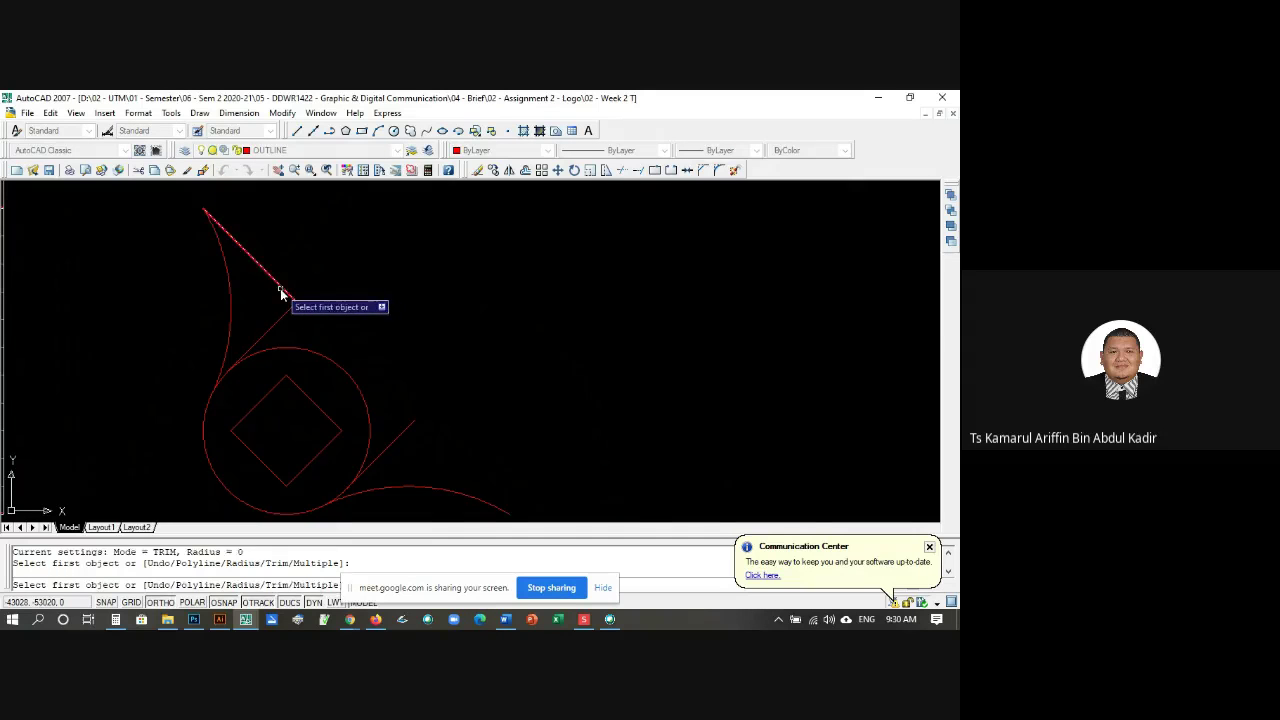
{"action": "left_click", "coordinate": [280, 288]}
{"action": "left_click", "coordinate": [433, 488]}
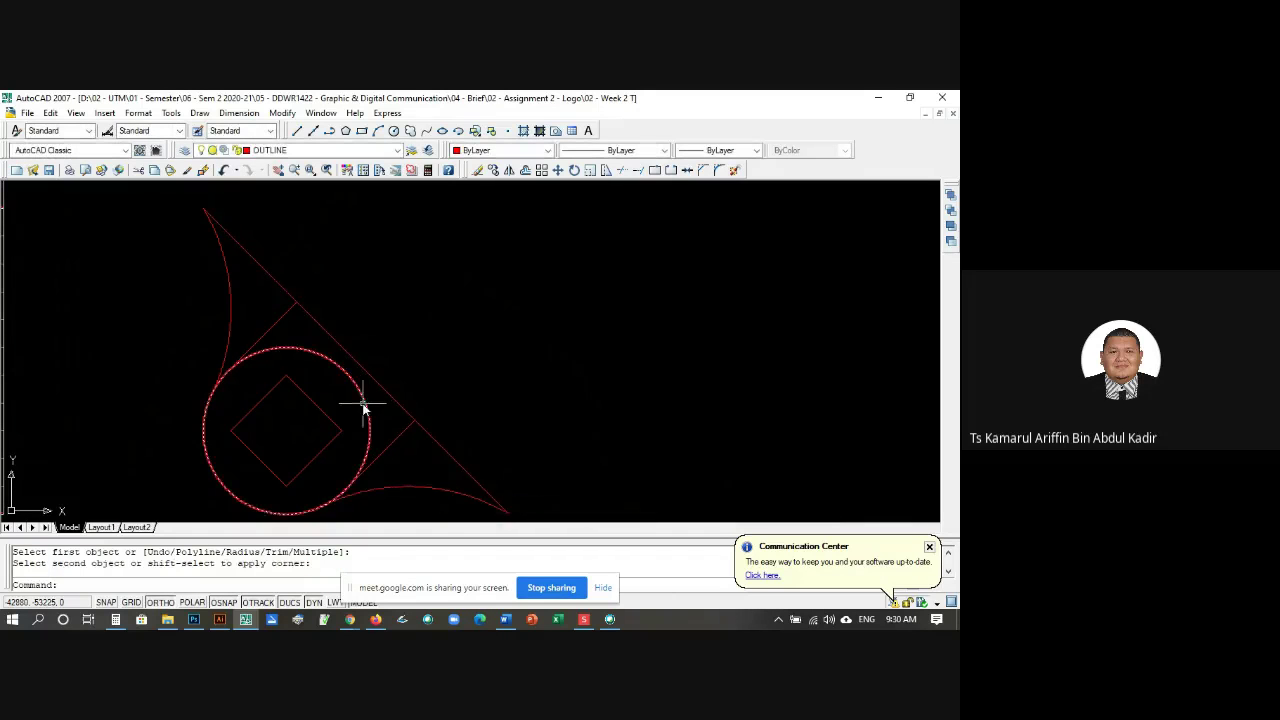
{"action": "key", "text": "Escape"}
{"action": "key", "text": "Escape"}
Step: Try again to create polyline boundaries with BPOLY, picking points inside the copied motif's upper wing and lower wing
{"action": "type", "text": "bp"}
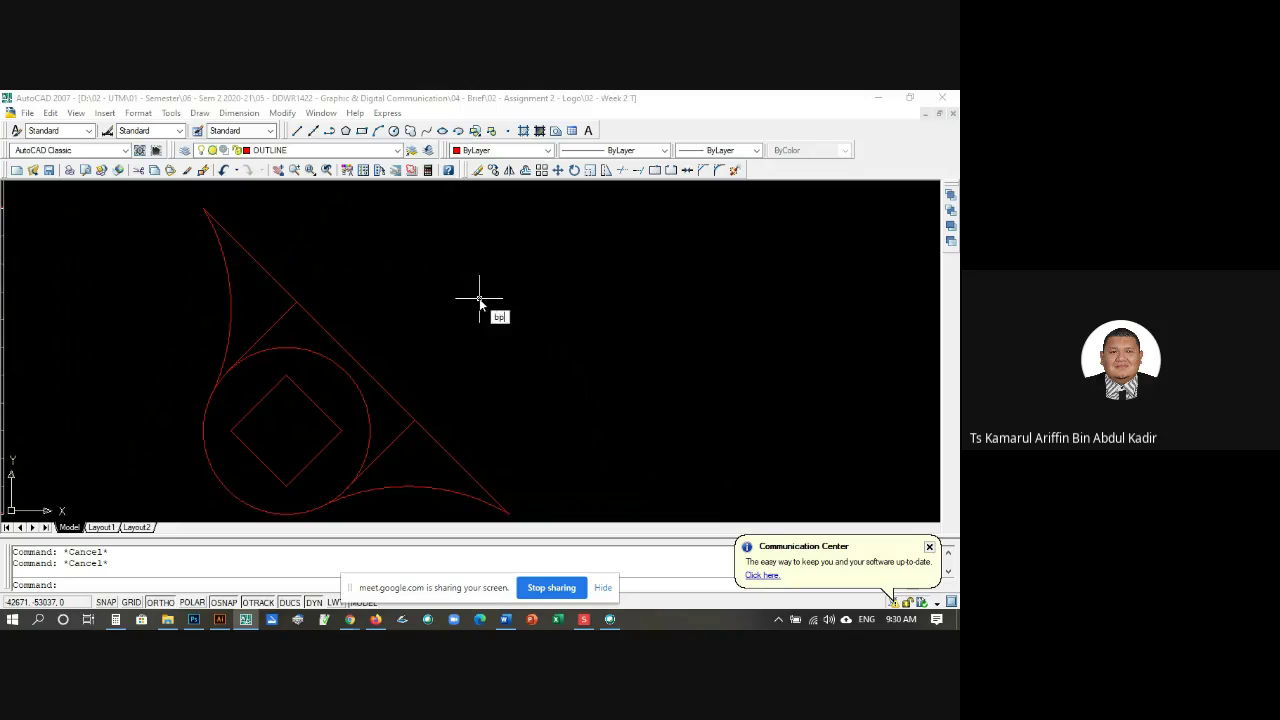
{"action": "type", "text": "oly"}
{"action": "key", "text": "Return"}
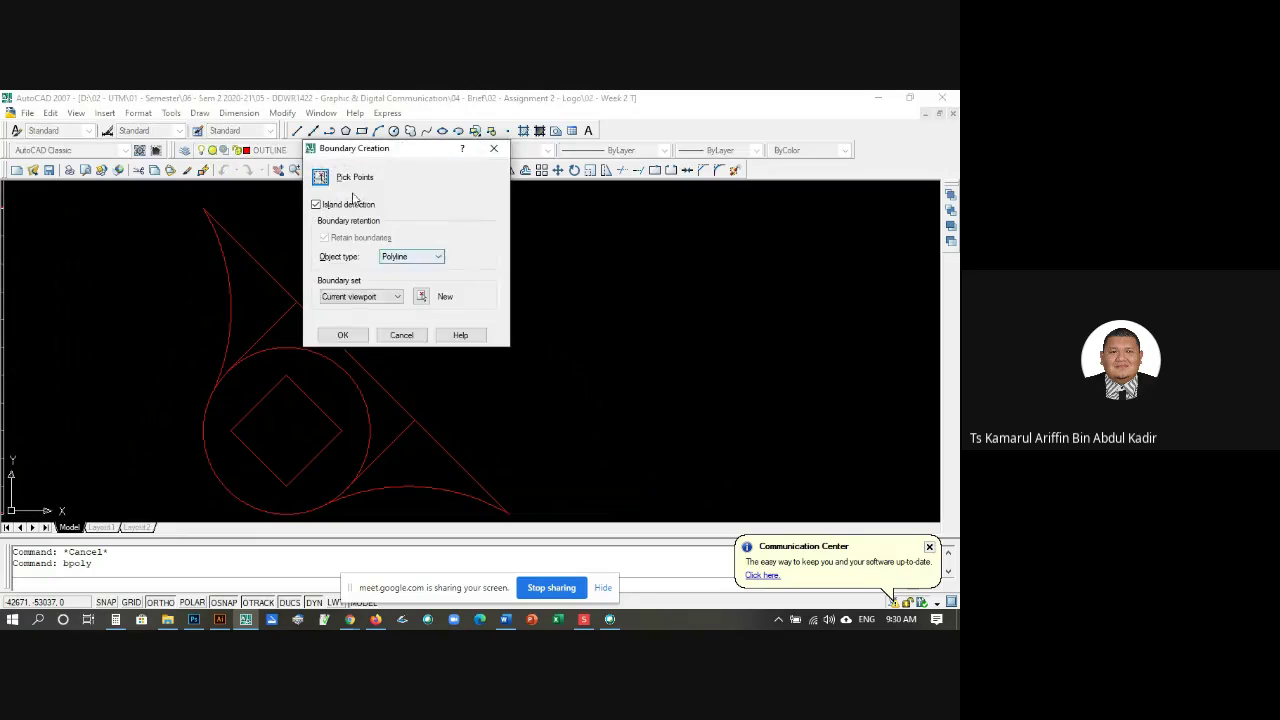
{"action": "left_click", "coordinate": [326, 180]}
{"action": "left_click", "coordinate": [262, 301]}
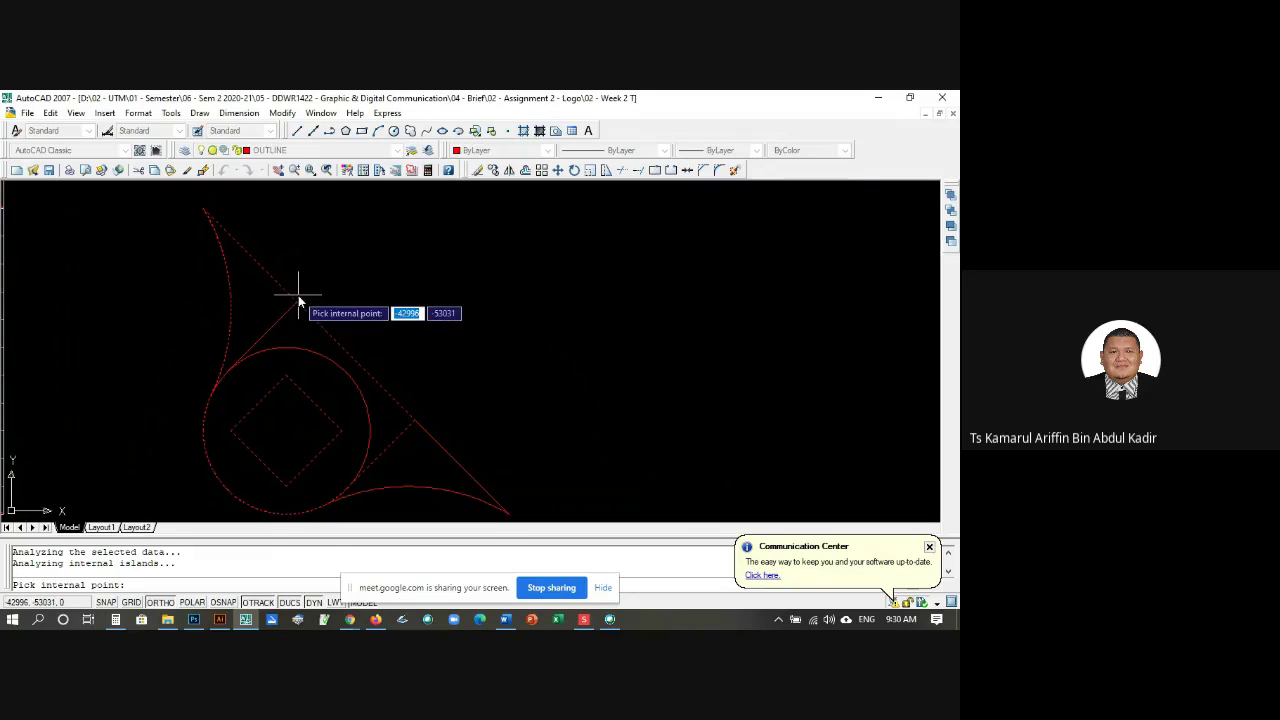
{"action": "type", "text": "u"}
{"action": "key", "text": "Return"}
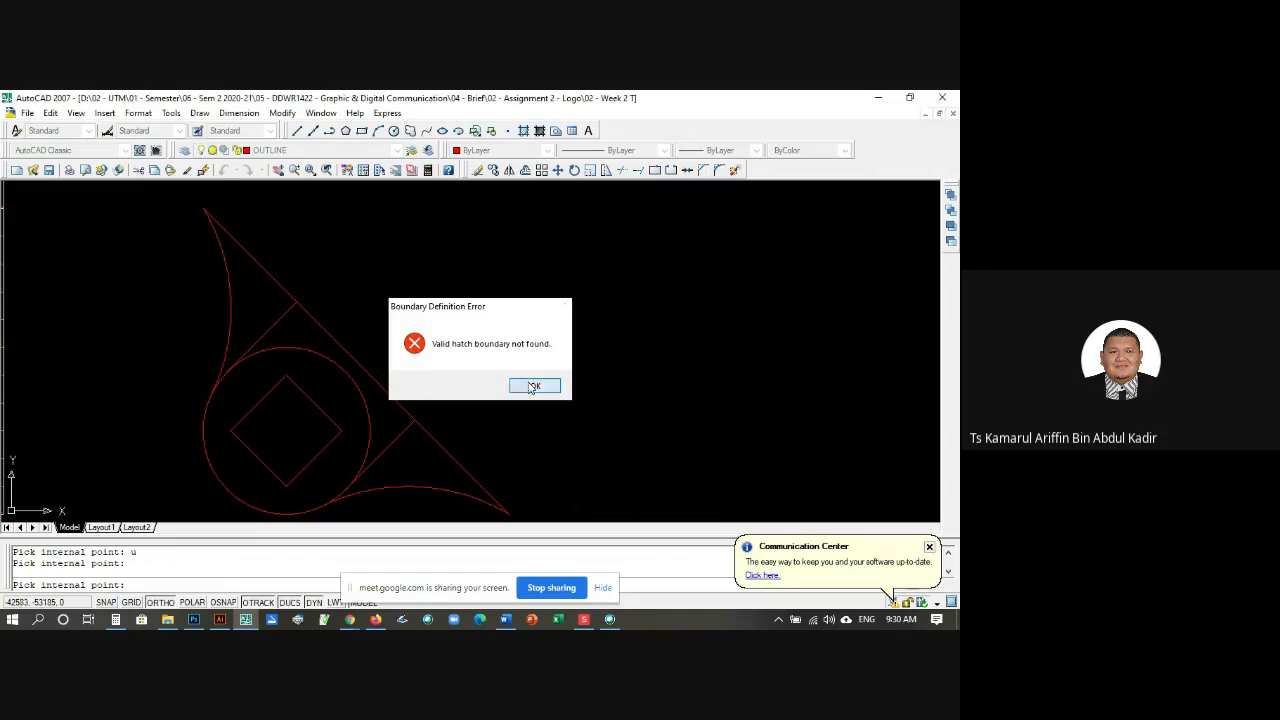
{"action": "left_click", "coordinate": [526, 389]}
{"action": "left_click", "coordinate": [401, 462]}
{"action": "left_click", "coordinate": [526, 389]}
{"action": "key", "text": "Escape"}
{"action": "key", "text": "Escape"}
{"action": "key", "text": "Escape"}
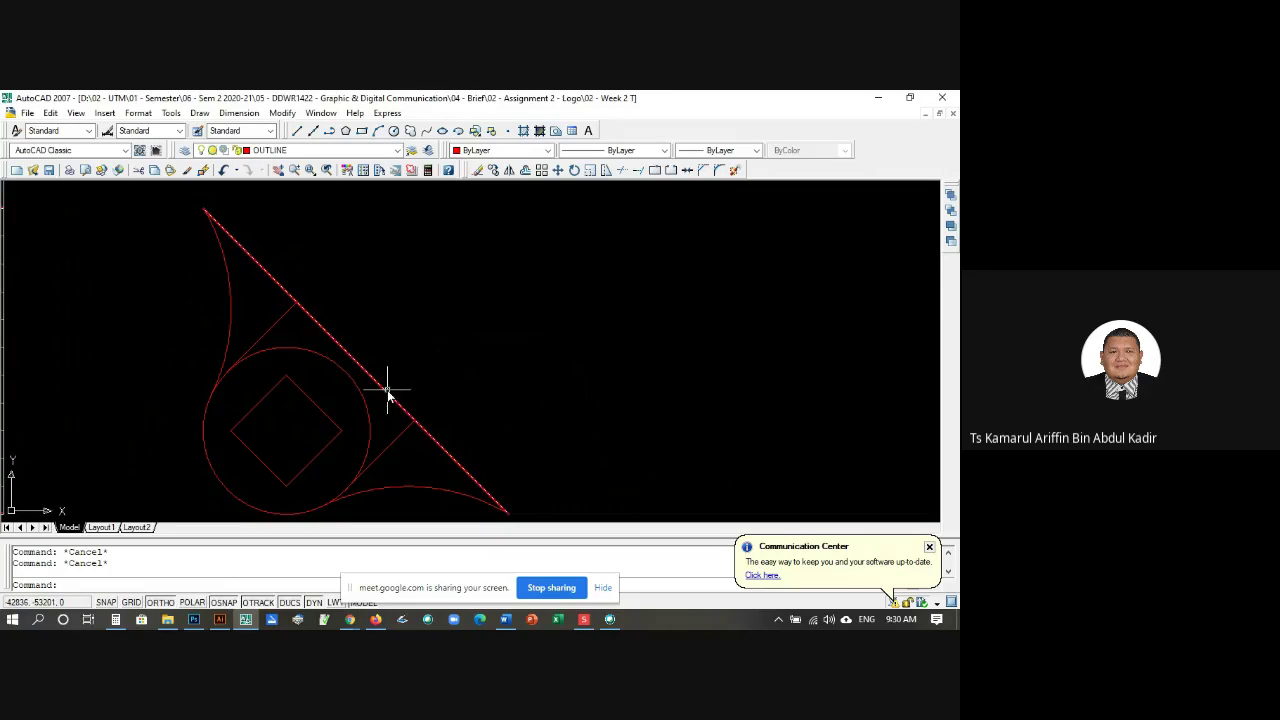
Step: Fillet the copied motif's long diagonal with radius 0 to the lower short diagonal and to the upper short diagonal, keeping its upper part
{"action": "type", "text": "f"}
{"action": "key", "text": "Return"}
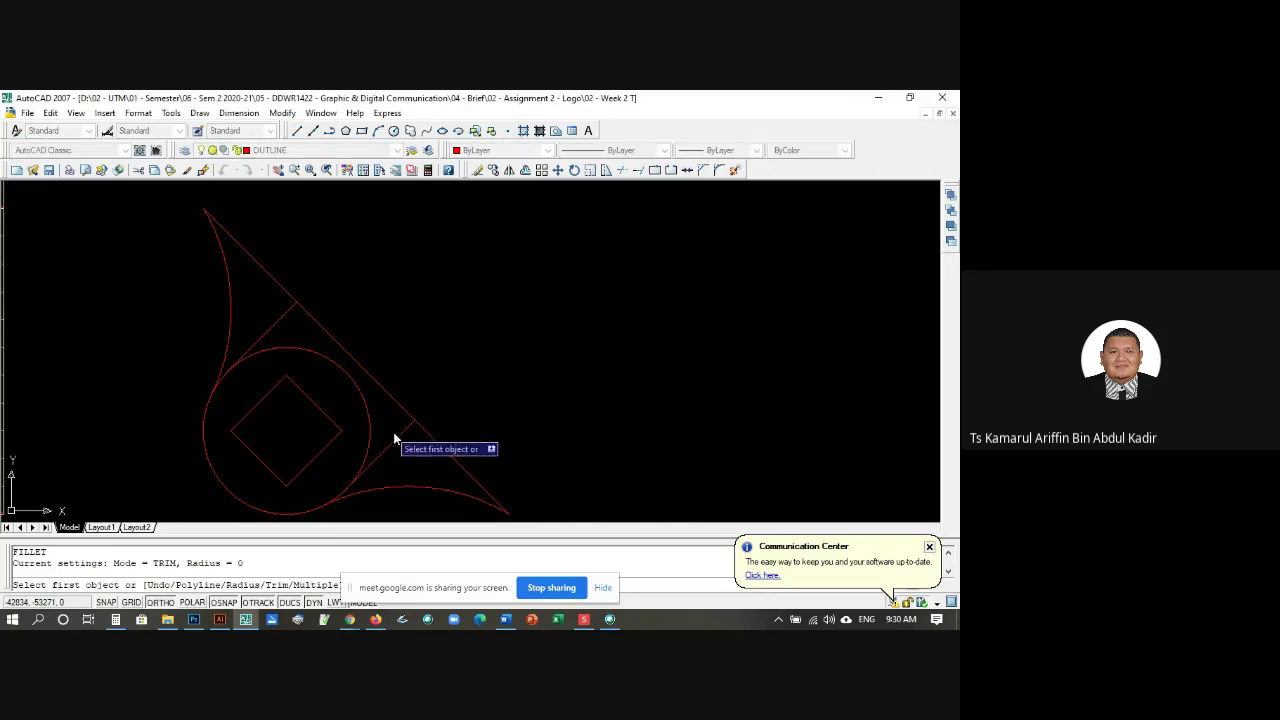
{"action": "left_click", "coordinate": [392, 397]}
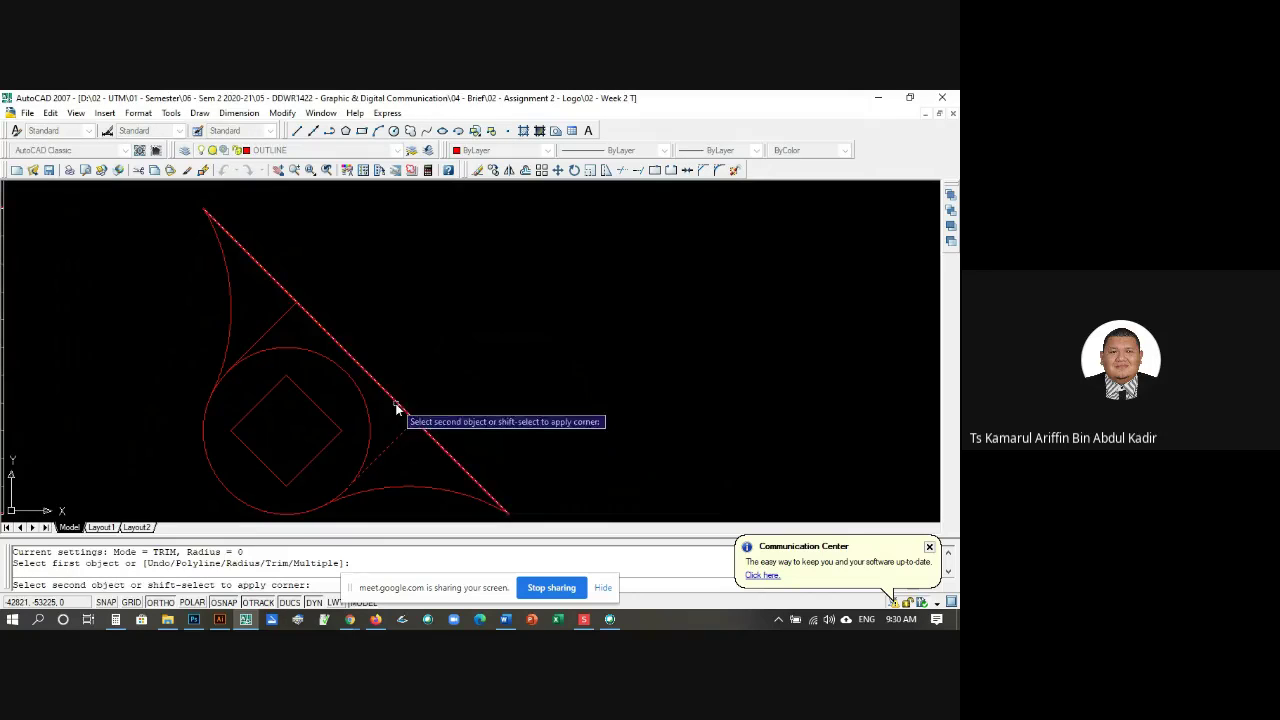
{"action": "key", "text": "Return"}
{"action": "left_click", "coordinate": [284, 288]}
{"action": "left_click", "coordinate": [300, 347]}
Step: Fillet the long diagonal to the lower short diagonal and trim it at the upper short diagonal, keeping only the stretch between them
{"action": "key", "text": "Return"}
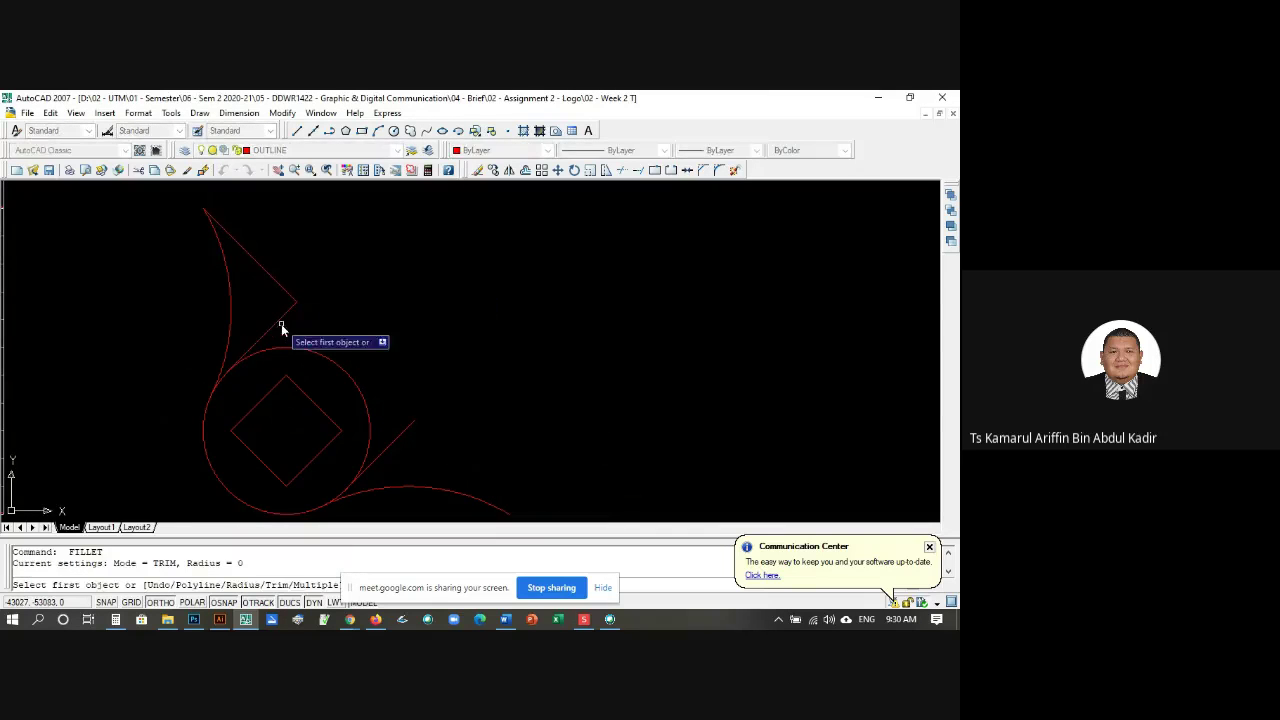
{"action": "left_click", "coordinate": [285, 289]}
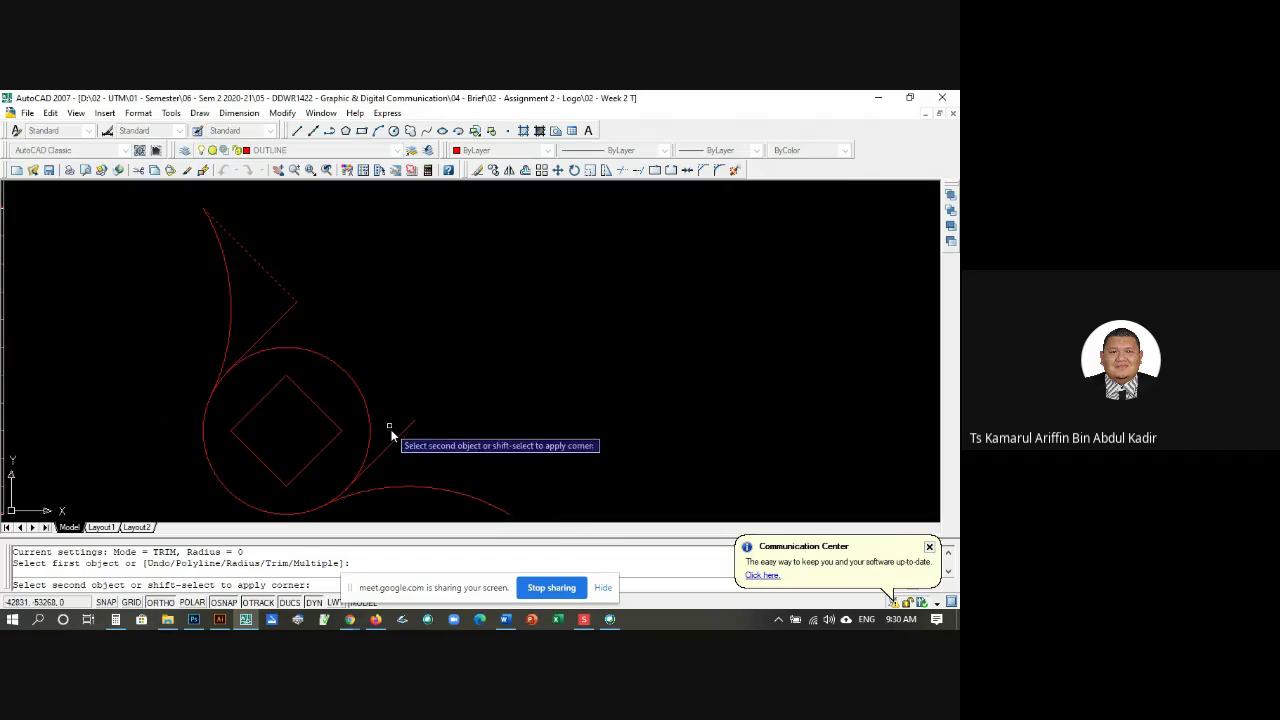
{"action": "left_click", "coordinate": [397, 439]}
{"action": "key", "text": "Return"}
{"action": "left_click", "coordinate": [283, 316]}
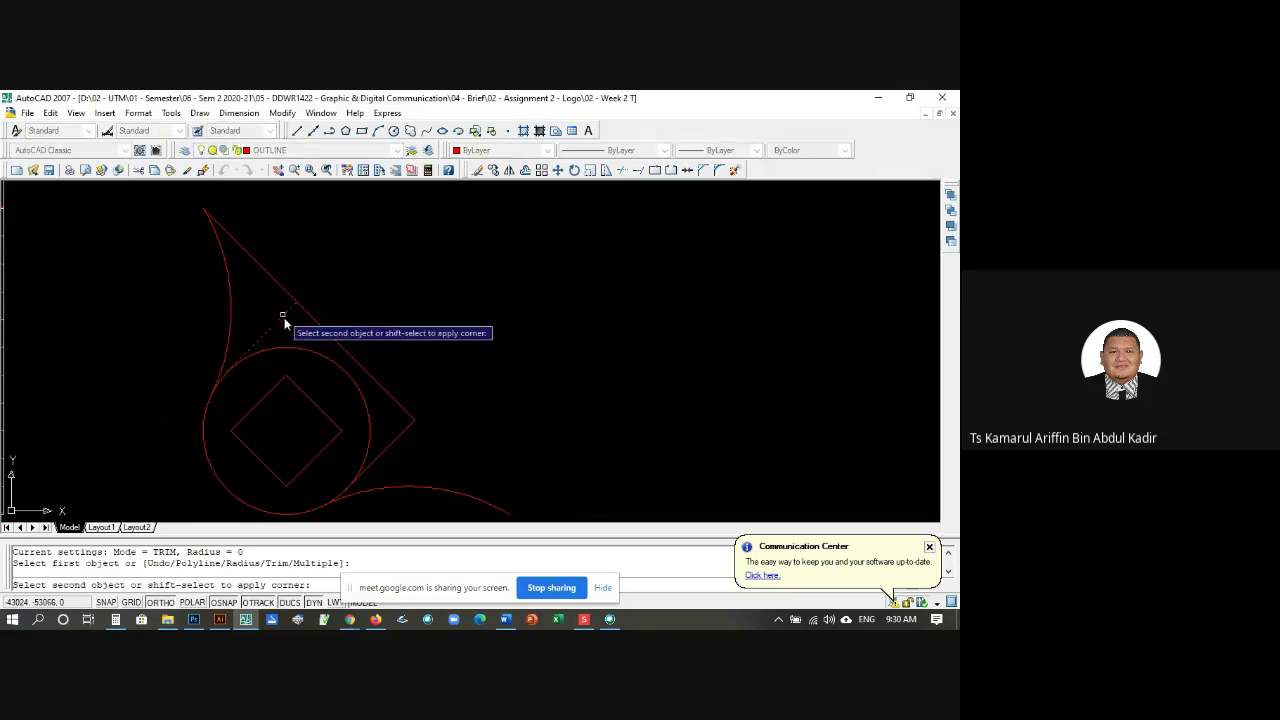
{"action": "left_click", "coordinate": [307, 315]}
{"action": "key", "text": "Escape"}
{"action": "key", "text": "Escape"}
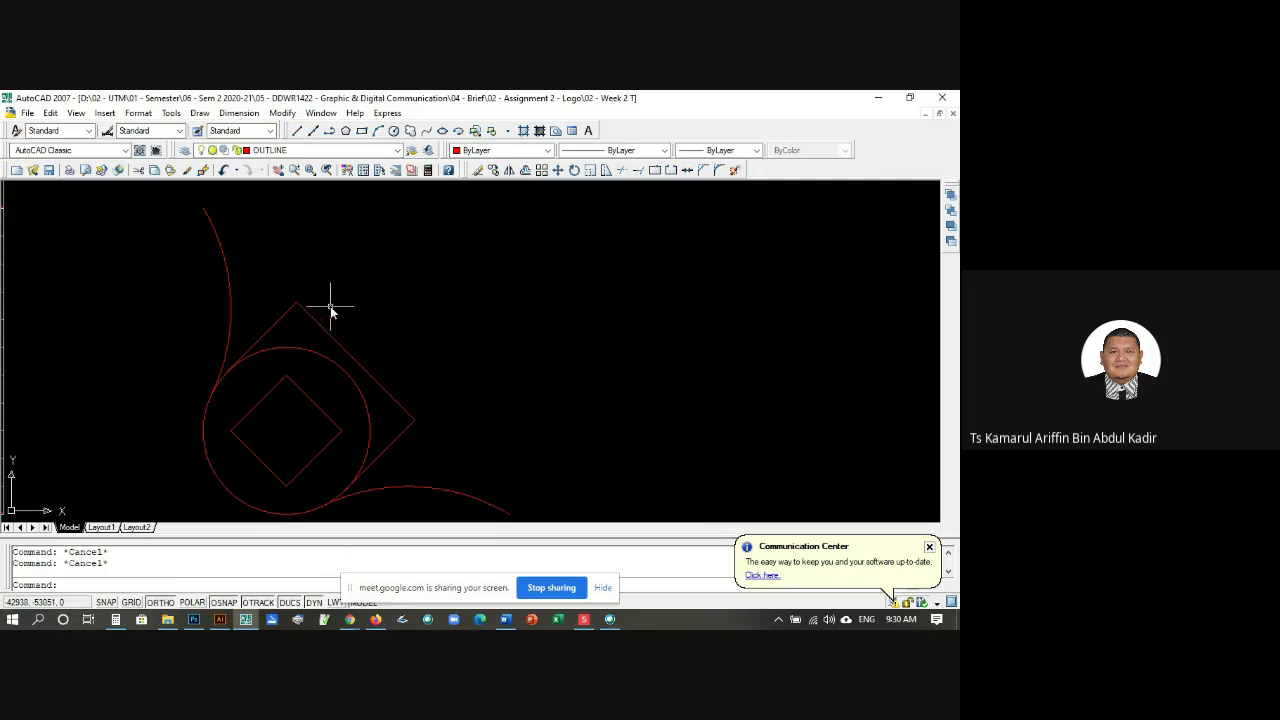
Step: Fillet the long diagonal with radius 0 to the upper arc's outer end and to the lower arc's outer end
{"action": "key", "text": "Return"}
{"action": "left_click", "coordinate": [304, 310]}
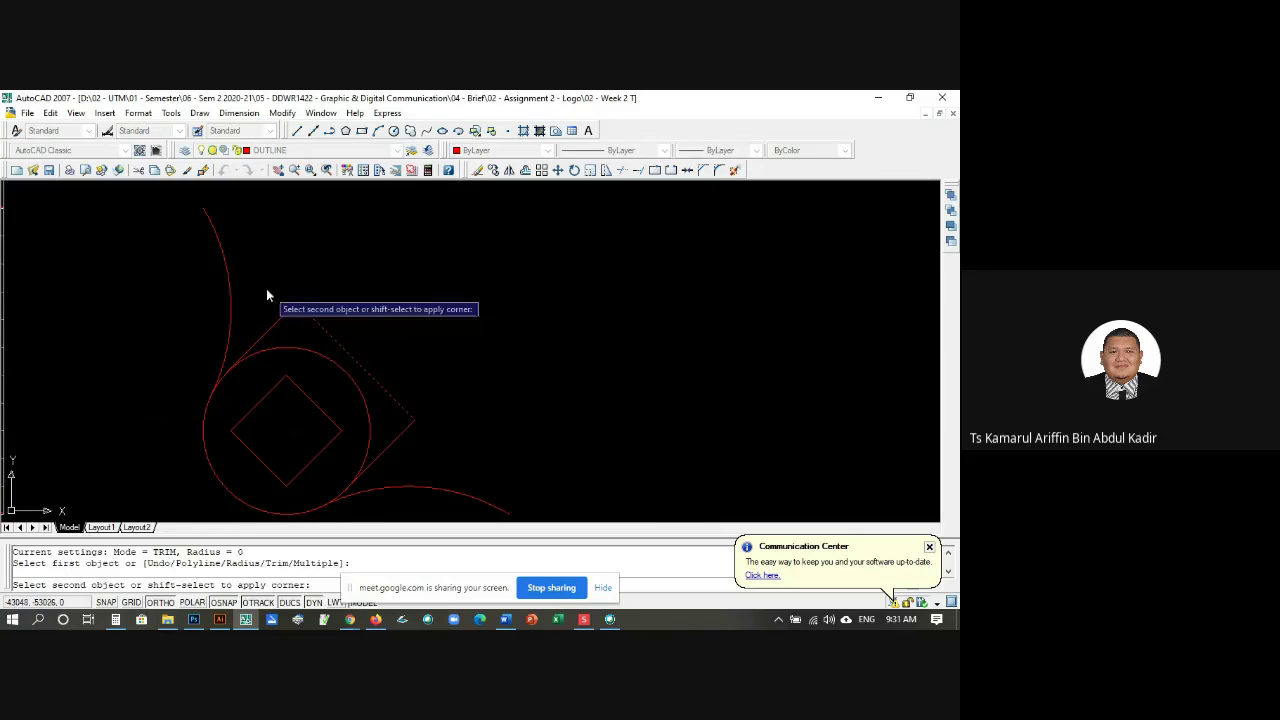
{"action": "left_click", "coordinate": [221, 258]}
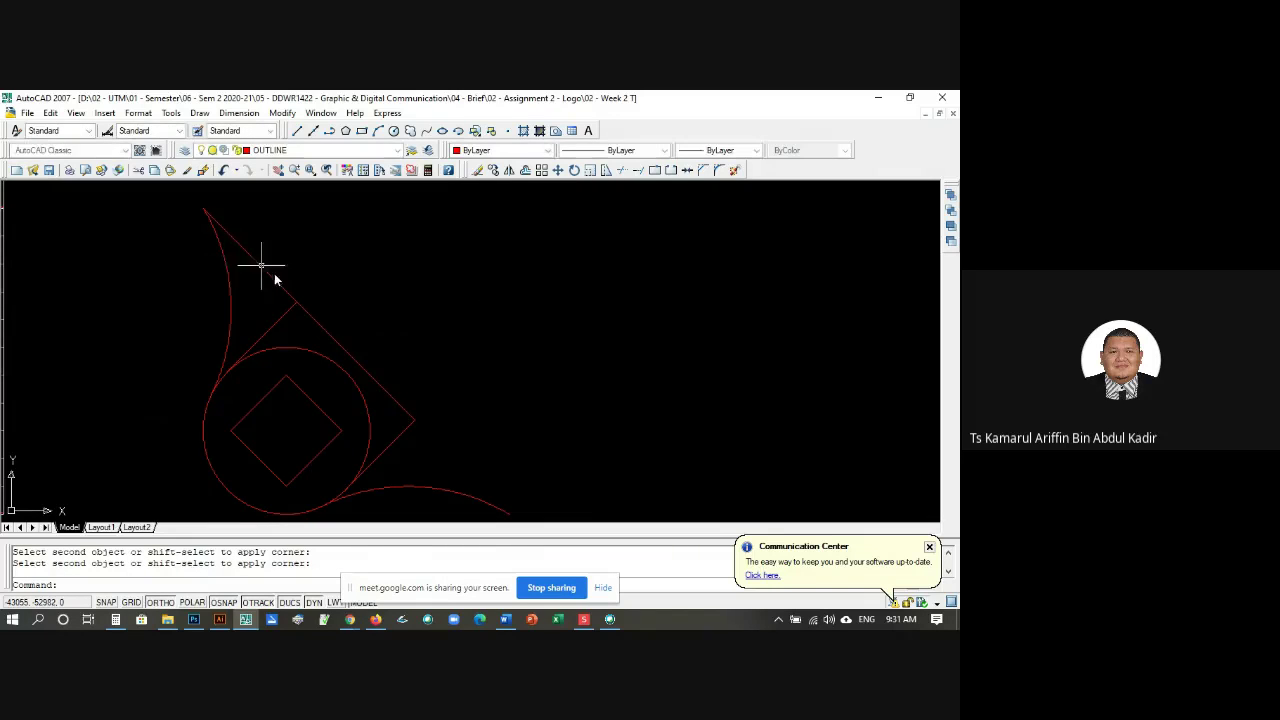
{"action": "key", "text": "Return"}
{"action": "left_click", "coordinate": [332, 336]}
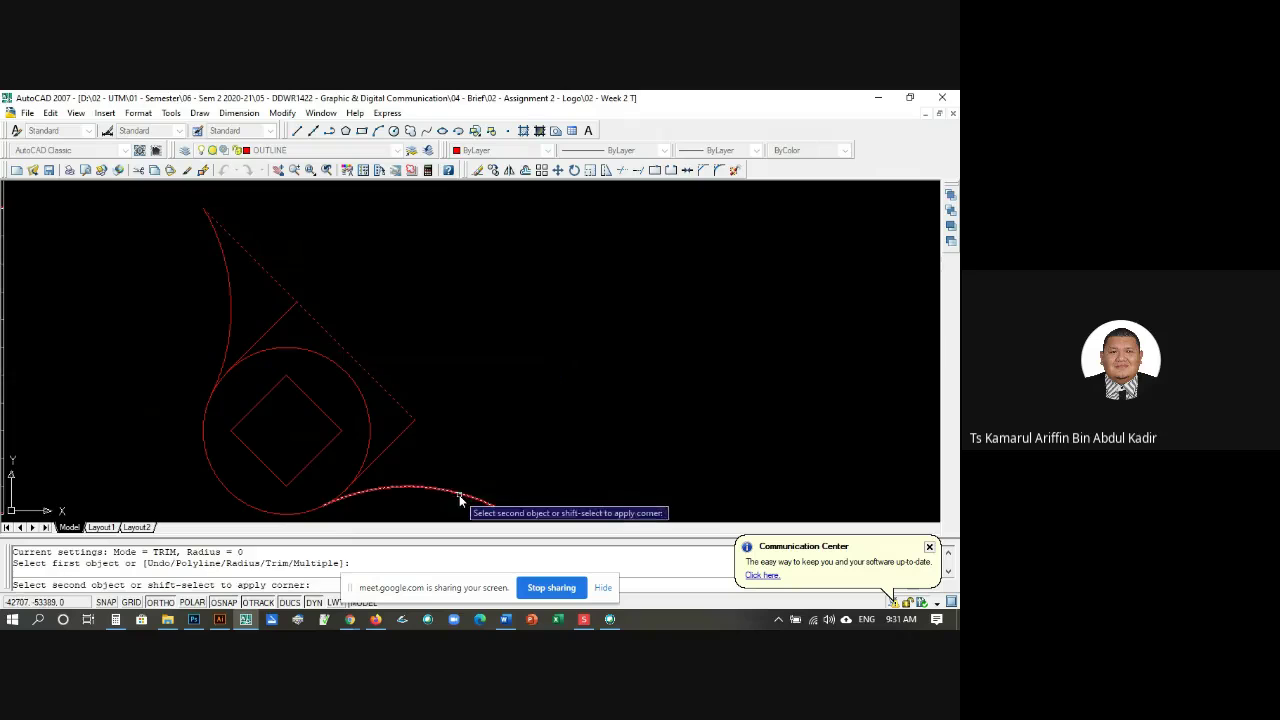
{"action": "left_click", "coordinate": [459, 495]}
{"action": "key", "text": "Escape"}
{"action": "key", "text": "Escape"}
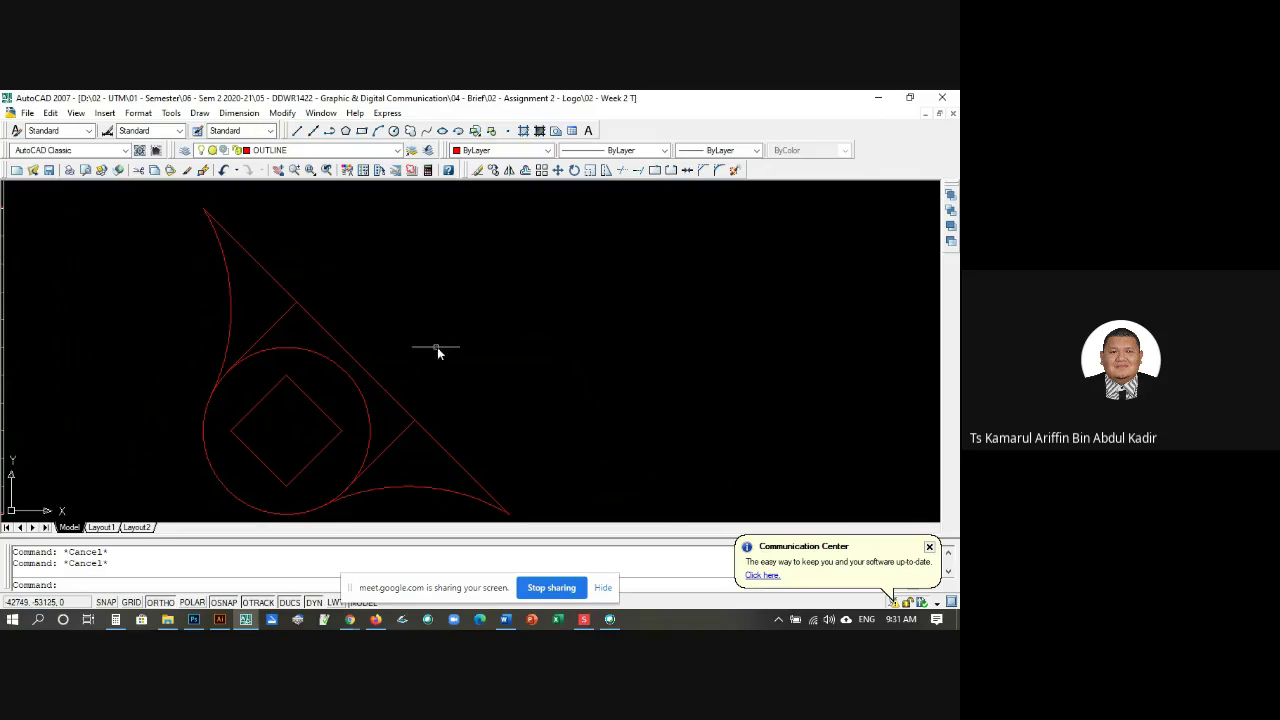
Step: Stretch the lower arc's outer end away from the copied motif's tip and snap it back onto the long diagonal's endpoint
{"action": "scroll", "coordinate": [460, 436], "scroll_direction": "up", "scroll_amount": 2}
{"action": "scroll", "coordinate": [460, 434], "scroll_direction": "down", "scroll_amount": 4}
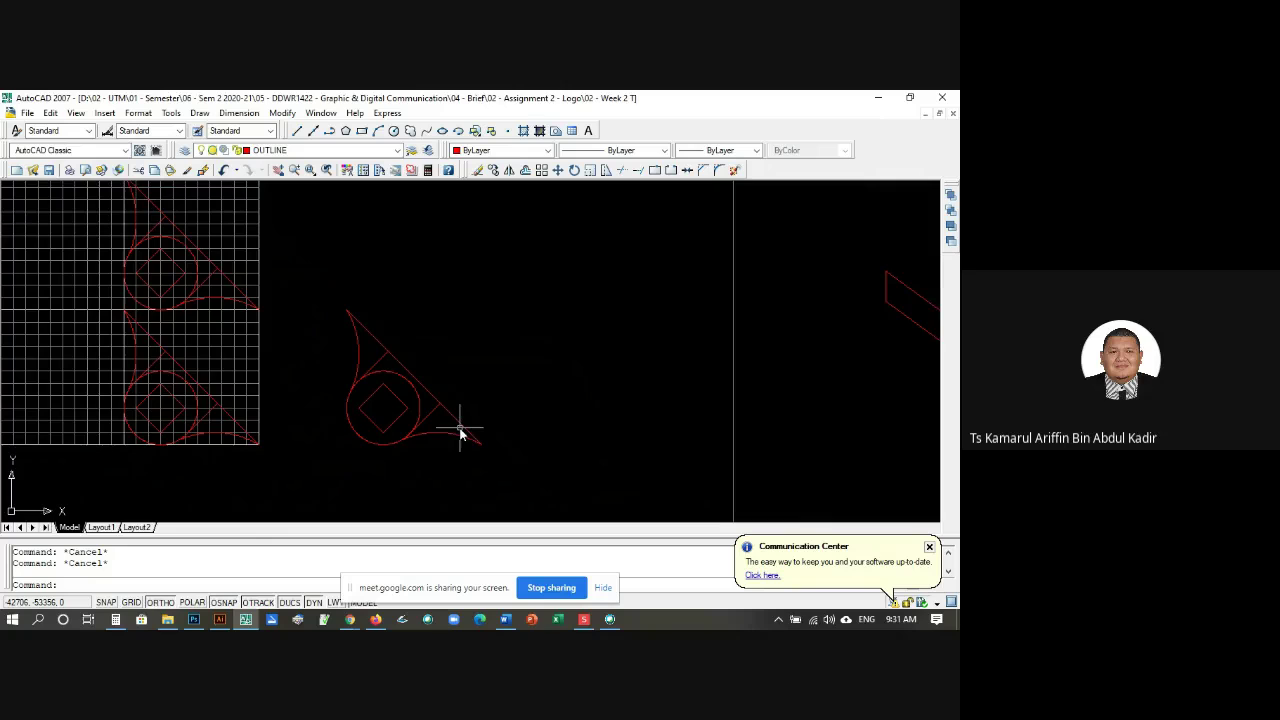
{"action": "scroll", "coordinate": [460, 434], "scroll_direction": "up", "scroll_amount": 3}
{"action": "scroll", "coordinate": [477, 449], "scroll_direction": "up", "scroll_amount": 3}
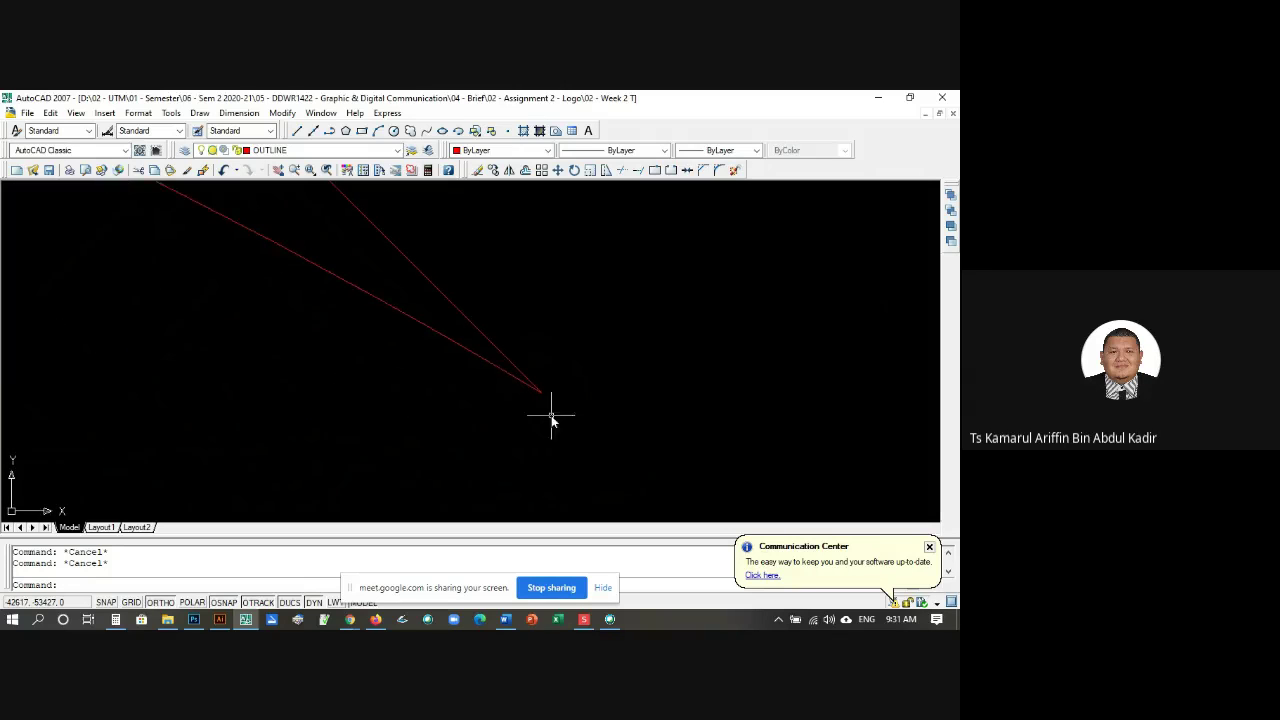
{"action": "left_click", "coordinate": [438, 336]}
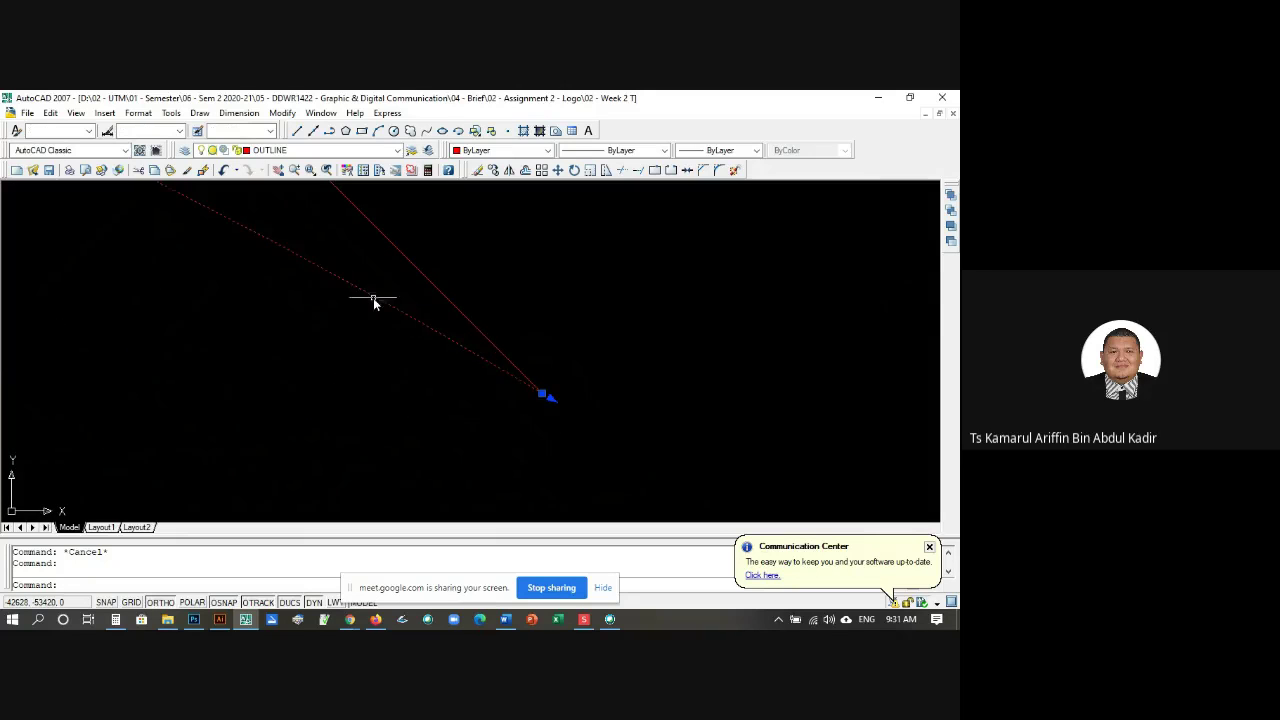
{"action": "left_click", "coordinate": [543, 398]}
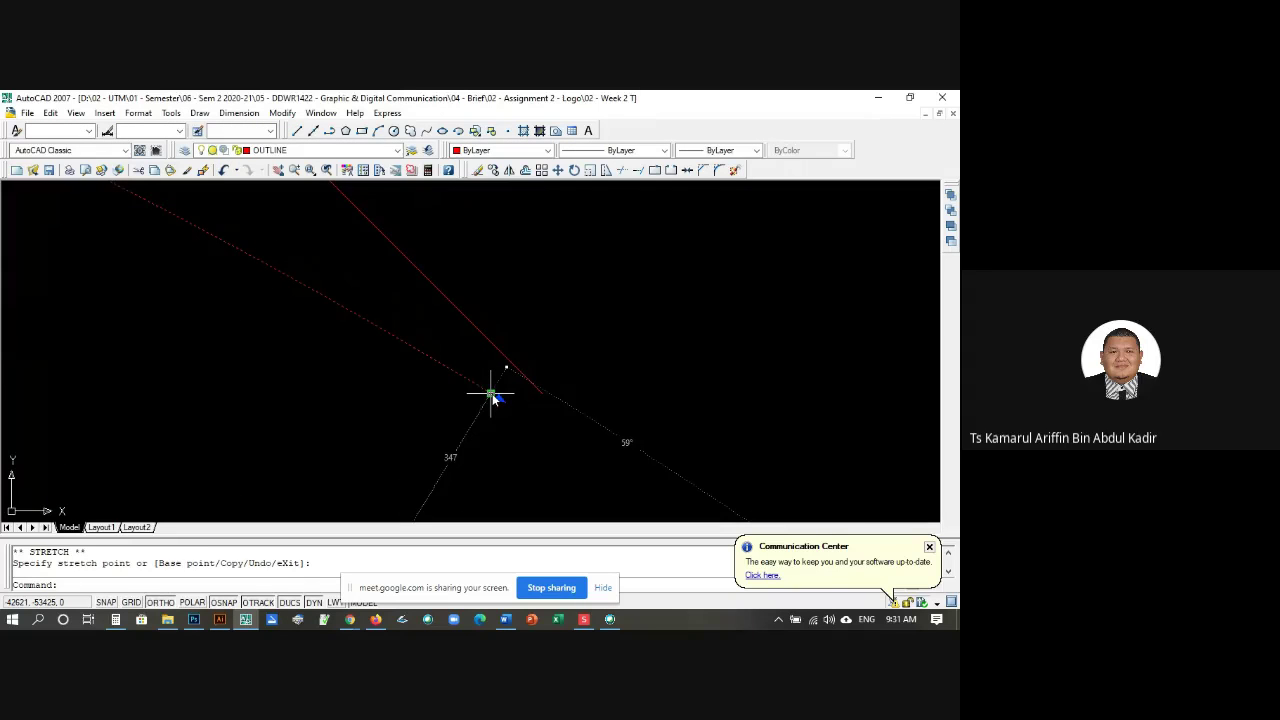
{"action": "left_click", "coordinate": [491, 395]}
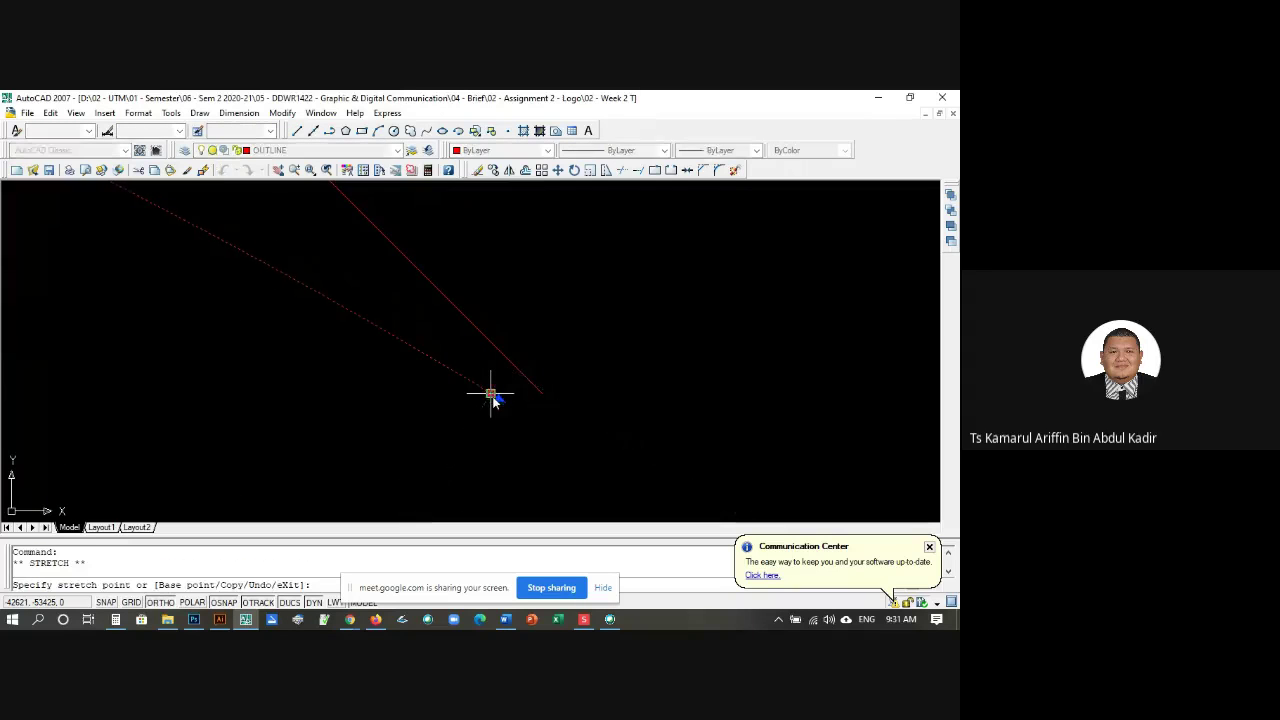
{"action": "left_click", "coordinate": [543, 395]}
{"action": "scroll", "coordinate": [571, 403], "scroll_direction": "down", "scroll_amount": 5}
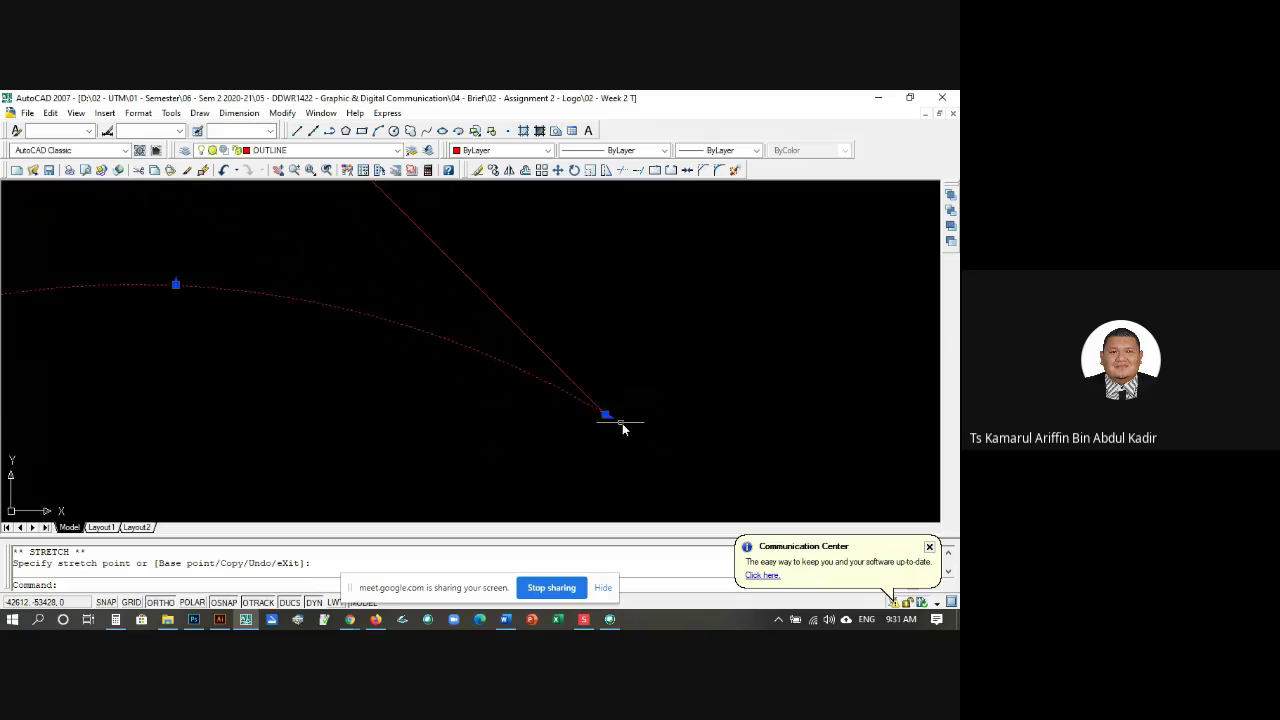
{"action": "key", "text": "Escape"}
Step: Stretch the upper arc's outer end off the copied motif's upper tip and snap it back onto the long diagonal's endpoint
{"action": "scroll", "coordinate": [437, 243], "scroll_direction": "up", "scroll_amount": 3}
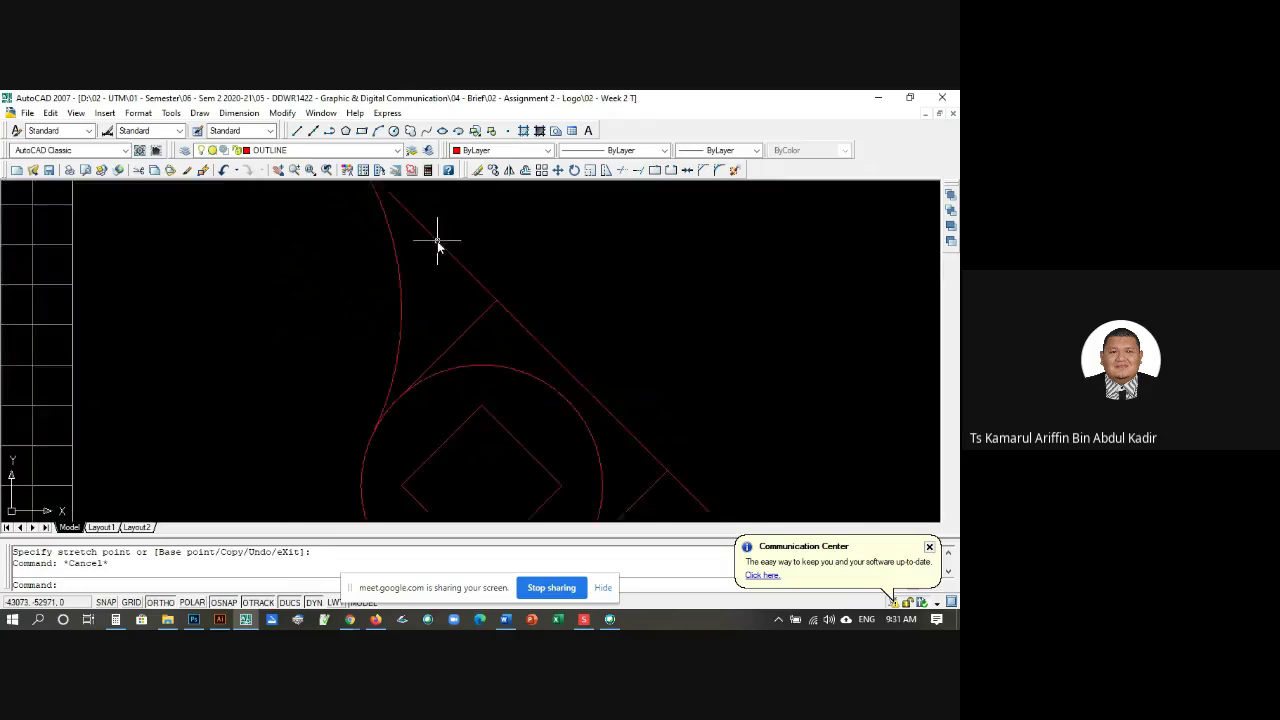
{"action": "scroll", "coordinate": [423, 263], "scroll_direction": "down", "scroll_amount": 3}
{"action": "scroll", "coordinate": [431, 302], "scroll_direction": "up", "scroll_amount": 5}
{"action": "scroll", "coordinate": [431, 302], "scroll_direction": "up", "scroll_amount": 2}
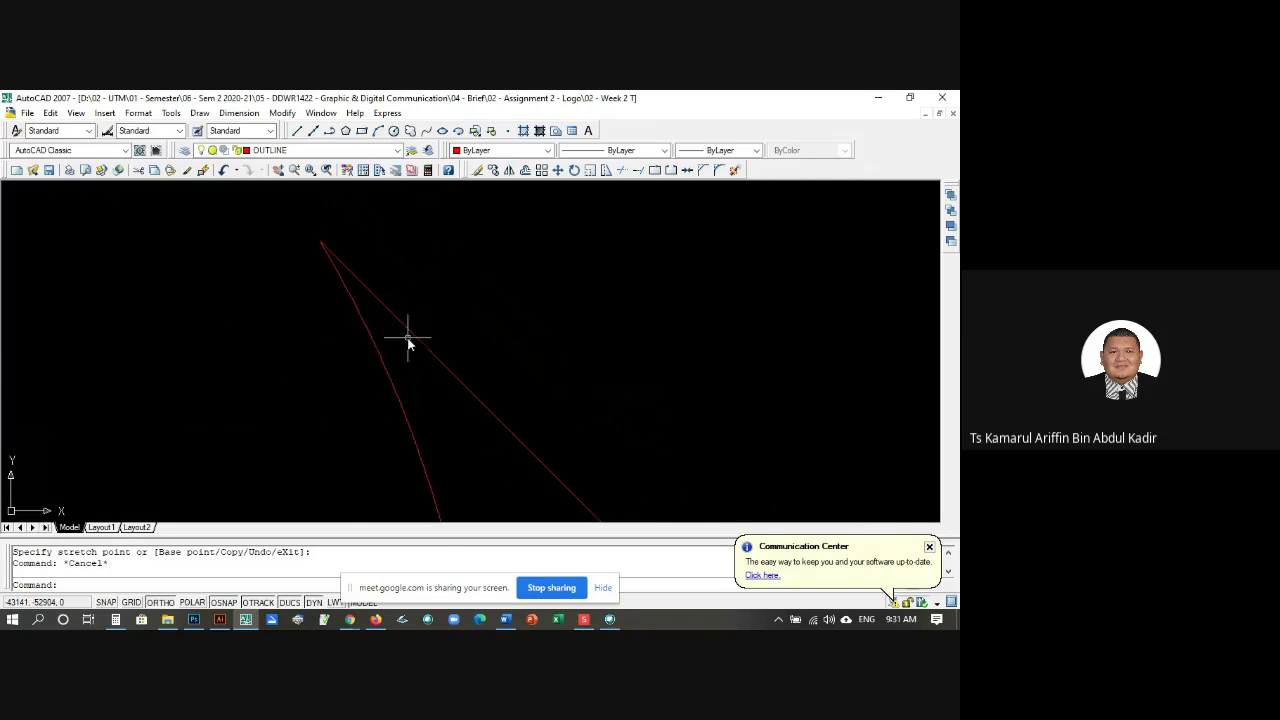
{"action": "left_click", "coordinate": [354, 308]}
{"action": "left_click", "coordinate": [319, 242]}
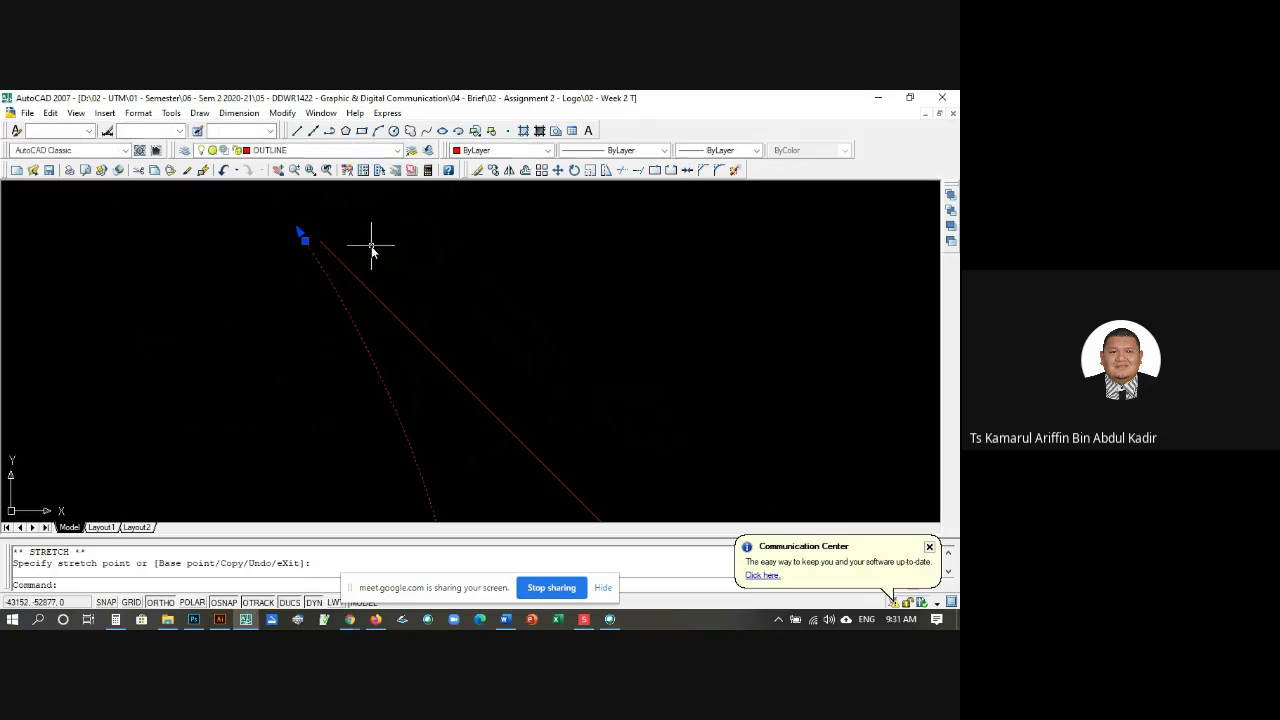
{"action": "scroll", "coordinate": [332, 250], "scroll_direction": "down", "scroll_amount": 3}
{"action": "scroll", "coordinate": [332, 249], "scroll_direction": "up", "scroll_amount": 3}
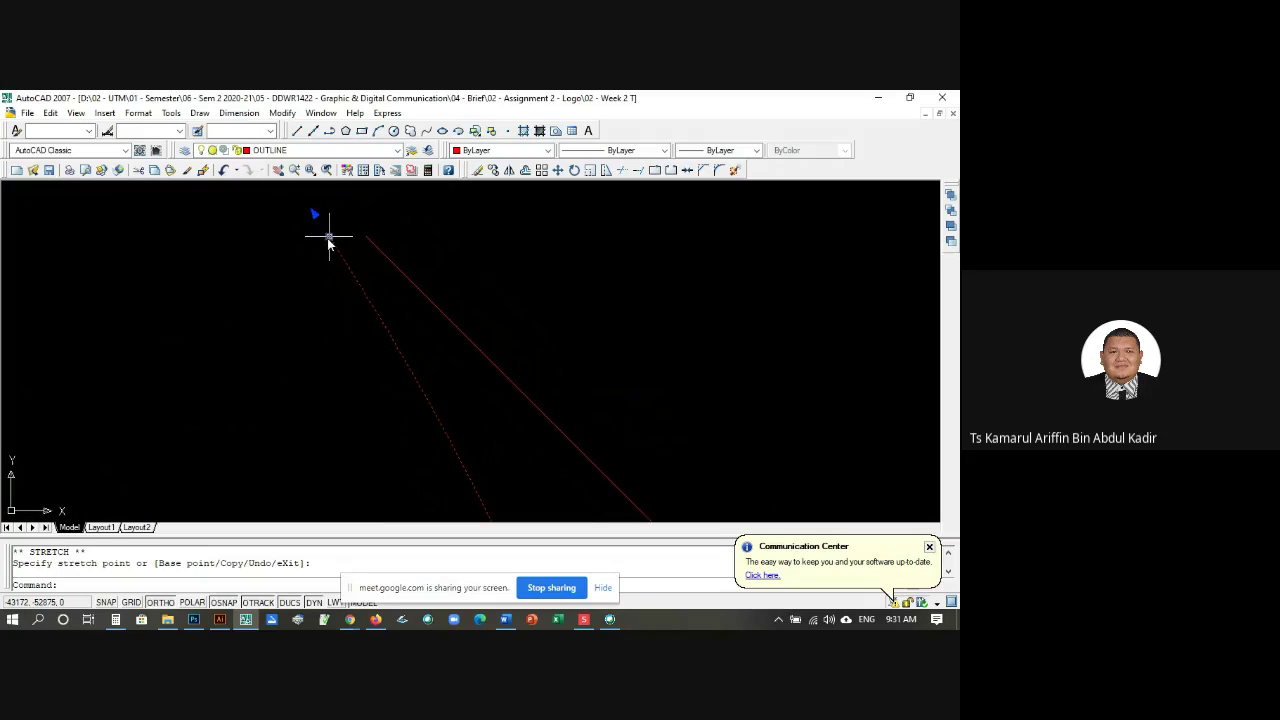
{"action": "left_click", "coordinate": [329, 242]}
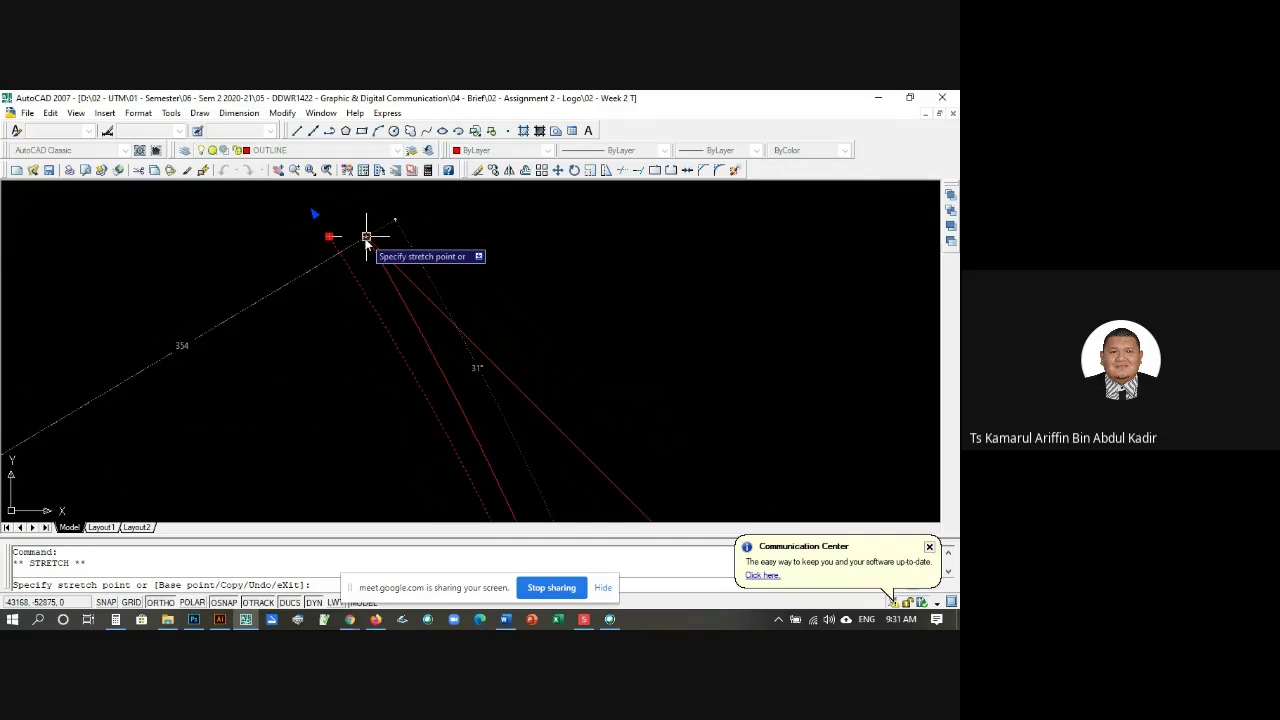
{"action": "left_click", "coordinate": [365, 236]}
{"action": "scroll", "coordinate": [274, 266], "scroll_direction": "down", "scroll_amount": 3}
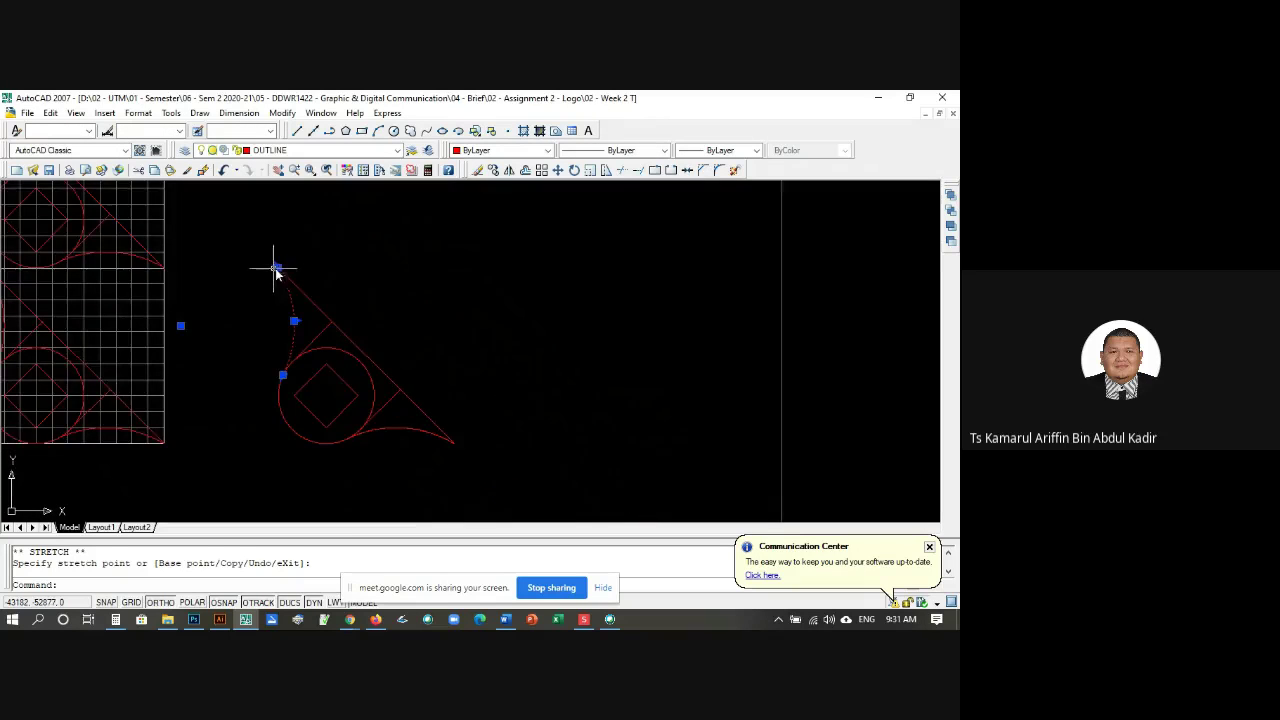
Step: Create a boundary polyline from the closed region inside the upper curved triangle of the logo module
{"action": "scroll", "coordinate": [276, 300], "scroll_direction": "up", "scroll_amount": 2}
{"action": "key", "text": "Escape"}
{"action": "key", "text": "Escape"}
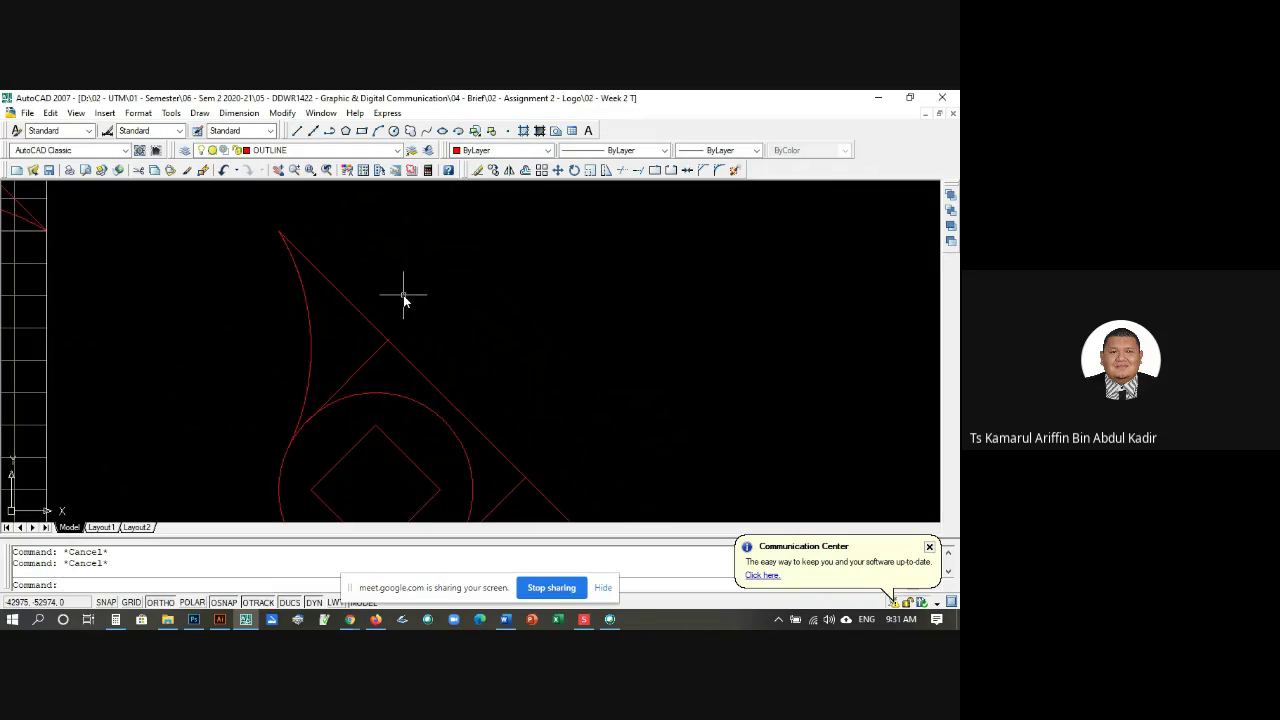
{"action": "type", "text": "bpoly"}
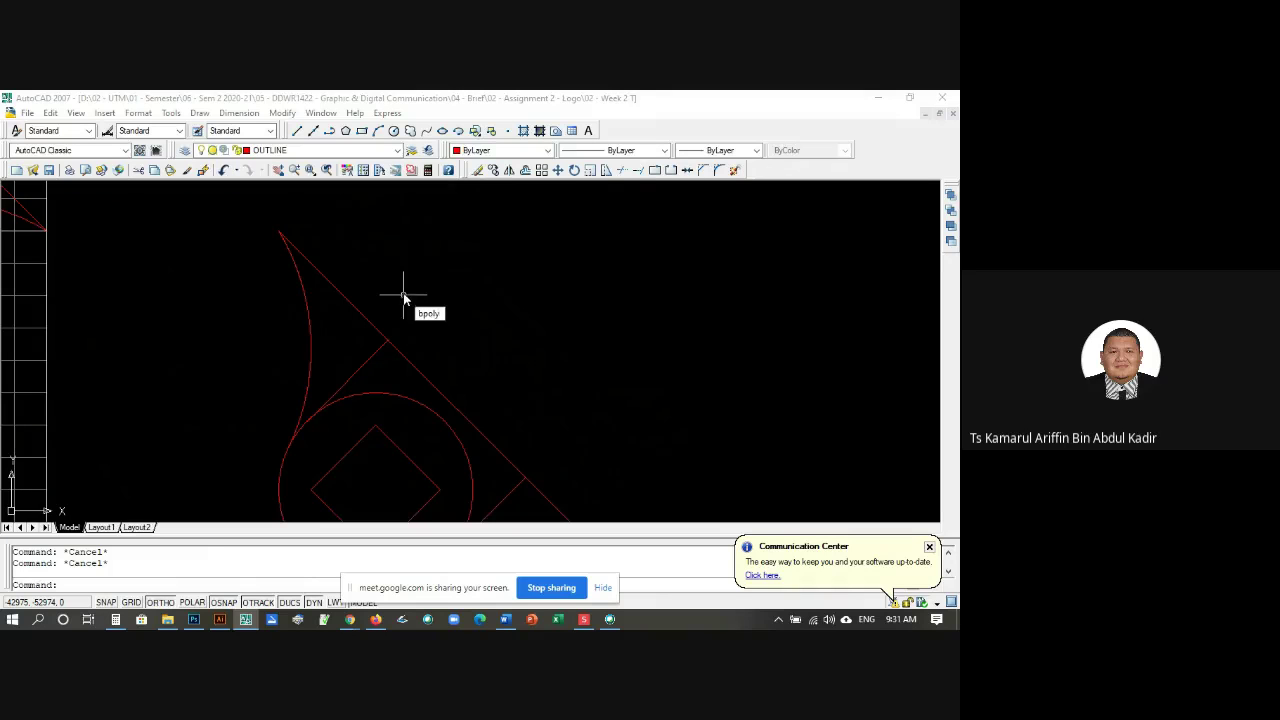
{"action": "key", "text": "Return"}
{"action": "left_click", "coordinate": [320, 180]}
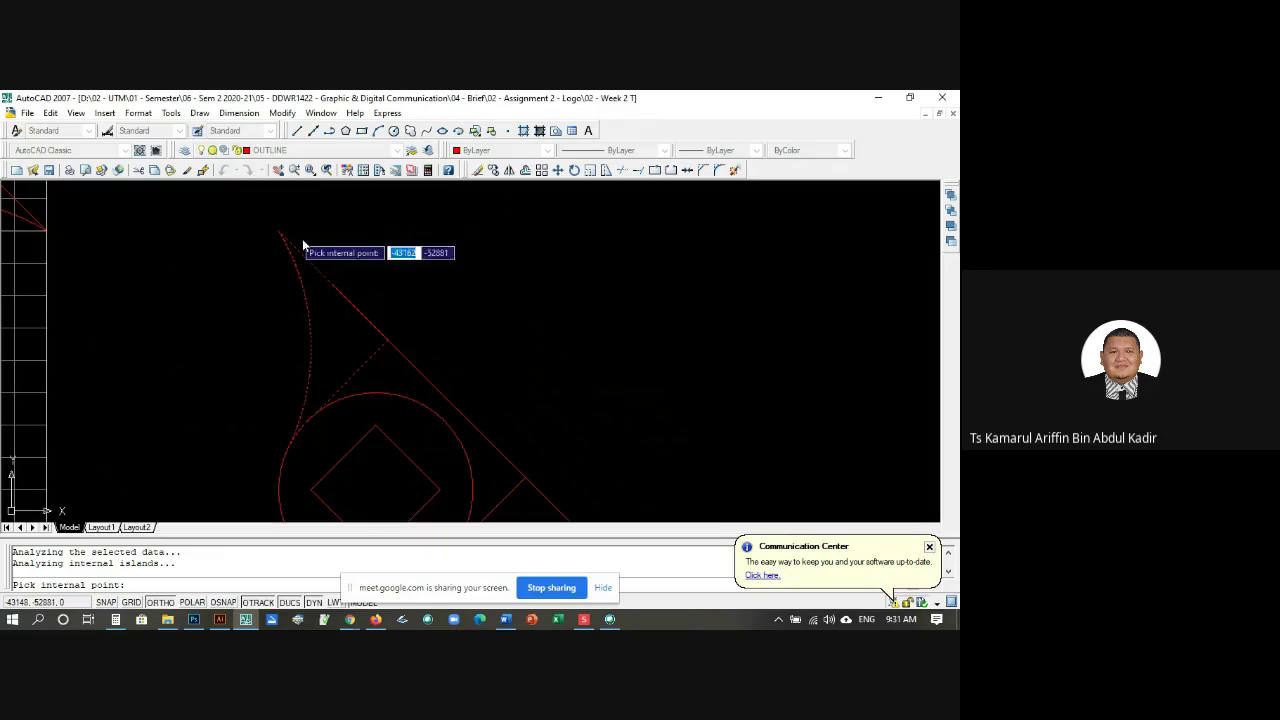
{"action": "key", "text": "Return"}
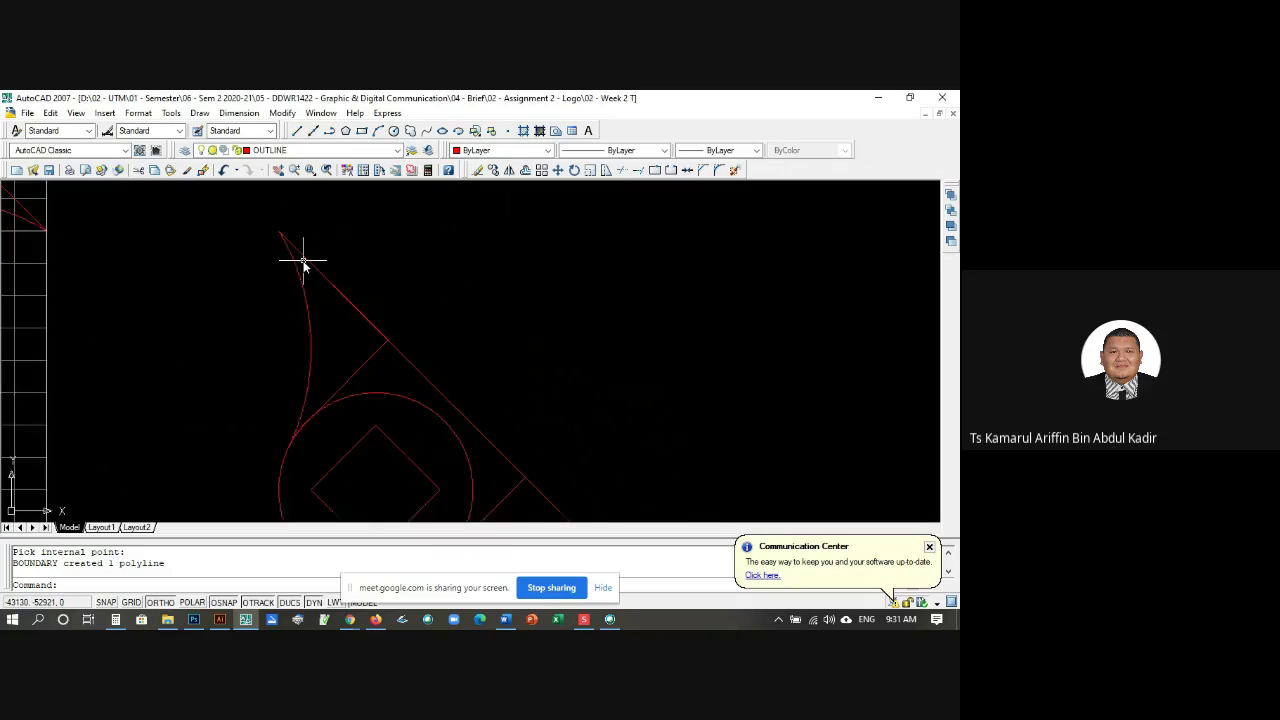
Step: Create a boundary polyline from the closed region inside the lower-right curved triangle
{"action": "scroll", "coordinate": [304, 261], "scroll_direction": "down", "scroll_amount": 4}
{"action": "scroll", "coordinate": [388, 376], "scroll_direction": "up", "scroll_amount": 3}
{"action": "key", "text": "Escape"}
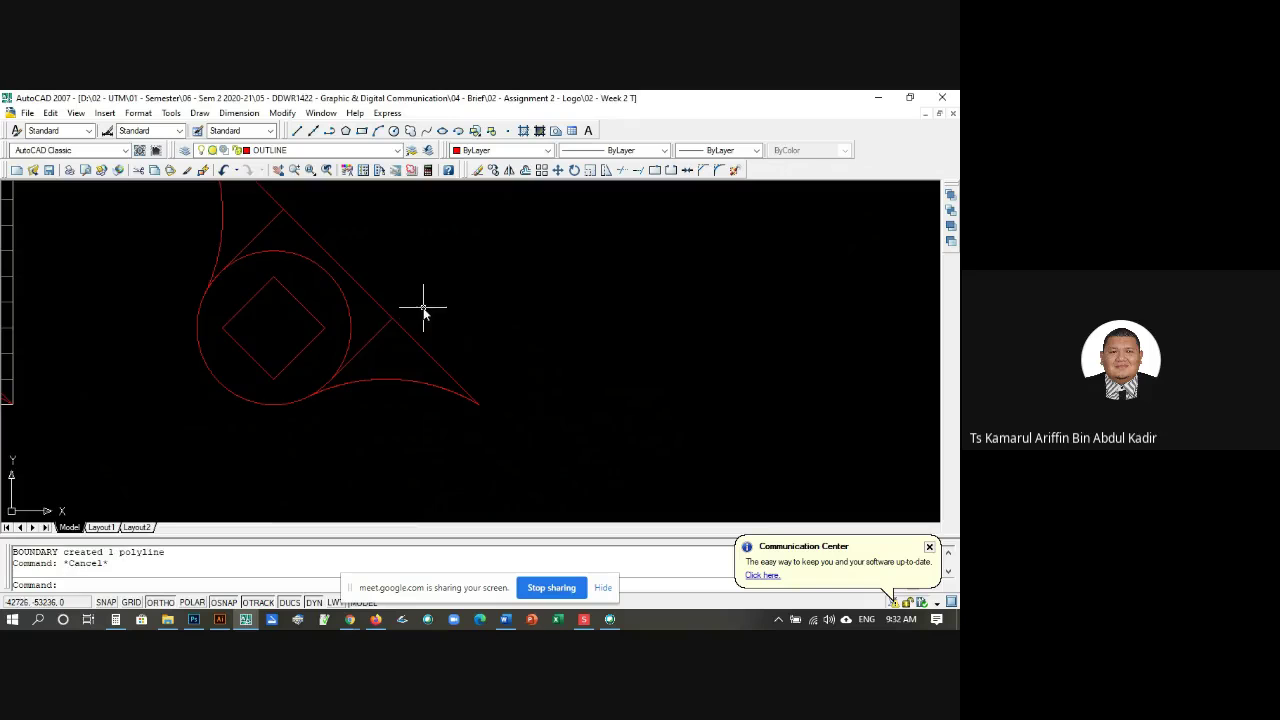
{"action": "type", "text": "bpoly"}
{"action": "key", "text": "Return"}
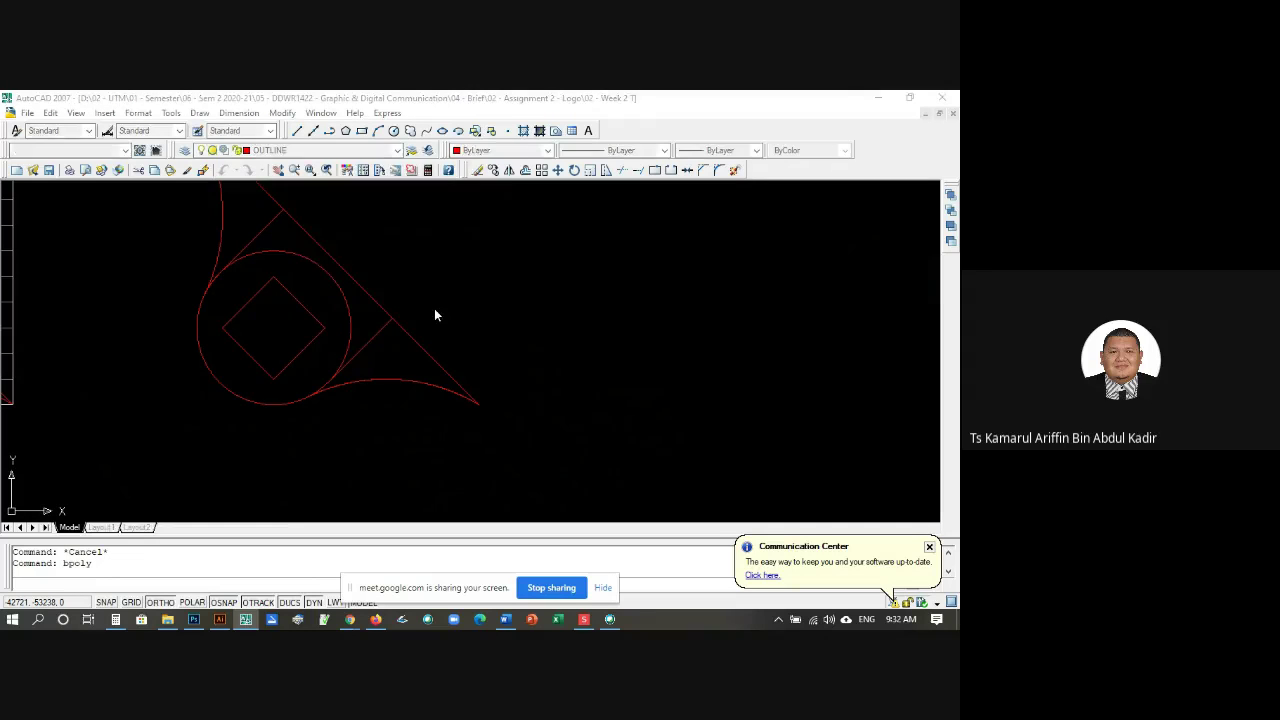
{"action": "left_click", "coordinate": [324, 180]}
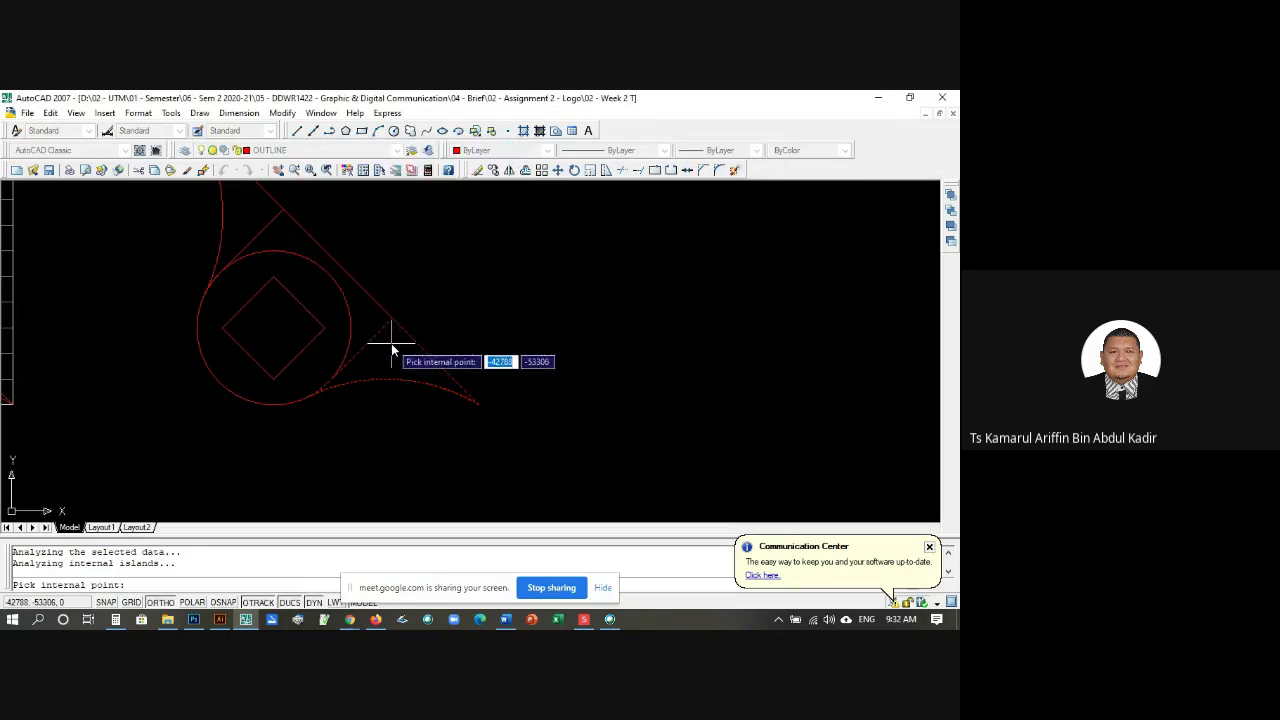
{"action": "key", "text": "Return"}
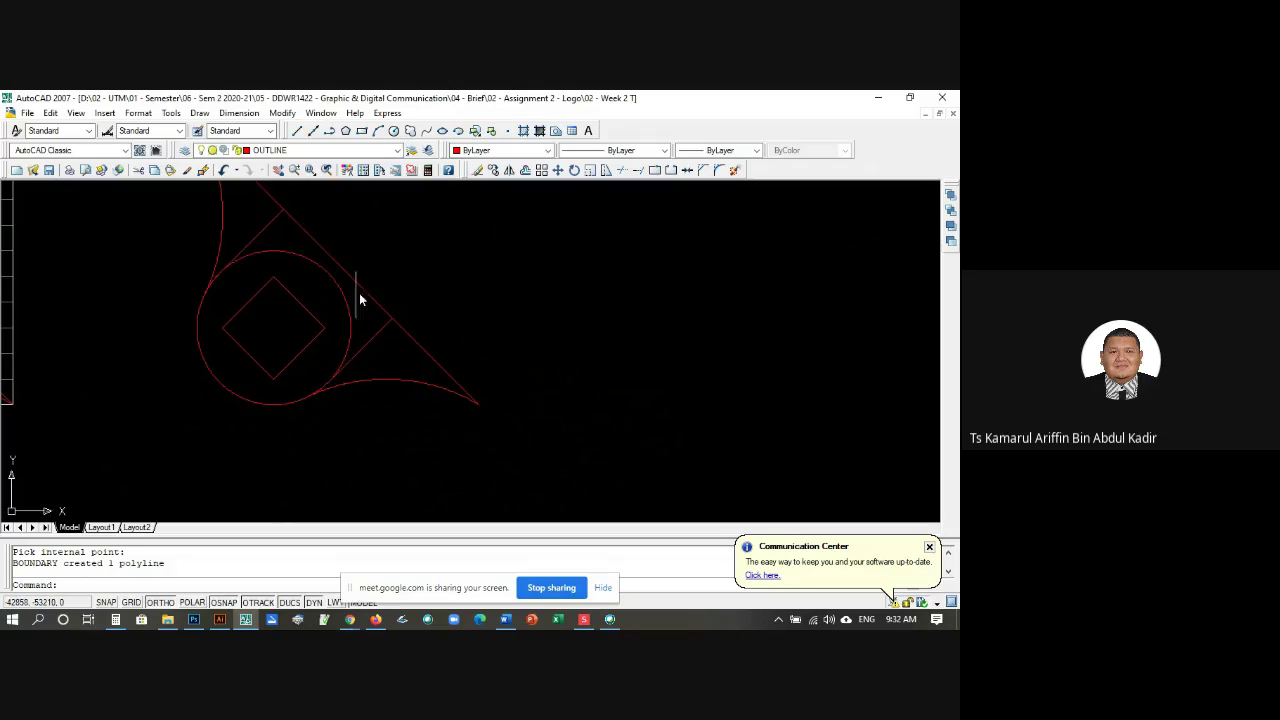
Step: Create a boundary polyline from the middle region between the circle and the long diagonal
{"action": "key", "text": "Escape"}
{"action": "key", "text": "Escape"}
{"action": "type", "text": "bpol"}
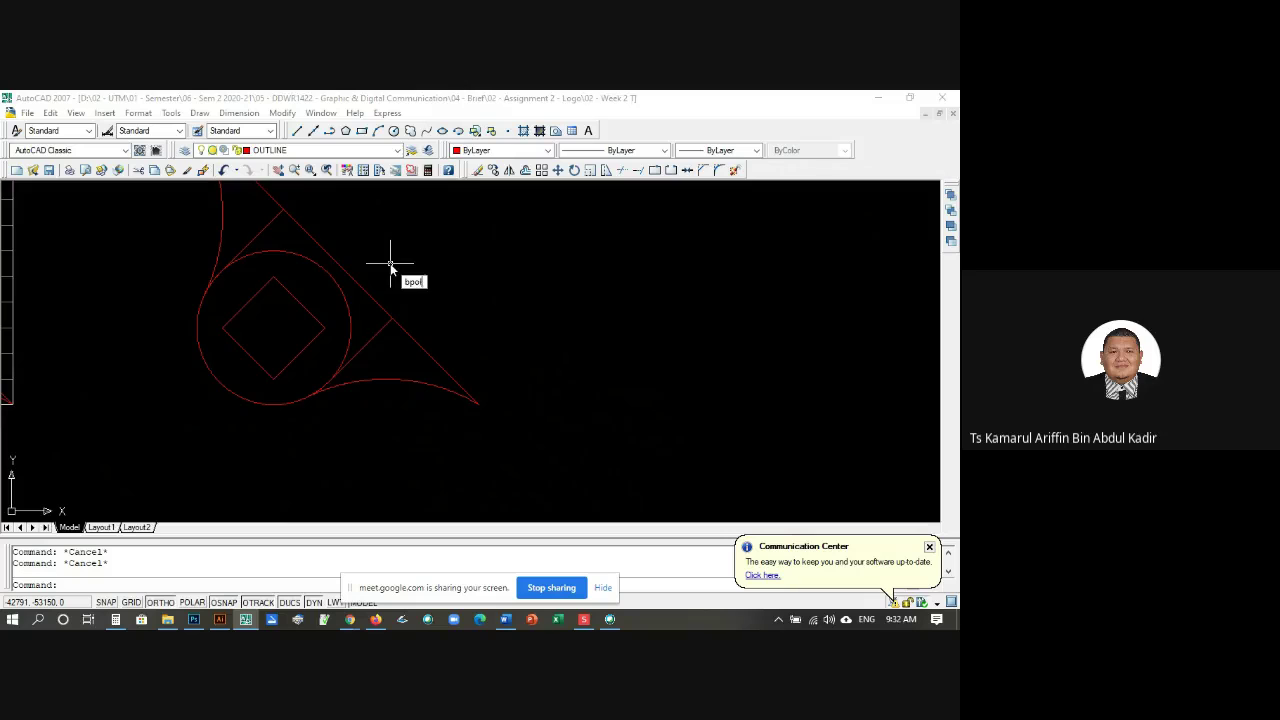
{"action": "type", "text": "y"}
{"action": "key", "text": "Return"}
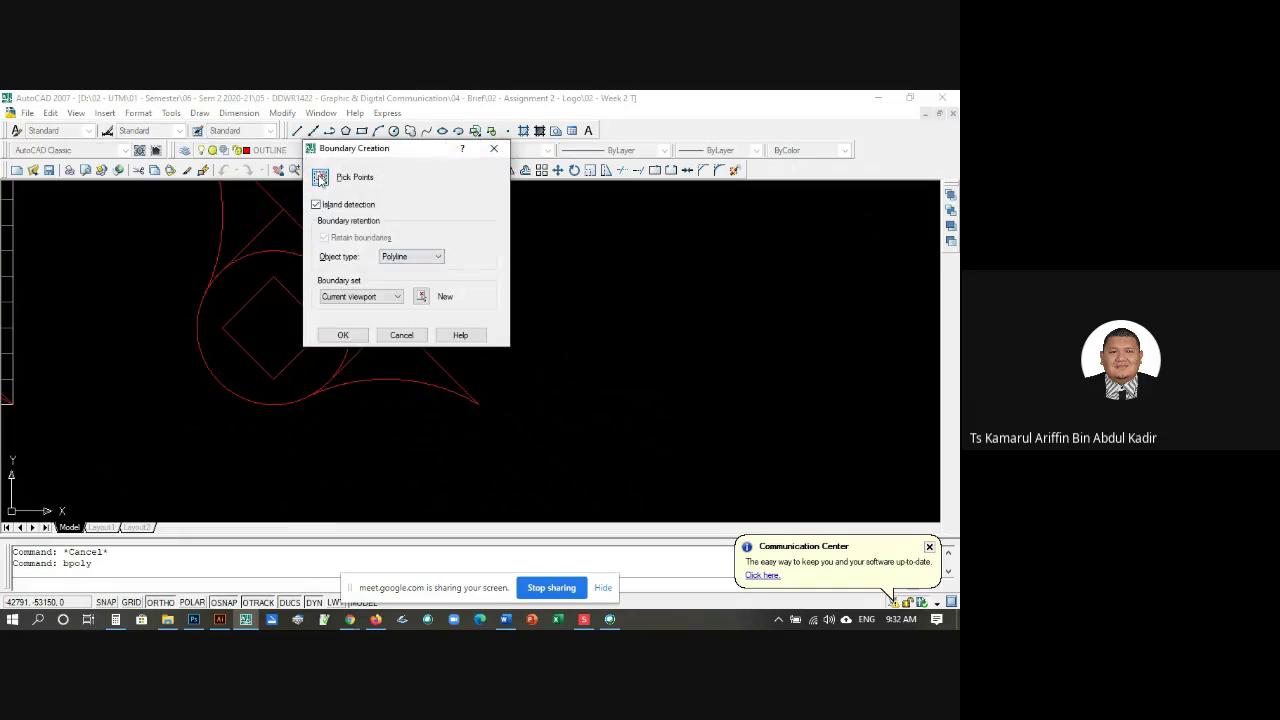
{"action": "left_click", "coordinate": [320, 177]}
{"action": "left_click", "coordinate": [286, 220]}
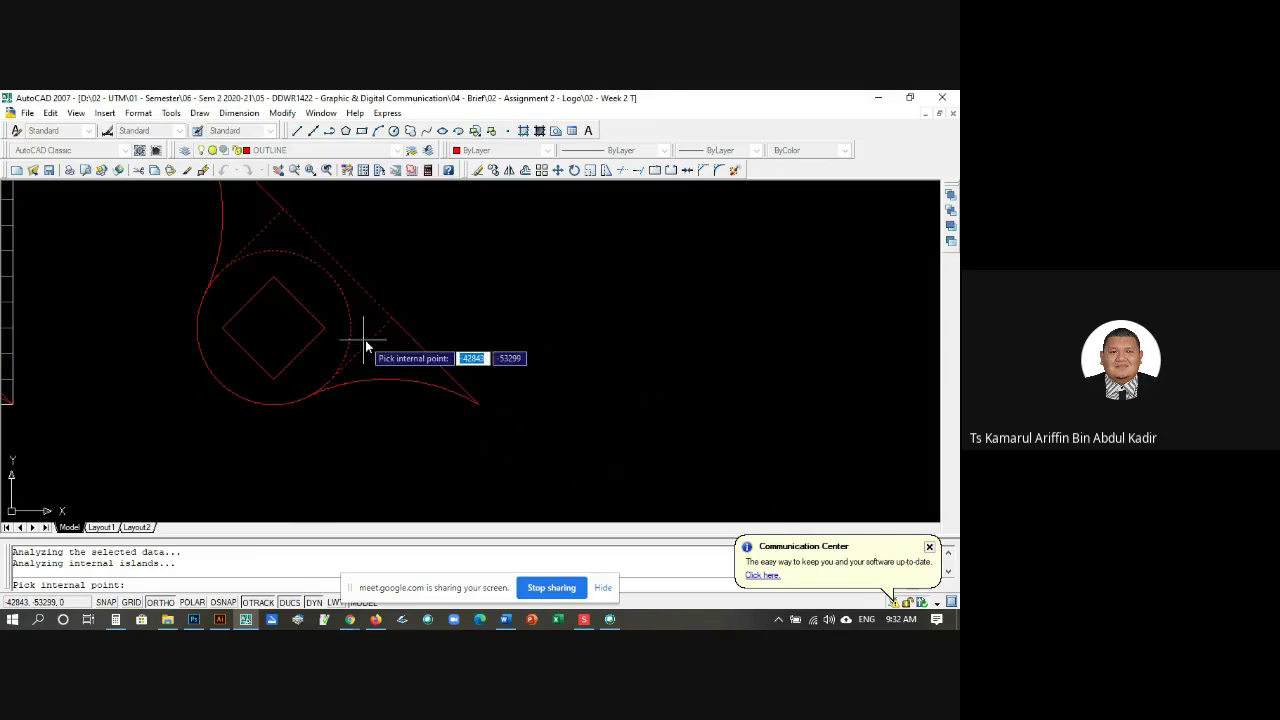
{"action": "key", "text": "Return"}
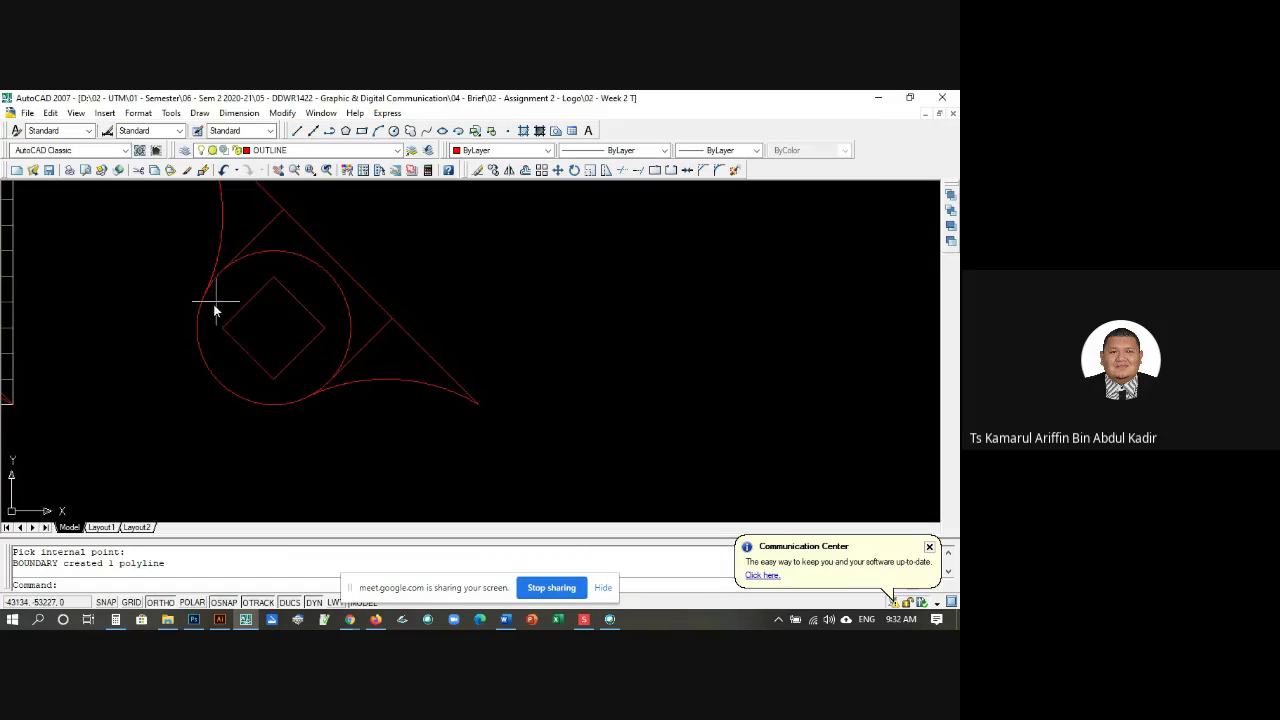
Step: Offset the upper curved triangle and the middle region's boundary inward by 10
{"action": "scroll", "coordinate": [334, 389], "scroll_direction": "down", "scroll_amount": 8}
{"action": "scroll", "coordinate": [320, 348], "scroll_direction": "up", "scroll_amount": 9}
{"action": "key", "text": "Escape"}
{"action": "key", "text": "Escape"}
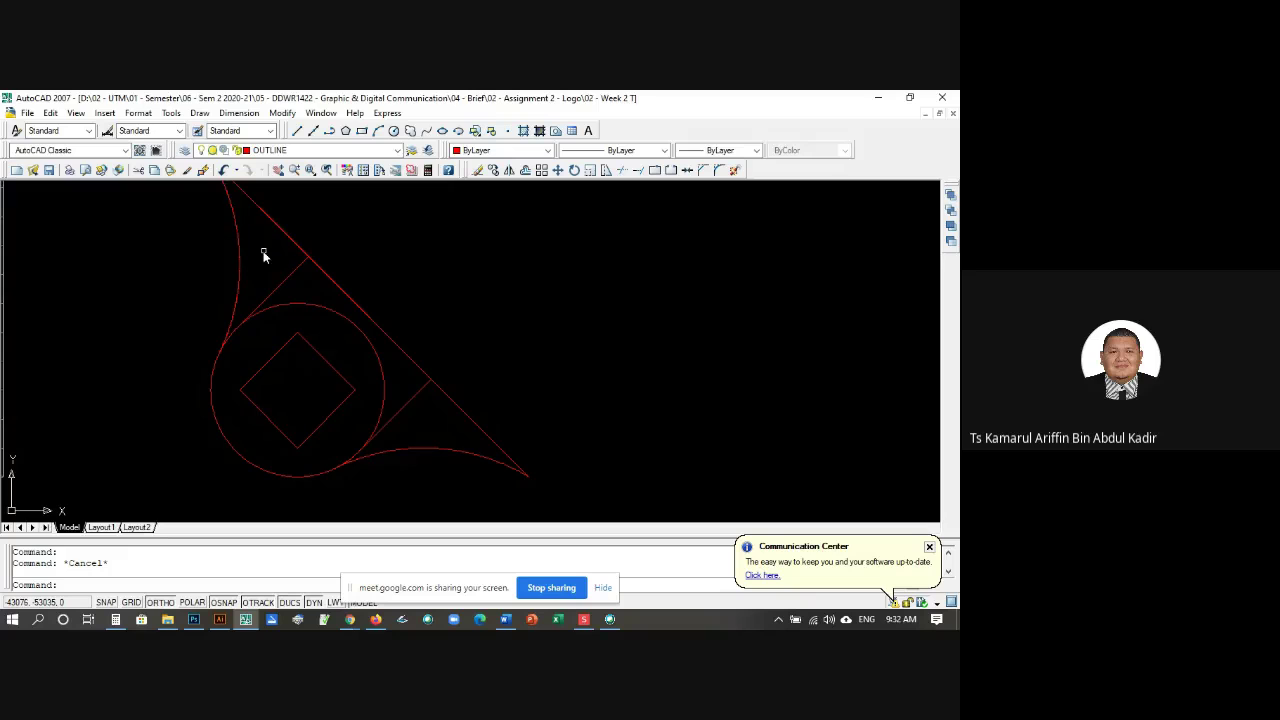
{"action": "type", "text": "c"}
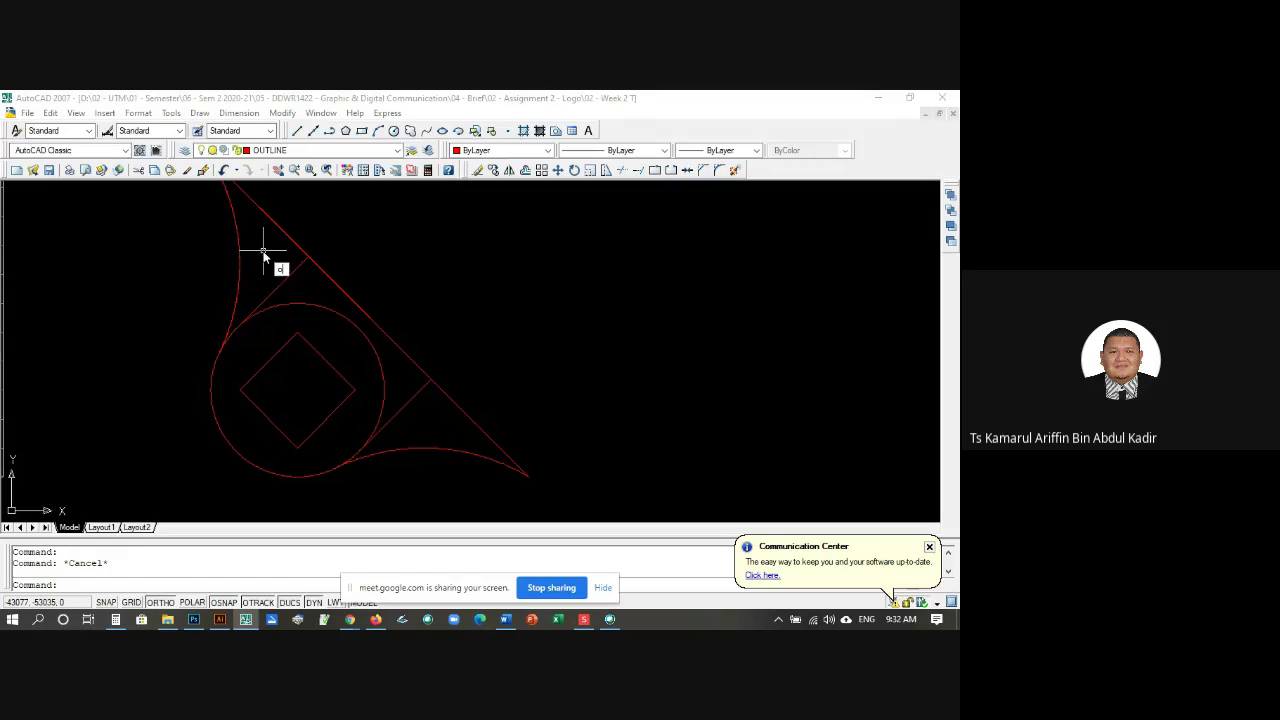
{"action": "key", "text": "Return"}
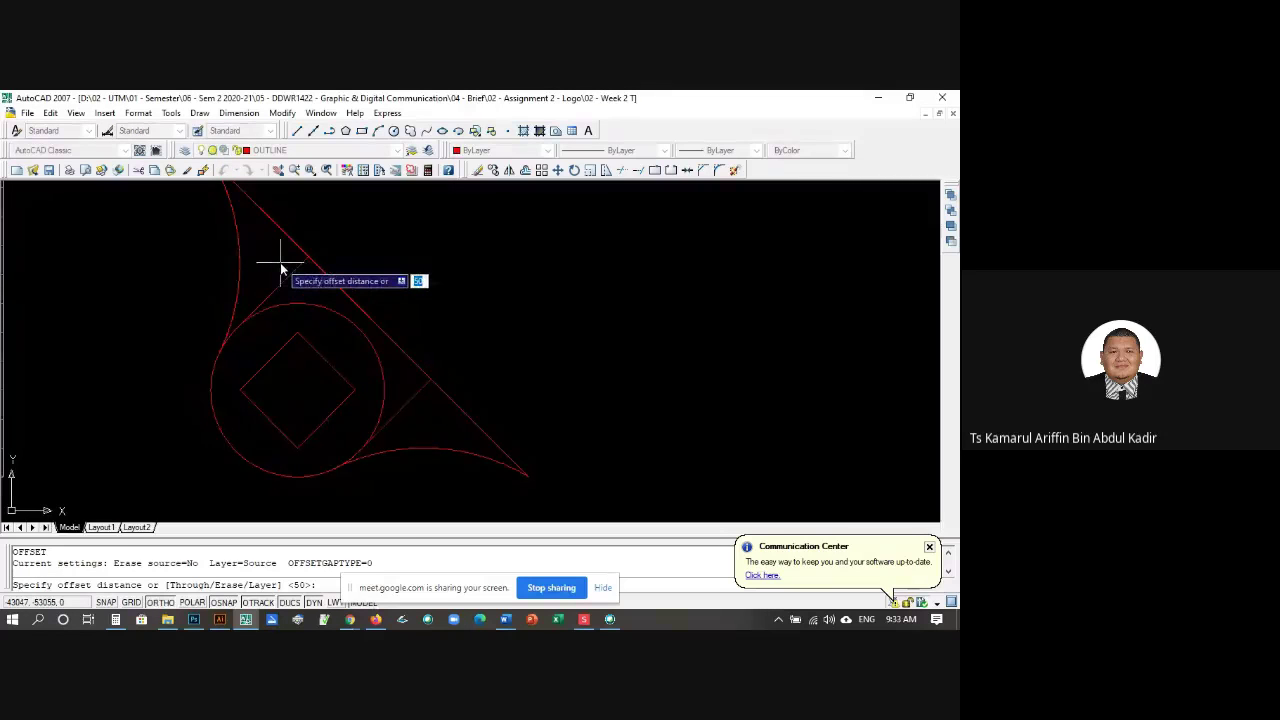
{"action": "type", "text": "10"}
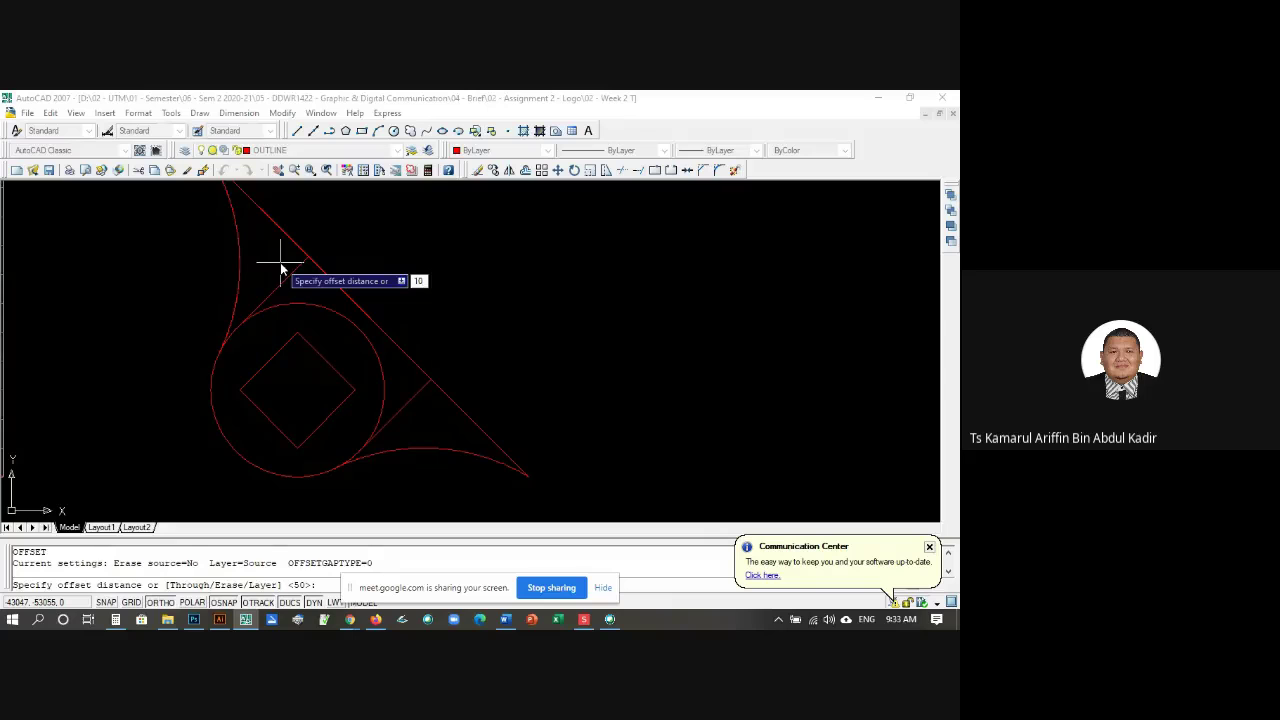
{"action": "key", "text": "Return"}
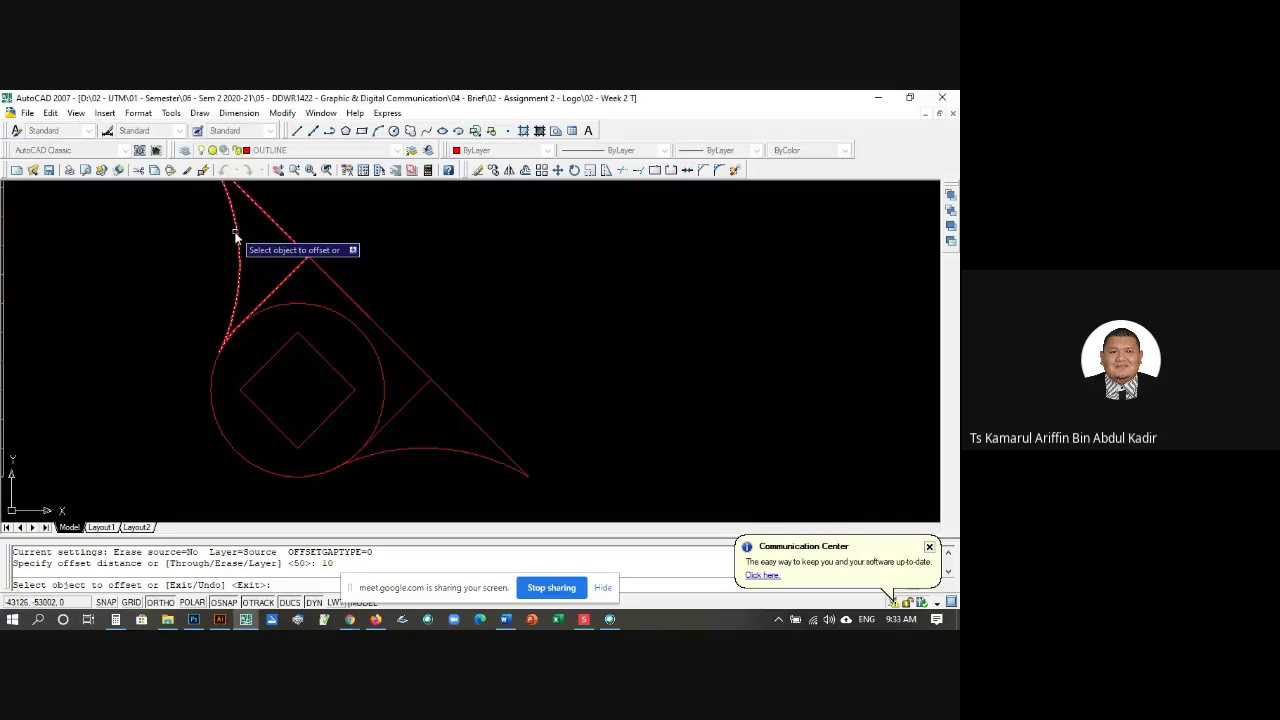
{"action": "scroll", "coordinate": [236, 236], "scroll_direction": "up", "scroll_amount": 3}
{"action": "left_click", "coordinate": [241, 238]}
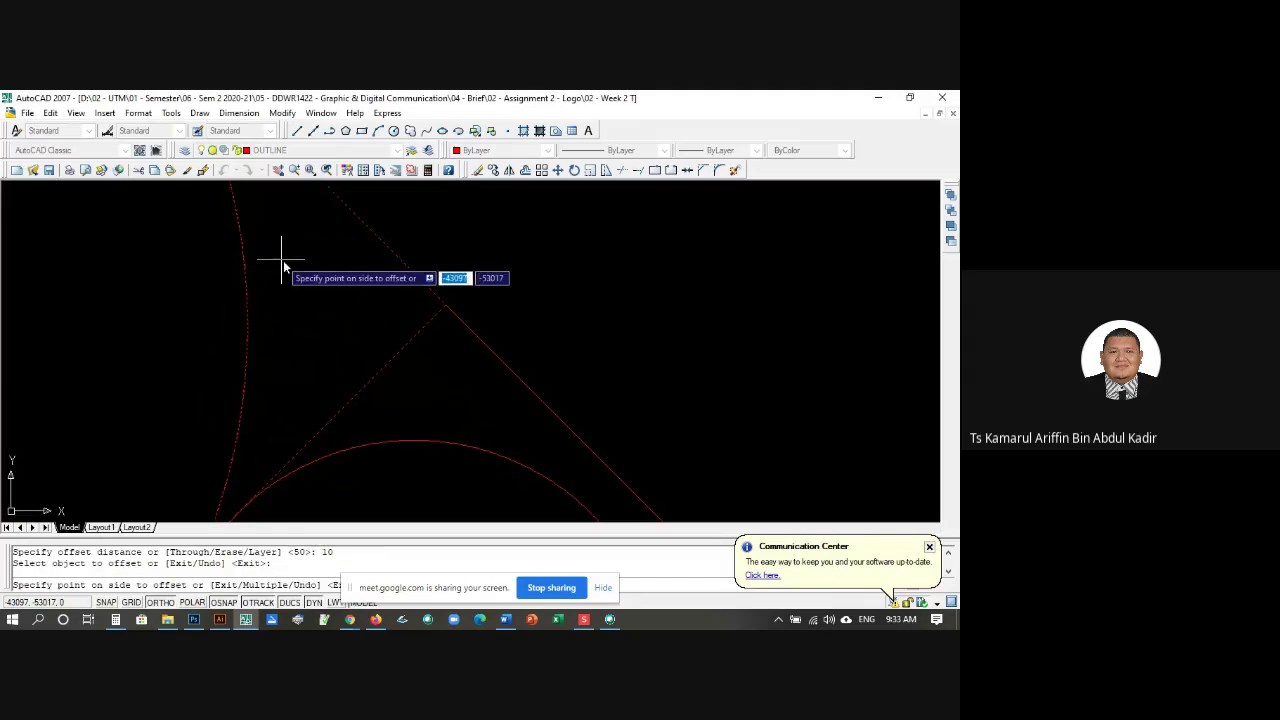
{"action": "left_click", "coordinate": [282, 268]}
{"action": "scroll", "coordinate": [333, 316], "scroll_direction": "down", "scroll_amount": 3}
{"action": "scroll", "coordinate": [314, 280], "scroll_direction": "up", "scroll_amount": 3}
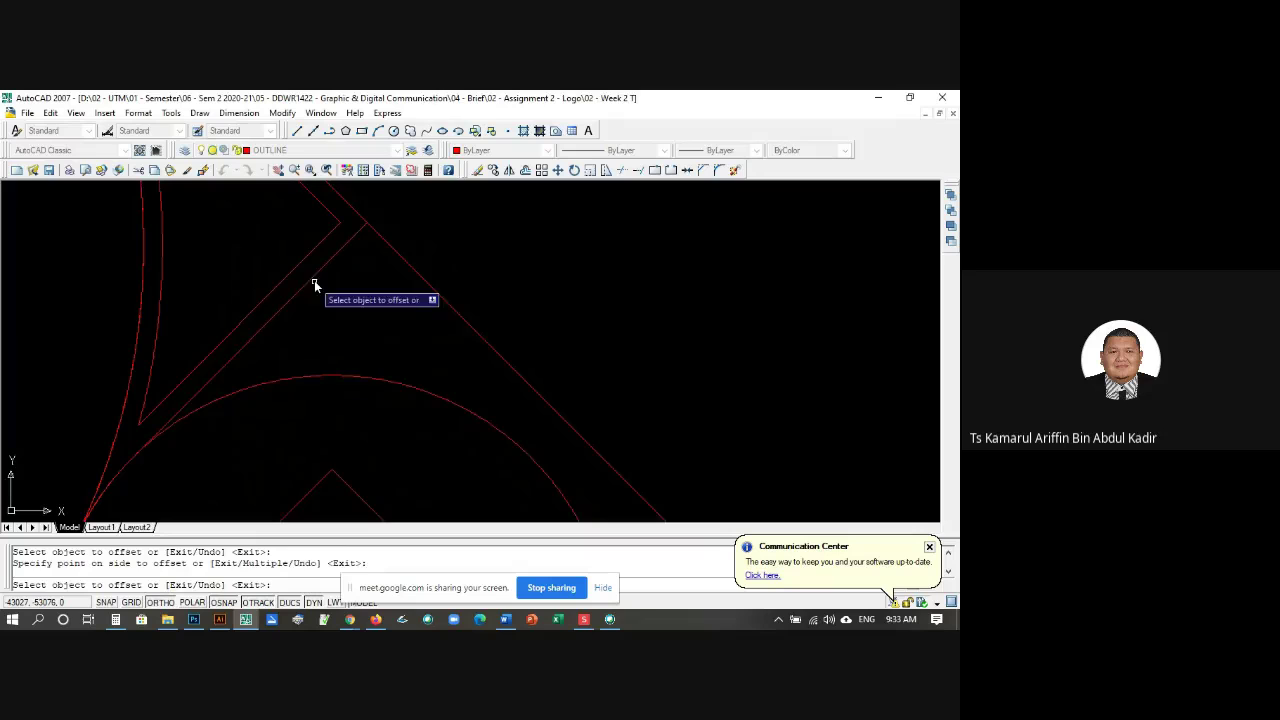
{"action": "scroll", "coordinate": [314, 278], "scroll_direction": "down", "scroll_amount": 4}
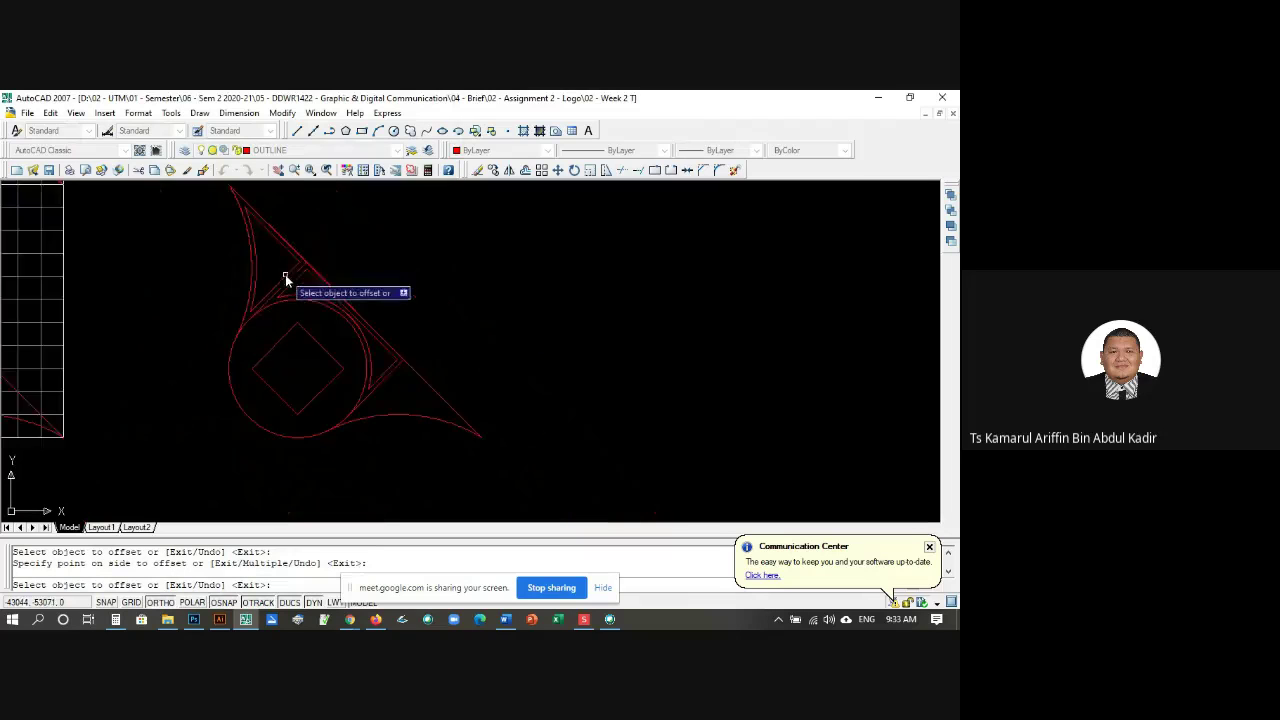
Step: Offset the lower-right curved triangle and the circle inward by the same distance of 10
{"action": "scroll", "coordinate": [385, 415], "scroll_direction": "up", "scroll_amount": 3}
{"action": "left_click", "coordinate": [380, 407]}
{"action": "left_click", "coordinate": [380, 406]}
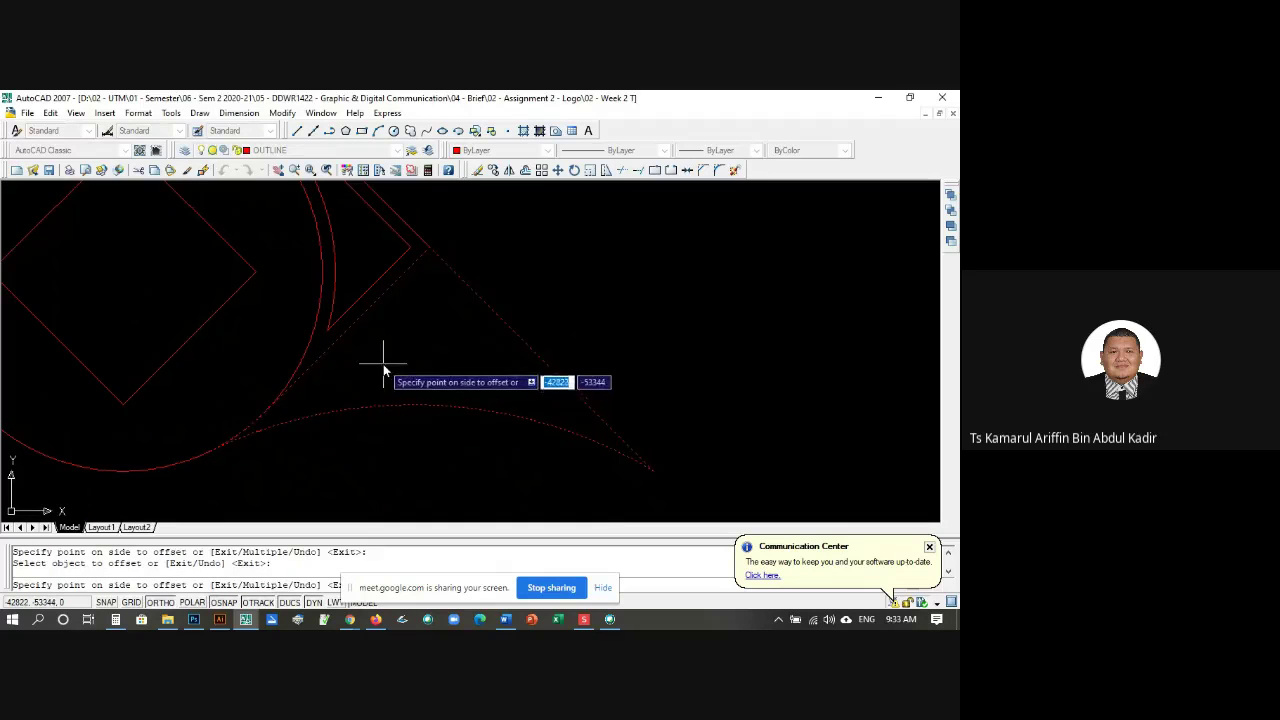
{"action": "left_click", "coordinate": [226, 440]}
{"action": "left_click", "coordinate": [185, 422]}
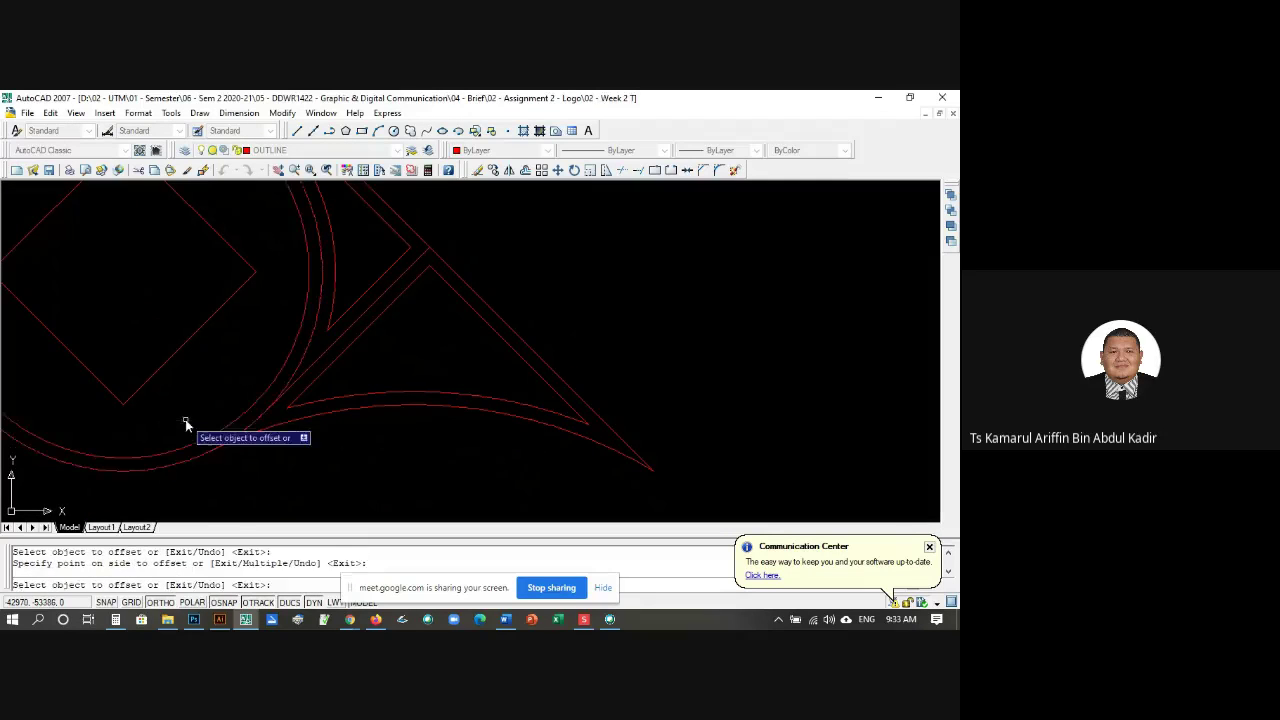
Step: Offset the diamond inside the circle inward by 10 and end the Offset command
{"action": "scroll", "coordinate": [232, 430], "scroll_direction": "down", "scroll_amount": 3}
{"action": "scroll", "coordinate": [224, 421], "scroll_direction": "up", "scroll_amount": 2}
{"action": "left_click", "coordinate": [196, 378]}
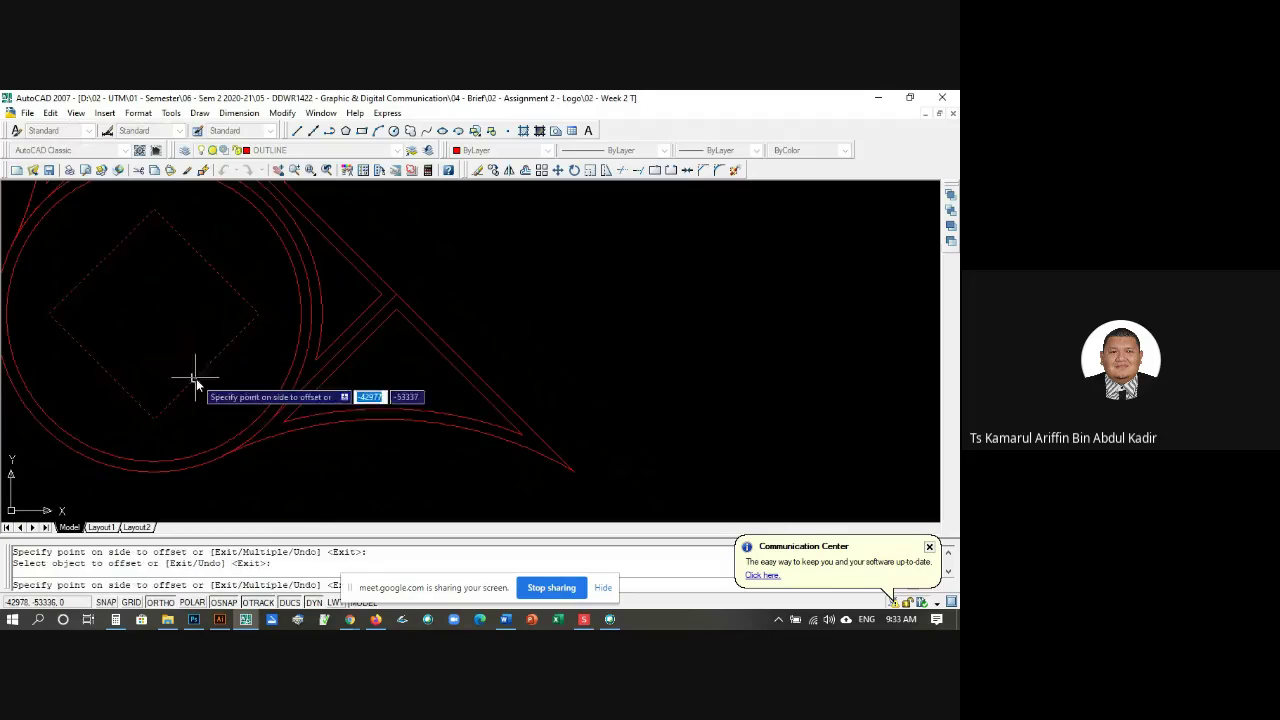
{"action": "left_click", "coordinate": [191, 361]}
{"action": "scroll", "coordinate": [371, 429], "scroll_direction": "down", "scroll_amount": 3}
{"action": "scroll", "coordinate": [315, 340], "scroll_direction": "up", "scroll_amount": 3}
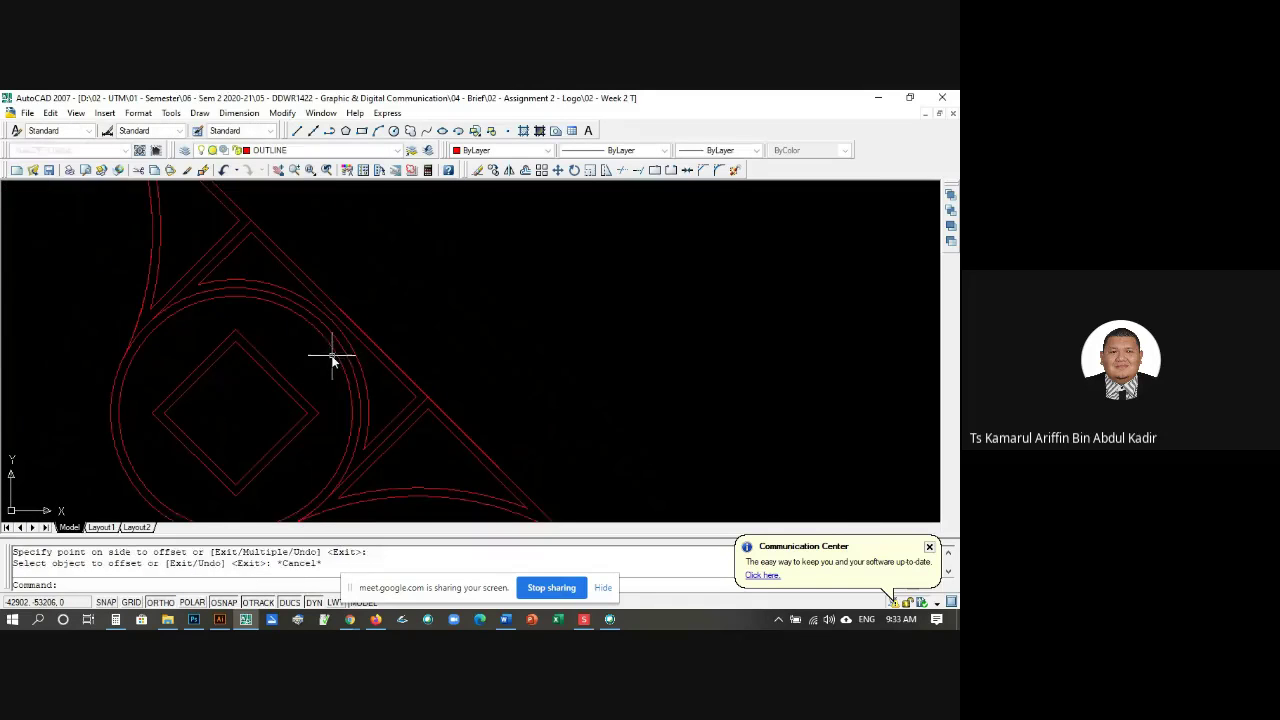
{"action": "key", "text": "Escape"}
{"action": "key", "text": "Escape"}
{"action": "key", "text": "Escape"}
Step: Inspect the double outlines of the module and compare them with the finished logo examples beside the grid
{"action": "scroll", "coordinate": [303, 366], "scroll_direction": "down", "scroll_amount": 3}
{"action": "scroll", "coordinate": [289, 360], "scroll_direction": "up", "scroll_amount": 4}
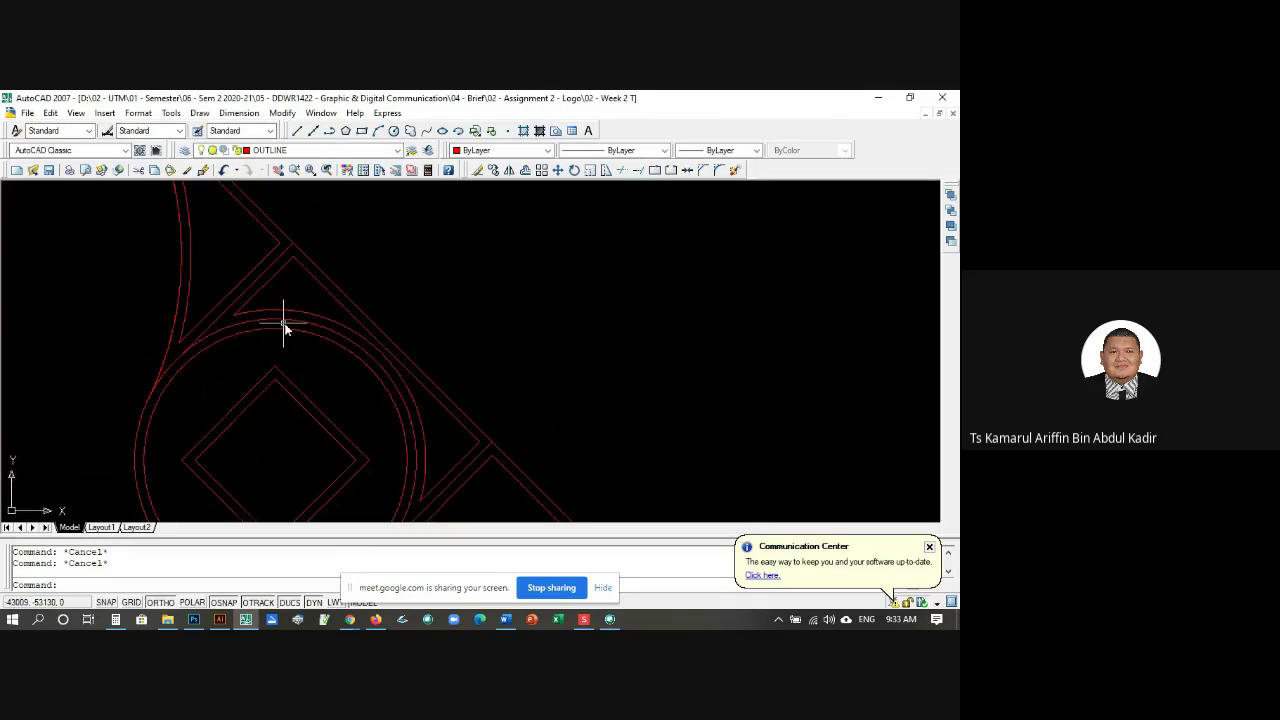
{"action": "scroll", "coordinate": [280, 330], "scroll_direction": "up", "scroll_amount": 1}
{"action": "scroll", "coordinate": [241, 347], "scroll_direction": "down", "scroll_amount": 3}
{"action": "scroll", "coordinate": [294, 391], "scroll_direction": "up", "scroll_amount": 3}
{"action": "scroll", "coordinate": [294, 393], "scroll_direction": "up", "scroll_amount": 1}
{"action": "left_click", "coordinate": [294, 394]}
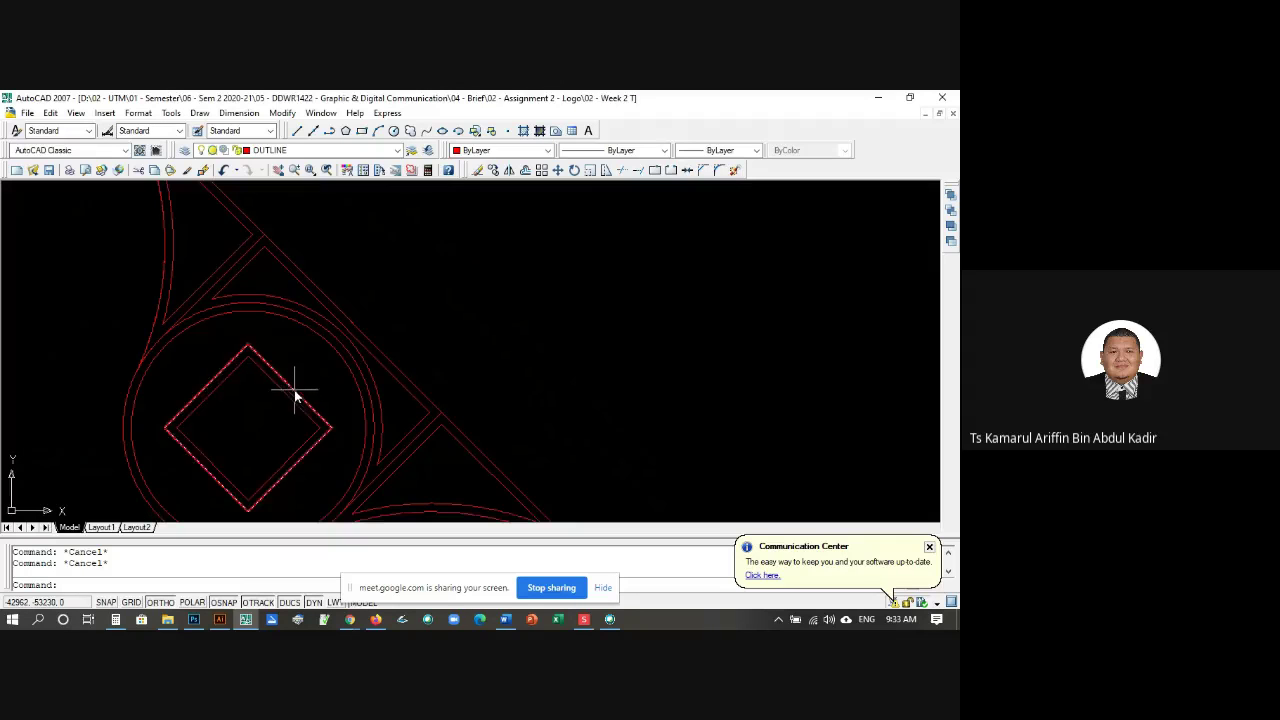
{"action": "key", "text": "Escape"}
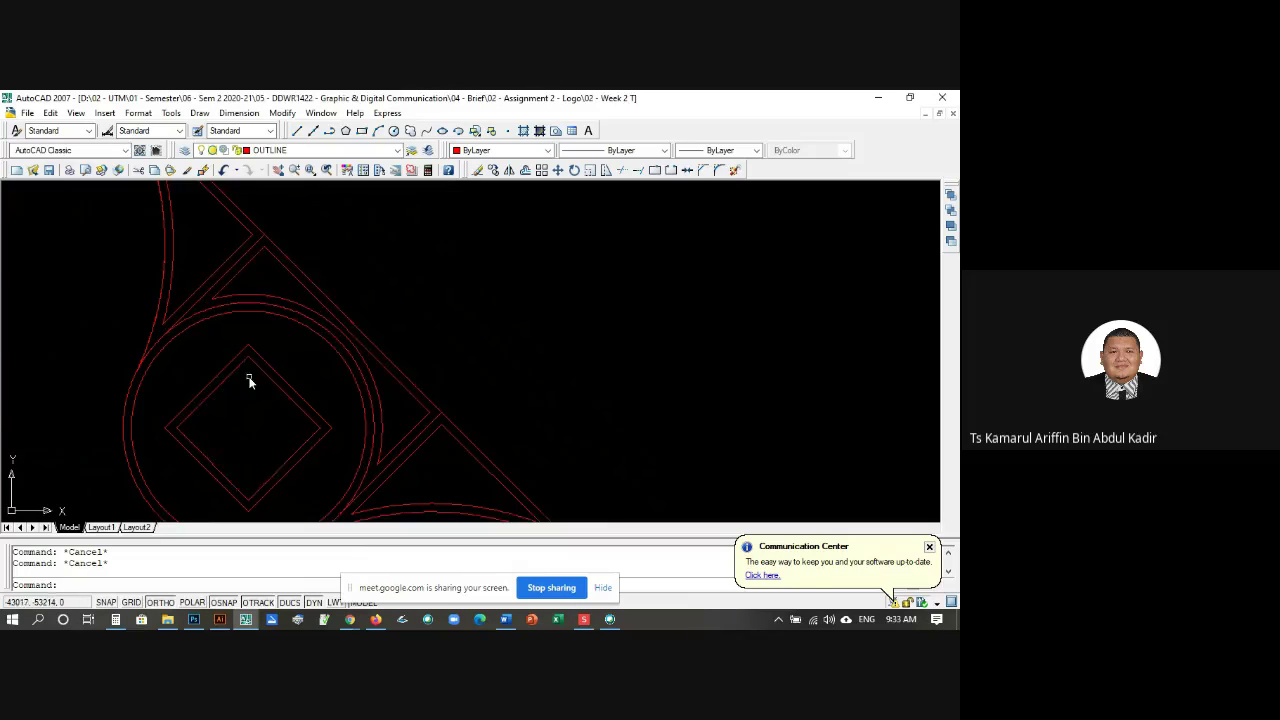
{"action": "scroll", "coordinate": [255, 385], "scroll_direction": "down", "scroll_amount": 4}
{"action": "scroll", "coordinate": [262, 385], "scroll_direction": "up", "scroll_amount": 3}
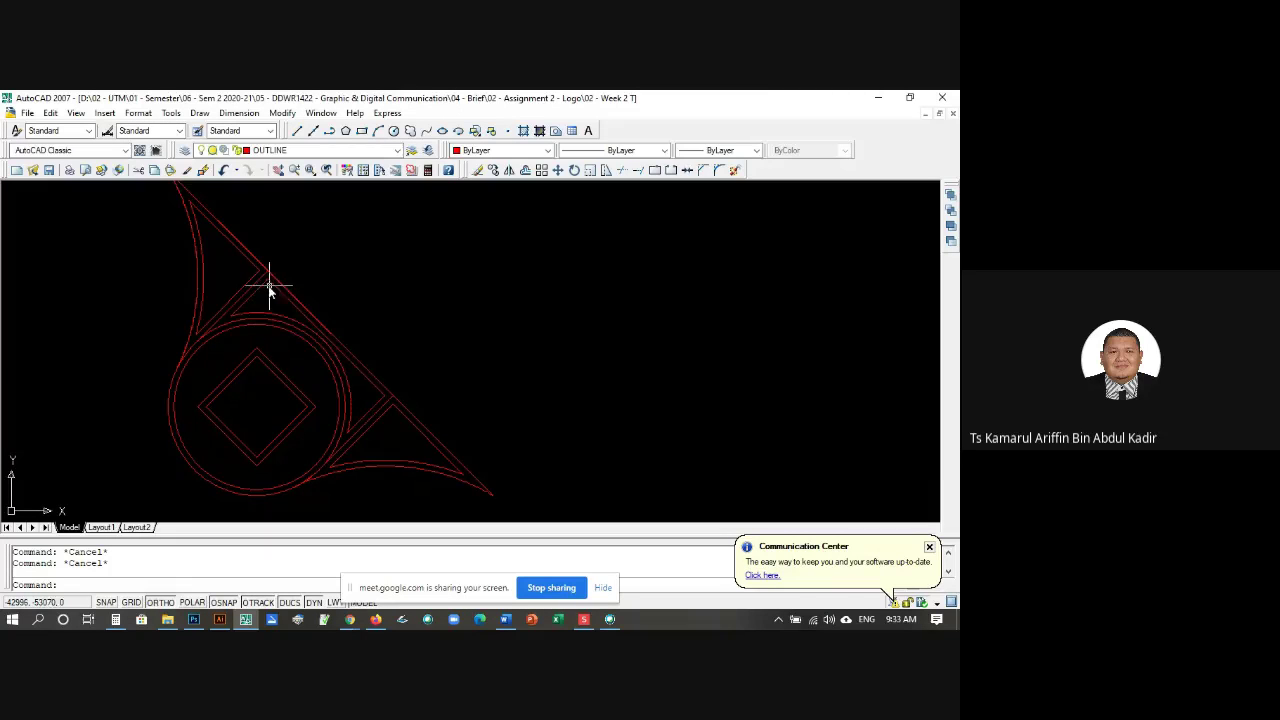
{"action": "scroll", "coordinate": [358, 345], "scroll_direction": "down", "scroll_amount": 5}
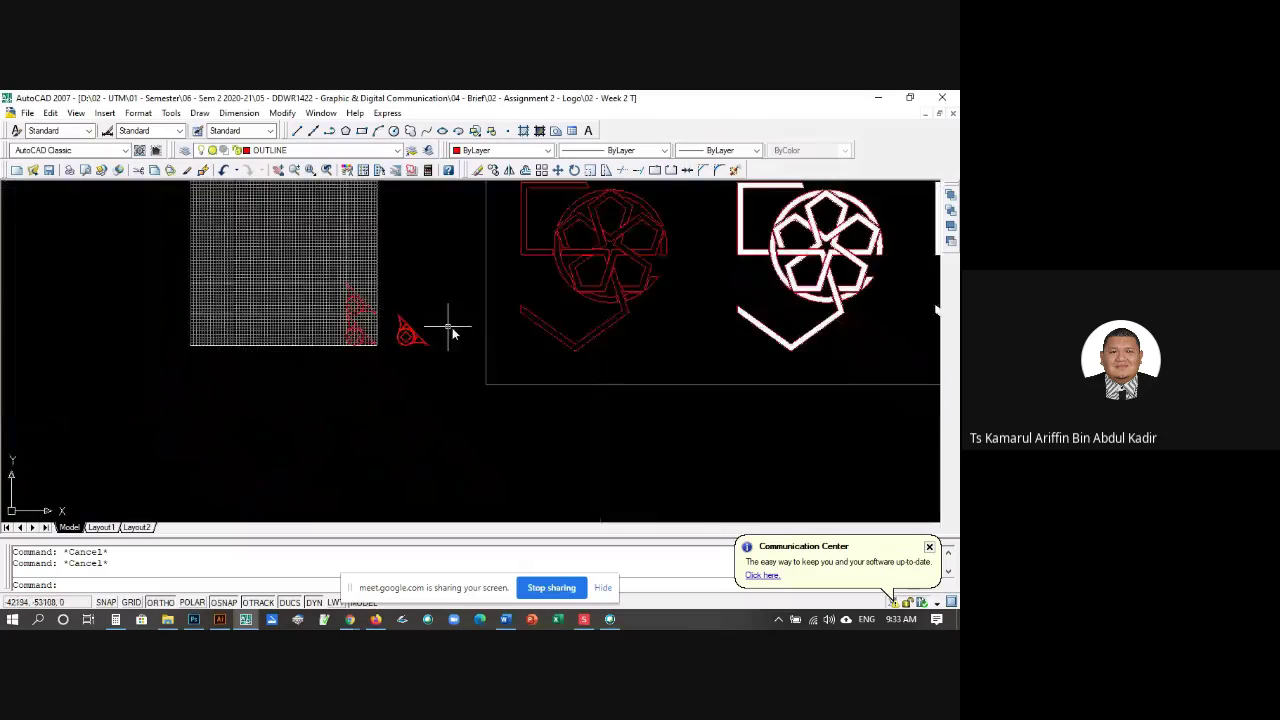
{"action": "scroll", "coordinate": [878, 246], "scroll_direction": "up", "scroll_amount": 3}
{"action": "scroll", "coordinate": [440, 378], "scroll_direction": "down", "scroll_amount": 3}
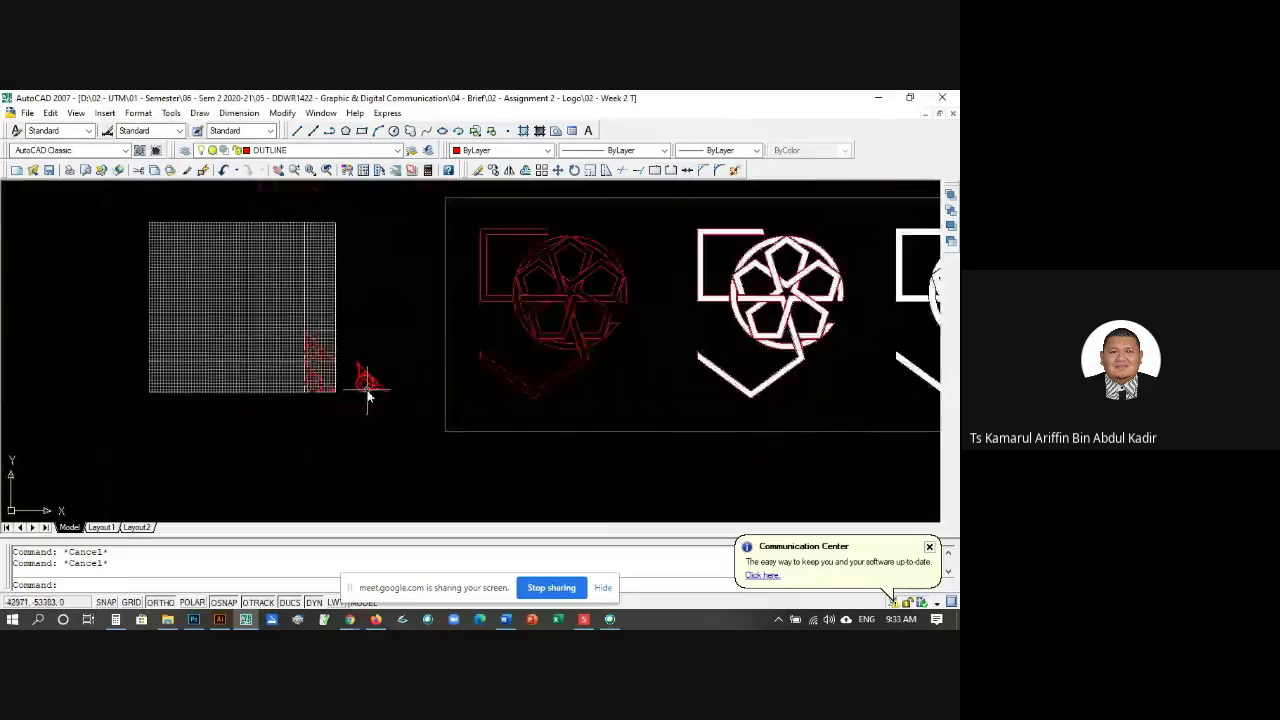
Step: Make HATCHING the current layer for filling the logo module
{"action": "scroll", "coordinate": [360, 390], "scroll_direction": "up", "scroll_amount": 2}
{"action": "scroll", "coordinate": [353, 390], "scroll_direction": "up", "scroll_amount": 4}
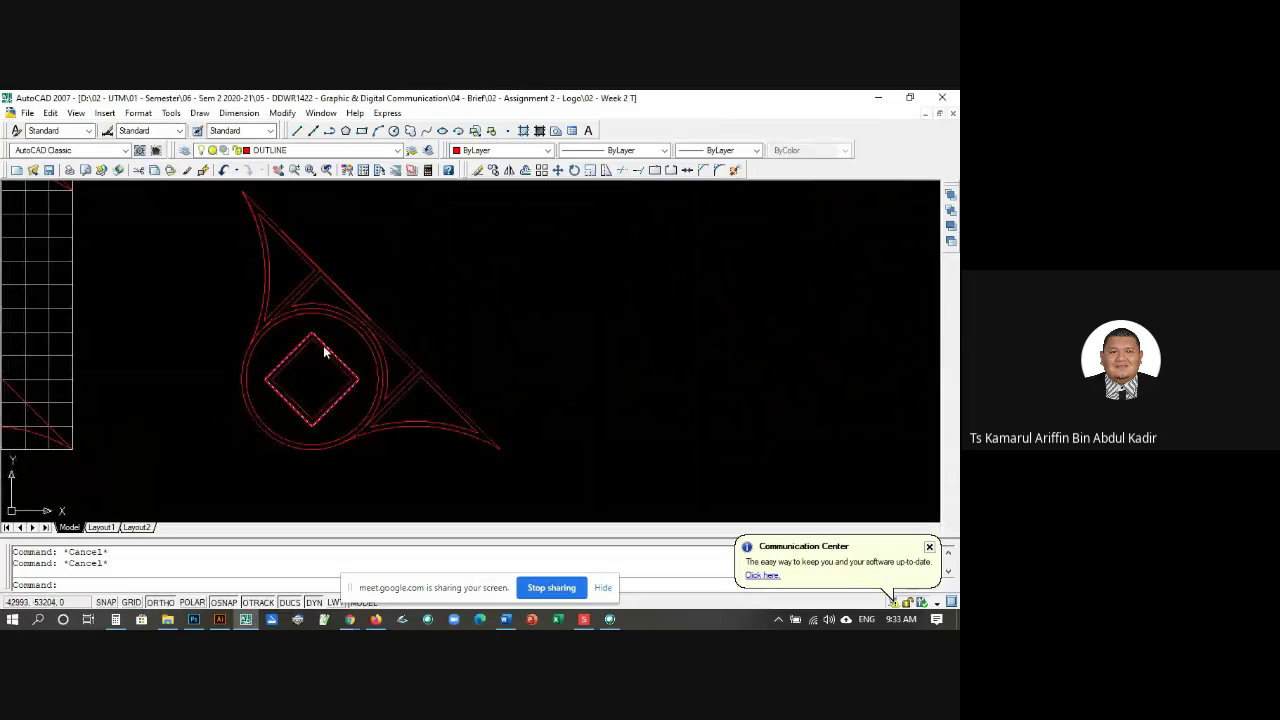
{"action": "left_click", "coordinate": [398, 151]}
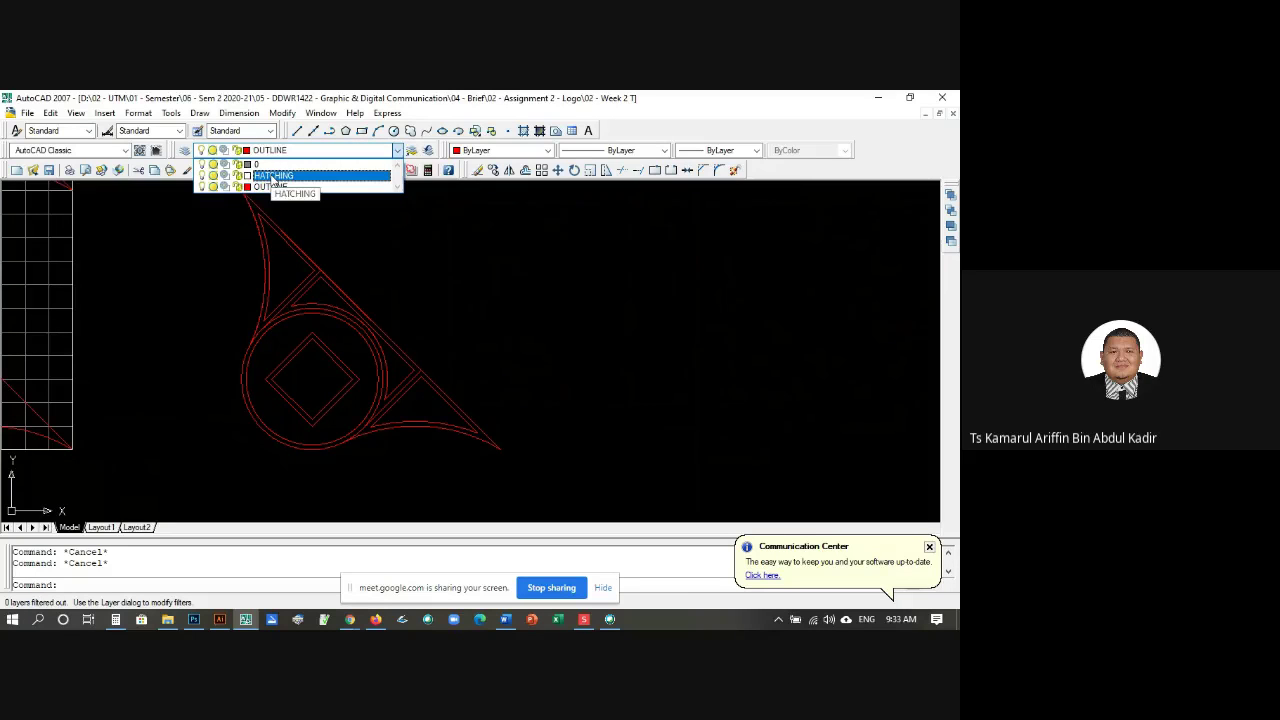
{"action": "left_click", "coordinate": [273, 177]}
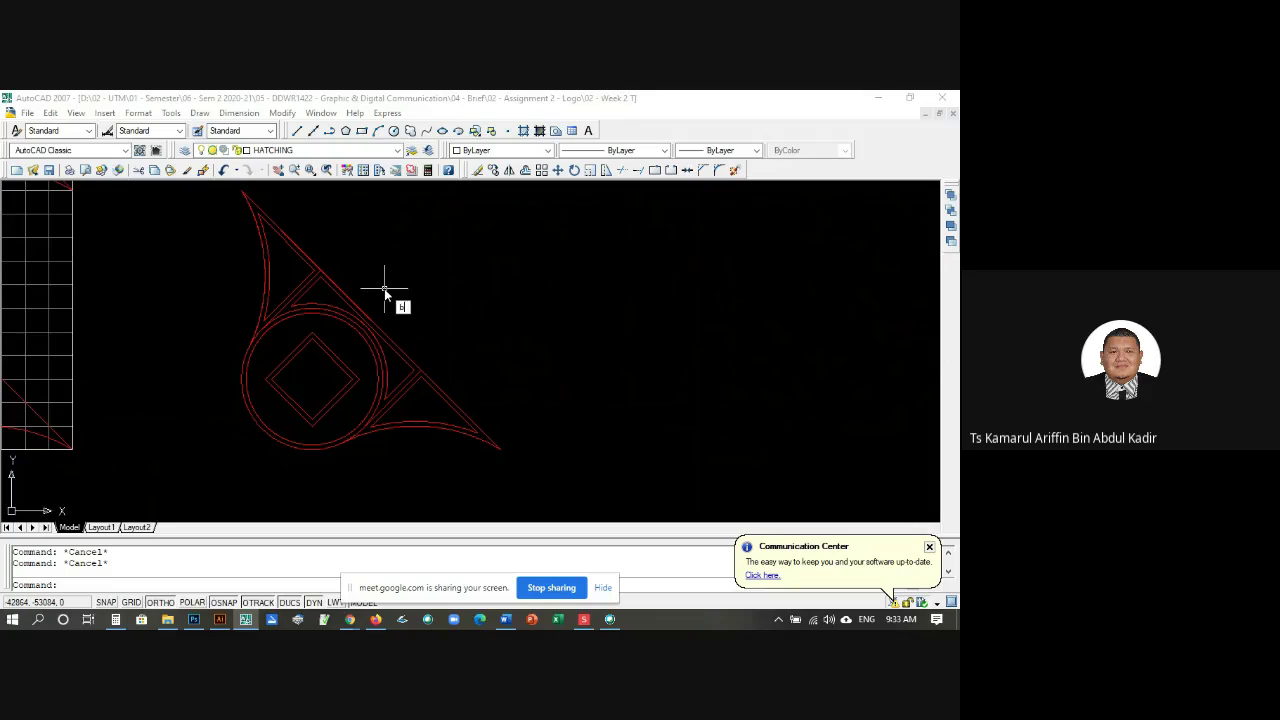
Step: Start the Hatch command and choose the predefined SOLID pattern
{"action": "type", "text": "h"}
{"action": "key", "text": "Return"}
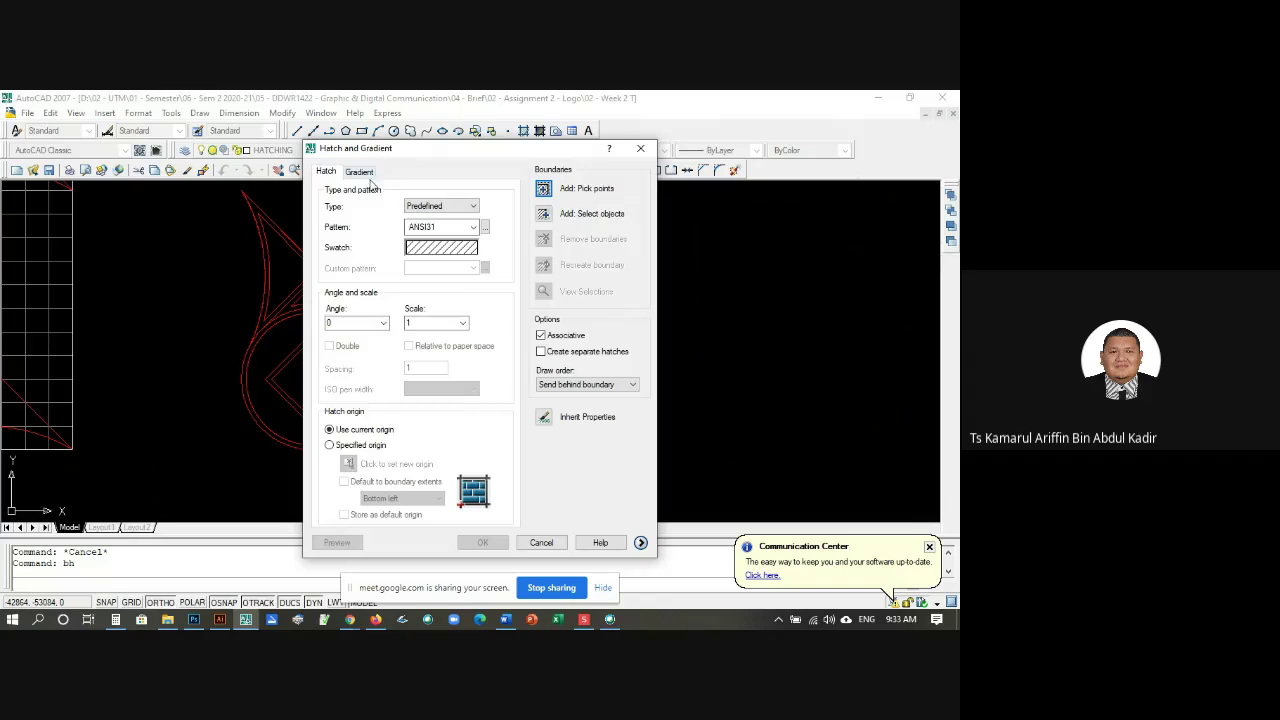
{"action": "left_click", "coordinate": [441, 250]}
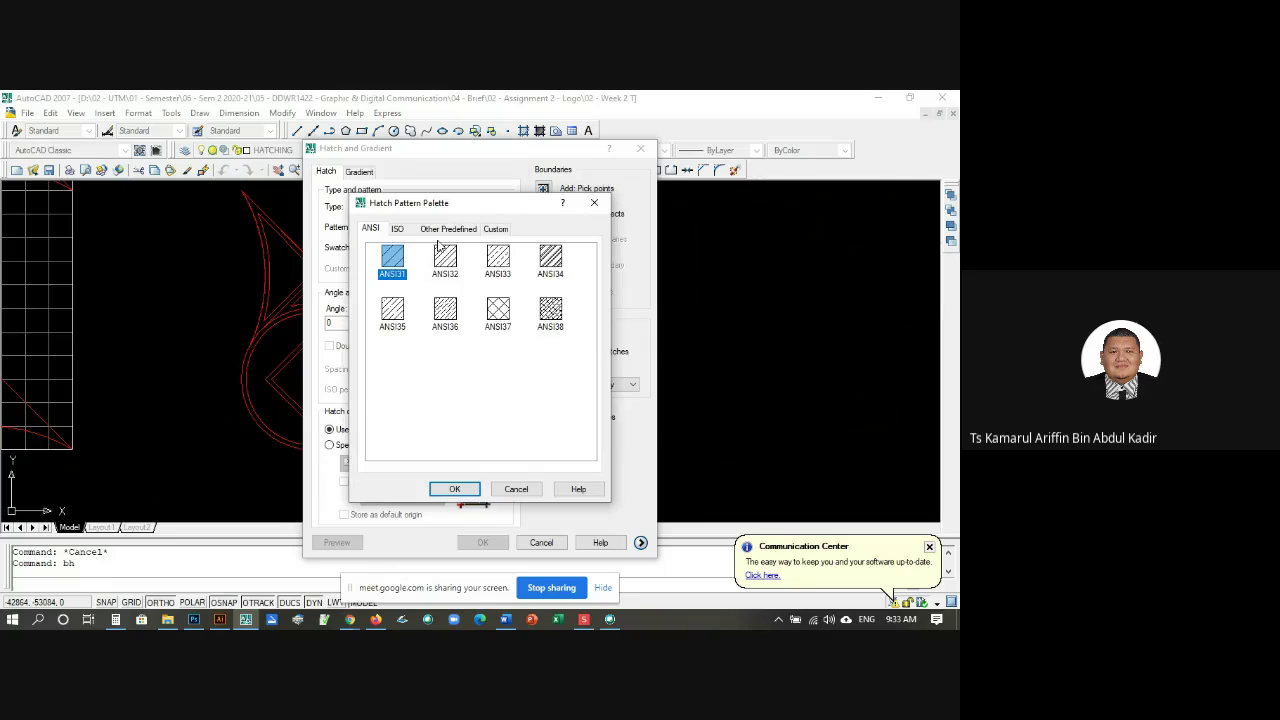
{"action": "left_click", "coordinate": [436, 229]}
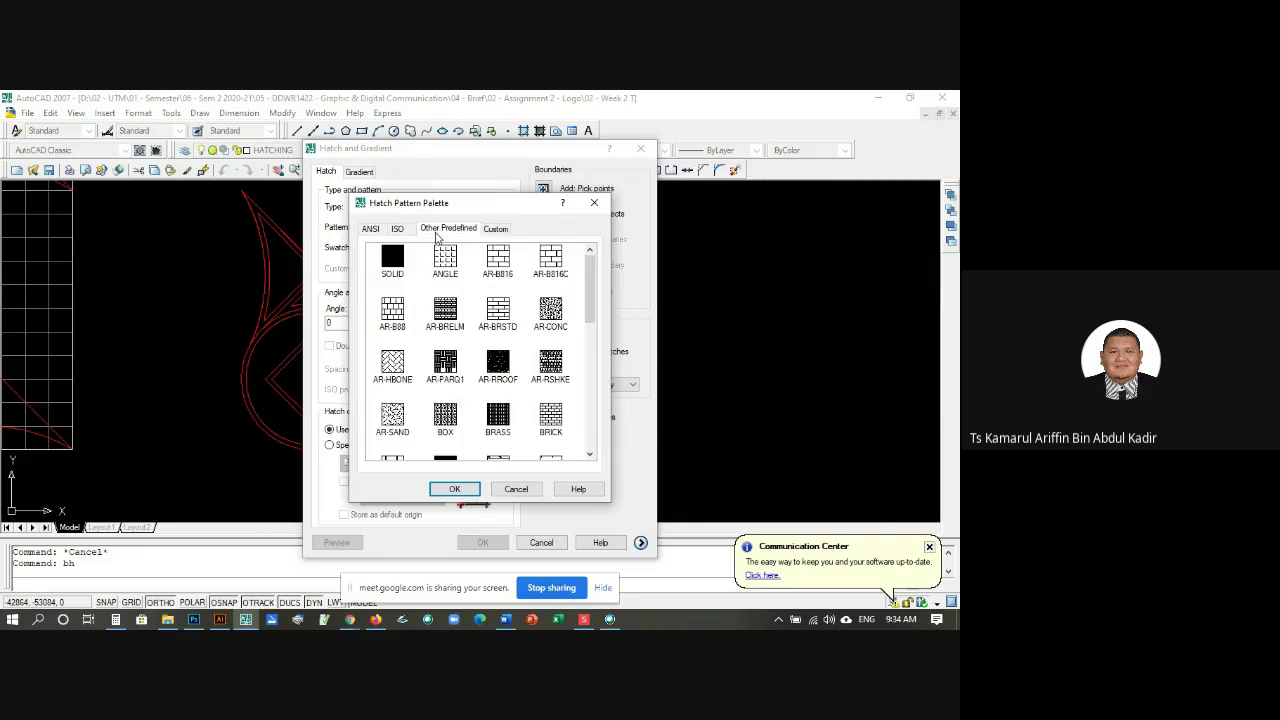
{"action": "left_click", "coordinate": [394, 254]}
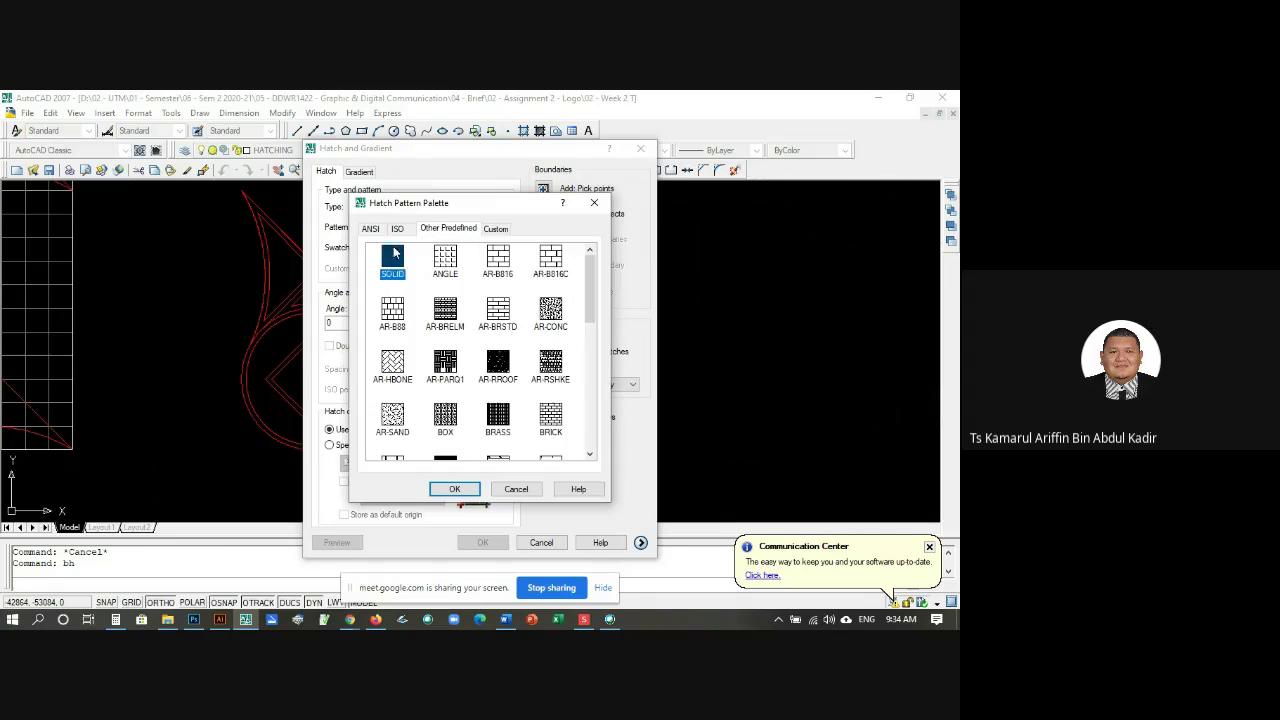
{"action": "left_click", "coordinate": [455, 489]}
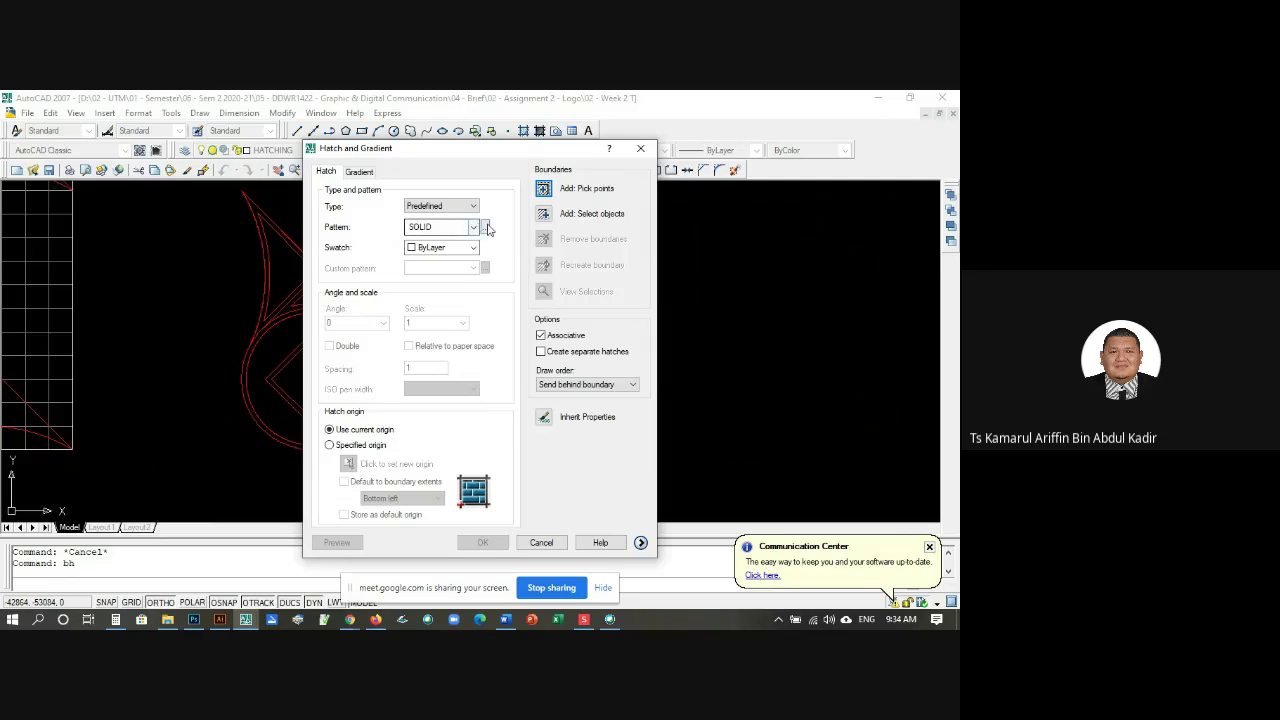
Step: Fill the bands of both curved triangles, the middle region and the diamond with one solid hatch
{"action": "left_click", "coordinate": [543, 190]}
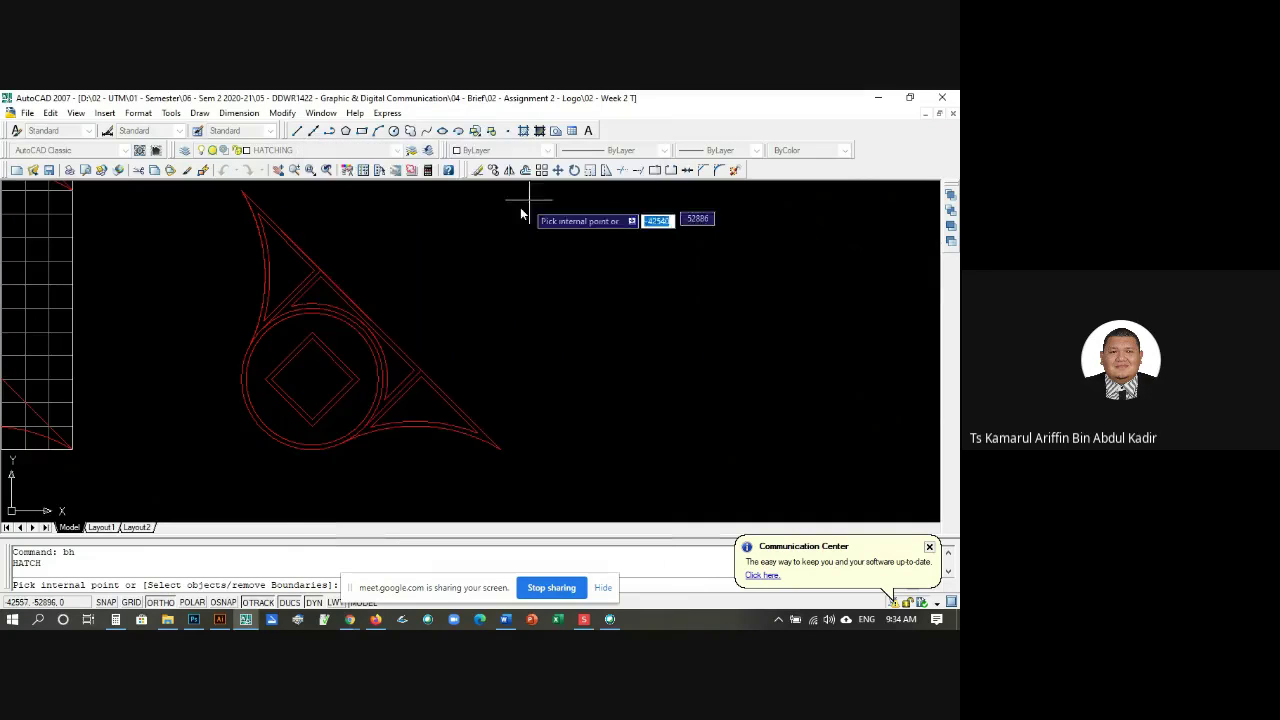
{"action": "scroll", "coordinate": [308, 278], "scroll_direction": "up", "scroll_amount": 1}
{"action": "left_click", "coordinate": [318, 273]}
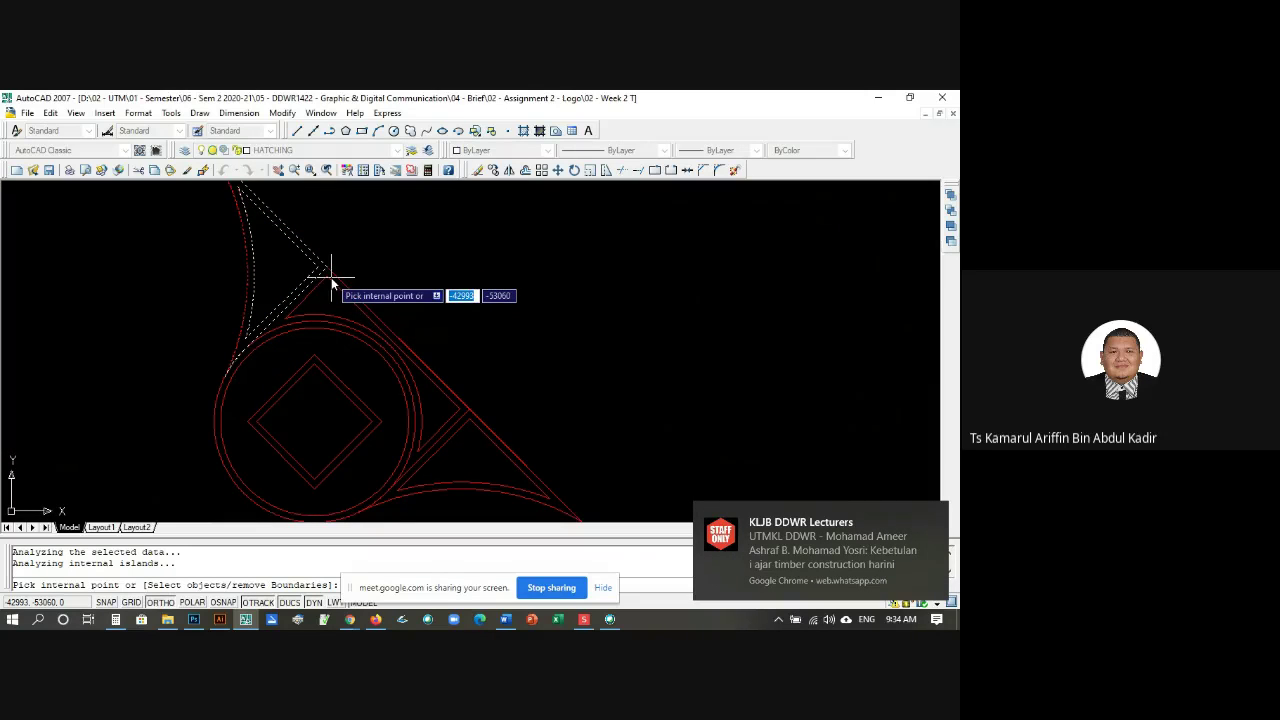
{"action": "left_click", "coordinate": [333, 284]}
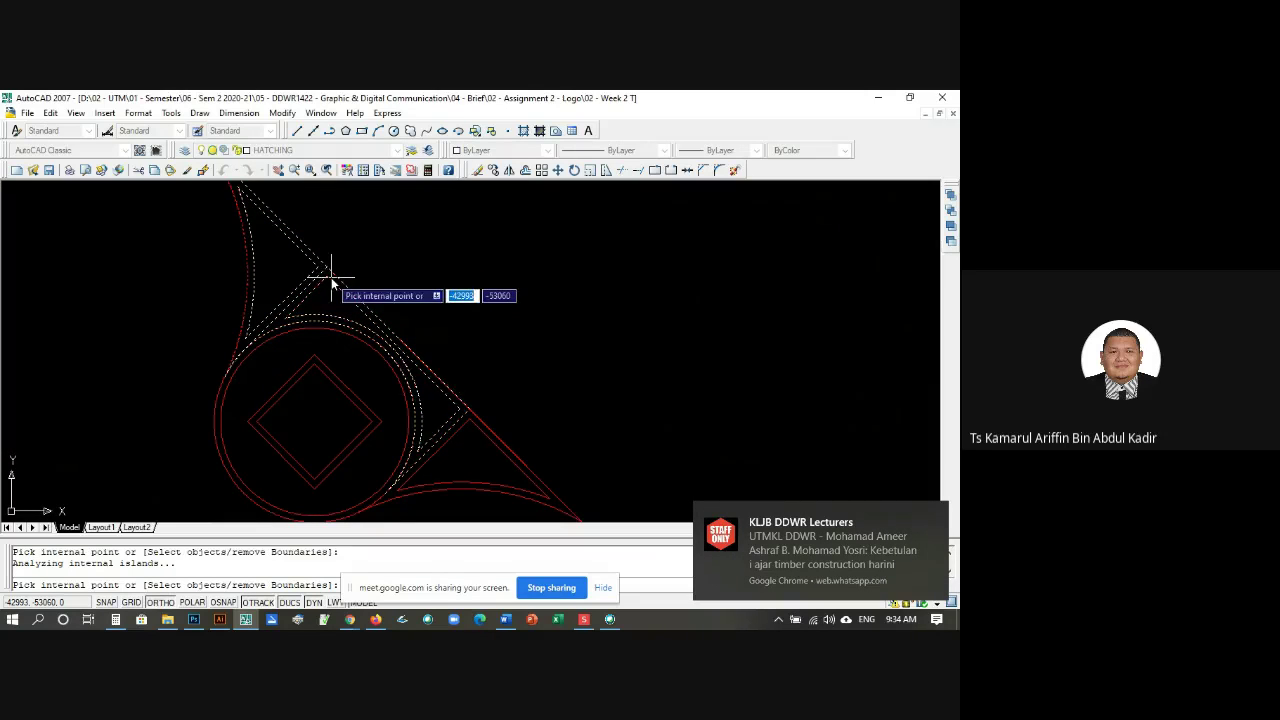
{"action": "left_click", "coordinate": [465, 425]}
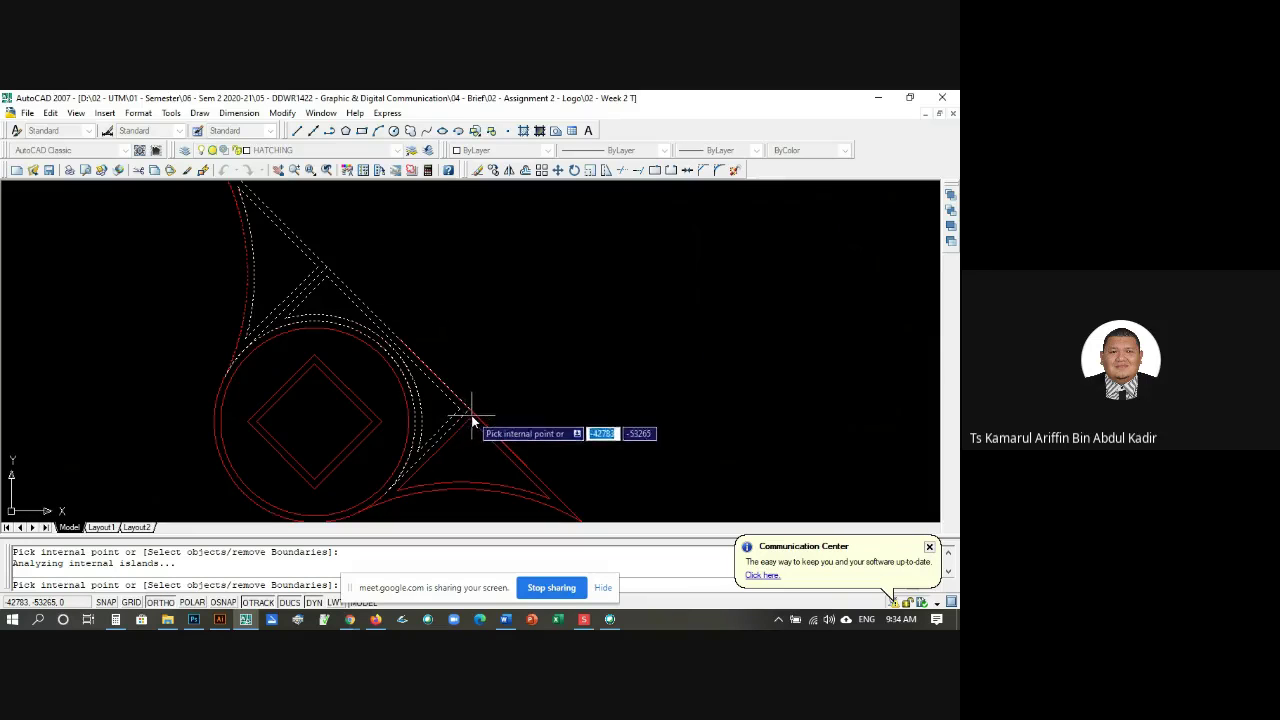
{"action": "left_click", "coordinate": [412, 425]}
{"action": "left_click", "coordinate": [555, 428]}
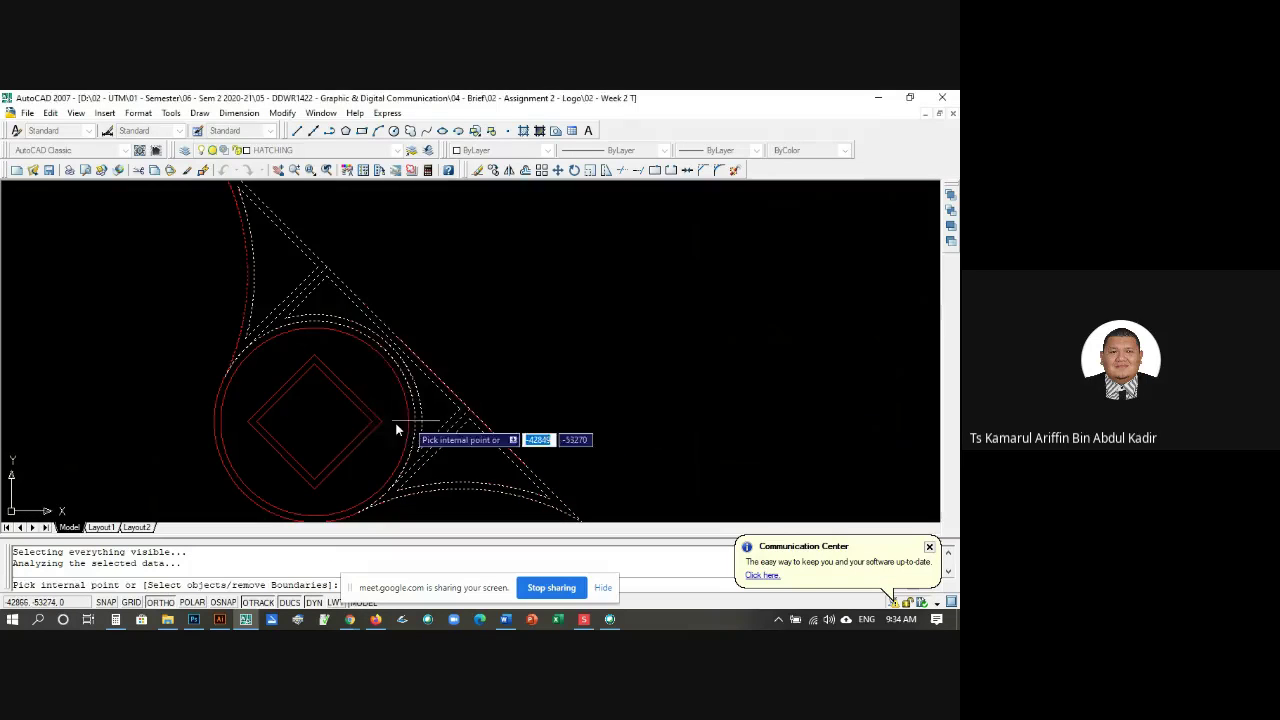
{"action": "left_click", "coordinate": [372, 430]}
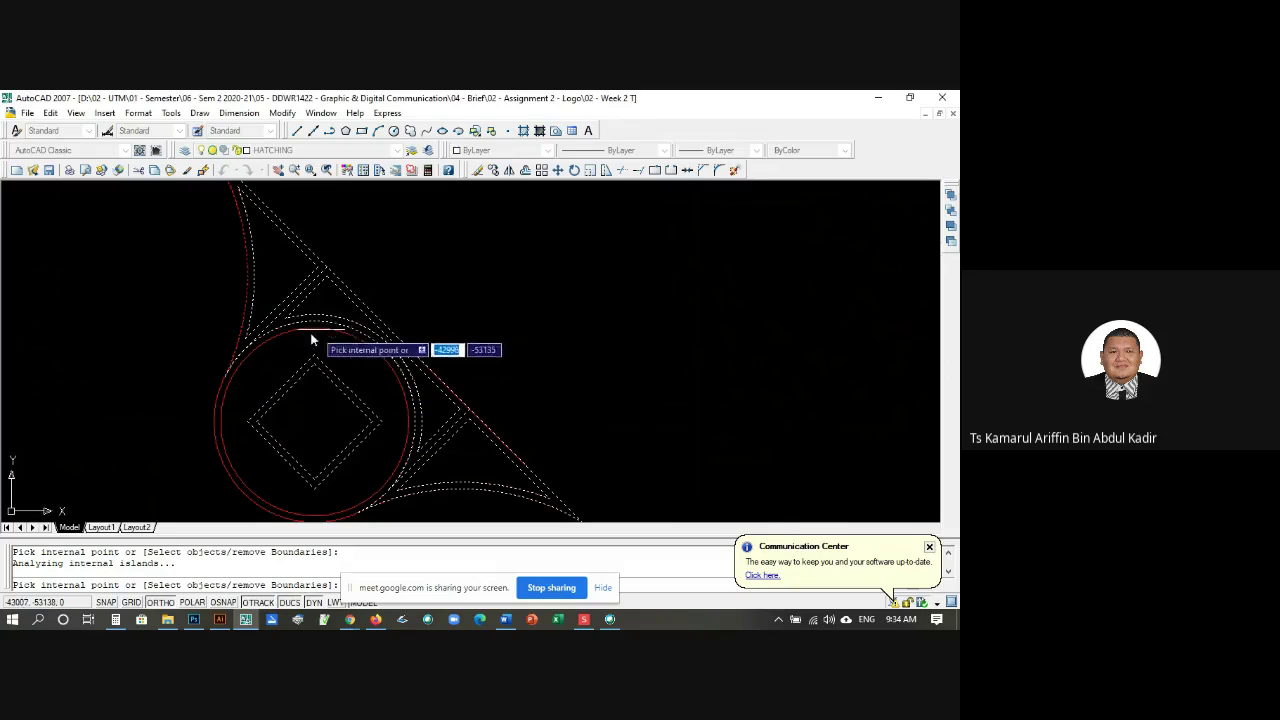
{"action": "scroll", "coordinate": [231, 423], "scroll_direction": "down", "scroll_amount": 2}
{"action": "scroll", "coordinate": [270, 440], "scroll_direction": "up", "scroll_amount": 1}
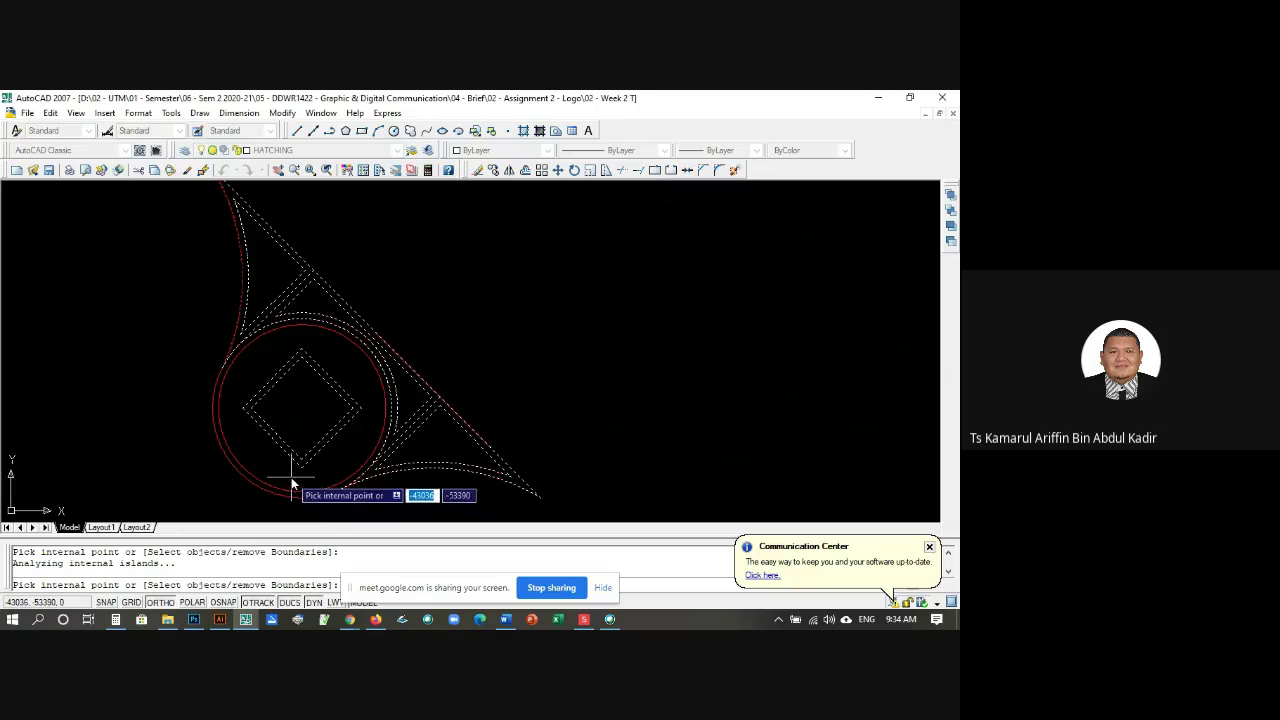
{"action": "key", "text": "Return"}
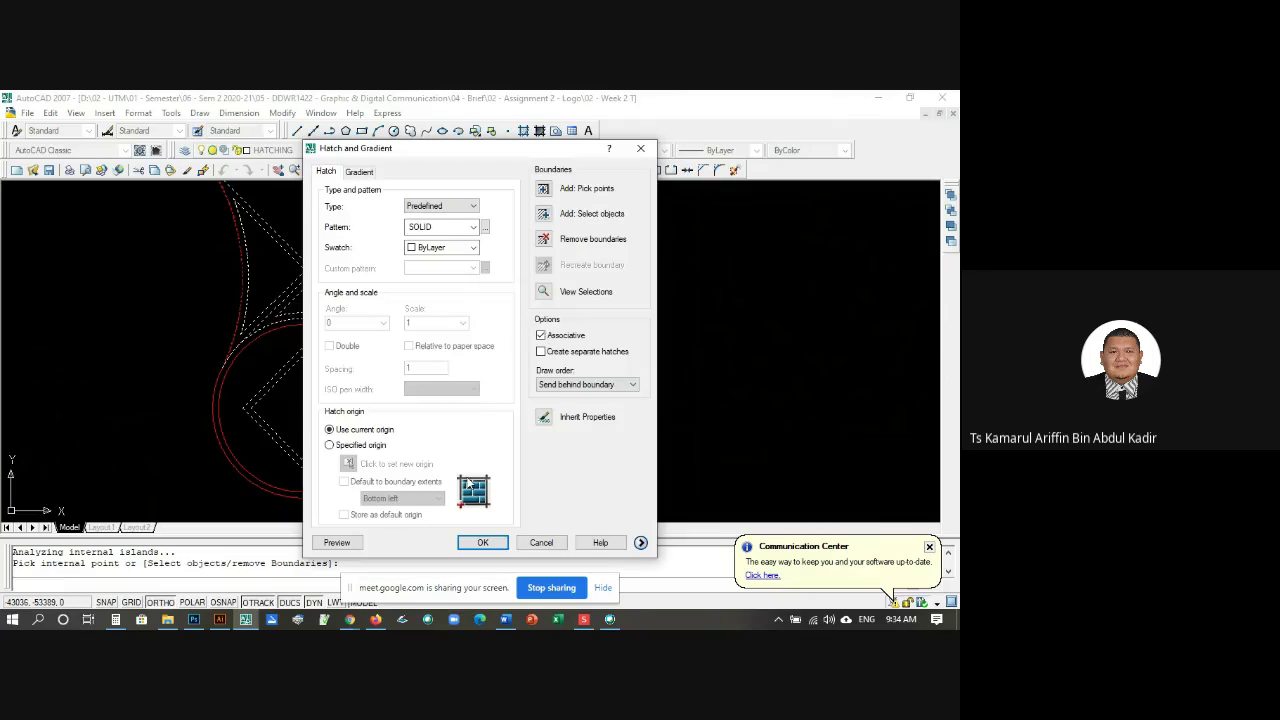
{"action": "key", "text": "Return"}
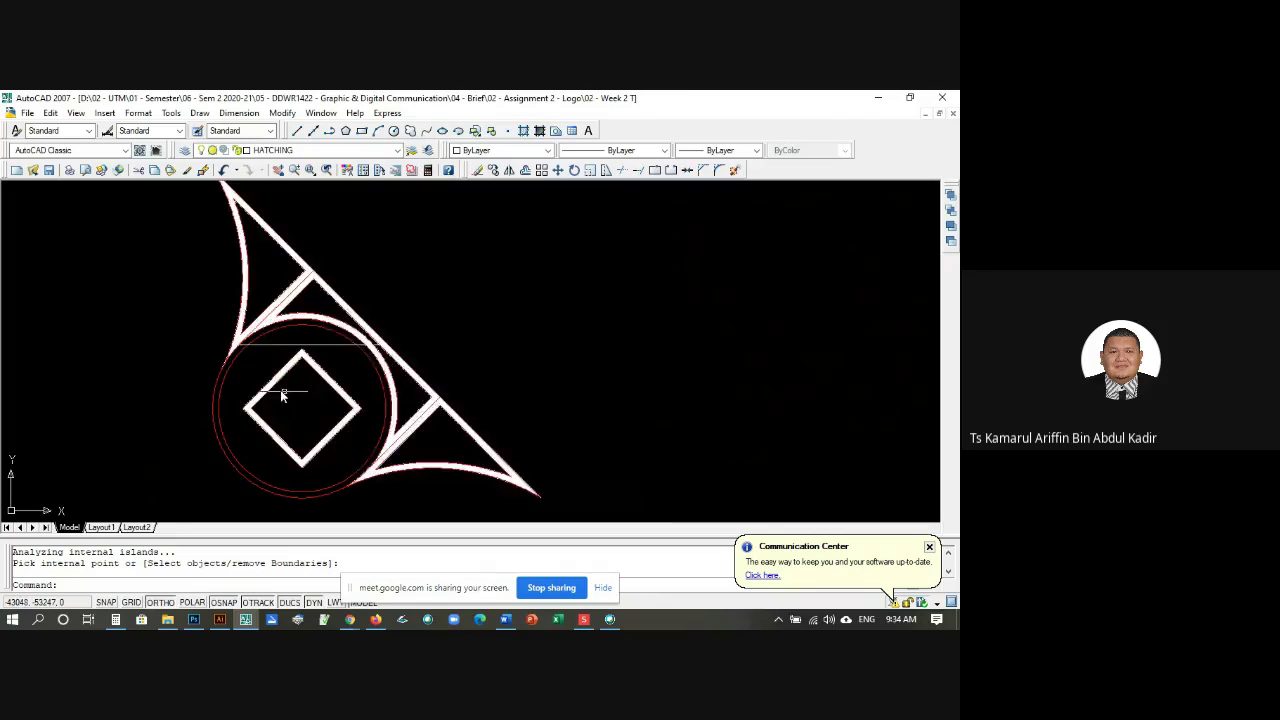
Step: Check the filled bands up close and undo the combined solid hatch
{"action": "scroll", "coordinate": [270, 380], "scroll_direction": "up", "scroll_amount": 2}
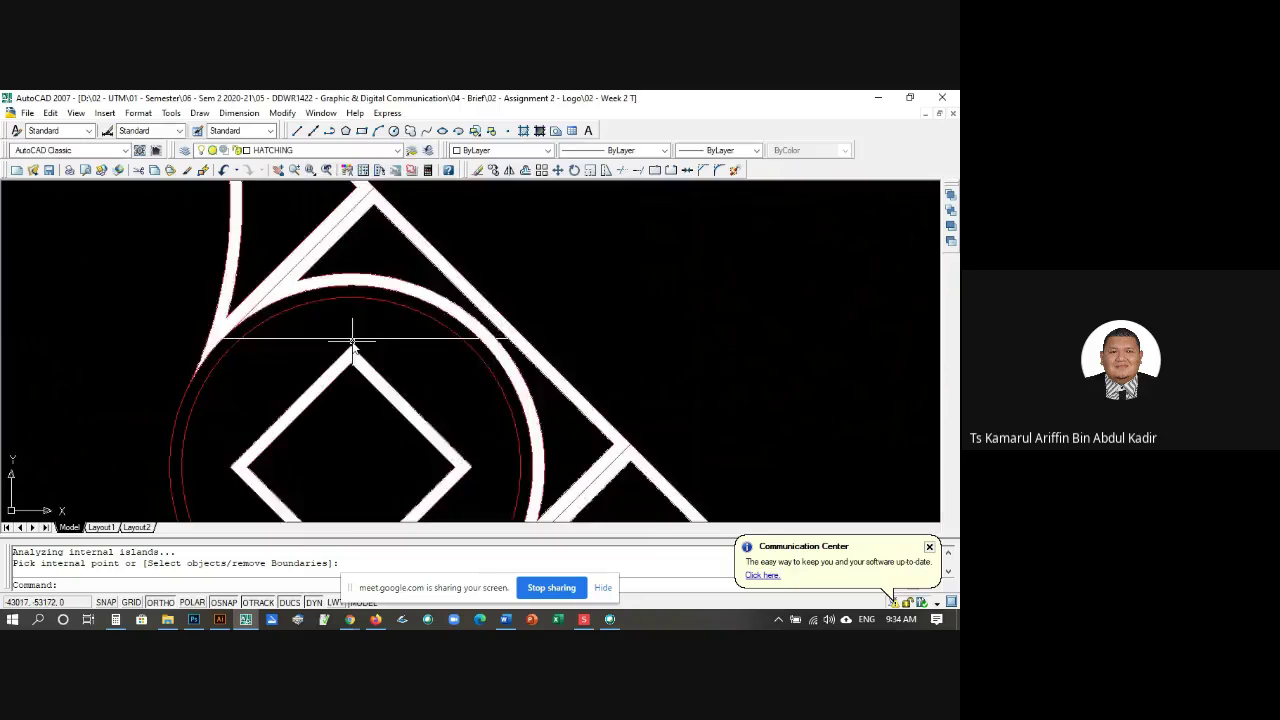
{"action": "scroll", "coordinate": [344, 346], "scroll_direction": "down", "scroll_amount": 5}
{"action": "scroll", "coordinate": [383, 338], "scroll_direction": "up", "scroll_amount": 3}
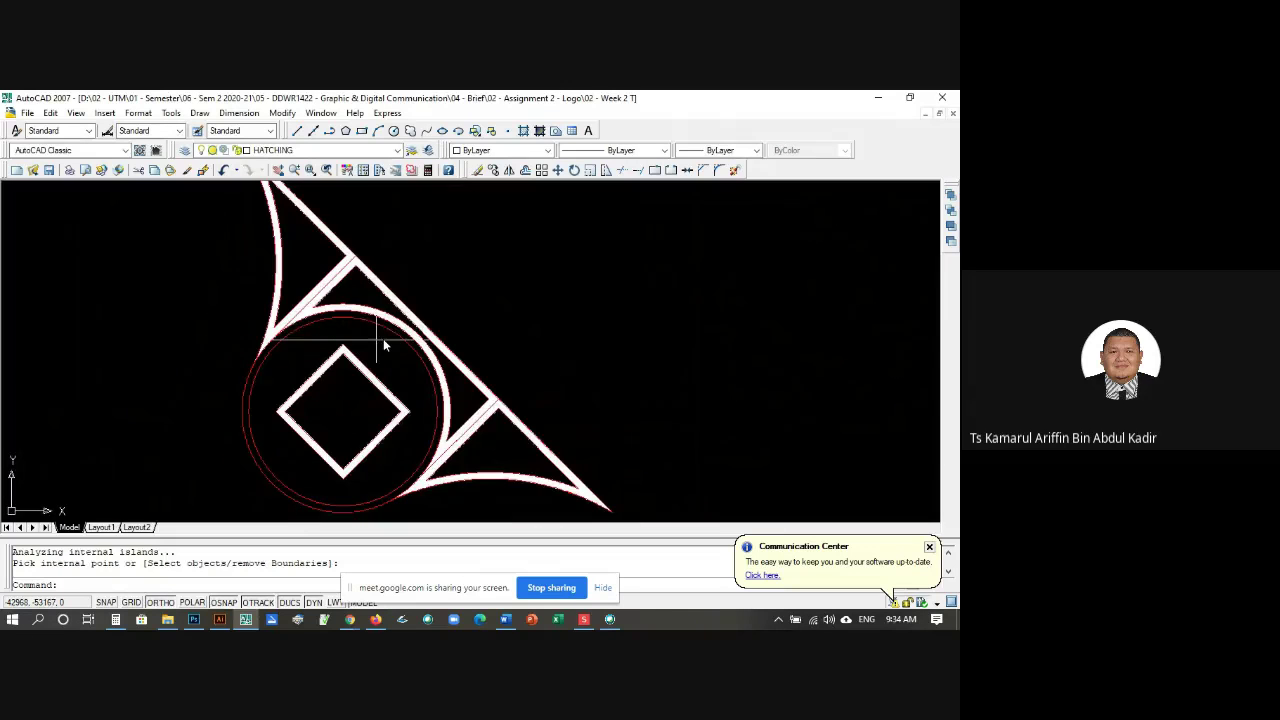
{"action": "key", "text": "Escape"}
{"action": "key", "text": "Escape"}
{"action": "scroll", "coordinate": [451, 324], "scroll_direction": "down", "scroll_amount": 1}
{"action": "type", "text": "u"}
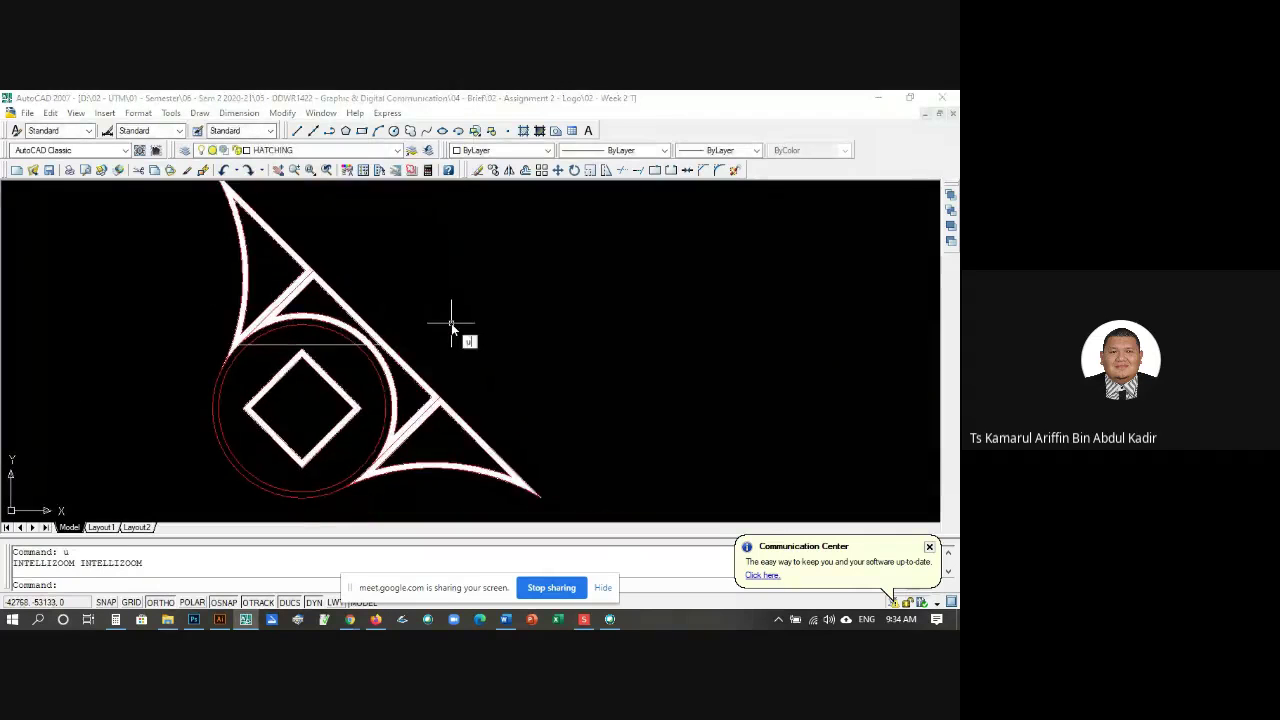
{"action": "key", "text": "Return"}
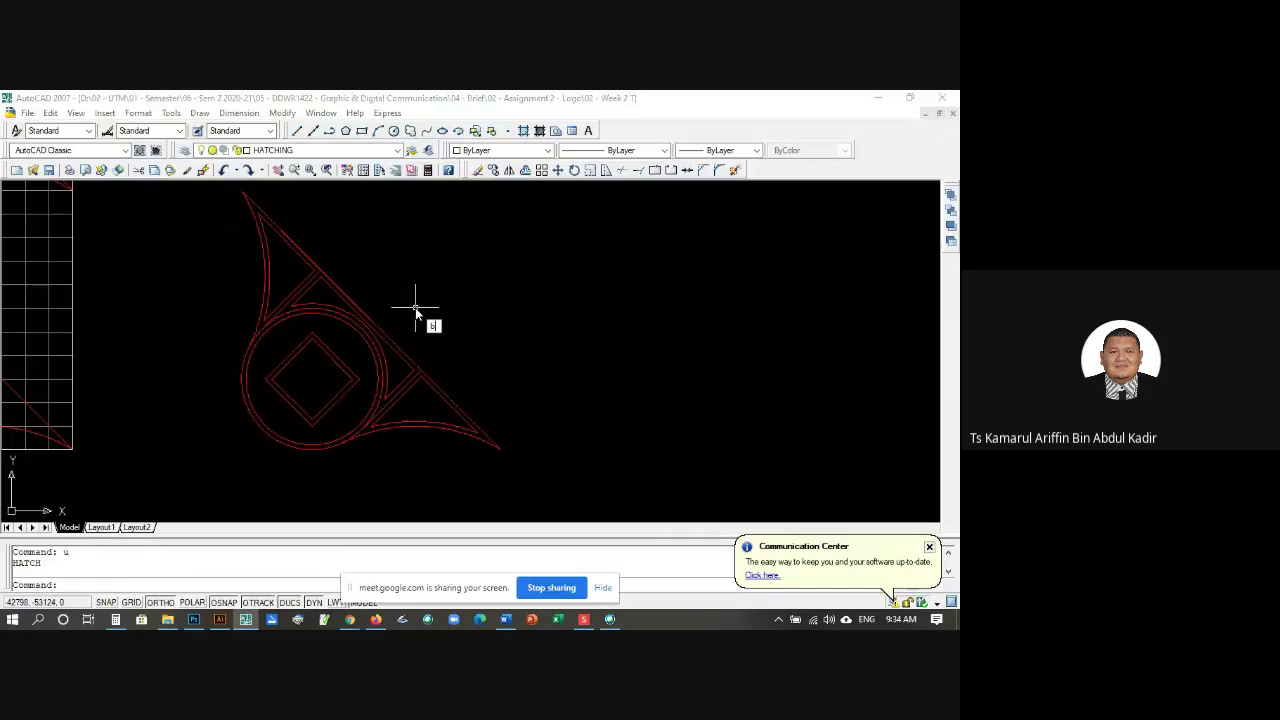
Step: Apply a solid hatch inside the inner circle, picking a point between the circle and the diamond
{"action": "type", "text": "bh"}
{"action": "key", "text": "Return"}
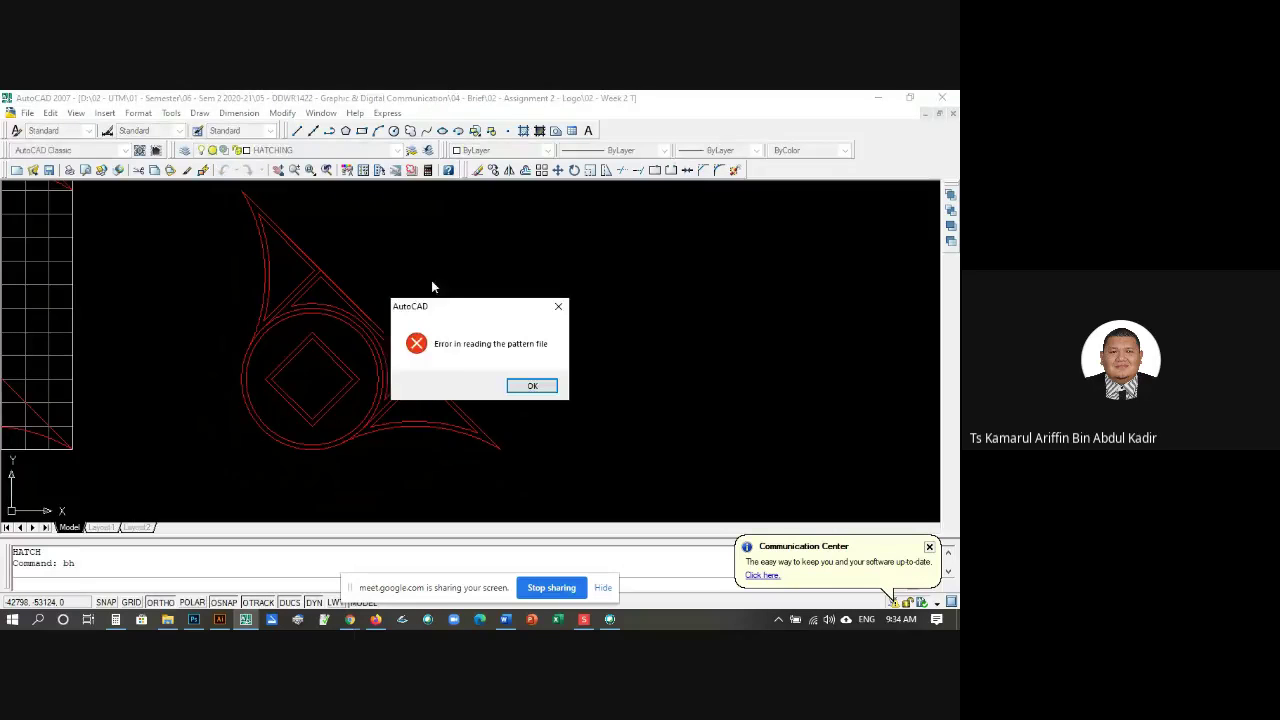
{"action": "left_click", "coordinate": [529, 388]}
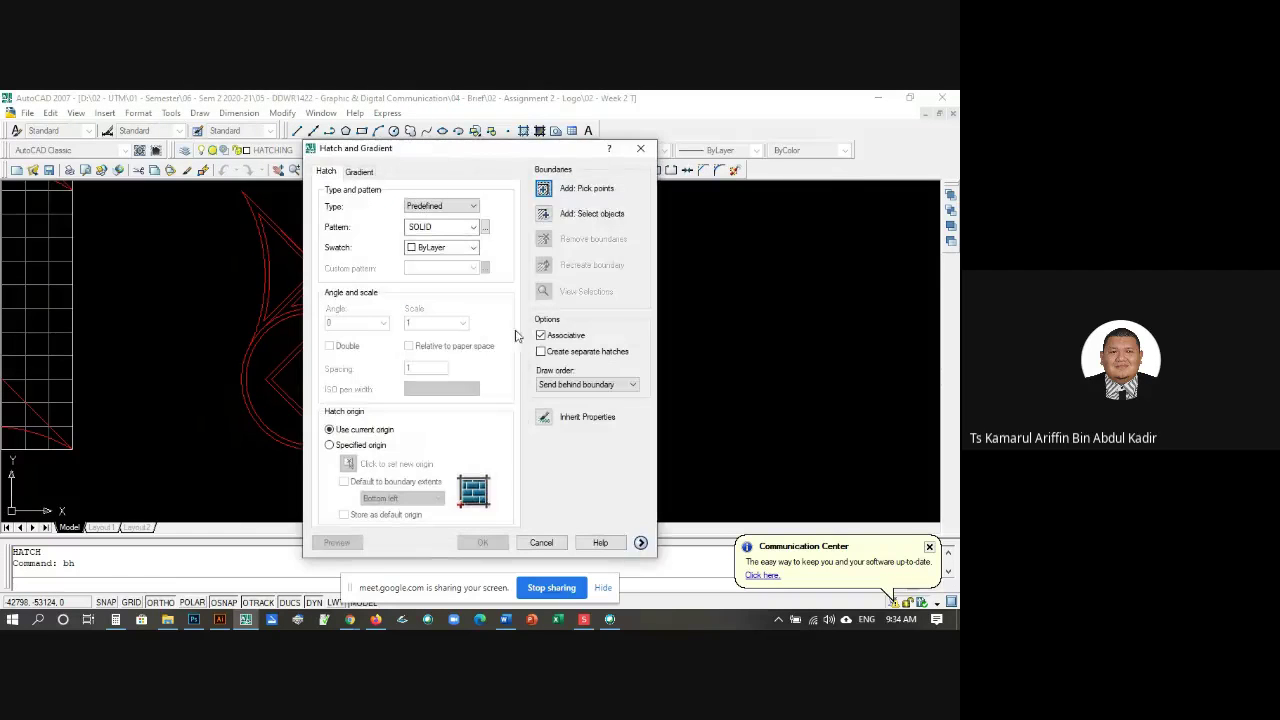
{"action": "left_click", "coordinate": [546, 191]}
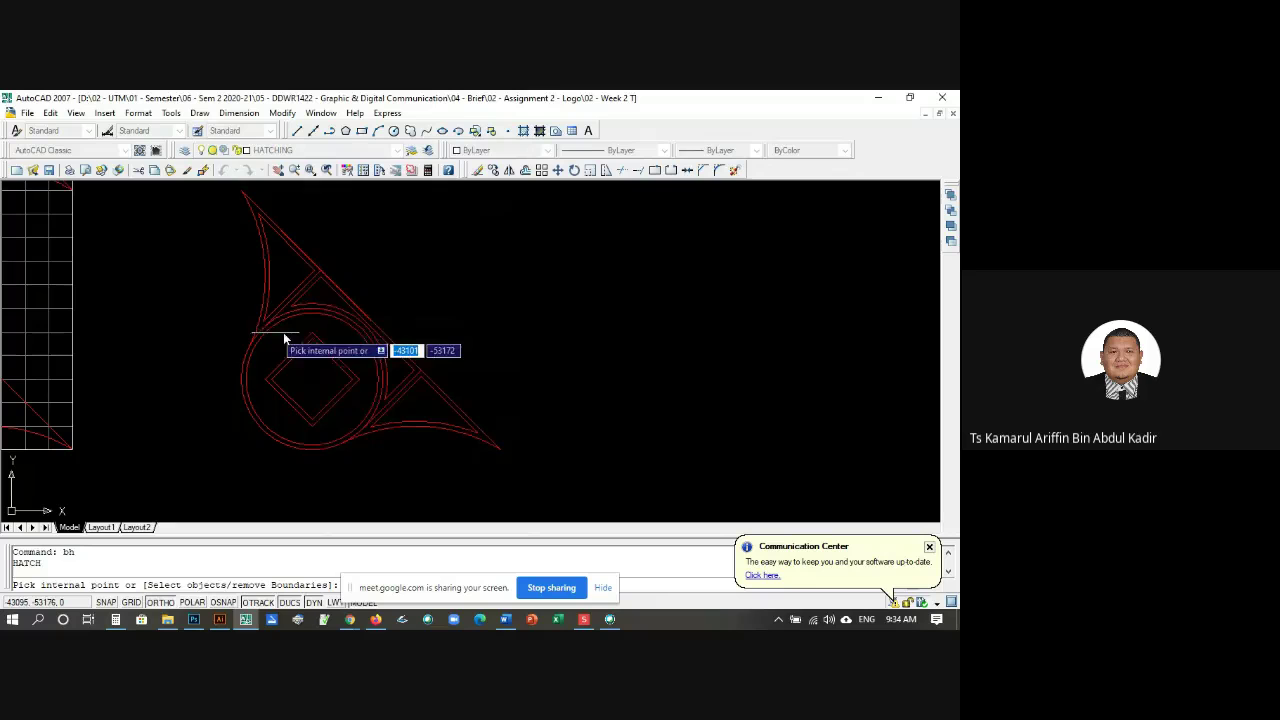
{"action": "left_click", "coordinate": [285, 333]}
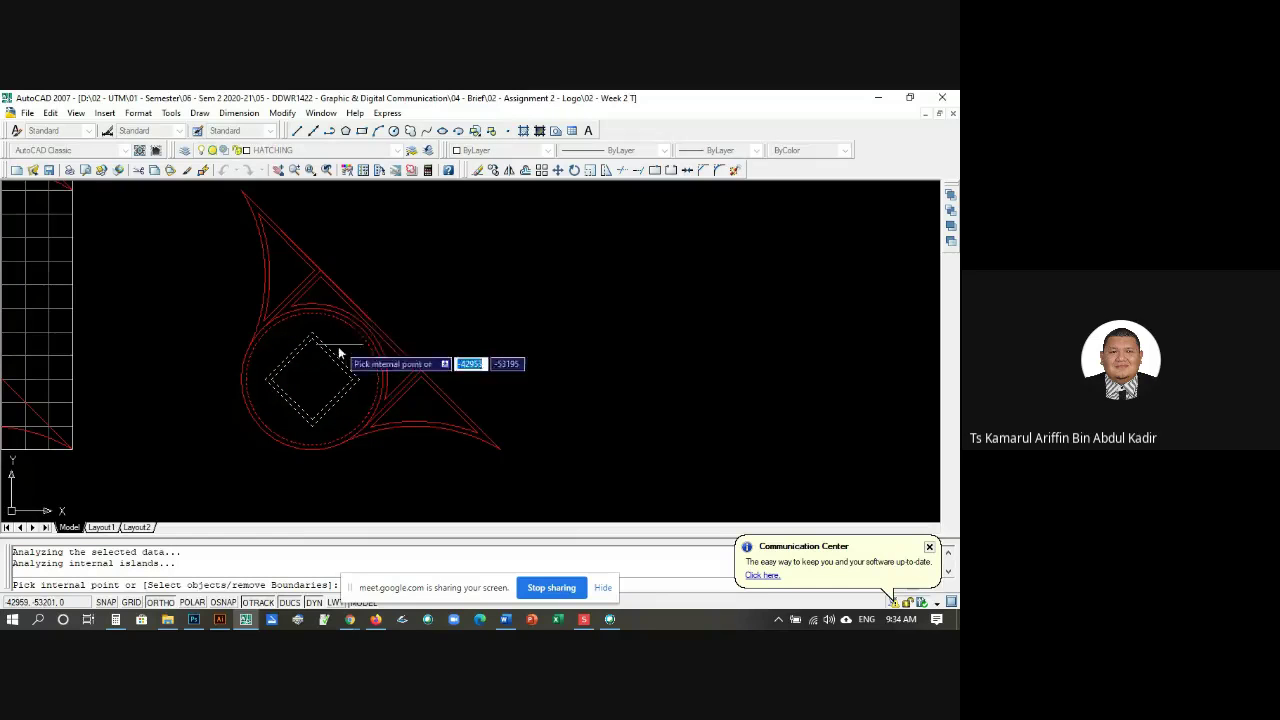
{"action": "key", "text": "Return"}
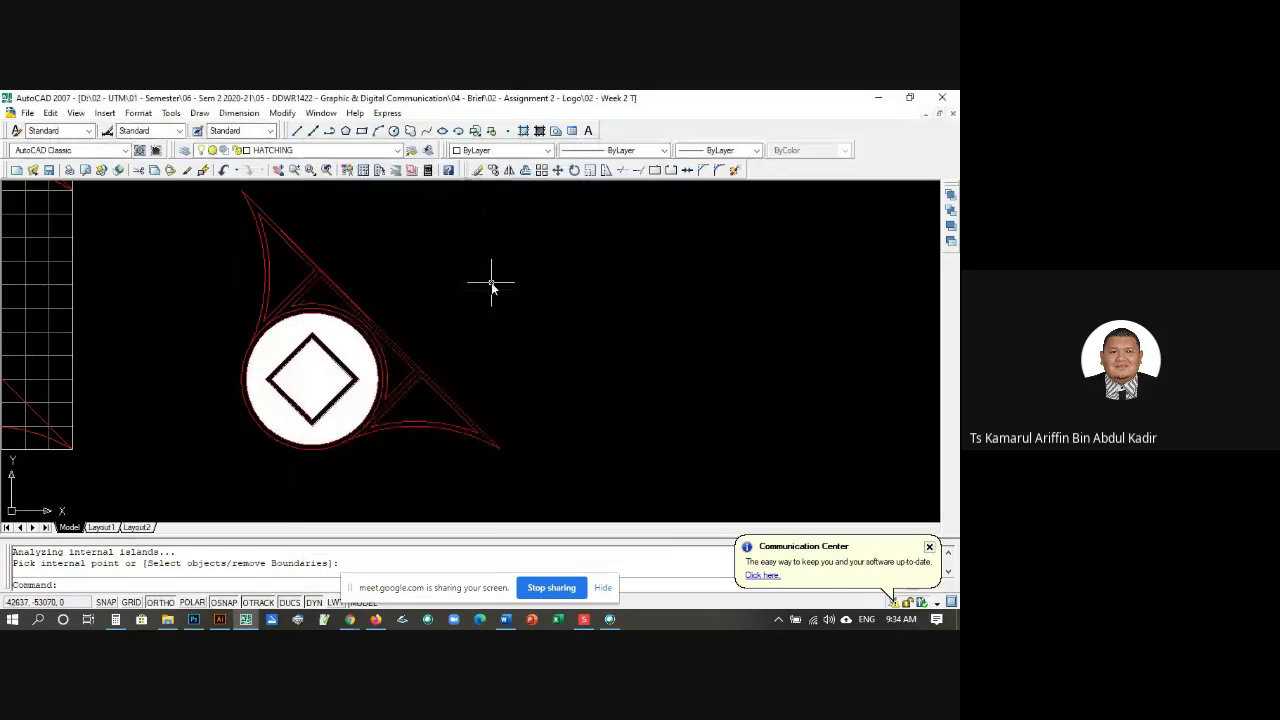
Step: Fill the band between the double outlines of the upper curved triangle with a separate solid hatch
{"action": "key", "text": "Return"}
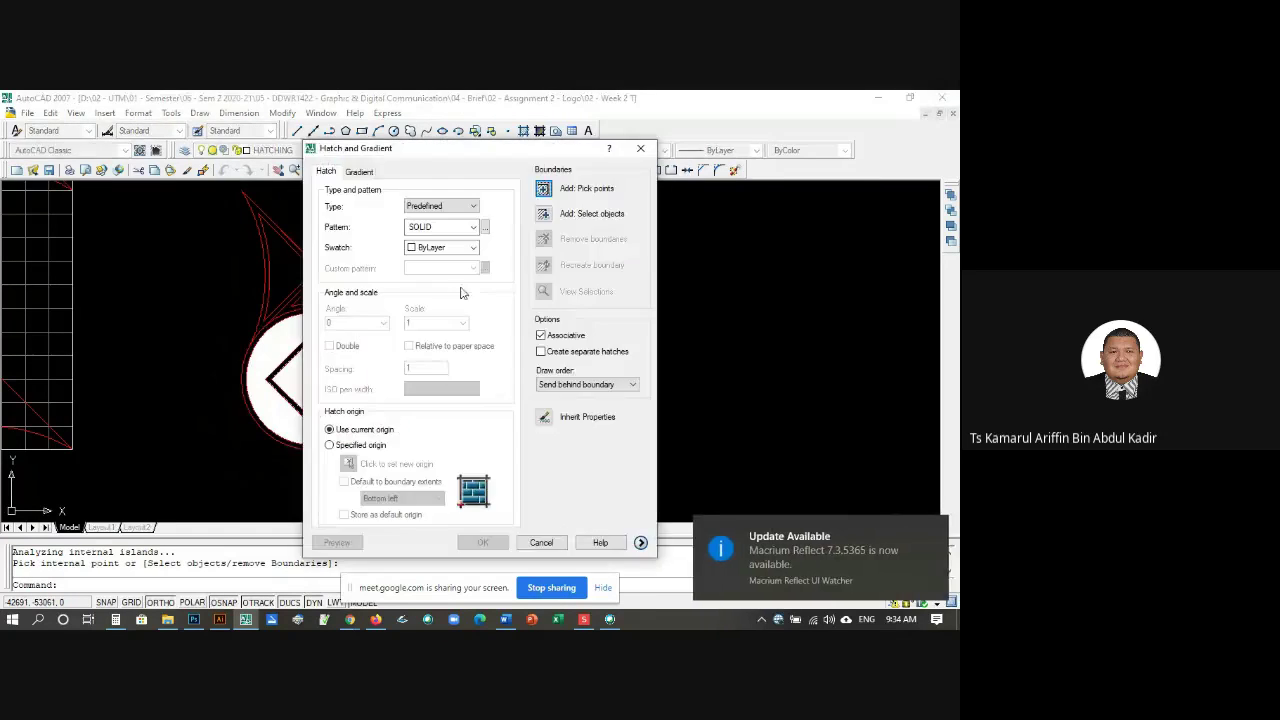
{"action": "left_click", "coordinate": [543, 189]}
{"action": "left_click", "coordinate": [270, 296]}
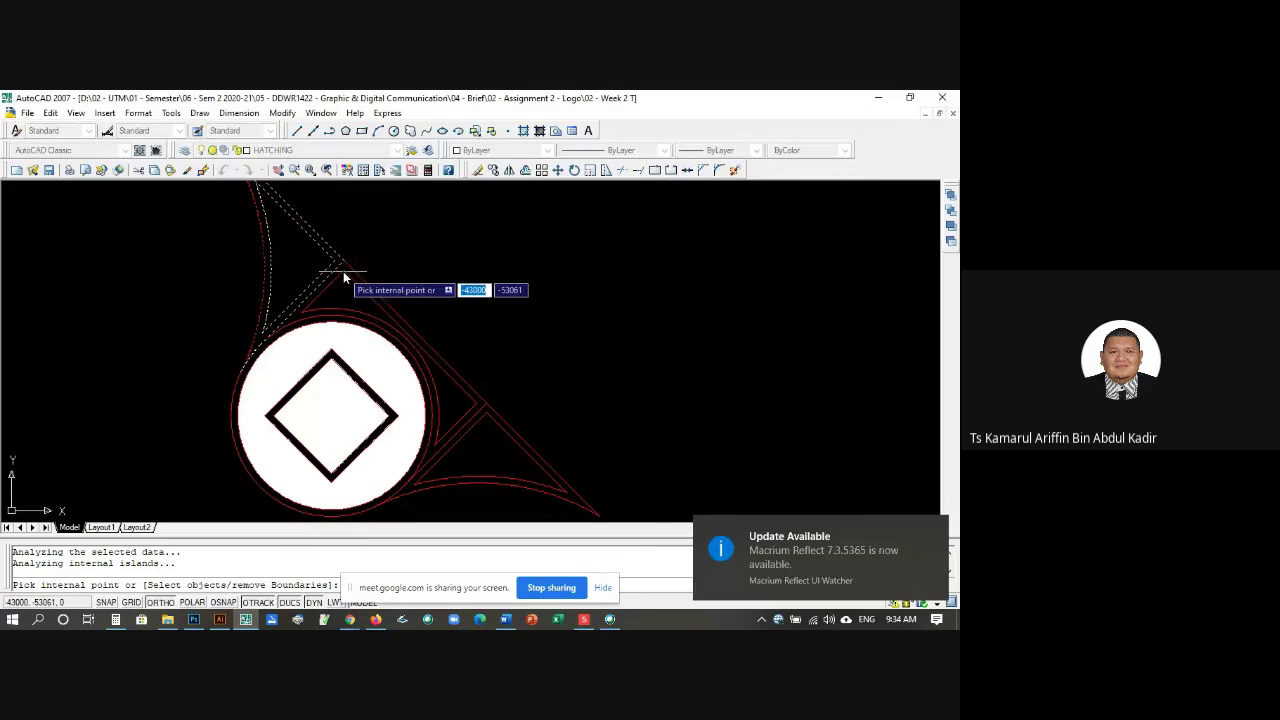
{"action": "key", "text": "Return"}
{"action": "key", "text": "Return"}
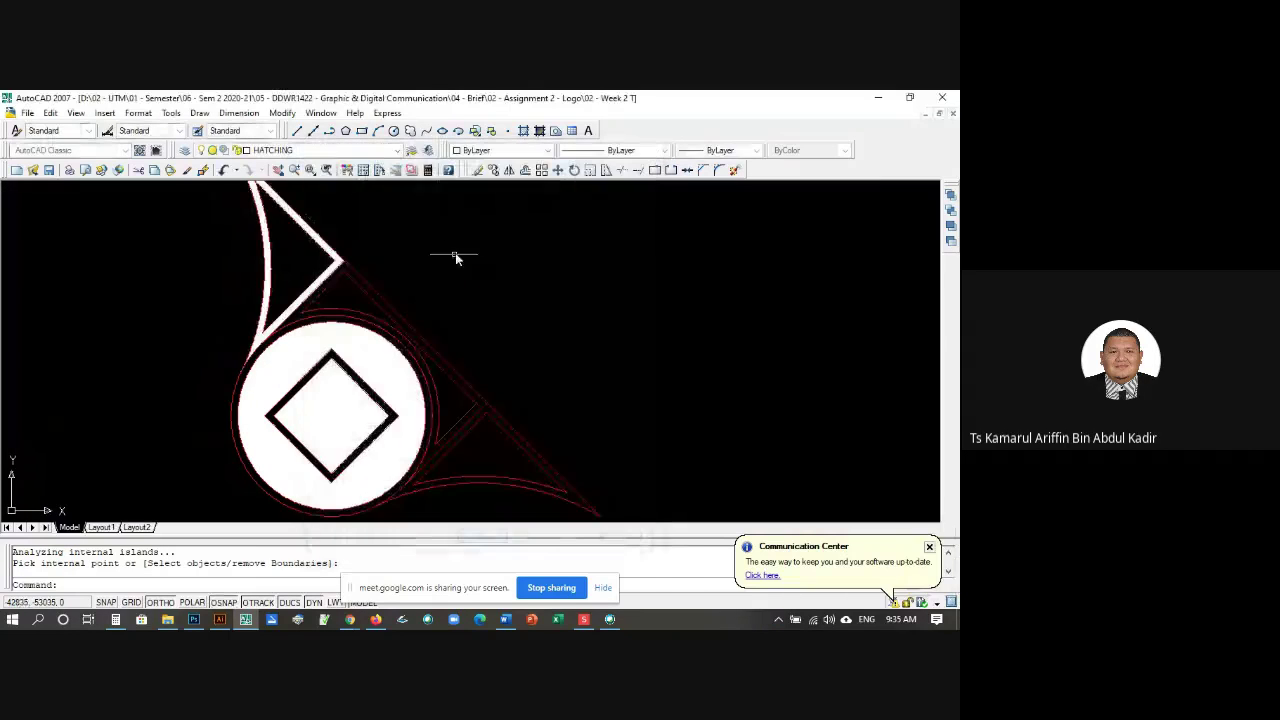
Step: Fill the band of the middle region between the two curved triangles with its own solid hatch
{"action": "key", "text": "Return"}
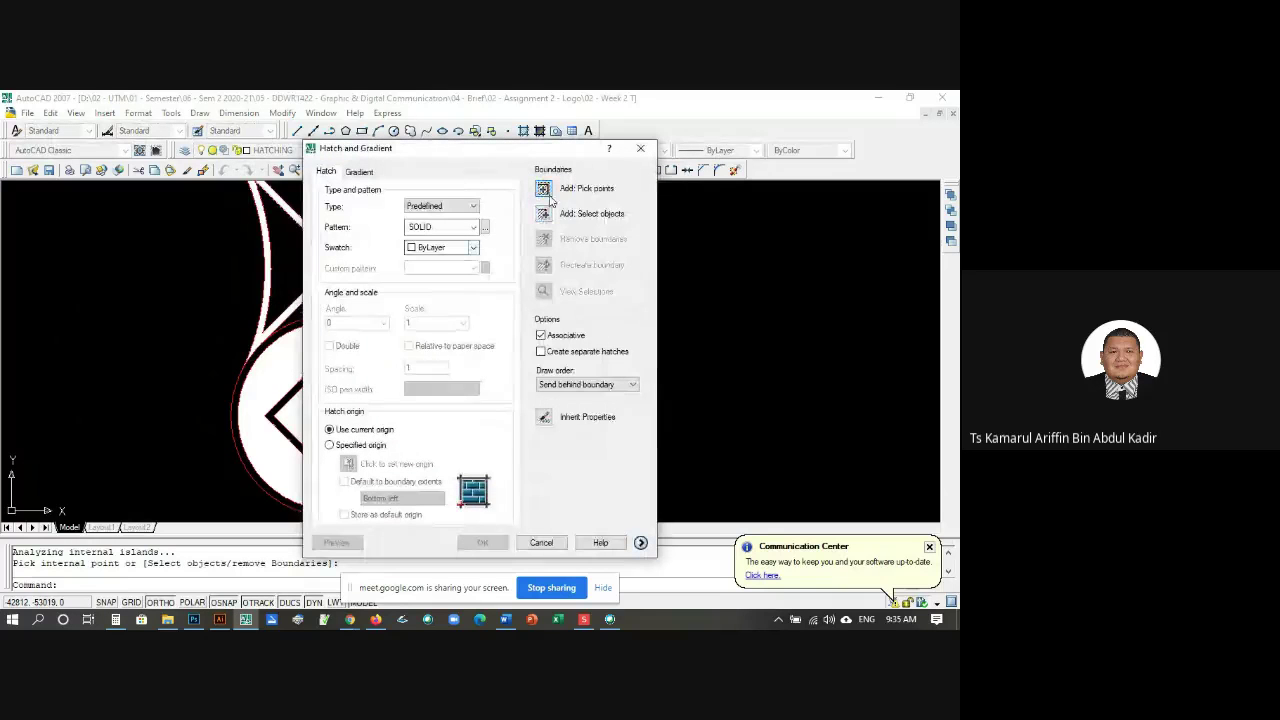
{"action": "left_click", "coordinate": [543, 189]}
{"action": "left_click", "coordinate": [350, 270]}
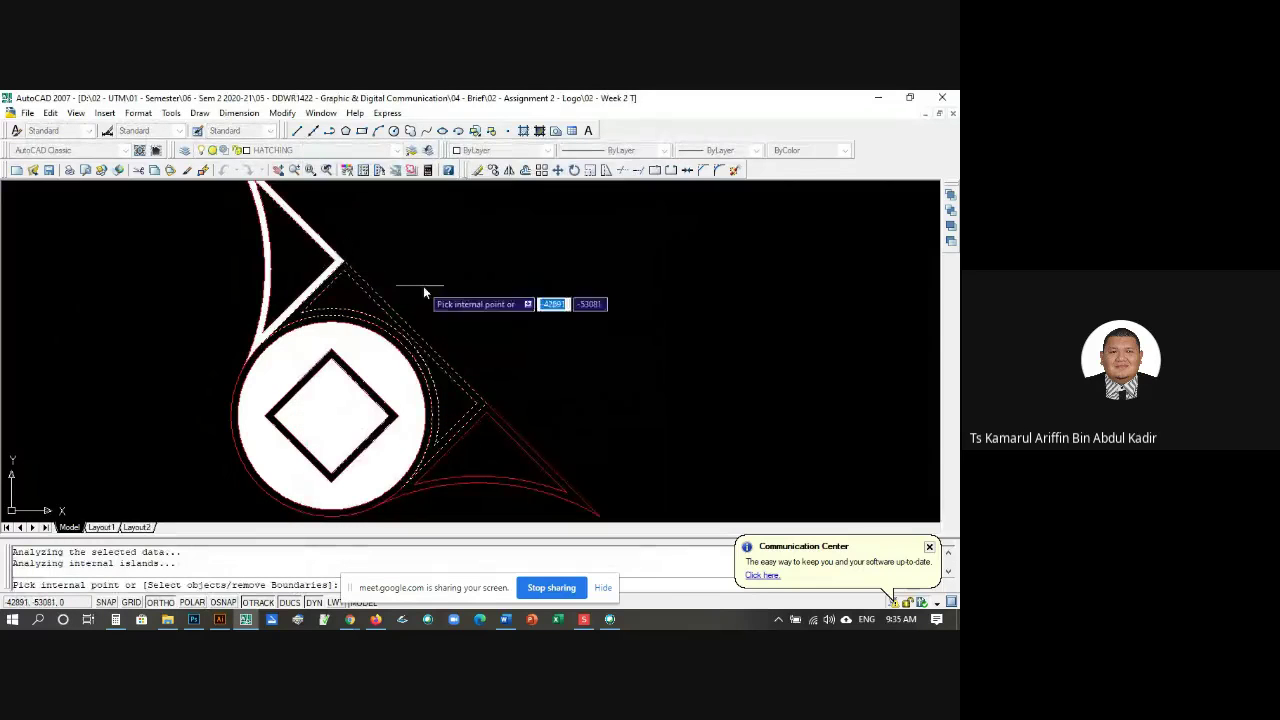
{"action": "key", "text": "Return"}
{"action": "key", "text": "Return"}
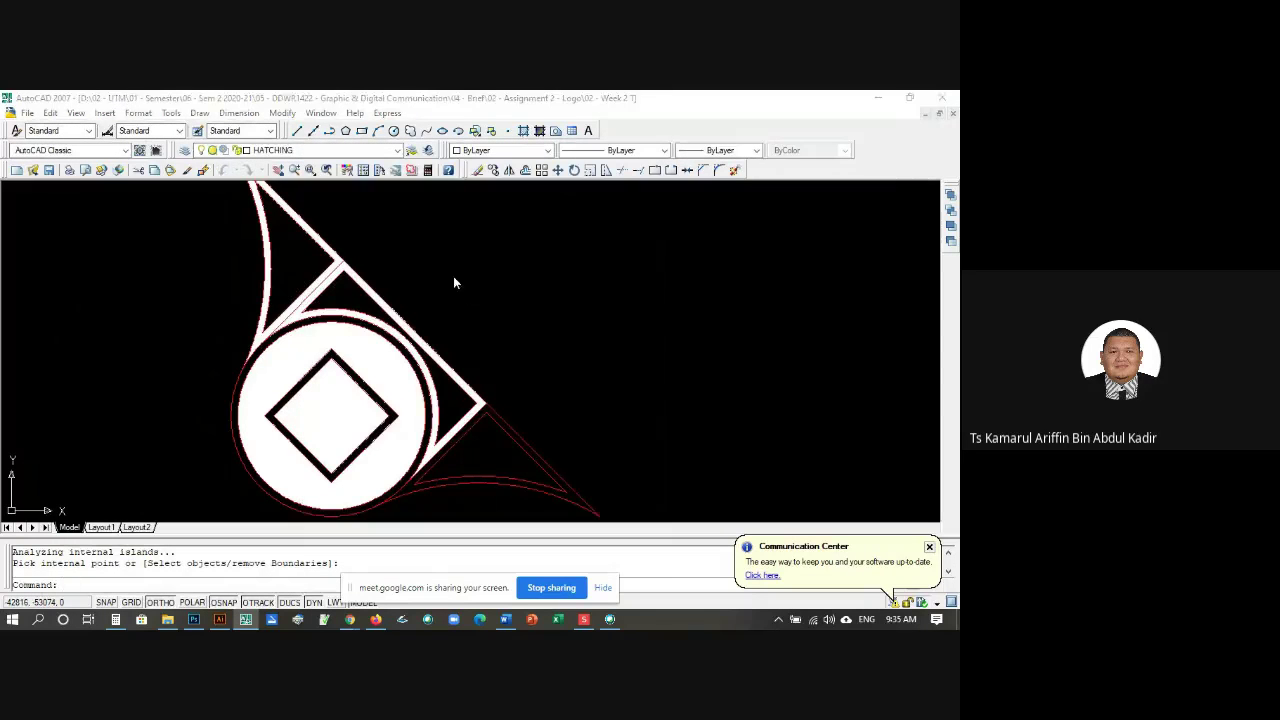
Step: Fill the band of the lower-right curved triangle with a solid hatch and check the module
{"action": "key", "text": "Return"}
{"action": "left_click", "coordinate": [543, 189]}
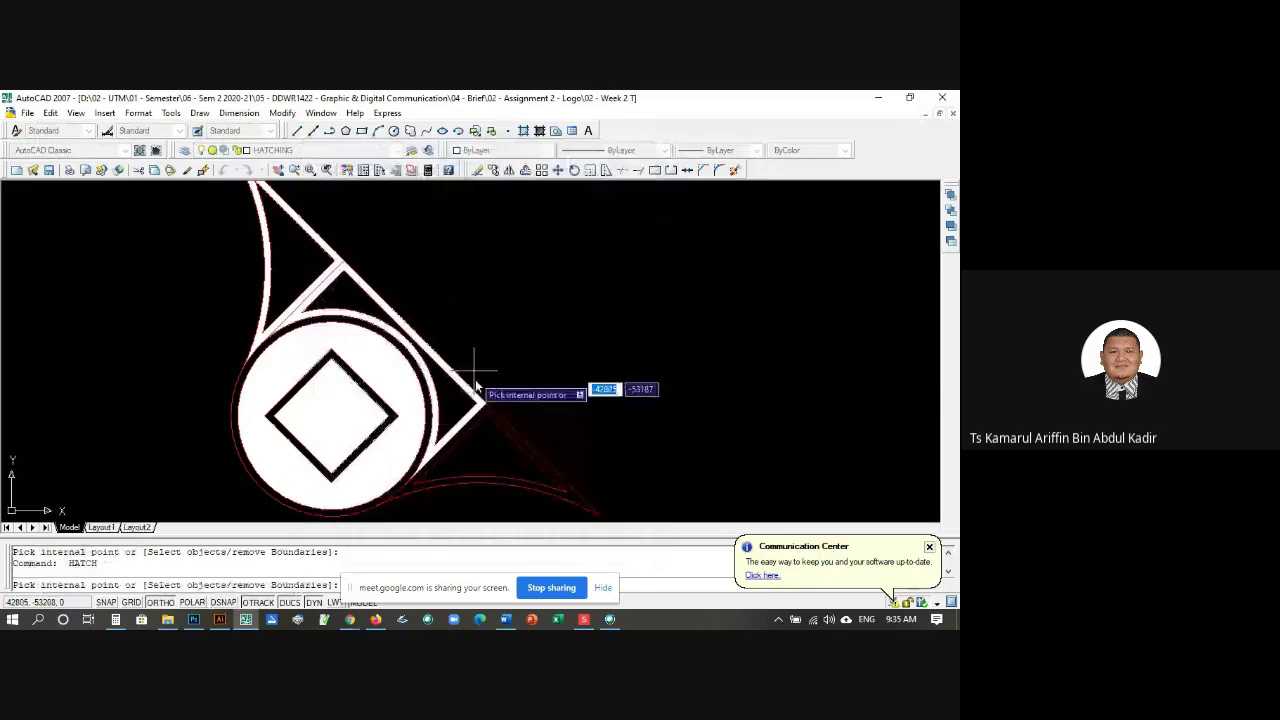
{"action": "left_click", "coordinate": [488, 415]}
{"action": "key", "text": "Return"}
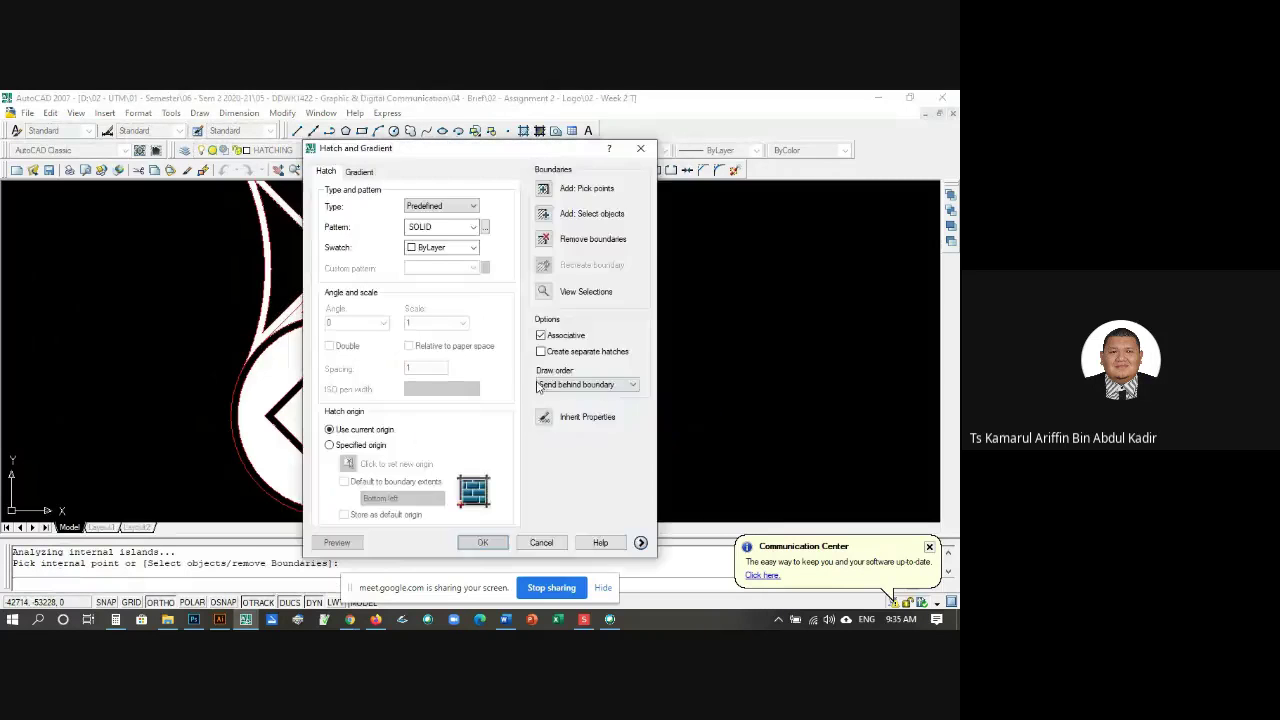
{"action": "key", "text": "Return"}
{"action": "scroll", "coordinate": [376, 368], "scroll_direction": "down", "scroll_amount": 3}
{"action": "scroll", "coordinate": [340, 365], "scroll_direction": "up", "scroll_amount": 3}
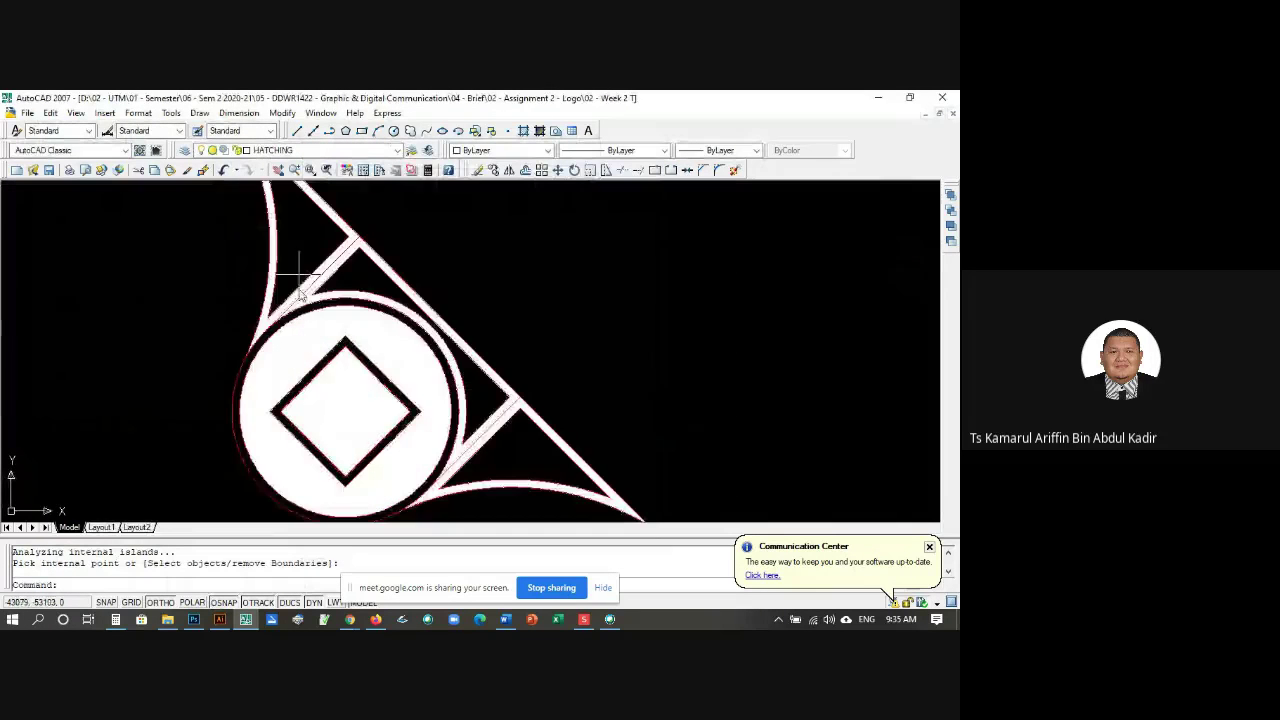
Step: Inspect the hatched bands, circle and diamond of the logo module against its outlines
{"action": "scroll", "coordinate": [314, 374], "scroll_direction": "down", "scroll_amount": 3}
{"action": "scroll", "coordinate": [314, 374], "scroll_direction": "up", "scroll_amount": 3}
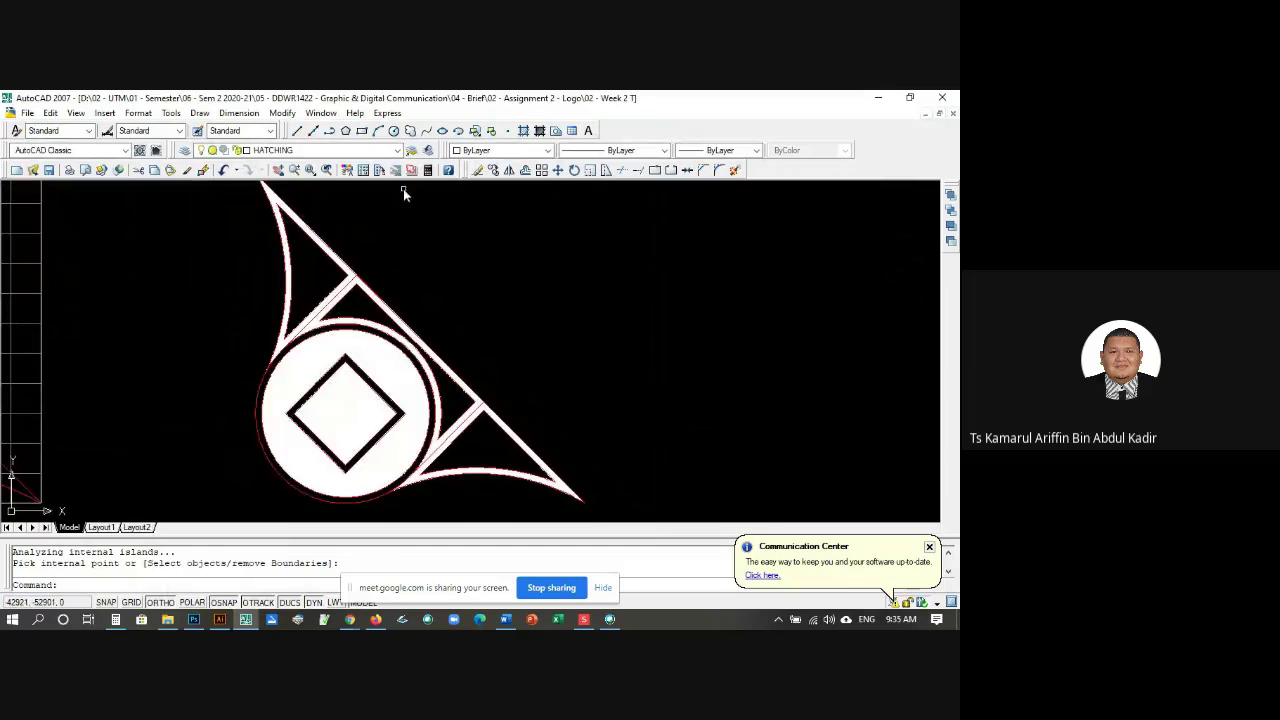
{"action": "scroll", "coordinate": [251, 280], "scroll_direction": "down", "scroll_amount": 2}
{"action": "scroll", "coordinate": [300, 290], "scroll_direction": "up", "scroll_amount": 3}
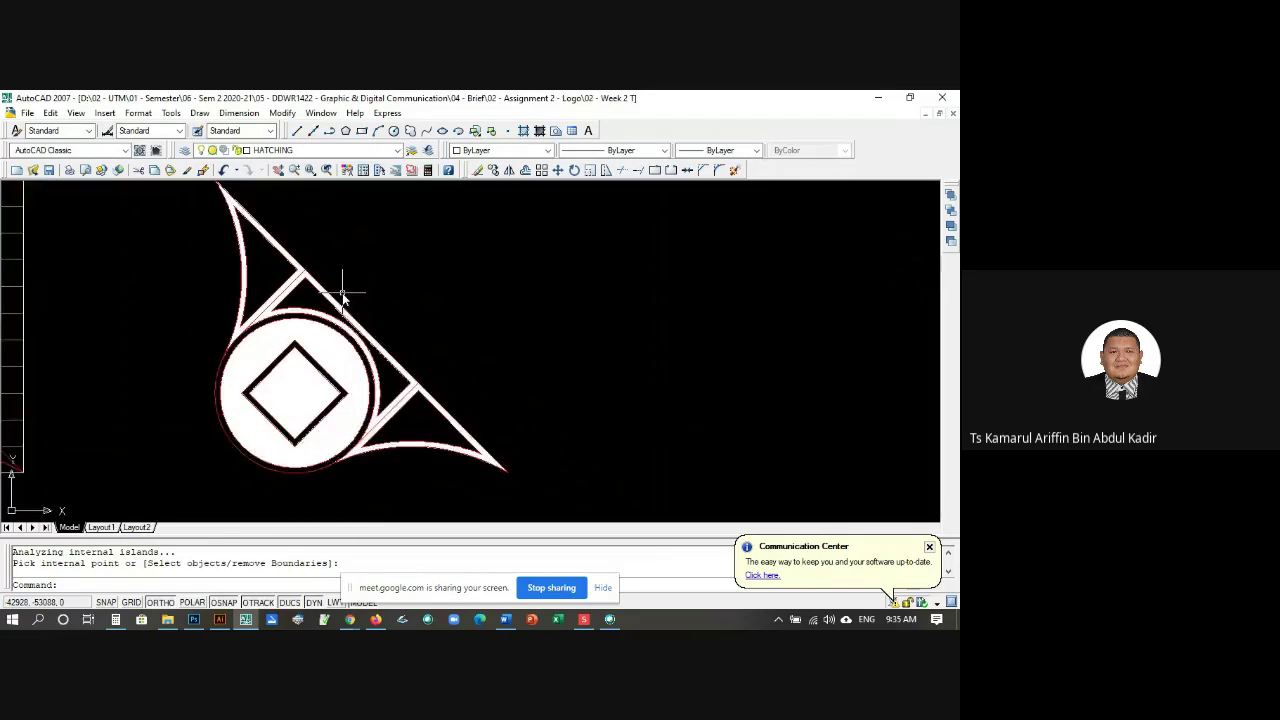
{"action": "scroll", "coordinate": [300, 292], "scroll_direction": "down", "scroll_amount": 2}
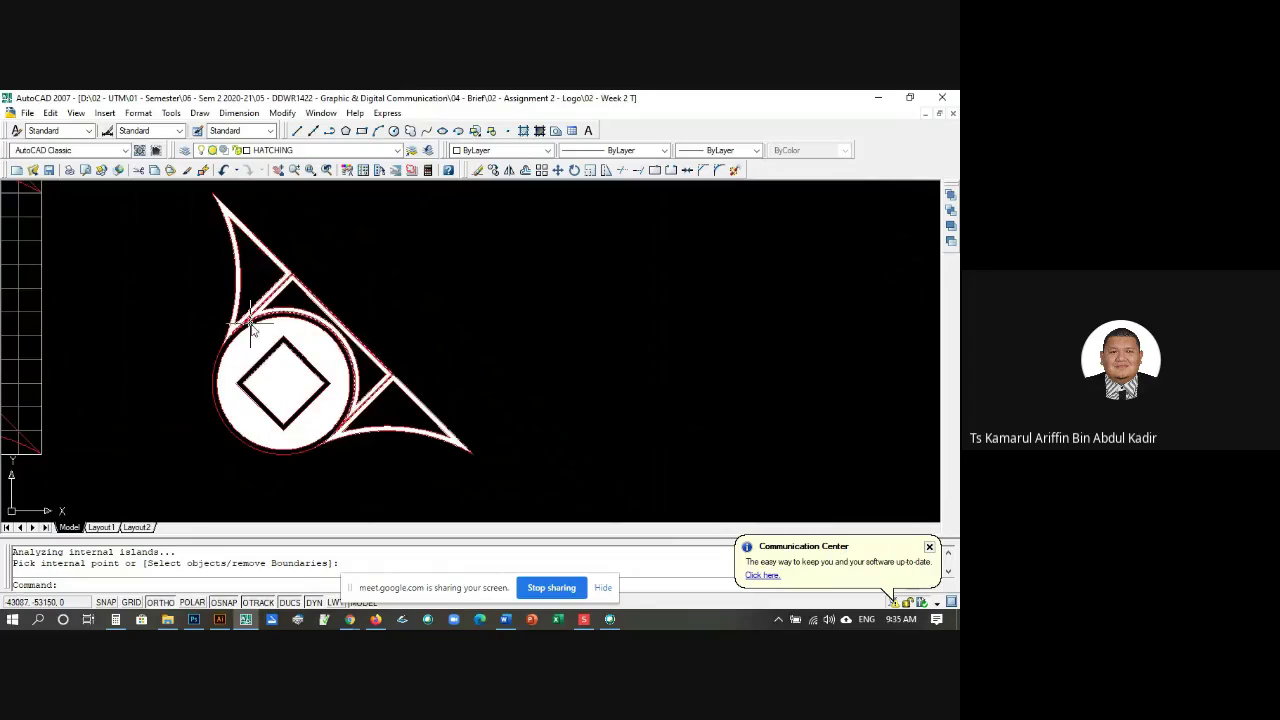
{"action": "scroll", "coordinate": [257, 320], "scroll_direction": "up", "scroll_amount": 1}
{"action": "scroll", "coordinate": [262, 358], "scroll_direction": "down", "scroll_amount": 2}
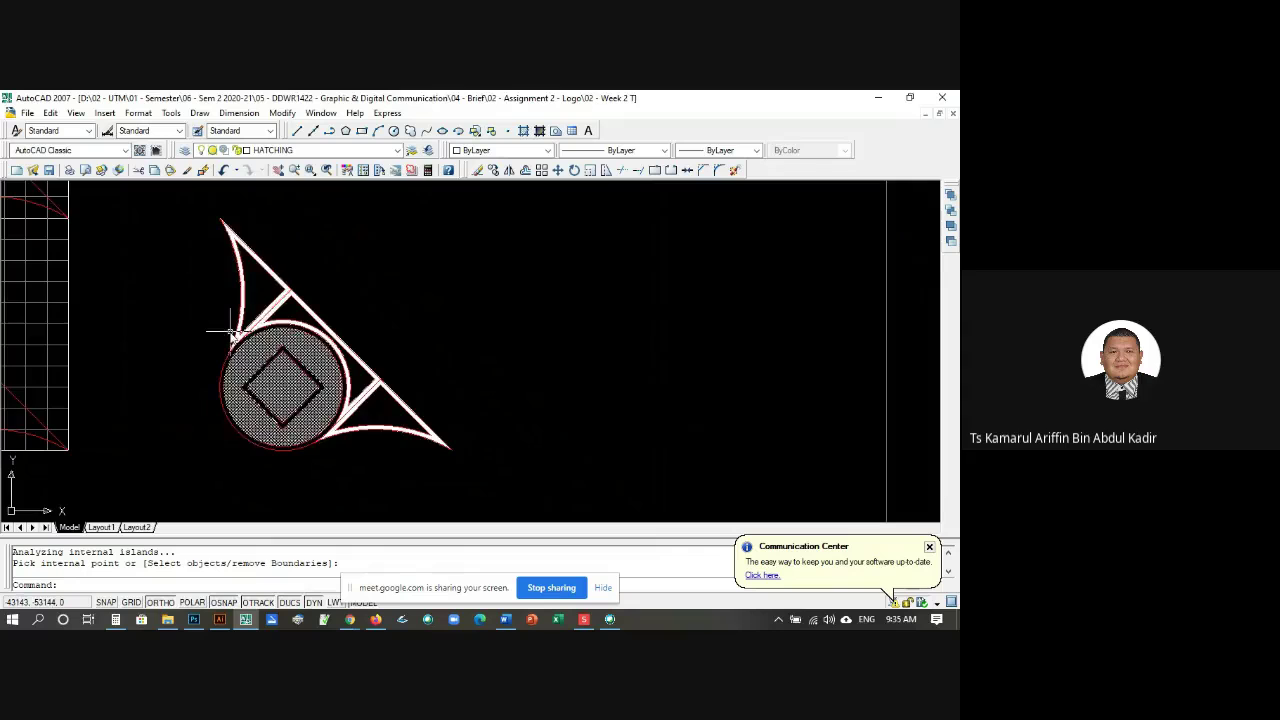
Step: Examine the outline, outlined-hatch and hatch-only versions of the reference logo, and compare them with the module
{"action": "scroll", "coordinate": [214, 334], "scroll_direction": "down", "scroll_amount": 4}
{"action": "scroll", "coordinate": [735, 290], "scroll_direction": "up", "scroll_amount": 5}
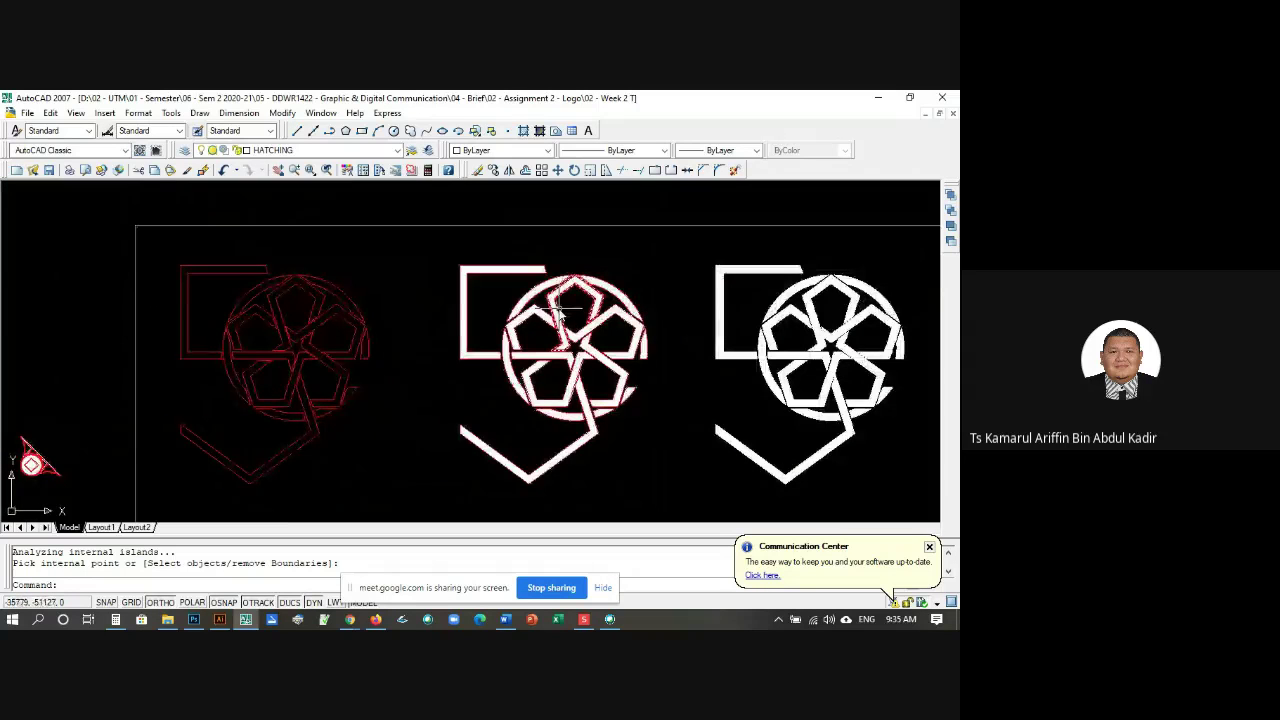
{"action": "scroll", "coordinate": [540, 335], "scroll_direction": "up", "scroll_amount": 1}
{"action": "scroll", "coordinate": [458, 310], "scroll_direction": "down", "scroll_amount": 2}
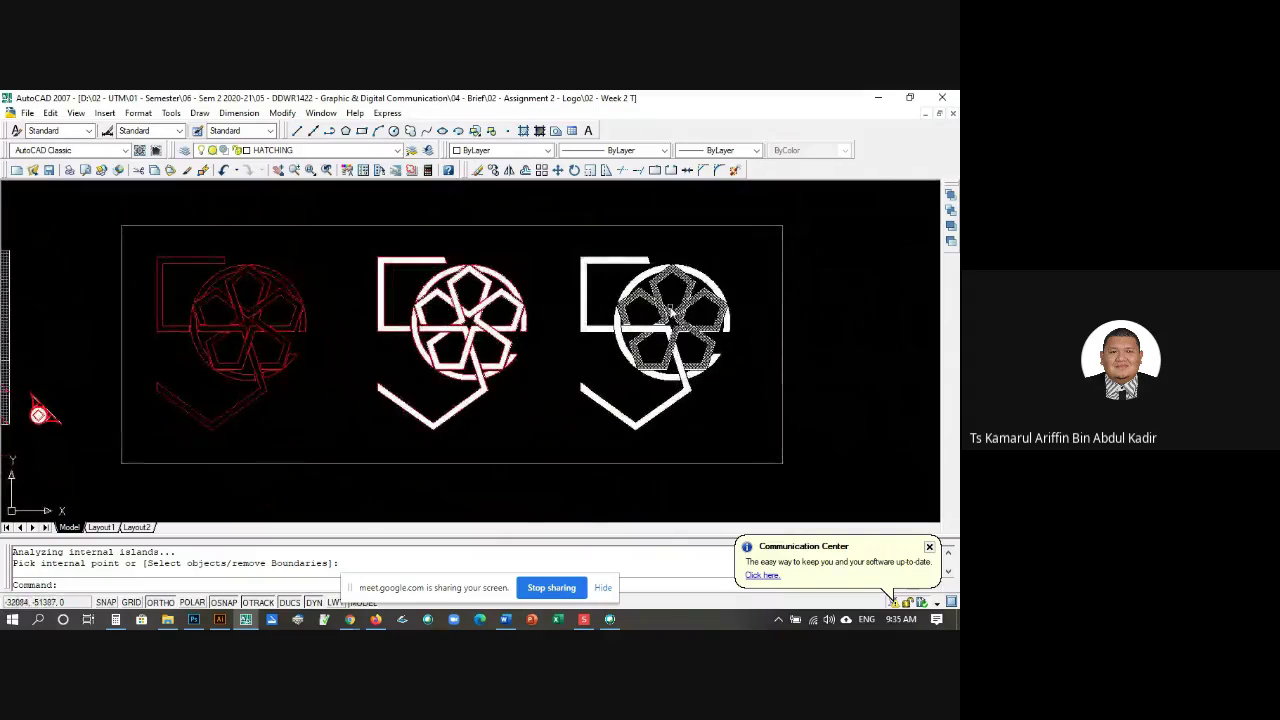
{"action": "scroll", "coordinate": [737, 323], "scroll_direction": "up", "scroll_amount": 2}
{"action": "left_click", "coordinate": [661, 293]}
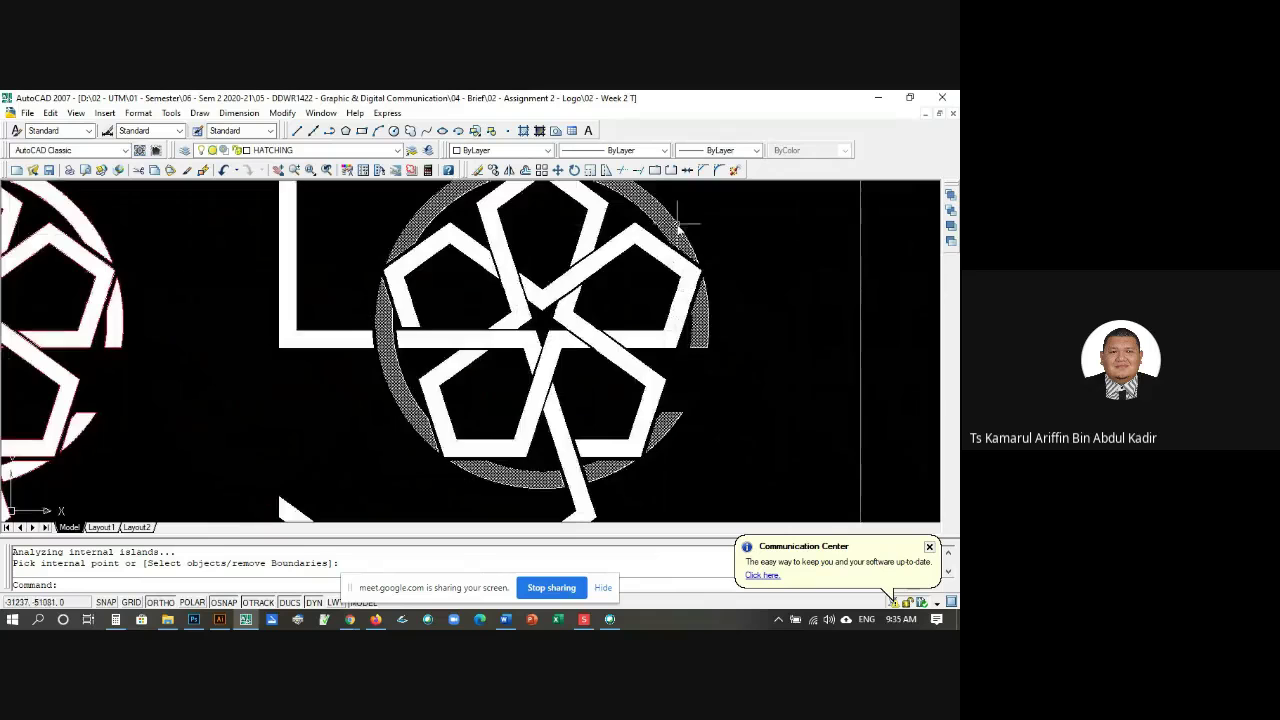
{"action": "scroll", "coordinate": [680, 228], "scroll_direction": "down", "scroll_amount": 3}
{"action": "scroll", "coordinate": [543, 251], "scroll_direction": "up", "scroll_amount": 3}
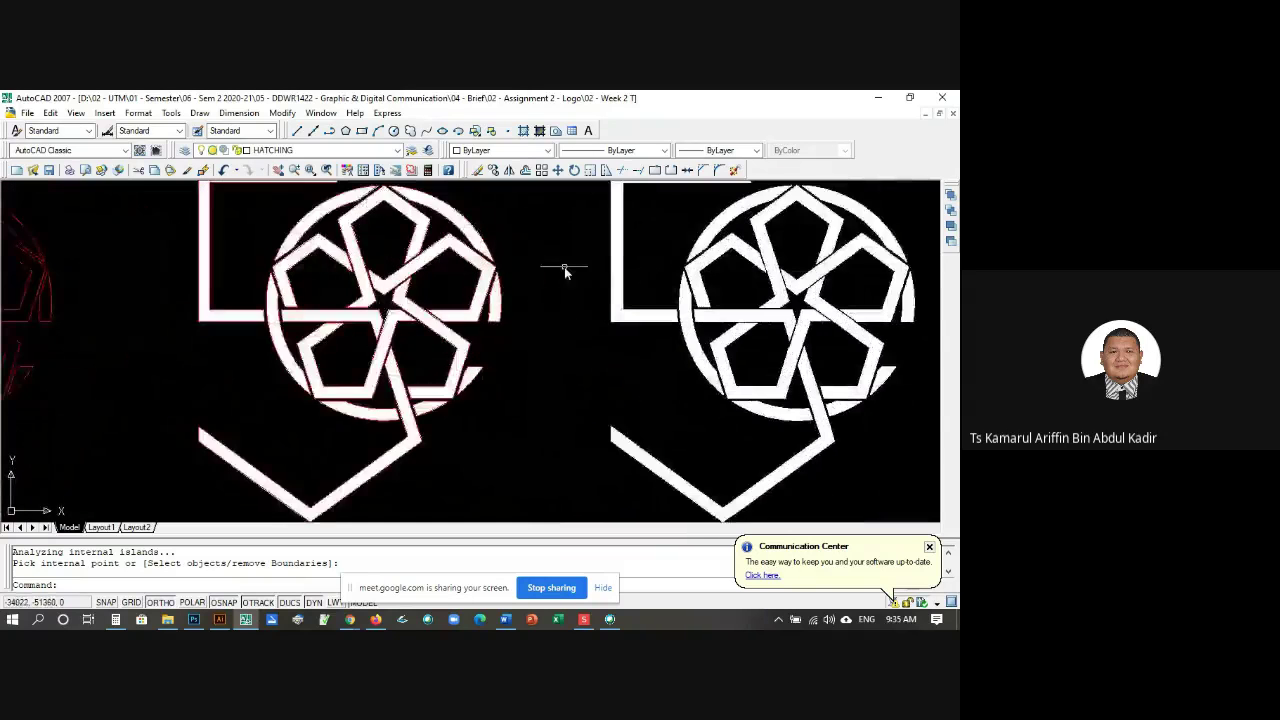
{"action": "scroll", "coordinate": [405, 316], "scroll_direction": "down", "scroll_amount": 3}
{"action": "scroll", "coordinate": [310, 320], "scroll_direction": "up", "scroll_amount": 4}
{"action": "scroll", "coordinate": [300, 318], "scroll_direction": "down", "scroll_amount": 2}
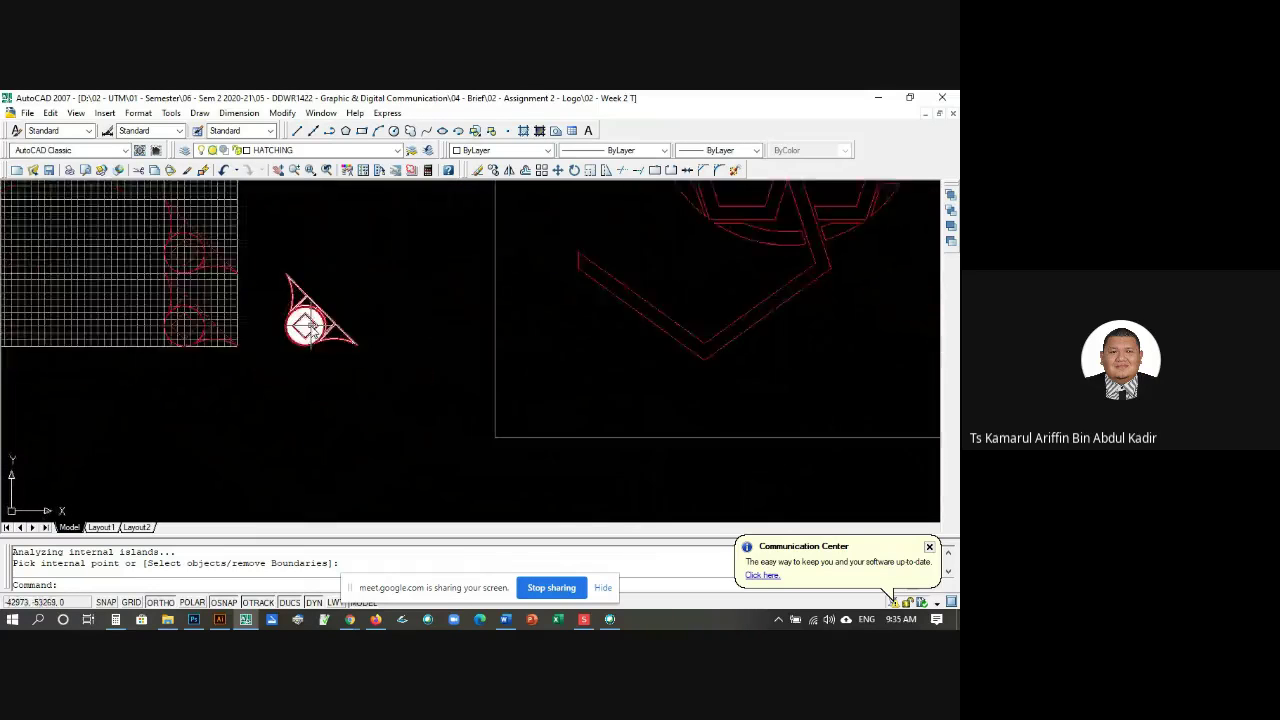
{"action": "scroll", "coordinate": [318, 310], "scroll_direction": "up", "scroll_amount": 2}
{"action": "scroll", "coordinate": [310, 302], "scroll_direction": "up", "scroll_amount": 3}
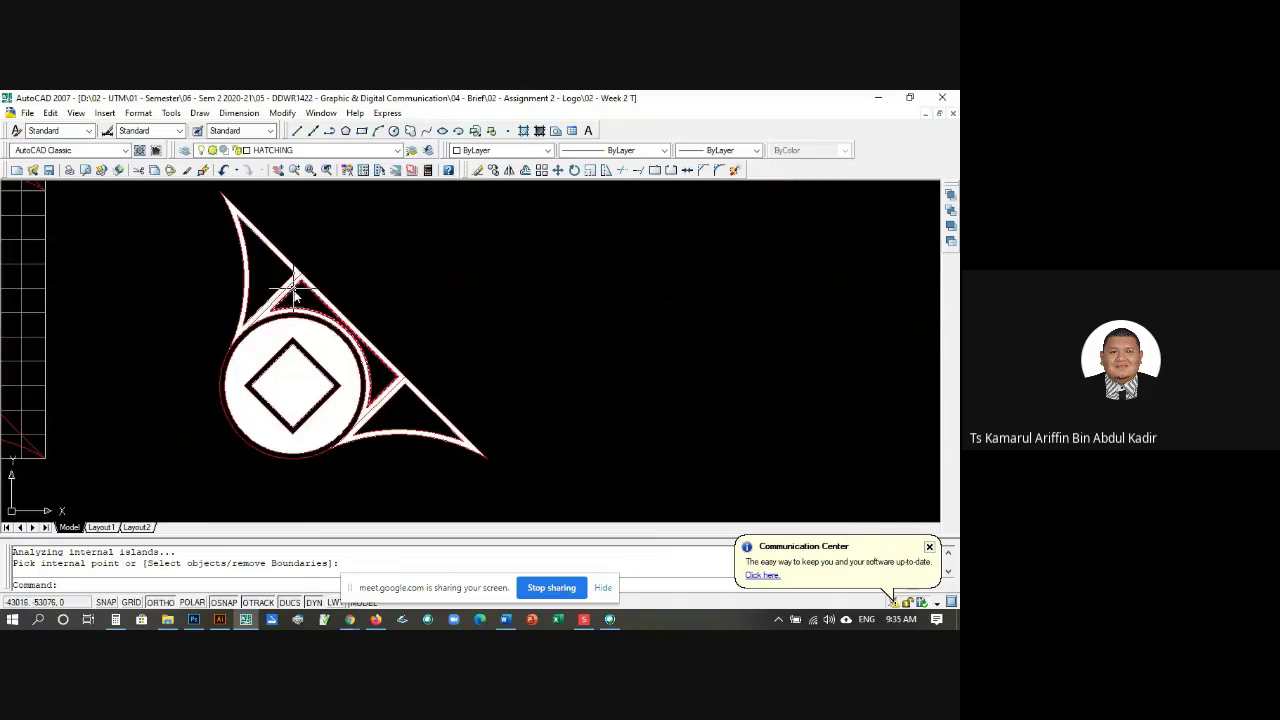
Step: Turn off the OUTLINE layer so that only the module's hatches are displayed
{"action": "left_click", "coordinate": [396, 150]}
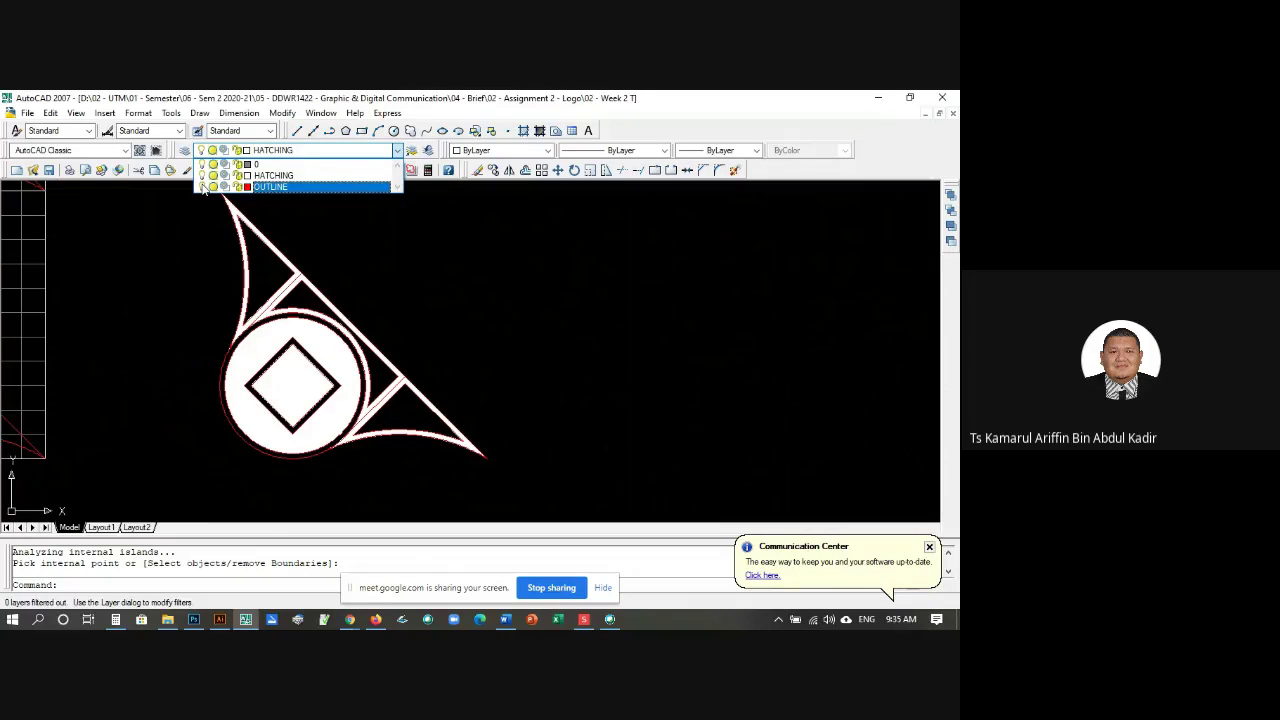
{"action": "left_click", "coordinate": [318, 228]}
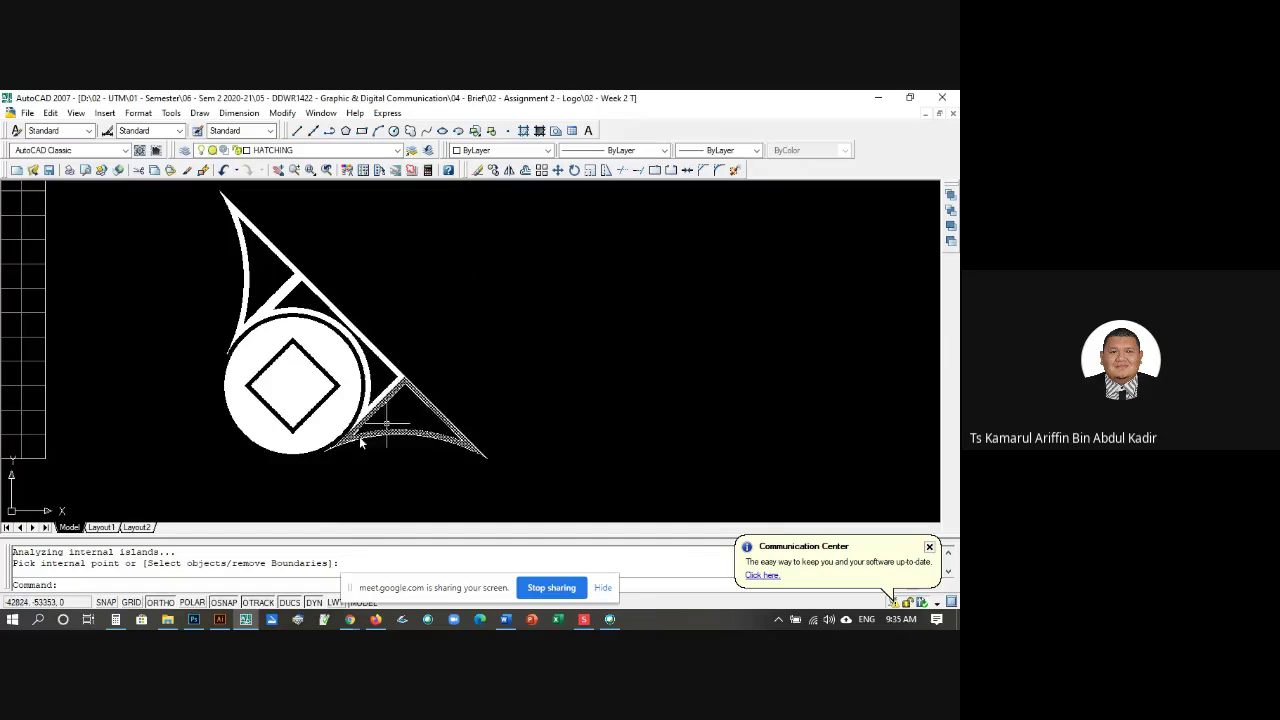
{"action": "left_click", "coordinate": [300, 357]}
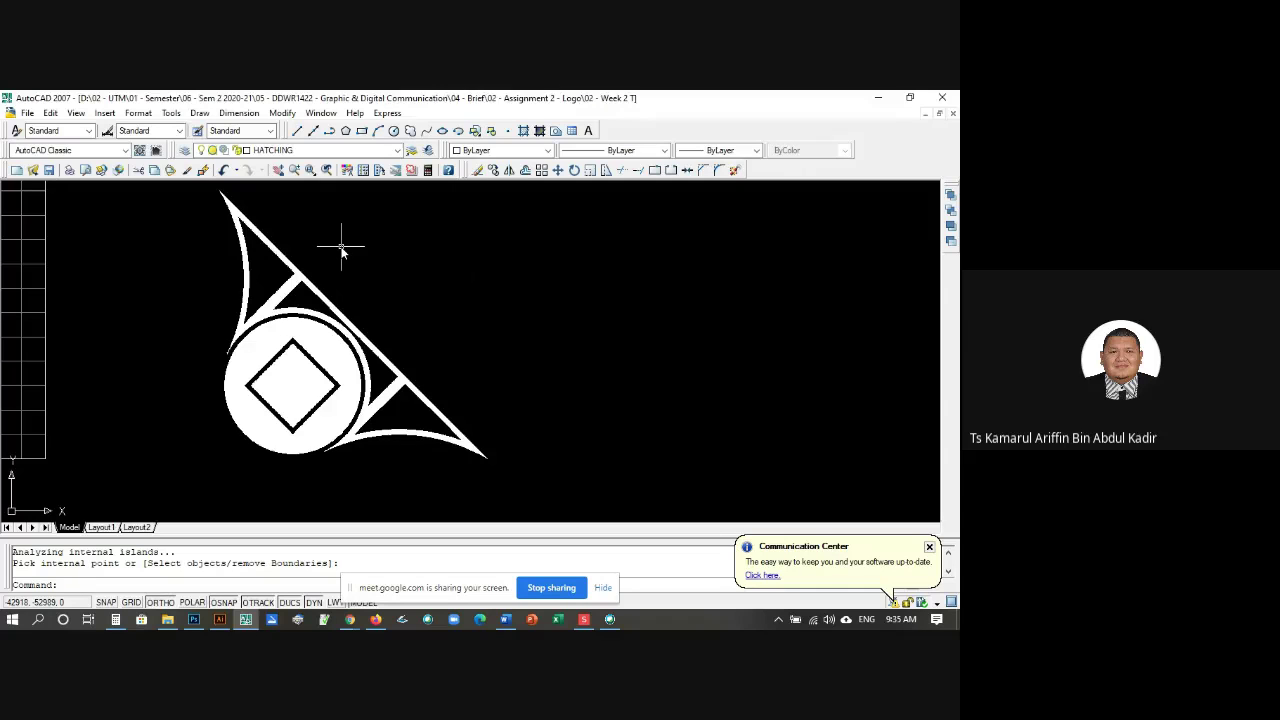
{"action": "type", "text": "mo"}
{"action": "key", "text": "Return"}
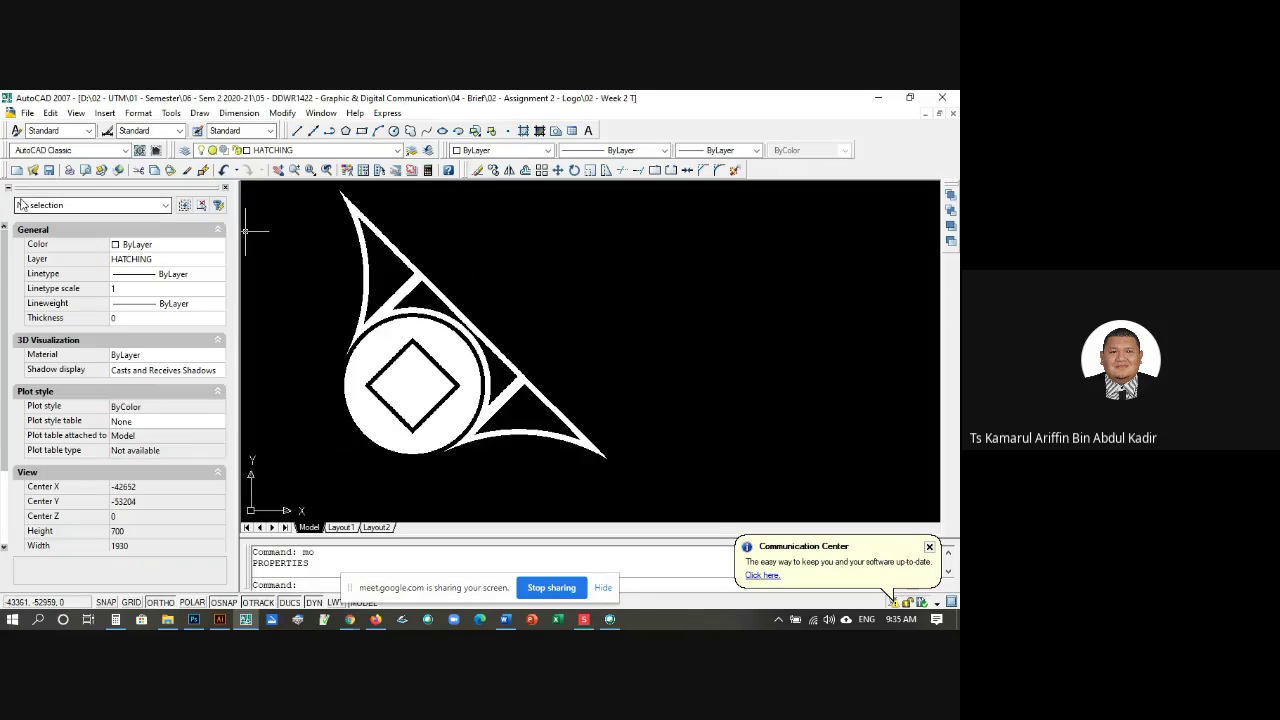
{"action": "left_click", "coordinate": [7, 188]}
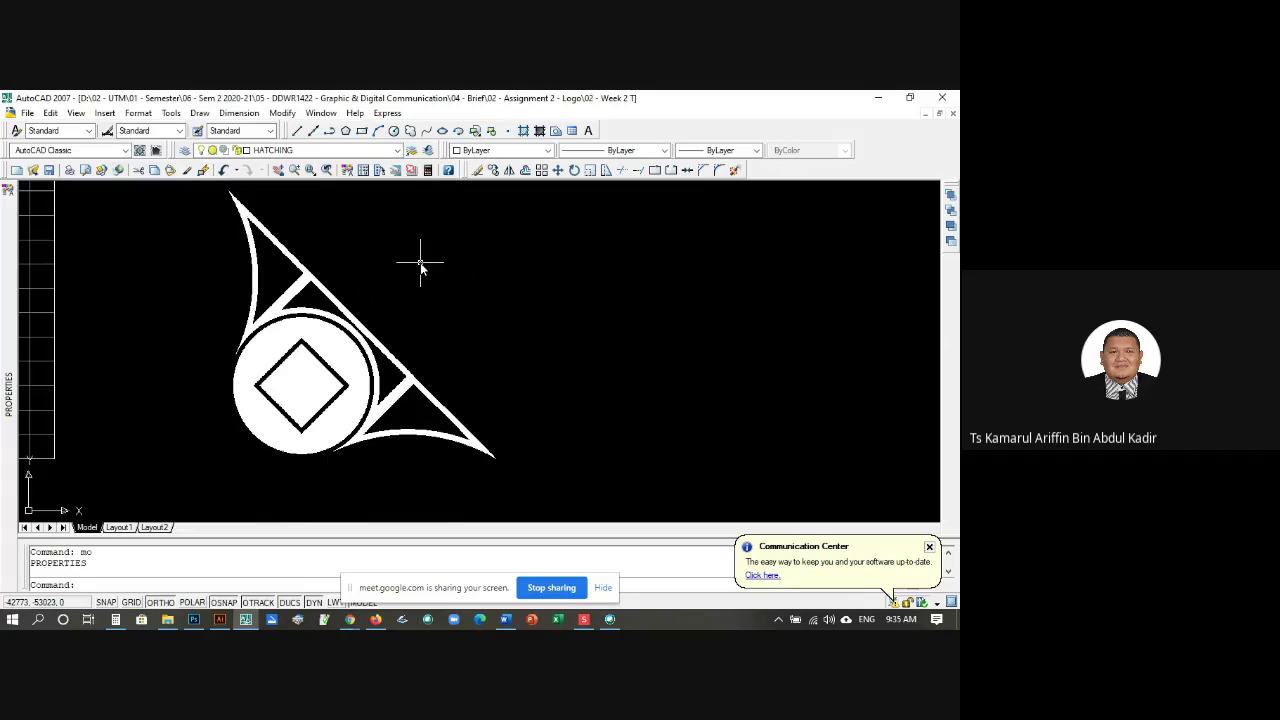
Step: Move all the module's hatches together horizontally to the right, into the empty space beside their original position
{"action": "type", "text": "m"}
{"action": "key", "text": "Return"}
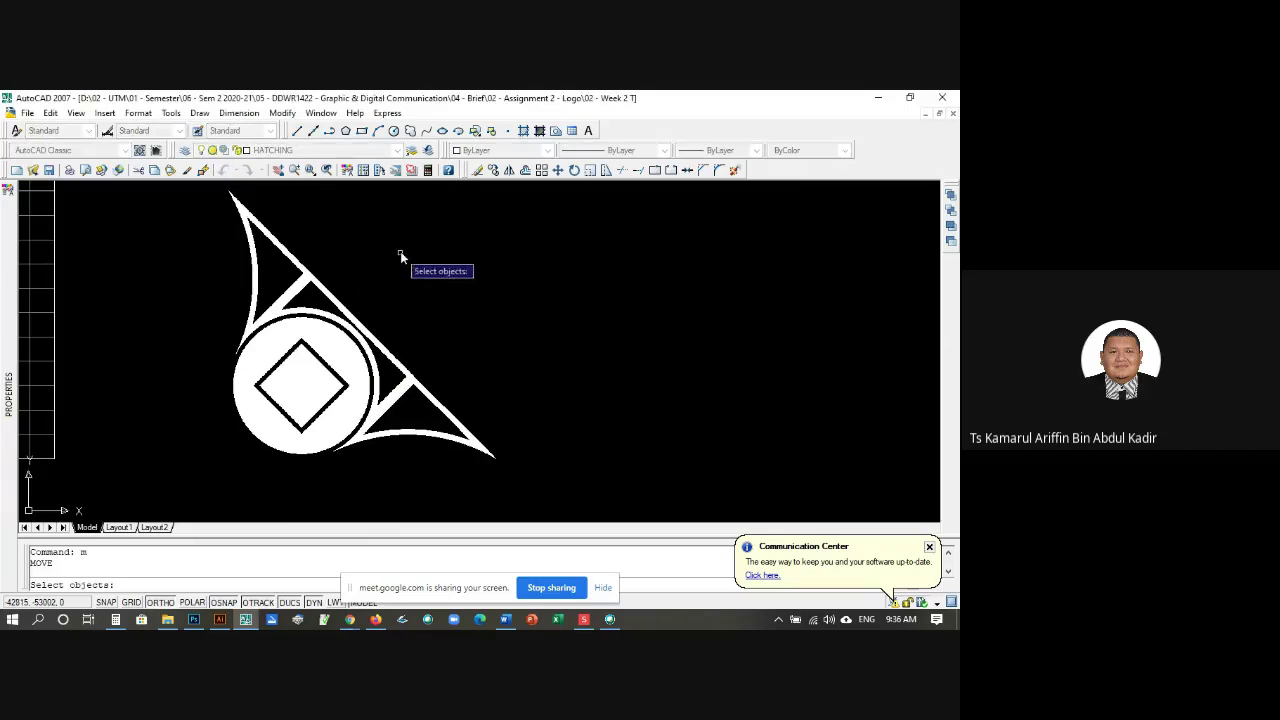
{"action": "left_click", "coordinate": [505, 227]}
{"action": "left_click", "coordinate": [262, 452]}
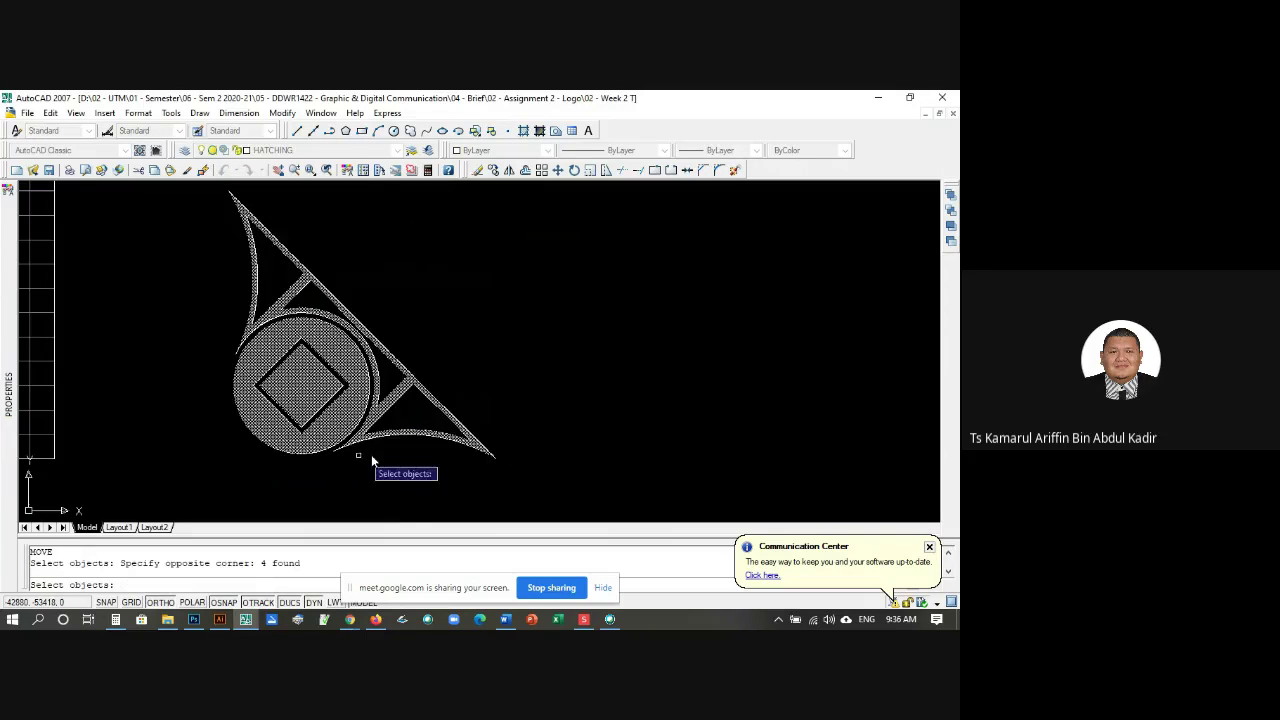
{"action": "key", "text": "Return"}
{"action": "left_click", "coordinate": [350, 465]}
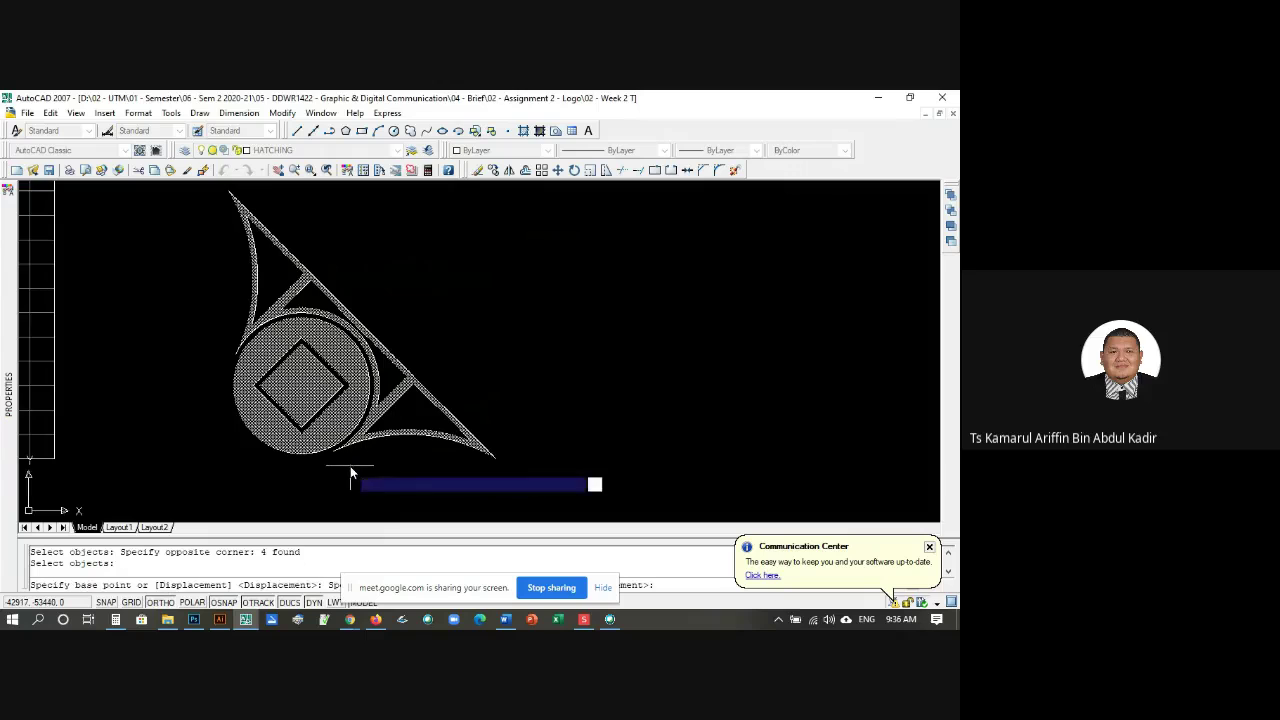
{"action": "left_click", "coordinate": [677, 489]}
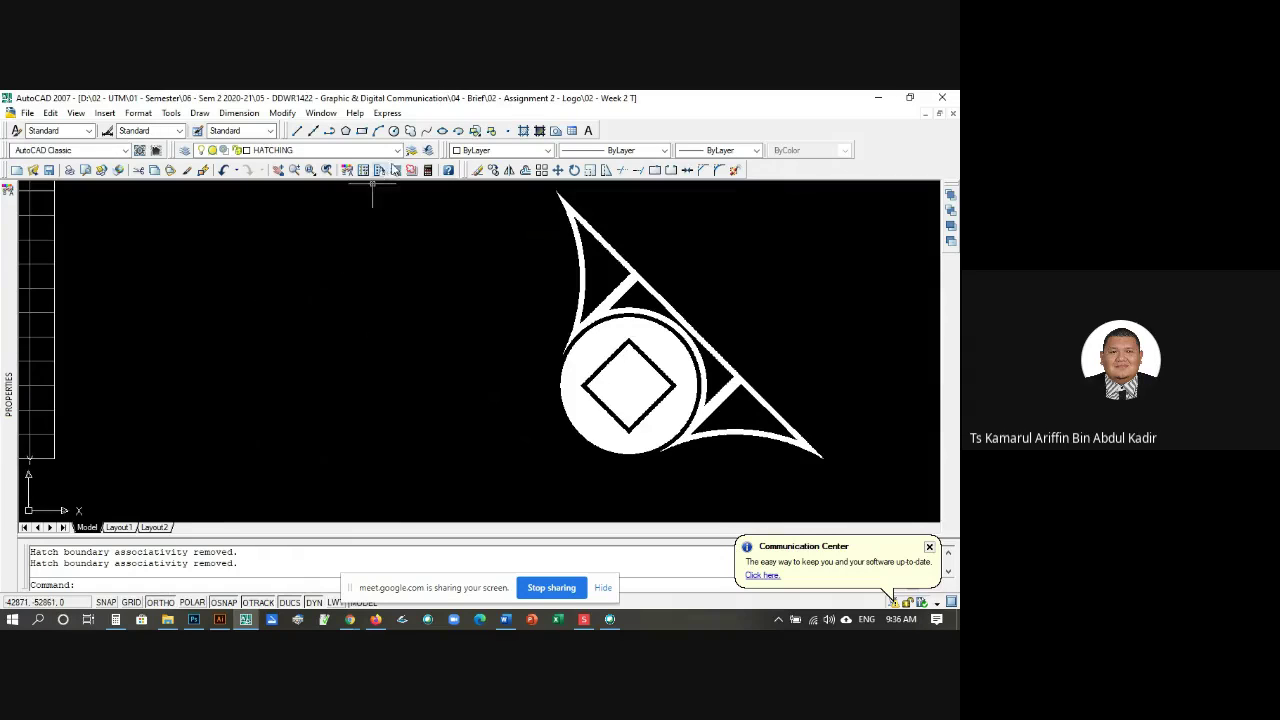
Step: Turn the OUTLINE layer back on to display the red outlines beside the moved hatches
{"action": "left_click", "coordinate": [396, 150]}
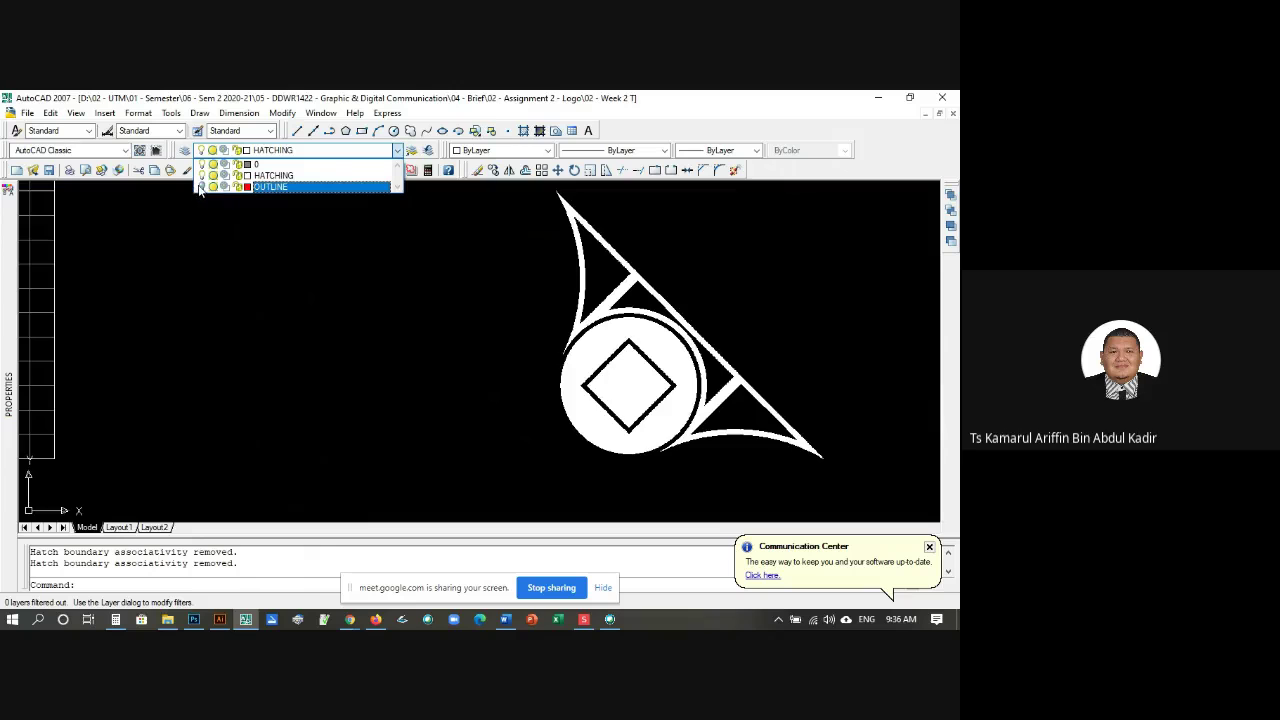
{"action": "left_click", "coordinate": [200, 190]}
{"action": "left_click", "coordinate": [414, 271]}
{"action": "scroll", "coordinate": [371, 266], "scroll_direction": "down", "scroll_amount": 3}
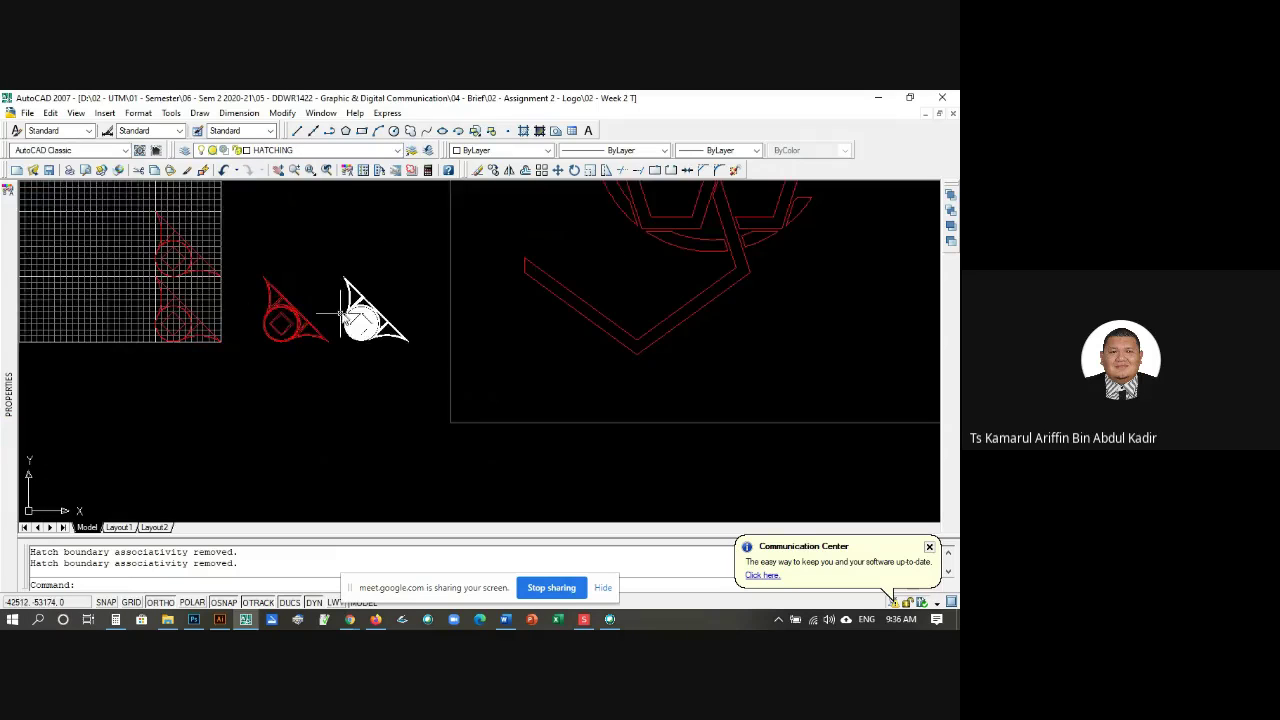
Step: Check the moved module's middle band and circle as separate hatches, leaving nothing selected
{"action": "scroll", "coordinate": [343, 316], "scroll_direction": "up", "scroll_amount": 4}
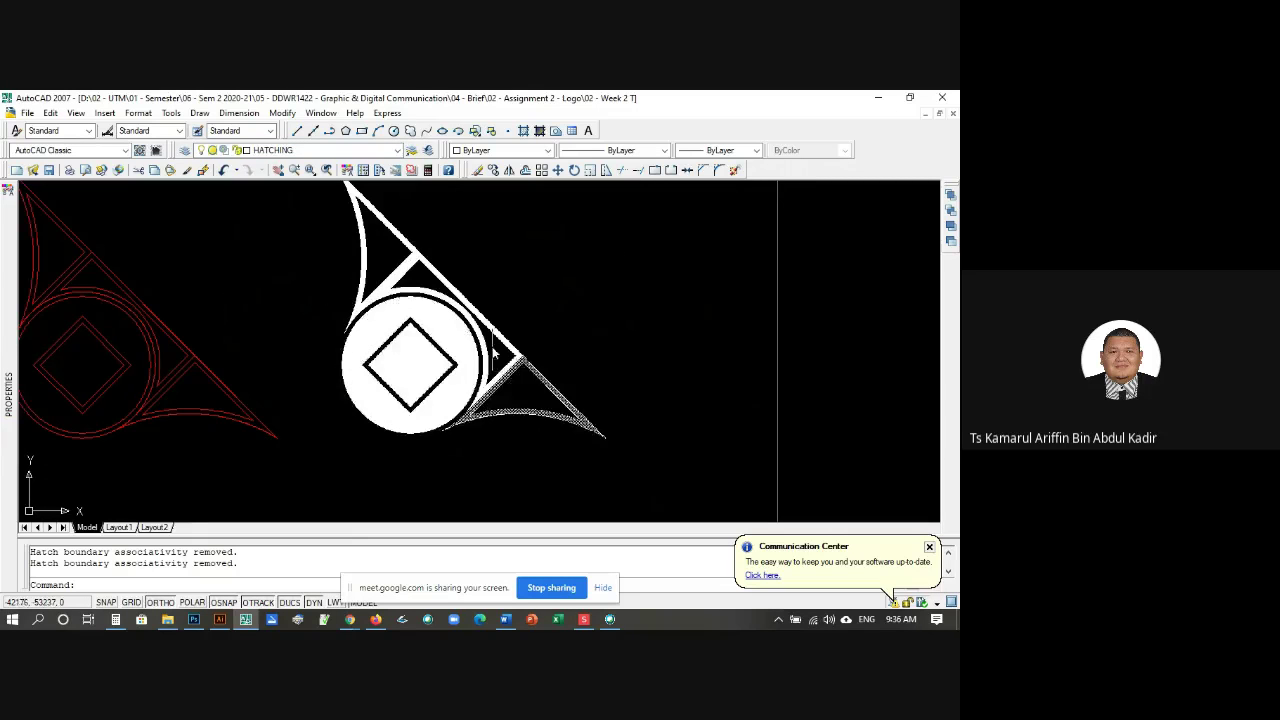
{"action": "scroll", "coordinate": [380, 330], "scroll_direction": "down", "scroll_amount": 3}
{"action": "scroll", "coordinate": [392, 300], "scroll_direction": "up", "scroll_amount": 3}
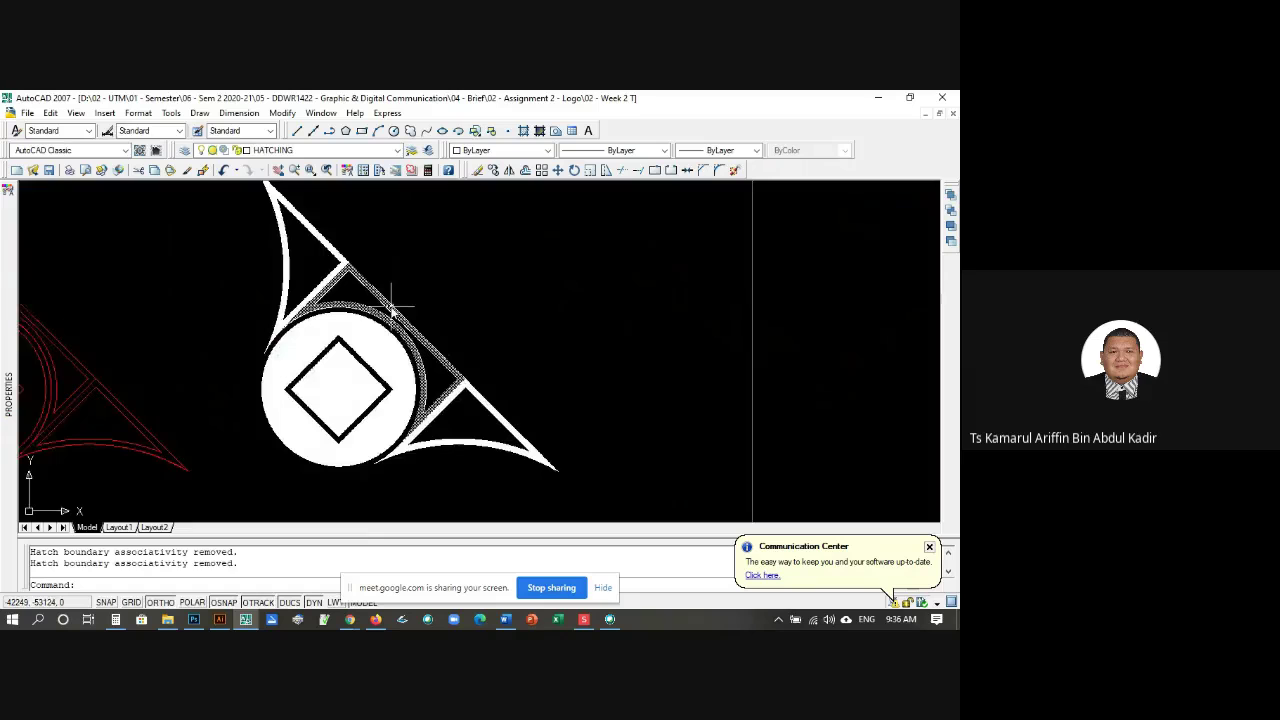
{"action": "left_click", "coordinate": [392, 300]}
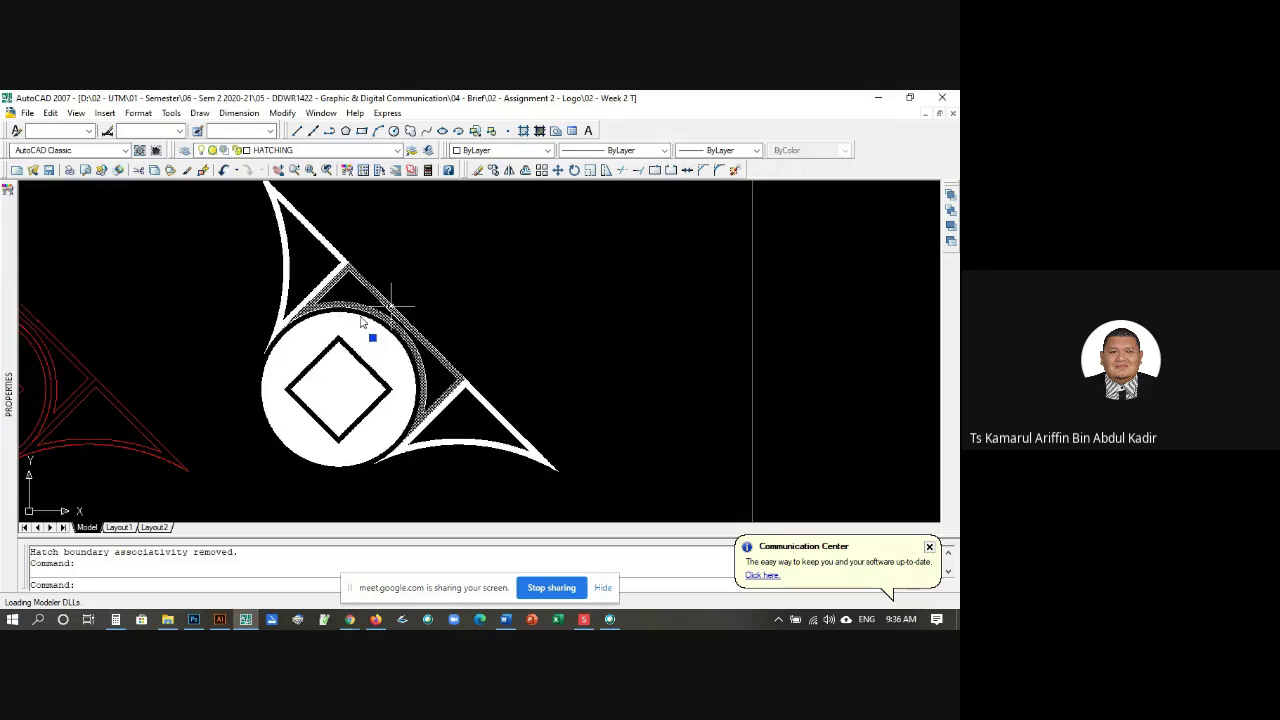
{"action": "key", "text": "Escape"}
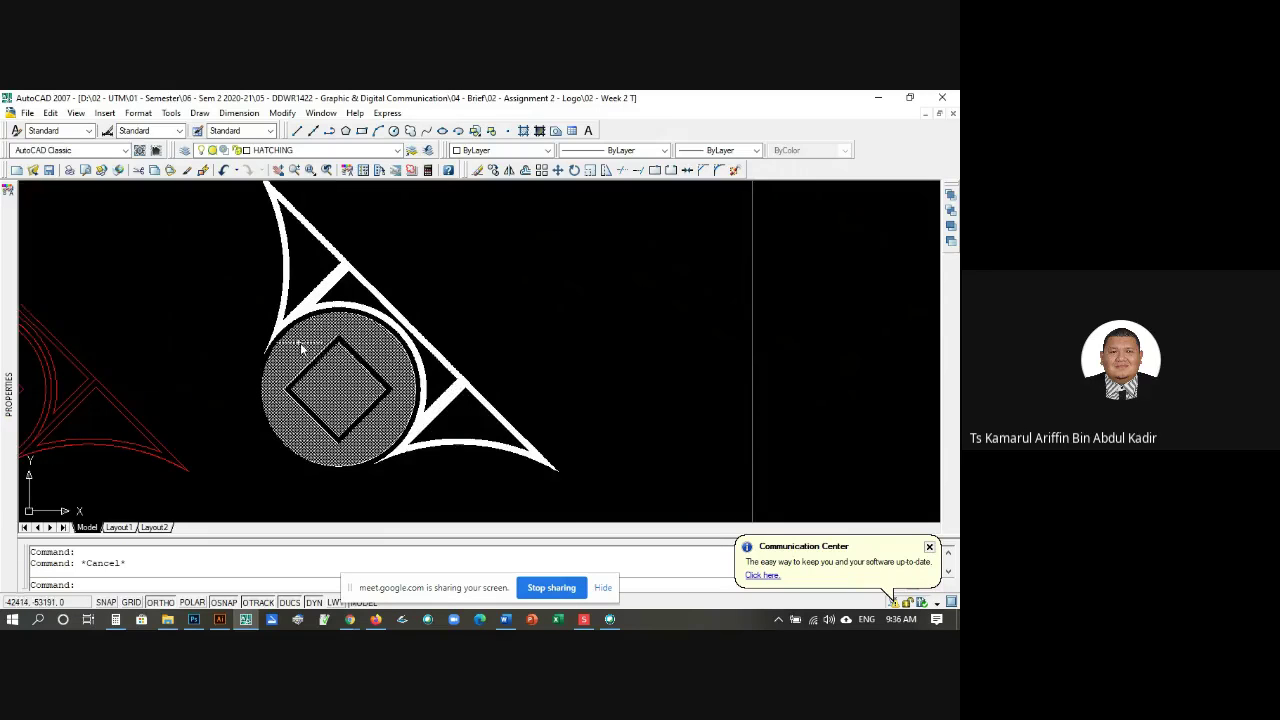
{"action": "scroll", "coordinate": [301, 348], "scroll_direction": "down", "scroll_amount": 5}
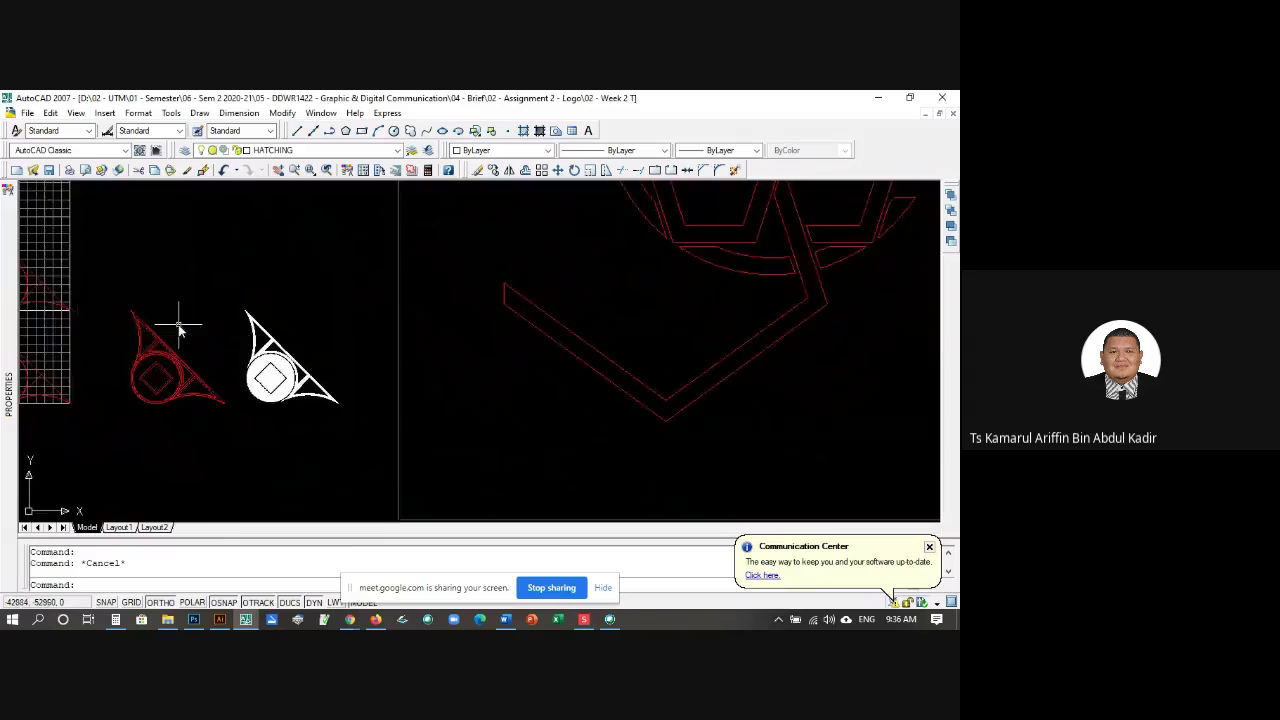
Step: Review the grid, the outline and hatched modules, and the three framed versions of the reference logo
{"action": "scroll", "coordinate": [180, 330], "scroll_direction": "down", "scroll_amount": 2}
{"action": "scroll", "coordinate": [126, 334], "scroll_direction": "up", "scroll_amount": 3}
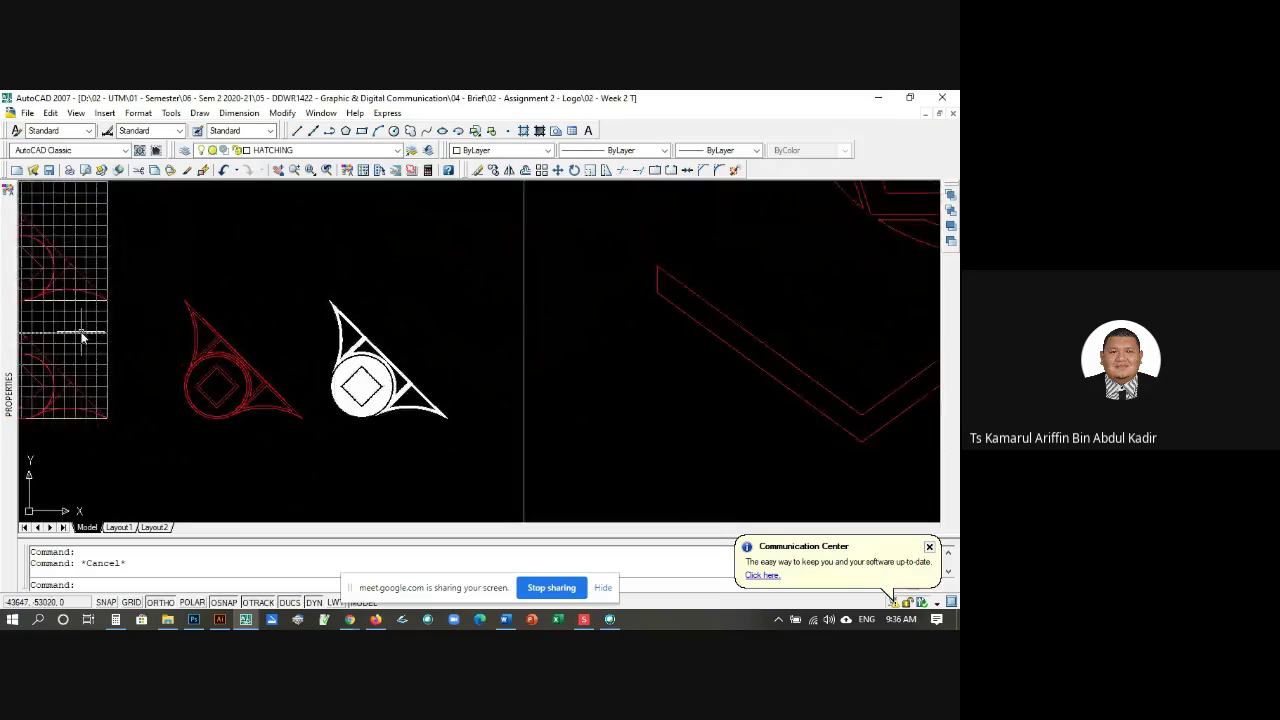
{"action": "scroll", "coordinate": [84, 340], "scroll_direction": "down", "scroll_amount": 2}
{"action": "scroll", "coordinate": [88, 335], "scroll_direction": "up", "scroll_amount": 2}
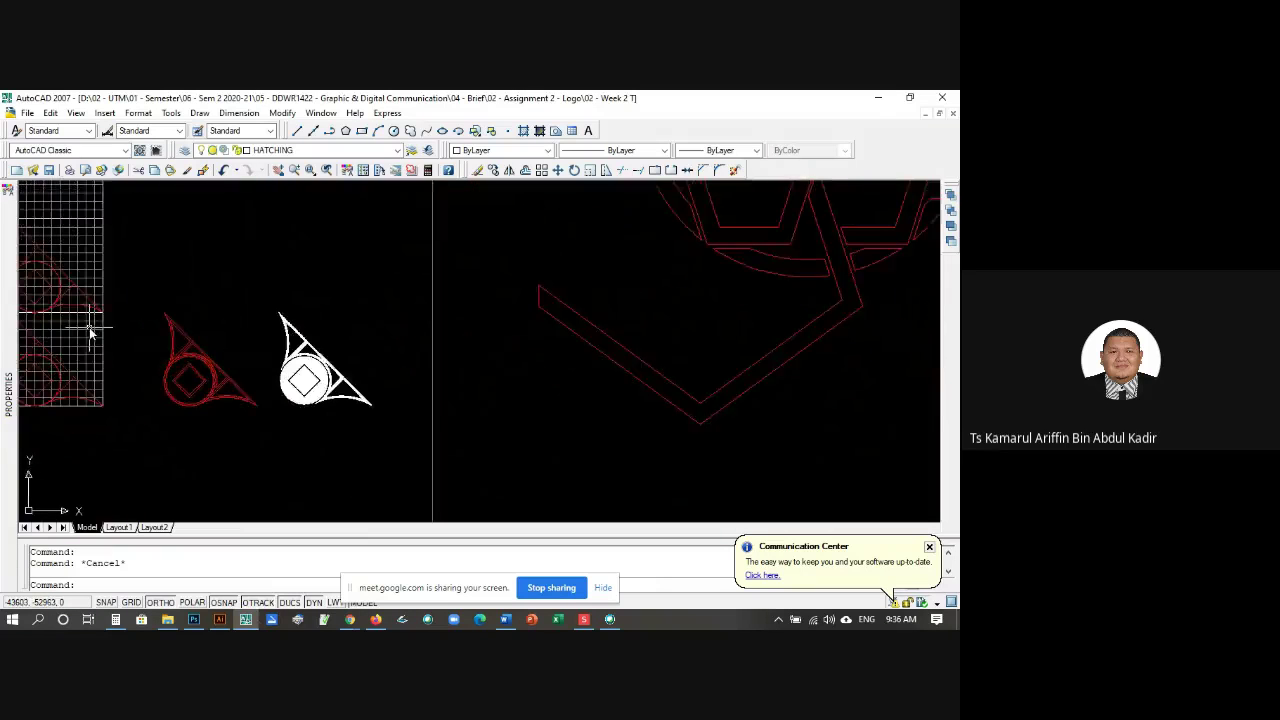
{"action": "scroll", "coordinate": [90, 330], "scroll_direction": "up", "scroll_amount": 3}
{"action": "scroll", "coordinate": [255, 340], "scroll_direction": "down", "scroll_amount": 3}
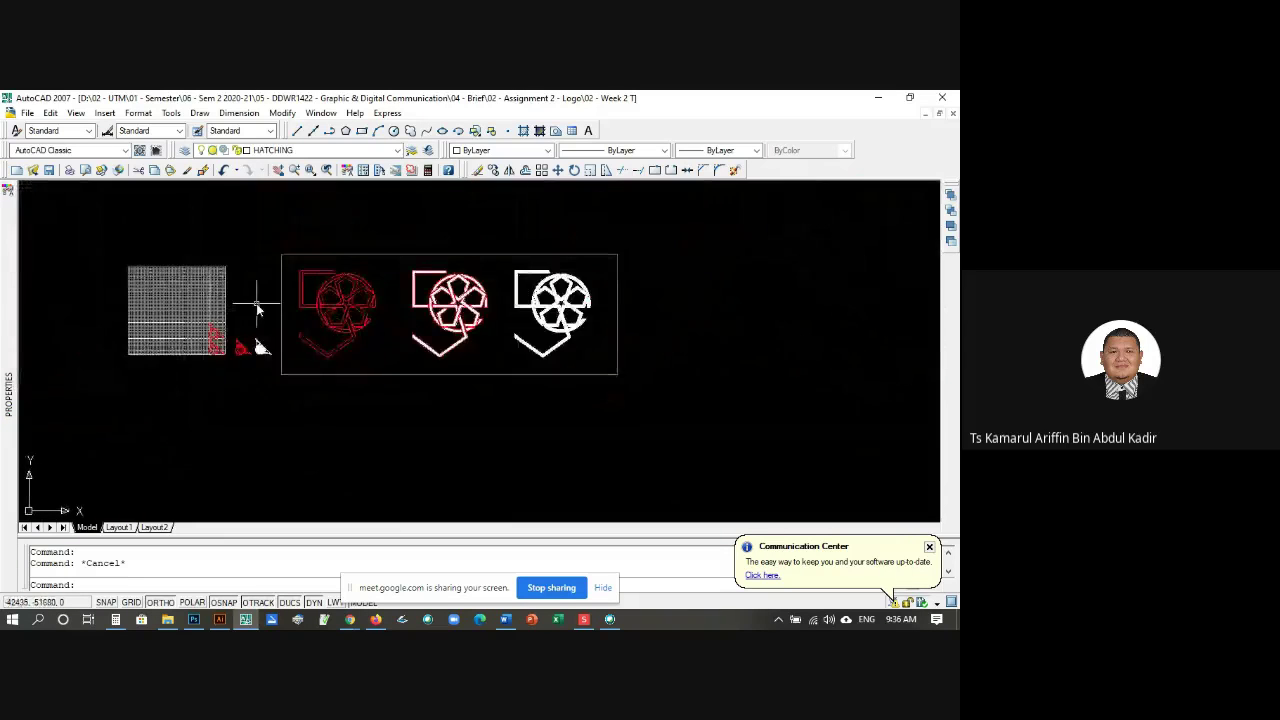
{"action": "scroll", "coordinate": [250, 308], "scroll_direction": "up", "scroll_amount": 1}
{"action": "scroll", "coordinate": [250, 308], "scroll_direction": "down", "scroll_amount": 1}
{"action": "scroll", "coordinate": [287, 340], "scroll_direction": "up", "scroll_amount": 4}
{"action": "scroll", "coordinate": [214, 300], "scroll_direction": "down", "scroll_amount": 2}
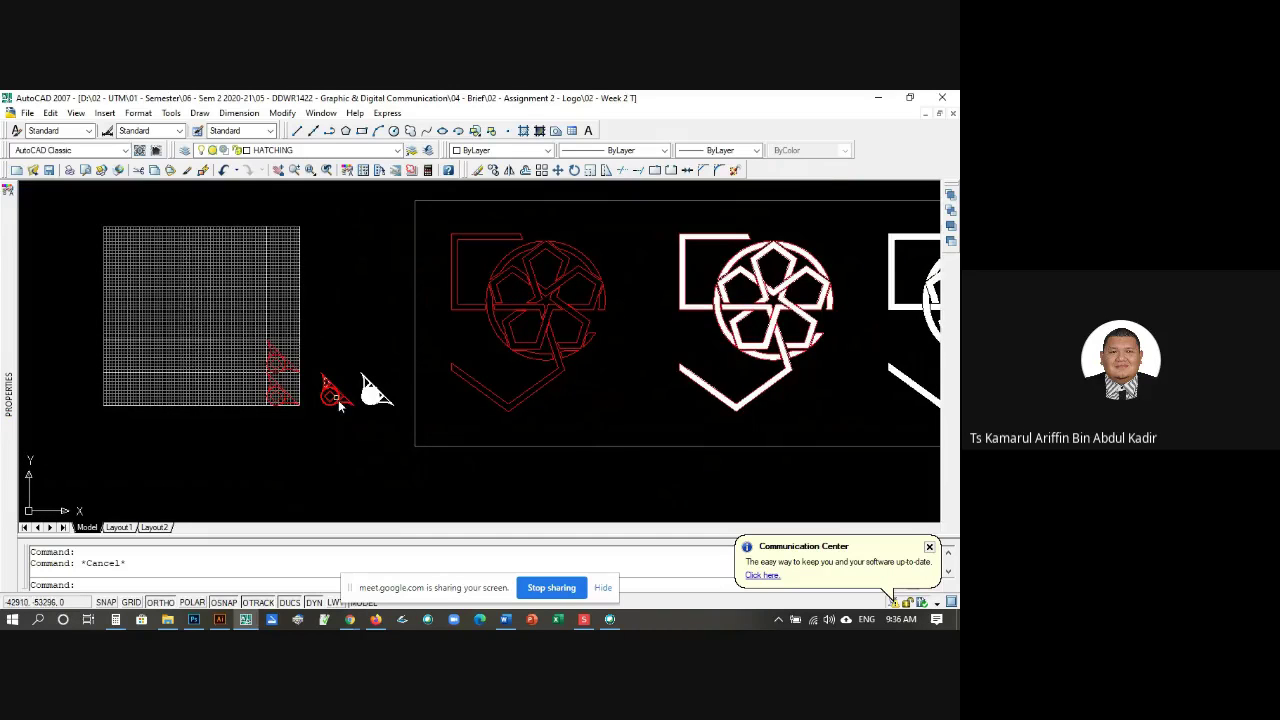
{"action": "scroll", "coordinate": [330, 385], "scroll_direction": "up", "scroll_amount": 1}
{"action": "scroll", "coordinate": [297, 378], "scroll_direction": "down", "scroll_amount": 2}
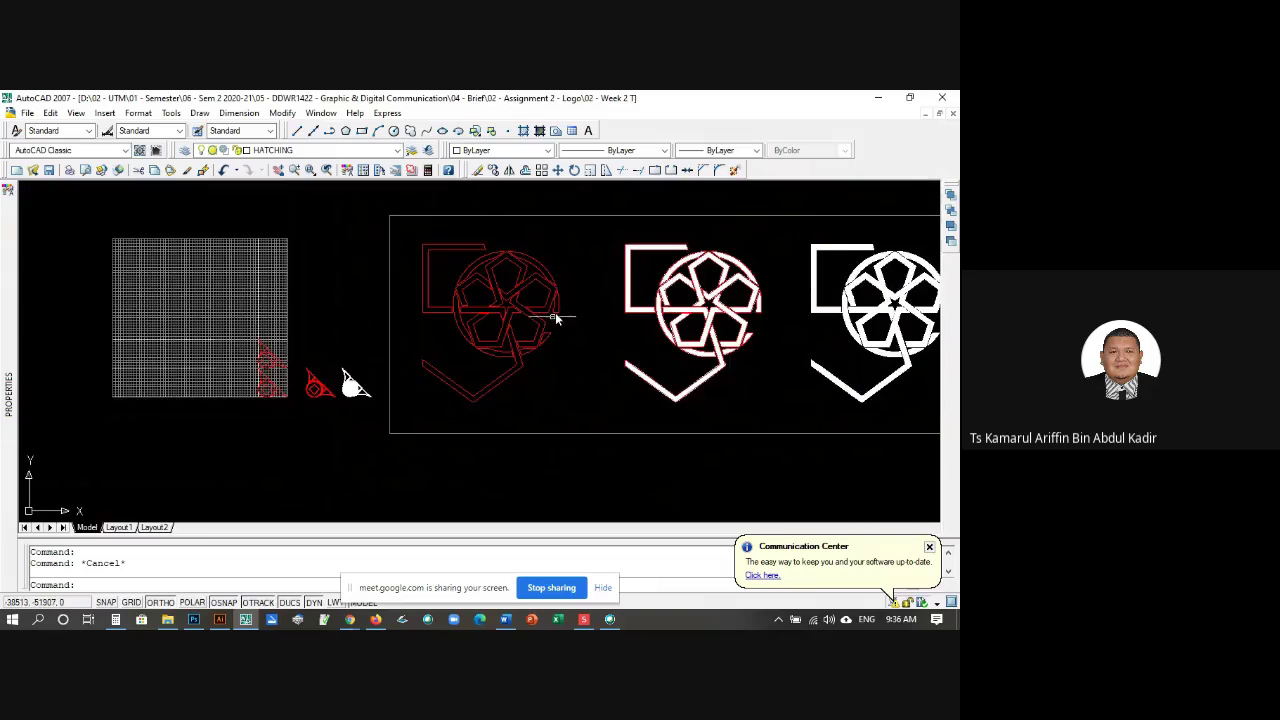
{"action": "scroll", "coordinate": [523, 257], "scroll_direction": "up", "scroll_amount": 3}
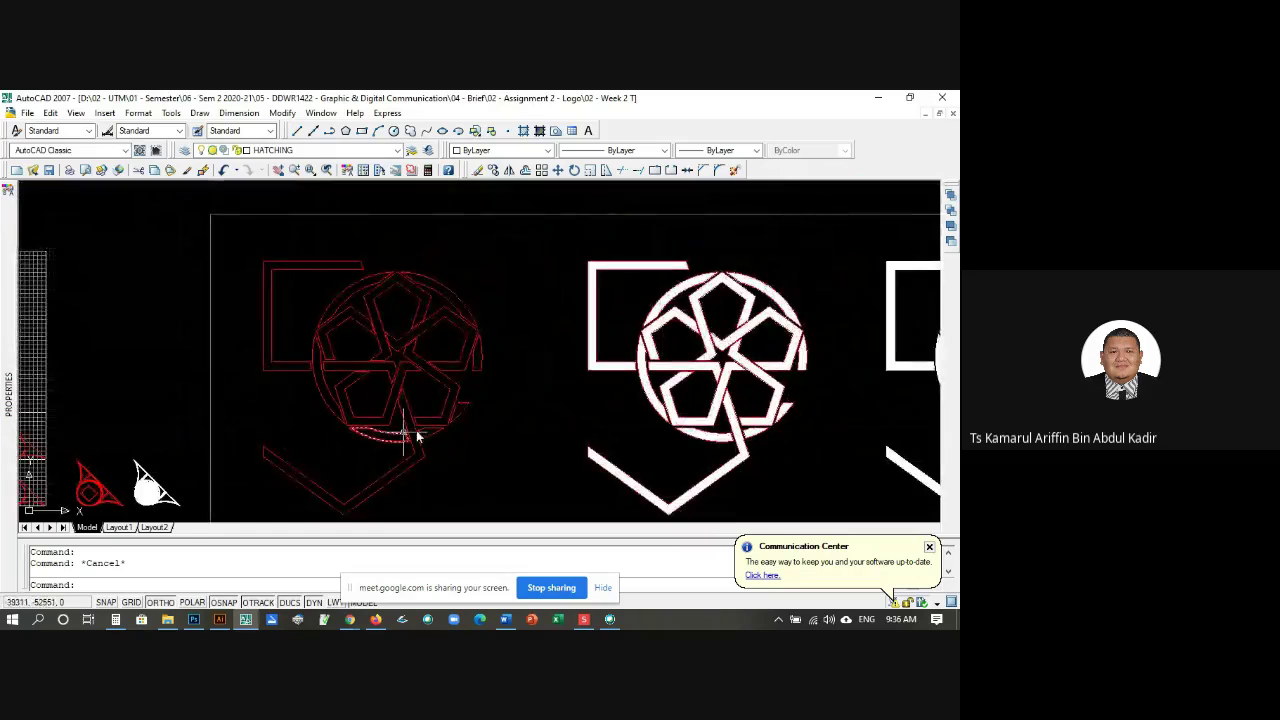
{"action": "scroll", "coordinate": [340, 350], "scroll_direction": "down", "scroll_amount": 3}
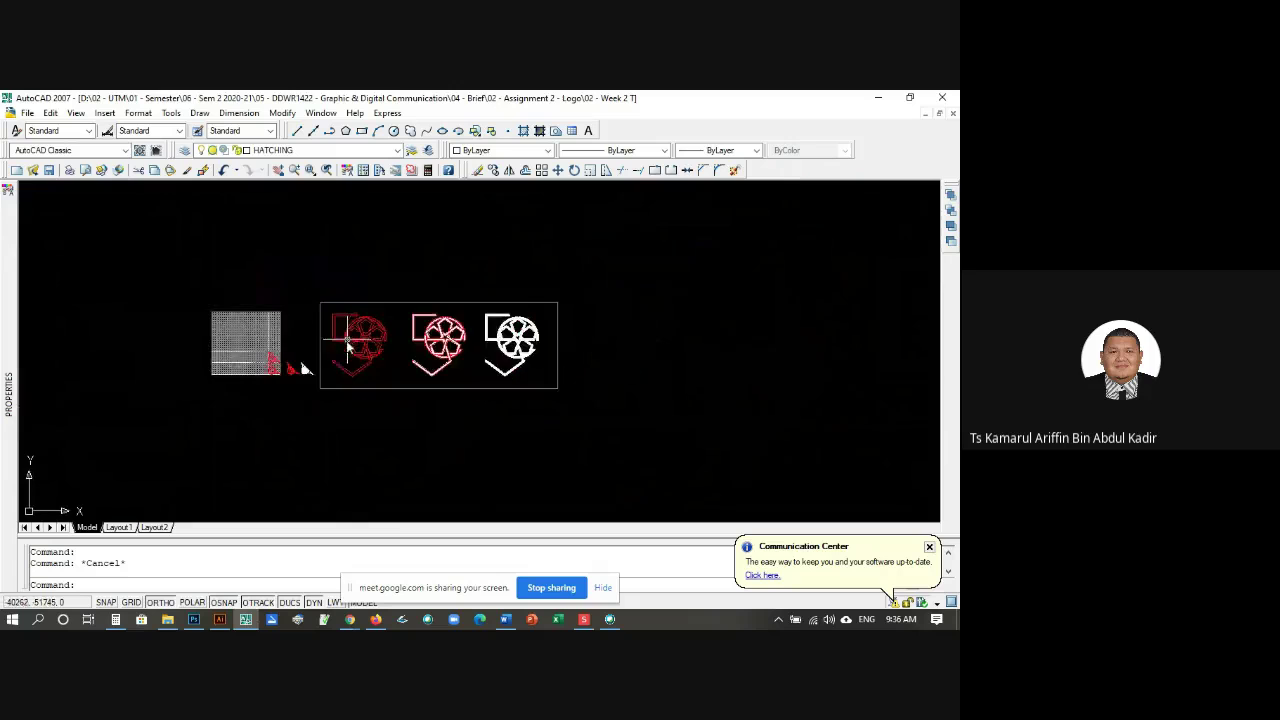
{"action": "scroll", "coordinate": [334, 409], "scroll_direction": "up", "scroll_amount": 3}
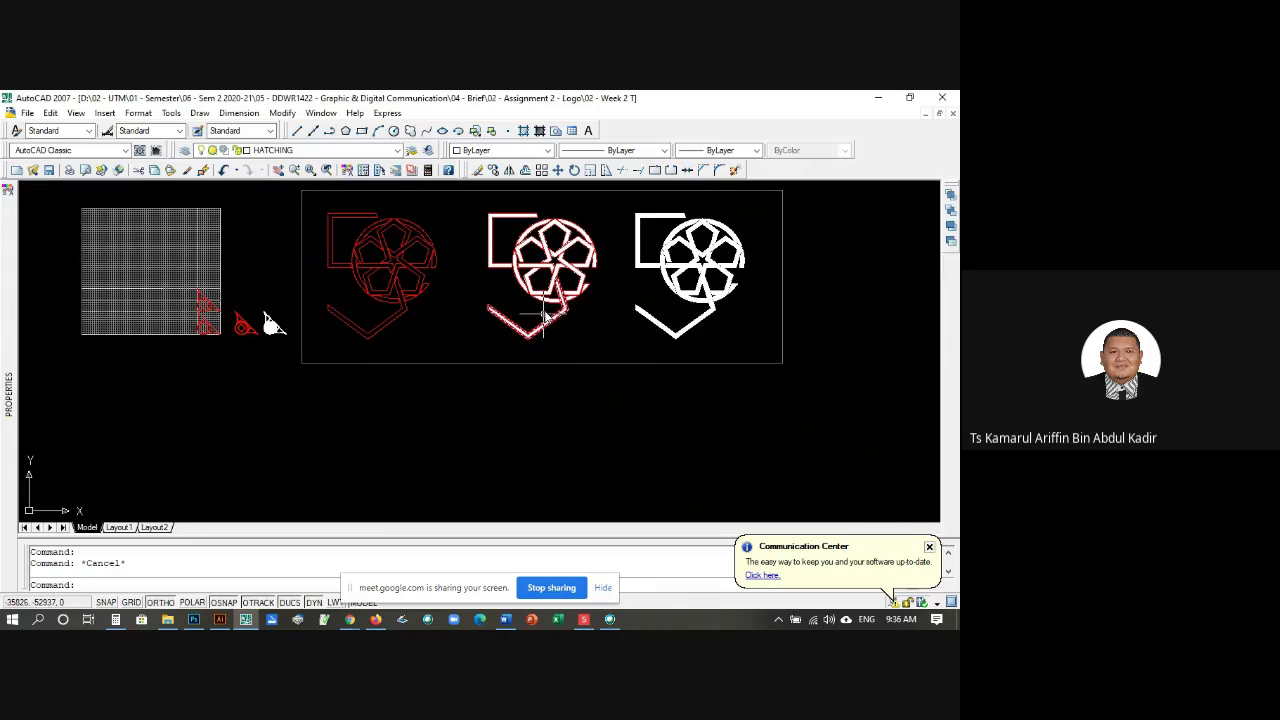
{"action": "scroll", "coordinate": [463, 225], "scroll_direction": "up", "scroll_amount": 2}
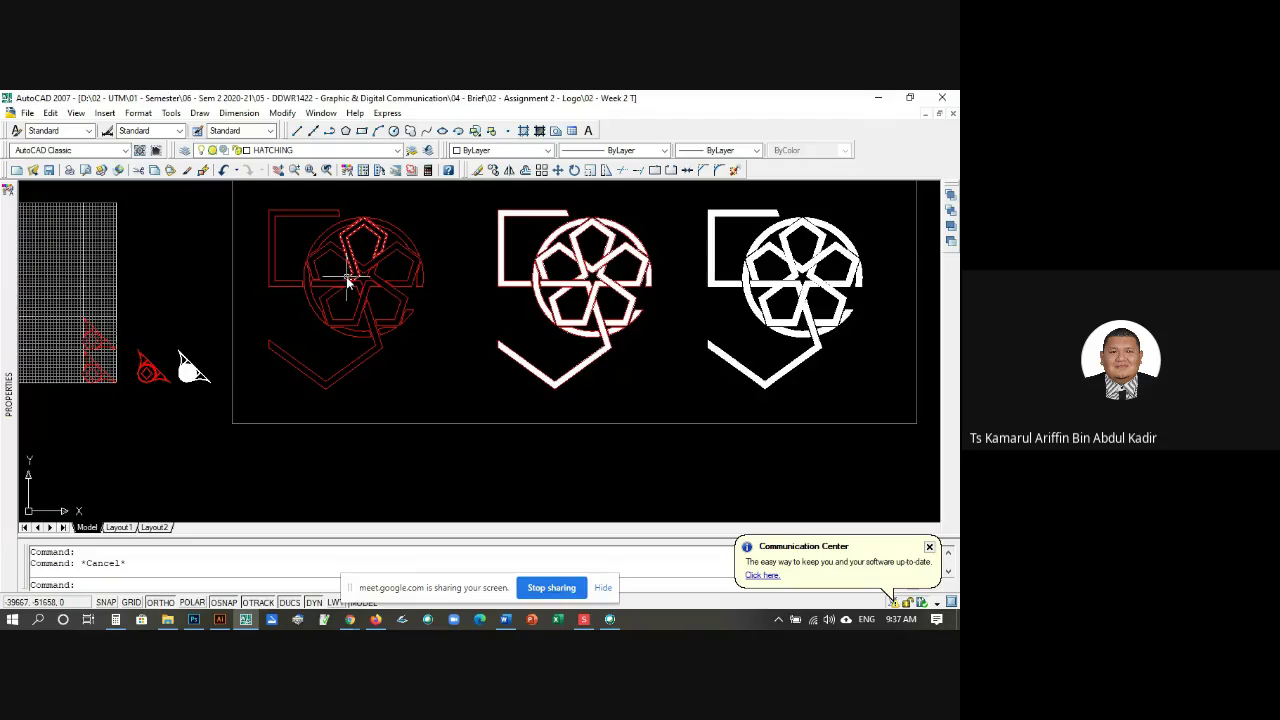
Step: Compare the outline-only, outlined hatch and hatch-only versions of the reference logo inside the frame
{"action": "scroll", "coordinate": [348, 283], "scroll_direction": "down", "scroll_amount": 4}
{"action": "scroll", "coordinate": [361, 258], "scroll_direction": "up", "scroll_amount": 3}
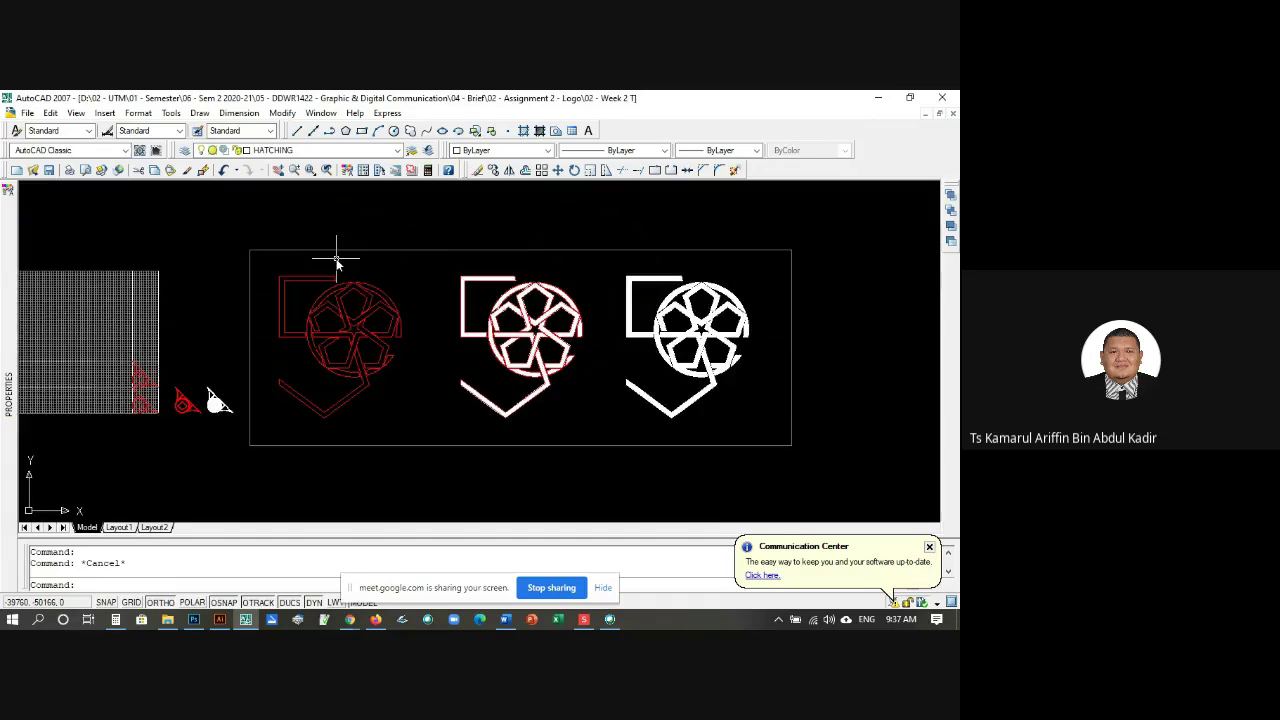
{"action": "scroll", "coordinate": [340, 258], "scroll_direction": "down", "scroll_amount": 2}
{"action": "scroll", "coordinate": [371, 255], "scroll_direction": "up", "scroll_amount": 2}
{"action": "scroll", "coordinate": [393, 334], "scroll_direction": "up", "scroll_amount": 2}
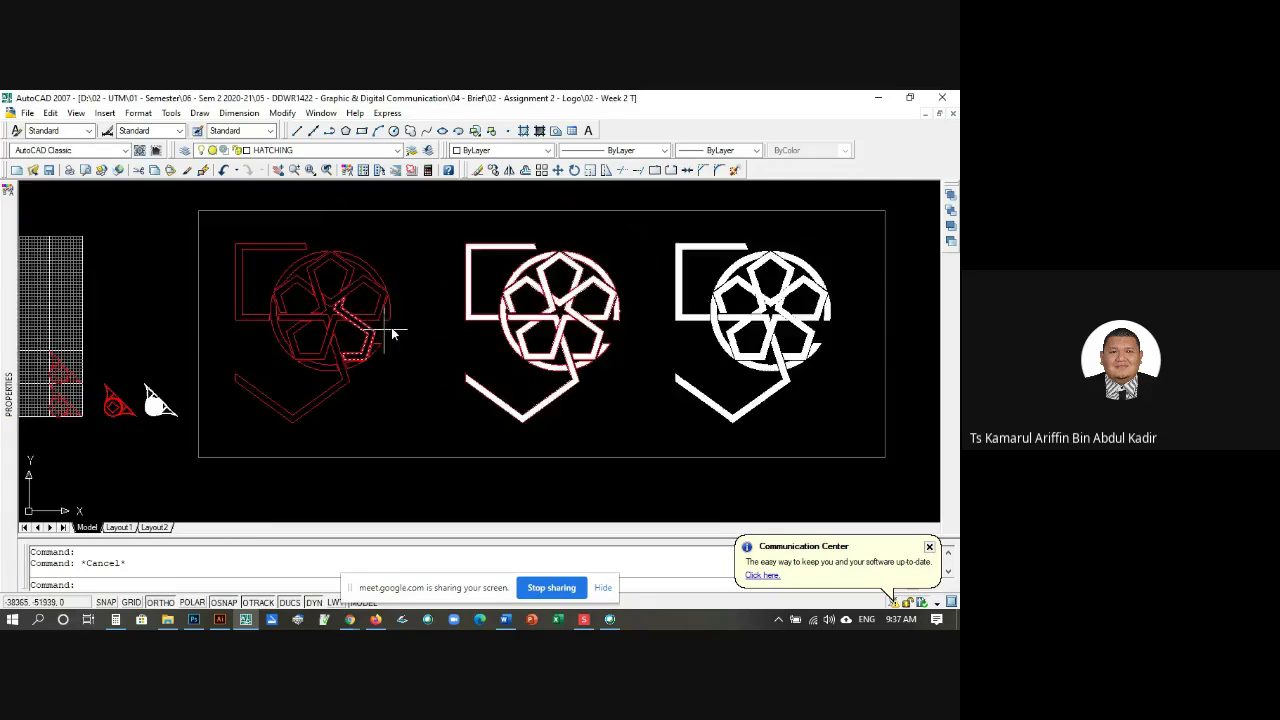
{"action": "scroll", "coordinate": [375, 295], "scroll_direction": "down", "scroll_amount": 2}
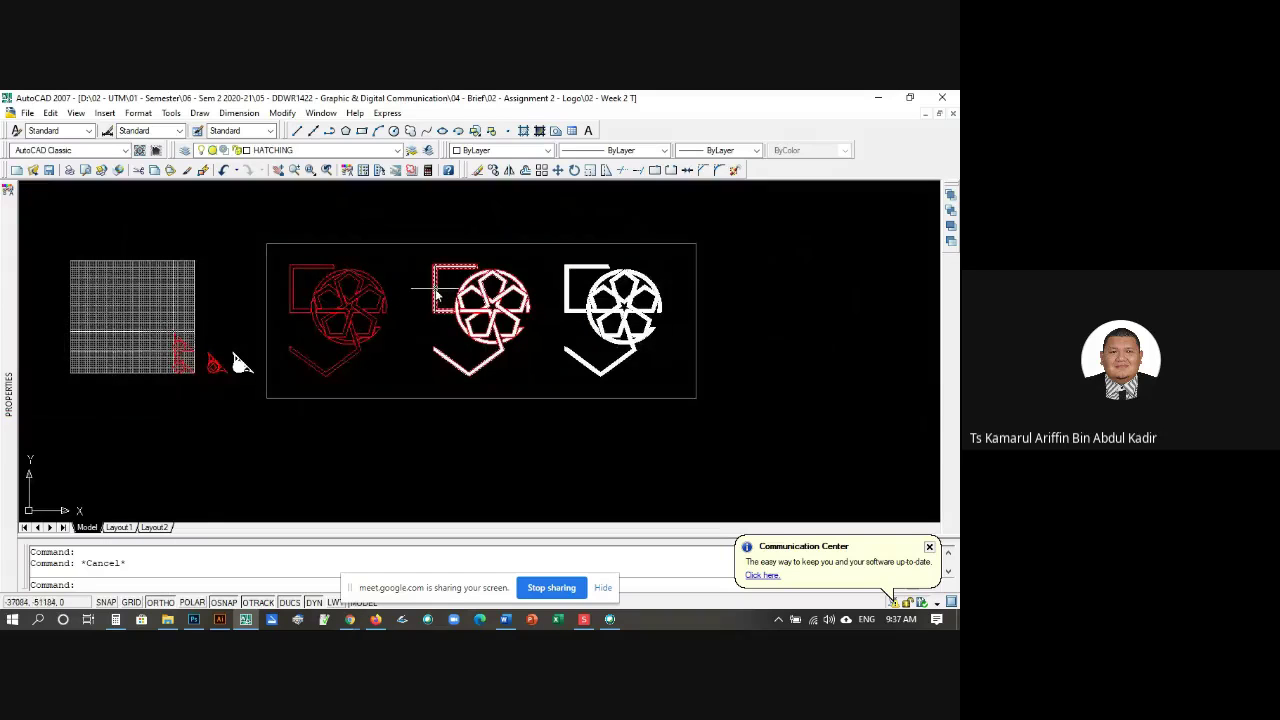
{"action": "scroll", "coordinate": [422, 285], "scroll_direction": "up", "scroll_amount": 2}
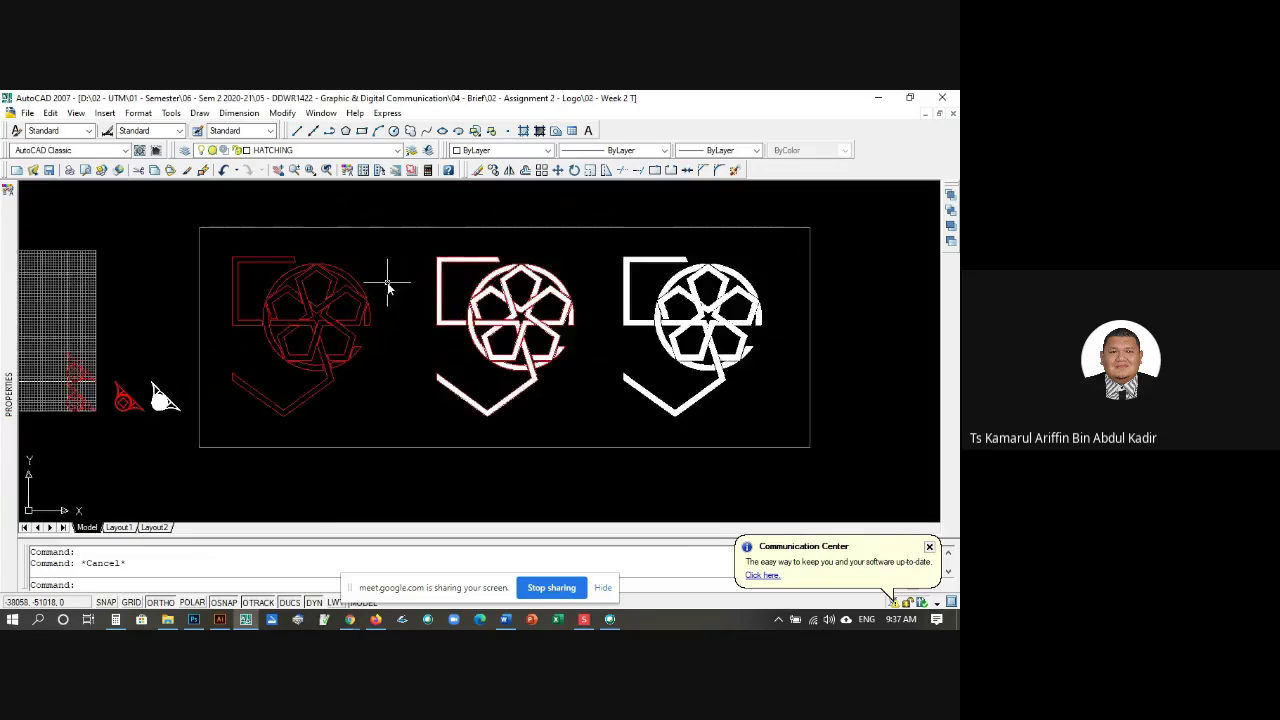
{"action": "scroll", "coordinate": [388, 277], "scroll_direction": "down", "scroll_amount": 2}
{"action": "scroll", "coordinate": [502, 280], "scroll_direction": "up", "scroll_amount": 2}
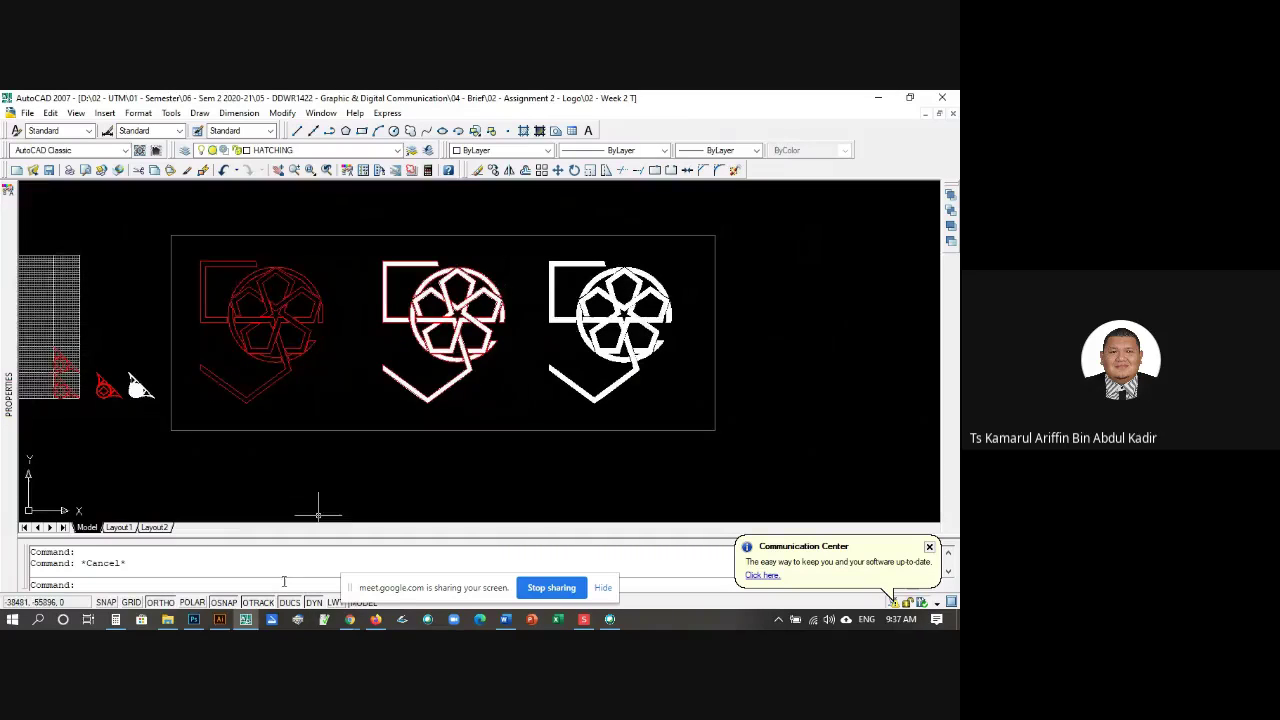
Step: Switch to Illustrator and close both open logo documents to leave an empty workspace
{"action": "left_click", "coordinate": [220, 619]}
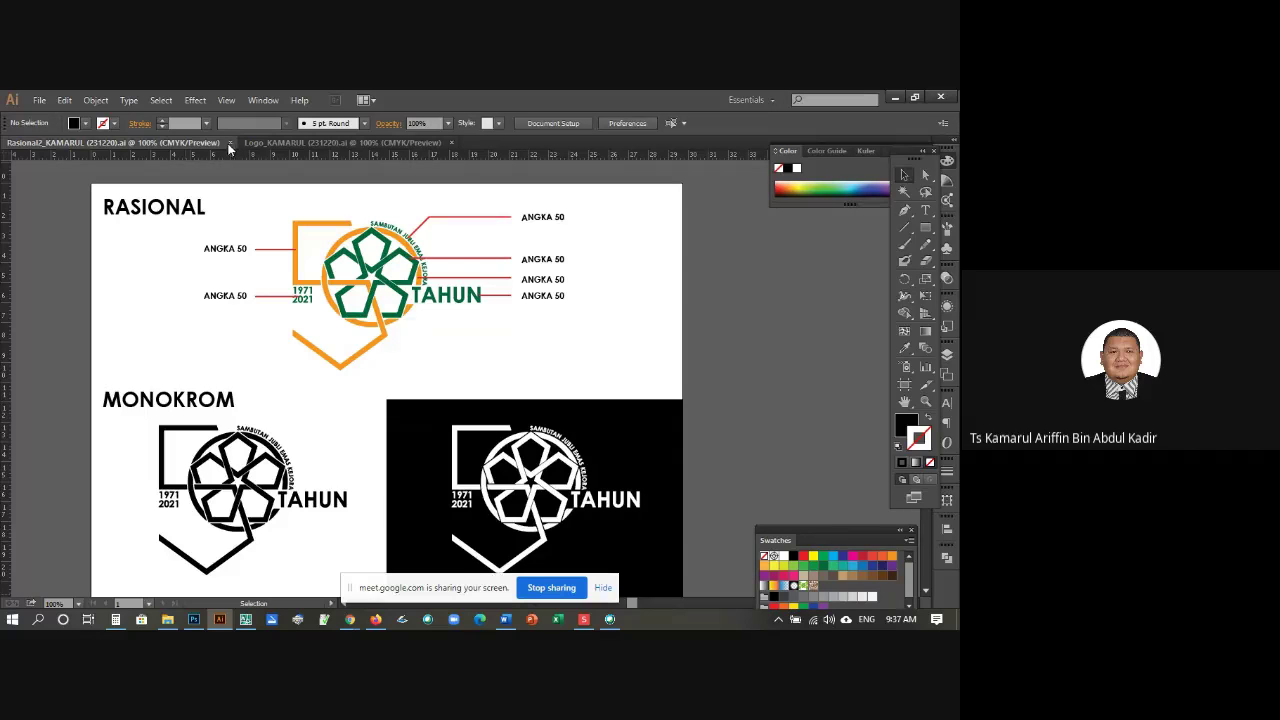
{"action": "left_click", "coordinate": [220, 621]}
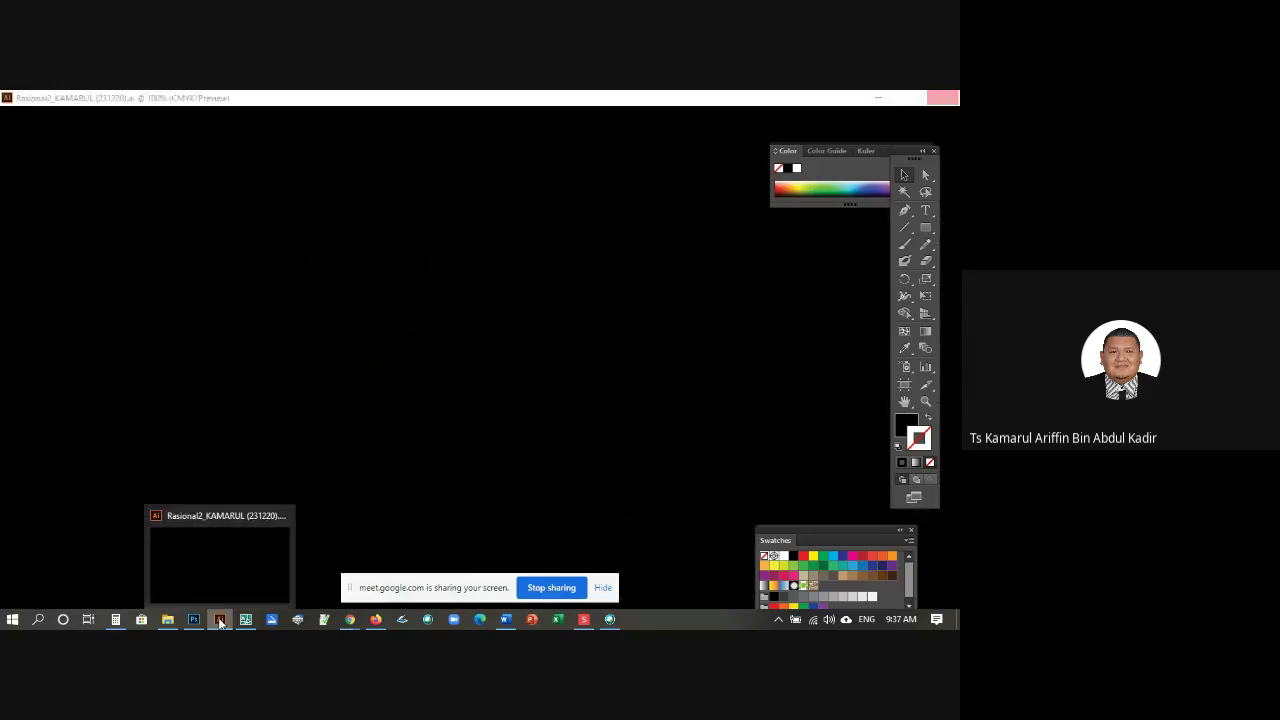
{"action": "left_click", "coordinate": [220, 621]}
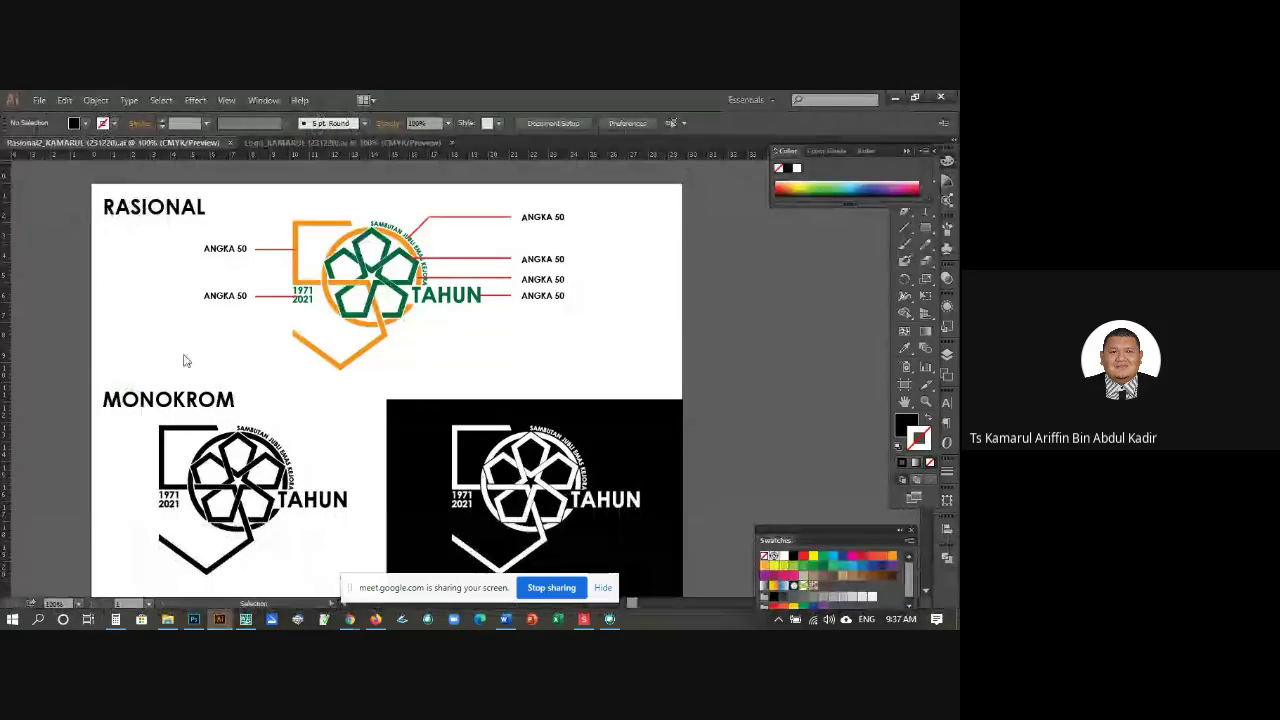
{"action": "left_click", "coordinate": [246, 621]}
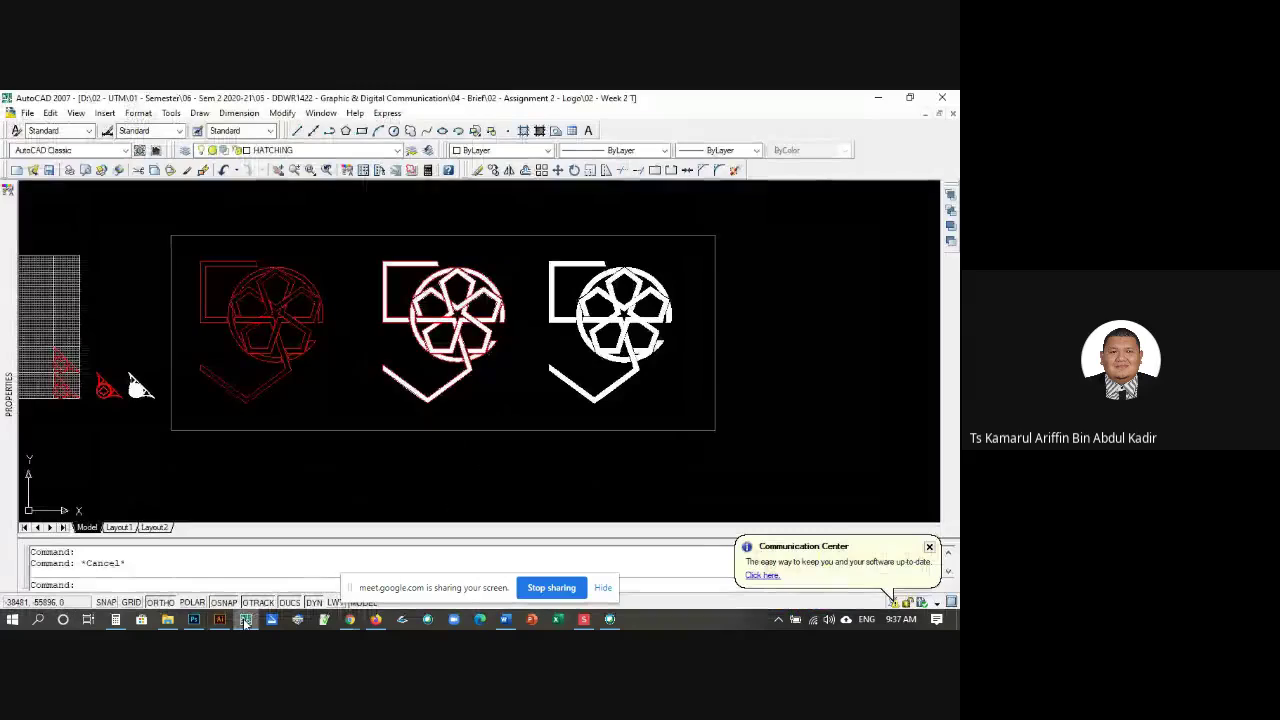
{"action": "left_click", "coordinate": [246, 621]}
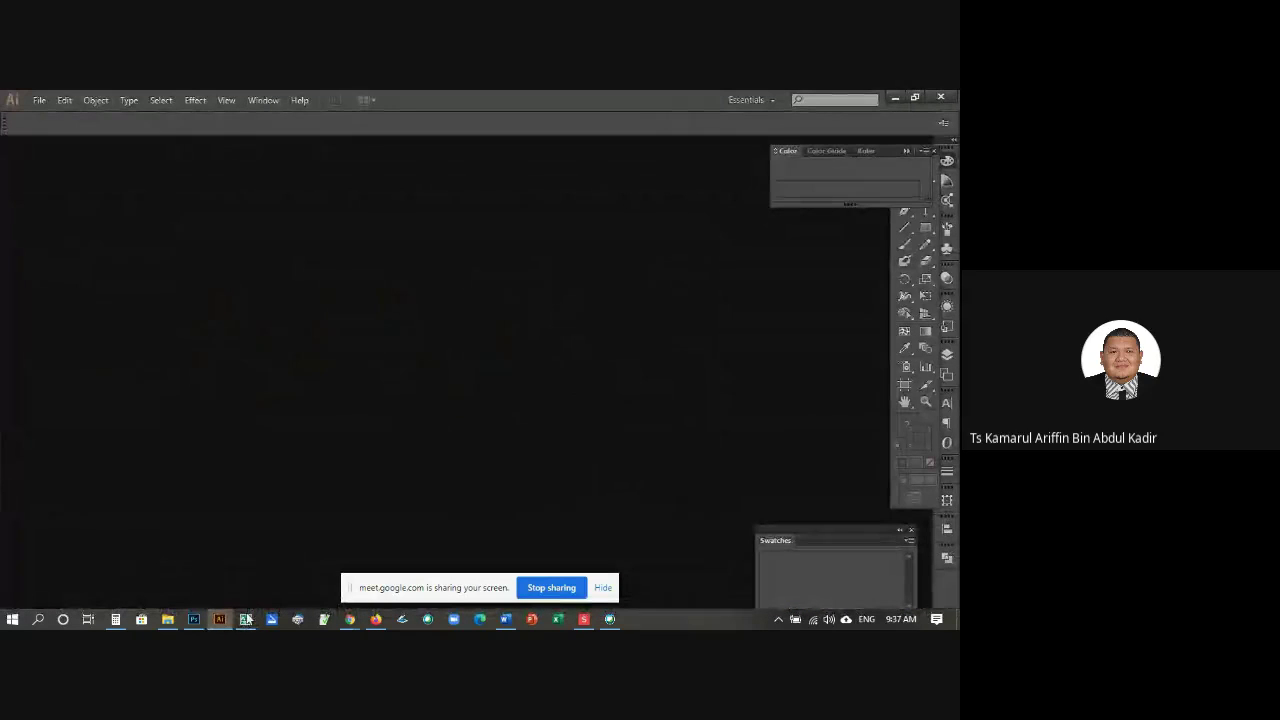
{"action": "mouse_move", "coordinate": [246, 621]}
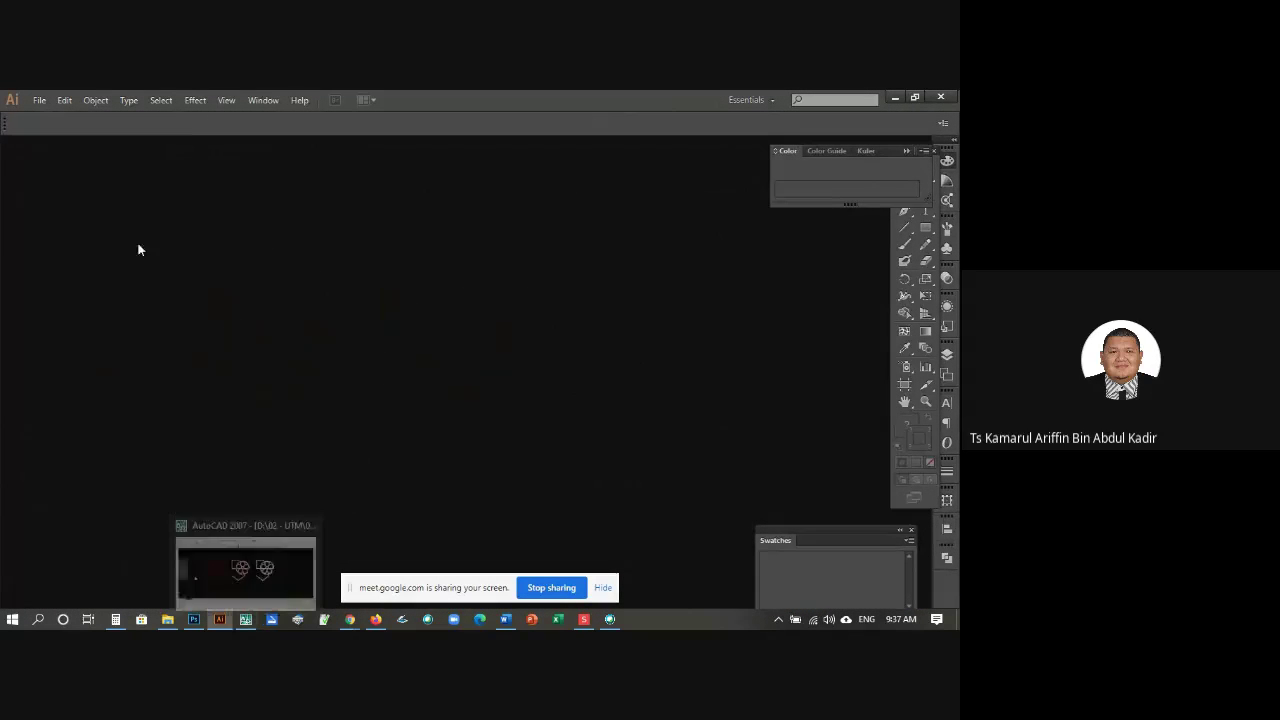
Step: Set up a new A4 document in centimetres with landscape orientation, 29.7 cm wide and 21 cm high
{"action": "left_click", "coordinate": [40, 101]}
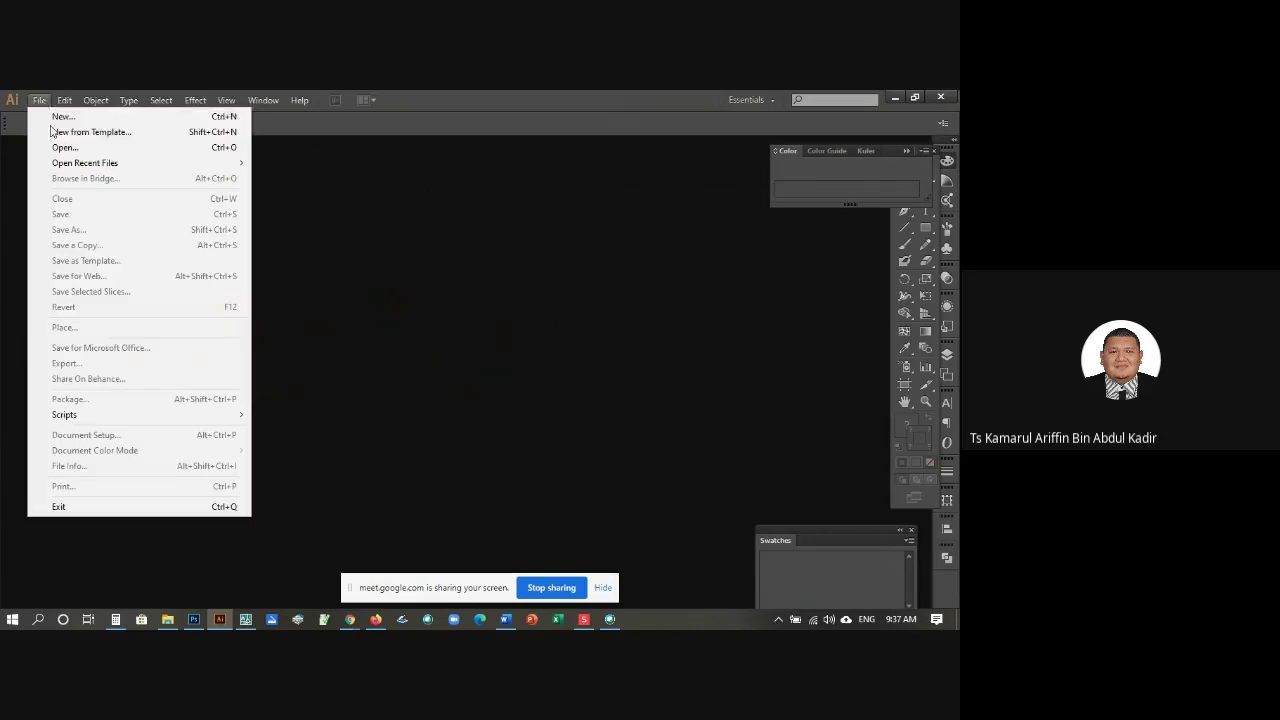
{"action": "left_click", "coordinate": [69, 118]}
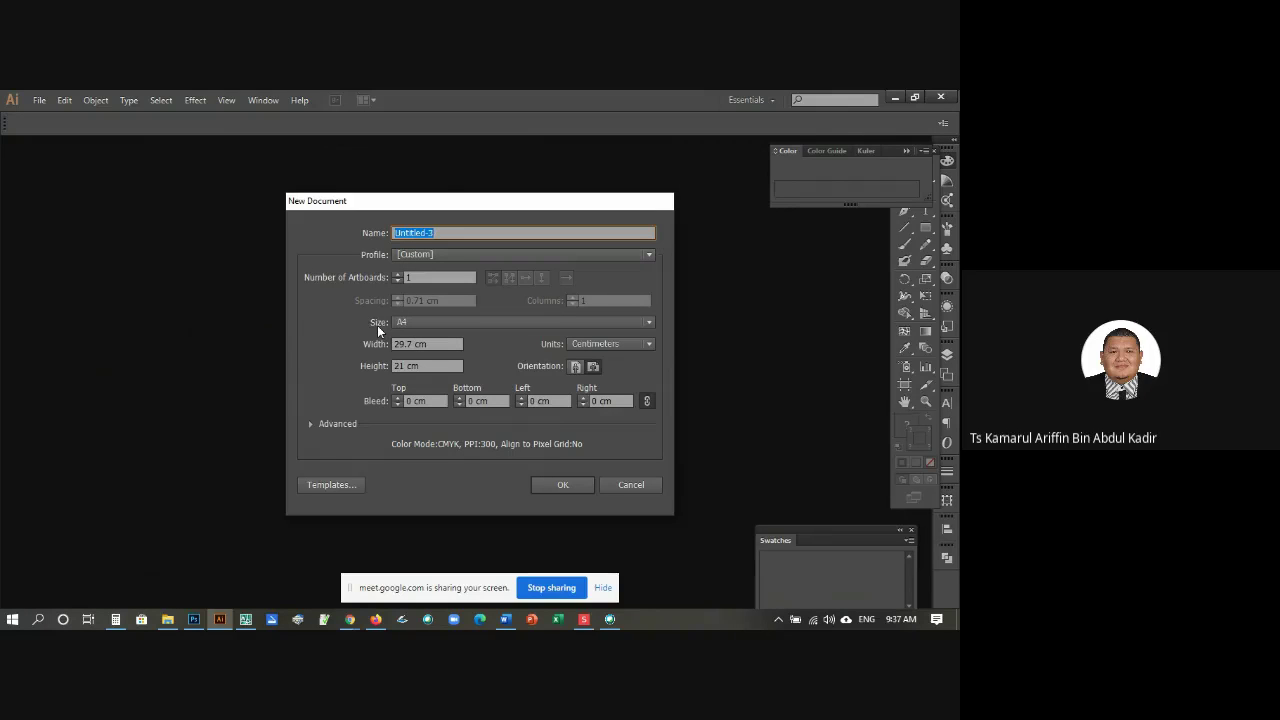
{"action": "left_click", "coordinate": [576, 366]}
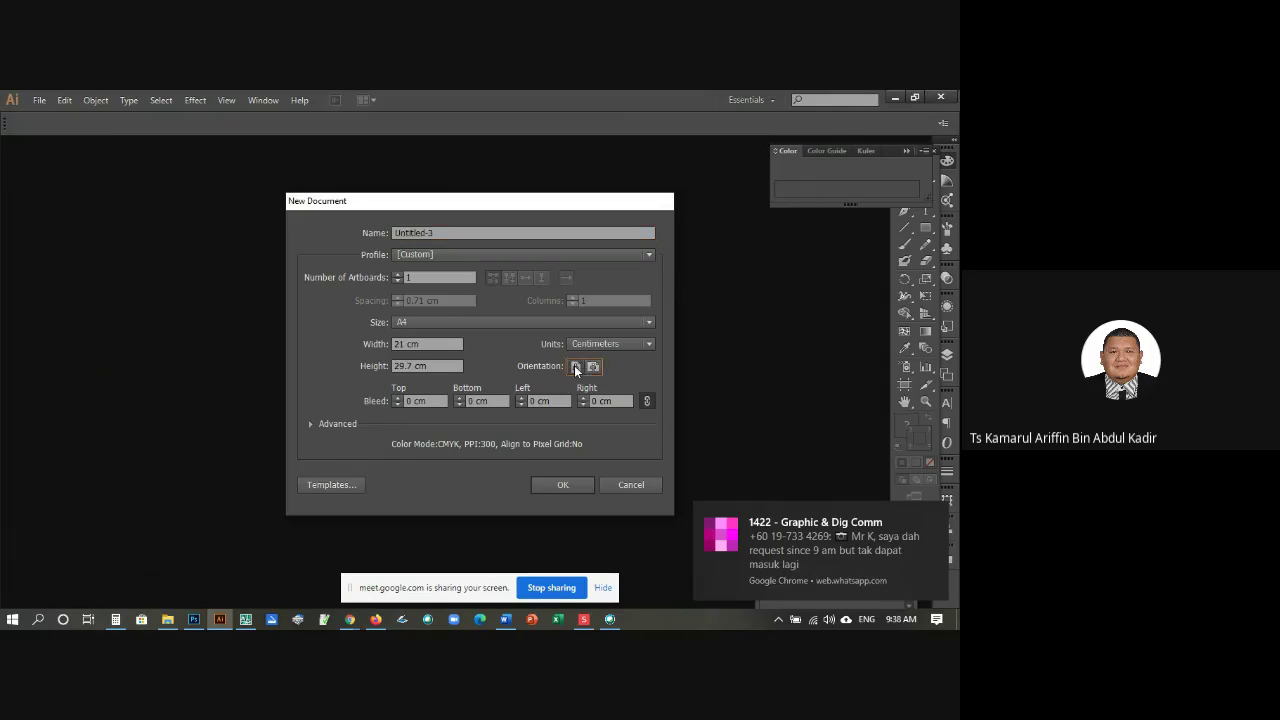
{"action": "left_click", "coordinate": [595, 369]}
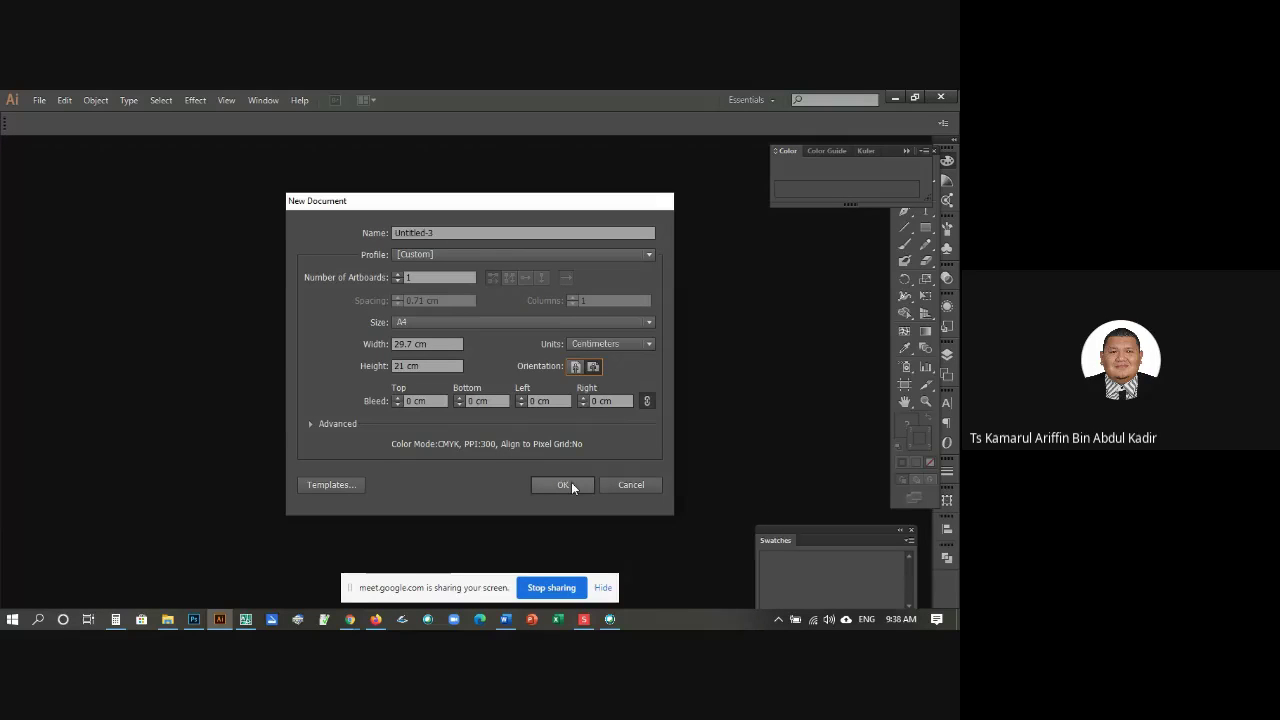
Step: Switch to Chrome and look through the participant list of the ongoing Google Meet call
{"action": "left_click", "coordinate": [350, 619]}
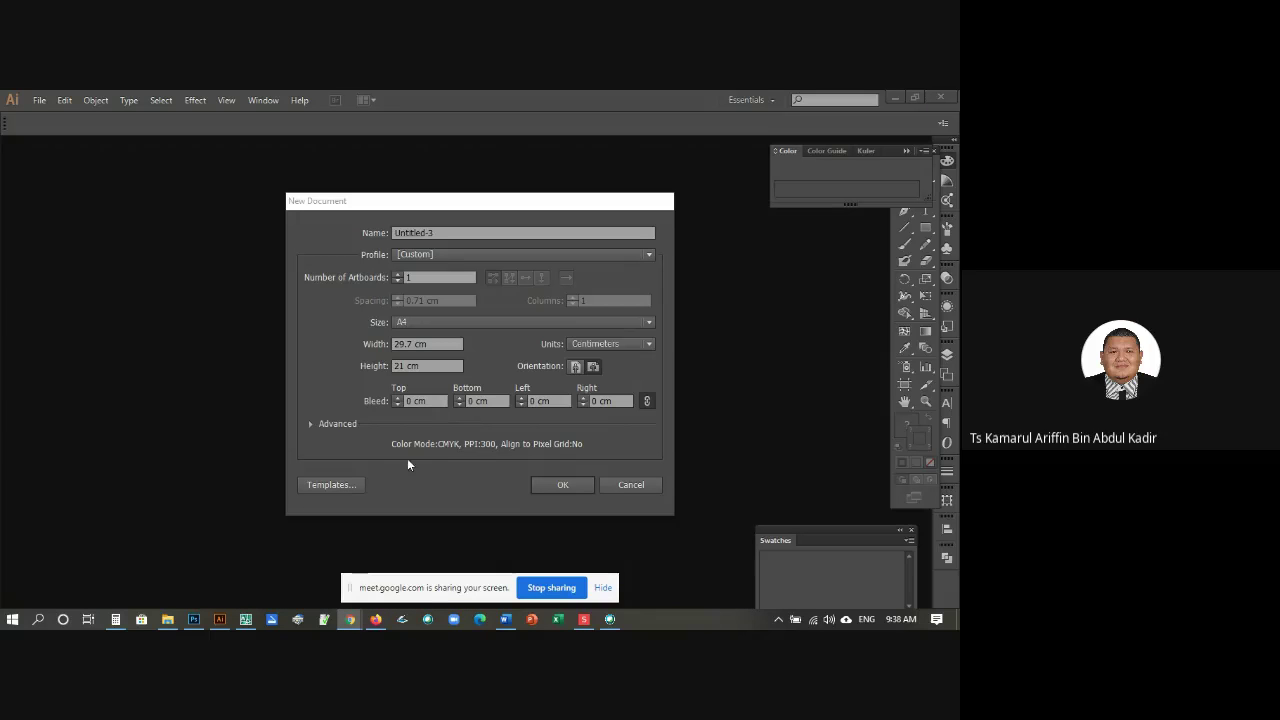
{"action": "mouse_move", "coordinate": [350, 622]}
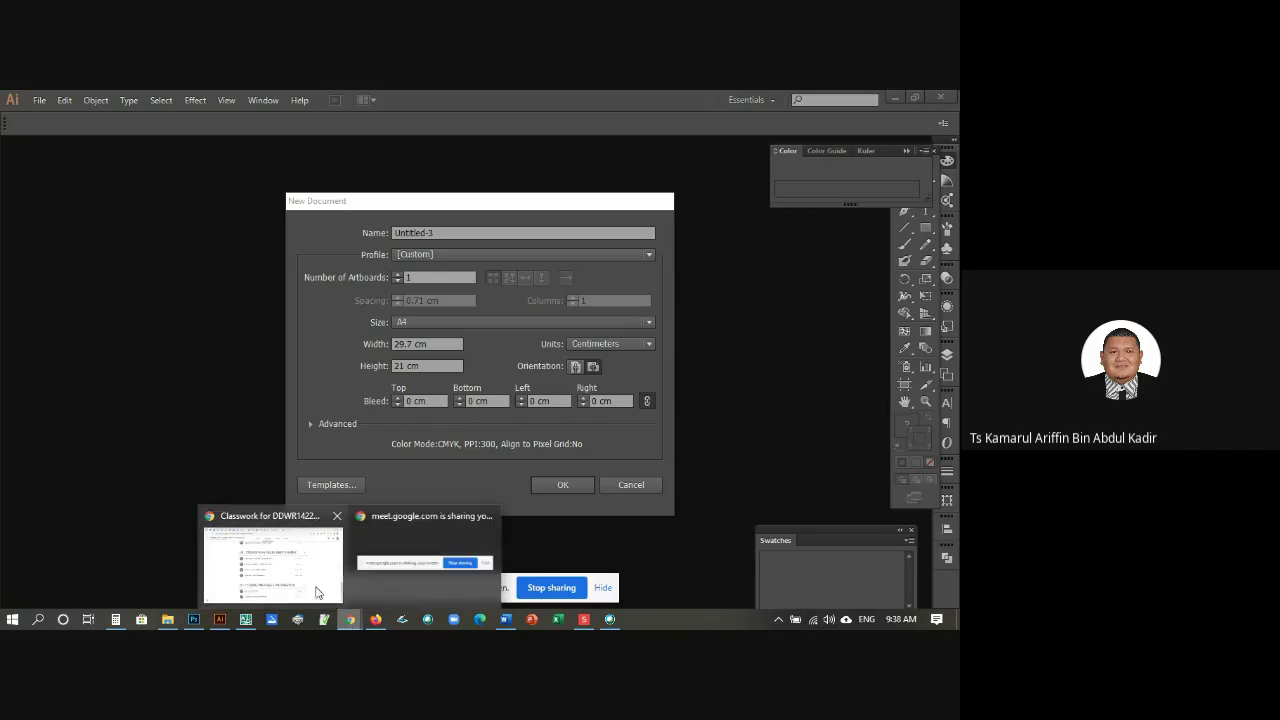
{"action": "left_click", "coordinate": [295, 552]}
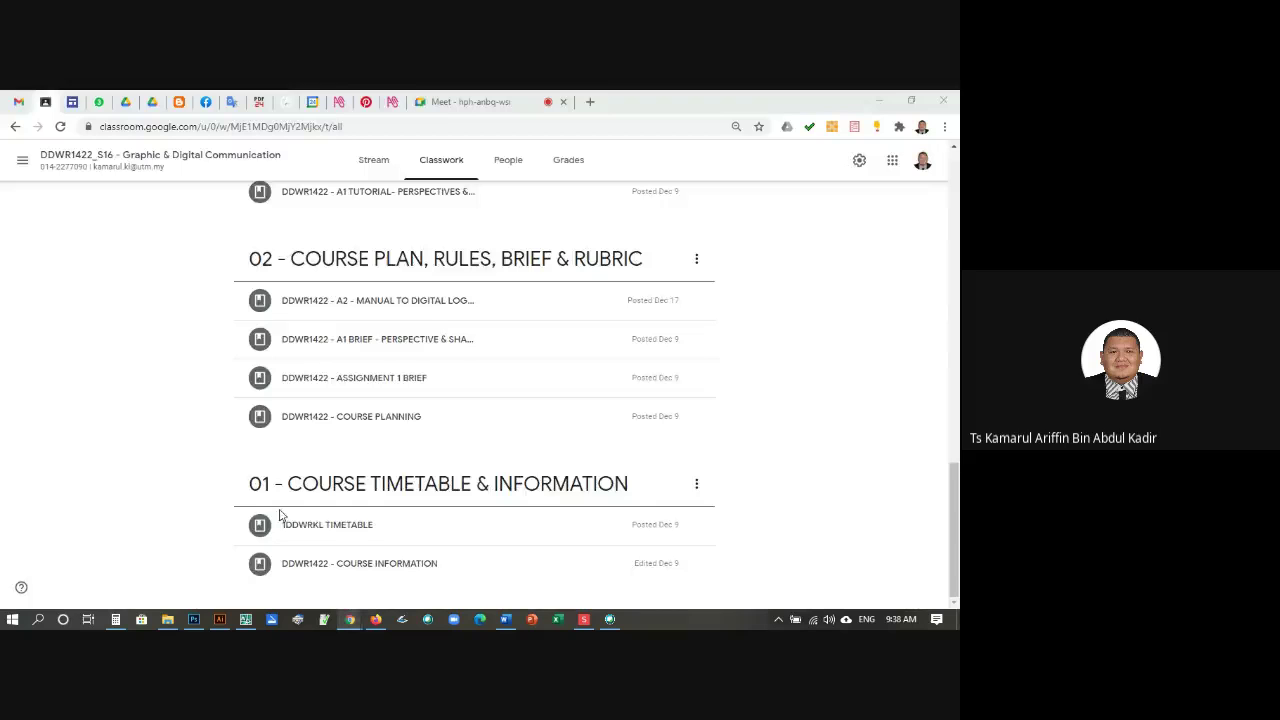
{"action": "left_click", "coordinate": [465, 101]}
{"action": "left_click", "coordinate": [618, 227]}
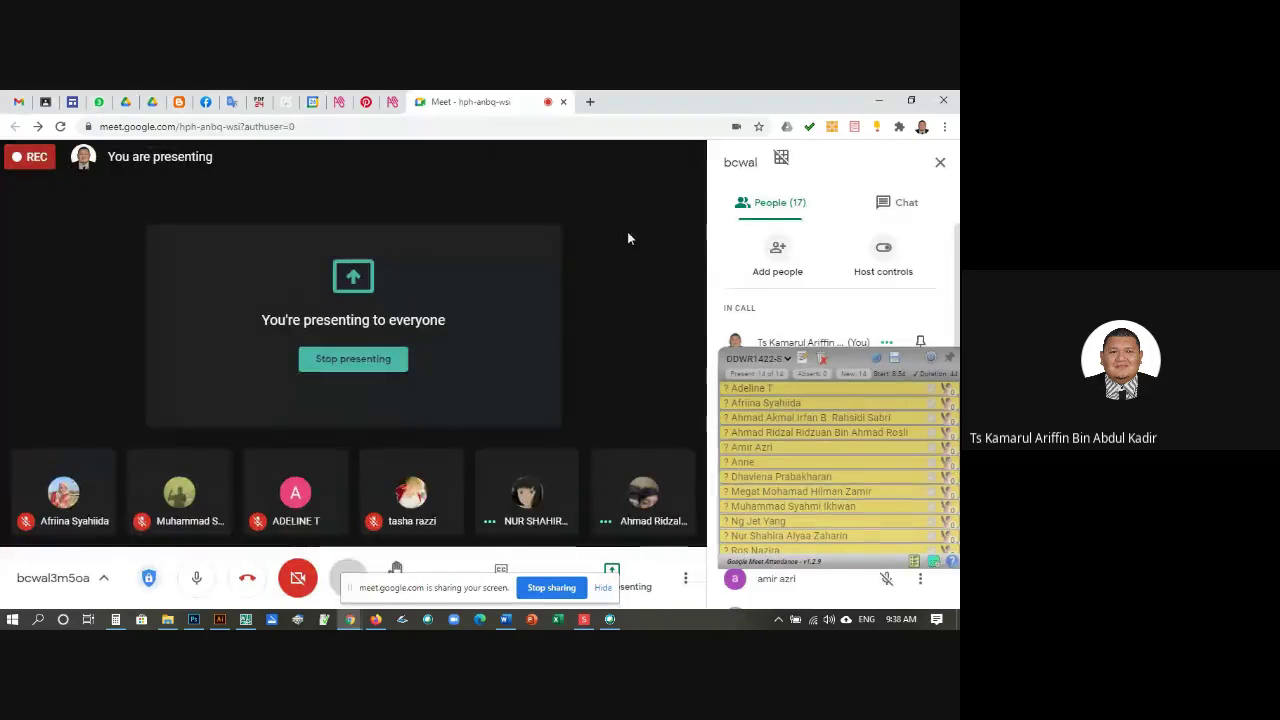
{"action": "scroll", "coordinate": [805, 310], "scroll_direction": "down", "scroll_amount": 1}
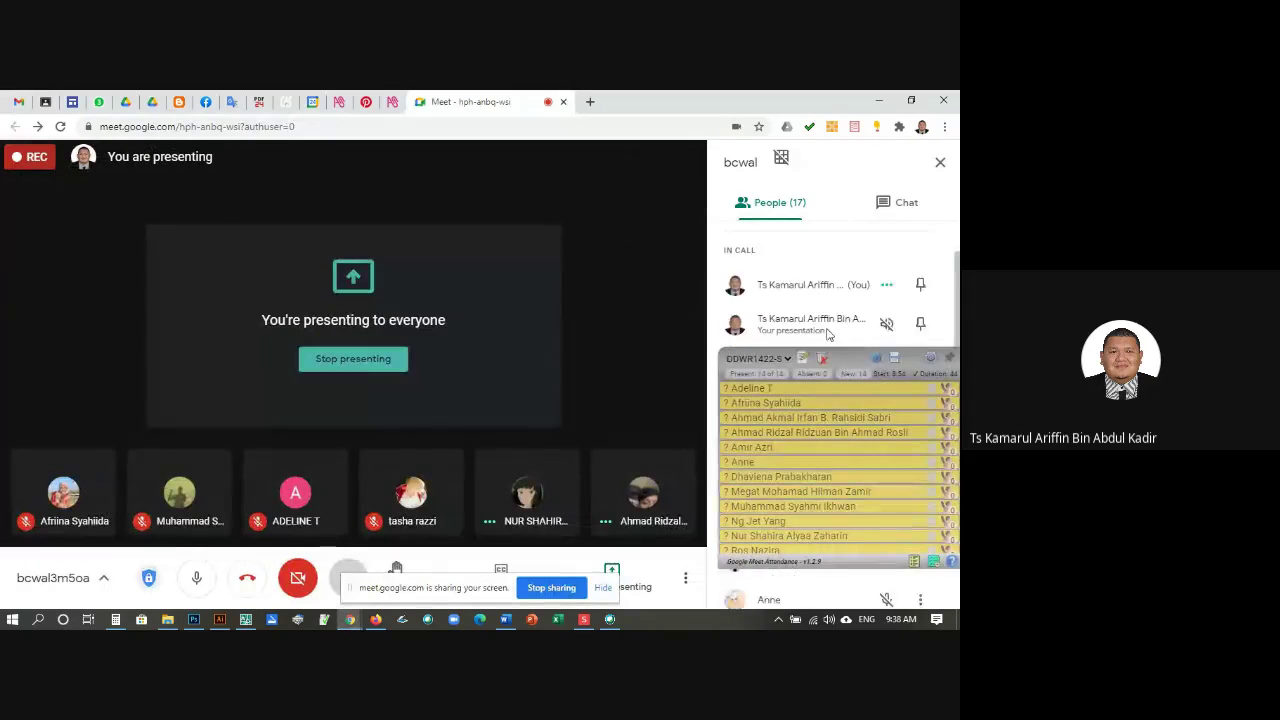
{"action": "scroll", "coordinate": [828, 350], "scroll_direction": "up", "scroll_amount": 2}
{"action": "scroll", "coordinate": [820, 345], "scroll_direction": "down", "scroll_amount": 4}
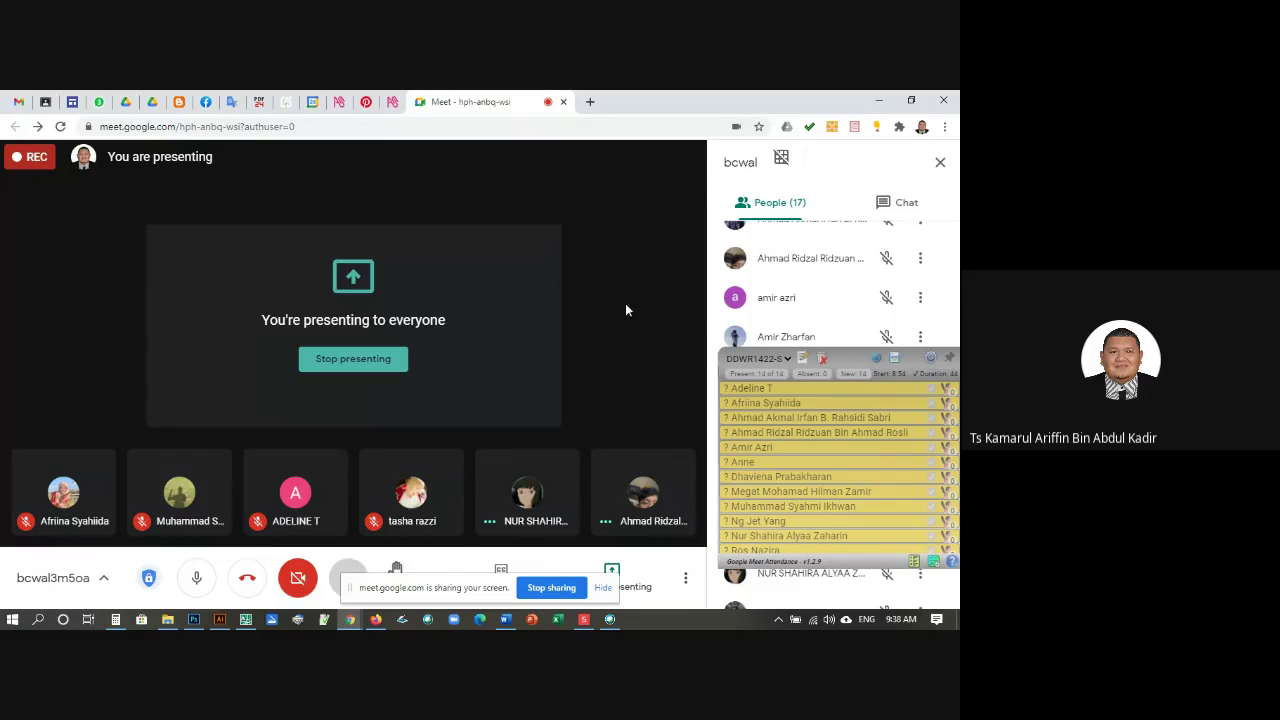
Step: Read the unread message in the 1422 - Graphic & Dig Comm group chat on WhatsApp Web
{"action": "left_click", "coordinate": [100, 102]}
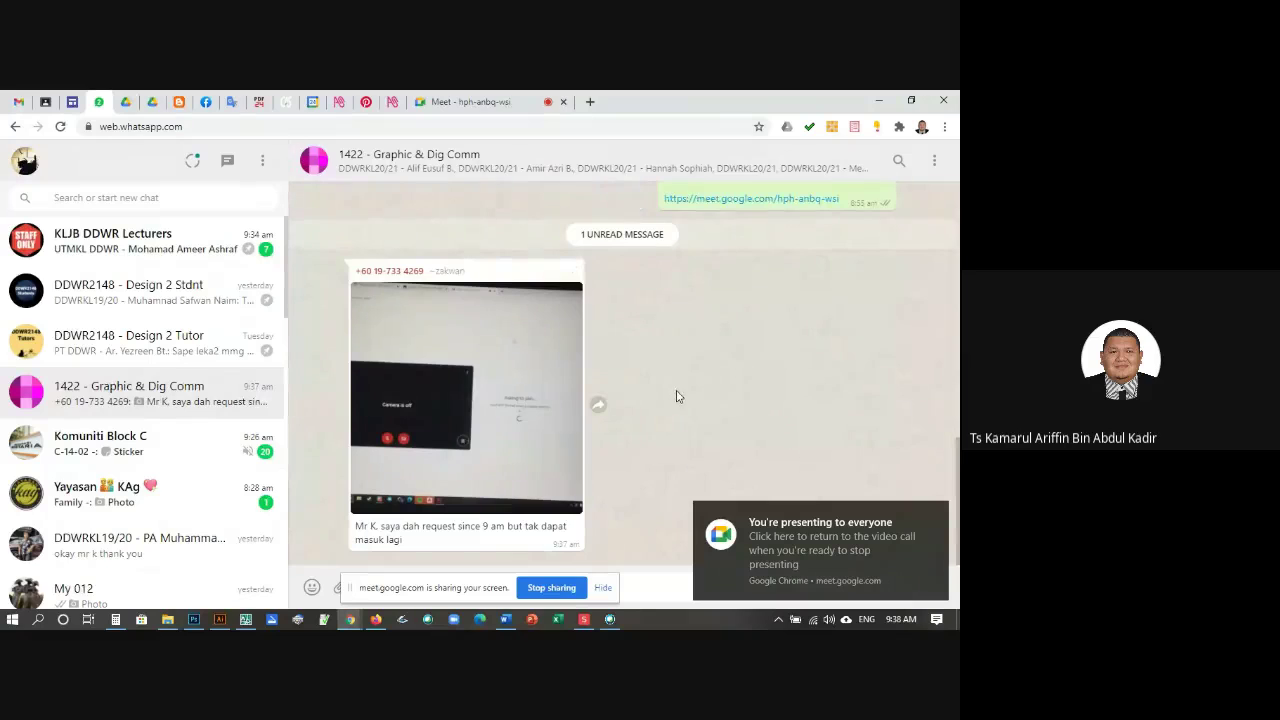
{"action": "scroll", "coordinate": [677, 394], "scroll_direction": "up", "scroll_amount": 1}
{"action": "scroll", "coordinate": [678, 393], "scroll_direction": "down", "scroll_amount": 1}
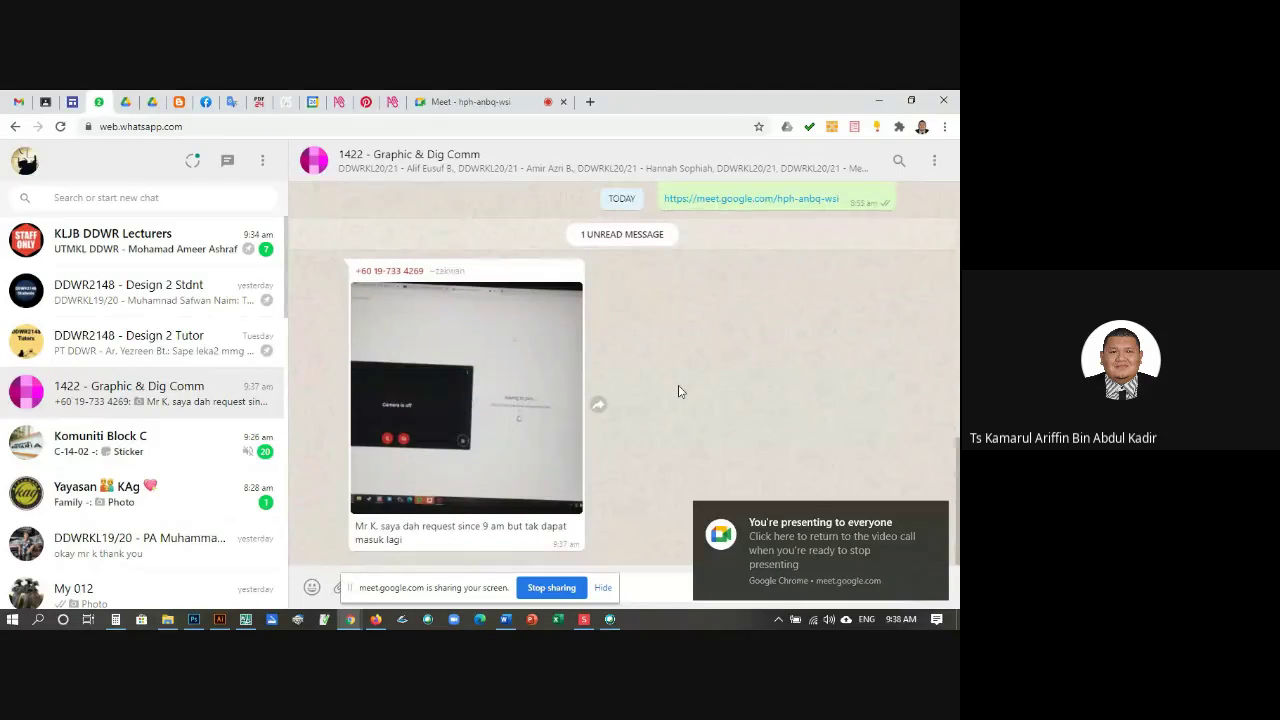
Step: Return to the Meet call and check the participants, moving the attendance list out of the way
{"action": "left_click", "coordinate": [470, 101]}
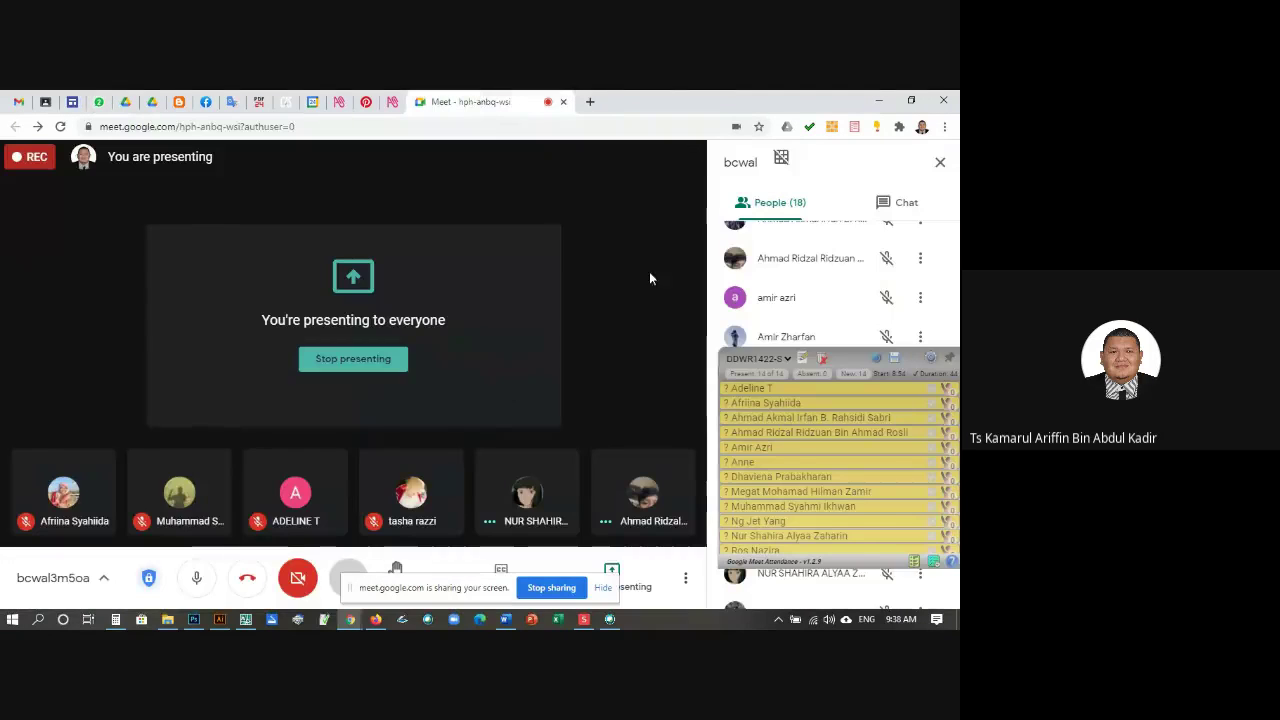
{"action": "scroll", "coordinate": [870, 500], "scroll_direction": "down", "scroll_amount": 1}
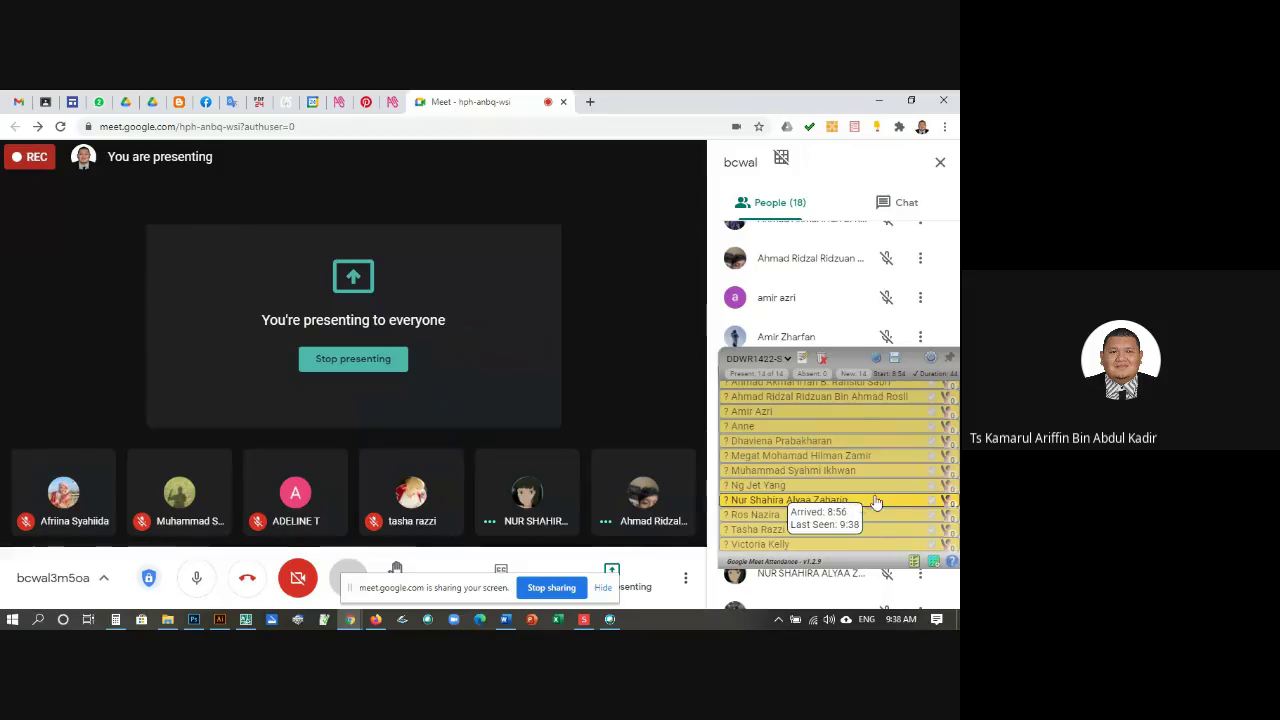
{"action": "left_click_drag", "start_coordinate": [851, 355], "coordinate": [430, 209]}
{"action": "scroll", "coordinate": [846, 403], "scroll_direction": "down", "scroll_amount": 3}
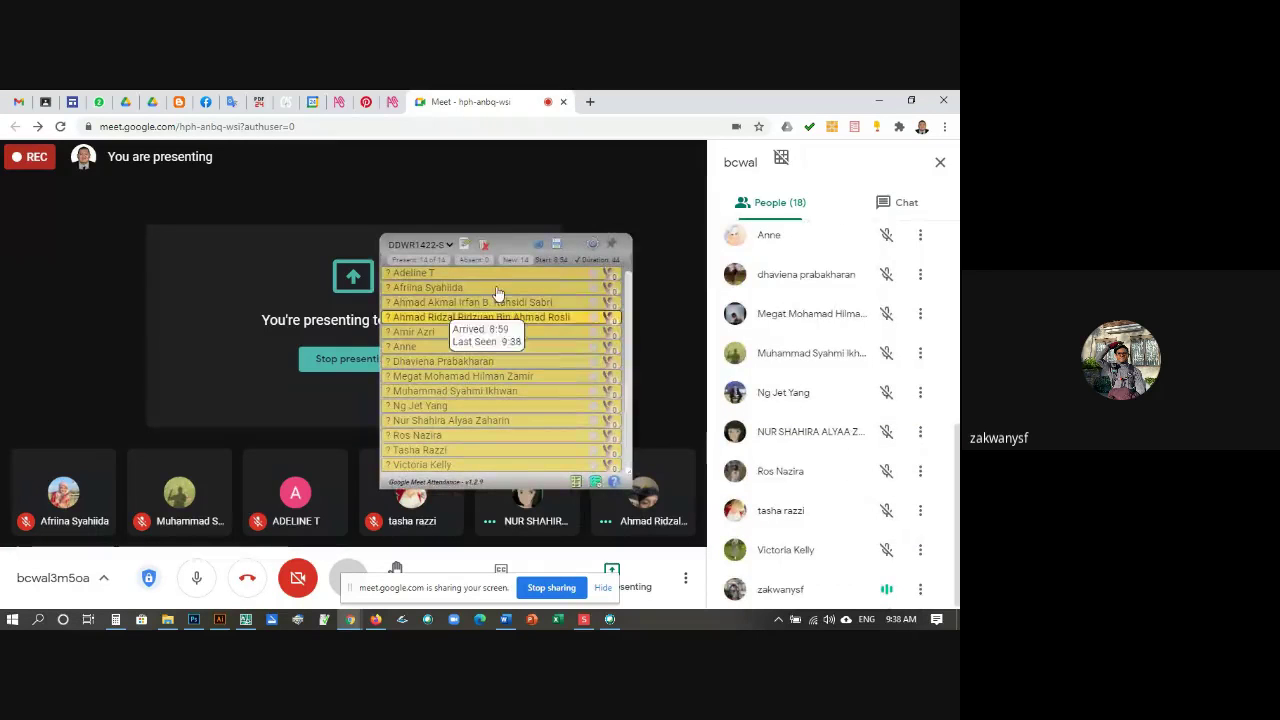
{"action": "left_click_drag", "start_coordinate": [505, 239], "coordinate": [836, 212]}
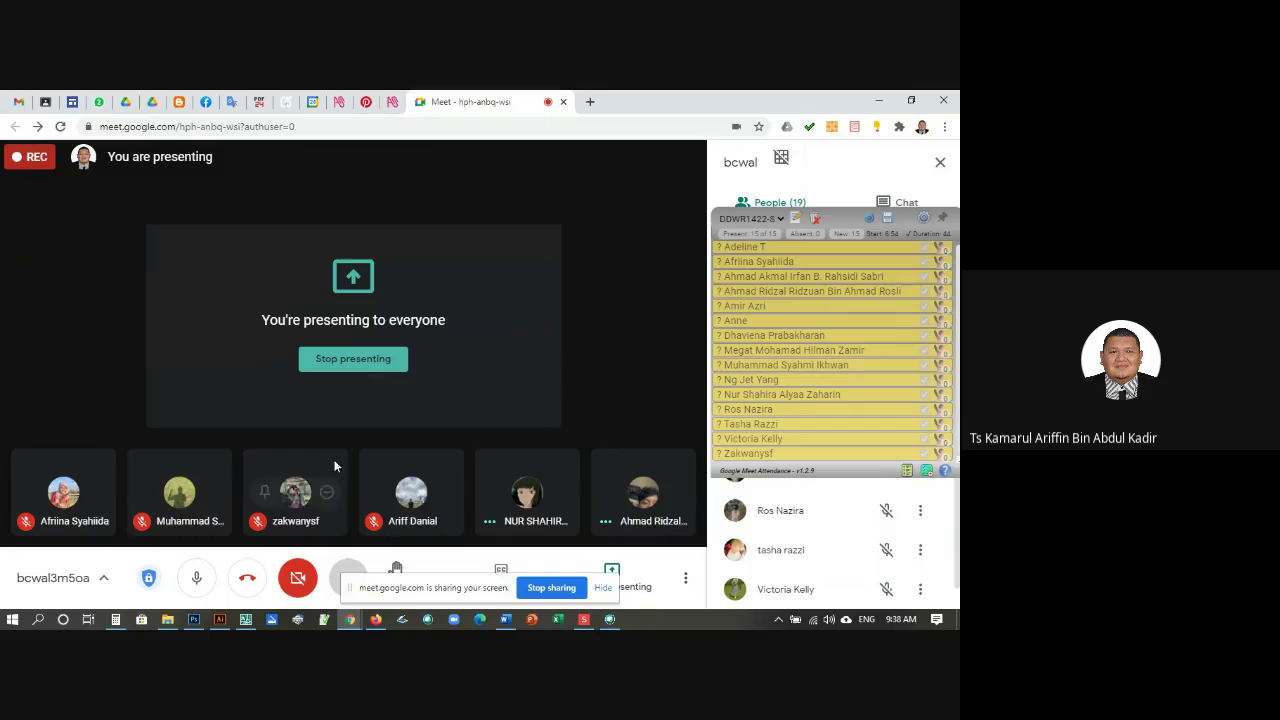
Step: Return to Illustrator and create the new document with the A4 landscape settings
{"action": "left_click", "coordinate": [245, 622]}
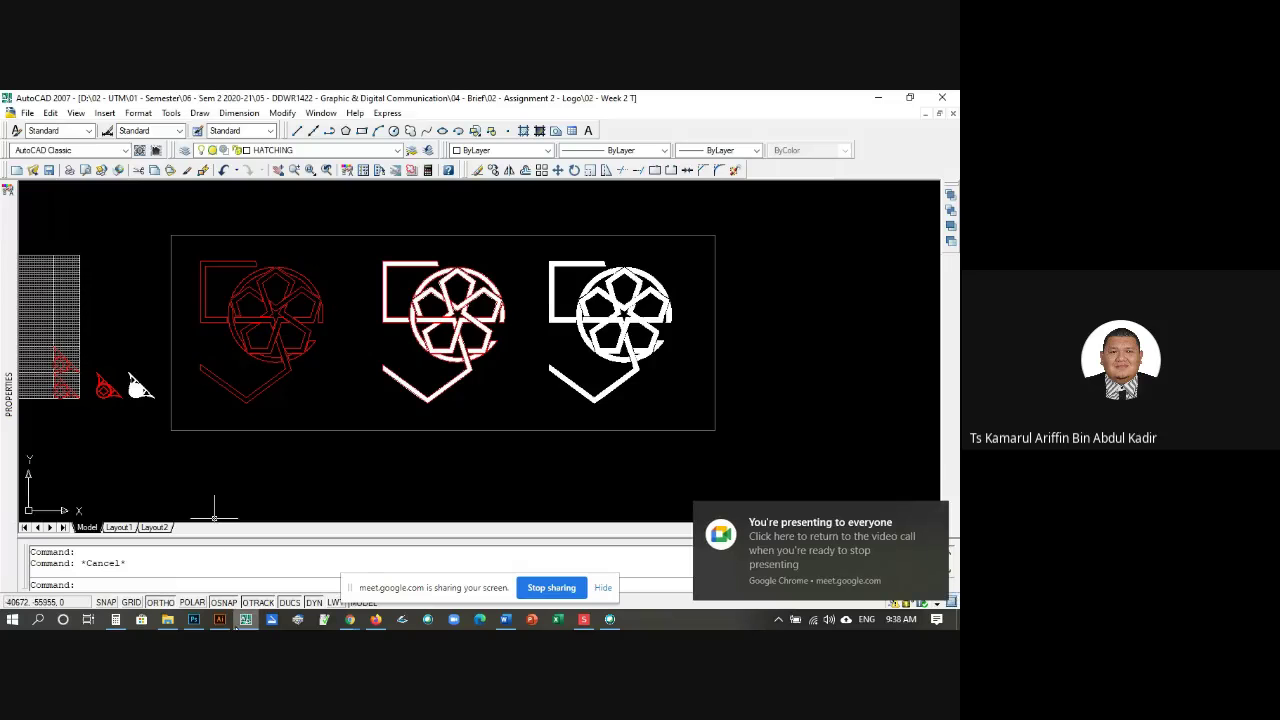
{"action": "left_click", "coordinate": [220, 619]}
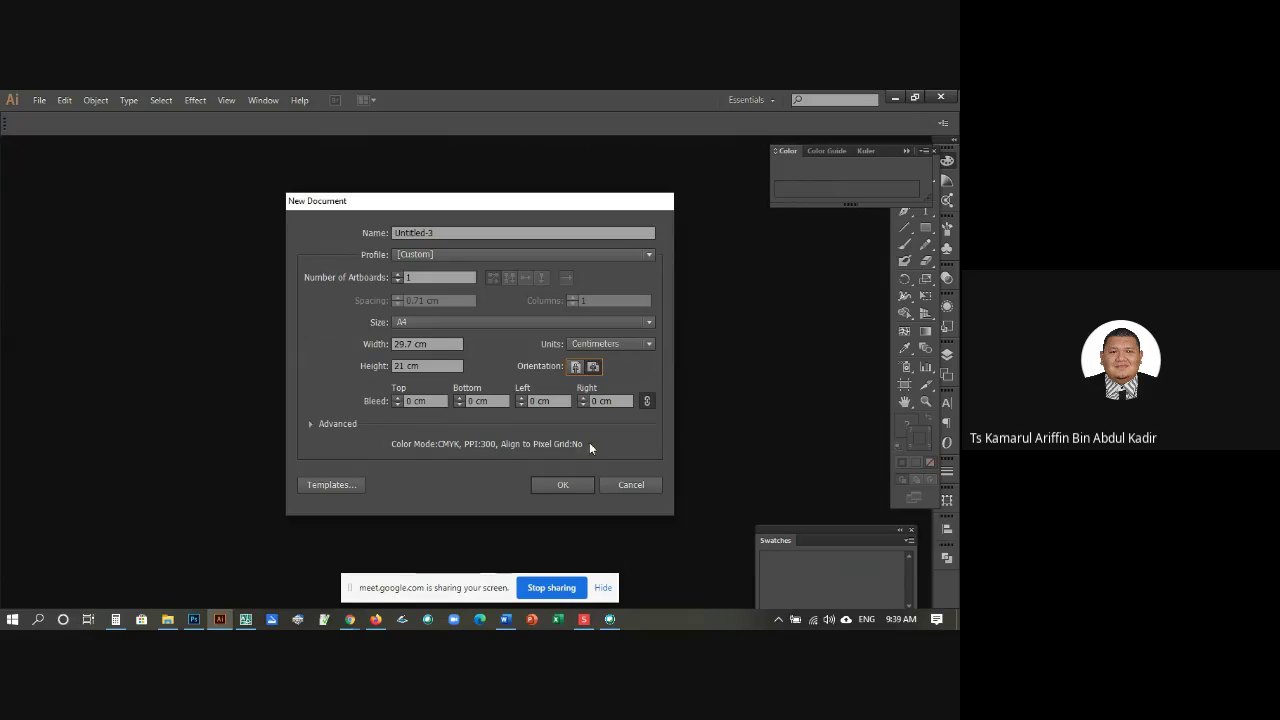
{"action": "left_click", "coordinate": [563, 486]}
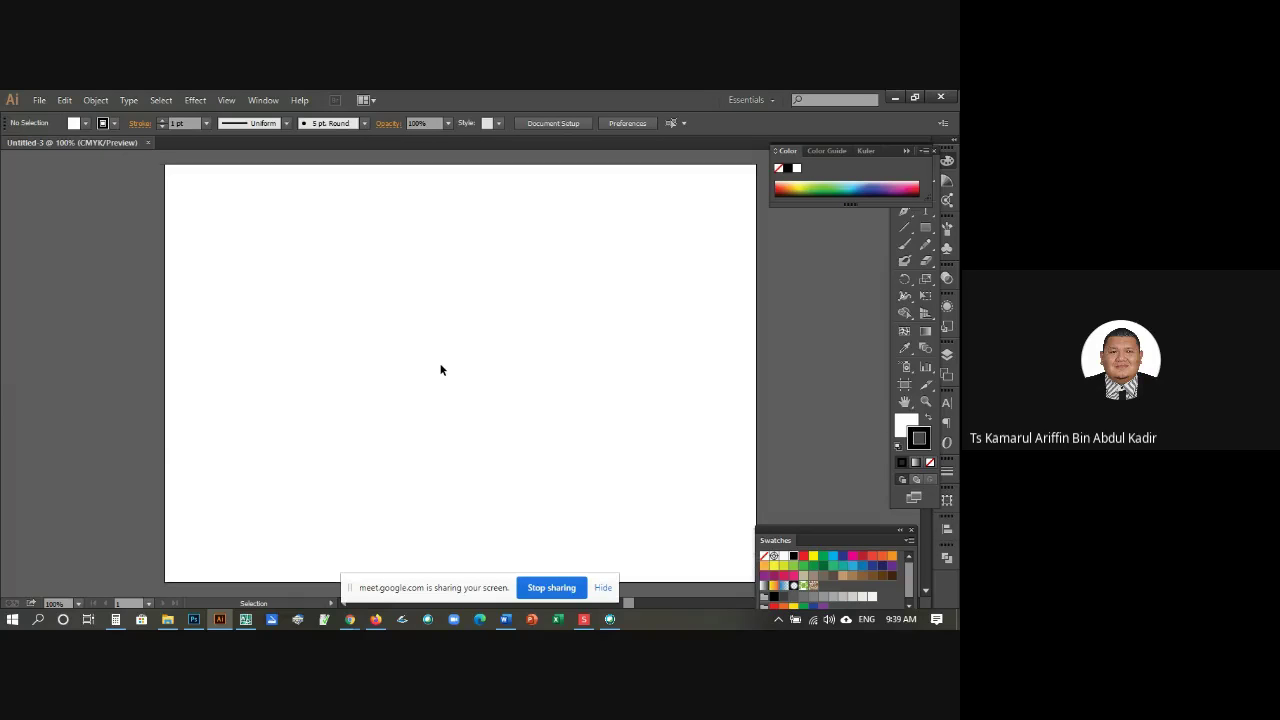
Step: Show the rulers around the blank artboard
{"action": "left_click", "coordinate": [227, 101]}
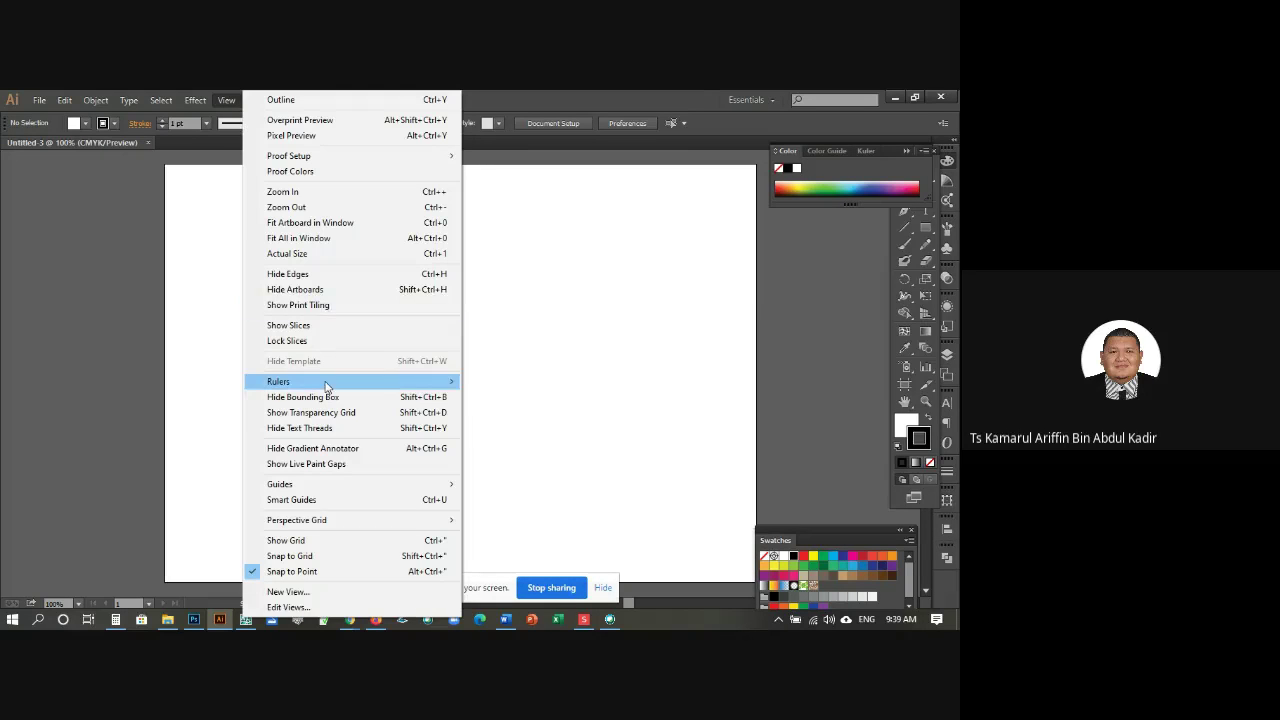
{"action": "mouse_move", "coordinate": [331, 387]}
{"action": "left_click", "coordinate": [495, 383]}
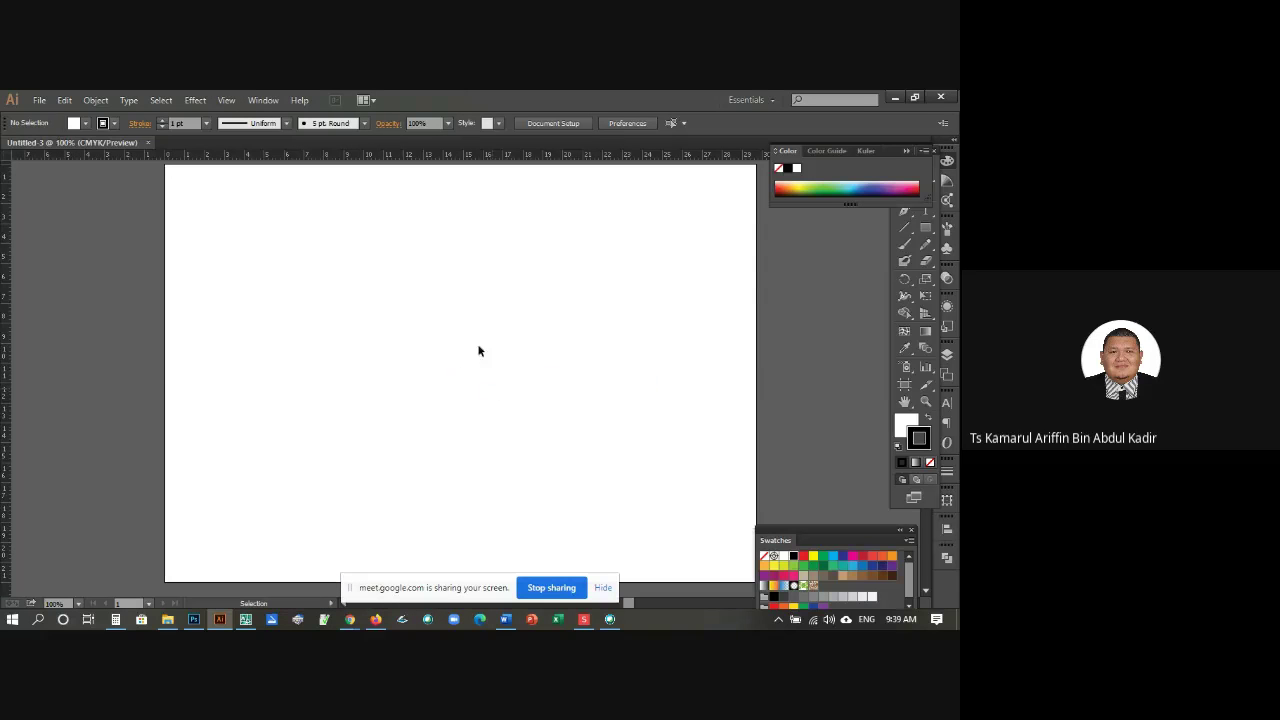
{"action": "left_click", "coordinate": [227, 101]}
{"action": "mouse_move", "coordinate": [318, 385]}
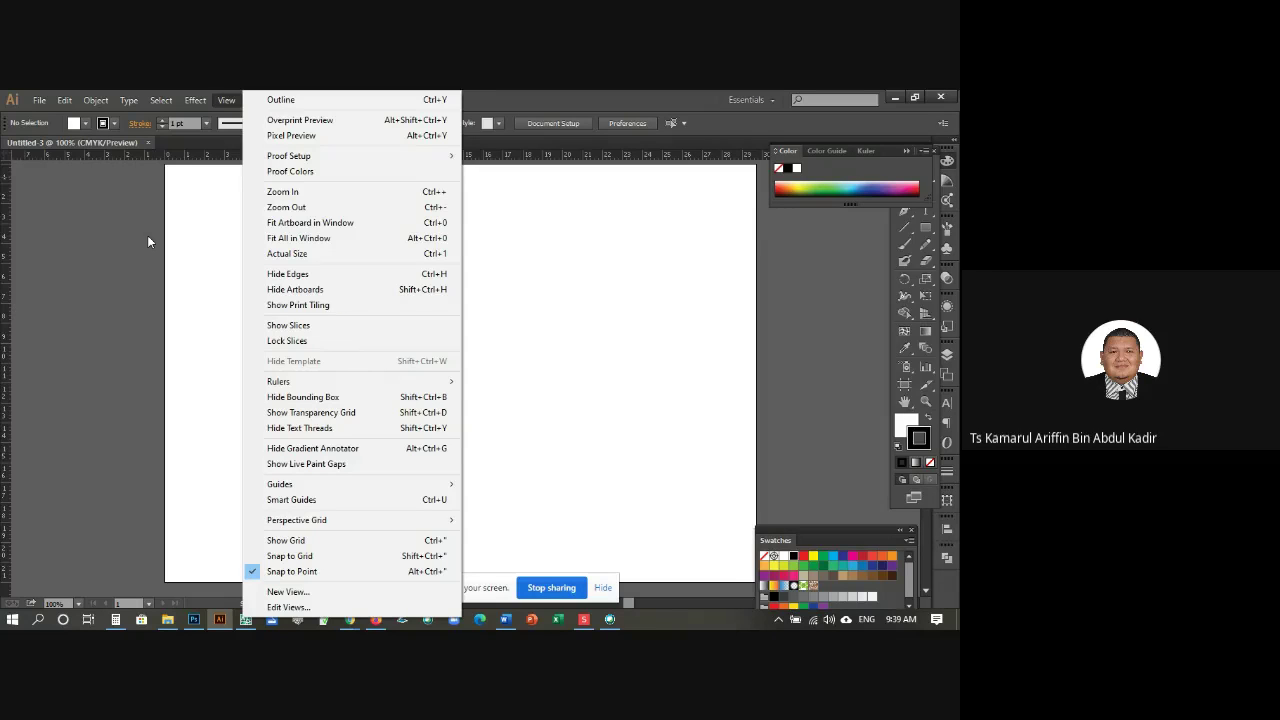
{"action": "left_click", "coordinate": [147, 236]}
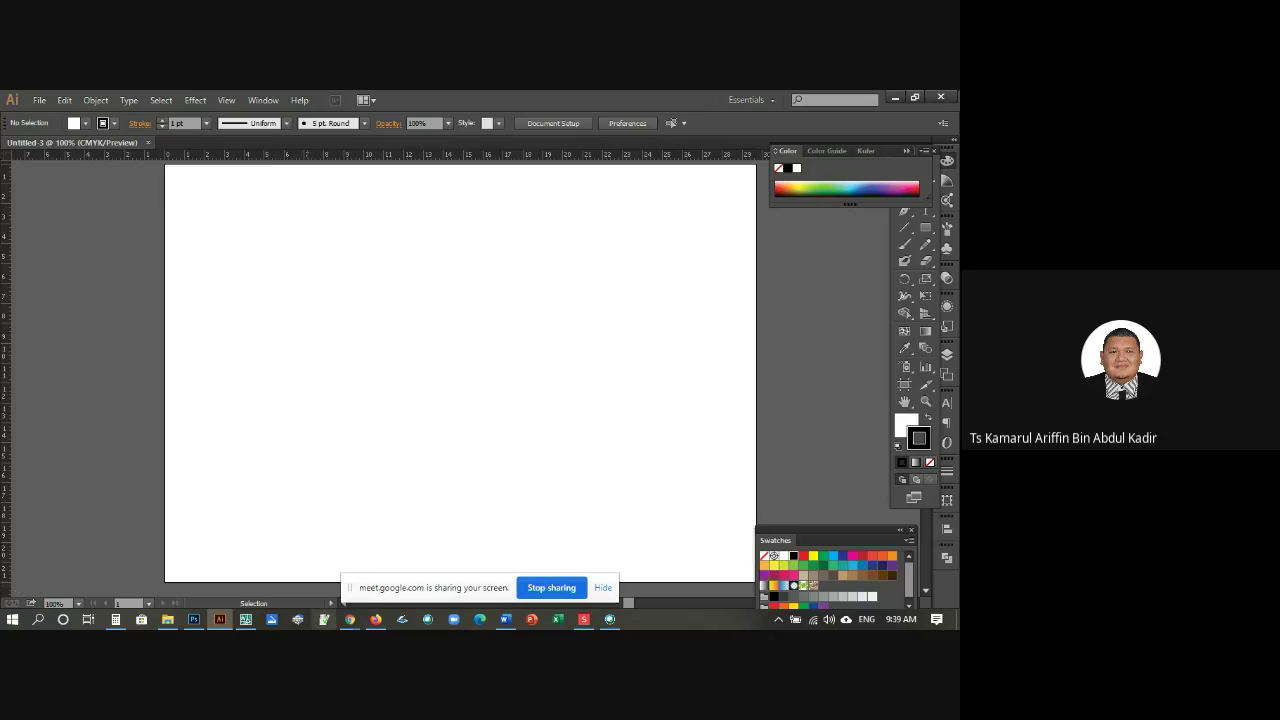
Step: Switch to AutoCAD and copy the solid-hatch version of the logo without outlines to the clipboard
{"action": "left_click", "coordinate": [246, 620]}
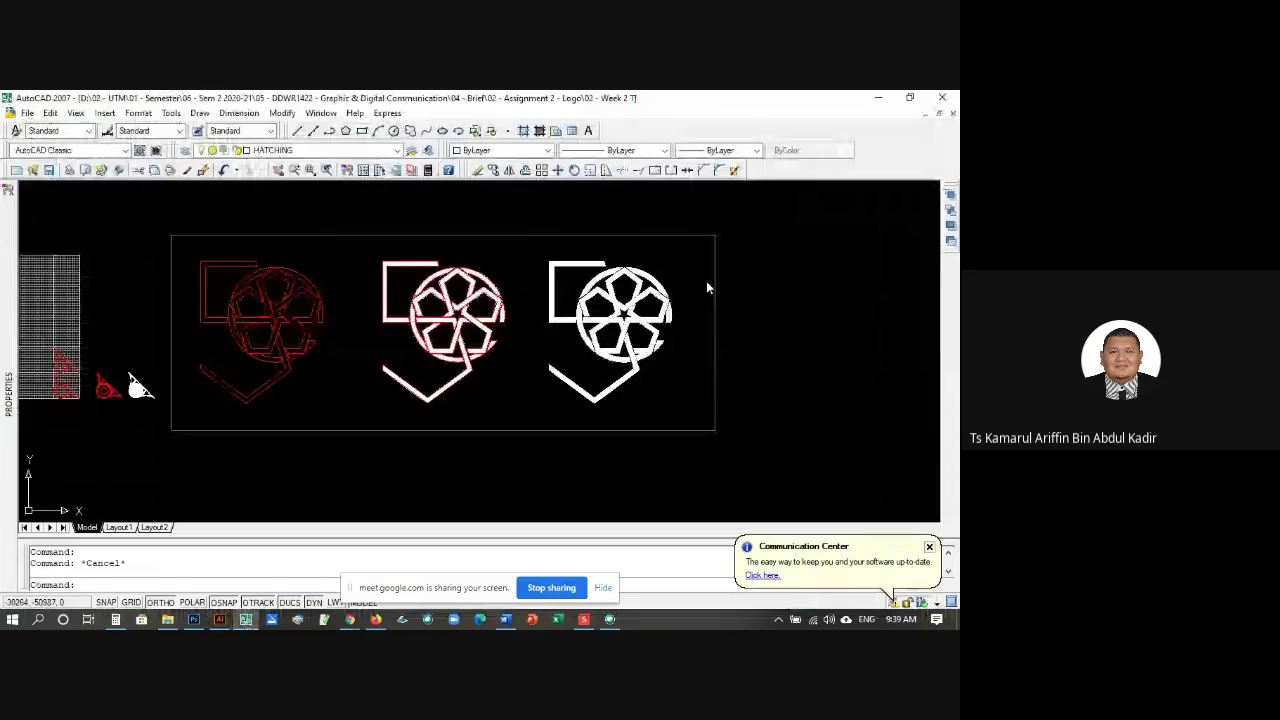
{"action": "scroll", "coordinate": [700, 279], "scroll_direction": "up", "scroll_amount": 2}
{"action": "scroll", "coordinate": [560, 300], "scroll_direction": "down", "scroll_amount": 5}
{"action": "scroll", "coordinate": [466, 277], "scroll_direction": "up", "scroll_amount": 5}
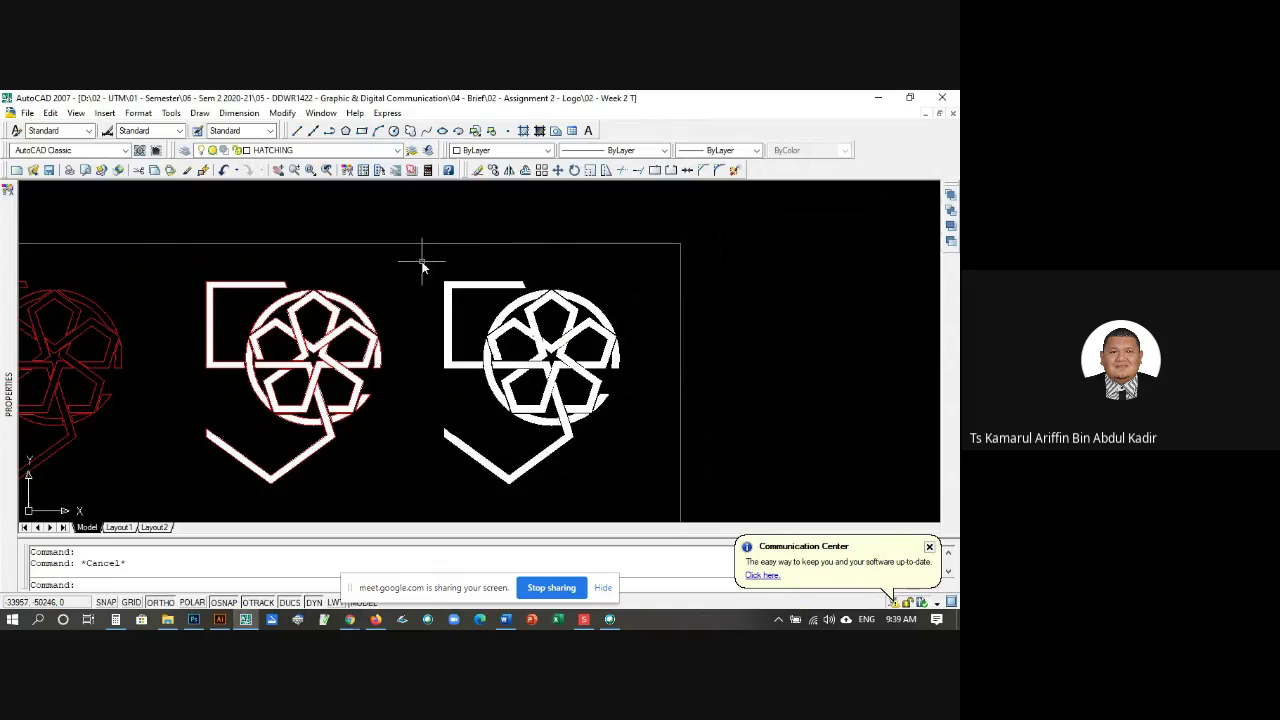
{"action": "left_click", "coordinate": [422, 262]}
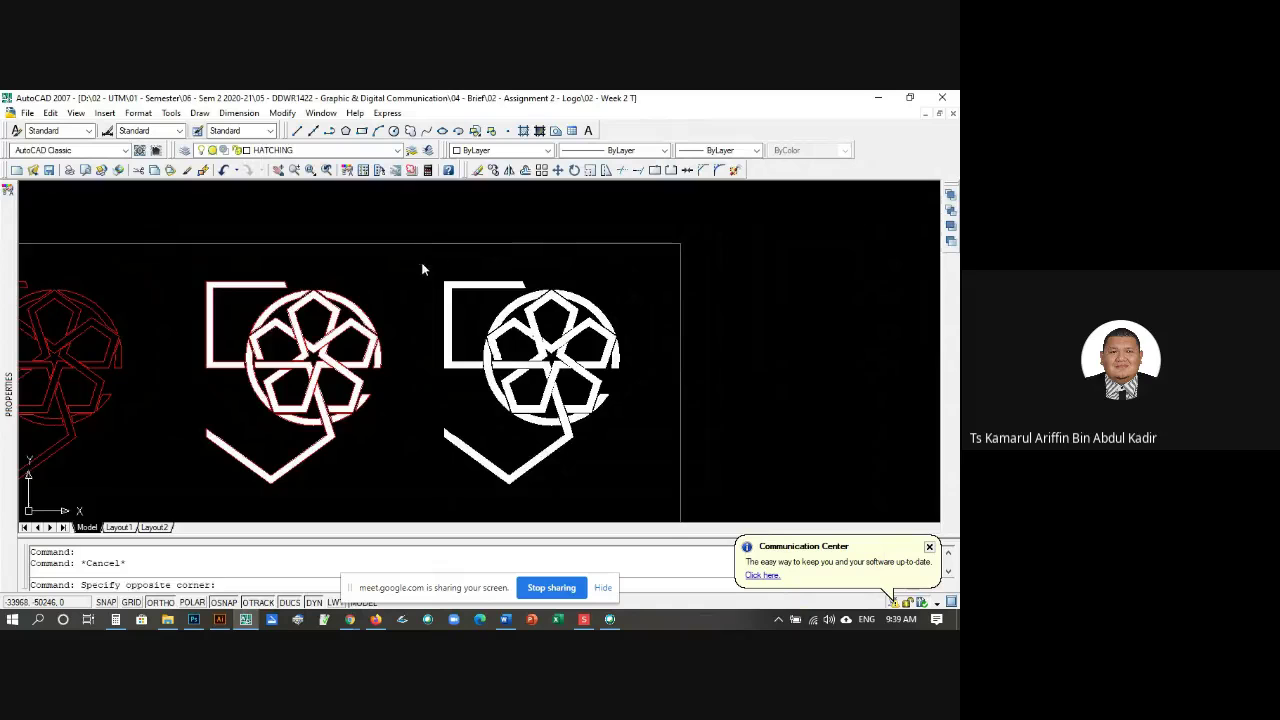
{"action": "left_click", "coordinate": [652, 489]}
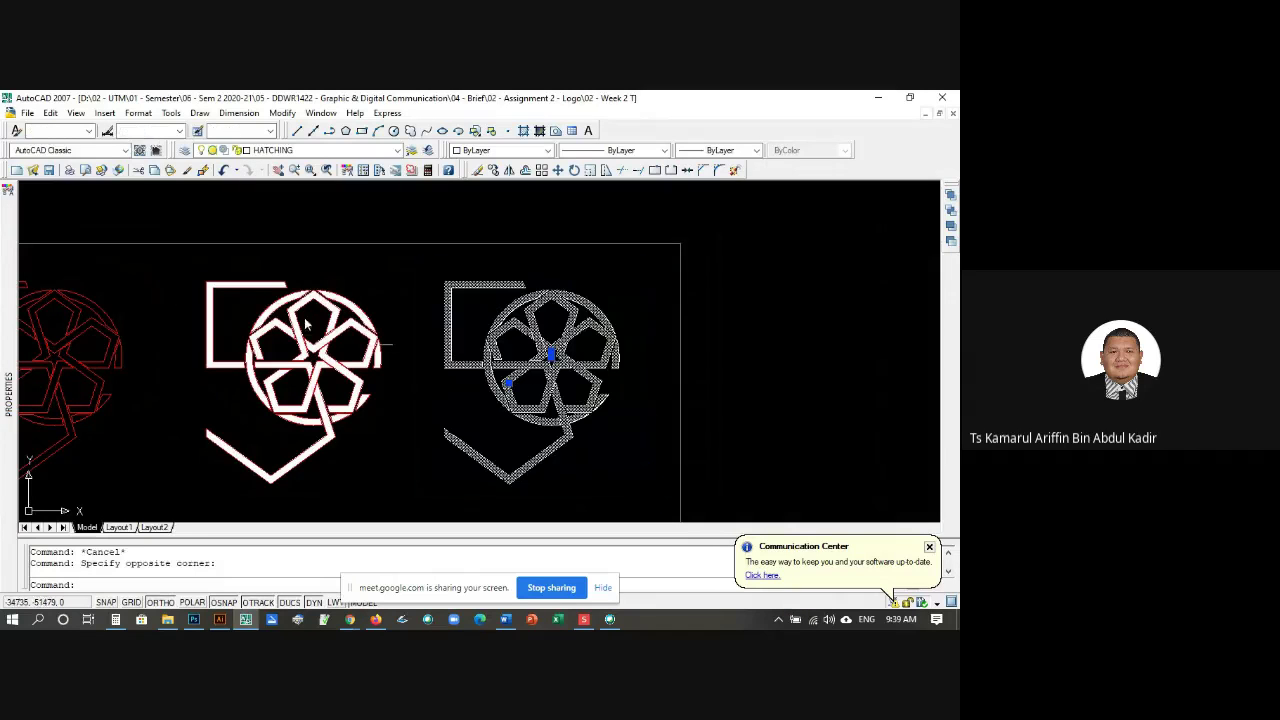
{"action": "left_click", "coordinate": [52, 114]}
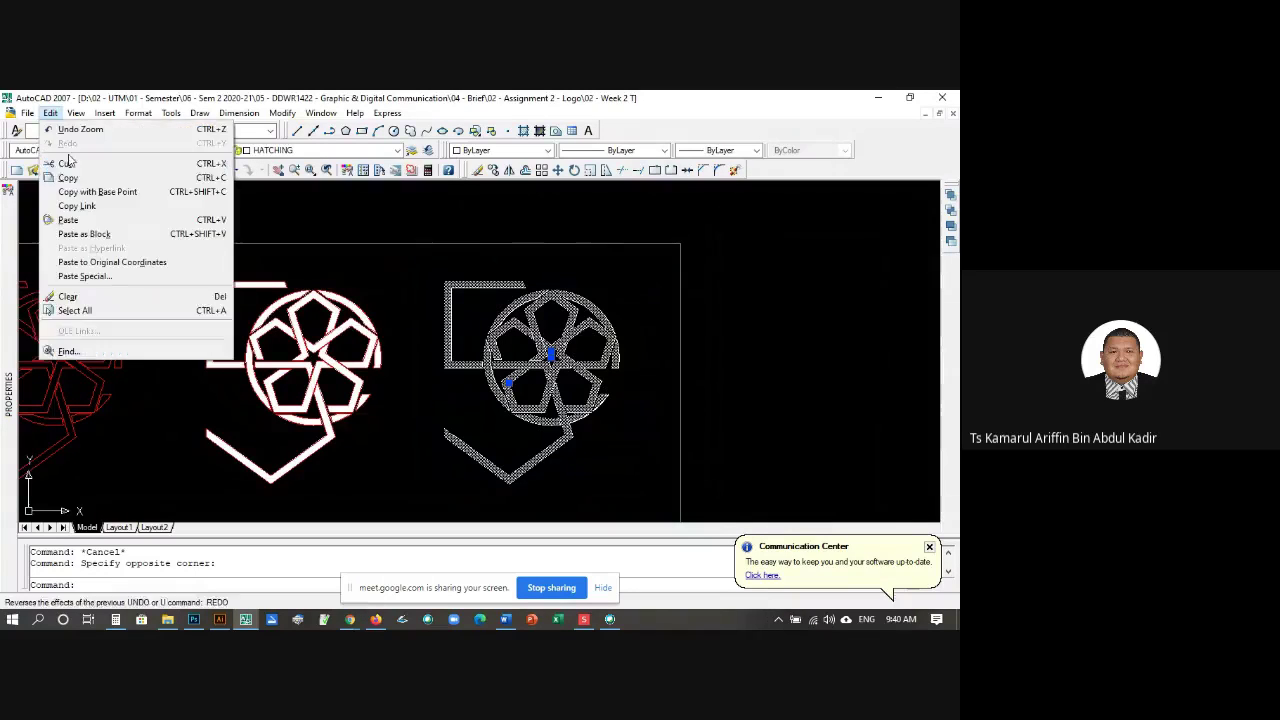
{"action": "left_click", "coordinate": [70, 167]}
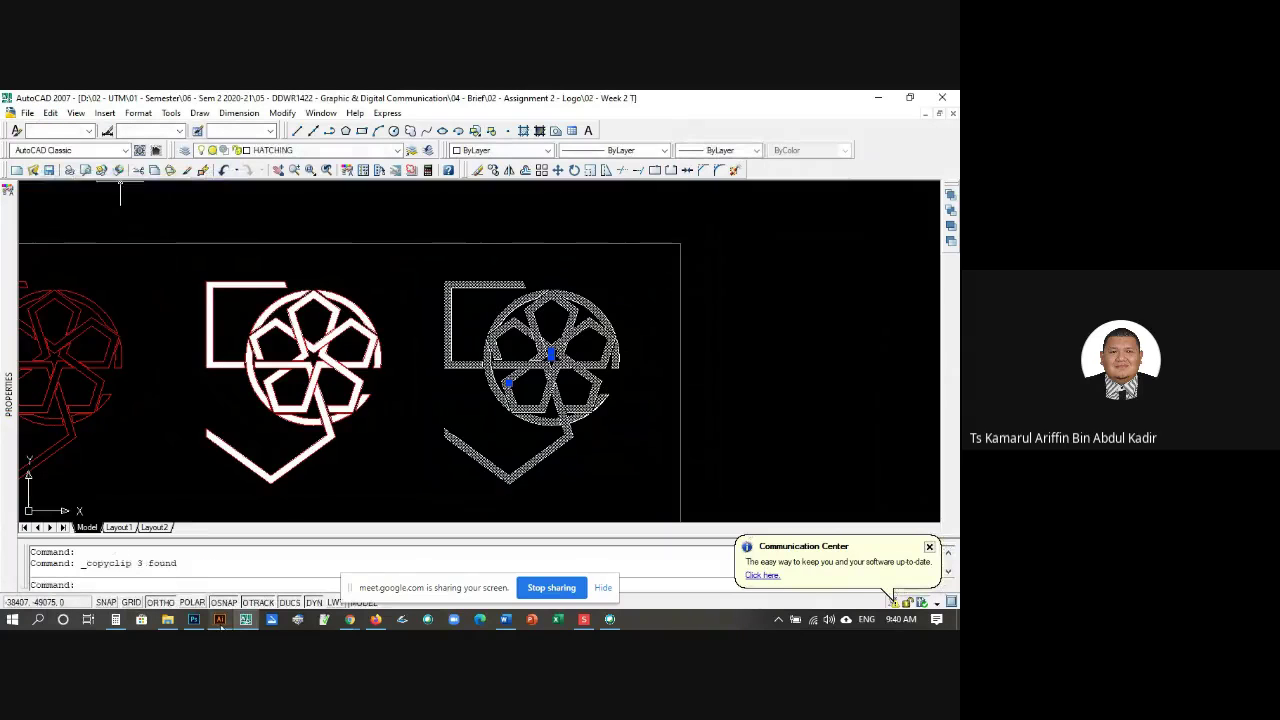
Step: Return to Illustrator and paste the copied hatch logo onto the blank artboard
{"action": "left_click", "coordinate": [219, 619]}
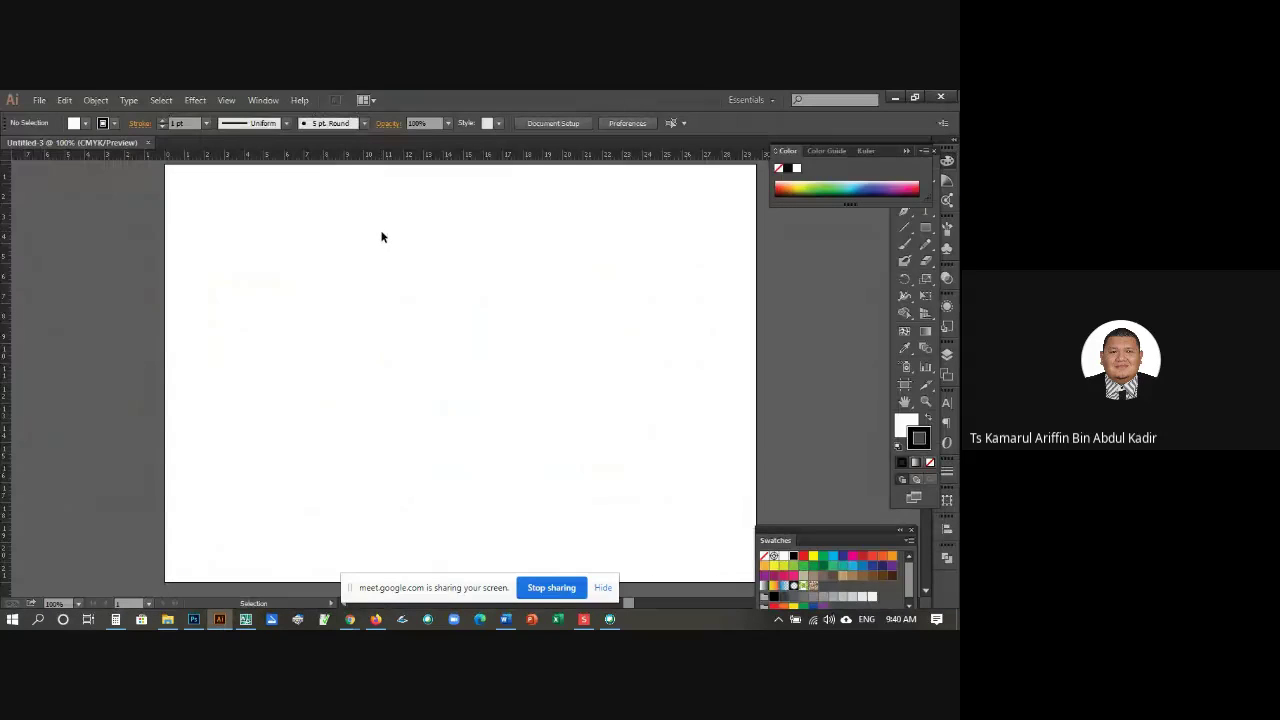
{"action": "left_click", "coordinate": [65, 101]}
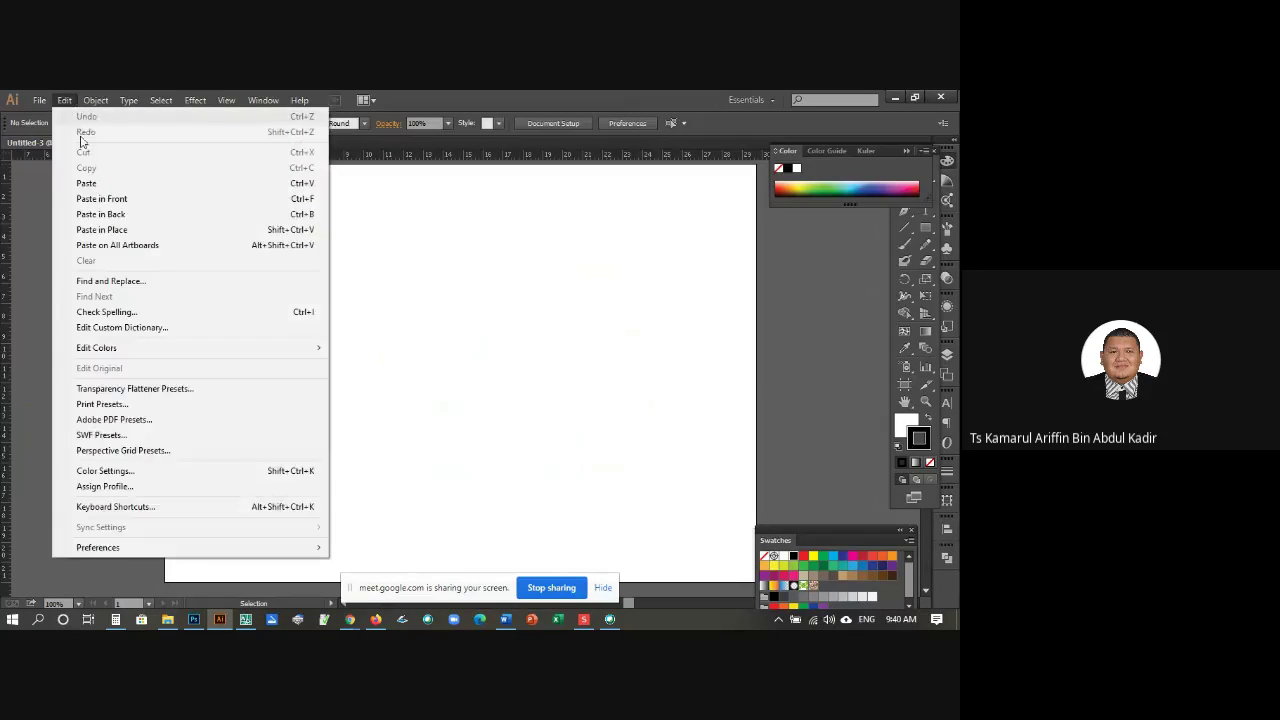
{"action": "left_click", "coordinate": [86, 183]}
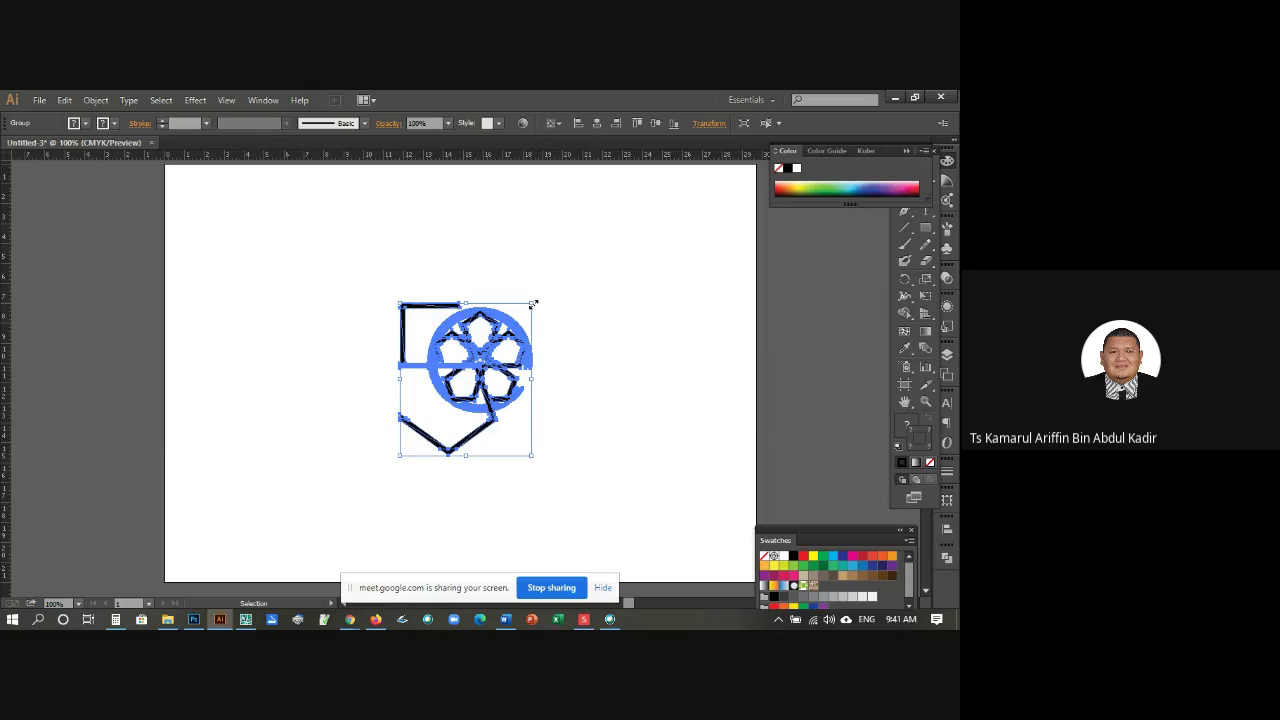
Step: Try enlarging the pasted logo without constraining its proportions, and undo the scaling
{"action": "left_click_drag", "start_coordinate": [533, 302], "coordinate": [642, 238]}
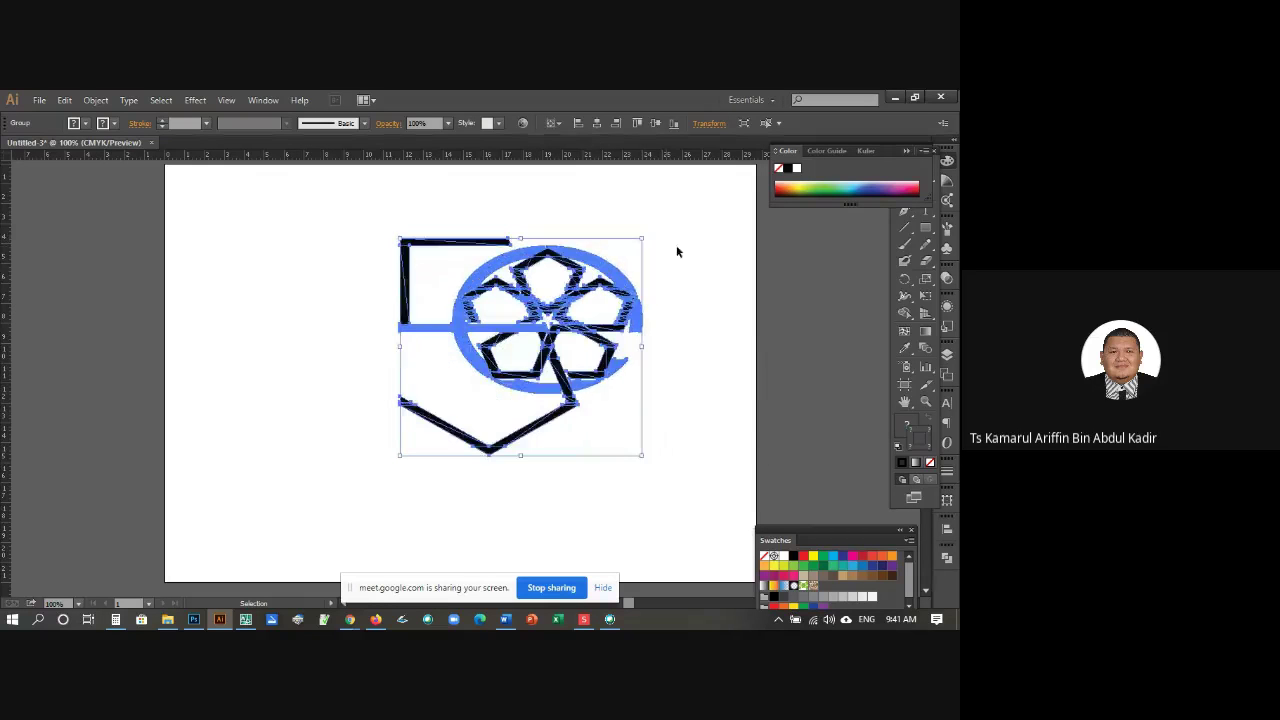
{"action": "left_click", "coordinate": [64, 100]}
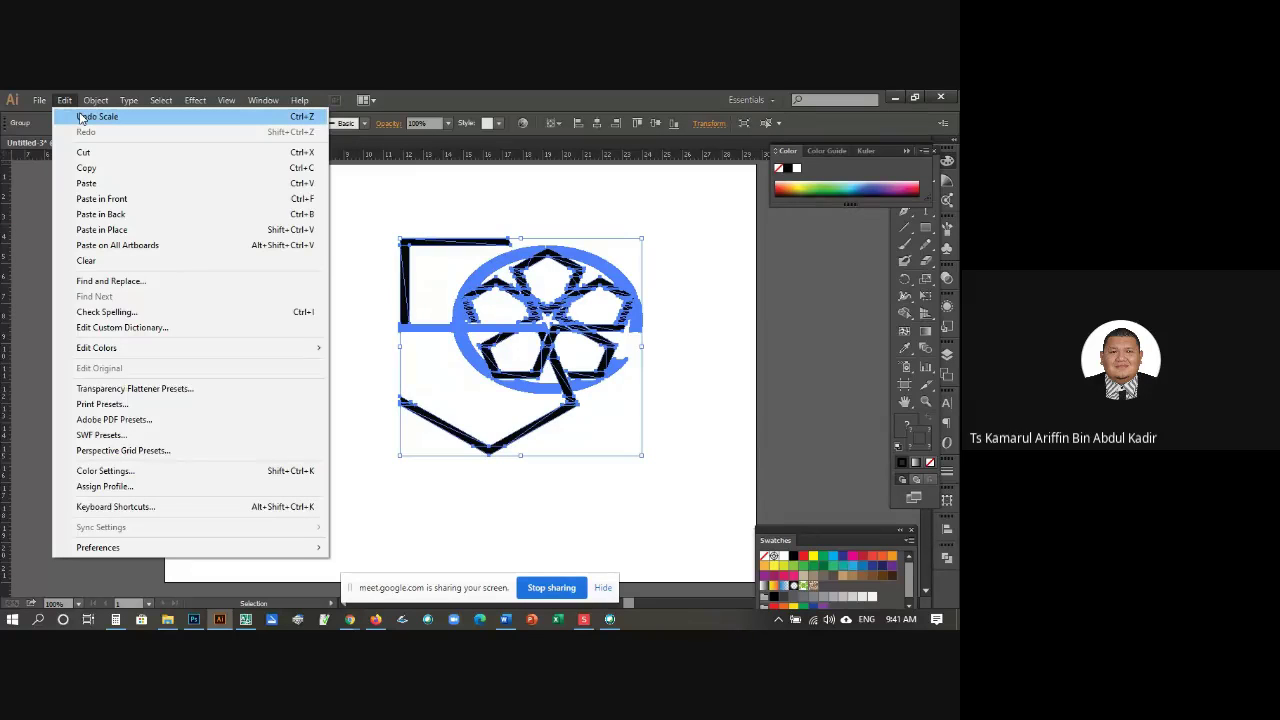
{"action": "left_click", "coordinate": [81, 118]}
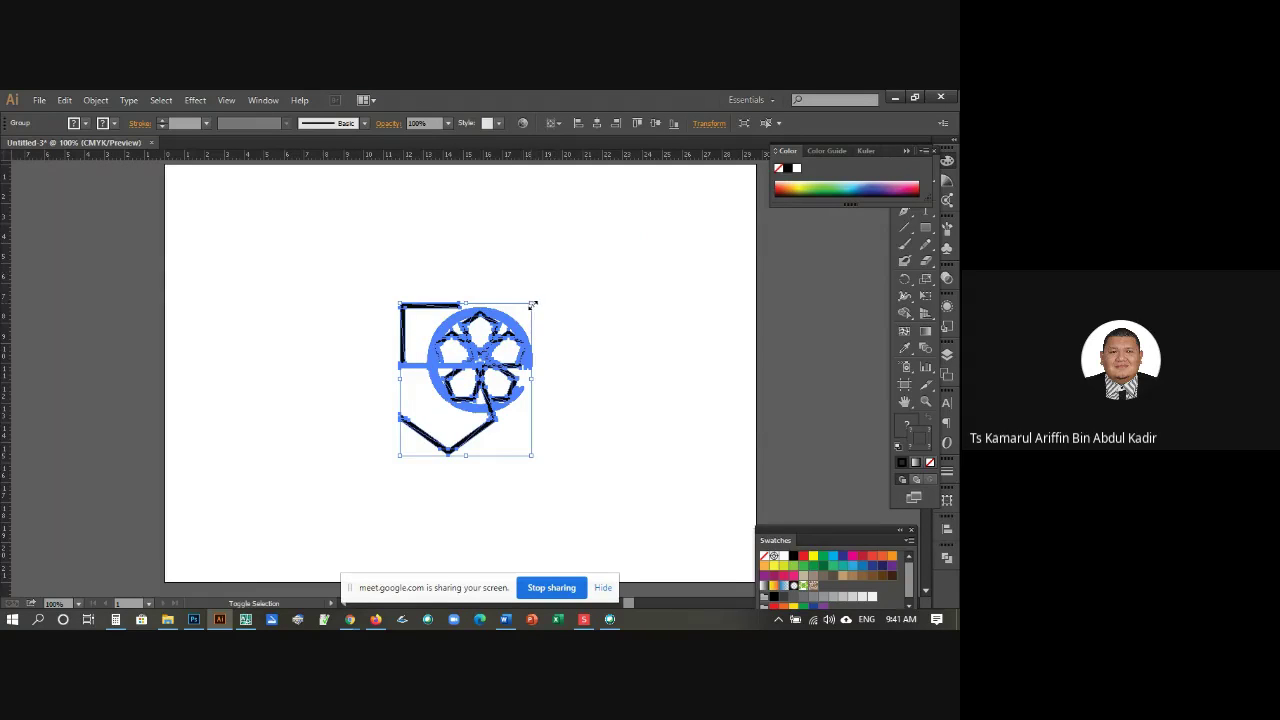
Step: Enlarge the logo proportionally from opposite corners until it nearly fills the artboard's height, and deselect it
{"action": "left_click_drag", "start_coordinate": [531, 303], "coordinate": [651, 209]}
{"action": "left_click_drag", "start_coordinate": [400, 456], "coordinate": [295, 566]}
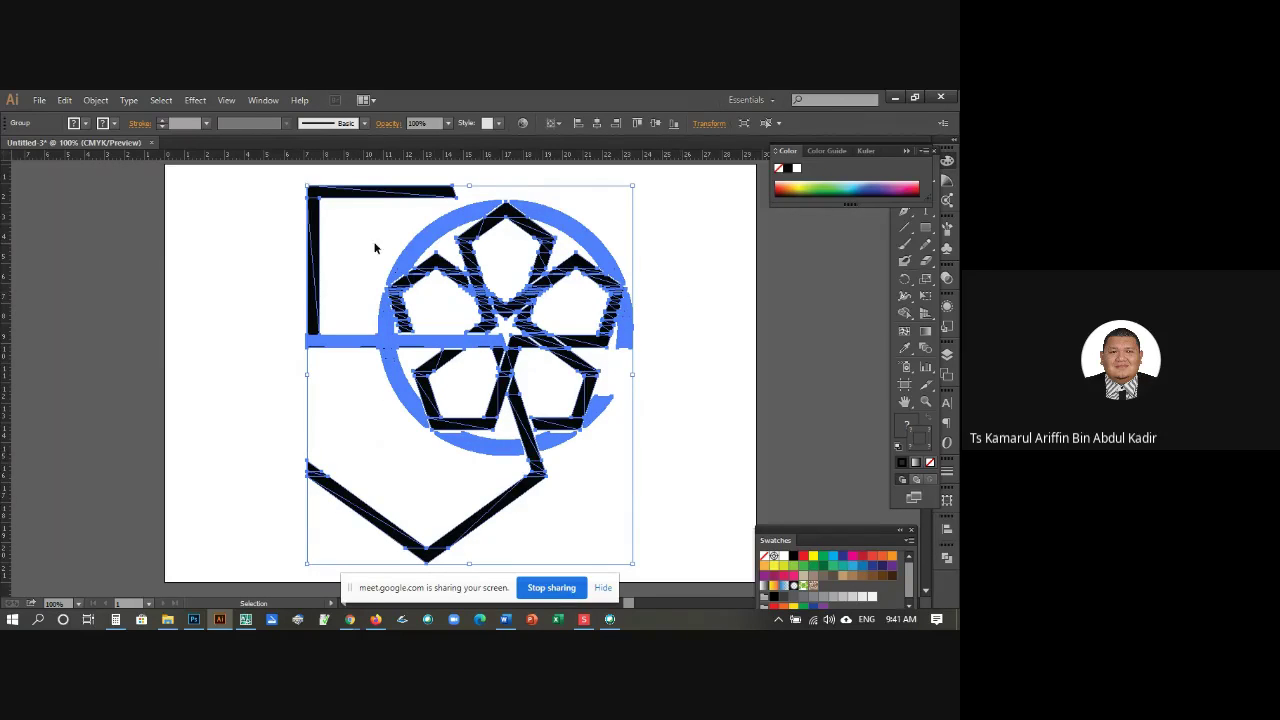
{"action": "left_click", "coordinate": [656, 240]}
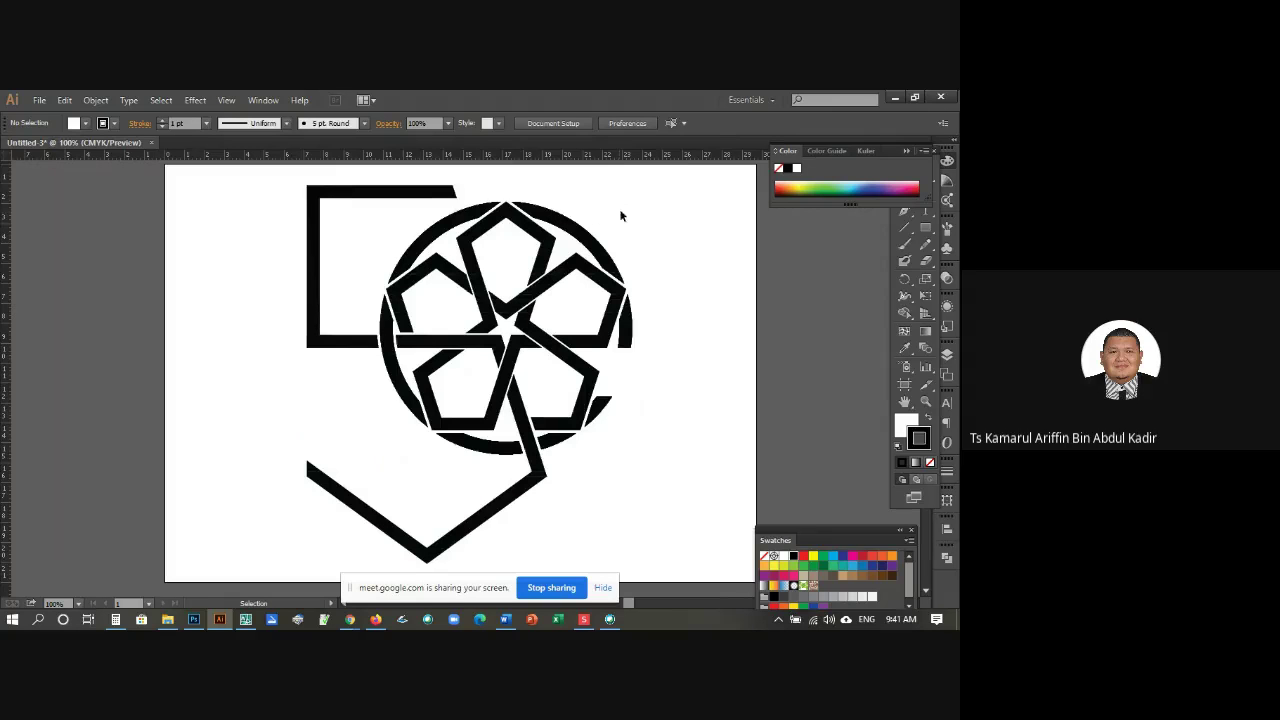
Step: Rasterize the logo group as a Grayscale image at High (300 ppi) with a white background
{"action": "left_click", "coordinate": [556, 222]}
{"action": "left_click", "coordinate": [650, 213]}
{"action": "left_click", "coordinate": [566, 220]}
{"action": "left_click", "coordinate": [666, 214]}
{"action": "left_click", "coordinate": [557, 228]}
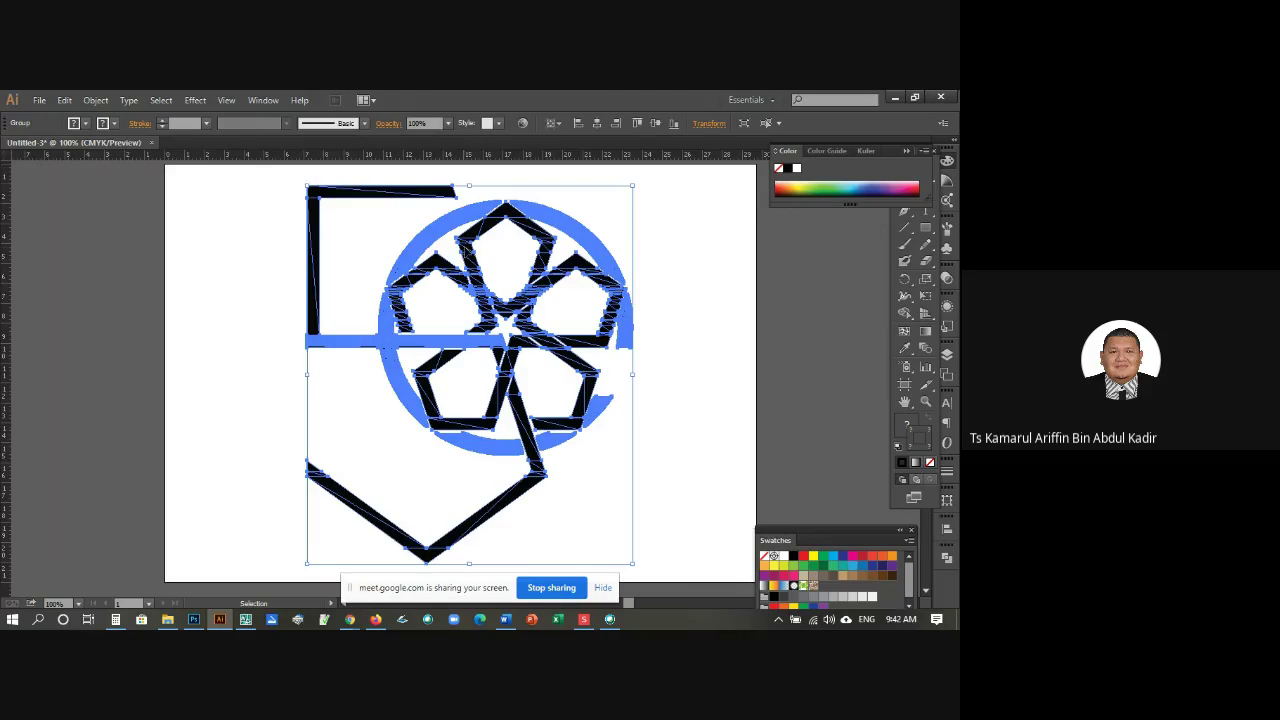
{"action": "left_click", "coordinate": [96, 101]}
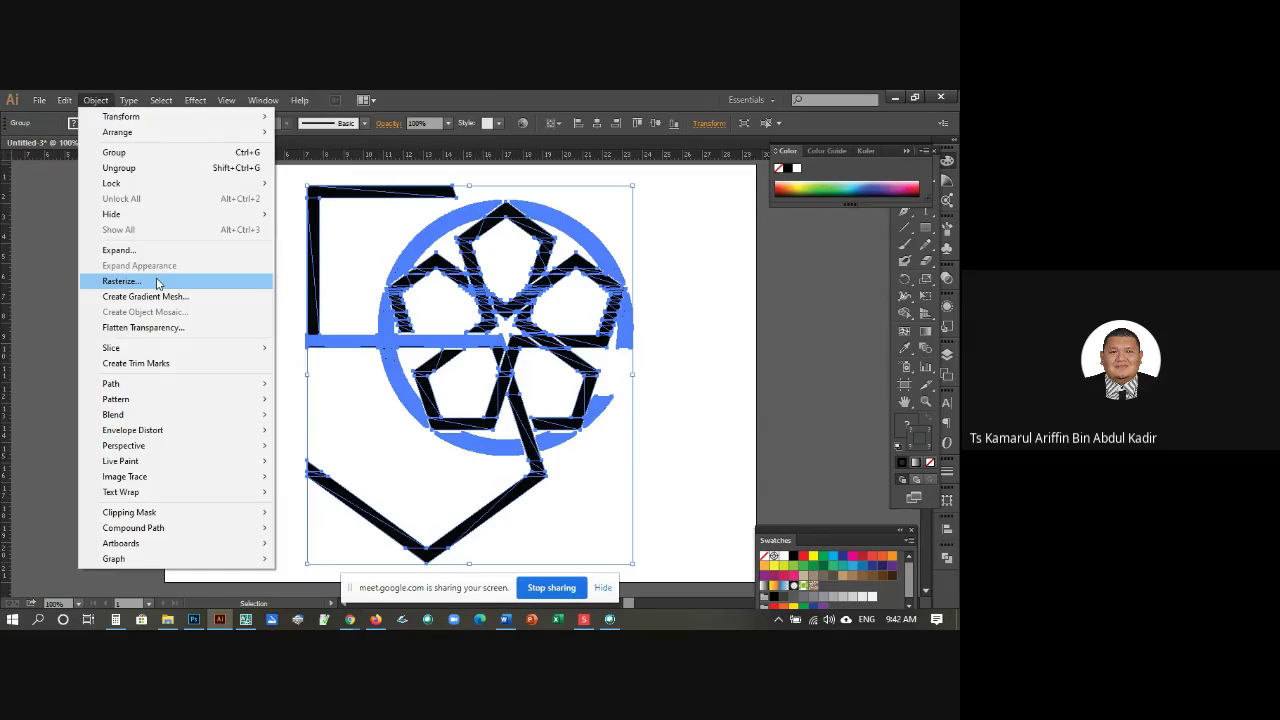
{"action": "left_click", "coordinate": [120, 281]}
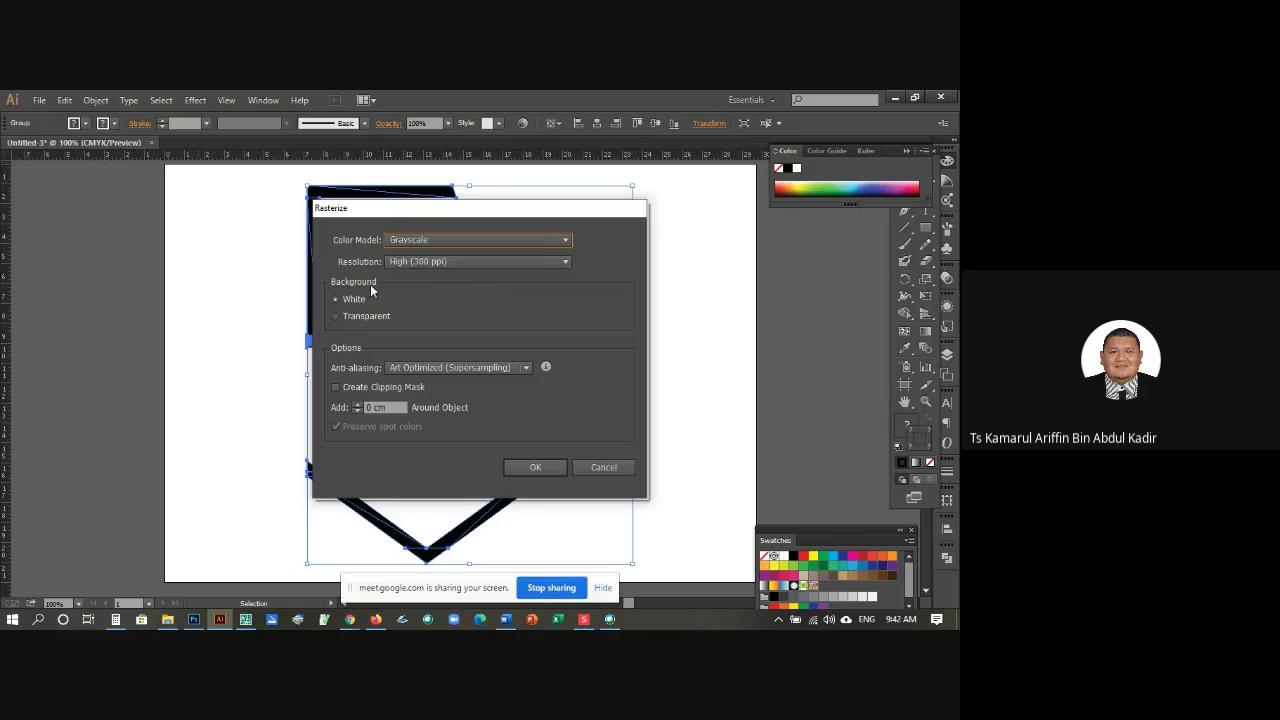
{"action": "left_click", "coordinate": [533, 467]}
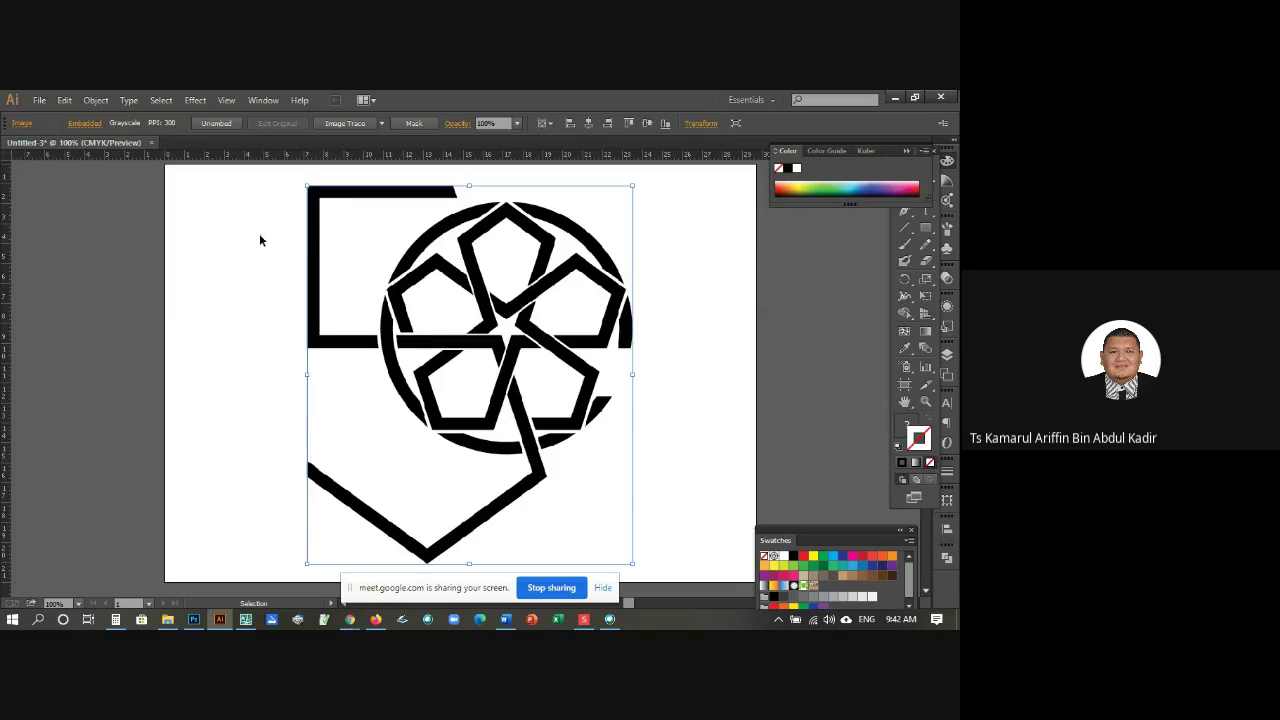
Step: Try Image Trace with Make and Expand on the rasterized logo, and undo the tracing
{"action": "left_click", "coordinate": [706, 218]}
{"action": "left_click", "coordinate": [560, 222]}
{"action": "left_click", "coordinate": [90, 105]}
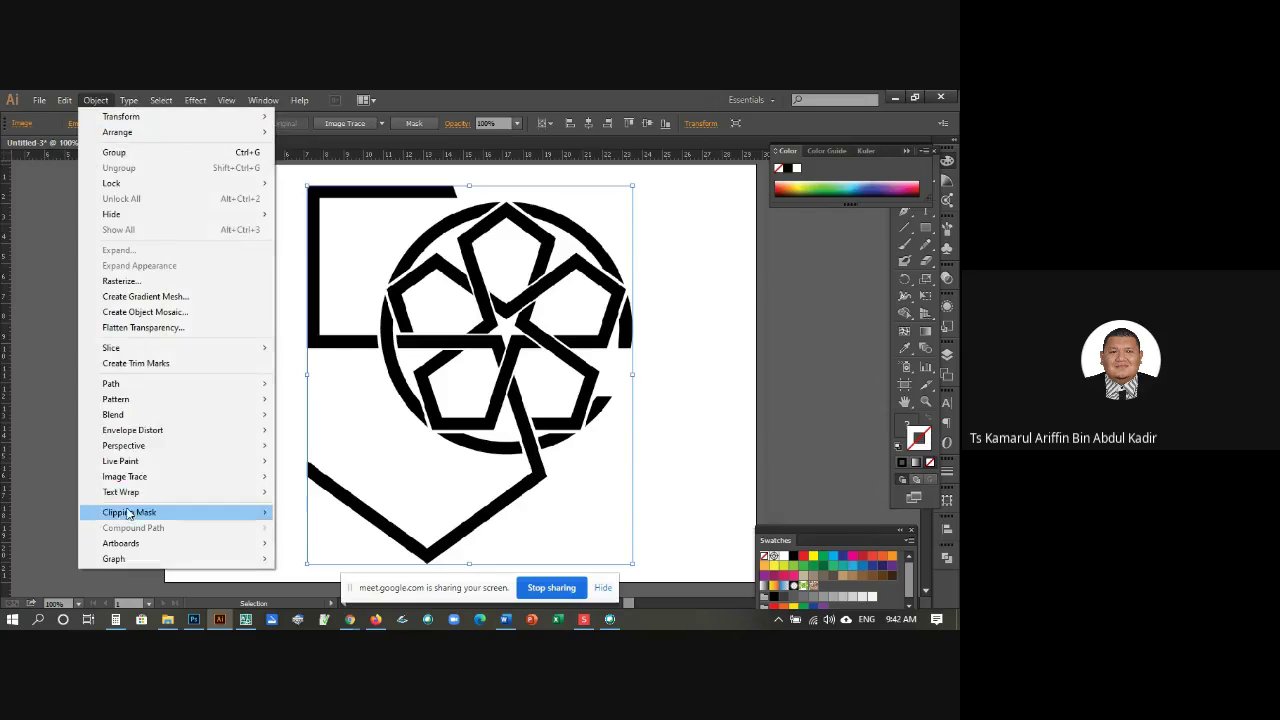
{"action": "mouse_move", "coordinate": [140, 485]}
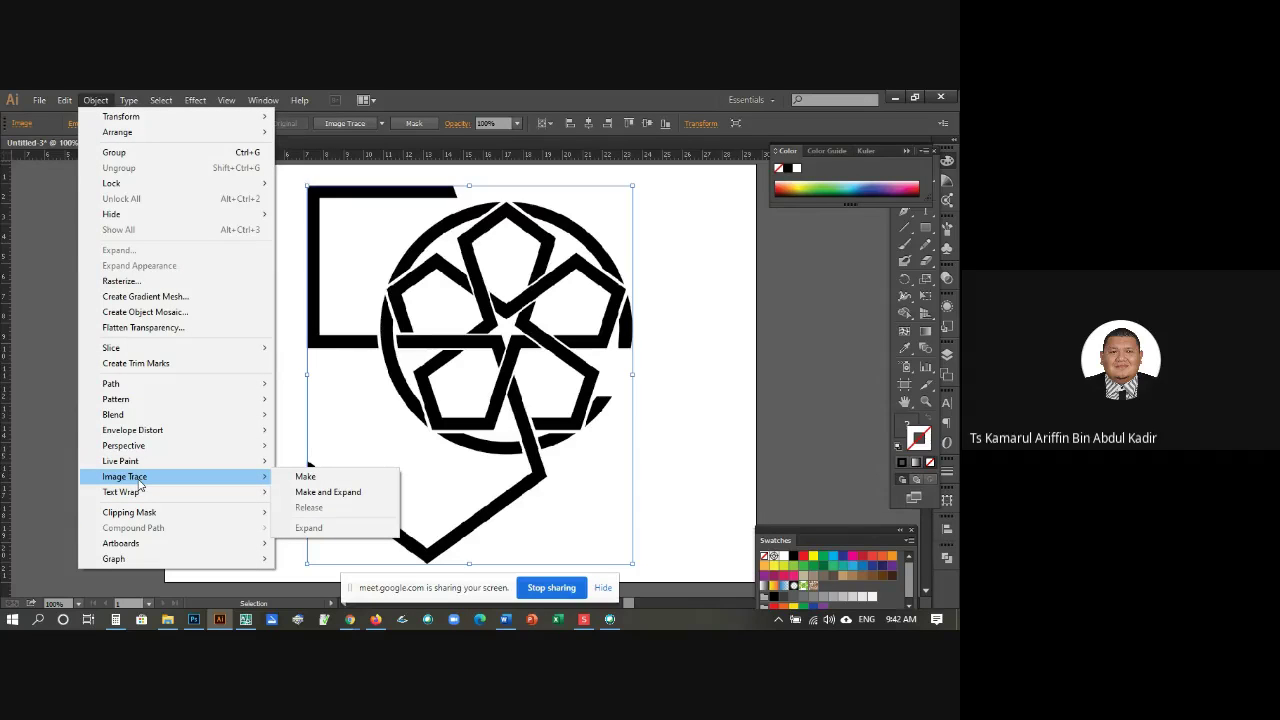
{"action": "left_click", "coordinate": [335, 499]}
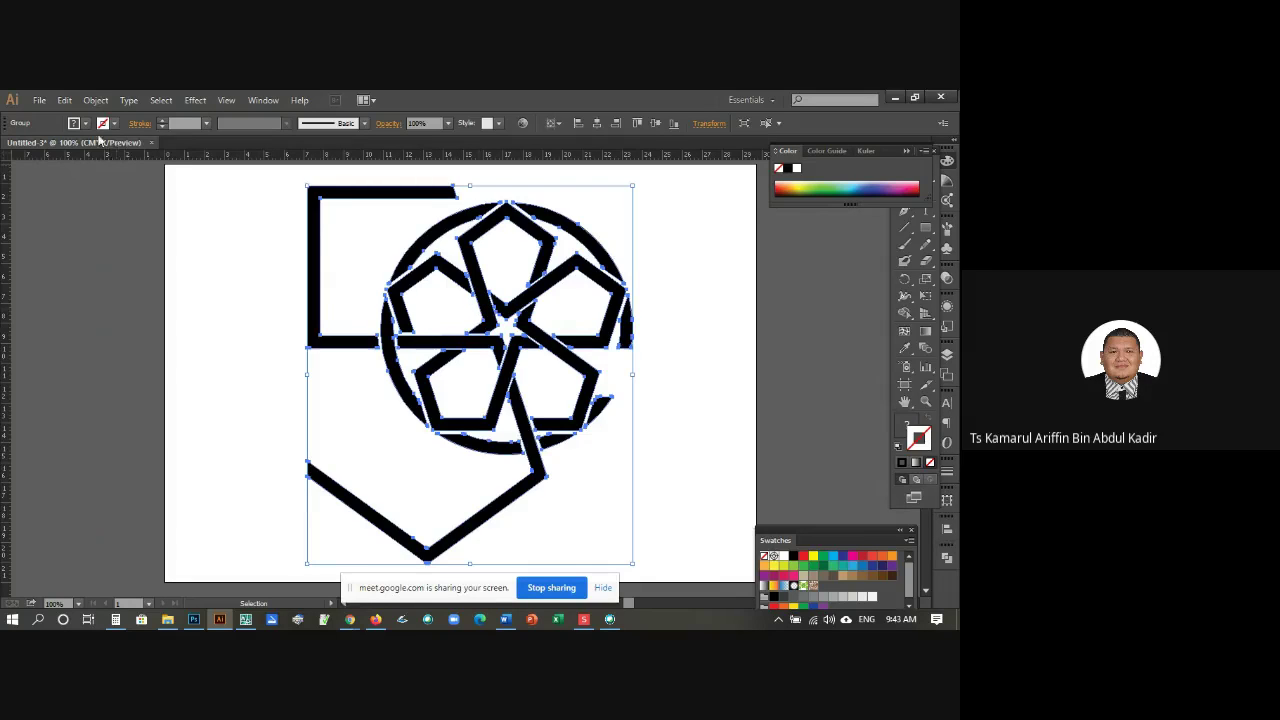
{"action": "left_click", "coordinate": [66, 104]}
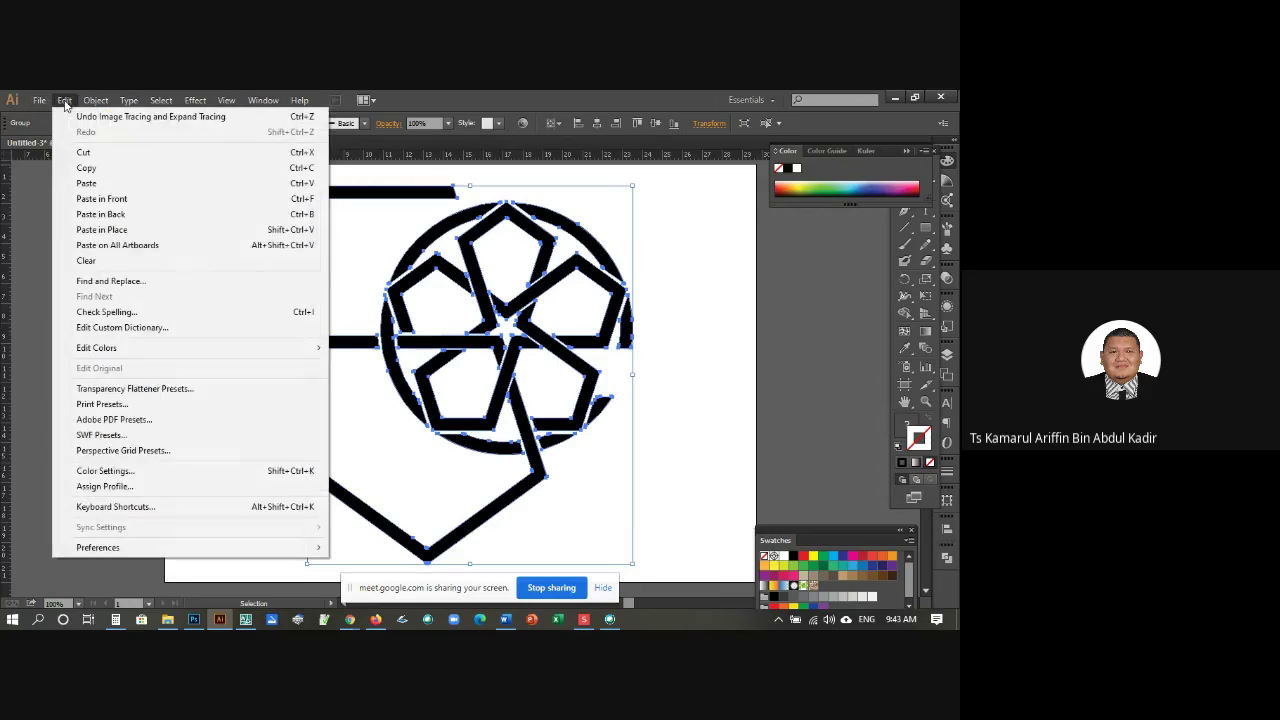
{"action": "left_click", "coordinate": [86, 118]}
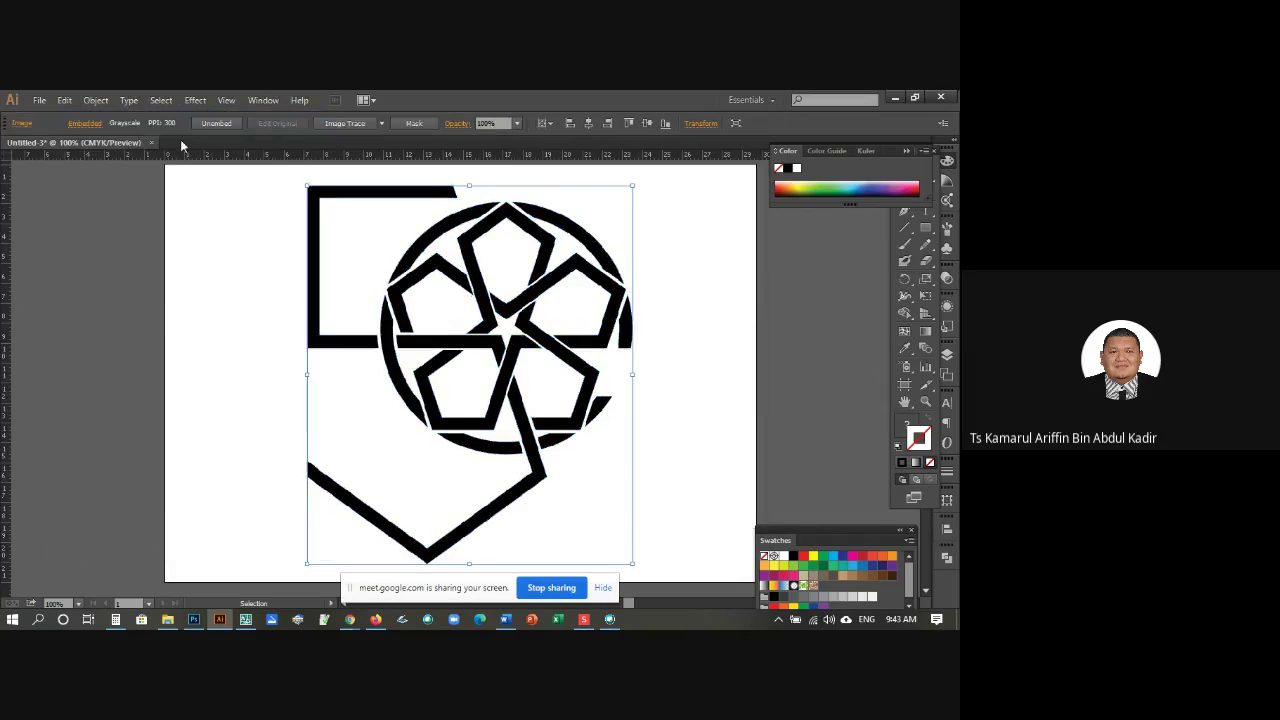
Step: Trace the logo image with the Black and White Logo preset and expand the result into paths
{"action": "left_click", "coordinate": [381, 124]}
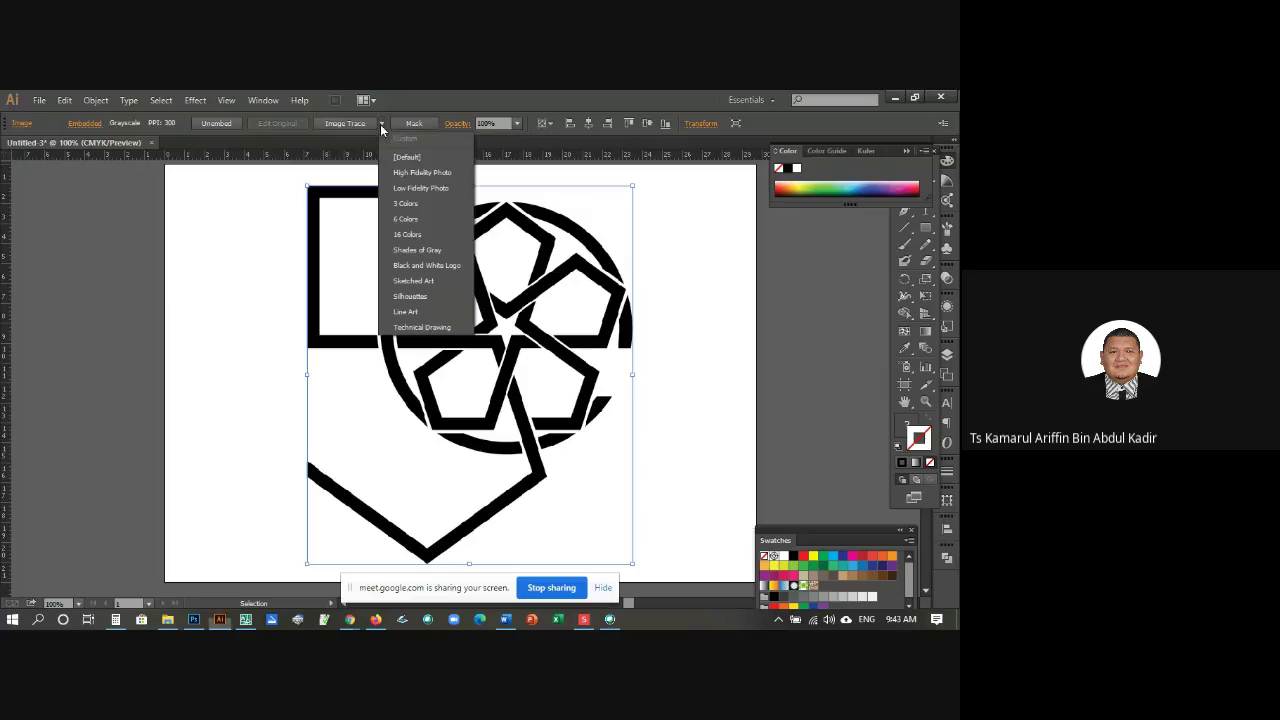
{"action": "left_click", "coordinate": [428, 266]}
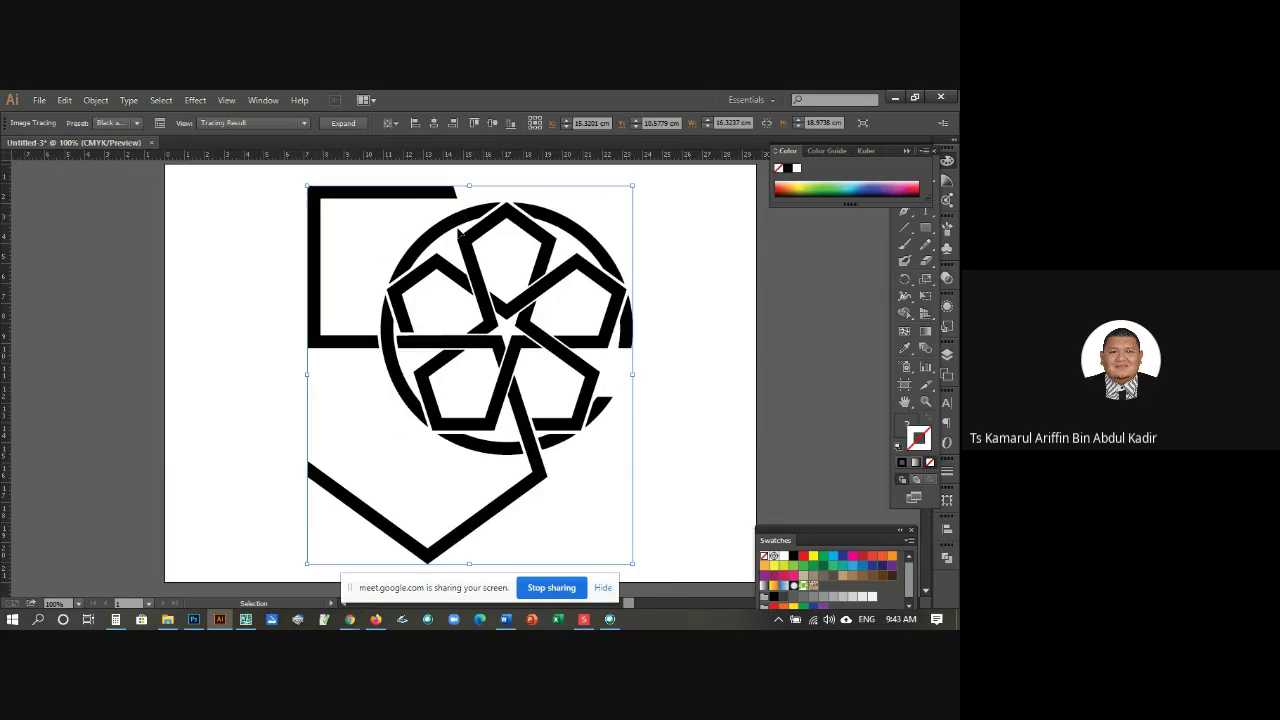
{"action": "left_click", "coordinate": [338, 123]}
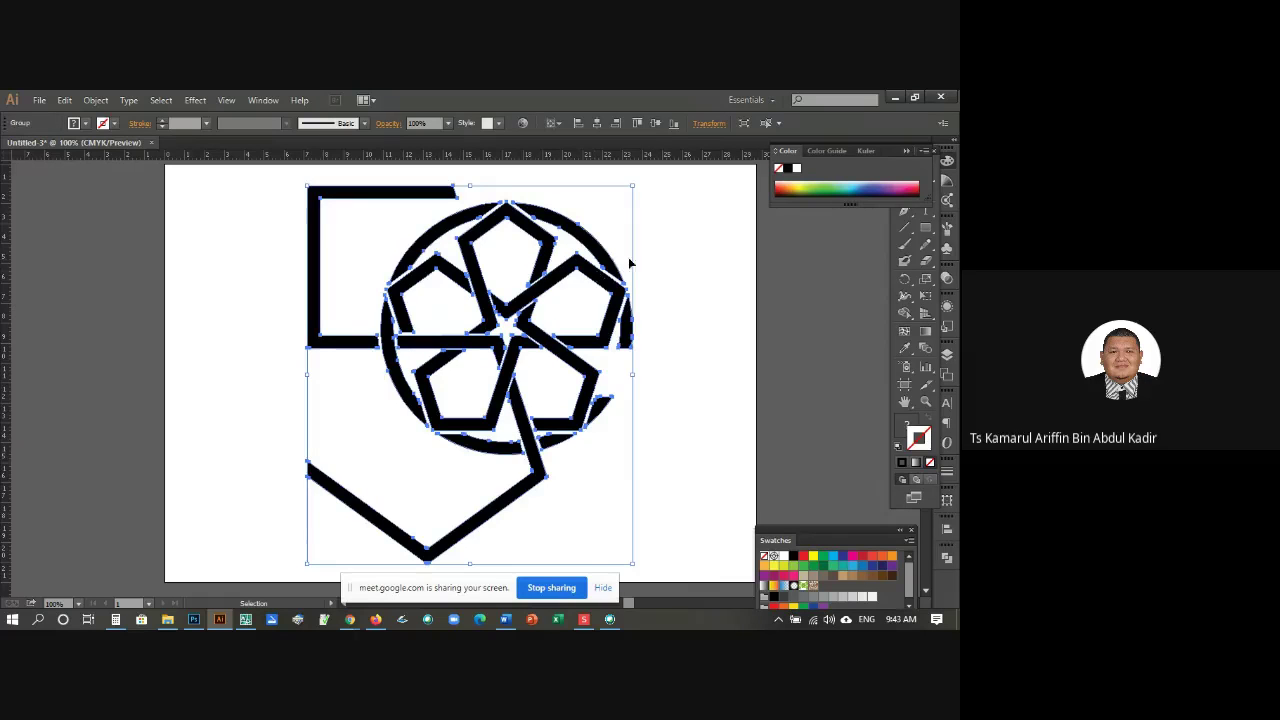
Step: Ungroup the expanded logo tracing into separate shapes and clear the selection
{"action": "left_click", "coordinate": [663, 258]}
{"action": "left_click", "coordinate": [600, 221]}
{"action": "right_click", "coordinate": [537, 215]}
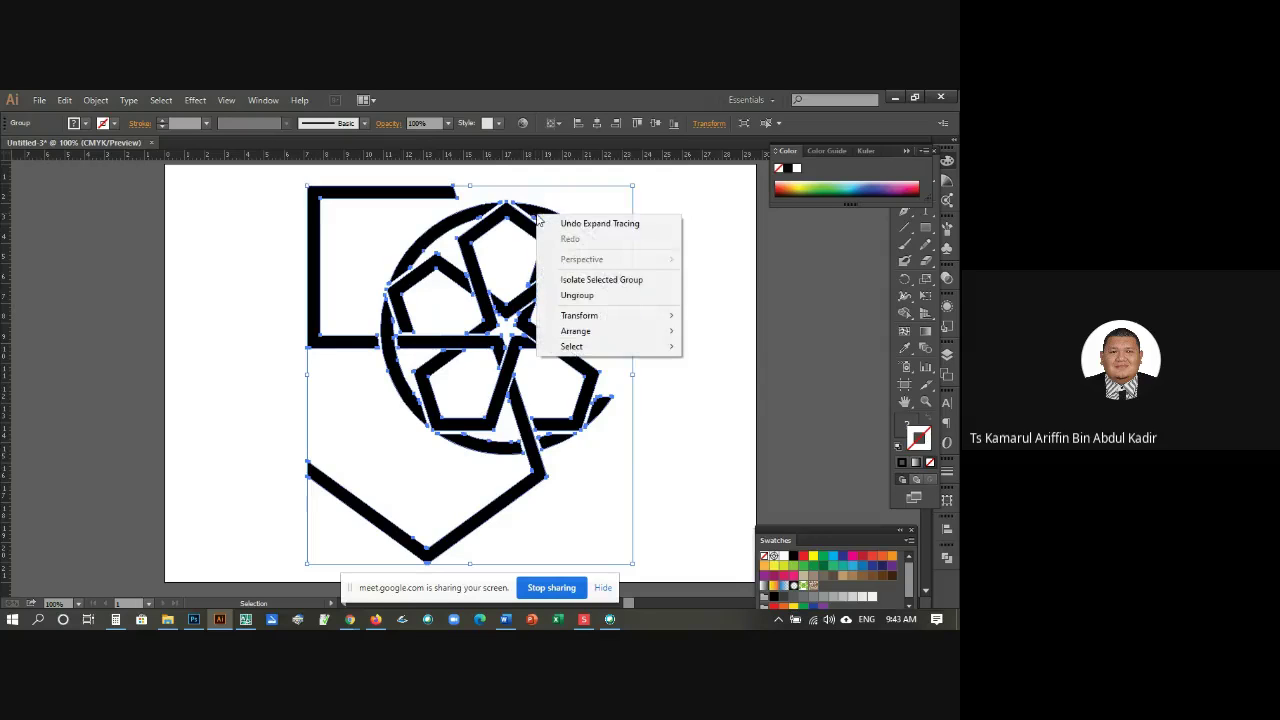
{"action": "left_click", "coordinate": [588, 296]}
{"action": "left_click", "coordinate": [676, 262]}
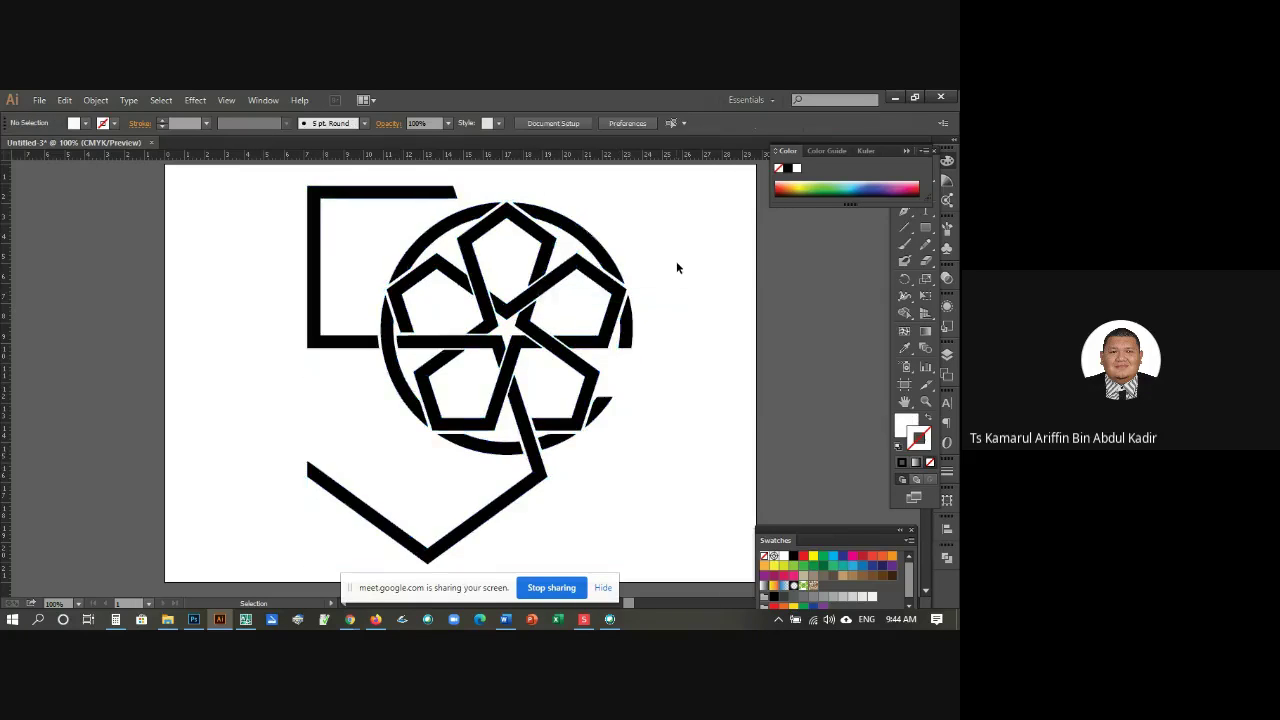
Step: Examine the ungrouped pieces by selecting the white compound path, individual black segments and the white area below the lower chevron
{"action": "left_click", "coordinate": [596, 212]}
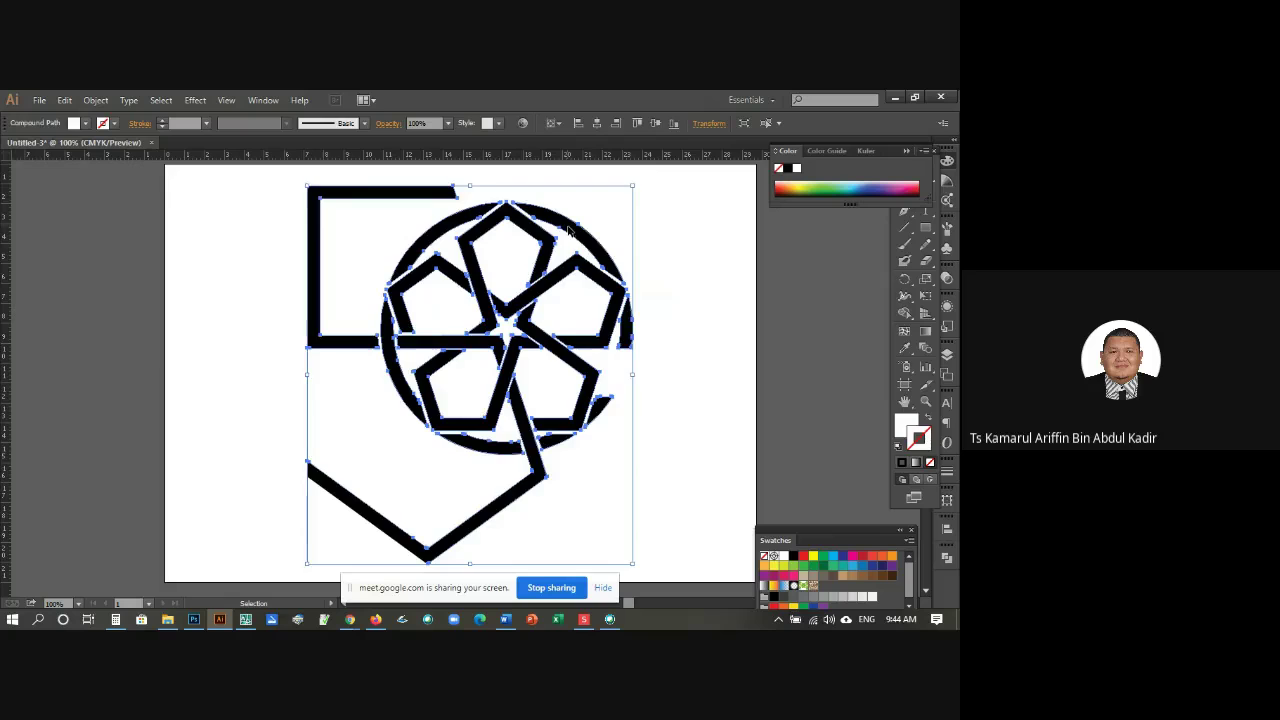
{"action": "left_click", "coordinate": [574, 232]}
{"action": "left_click", "coordinate": [430, 214]}
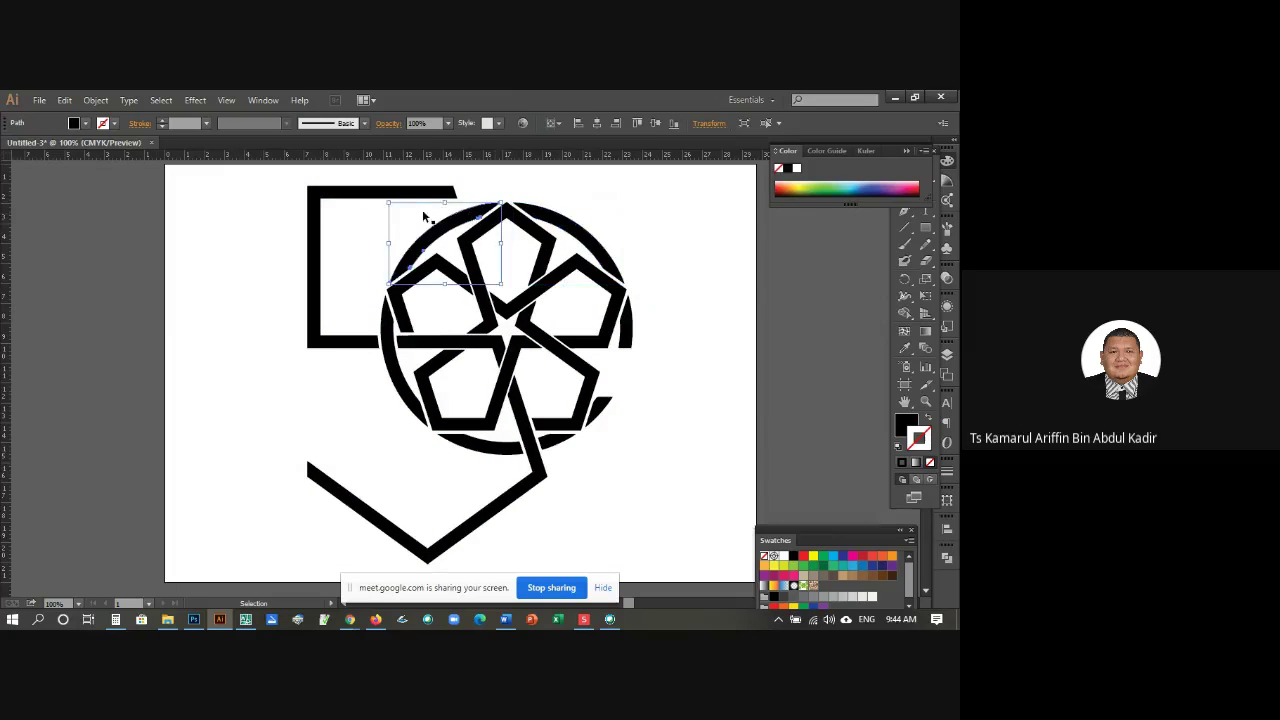
{"action": "left_click", "coordinate": [408, 198]}
{"action": "left_click", "coordinate": [421, 285]}
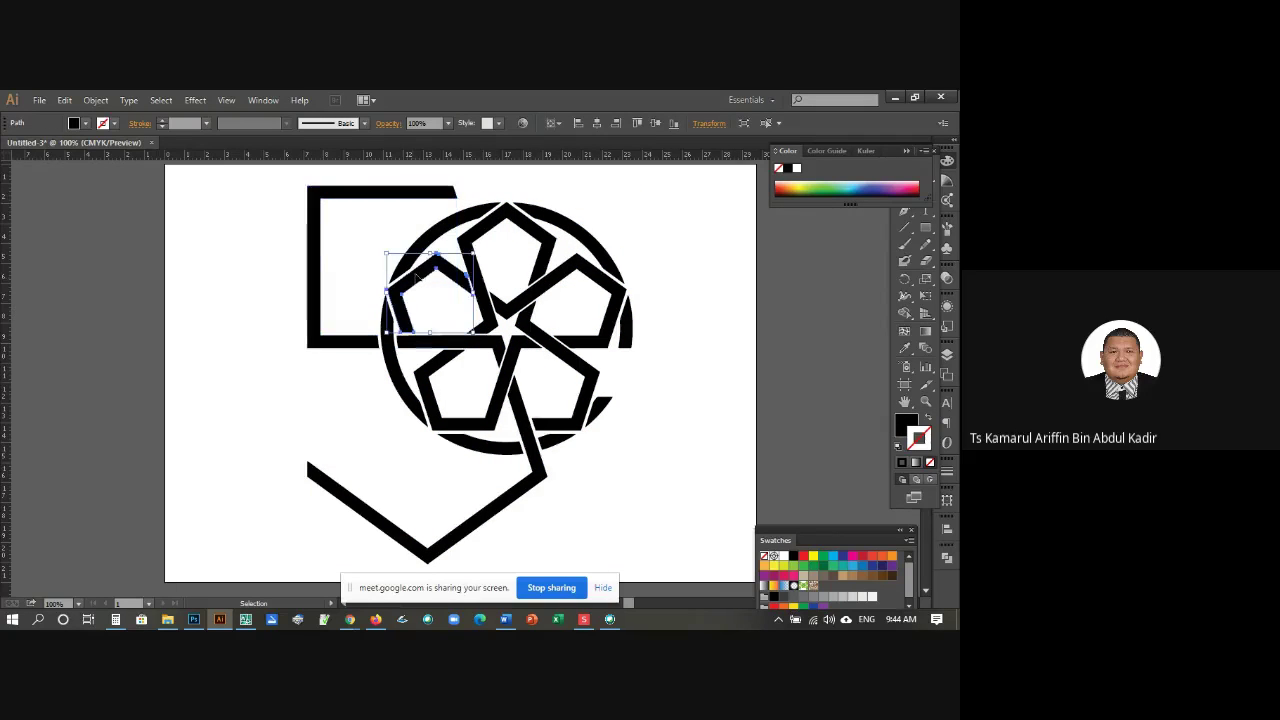
{"action": "left_click", "coordinate": [548, 204]}
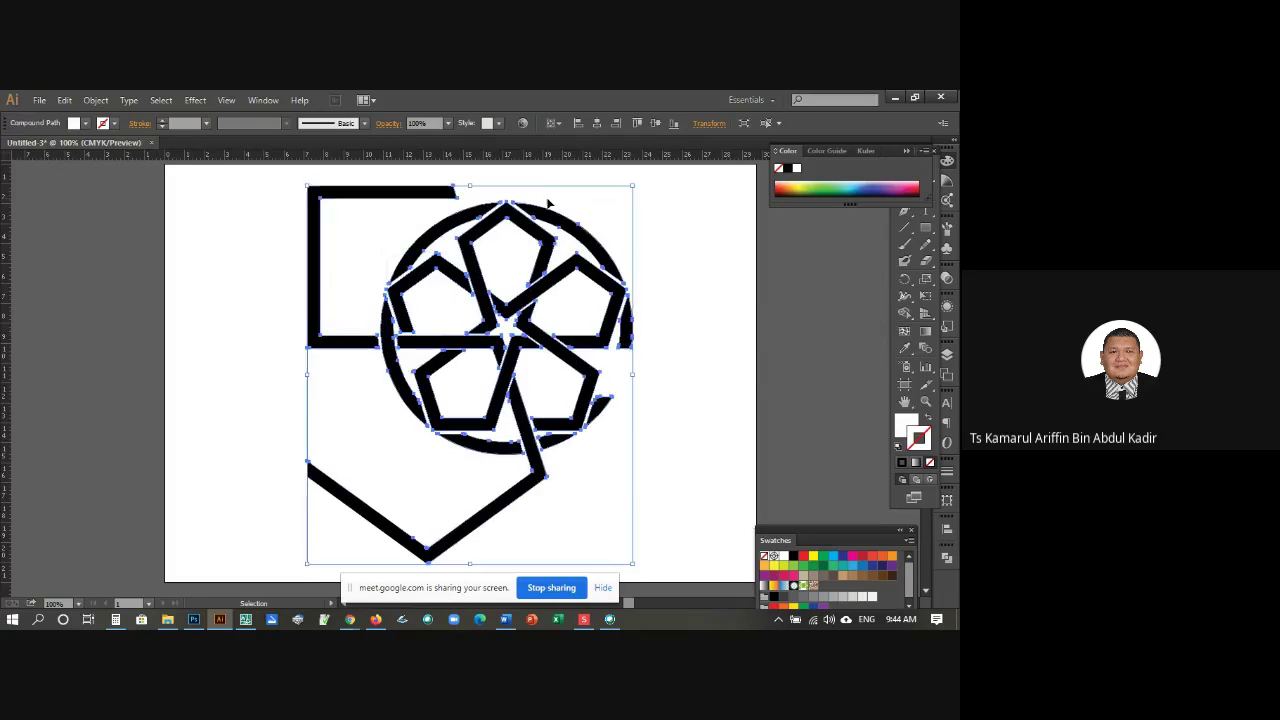
{"action": "left_click", "coordinate": [673, 282]}
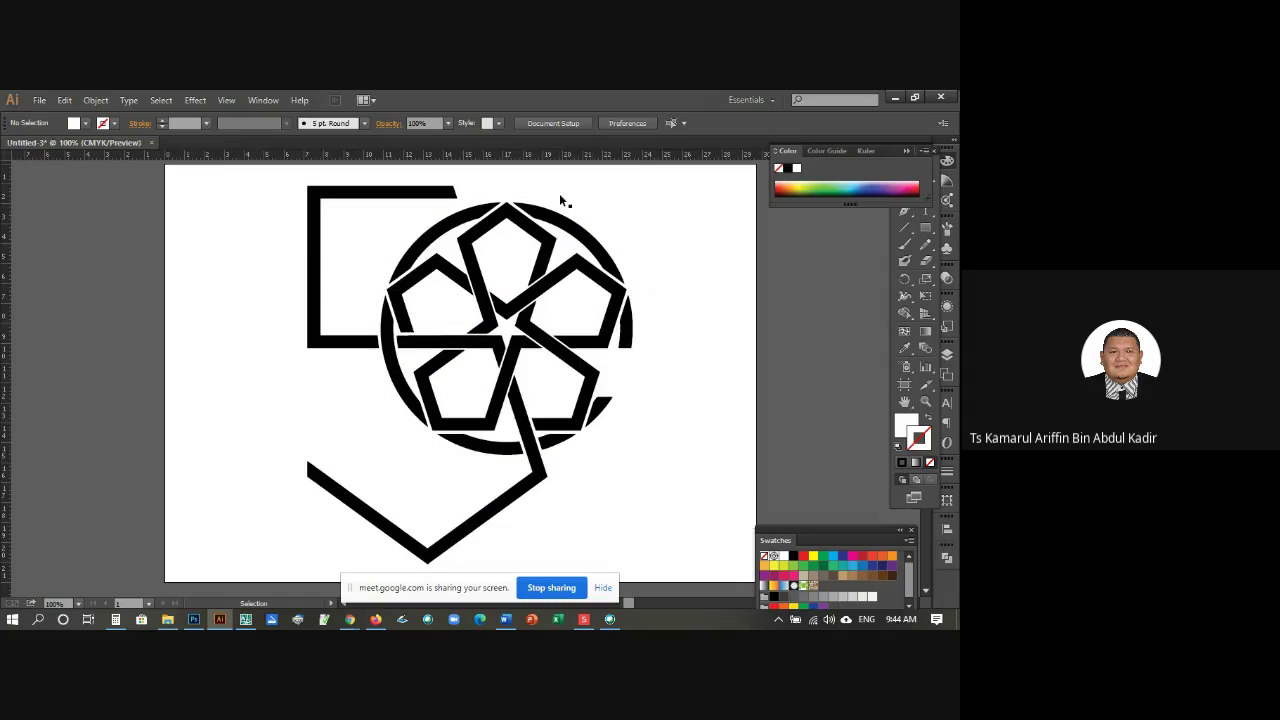
{"action": "left_click", "coordinate": [597, 208]}
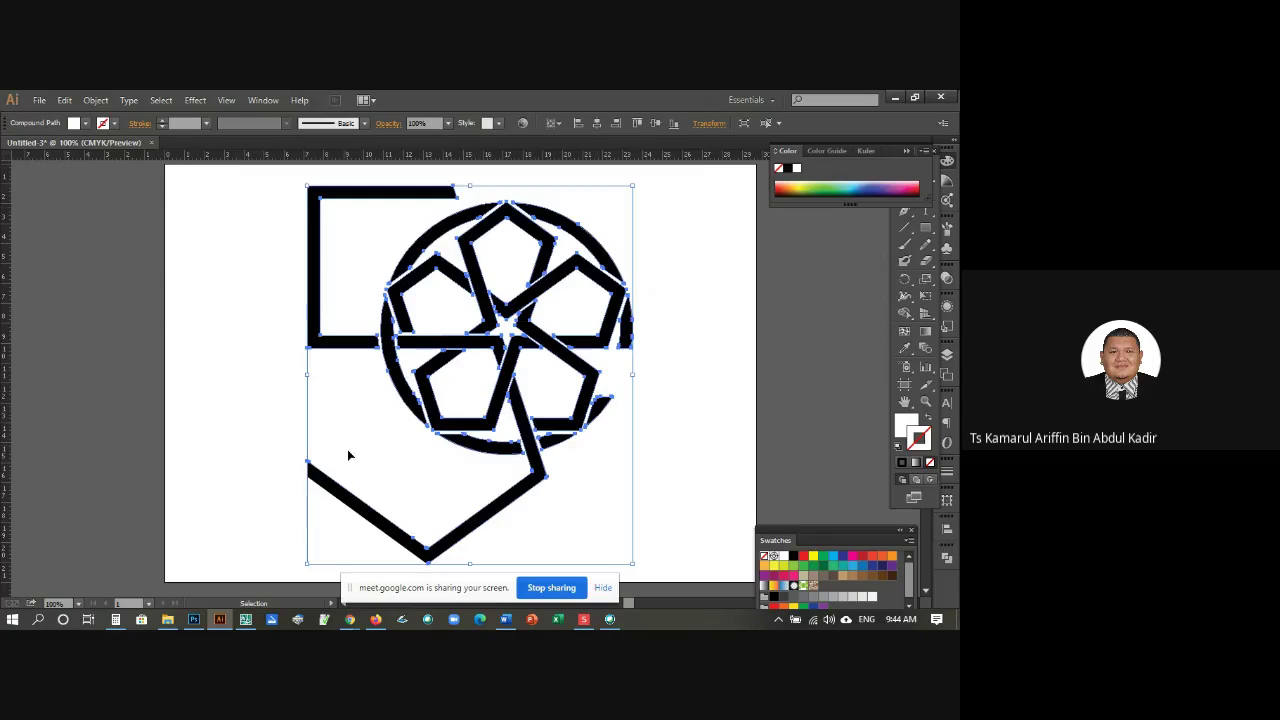
{"action": "left_click", "coordinate": [654, 417]}
{"action": "left_click", "coordinate": [344, 543]}
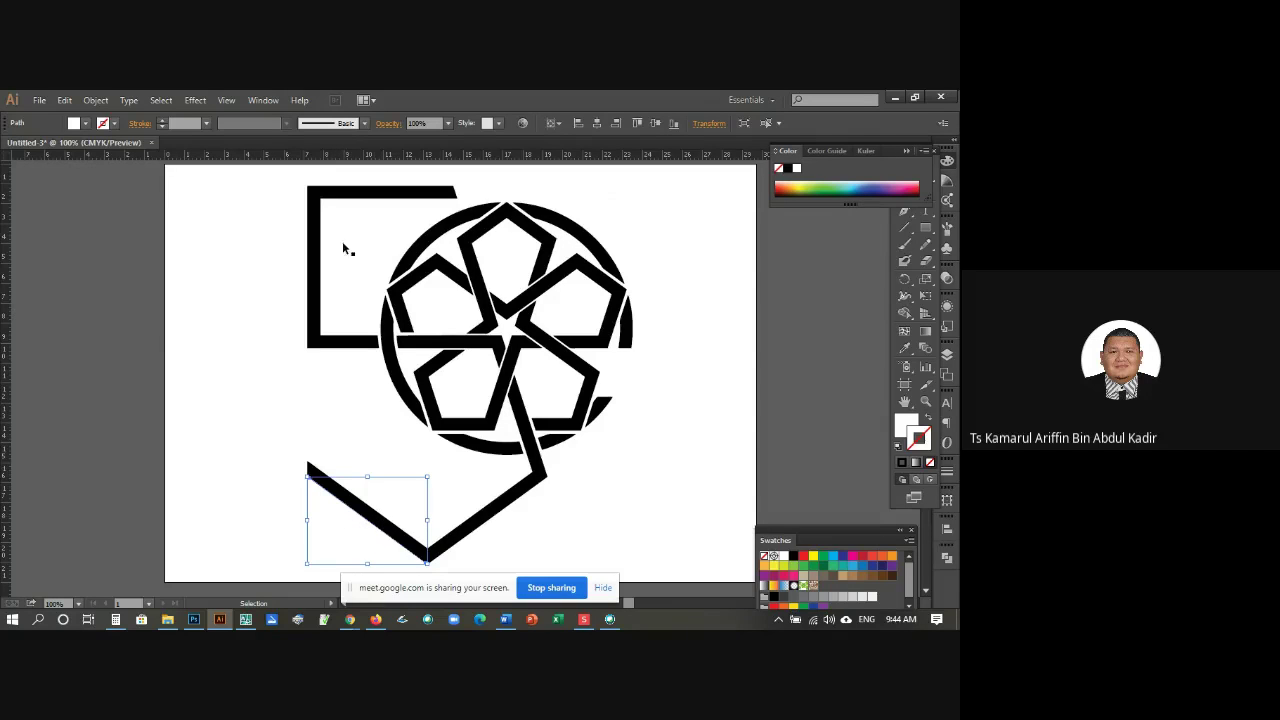
Step: Select all shapes with the same white fill colour in the traced logo and delete them
{"action": "left_click", "coordinate": [161, 101]}
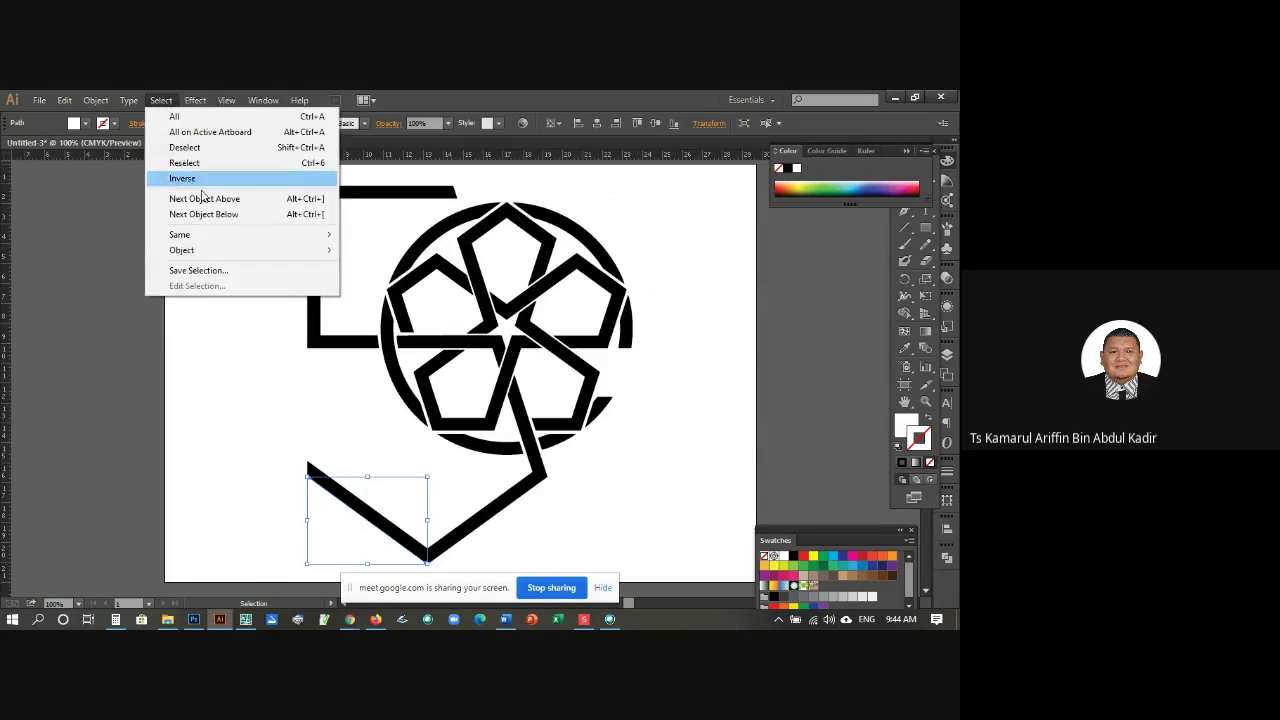
{"action": "mouse_move", "coordinate": [225, 238]}
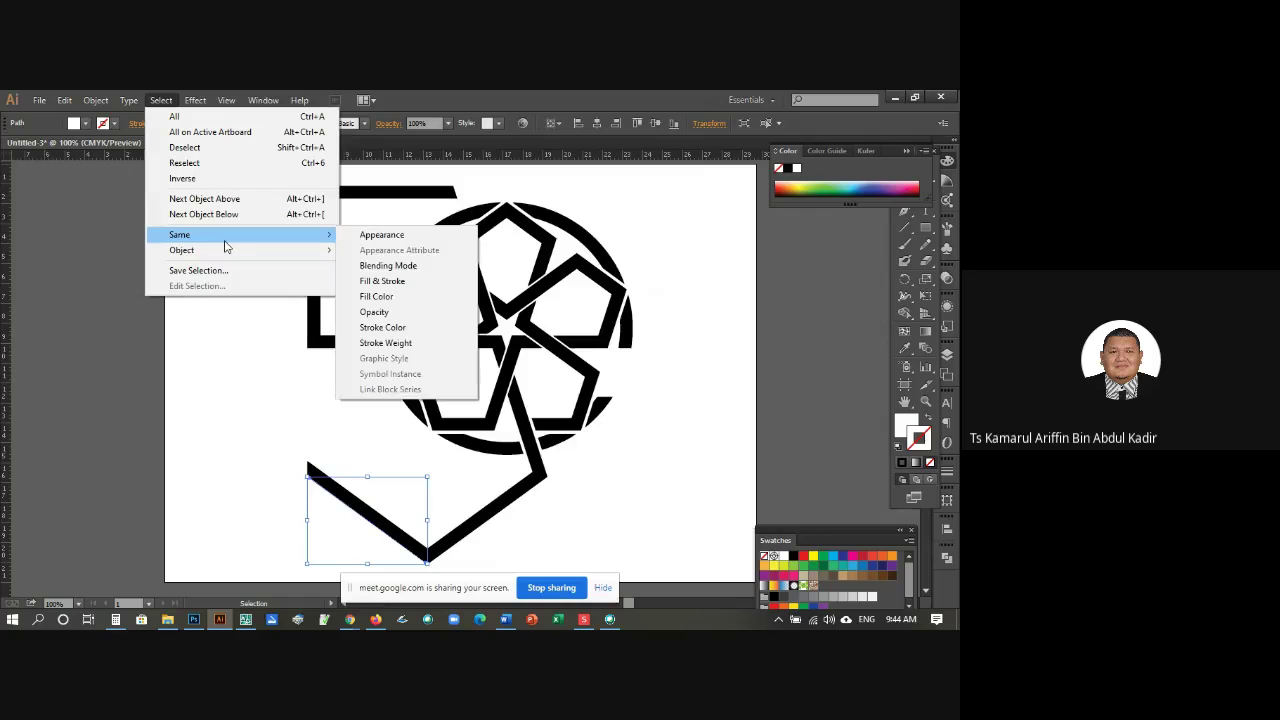
{"action": "left_click", "coordinate": [386, 297]}
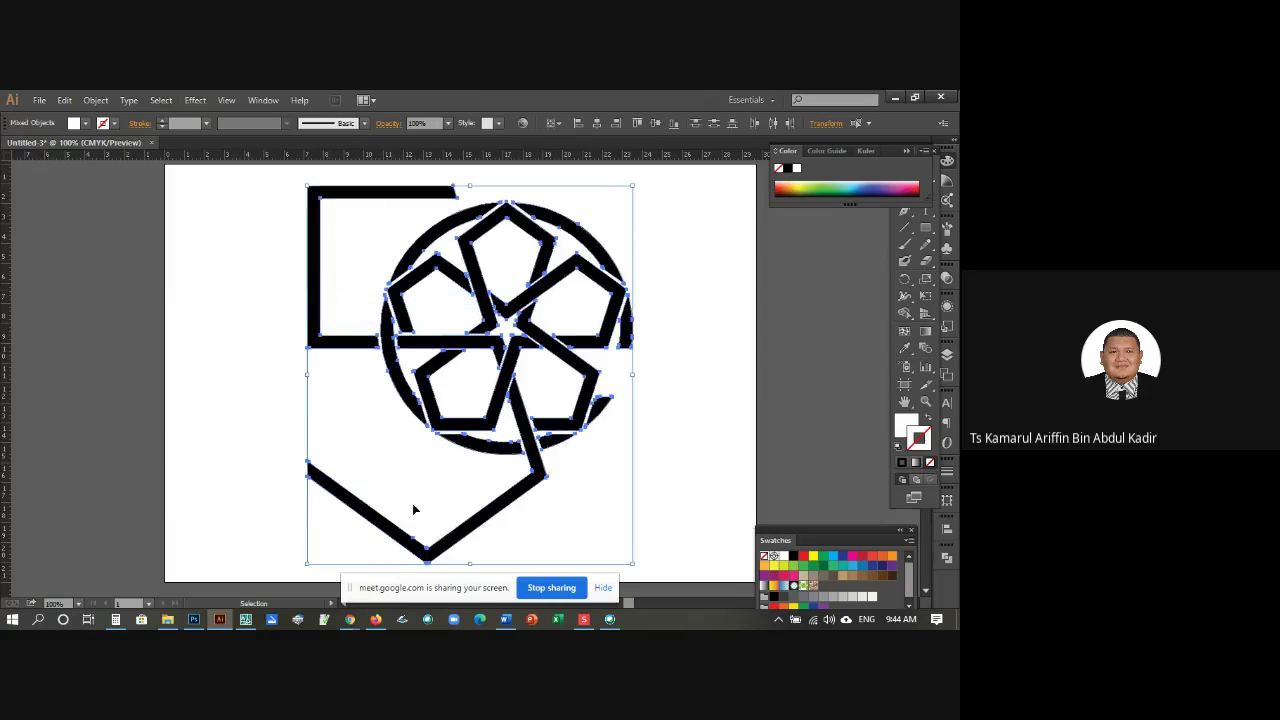
{"action": "left_click", "coordinate": [650, 266]}
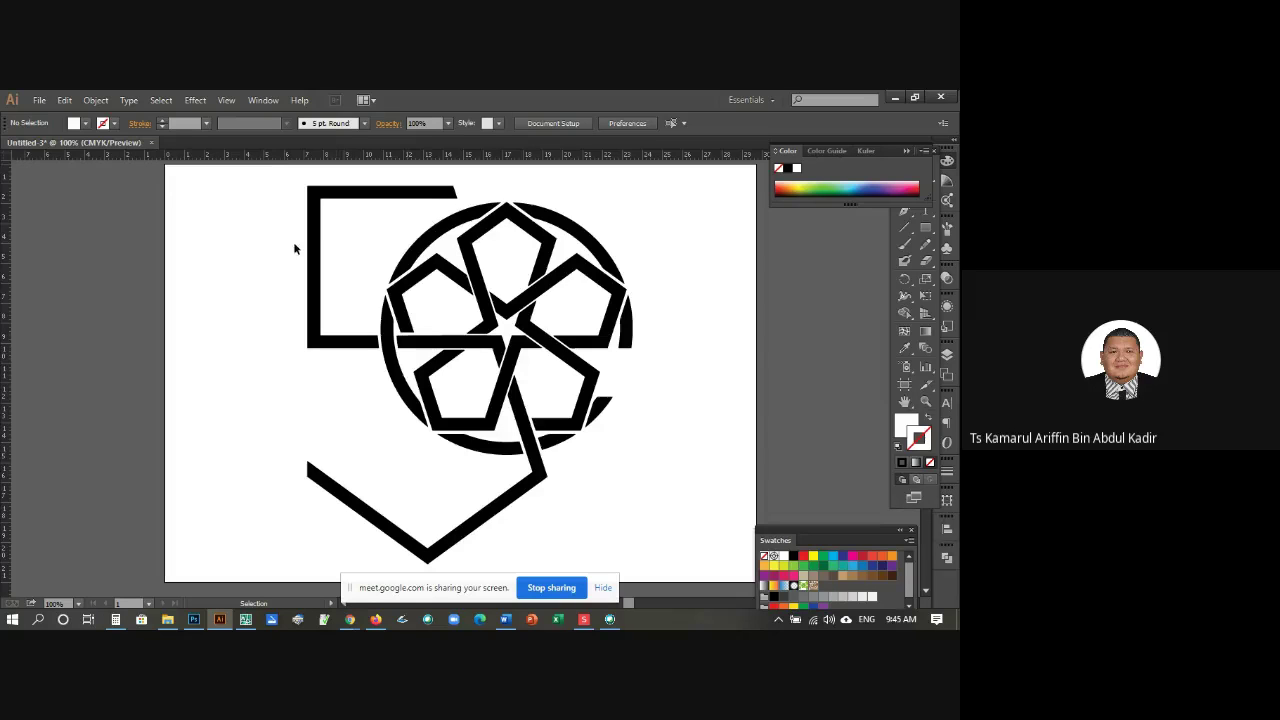
Step: Group the three black segments of the outer line: the upper square bracket, the middle bar and the lower chevron
{"action": "left_click", "coordinate": [340, 348]}
{"action": "left_click", "coordinate": [490, 350]}
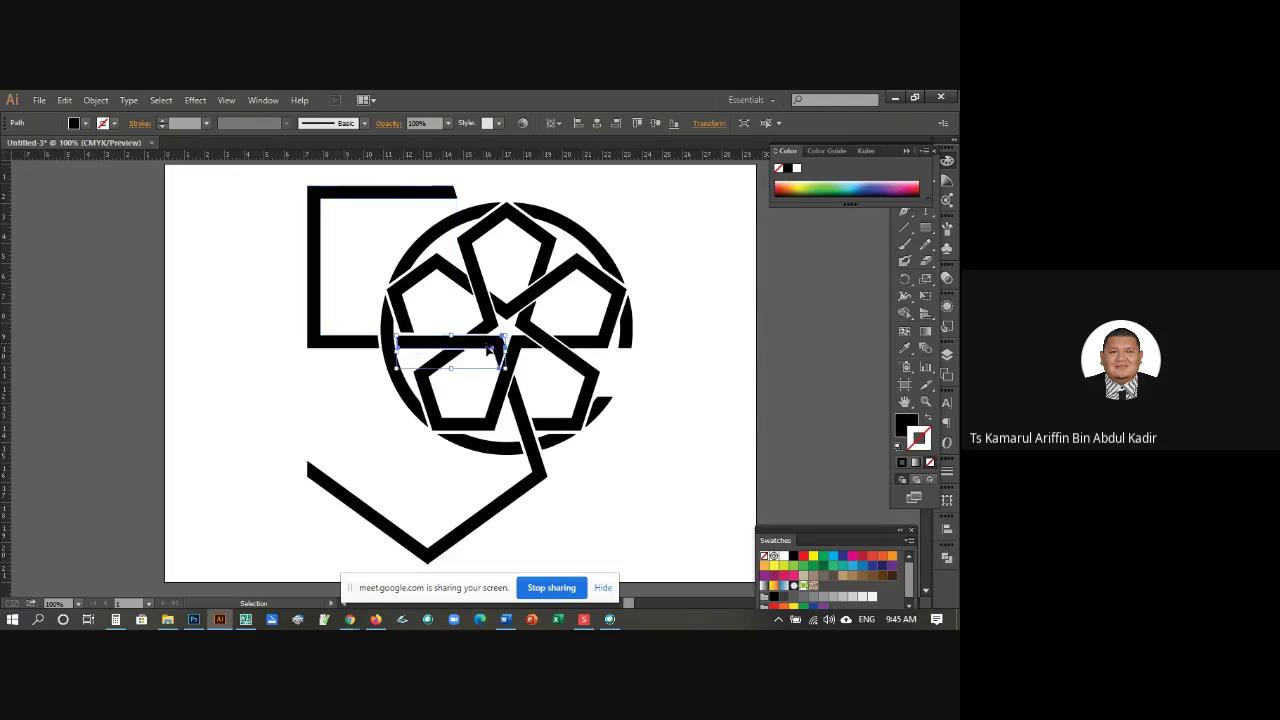
{"action": "left_click", "coordinate": [516, 404]}
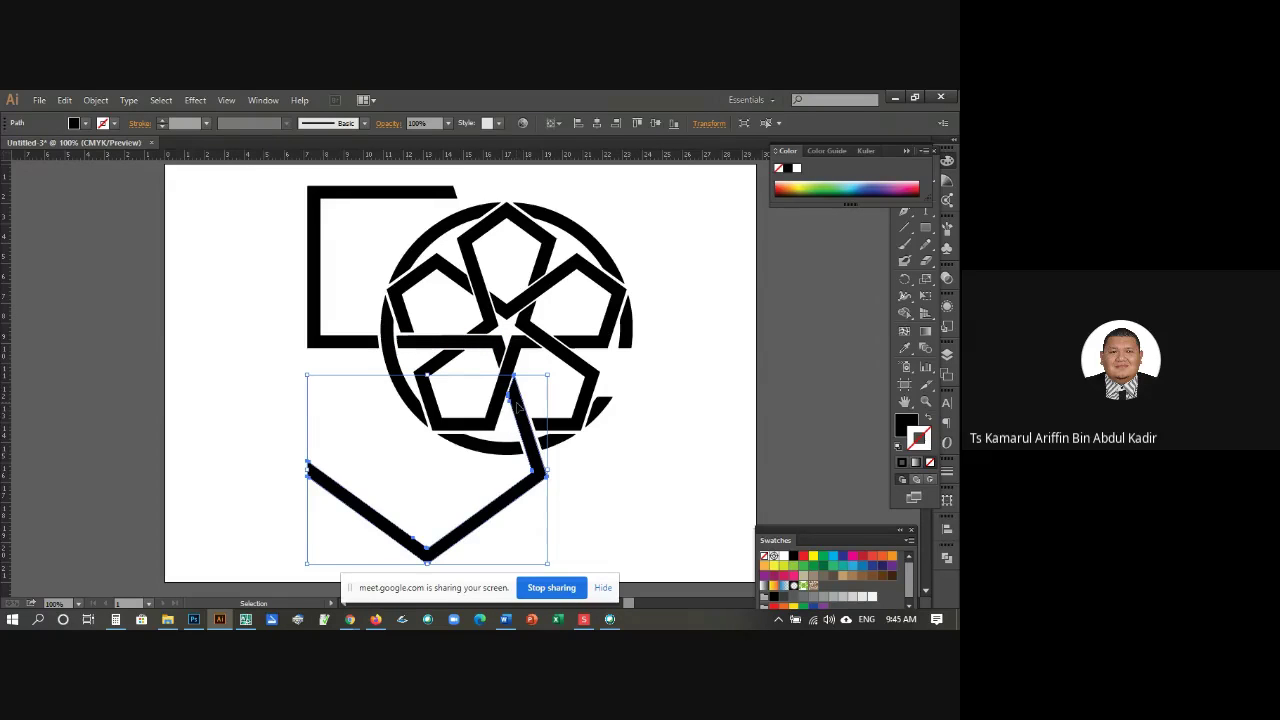
{"action": "left_click", "coordinate": [470, 343], "text": "shift"}
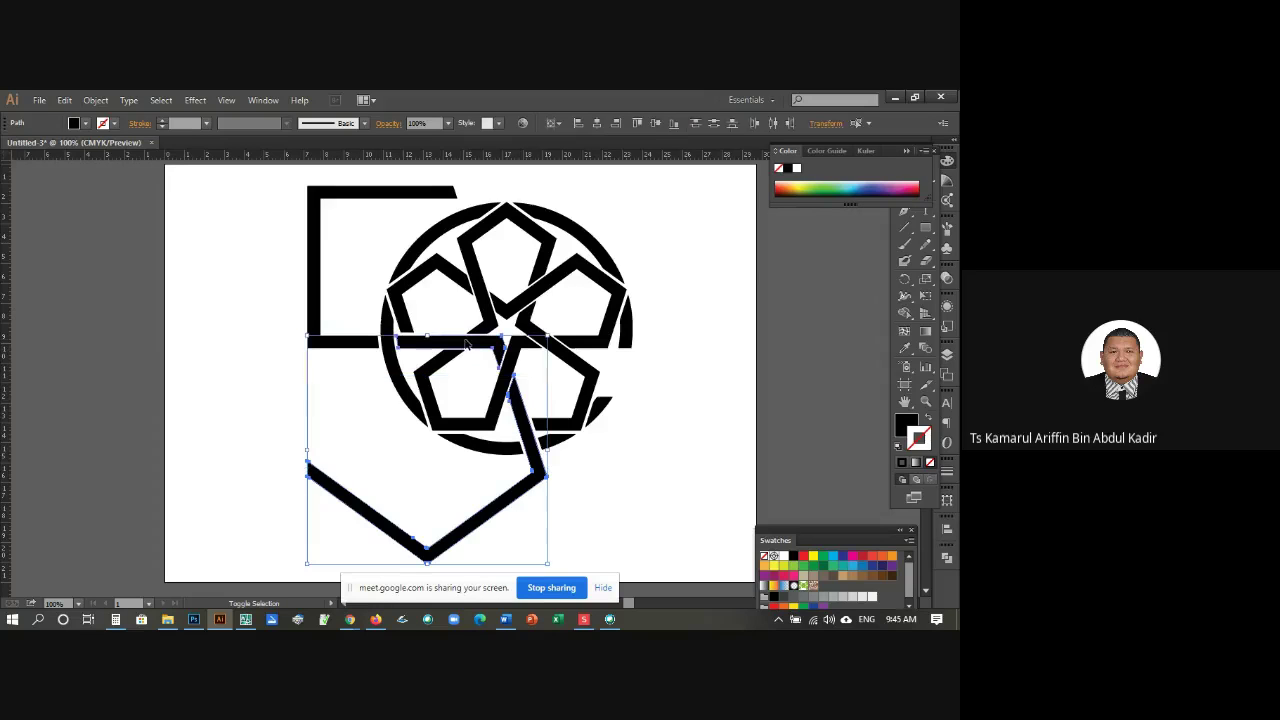
{"action": "left_click", "coordinate": [314, 236], "text": "shift"}
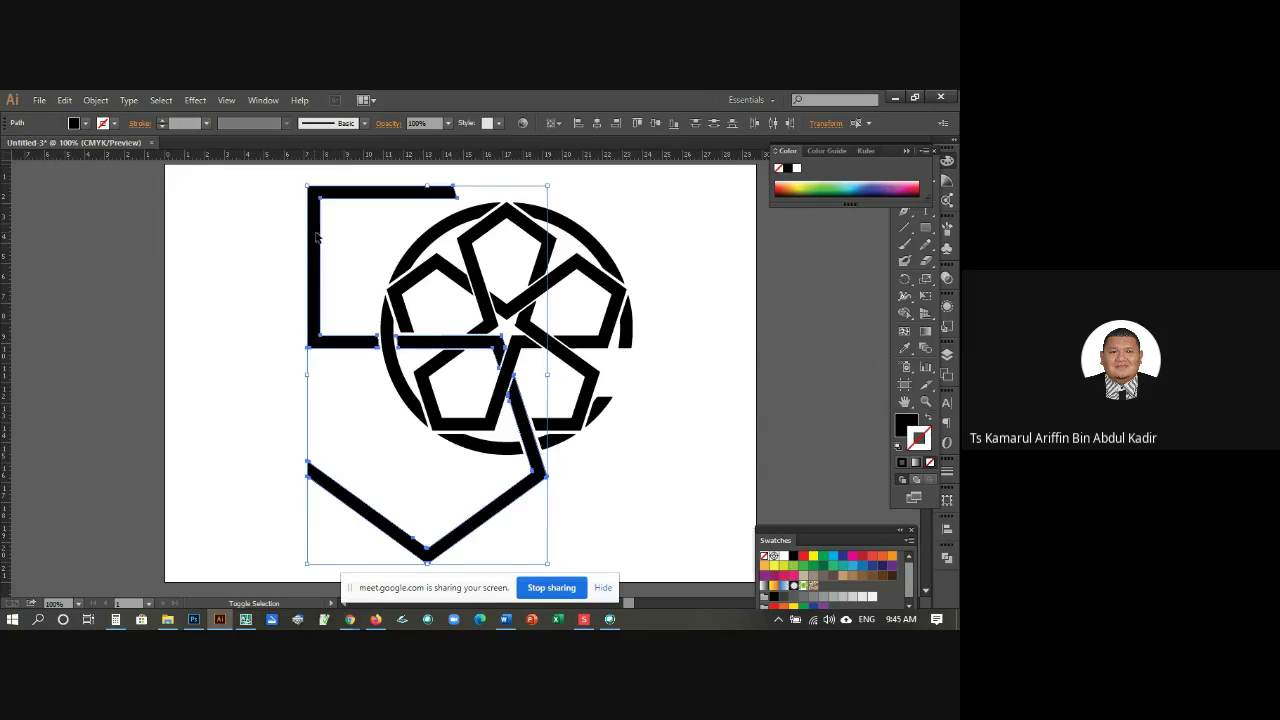
{"action": "right_click", "coordinate": [370, 346]}
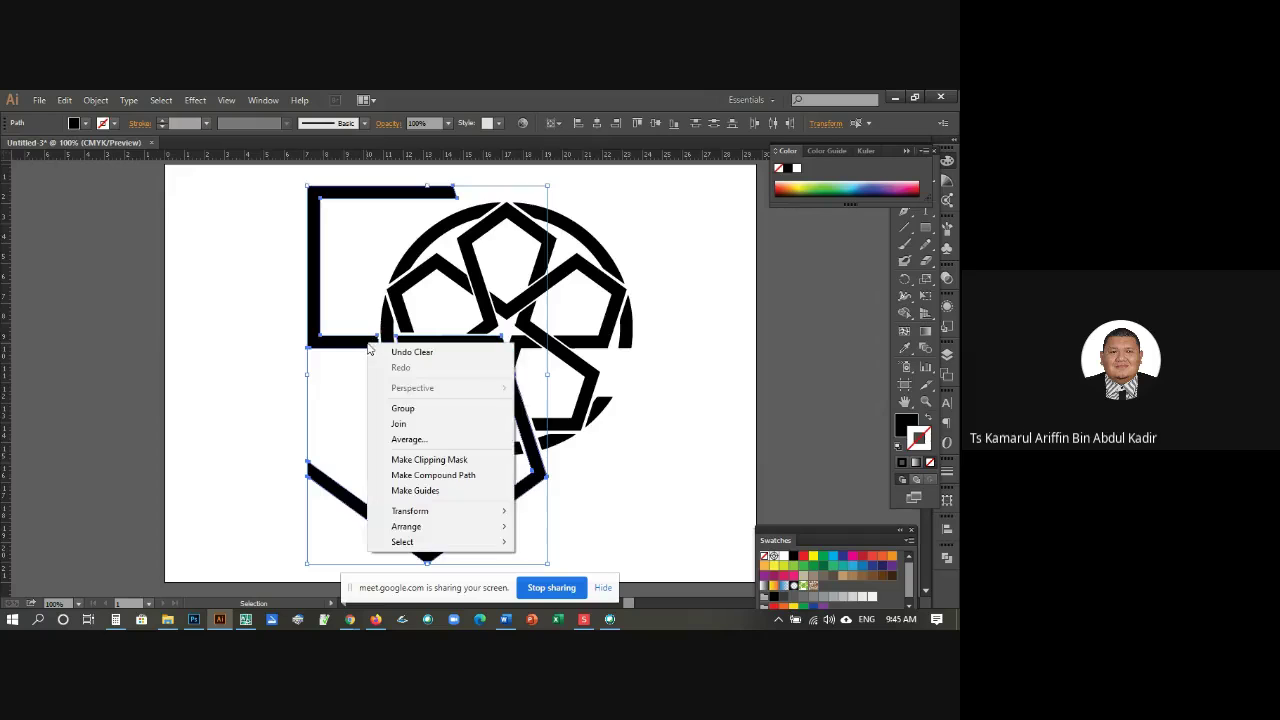
{"action": "left_click", "coordinate": [411, 410]}
{"action": "left_click", "coordinate": [372, 356]}
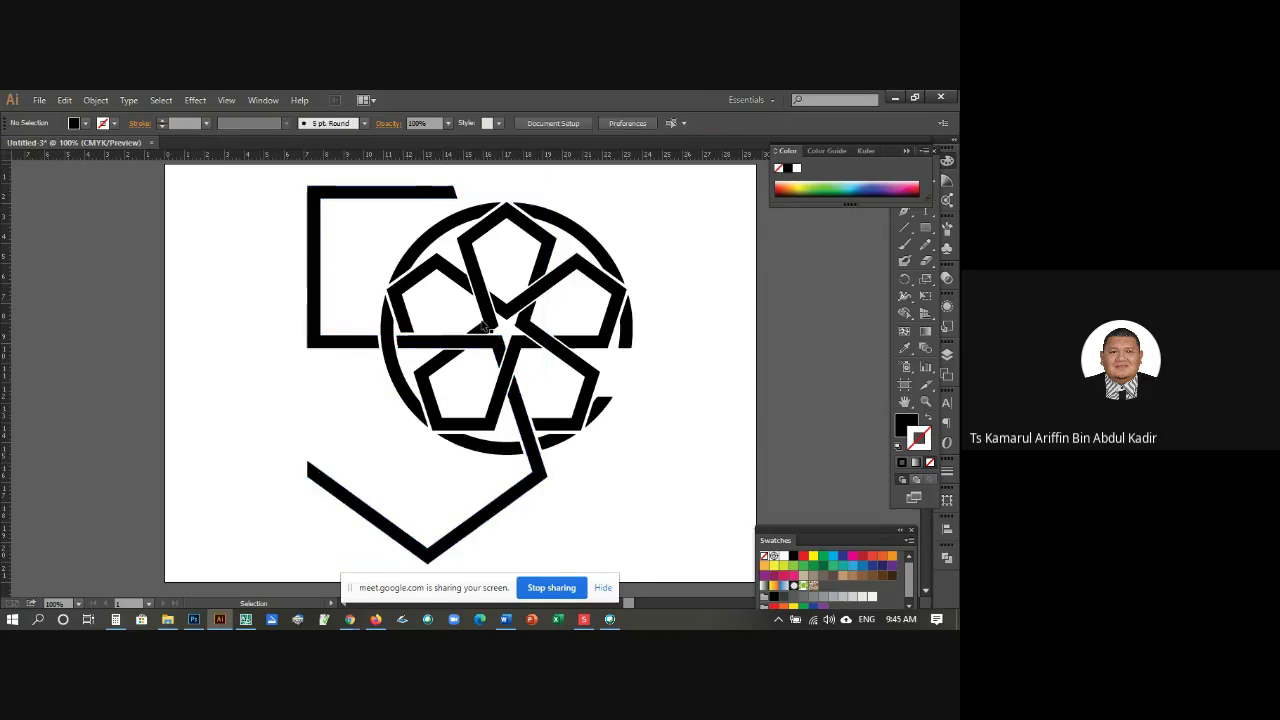
Step: Fill the grouped outer line with the orange swatch and set its stroke to none
{"action": "left_click", "coordinate": [367, 348]}
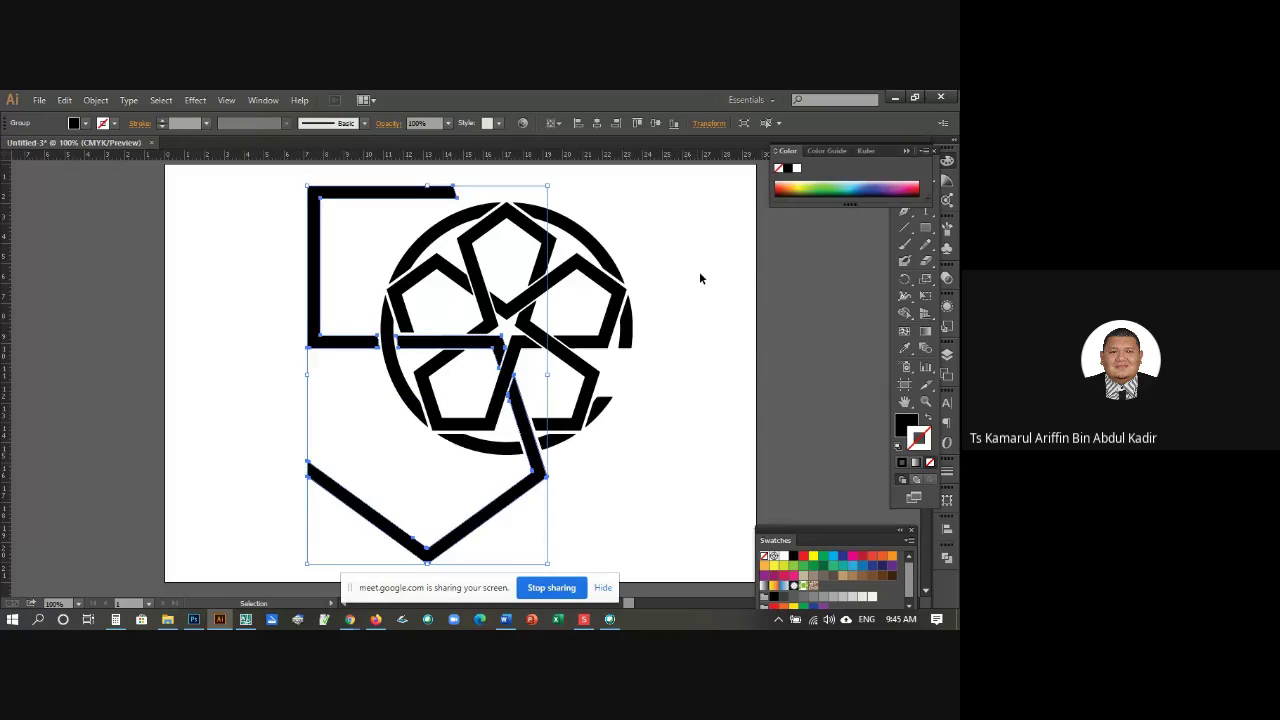
{"action": "left_click", "coordinate": [260, 102]}
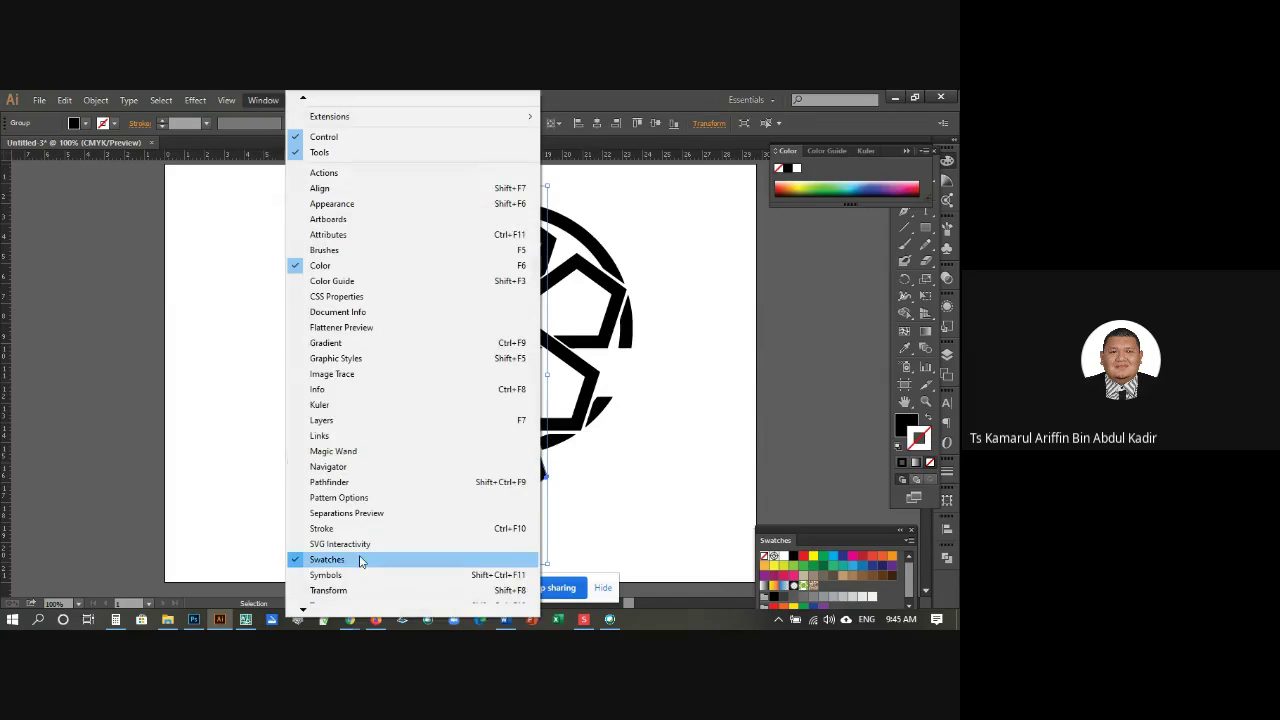
{"action": "left_click", "coordinate": [881, 541]}
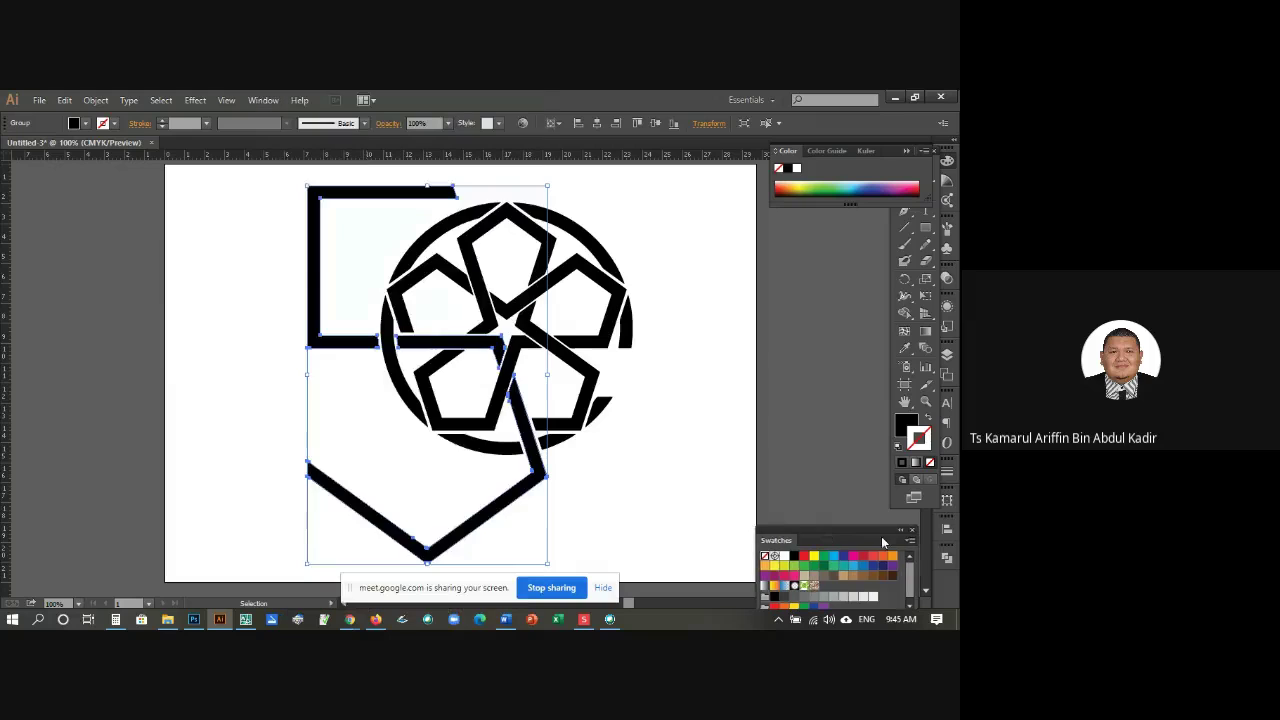
{"action": "left_click", "coordinate": [892, 557]}
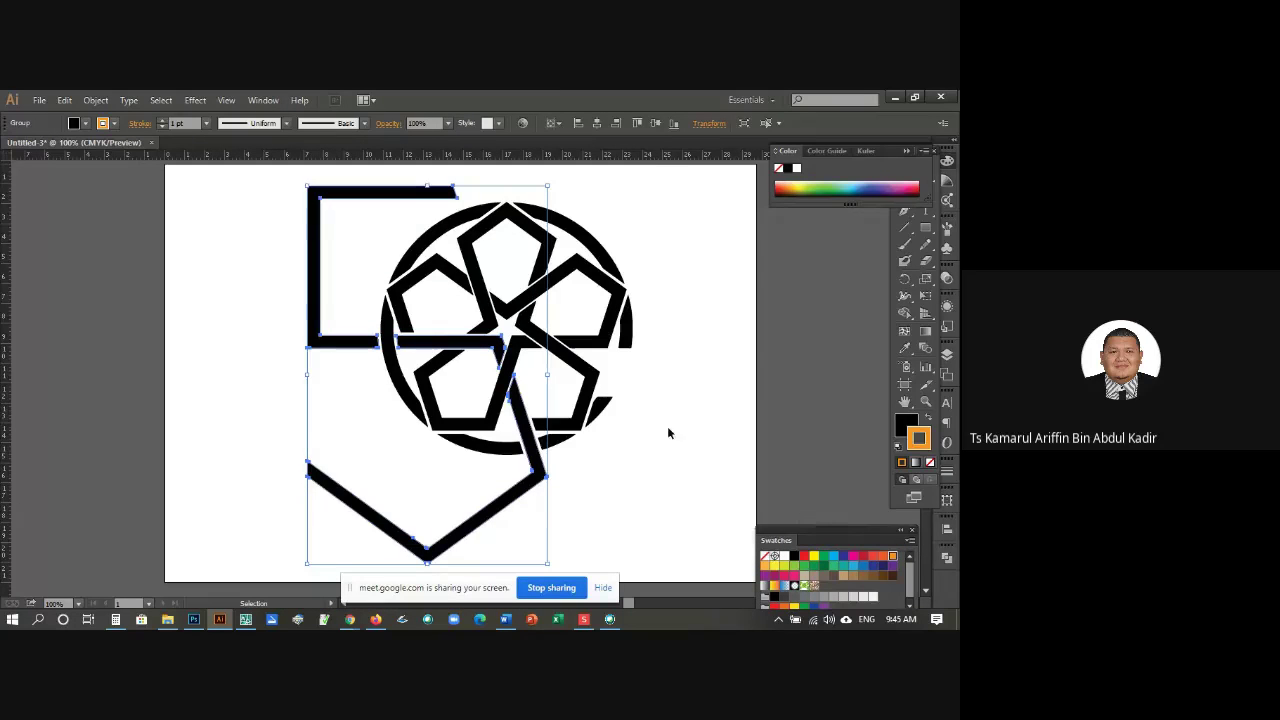
{"action": "left_click", "coordinate": [907, 430]}
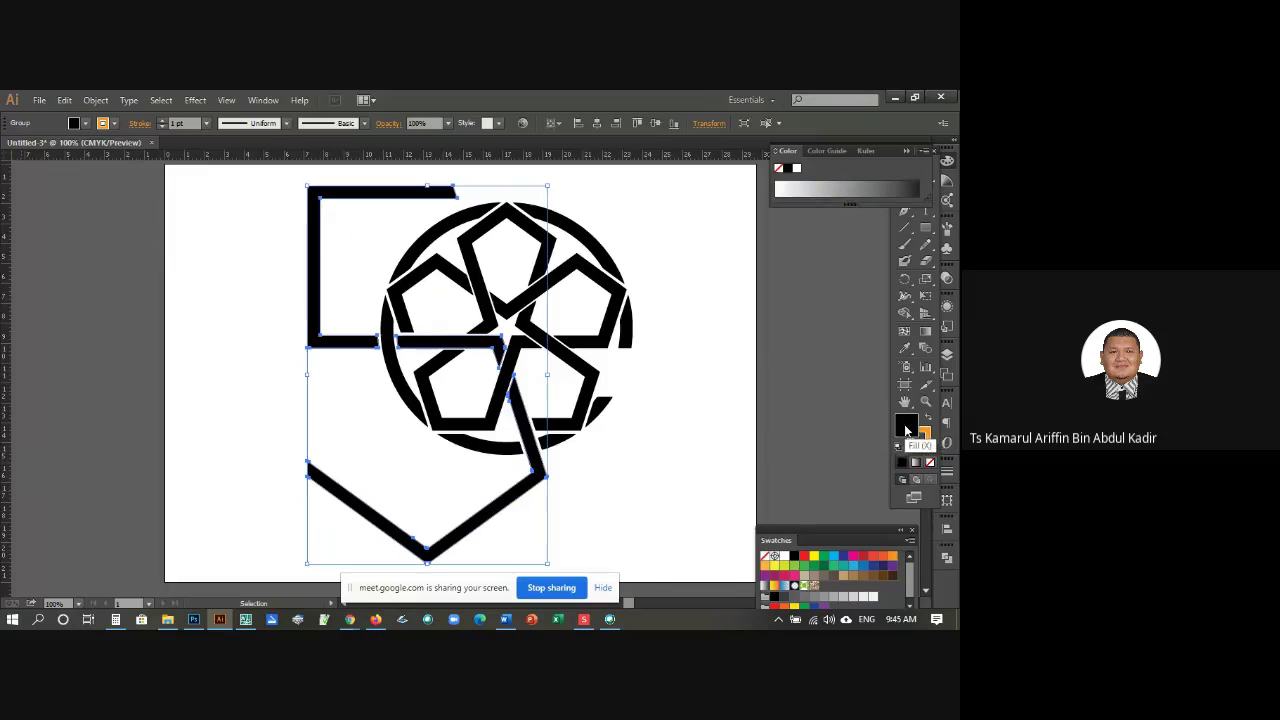
{"action": "left_click", "coordinate": [893, 557]}
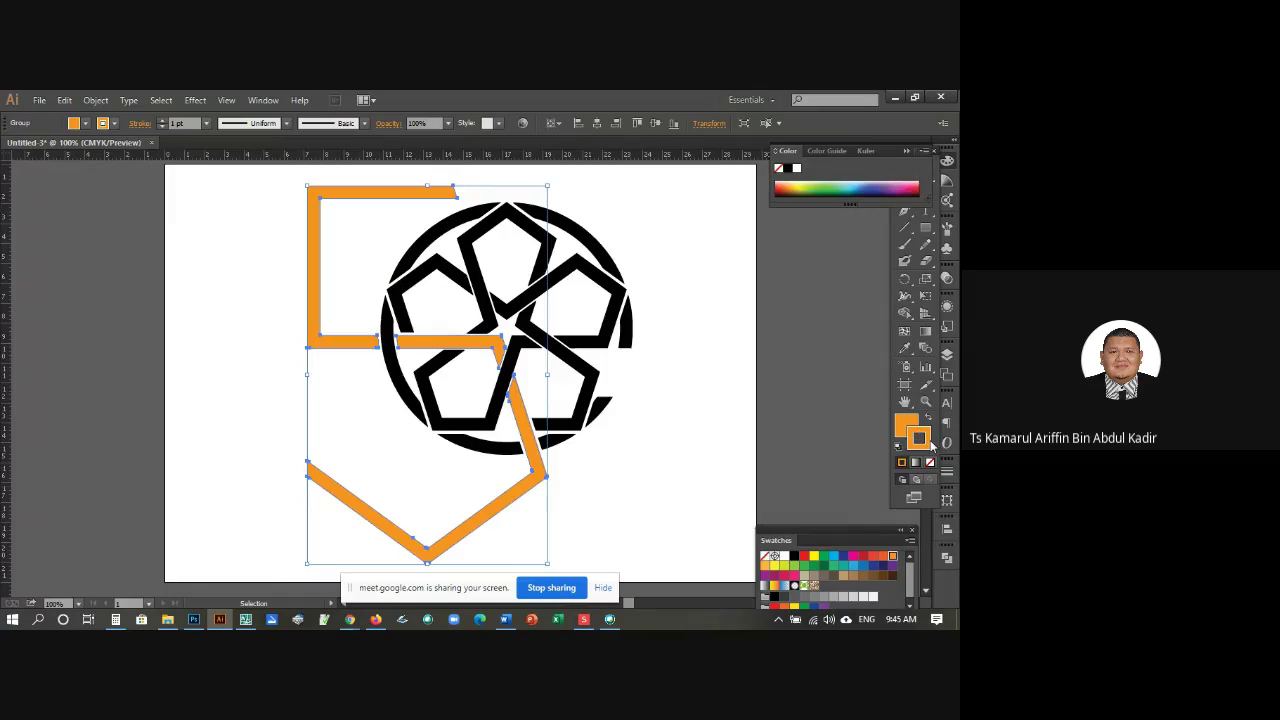
{"action": "left_click", "coordinate": [930, 465]}
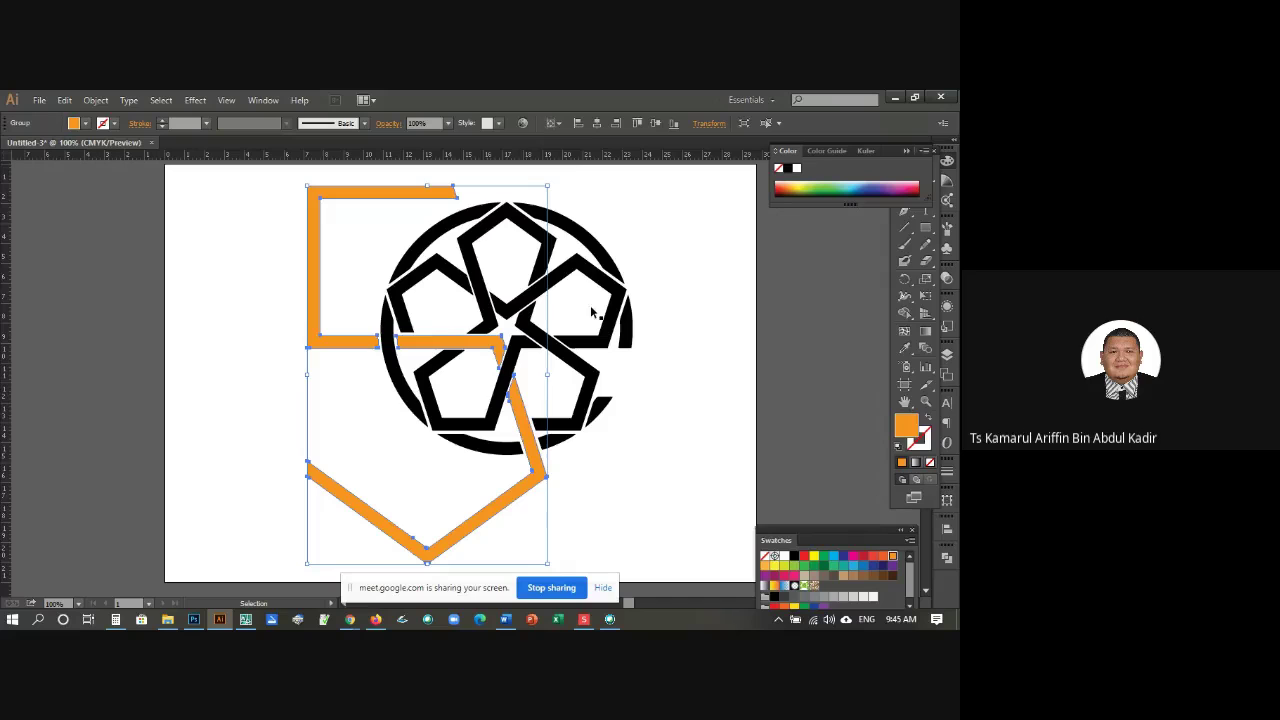
{"action": "left_click", "coordinate": [268, 211]}
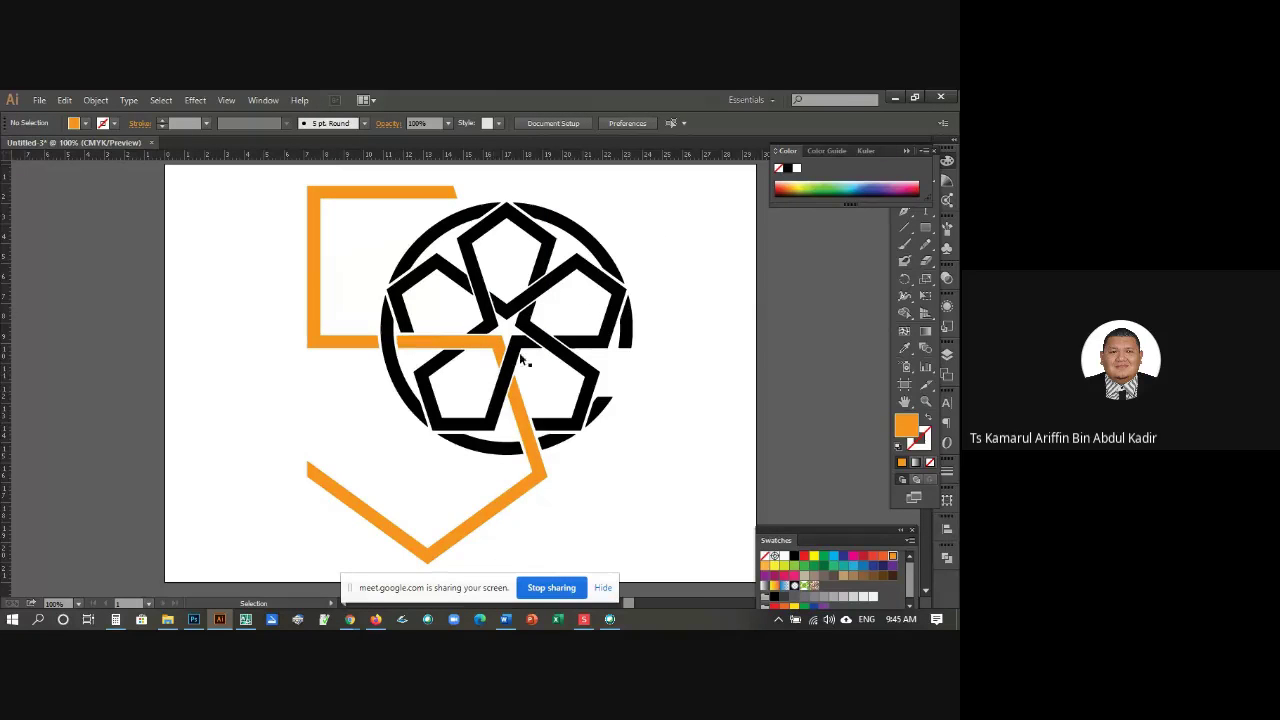
Step: Group all the black arc segments of the circle and fill the group with the same orange swatch
{"action": "left_click", "coordinate": [627, 316]}
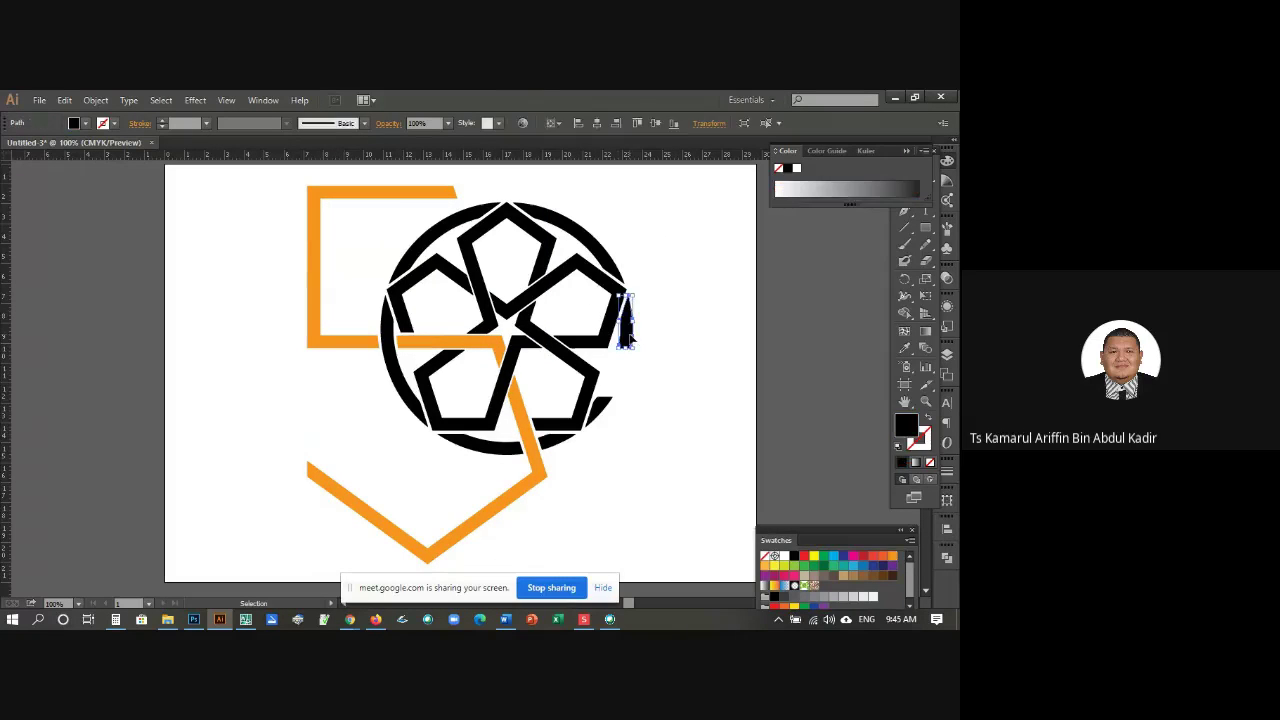
{"action": "key", "text": "shift"}
{"action": "left_click", "coordinate": [605, 262], "text": "shift"}
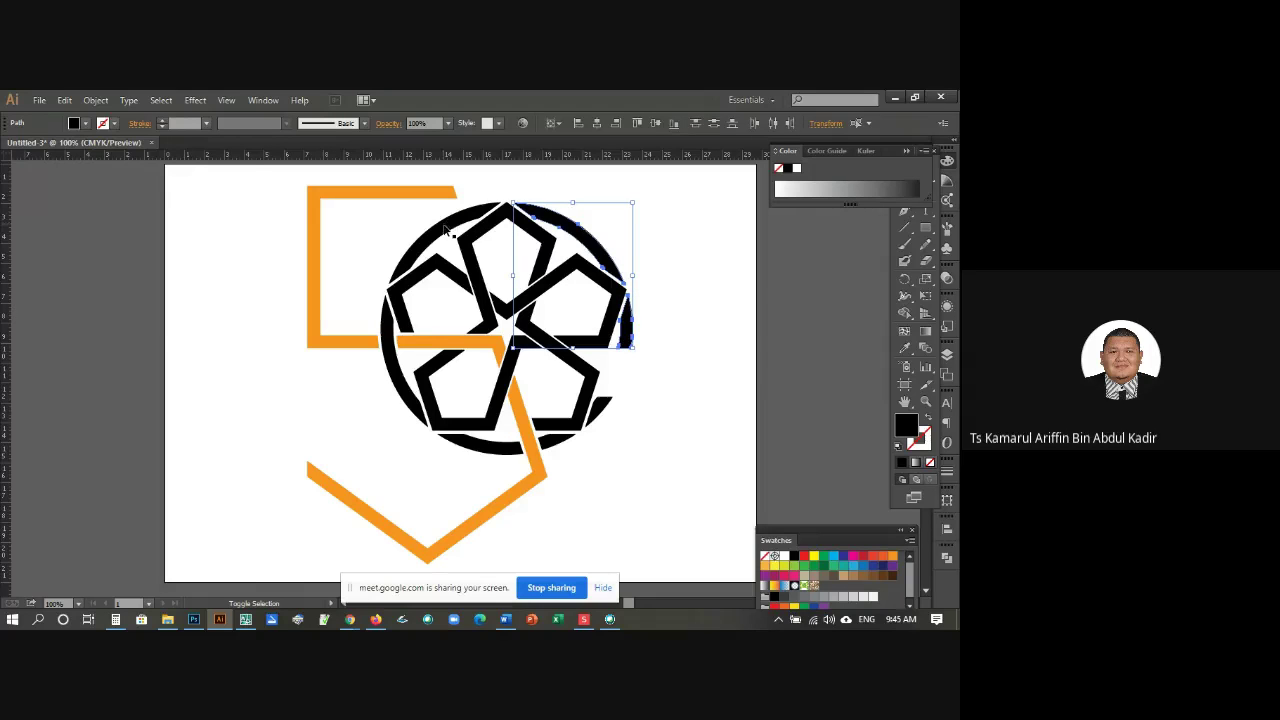
{"action": "left_click", "coordinate": [394, 300], "text": "shift"}
{"action": "left_click", "coordinate": [503, 455], "text": "shift"}
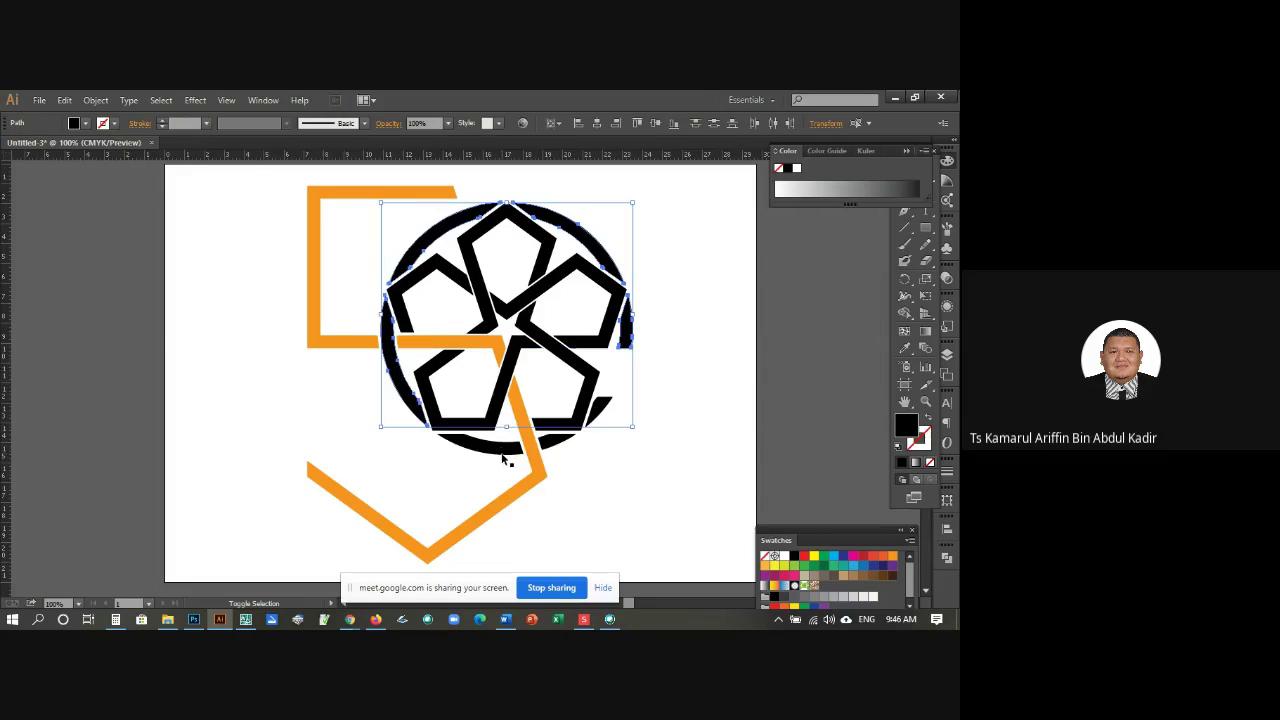
{"action": "left_click", "coordinate": [503, 452], "text": "shift"}
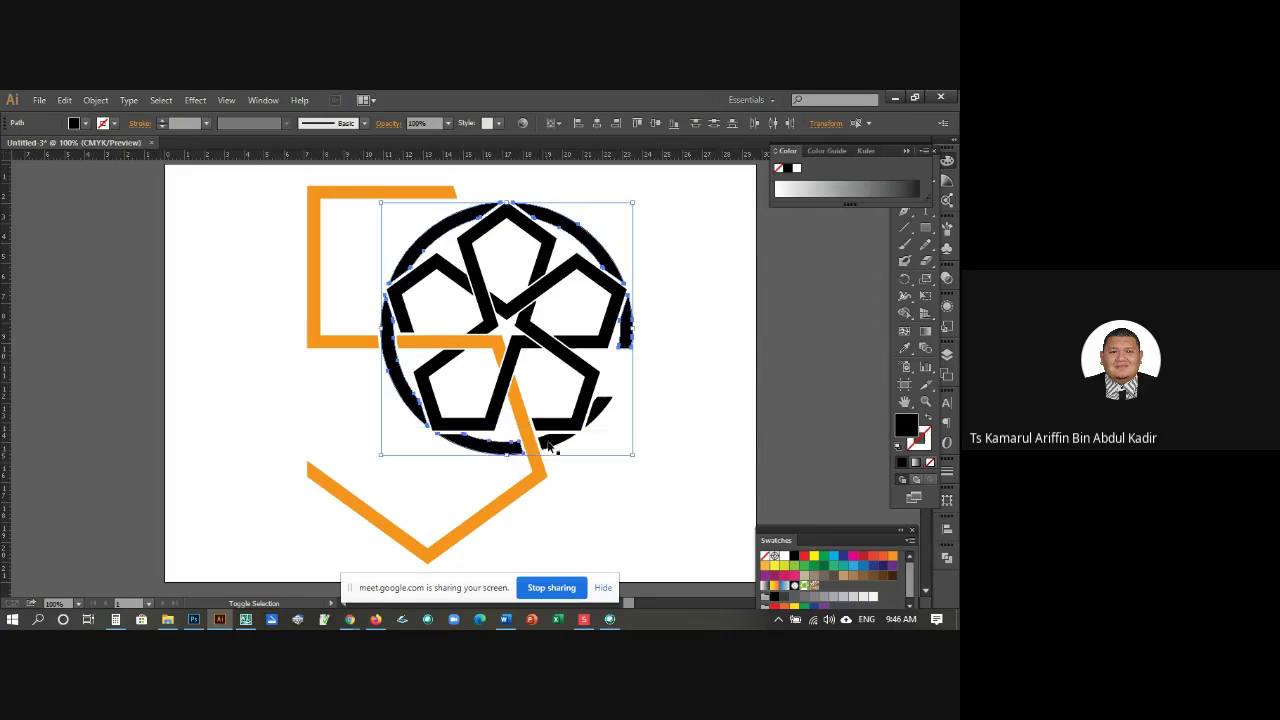
{"action": "right_click", "coordinate": [602, 406]}
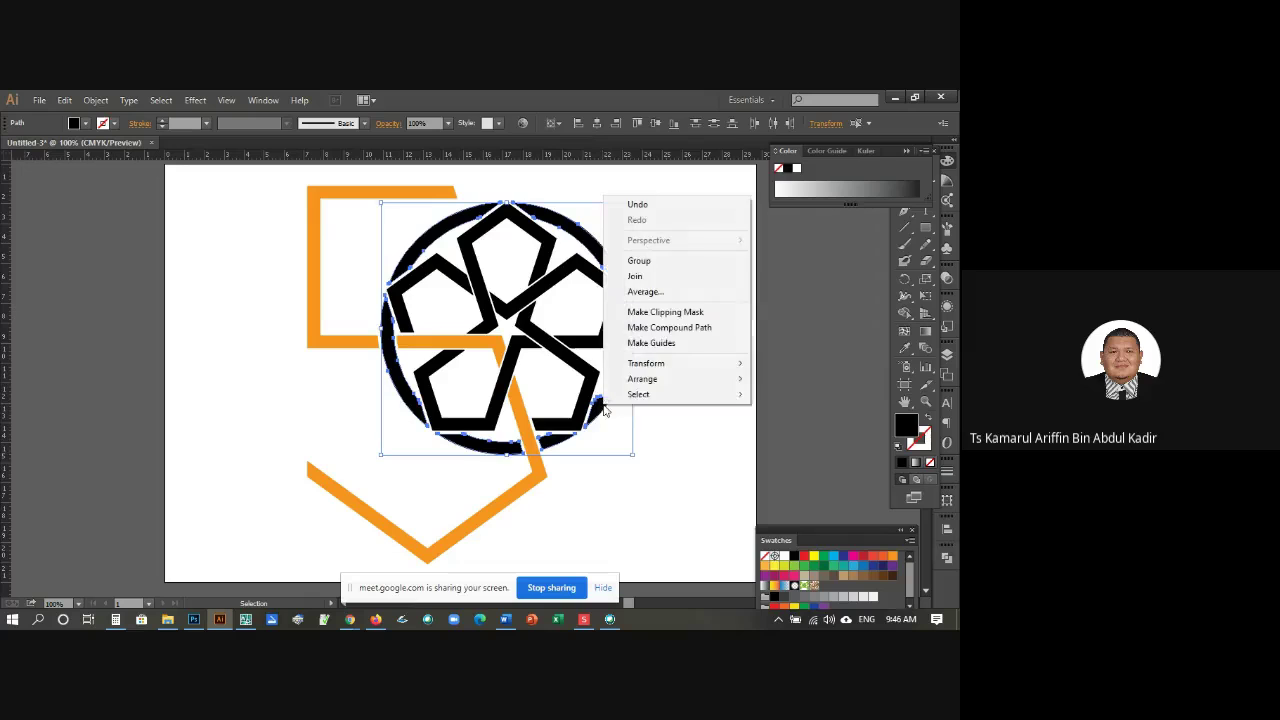
{"action": "left_click", "coordinate": [659, 262]}
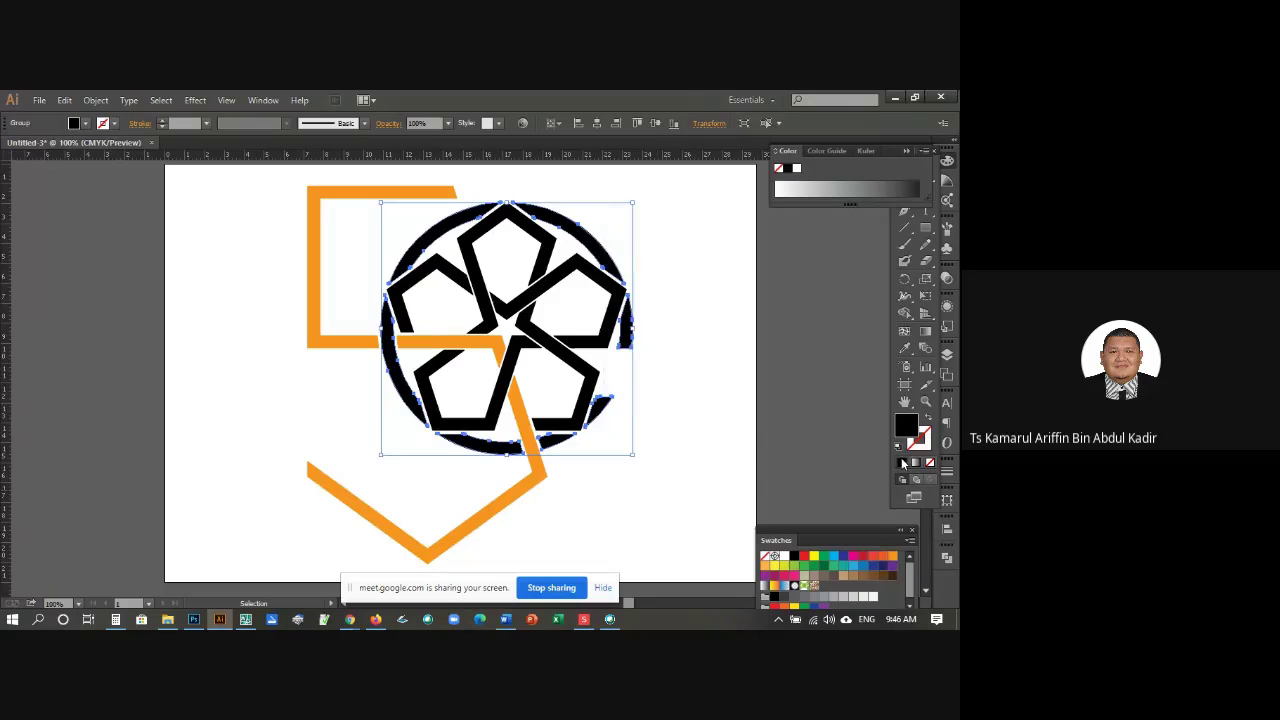
{"action": "left_click", "coordinate": [892, 557]}
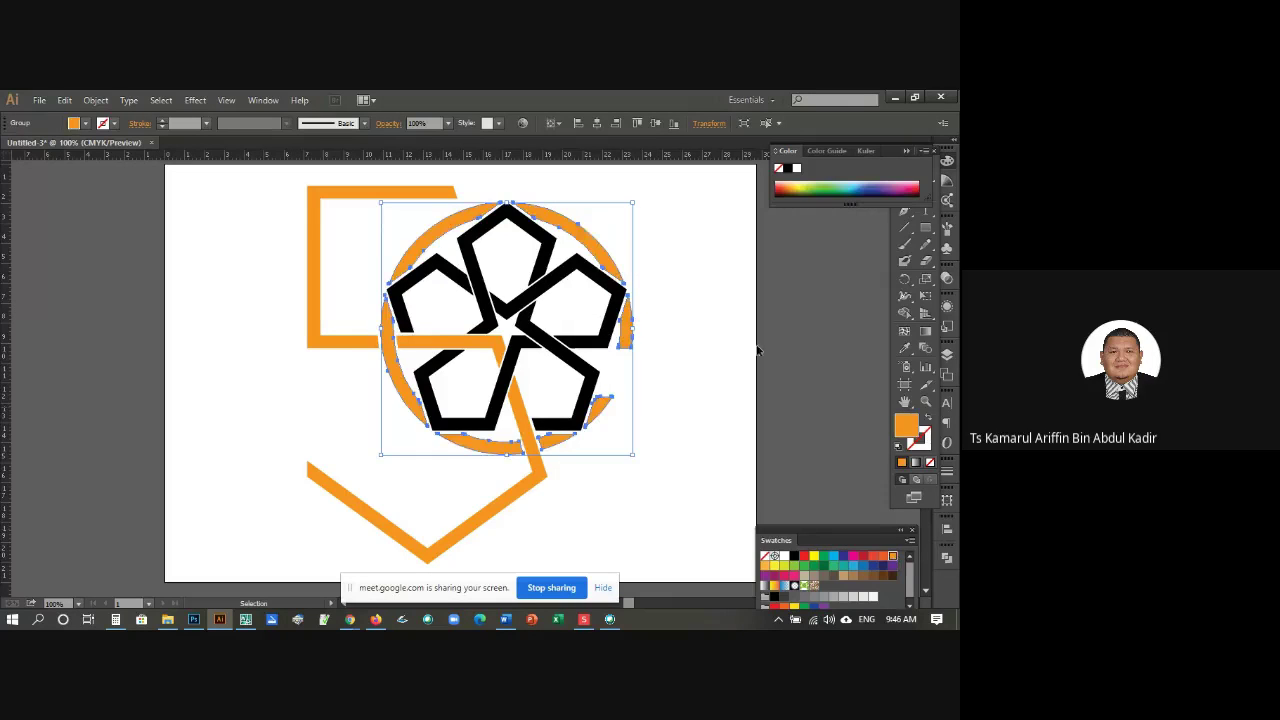
{"action": "left_click", "coordinate": [696, 319]}
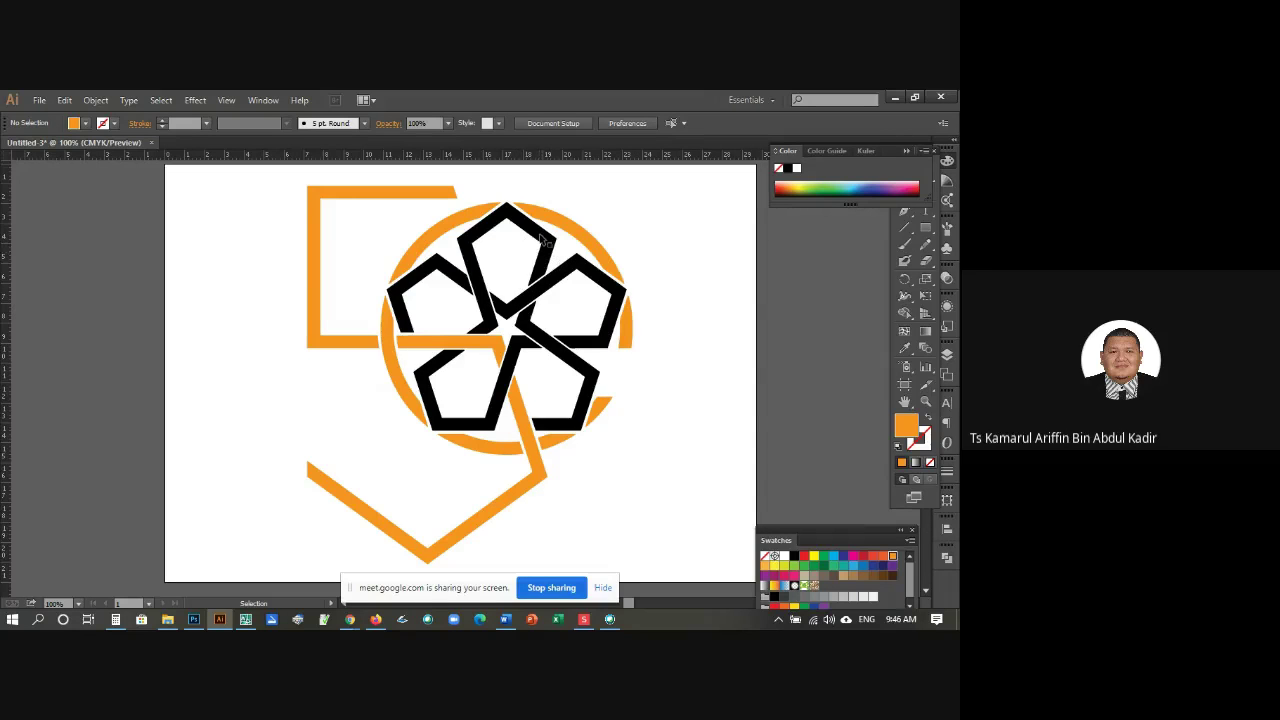
Step: Group the black pentagon petals inside the circle and fill the group with the dark green swatch
{"action": "left_click", "coordinate": [540, 237]}
{"action": "left_click", "coordinate": [594, 290]}
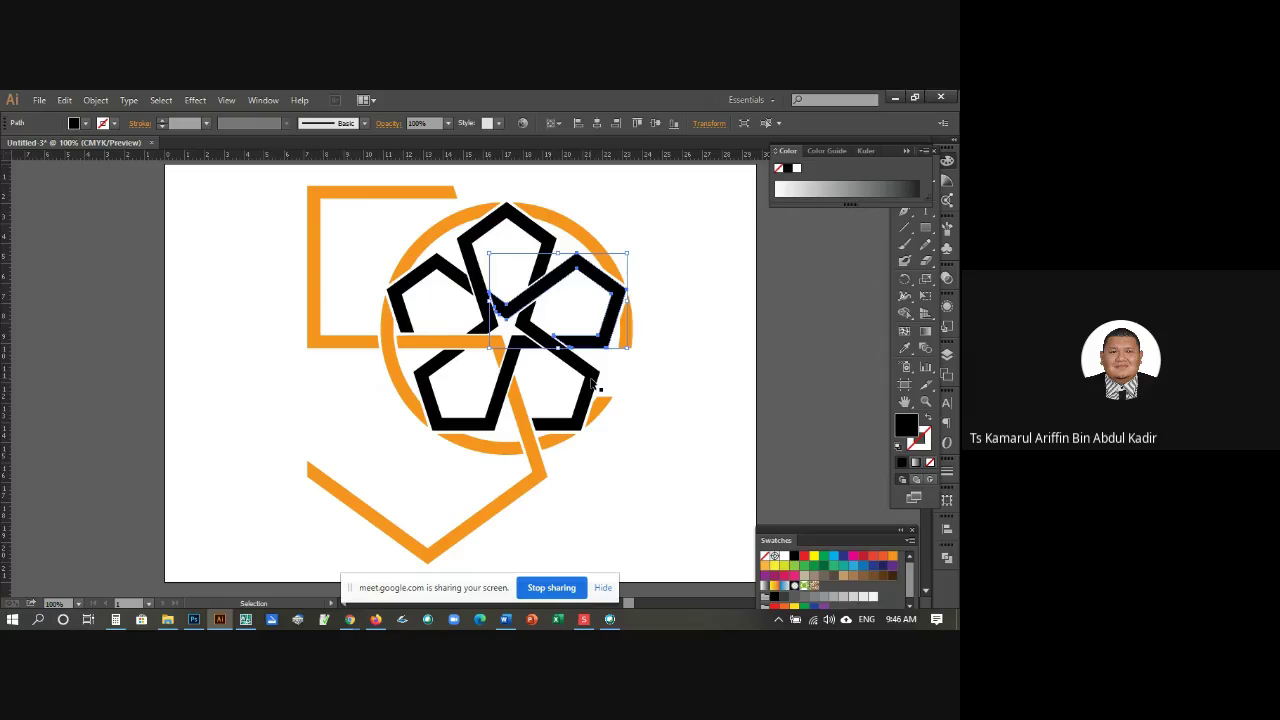
{"action": "left_click", "coordinate": [458, 274]}
{"action": "left_click", "coordinate": [506, 308]}
{"action": "left_click", "coordinate": [466, 270], "text": "shift"}
{"action": "left_click", "coordinate": [452, 272], "text": "shift"}
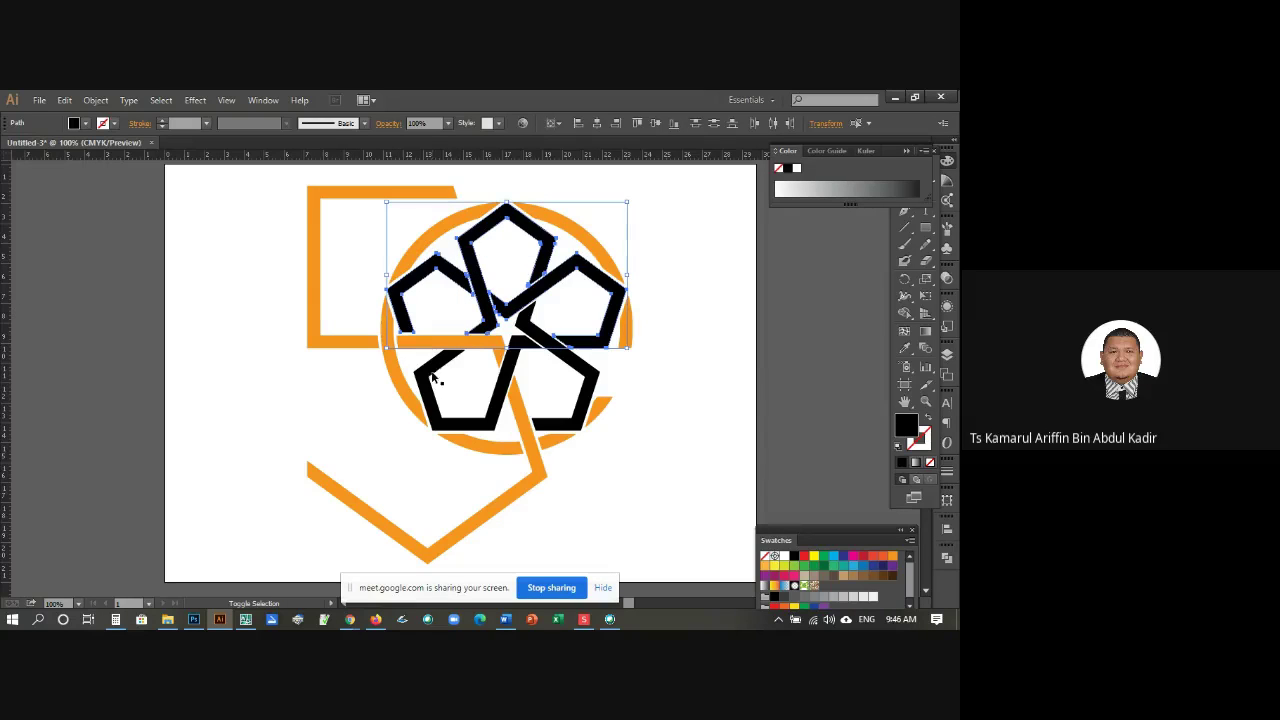
{"action": "left_click", "coordinate": [578, 369], "text": "shift"}
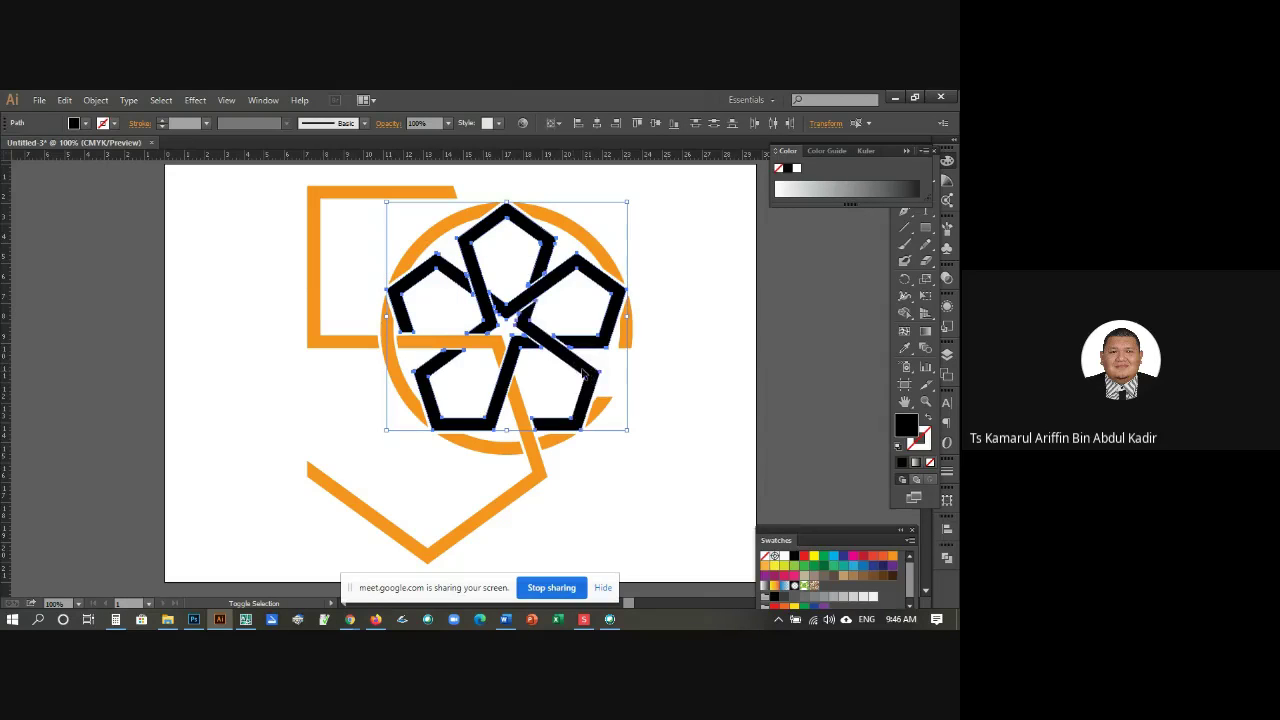
{"action": "right_click", "coordinate": [547, 286]}
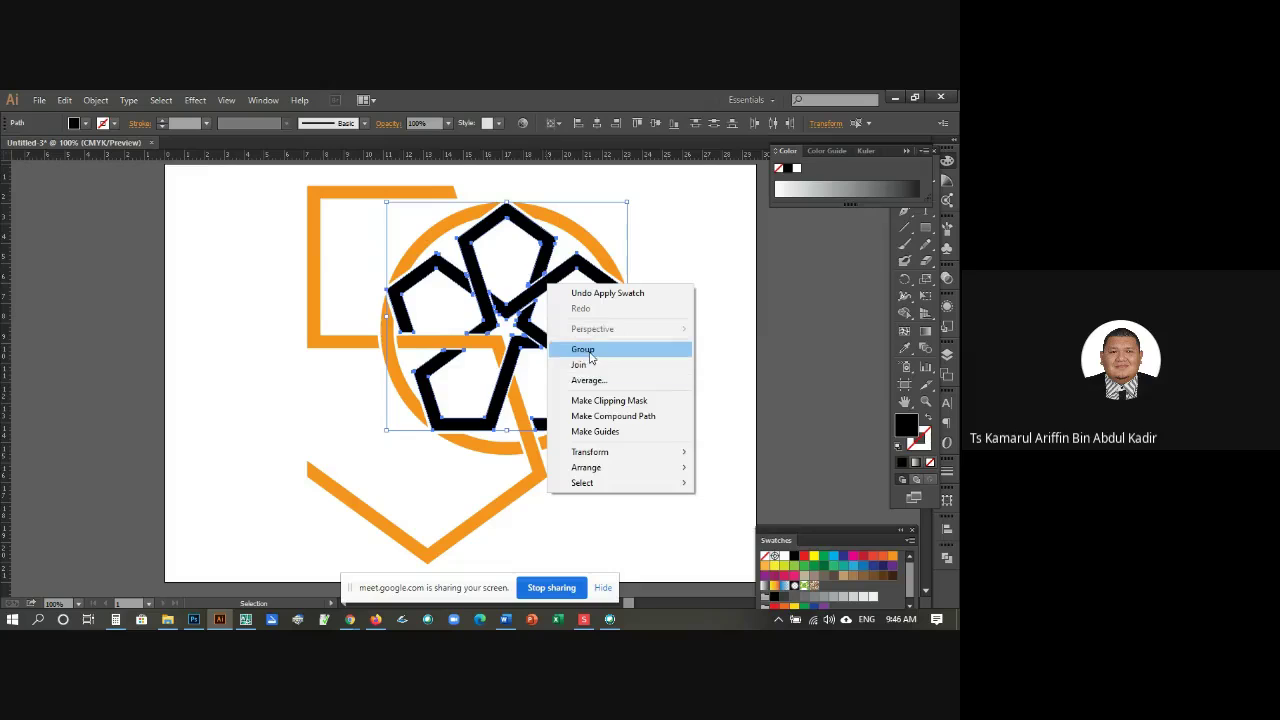
{"action": "left_click", "coordinate": [585, 348]}
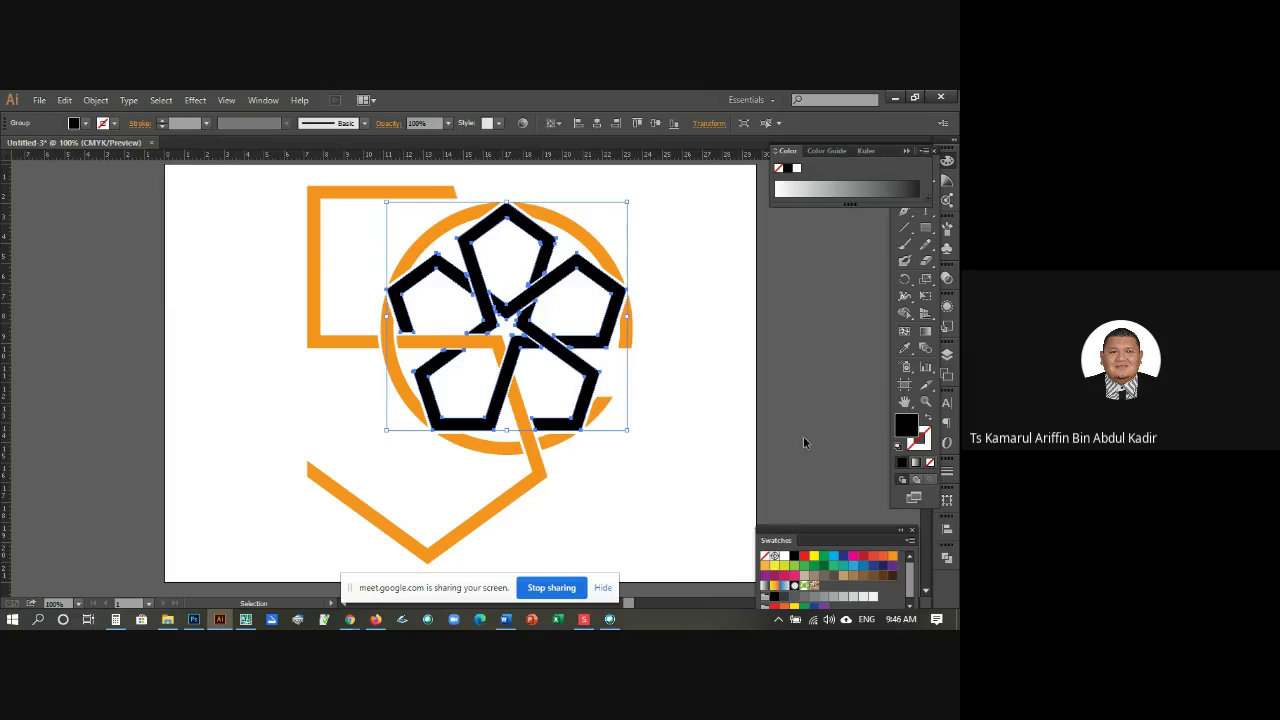
{"action": "left_click", "coordinate": [823, 565]}
{"action": "left_click", "coordinate": [705, 306]}
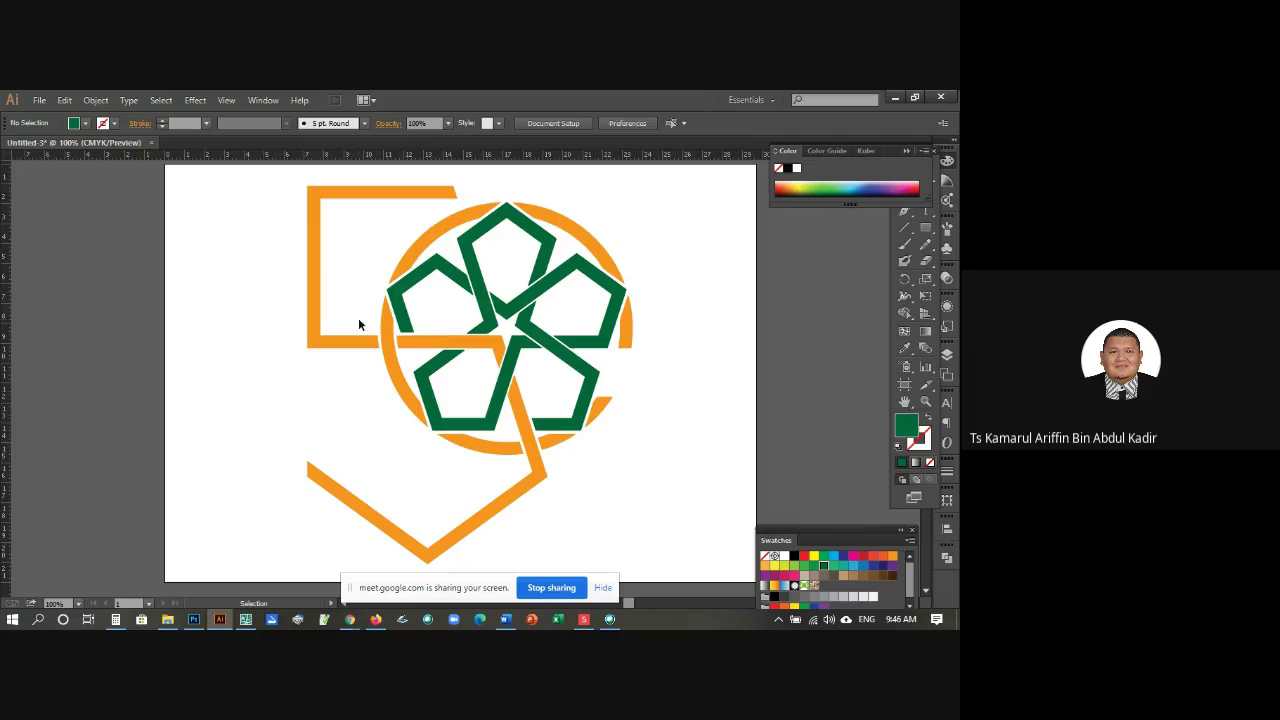
Step: Group the orange outer line, the orange circle and the green petals into one logo group
{"action": "left_click", "coordinate": [339, 342]}
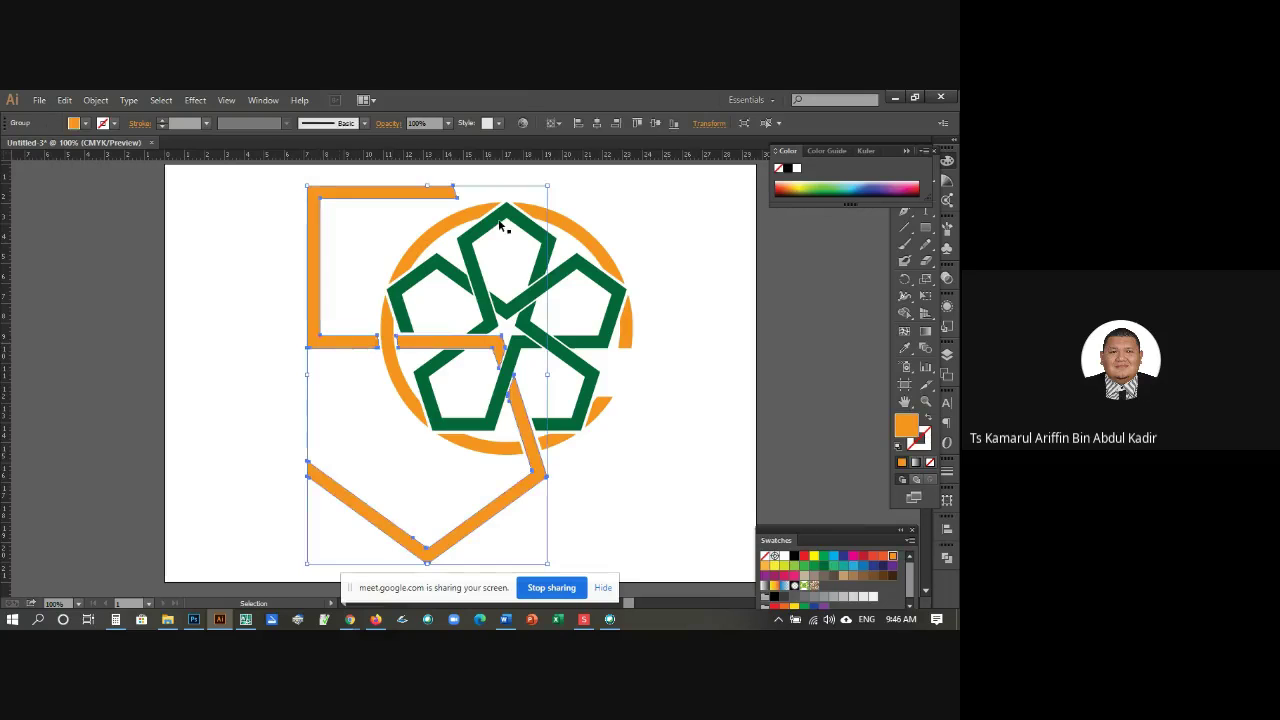
{"action": "left_click", "coordinate": [591, 194]}
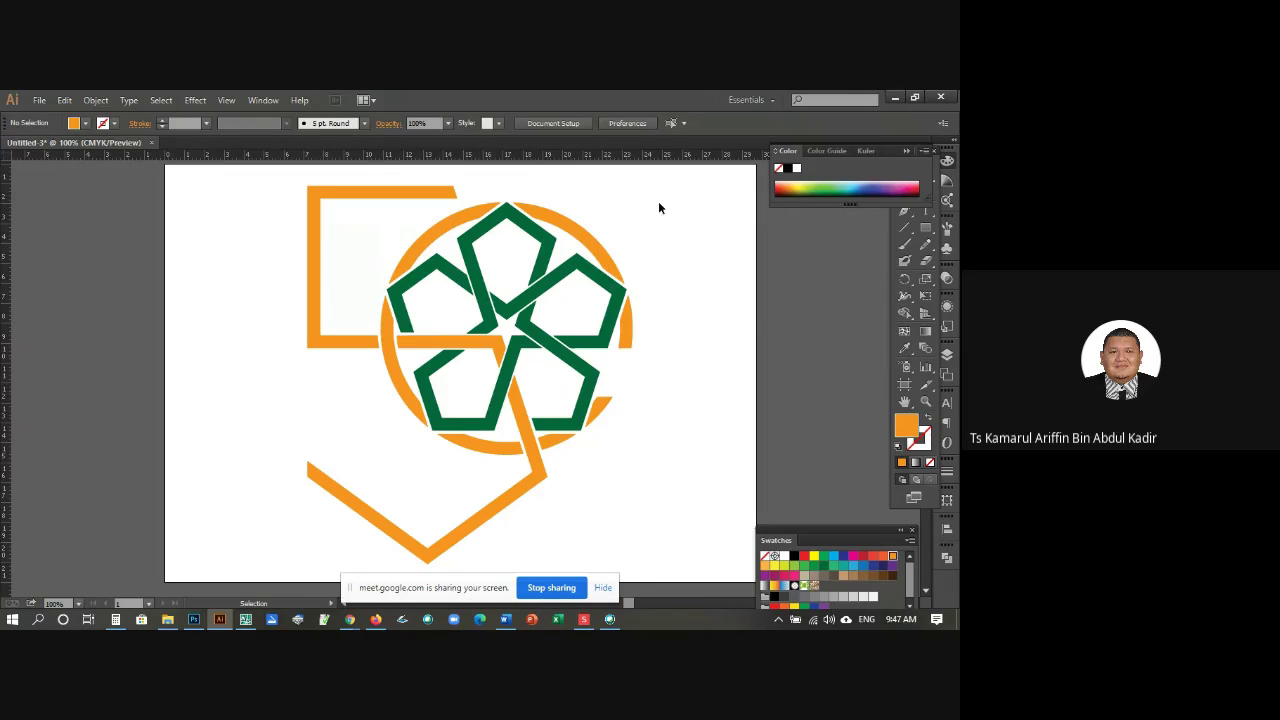
{"action": "left_click_drag", "start_coordinate": [669, 201], "coordinate": [318, 471]}
{"action": "right_click", "coordinate": [461, 339]}
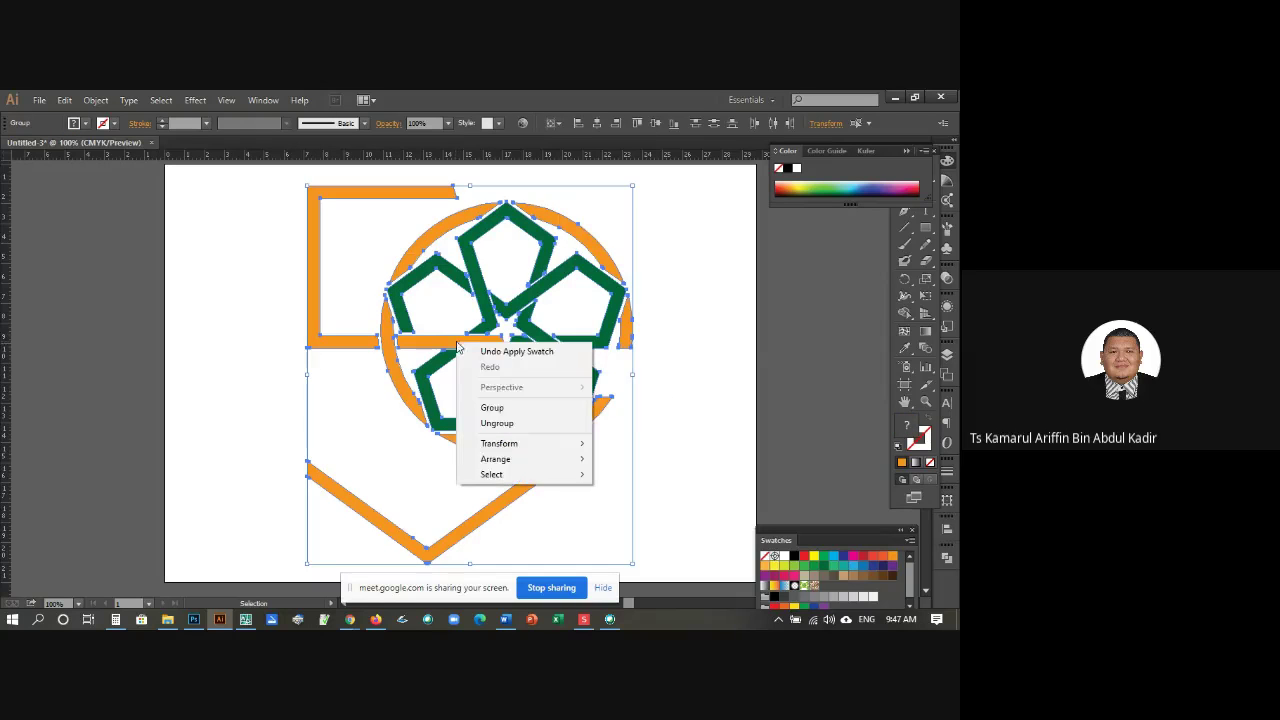
{"action": "left_click", "coordinate": [504, 409]}
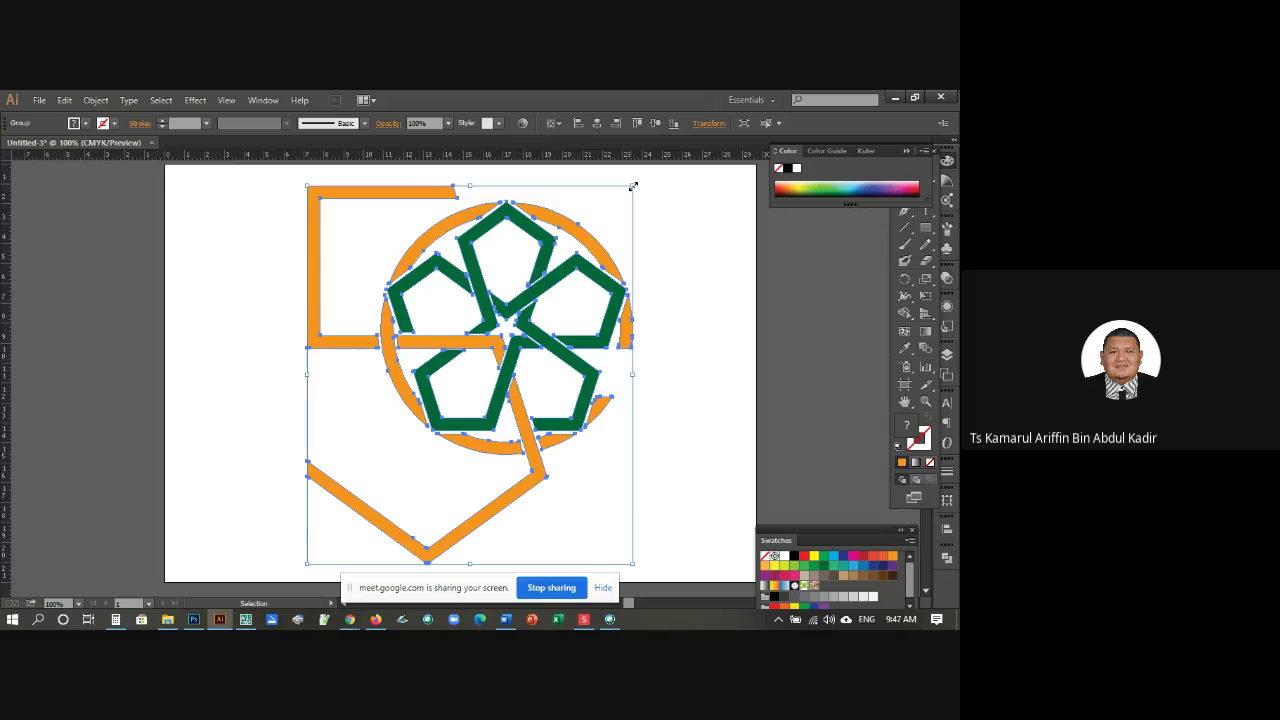
Step: Scale the whole logo group down proportionally to about 14 cm wide, leaving margins above and below it on the artboard
{"action": "left_click_drag", "start_coordinate": [633, 186], "coordinate": [612, 210]}
{"action": "left_click_drag", "start_coordinate": [612, 563], "coordinate": [594, 542]}
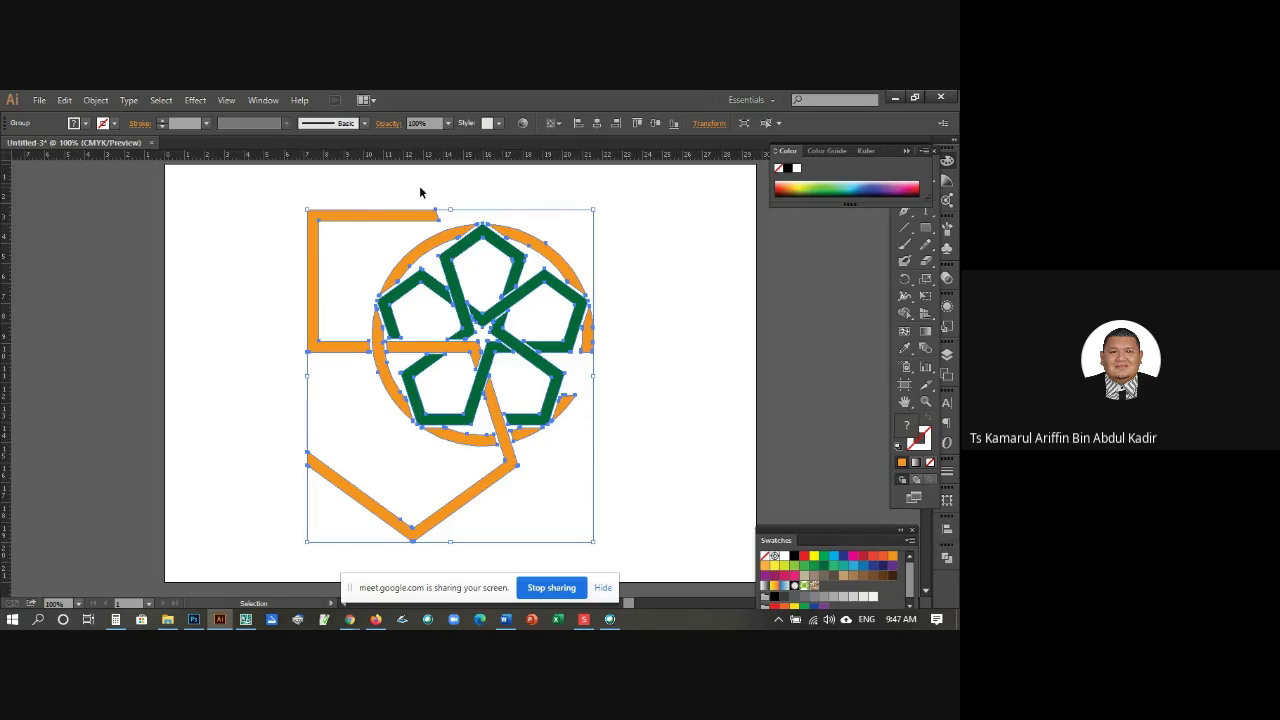
{"action": "left_click", "coordinate": [652, 197]}
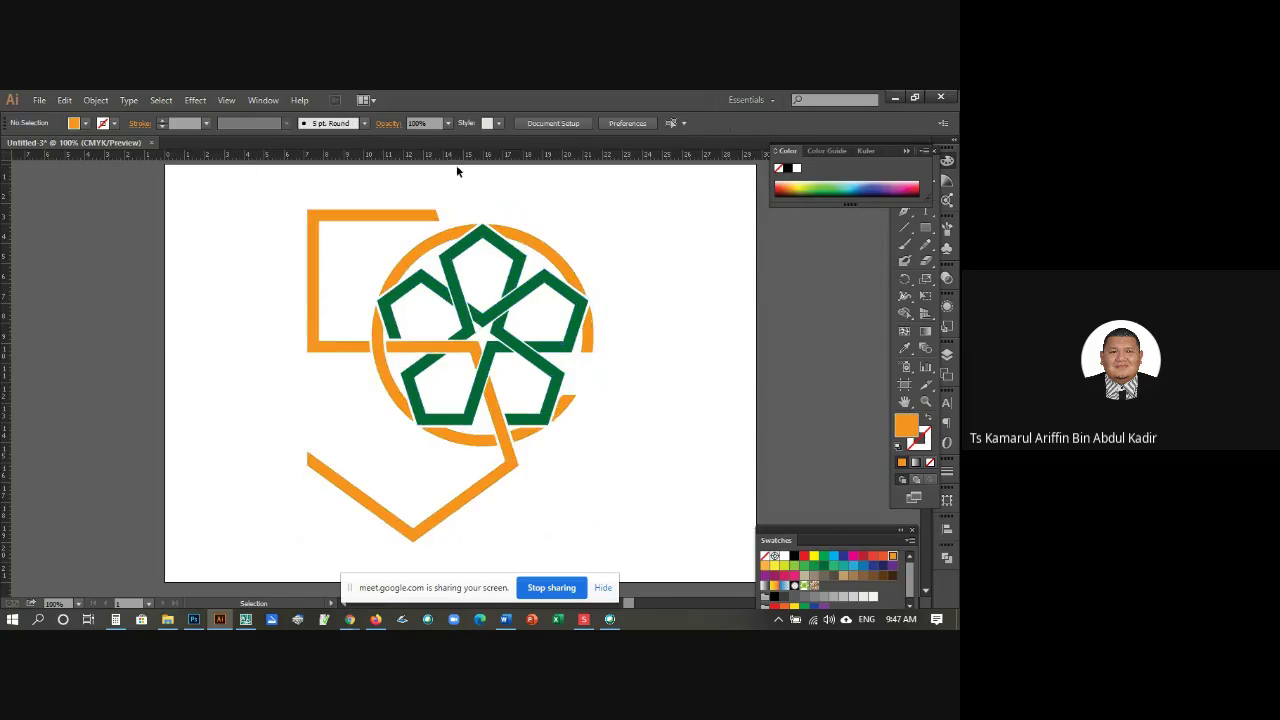
Step: Collapse the floating Color panel and set the current fill to the dark green swatch with nothing selected
{"action": "left_click", "coordinate": [495, 246]}
{"action": "left_click", "coordinate": [626, 200]}
{"action": "left_click", "coordinate": [906, 151]}
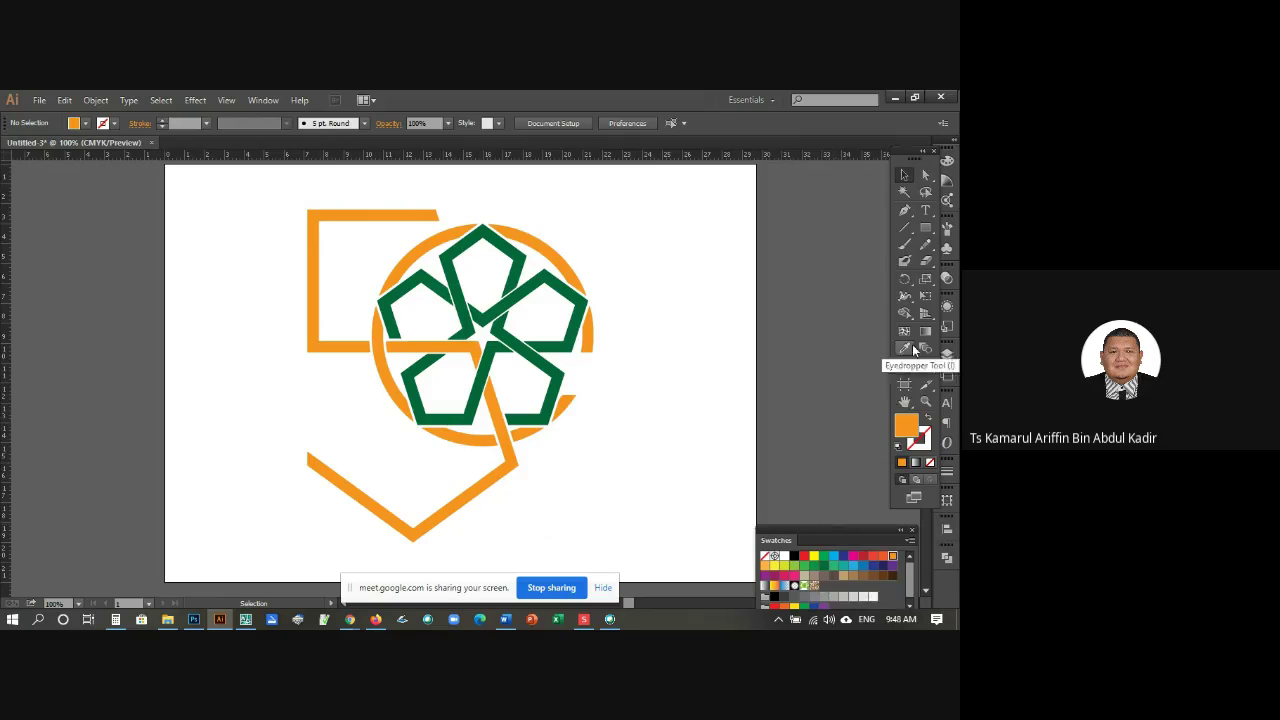
{"action": "left_click", "coordinate": [824, 565]}
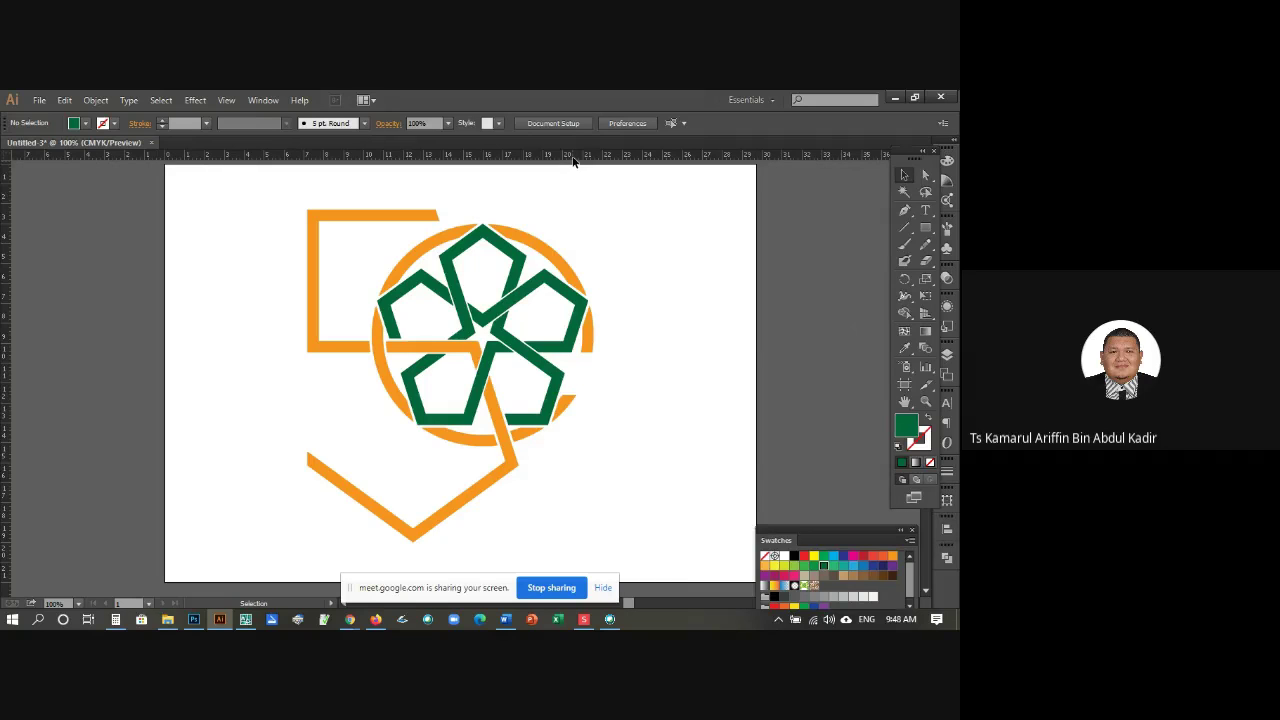
Step: Place ruler guides along the top, bottom and right edges of the logo
{"action": "left_click_drag", "start_coordinate": [573, 159], "coordinate": [578, 209]}
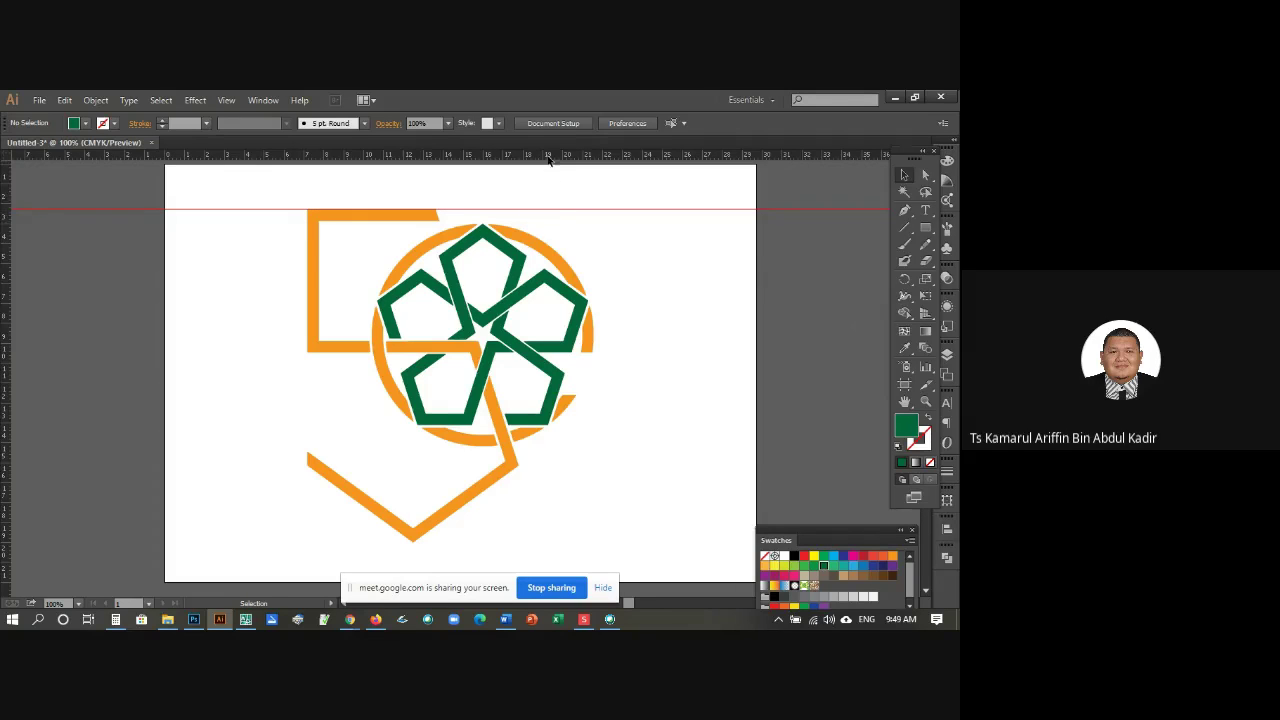
{"action": "left_click_drag", "start_coordinate": [517, 529], "coordinate": [514, 548]}
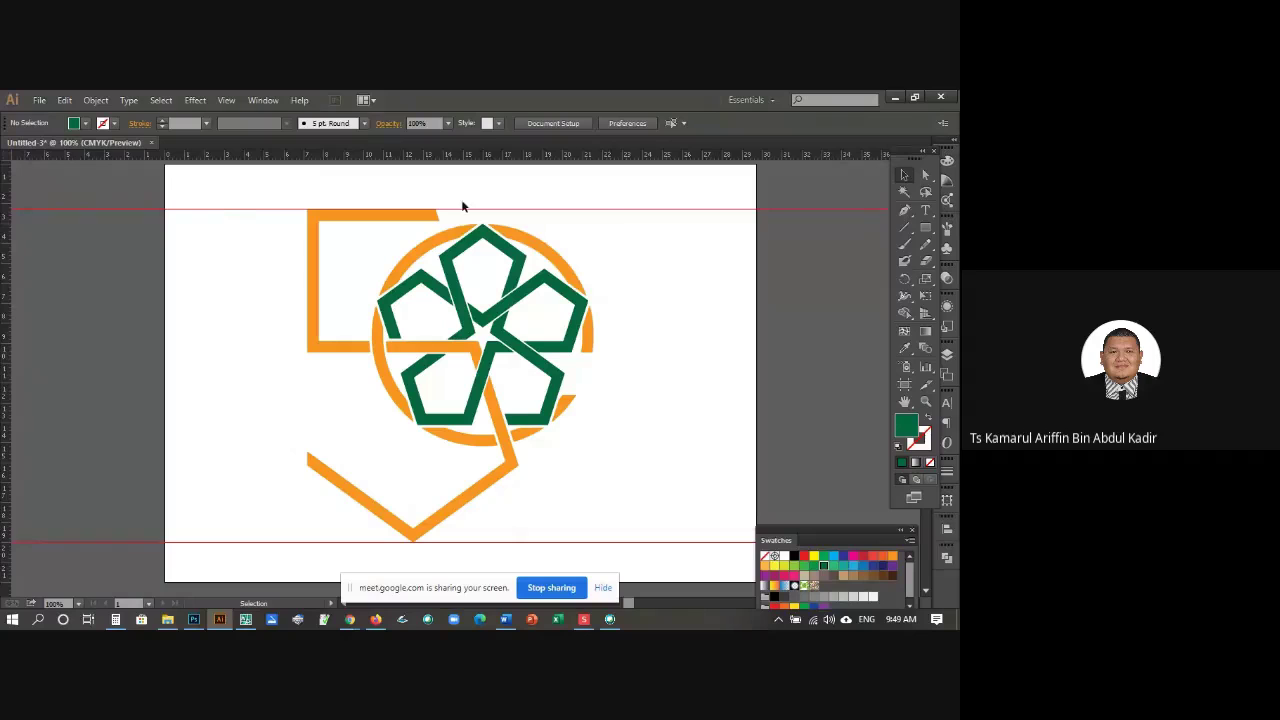
{"action": "left_click_drag", "start_coordinate": [5, 192], "coordinate": [593, 252]}
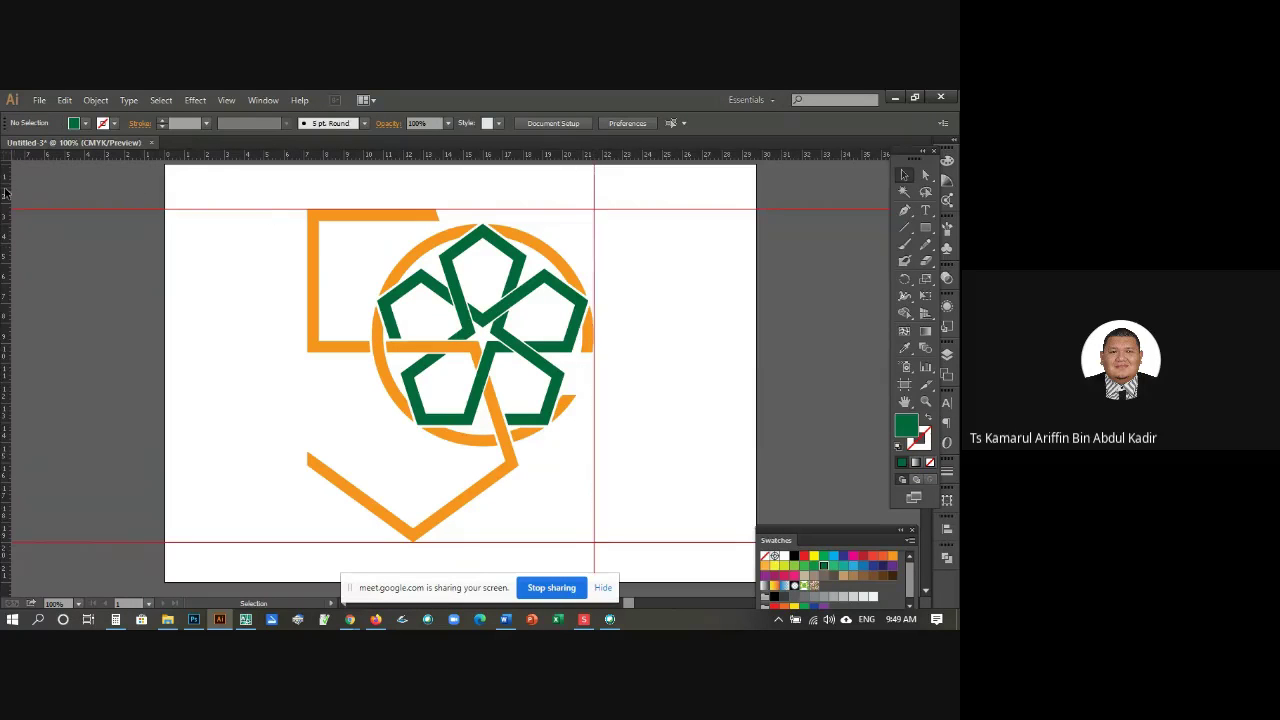
{"action": "left_click_drag", "start_coordinate": [11, 194], "coordinate": [308, 228]}
{"action": "left_click", "coordinate": [64, 100]}
{"action": "left_click", "coordinate": [100, 117]}
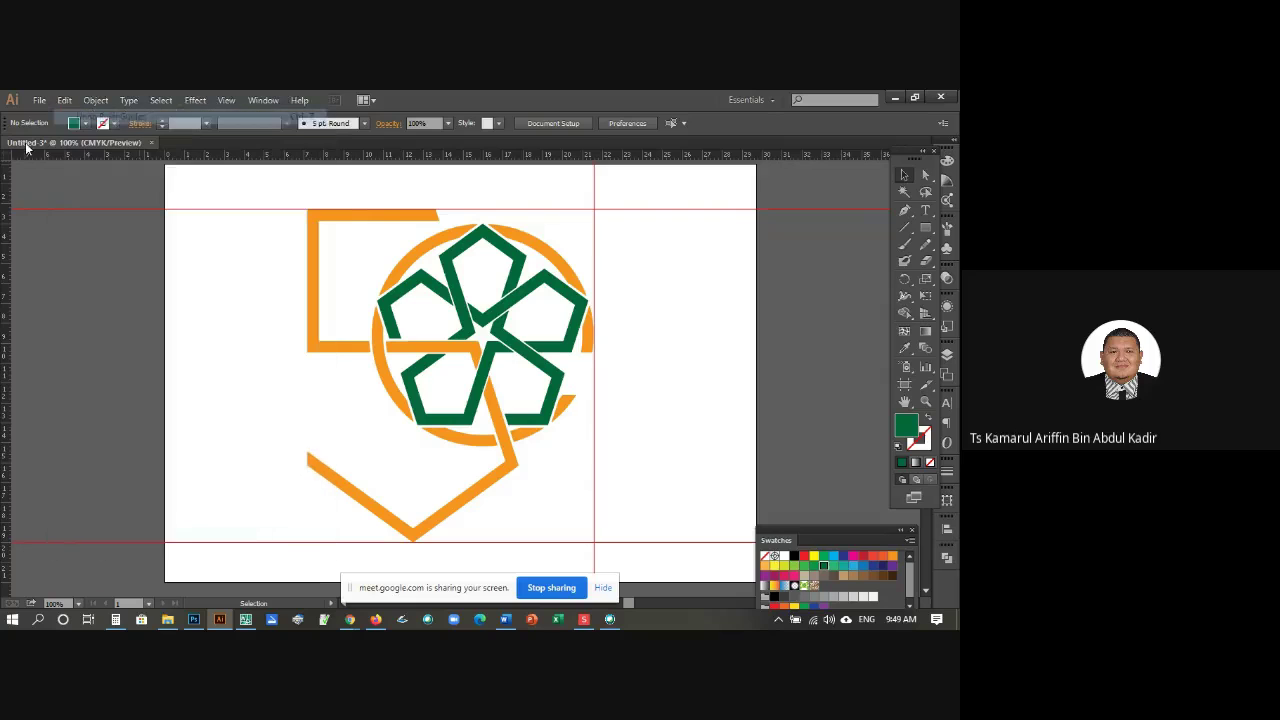
{"action": "left_click_drag", "start_coordinate": [6, 160], "coordinate": [306, 209]}
{"action": "left_click", "coordinate": [59, 104]}
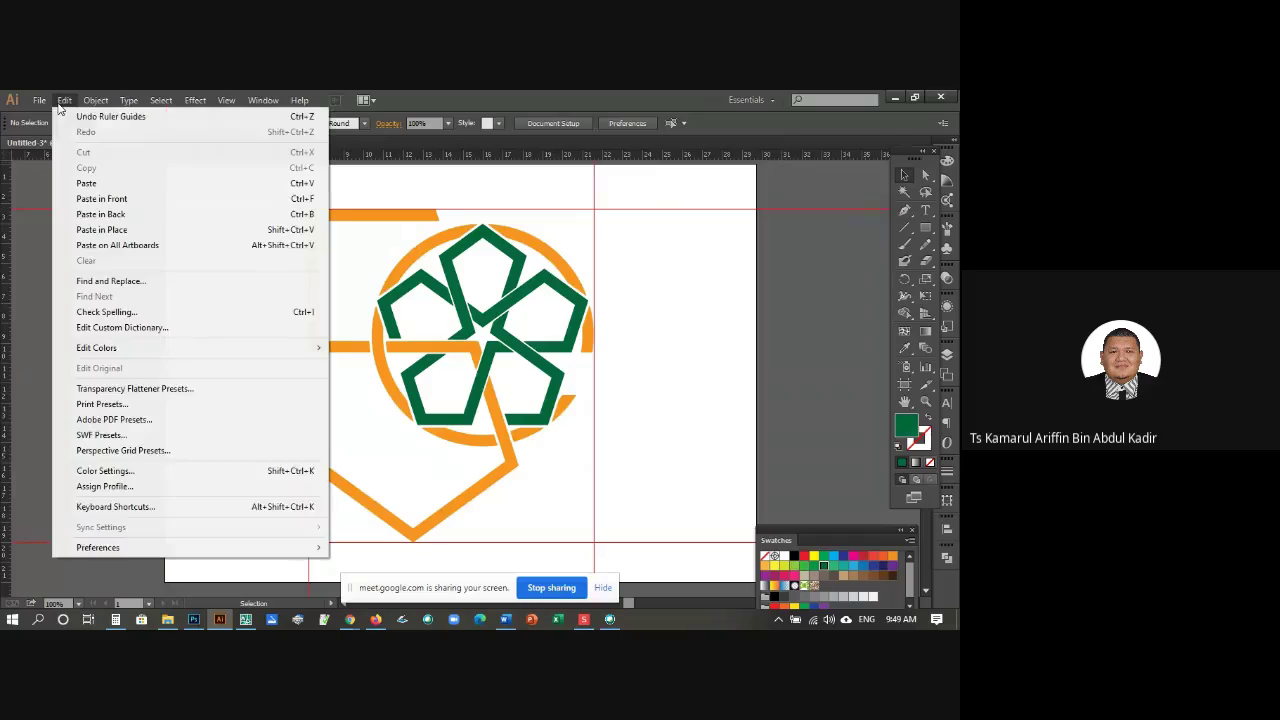
{"action": "left_click", "coordinate": [105, 116]}
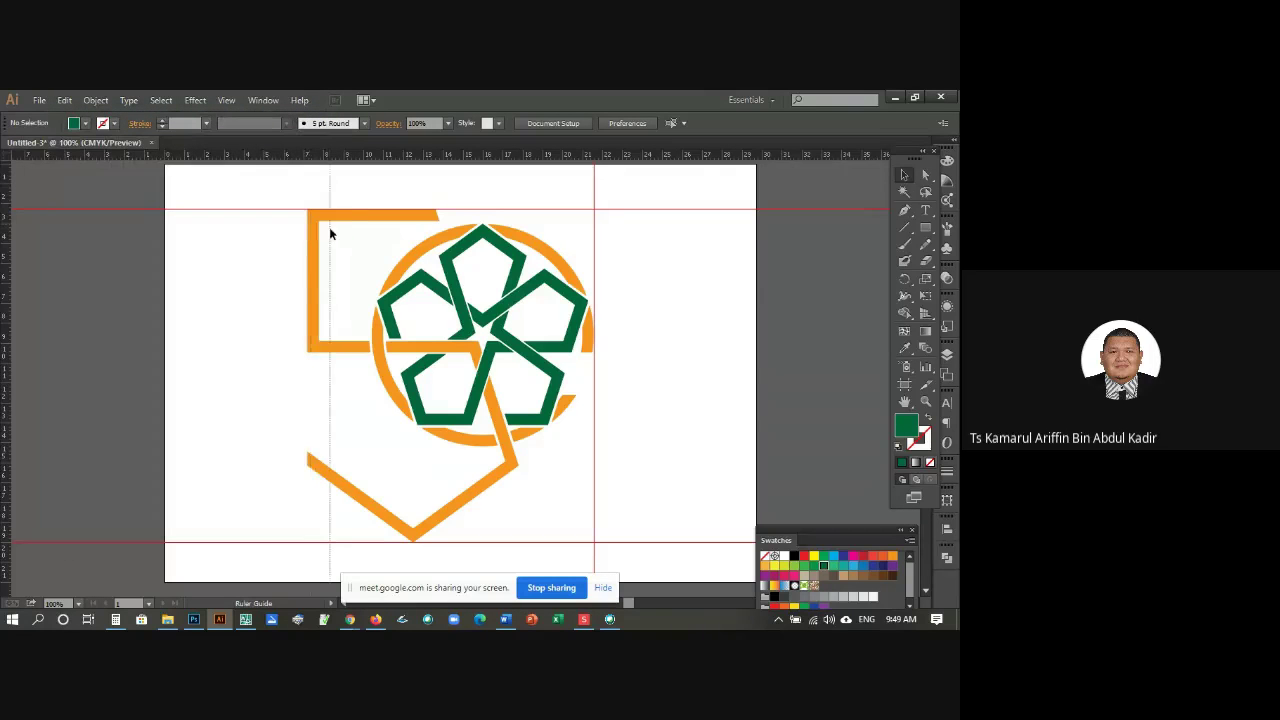
Step: Place a vertical guide along the logo's left edge and horizontal guides at and just inside the edges of the circle's right-hand gap
{"action": "left_click_drag", "start_coordinate": [330, 233], "coordinate": [306, 230]}
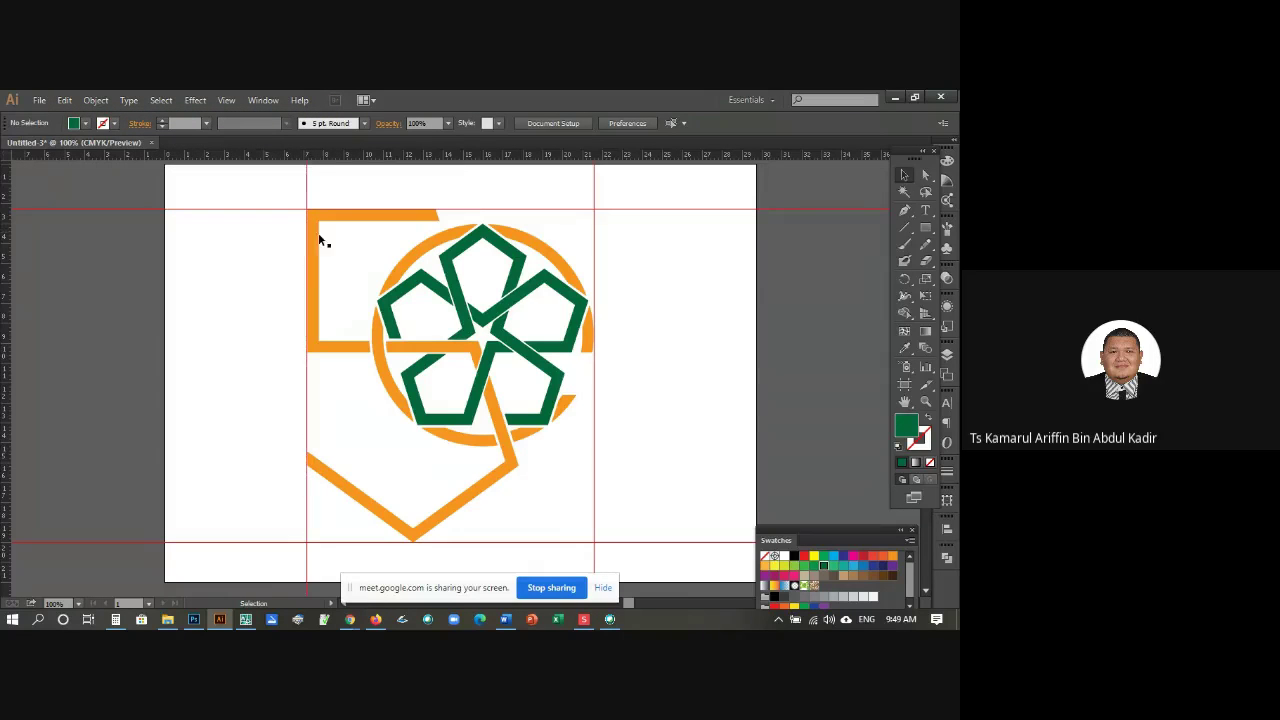
{"action": "left_click_drag", "start_coordinate": [533, 155], "coordinate": [540, 352]}
{"action": "left_click_drag", "start_coordinate": [495, 158], "coordinate": [508, 394]}
{"action": "left_click_drag", "start_coordinate": [502, 158], "coordinate": [511, 391]}
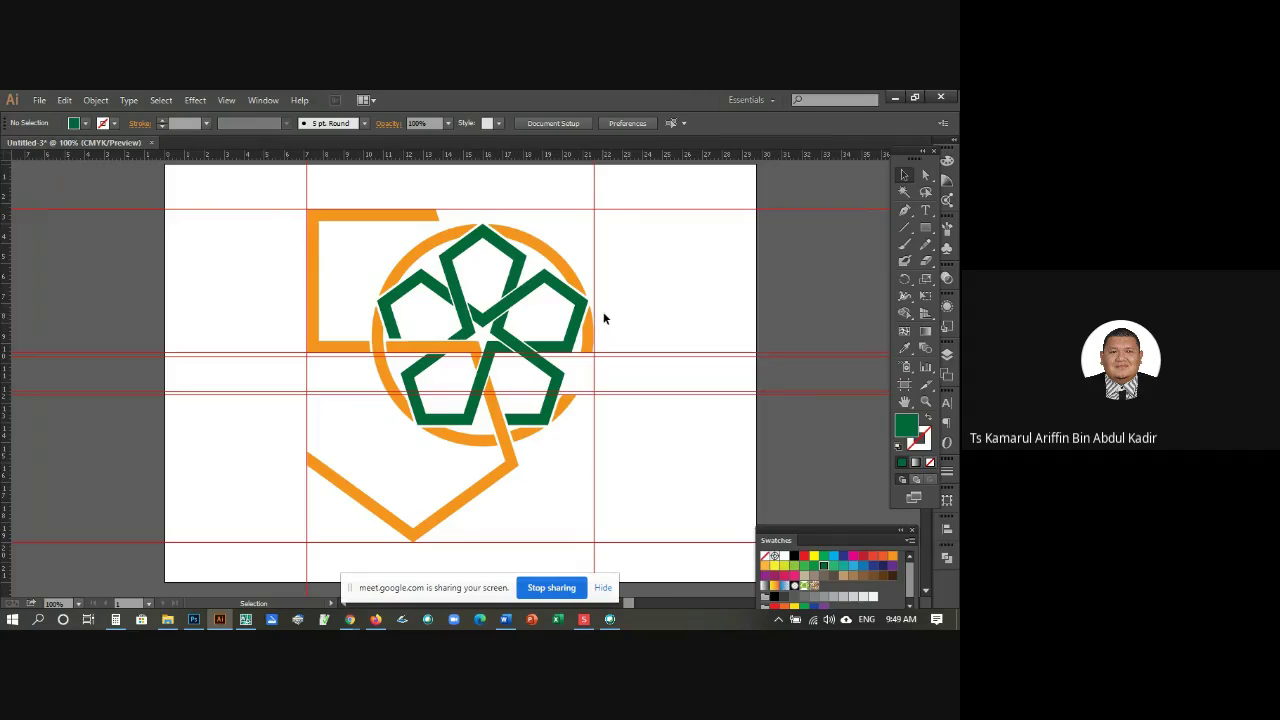
Step: Undo the last horizontal guide and place it again just above the lower edge of the circle's gap
{"action": "left_click", "coordinate": [64, 100]}
{"action": "left_click", "coordinate": [110, 116]}
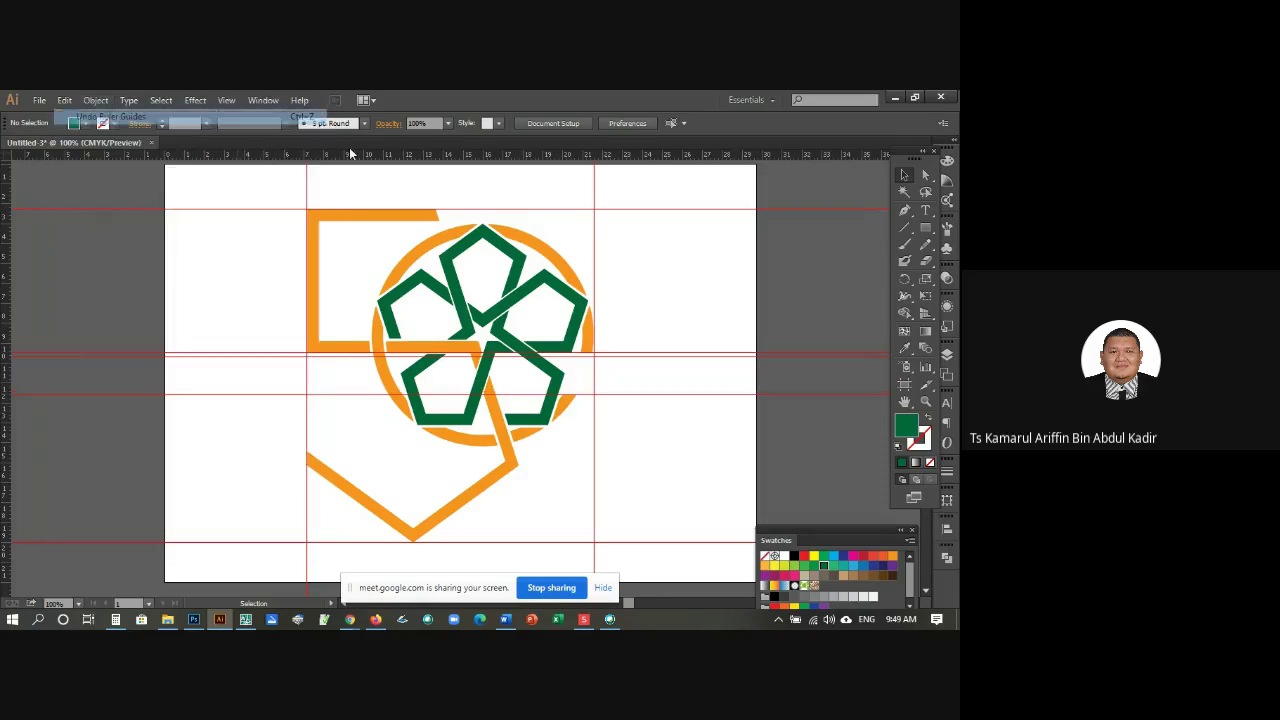
{"action": "left_click_drag", "start_coordinate": [465, 157], "coordinate": [476, 393]}
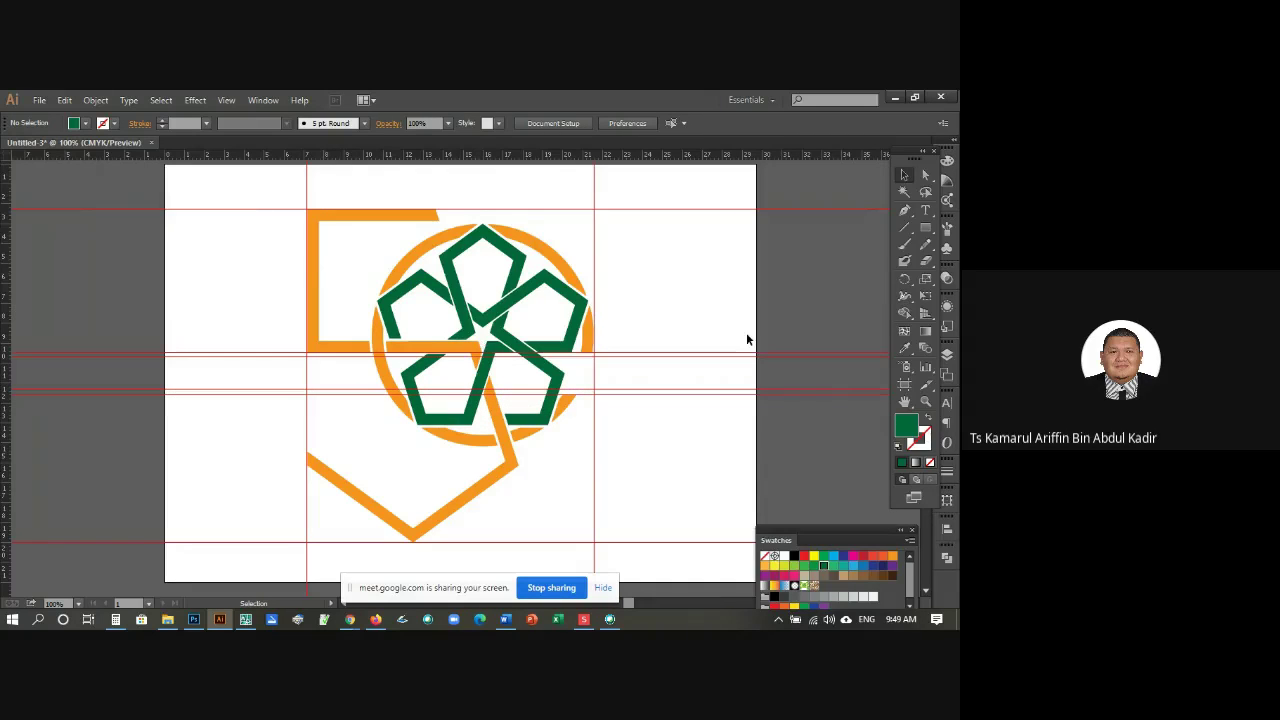
{"action": "left_click", "coordinate": [64, 100]}
{"action": "left_click", "coordinate": [90, 115]}
{"action": "left_click_drag", "start_coordinate": [456, 156], "coordinate": [456, 390]}
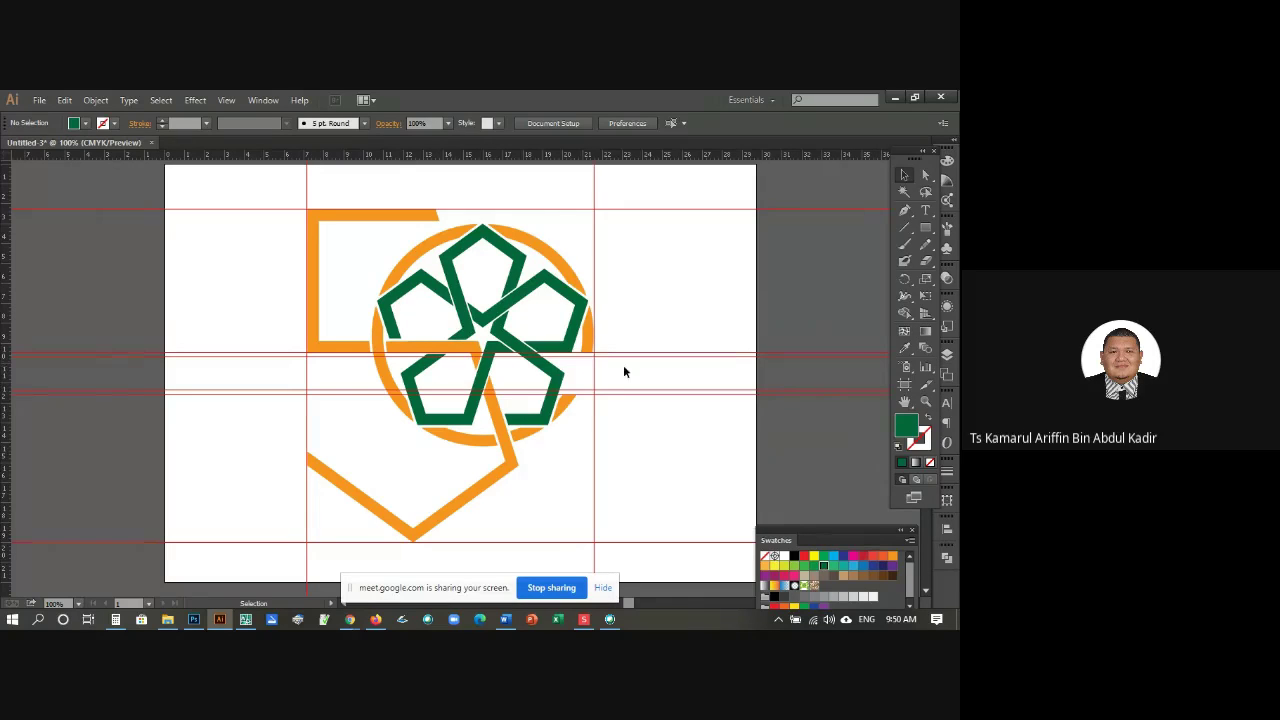
Step: Add the text TAHUN beside the circle's gap, fill it with the dark green swatch and enlarge it to about 37 pt
{"action": "left_click", "coordinate": [926, 210]}
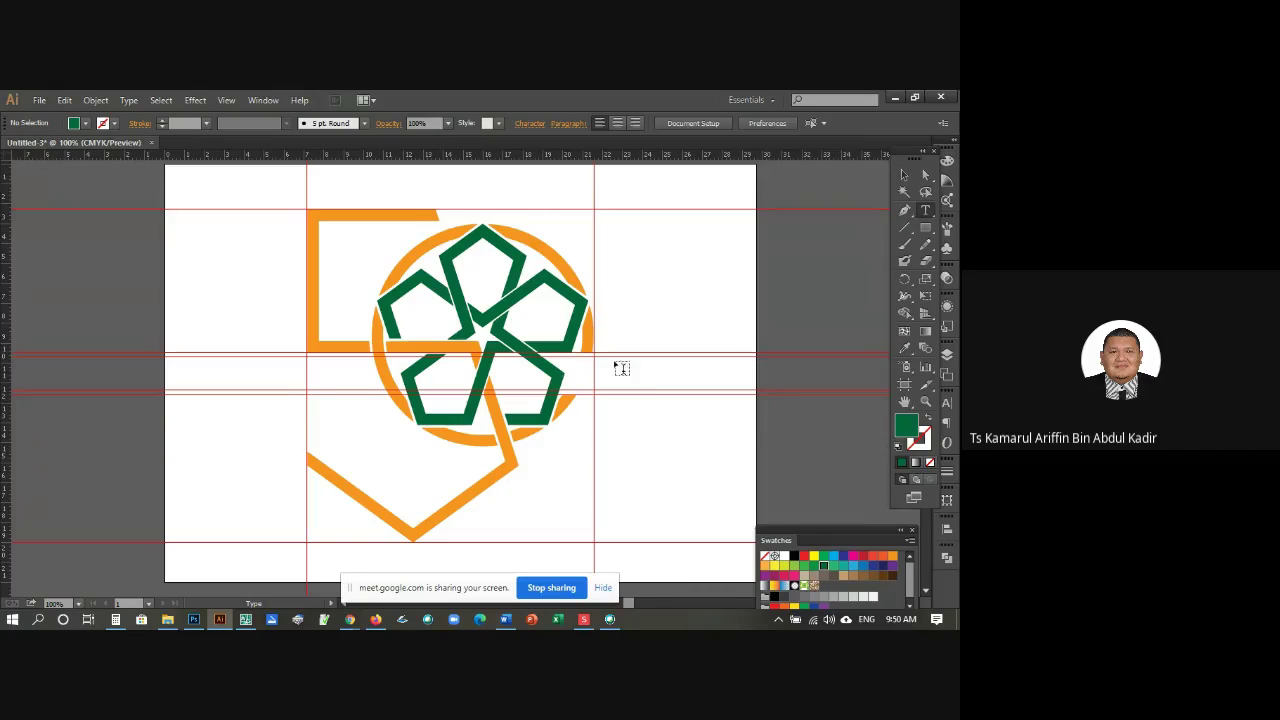
{"action": "left_click", "coordinate": [651, 371]}
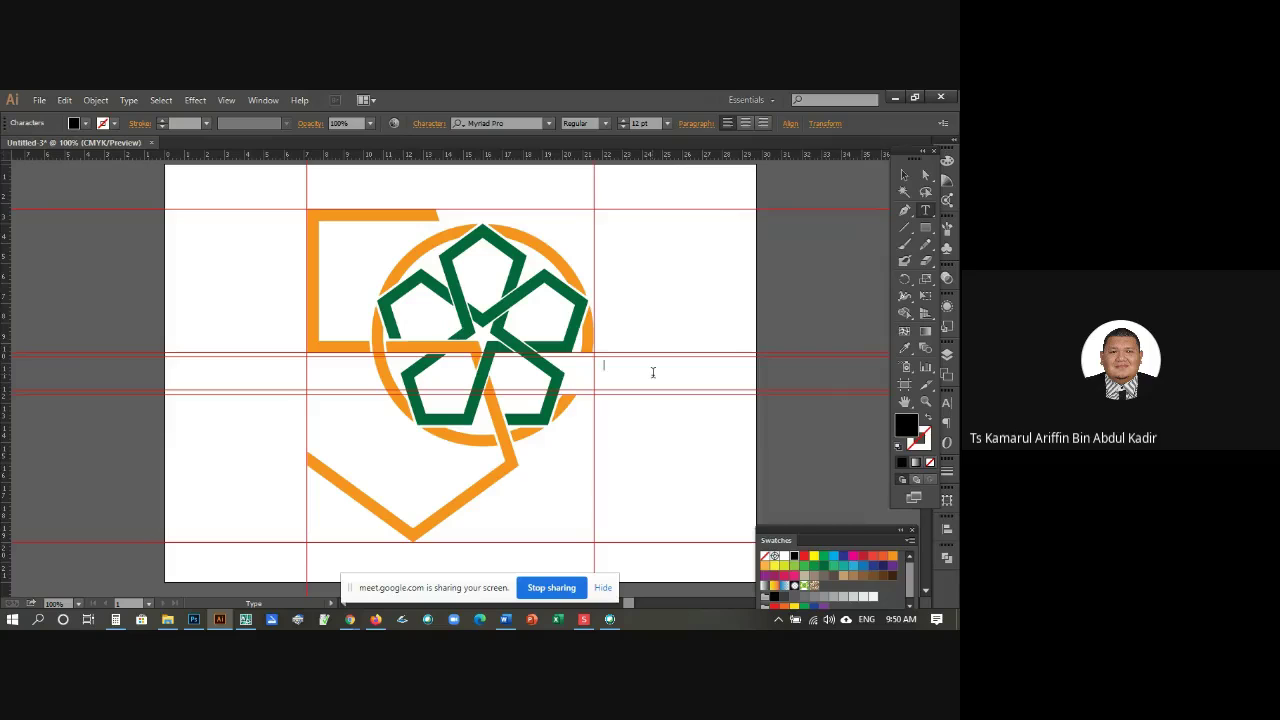
{"action": "type", "text": "TAHUN"}
{"action": "left_click", "coordinate": [904, 176]}
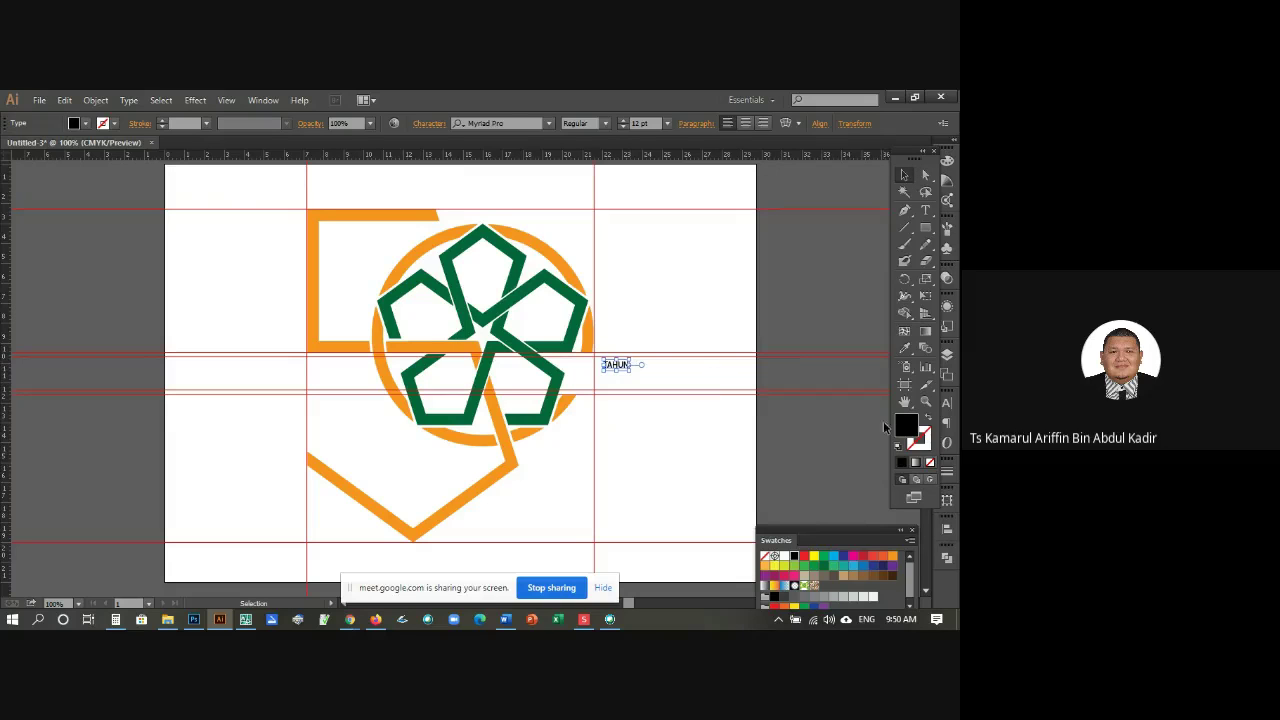
{"action": "left_click", "coordinate": [824, 566]}
{"action": "left_click_drag", "start_coordinate": [632, 370], "coordinate": [683, 403]}
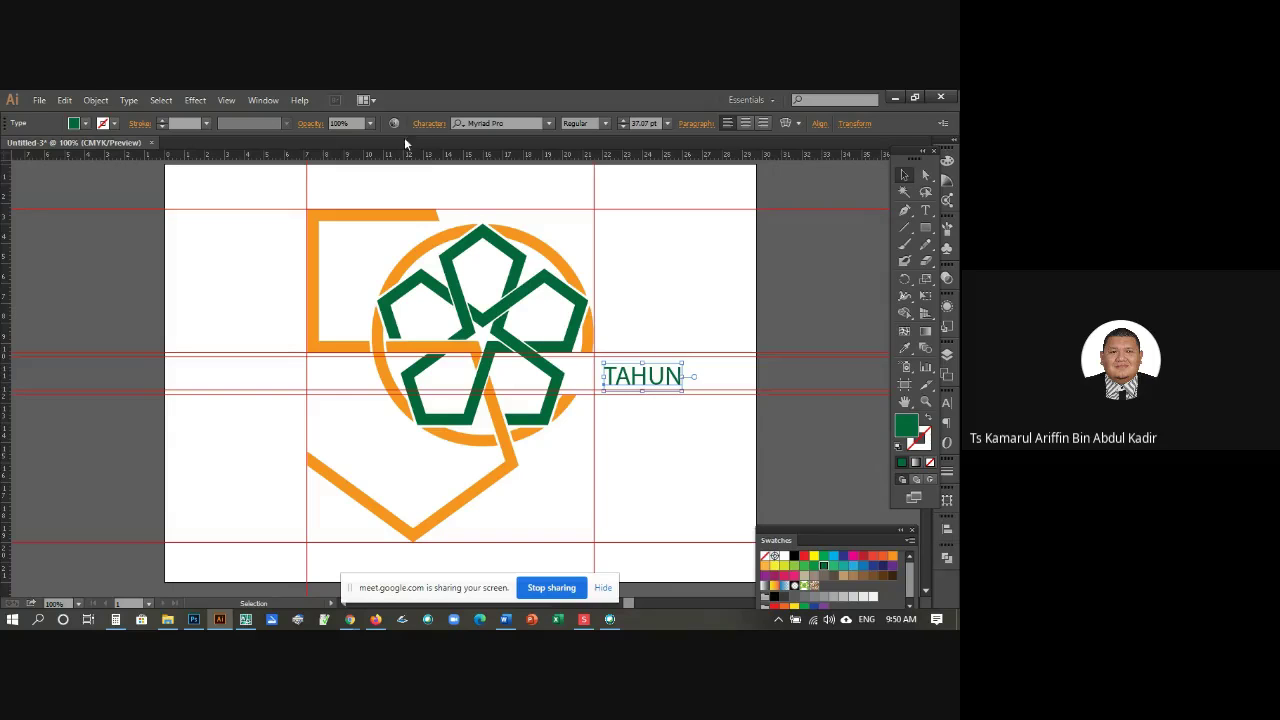
Step: Set the TAHUN text's font to Century Gothic in the Bold style
{"action": "left_click", "coordinate": [550, 123]}
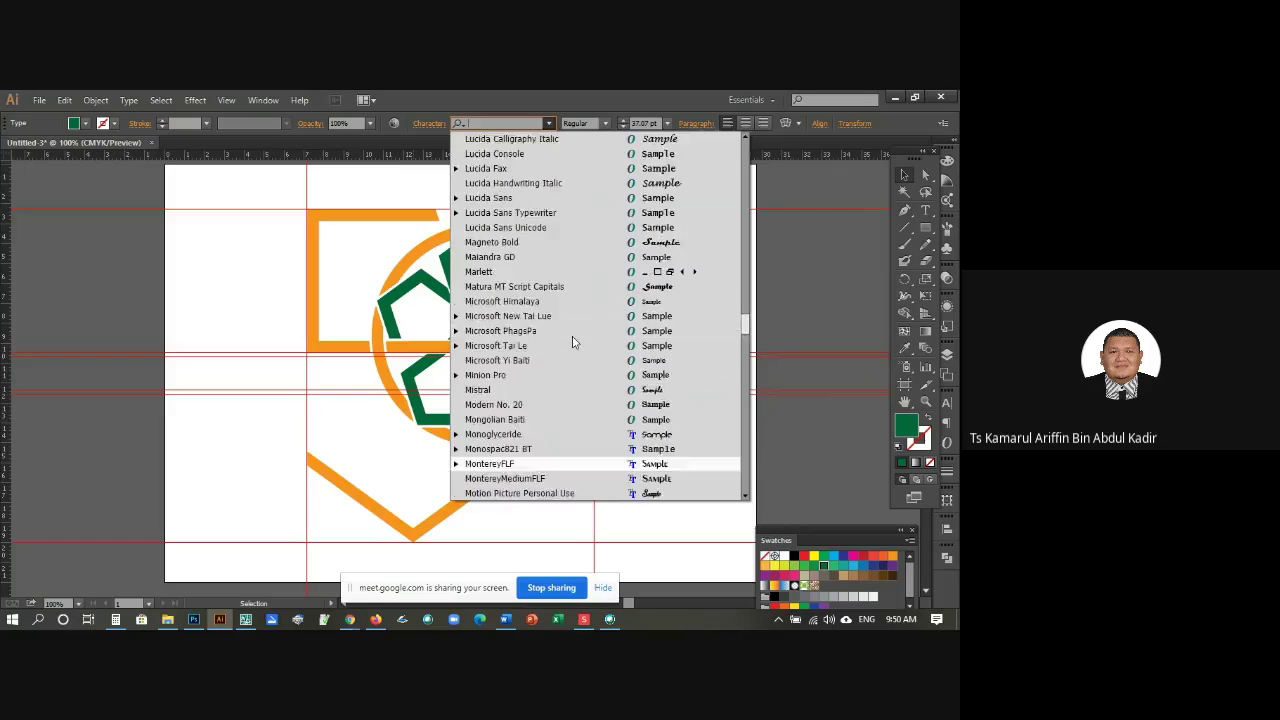
{"action": "scroll", "coordinate": [573, 343], "scroll_direction": "up", "scroll_amount": 20}
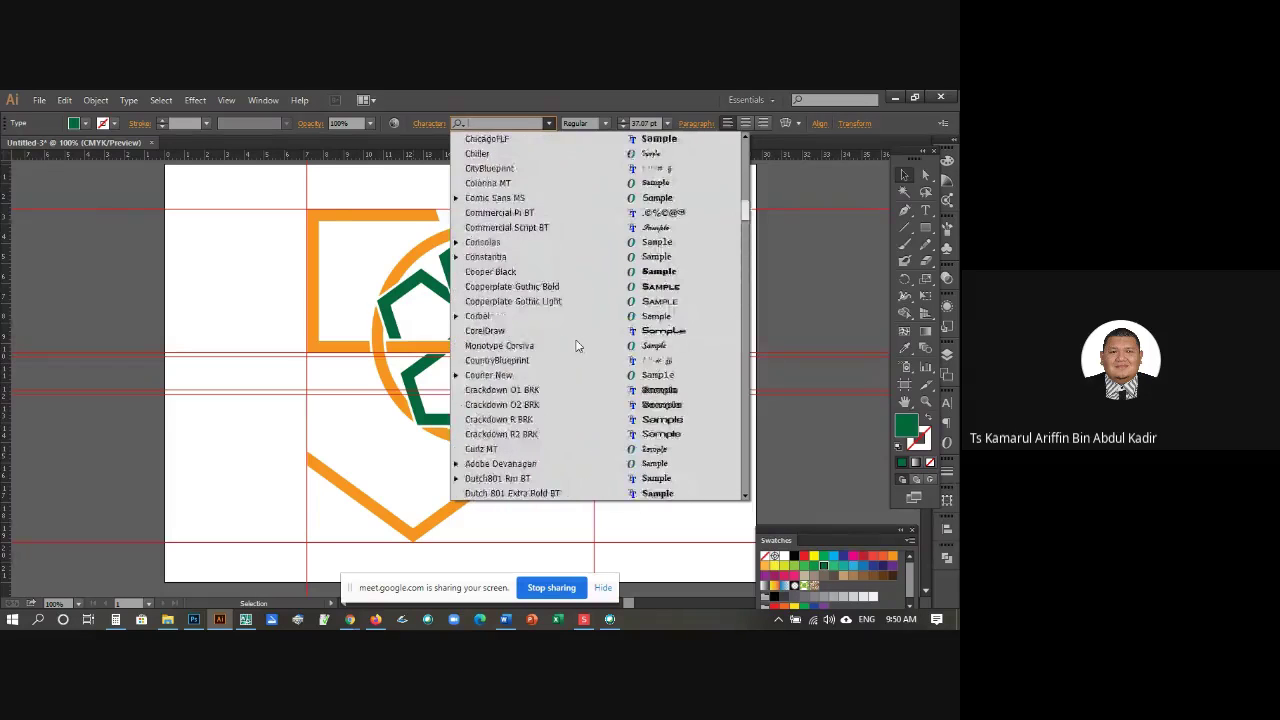
{"action": "scroll", "coordinate": [576, 345], "scroll_direction": "up", "scroll_amount": 20}
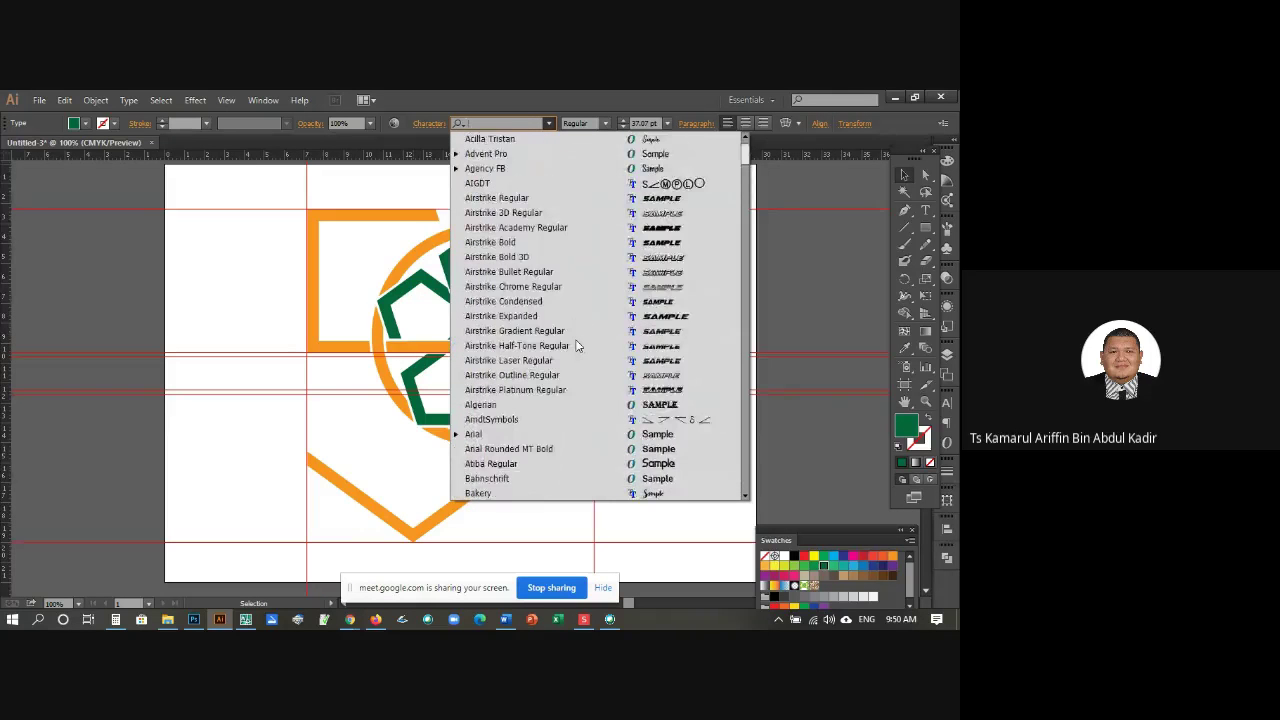
{"action": "scroll", "coordinate": [576, 345], "scroll_direction": "up", "scroll_amount": 1}
{"action": "scroll", "coordinate": [576, 345], "scroll_direction": "down", "scroll_amount": 15}
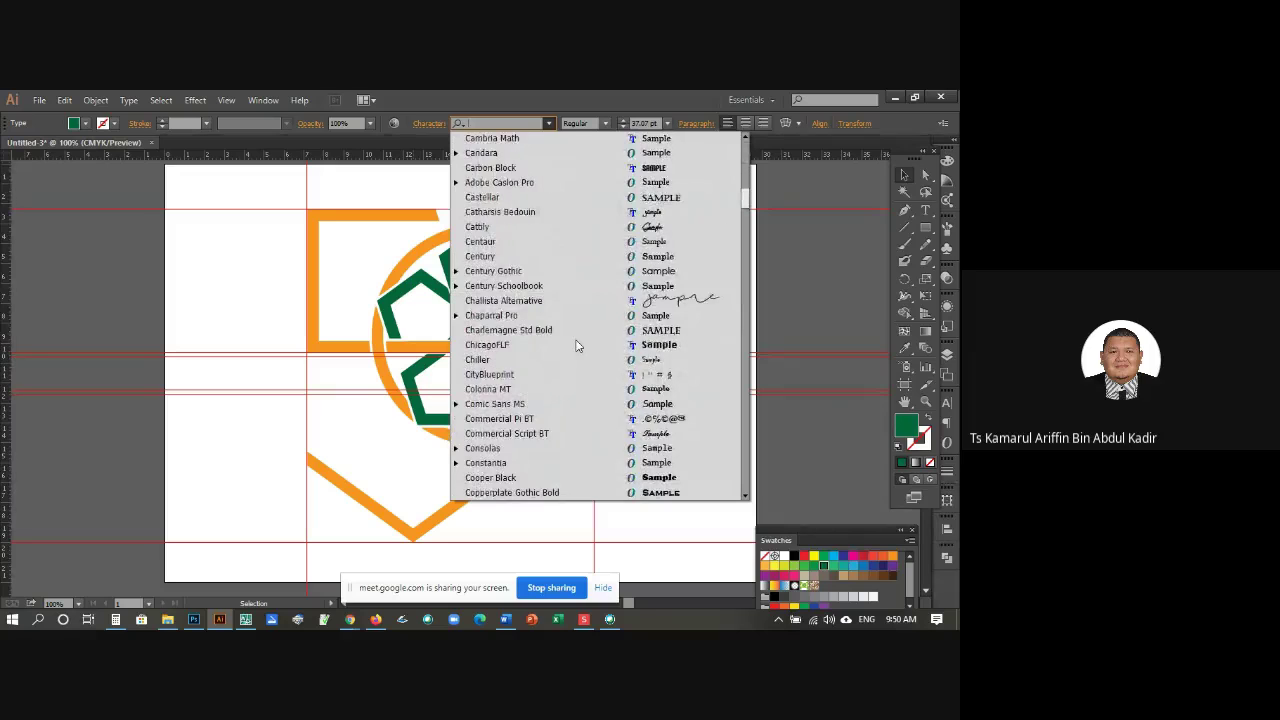
{"action": "scroll", "coordinate": [576, 345], "scroll_direction": "down", "scroll_amount": 4}
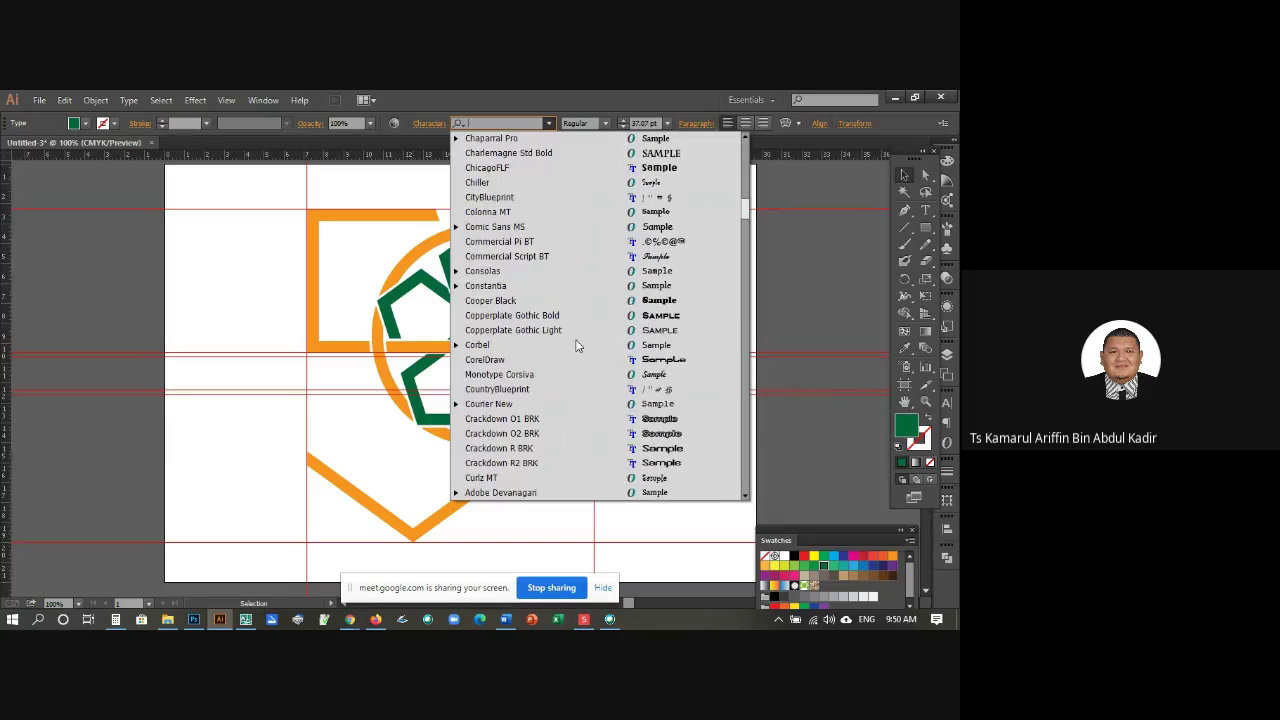
{"action": "scroll", "coordinate": [576, 345], "scroll_direction": "up", "scroll_amount": 1}
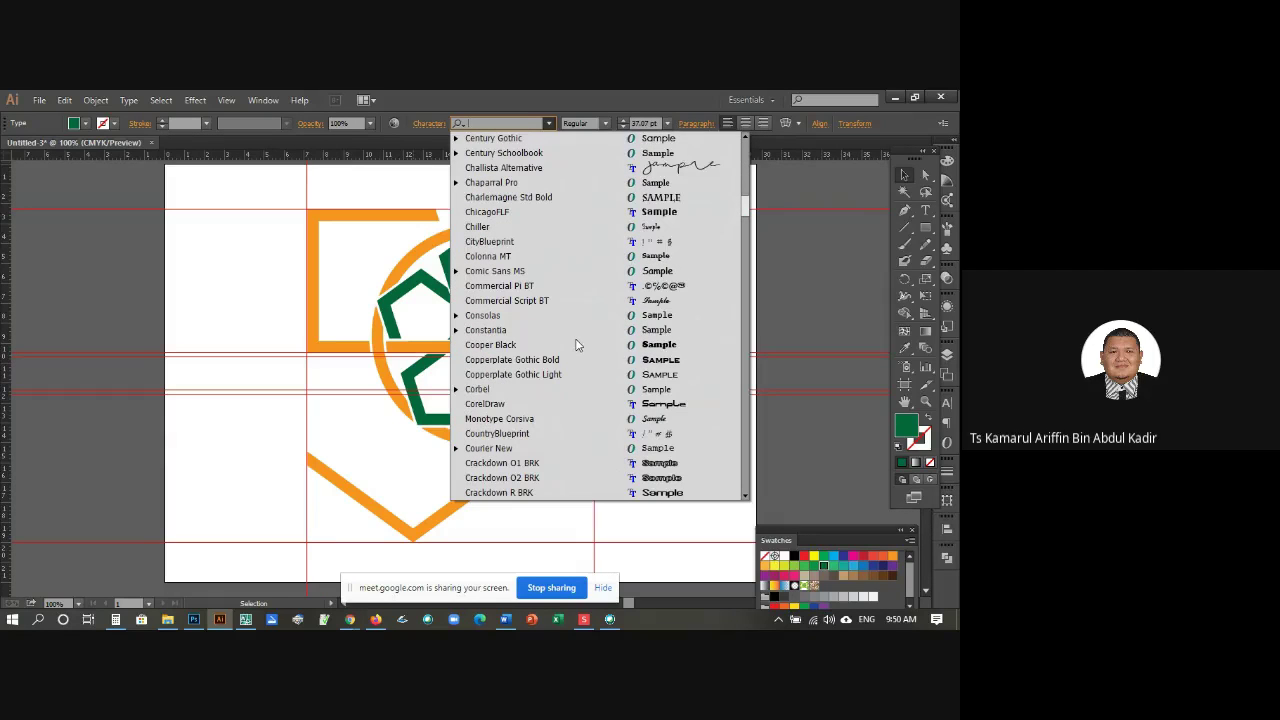
{"action": "left_click", "coordinate": [512, 139]}
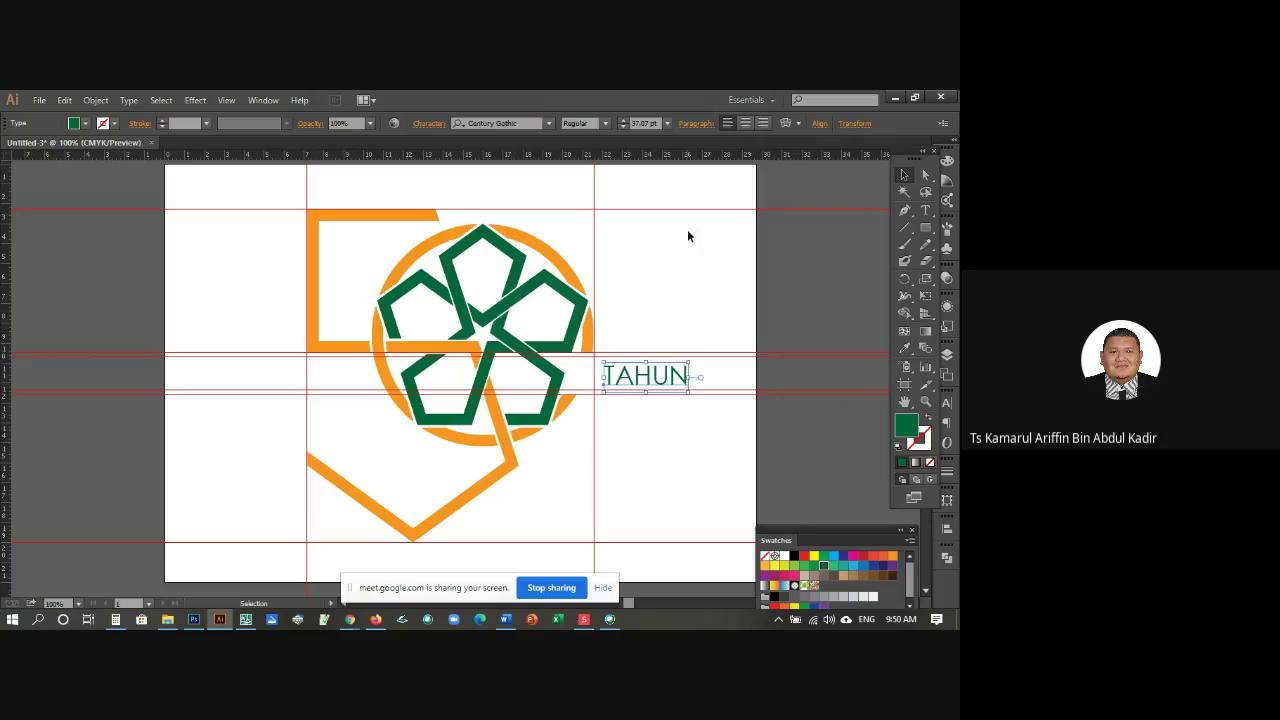
{"action": "left_click", "coordinate": [605, 124]}
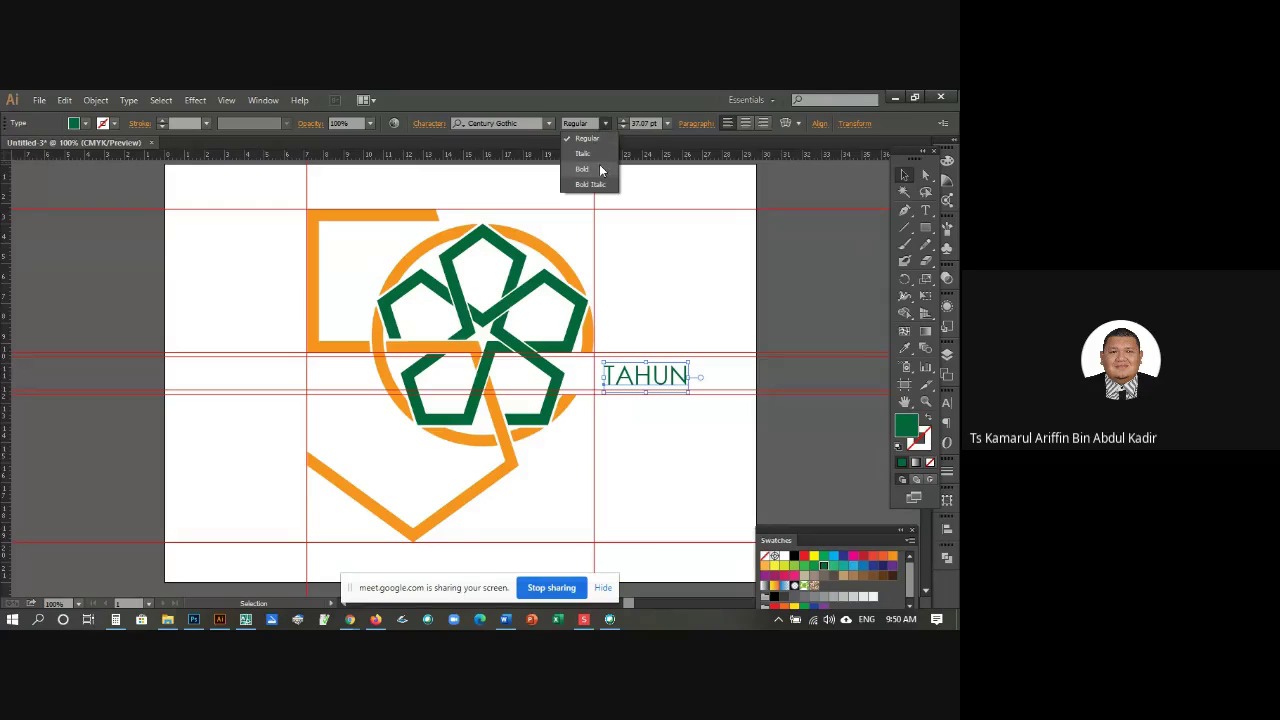
{"action": "left_click", "coordinate": [597, 169]}
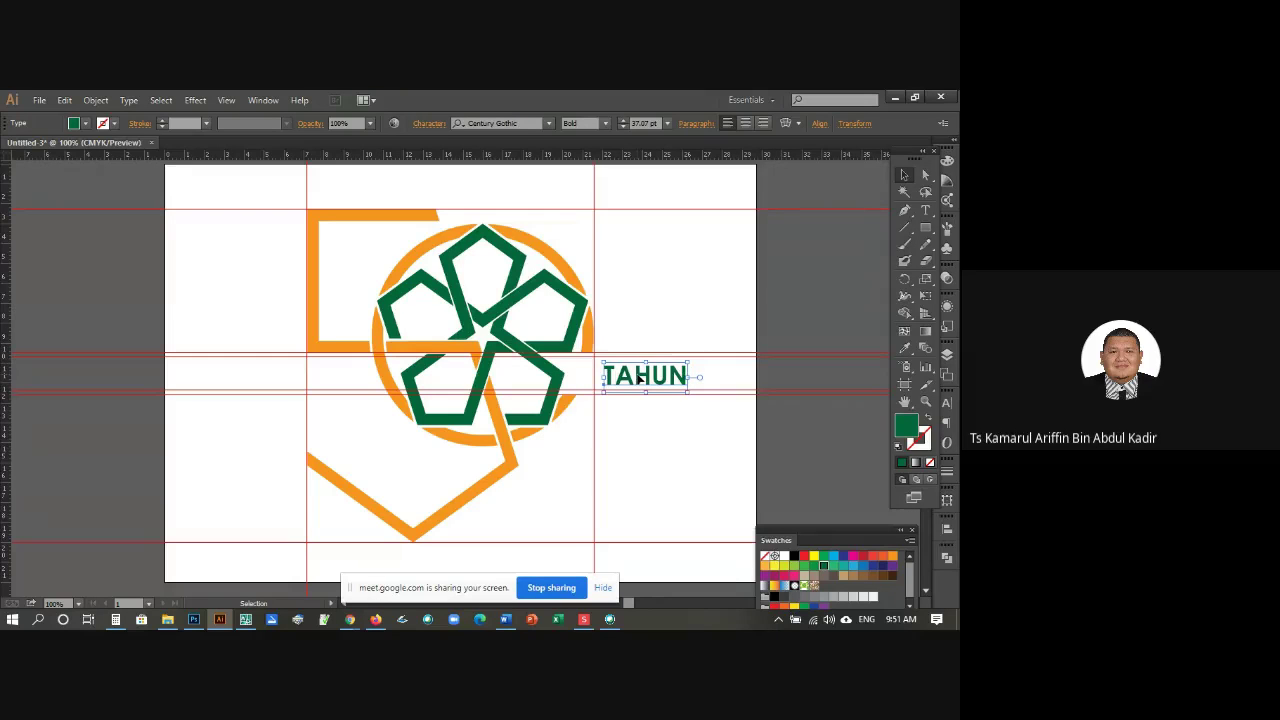
Step: Move the TAHUN text into the circle's gap and enlarge it to about 62 pt so its letters fit between the inner guides
{"action": "left_click_drag", "start_coordinate": [632, 376], "coordinate": [606, 368]}
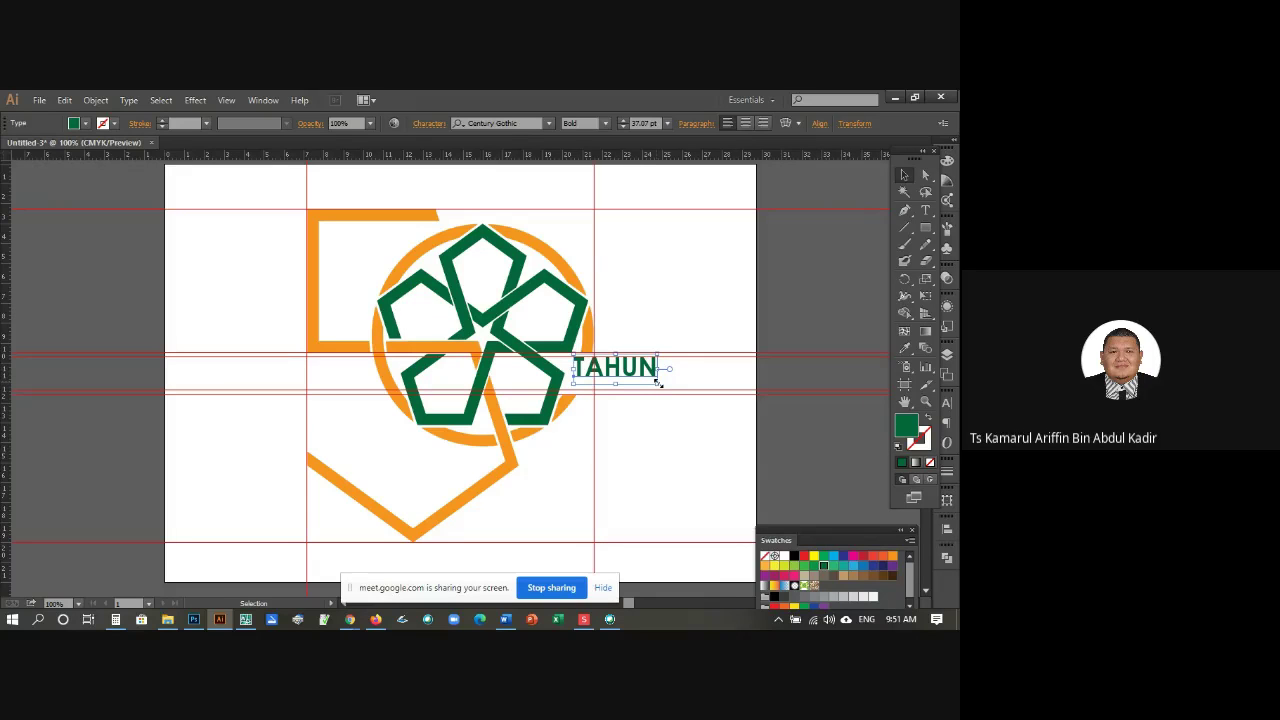
{"action": "left_click_drag", "start_coordinate": [657, 381], "coordinate": [706, 425]}
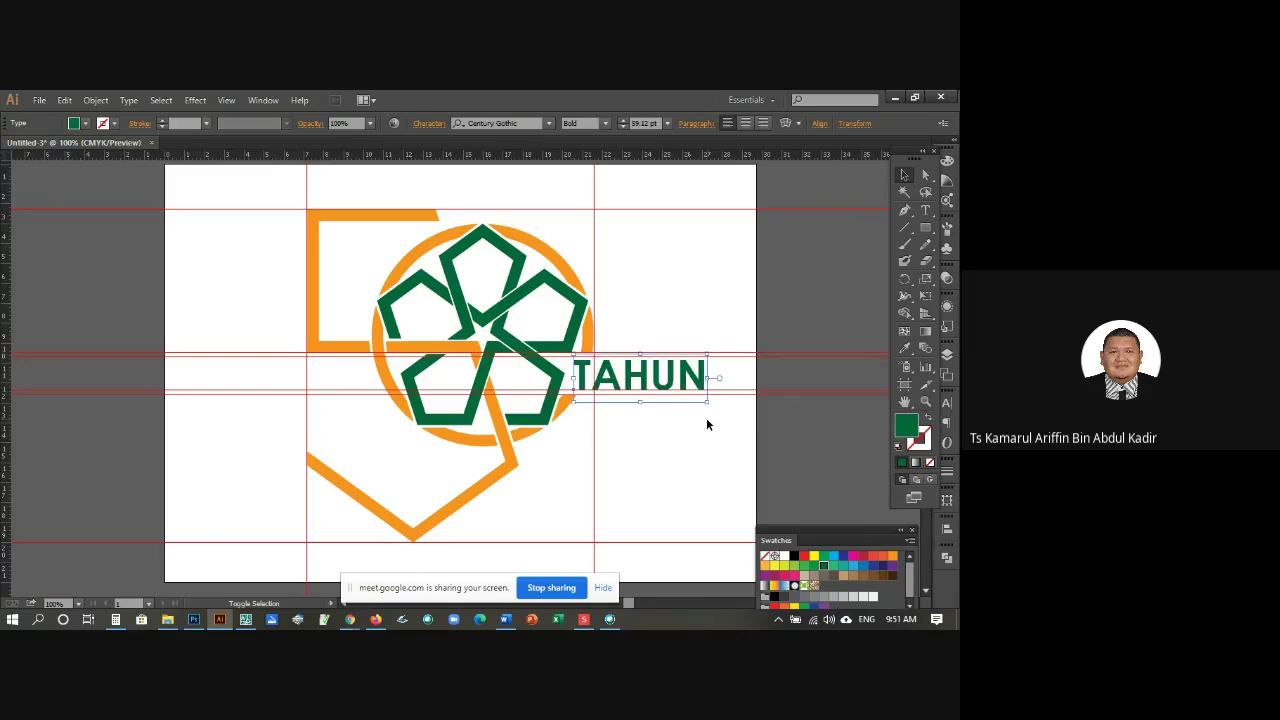
{"action": "left_click_drag", "start_coordinate": [709, 354], "coordinate": [727, 350]}
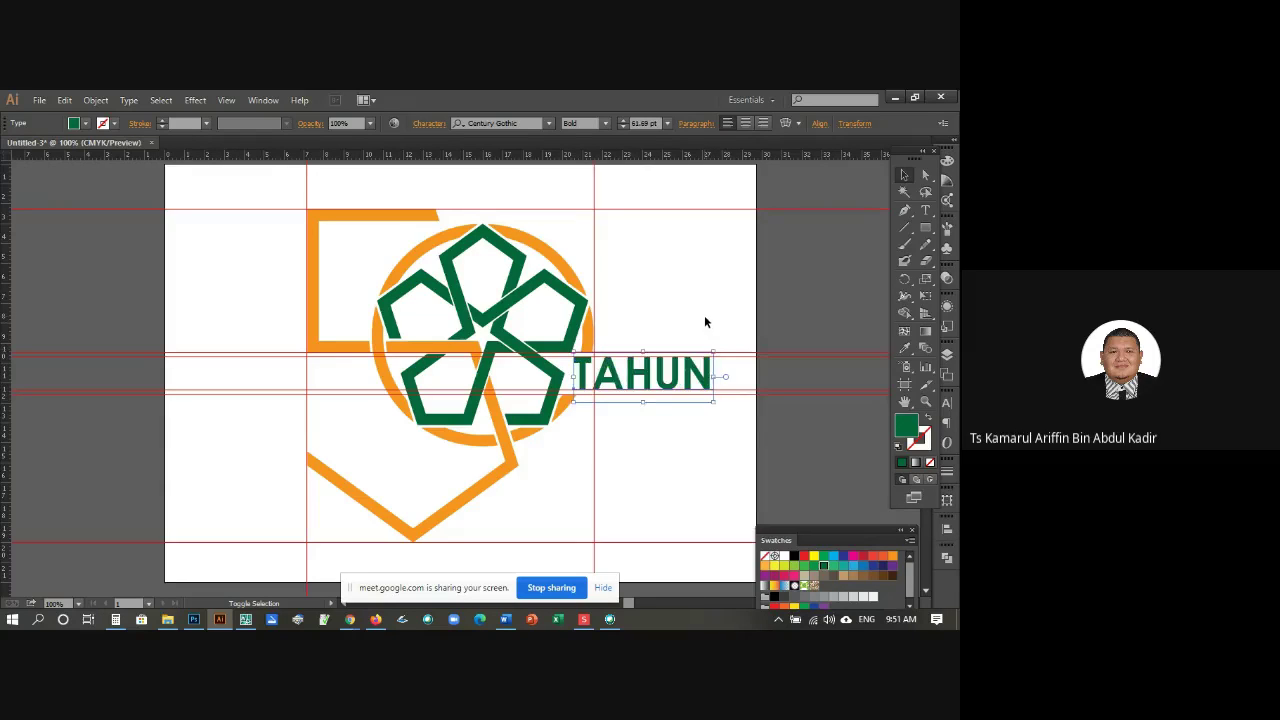
Step: Set the TAHUN text's font size to exactly 62 pt, keeping its tracking at 0
{"action": "left_click", "coordinate": [703, 313]}
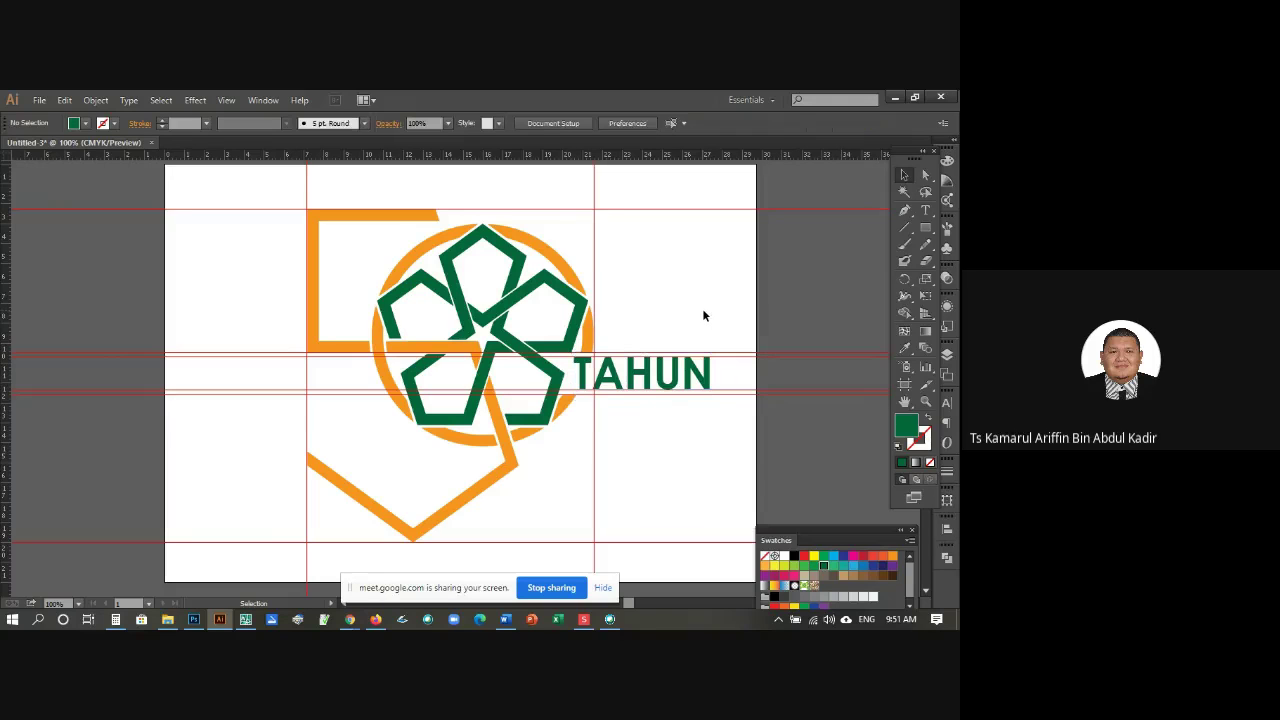
{"action": "left_click", "coordinate": [679, 370]}
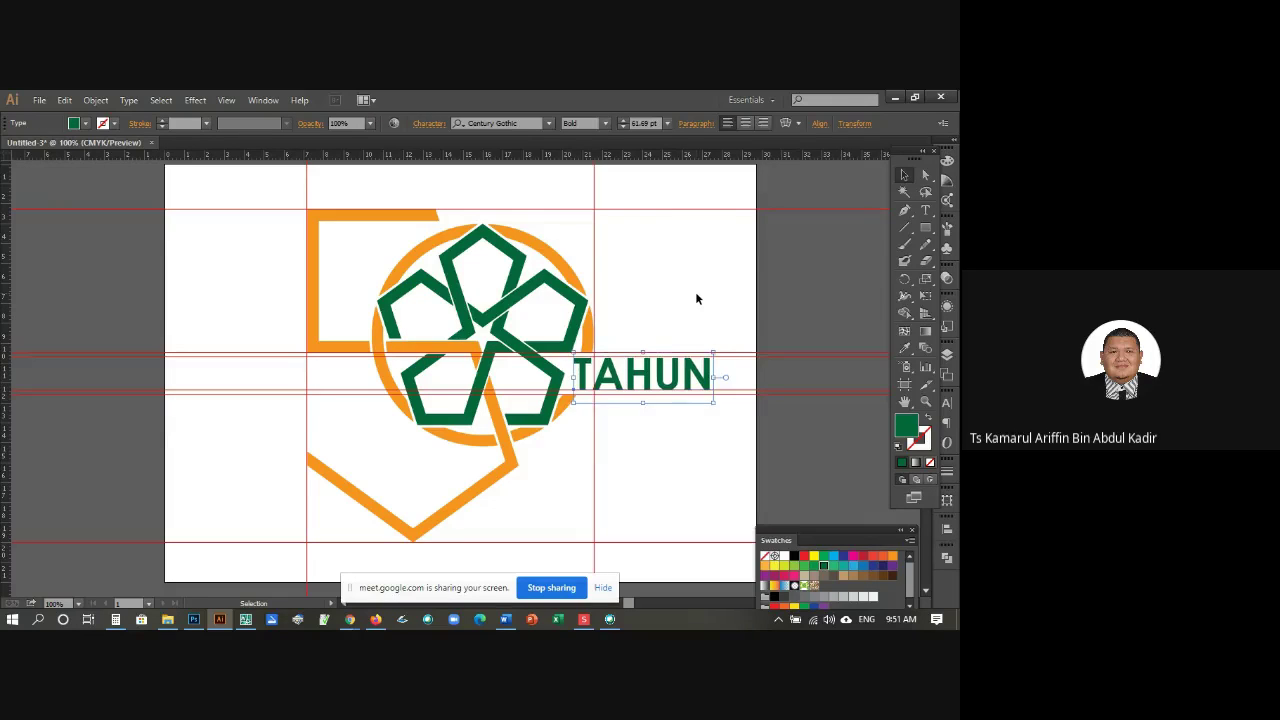
{"action": "double_click", "coordinate": [714, 360]}
{"action": "left_click_drag", "start_coordinate": [719, 352], "coordinate": [743, 351]}
{"action": "left_click", "coordinate": [430, 123]}
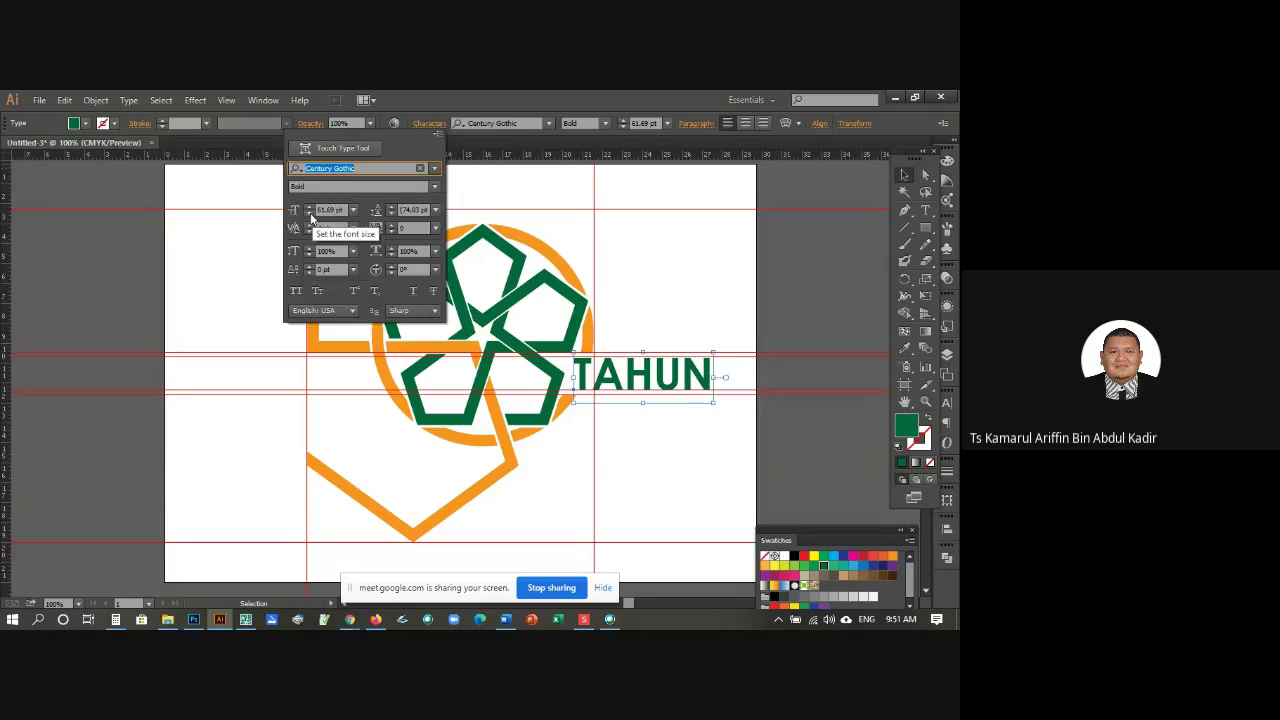
{"action": "left_click", "coordinate": [309, 206]}
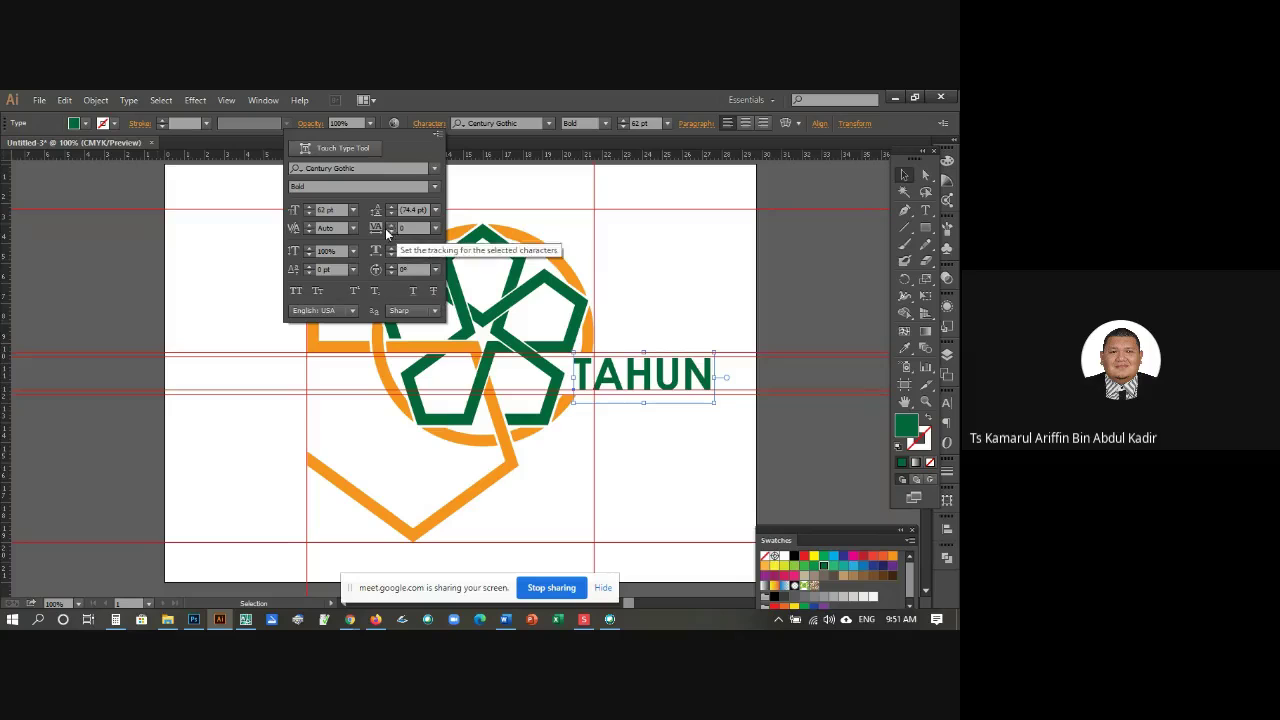
{"action": "left_click", "coordinate": [391, 225]}
{"action": "left_click_drag", "start_coordinate": [391, 224], "coordinate": [392, 230]}
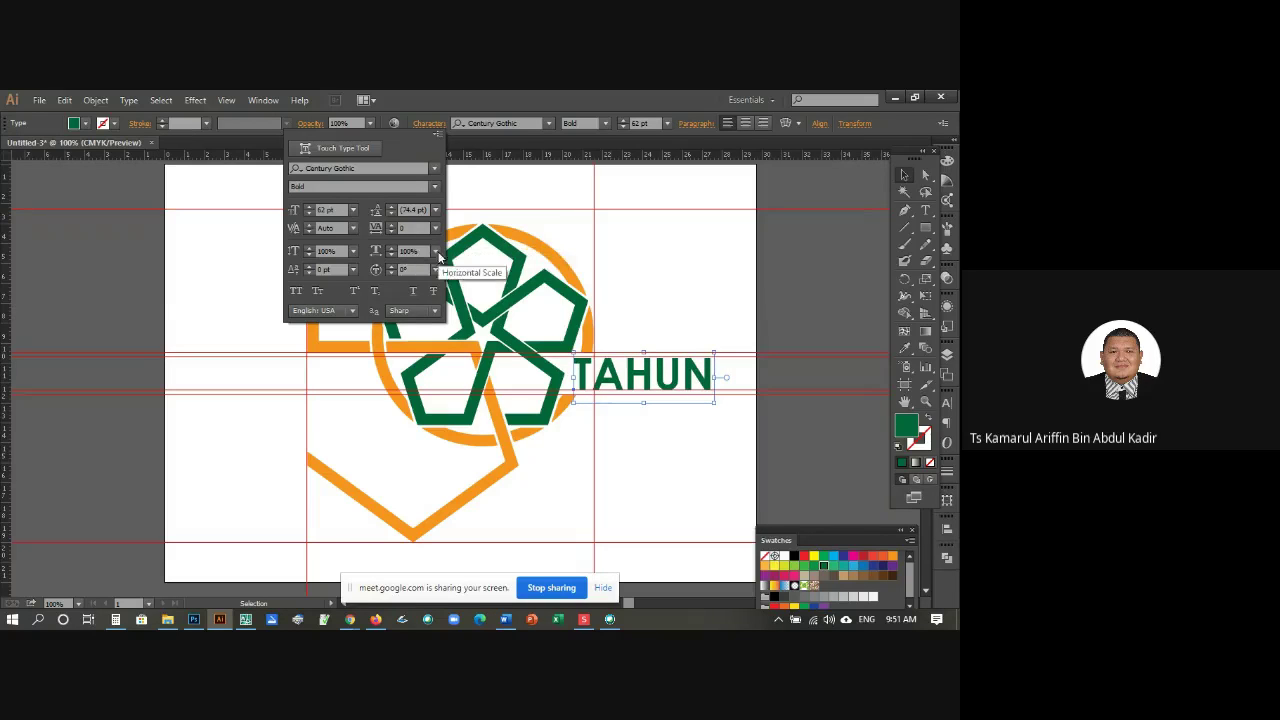
{"action": "left_click", "coordinate": [661, 288]}
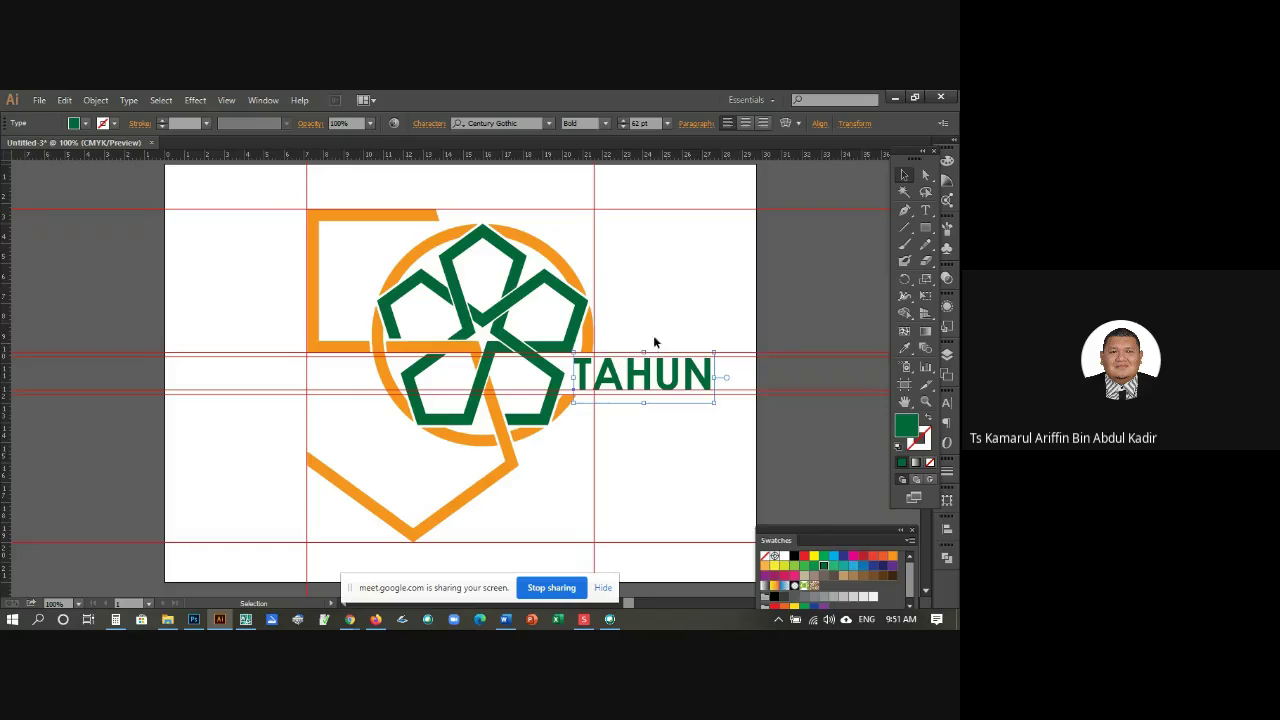
{"action": "left_click", "coordinate": [653, 335]}
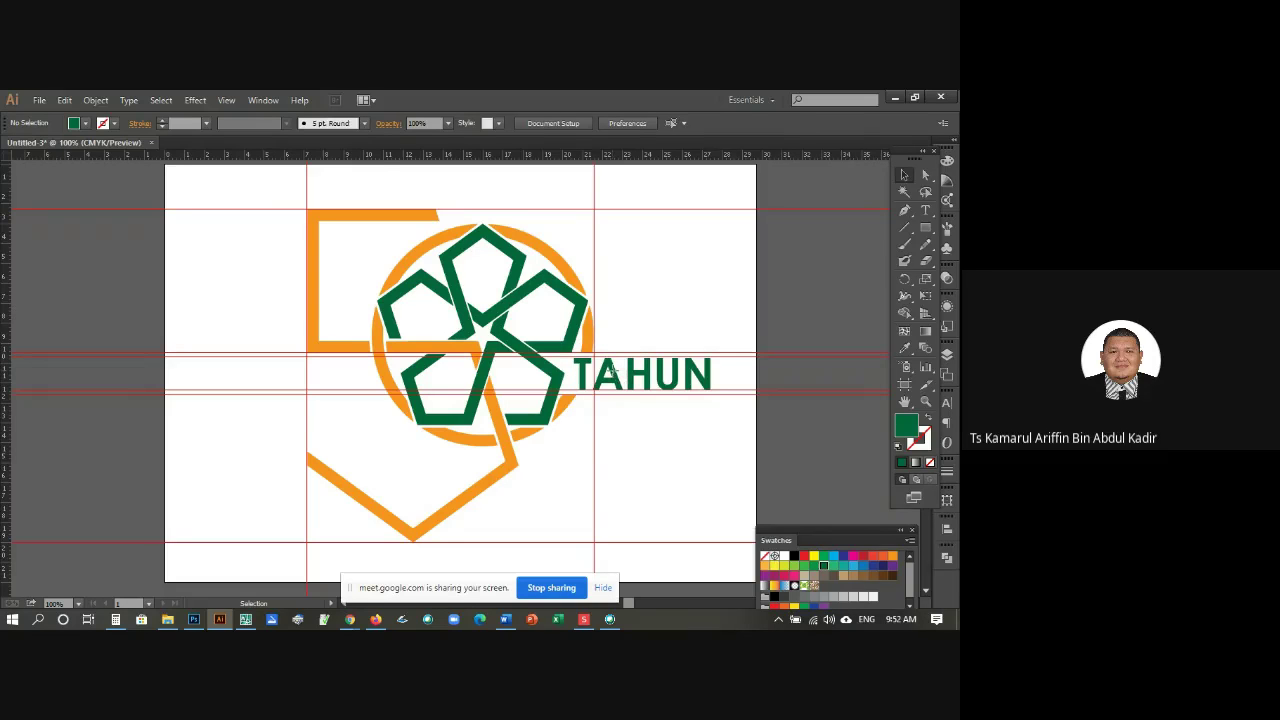
Step: Nudge the TAHUN text slightly to the right, away from the circle's edge
{"action": "left_click", "coordinate": [615, 376]}
{"action": "key", "text": "Right"}
{"action": "key", "text": "Right"}
{"action": "key", "text": "Right"}
{"action": "key", "text": "Right"}
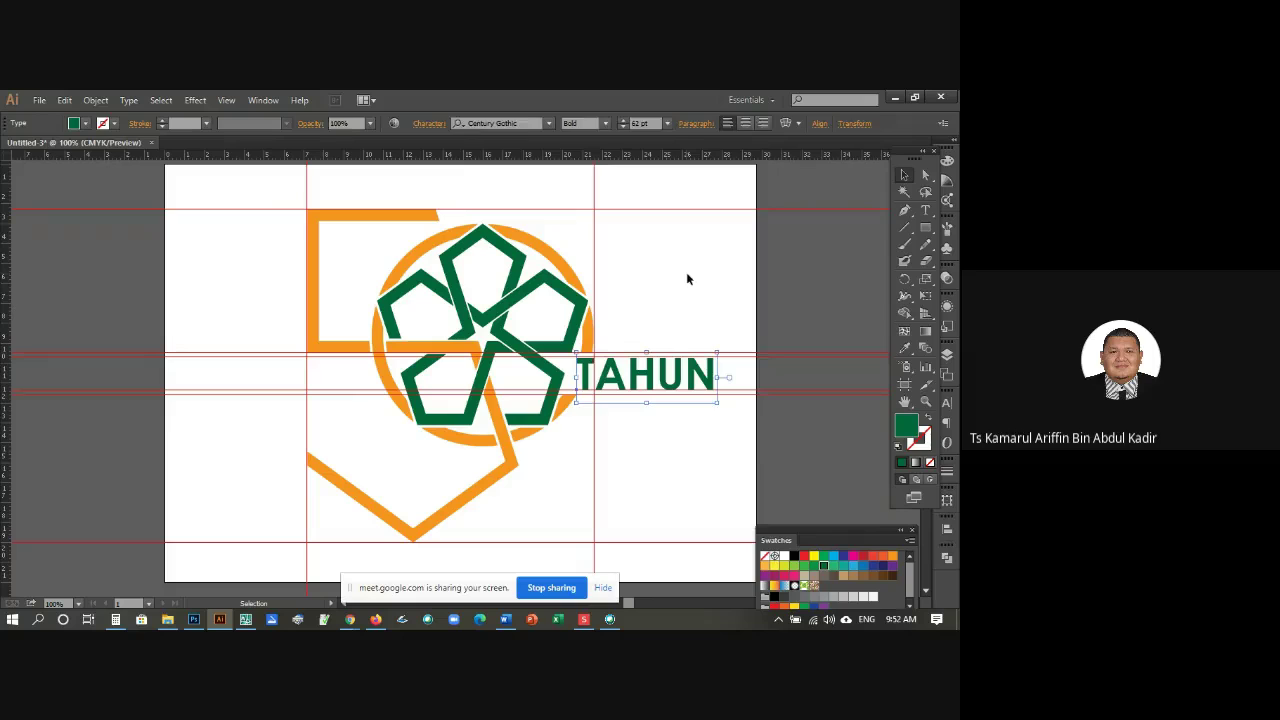
{"action": "left_click", "coordinate": [690, 285]}
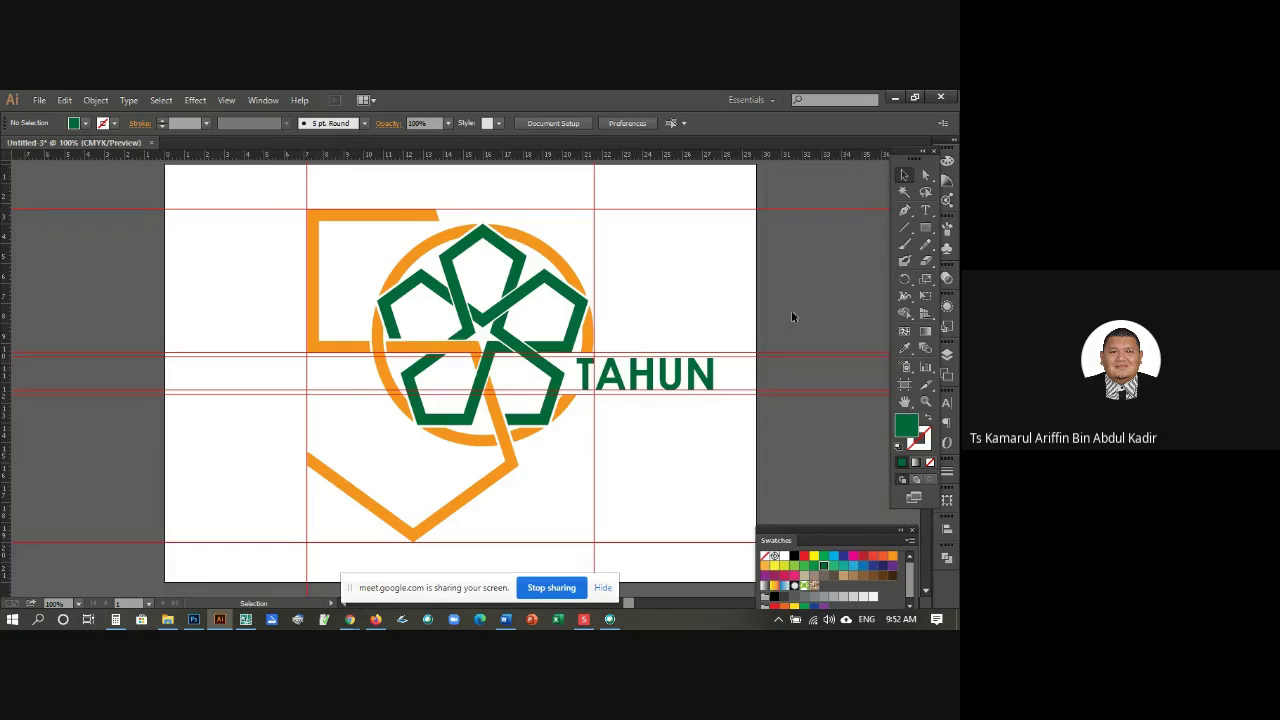
{"action": "left_click", "coordinate": [925, 211]}
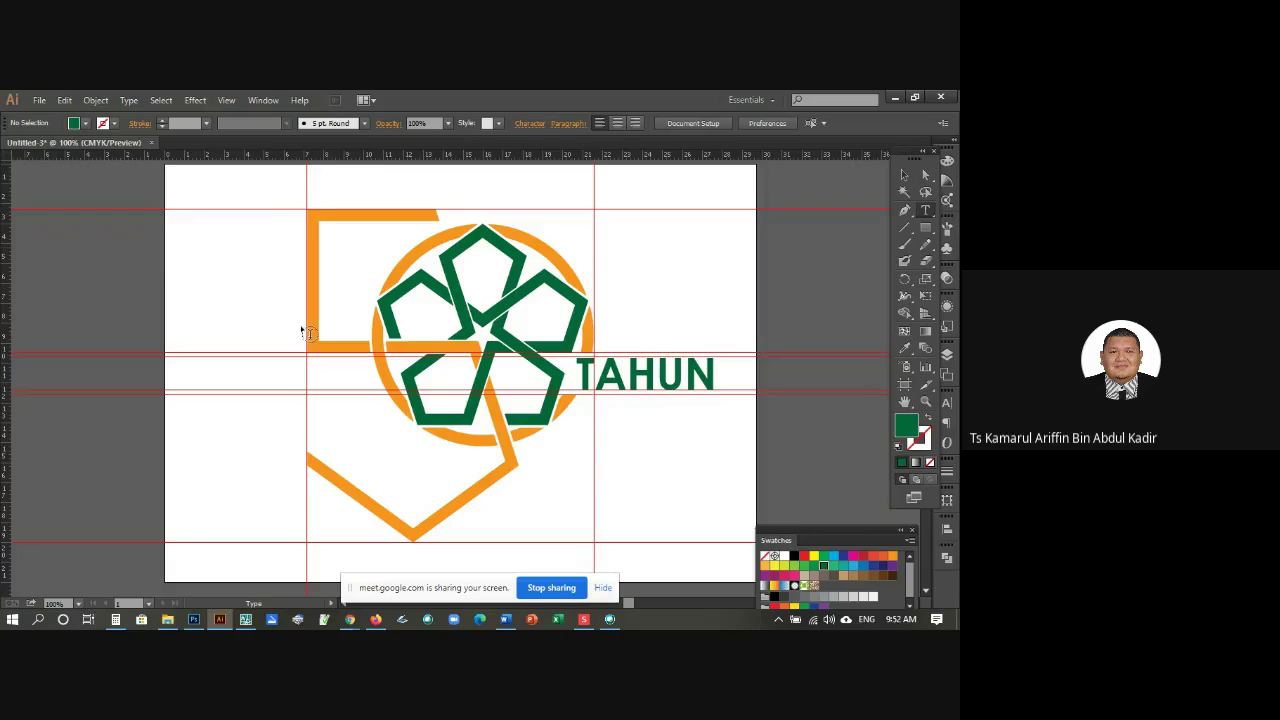
{"action": "left_click", "coordinate": [315, 366]}
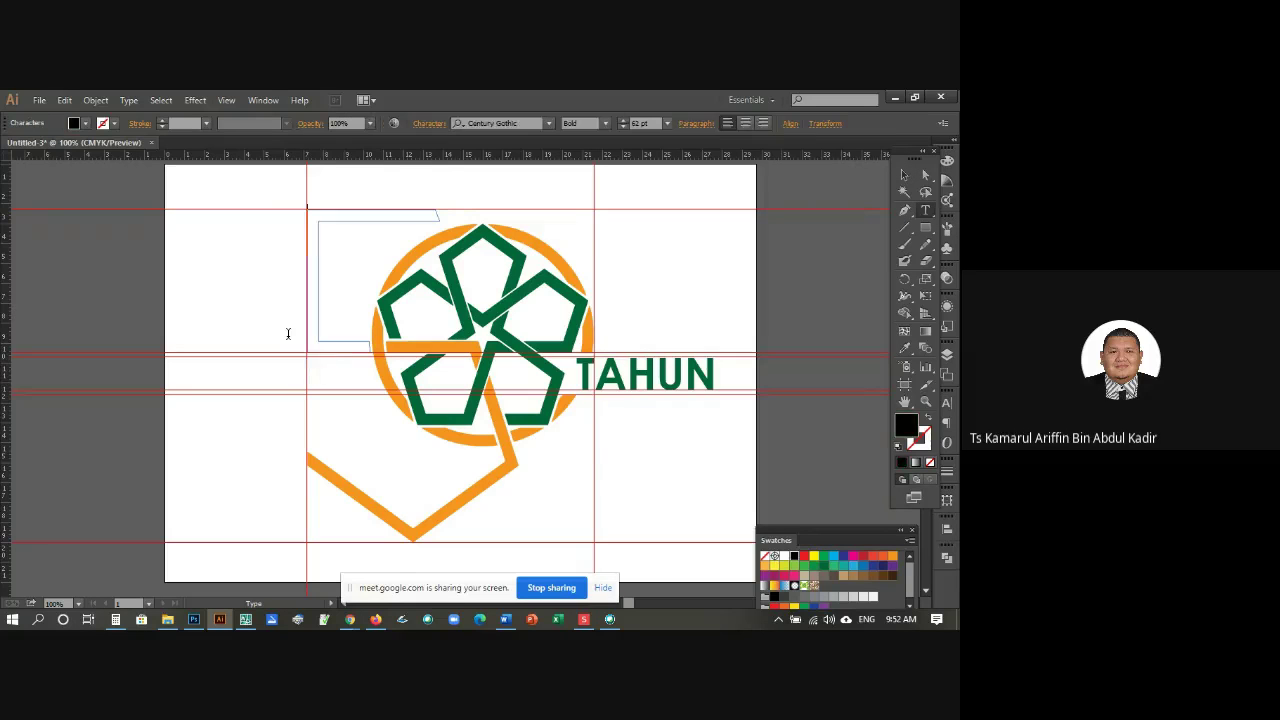
{"action": "left_click", "coordinate": [64, 100]}
{"action": "left_click", "coordinate": [96, 117]}
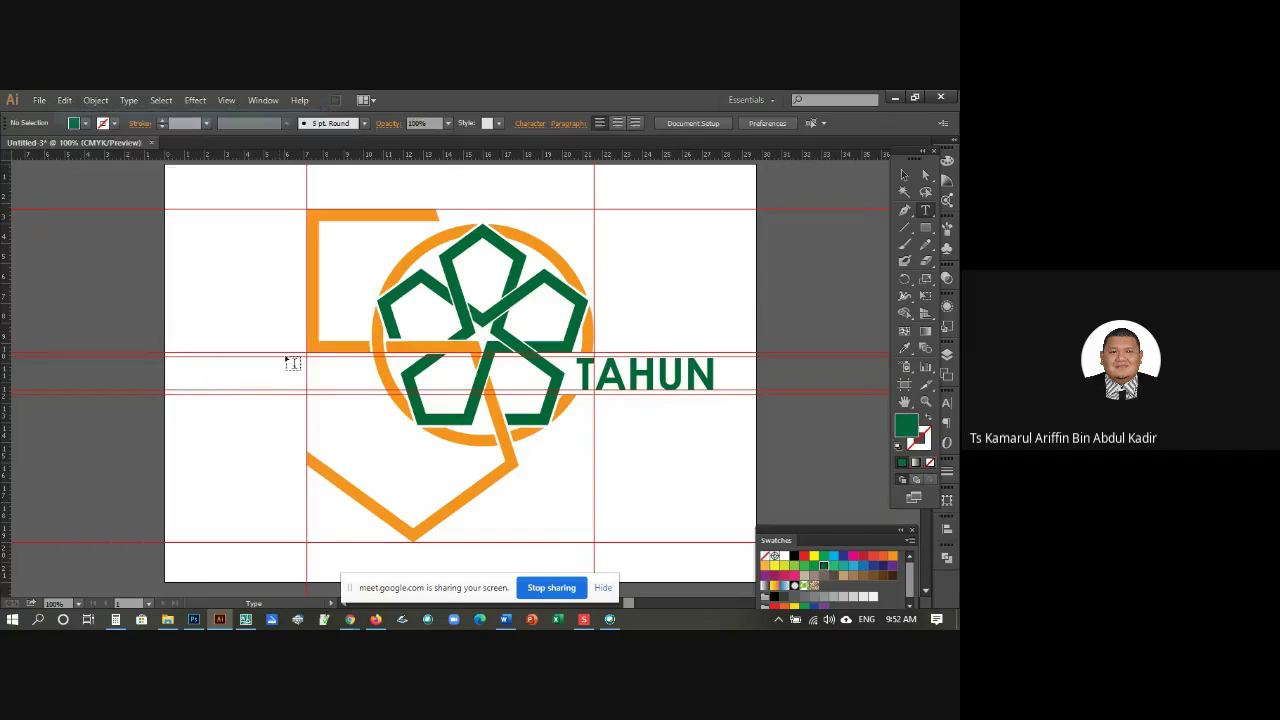
Step: Add a two-line text reading 1971 and 2021 below the orange frame's lower bar and fill it with the dark green swatch
{"action": "left_click", "coordinate": [326, 375]}
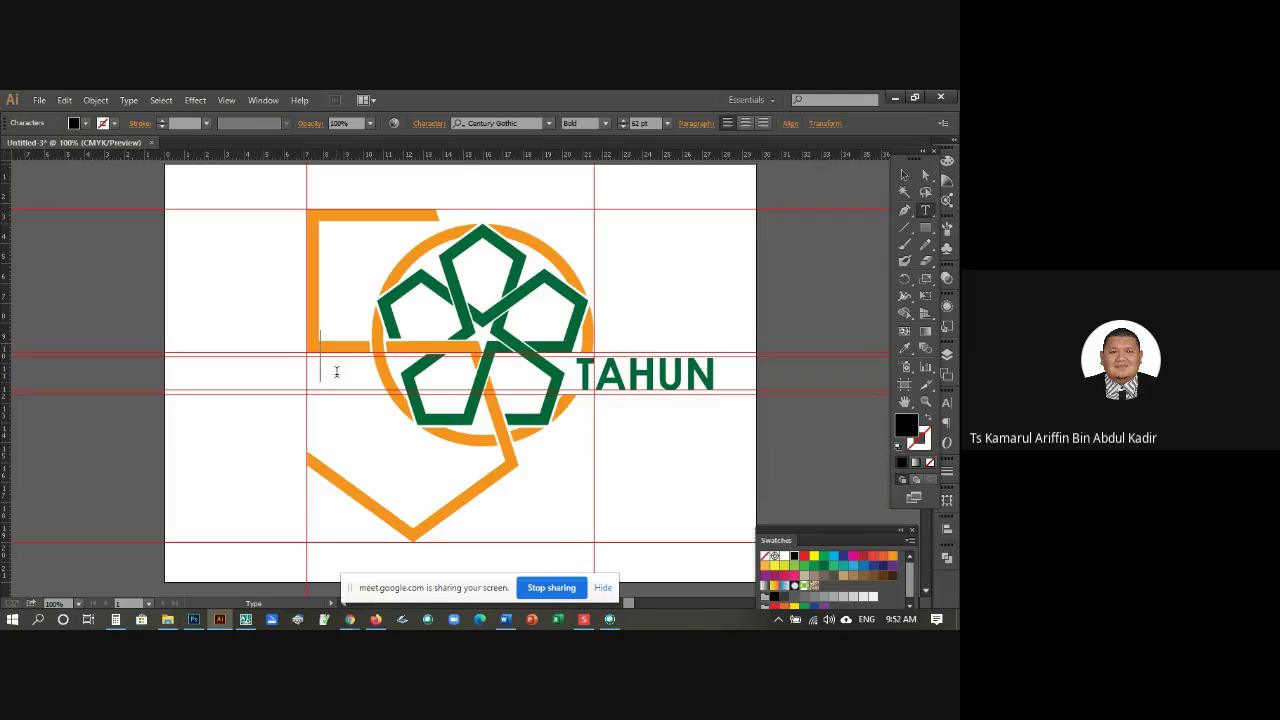
{"action": "type", "text": "19"}
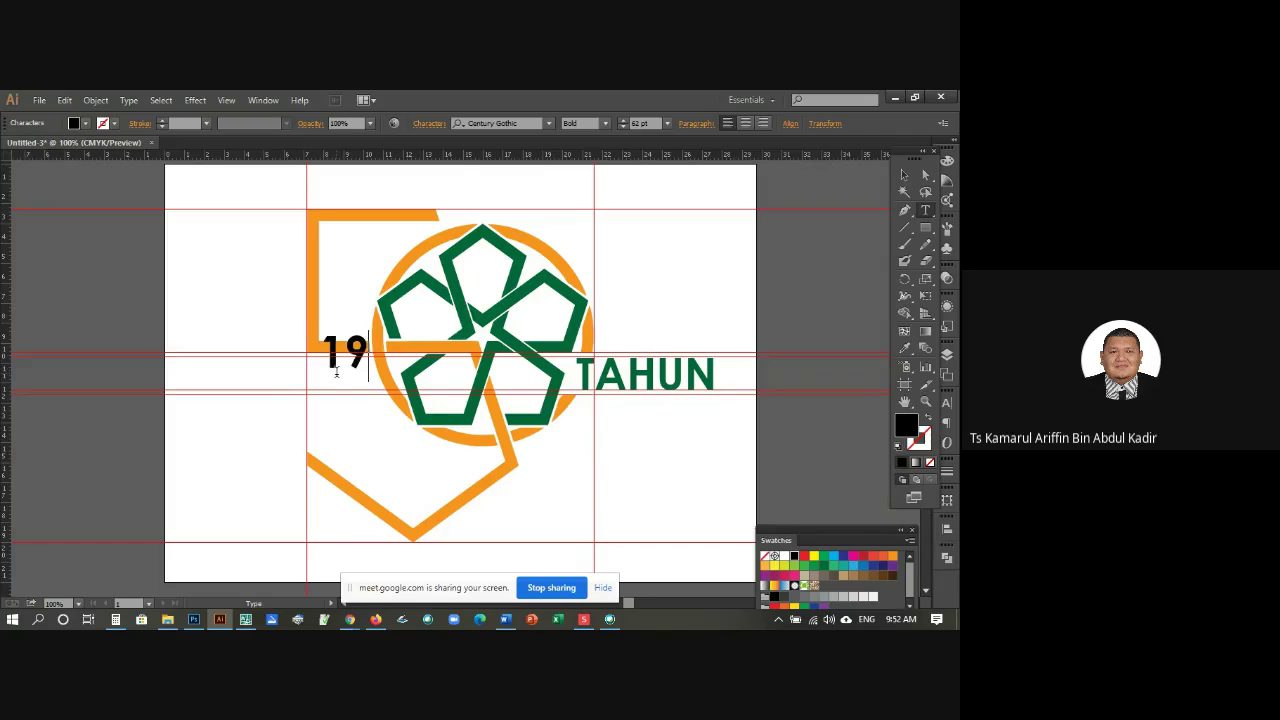
{"action": "type", "text": "71"}
{"action": "key", "text": "Return"}
{"action": "type", "text": "2021"}
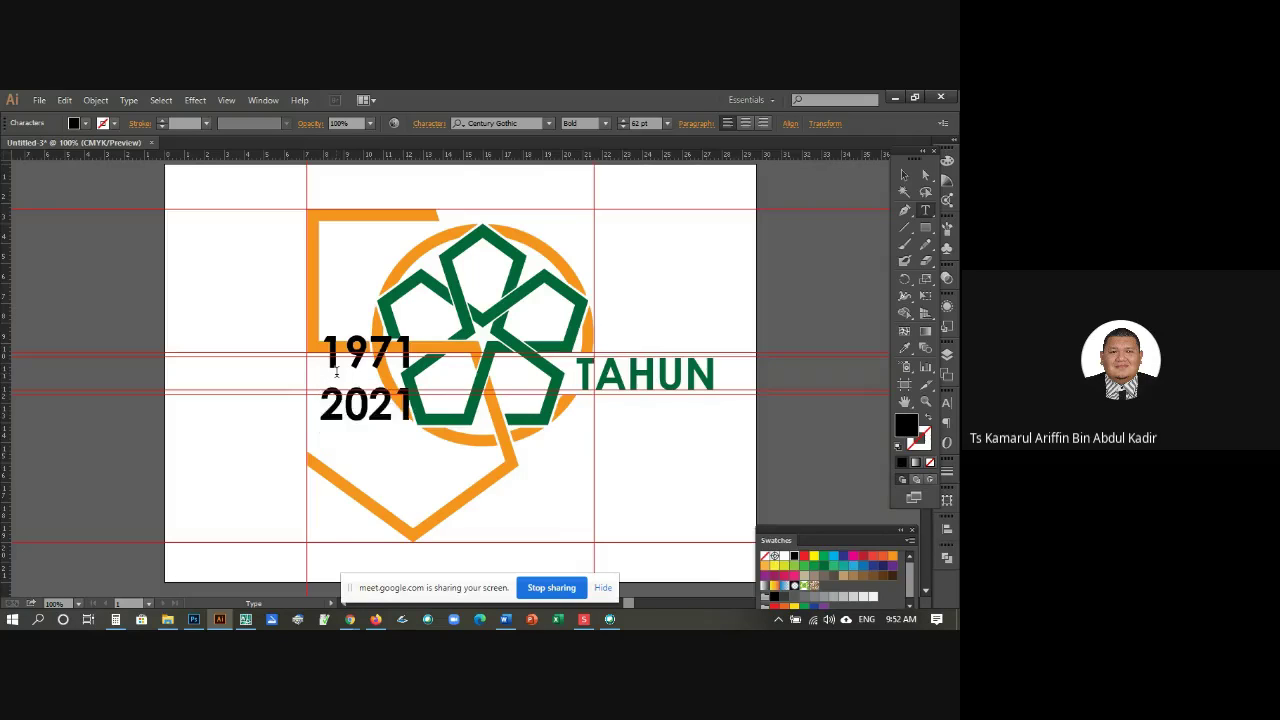
{"action": "left_click", "coordinate": [904, 175]}
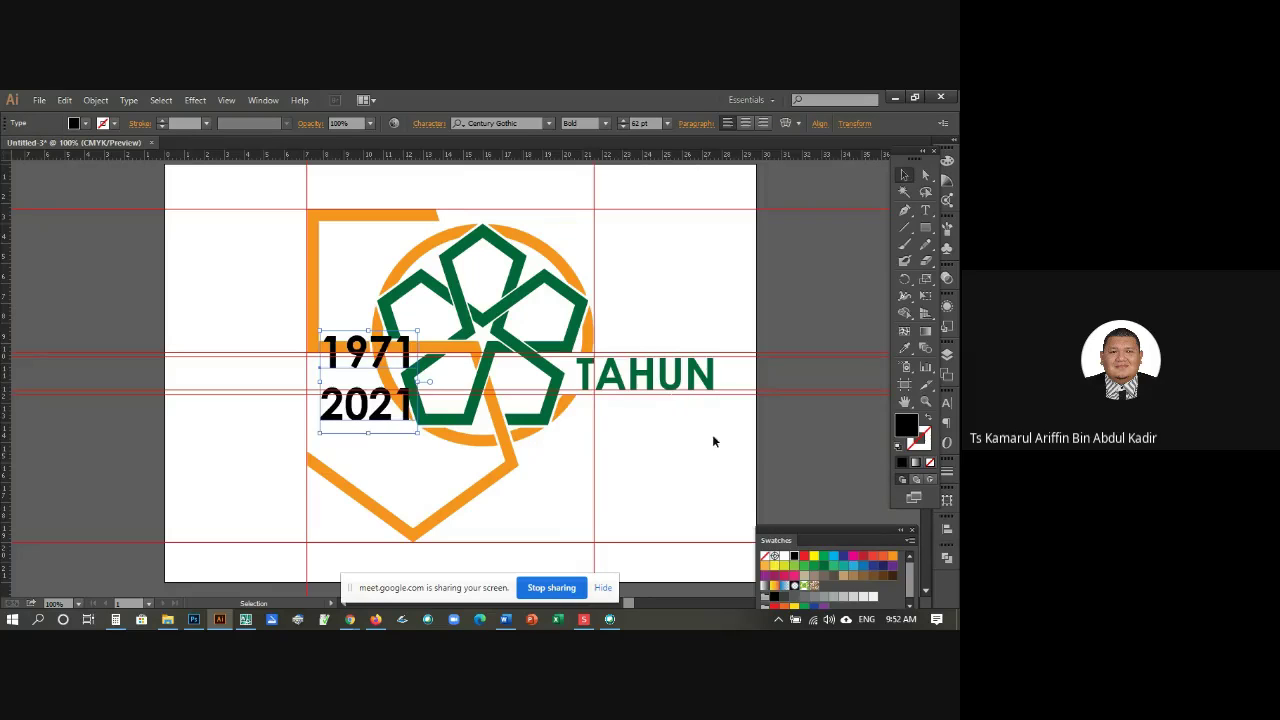
{"action": "left_click", "coordinate": [823, 565]}
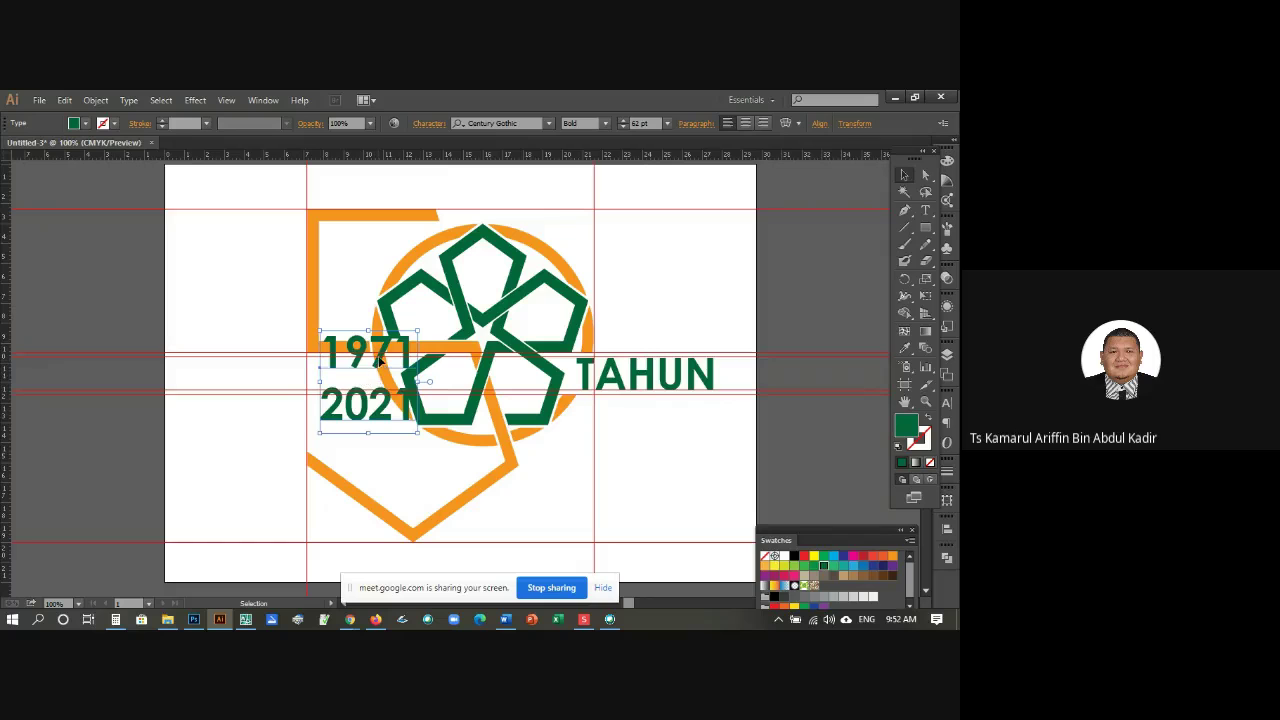
Step: Tighten the leading of the 1971/2021 text to 52 pt
{"action": "left_click", "coordinate": [429, 123]}
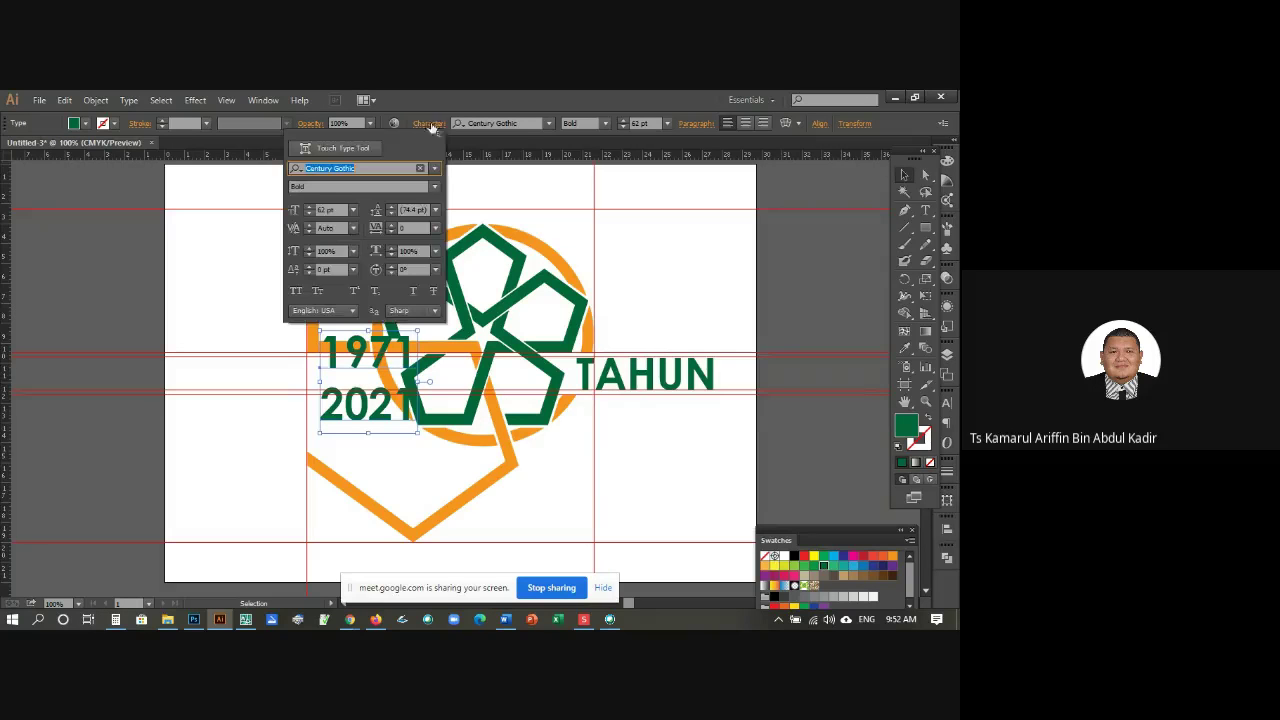
{"action": "left_click", "coordinate": [389, 214]}
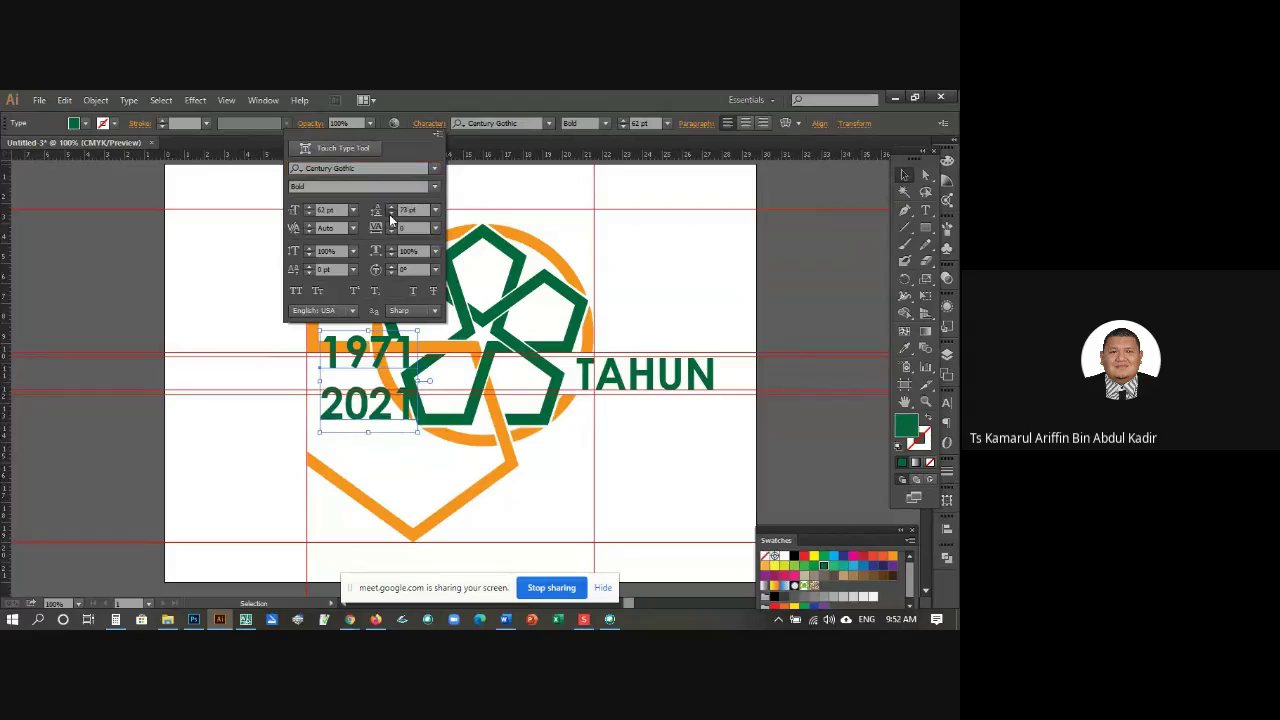
{"action": "left_click", "coordinate": [389, 214]}
{"action": "left_click", "coordinate": [389, 214]}
{"action": "left_click", "coordinate": [389, 214]}
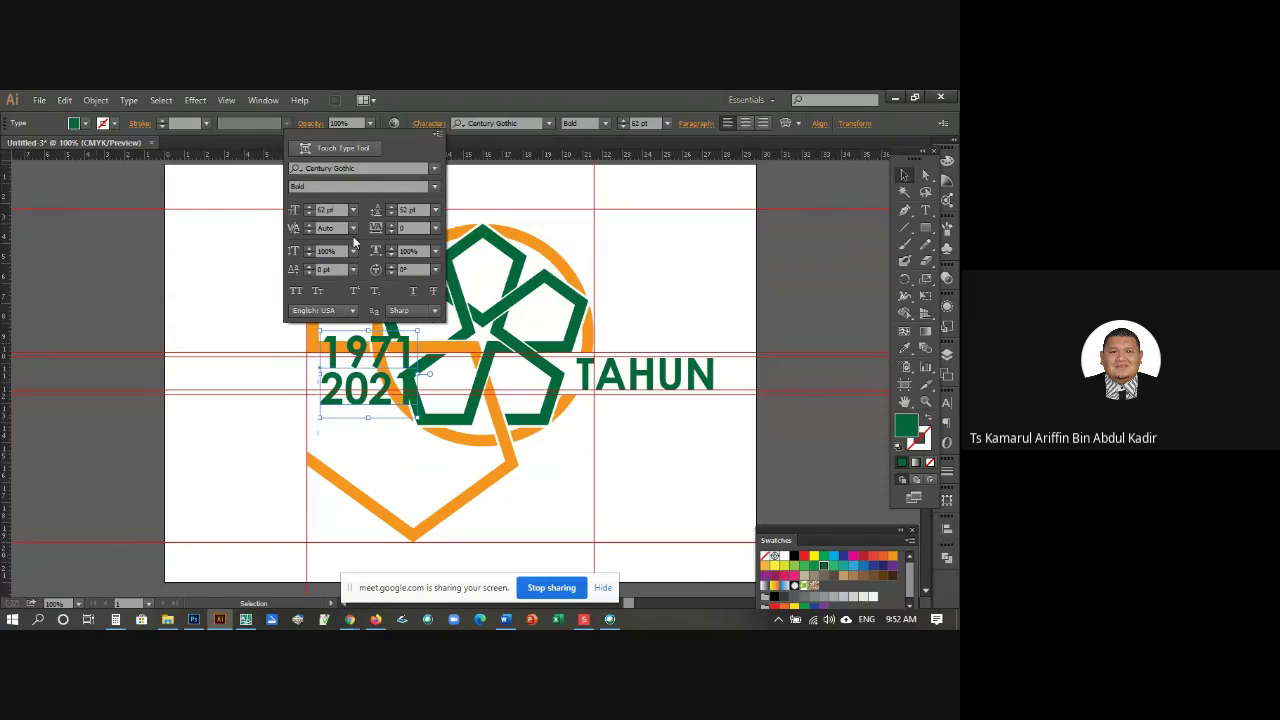
Step: Reduce the 1971/2021 text to 38 pt and move it against the left vertical guide, just below the orange frame
{"action": "left_click", "coordinate": [308, 214]}
{"action": "left_click", "coordinate": [308, 214]}
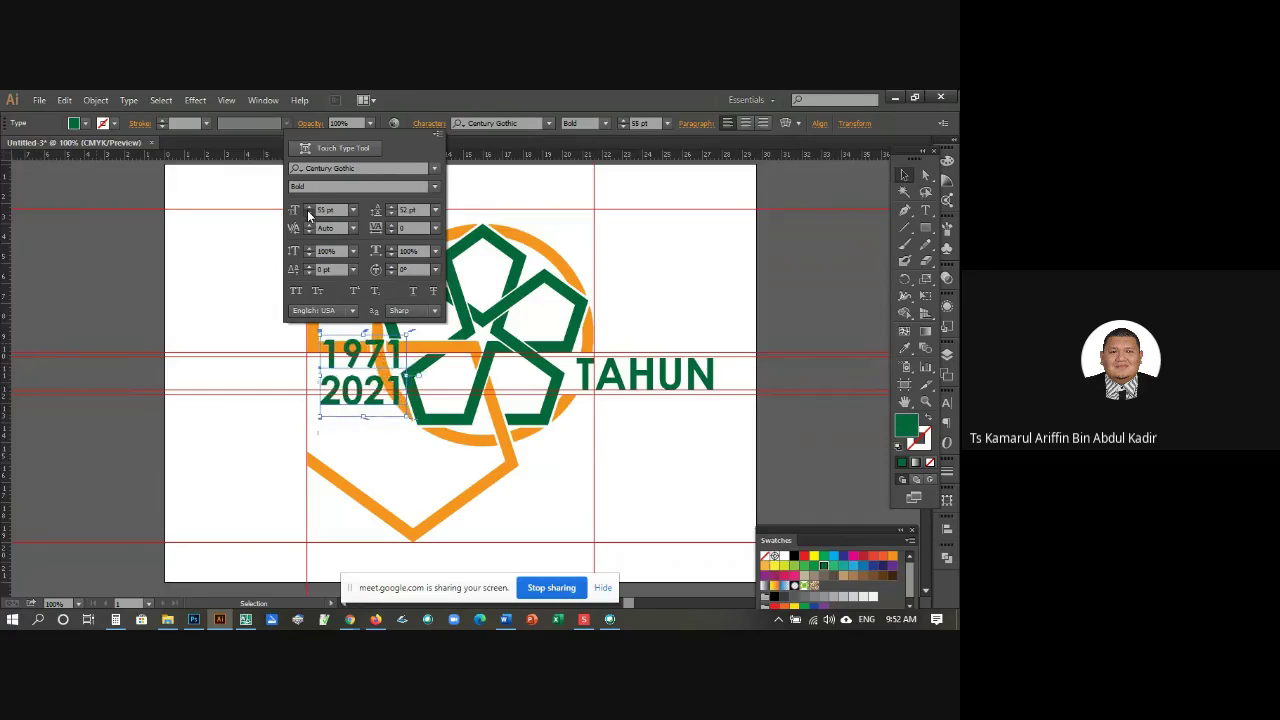
{"action": "left_click", "coordinate": [308, 214]}
{"action": "left_click", "coordinate": [308, 214]}
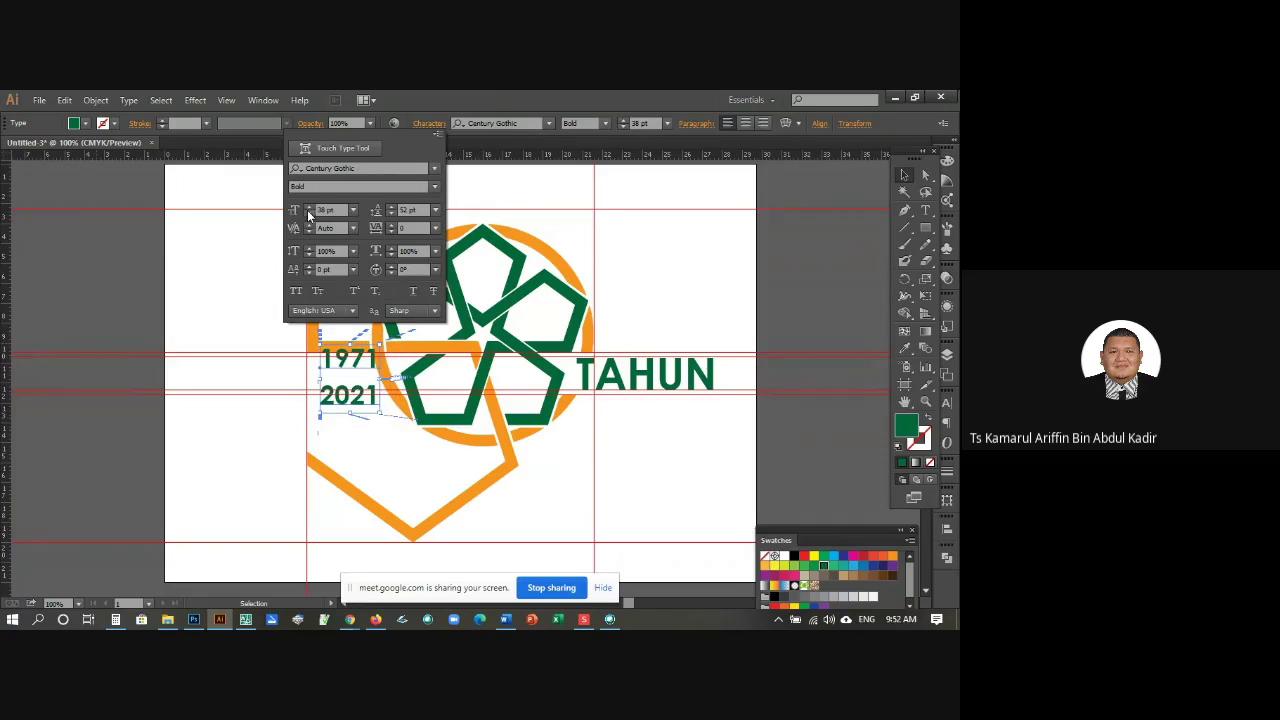
{"action": "left_click", "coordinate": [345, 378]}
{"action": "mouse_move", "coordinate": [340, 383]}
{"action": "left_mouse_down"}
{"action": "mouse_move", "coordinate": [334, 402]}
{"action": "mouse_move", "coordinate": [330, 373]}
{"action": "left_mouse_up"}
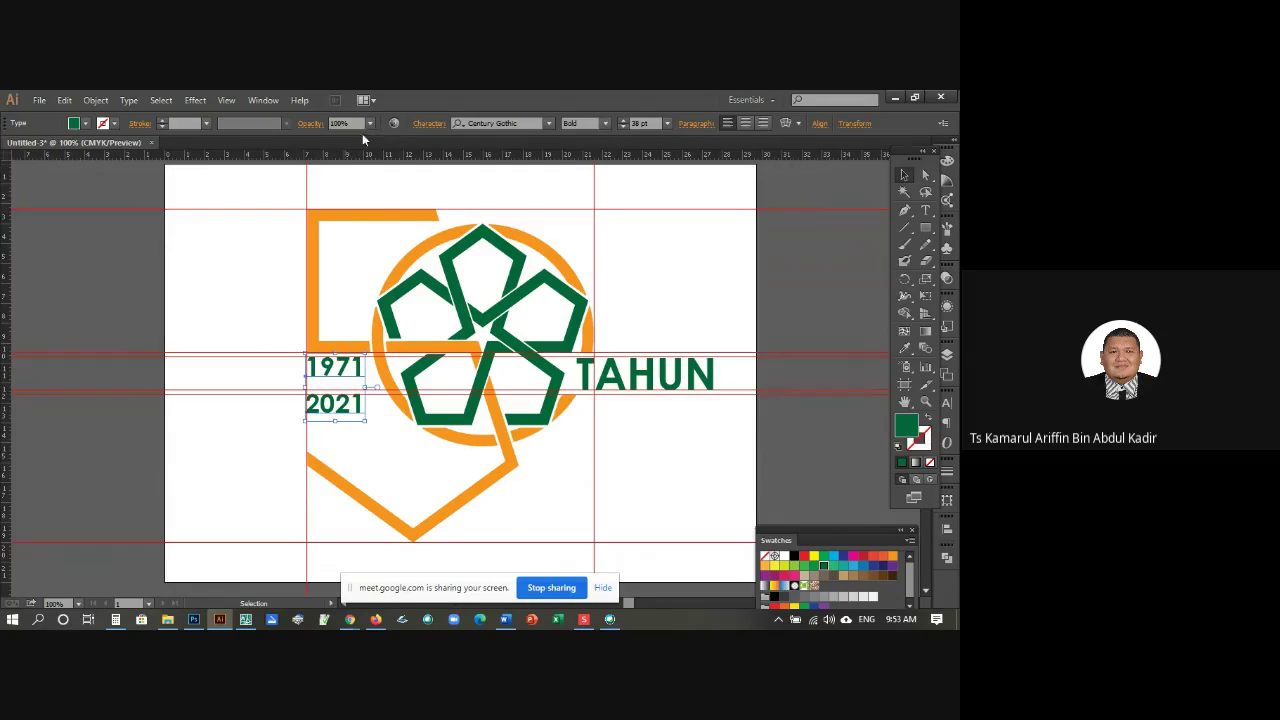
Step: Set the 1971/2021 text's leading to 19 pt and its font size to 33 pt
{"action": "left_click", "coordinate": [431, 124]}
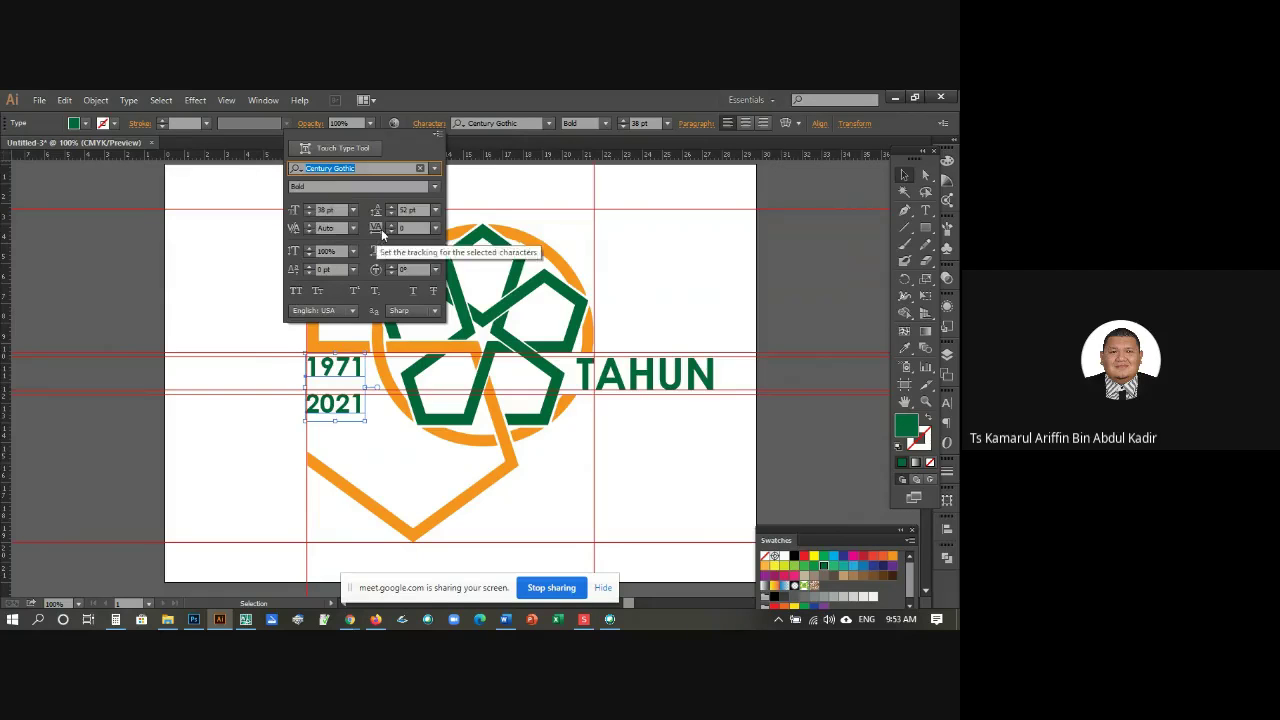
{"action": "left_click", "coordinate": [391, 214]}
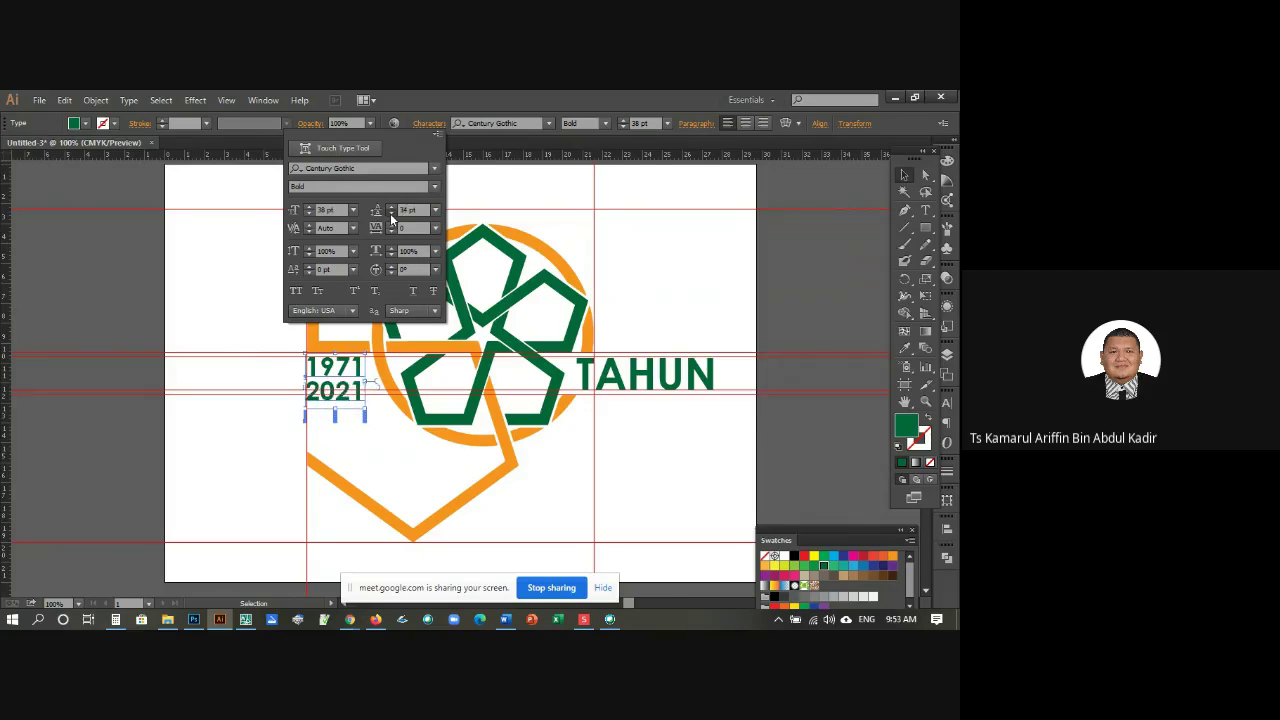
{"action": "left_click", "coordinate": [391, 214]}
{"action": "left_click", "coordinate": [391, 214]}
{"action": "left_click", "coordinate": [391, 214]}
{"action": "left_click", "coordinate": [391, 214]}
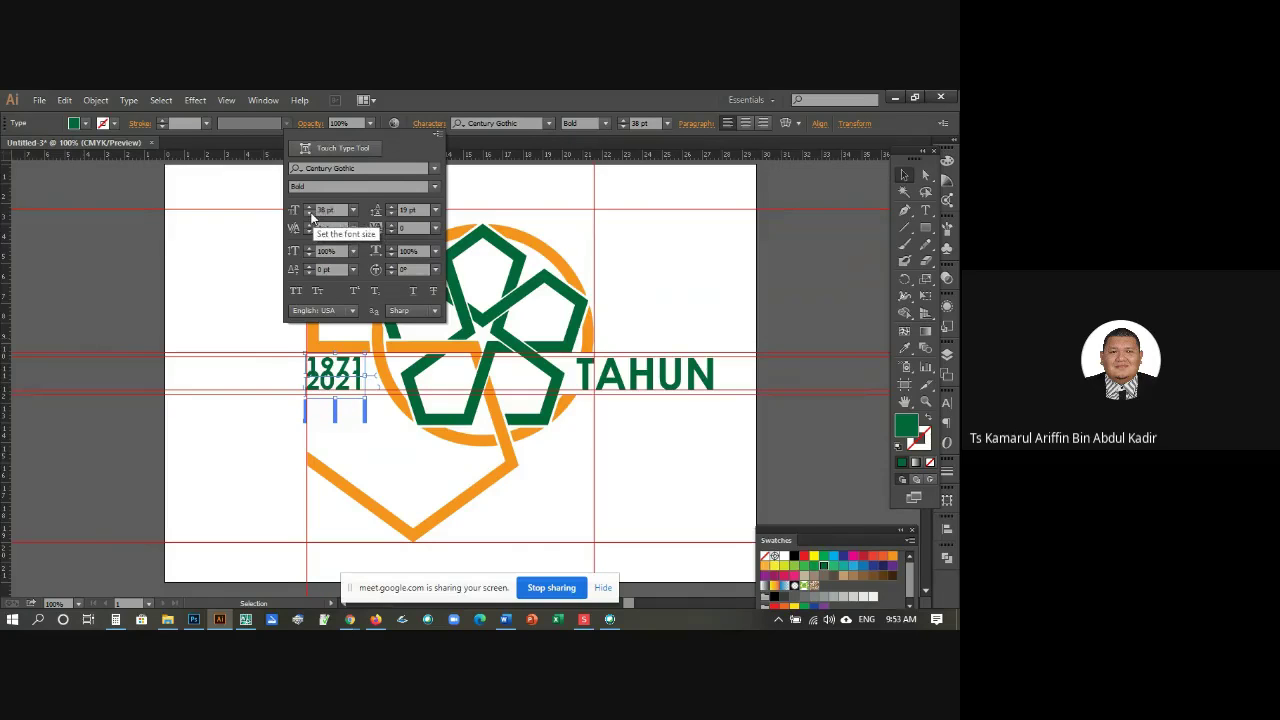
{"action": "left_click", "coordinate": [310, 214]}
{"action": "left_click", "coordinate": [310, 214]}
{"action": "left_click", "coordinate": [310, 214]}
{"action": "left_click", "coordinate": [310, 214]}
{"action": "left_click", "coordinate": [310, 214]}
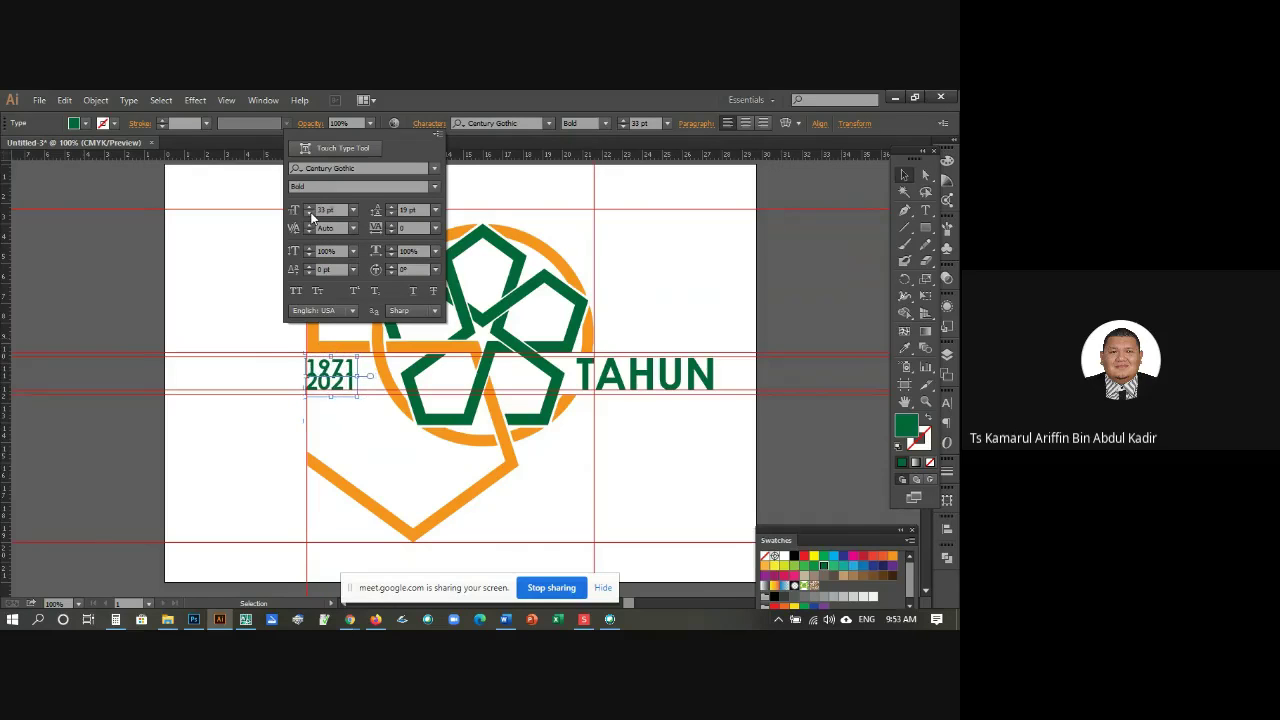
Step: Increase the leading of the 1971/2021 text to 26 pt and nudge the text slightly upward
{"action": "left_click", "coordinate": [391, 206]}
{"action": "left_click", "coordinate": [391, 206]}
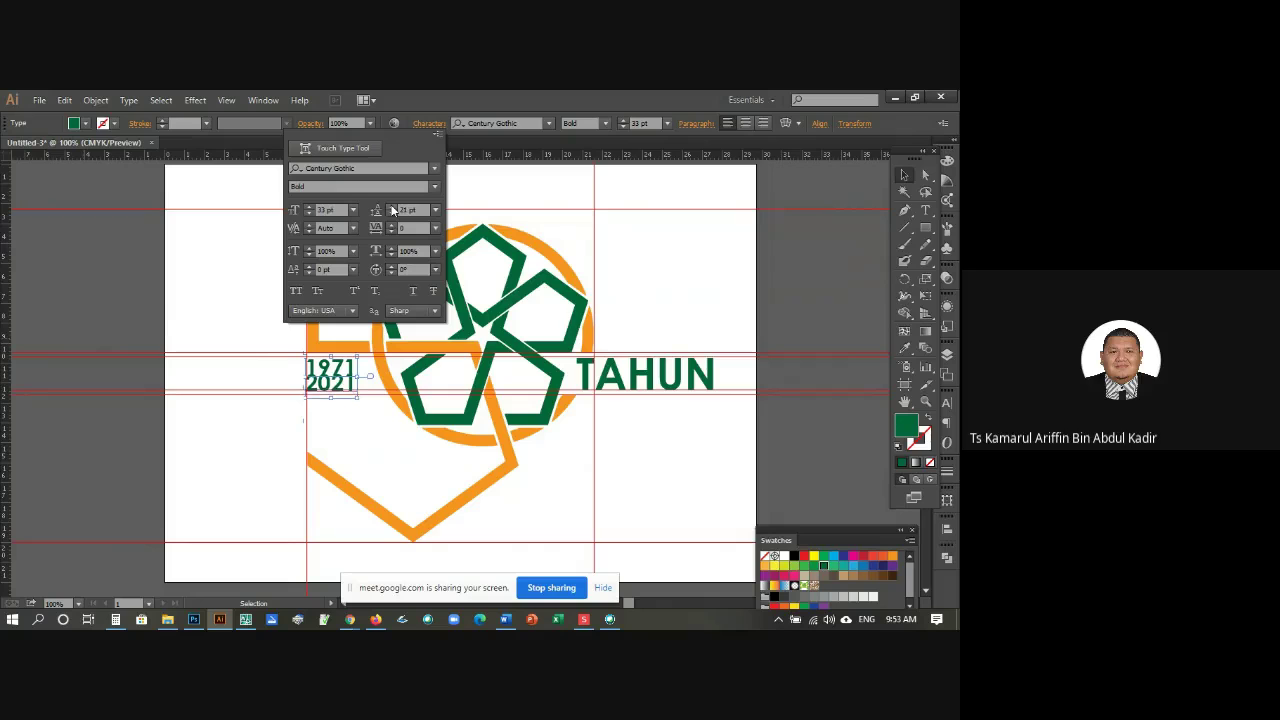
{"action": "left_click", "coordinate": [391, 206]}
{"action": "left_click", "coordinate": [391, 206]}
{"action": "left_click", "coordinate": [391, 206]}
{"action": "left_click", "coordinate": [391, 206]}
{"action": "left_click", "coordinate": [391, 206]}
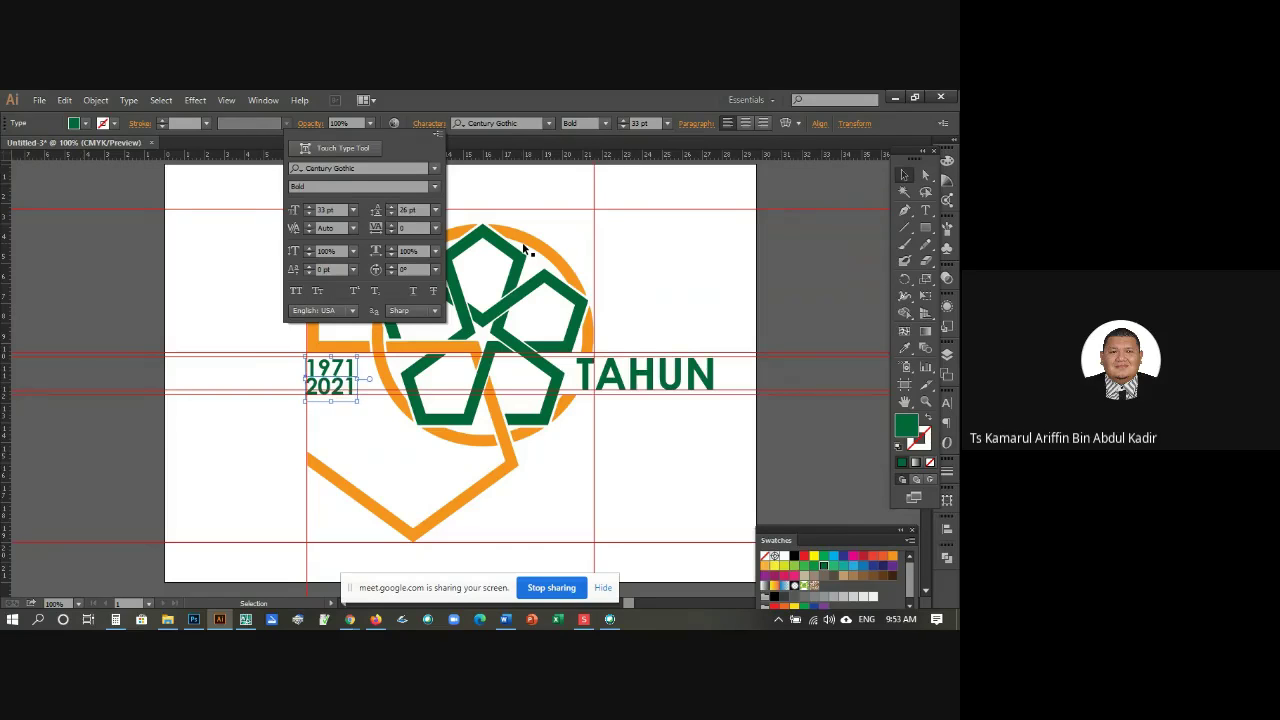
{"action": "key", "text": "Escape"}
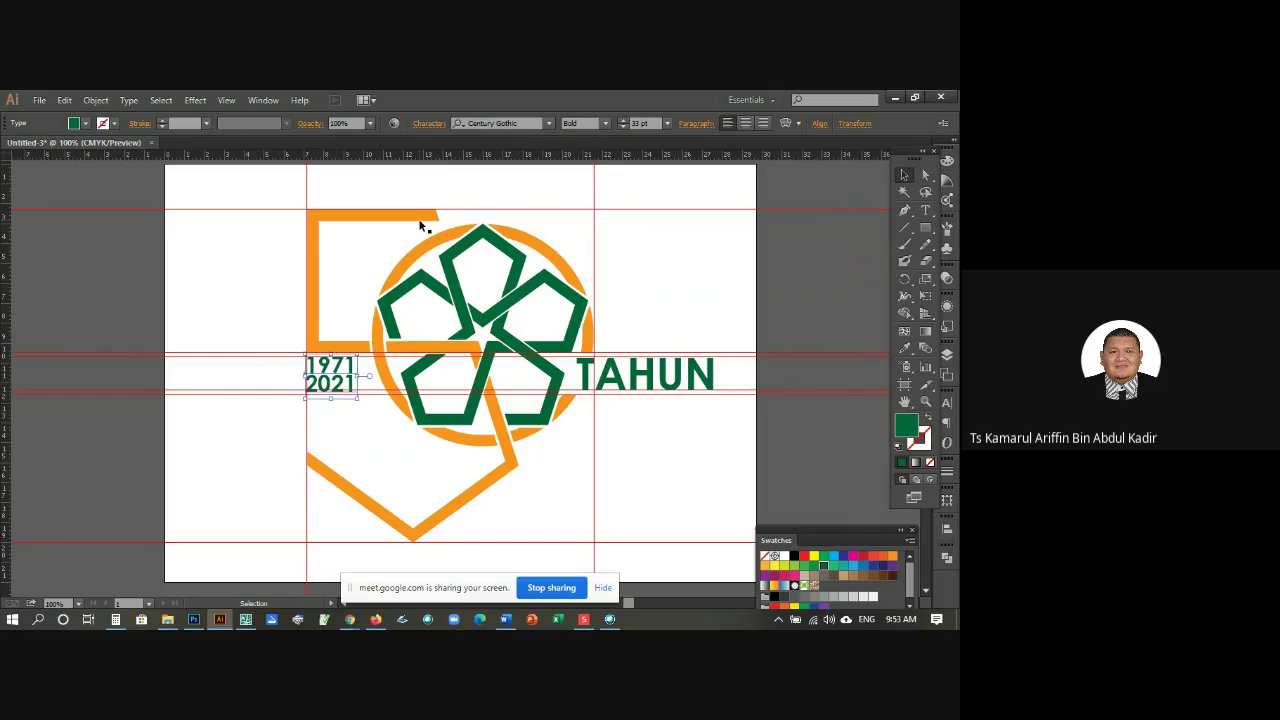
Step: Set the 1971/2021 text to 31 pt with 25 pt leading so both lines fit between the horizontal guides, and deselect it
{"action": "left_click", "coordinate": [429, 123]}
{"action": "left_click", "coordinate": [310, 214]}
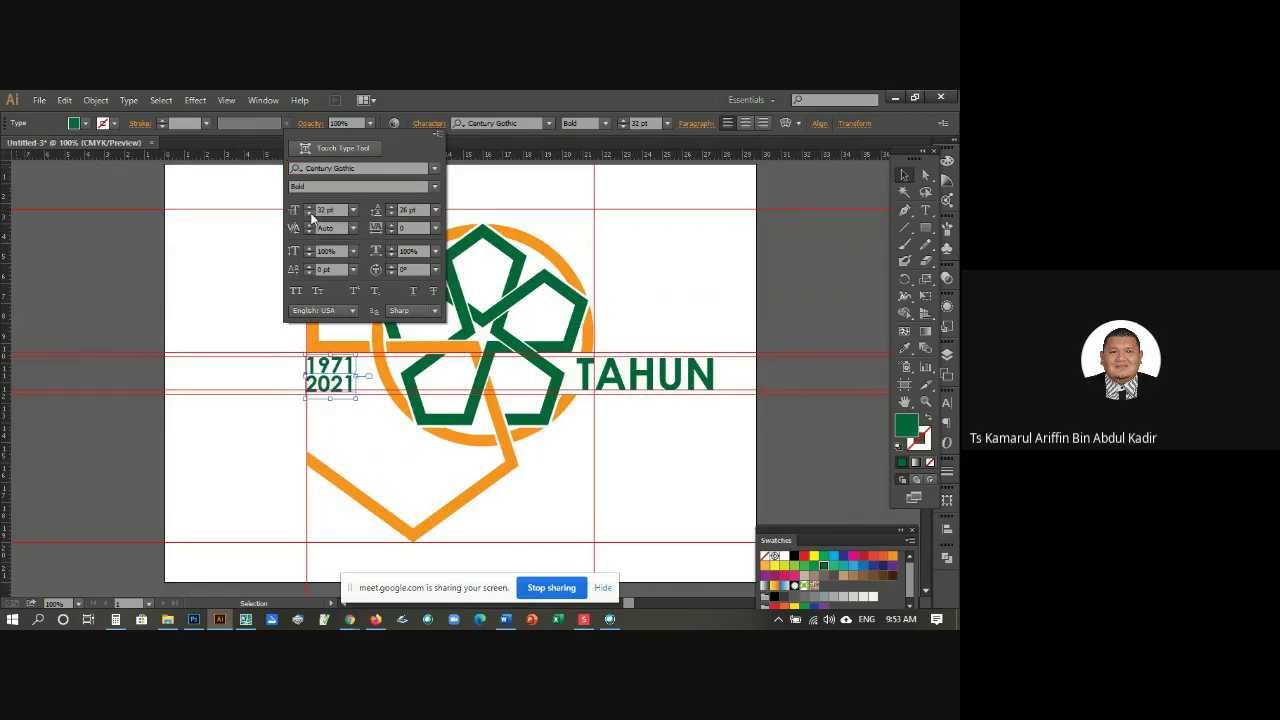
{"action": "left_click", "coordinate": [310, 214]}
{"action": "key", "text": "Escape"}
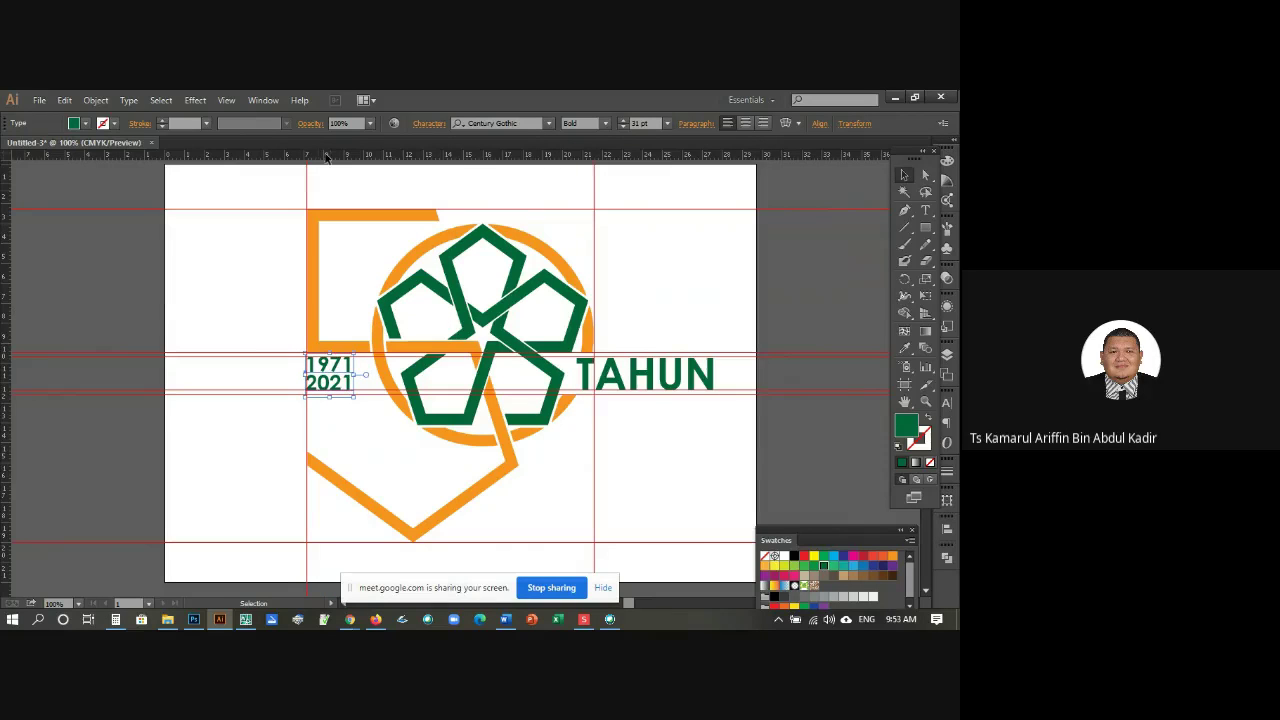
{"action": "left_click", "coordinate": [429, 123]}
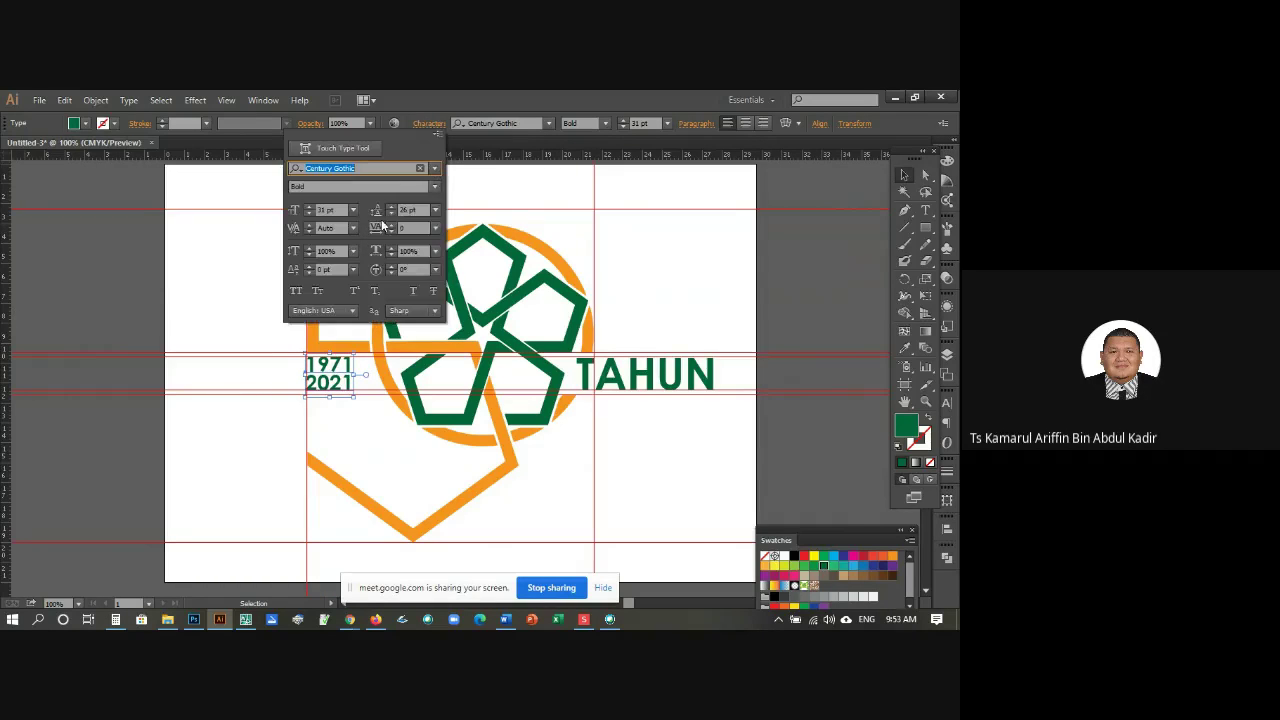
{"action": "left_click", "coordinate": [391, 213]}
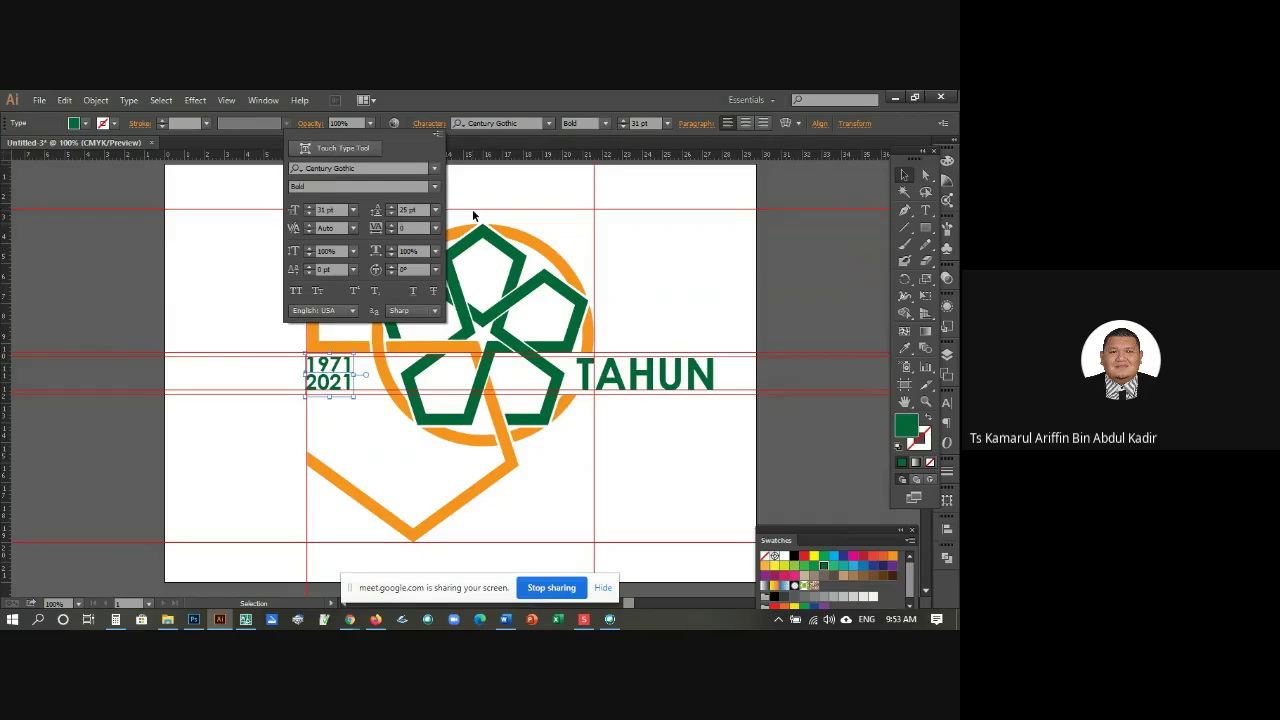
{"action": "left_click", "coordinate": [512, 197]}
{"action": "left_click", "coordinate": [288, 289]}
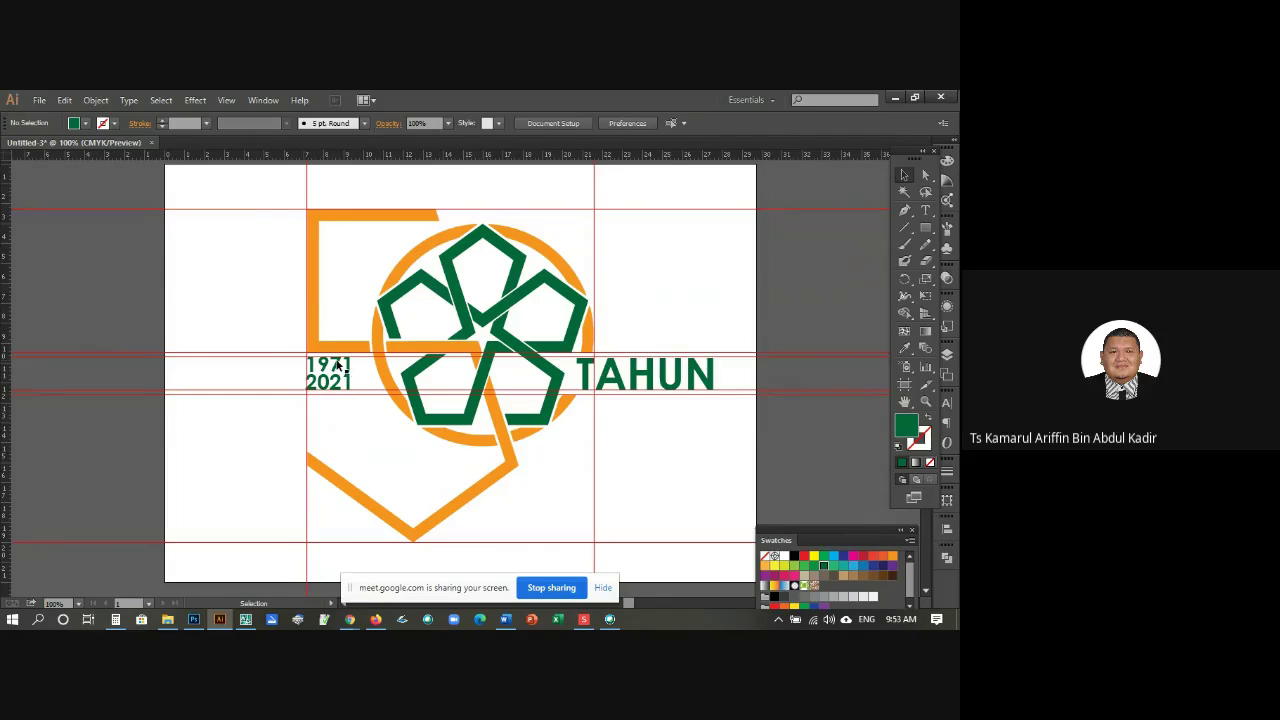
Step: Add a vertical guide just short of the 10 cm ruler mark, between the 1971/2021 text and the orange circle
{"action": "left_click", "coordinate": [341, 383]}
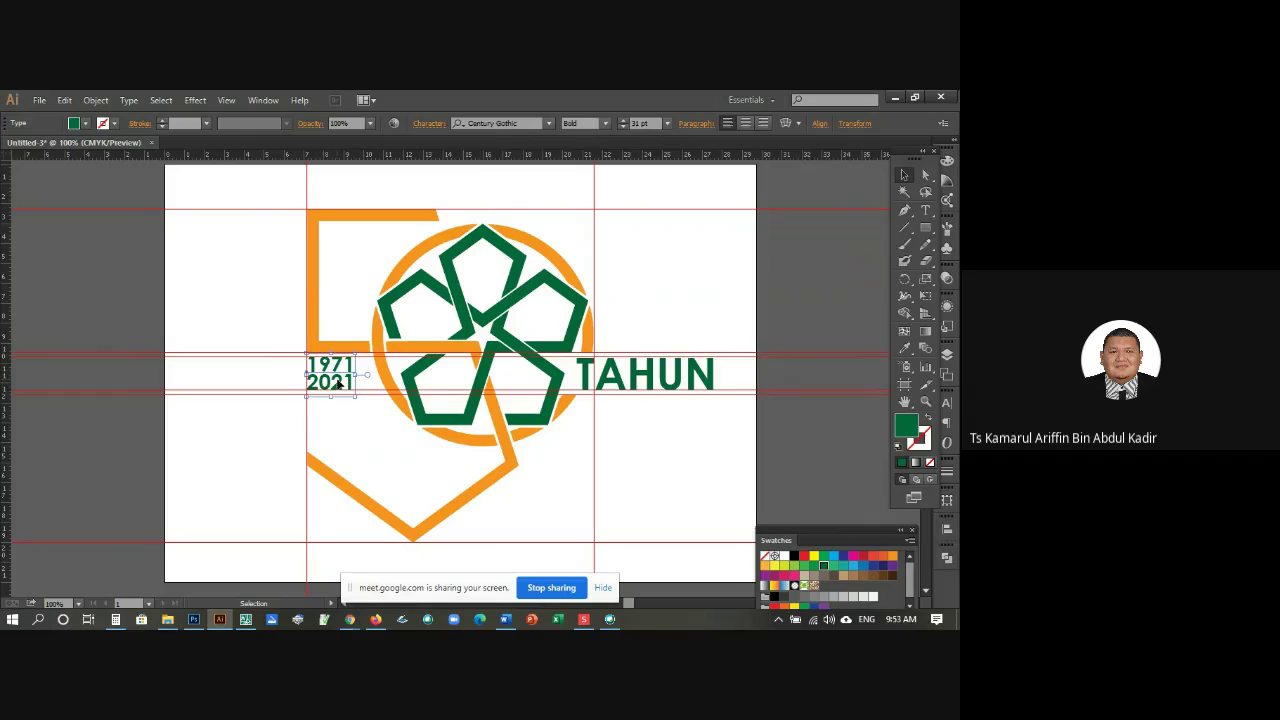
{"action": "left_click", "coordinate": [355, 310]}
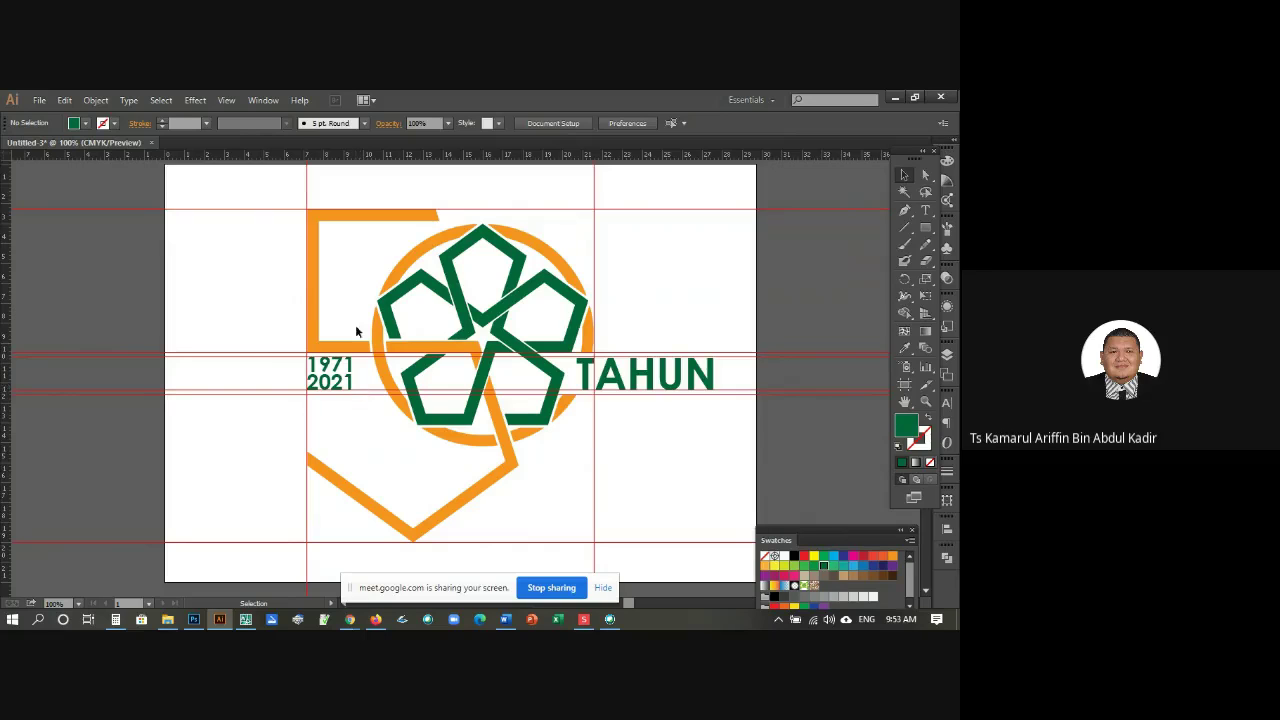
{"action": "left_click_drag", "start_coordinate": [8, 186], "coordinate": [363, 217]}
{"action": "left_click_drag", "start_coordinate": [361, 216], "coordinate": [362, 216]}
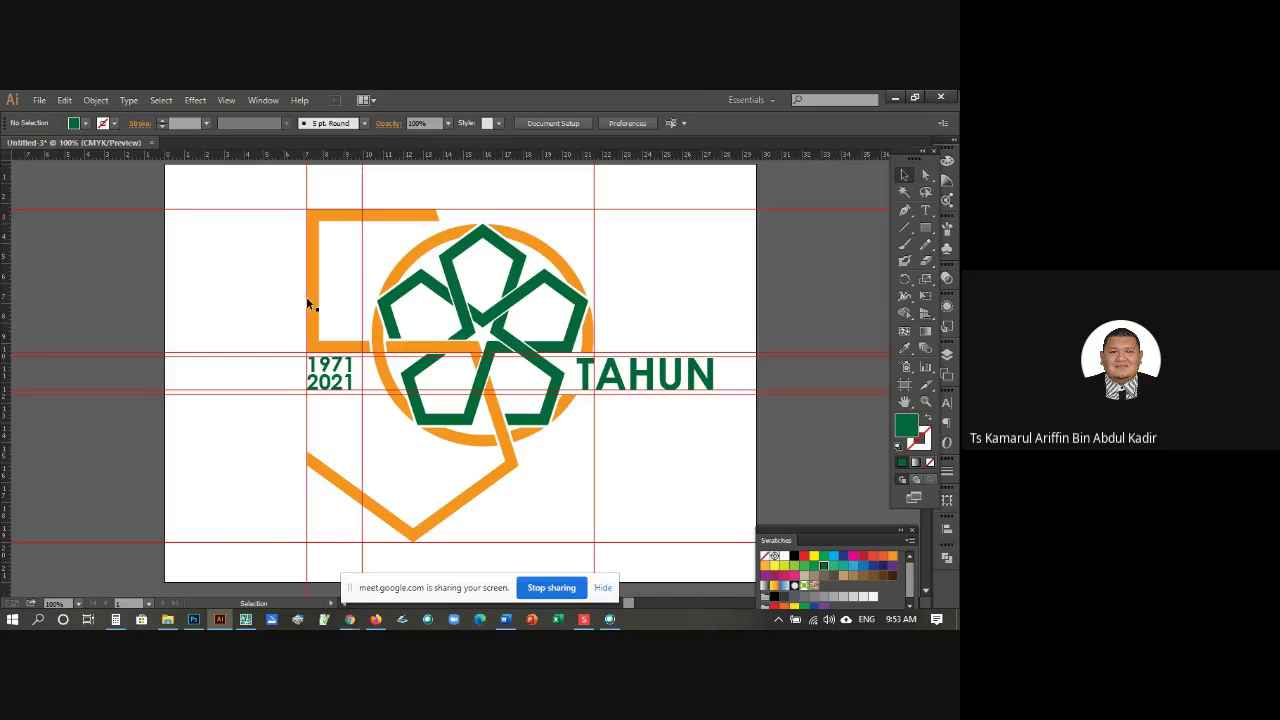
Step: Set the tracking of the 1971/2021 text to 150 to widen it to the new vertical guide, and deselect it
{"action": "left_click", "coordinate": [330, 372]}
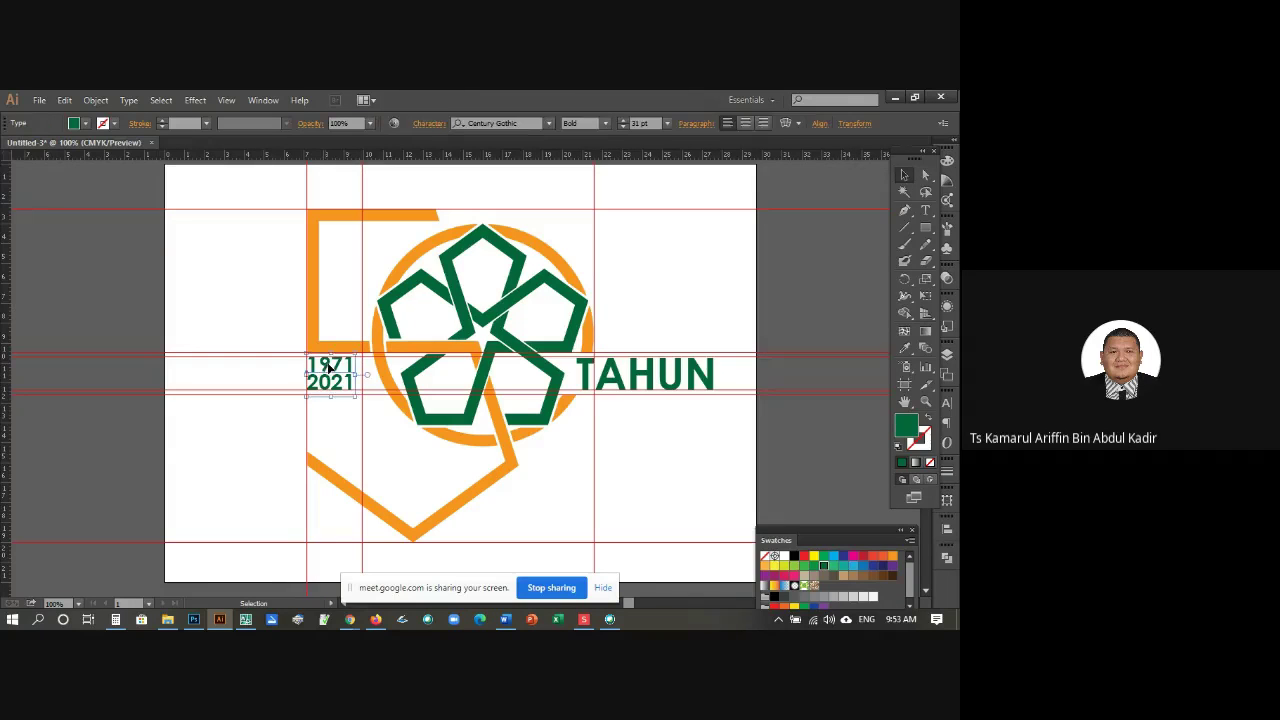
{"action": "left_click", "coordinate": [428, 124]}
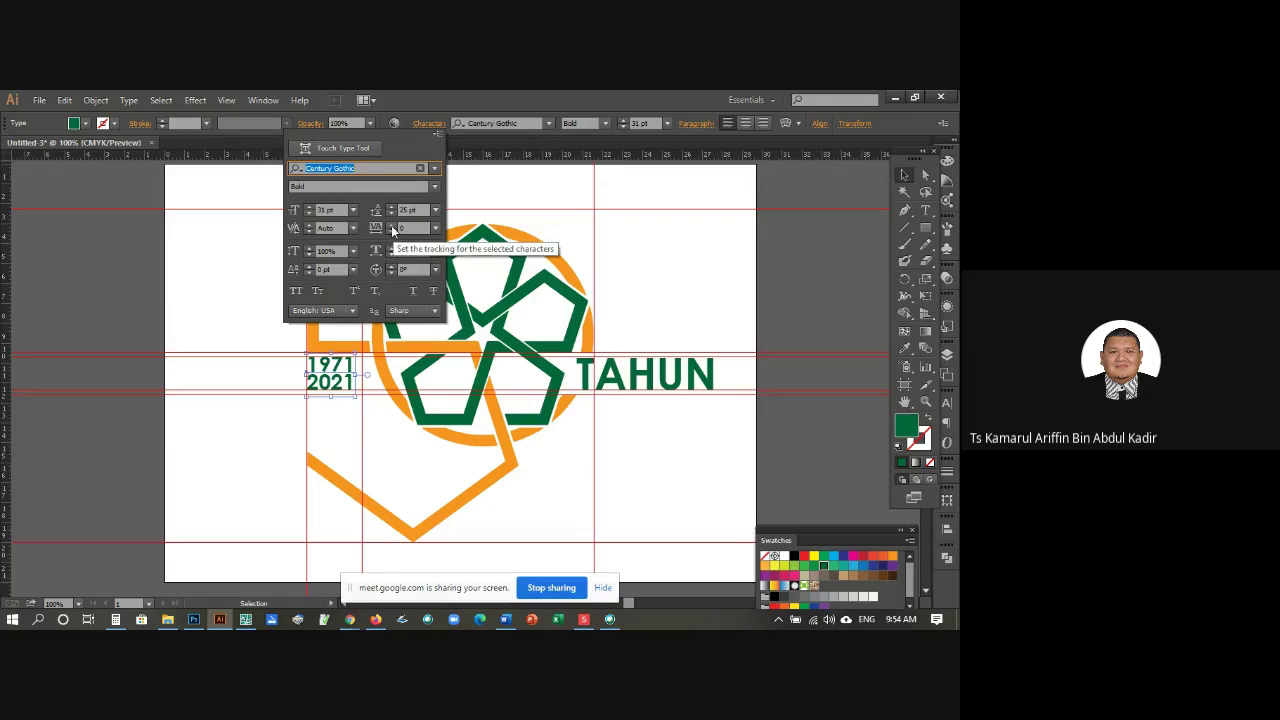
{"action": "left_click", "coordinate": [391, 225]}
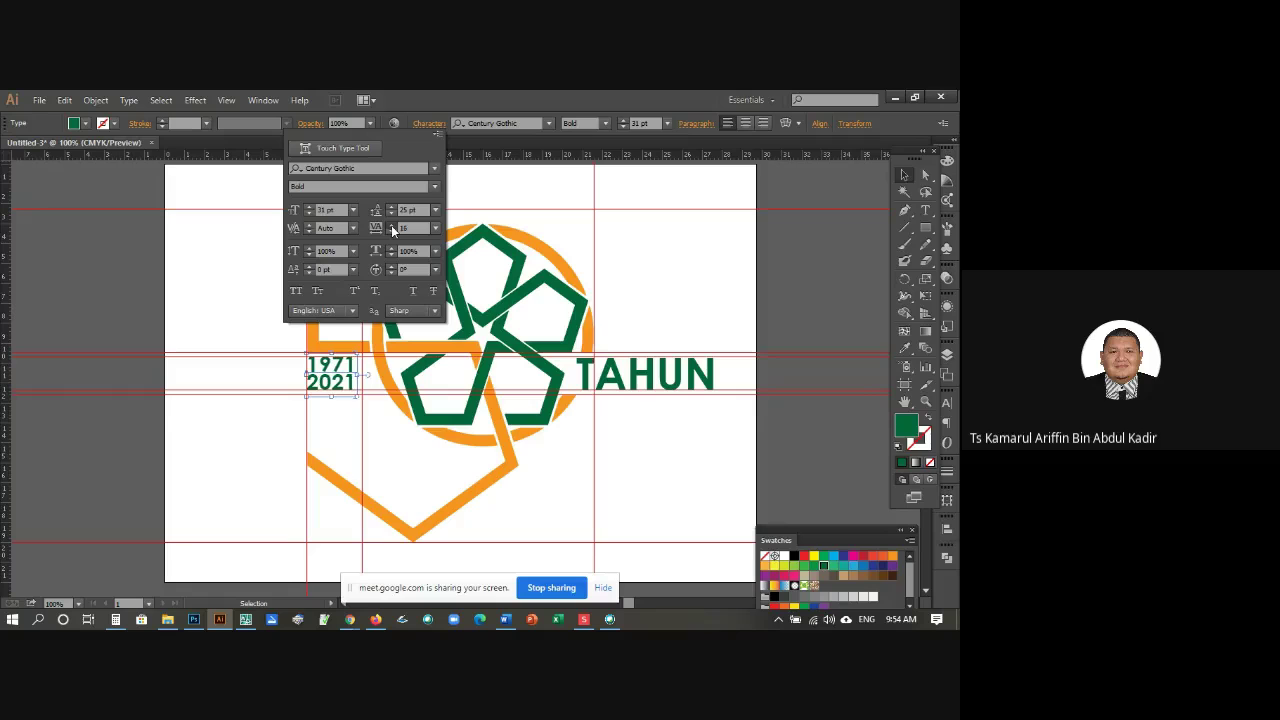
{"action": "left_click_drag", "start_coordinate": [391, 225], "coordinate": [391, 225]}
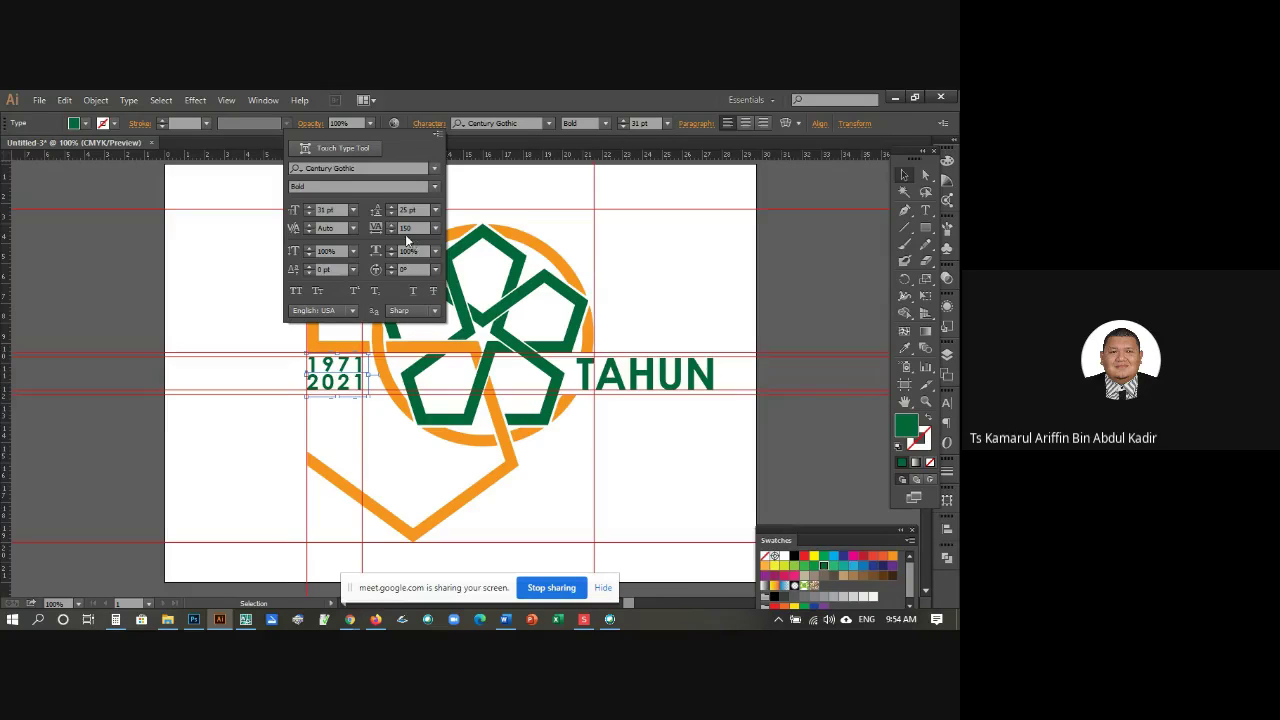
{"action": "left_click", "coordinate": [572, 199]}
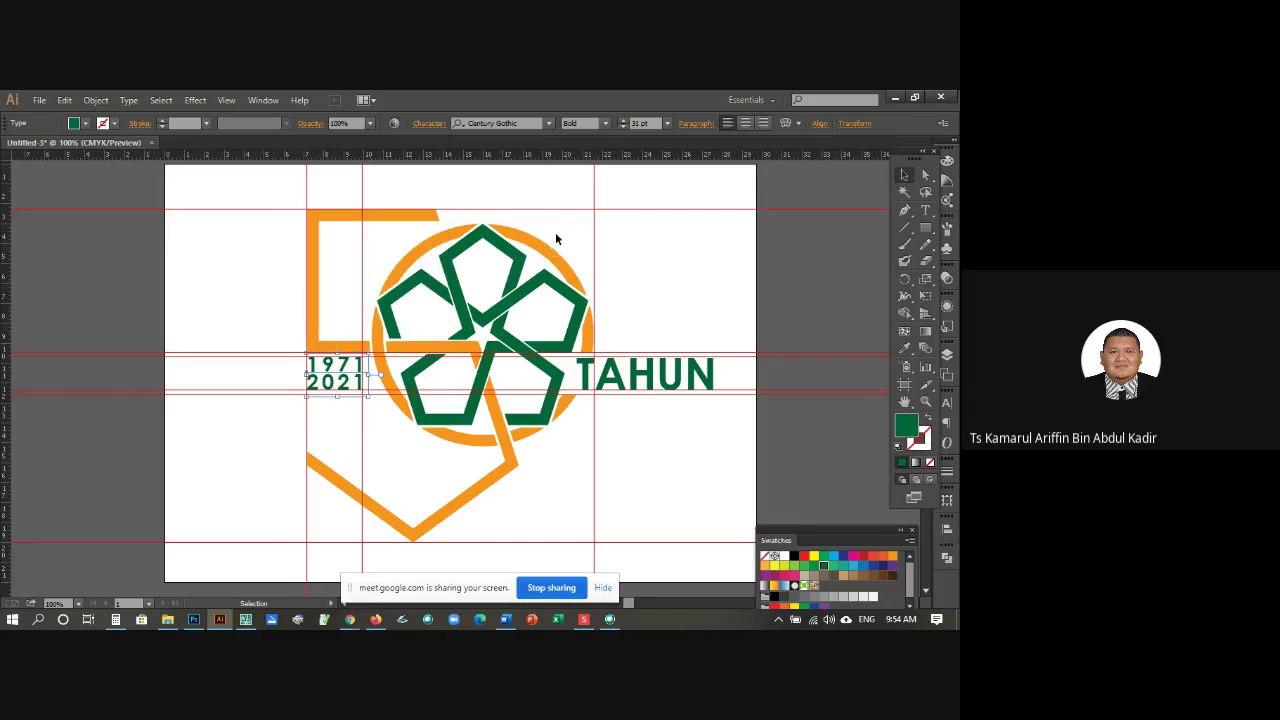
{"action": "left_click", "coordinate": [557, 238]}
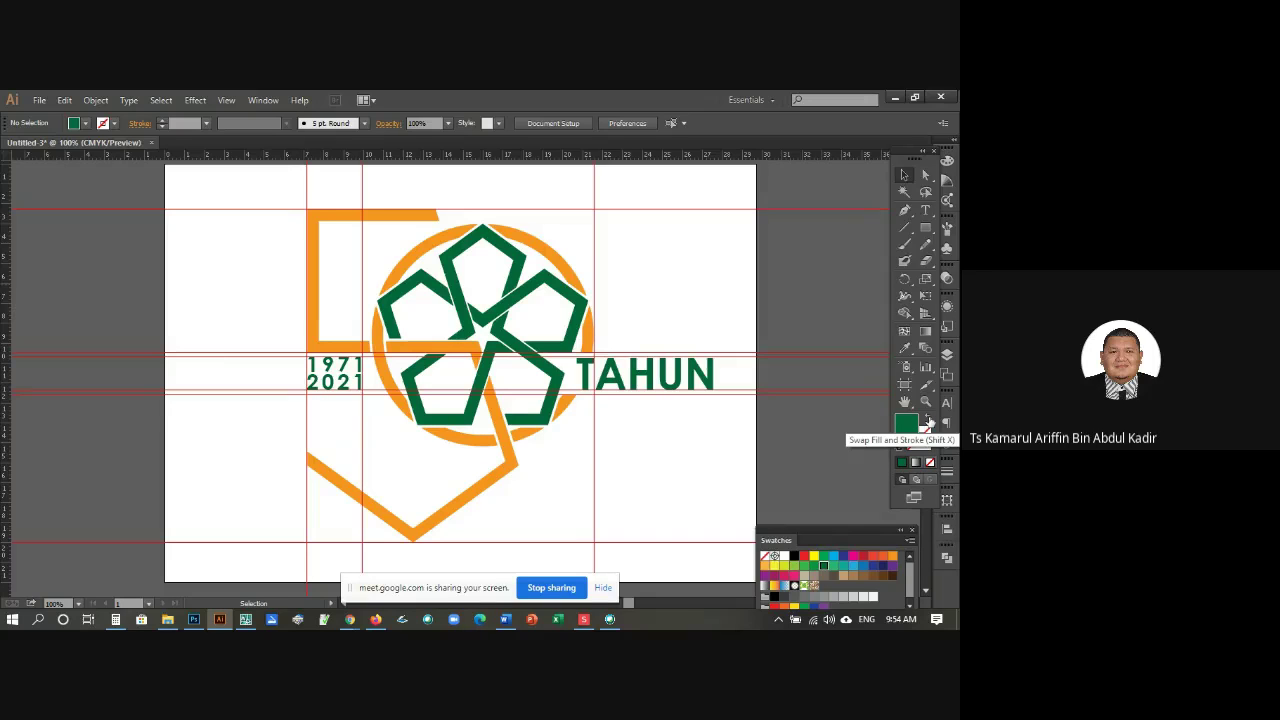
Step: Draw an unfilled circle with a green 1 pt stroke, slightly larger than the orange ring, using the Ellipse tool
{"action": "left_click", "coordinate": [929, 424]}
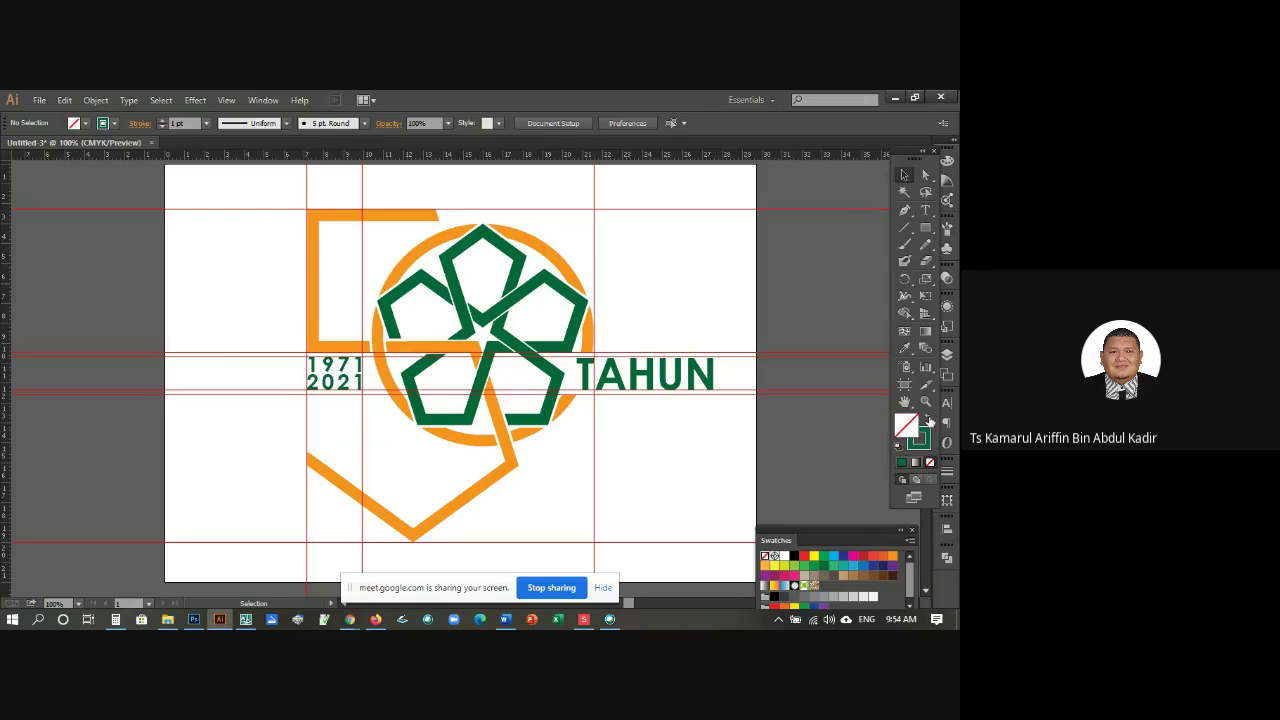
{"action": "left_click", "coordinate": [926, 440]}
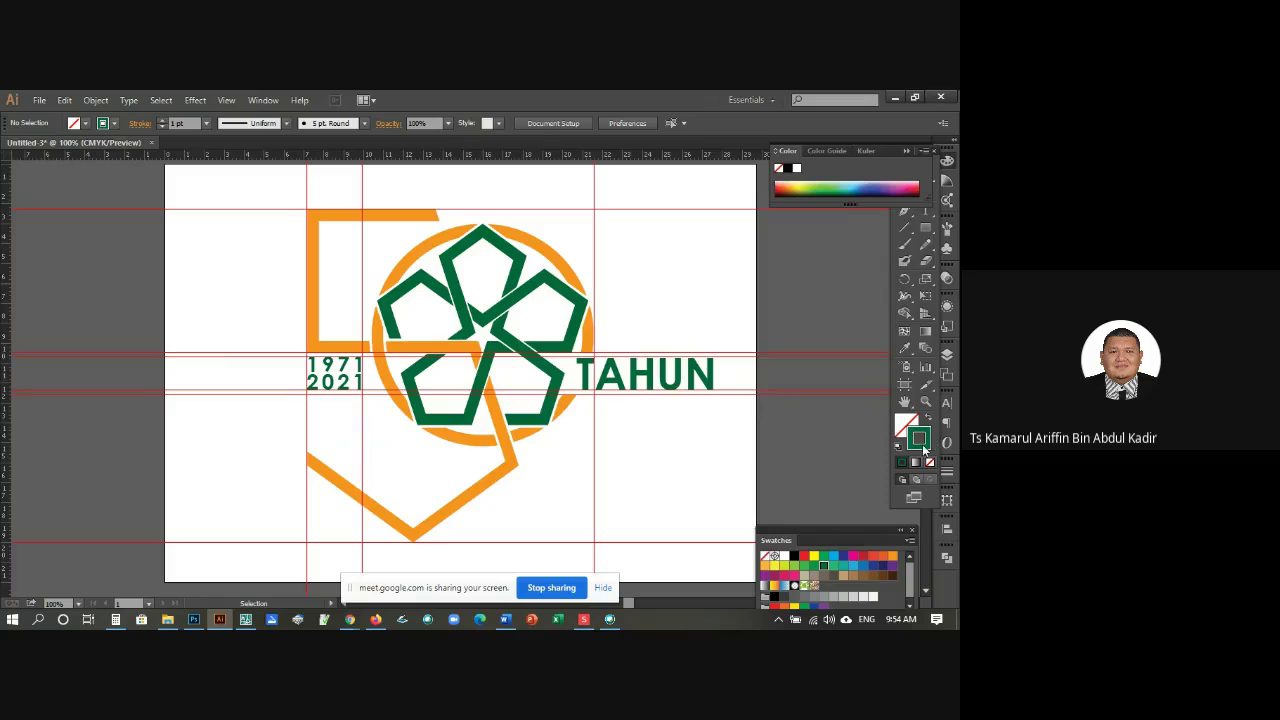
{"action": "left_click", "coordinate": [928, 229]}
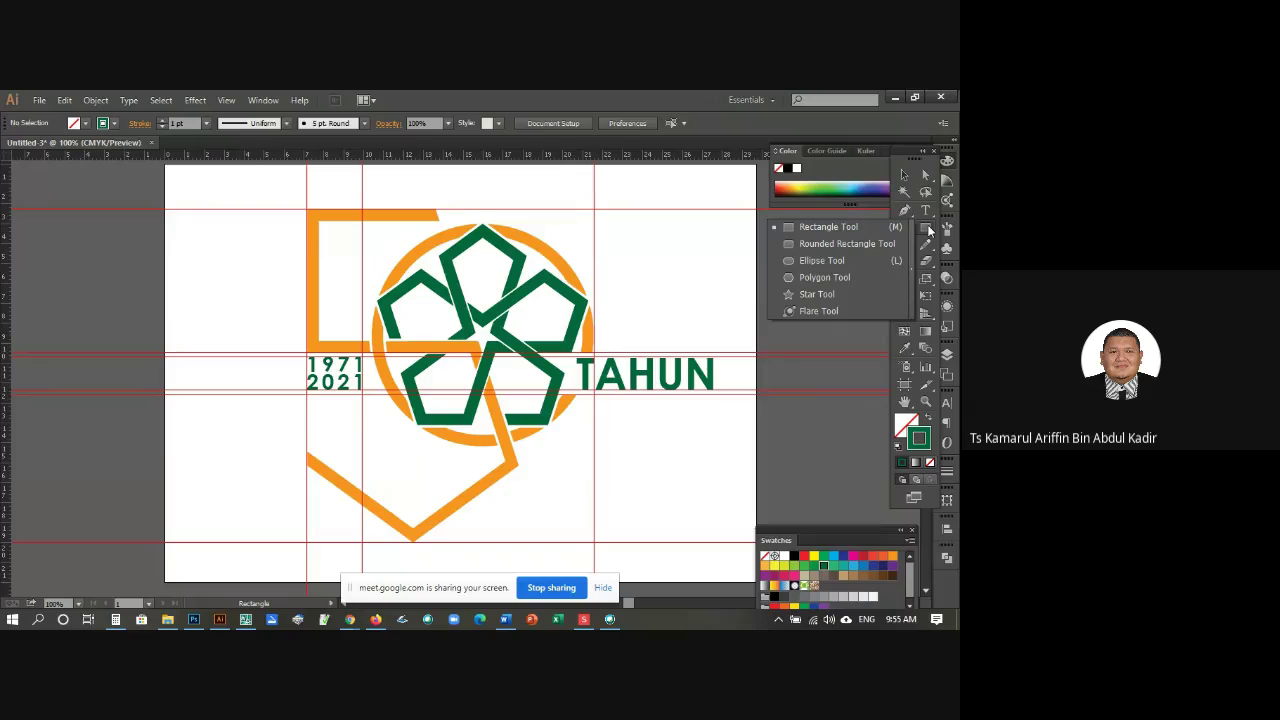
{"action": "left_click", "coordinate": [811, 261]}
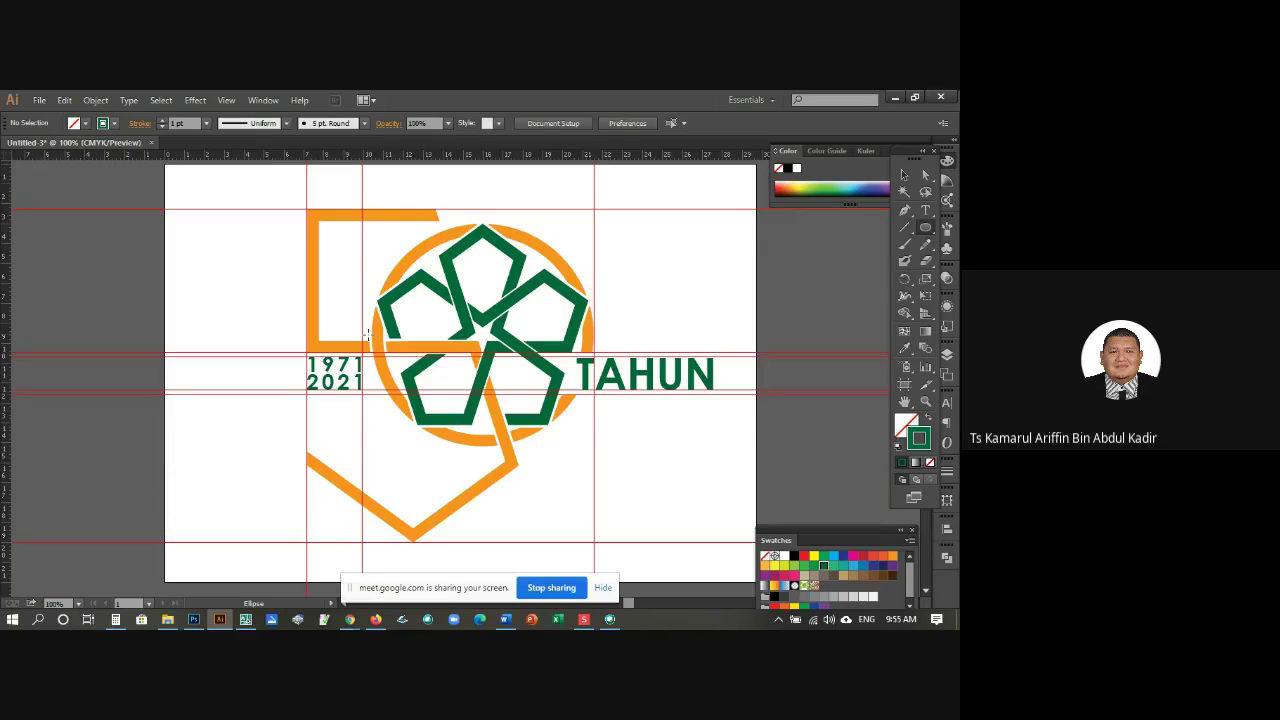
{"action": "left_click", "coordinate": [399, 336]}
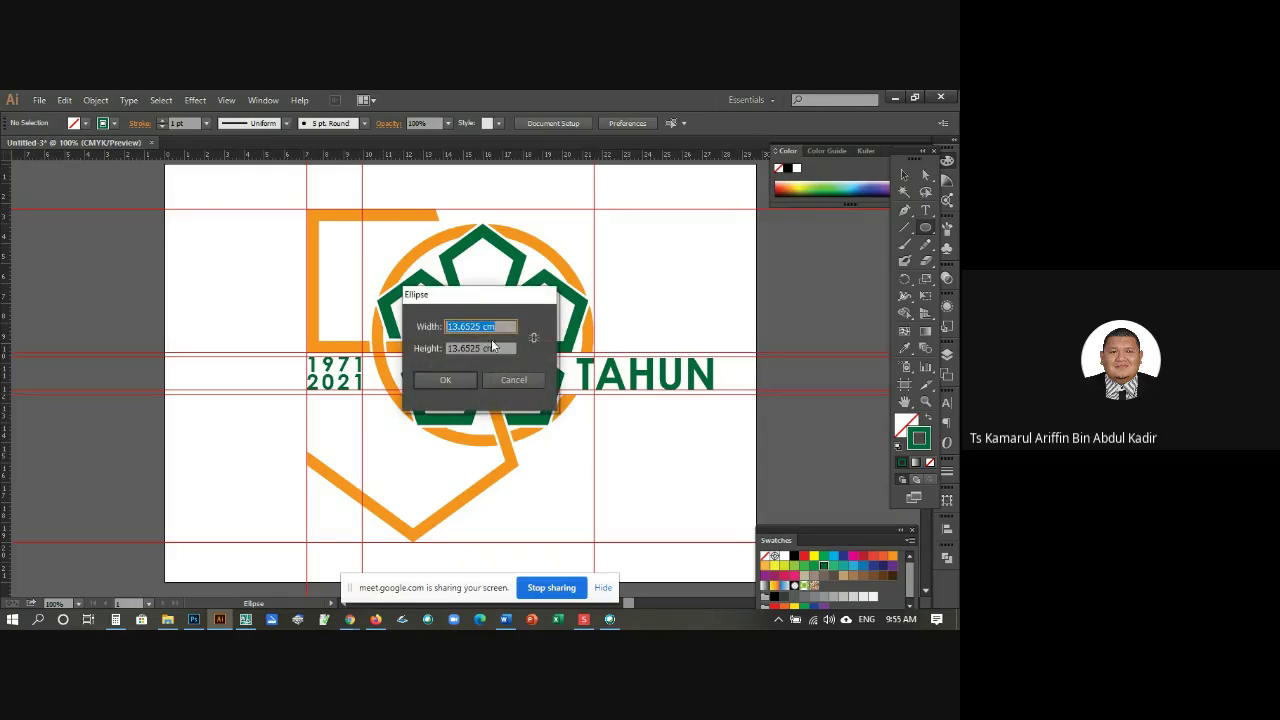
{"action": "left_click", "coordinate": [526, 377]}
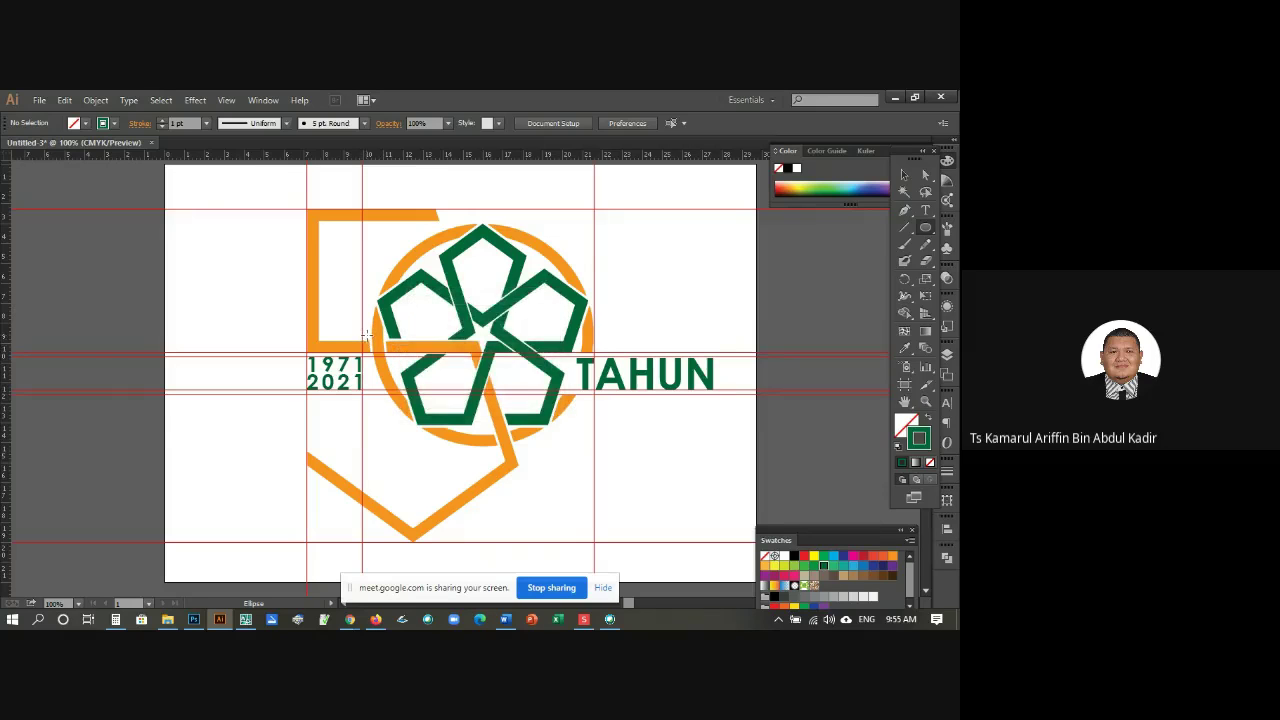
{"action": "left_click_drag", "start_coordinate": [367, 337], "coordinate": [597, 436]}
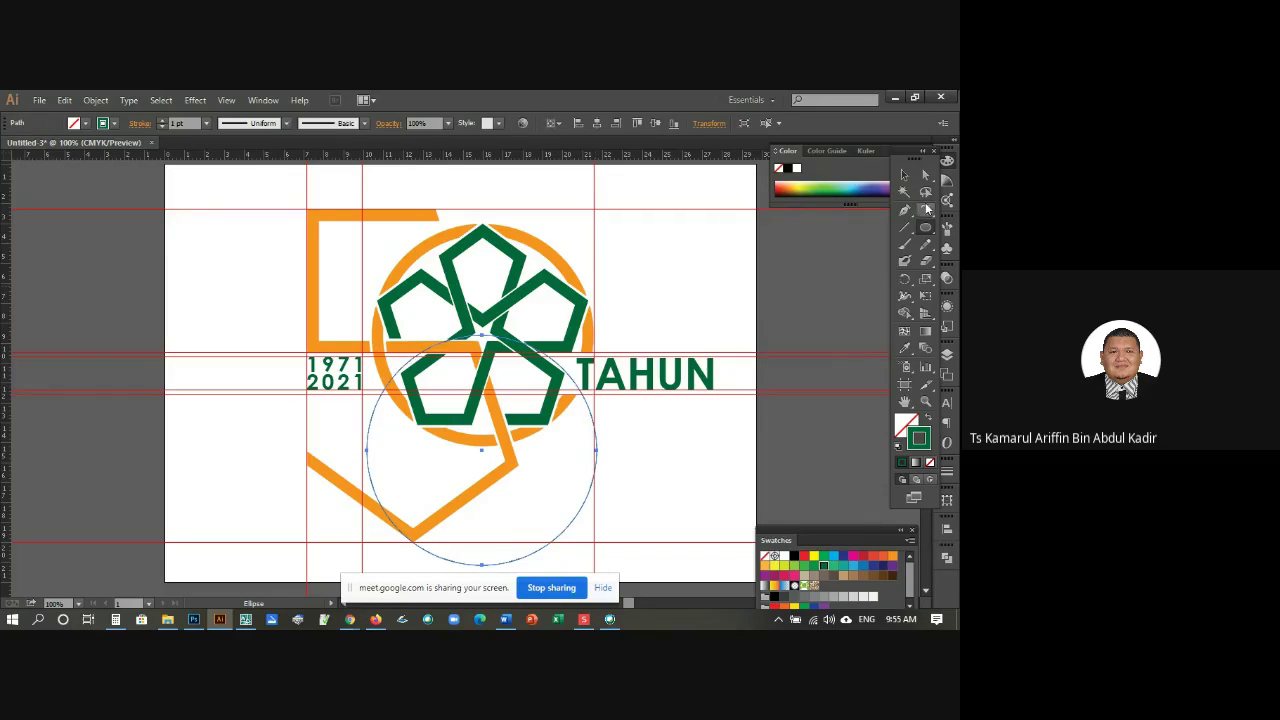
Step: Move the thin green circle up around the orange ring and nudge it slightly right and down
{"action": "left_click", "coordinate": [907, 175]}
{"action": "left_click", "coordinate": [685, 448]}
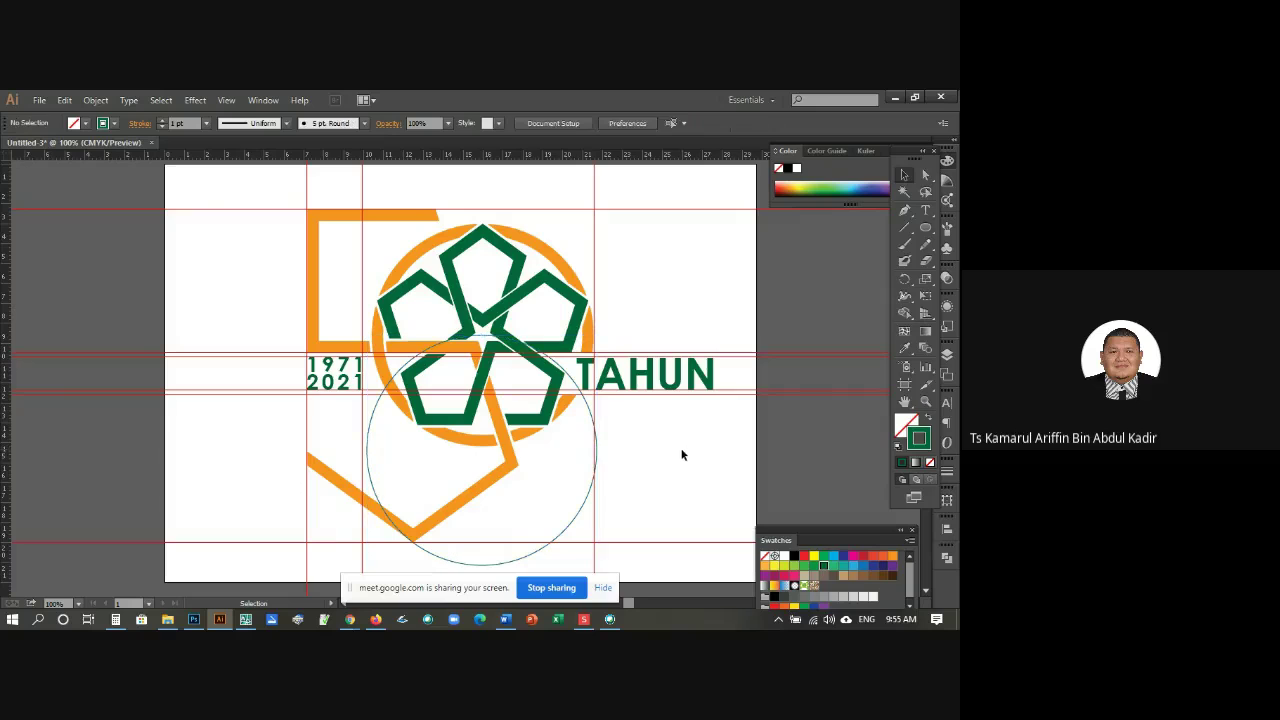
{"action": "left_click_drag", "start_coordinate": [590, 408], "coordinate": [603, 285]}
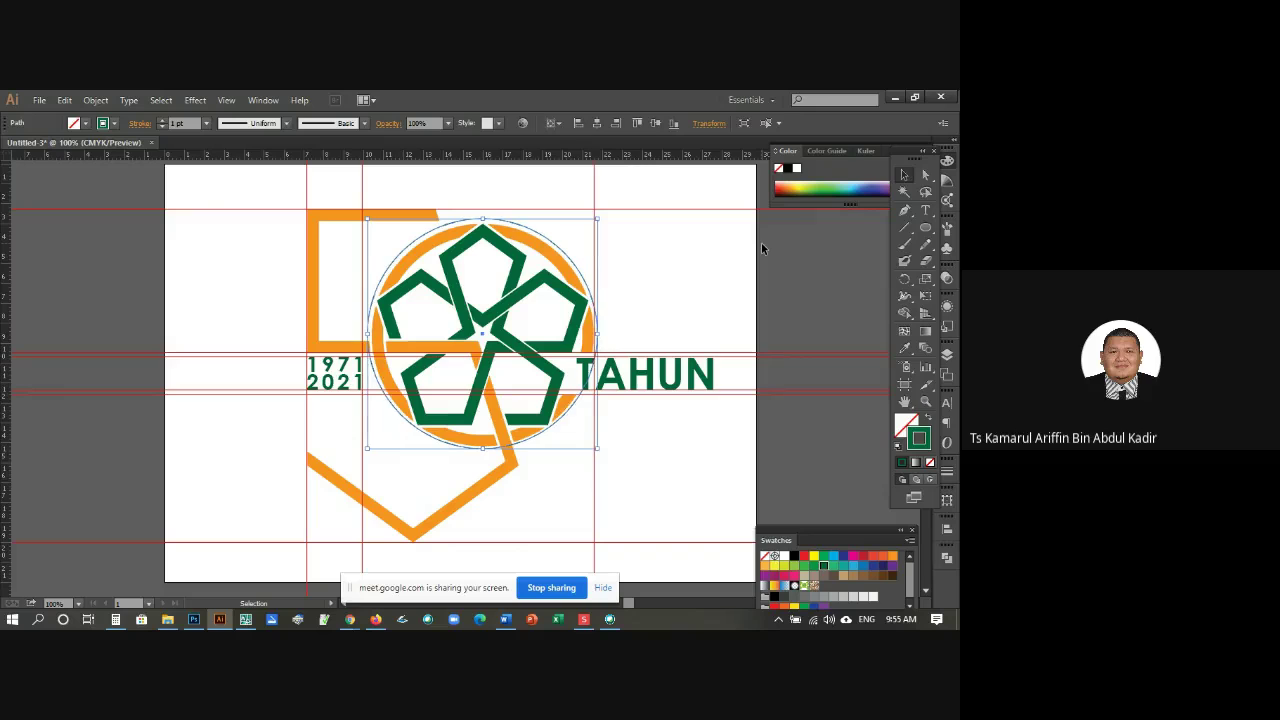
{"action": "key", "text": "Right"}
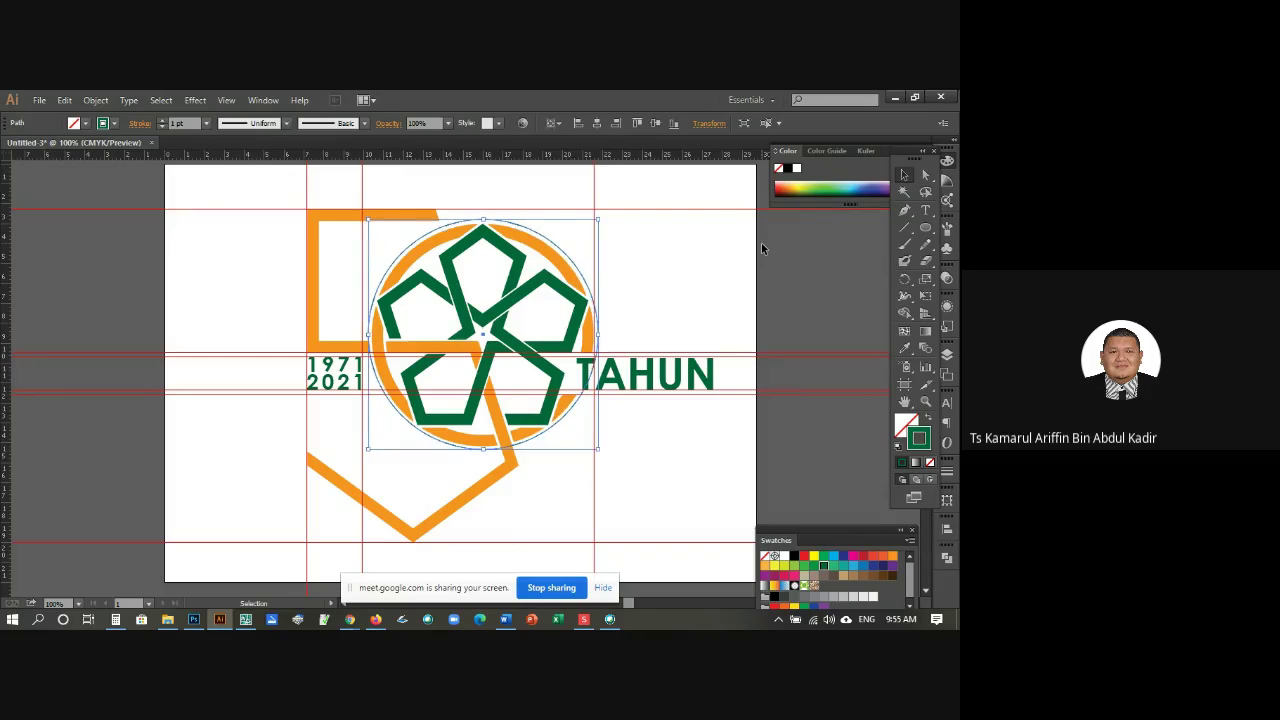
{"action": "key", "text": "Down"}
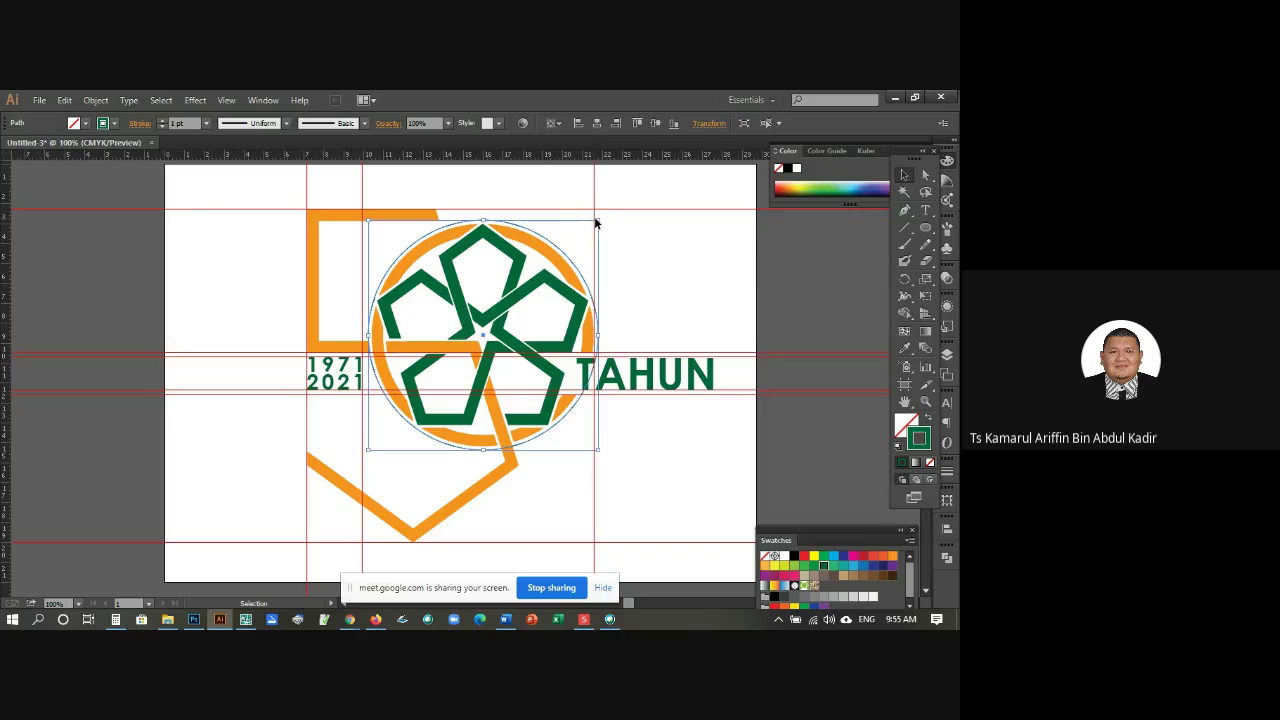
Step: Scale the thin circle down slightly, nudge it until it is centred around the orange ring, and deselect it
{"action": "left_click_drag", "start_coordinate": [598, 220], "coordinate": [594, 207]}
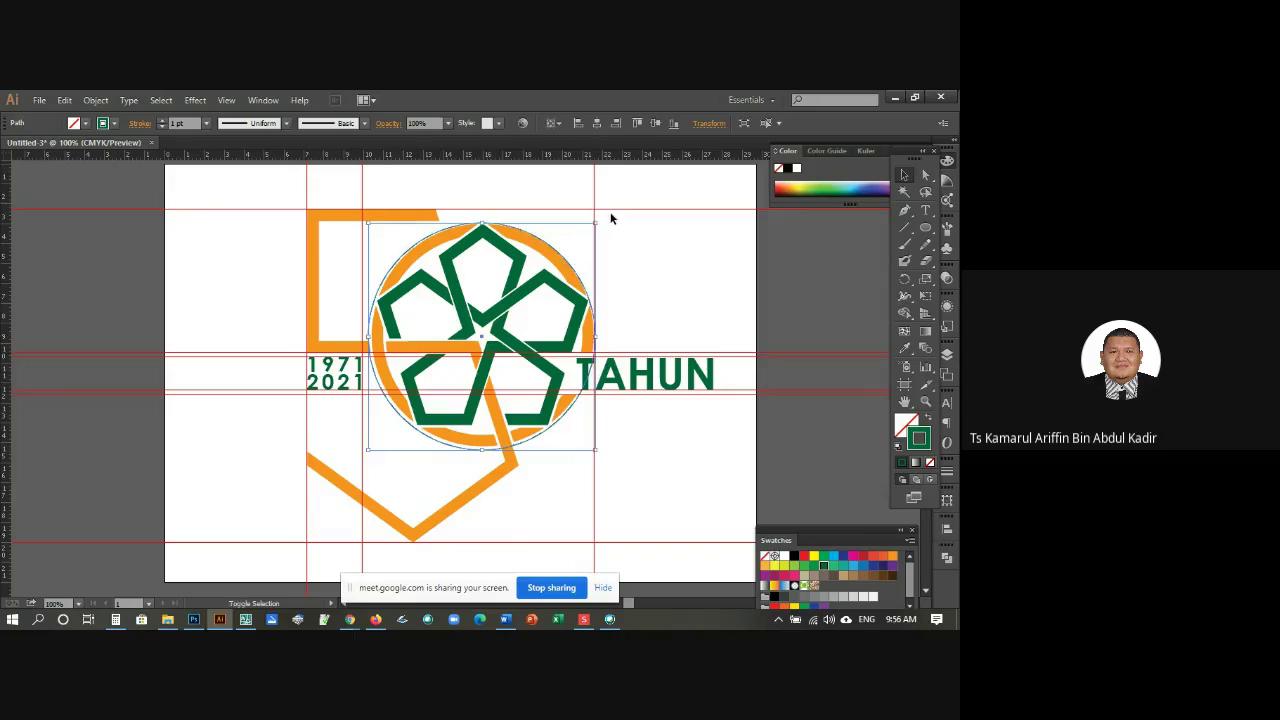
{"action": "key", "text": "Up"}
{"action": "key", "text": "Up"}
{"action": "key", "text": "Up"}
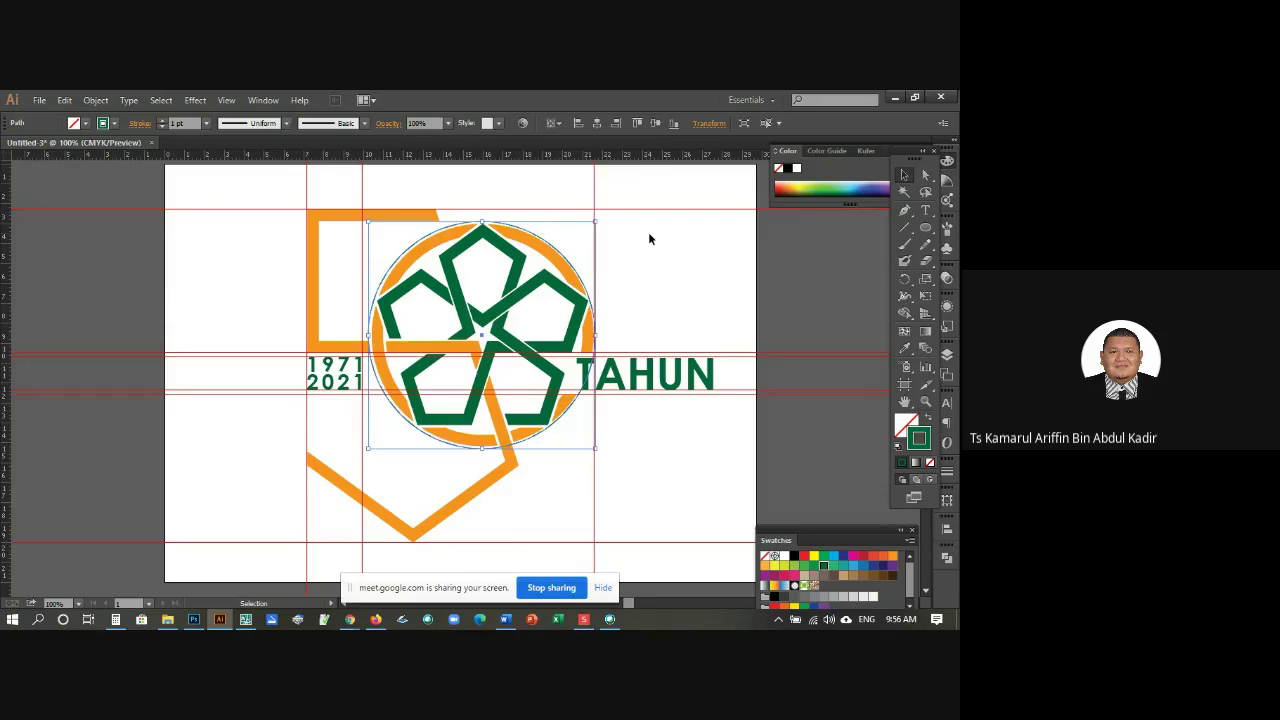
{"action": "key", "text": "Right"}
{"action": "key", "text": "Right"}
{"action": "key", "text": "Down"}
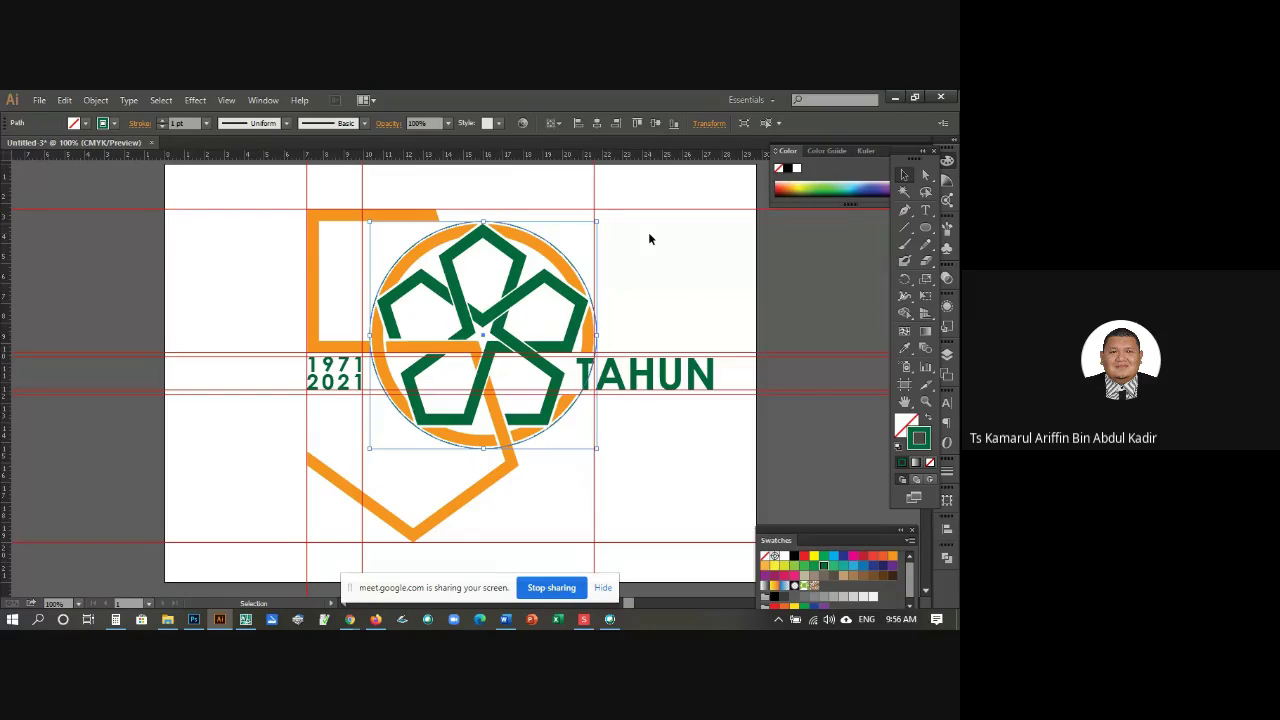
{"action": "left_click", "coordinate": [652, 249]}
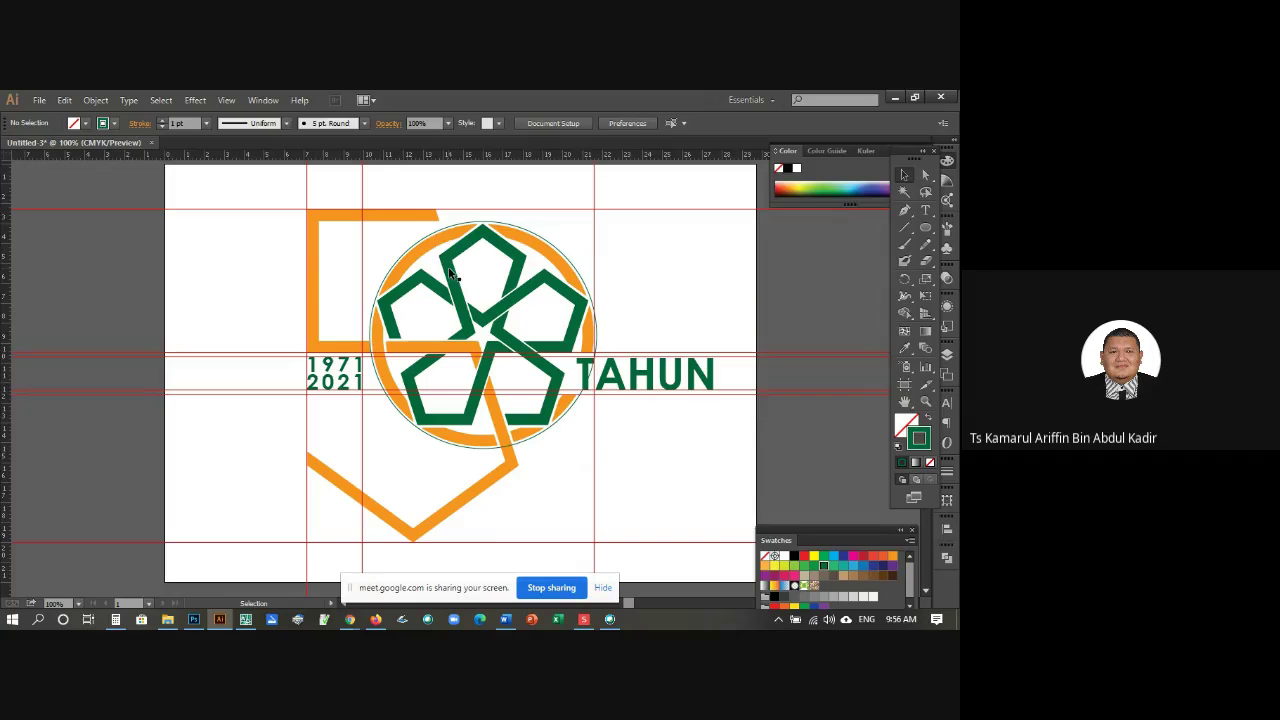
Step: Swap fill and stroke, and add the path text SAMBUTAN along the thin circle, starting at its topmost point
{"action": "left_click", "coordinate": [925, 212]}
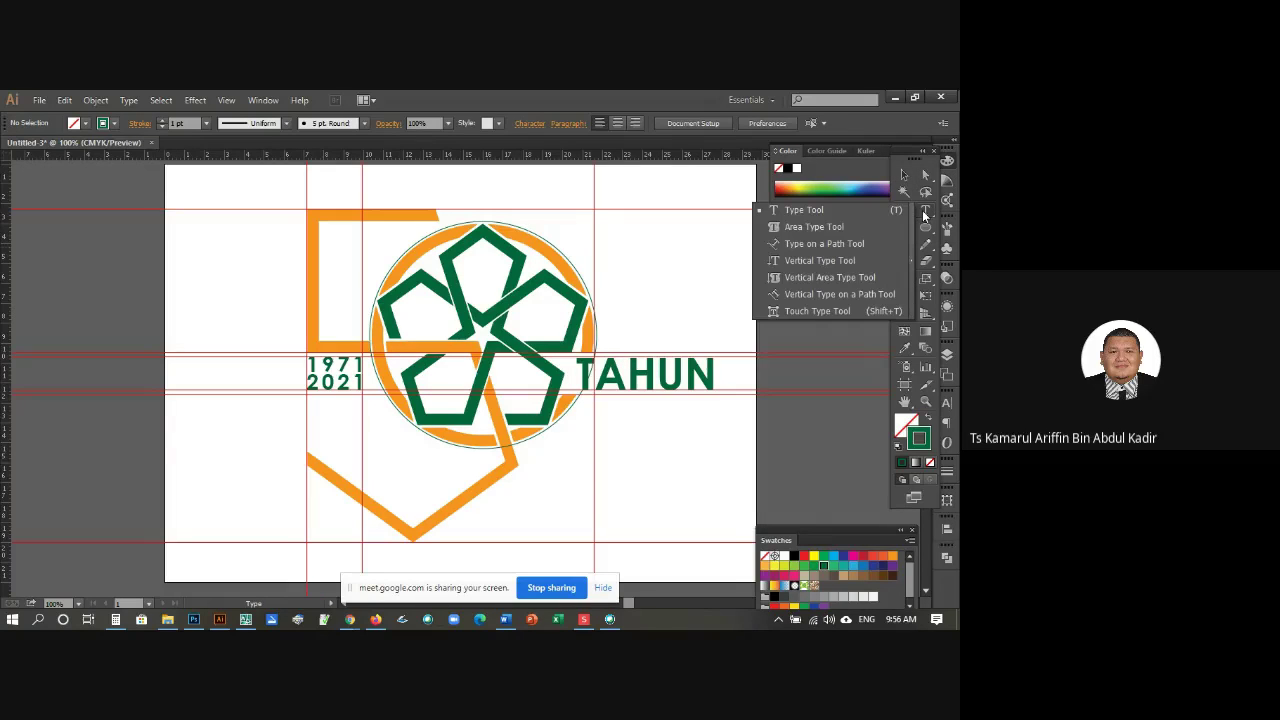
{"action": "left_click", "coordinate": [804, 246]}
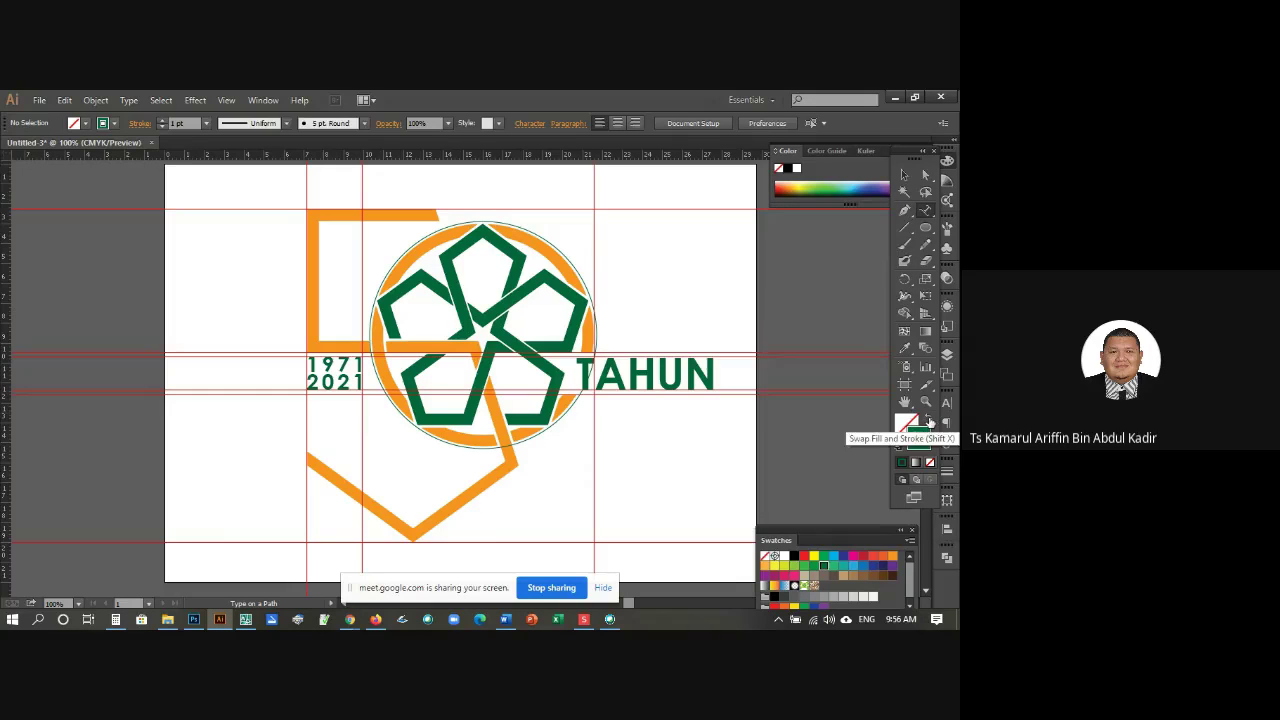
{"action": "left_click", "coordinate": [929, 421]}
{"action": "left_click", "coordinate": [919, 203]}
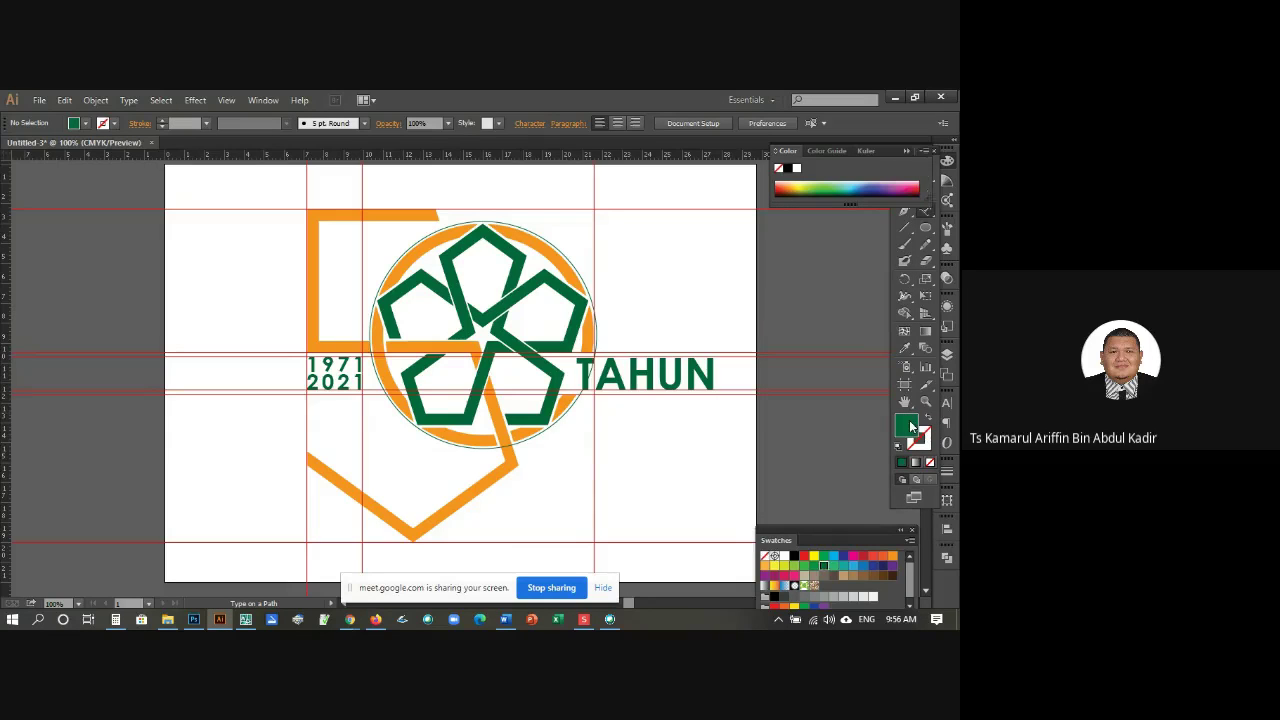
{"action": "left_click", "coordinate": [482, 218]}
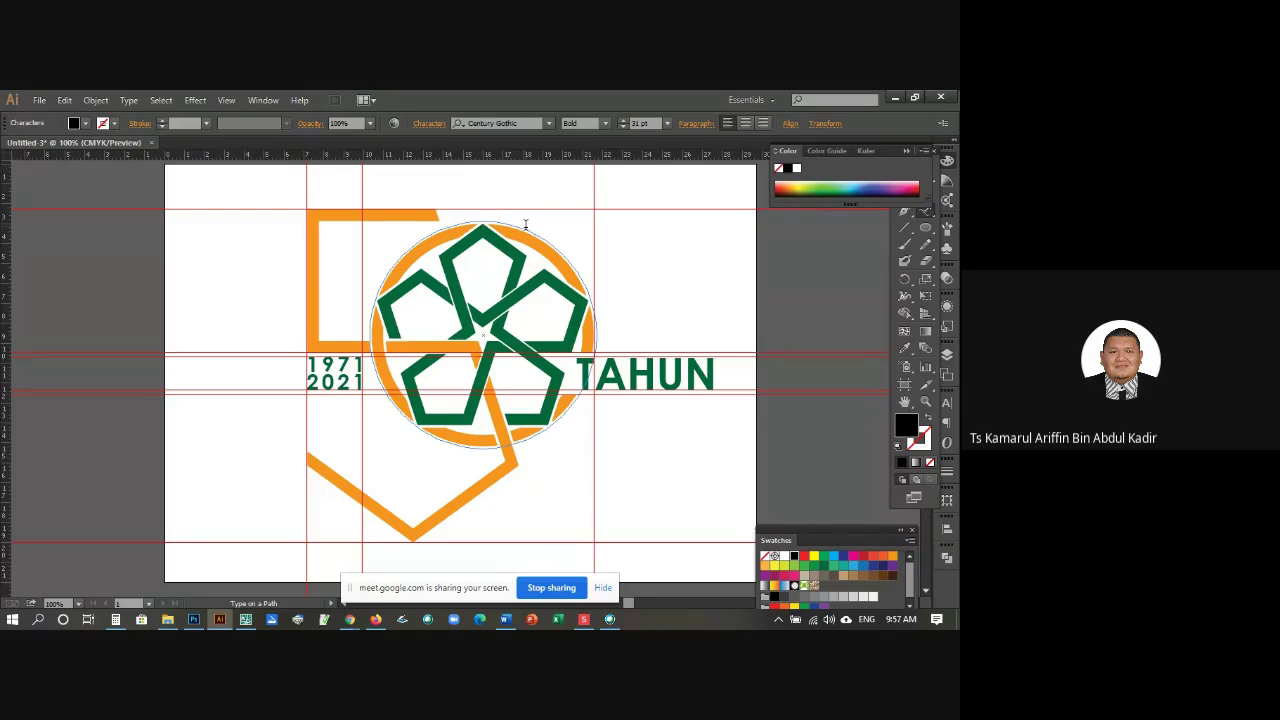
{"action": "type", "text": "SAMBU"}
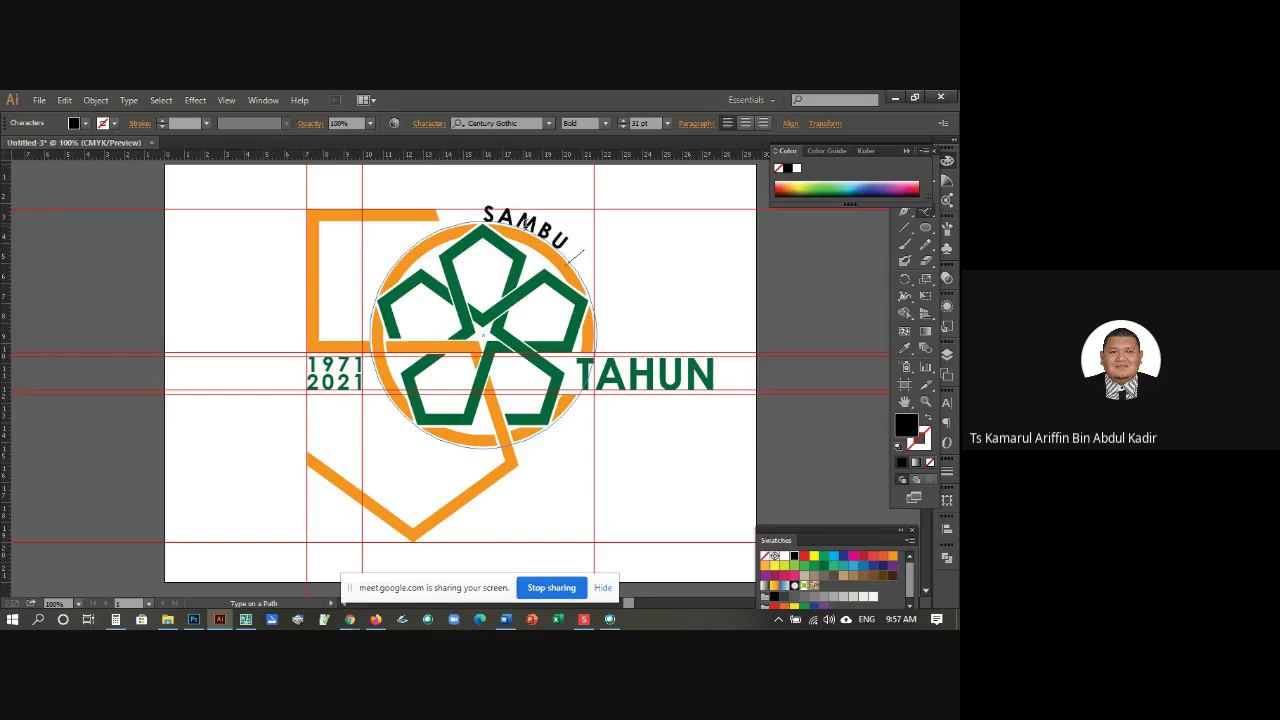
{"action": "type", "text": "TAN"}
{"action": "key", "text": "Escape"}
{"action": "left_click", "coordinate": [908, 152]}
{"action": "left_click", "coordinate": [905, 175]}
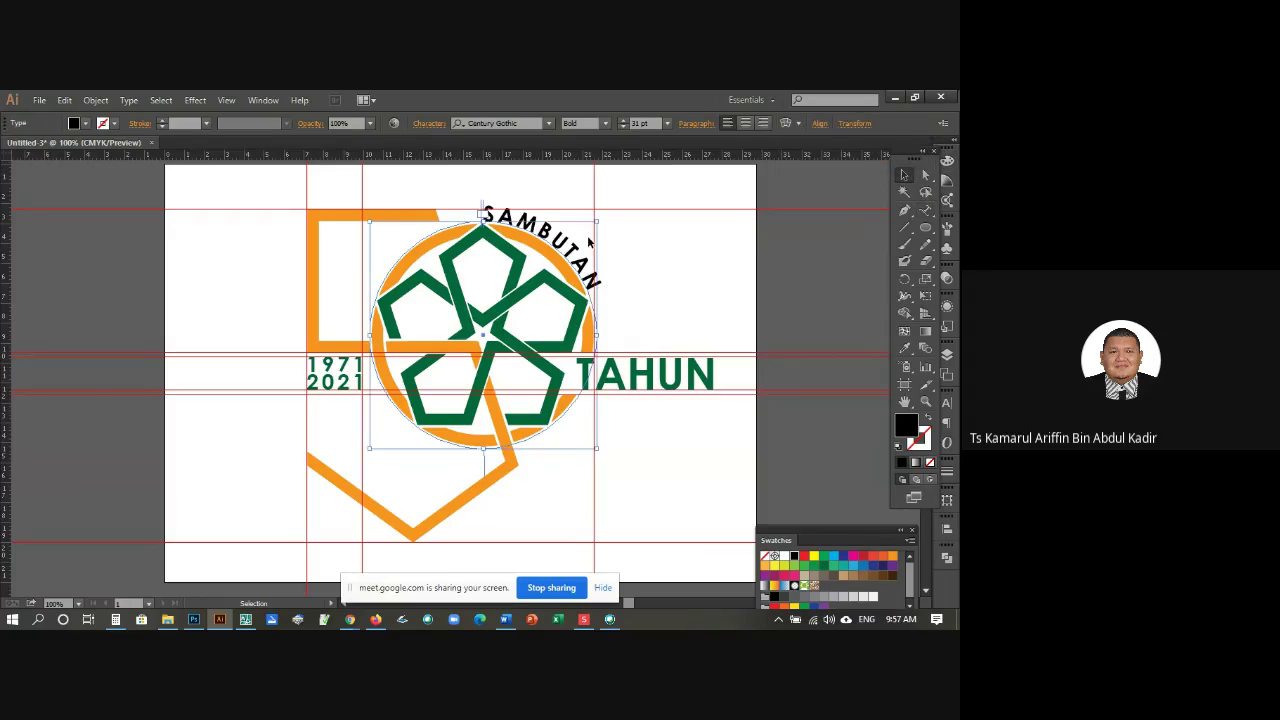
Step: Set the curved SAMBUTAN text to a 17 pt font size with tracking 0, and deselect it
{"action": "left_click", "coordinate": [430, 124]}
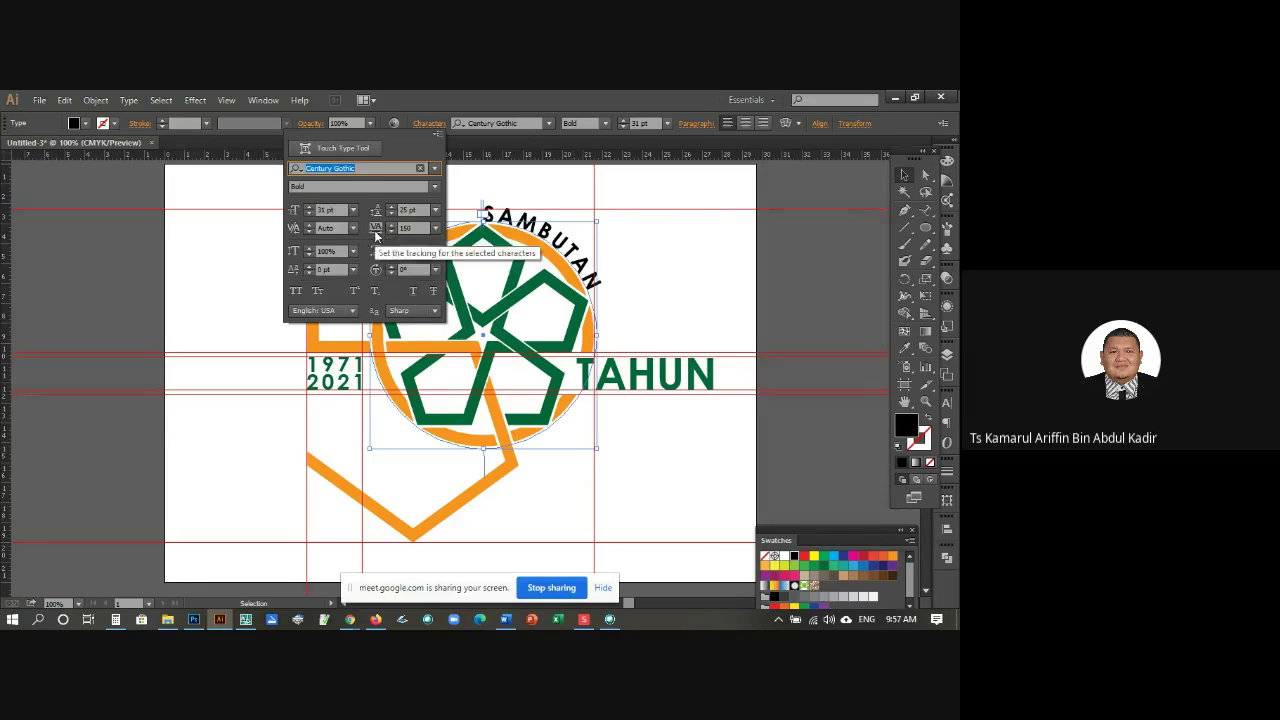
{"action": "left_click", "coordinate": [310, 213]}
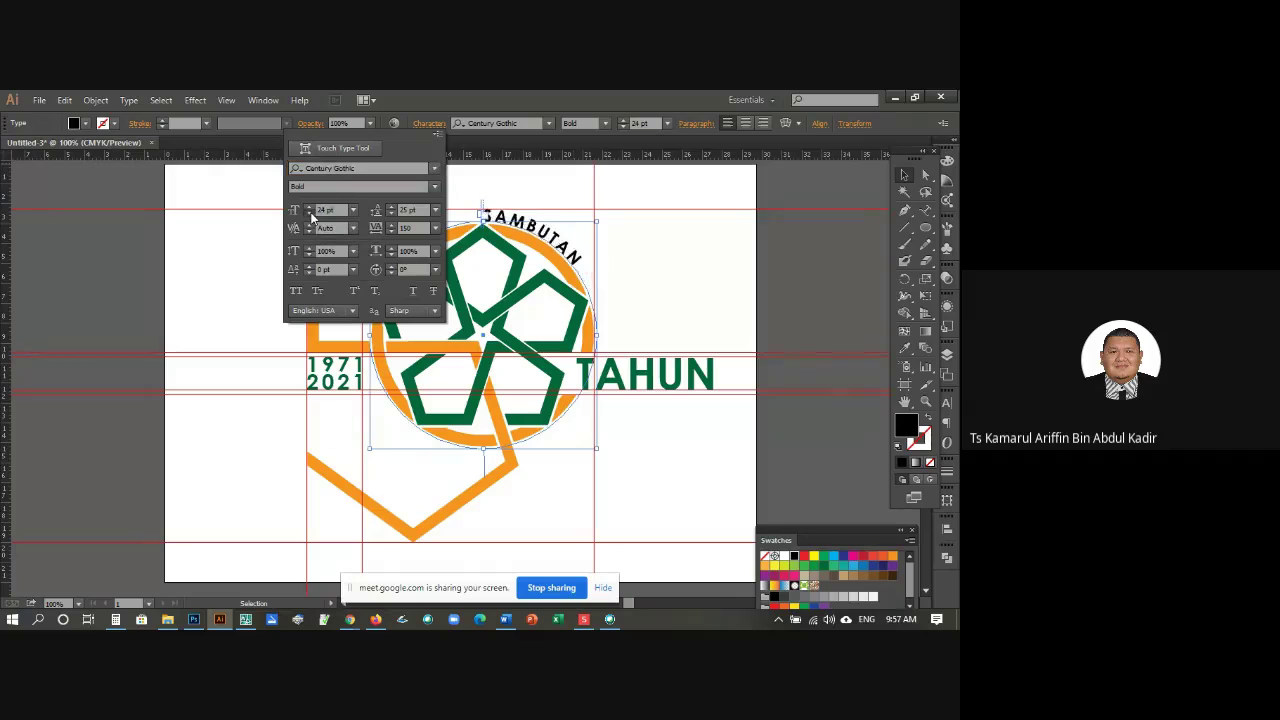
{"action": "left_click", "coordinate": [310, 214]}
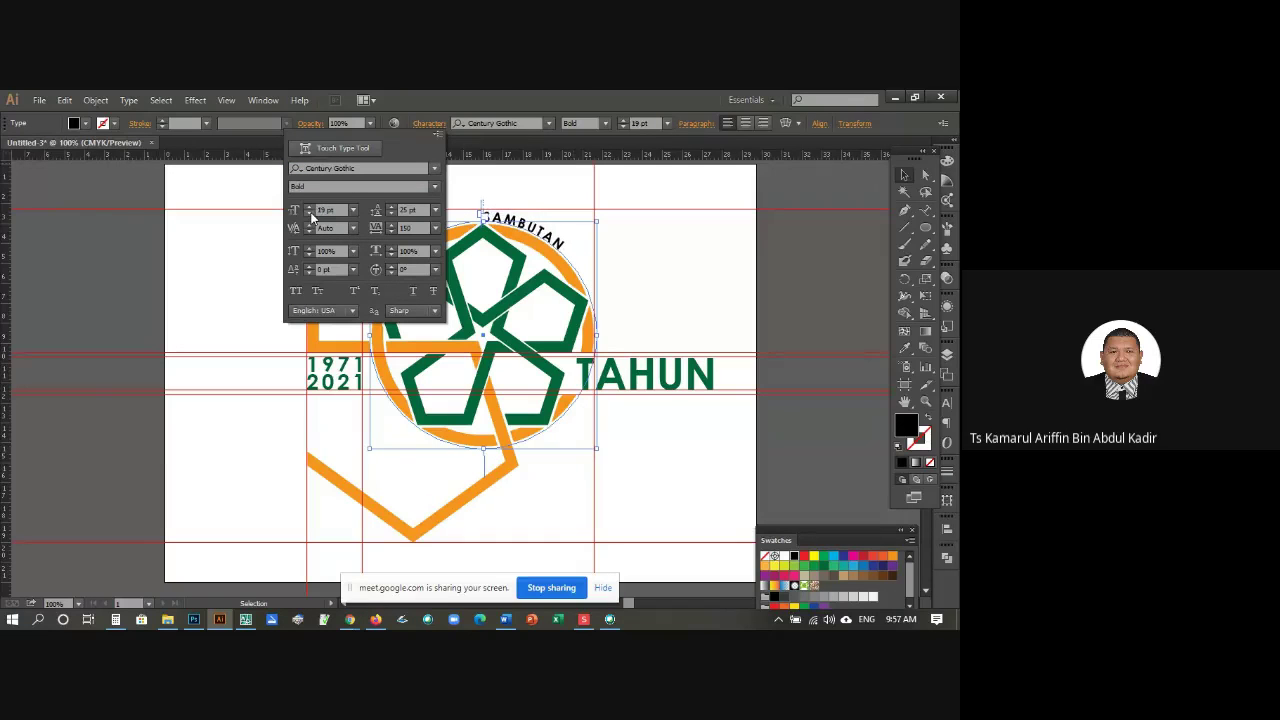
{"action": "left_click", "coordinate": [310, 214]}
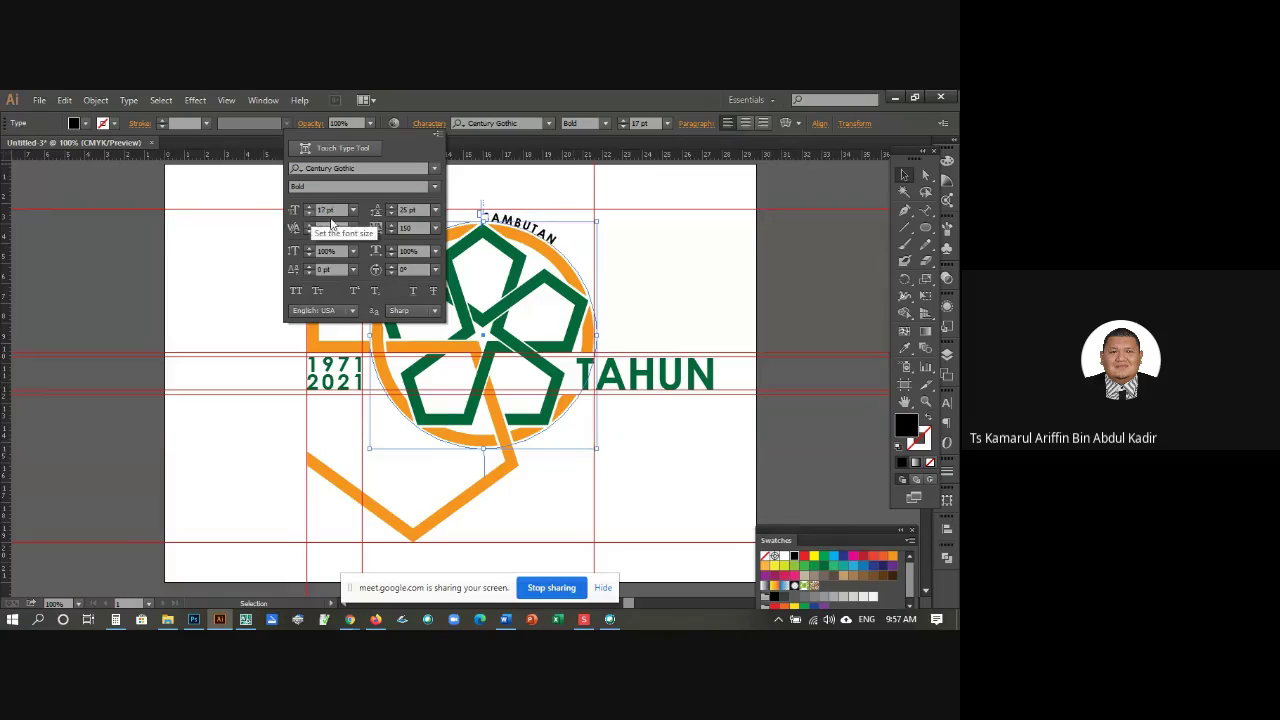
{"action": "left_click", "coordinate": [310, 214]}
{"action": "left_click", "coordinate": [435, 228]}
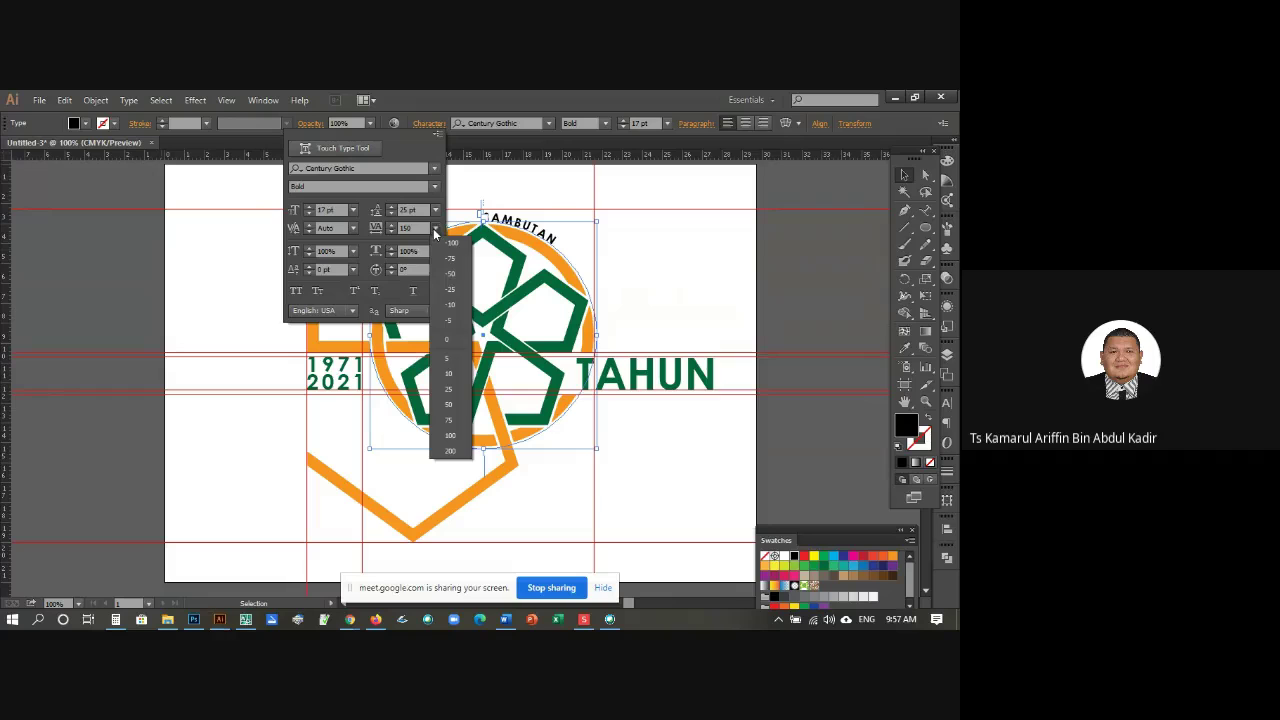
{"action": "left_click", "coordinate": [454, 344]}
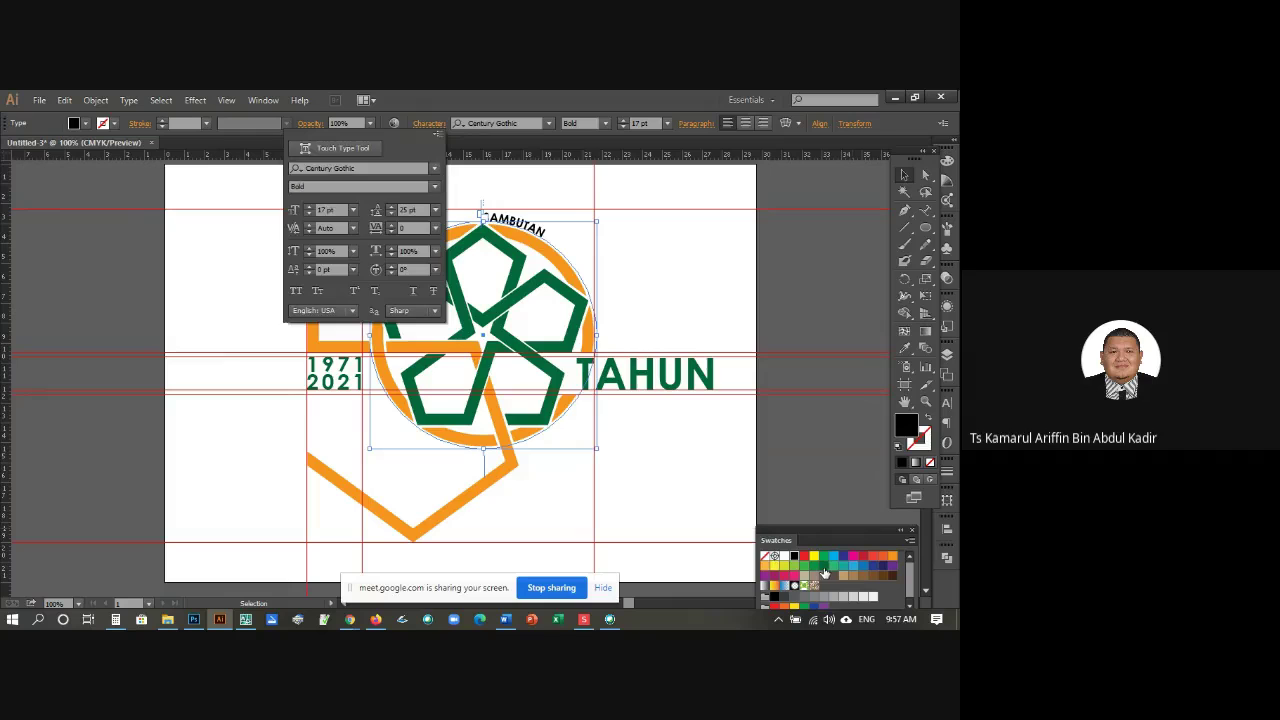
{"action": "left_click", "coordinate": [630, 243]}
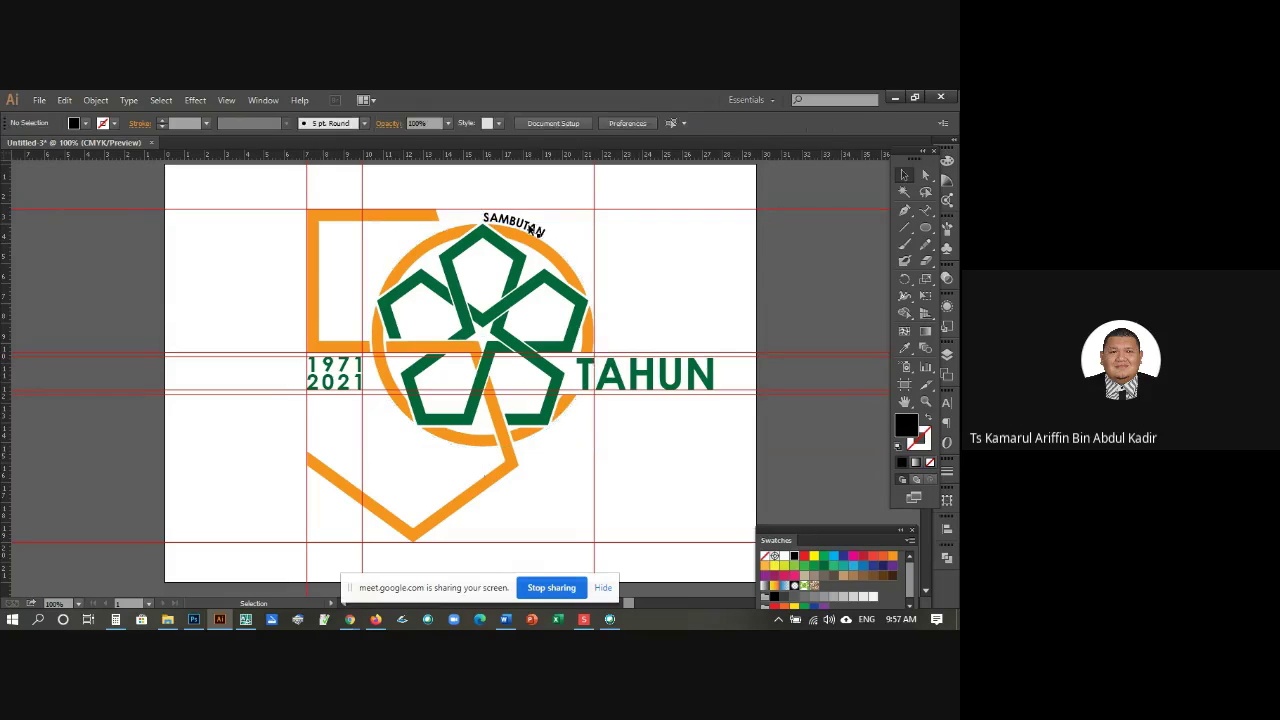
Step: Fill the curved SAMBUTAN text with the same dark green as the TAHUN lettering, and deselect it
{"action": "left_click", "coordinate": [531, 230]}
{"action": "left_click", "coordinate": [825, 566]}
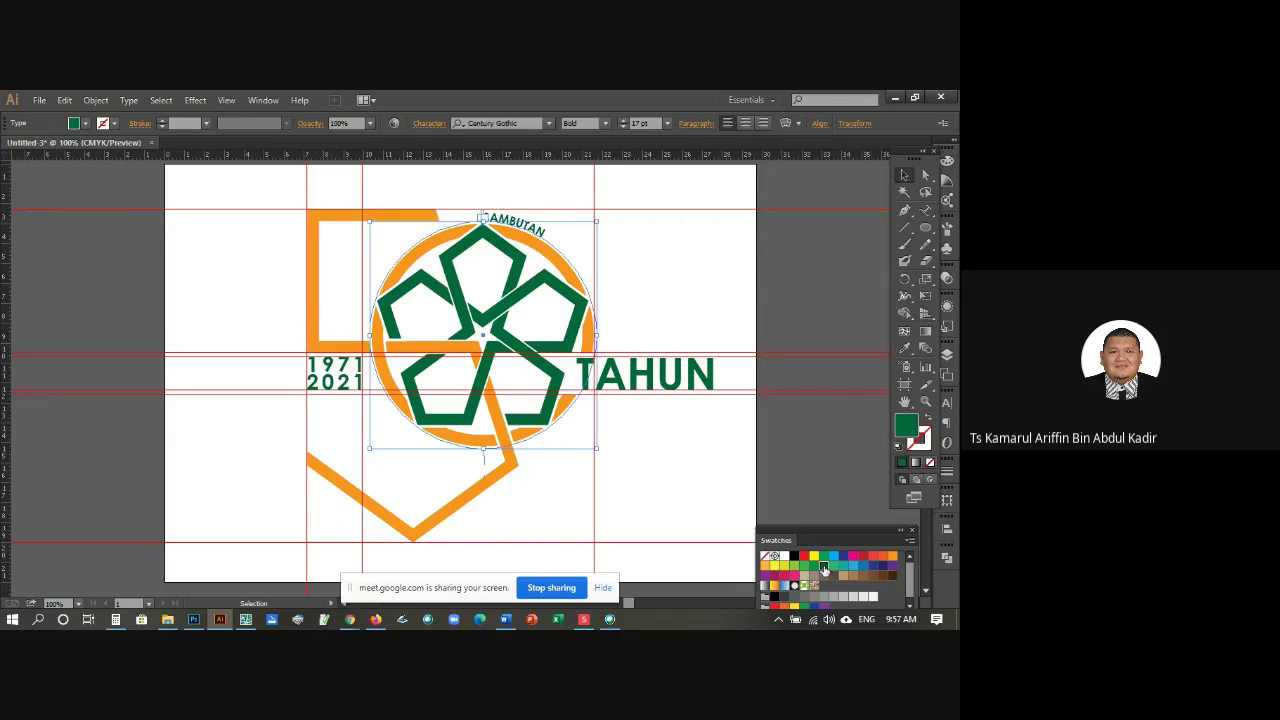
{"action": "left_click", "coordinate": [597, 253]}
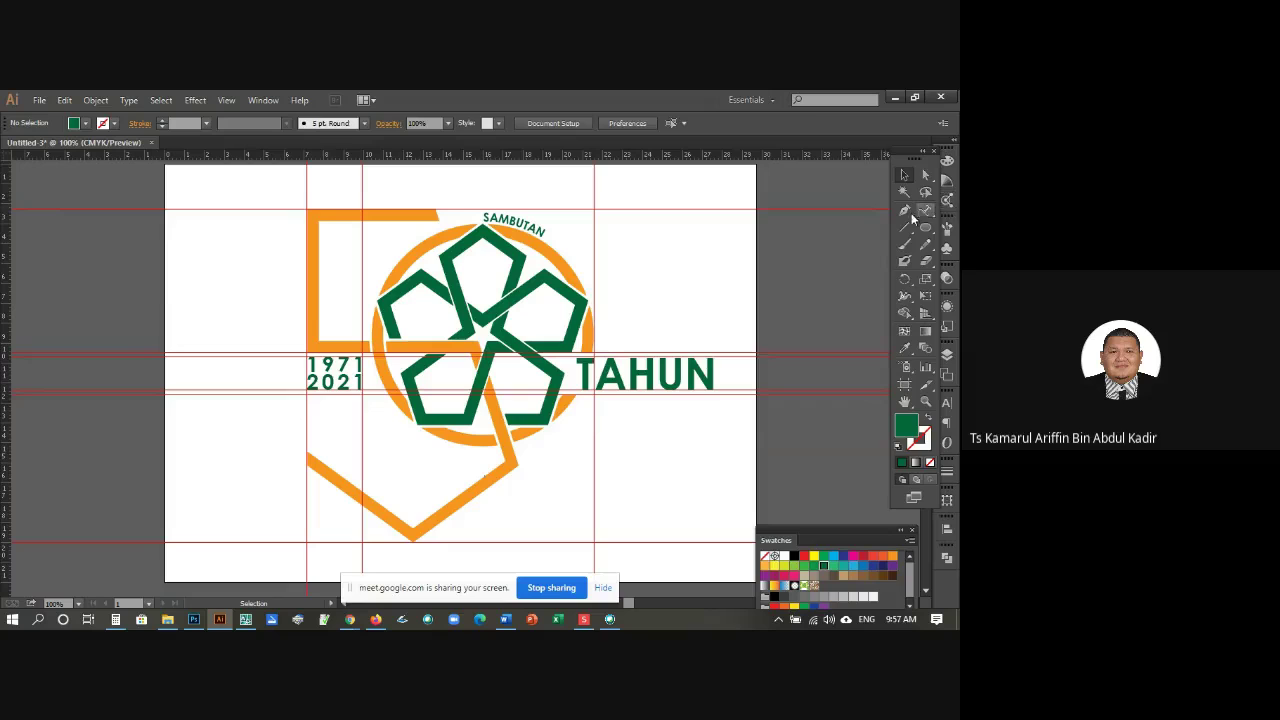
Step: Append JUBLI EMAS KEJORA after SAMBUTAN in the path text around the ring
{"action": "left_click", "coordinate": [925, 210]}
{"action": "left_click", "coordinate": [527, 224]}
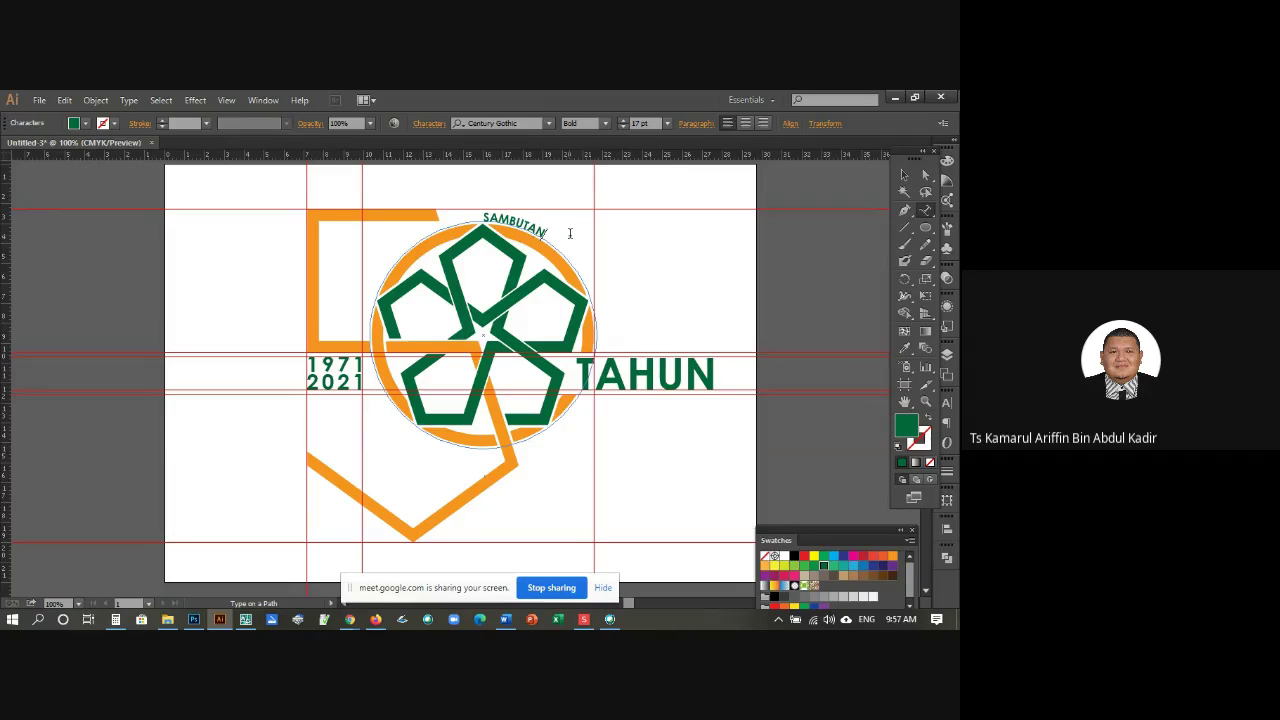
{"action": "type", "text": "JUBLI EMAS KEJORA"}
{"action": "left_click", "coordinate": [905, 176]}
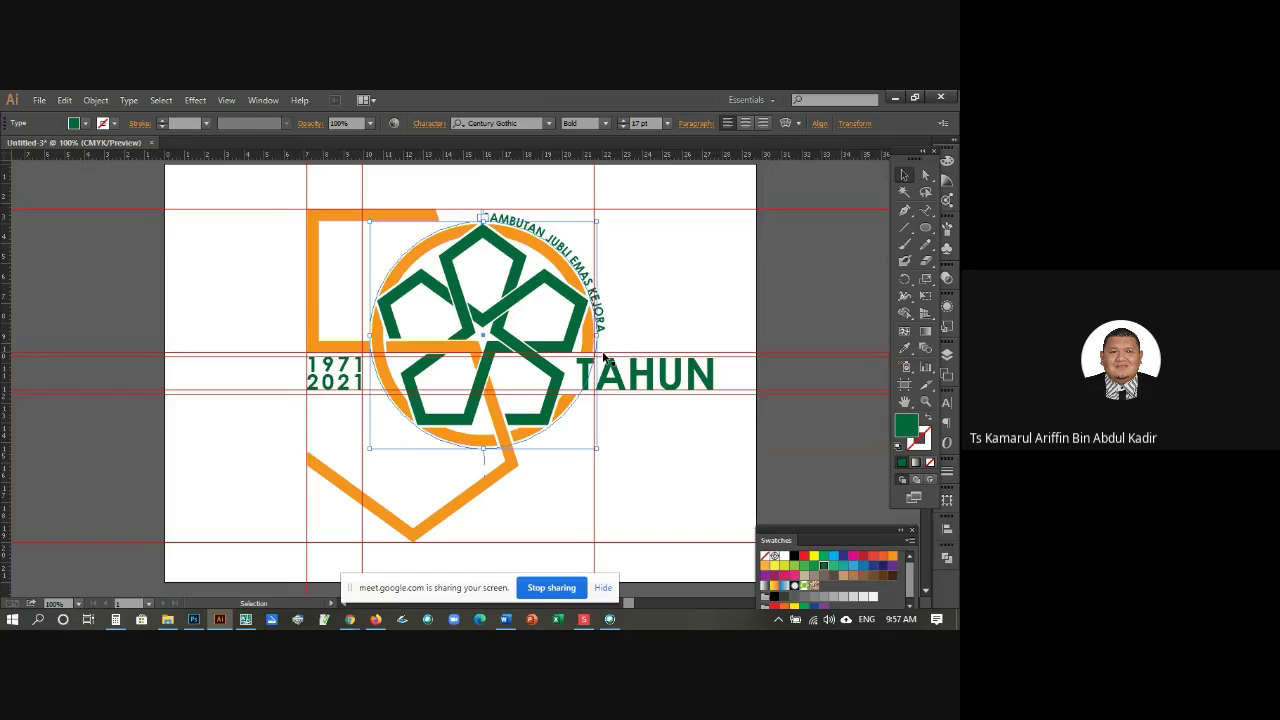
Step: Set the font size of the curved SAMBUTAN JUBLI EMAS KEJORA text to 19 pt and deselect it
{"action": "left_click", "coordinate": [420, 125]}
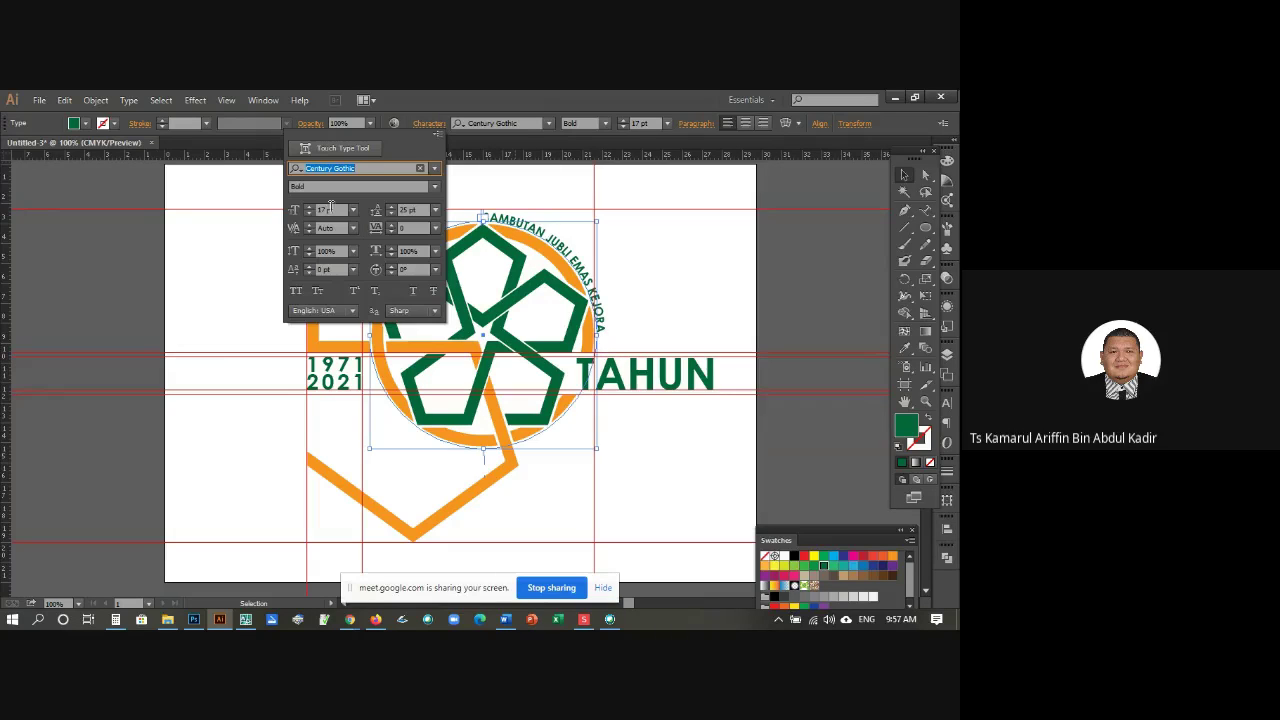
{"action": "left_click", "coordinate": [310, 207]}
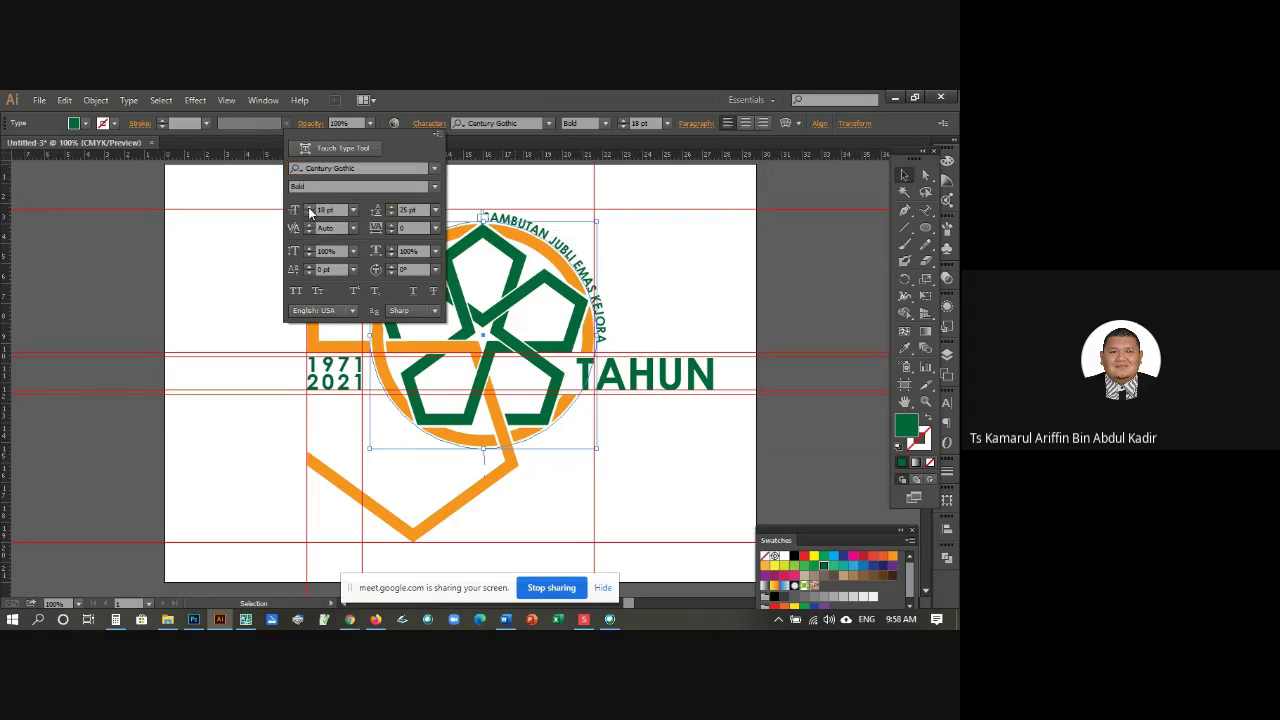
{"action": "left_click", "coordinate": [310, 207]}
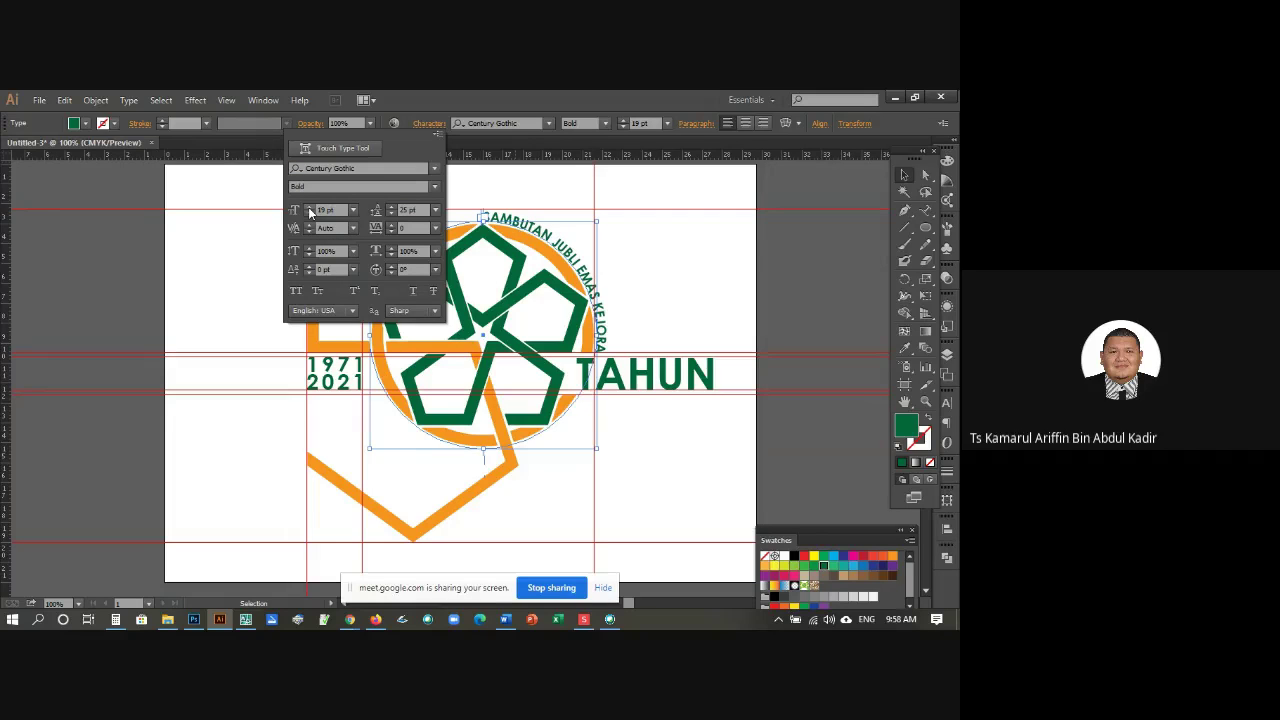
{"action": "left_click", "coordinate": [638, 317]}
{"action": "left_click", "coordinate": [644, 310]}
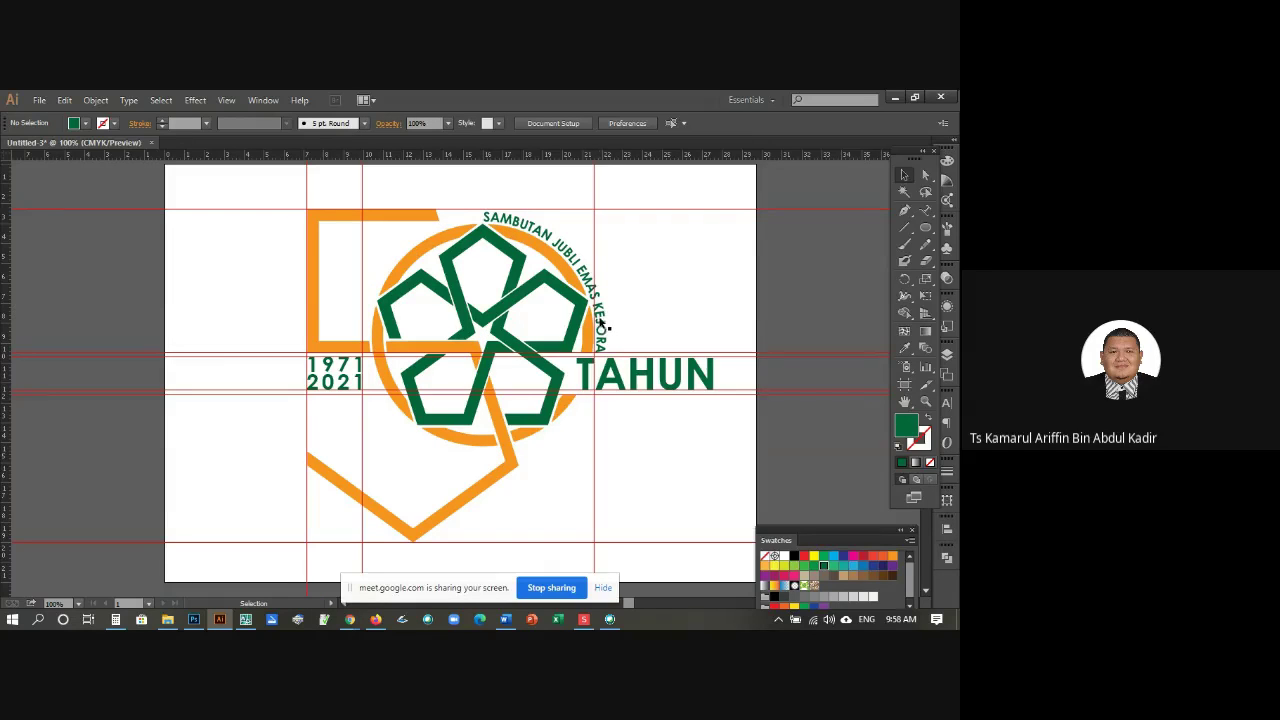
Step: Shift the start of the curved text slightly counterclockwise along its circle, at the tip of the uppermost green petal, and deselect it
{"action": "left_click", "coordinate": [484, 225]}
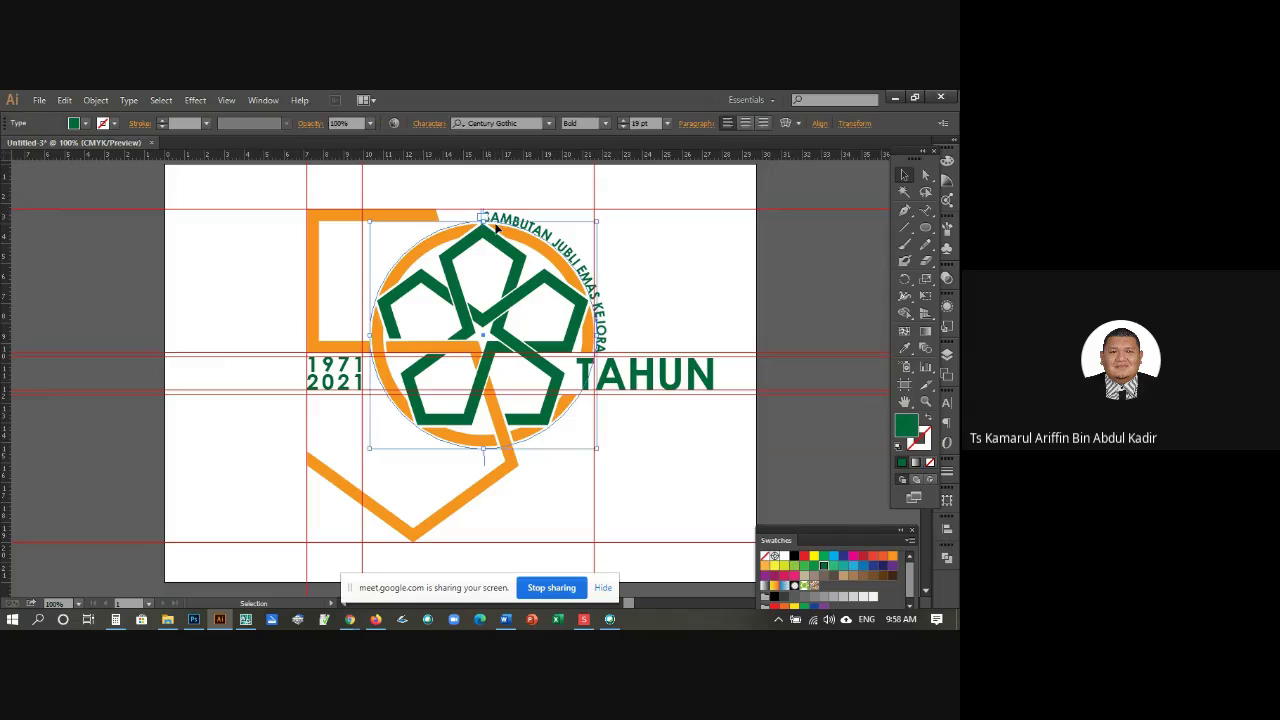
{"action": "left_click", "coordinate": [925, 401]}
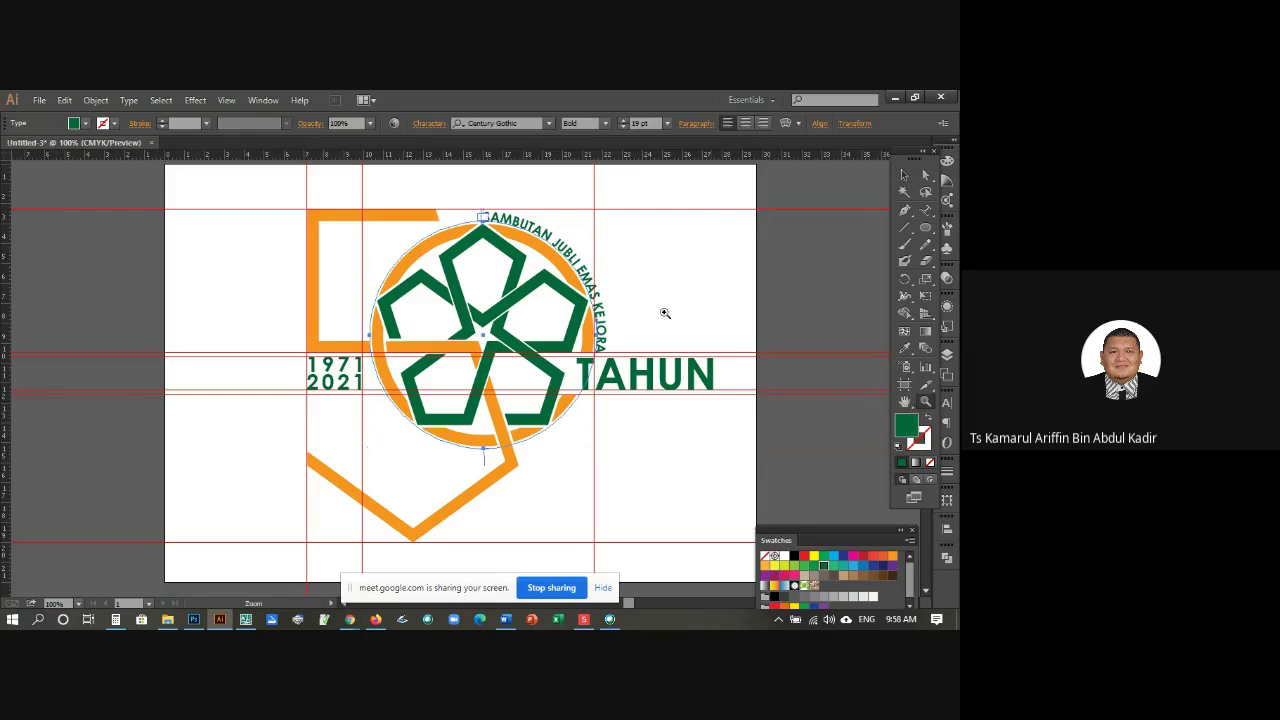
{"action": "left_click_drag", "start_coordinate": [452, 188], "coordinate": [622, 362]}
{"action": "key", "text": "v"}
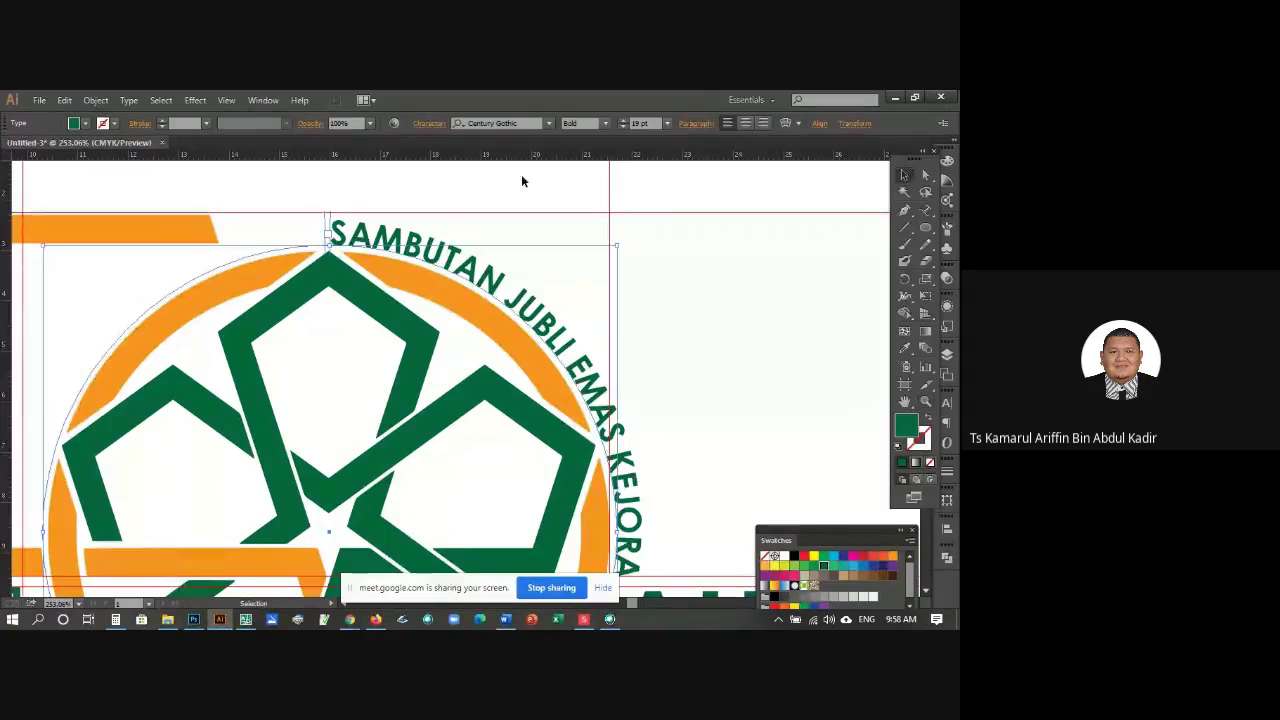
{"action": "left_click", "coordinate": [521, 174]}
{"action": "left_click", "coordinate": [411, 243]}
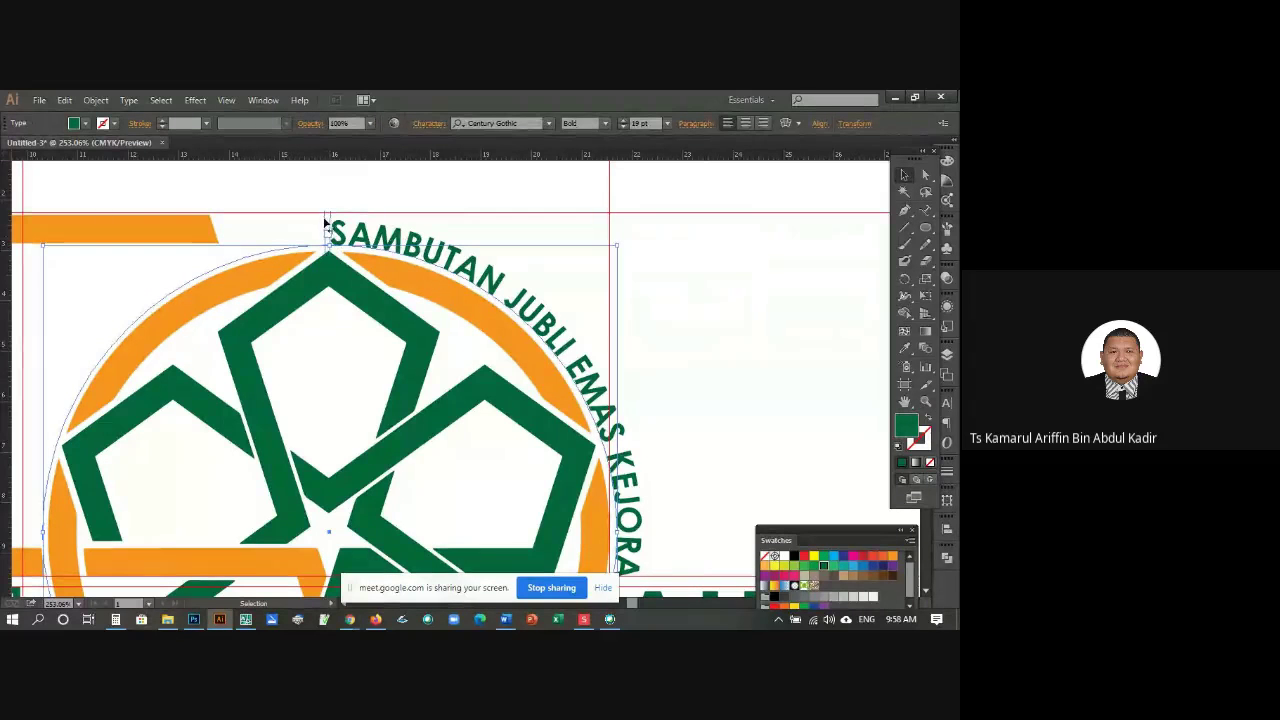
{"action": "mouse_move", "coordinate": [322, 217]}
{"action": "left_mouse_down"}
{"action": "mouse_move", "coordinate": [263, 216]}
{"action": "mouse_move", "coordinate": [327, 214]}
{"action": "left_mouse_up"}
{"action": "left_click", "coordinate": [371, 189]}
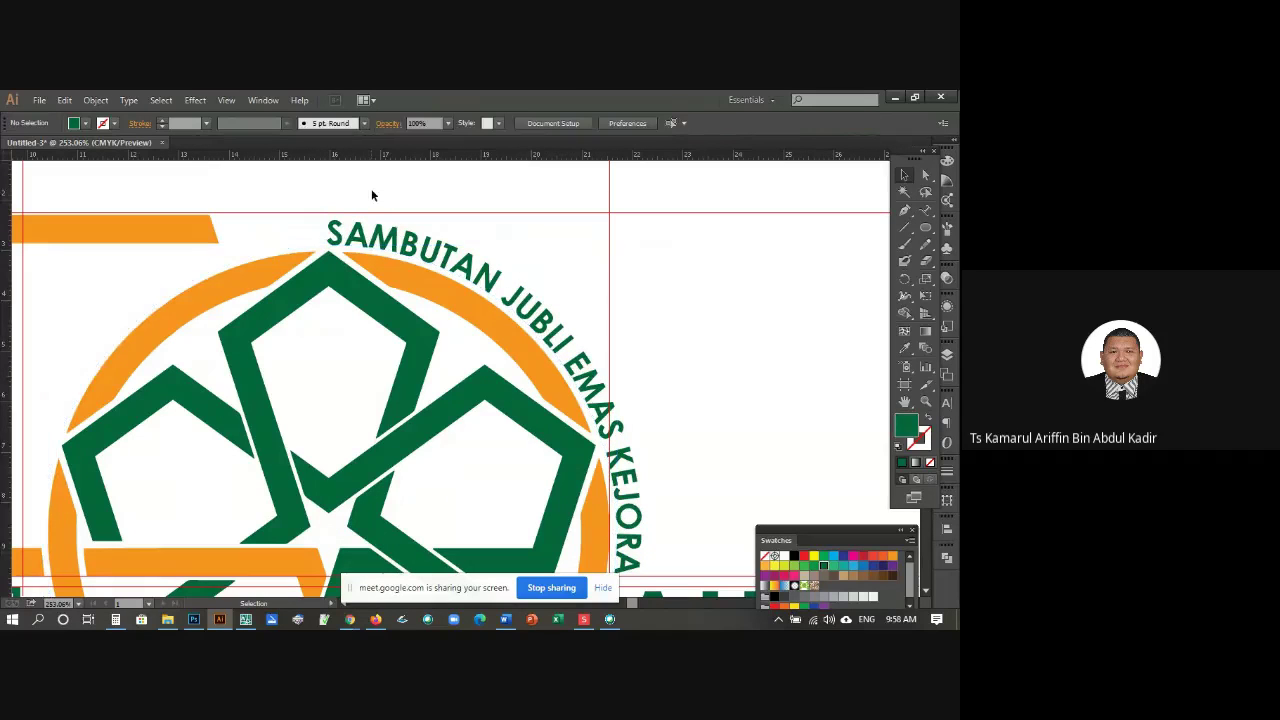
Step: Check where KEJORA ends beside the horizontal guides above TAHUN, and select the curved text for character adjustments
{"action": "scroll", "coordinate": [578, 370], "scroll_direction": "down", "scroll_amount": 1}
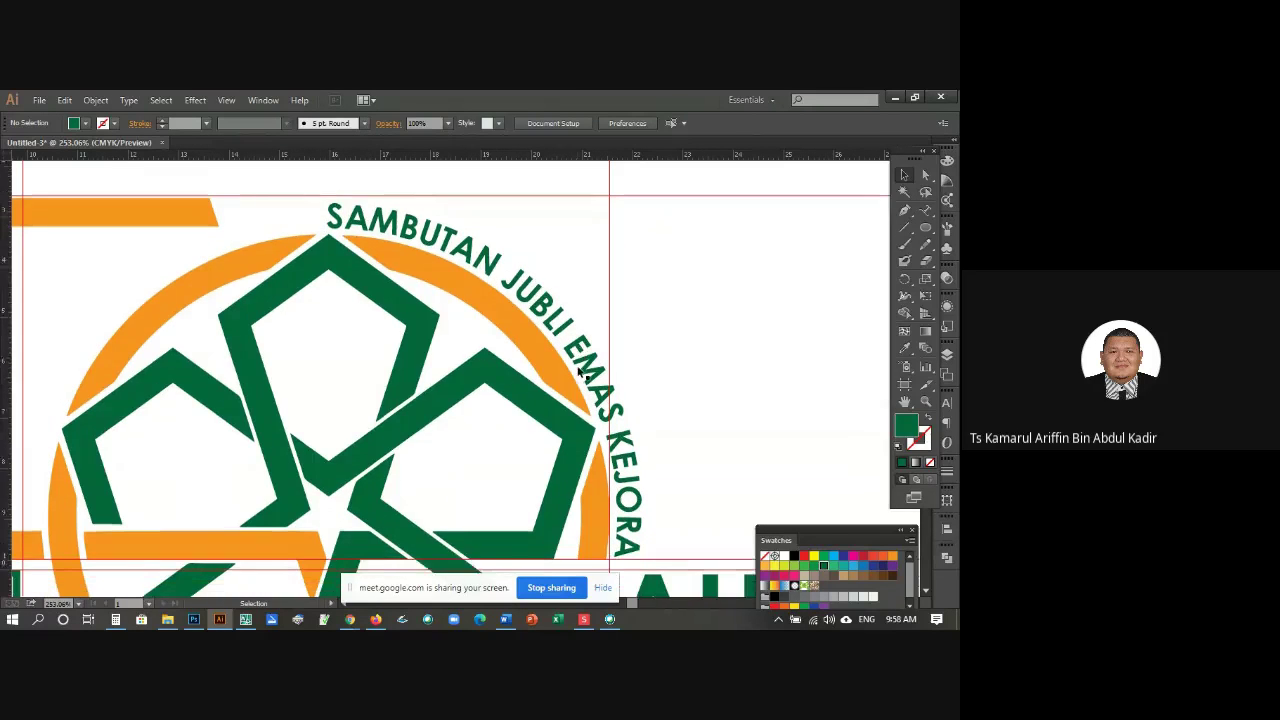
{"action": "scroll", "coordinate": [578, 370], "scroll_direction": "down", "scroll_amount": 2}
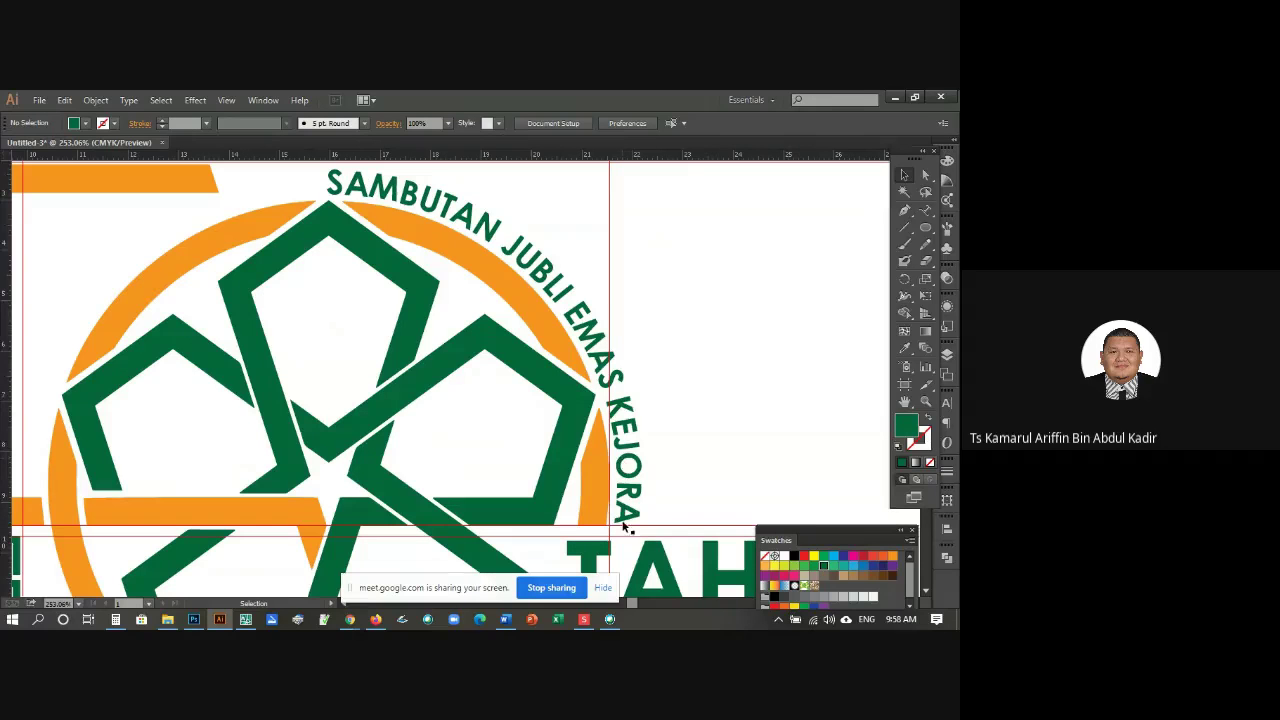
{"action": "left_click", "coordinate": [626, 433]}
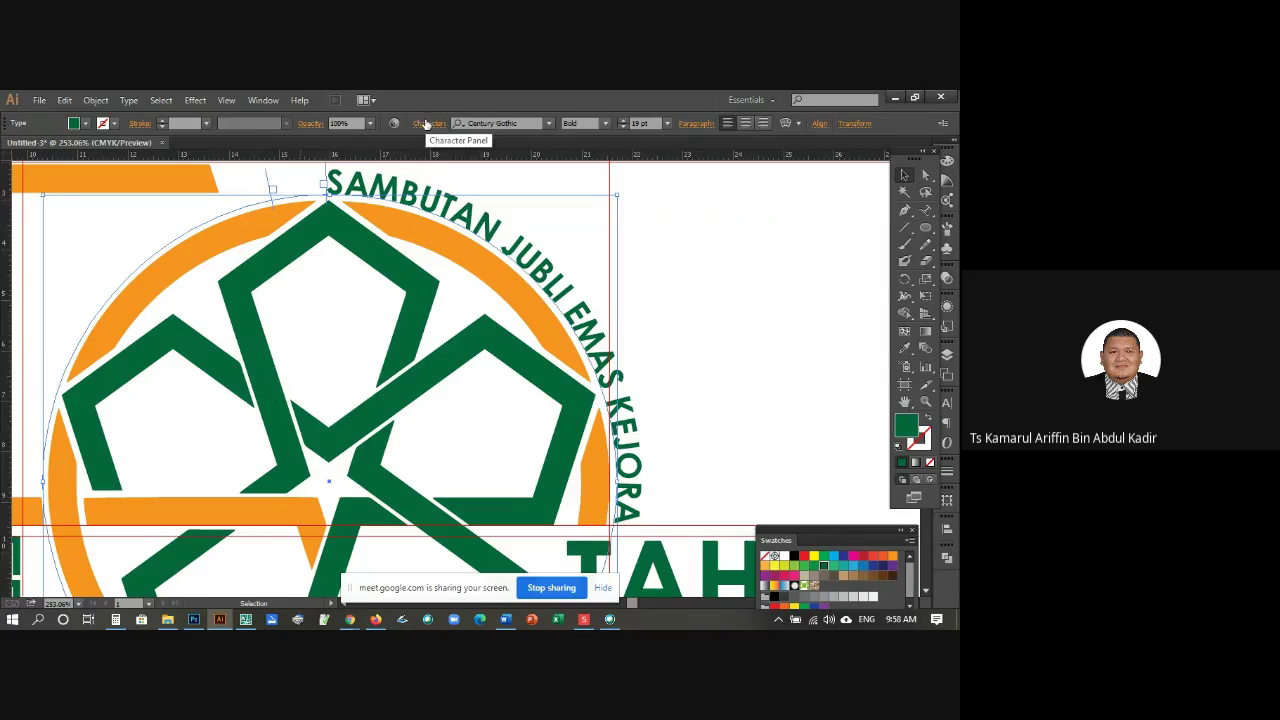
Step: Set the tracking of the curved text "SAMBUTAN JUBLI EMAS KEJORA" to 3 and deselect it
{"action": "left_click", "coordinate": [426, 123]}
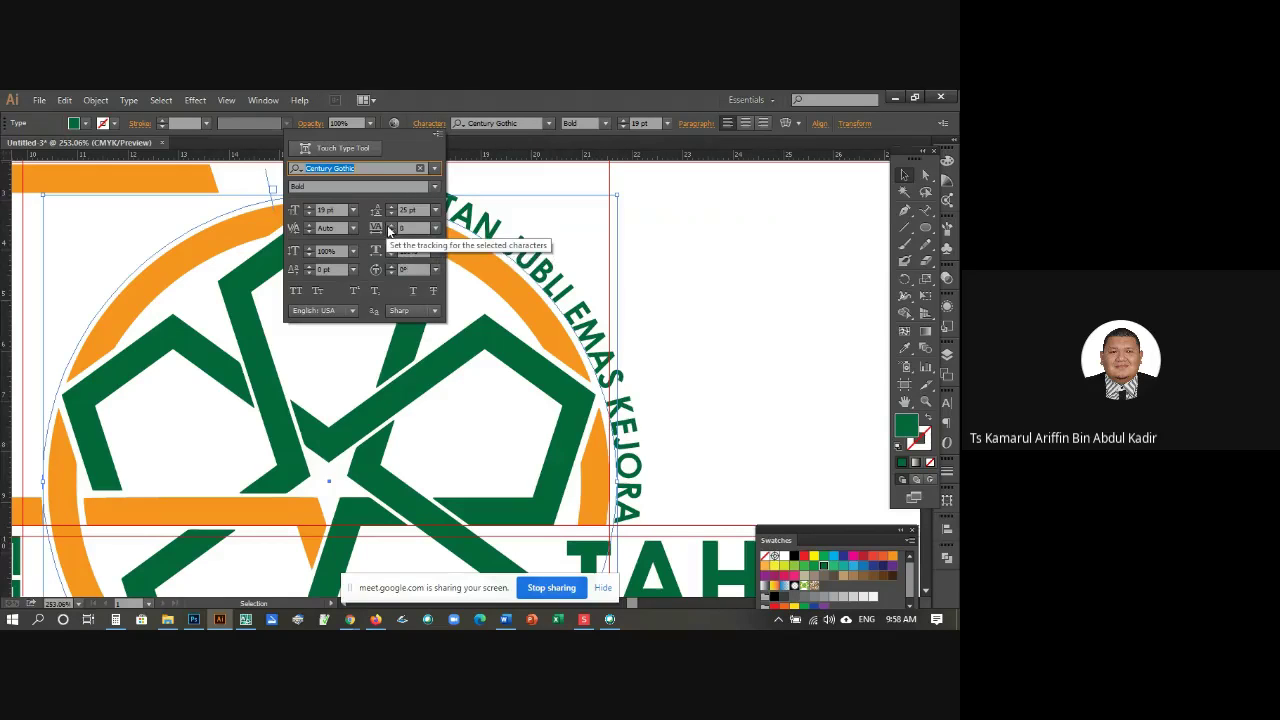
{"action": "left_click", "coordinate": [391, 228]}
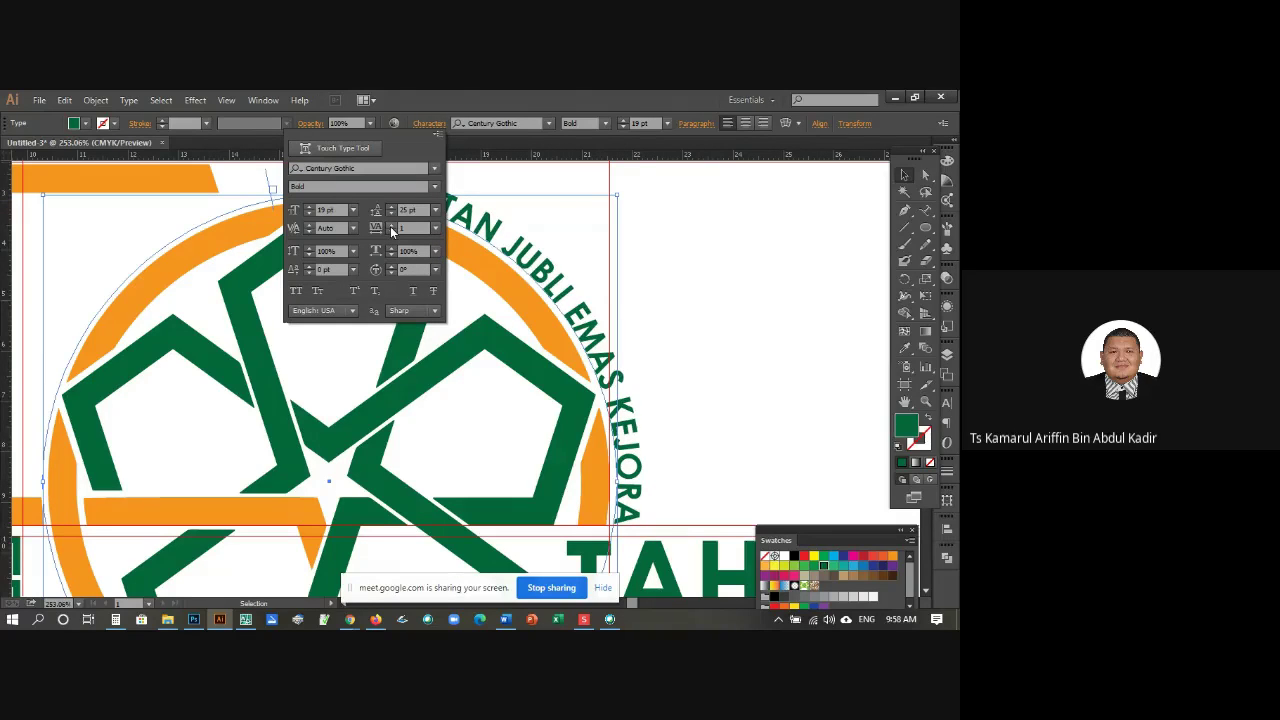
{"action": "left_click", "coordinate": [391, 228]}
{"action": "left_click", "coordinate": [391, 228]}
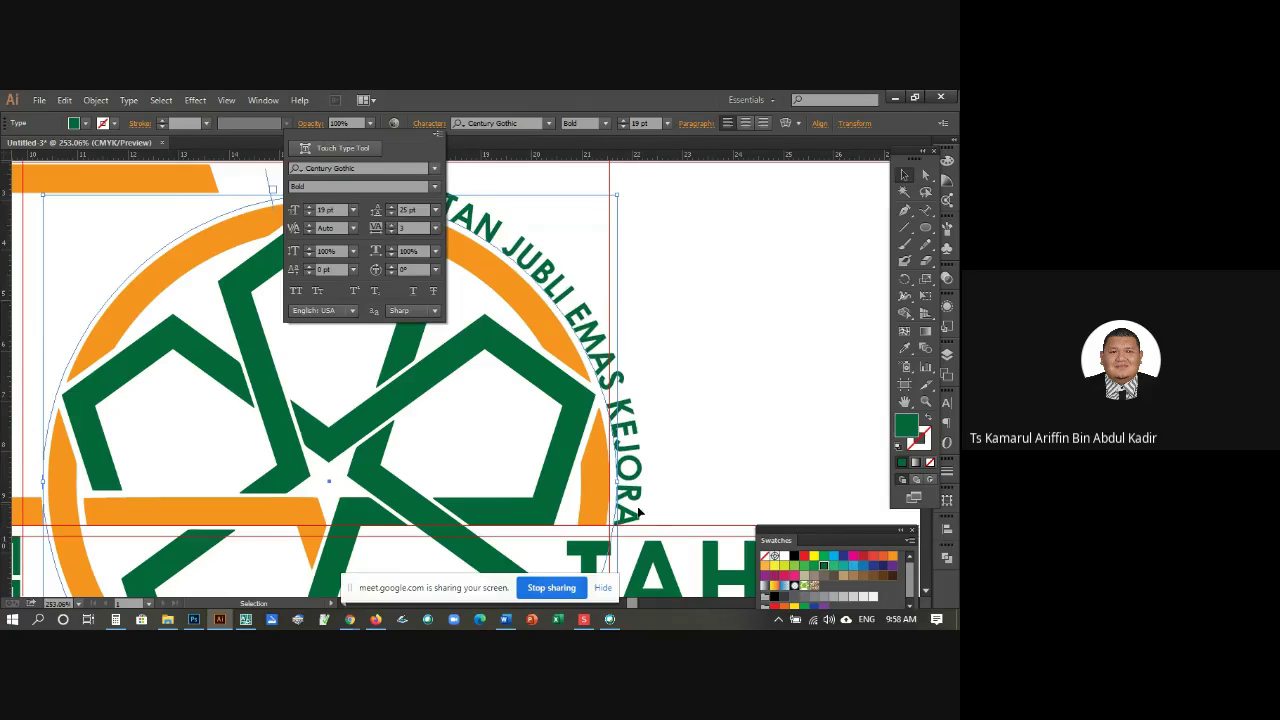
{"action": "left_click", "coordinate": [715, 471]}
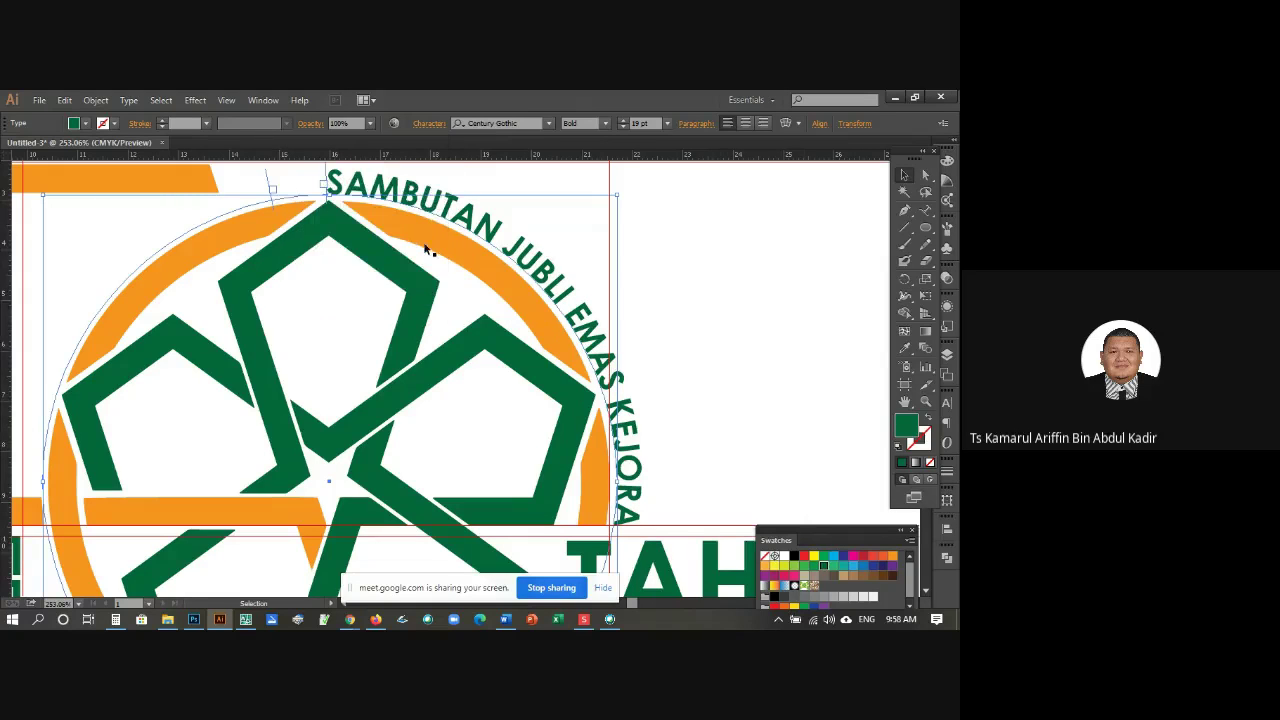
{"action": "left_click", "coordinate": [726, 393]}
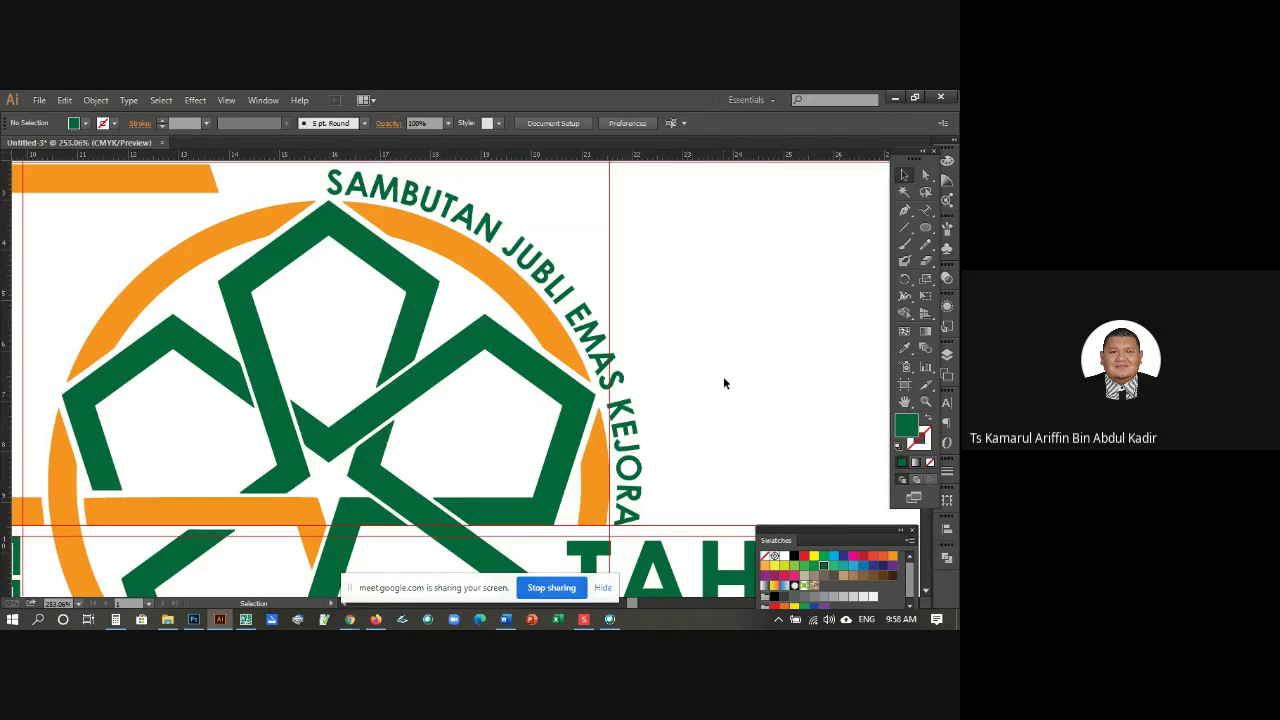
Step: Place a vertical ruler guide through the tip of the uppermost green pentagon, where the curved text starts
{"action": "key", "text": "a"}
{"action": "key", "text": "ctrl+minus"}
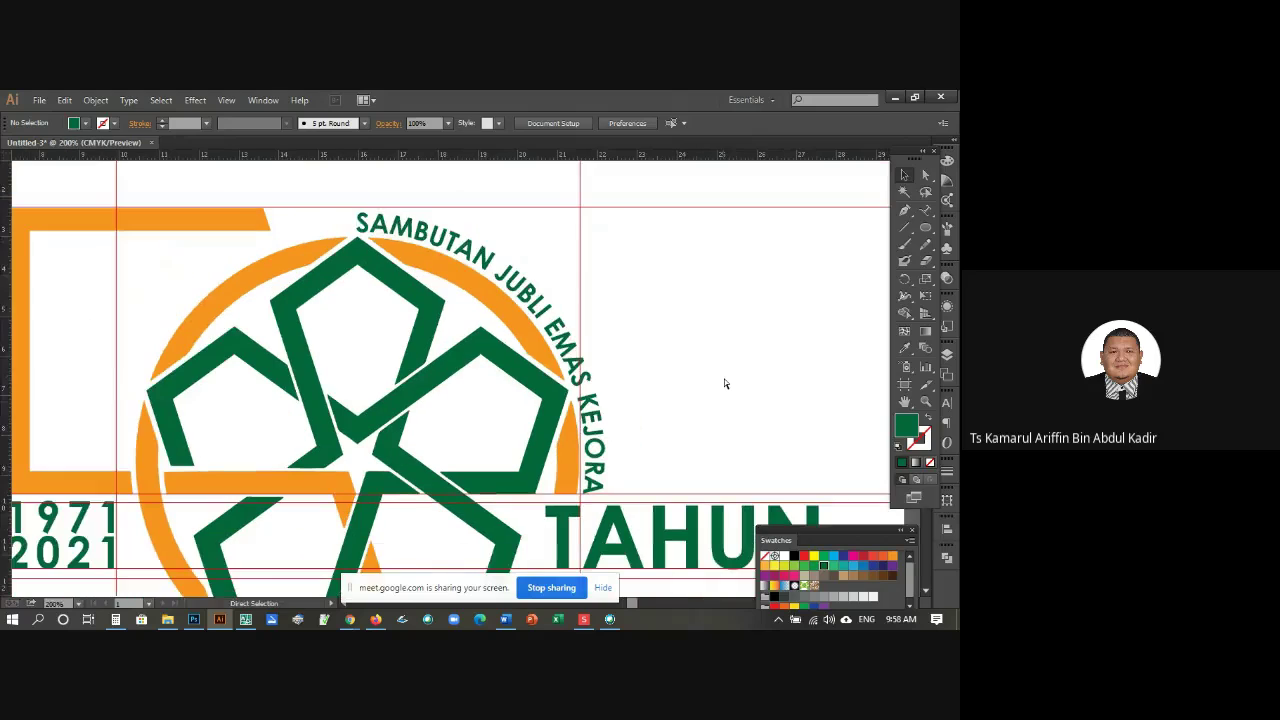
{"action": "key", "text": "ctrl+minus"}
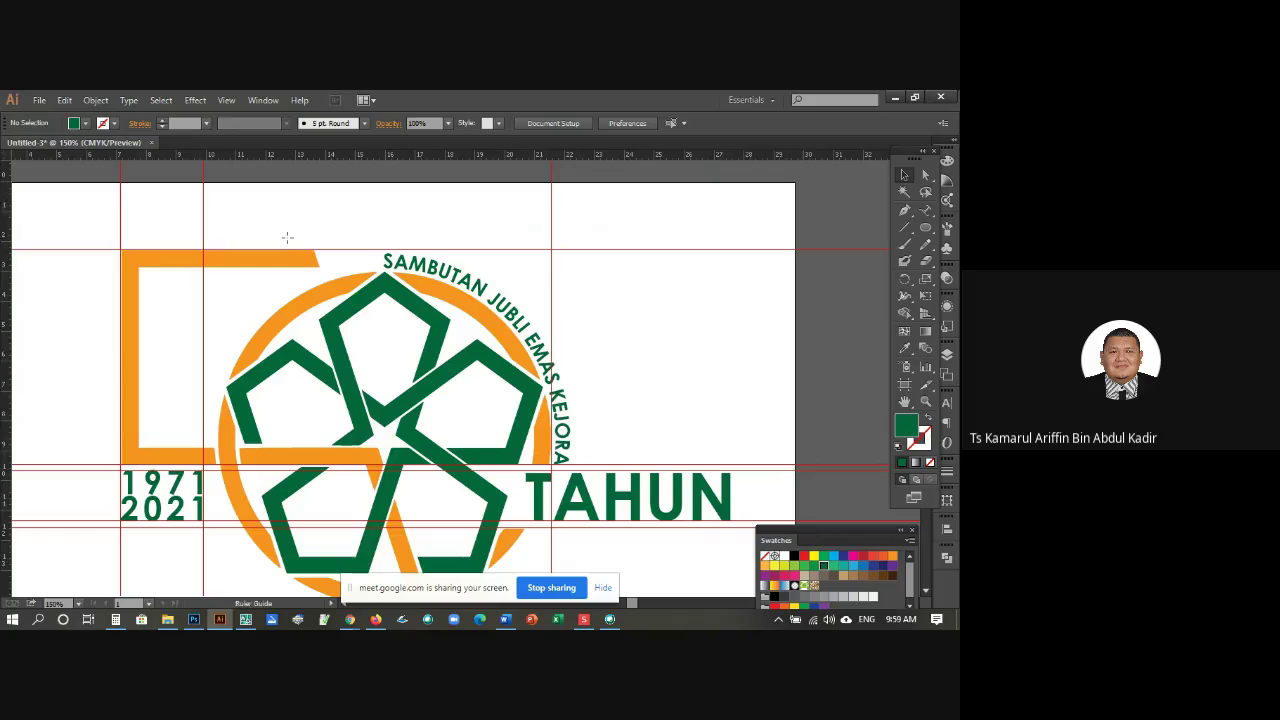
{"action": "left_click_drag", "start_coordinate": [287, 237], "coordinate": [385, 238]}
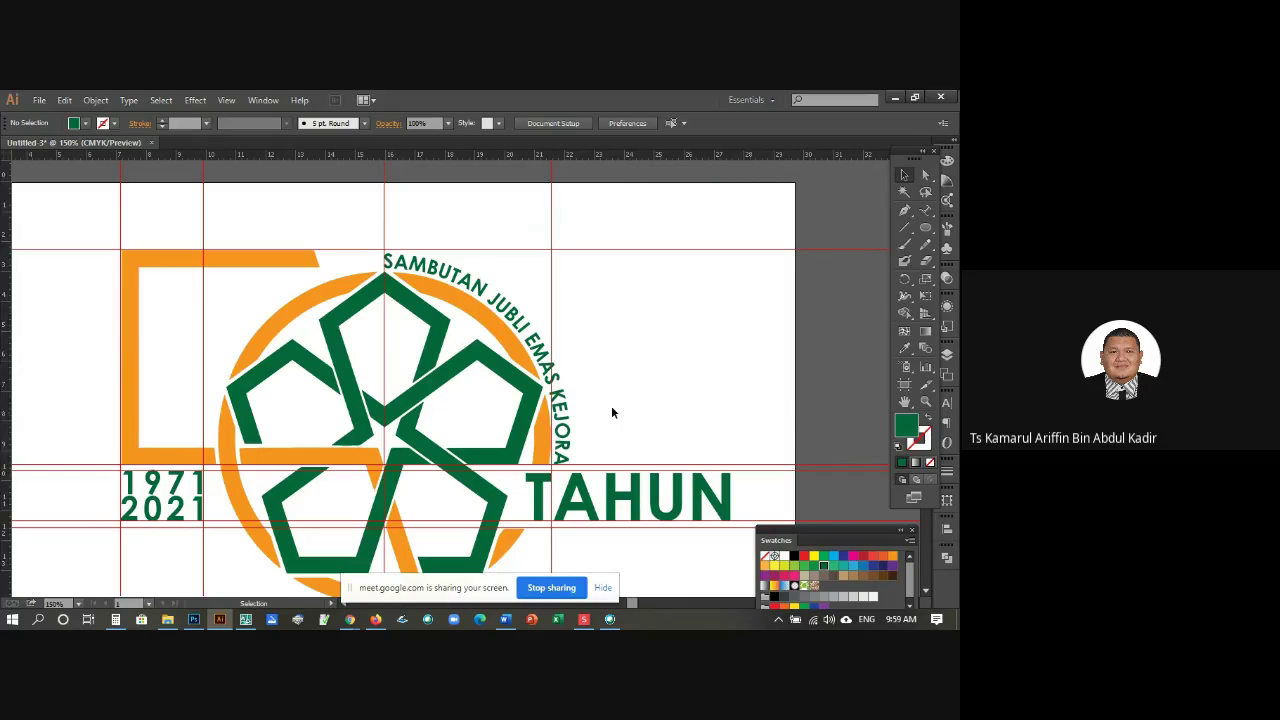
Step: Hide all ruler guides so only the logo artwork shows on the artboard
{"action": "scroll", "coordinate": [656, 340], "scroll_direction": "down", "scroll_amount": 3}
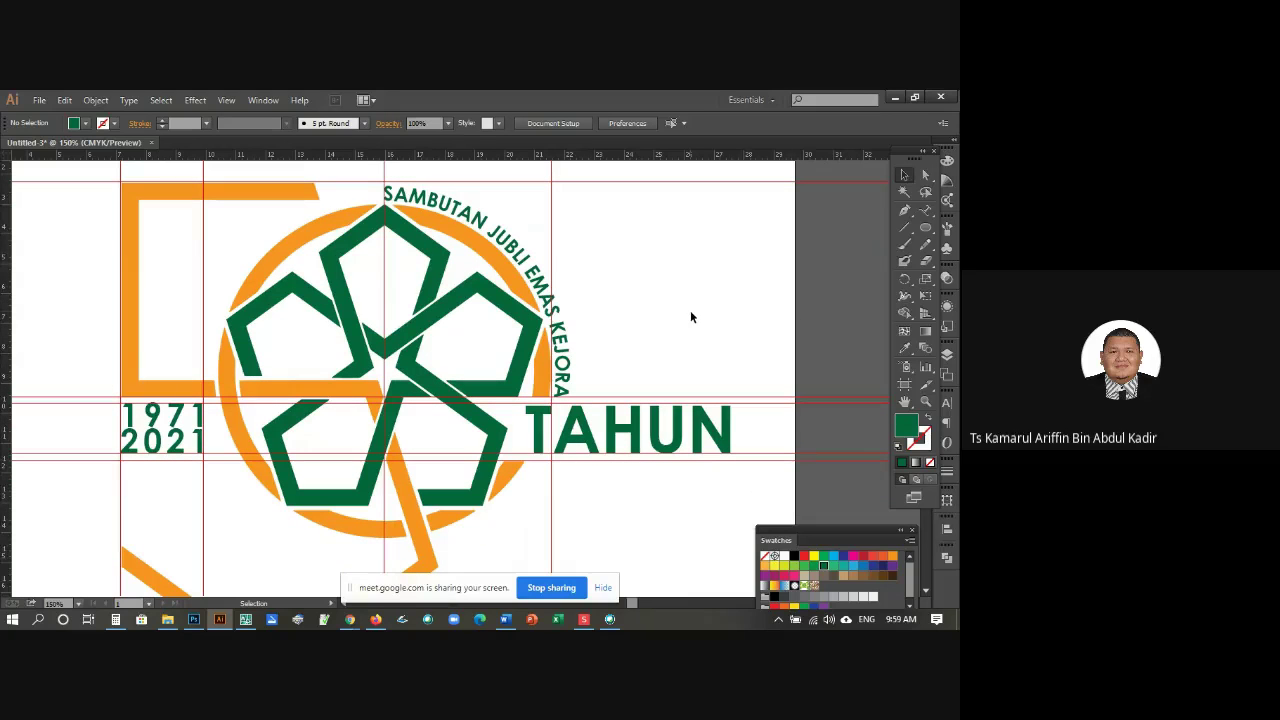
{"action": "key", "text": "ctrl+minus"}
{"action": "key", "text": "ctrl+minus"}
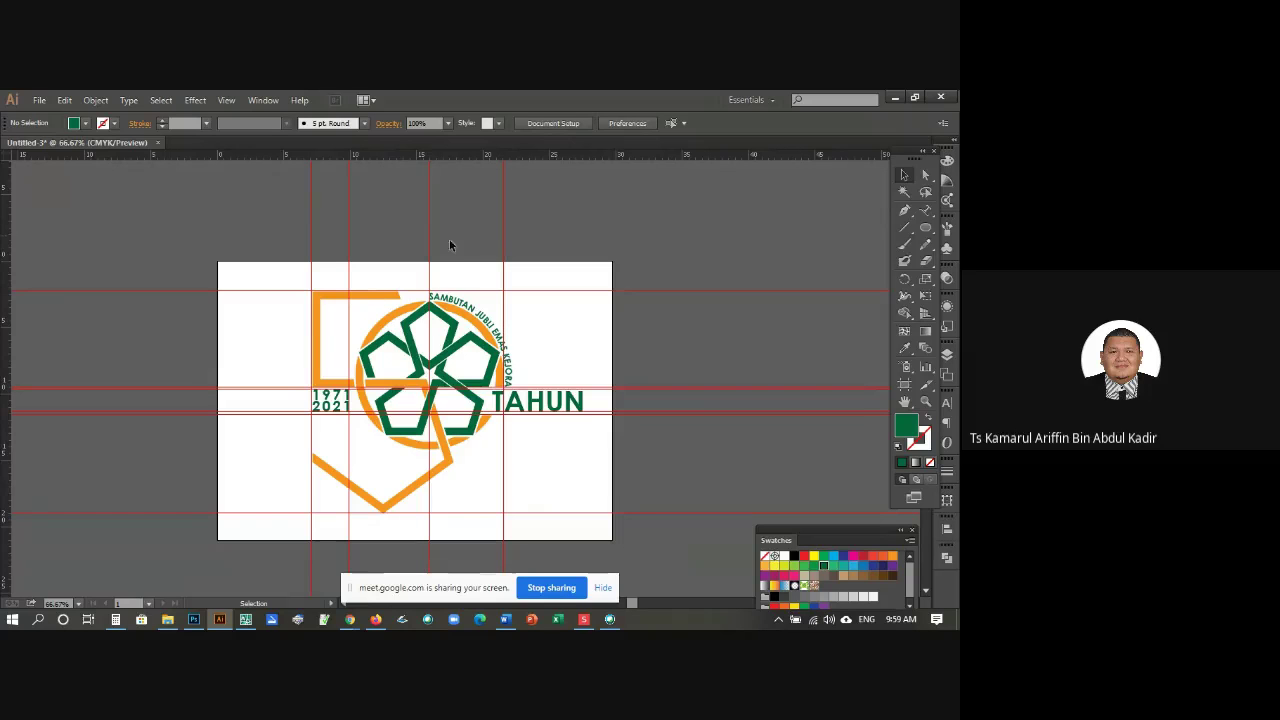
{"action": "left_click", "coordinate": [226, 101]}
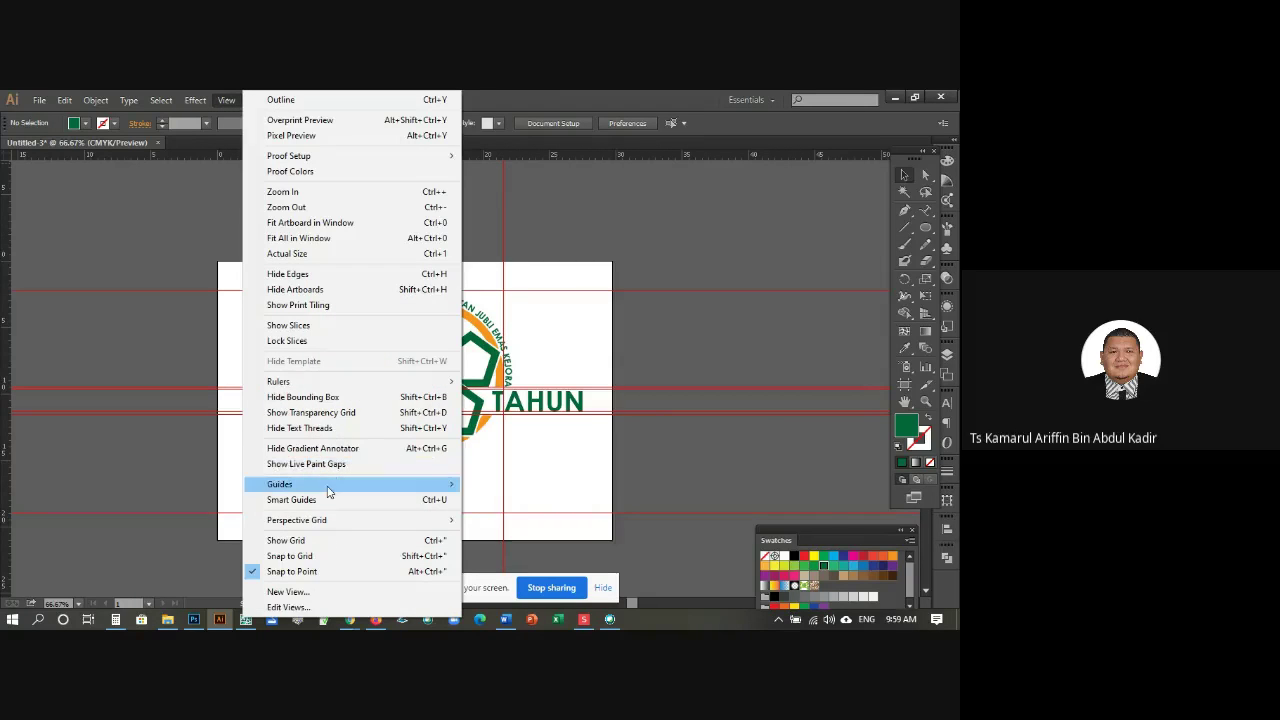
{"action": "mouse_move", "coordinate": [328, 490]}
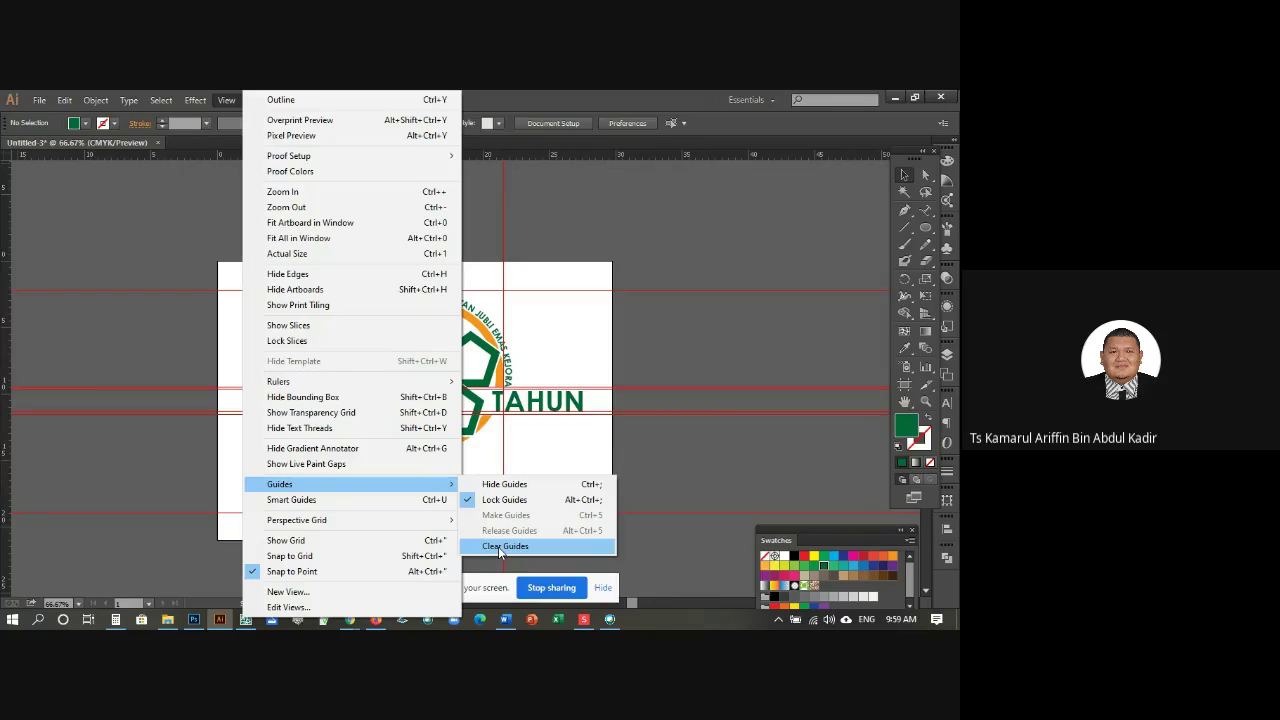
{"action": "left_click", "coordinate": [502, 485]}
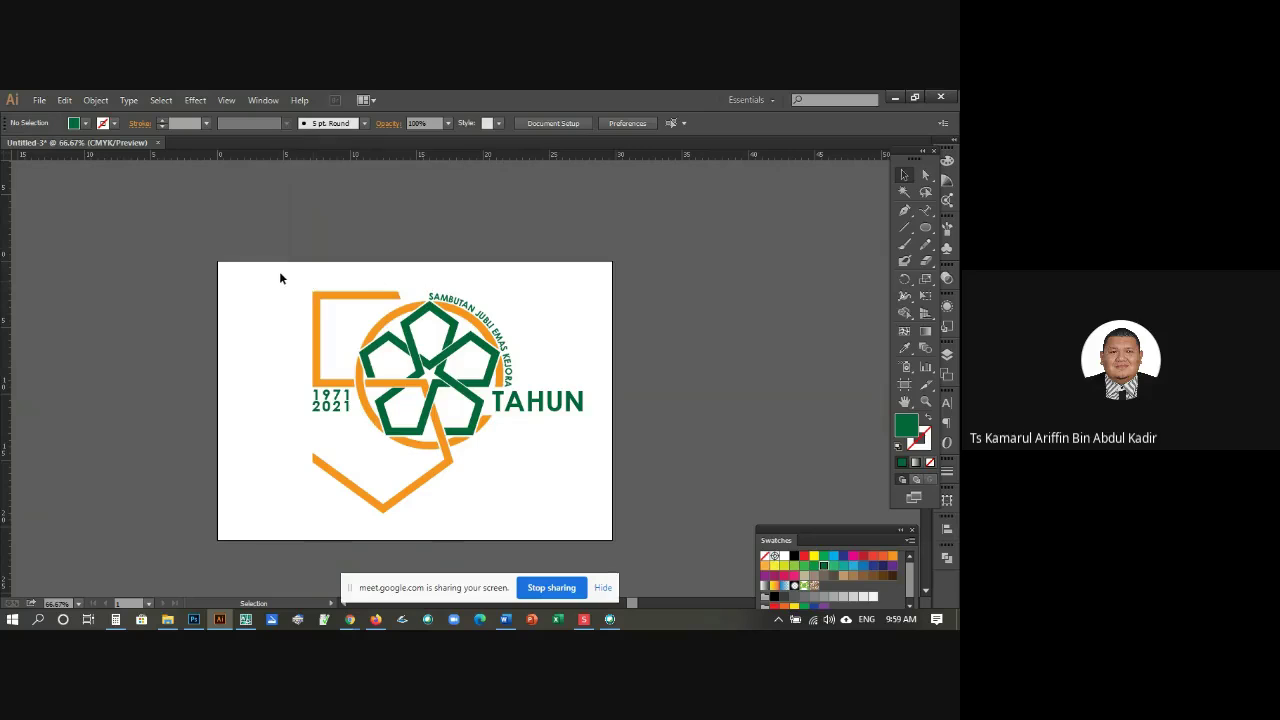
Step: Group all the logo artwork, including the shapes, the years, TAHUN and the curved text
{"action": "left_click_drag", "start_coordinate": [279, 272], "coordinate": [592, 523]}
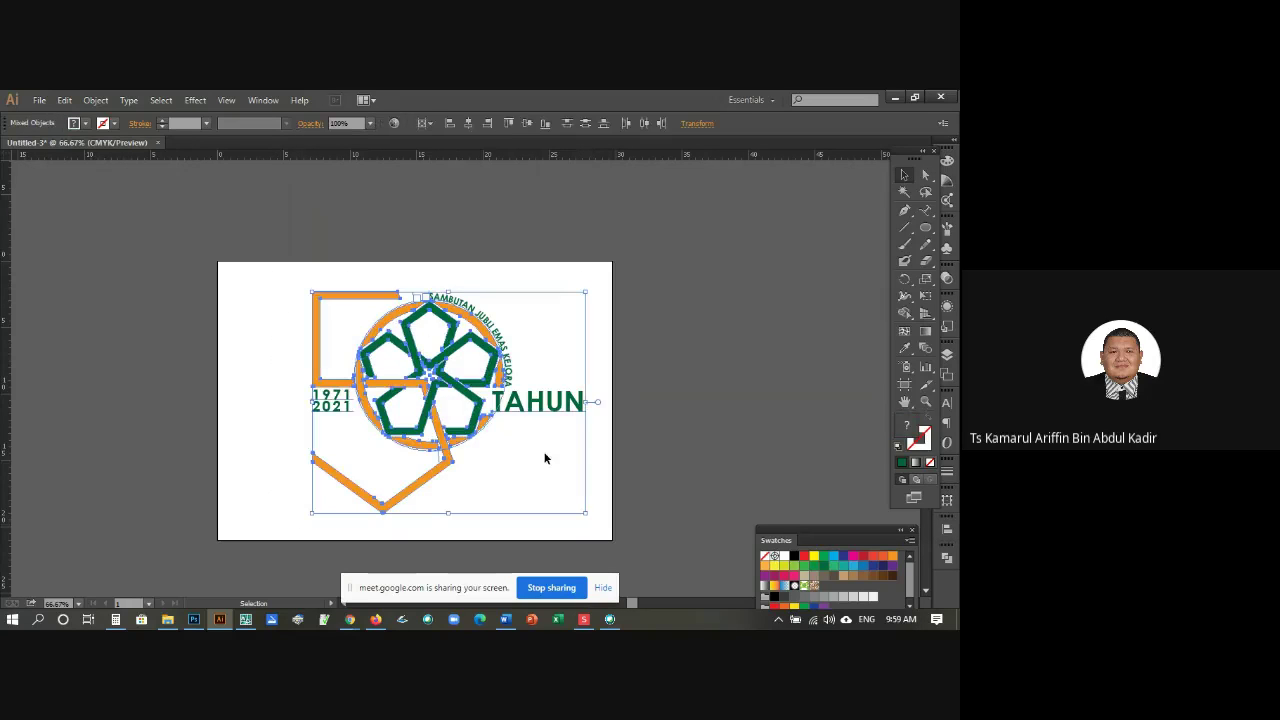
{"action": "right_click", "coordinate": [476, 383]}
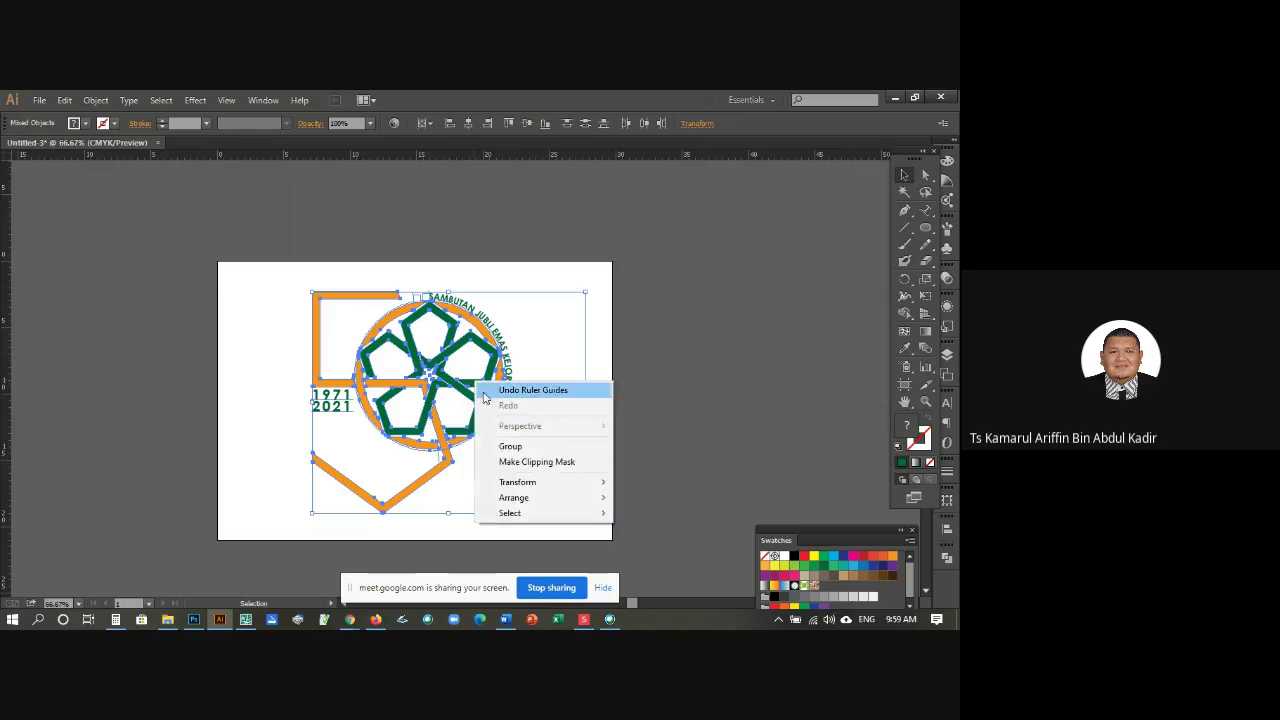
{"action": "left_click", "coordinate": [510, 446]}
{"action": "left_click", "coordinate": [551, 285]}
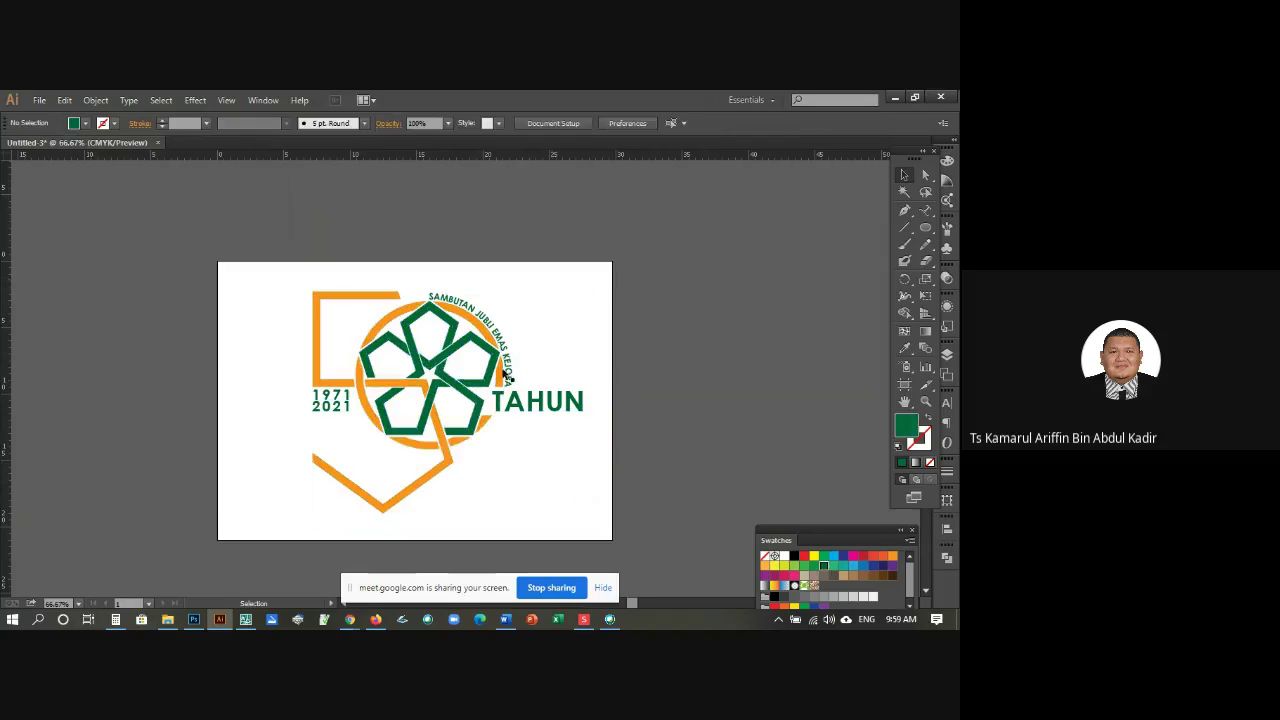
Step: Align the logo group to the artboard's horizontal and vertical centre with the Align options
{"action": "left_click", "coordinate": [455, 380]}
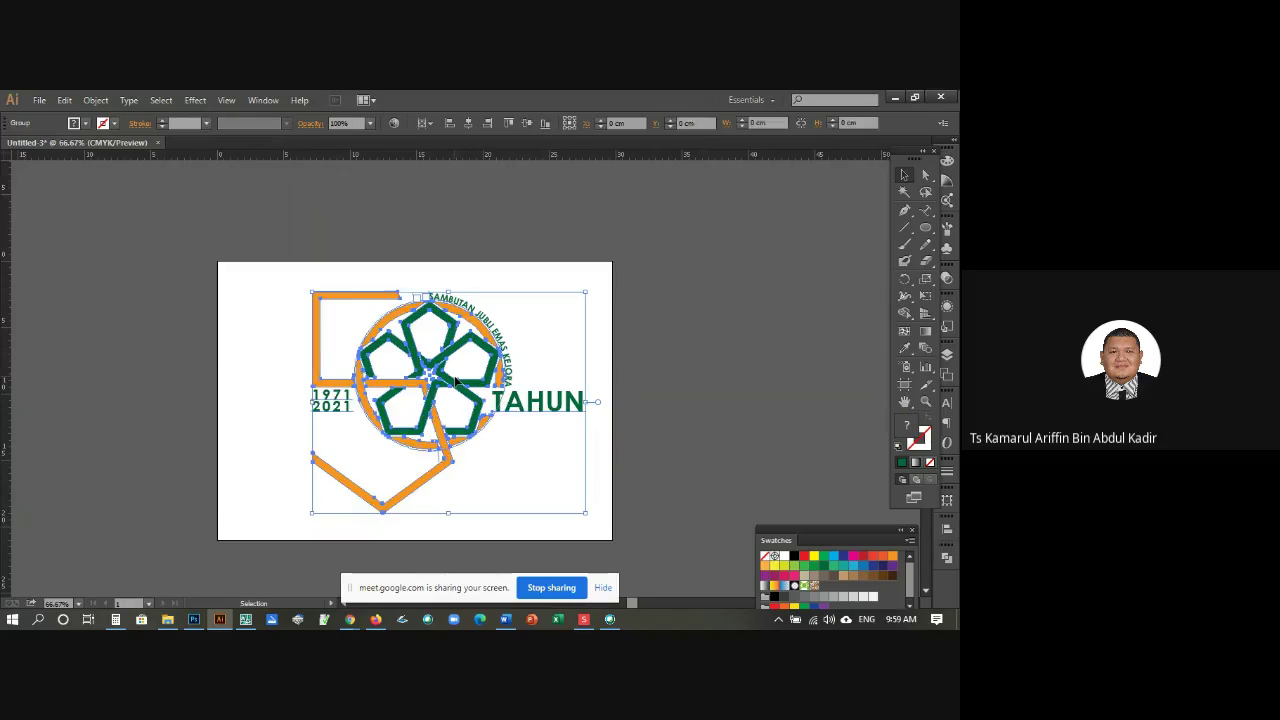
{"action": "left_click_drag", "start_coordinate": [454, 382], "coordinate": [411, 382]}
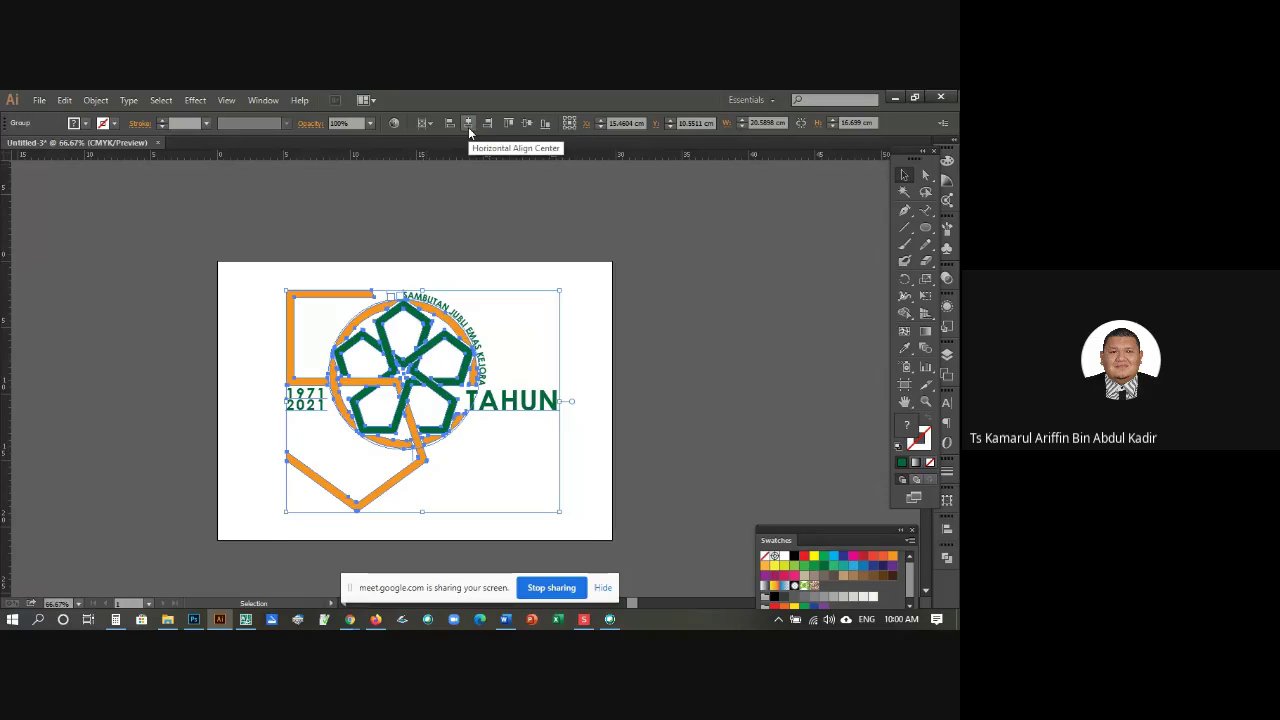
{"action": "left_click", "coordinate": [264, 100]}
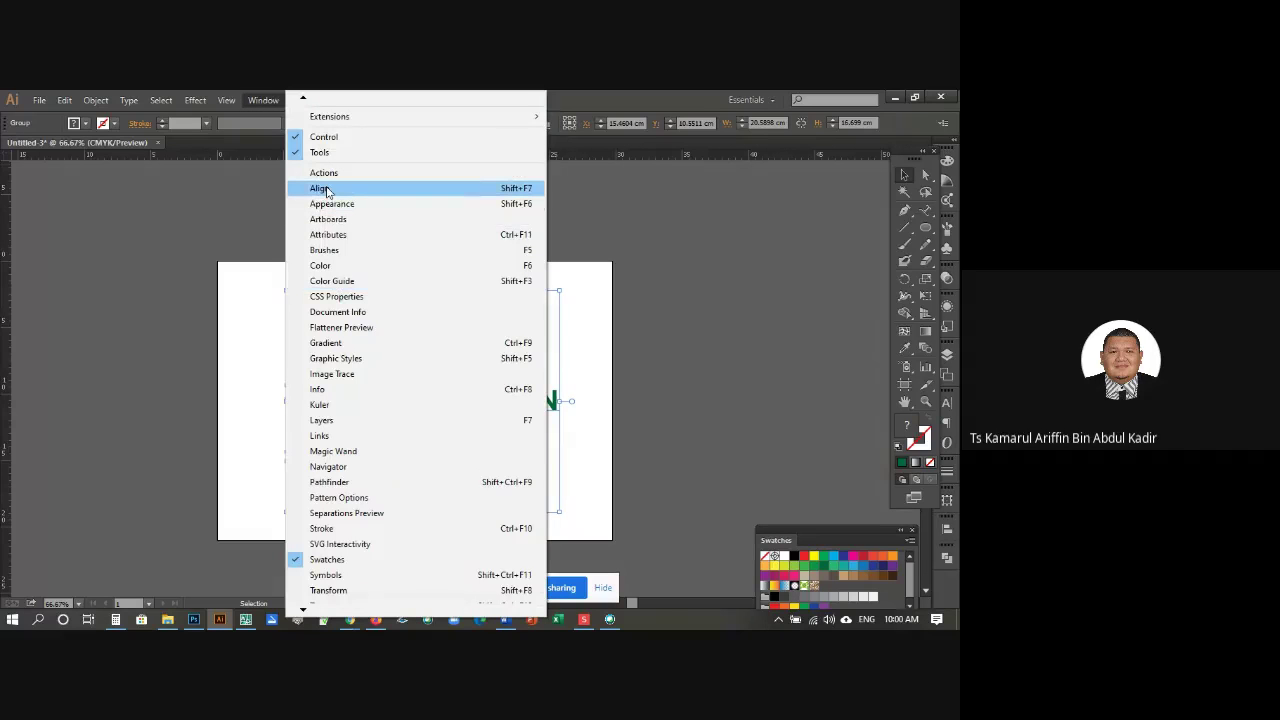
{"action": "left_click", "coordinate": [322, 189]}
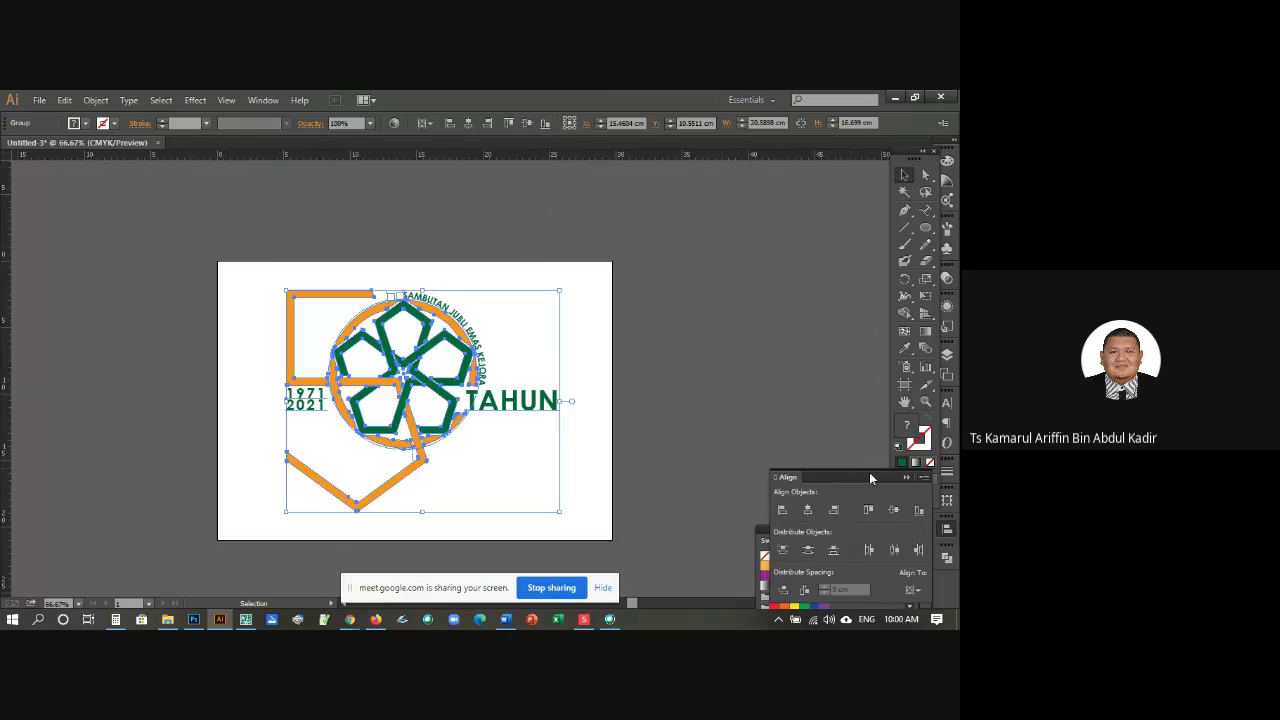
{"action": "left_click_drag", "start_coordinate": [861, 473], "coordinate": [814, 289]}
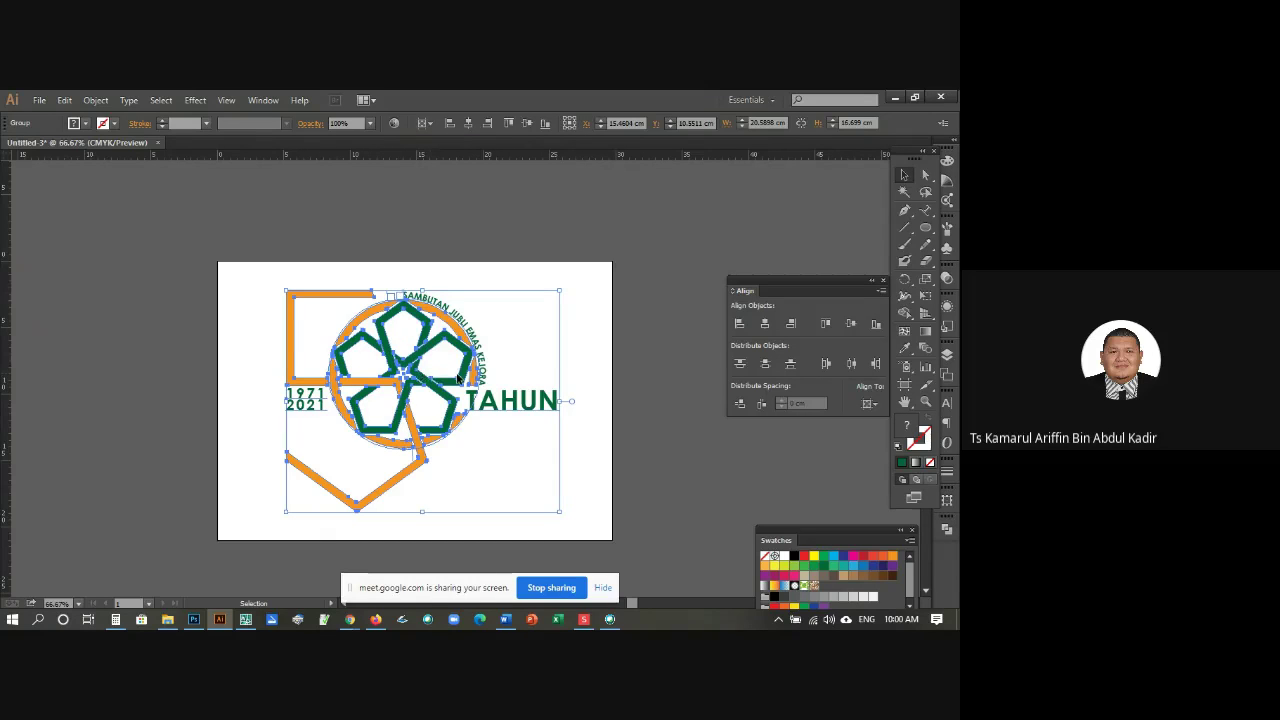
{"action": "left_click", "coordinate": [765, 325]}
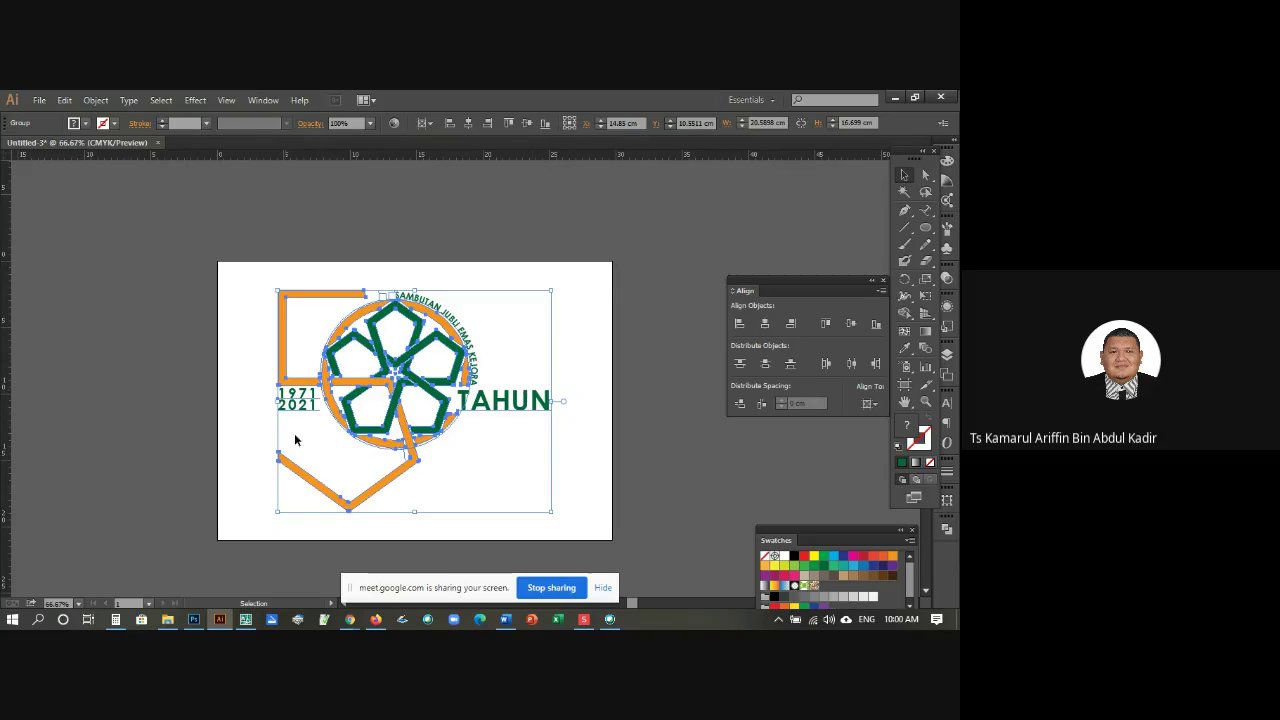
{"action": "left_click", "coordinate": [851, 325]}
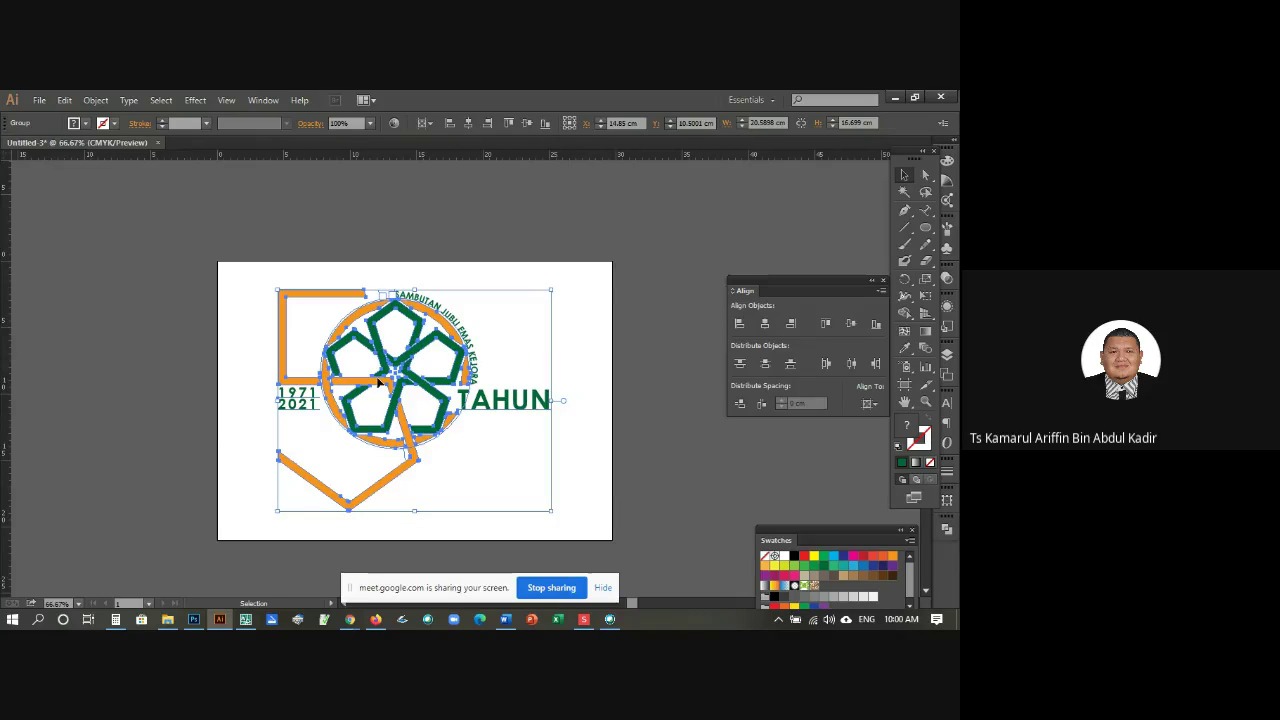
{"action": "left_click", "coordinate": [645, 267]}
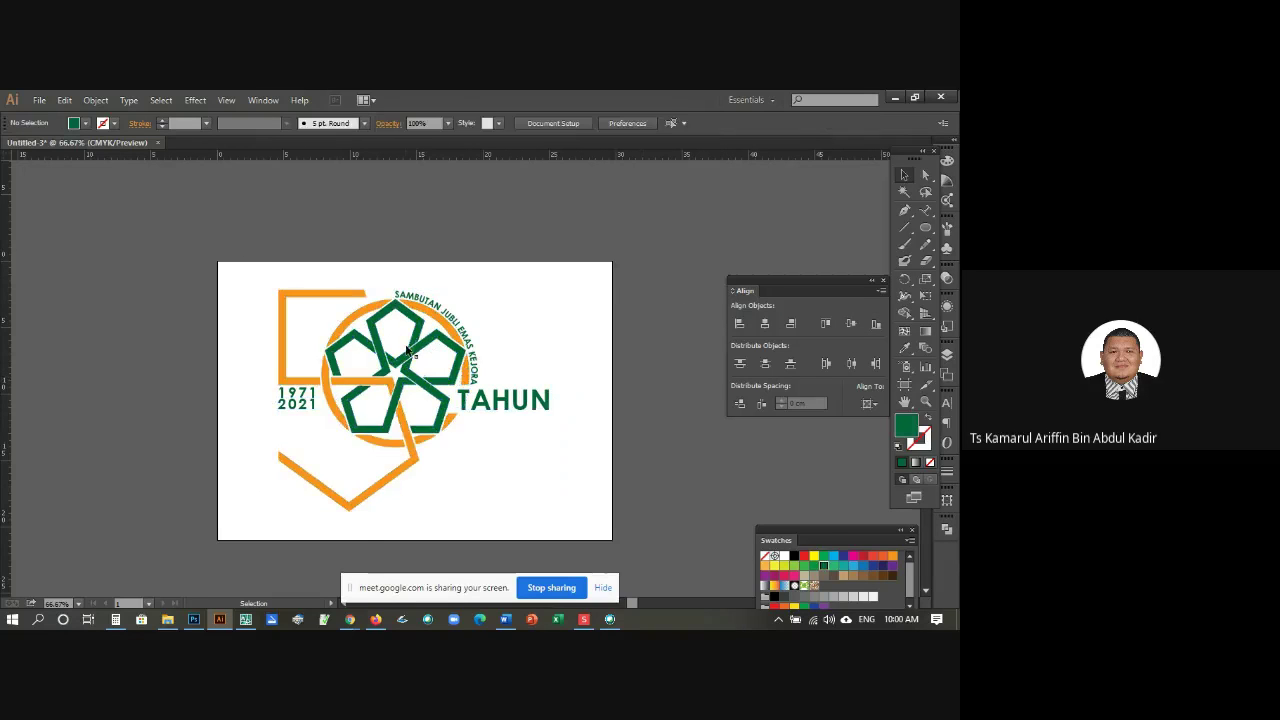
Step: Move the logo group off-centre past the artboard's lower edge, and recentre it horizontally and vertically
{"action": "left_click", "coordinate": [459, 385]}
{"action": "left_click_drag", "start_coordinate": [448, 346], "coordinate": [487, 407]}
{"action": "left_click", "coordinate": [531, 197]}
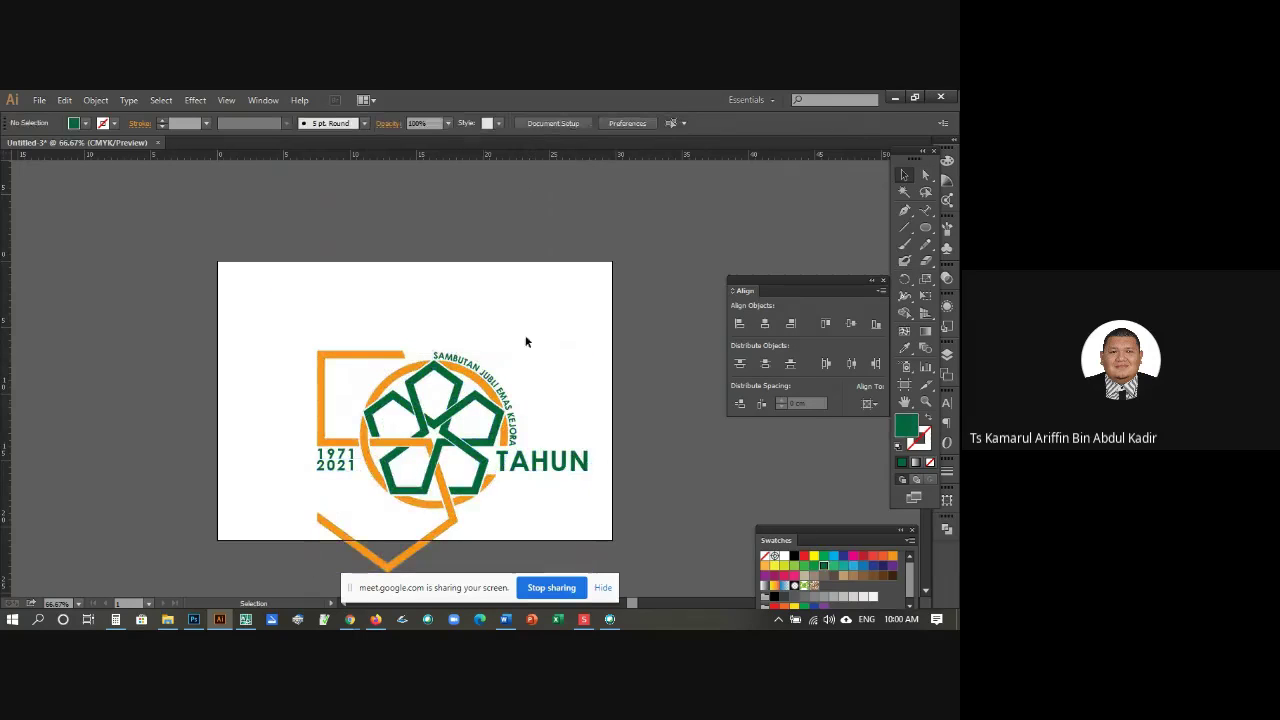
{"action": "left_click", "coordinate": [465, 365]}
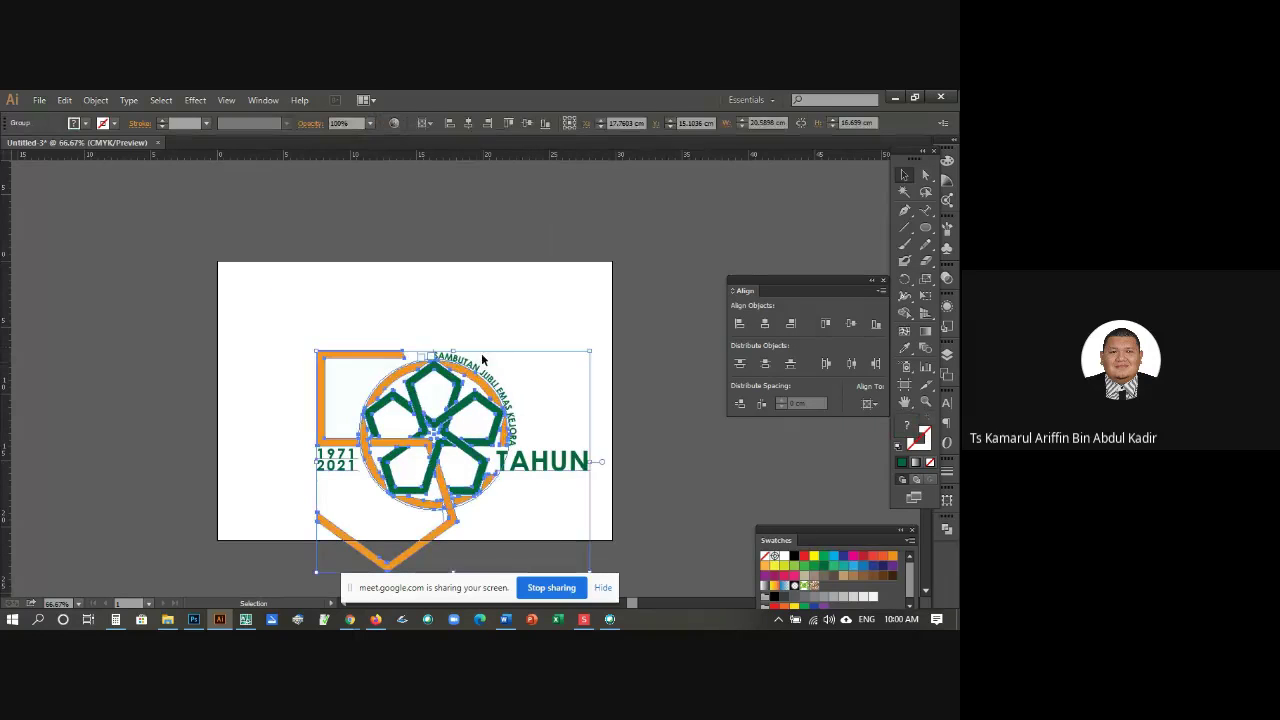
{"action": "left_click", "coordinate": [765, 324]}
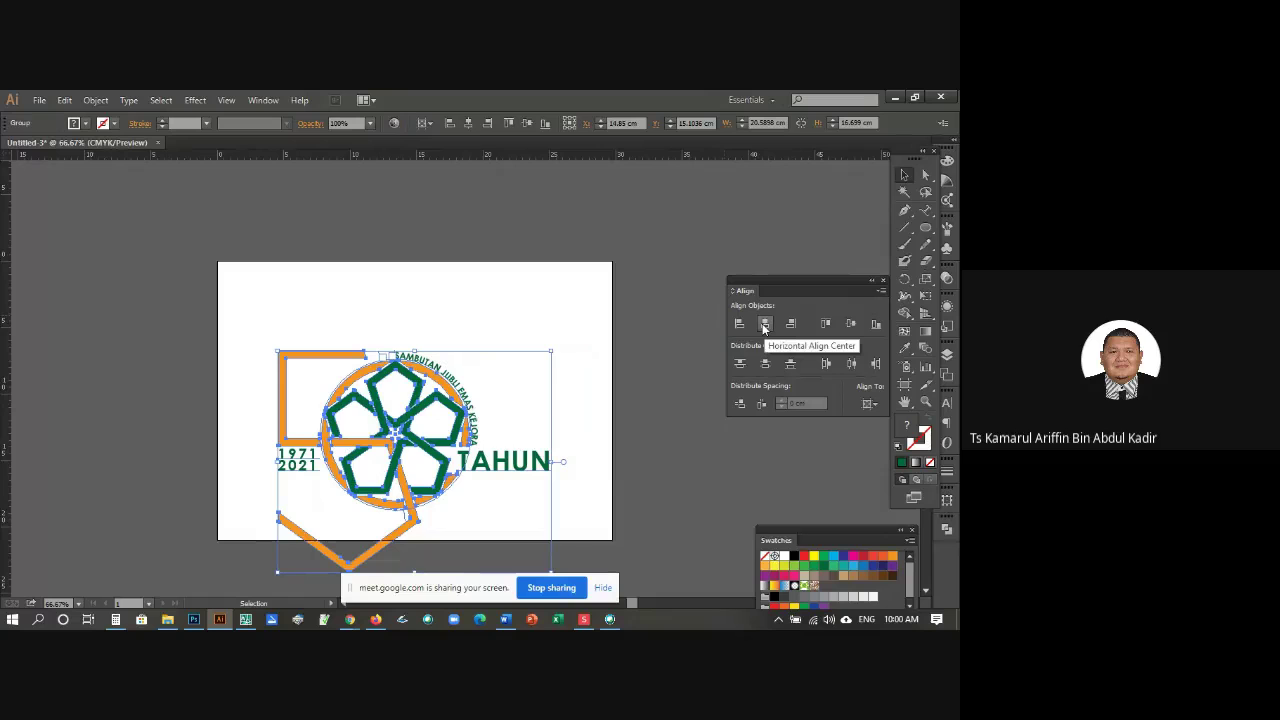
{"action": "left_click", "coordinate": [850, 324]}
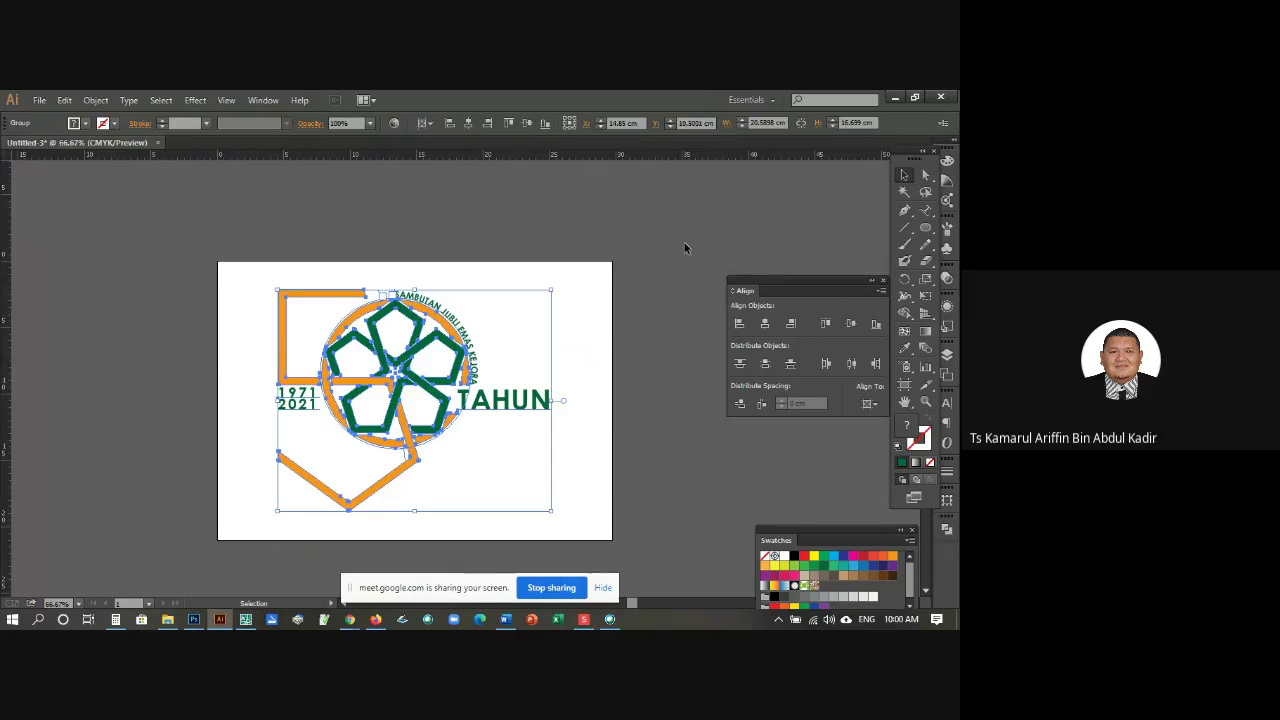
{"action": "left_click", "coordinate": [684, 246]}
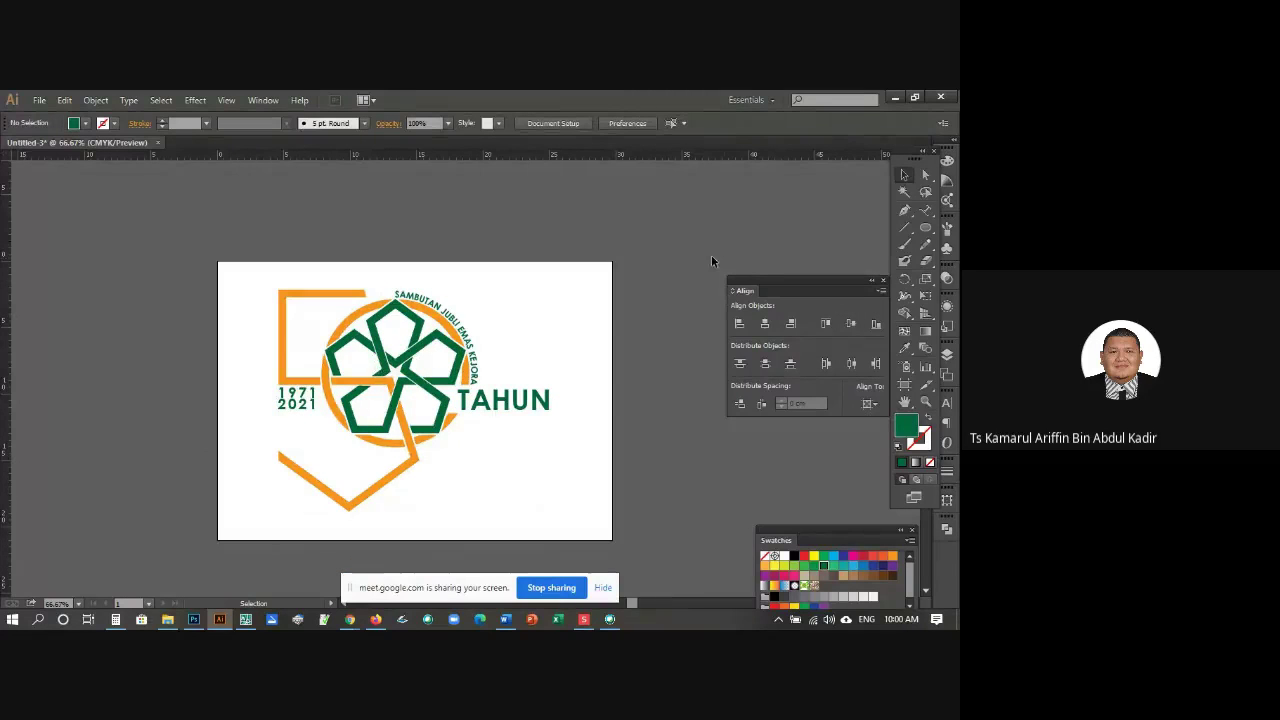
Step: Save the logo as an Illustrator CC file, reusing the existing logo file's name with its date changed to 241220
{"action": "left_click", "coordinate": [40, 101]}
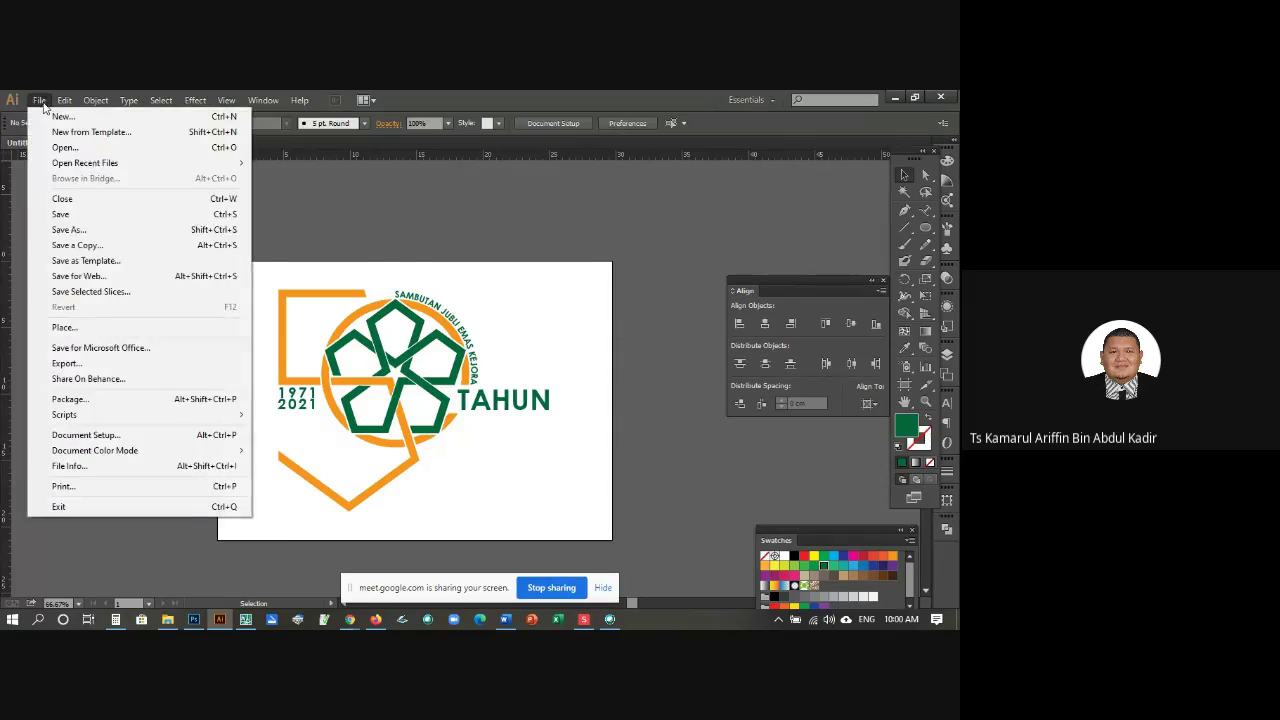
{"action": "left_click", "coordinate": [85, 215]}
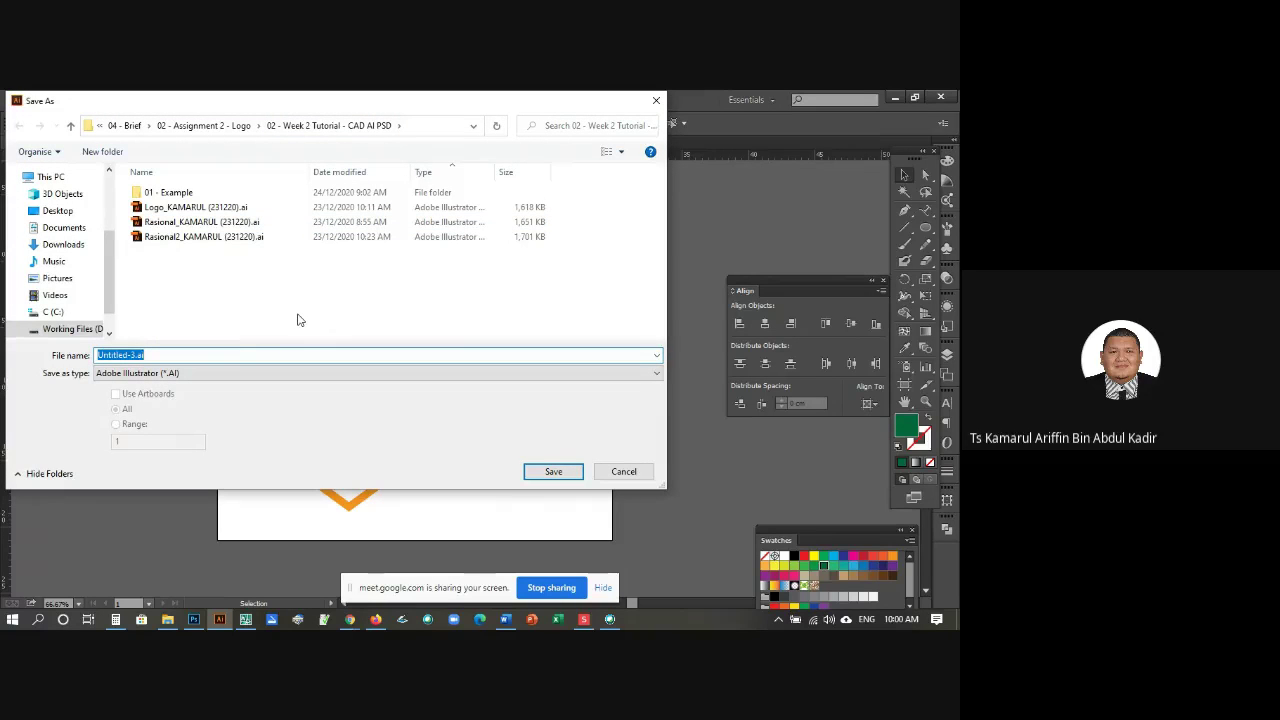
{"action": "left_click", "coordinate": [195, 210]}
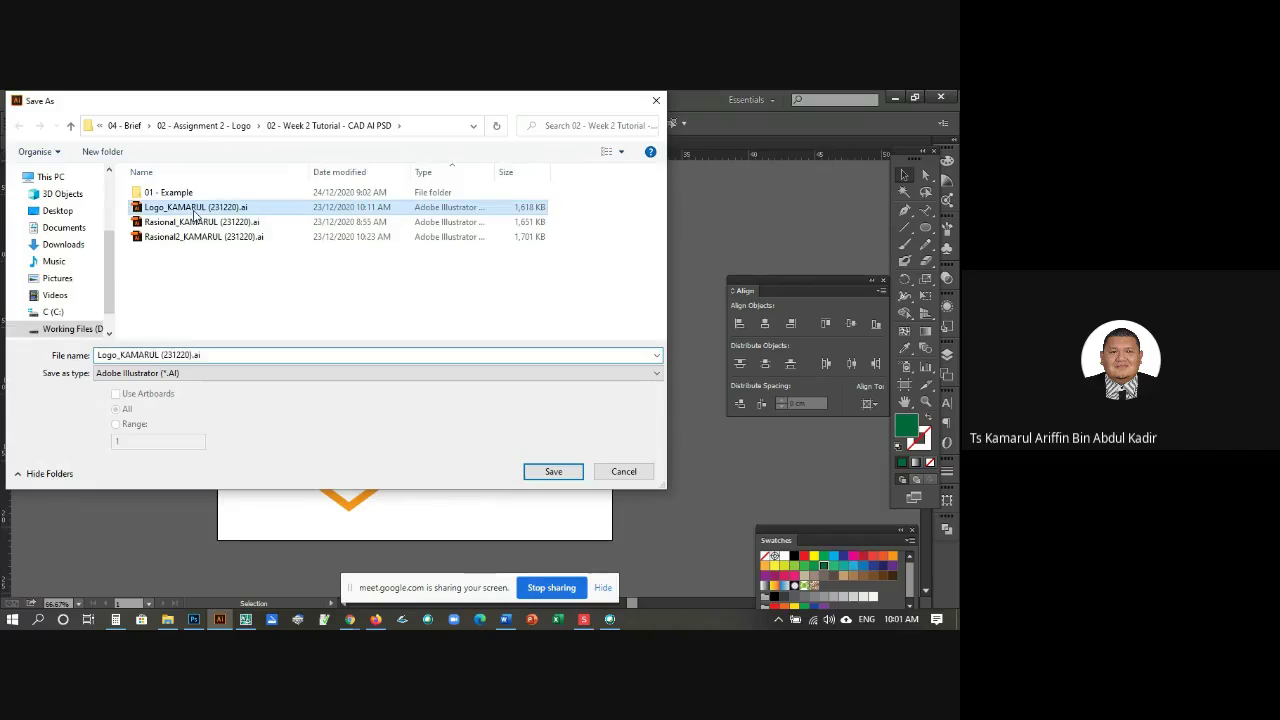
{"action": "left_click", "coordinate": [175, 355]}
{"action": "left_click", "coordinate": [175, 355]}
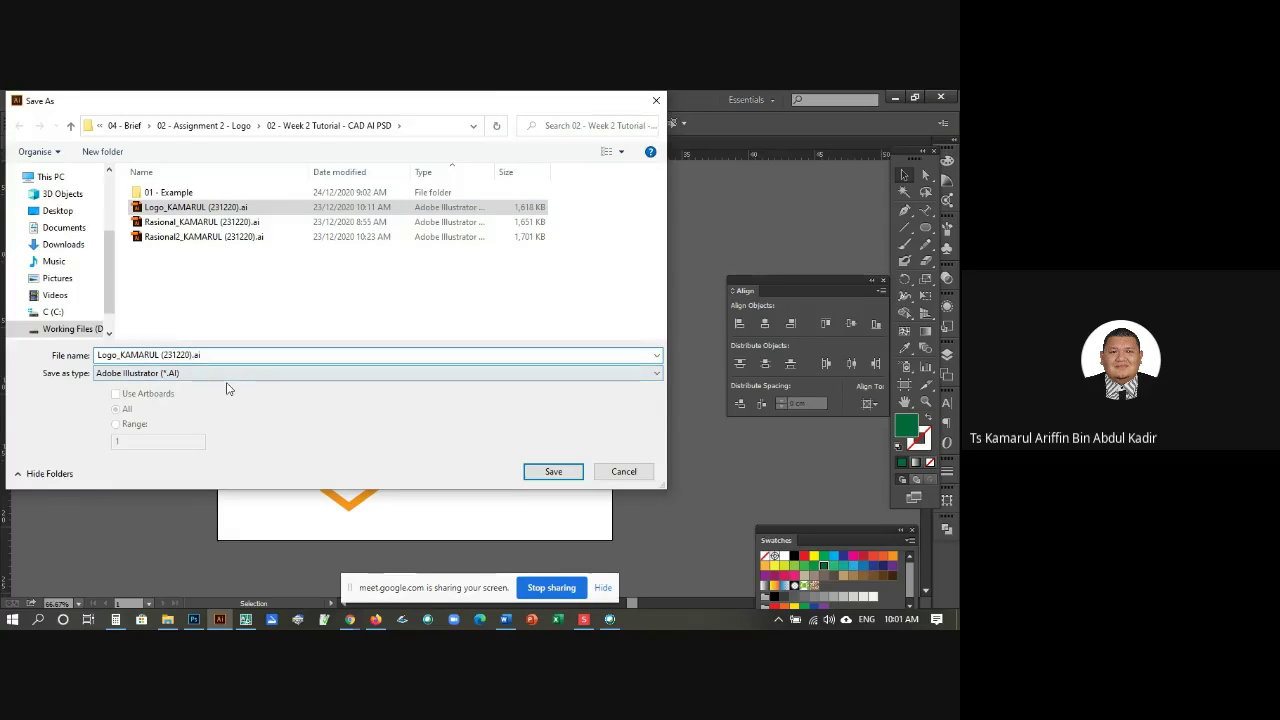
{"action": "key", "text": "BackSpace"}
{"action": "type", "text": "4"}
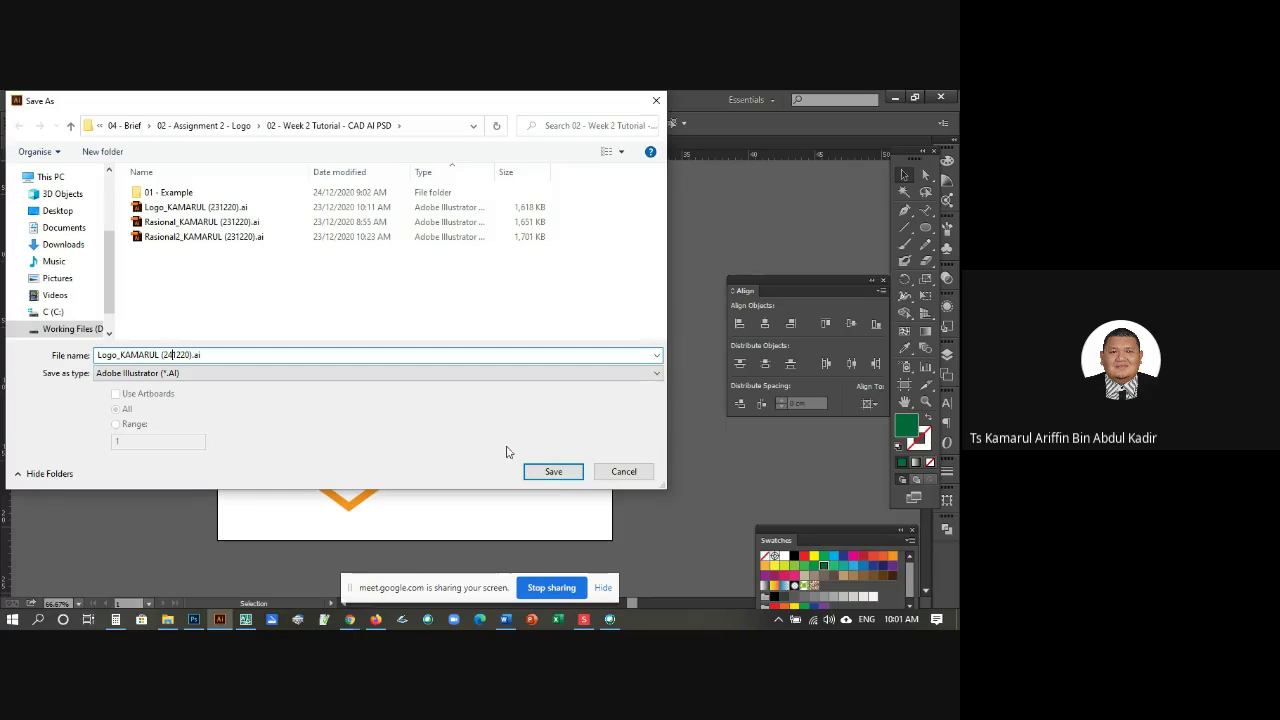
{"action": "left_click", "coordinate": [553, 474]}
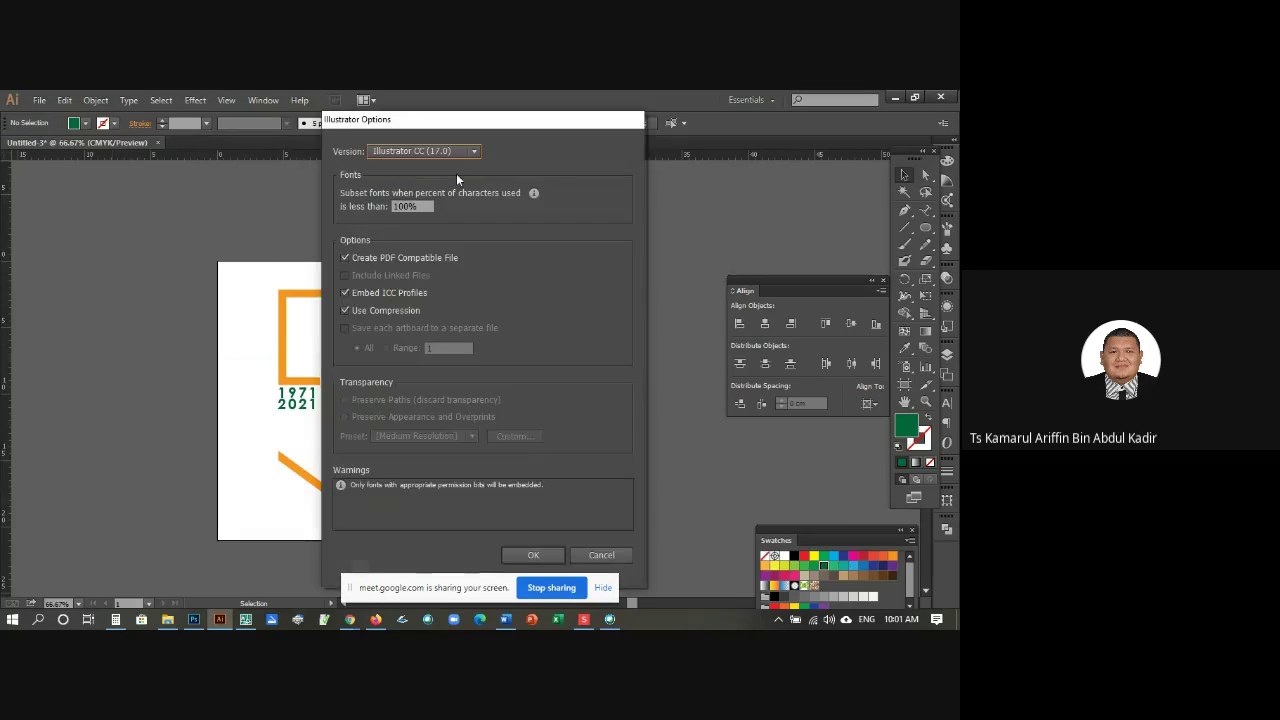
{"action": "left_click", "coordinate": [533, 555]}
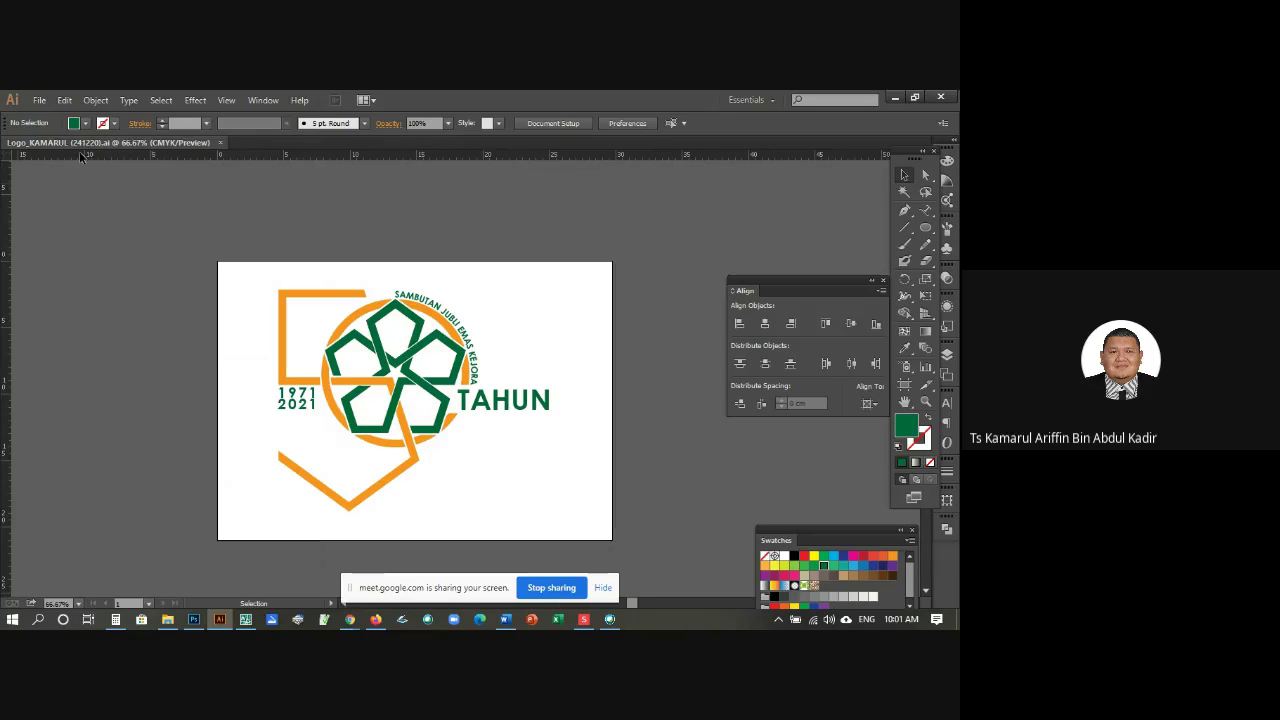
Step: Export the logo as a JPEG in CMYK with maximum quality 10 and high 300 ppi resolution
{"action": "left_click", "coordinate": [41, 104]}
{"action": "left_click", "coordinate": [91, 366]}
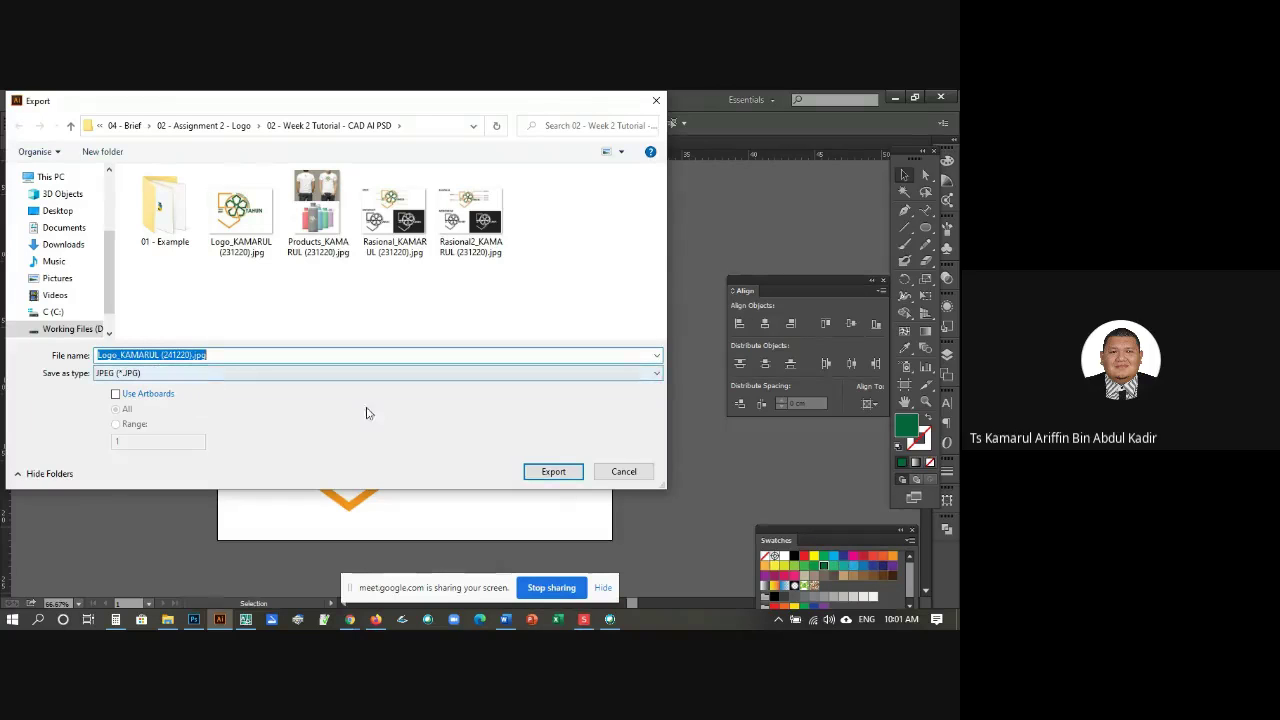
{"action": "left_click", "coordinate": [561, 476]}
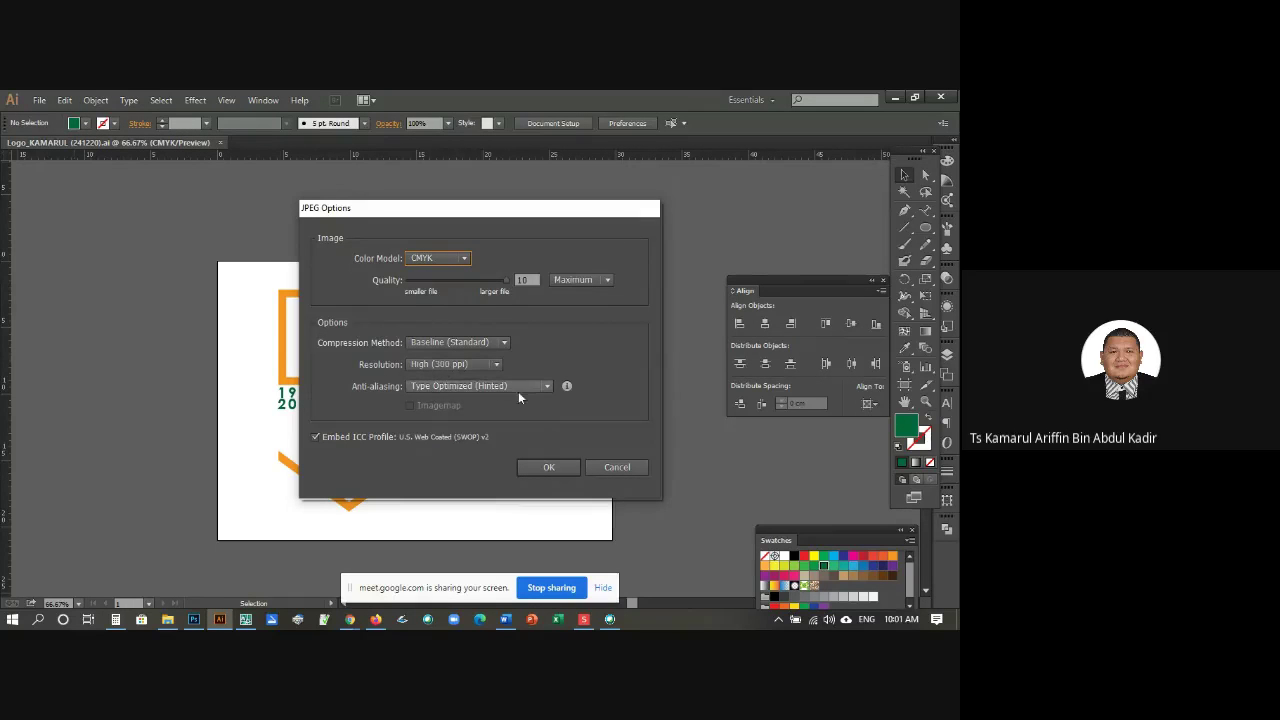
{"action": "left_click", "coordinate": [545, 468]}
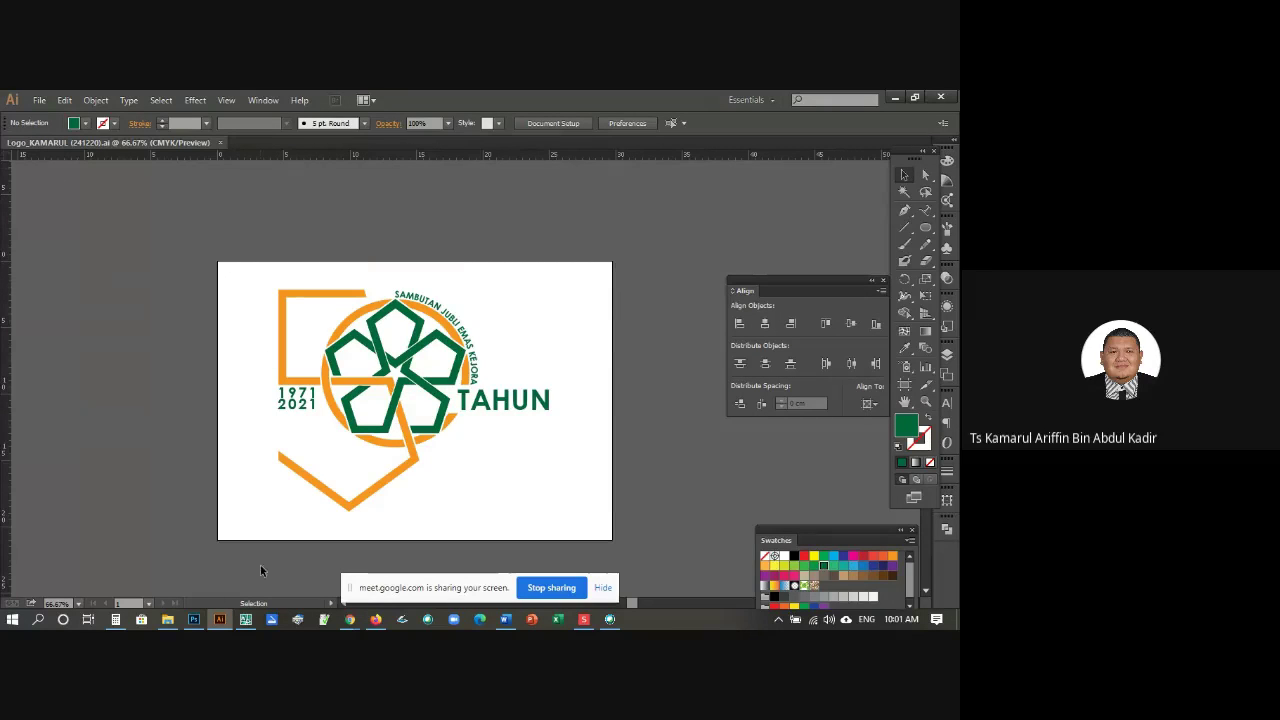
Step: Switch to Google Classroom in Chrome and examine the logo, RASIONAL and MONOKROM pages in the A2 LOGO RATIONALE & PRODUCT PDF
{"action": "left_click", "coordinate": [350, 619]}
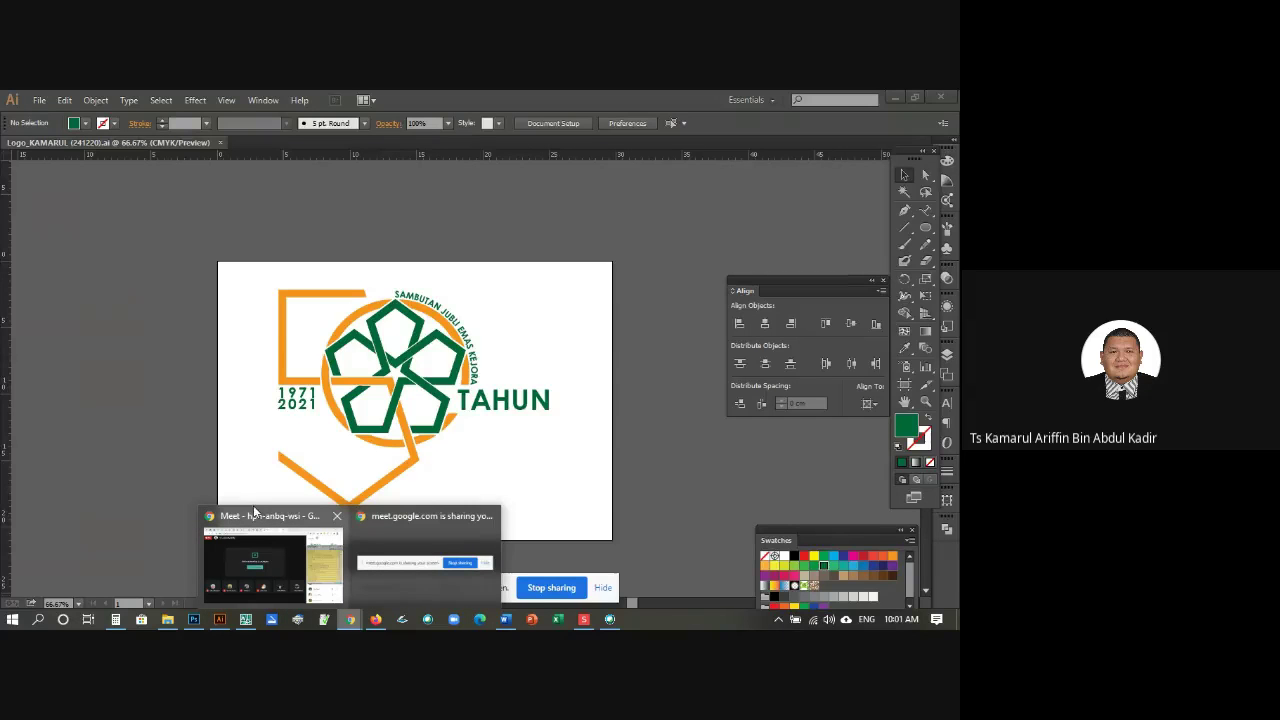
{"action": "left_click", "coordinate": [254, 512]}
{"action": "left_click", "coordinate": [45, 101]}
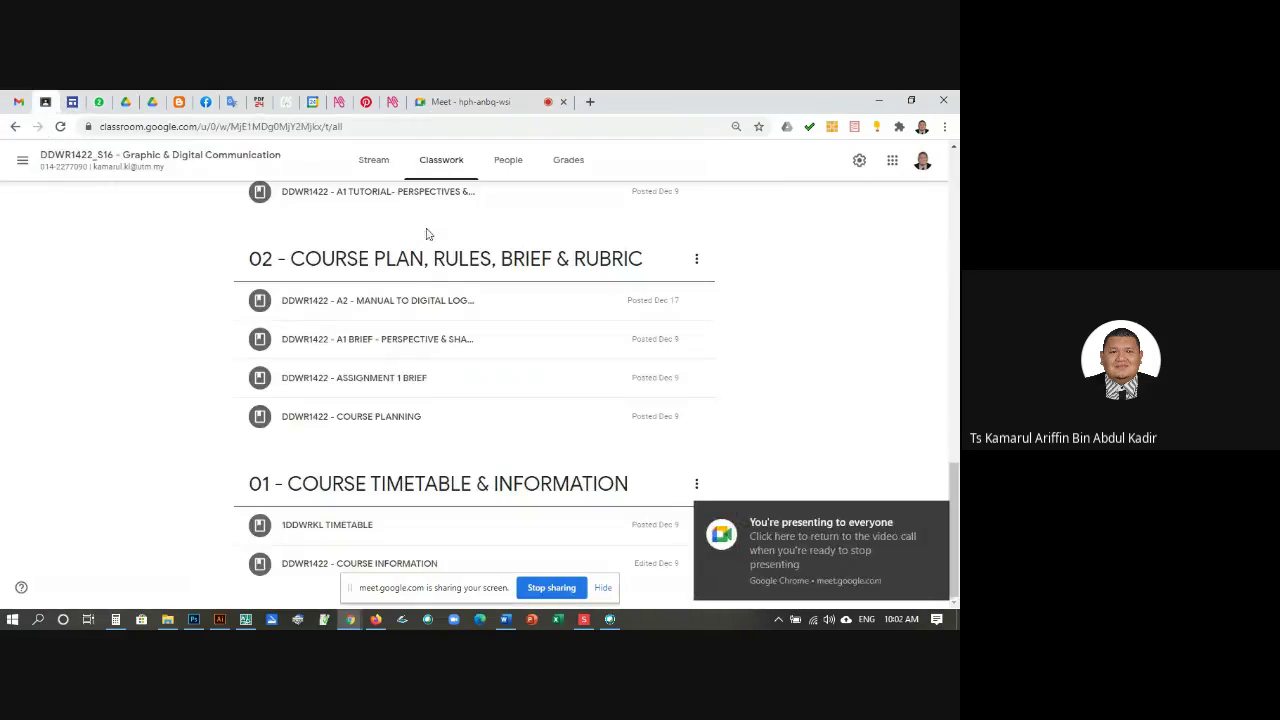
{"action": "scroll", "coordinate": [455, 292], "scroll_direction": "up", "scroll_amount": 5}
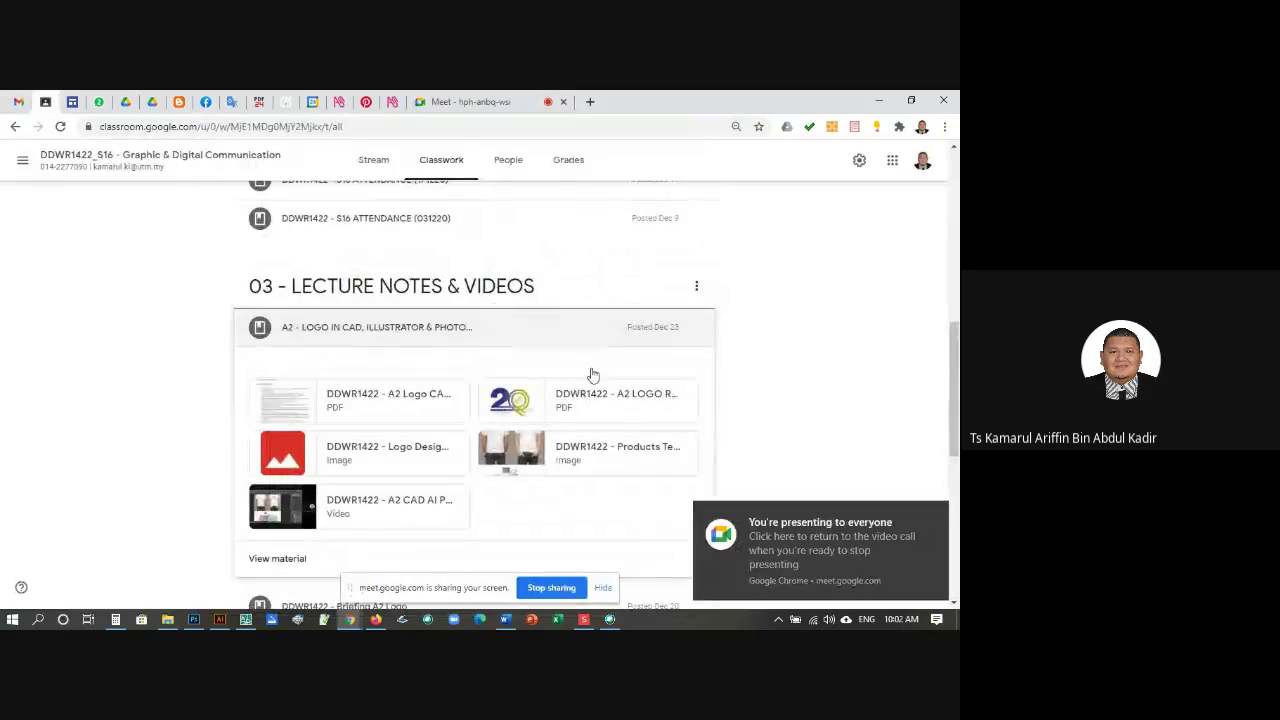
{"action": "left_click", "coordinate": [522, 405]}
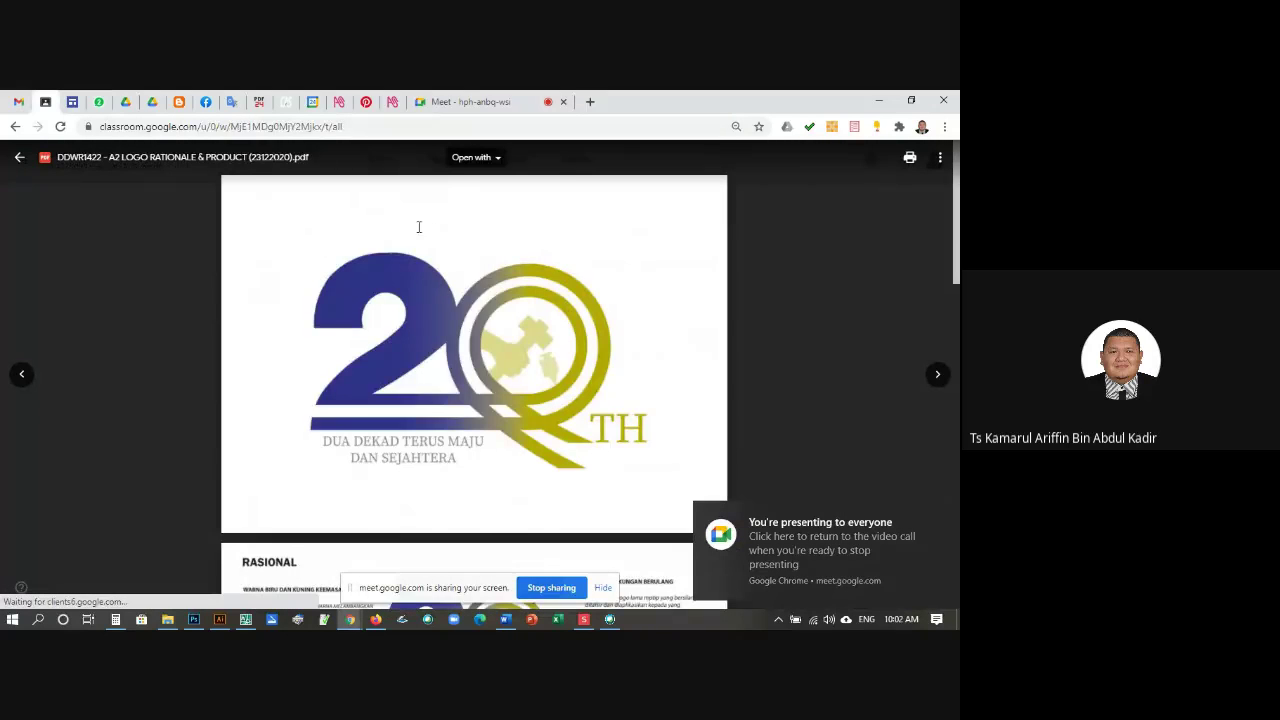
{"action": "scroll", "coordinate": [419, 227], "scroll_direction": "down", "scroll_amount": 3}
{"action": "scroll", "coordinate": [474, 250], "scroll_direction": "up", "scroll_amount": 3}
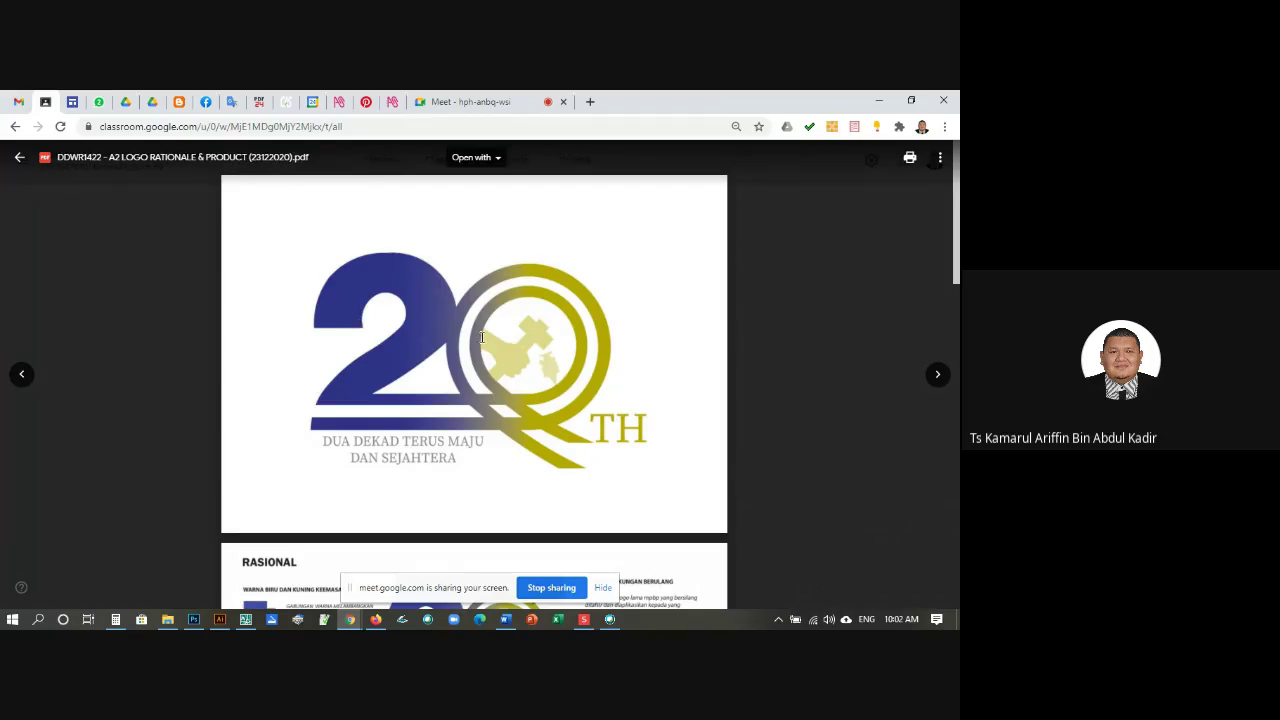
{"action": "scroll", "coordinate": [521, 371], "scroll_direction": "down", "scroll_amount": 3}
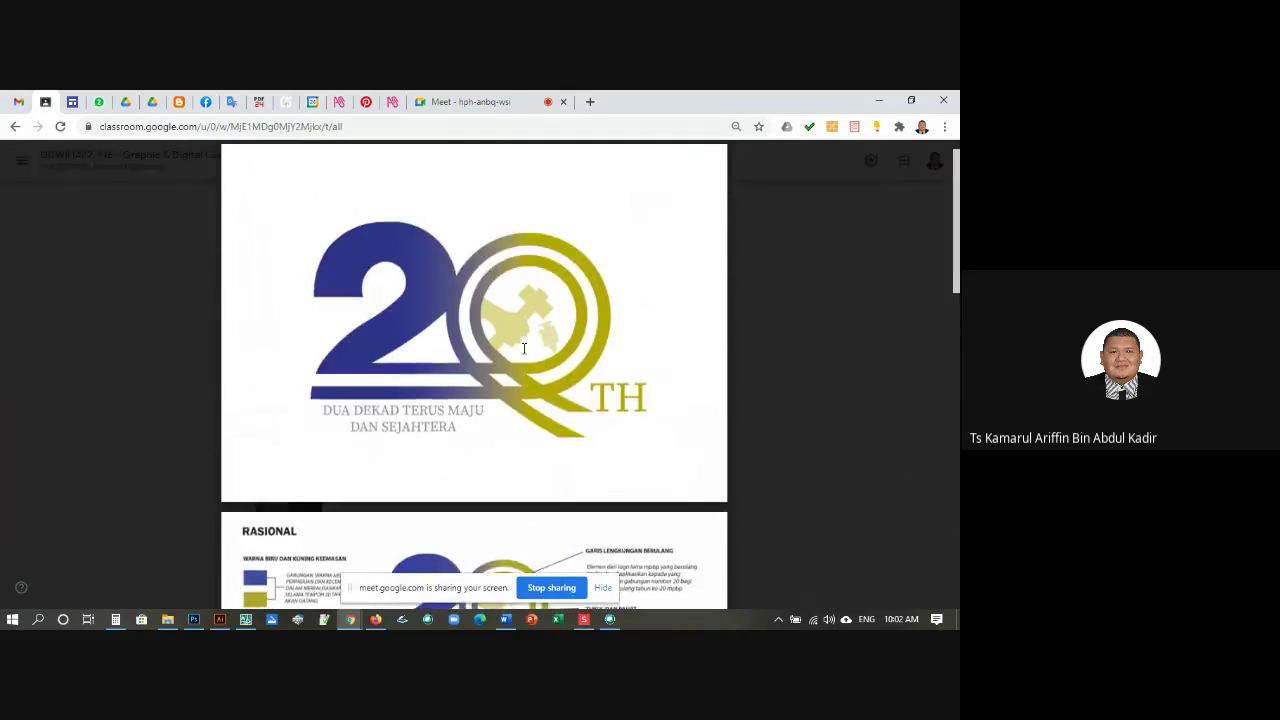
{"action": "scroll", "coordinate": [523, 347], "scroll_direction": "down", "scroll_amount": 2}
{"action": "scroll", "coordinate": [523, 347], "scroll_direction": "up", "scroll_amount": 1}
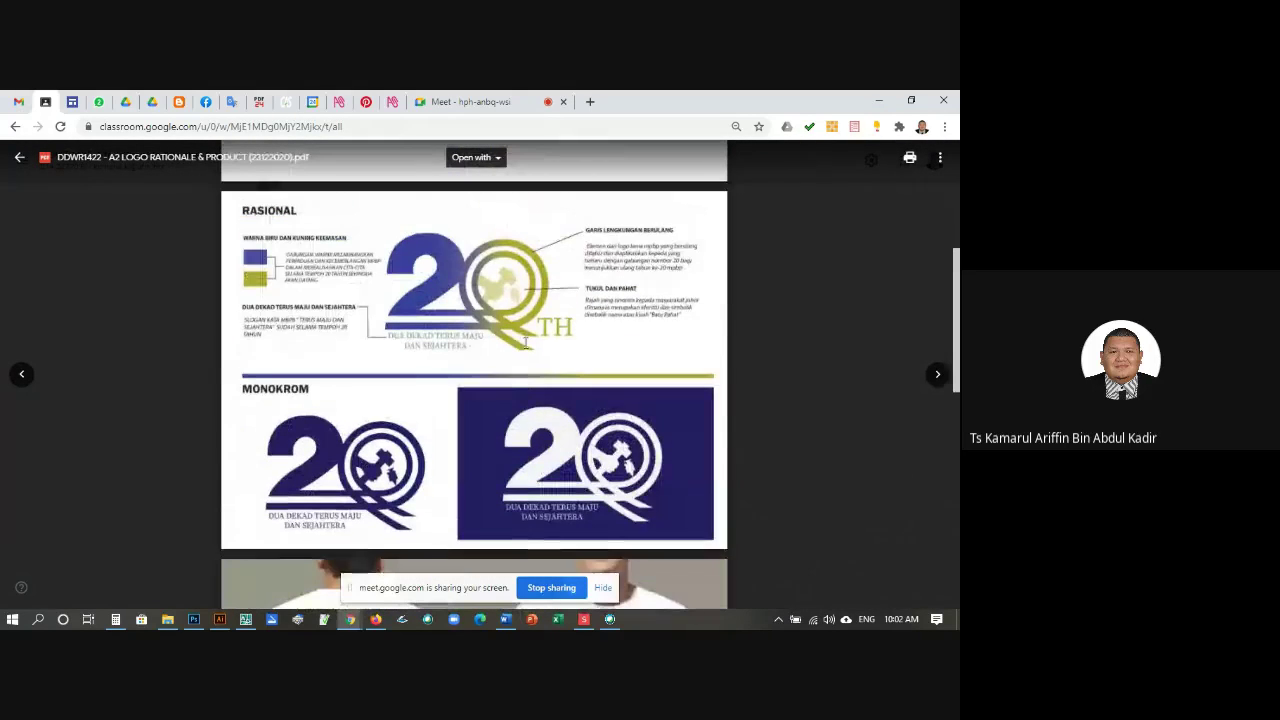
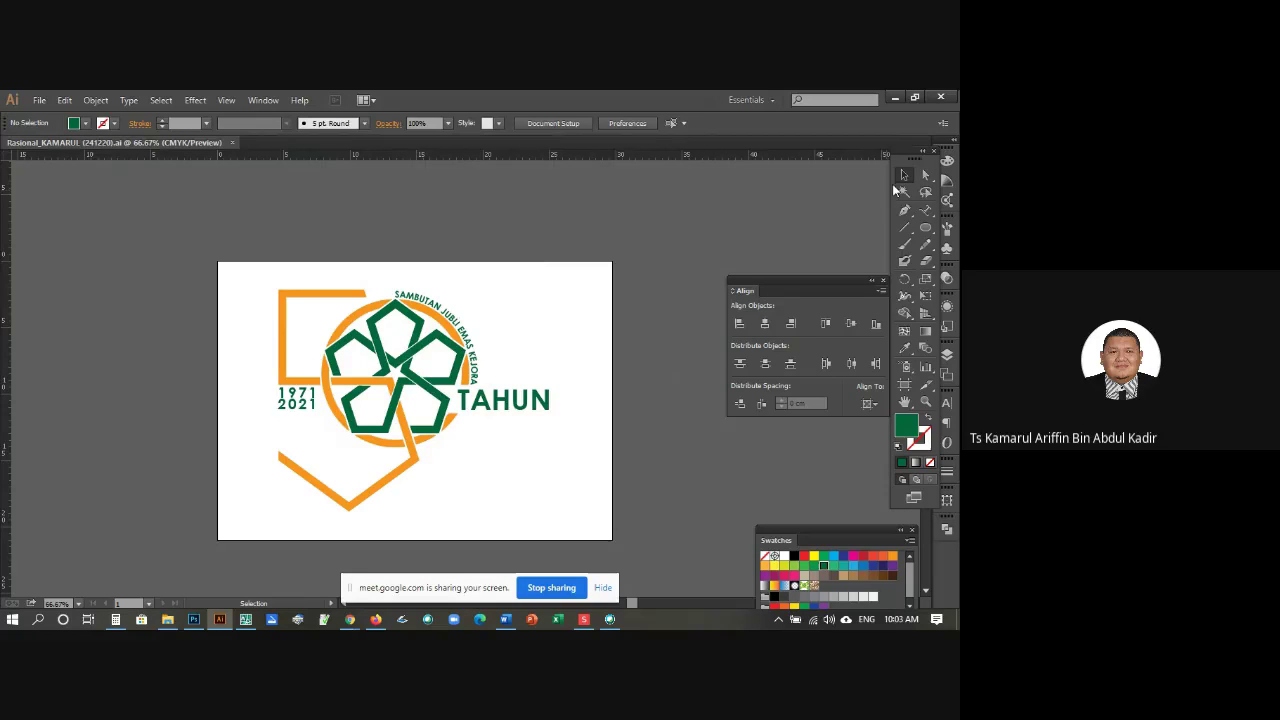
Step: Convert all text in the logo group of the Rasional file to outlines and deselect the artwork
{"action": "left_click", "coordinate": [441, 384]}
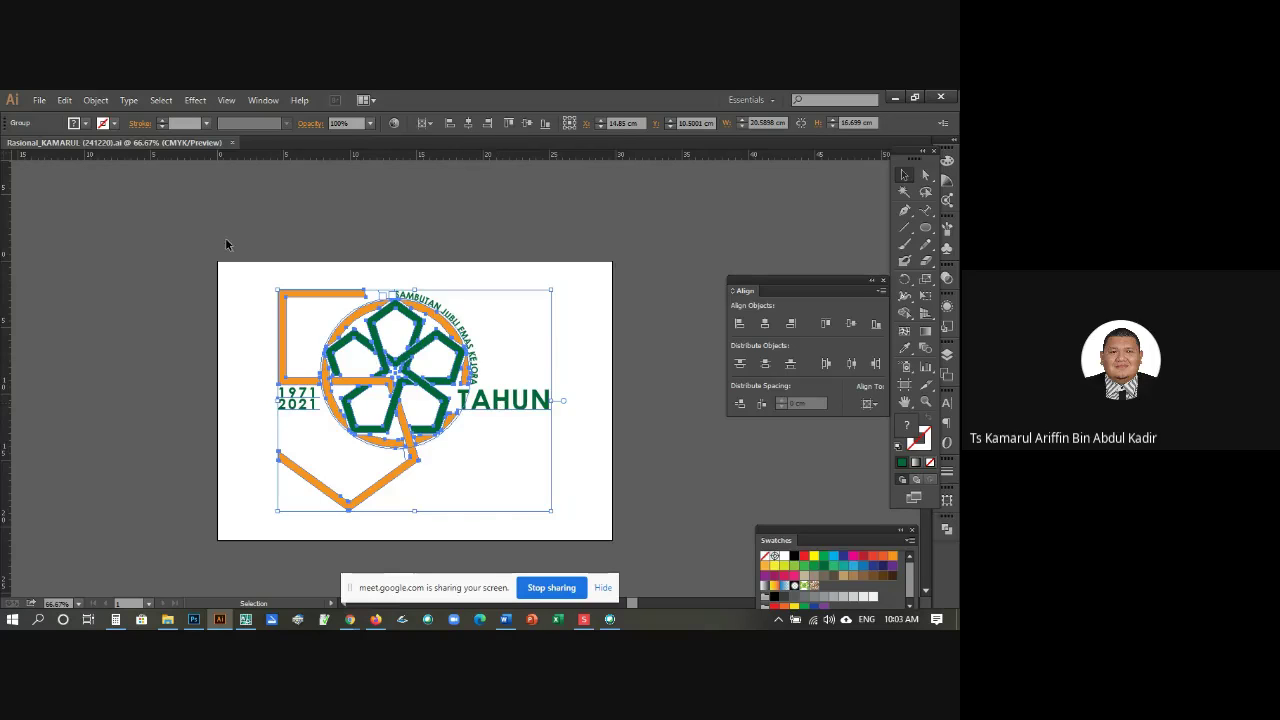
{"action": "left_click", "coordinate": [127, 104]}
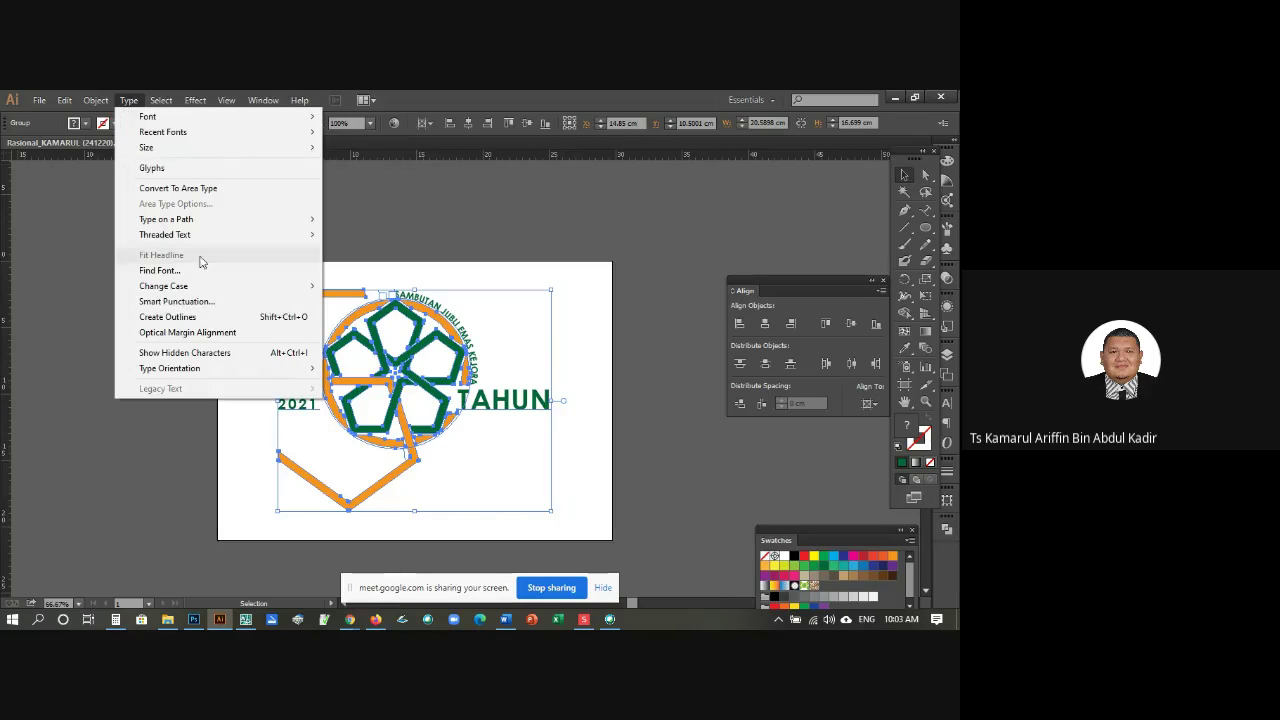
{"action": "left_click", "coordinate": [212, 318]}
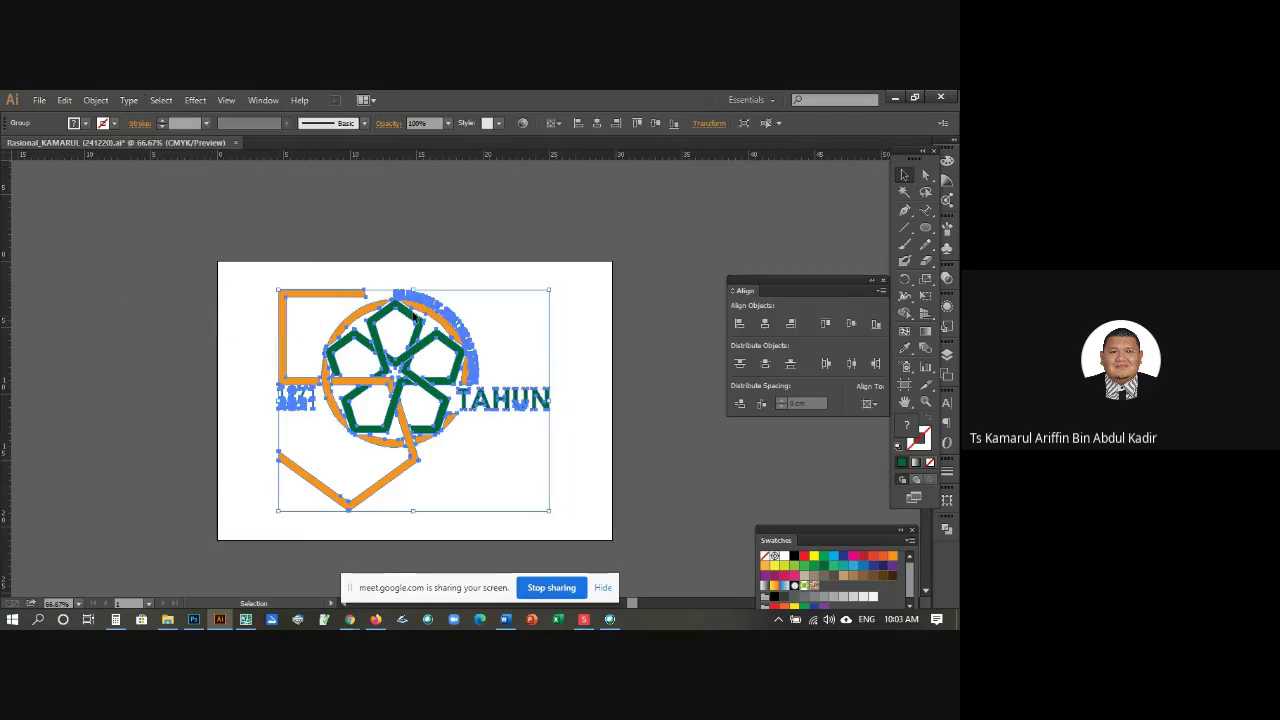
{"action": "left_click", "coordinate": [464, 268]}
{"action": "left_click", "coordinate": [505, 402]}
{"action": "left_click", "coordinate": [588, 305]}
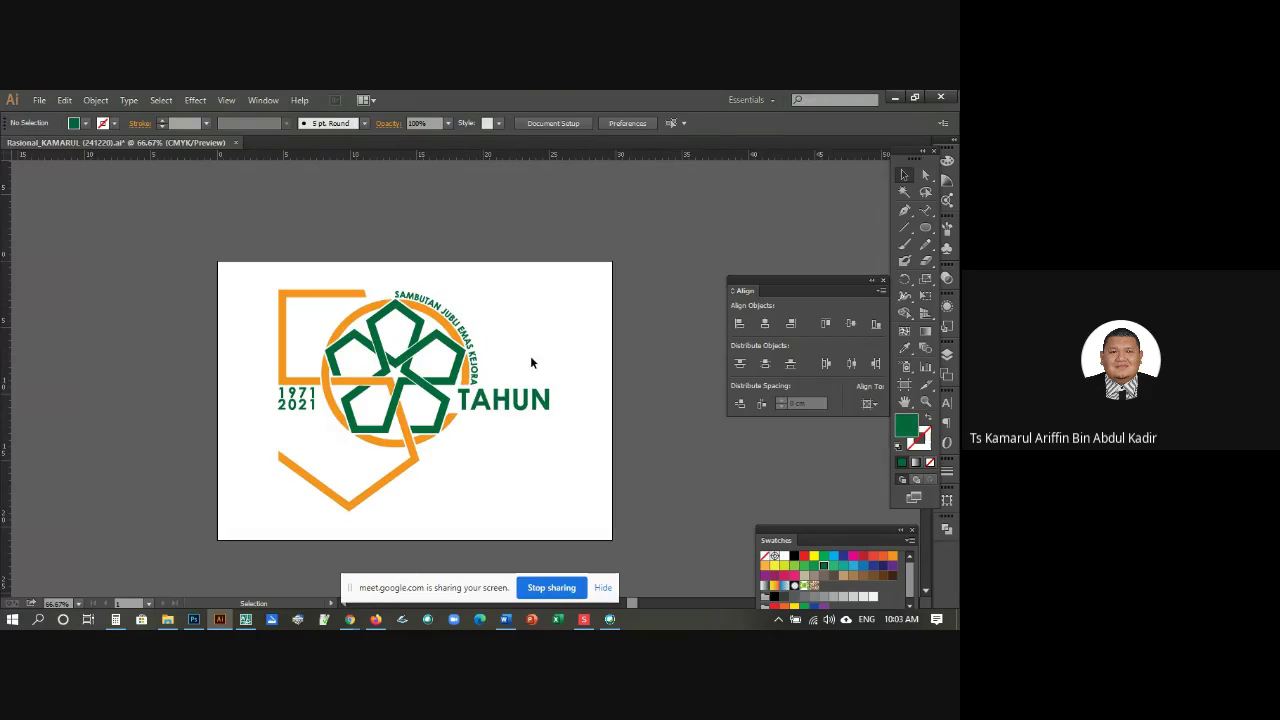
Step: Check the logo group's outlined lettering and whether Create Outlines is still available for it
{"action": "left_click", "coordinate": [485, 399]}
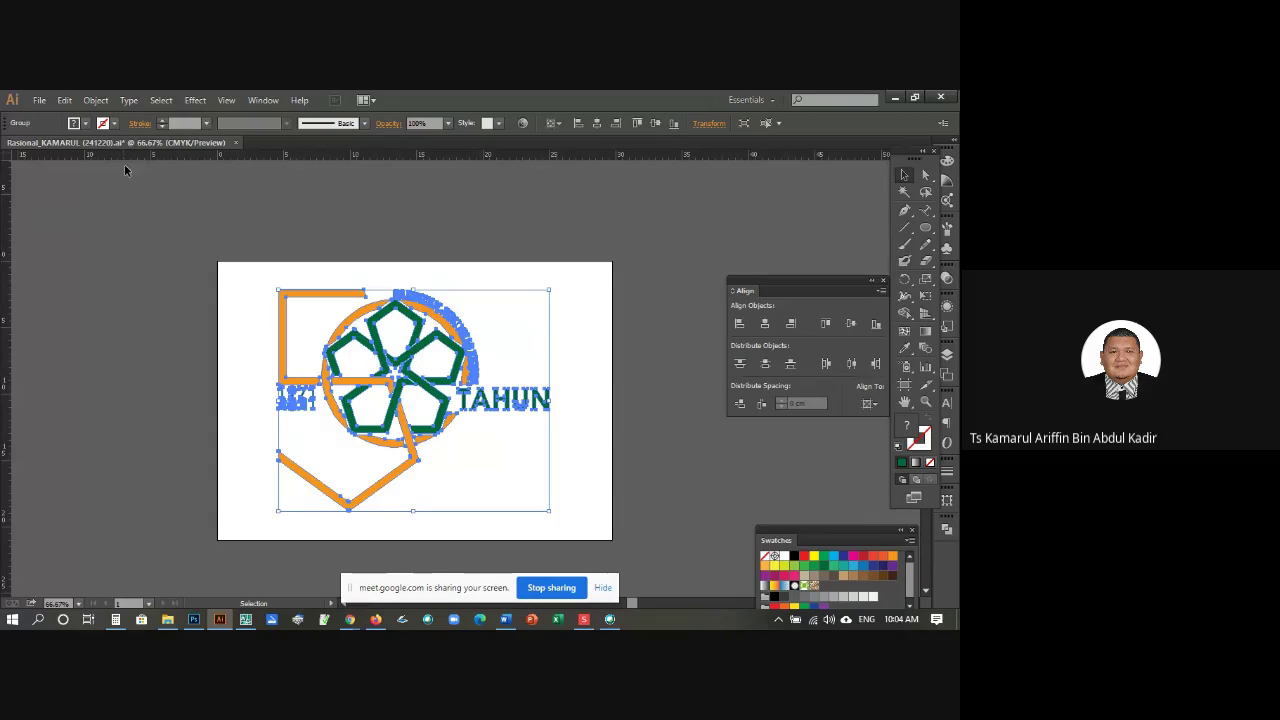
{"action": "left_click", "coordinate": [128, 104]}
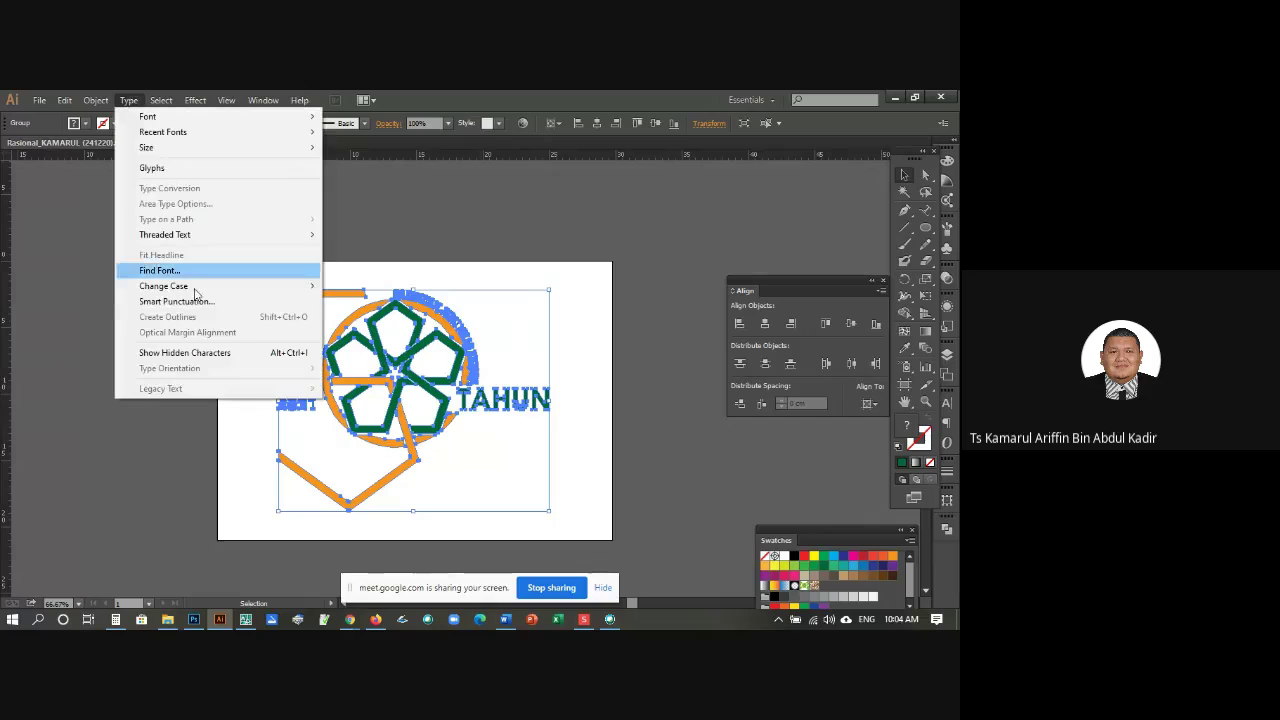
{"action": "left_click", "coordinate": [551, 228]}
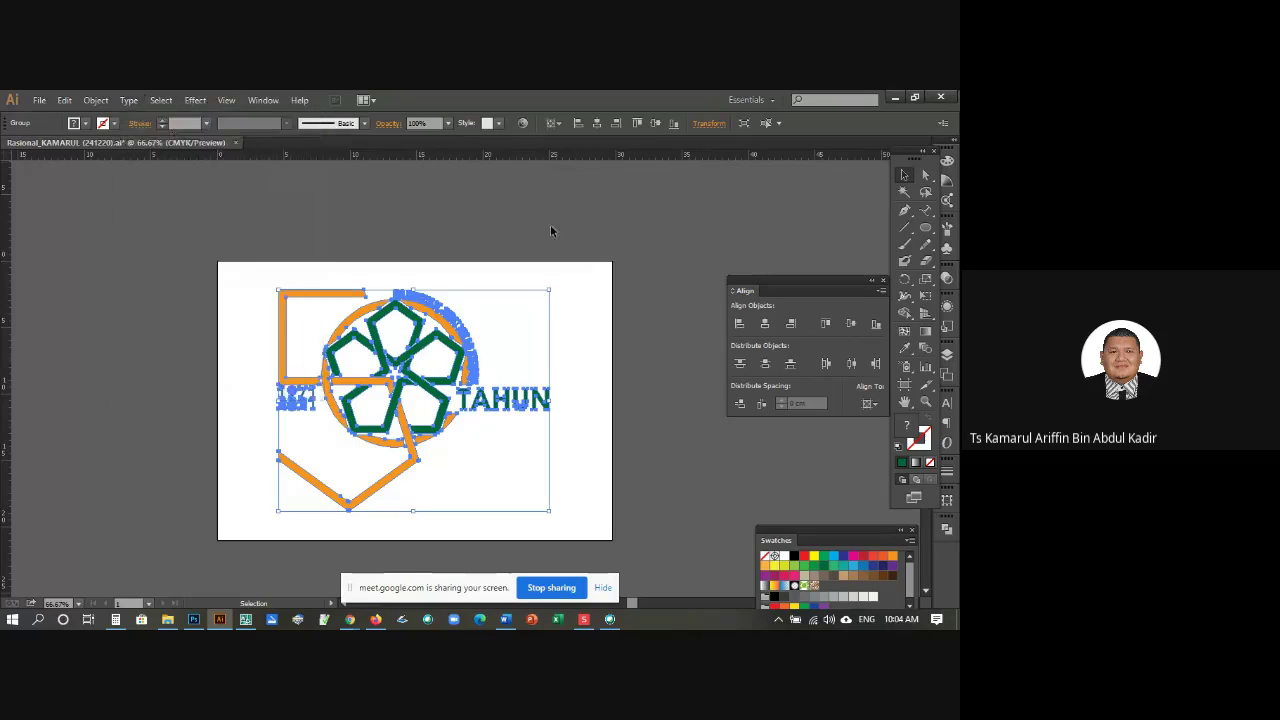
{"action": "left_click", "coordinate": [551, 228]}
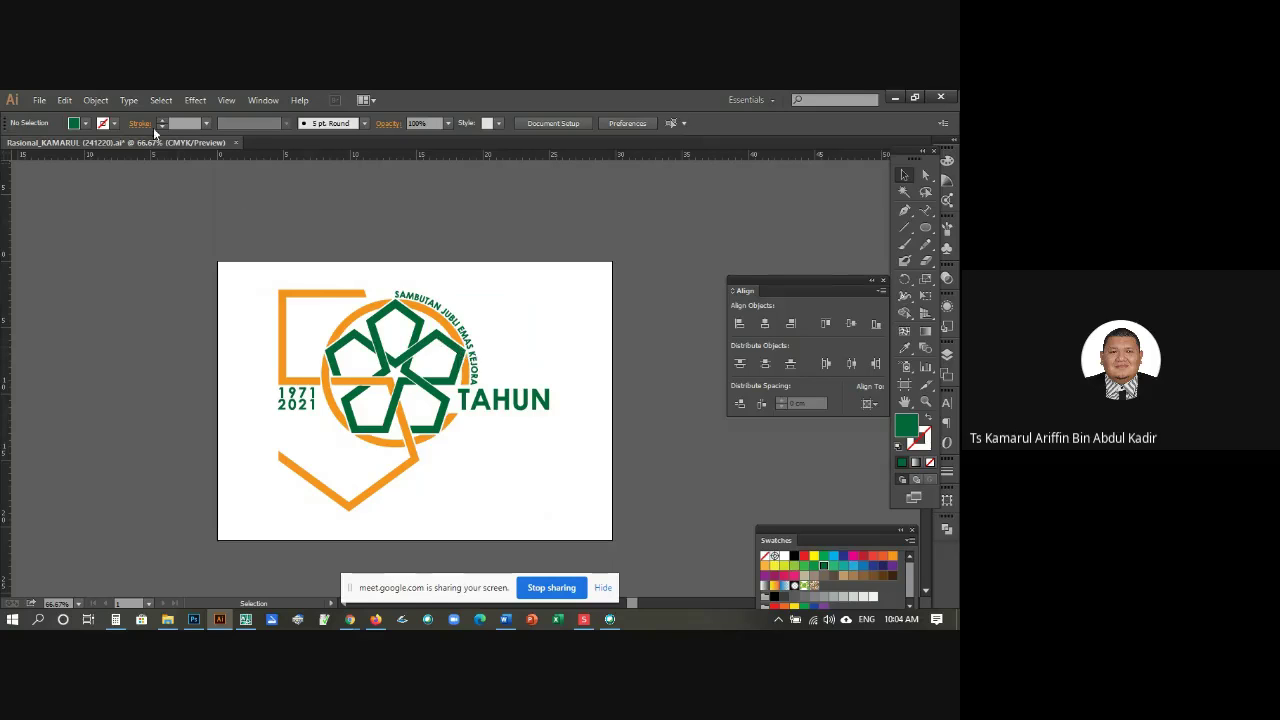
{"action": "left_click", "coordinate": [492, 411]}
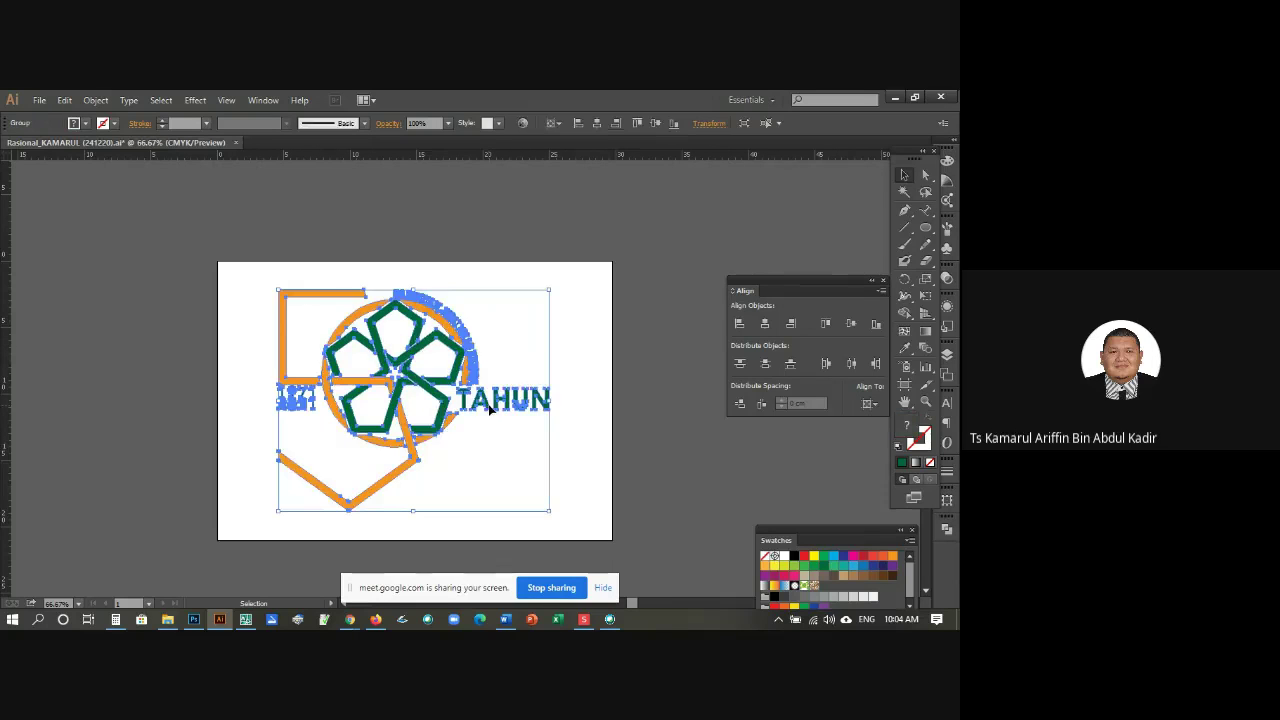
{"action": "left_click", "coordinate": [613, 342]}
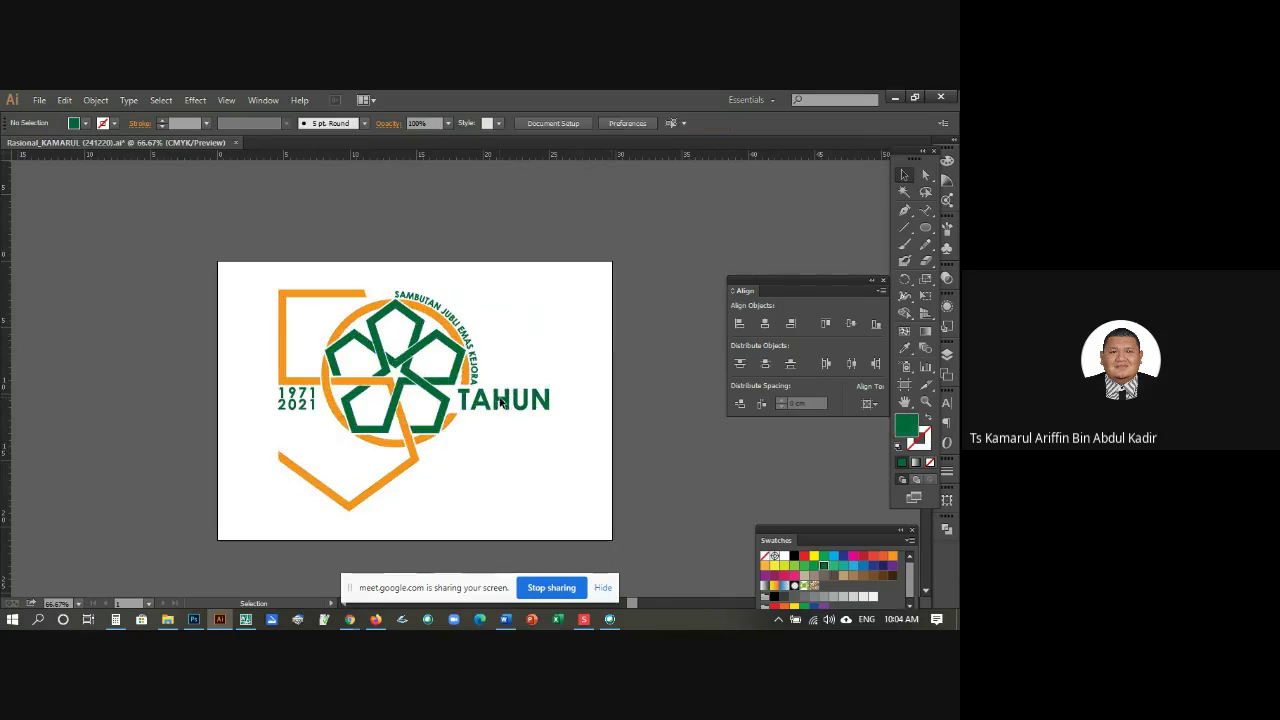
{"action": "left_click", "coordinate": [501, 401]}
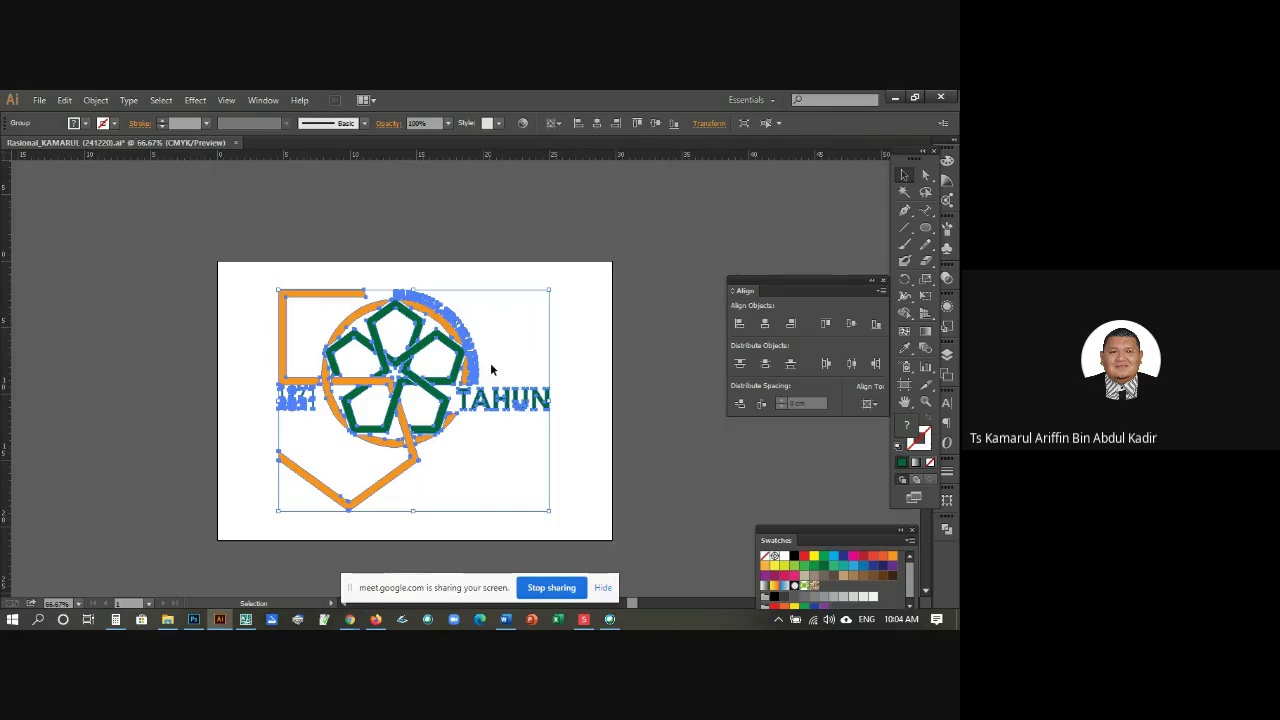
{"action": "left_click", "coordinate": [565, 327]}
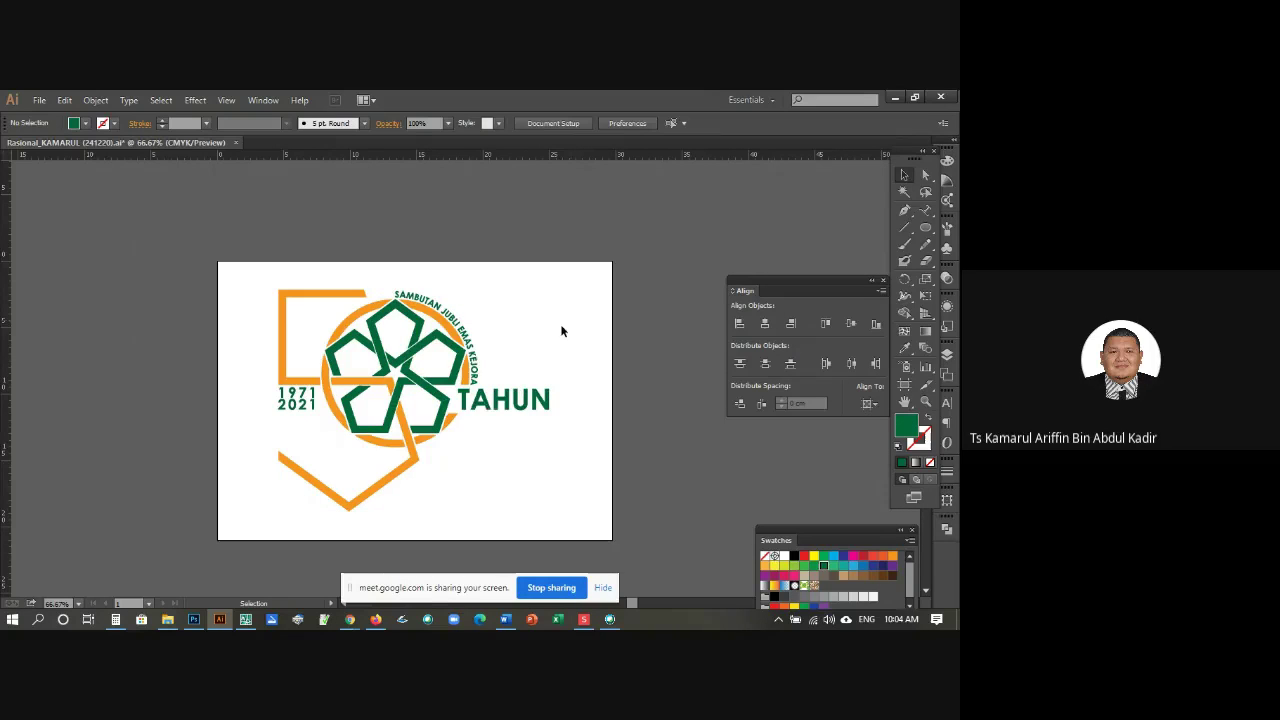
{"action": "left_click", "coordinate": [482, 400]}
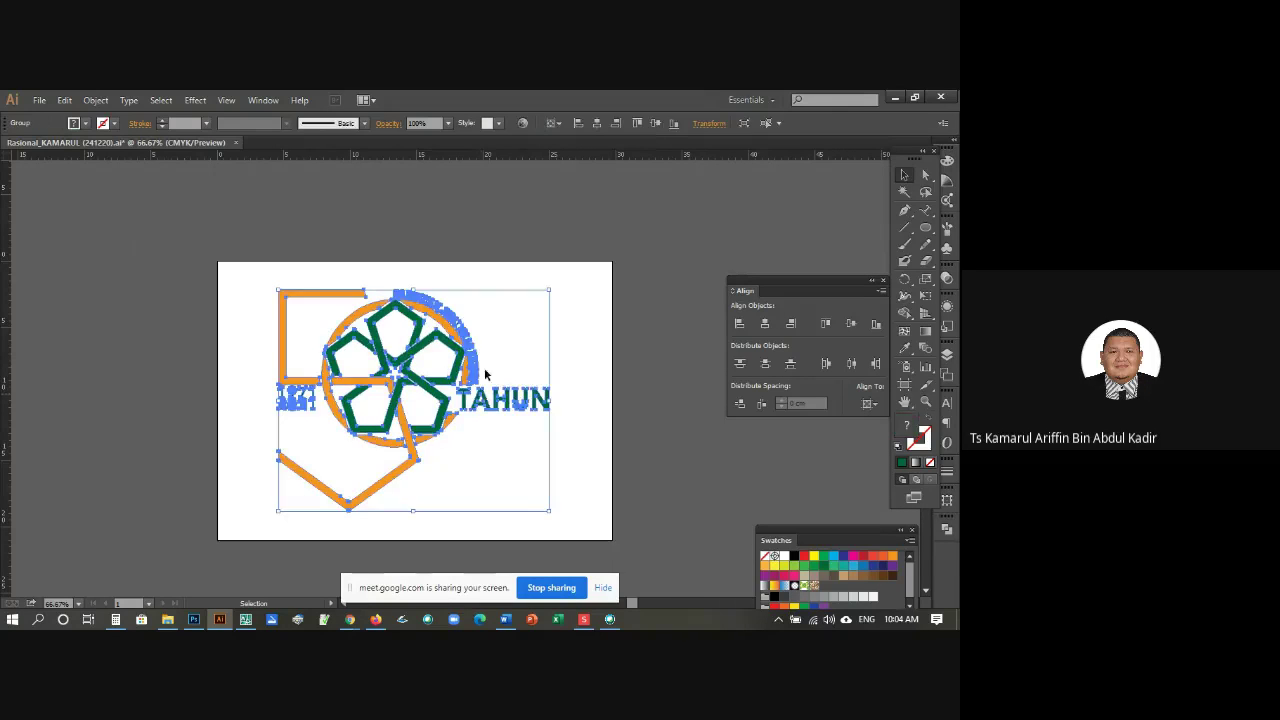
{"action": "left_click", "coordinate": [566, 345]}
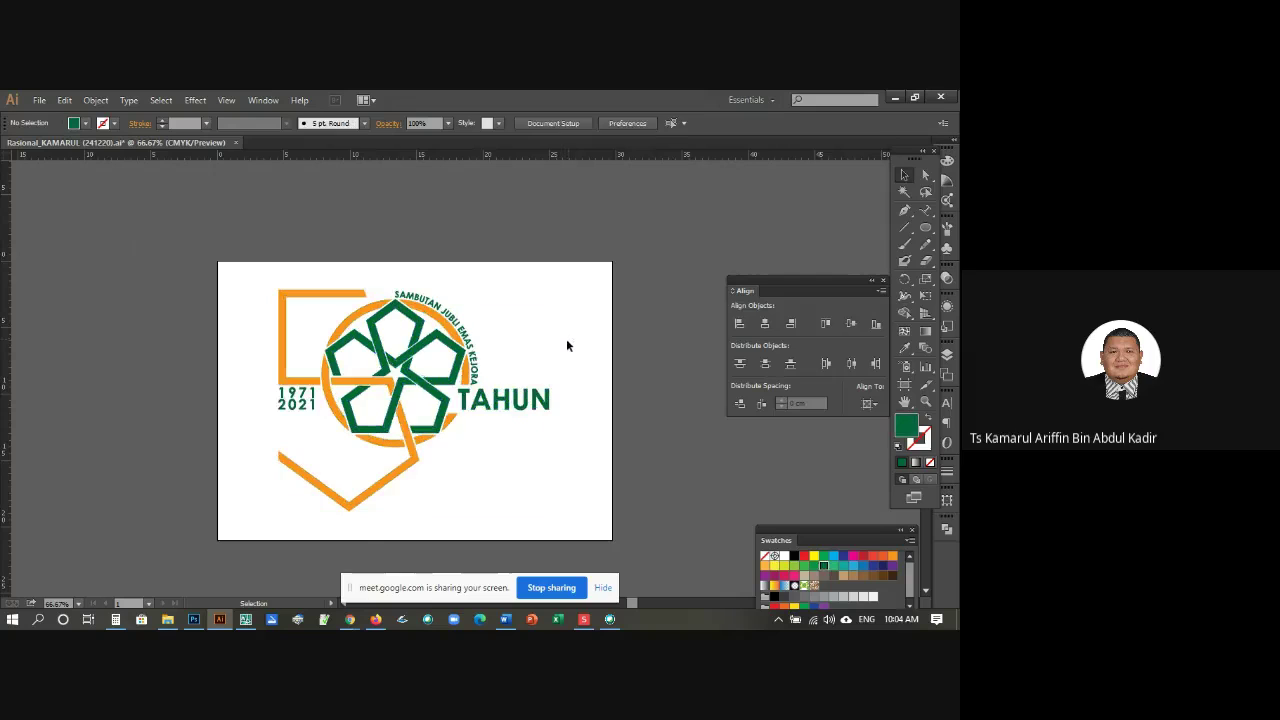
Step: Scale the logo group down to about half its size in the artboard's upper-left area
{"action": "left_click", "coordinate": [417, 354]}
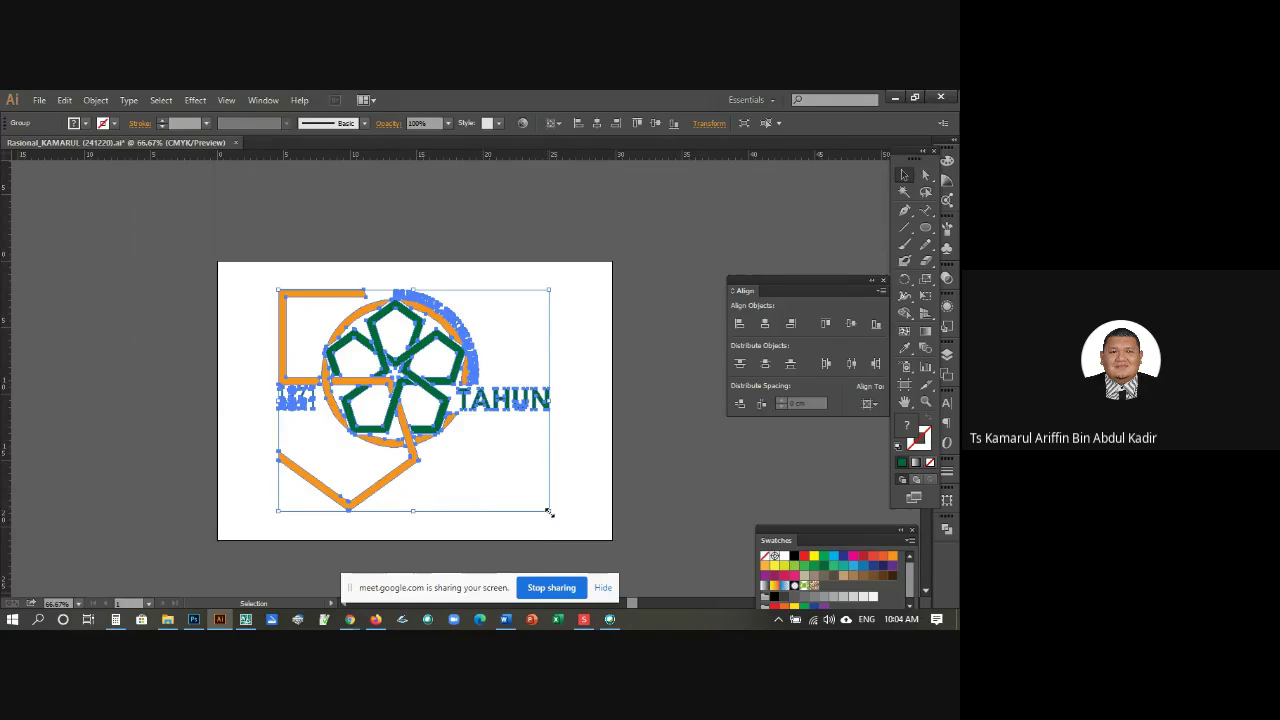
{"action": "left_click_drag", "start_coordinate": [547, 509], "coordinate": [404, 391]}
{"action": "left_click", "coordinate": [531, 363]}
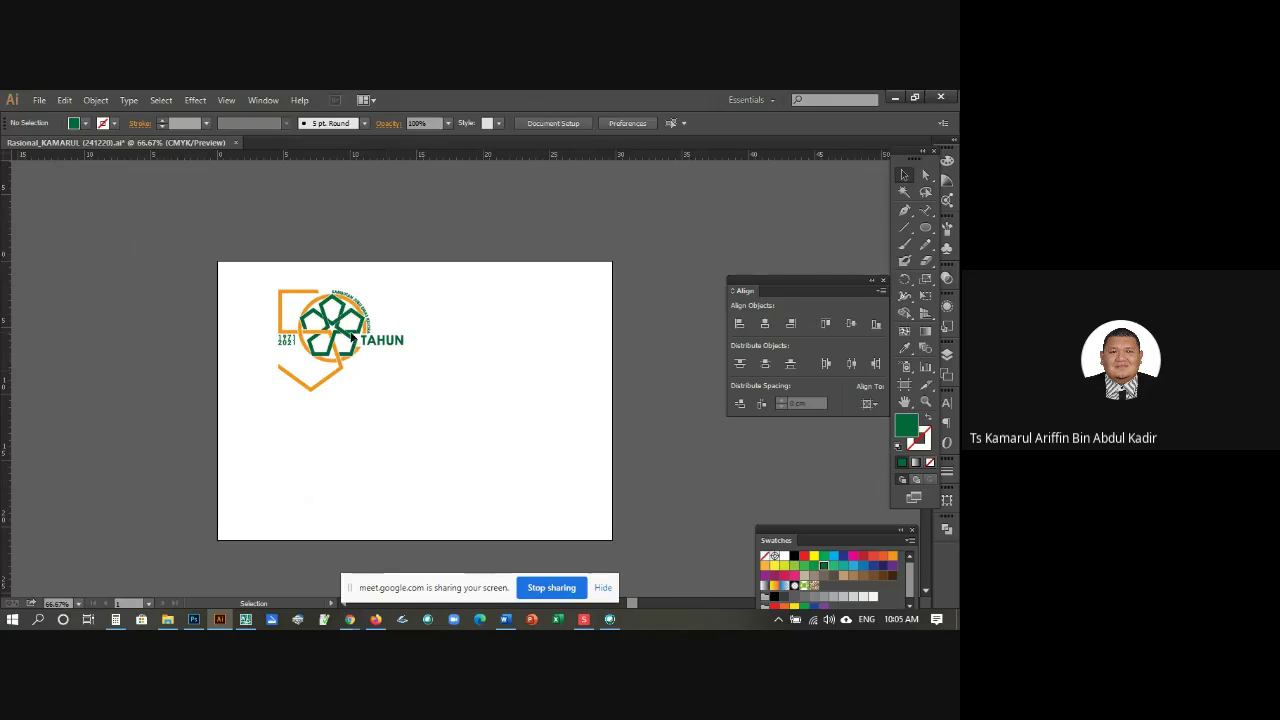
{"action": "left_click", "coordinate": [357, 341]}
{"action": "left_click_drag", "start_coordinate": [405, 290], "coordinate": [429, 281]}
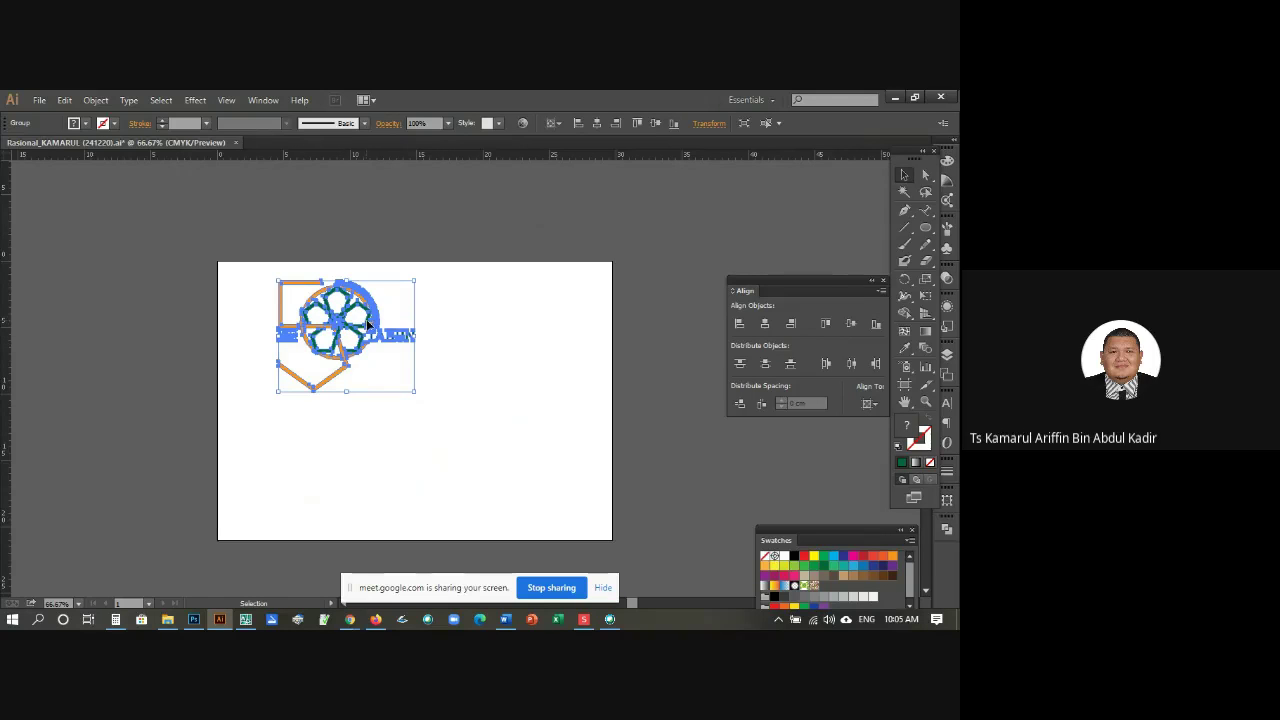
Step: Duplicate the logo group straight below the original, in the artboard's lower-left area
{"action": "key", "text": "a"}
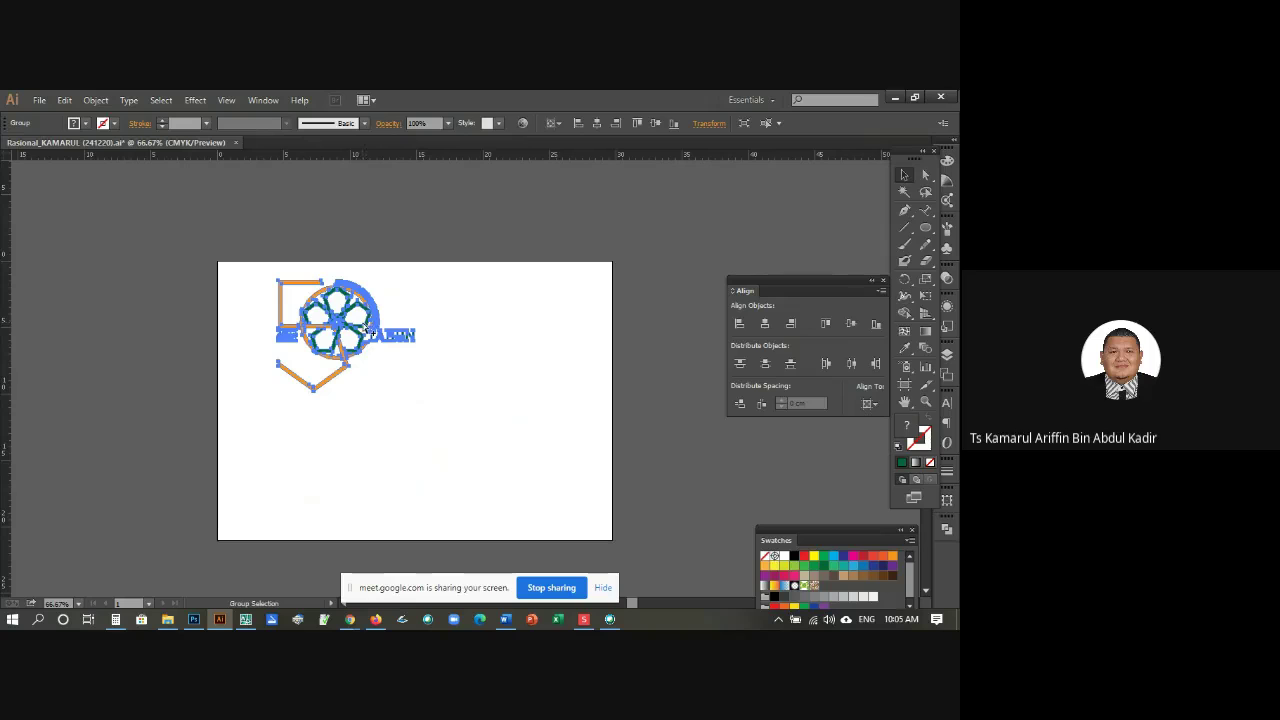
{"action": "left_click_drag", "start_coordinate": [358, 331], "coordinate": [356, 465]}
{"action": "left_click", "coordinate": [378, 413]}
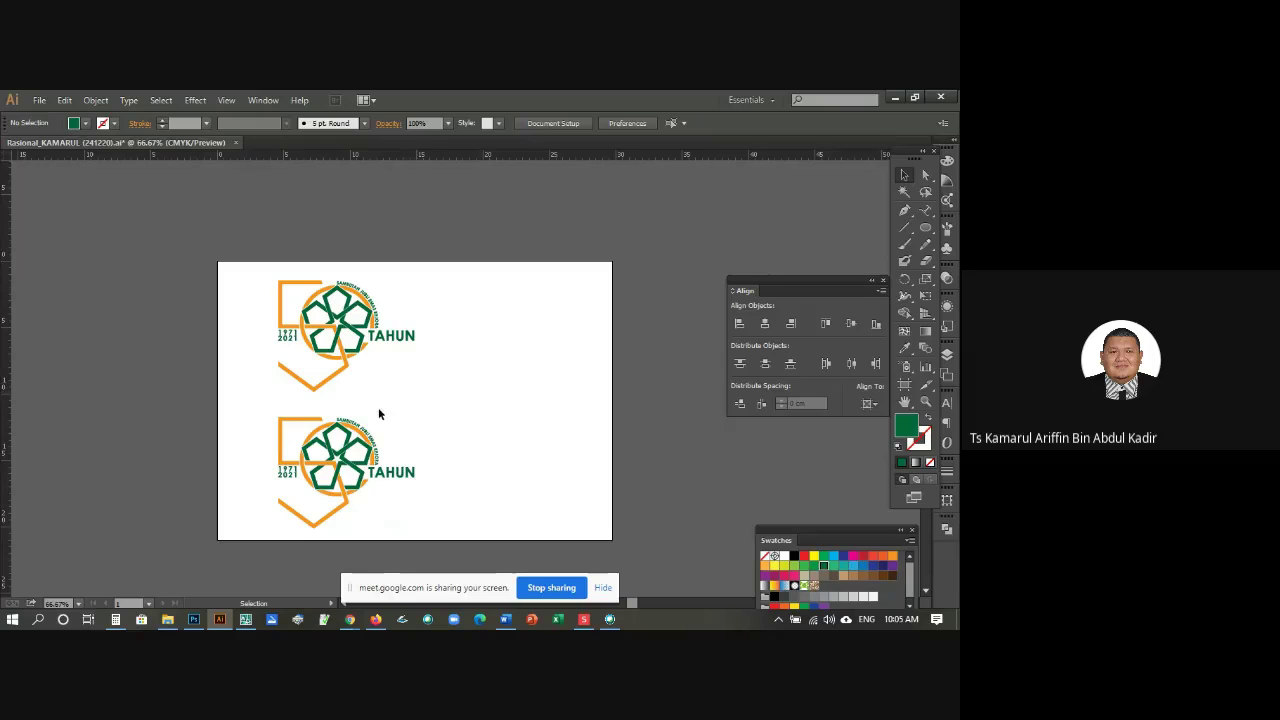
Step: Copy the lower logo, paste it in place and move the pasted copy across to the artboard's lower-right area
{"action": "left_click", "coordinate": [365, 436]}
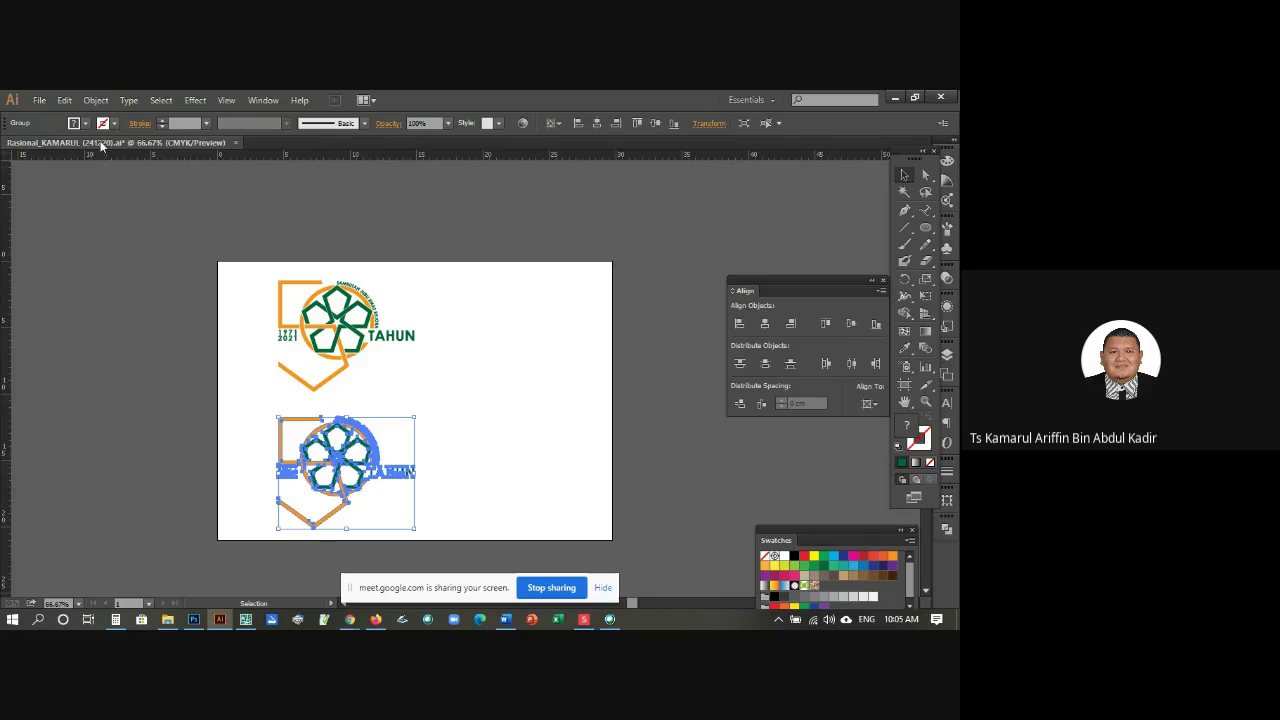
{"action": "left_click", "coordinate": [67, 102]}
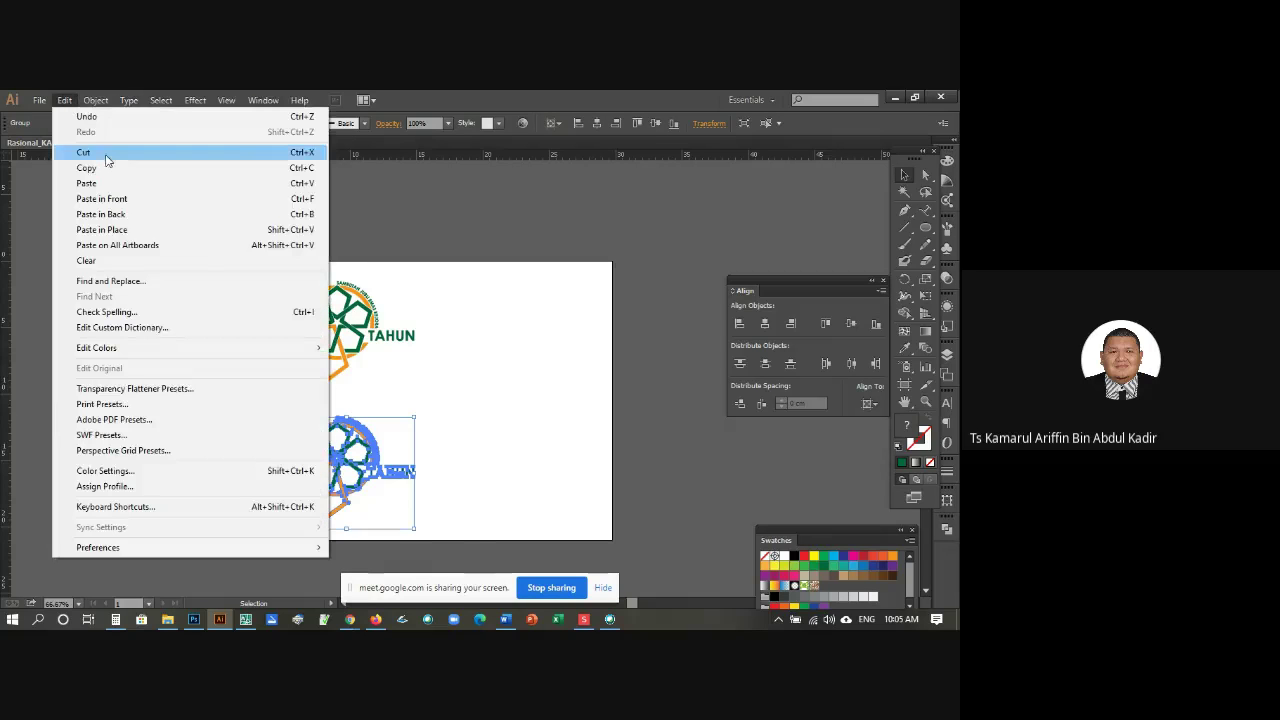
{"action": "left_click", "coordinate": [108, 168]}
{"action": "left_click", "coordinate": [370, 234]}
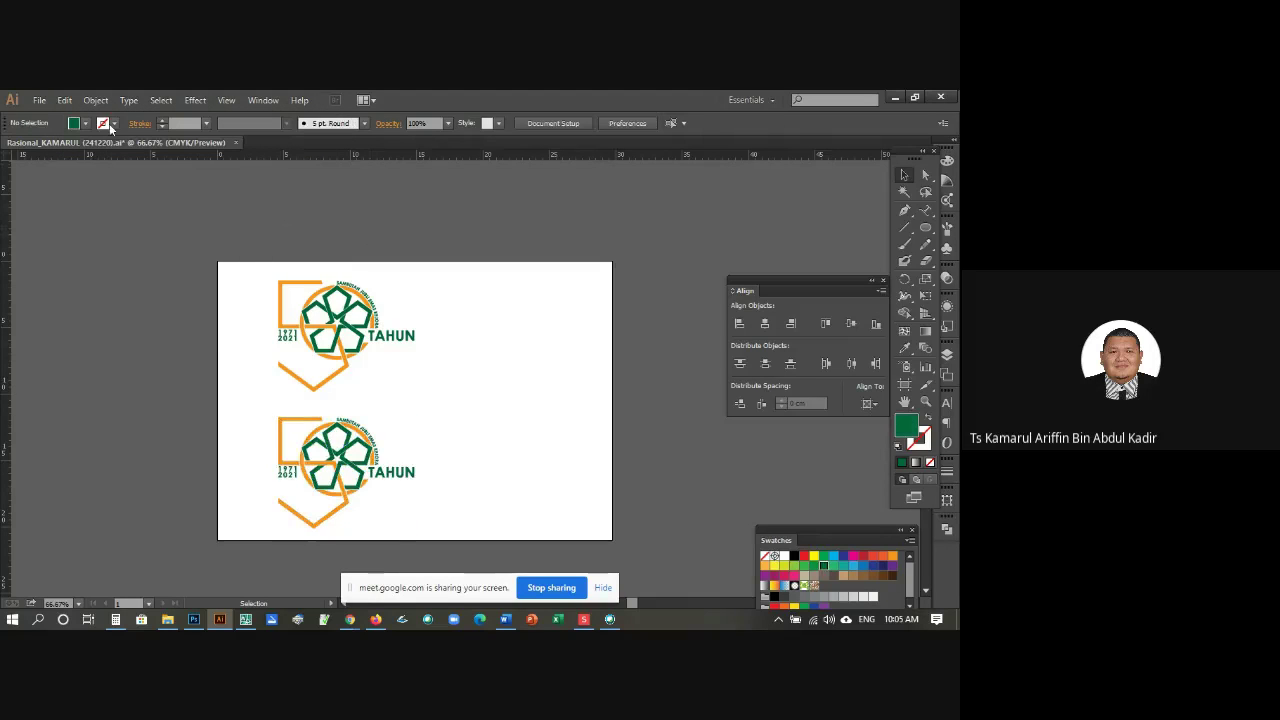
{"action": "left_click", "coordinate": [64, 100]}
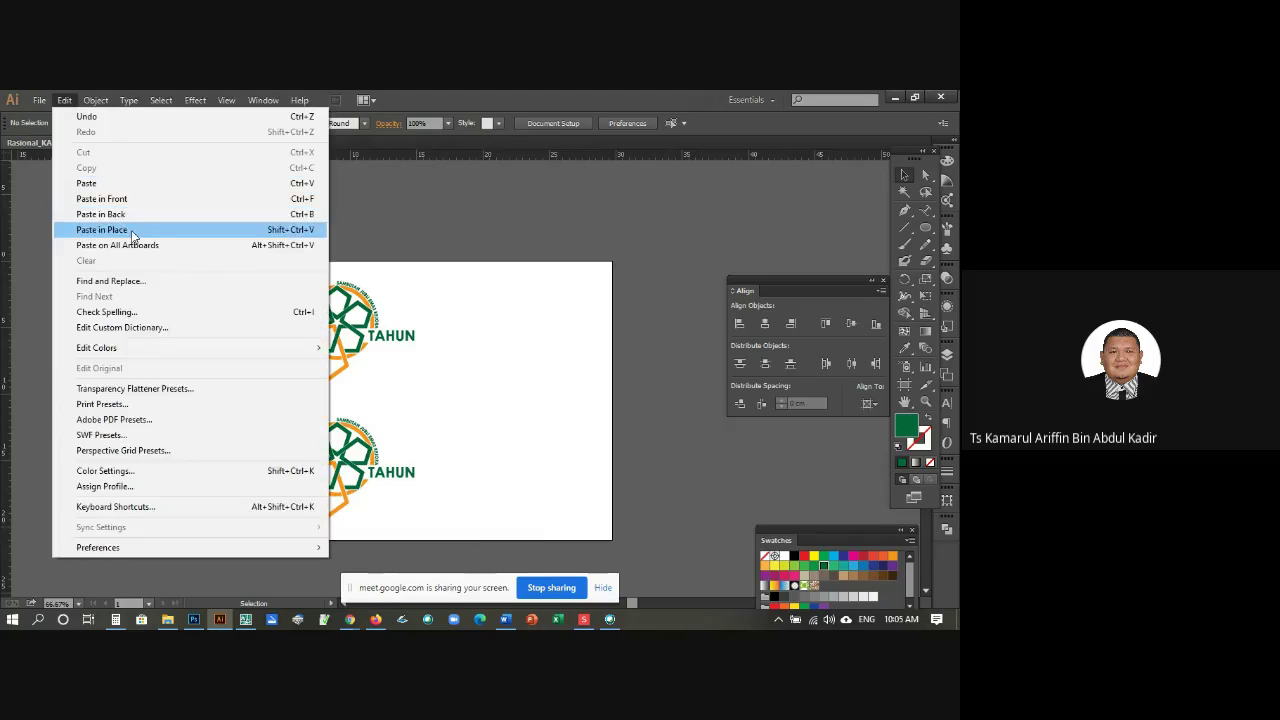
{"action": "left_click", "coordinate": [128, 229]}
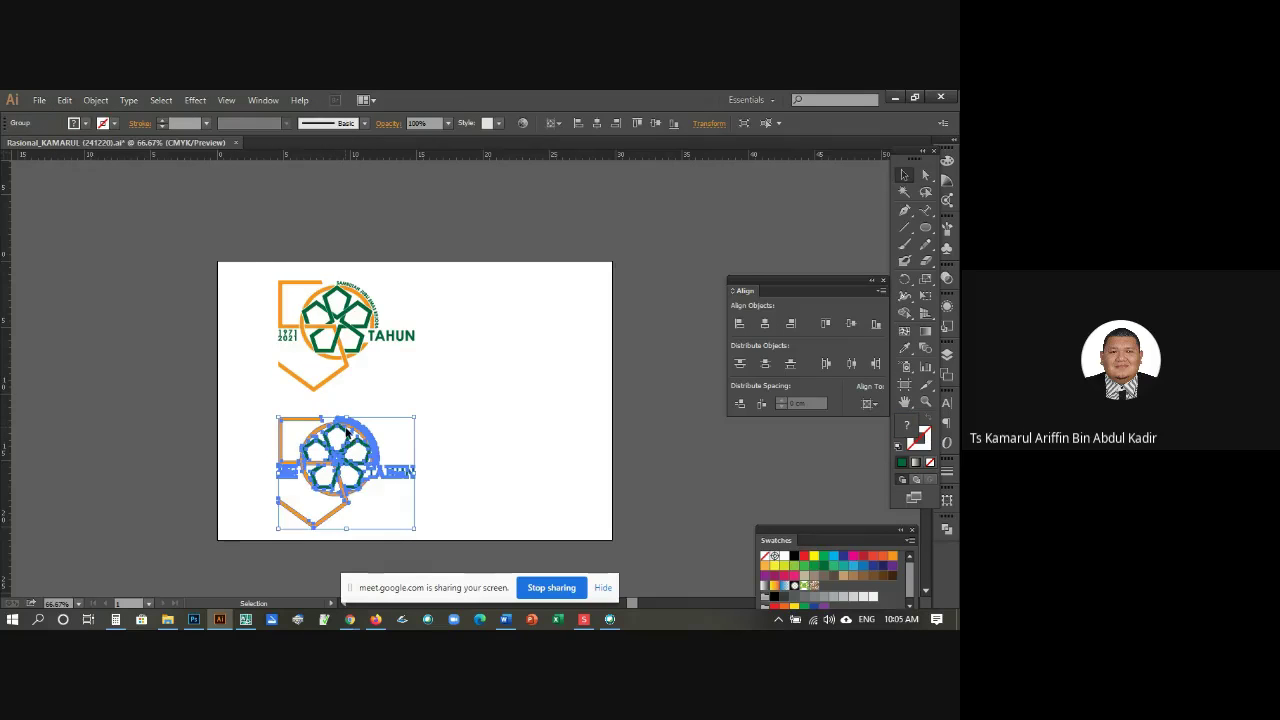
{"action": "left_click_drag", "start_coordinate": [348, 432], "coordinate": [517, 447]}
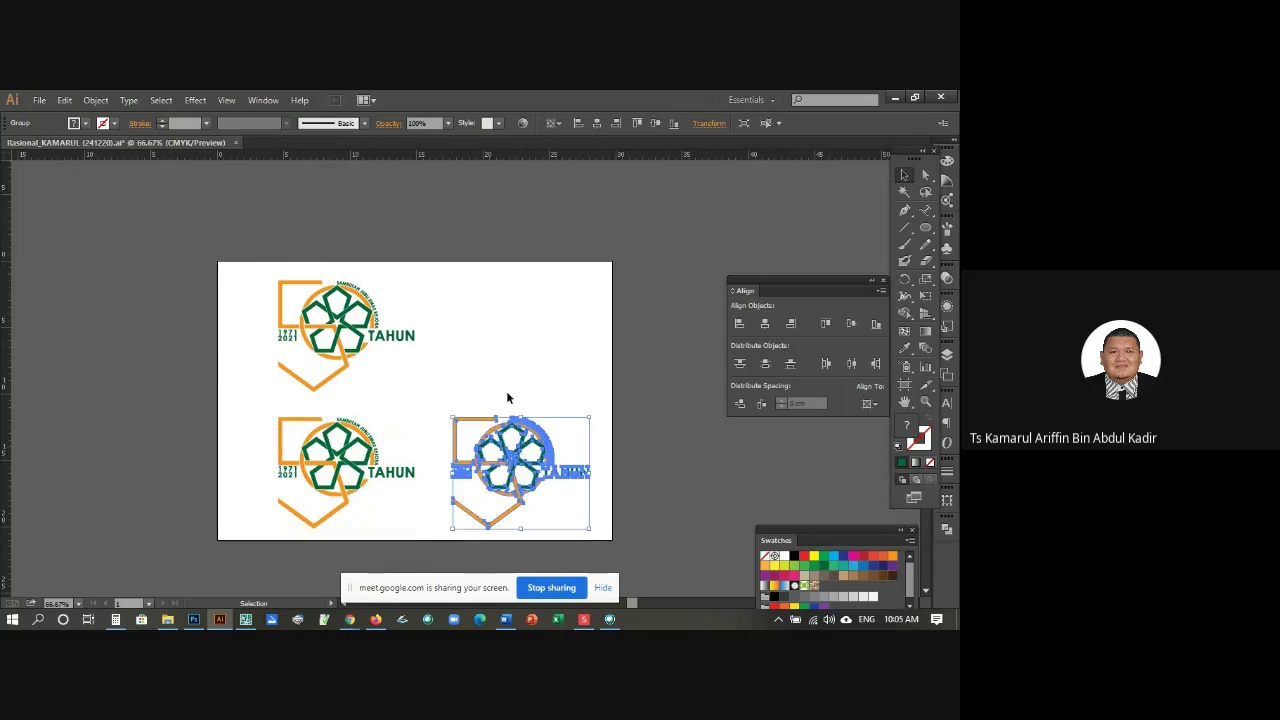
Step: Centre the upper logo group horizontally on the artboard
{"action": "left_click", "coordinate": [454, 348]}
{"action": "left_click", "coordinate": [376, 332]}
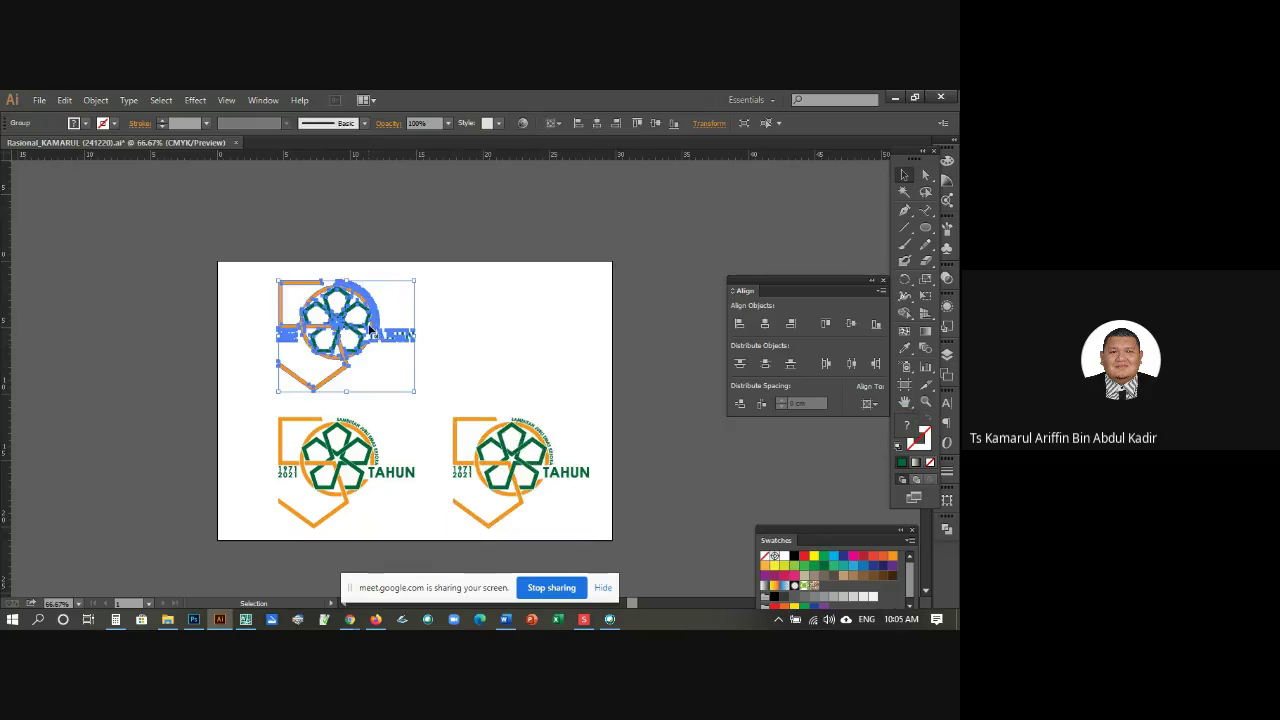
{"action": "left_click", "coordinate": [597, 123]}
{"action": "left_click", "coordinate": [376, 267]}
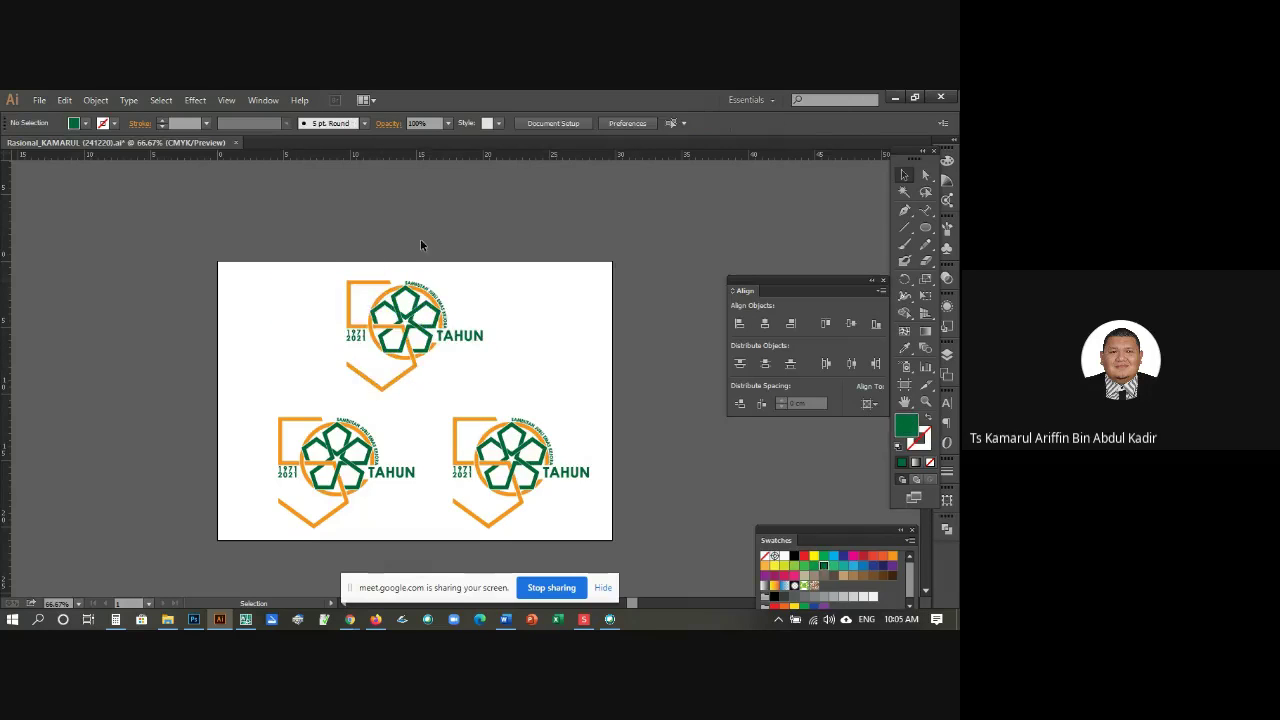
Step: Recolour the lower-left logo copy with the solid black swatch
{"action": "left_click", "coordinate": [360, 447]}
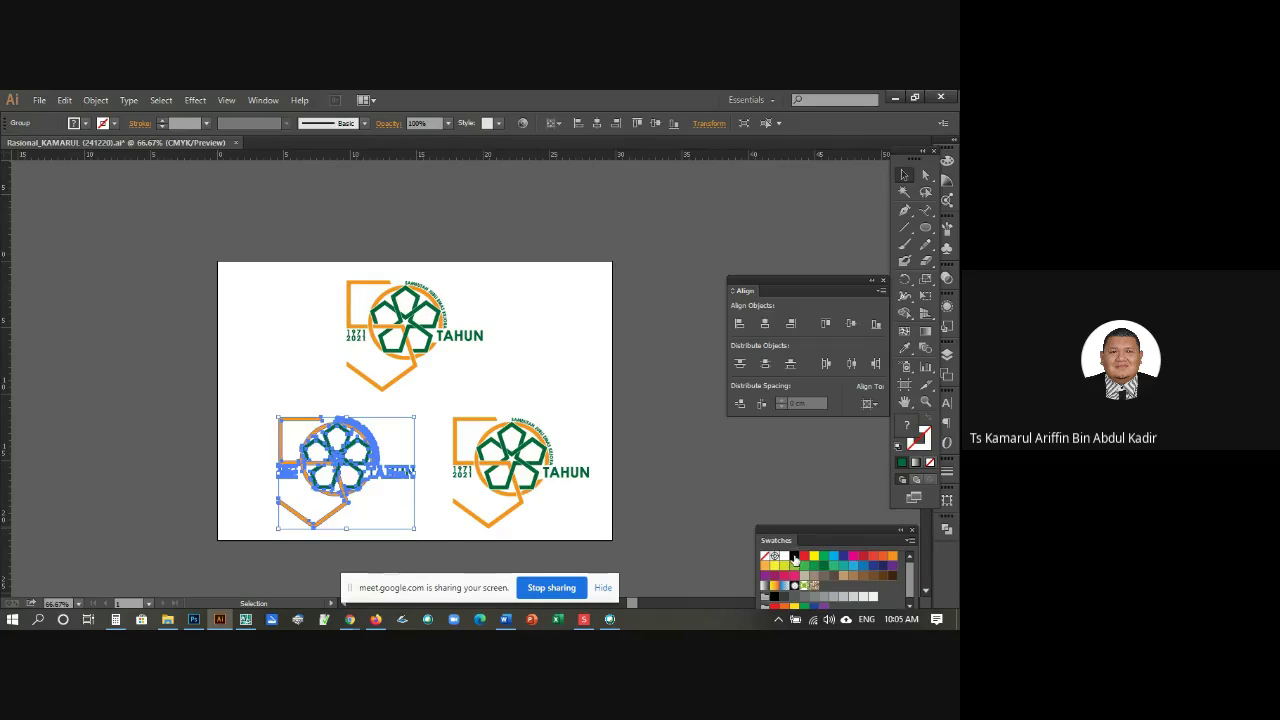
{"action": "left_click", "coordinate": [793, 556]}
{"action": "left_click", "coordinate": [533, 418]}
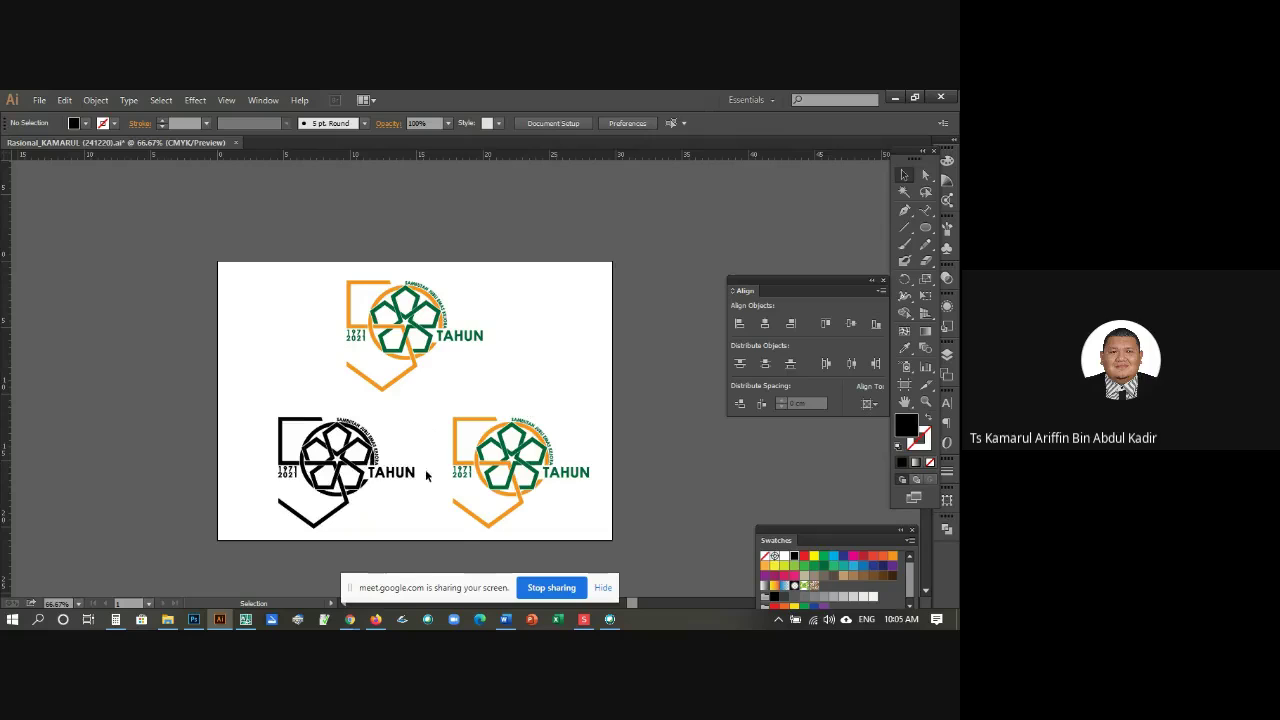
Step: Nudge the black logo copy slightly left, away from the artboard's vertical centre line
{"action": "left_click", "coordinate": [519, 436]}
{"action": "left_click", "coordinate": [543, 387]}
{"action": "left_click", "coordinate": [372, 452]}
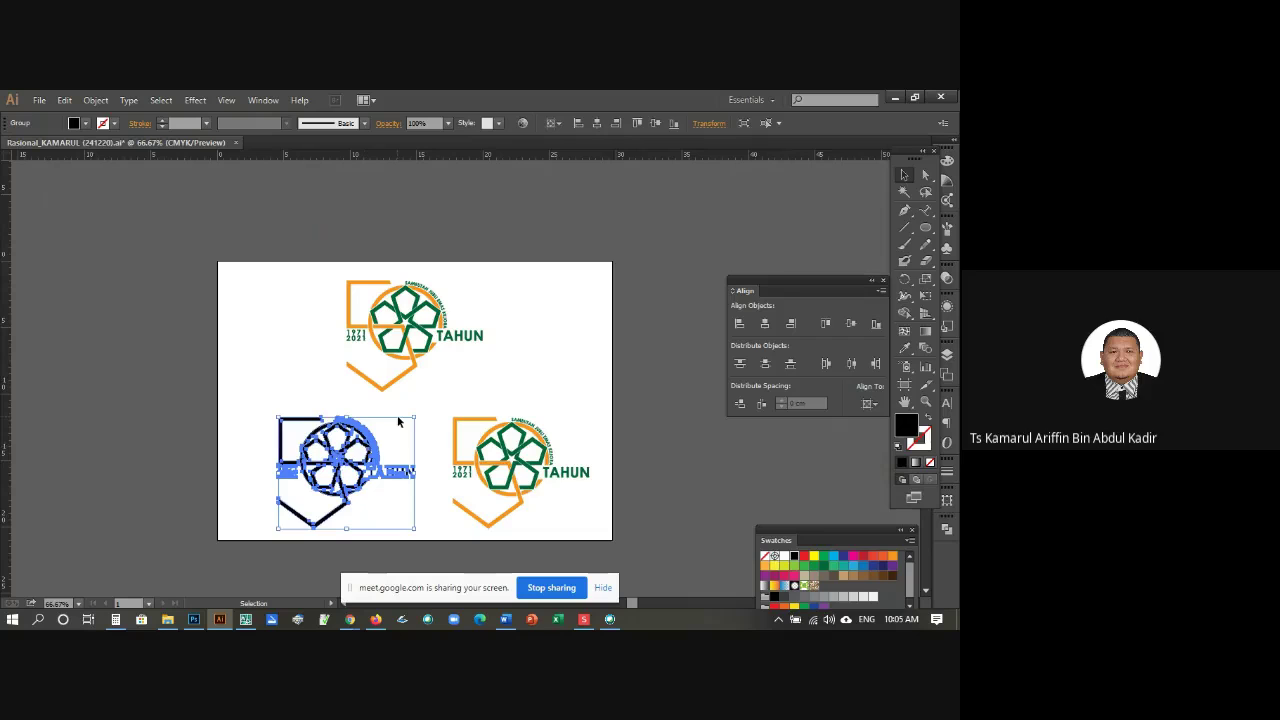
{"action": "key", "text": "Left"}
{"action": "key", "text": "Left"}
{"action": "key", "text": "Left"}
{"action": "key", "text": "Left"}
{"action": "key", "text": "Left"}
{"action": "key", "text": "Left"}
{"action": "key", "text": "Left"}
{"action": "key", "text": "Left"}
{"action": "key", "text": "Left"}
{"action": "key", "text": "Left"}
{"action": "key", "text": "Left"}
{"action": "key", "text": "Left"}
{"action": "key", "text": "Left"}
{"action": "key", "text": "Left"}
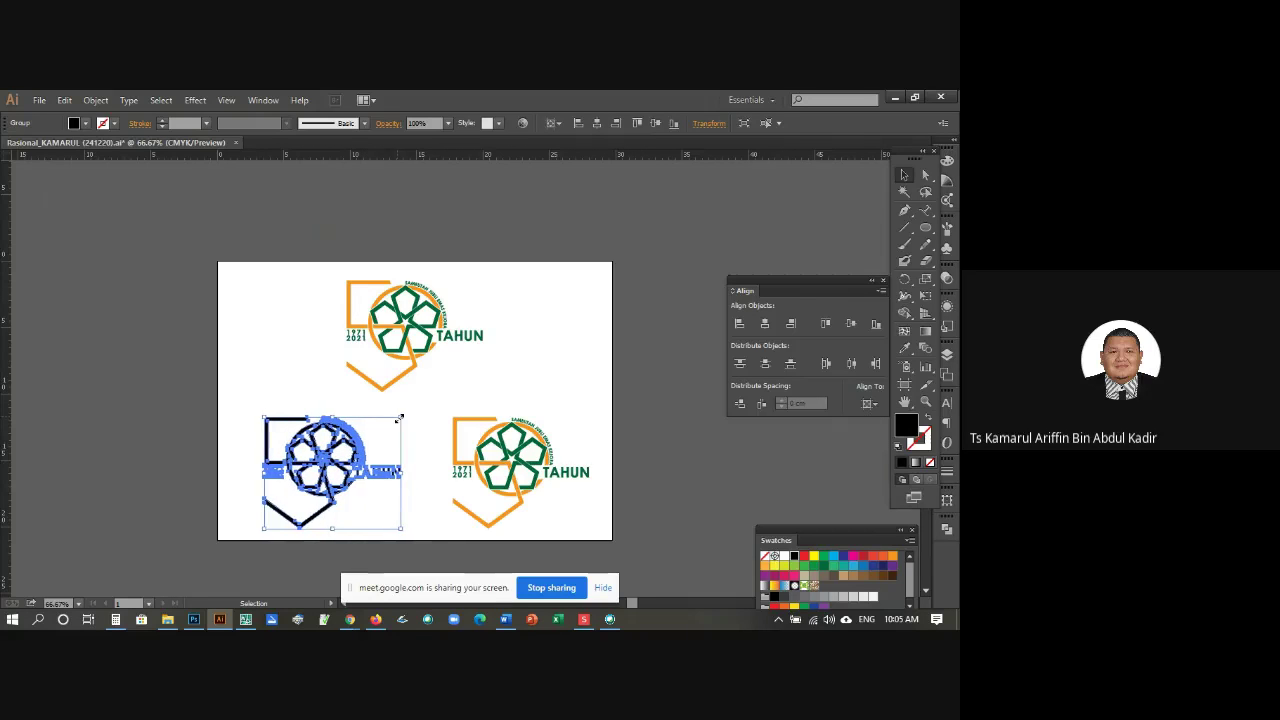
{"action": "key", "text": "Left"}
{"action": "key", "text": "Left"}
{"action": "key", "text": "Left"}
{"action": "left_click", "coordinate": [596, 350]}
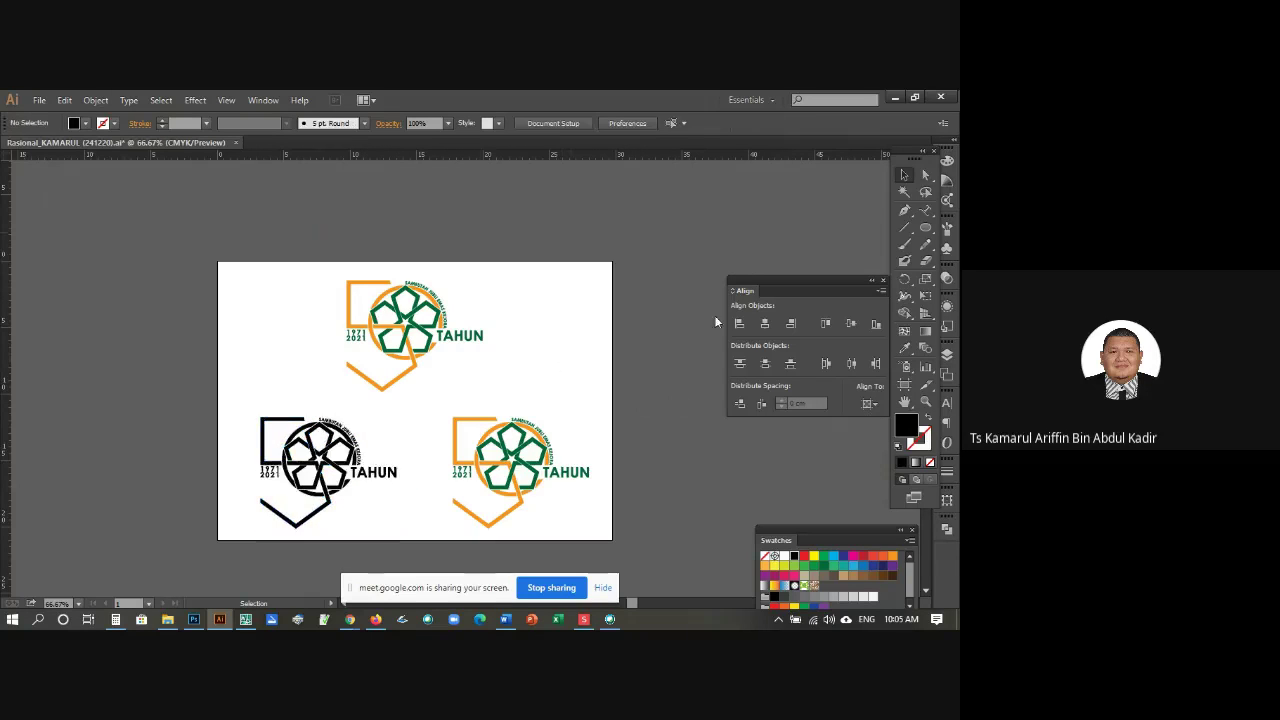
Step: Try dark blue and green fills on the lower-left logo and set it back to black
{"action": "left_click", "coordinate": [326, 432]}
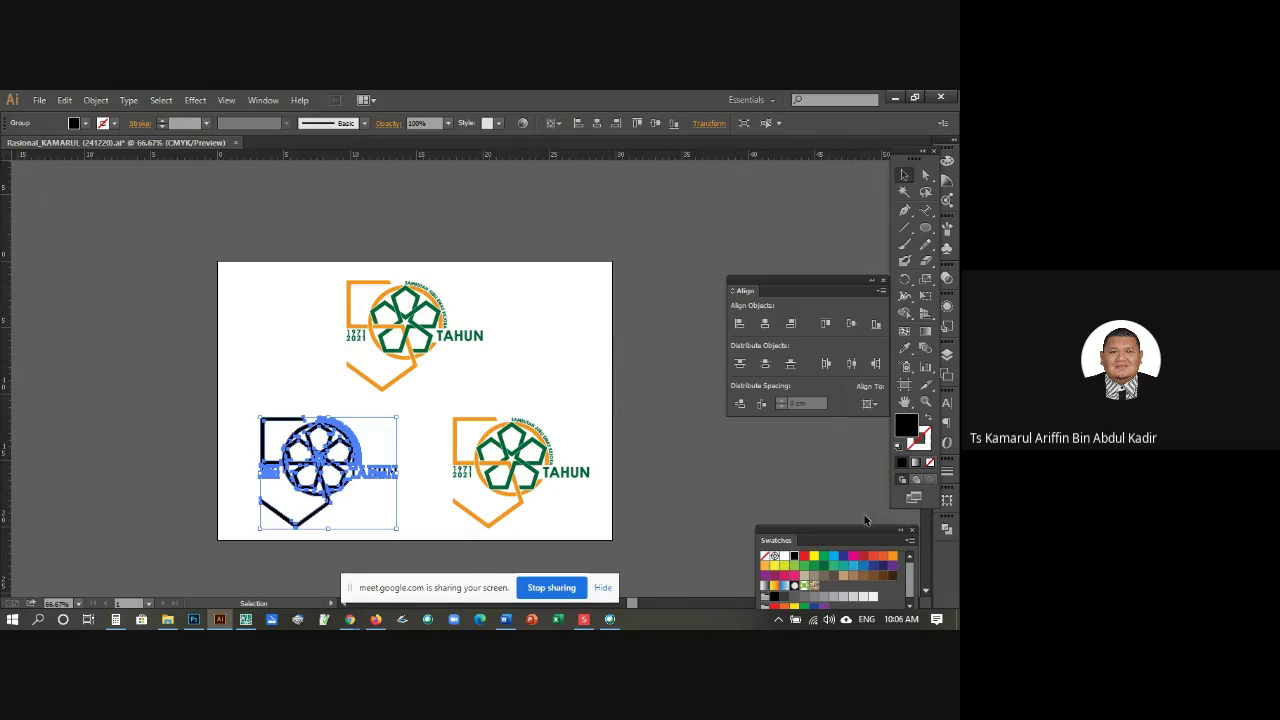
{"action": "left_click", "coordinate": [884, 574]}
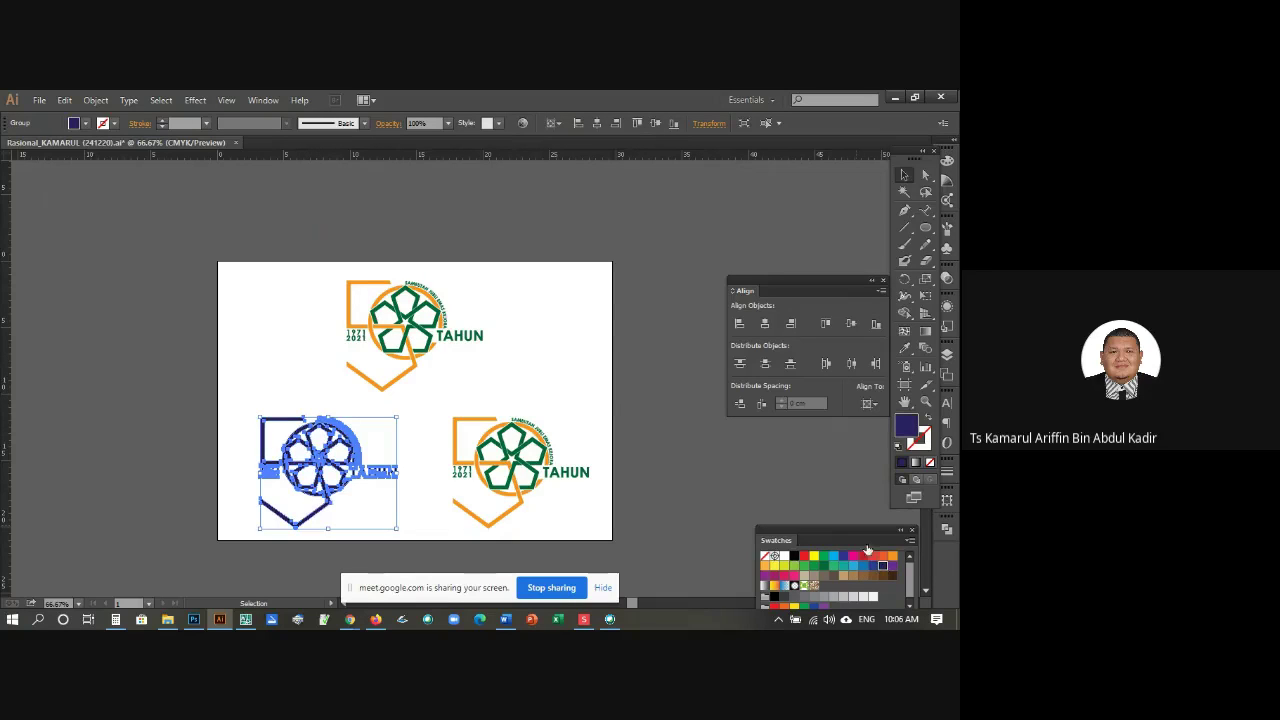
{"action": "left_click", "coordinate": [321, 377]}
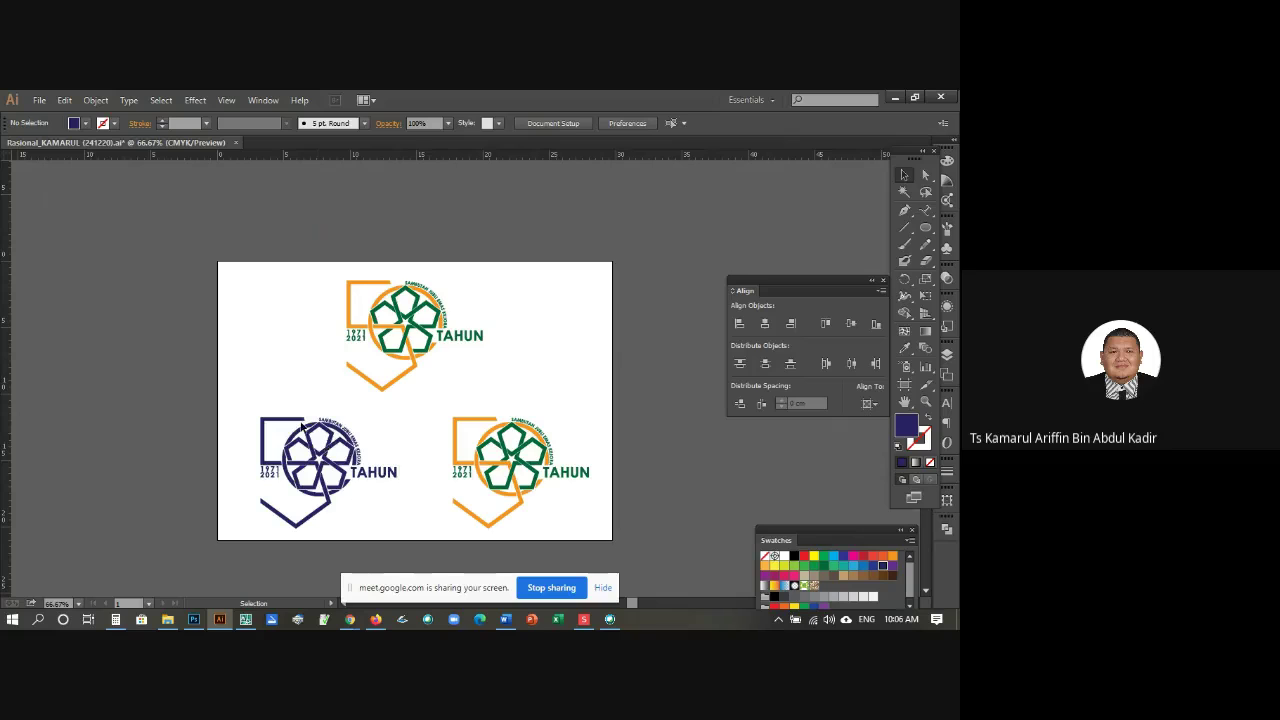
{"action": "left_click", "coordinate": [330, 447]}
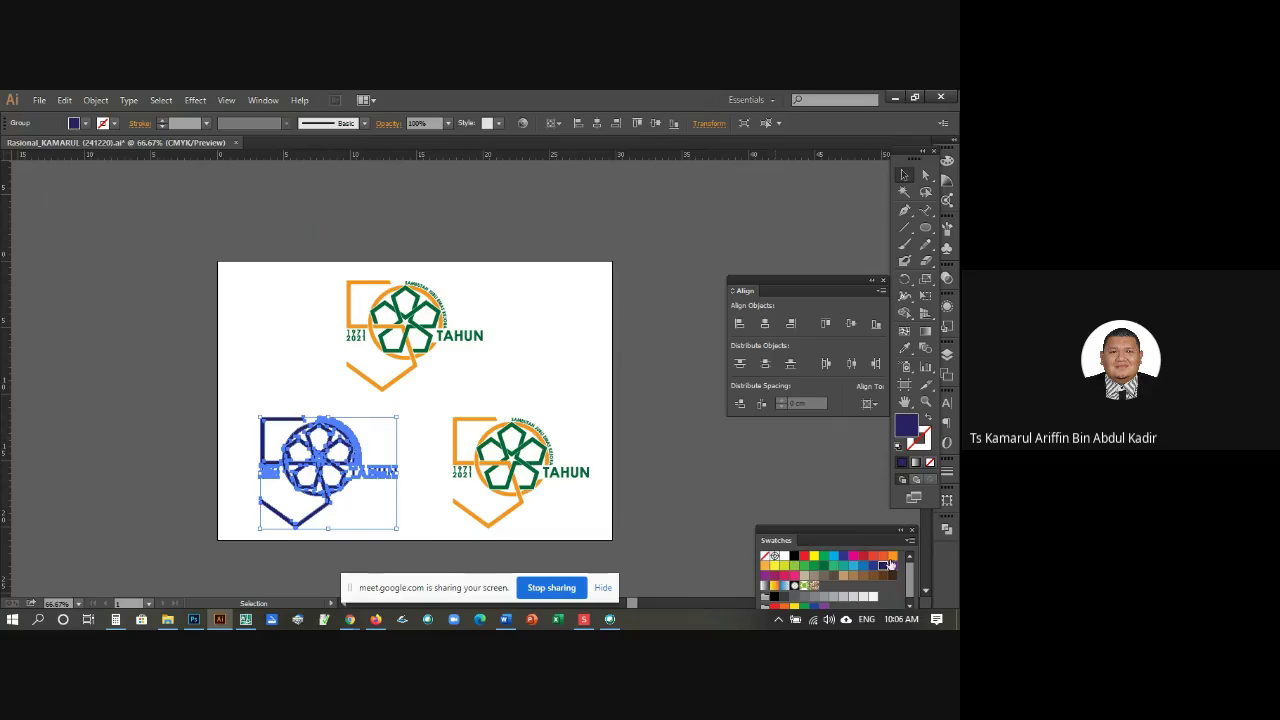
{"action": "left_click", "coordinate": [825, 566]}
{"action": "left_click", "coordinate": [588, 380]}
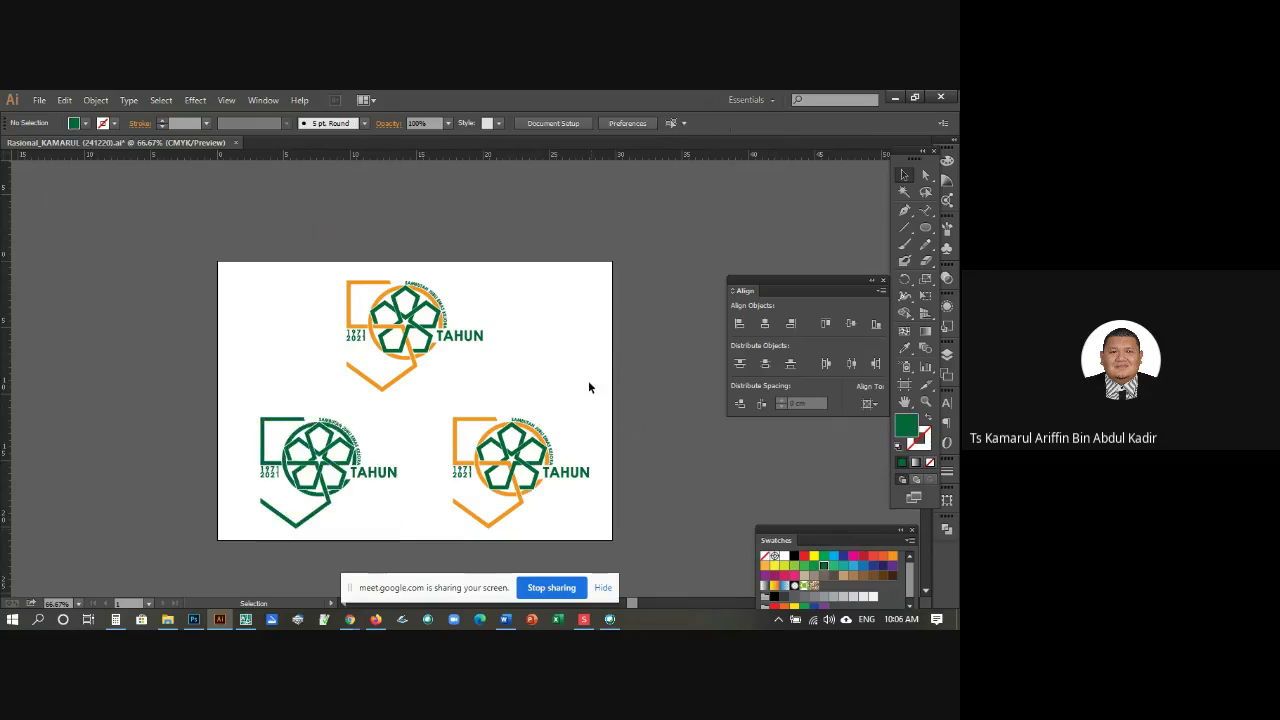
{"action": "left_click", "coordinate": [343, 462]}
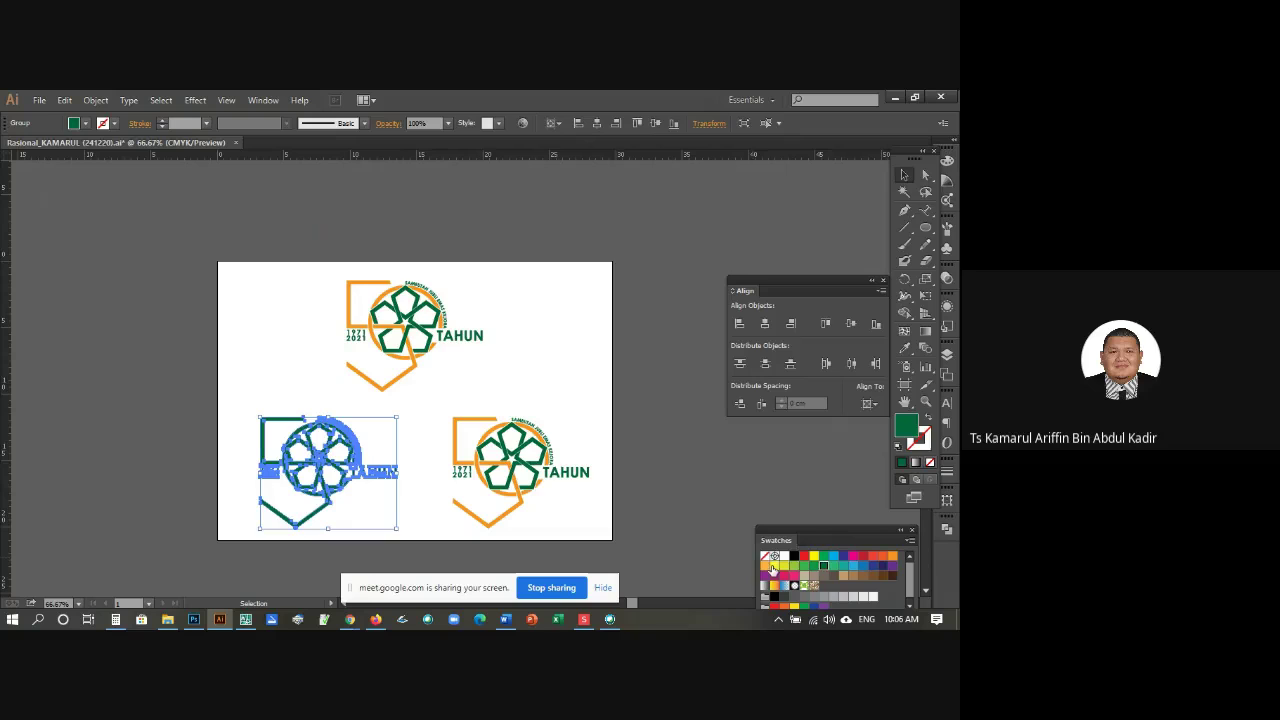
{"action": "left_click", "coordinate": [794, 557]}
{"action": "left_click", "coordinate": [527, 390]}
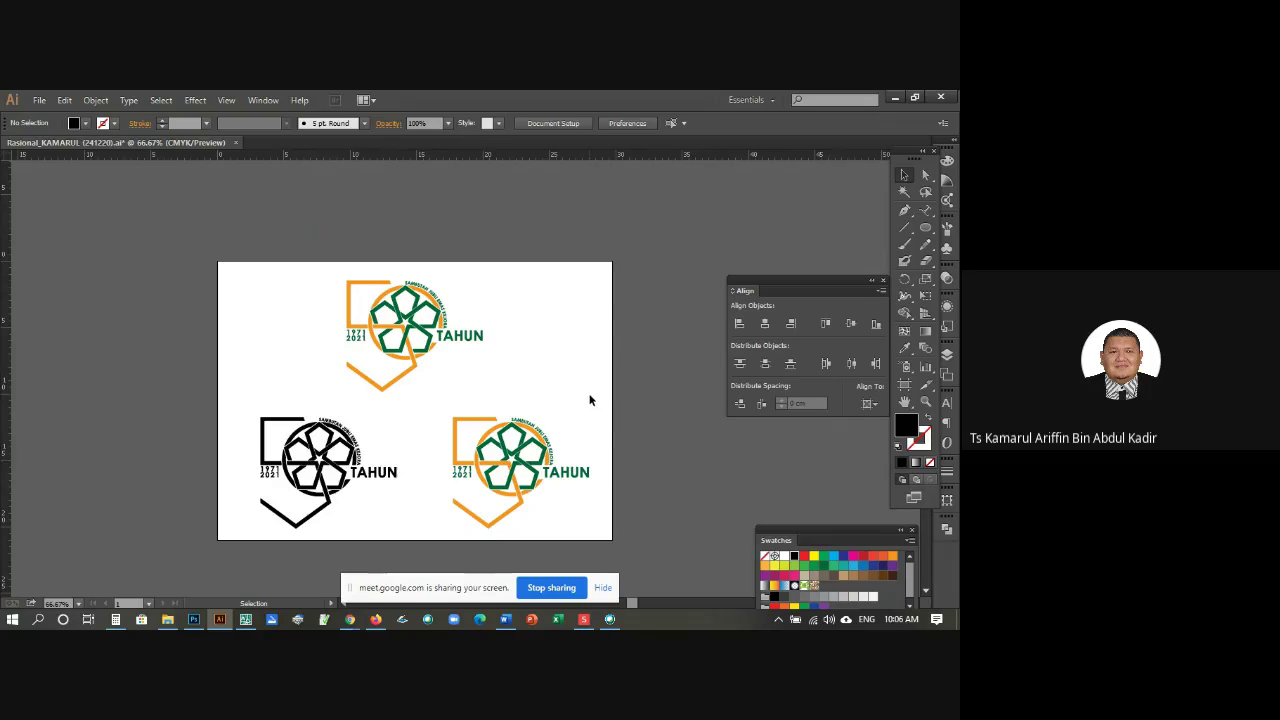
Step: Draw a black rectangle over the artboard's lower-right quarter, reaching its corner and covering the logo copy there
{"action": "left_click", "coordinate": [926, 228]}
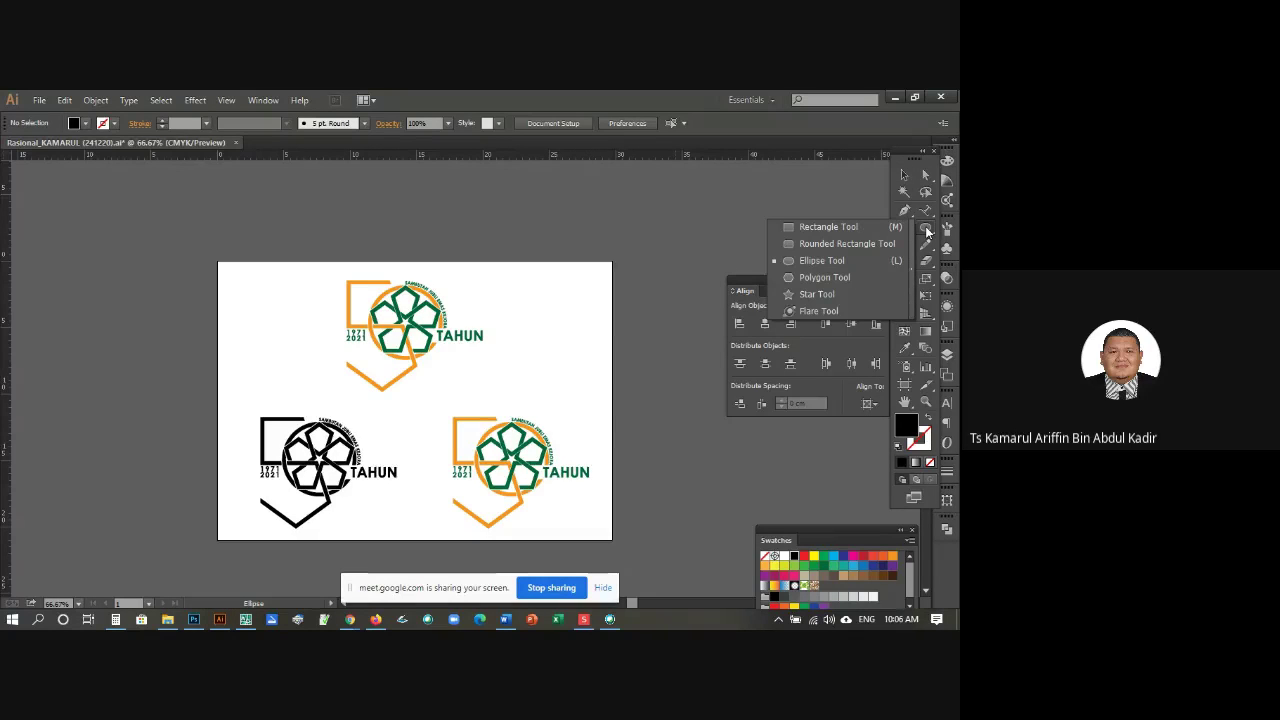
{"action": "left_click", "coordinate": [841, 229]}
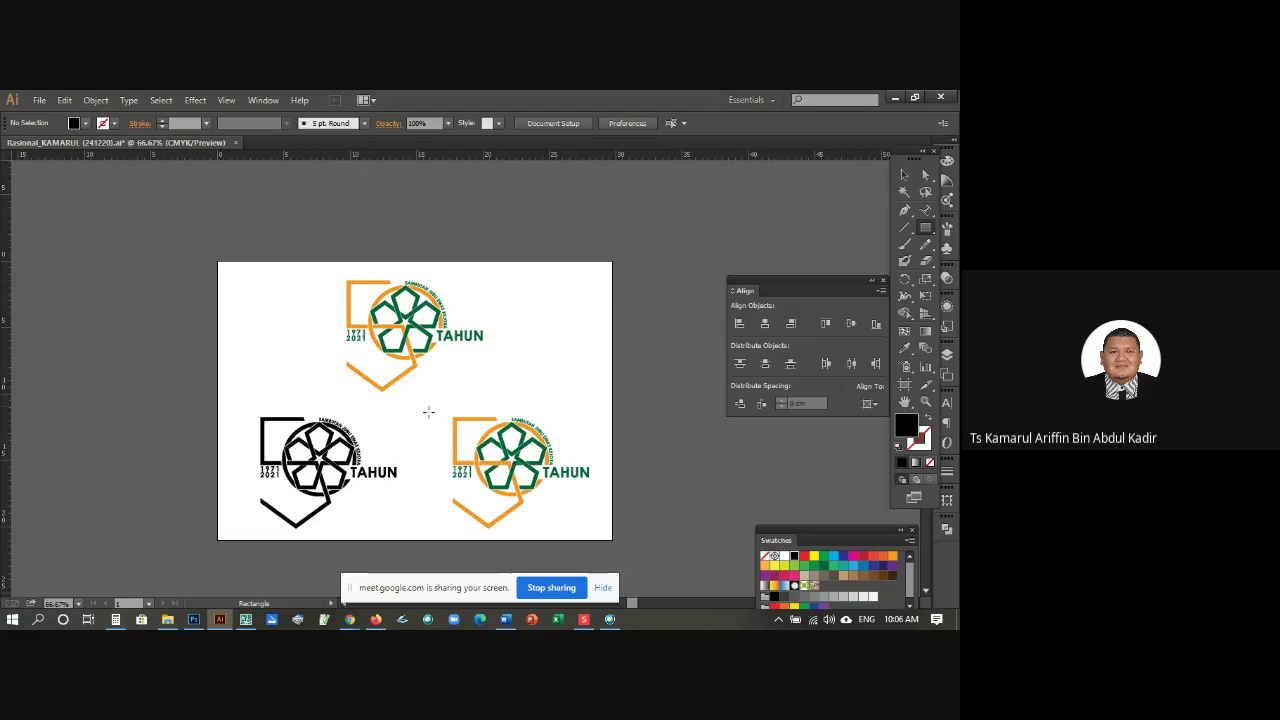
{"action": "left_click_drag", "start_coordinate": [419, 406], "coordinate": [612, 541]}
{"action": "left_click", "coordinate": [904, 176]}
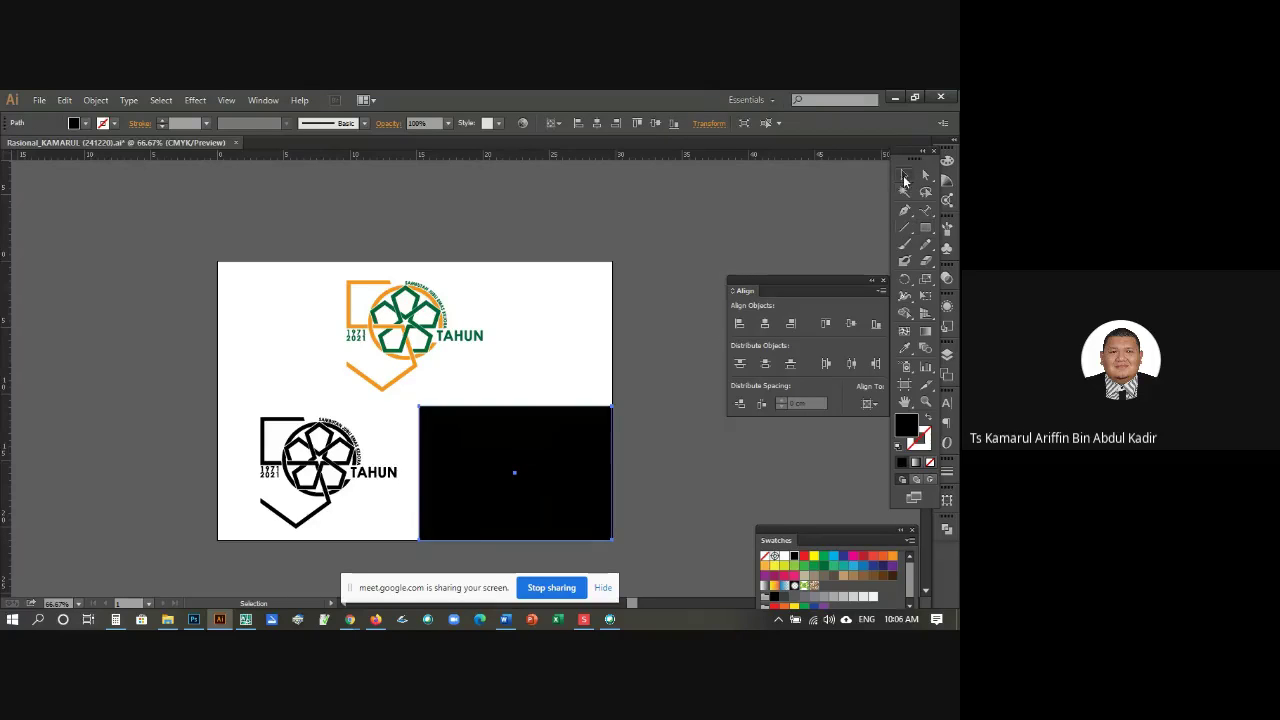
{"action": "left_click", "coordinate": [638, 248]}
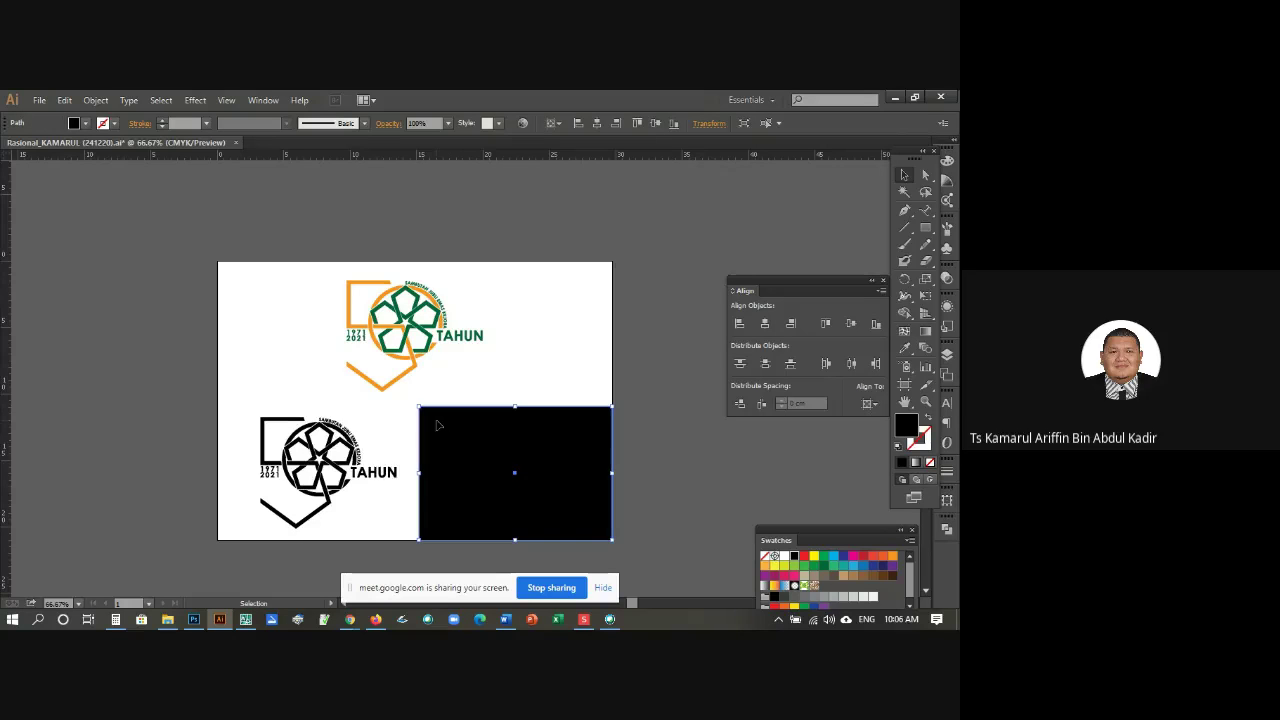
Step: Send the black rectangle to the back, behind the lower-right logo copy
{"action": "right_click", "coordinate": [436, 425]}
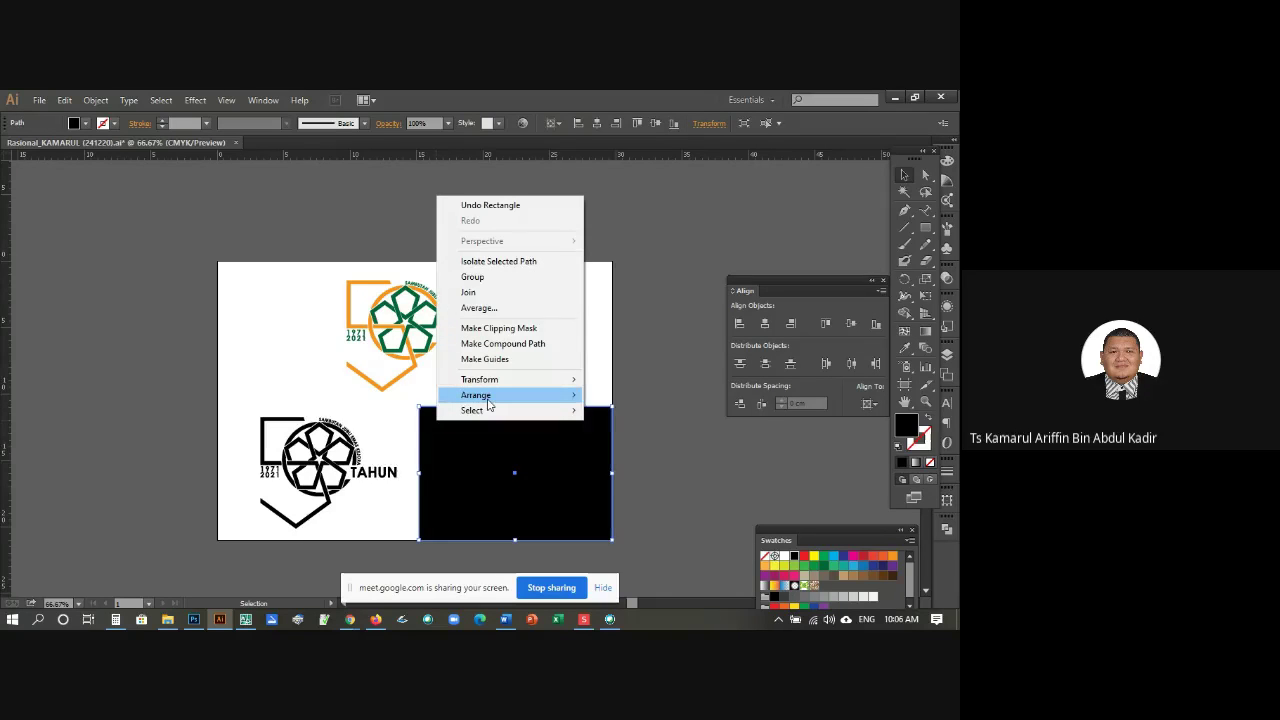
{"action": "mouse_move", "coordinate": [488, 403]}
{"action": "left_click", "coordinate": [632, 442]}
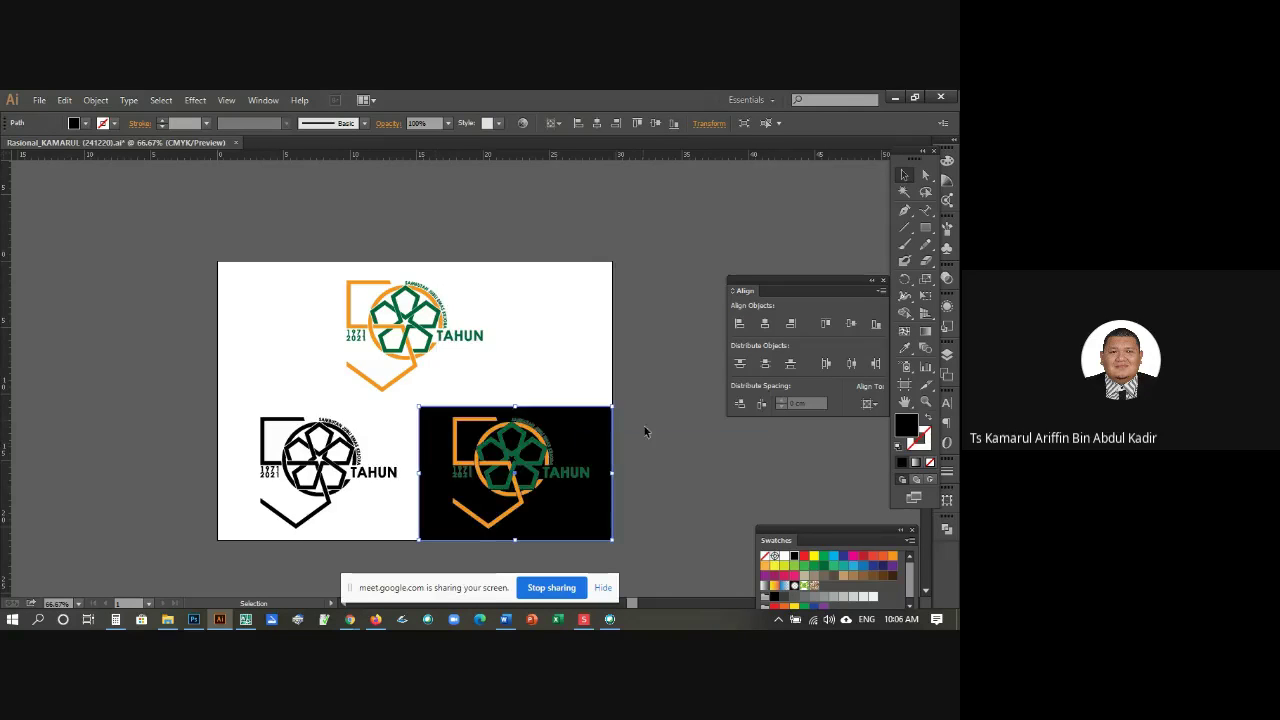
{"action": "left_click", "coordinate": [651, 422]}
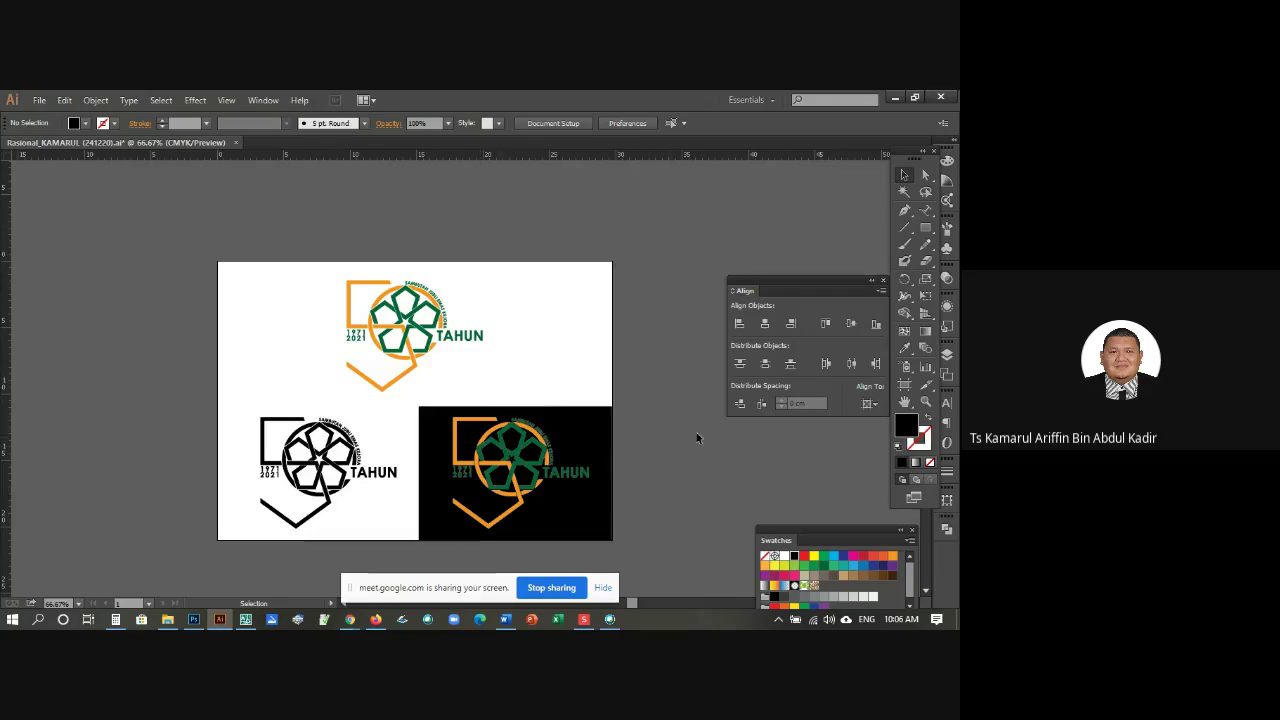
Step: Recolour the logo copy on the black rectangle with the white swatch
{"action": "left_click", "coordinate": [526, 446]}
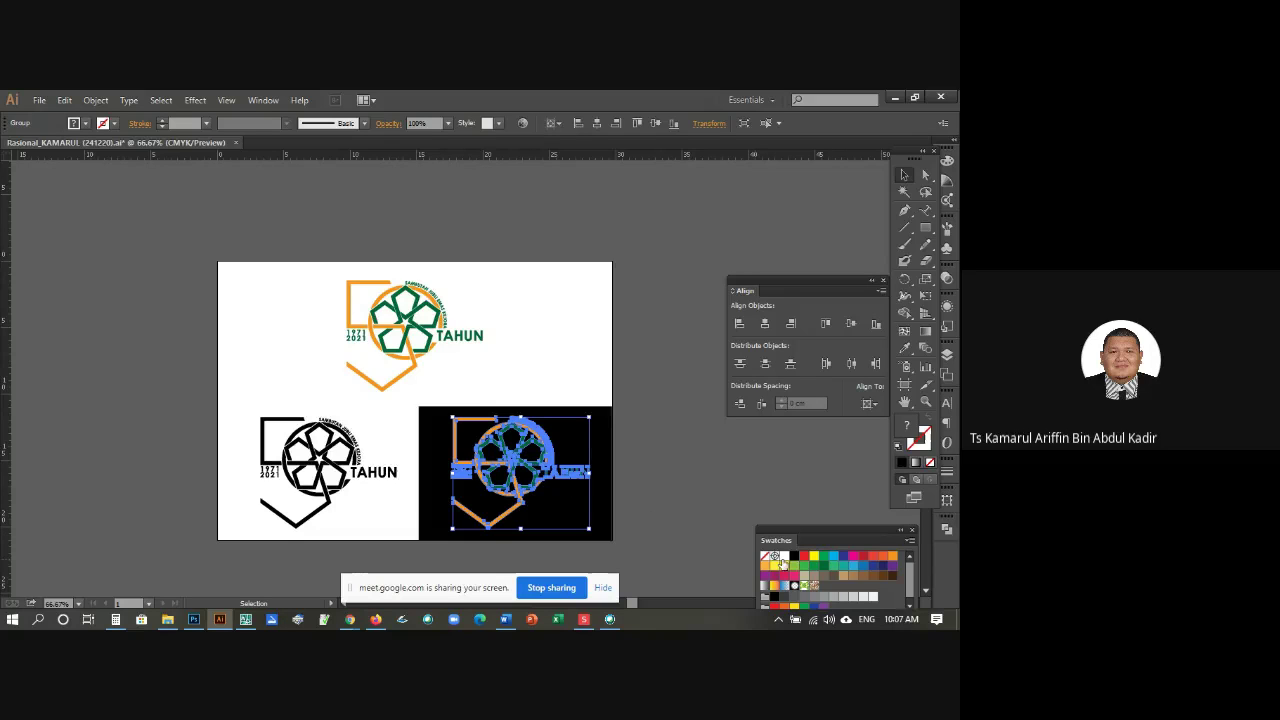
{"action": "left_click", "coordinate": [784, 557]}
{"action": "left_click", "coordinate": [686, 471]}
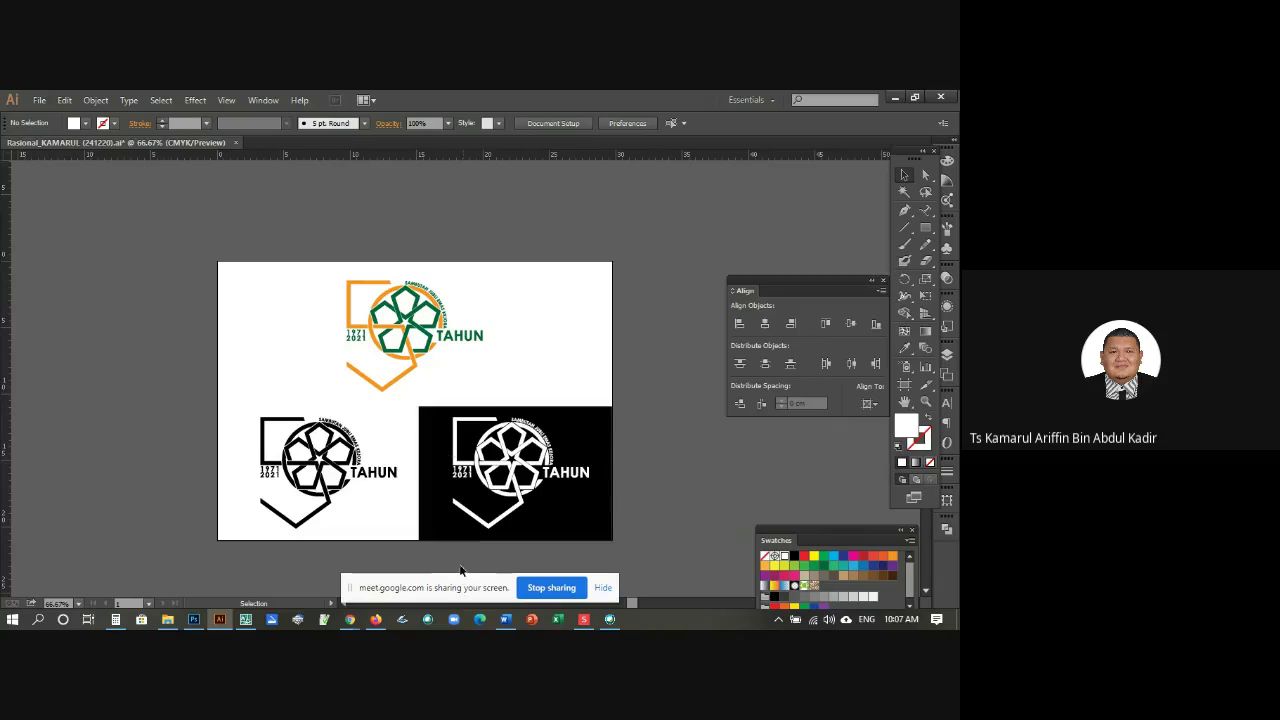
Step: Switch to Chrome and check the RASIONAL and MONOKROM reference page, the WhatsApp class group and the Google Meet call
{"action": "mouse_move", "coordinate": [349, 623]}
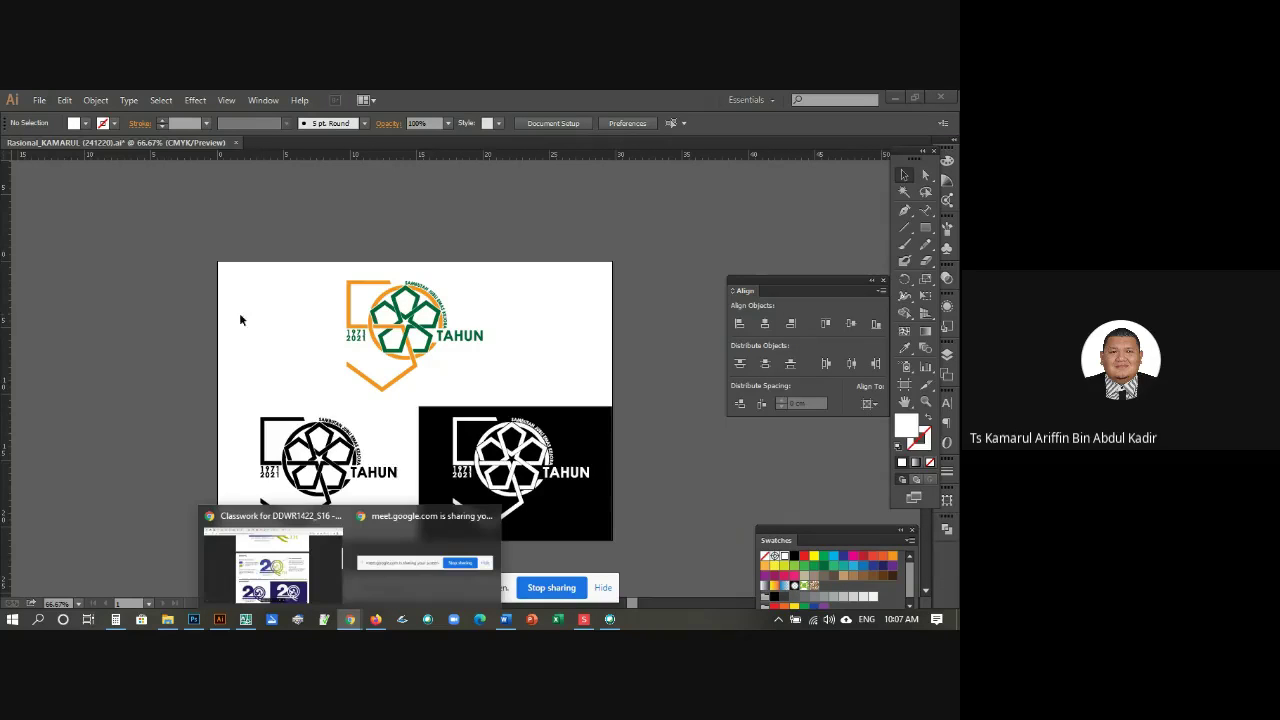
{"action": "left_click", "coordinate": [262, 555]}
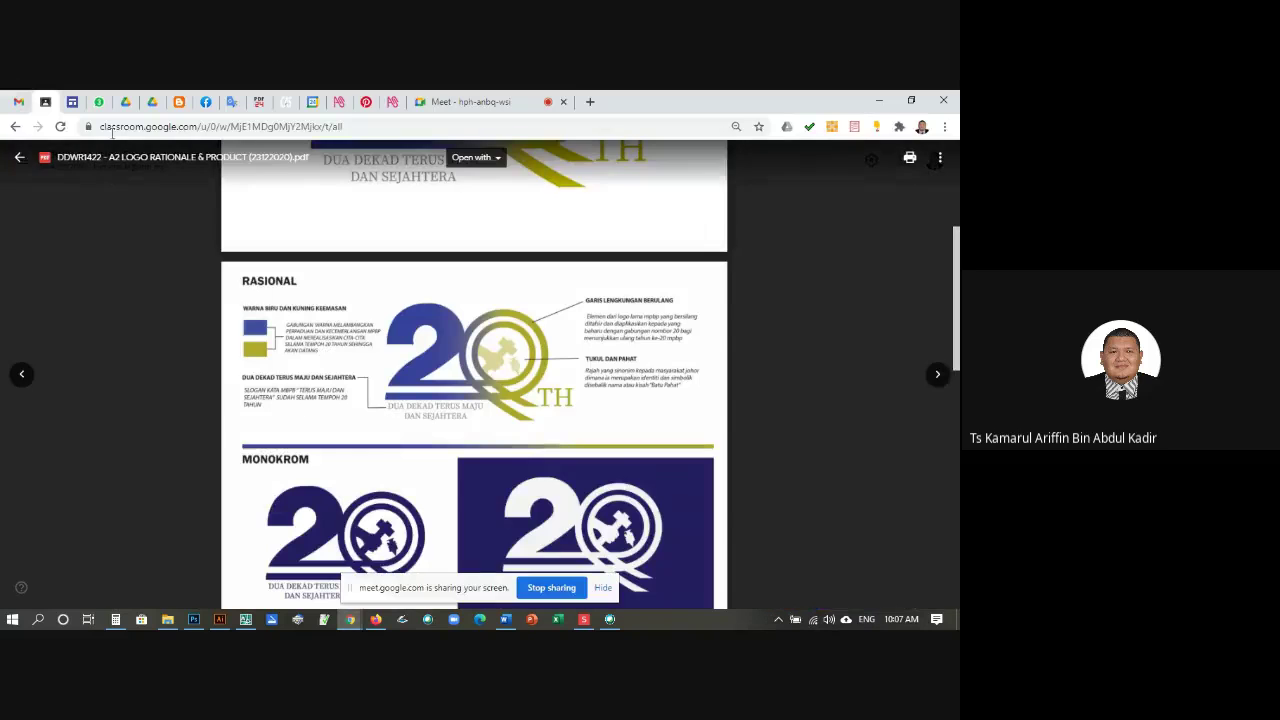
{"action": "left_click", "coordinate": [99, 101]}
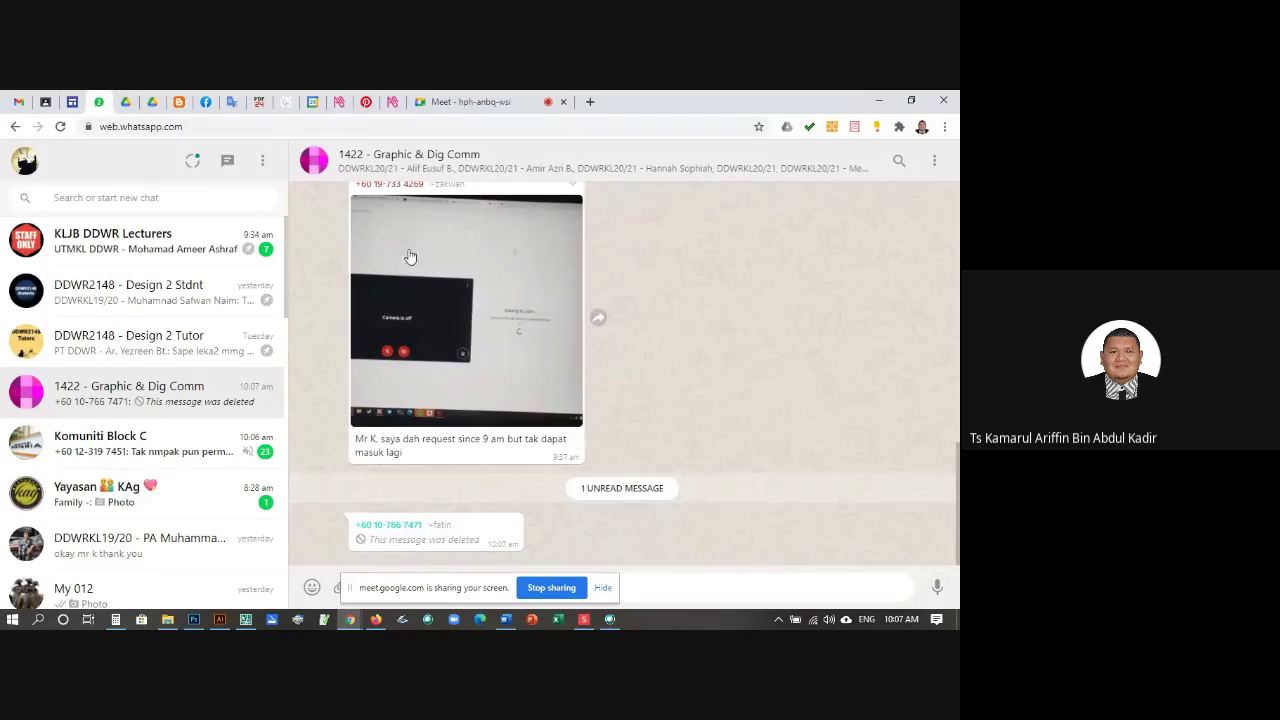
{"action": "left_click", "coordinate": [475, 101]}
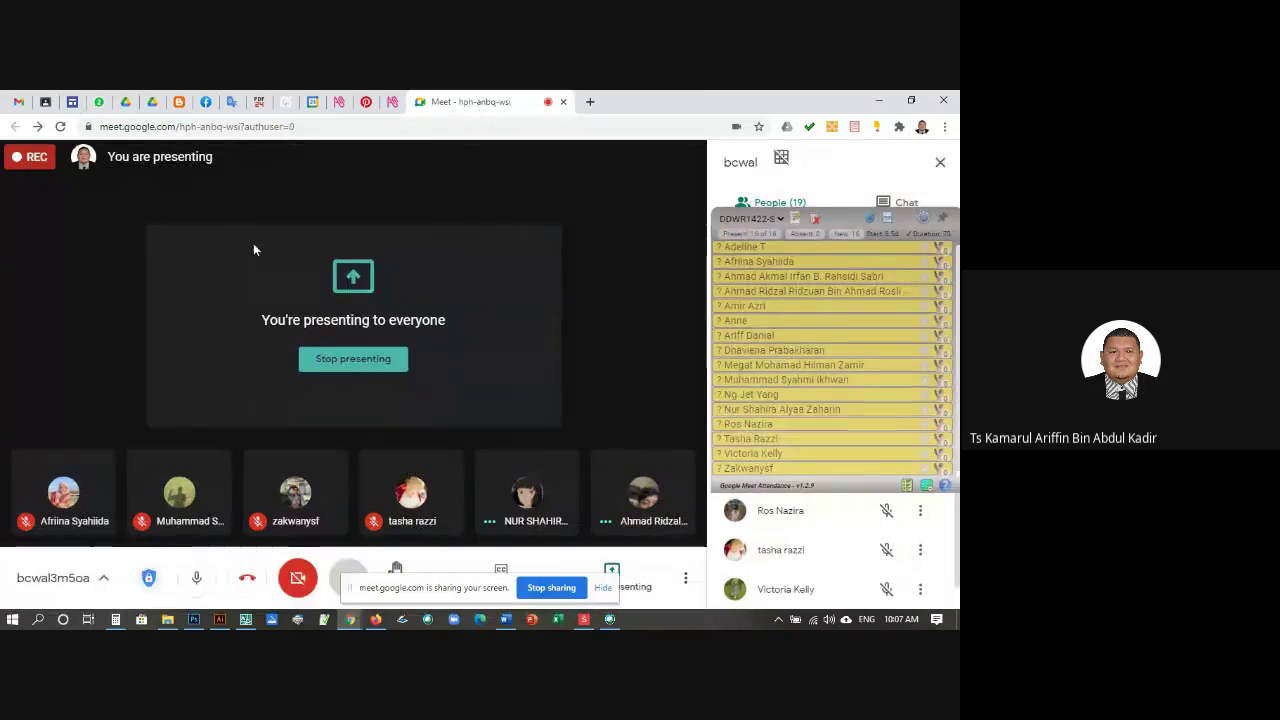
Step: Switch to Illustrator and add the black heading text RASIONAL in the artboard's upper-left corner
{"action": "left_click", "coordinate": [219, 620]}
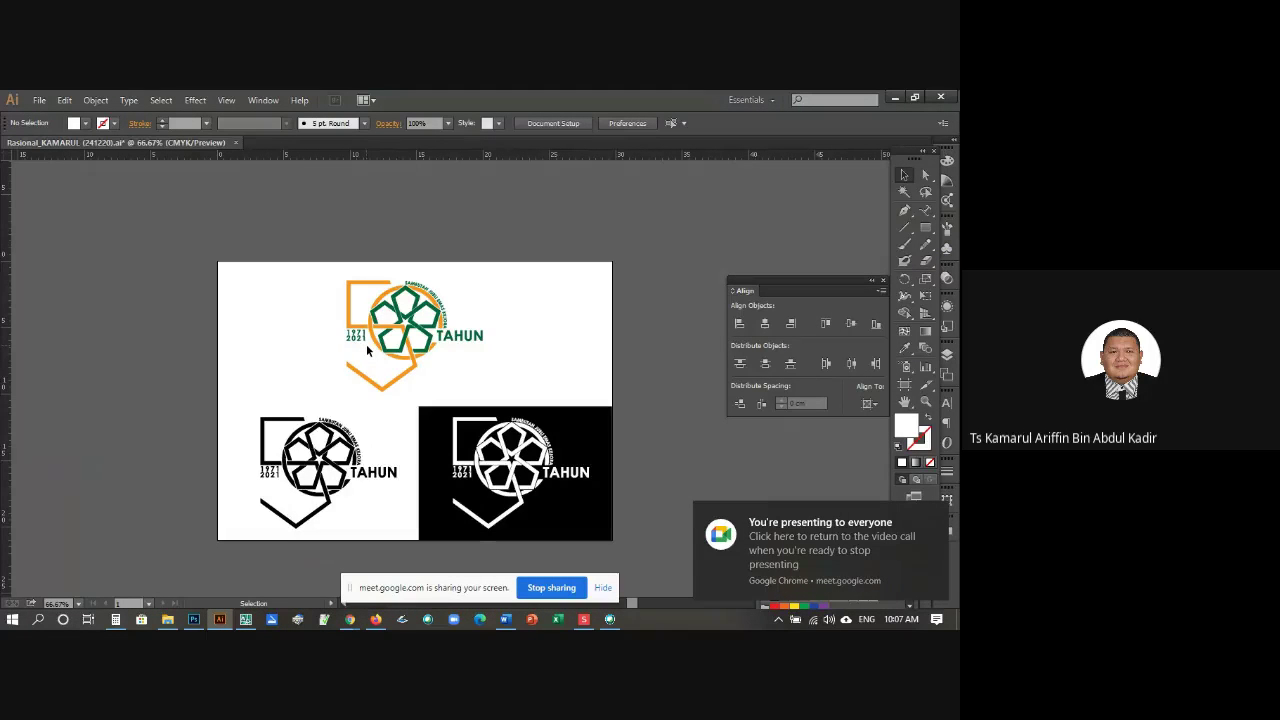
{"action": "left_click", "coordinate": [926, 212]}
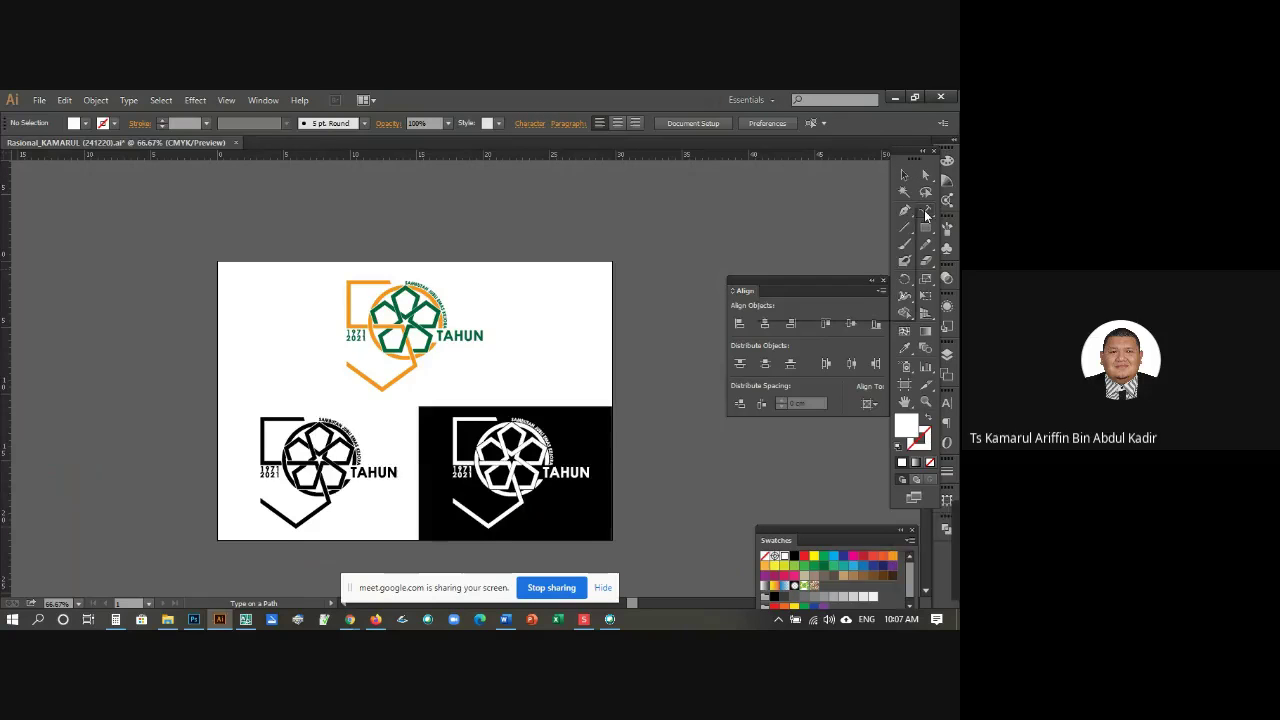
{"action": "right_click", "coordinate": [926, 212]}
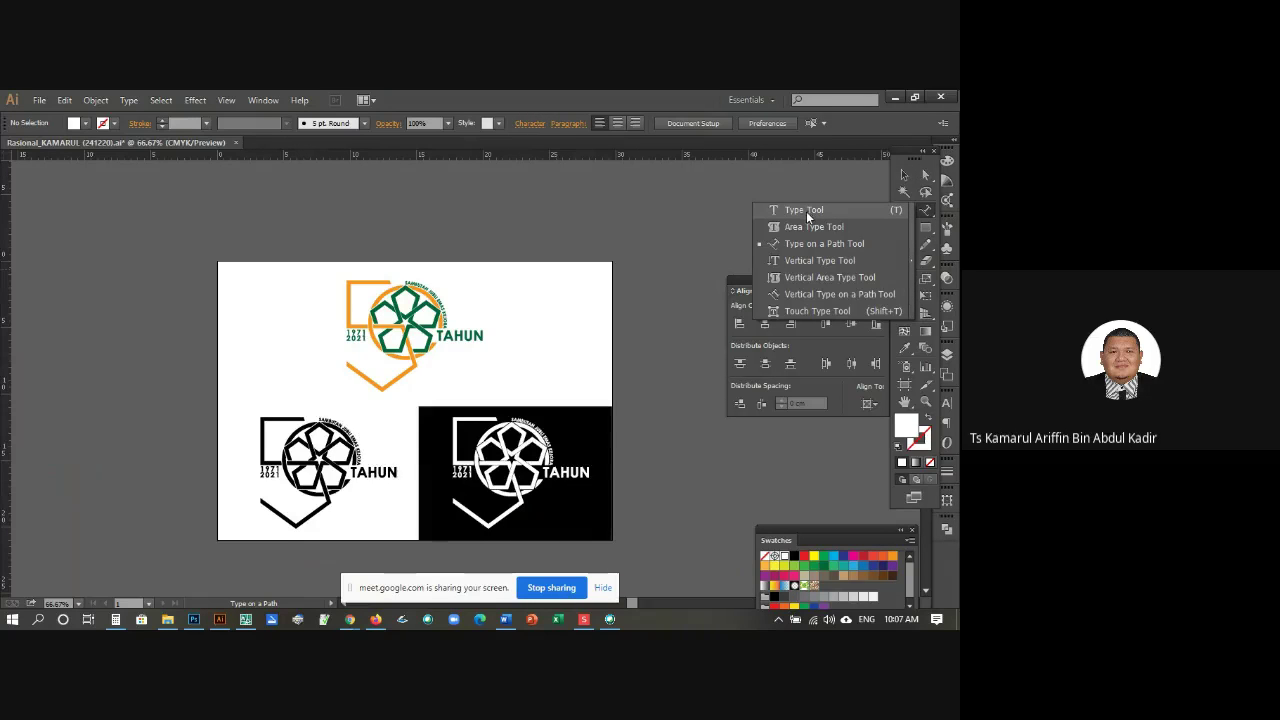
{"action": "left_click", "coordinate": [806, 211]}
{"action": "left_click", "coordinate": [793, 557]}
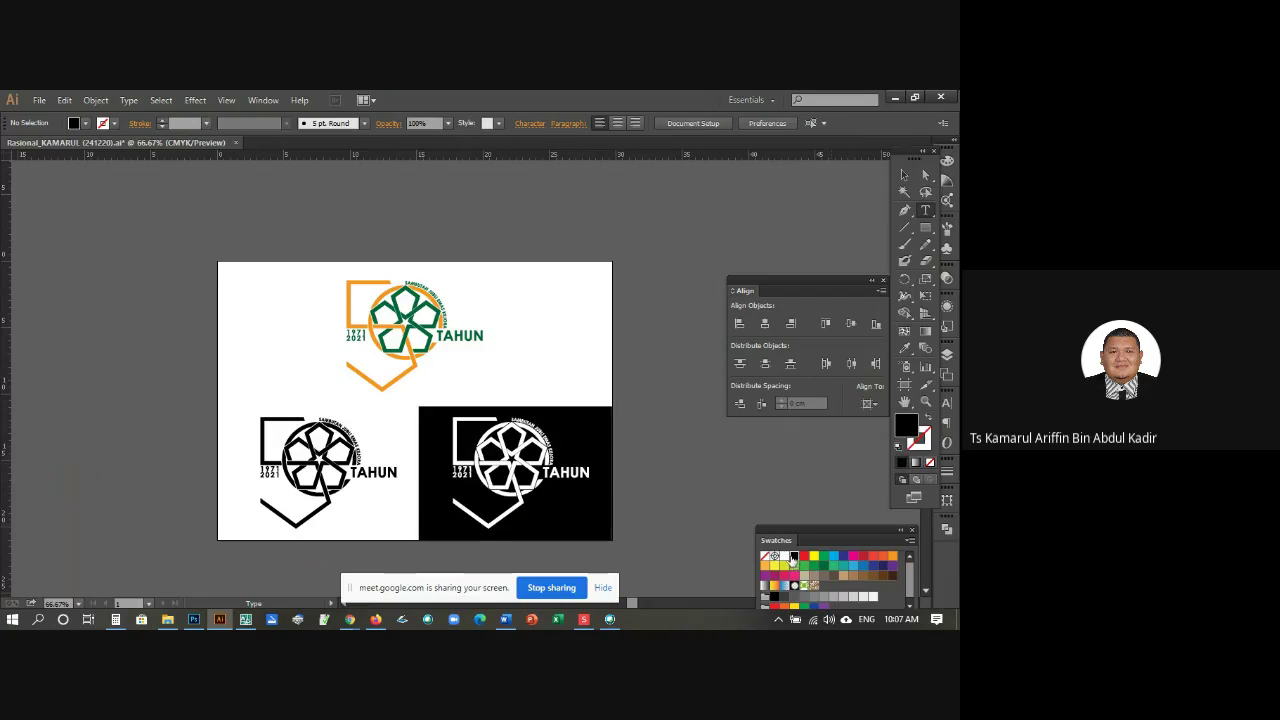
{"action": "left_click", "coordinate": [227, 276]}
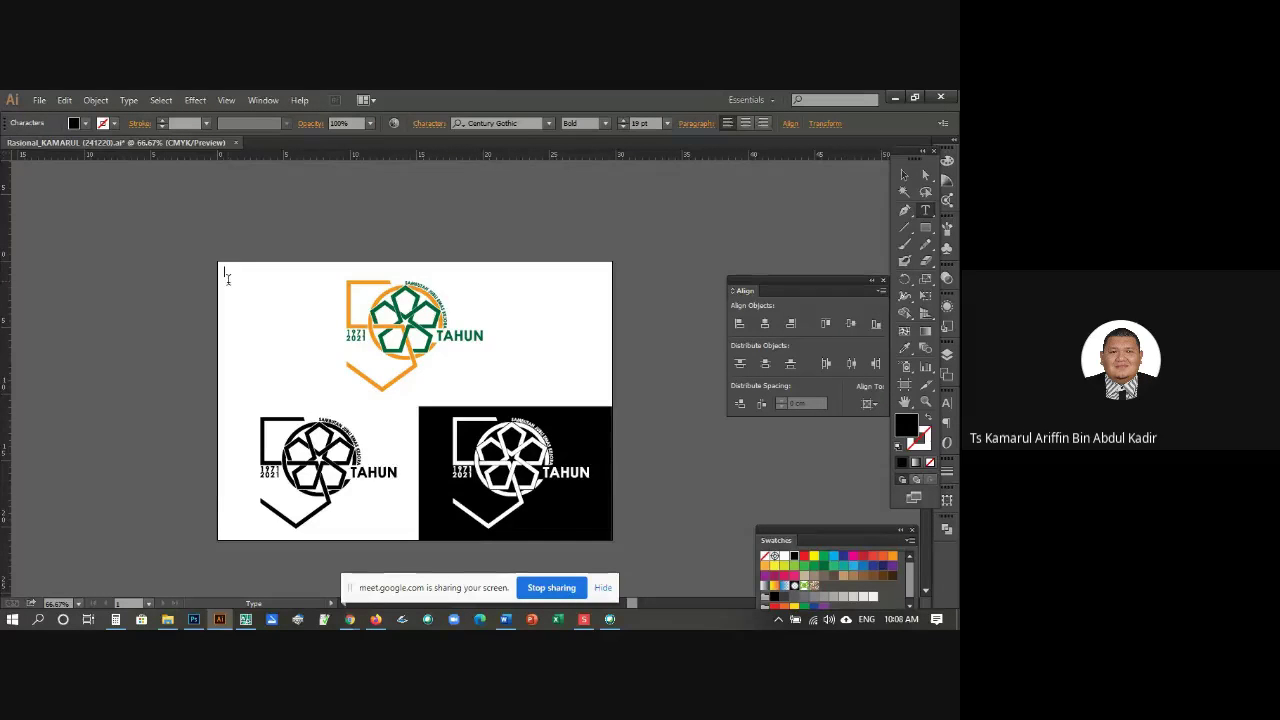
{"action": "type", "text": "RASIONAL"}
{"action": "left_click", "coordinate": [903, 176]}
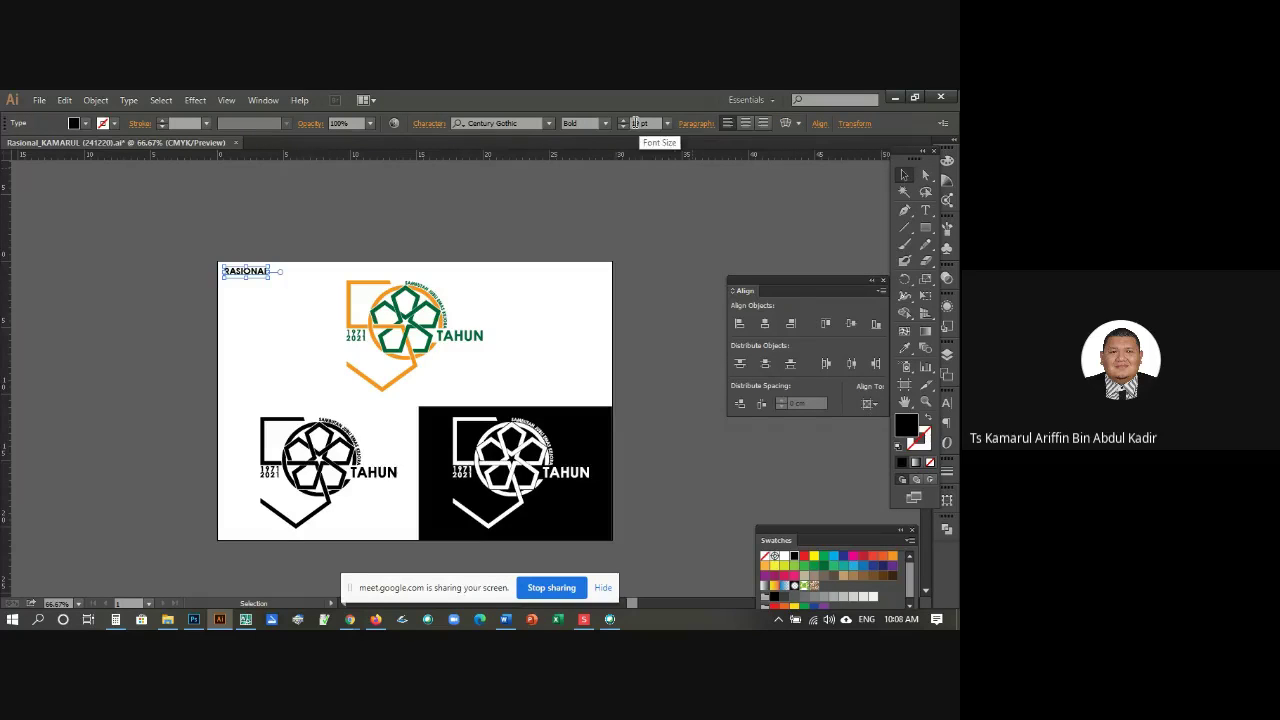
Step: Enlarge the RASIONAL heading to 24 pt and set its character tracking to 0
{"action": "left_click", "coordinate": [624, 120]}
{"action": "left_click", "coordinate": [624, 120]}
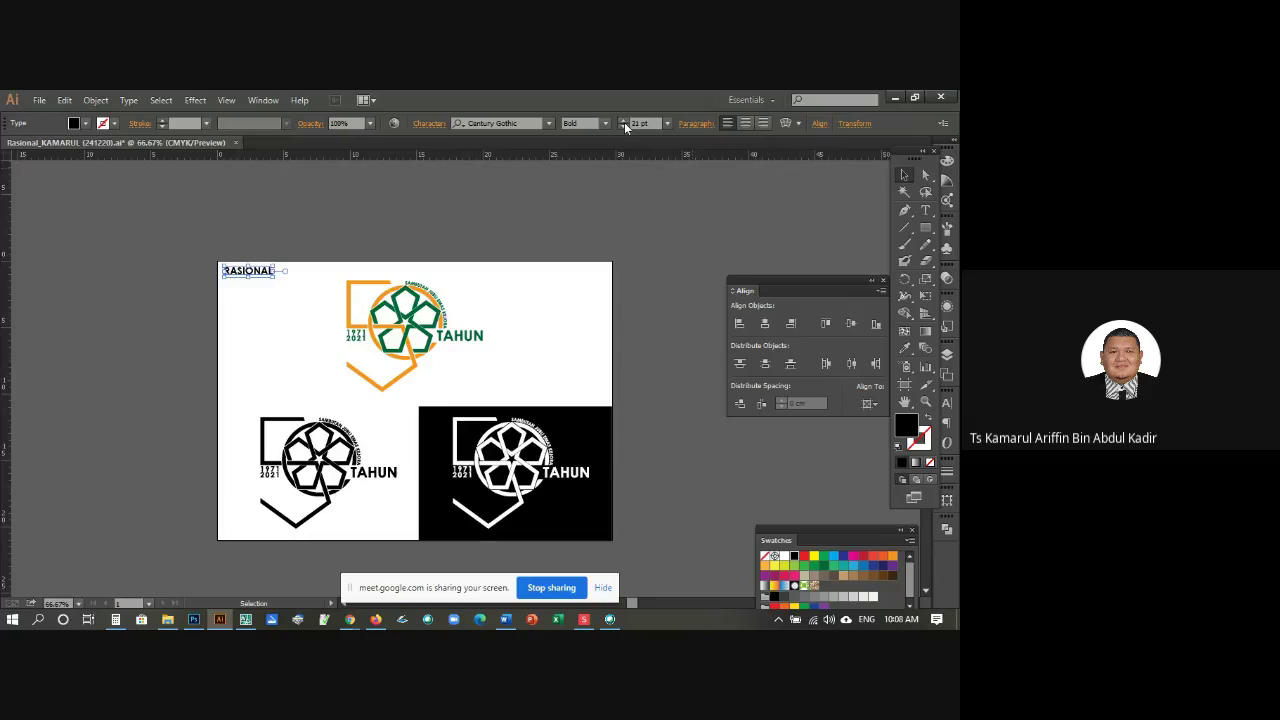
{"action": "left_click", "coordinate": [624, 120]}
{"action": "left_click", "coordinate": [624, 120]}
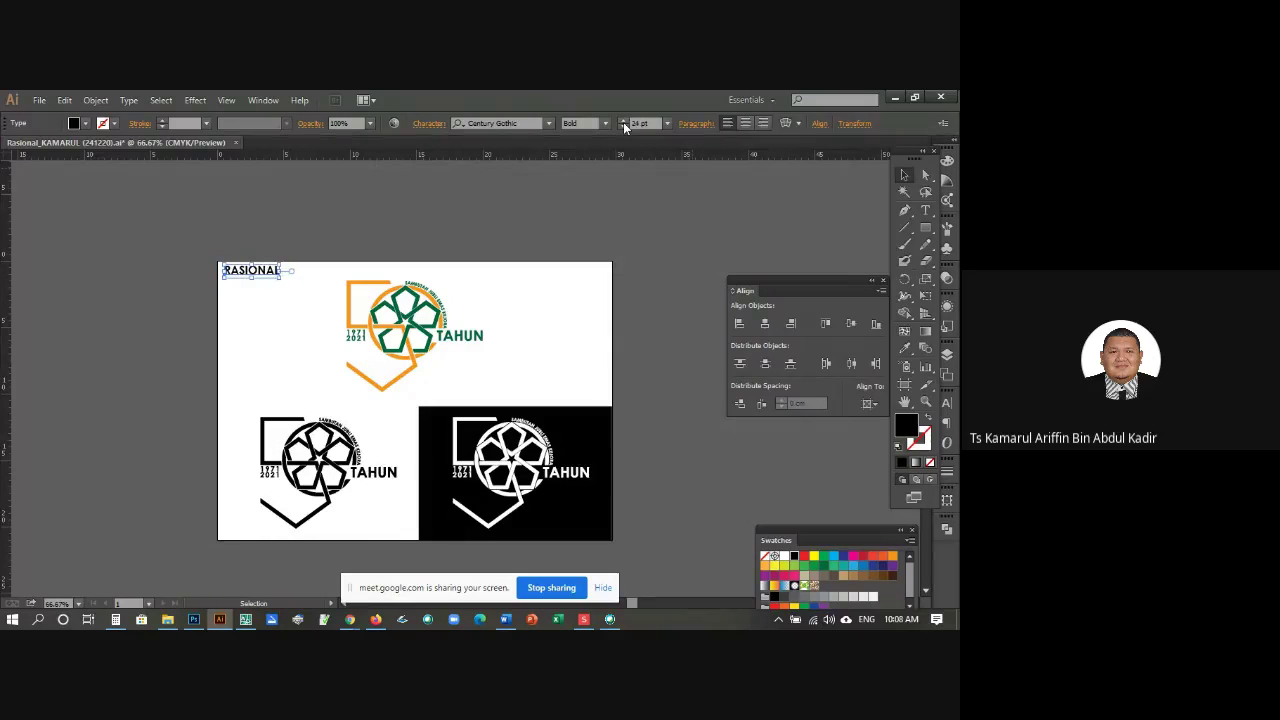
{"action": "left_click", "coordinate": [427, 124]}
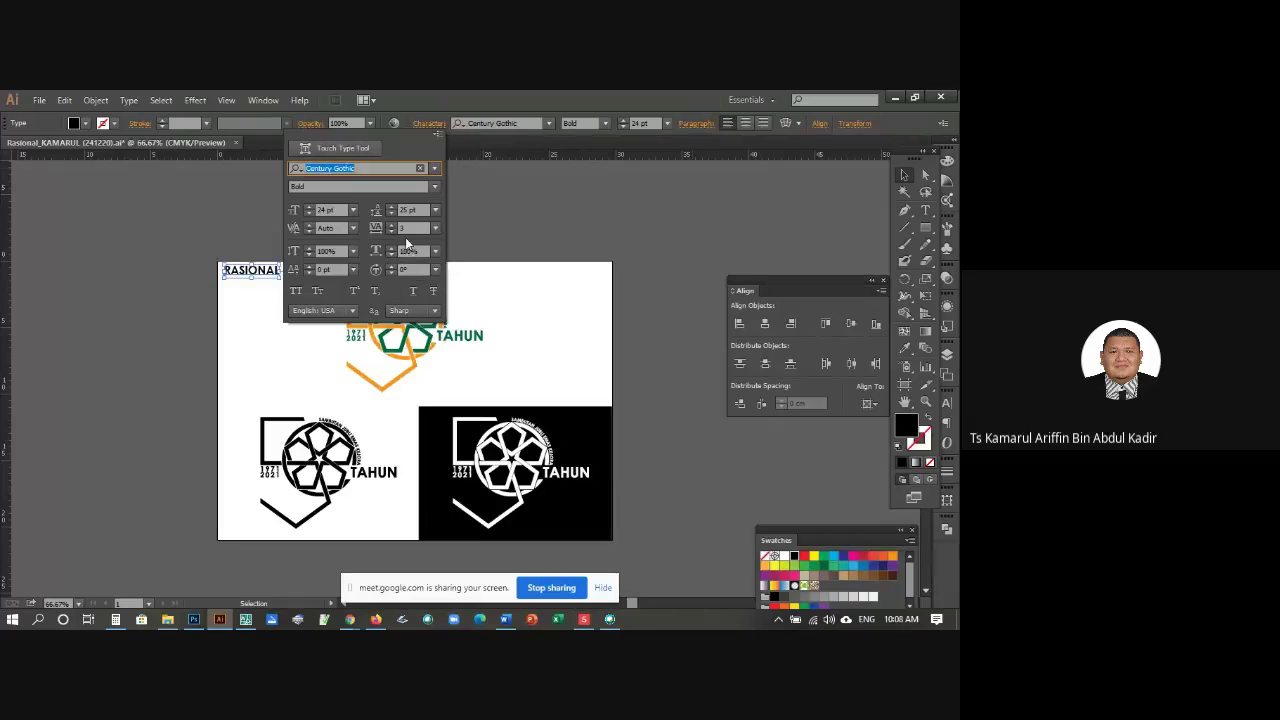
{"action": "left_click", "coordinate": [435, 228]}
{"action": "left_click", "coordinate": [452, 340]}
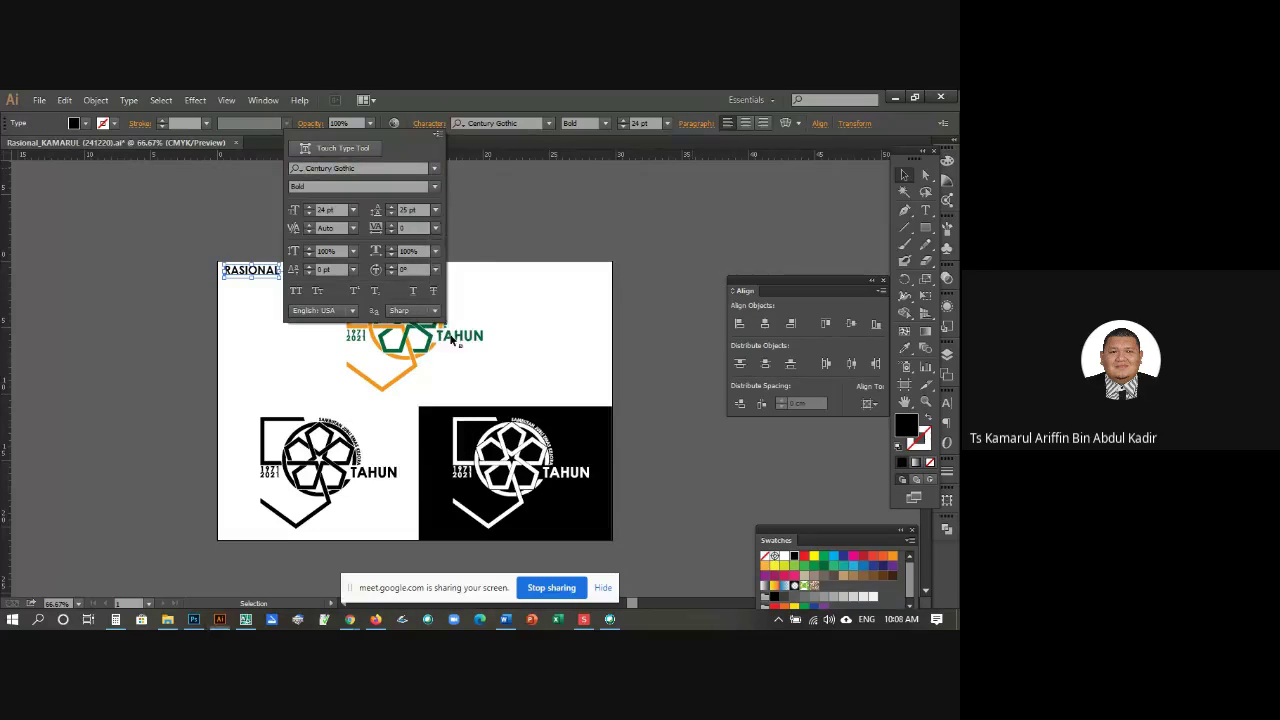
{"action": "left_click", "coordinate": [452, 214]}
{"action": "left_click", "coordinate": [378, 208]}
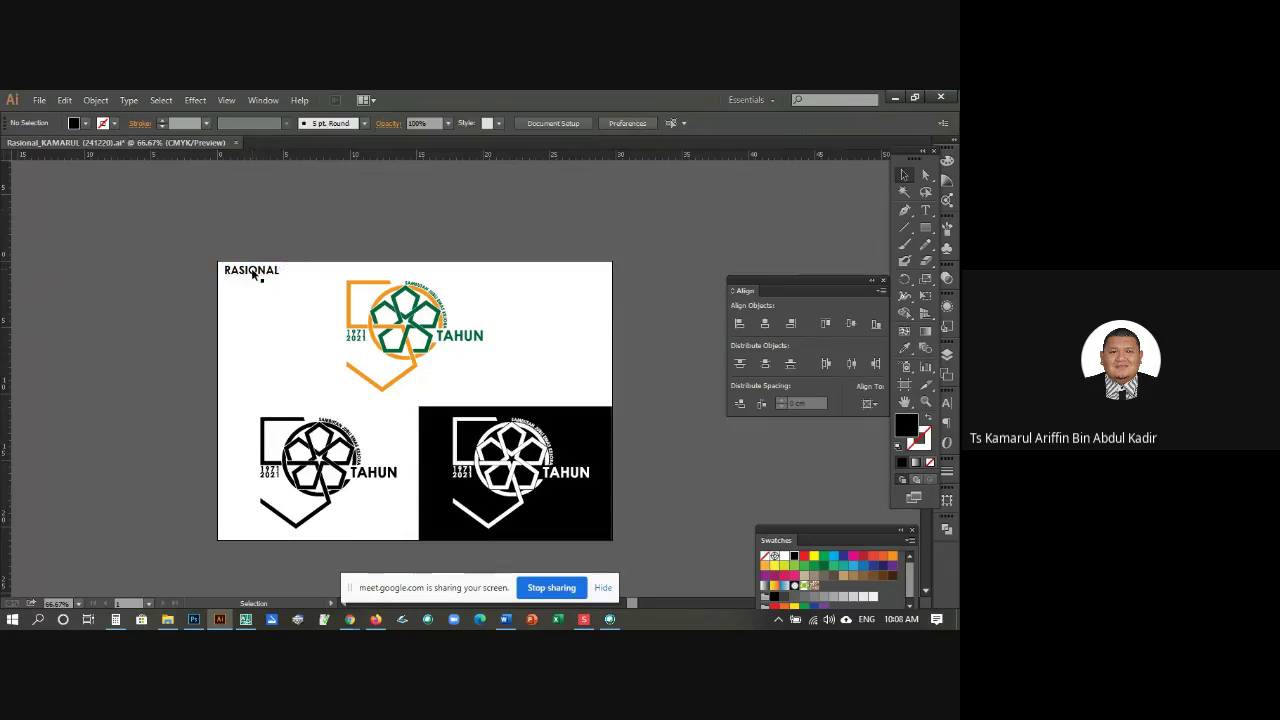
Step: Duplicate the RASIONAL heading straight down, placing the copy above the black monochrome logo
{"action": "left_click", "coordinate": [253, 272]}
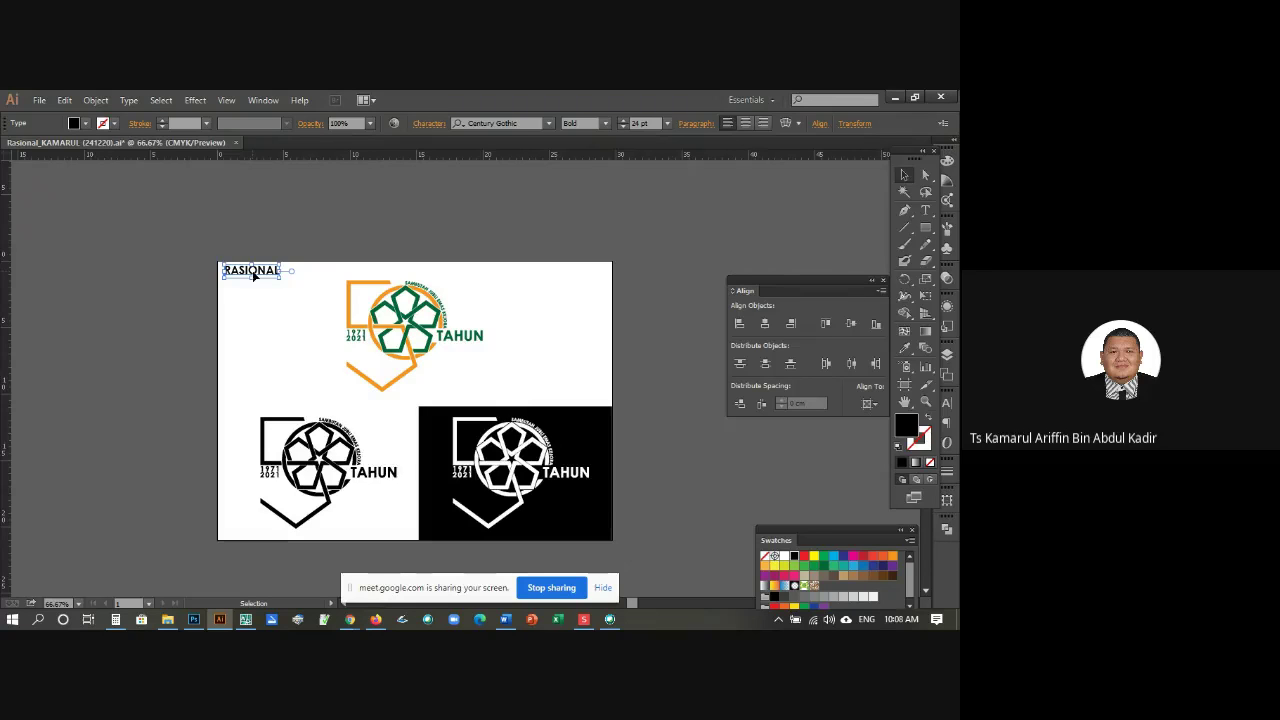
{"action": "key", "text": "a"}
{"action": "left_click_drag", "start_coordinate": [255, 277], "coordinate": [245, 405]}
{"action": "left_click", "coordinate": [284, 367]}
Step: Replace the text of the lower heading copy with MONOKROM
{"action": "left_click", "coordinate": [925, 210]}
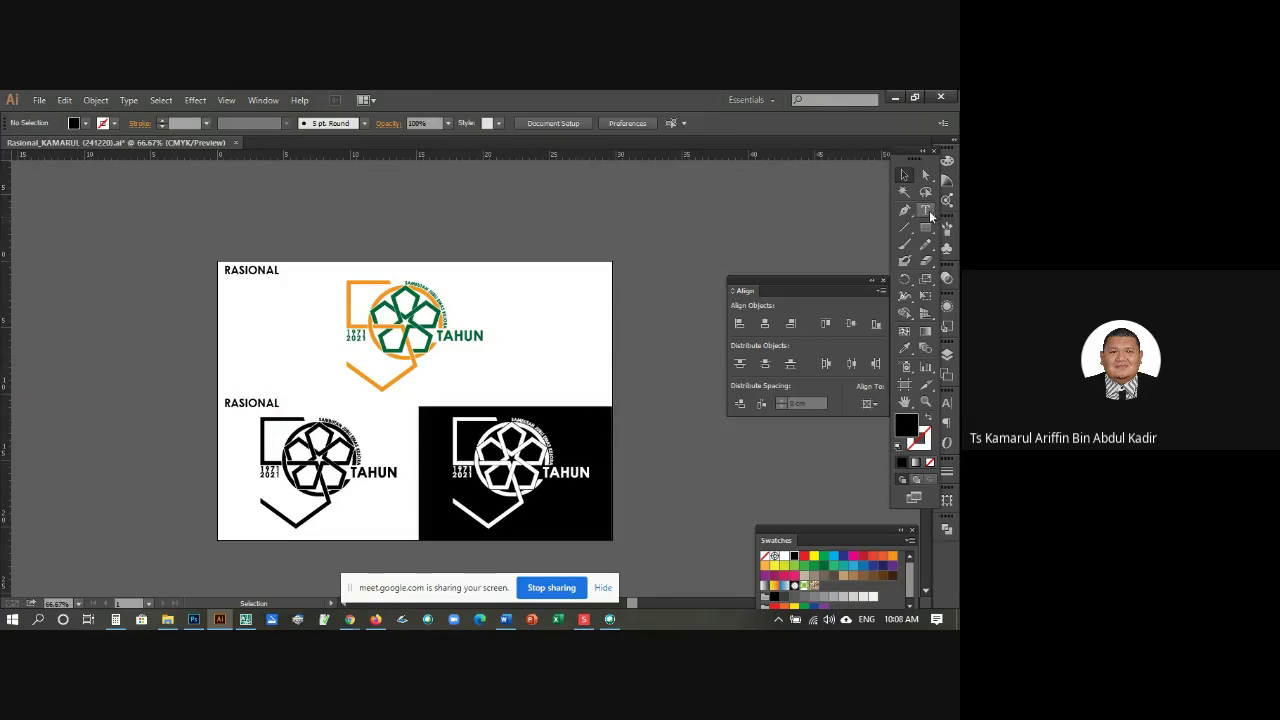
{"action": "left_click_drag", "start_coordinate": [226, 398], "coordinate": [332, 405]}
{"action": "type", "text": "MON"}
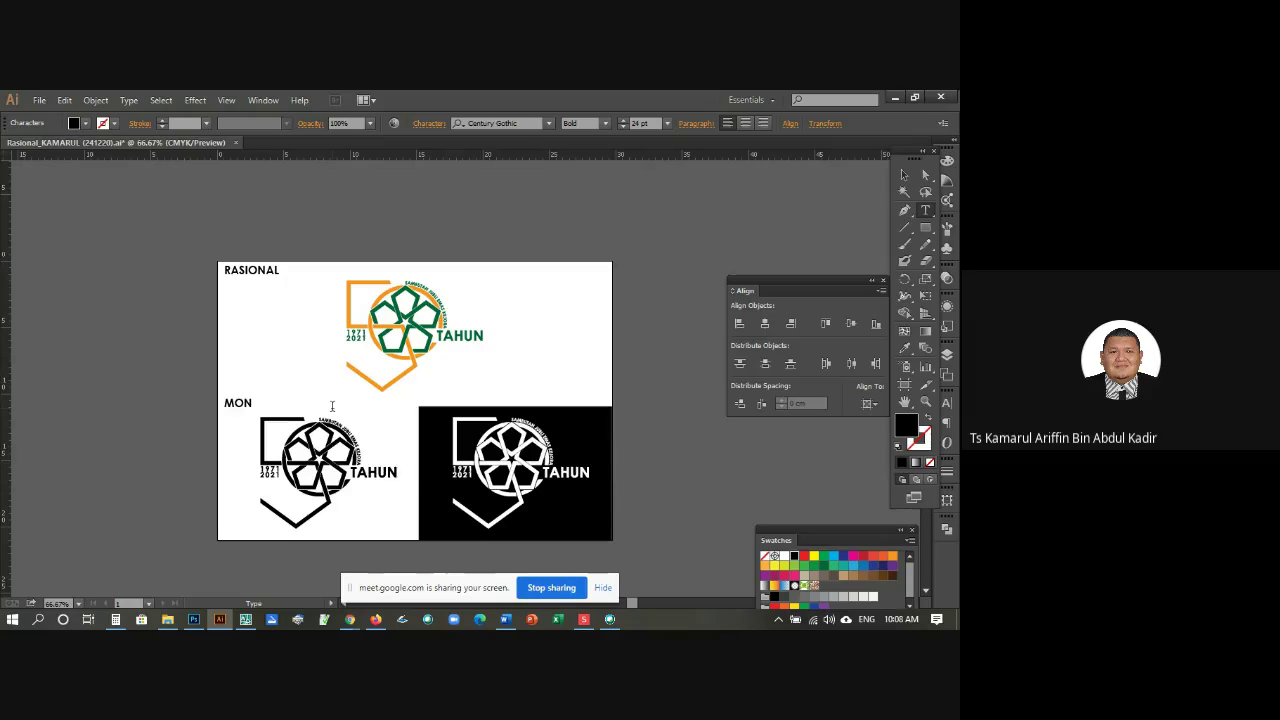
{"action": "type", "text": "OKROM"}
{"action": "left_click", "coordinate": [903, 176]}
{"action": "left_click", "coordinate": [738, 204]}
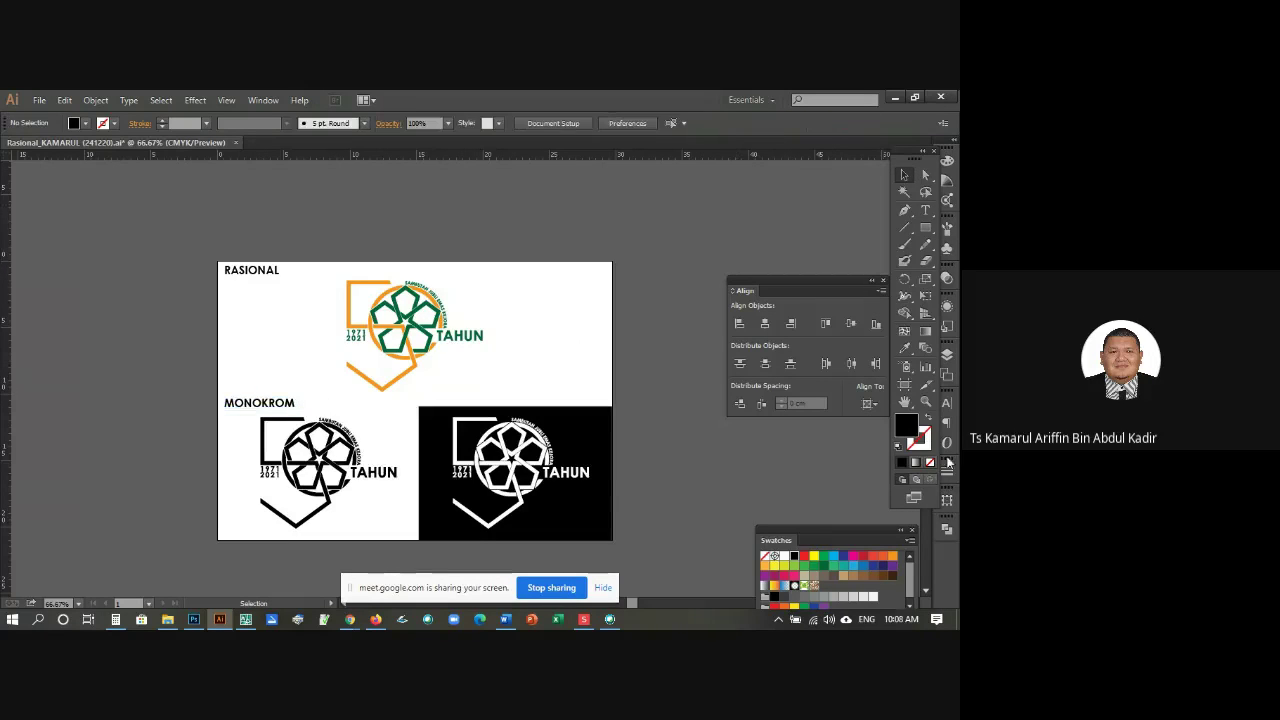
Step: Show the document's hidden ruler guides and clear all of them
{"action": "left_click", "coordinate": [925, 401]}
{"action": "left_click", "coordinate": [497, 389]}
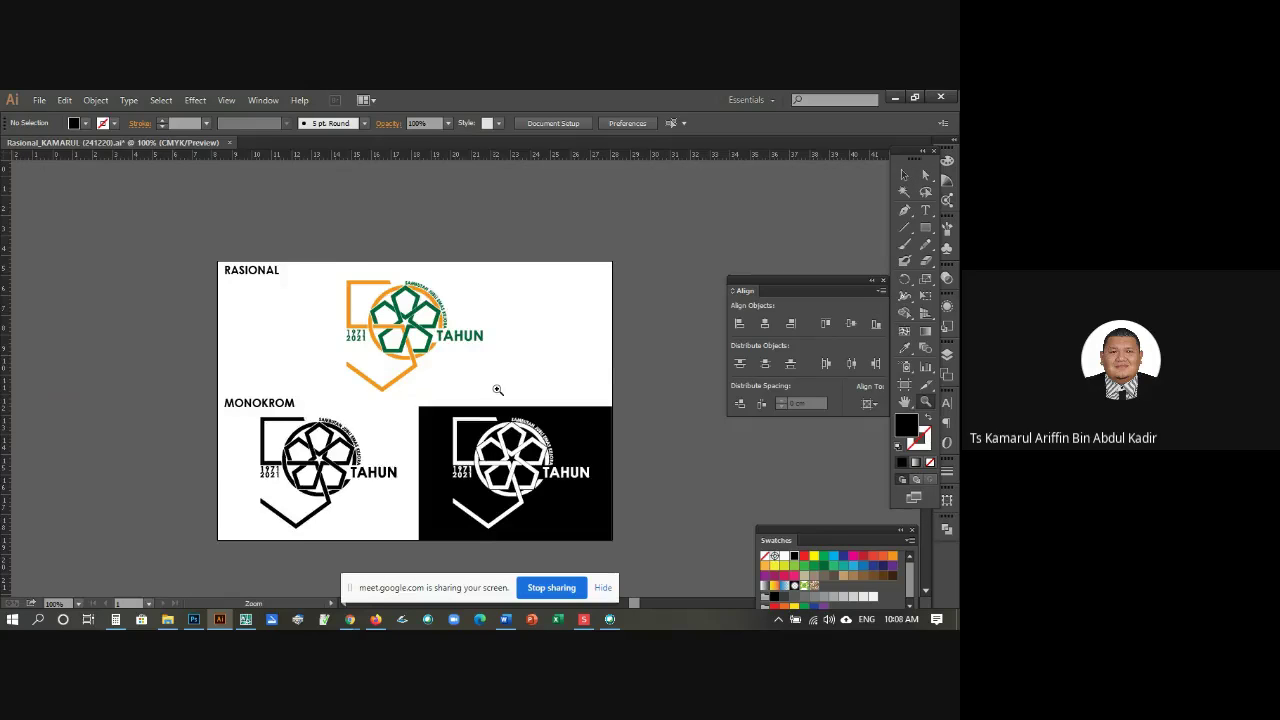
{"action": "left_click", "coordinate": [903, 176]}
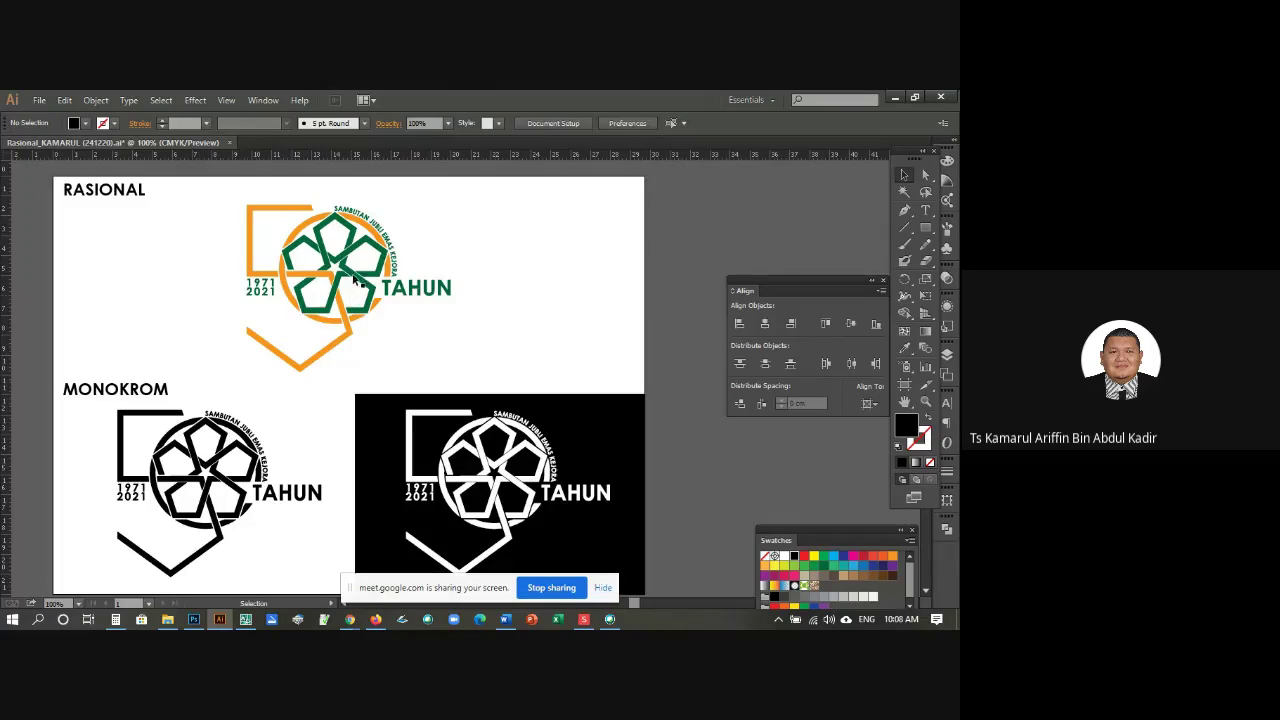
{"action": "left_click", "coordinate": [353, 299]}
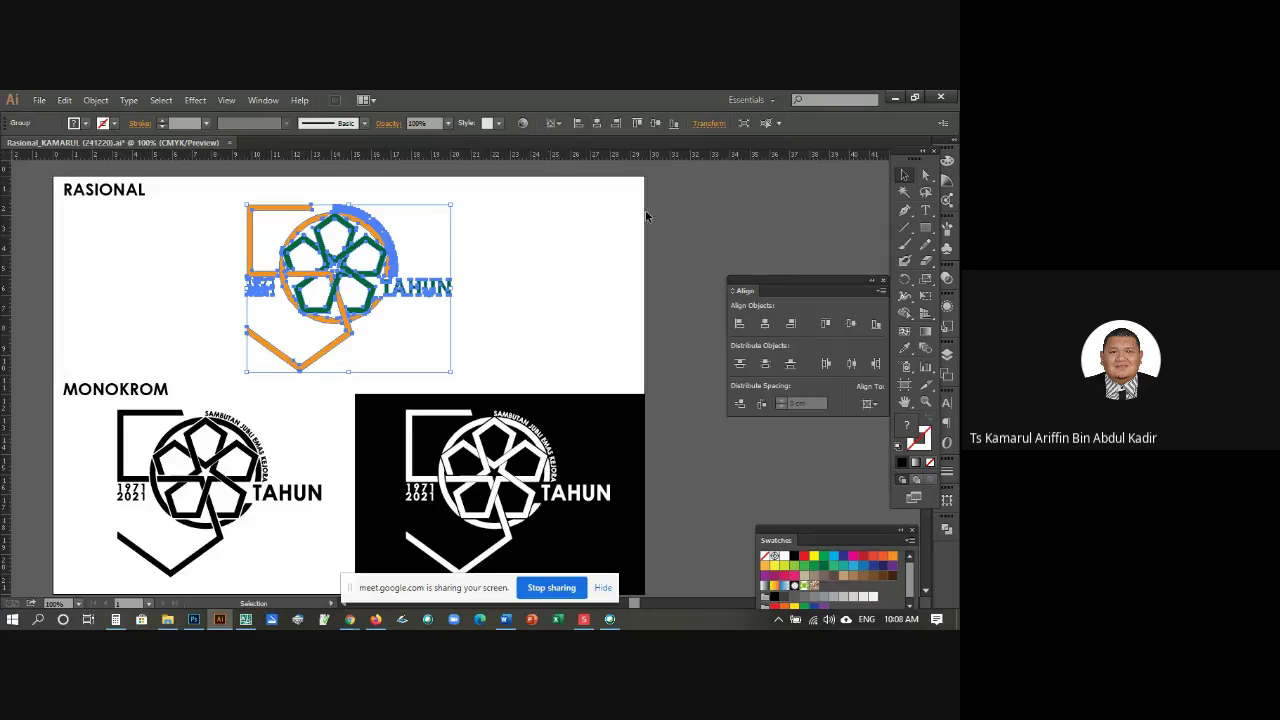
{"action": "left_click", "coordinate": [682, 218]}
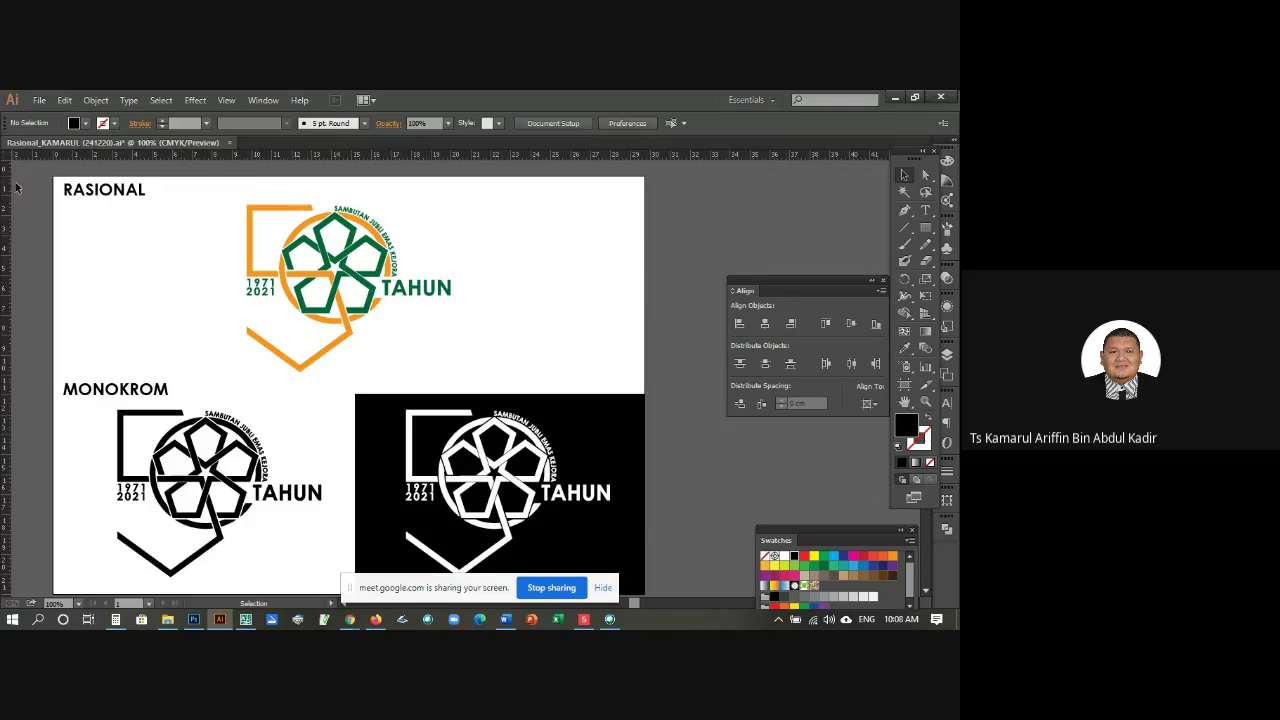
{"action": "left_click_drag", "start_coordinate": [5, 178], "coordinate": [229, 211]}
{"action": "left_click", "coordinate": [227, 102]}
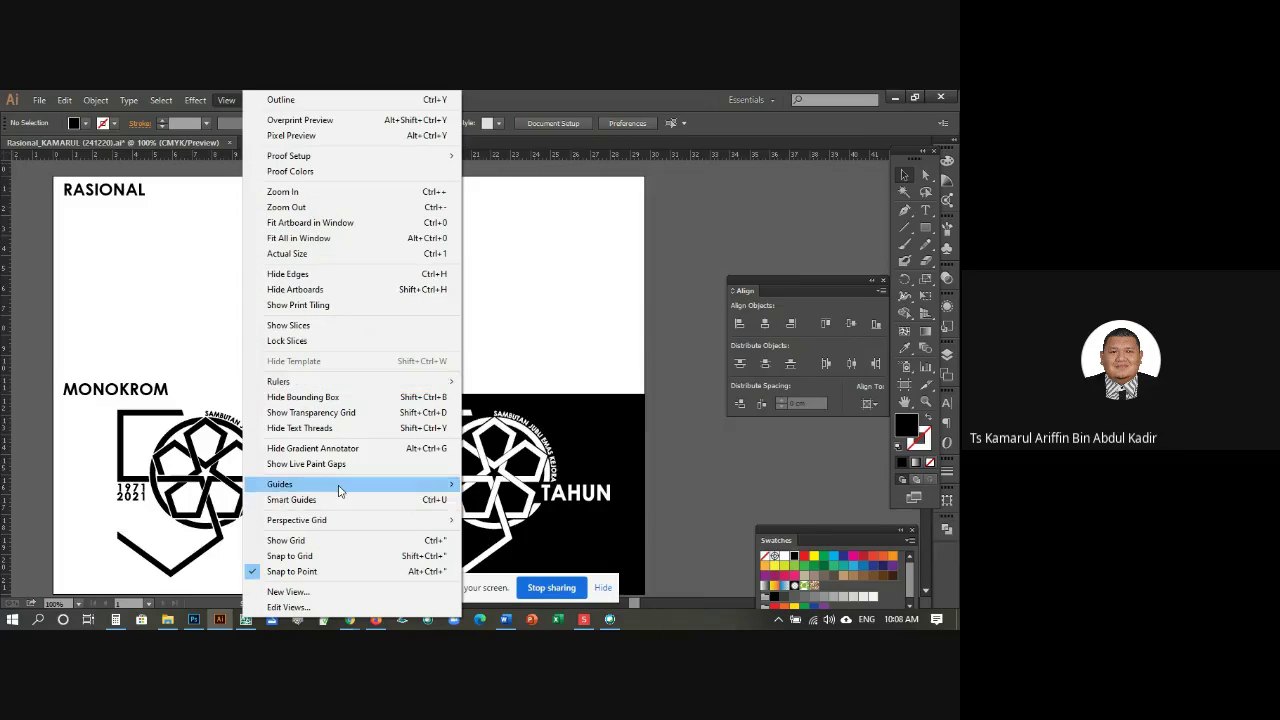
{"action": "mouse_move", "coordinate": [338, 490]}
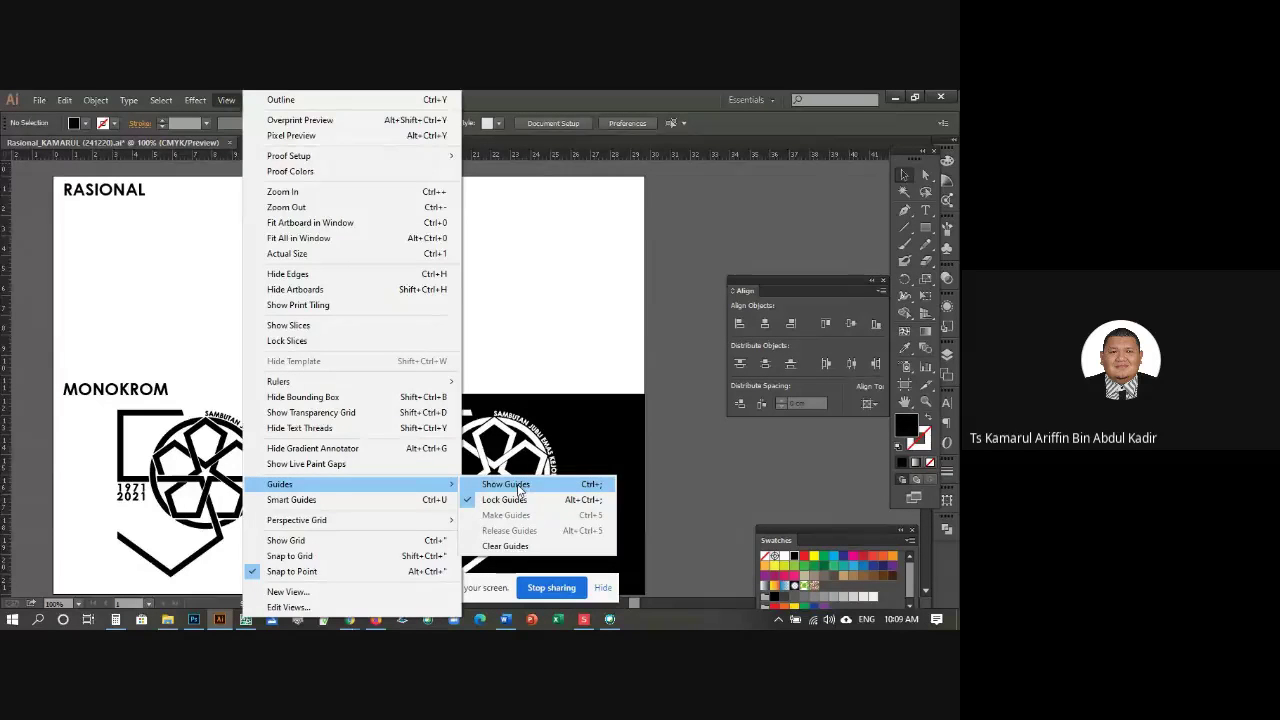
{"action": "left_click", "coordinate": [519, 486]}
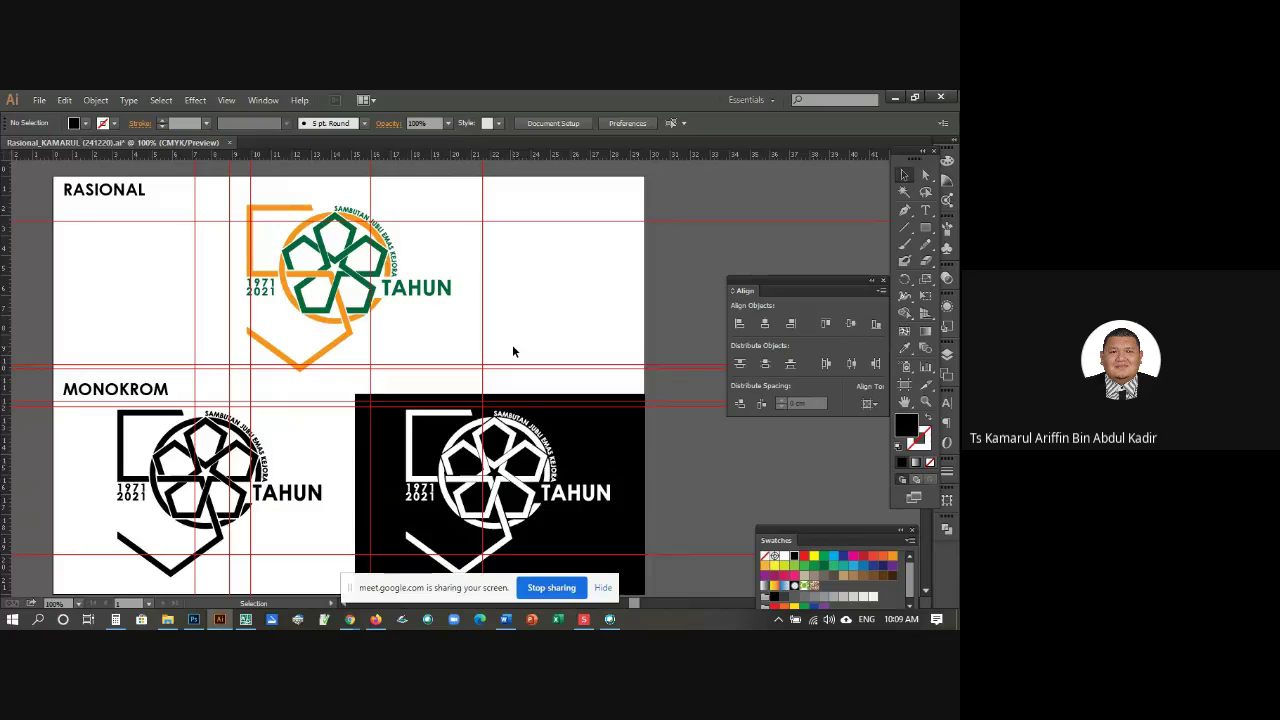
{"action": "left_click", "coordinate": [225, 101]}
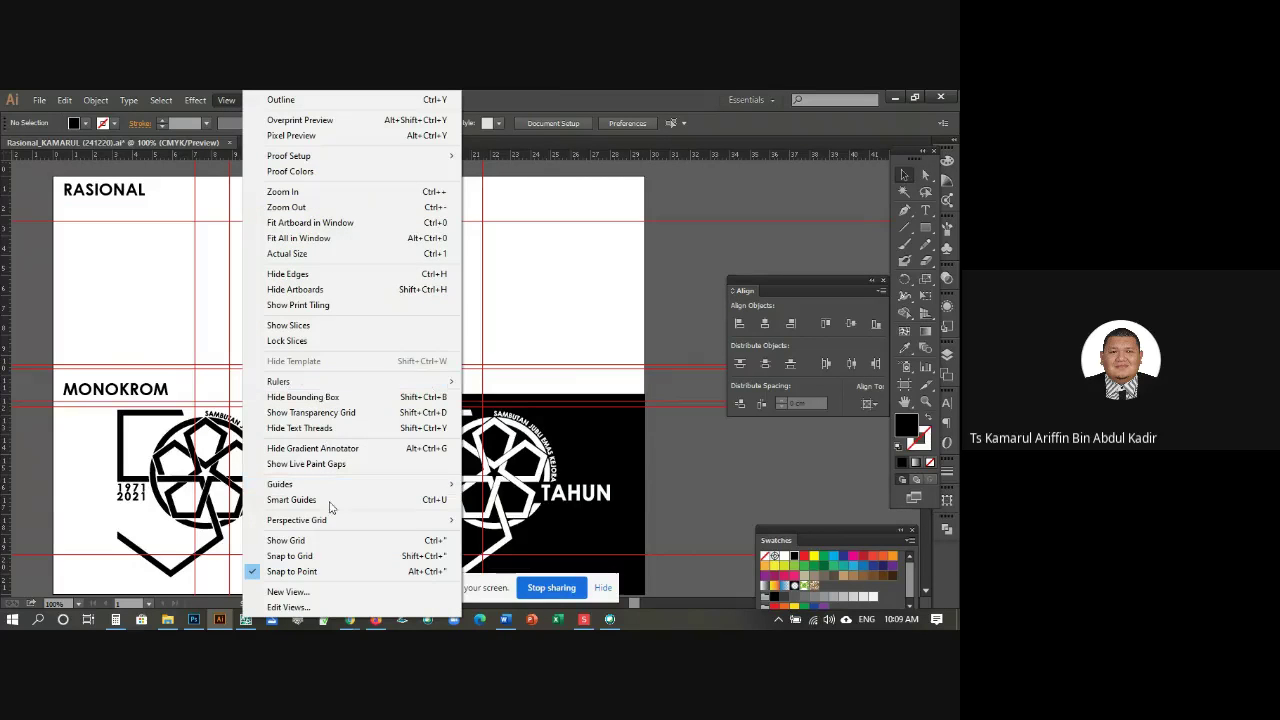
{"action": "mouse_move", "coordinate": [324, 491]}
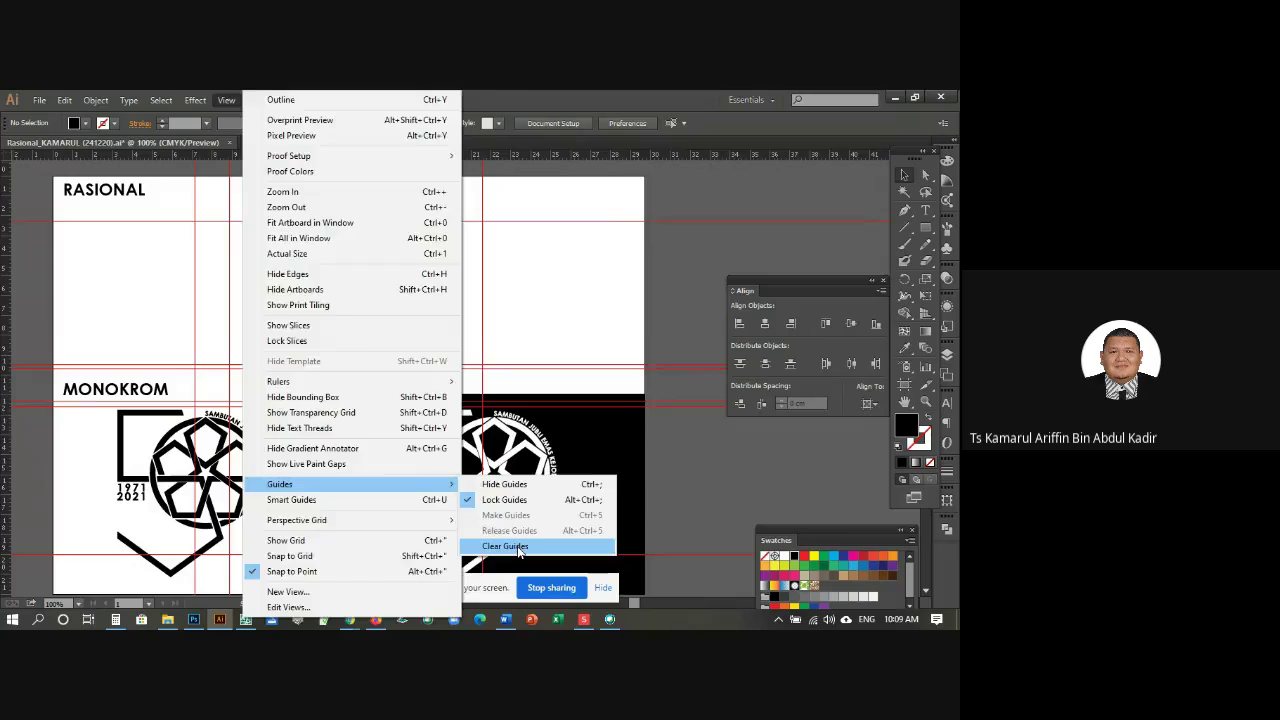
{"action": "left_click", "coordinate": [506, 545]}
Step: Frame the colour logo with two vertical guides at about 9 and 20 cm and horizontal guides along its top and bottom
{"action": "left_click_drag", "start_coordinate": [6, 236], "coordinate": [231, 257]}
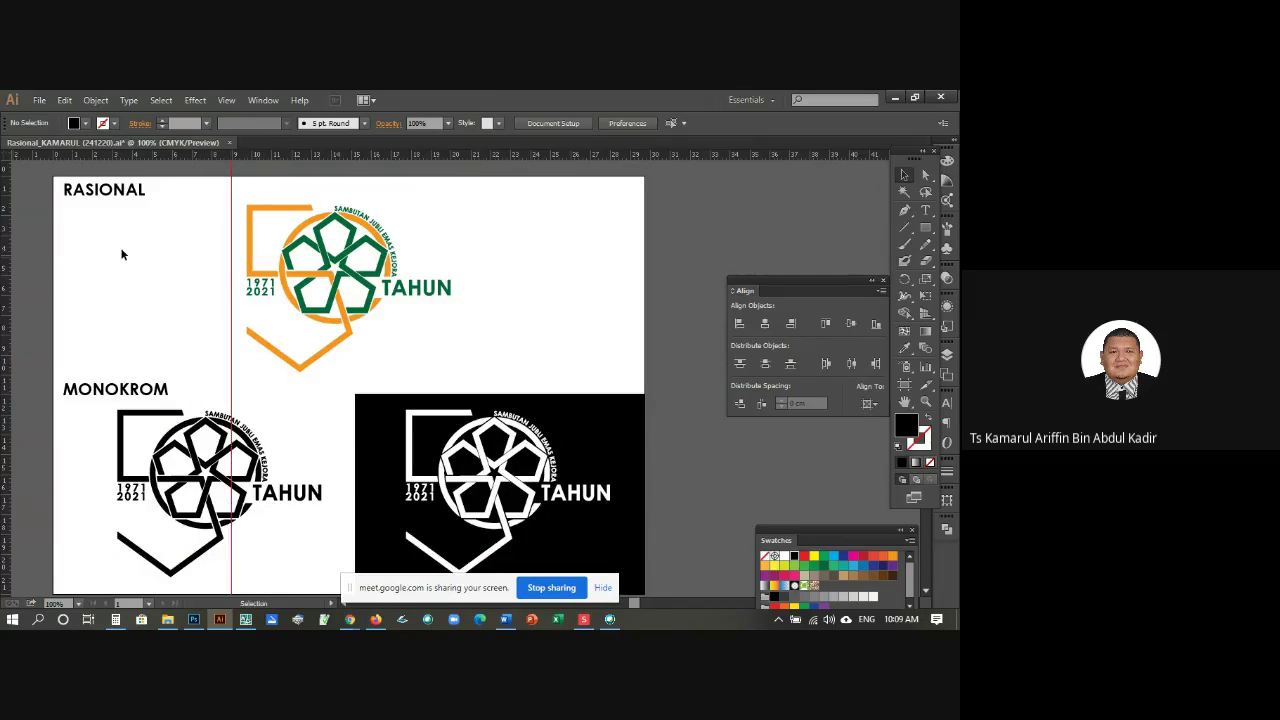
{"action": "left_click_drag", "start_coordinate": [8, 243], "coordinate": [462, 293]}
{"action": "left_click_drag", "start_coordinate": [490, 153], "coordinate": [500, 204]}
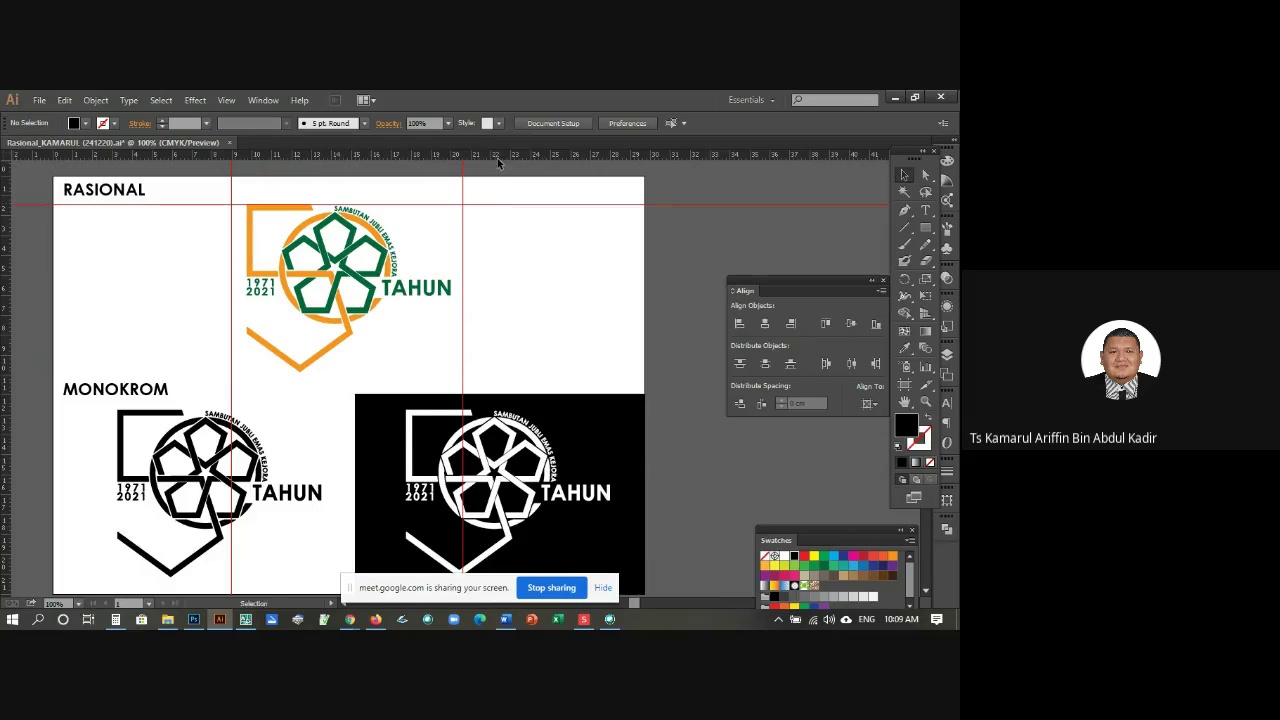
{"action": "left_click_drag", "start_coordinate": [497, 155], "coordinate": [516, 372]}
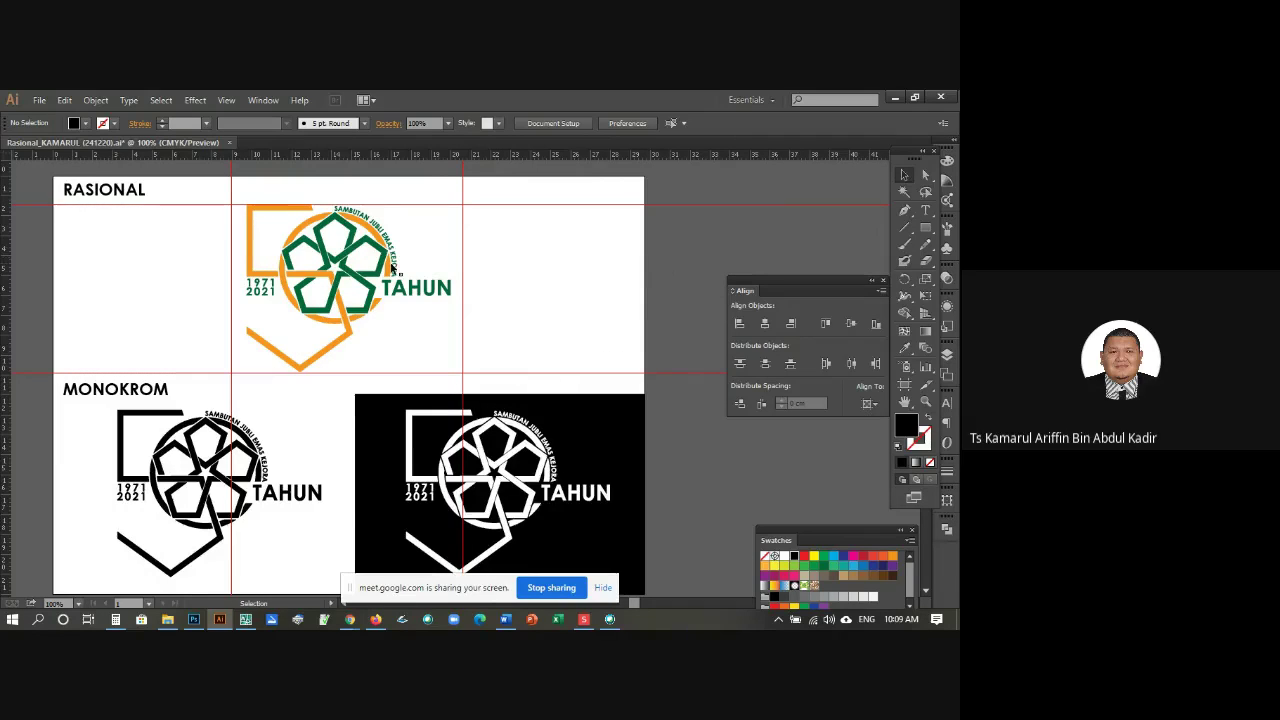
Step: Draw three unfilled 1 pt CMYK Red callout lines from the colour logo's curved text, circle and TAHUN to the vertical guide on its right
{"action": "left_click", "coordinate": [928, 420]}
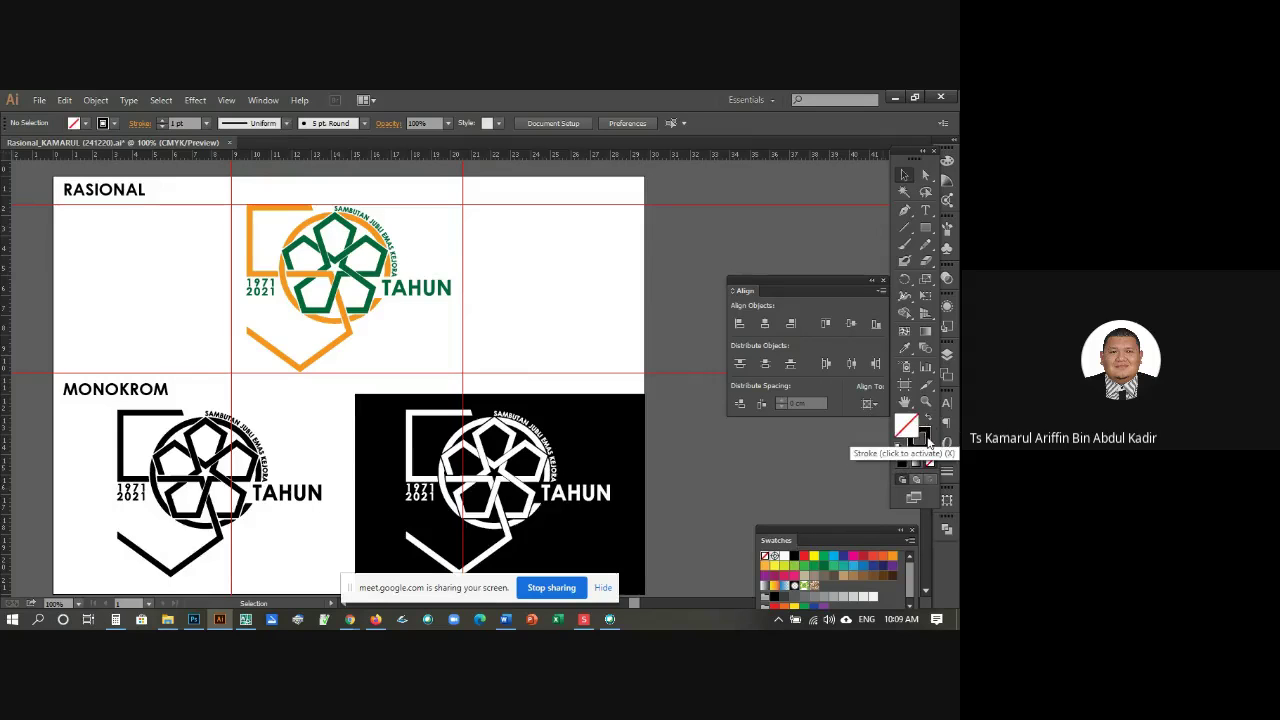
{"action": "left_click", "coordinate": [927, 439]}
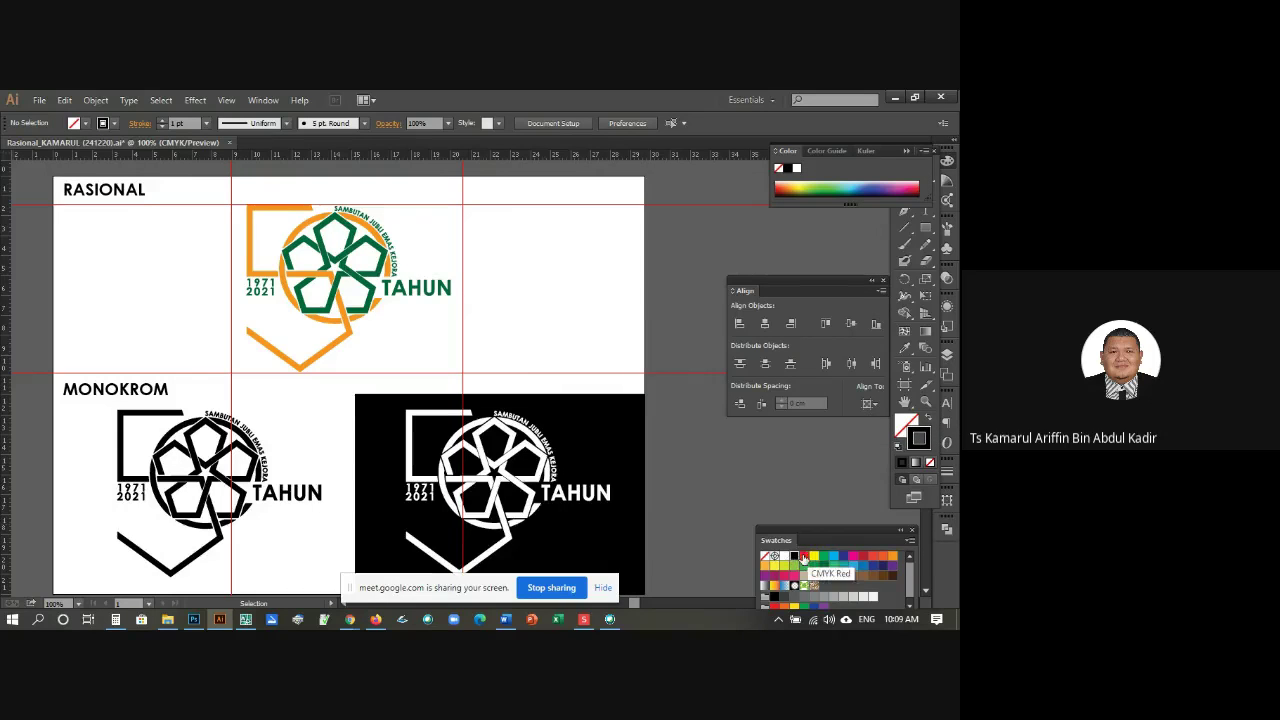
{"action": "left_click", "coordinate": [803, 559]}
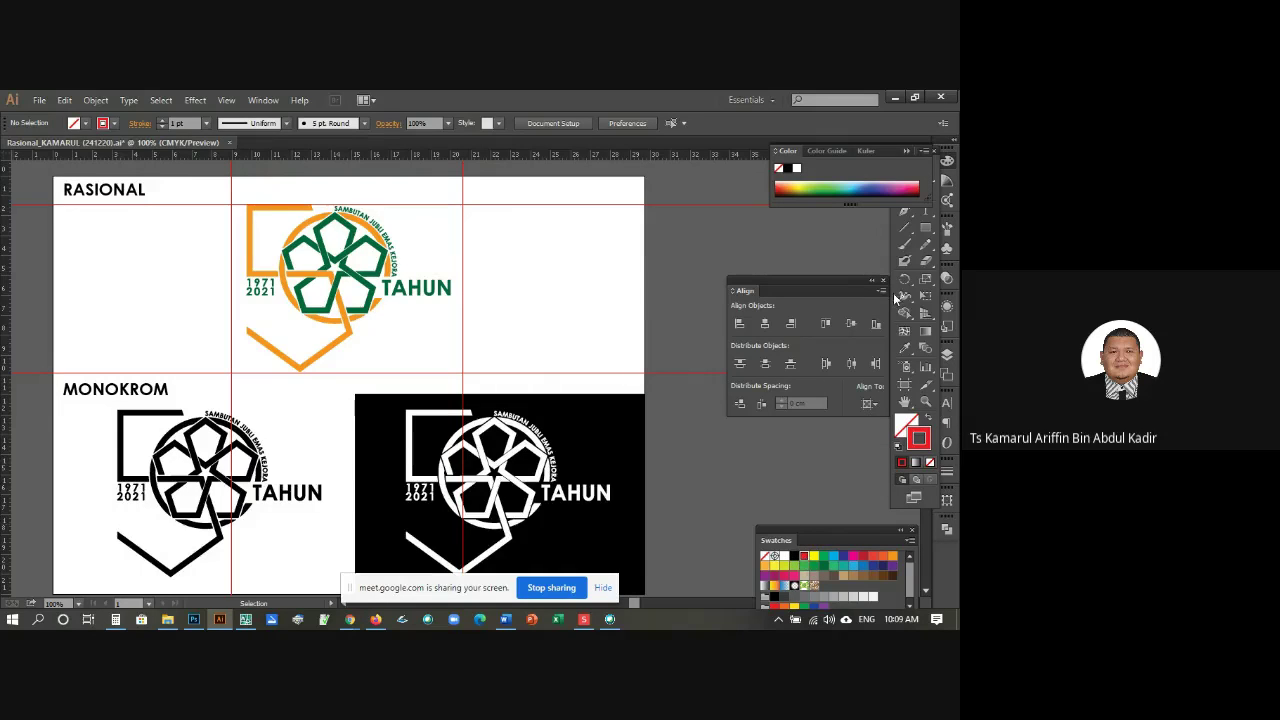
{"action": "left_click", "coordinate": [905, 230]}
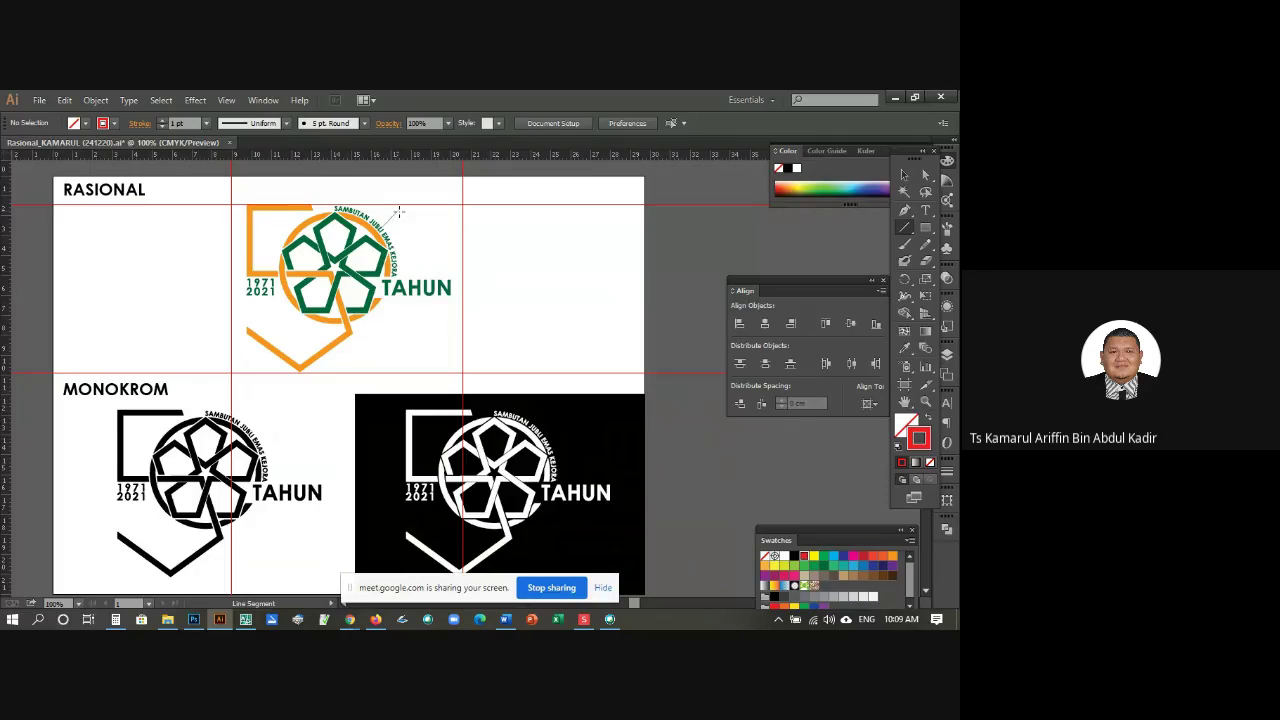
{"action": "left_click_drag", "start_coordinate": [398, 211], "coordinate": [463, 217]}
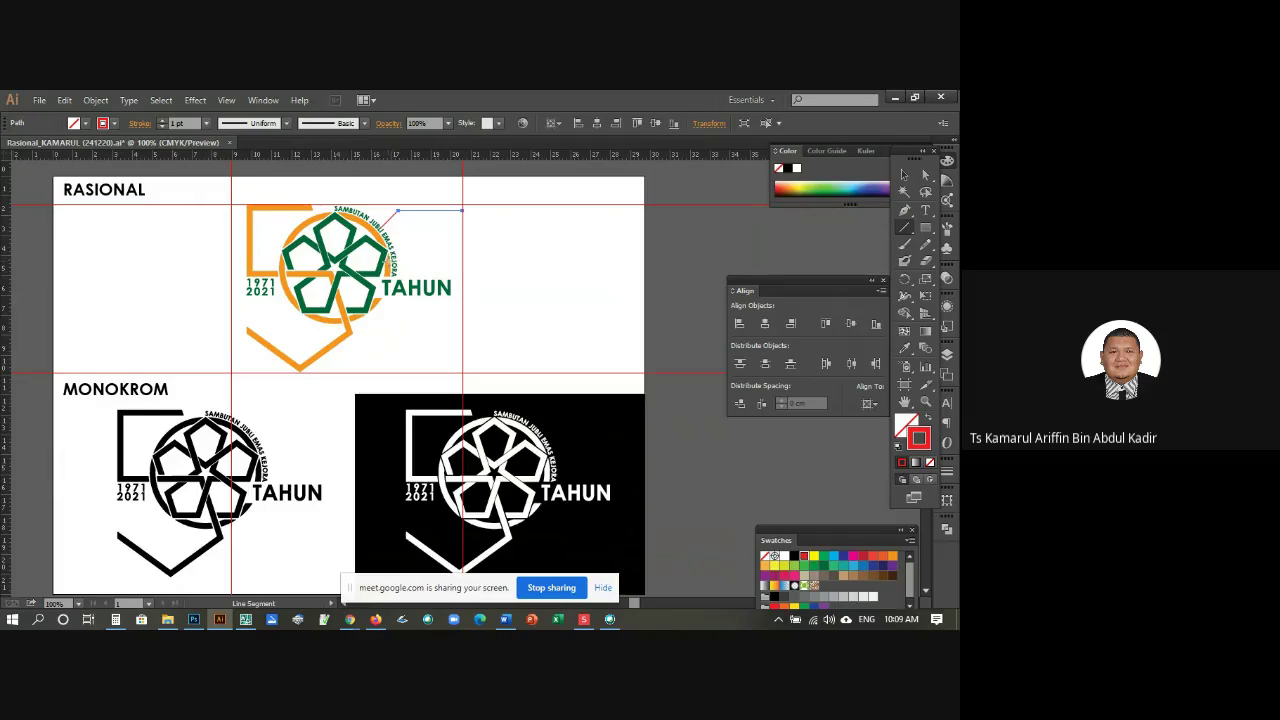
{"action": "left_click_drag", "start_coordinate": [388, 265], "coordinate": [462, 243]}
{"action": "left_click", "coordinate": [465, 288], "text": "ctrl"}
{"action": "left_click", "coordinate": [904, 175]}
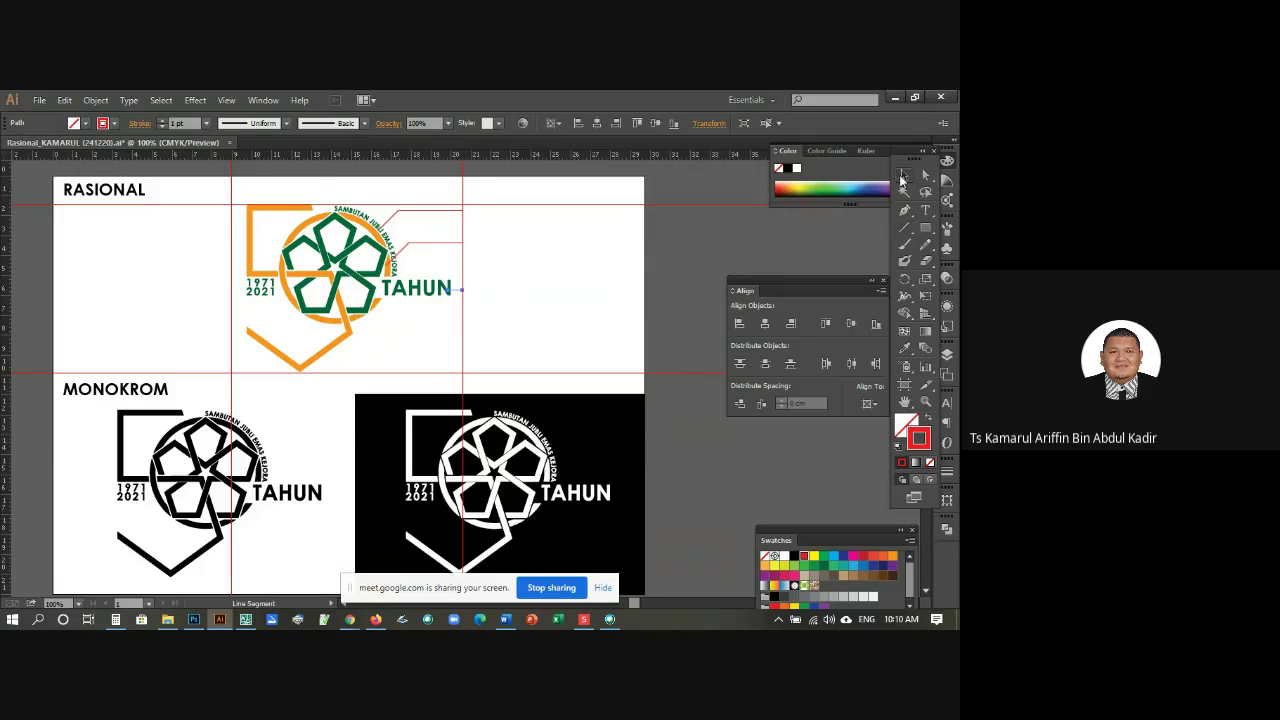
{"action": "left_click", "coordinate": [557, 288]}
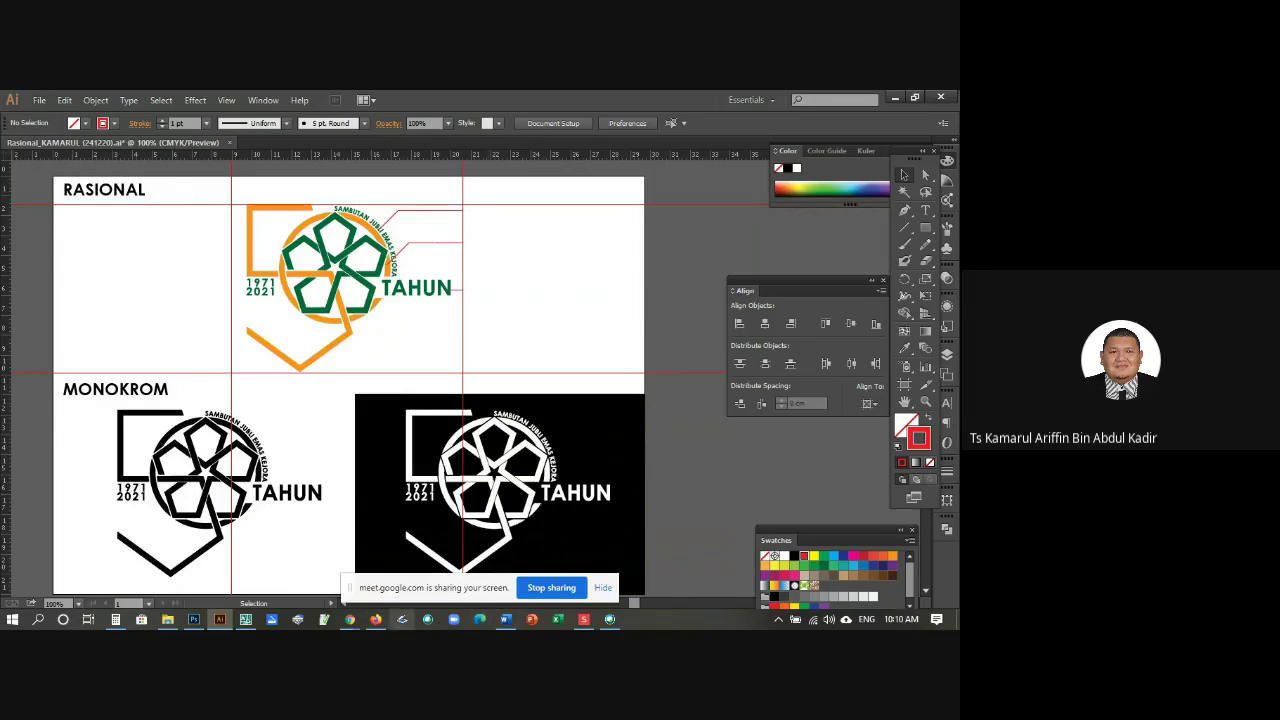
Step: Switch to Chrome to examine the RASIONAL and MONOKROM page layout in the sample logo rationale PDF, and return to Illustrator
{"action": "mouse_move", "coordinate": [351, 622]}
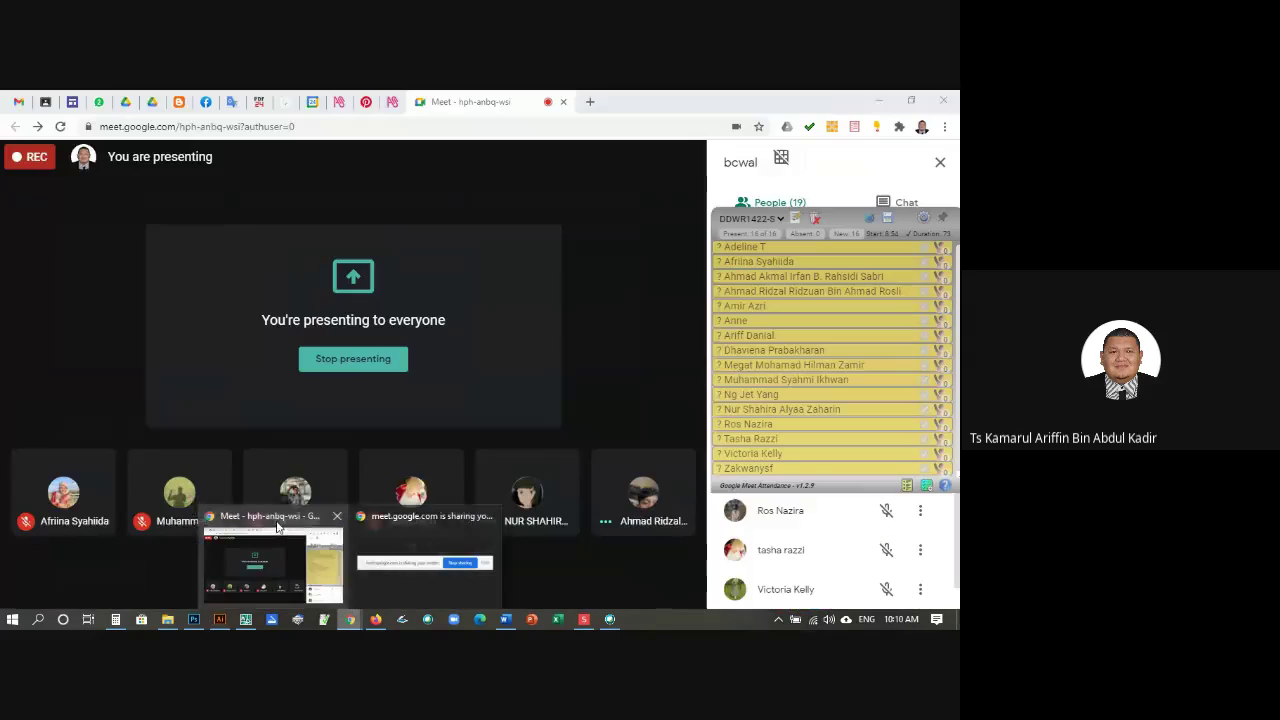
{"action": "left_click", "coordinate": [271, 560]}
{"action": "left_click", "coordinate": [45, 102]}
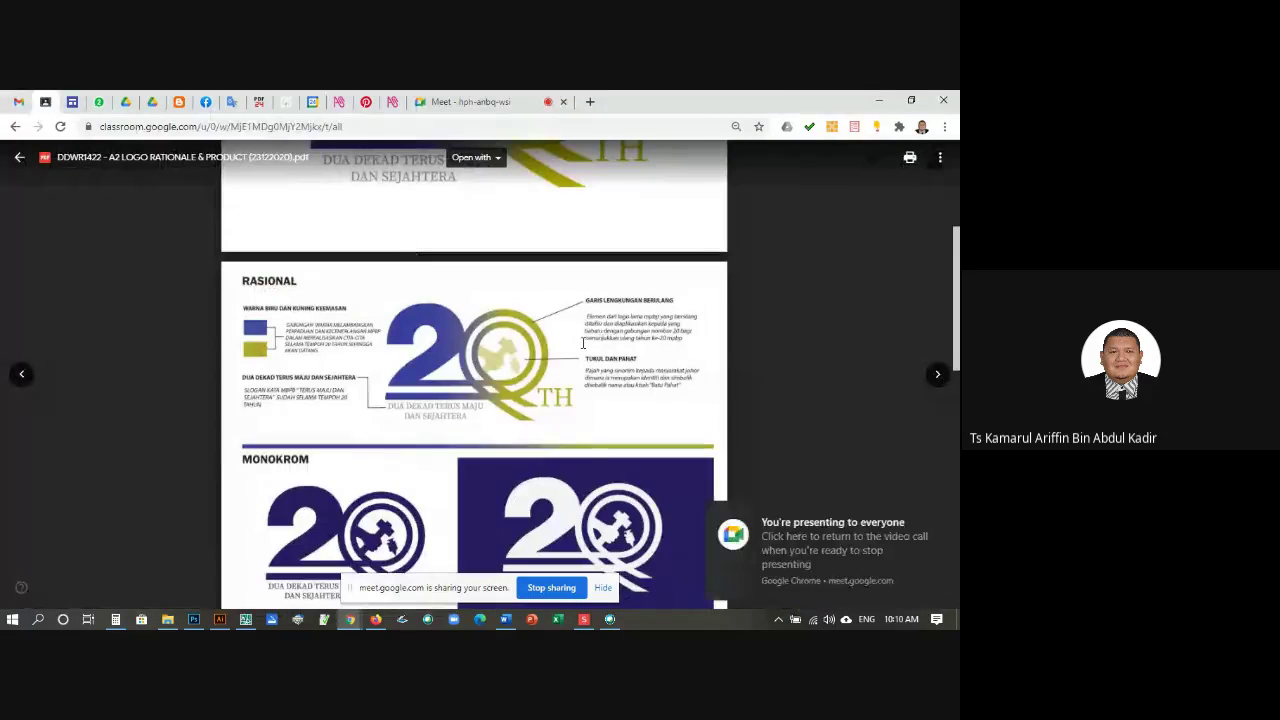
{"action": "scroll", "coordinate": [589, 328], "scroll_direction": "down", "scroll_amount": 5}
{"action": "scroll", "coordinate": [589, 328], "scroll_direction": "up", "scroll_amount": 3}
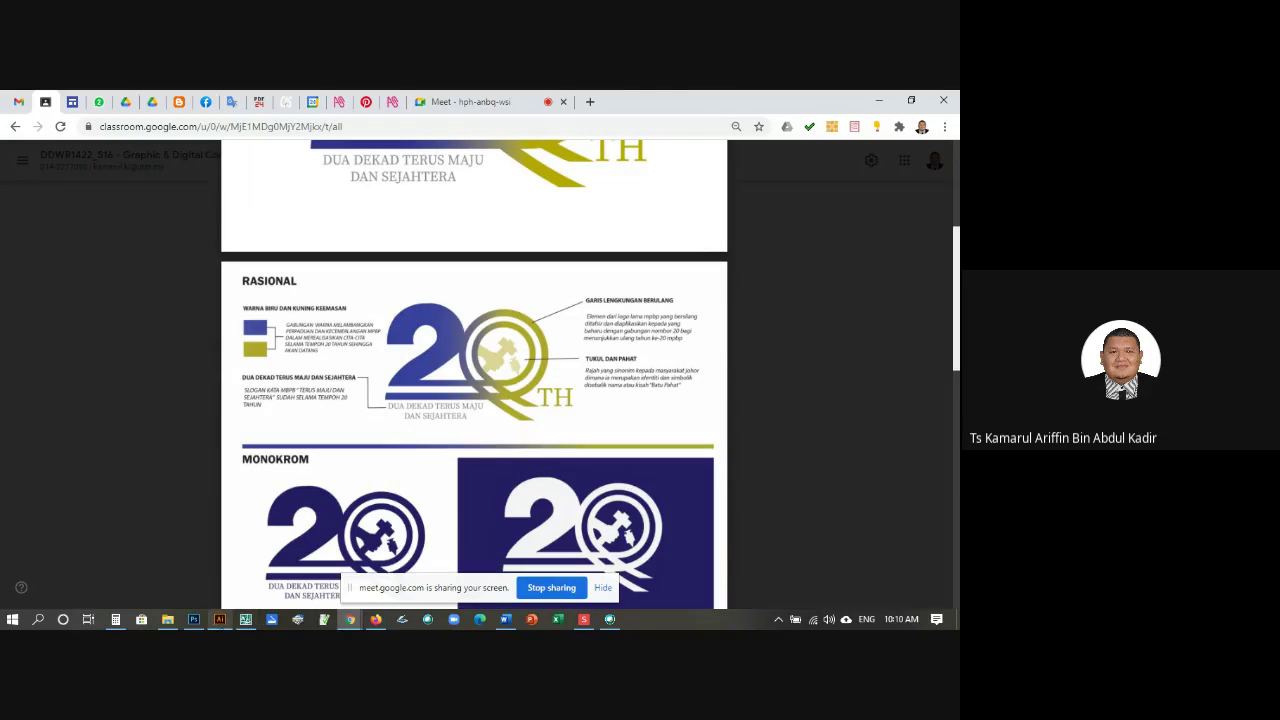
{"action": "left_click", "coordinate": [219, 619]}
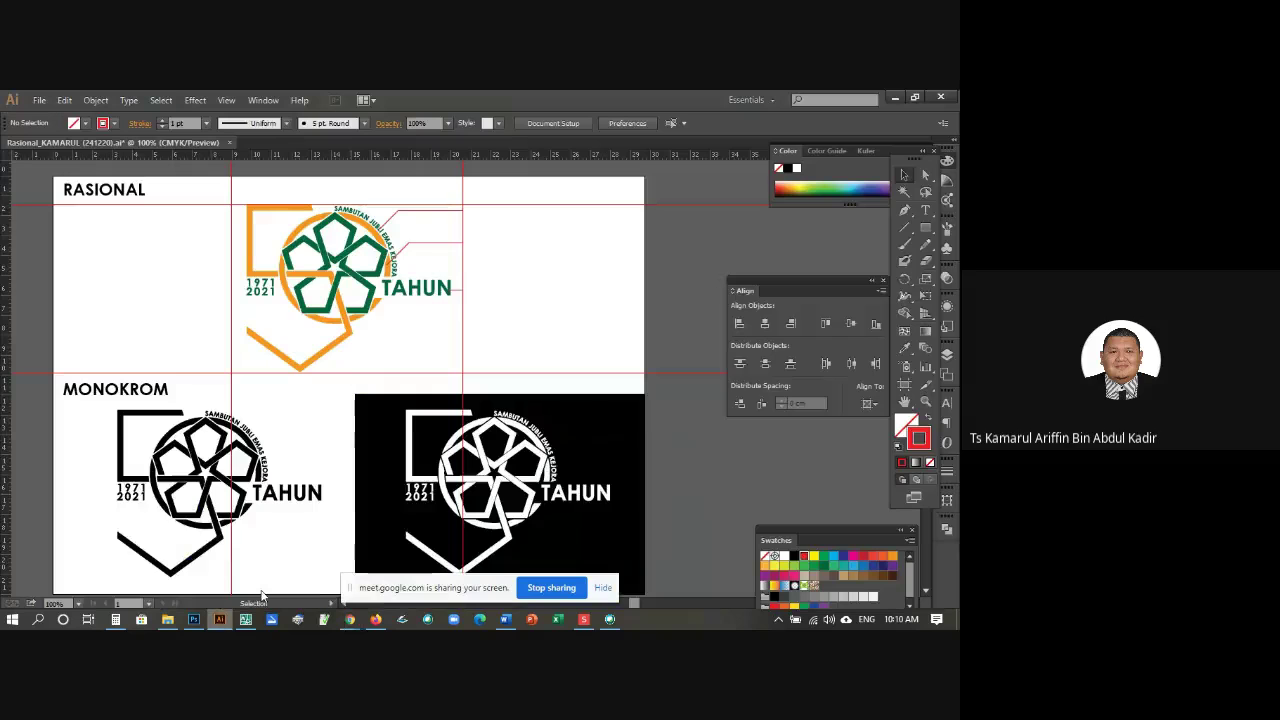
Step: Draw two horizontal red callout lines from the vertical guide beside the colour logo to the 5 shape and the 1971 2021 text
{"action": "left_click", "coordinate": [906, 228]}
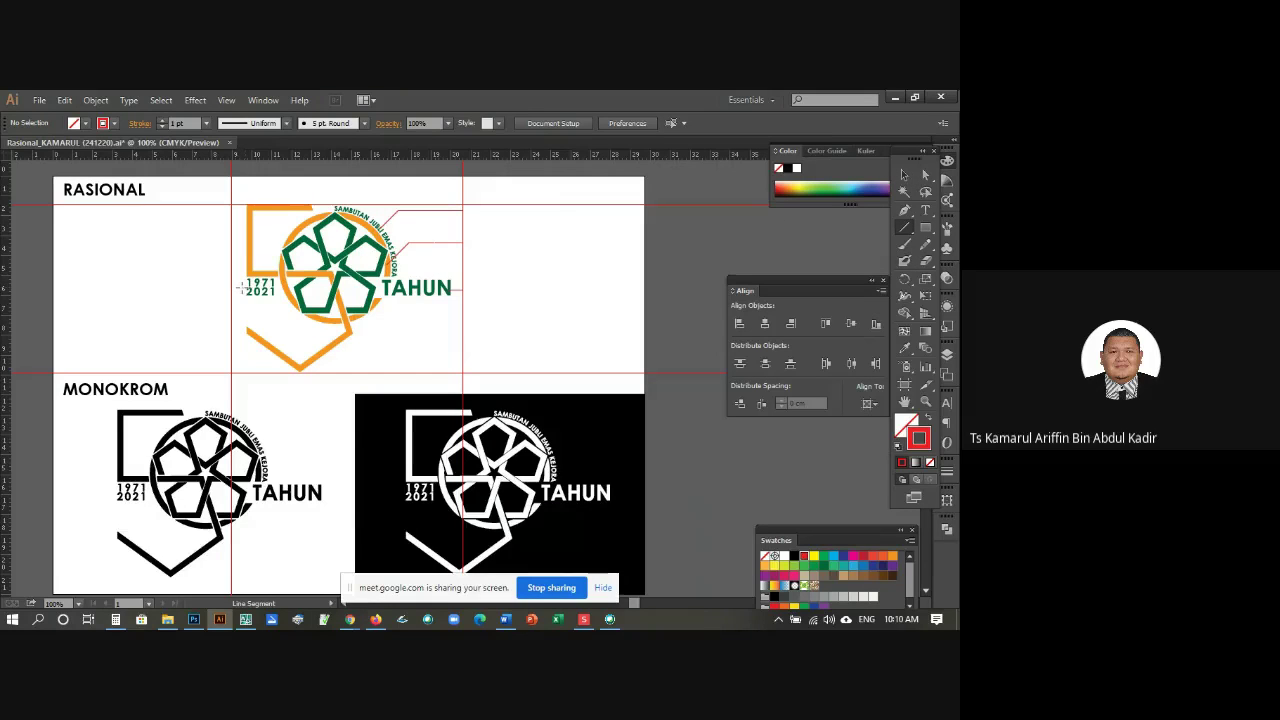
{"action": "left_click_drag", "start_coordinate": [230, 288], "coordinate": [245, 287]}
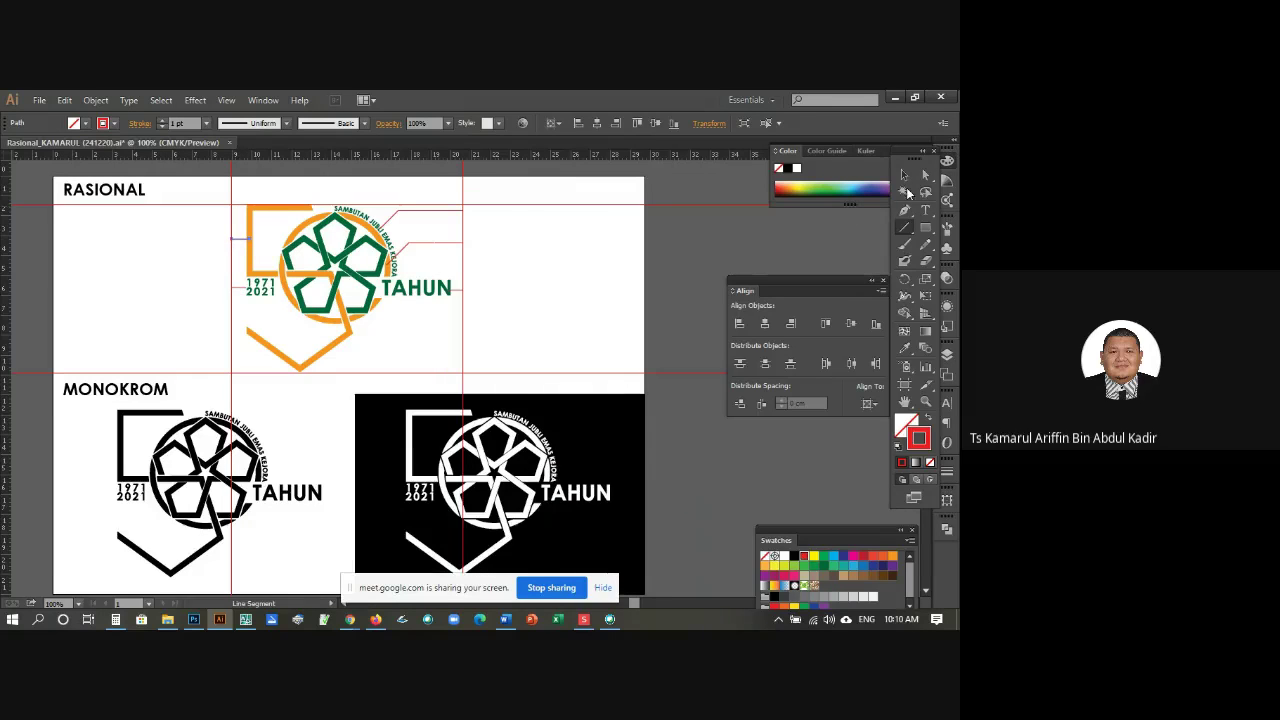
{"action": "left_click", "coordinate": [904, 175]}
{"action": "left_click", "coordinate": [515, 277]}
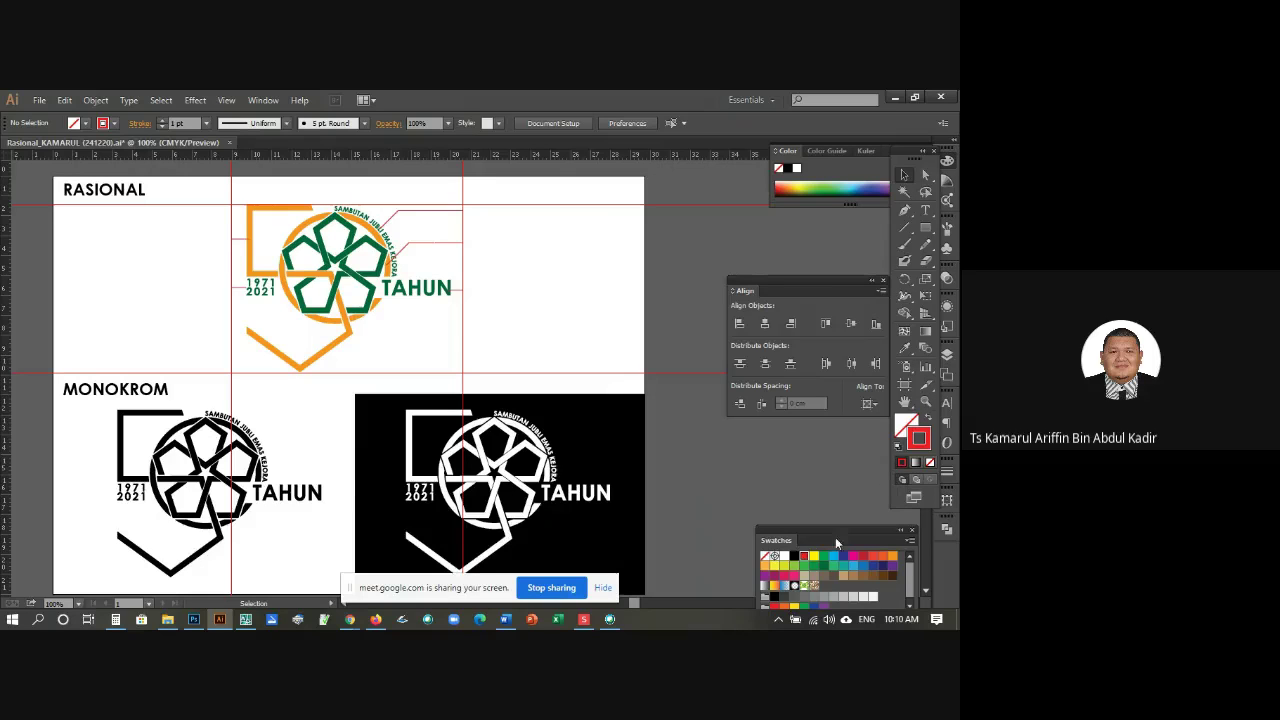
Step: Add the label text Angka 50 with a black fill and no stroke beside the colour logo's upper-left callout line
{"action": "left_click", "coordinate": [794, 556]}
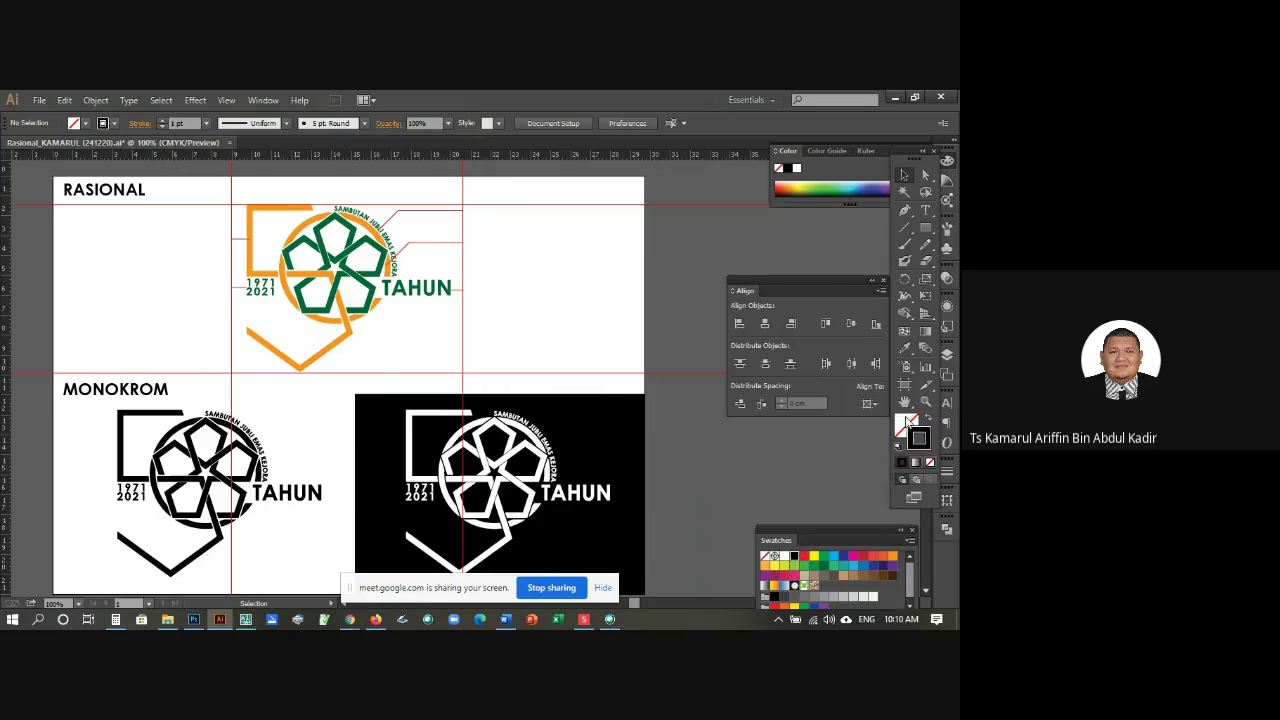
{"action": "left_click", "coordinate": [907, 420]}
{"action": "left_click", "coordinate": [926, 420]}
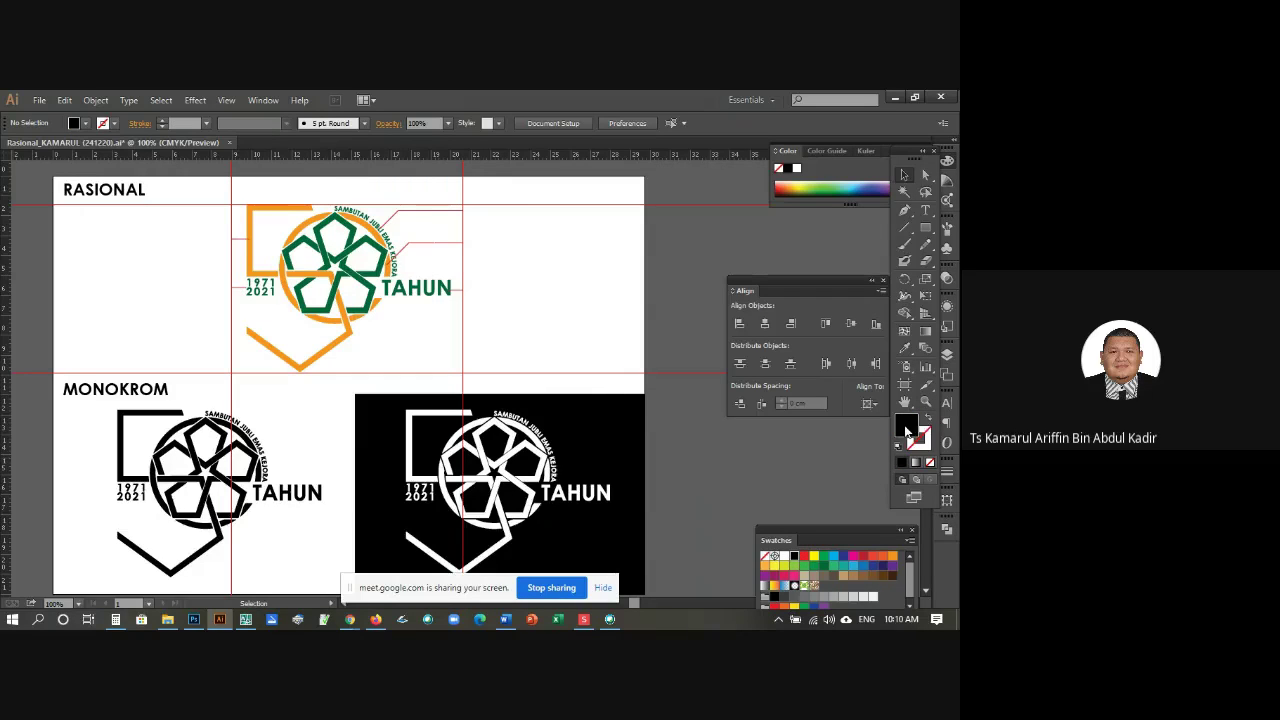
{"action": "left_click", "coordinate": [926, 211]}
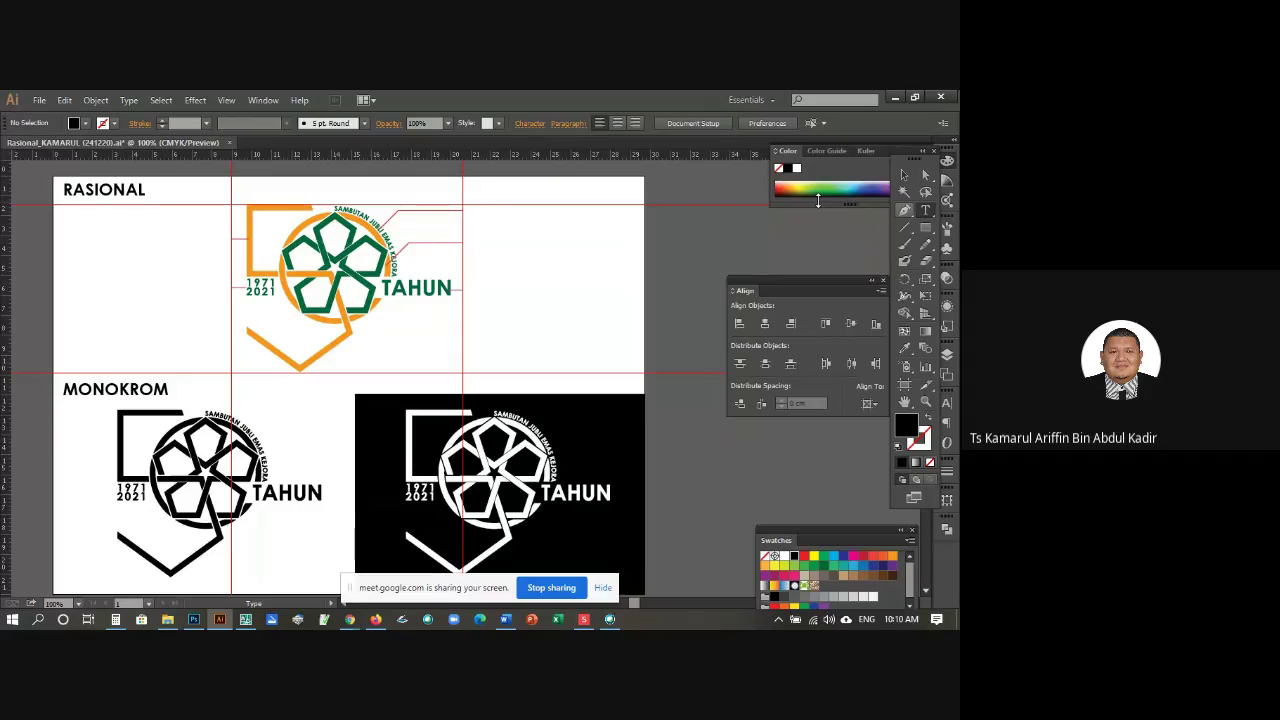
{"action": "left_click", "coordinate": [177, 232]}
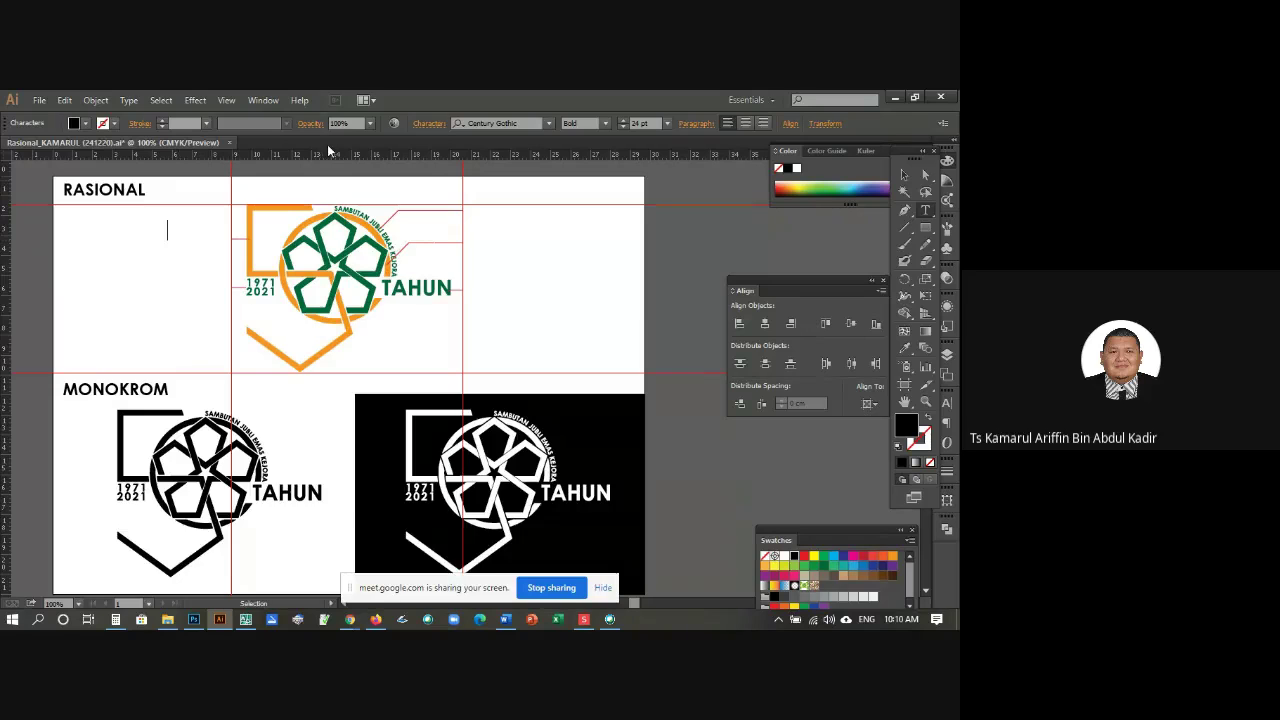
{"action": "type", "text": "Angka %"}
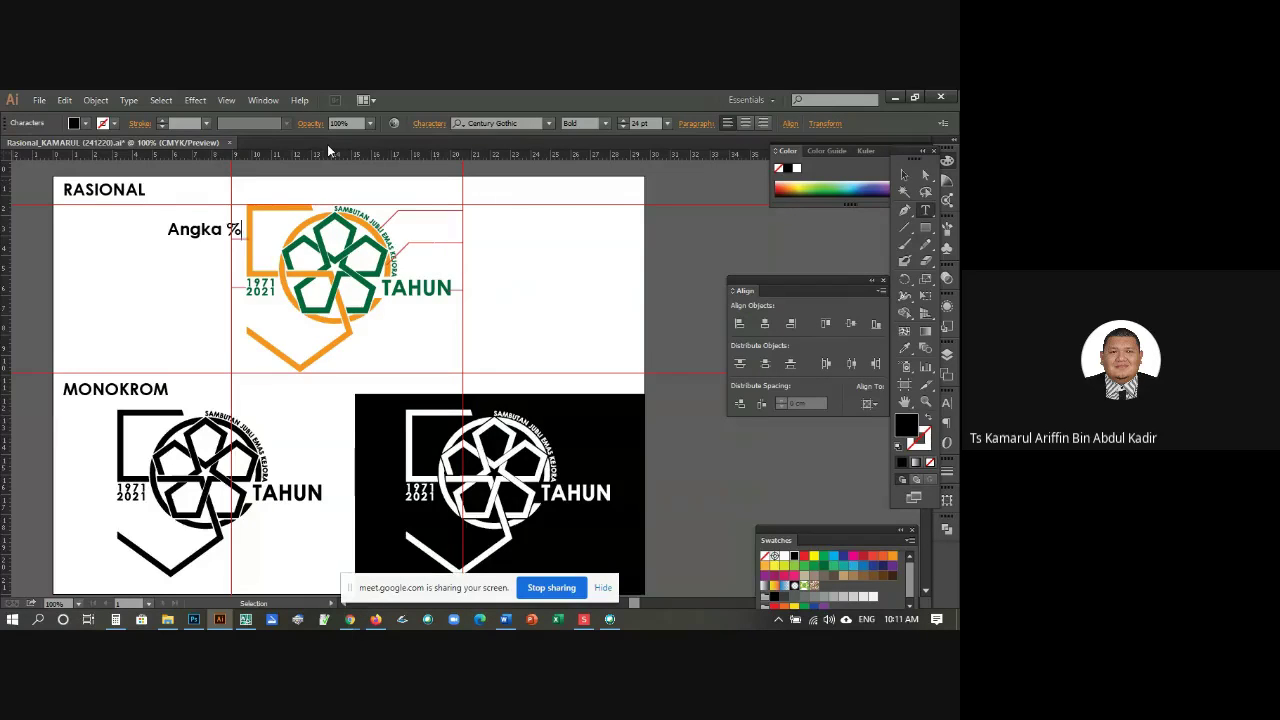
{"action": "key", "text": "BackSpace"}
{"action": "type", "text": "50"}
{"action": "scroll", "coordinate": [582, 467], "scroll_direction": "up", "scroll_amount": 1}
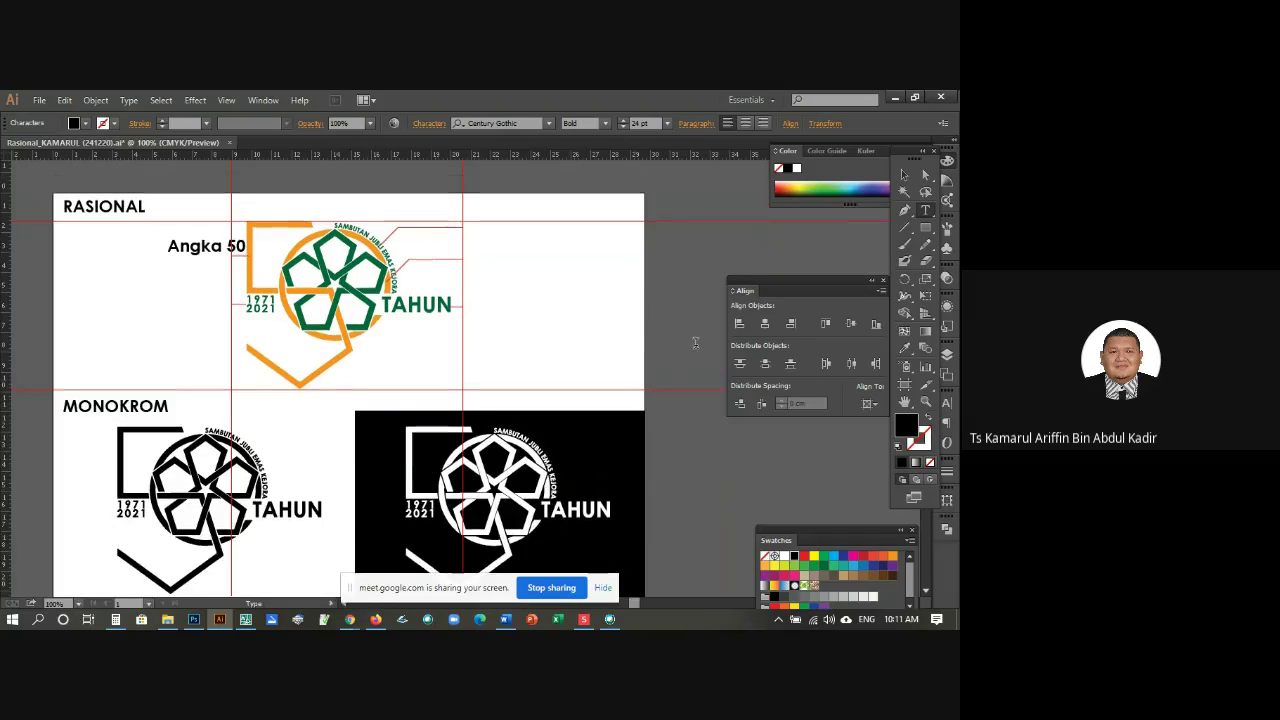
Step: Reduce the Angka 50 label's font size to 14 pt
{"action": "left_click", "coordinate": [904, 174]}
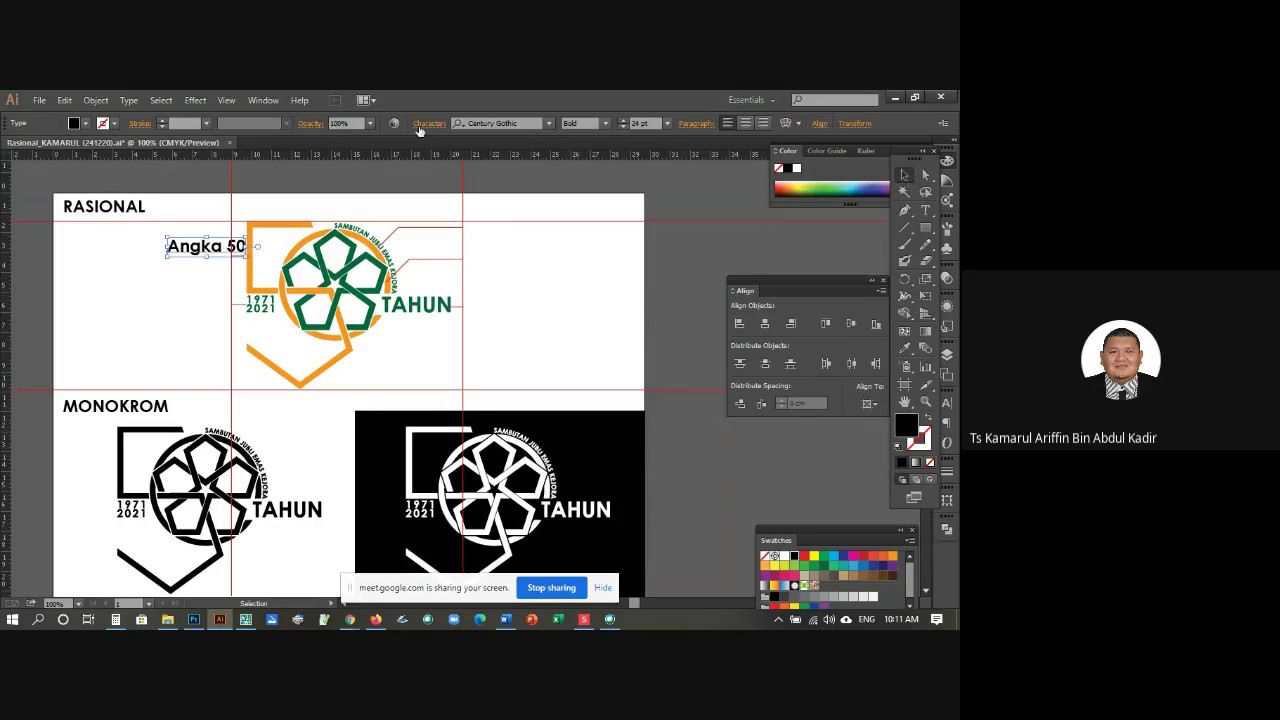
{"action": "left_click", "coordinate": [622, 127]}
{"action": "left_click", "coordinate": [622, 127]}
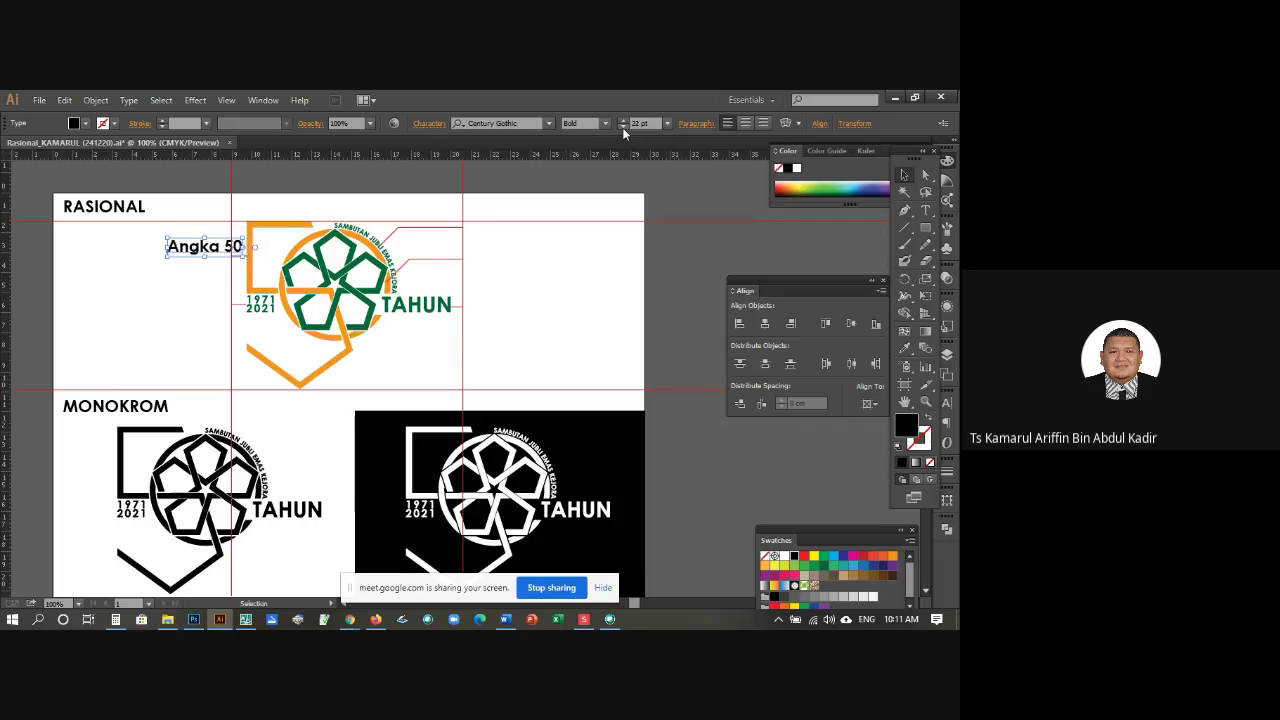
{"action": "left_click", "coordinate": [622, 127]}
{"action": "left_click", "coordinate": [622, 127]}
{"action": "left_click", "coordinate": [622, 127]}
{"action": "left_click", "coordinate": [622, 127]}
{"action": "left_click", "coordinate": [622, 127]}
{"action": "left_click", "coordinate": [622, 127]}
{"action": "left_click", "coordinate": [622, 127]}
{"action": "left_click", "coordinate": [622, 127]}
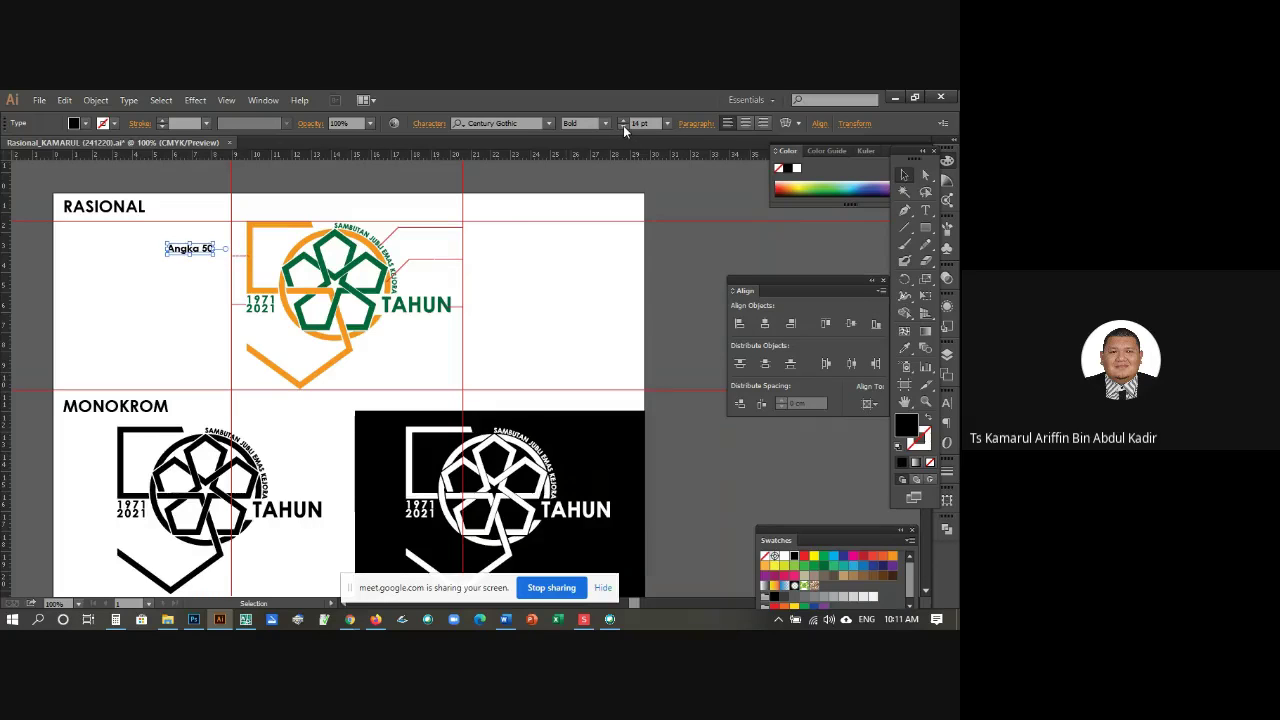
{"action": "left_click", "coordinate": [537, 170]}
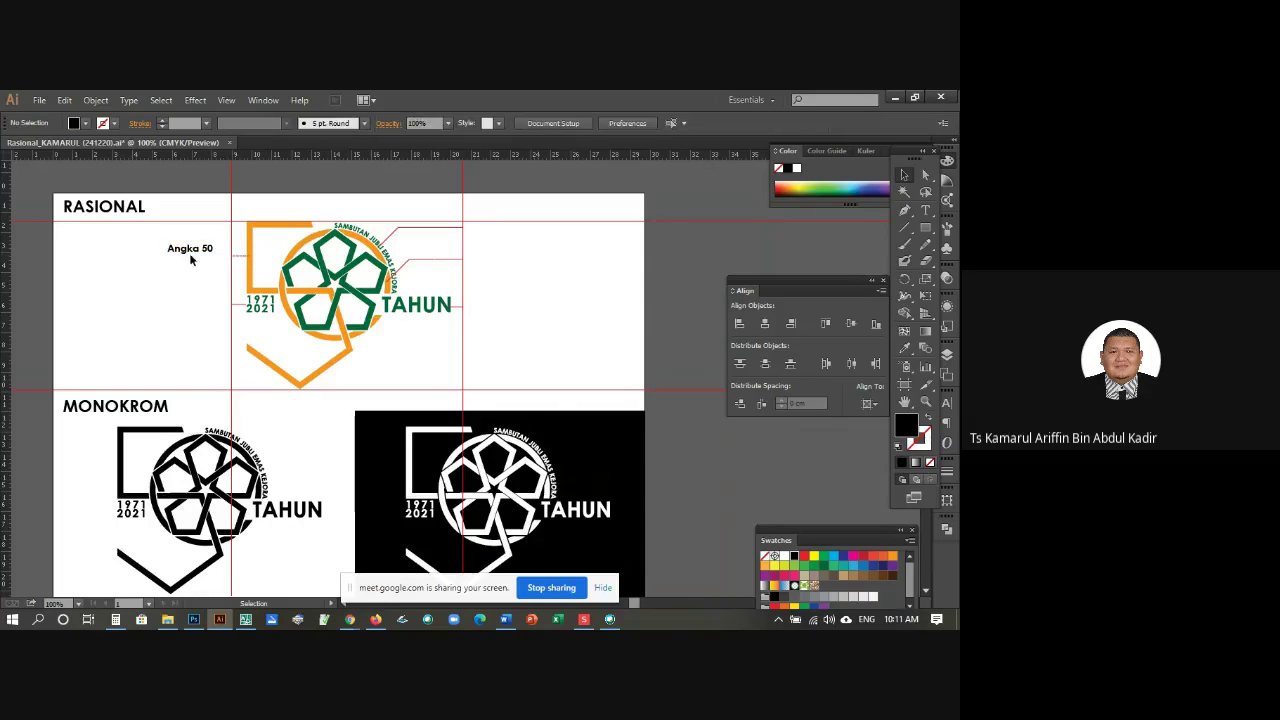
Step: Move the Angka 50 label to the end of its callout line and change its font style from bold to the regular weight
{"action": "left_click_drag", "start_coordinate": [198, 254], "coordinate": [212, 261]}
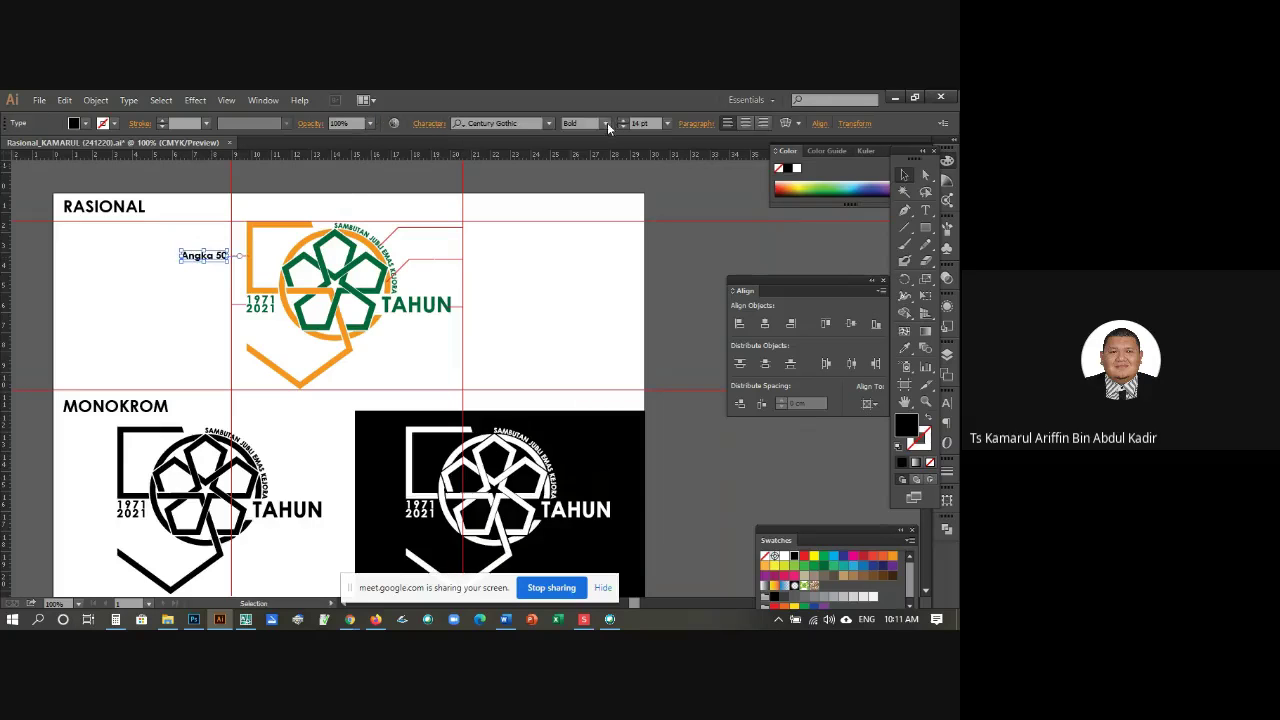
{"action": "left_click", "coordinate": [607, 127]}
{"action": "left_click", "coordinate": [583, 152]}
{"action": "left_click", "coordinate": [605, 123]}
{"action": "left_click", "coordinate": [590, 141]}
{"action": "left_click", "coordinate": [545, 176]}
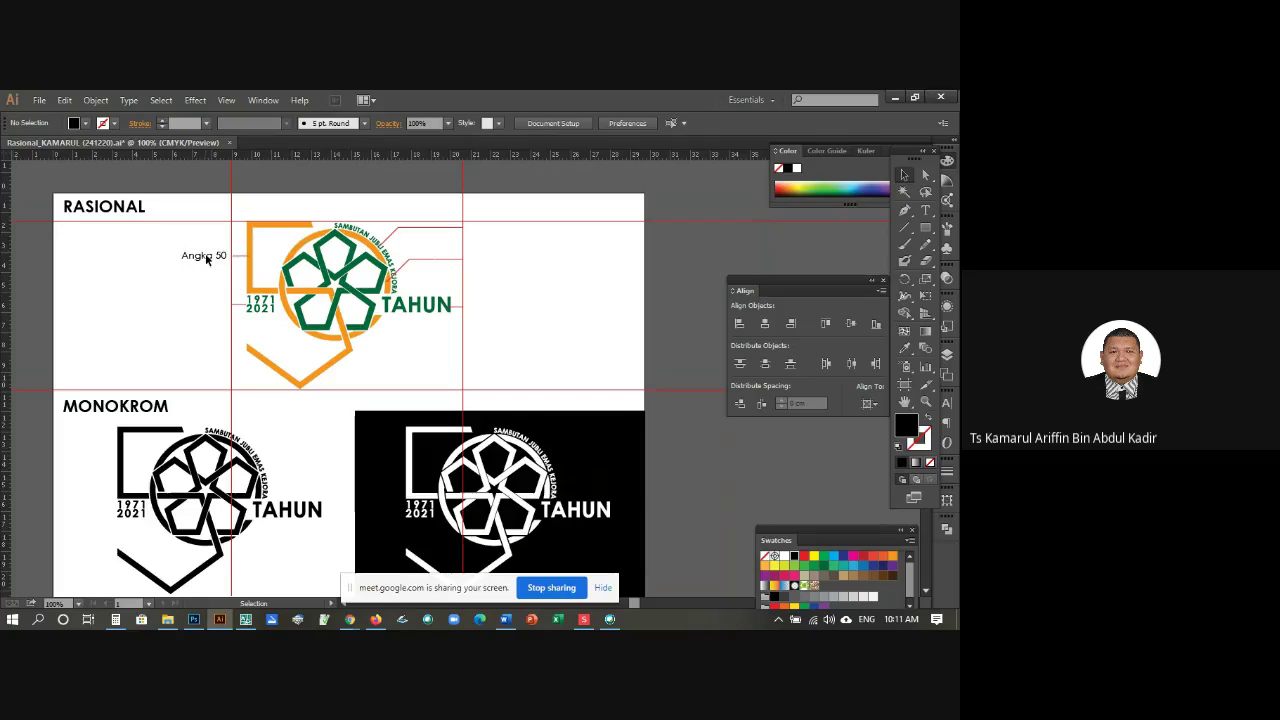
Step: Copy the Angka 50 label to the ends of the other four callout lines and hide the guides
{"action": "left_click_drag", "start_coordinate": [207, 257], "coordinate": [488, 312]}
{"action": "left_click", "coordinate": [666, 288]}
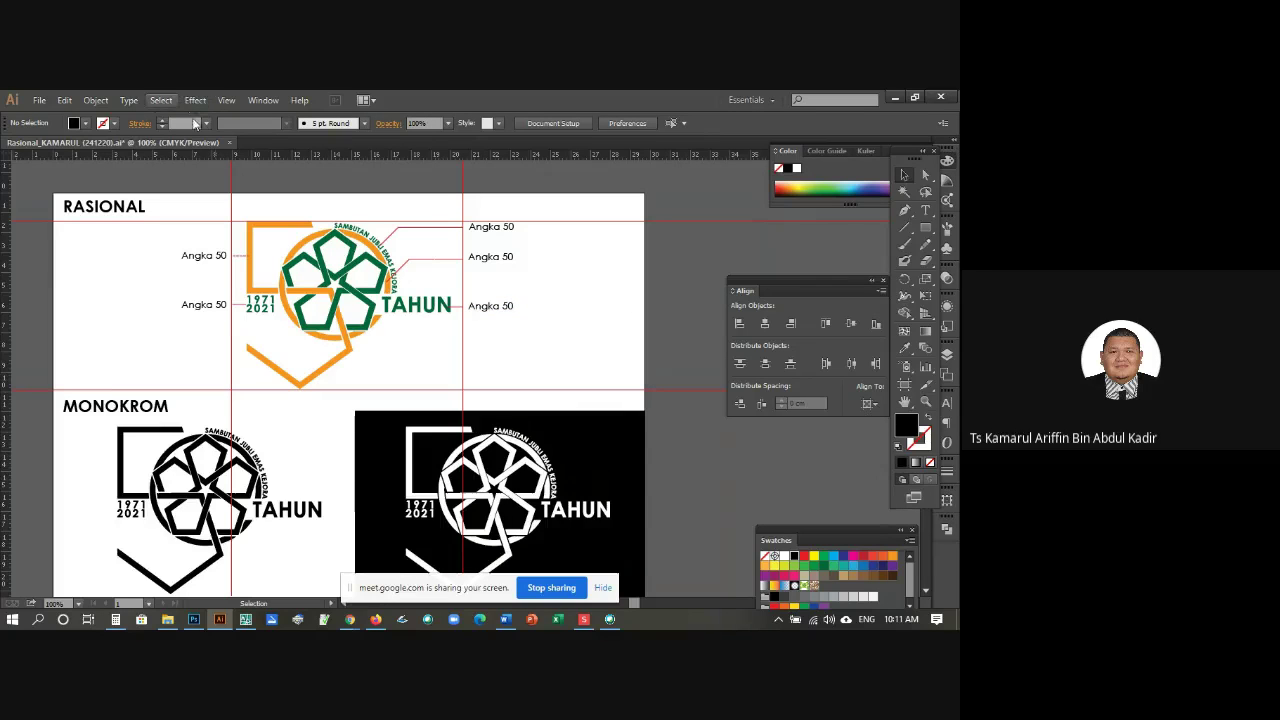
{"action": "left_click", "coordinate": [226, 100]}
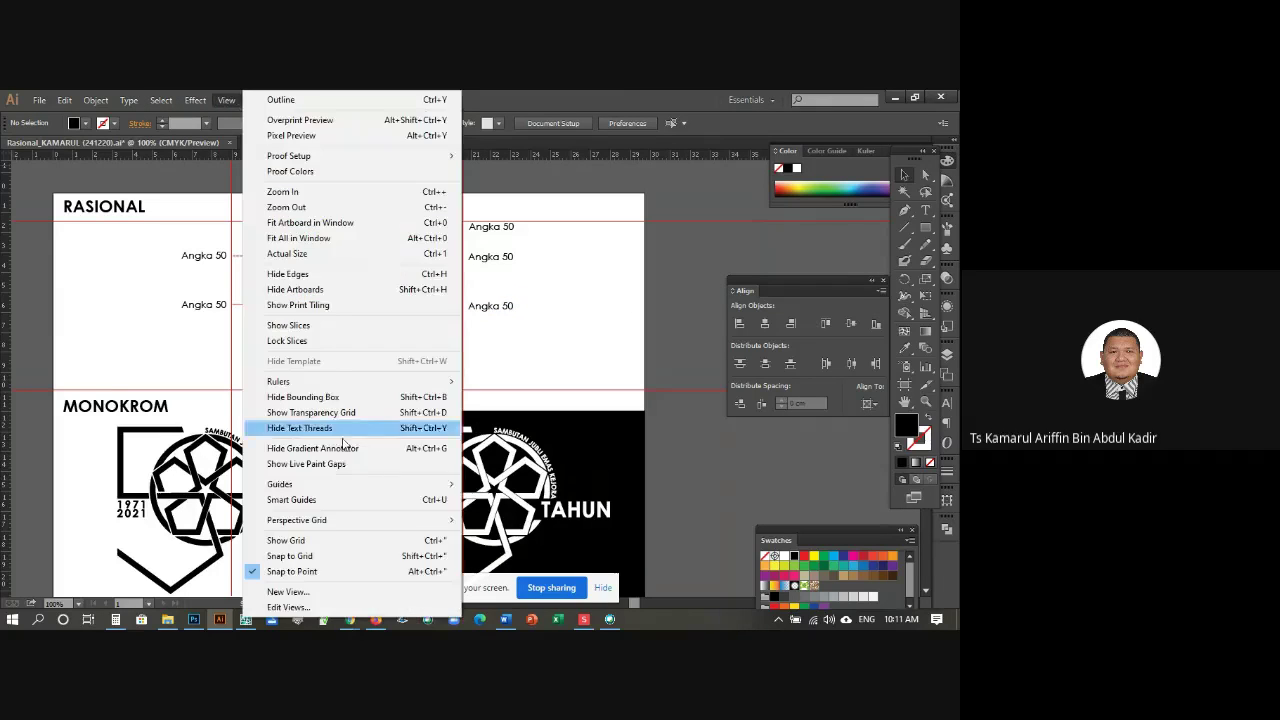
{"action": "mouse_move", "coordinate": [349, 490]}
{"action": "left_click", "coordinate": [490, 487]}
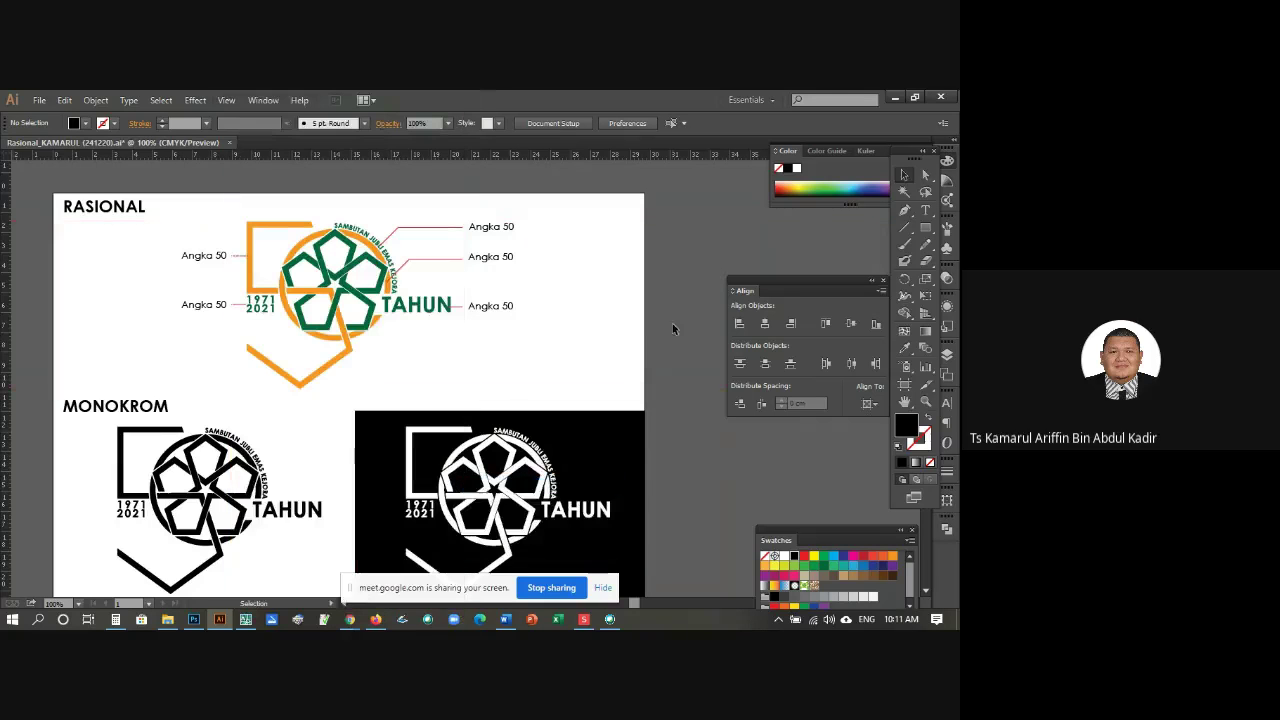
Step: Draw a horizontal dividing line just above the MONOKROM heading, extending past both side edges of the artboard
{"action": "scroll", "coordinate": [675, 316], "scroll_direction": "down", "scroll_amount": 2}
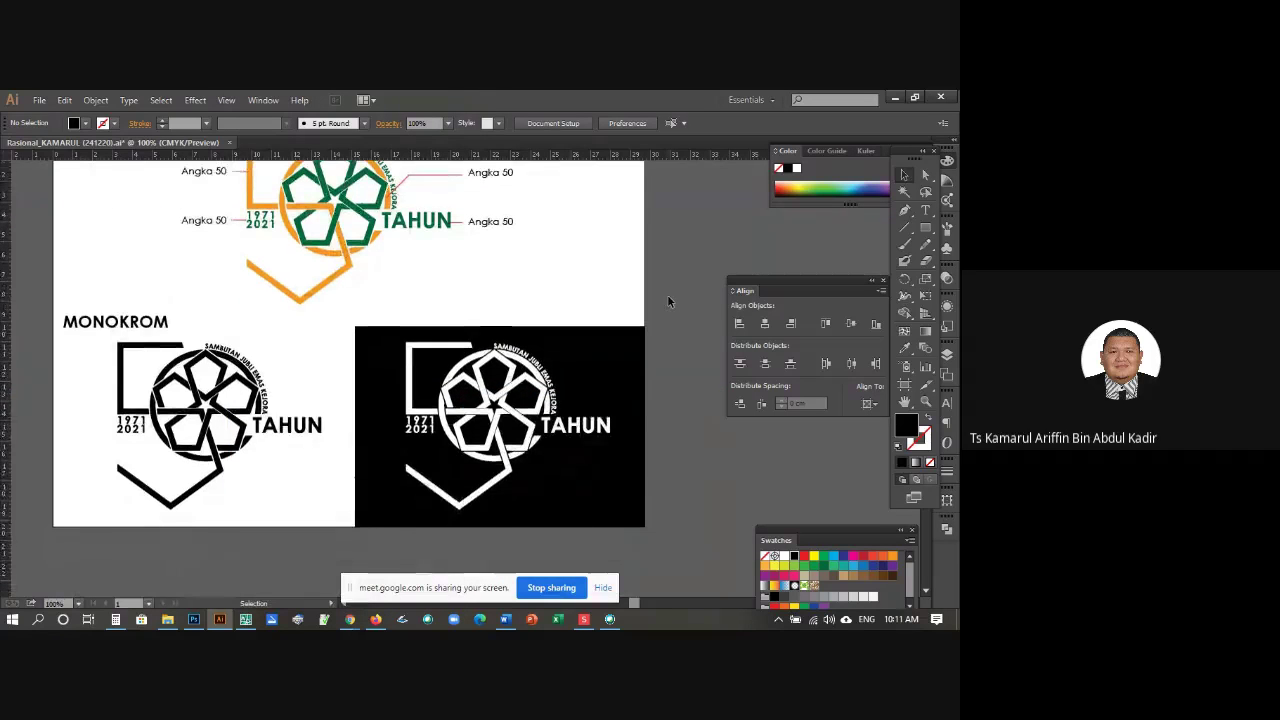
{"action": "scroll", "coordinate": [677, 306], "scroll_direction": "up", "scroll_amount": 1}
{"action": "scroll", "coordinate": [677, 300], "scroll_direction": "up", "scroll_amount": 1}
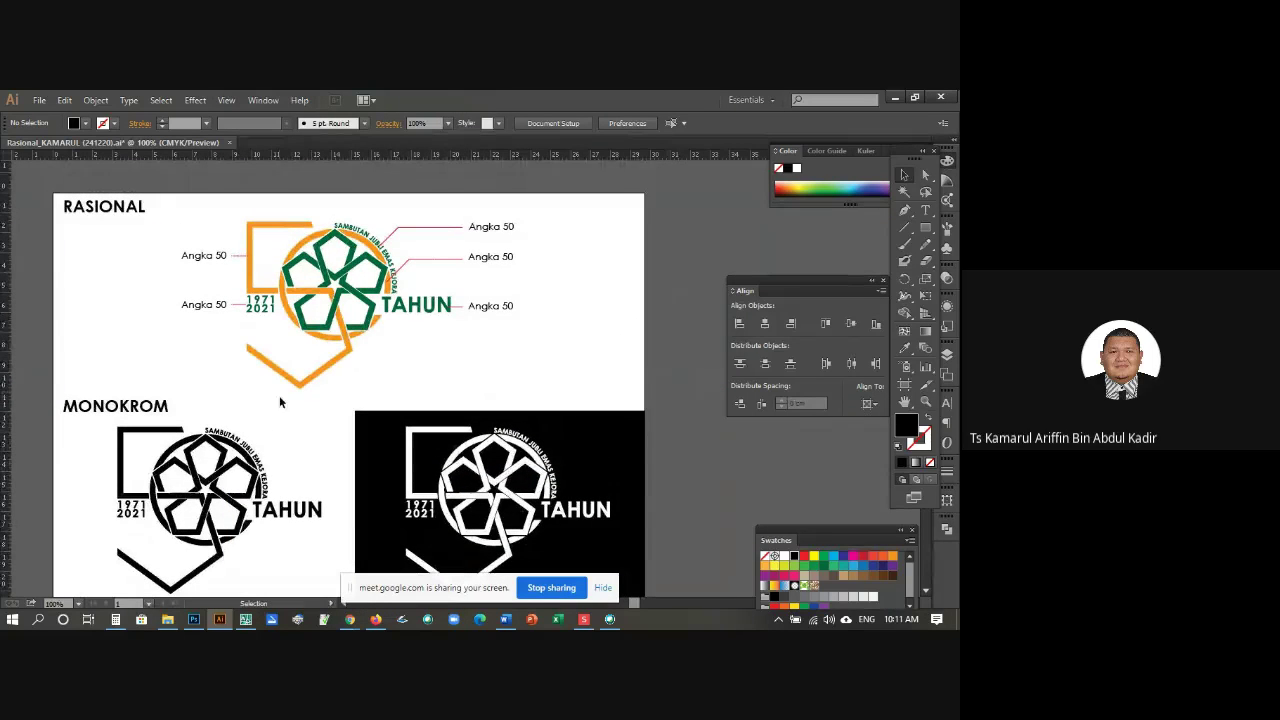
{"action": "left_click", "coordinate": [904, 228]}
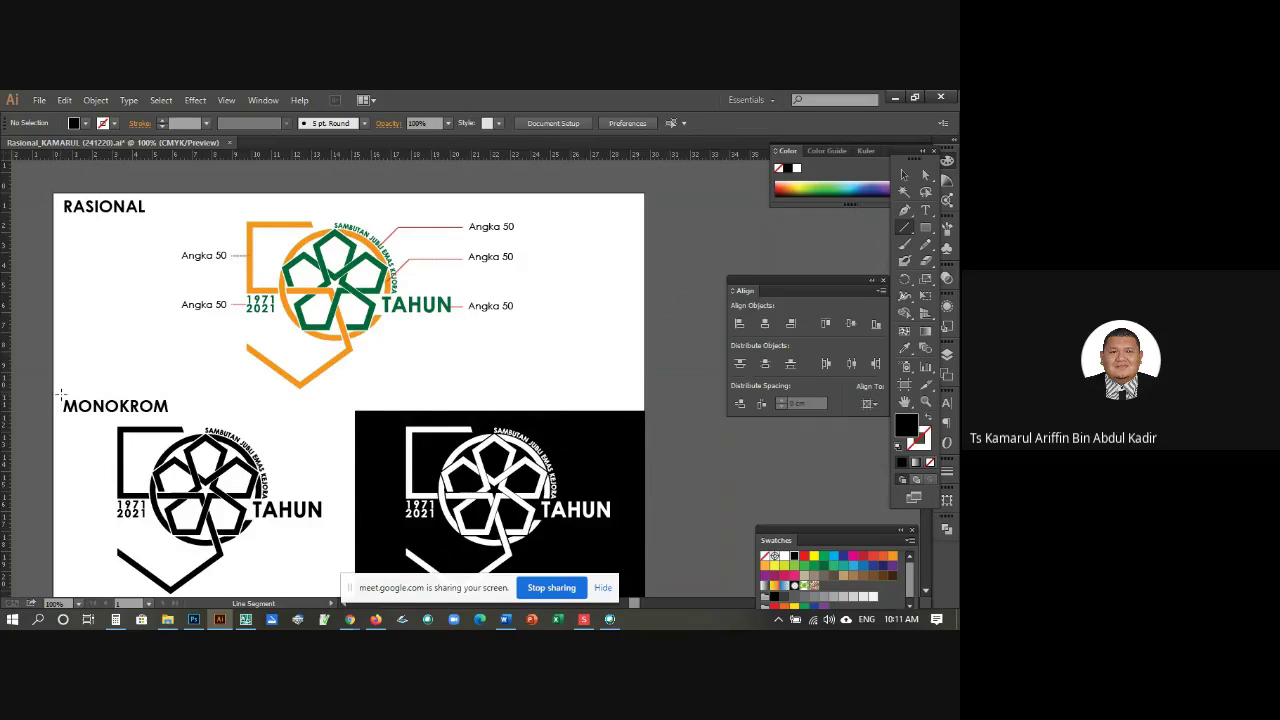
{"action": "left_click_drag", "start_coordinate": [188, 397], "coordinate": [650, 394]}
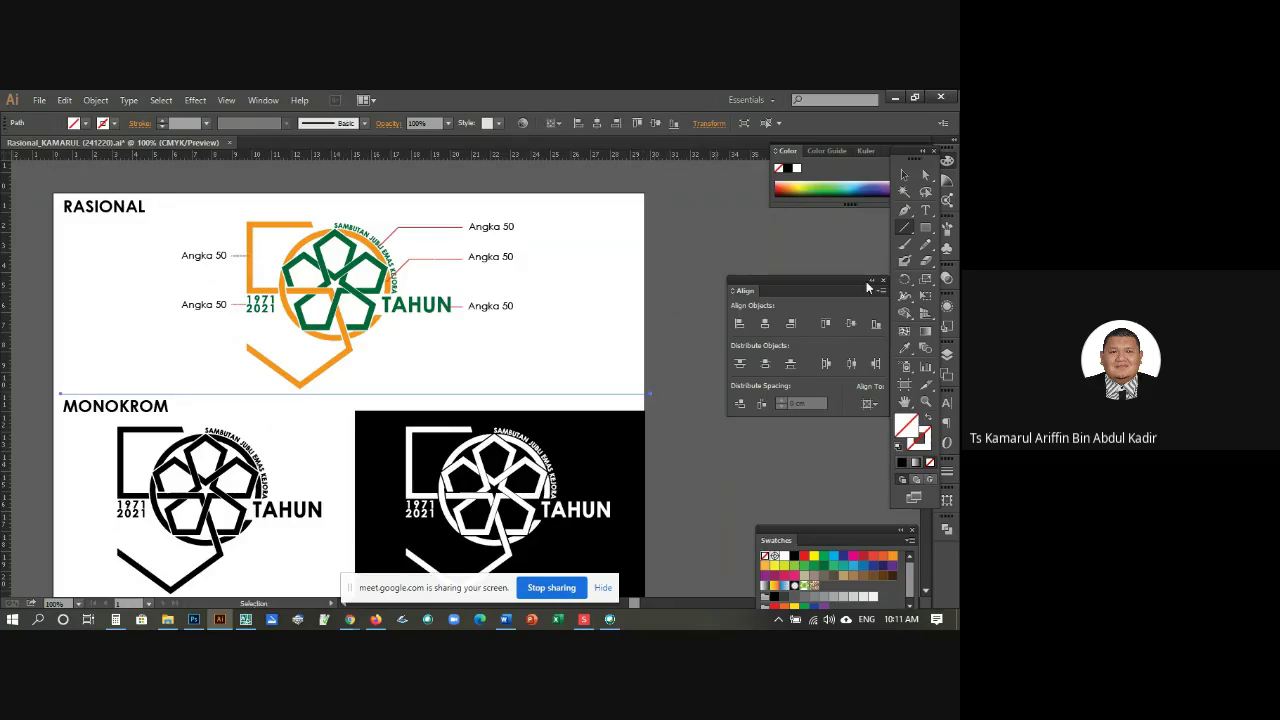
{"action": "left_click", "coordinate": [905, 176]}
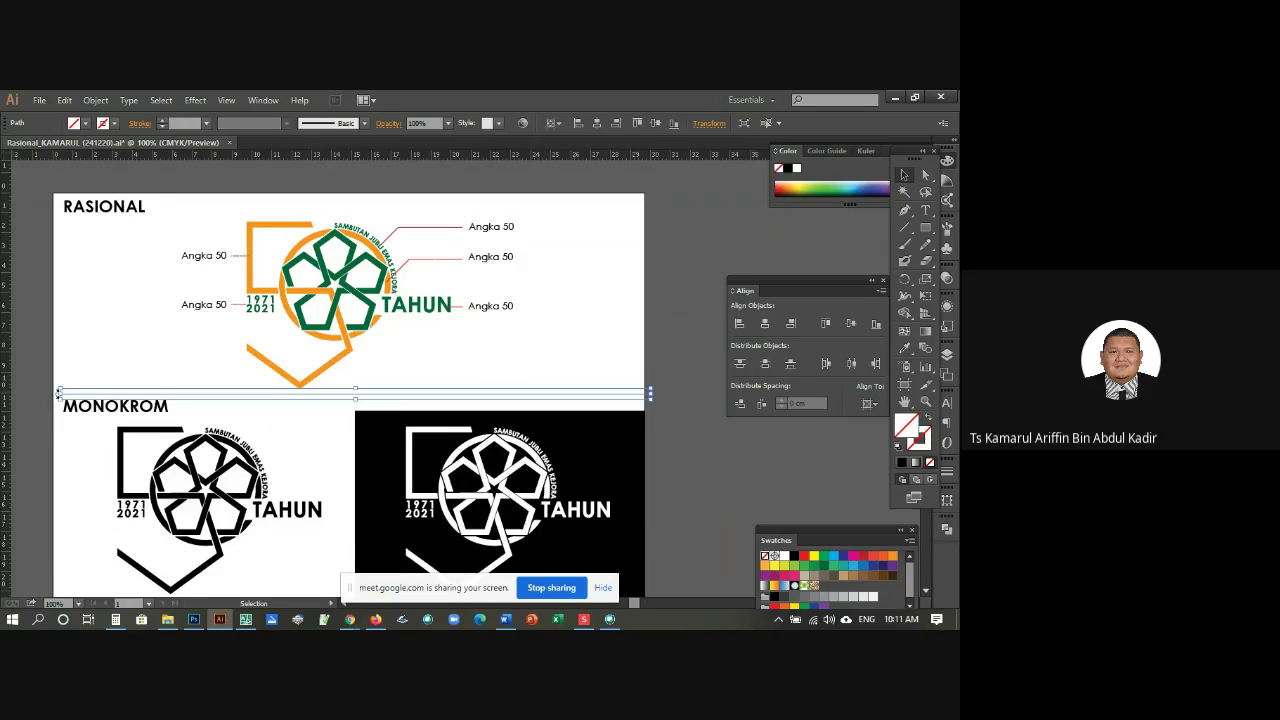
{"action": "left_click_drag", "start_coordinate": [62, 396], "coordinate": [46, 396]}
Step: Give the dividing line no fill and a 3 pt black stroke
{"action": "left_click", "coordinate": [796, 557]}
{"action": "left_click", "coordinate": [927, 418]}
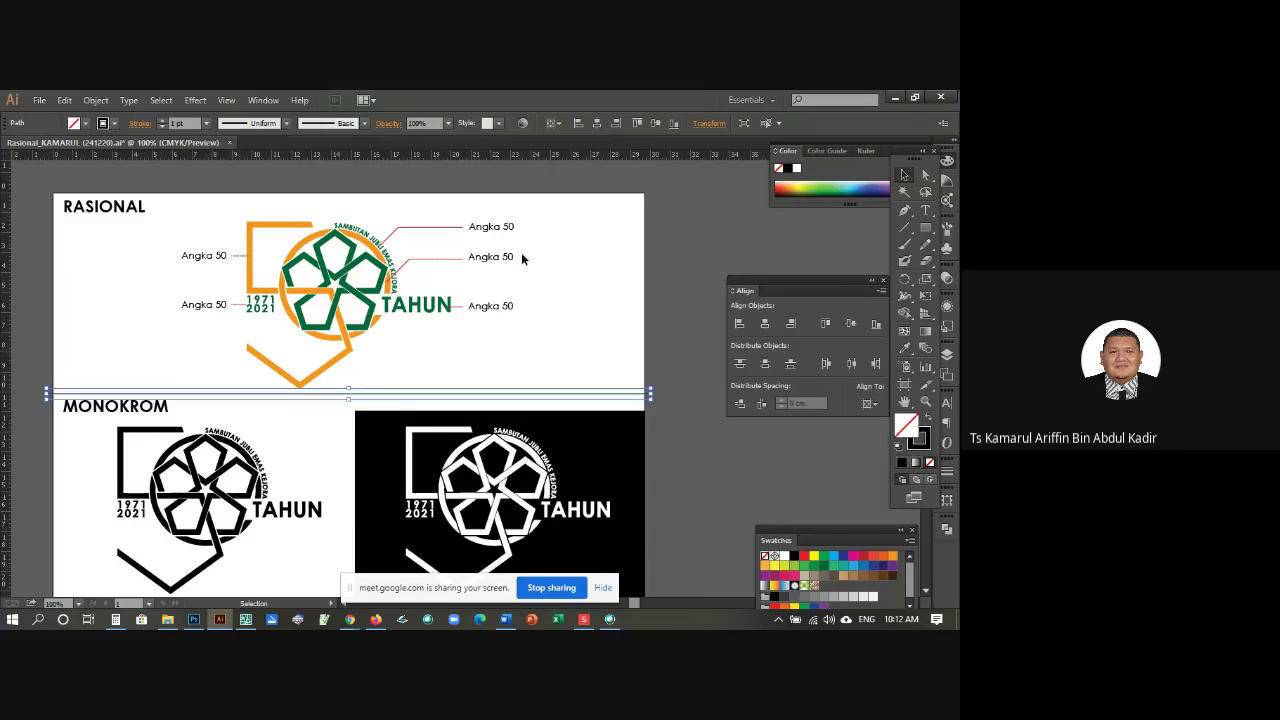
{"action": "left_click", "coordinate": [160, 121]}
{"action": "left_click", "coordinate": [160, 121]}
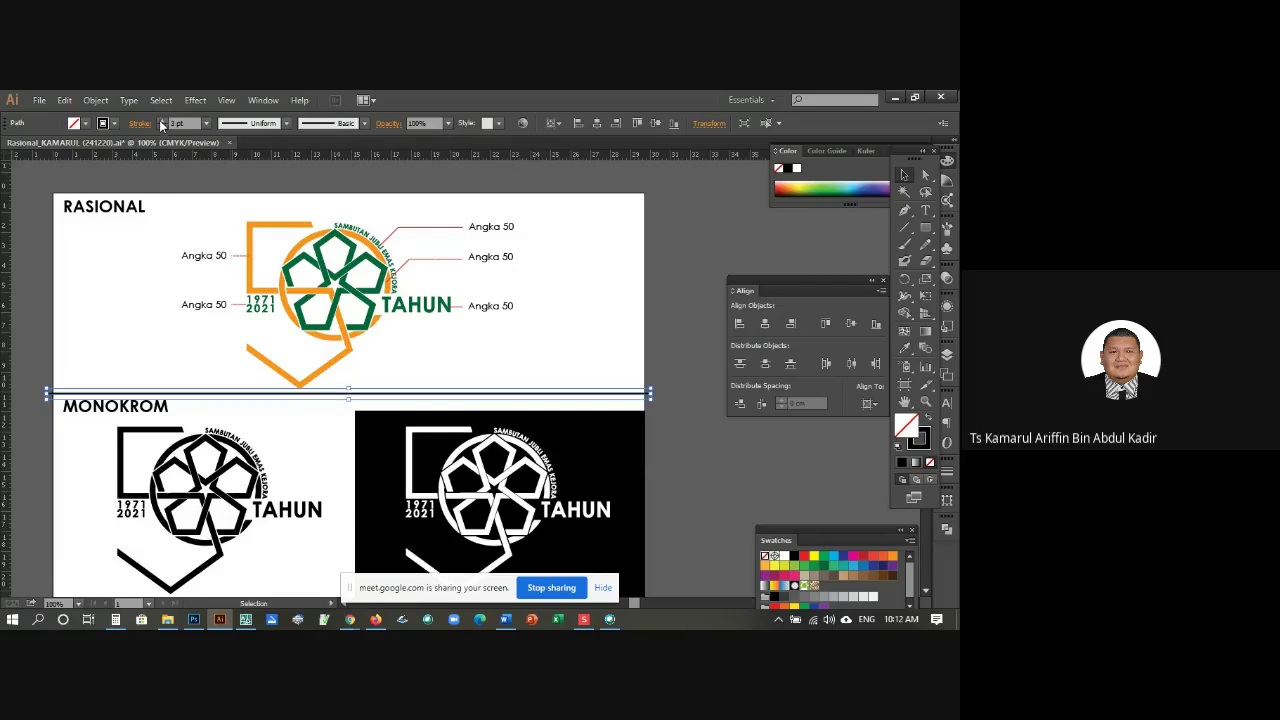
{"action": "left_click", "coordinate": [611, 273]}
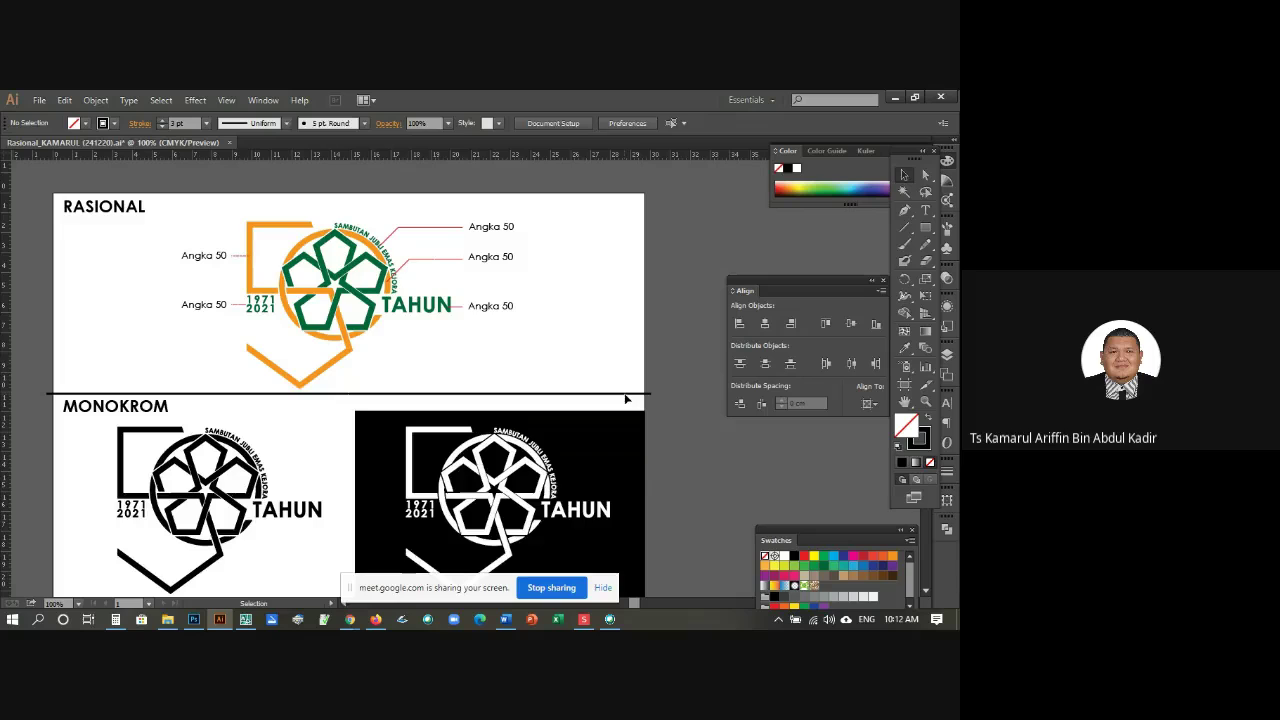
Step: Shorten both ends of the dividing line to the artboard's side edges
{"action": "left_click", "coordinate": [655, 392]}
{"action": "left_click_drag", "start_coordinate": [651, 395], "coordinate": [646, 396]}
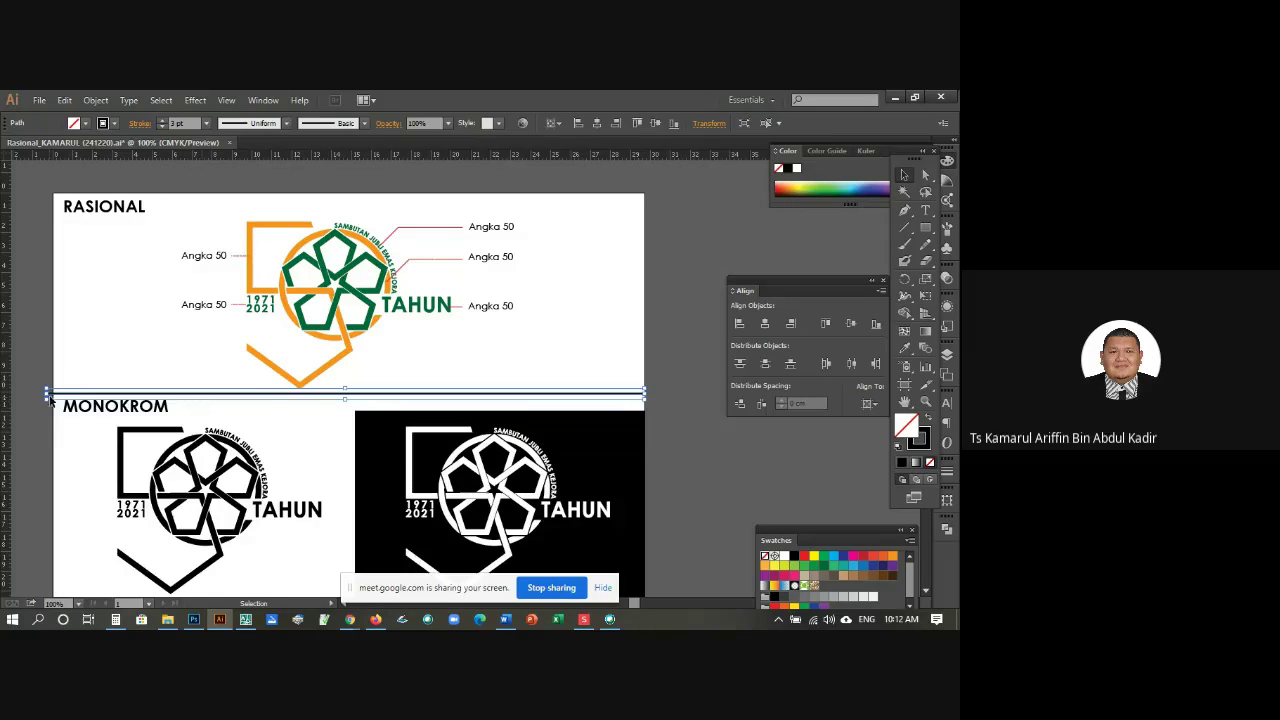
{"action": "left_click_drag", "start_coordinate": [50, 398], "coordinate": [48, 393]}
{"action": "left_click", "coordinate": [40, 356]}
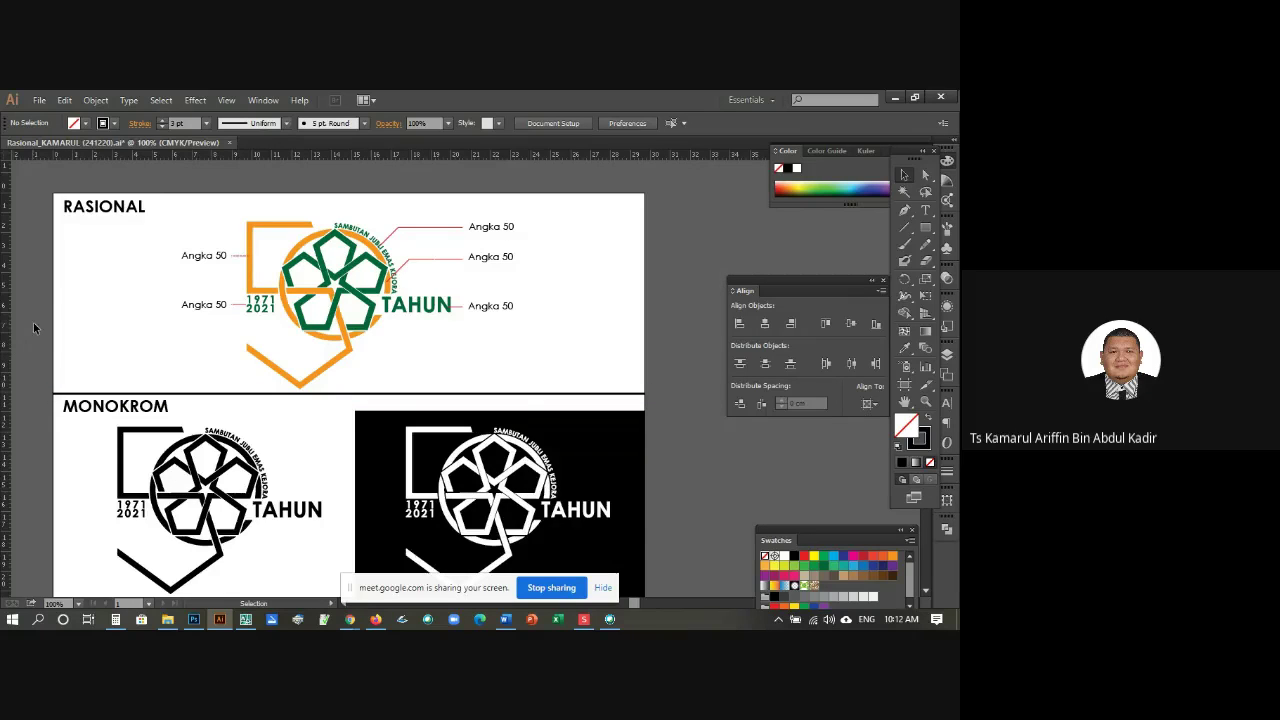
Step: Nudge the colour logo with its callout lines and labels slightly upward, away from the dividing line
{"action": "left_click_drag", "start_coordinate": [164, 172], "coordinate": [590, 374]}
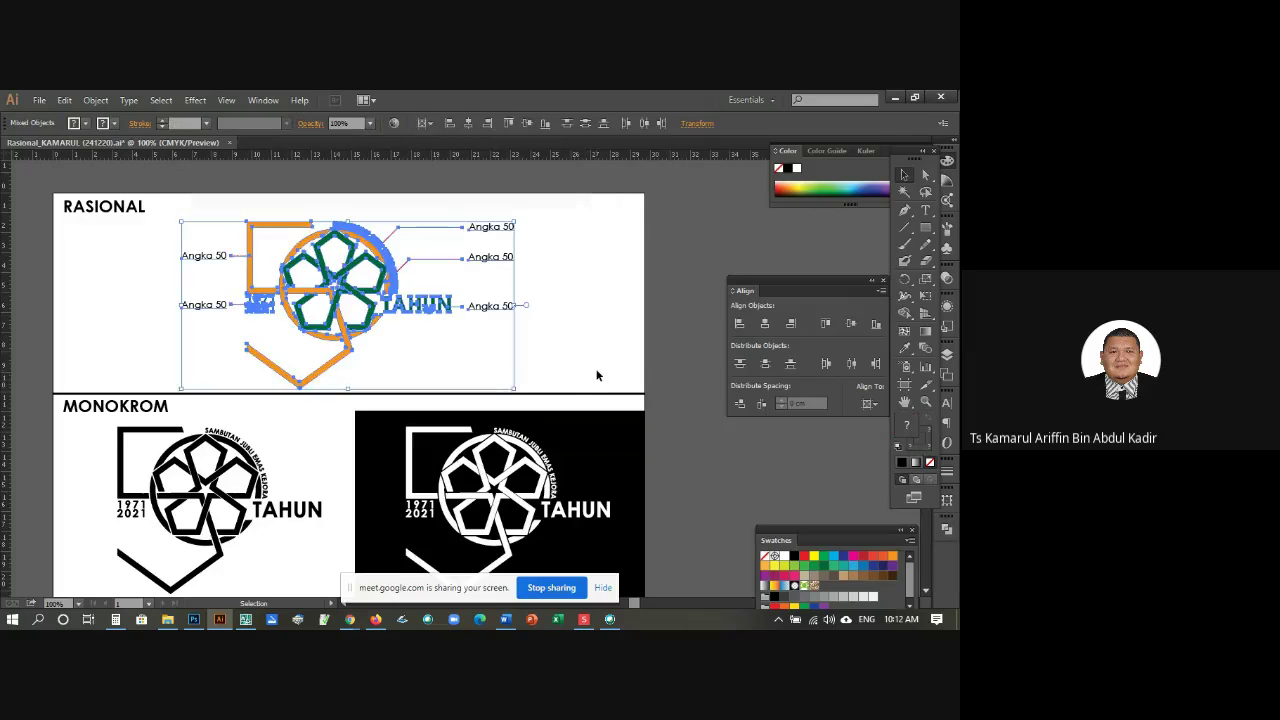
{"action": "key", "text": "Up"}
{"action": "key", "text": "Up"}
{"action": "key", "text": "Up"}
{"action": "key", "text": "Up"}
{"action": "key", "text": "Up"}
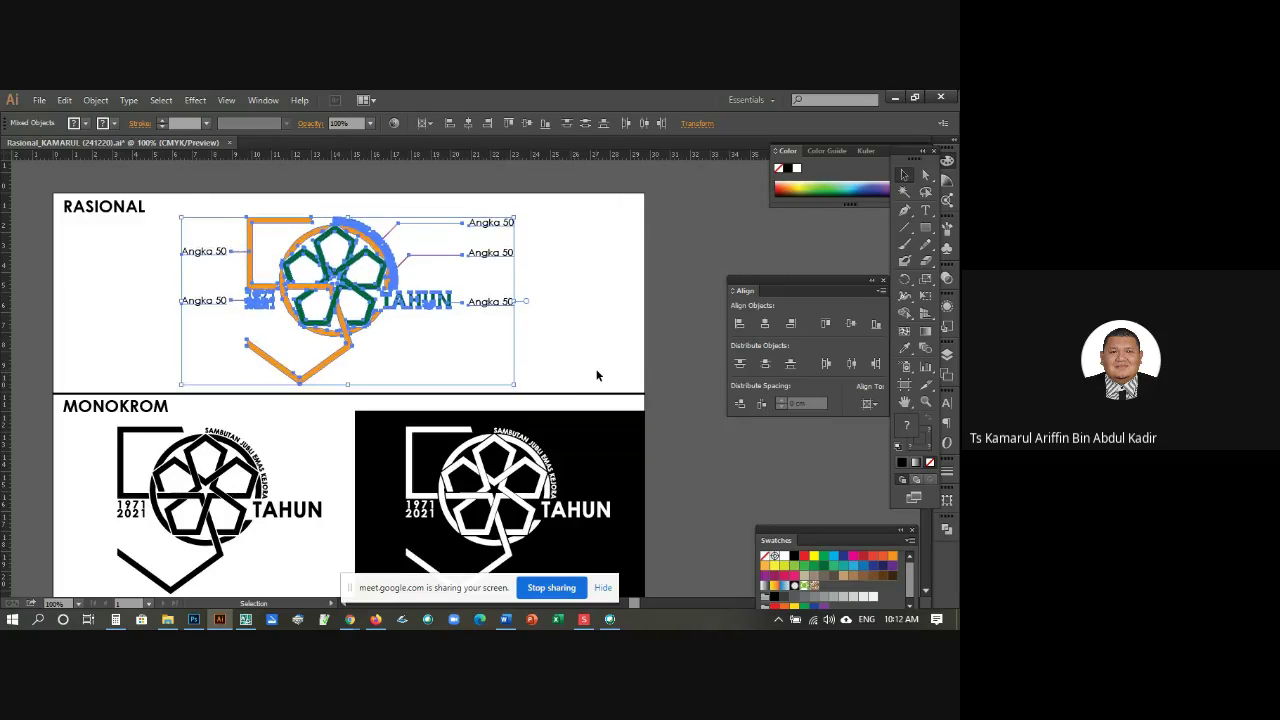
{"action": "left_click", "coordinate": [616, 347]}
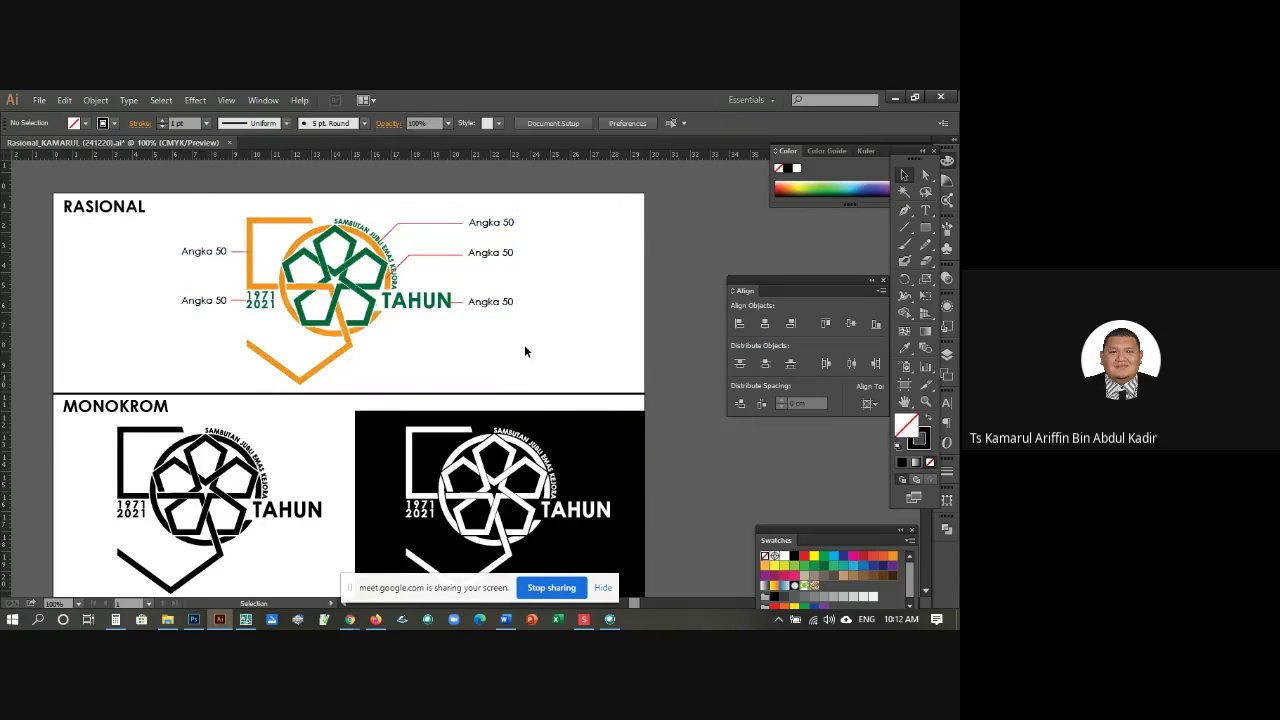
Step: Save the Rasional sheet and export it as a CMYK JPEG at quality 10 (Maximum) and High (300 ppi) resolution
{"action": "scroll", "coordinate": [524, 344], "scroll_direction": "down", "scroll_amount": 3}
{"action": "scroll", "coordinate": [218, 353], "scroll_direction": "up", "scroll_amount": 2}
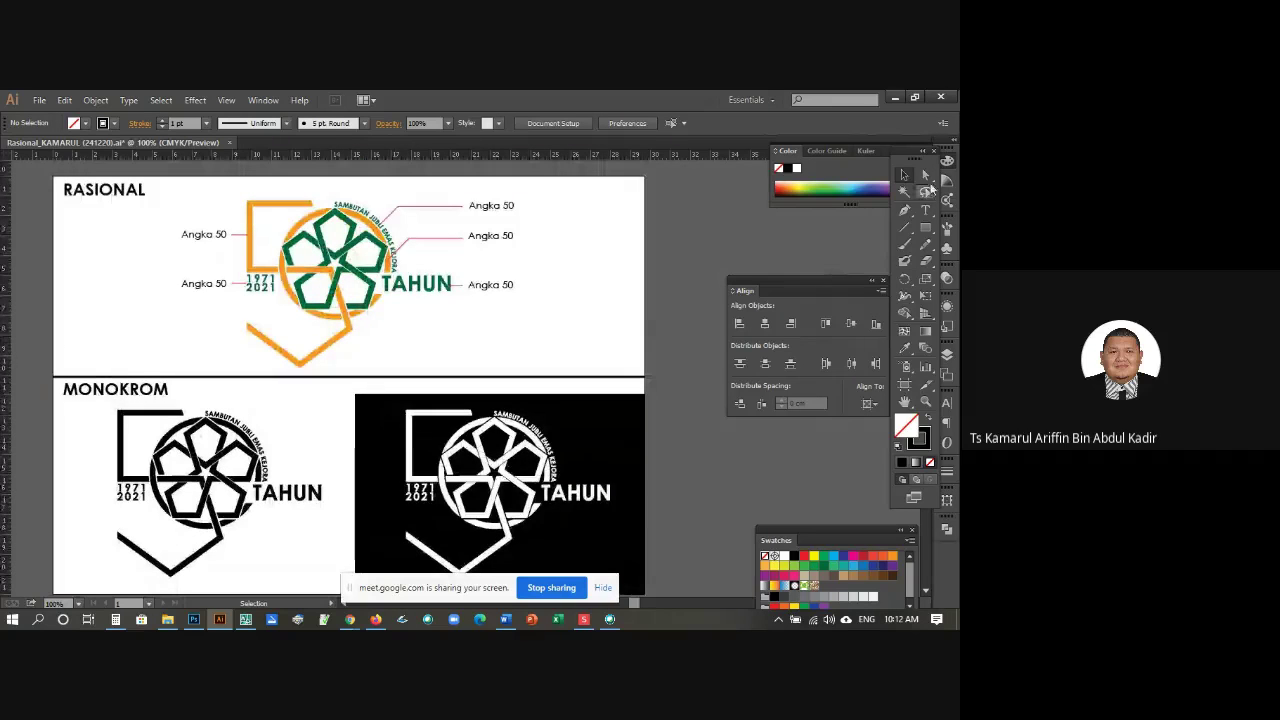
{"action": "left_click", "coordinate": [40, 101]}
{"action": "left_click", "coordinate": [40, 102]}
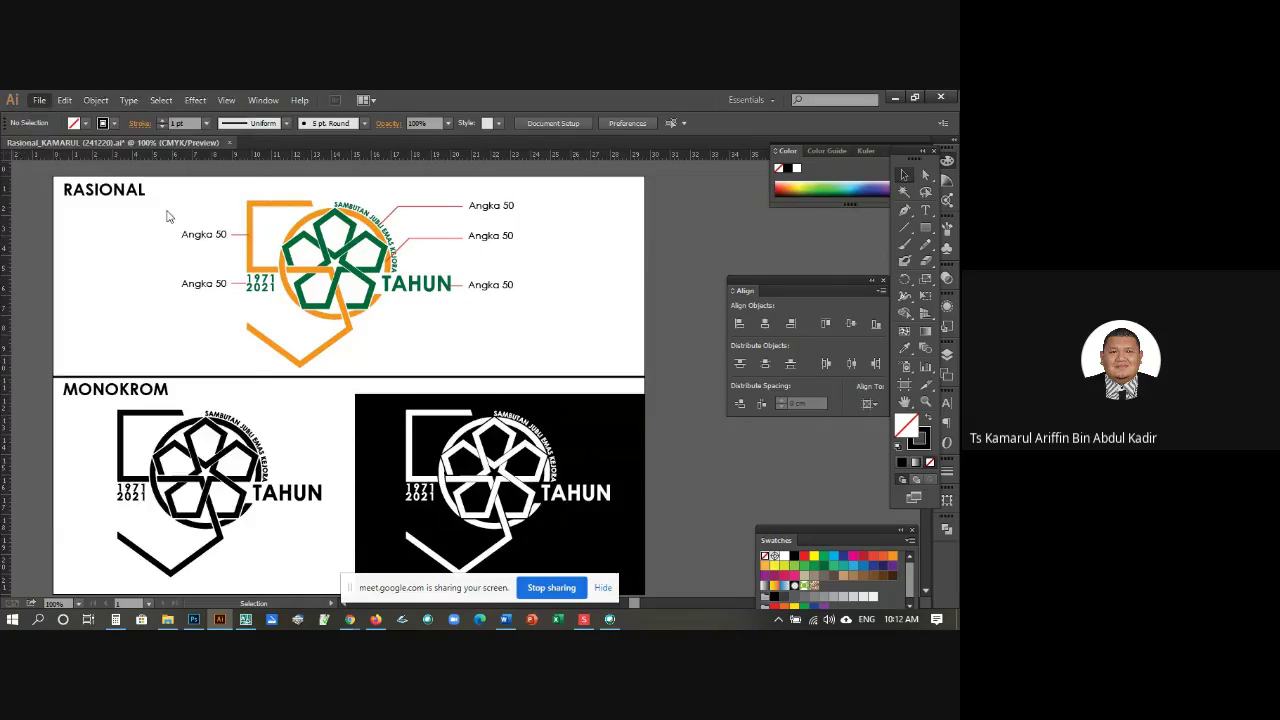
{"action": "left_click", "coordinate": [38, 104]}
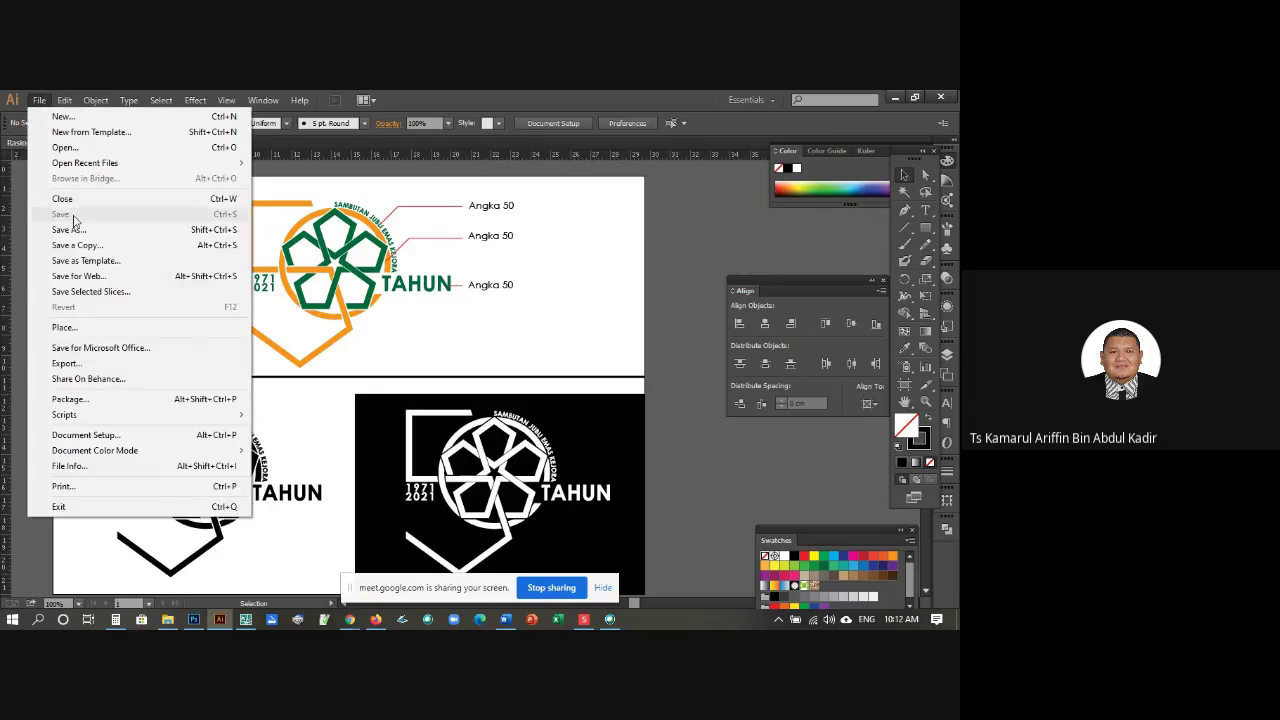
{"action": "left_click", "coordinate": [190, 344]}
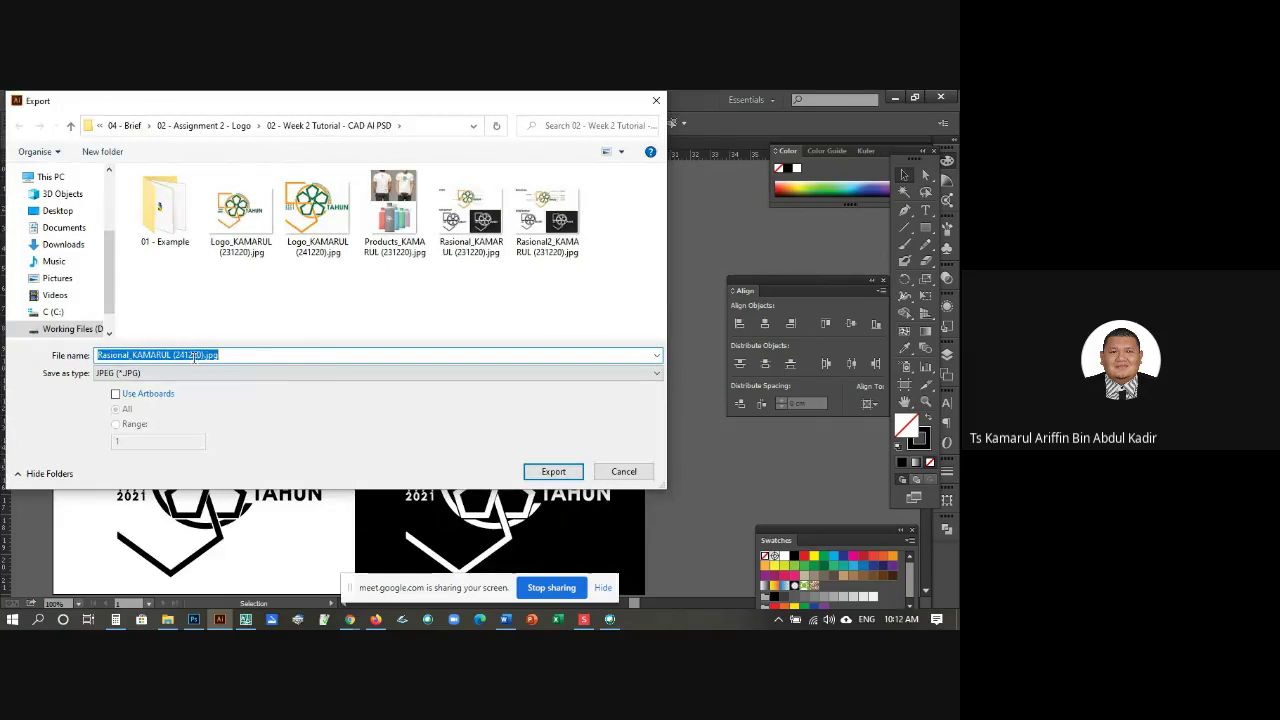
{"action": "left_click", "coordinate": [566, 480]}
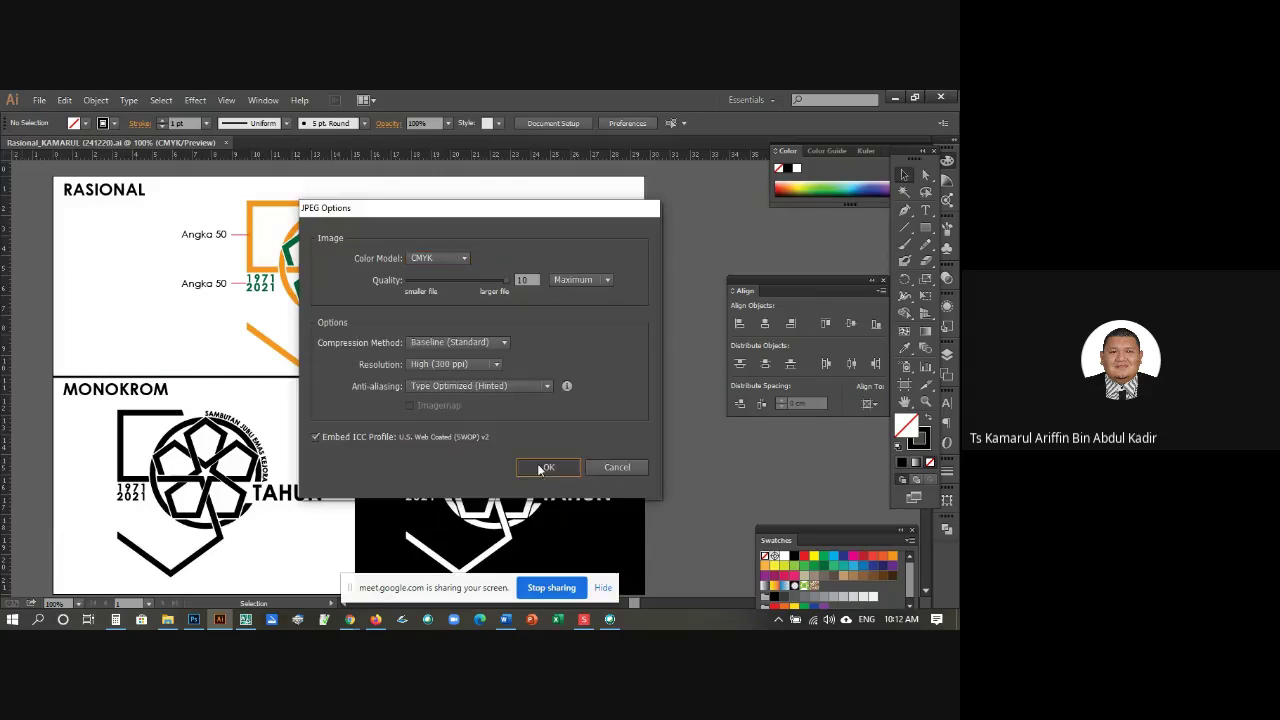
{"action": "left_click", "coordinate": [543, 466]}
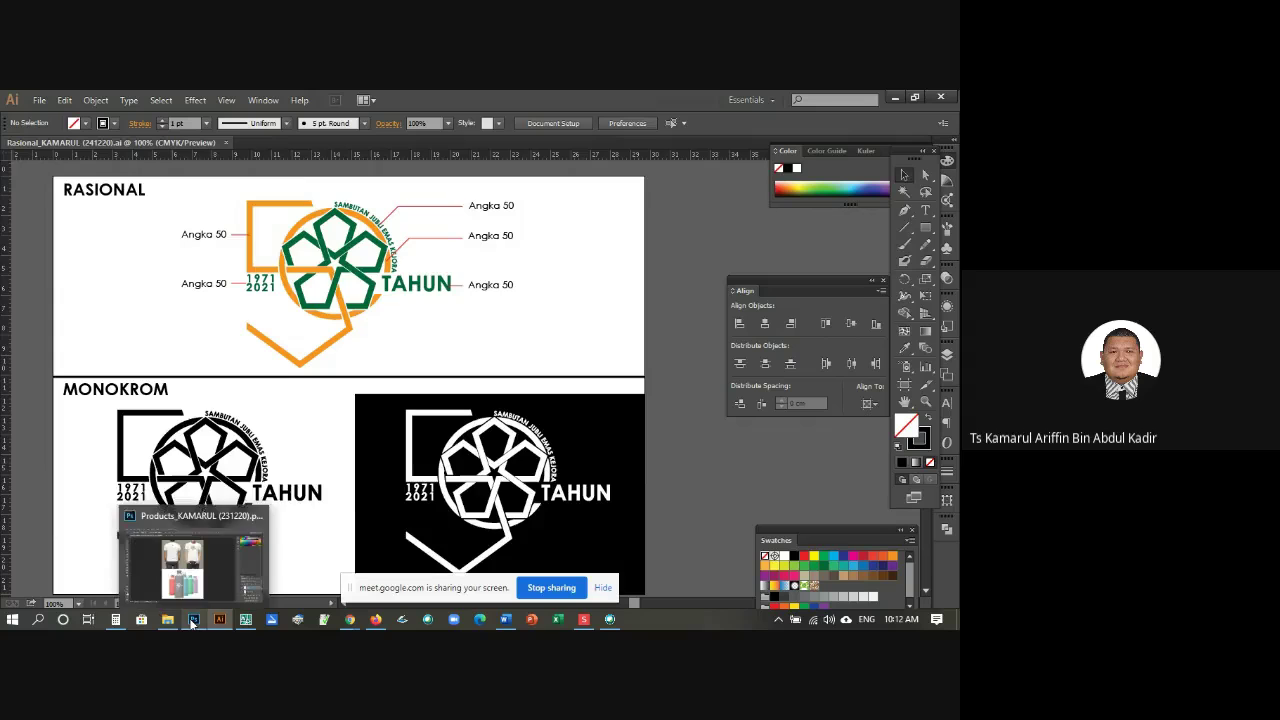
Step: Switch to Photoshop and close the open product mockup and the old logo image dated 231220
{"action": "left_click", "coordinate": [193, 620]}
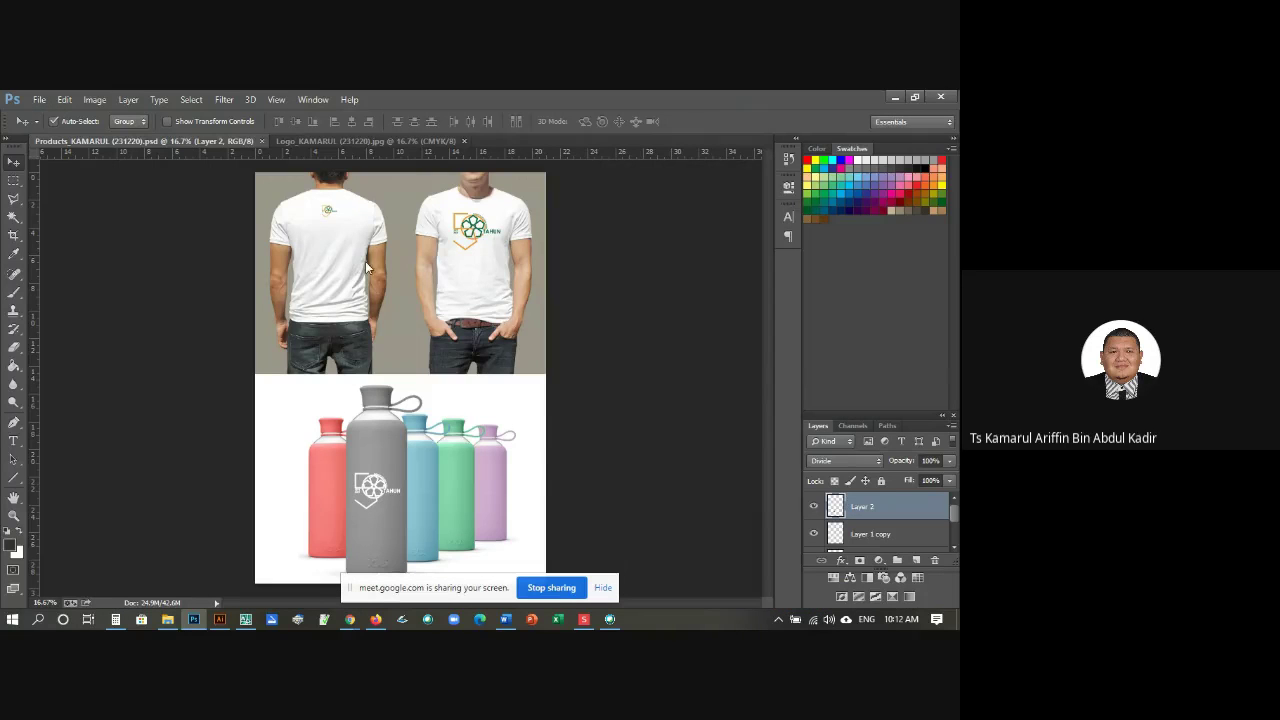
{"action": "left_click", "coordinate": [262, 141]}
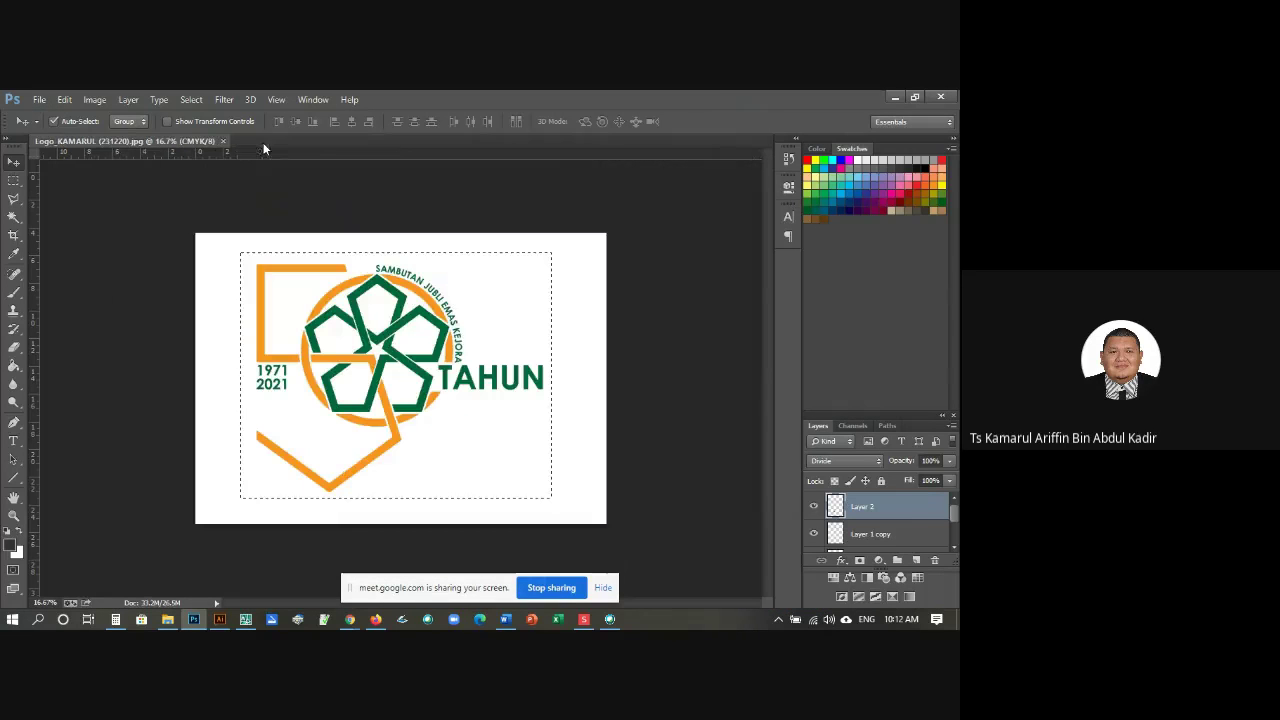
{"action": "left_click", "coordinate": [224, 141]}
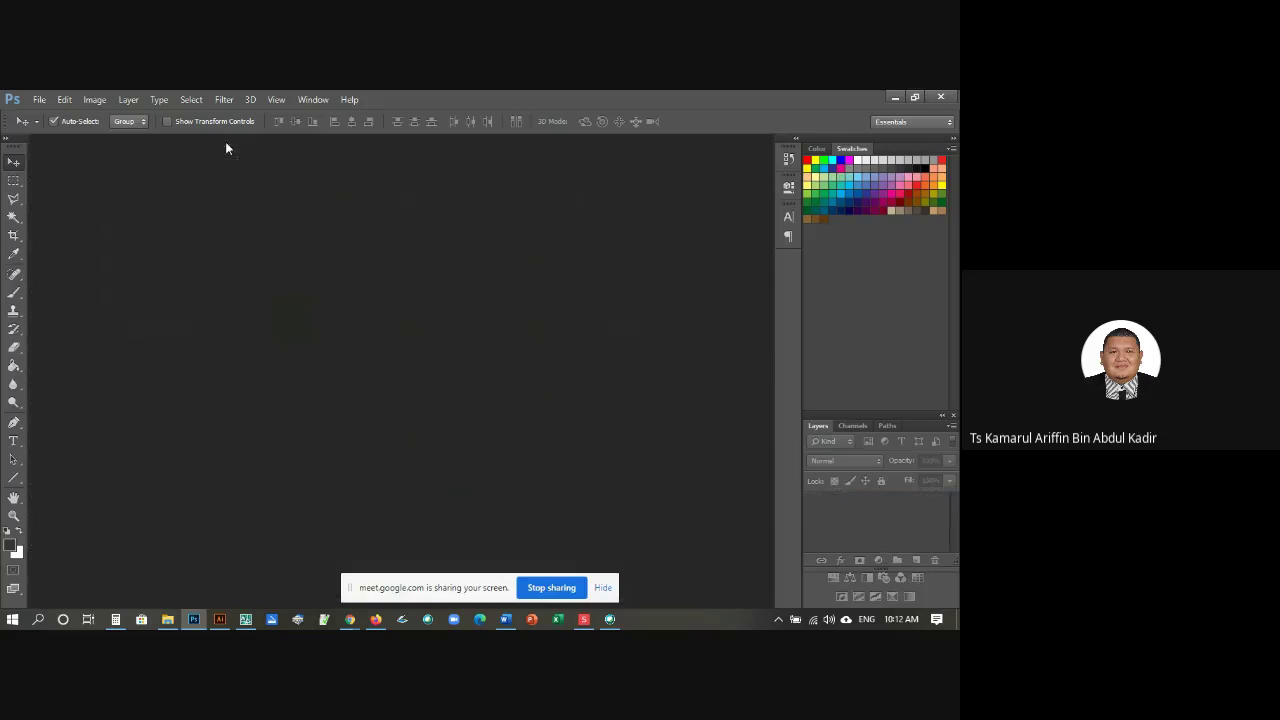
Step: Open the logo and Rasional JPEG files dated 241220 from the Week 2 Tutorial folder together
{"action": "left_click", "coordinate": [40, 100]}
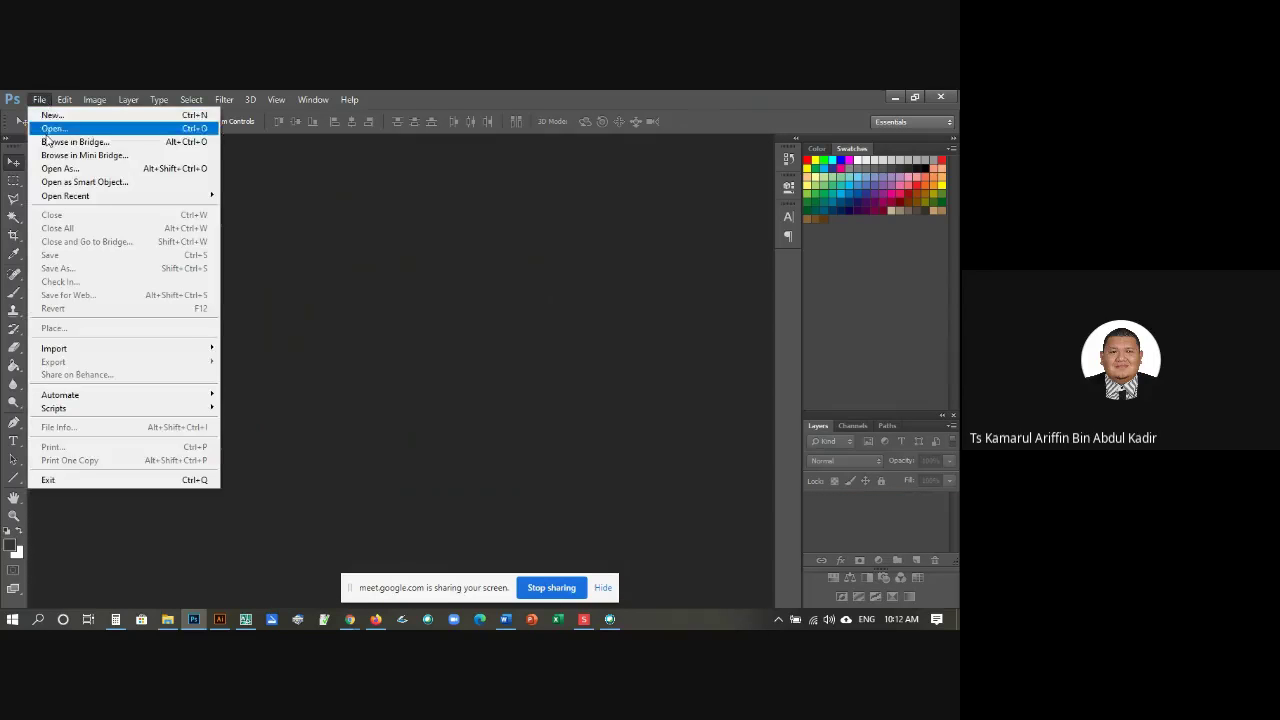
{"action": "left_click", "coordinate": [54, 130]}
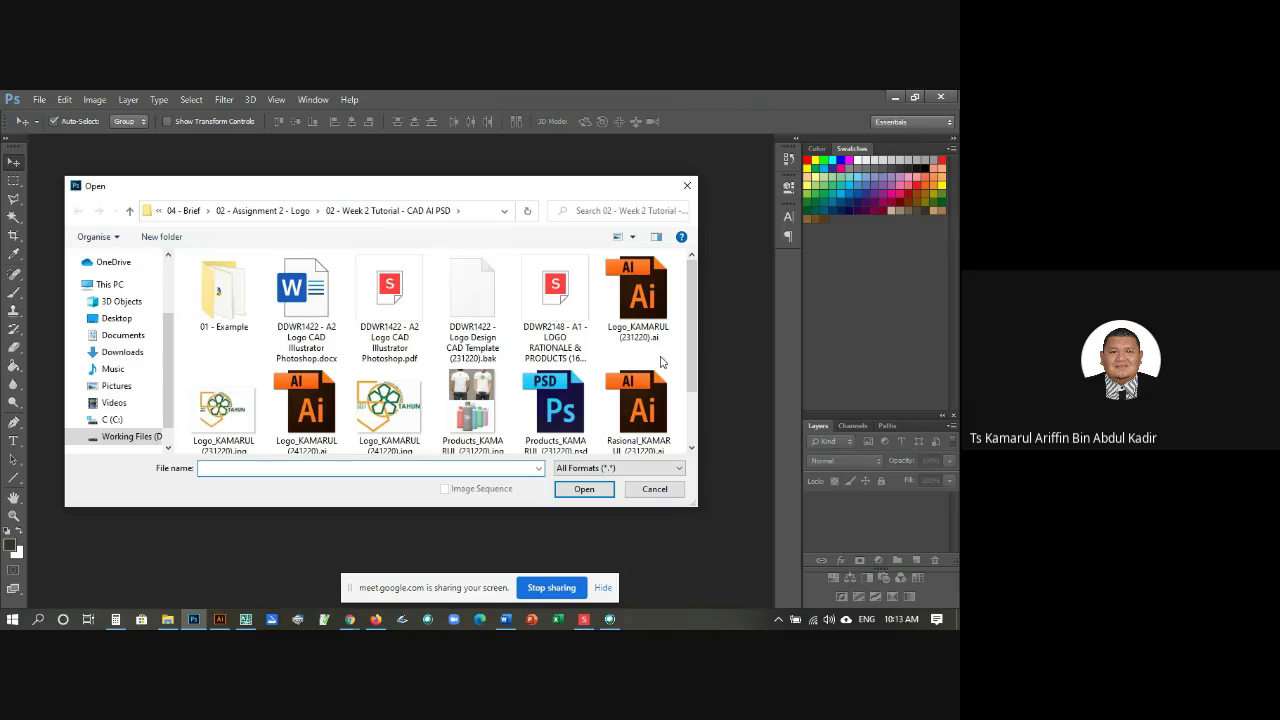
{"action": "scroll", "coordinate": [338, 365], "scroll_direction": "down", "scroll_amount": 1}
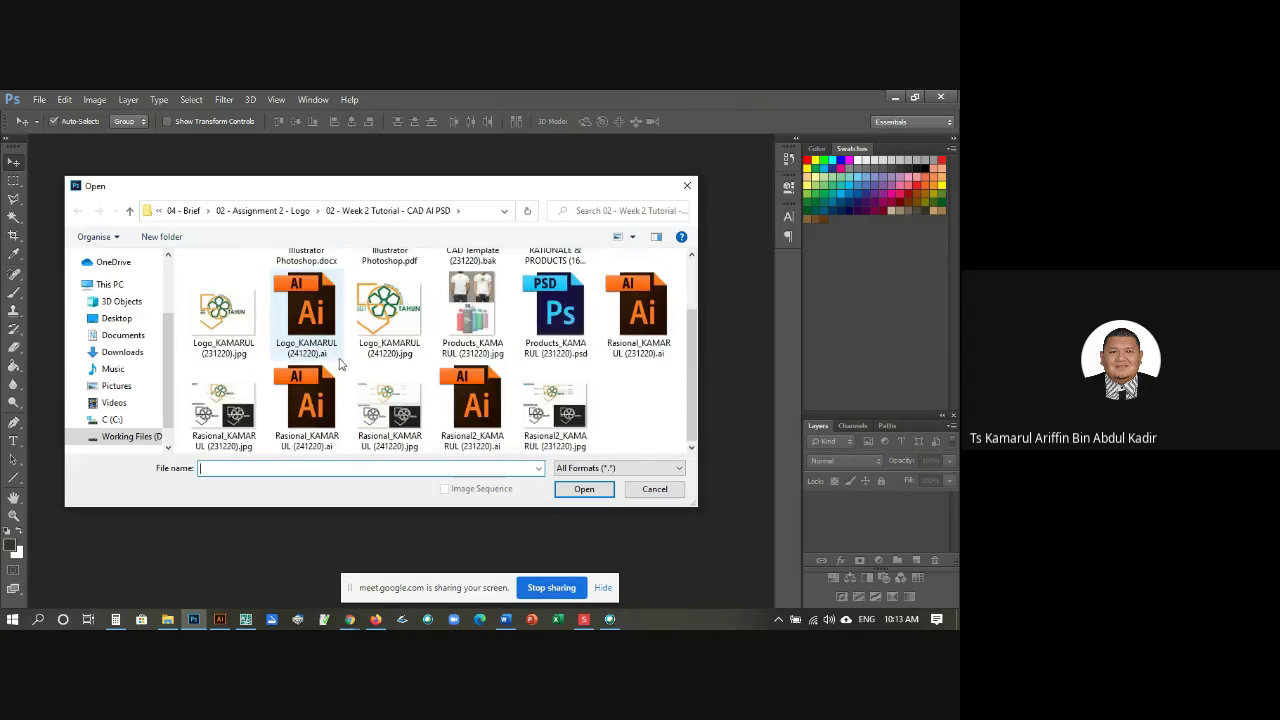
{"action": "left_click_drag", "start_coordinate": [430, 312], "coordinate": [381, 339]}
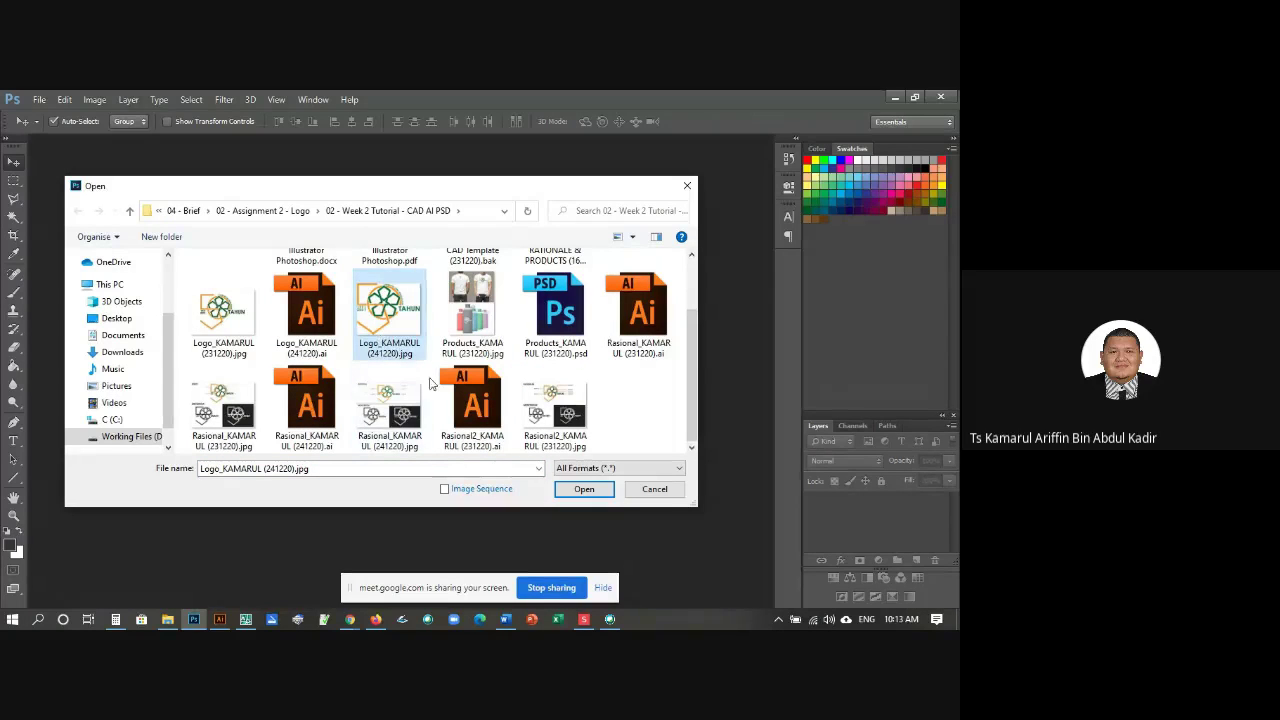
{"action": "left_click_drag", "start_coordinate": [430, 394], "coordinate": [400, 420]}
{"action": "left_click", "coordinate": [584, 489]}
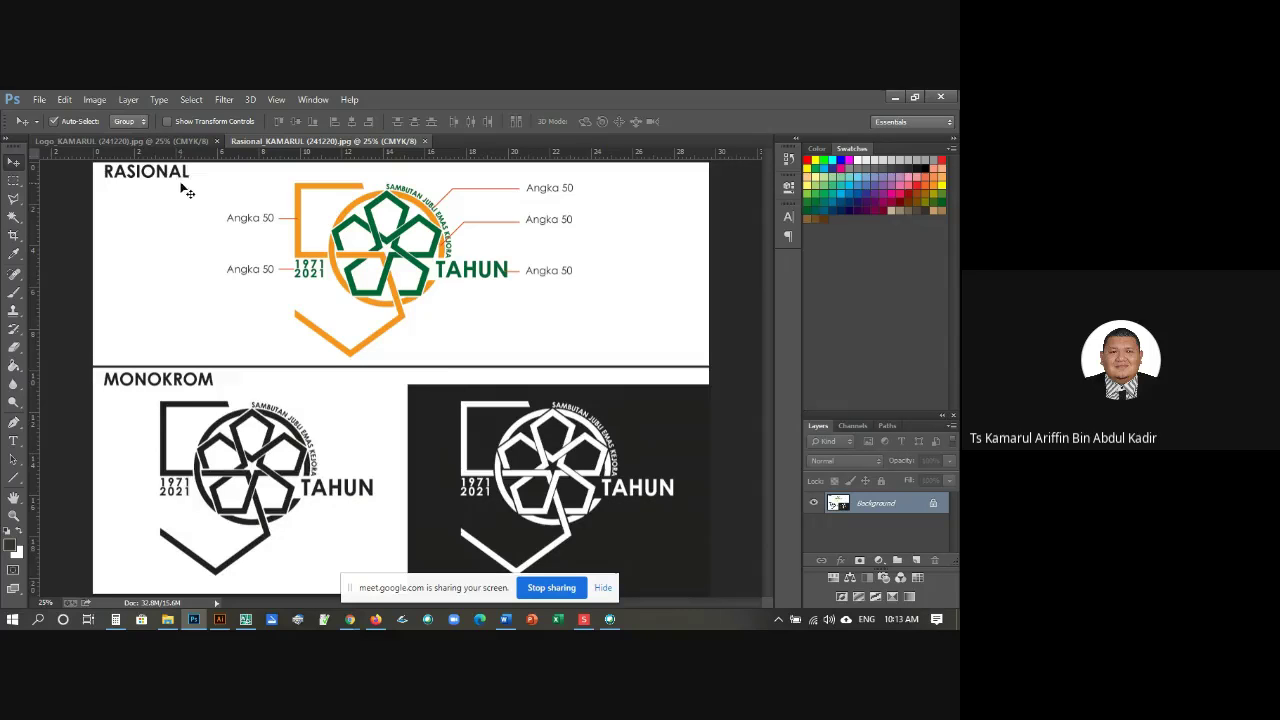
Step: Set the Rasional image's canvas height to 21 cm, keeping the content centred
{"action": "left_click", "coordinate": [94, 99]}
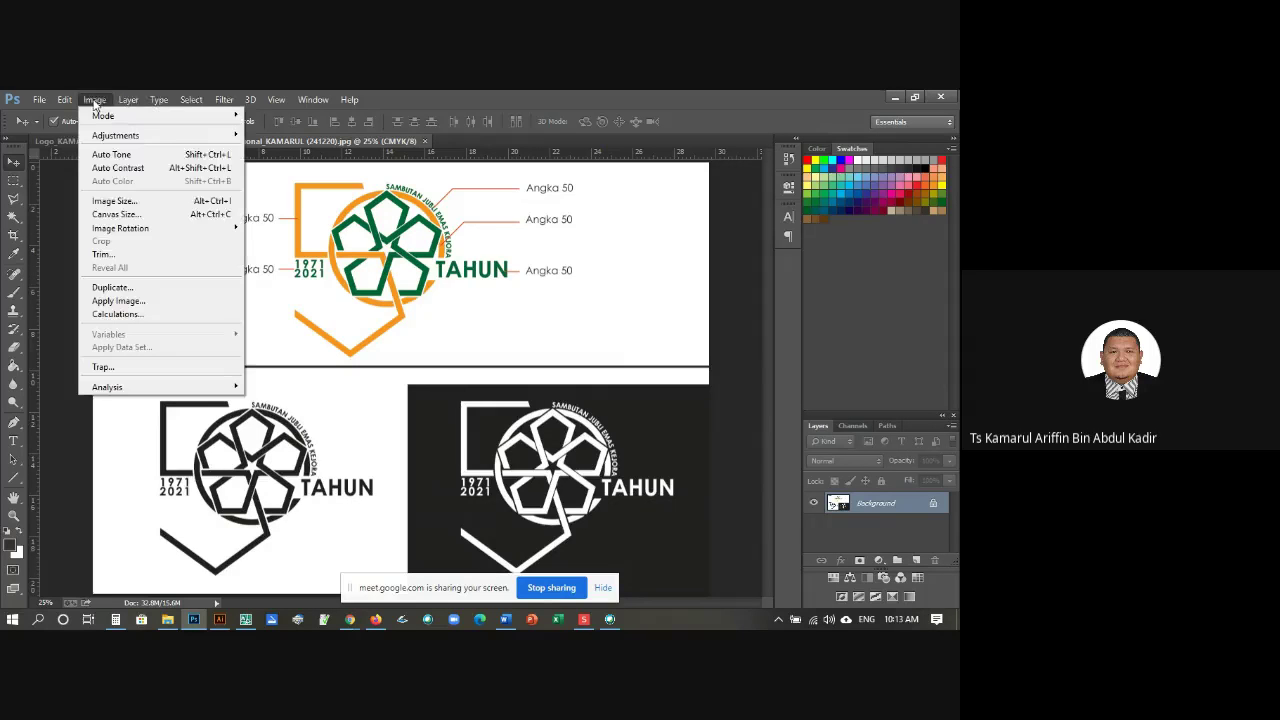
{"action": "left_click", "coordinate": [127, 214]}
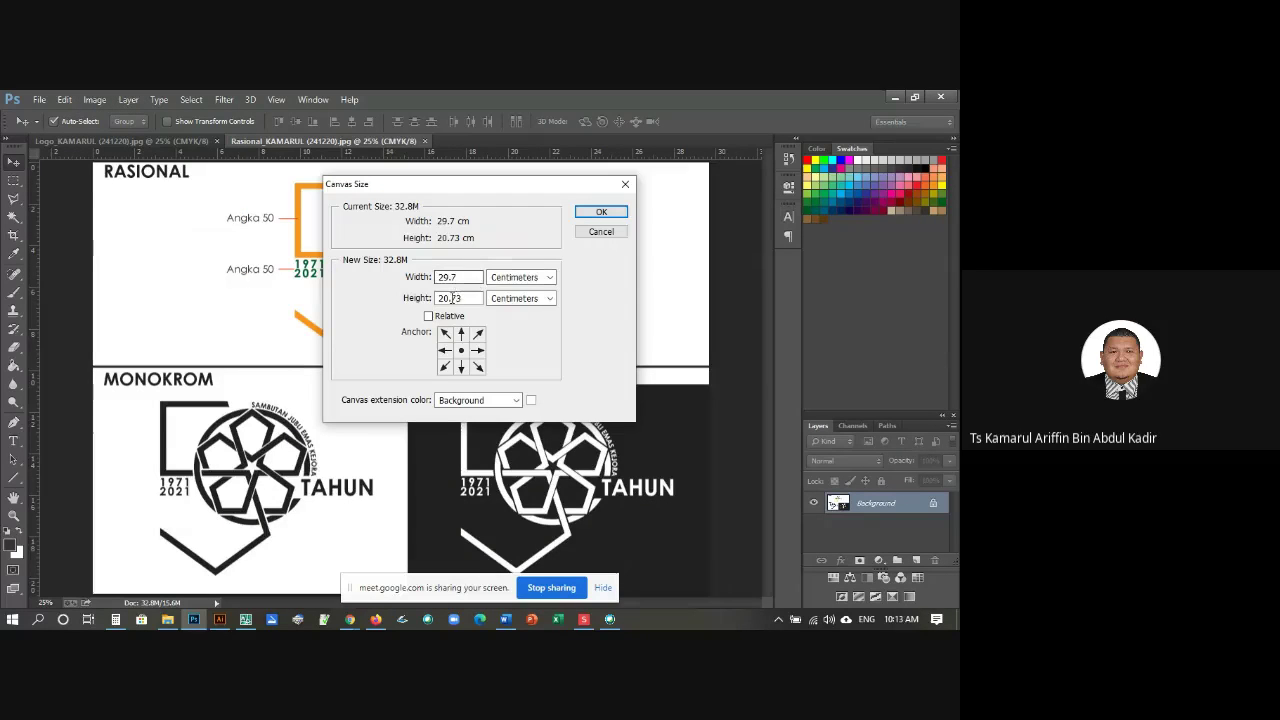
{"action": "left_click", "coordinate": [447, 298]}
{"action": "left_click", "coordinate": [446, 277]}
{"action": "double_click", "coordinate": [450, 298]}
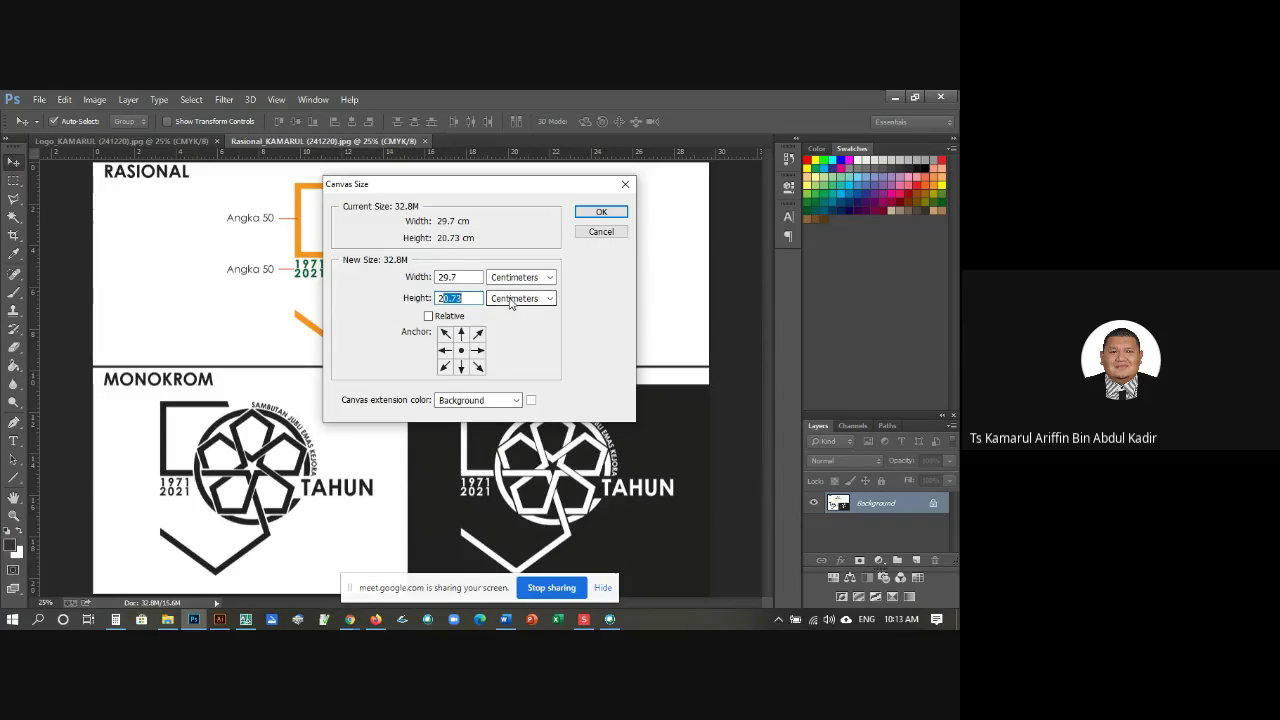
{"action": "type", "text": "21"}
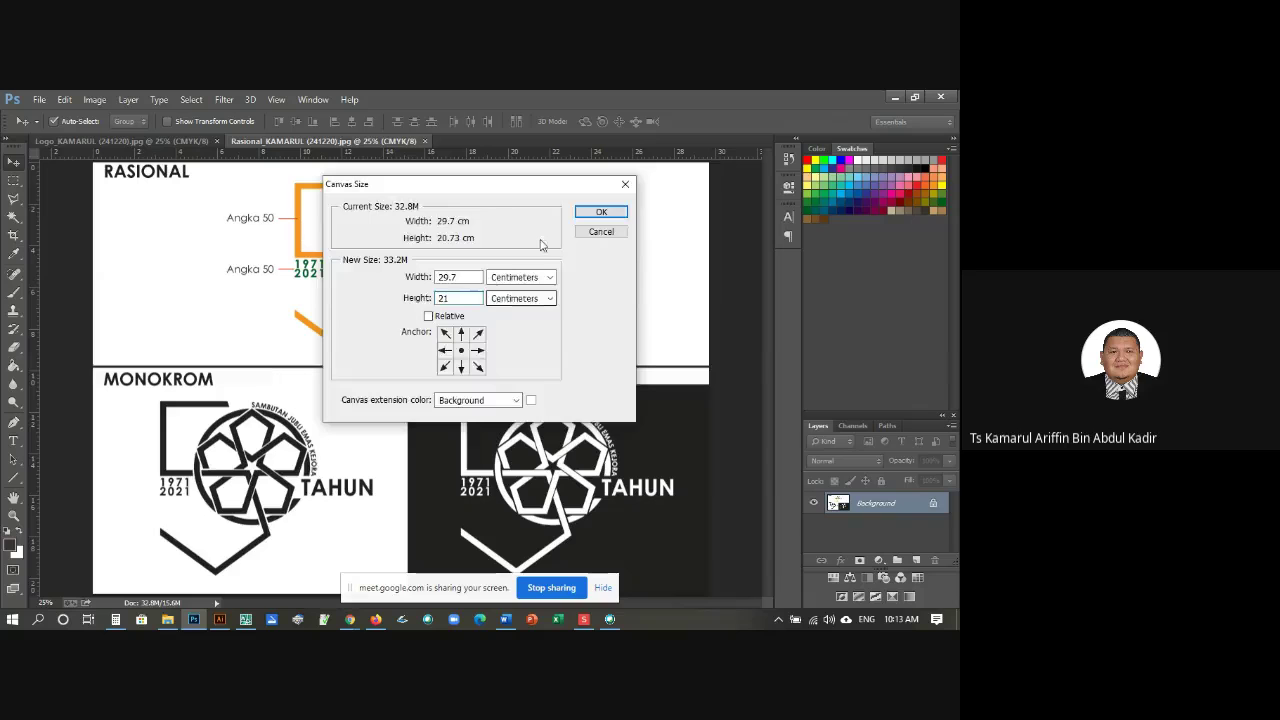
{"action": "key", "text": "Return"}
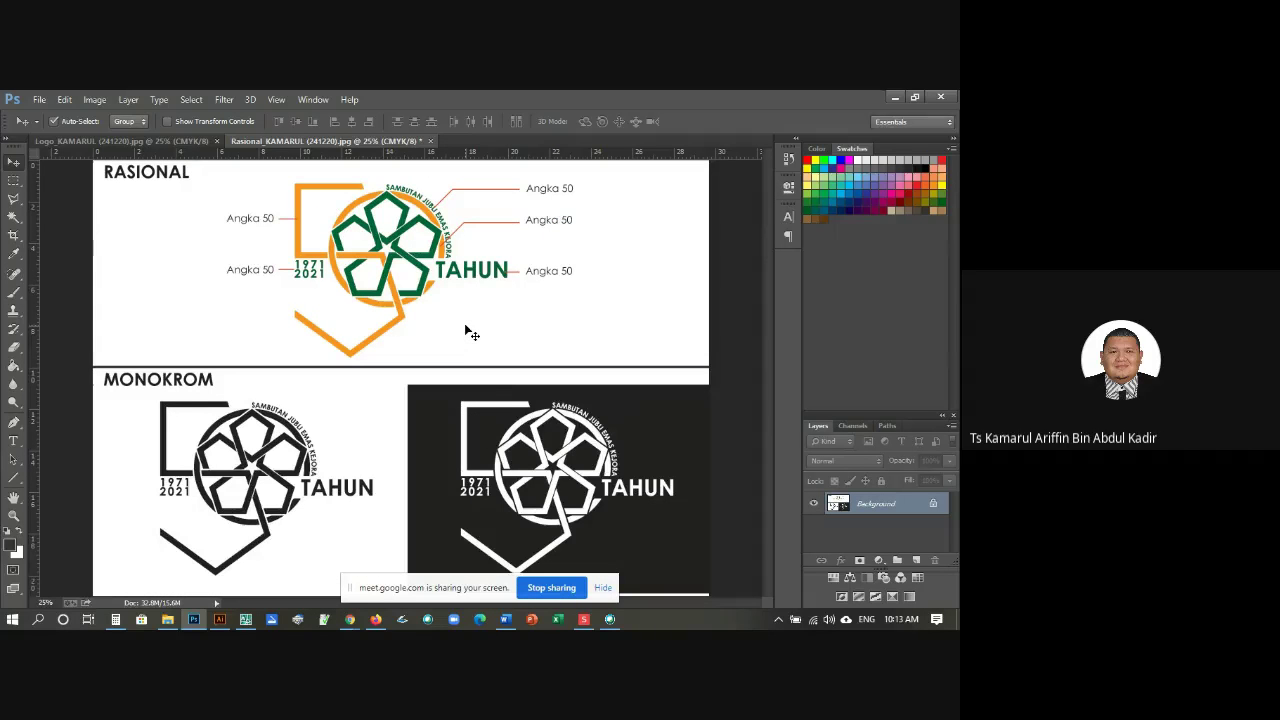
{"action": "key", "text": "ctrl+minus"}
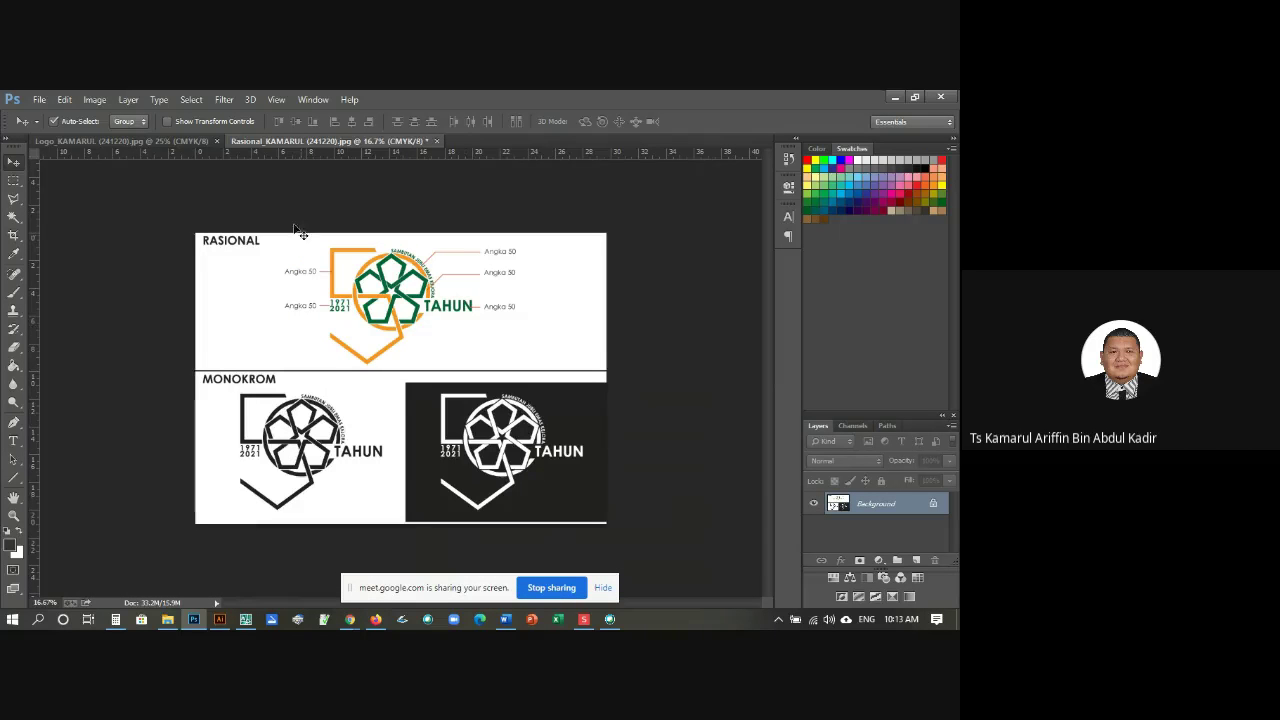
Step: Save the Rasional image as a progressive JPEG at quality 12 (Maximum)
{"action": "left_click", "coordinate": [38, 100]}
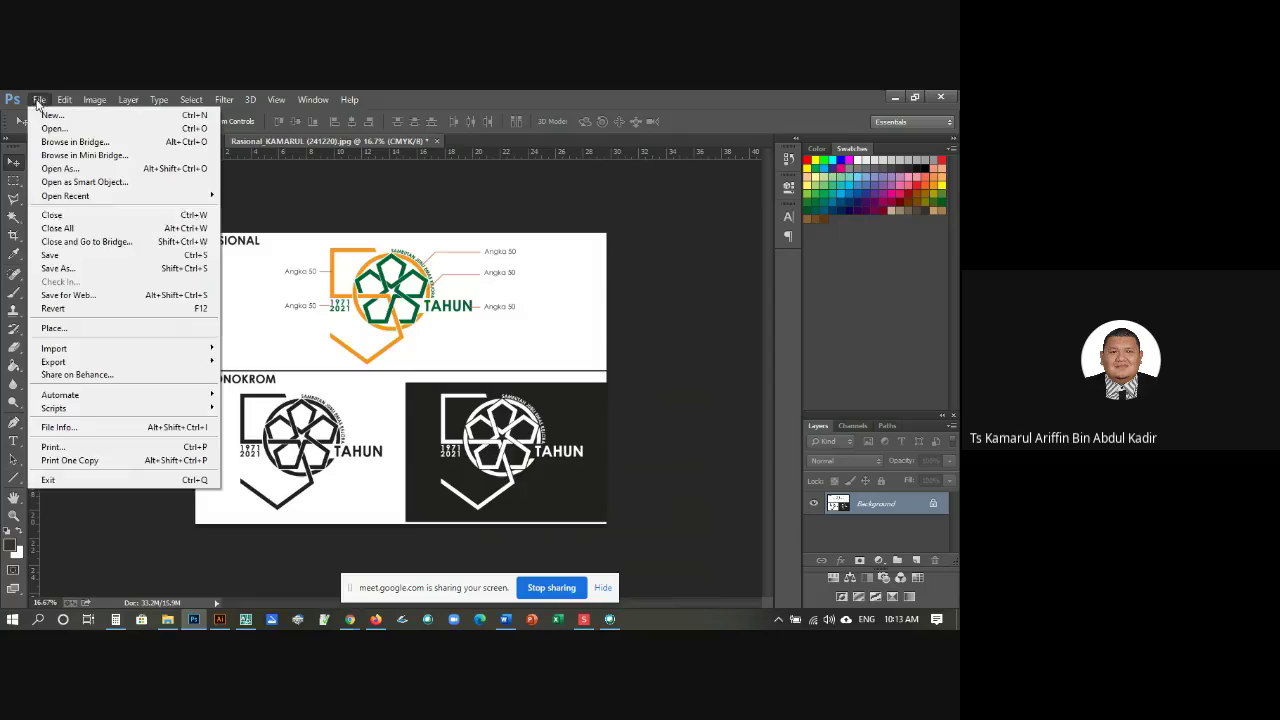
{"action": "left_click", "coordinate": [78, 250]}
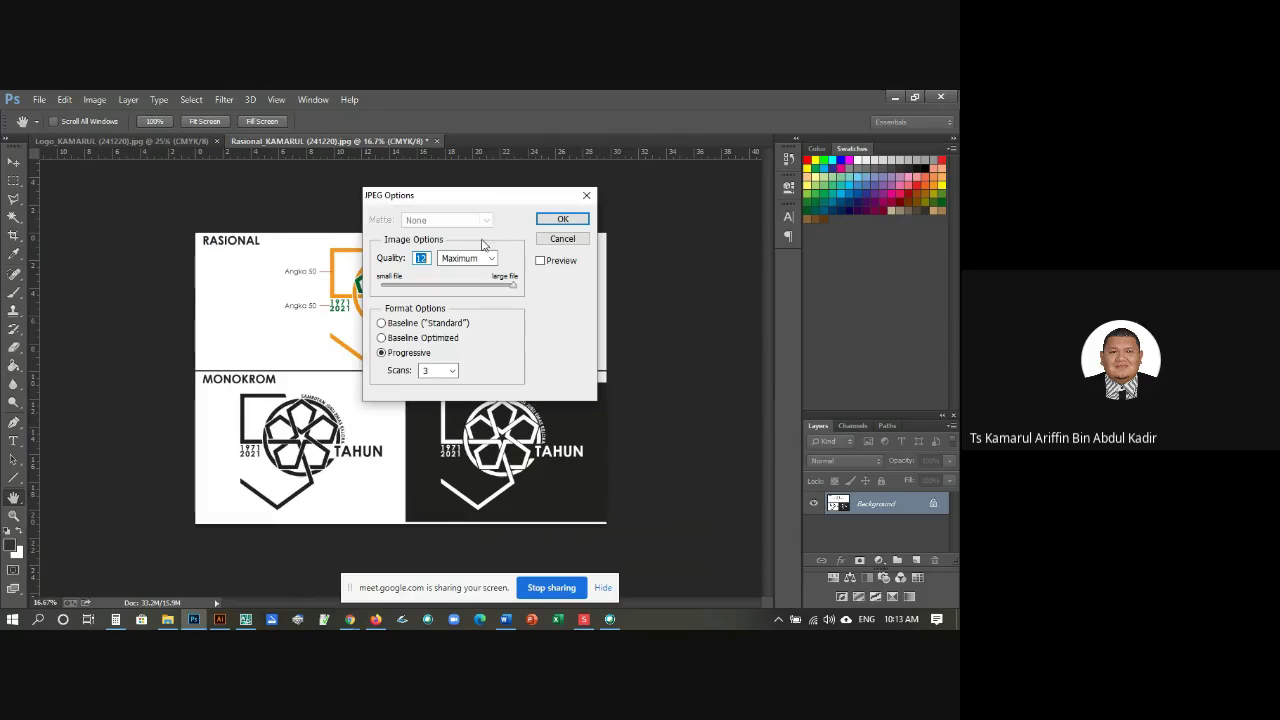
{"action": "left_click", "coordinate": [563, 218]}
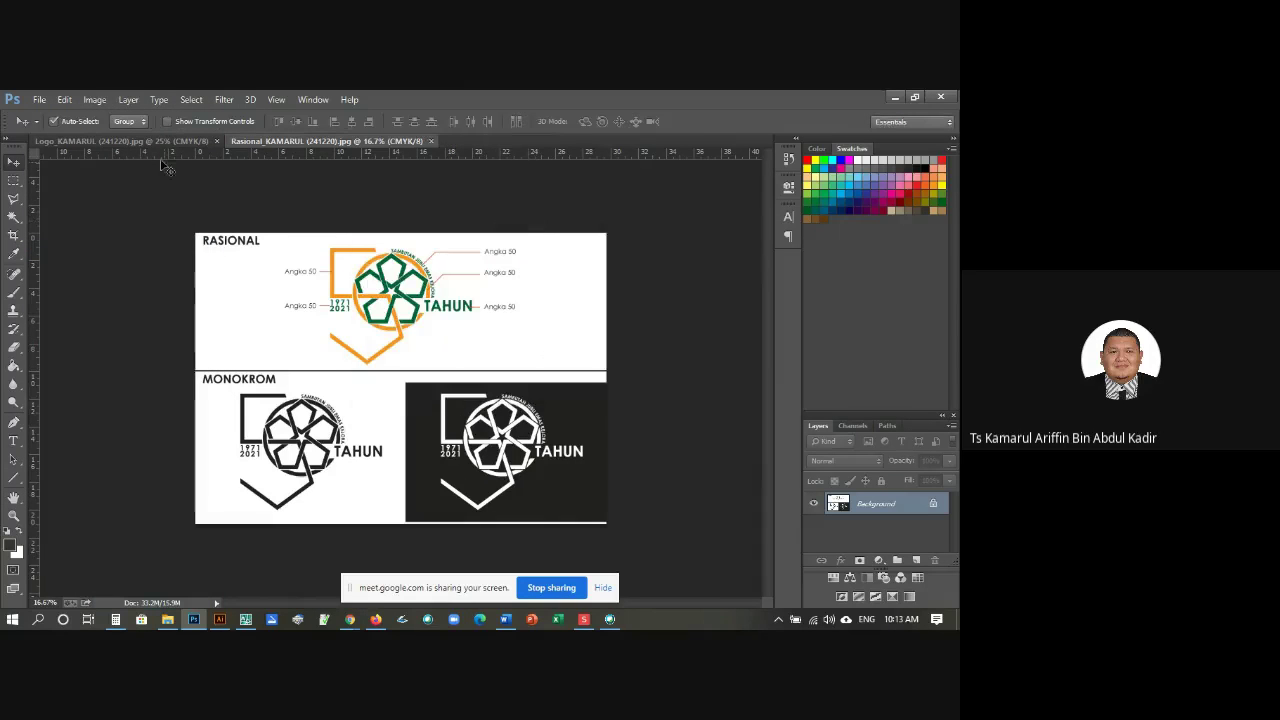
Step: Set the logo image's canvas size to 29.7 cm wide and 21 cm high, keeping the logo centred
{"action": "left_click", "coordinate": [128, 141]}
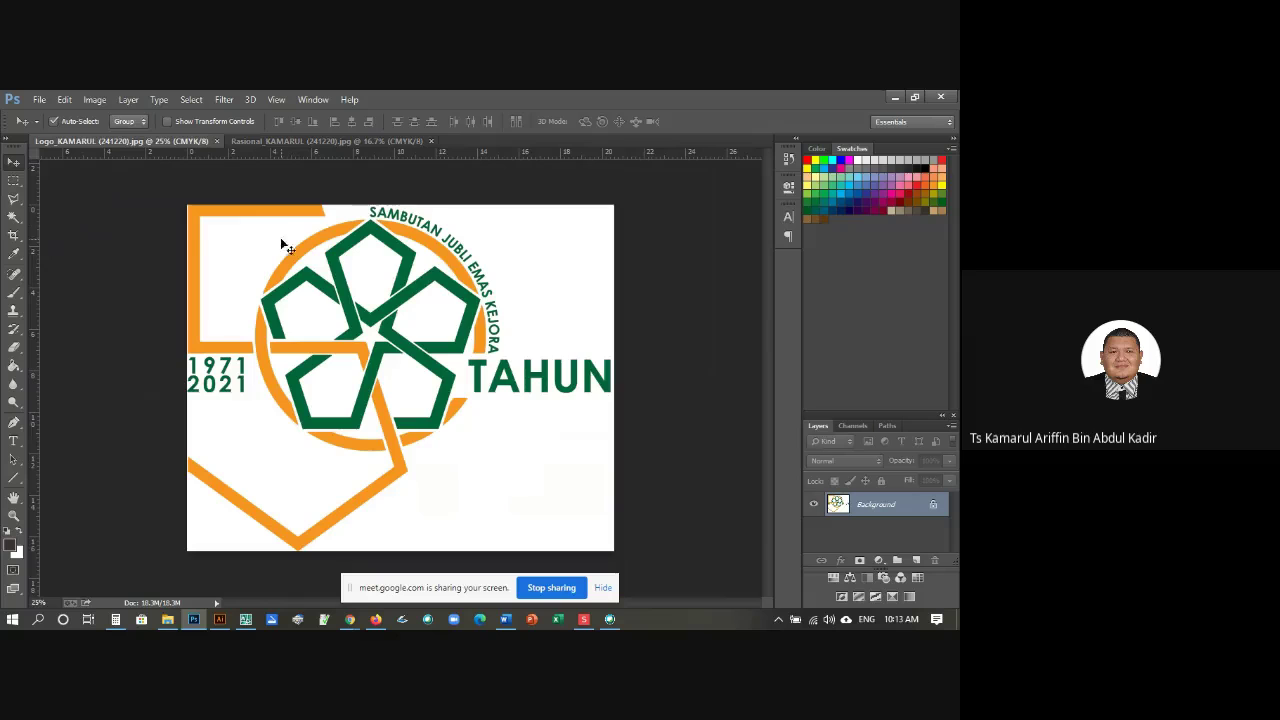
{"action": "left_click", "coordinate": [62, 101]}
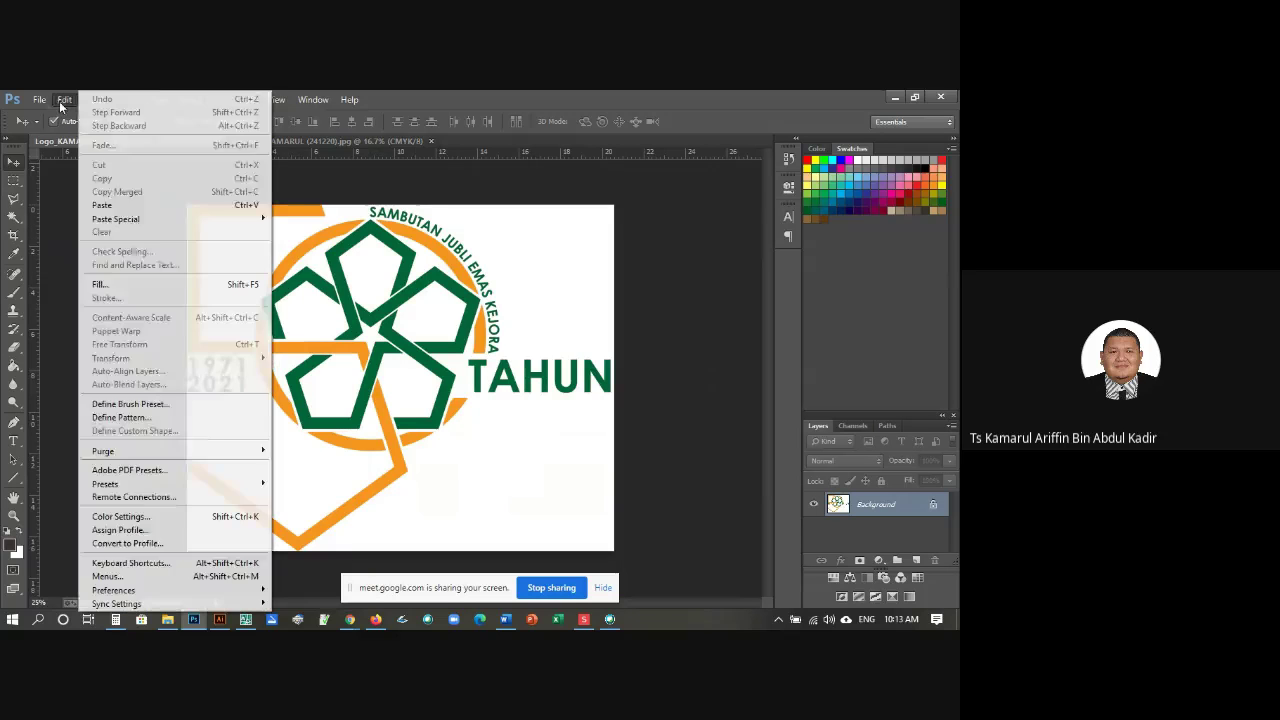
{"action": "left_click", "coordinate": [275, 89]}
{"action": "left_click", "coordinate": [276, 99]}
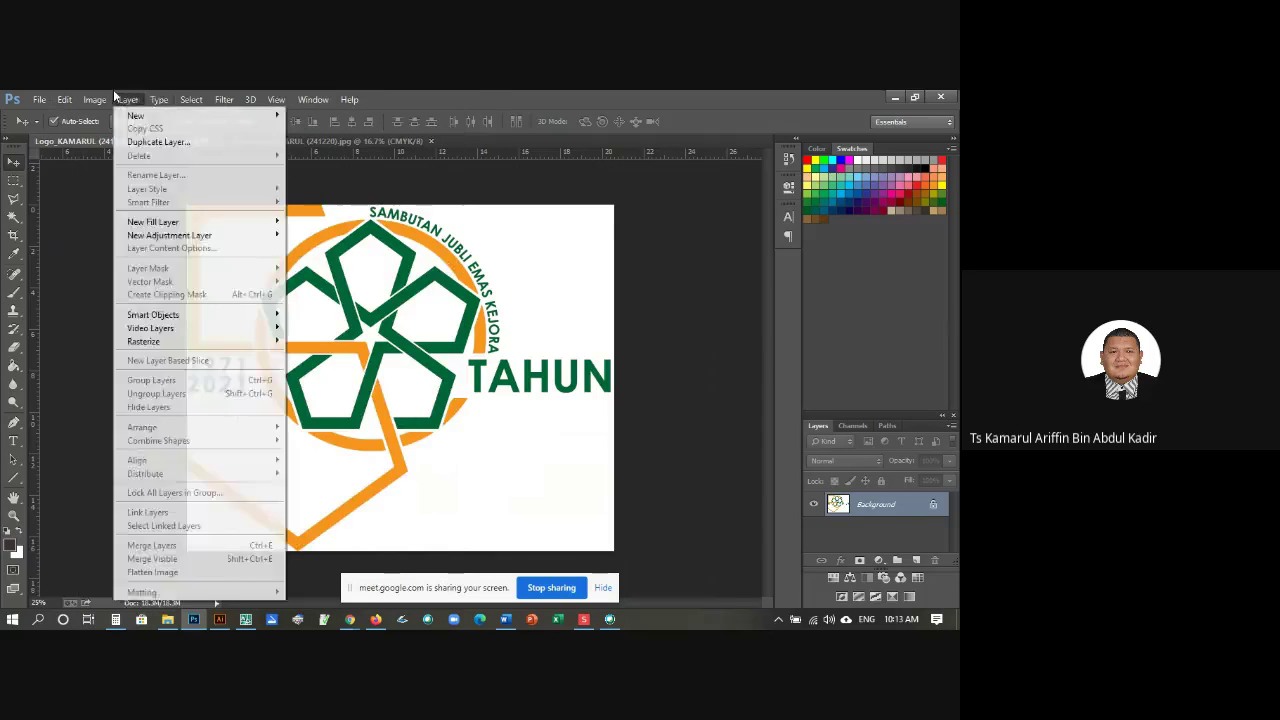
{"action": "left_click", "coordinate": [119, 215]}
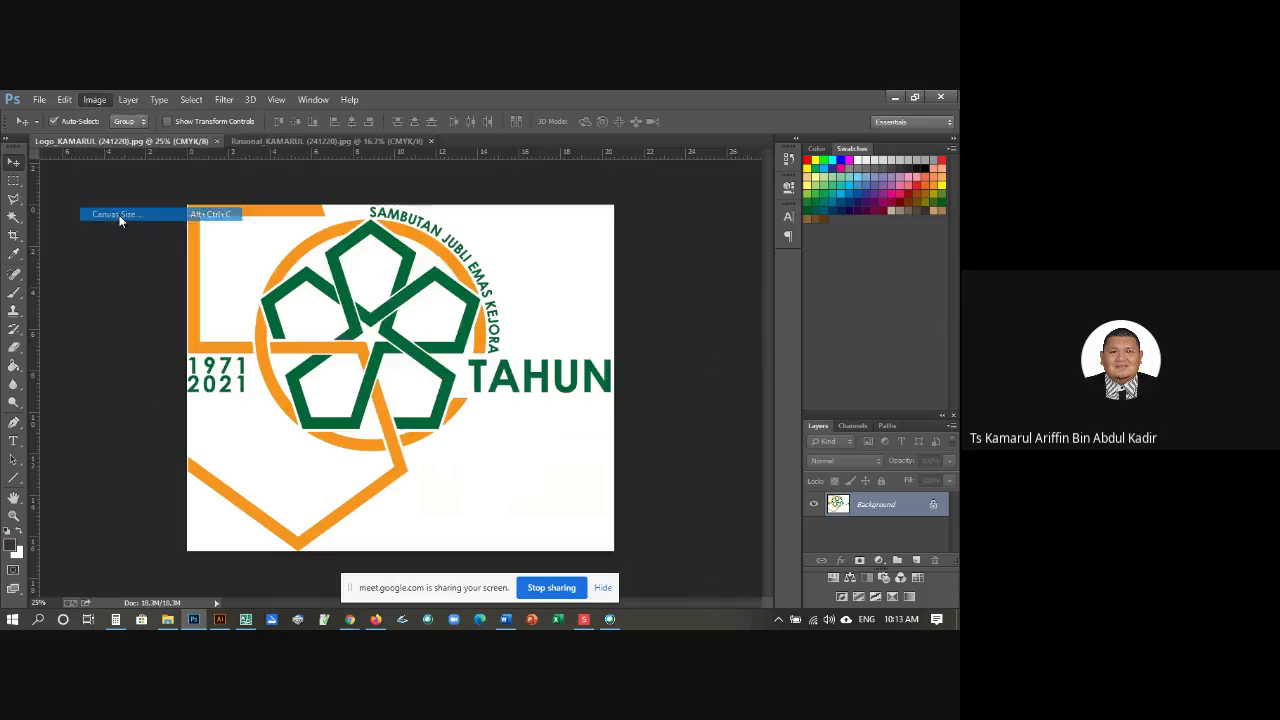
{"action": "left_click", "coordinate": [441, 277]}
{"action": "double_click", "coordinate": [444, 277]}
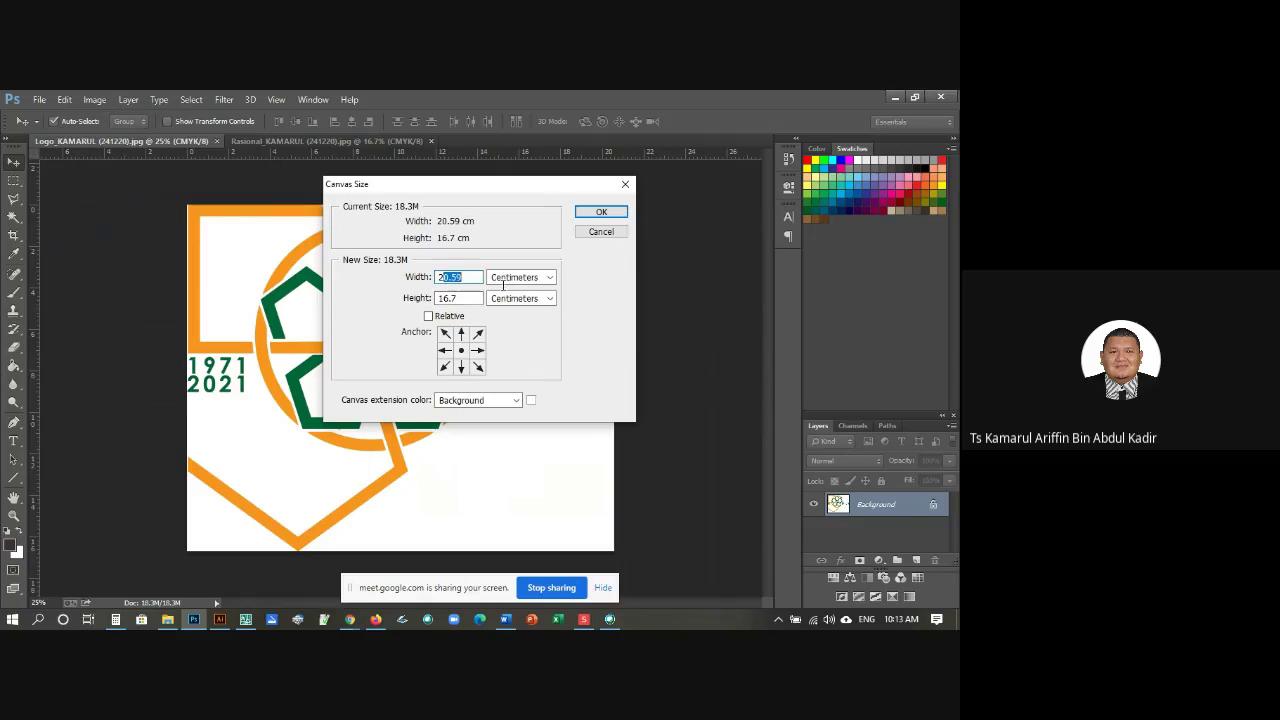
{"action": "type", "text": "29"}
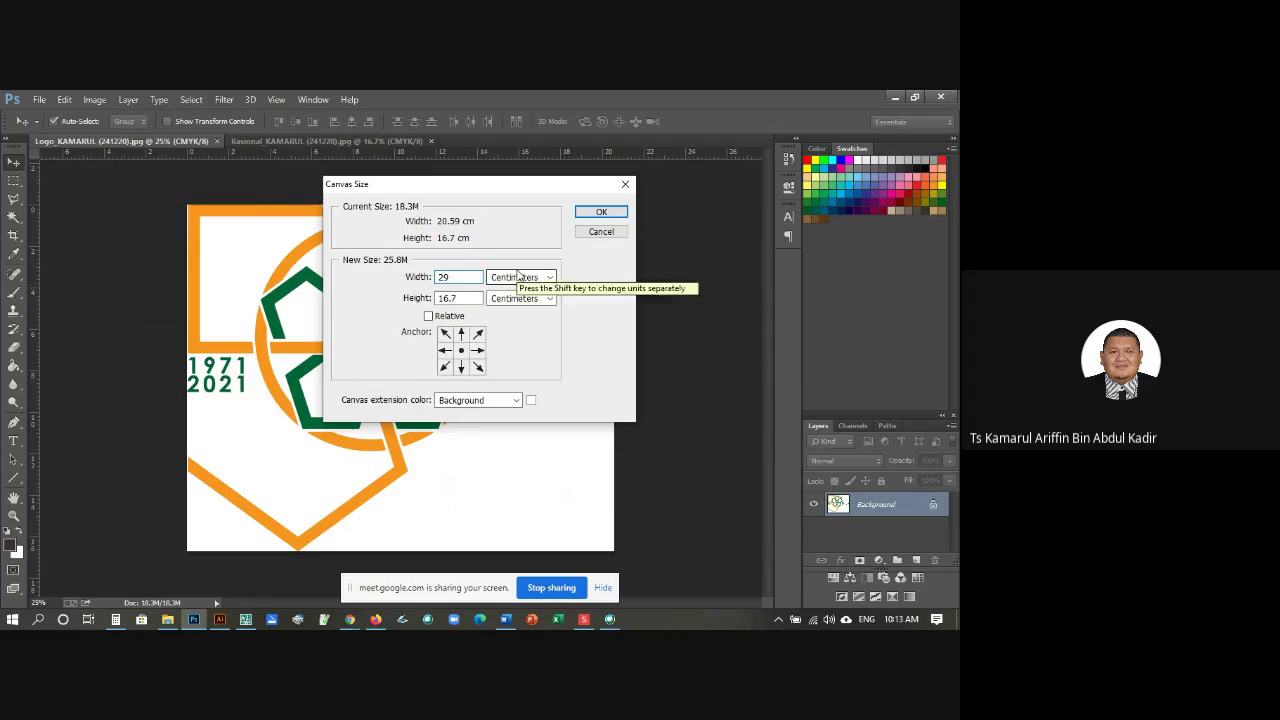
{"action": "type", "text": ".7"}
{"action": "double_click", "coordinate": [452, 298]}
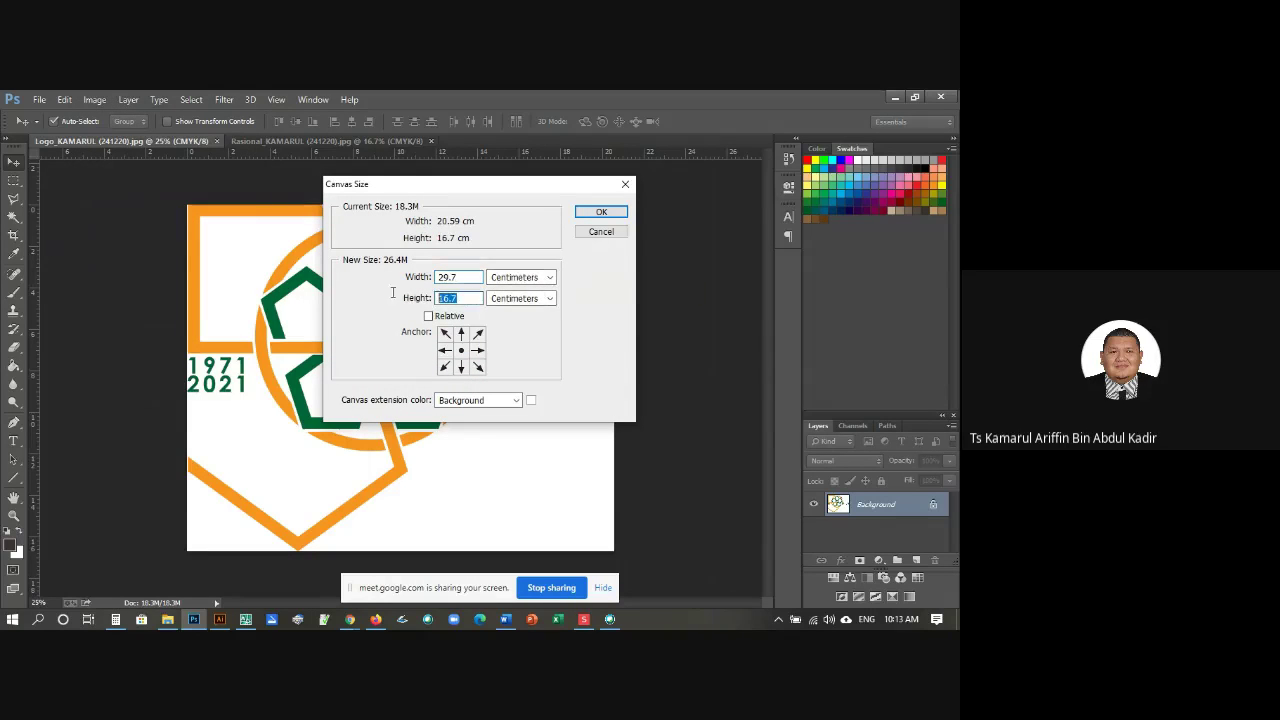
{"action": "type", "text": "21"}
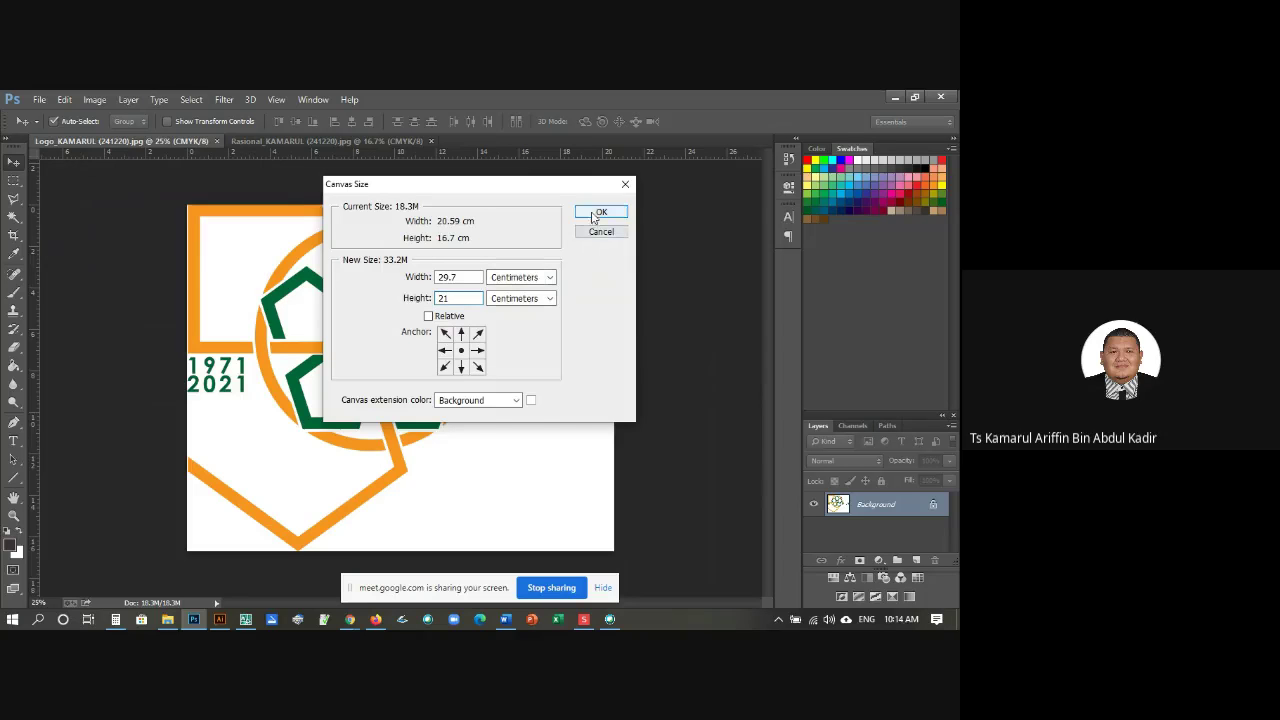
{"action": "left_click", "coordinate": [601, 212]}
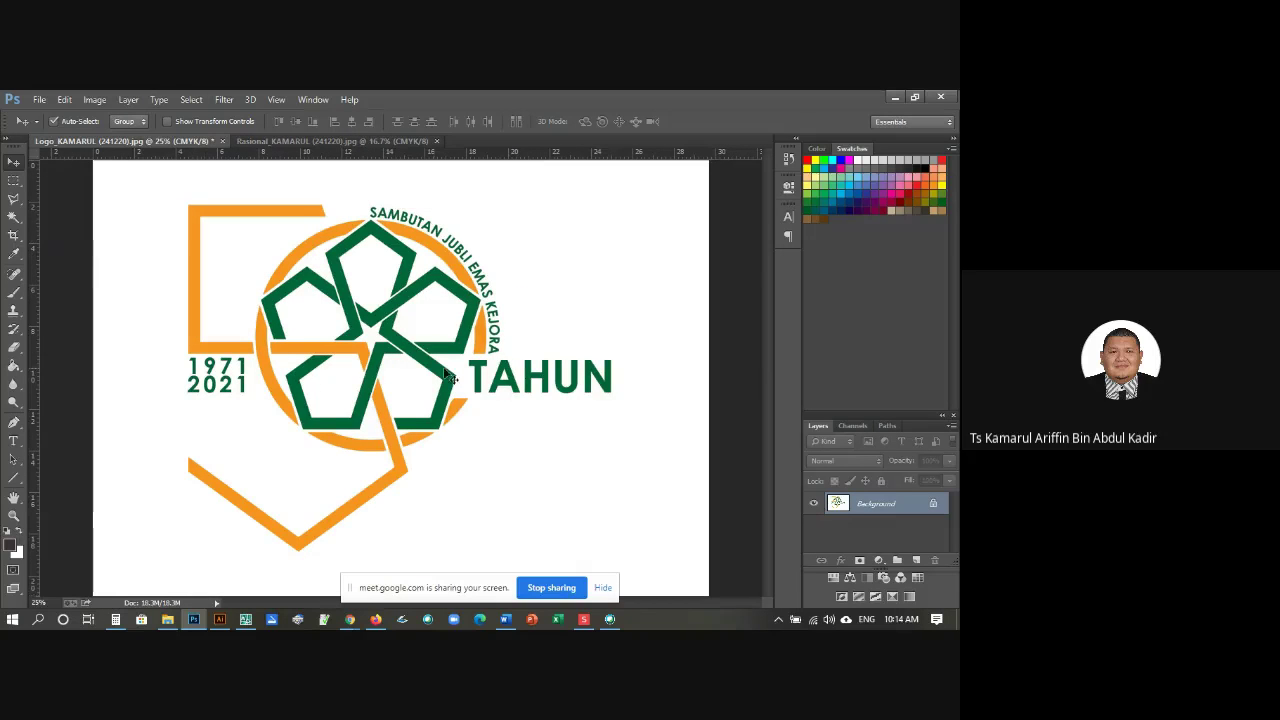
{"action": "key", "text": "ctrl+minus"}
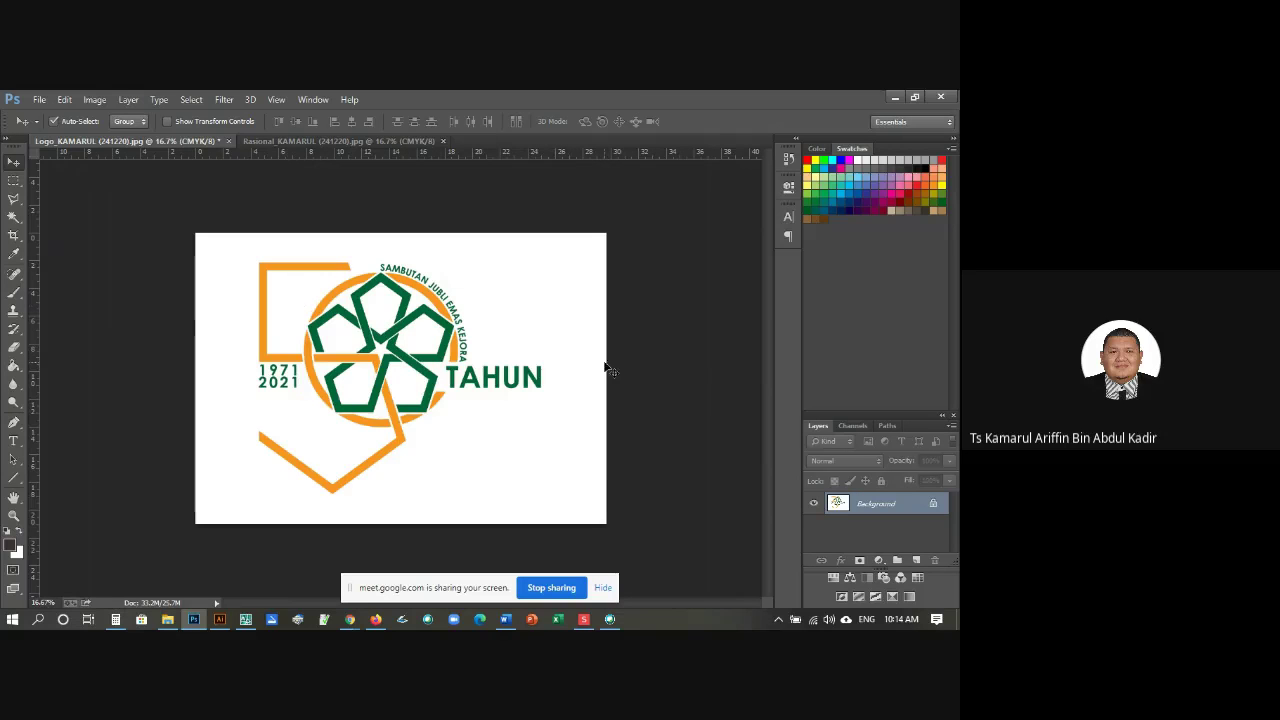
Step: Save the resized logo image as a progressive JPEG at quality 12 (Maximum)
{"action": "left_click", "coordinate": [39, 99]}
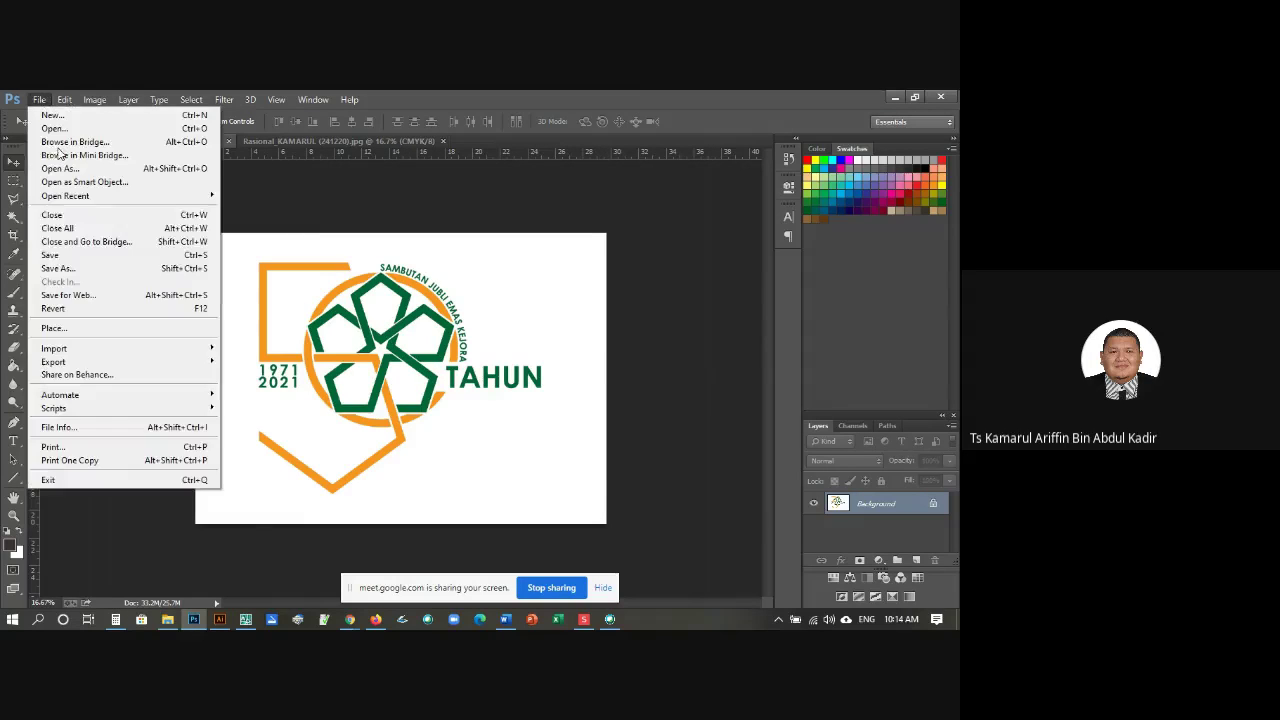
{"action": "left_click", "coordinate": [84, 258]}
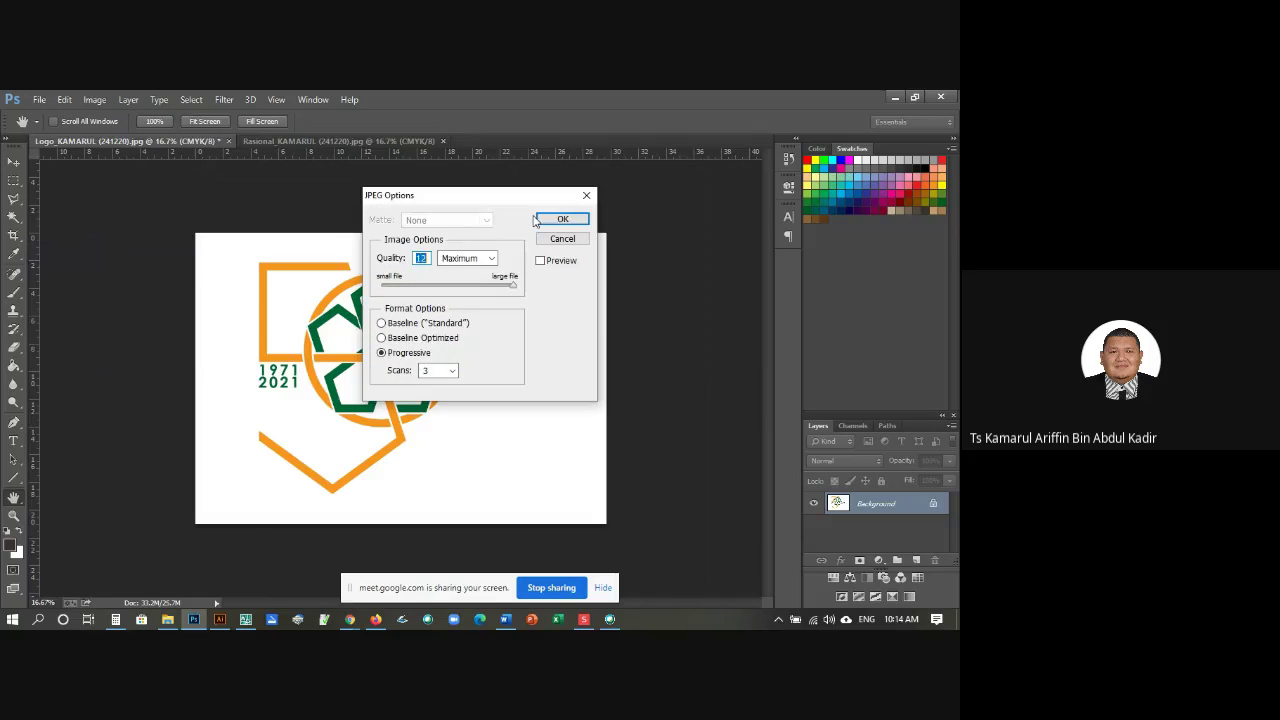
{"action": "key", "text": "Return"}
Step: Open DDWR1422 - Products Template.jpg from the 01 - Example folder
{"action": "left_click", "coordinate": [39, 99]}
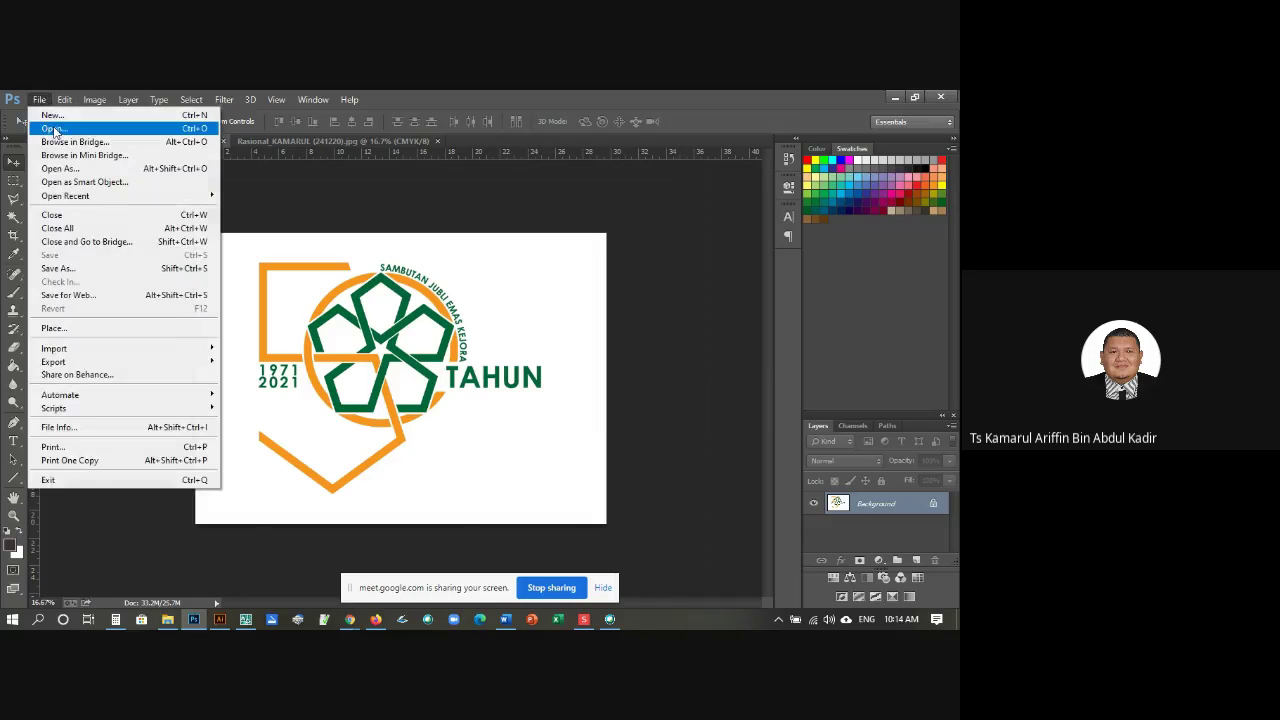
{"action": "left_click", "coordinate": [58, 128]}
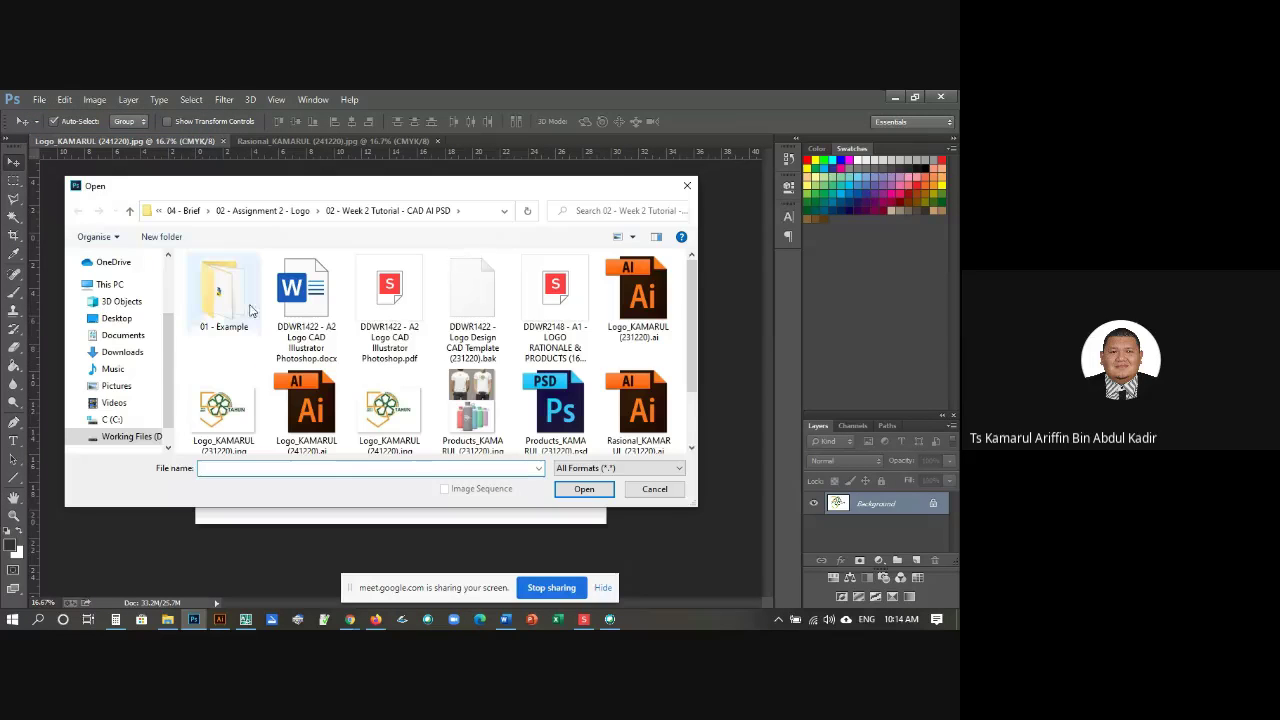
{"action": "double_click", "coordinate": [238, 306]}
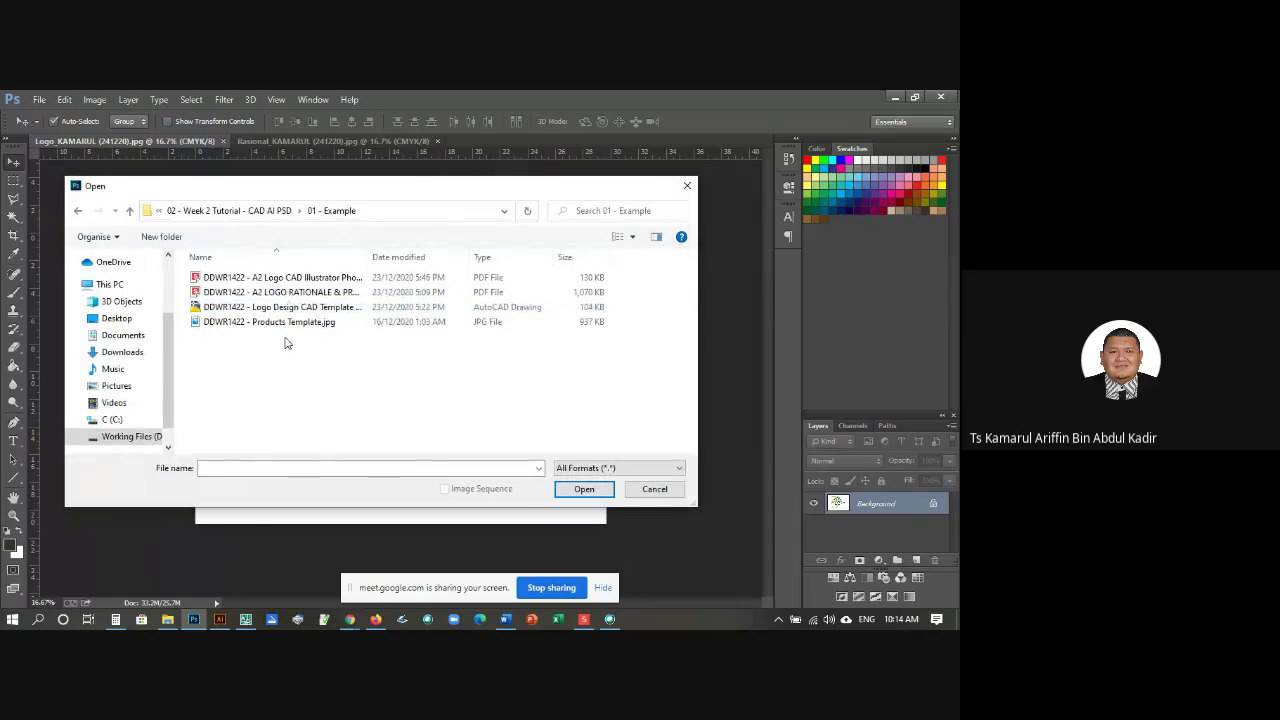
{"action": "left_click", "coordinate": [322, 325]}
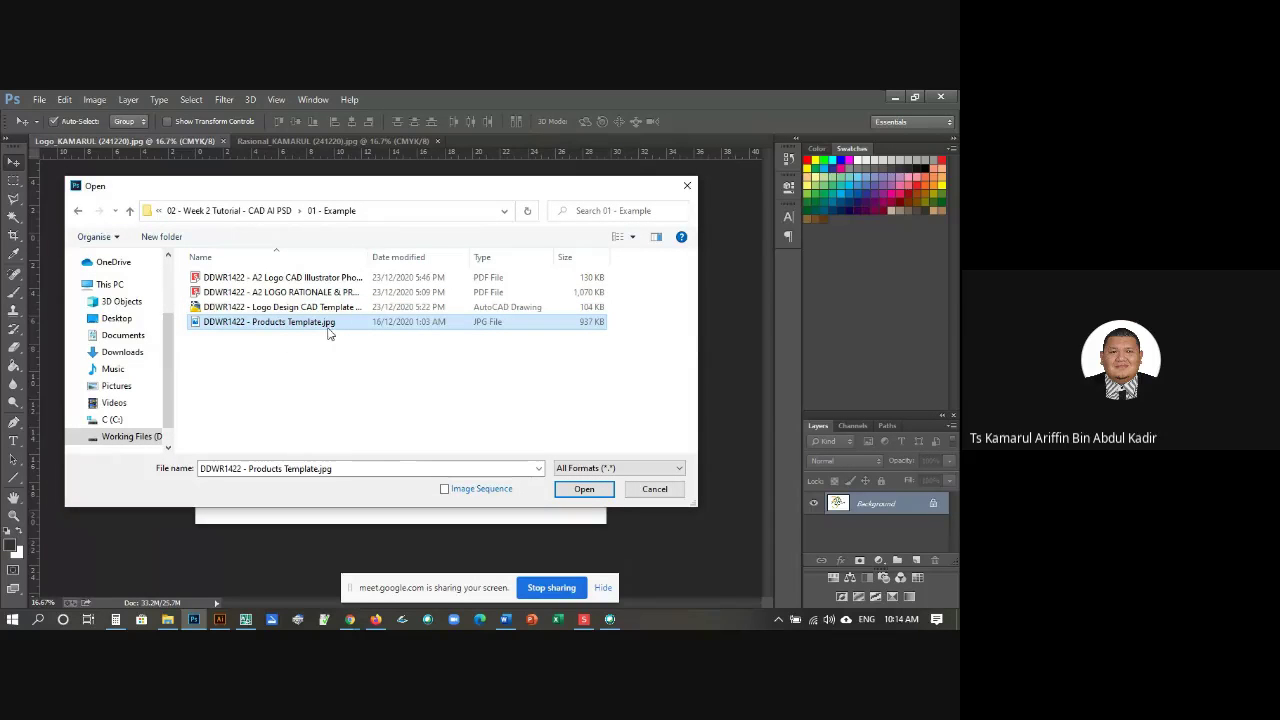
{"action": "left_click", "coordinate": [586, 489]}
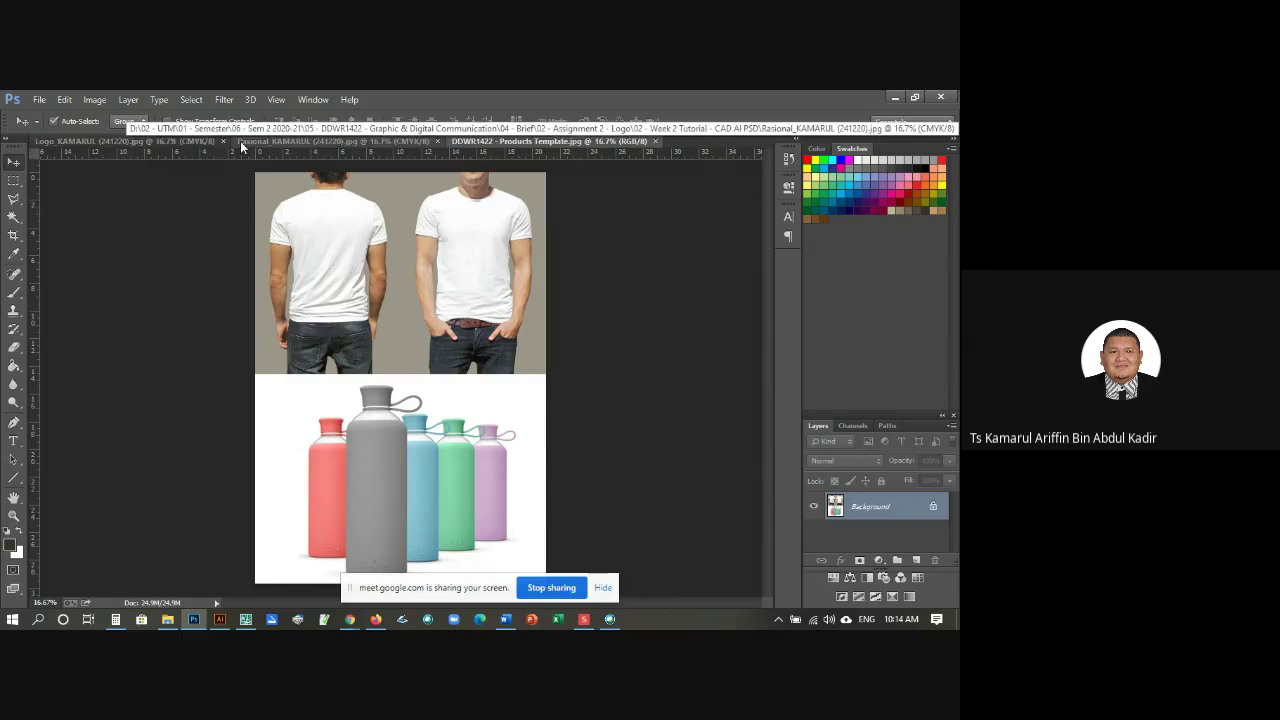
Step: Copy a rectangular selection around the whole logo in the logo image and paste it into the Products Template image
{"action": "left_click", "coordinate": [168, 140]}
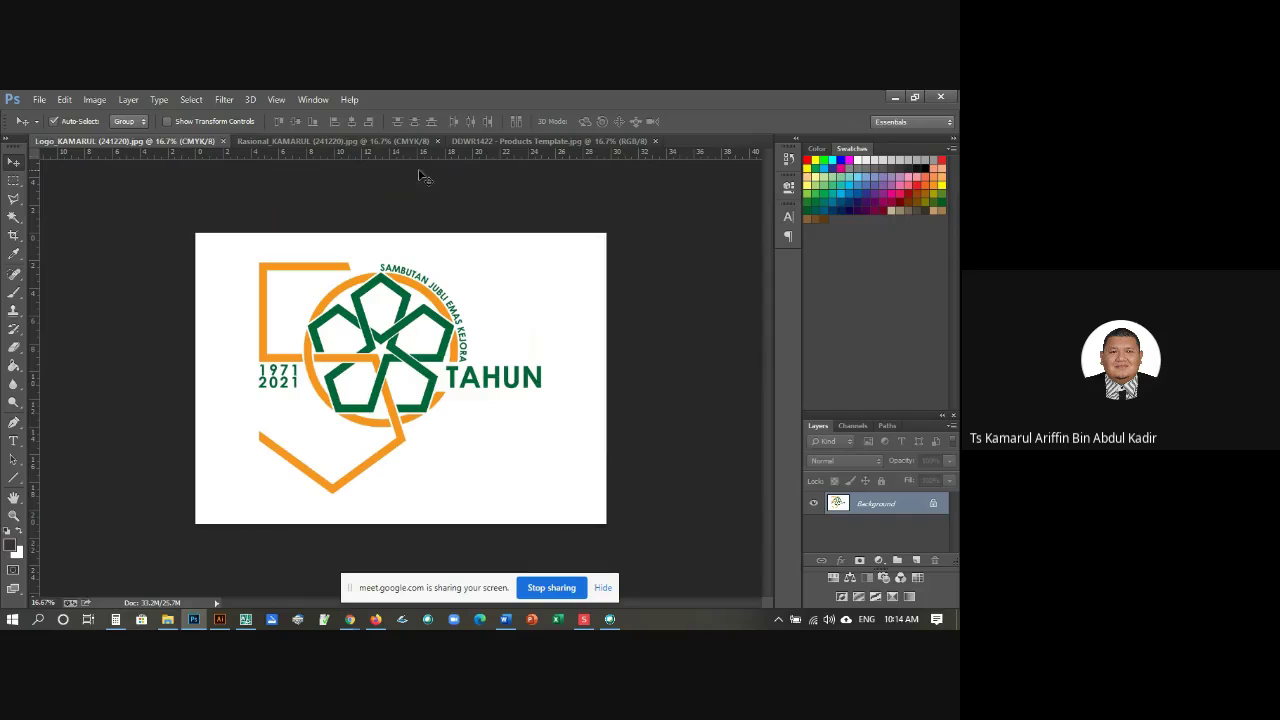
{"action": "left_click", "coordinate": [13, 181]}
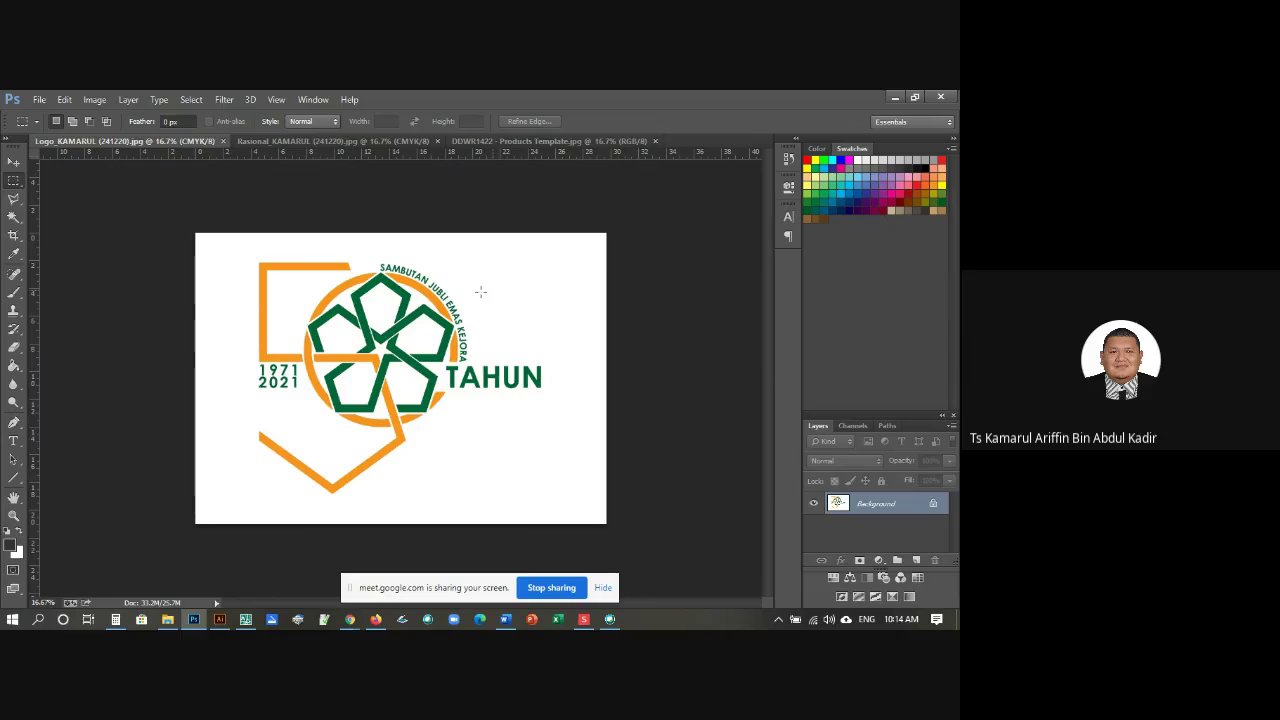
{"action": "left_click_drag", "start_coordinate": [247, 253], "coordinate": [546, 497]}
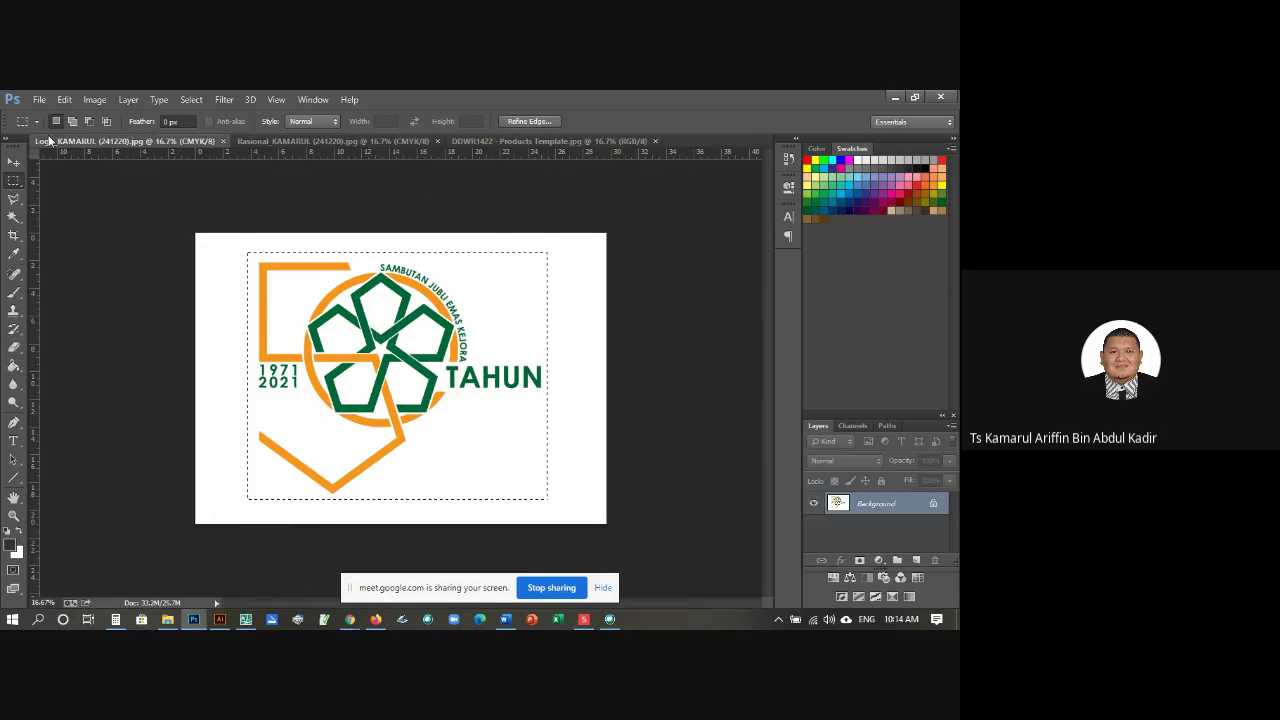
{"action": "left_click", "coordinate": [64, 100]}
{"action": "left_click", "coordinate": [102, 178]}
{"action": "left_click", "coordinate": [519, 143]}
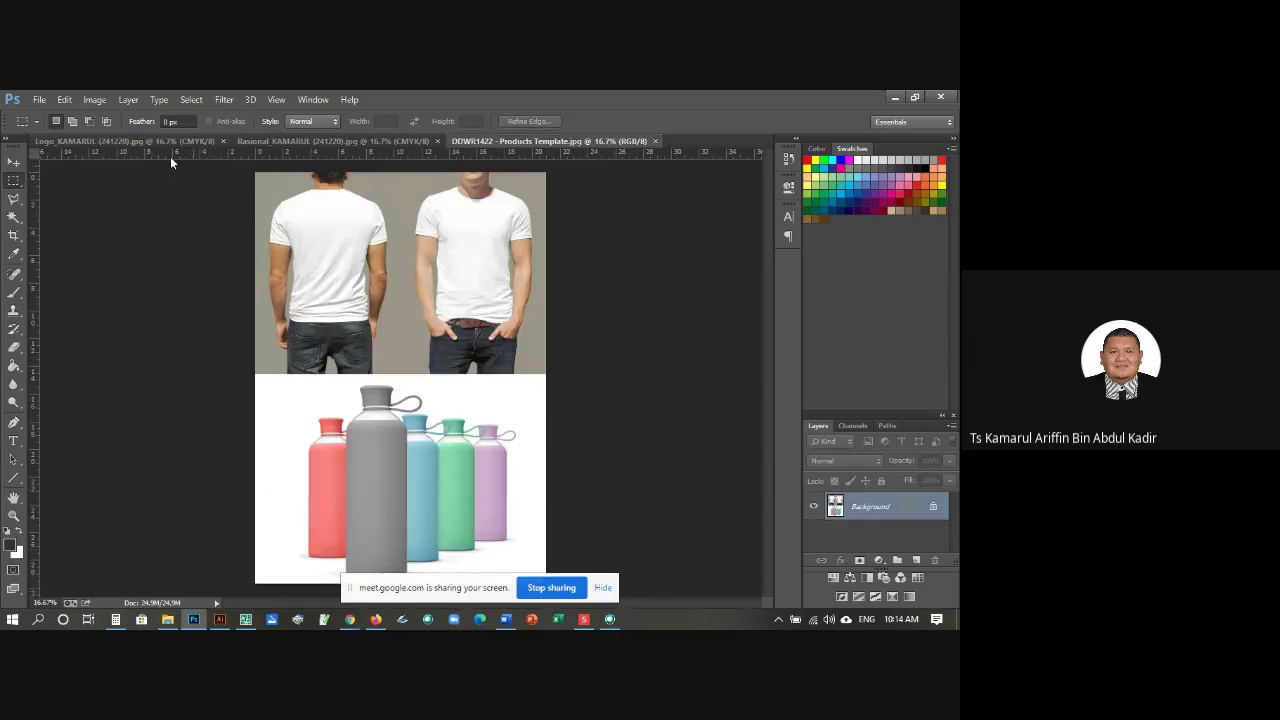
{"action": "left_click", "coordinate": [64, 100]}
{"action": "left_click", "coordinate": [104, 205]}
{"action": "left_click", "coordinate": [14, 162]}
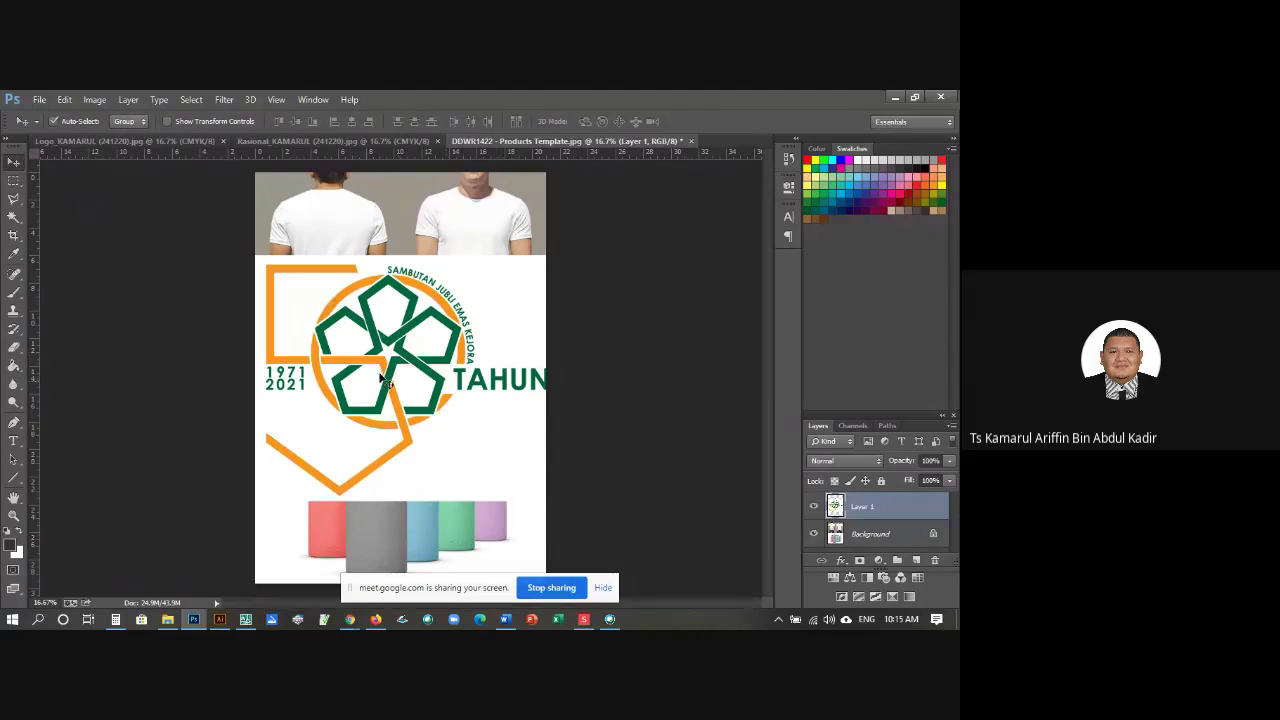
Step: Scale the pasted logo to about 16.5% and place it on the chest of the front-view T-shirt, applying the transformation
{"action": "left_click", "coordinate": [64, 99]}
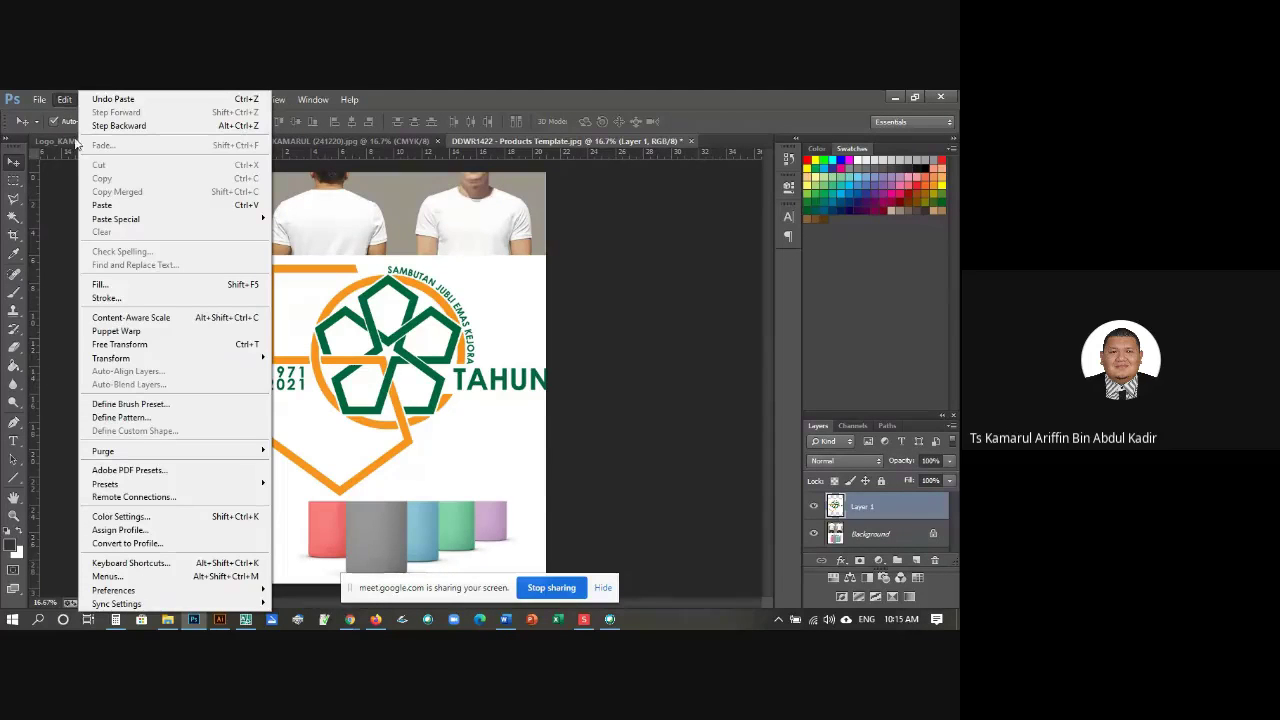
{"action": "mouse_move", "coordinate": [141, 361]}
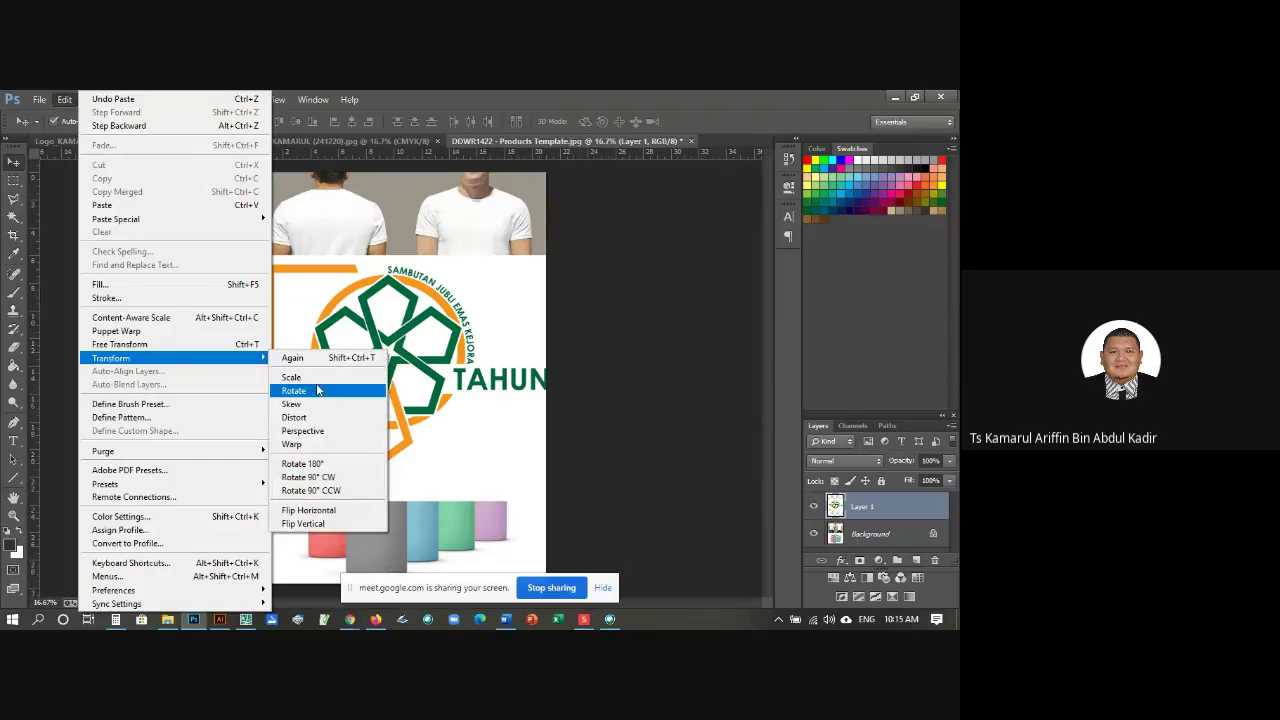
{"action": "left_click", "coordinate": [314, 383]}
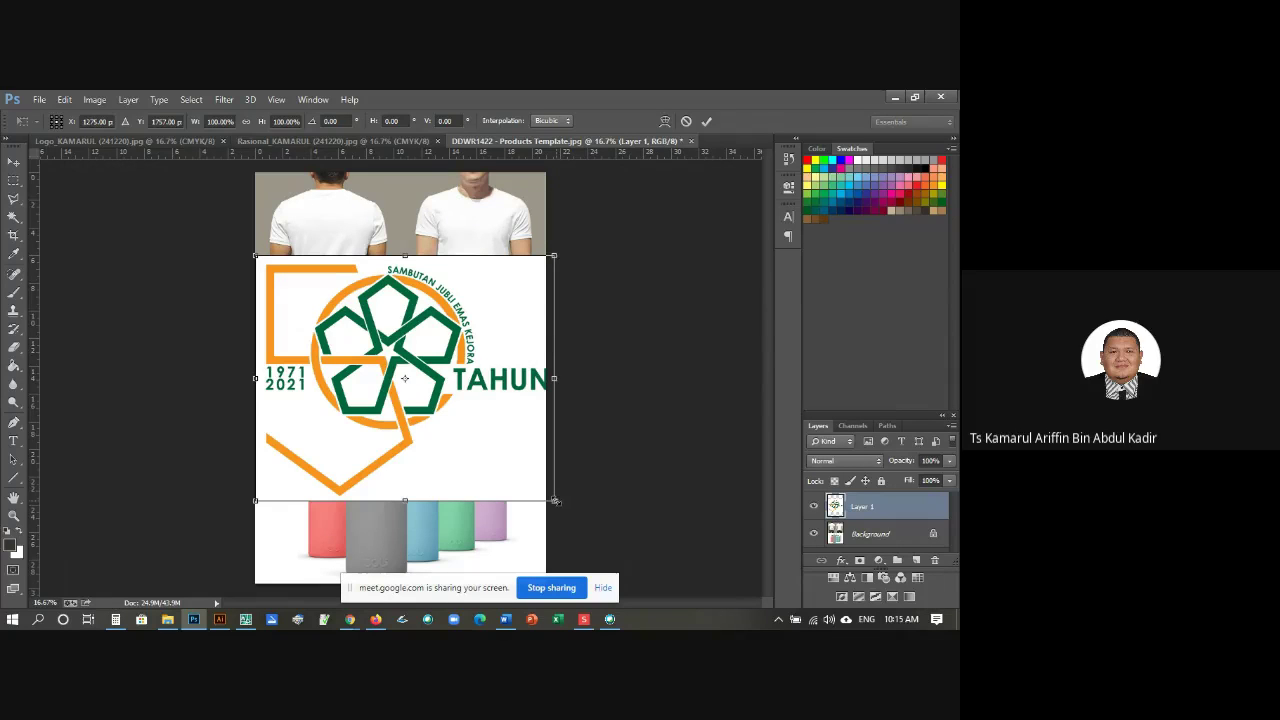
{"action": "left_click_drag", "start_coordinate": [540, 472], "coordinate": [463, 243]}
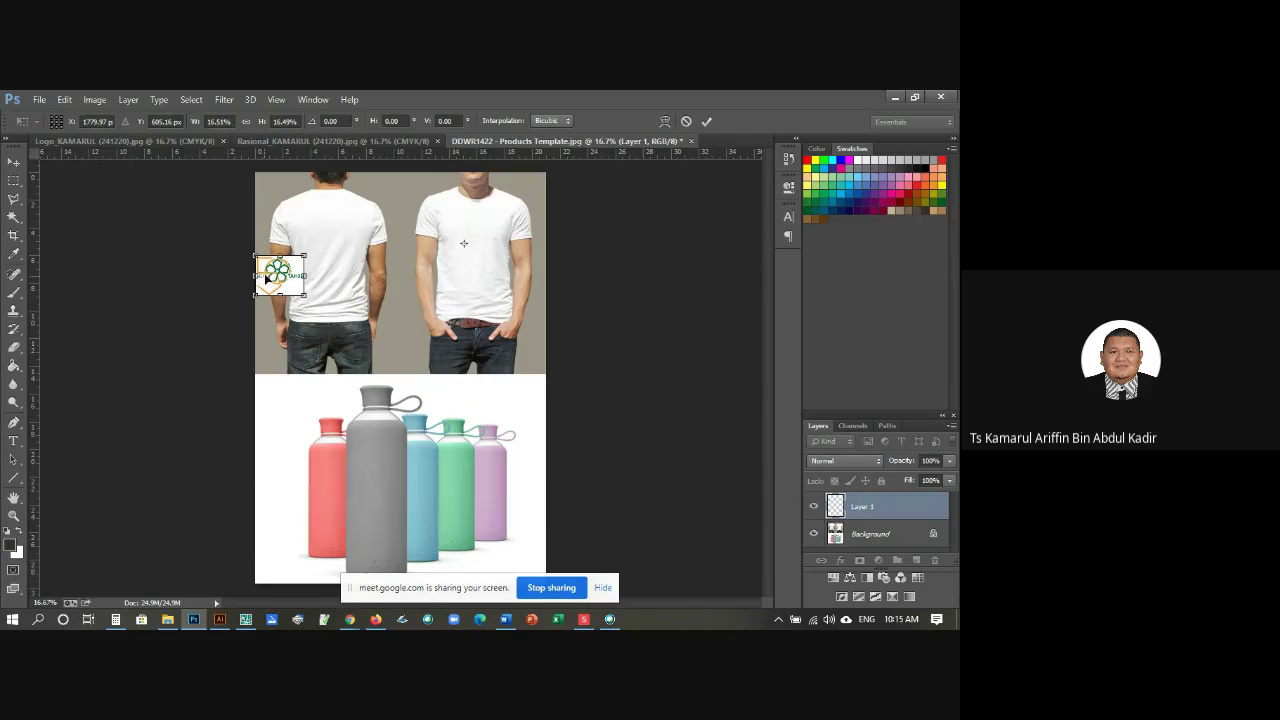
{"action": "left_click_drag", "start_coordinate": [285, 272], "coordinate": [472, 230]}
{"action": "left_click", "coordinate": [15, 515]}
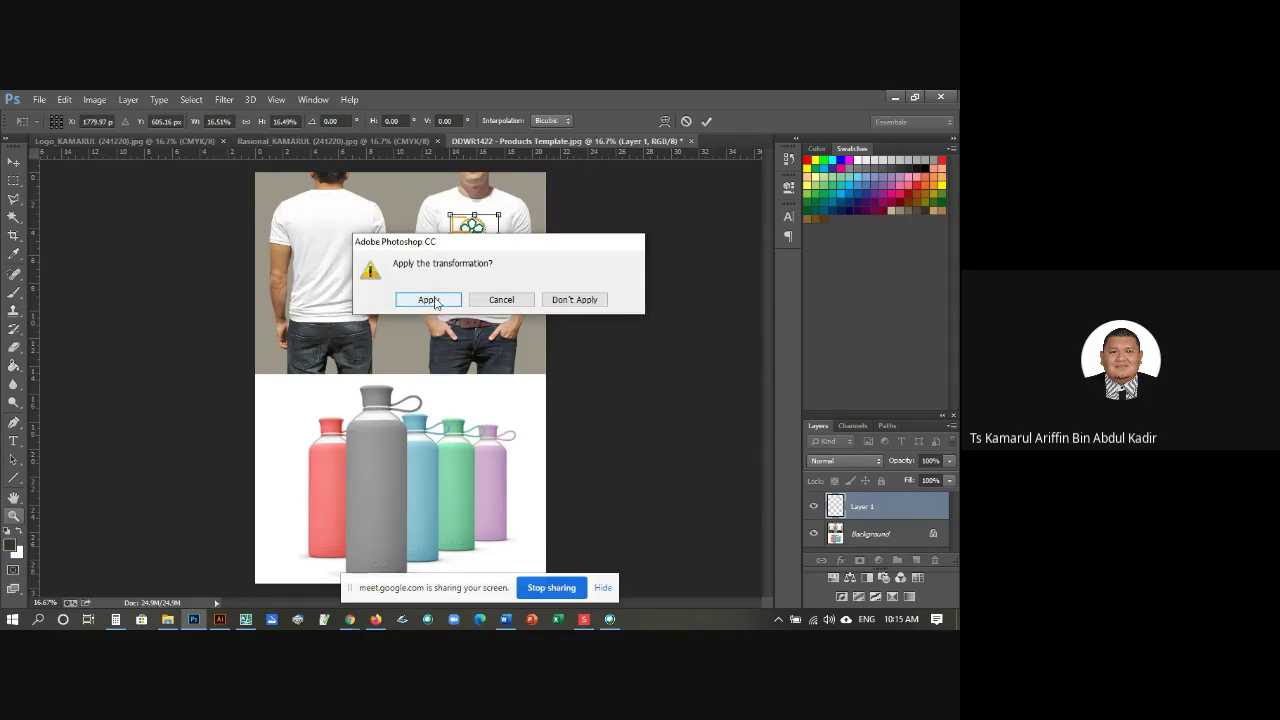
{"action": "left_click", "coordinate": [490, 300]}
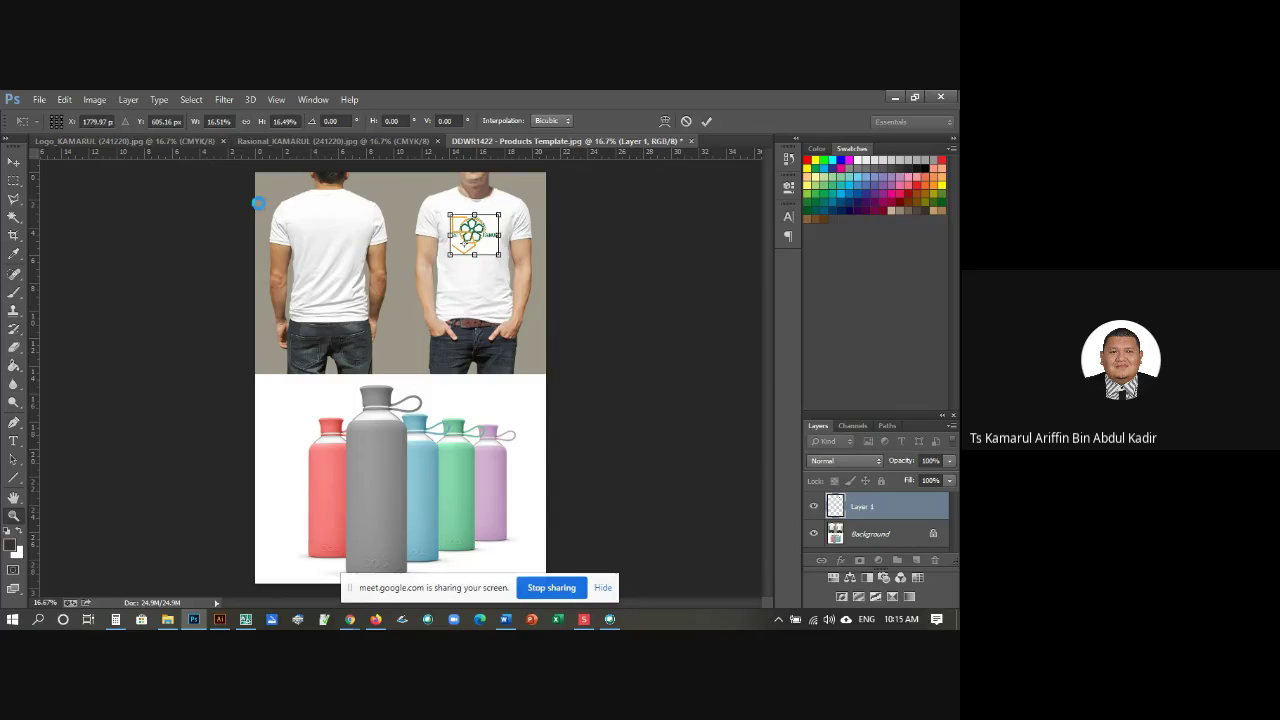
Step: Set the chest logo layer's blend mode to Multiply and nudge the logo about 0.16 cm sideways and 0.11 cm up
{"action": "left_click", "coordinate": [363, 264], "text": "alt"}
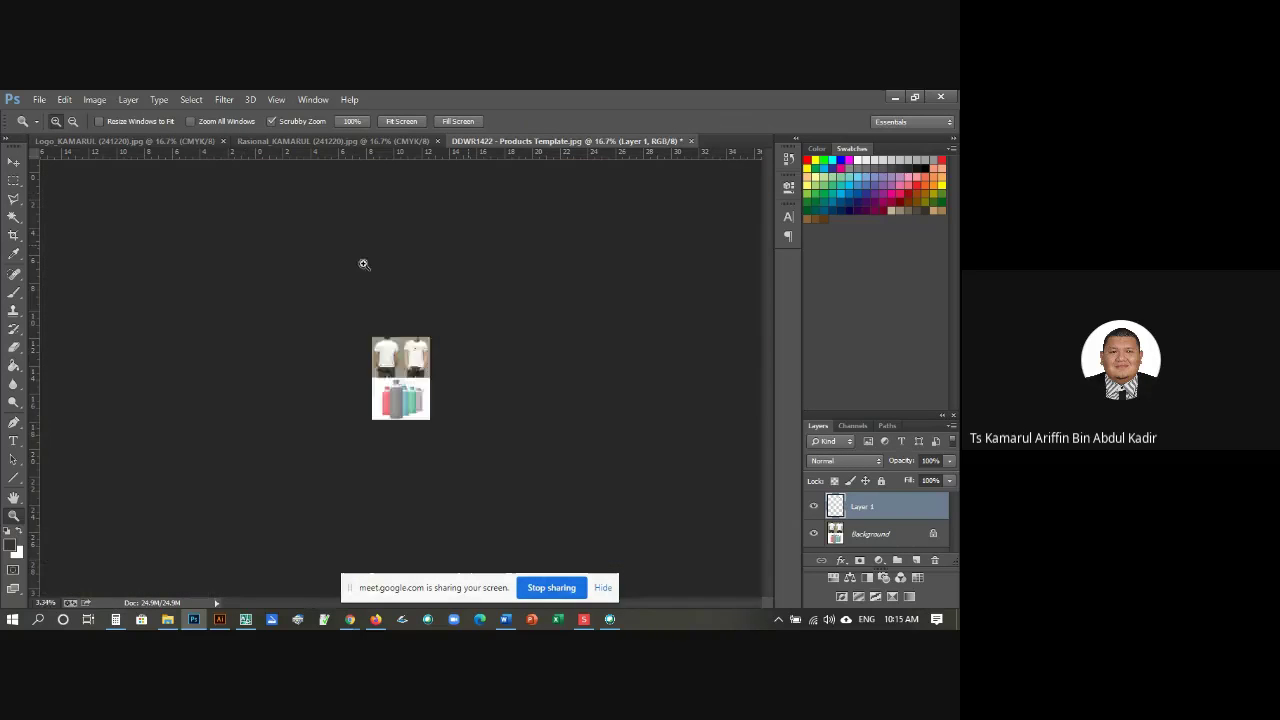
{"action": "left_click_drag", "start_coordinate": [363, 264], "coordinate": [502, 358]}
{"action": "left_click", "coordinate": [14, 163]}
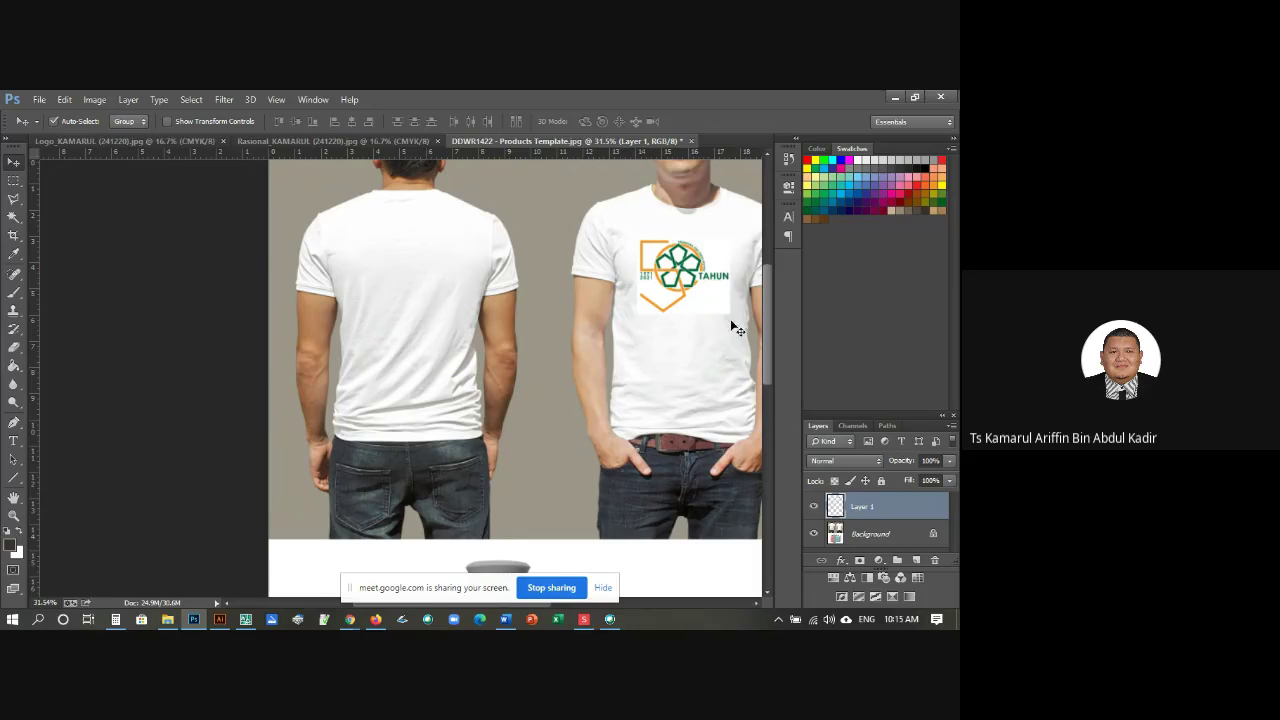
{"action": "left_click", "coordinate": [880, 459]}
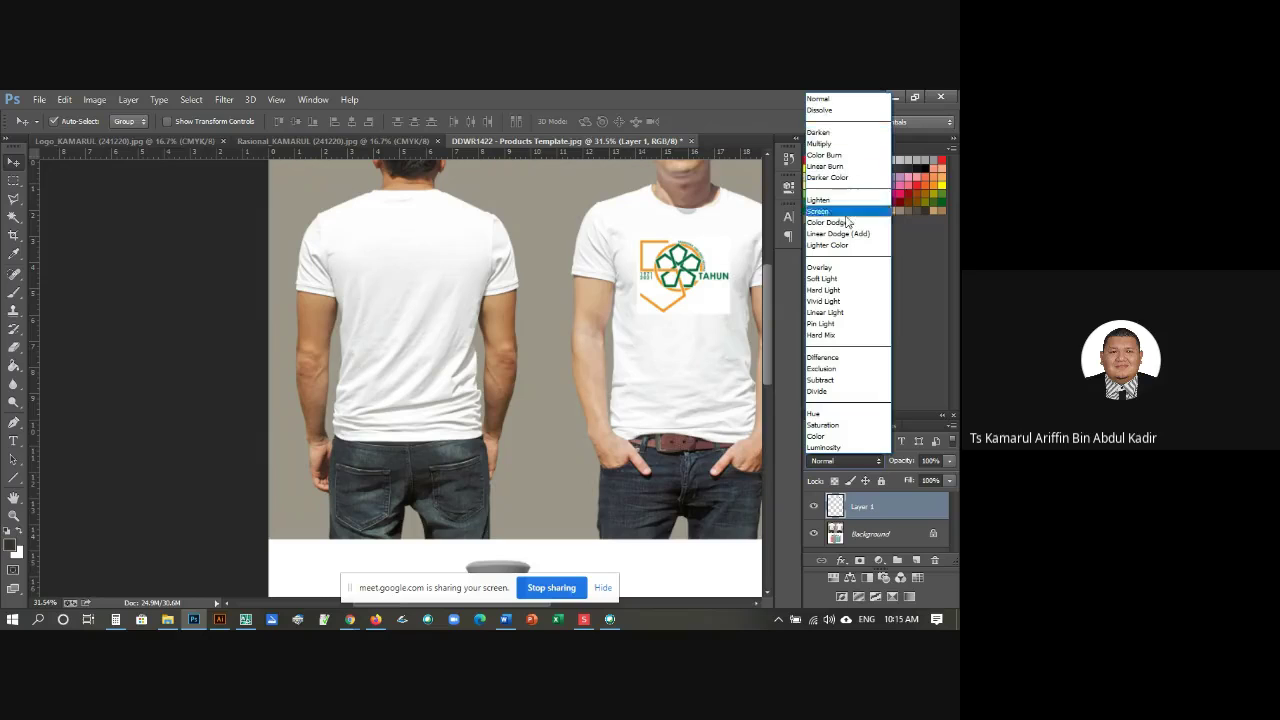
{"action": "left_click", "coordinate": [835, 146]}
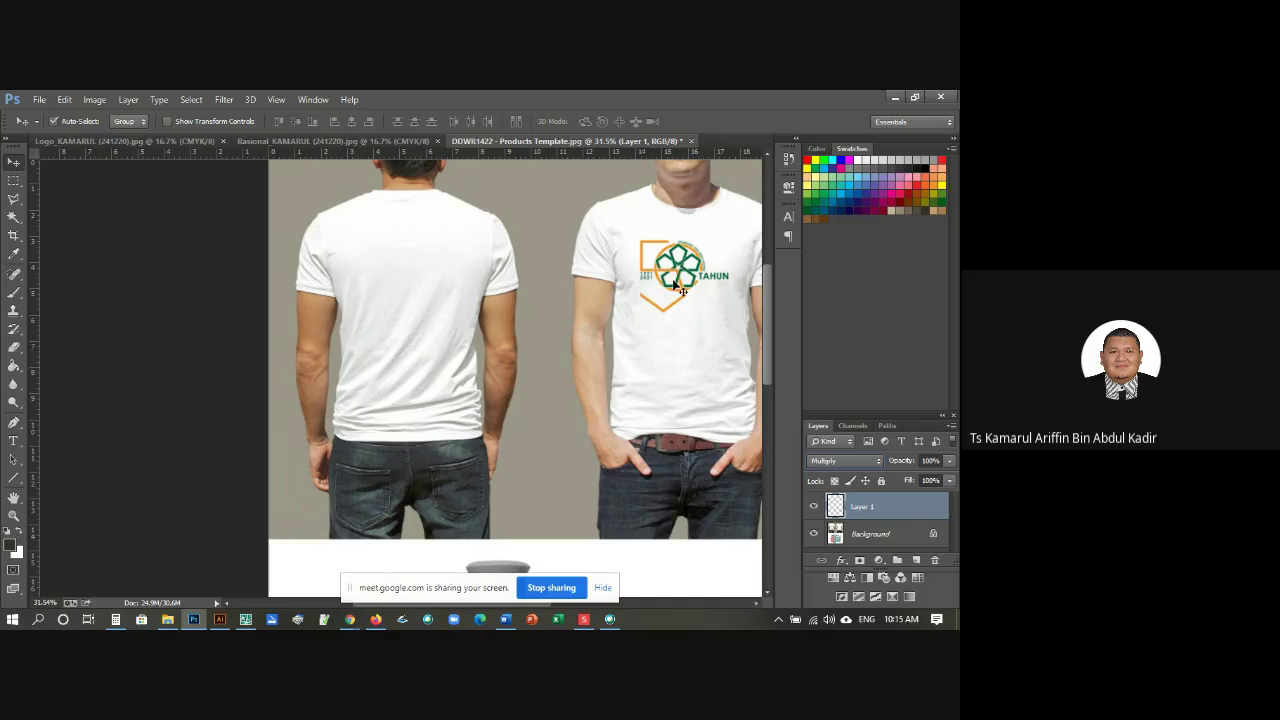
{"action": "left_click_drag", "start_coordinate": [678, 283], "coordinate": [683, 280]}
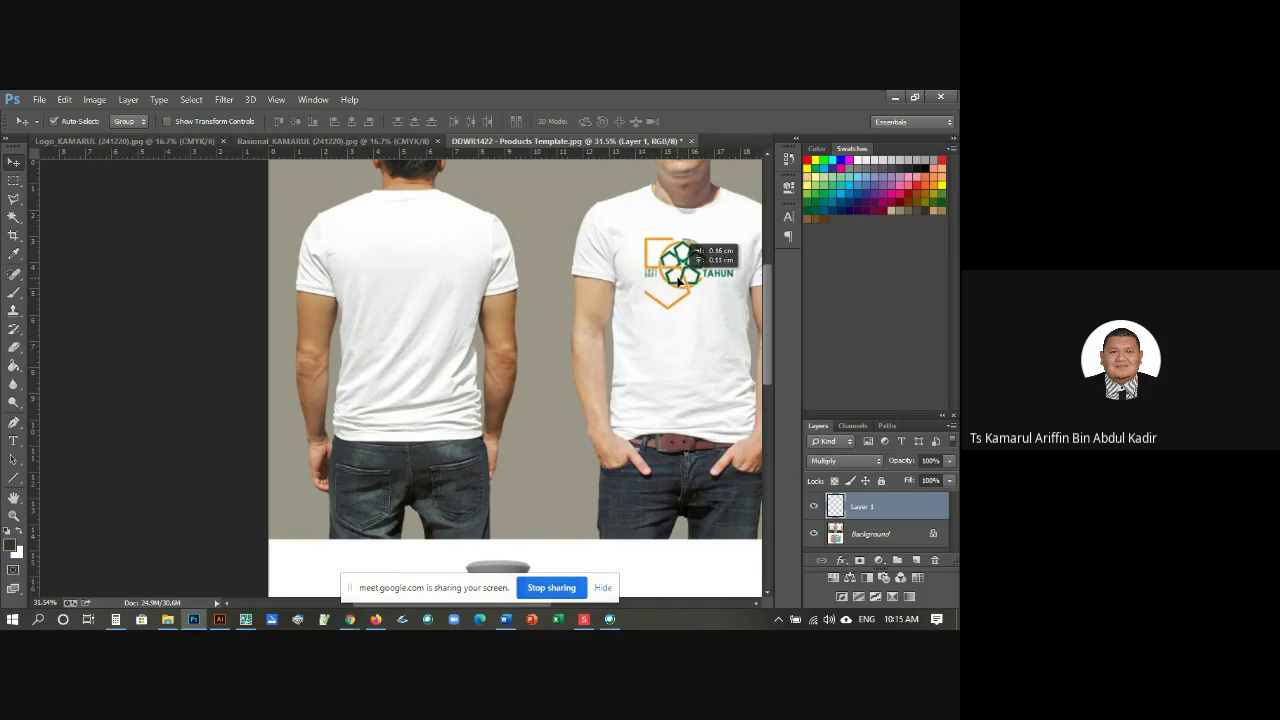
{"action": "left_click", "coordinate": [564, 194]}
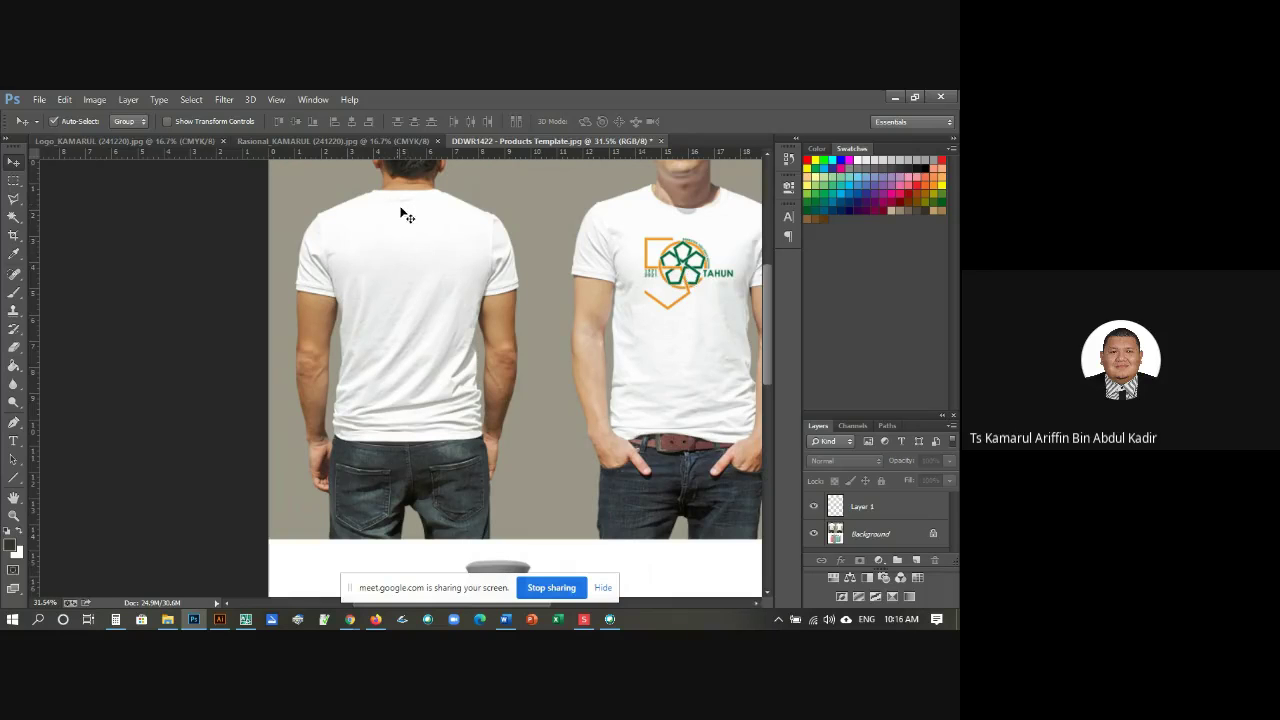
Step: Duplicate the chest logo onto the upper back of the back-view T-shirt
{"action": "left_click", "coordinate": [680, 272]}
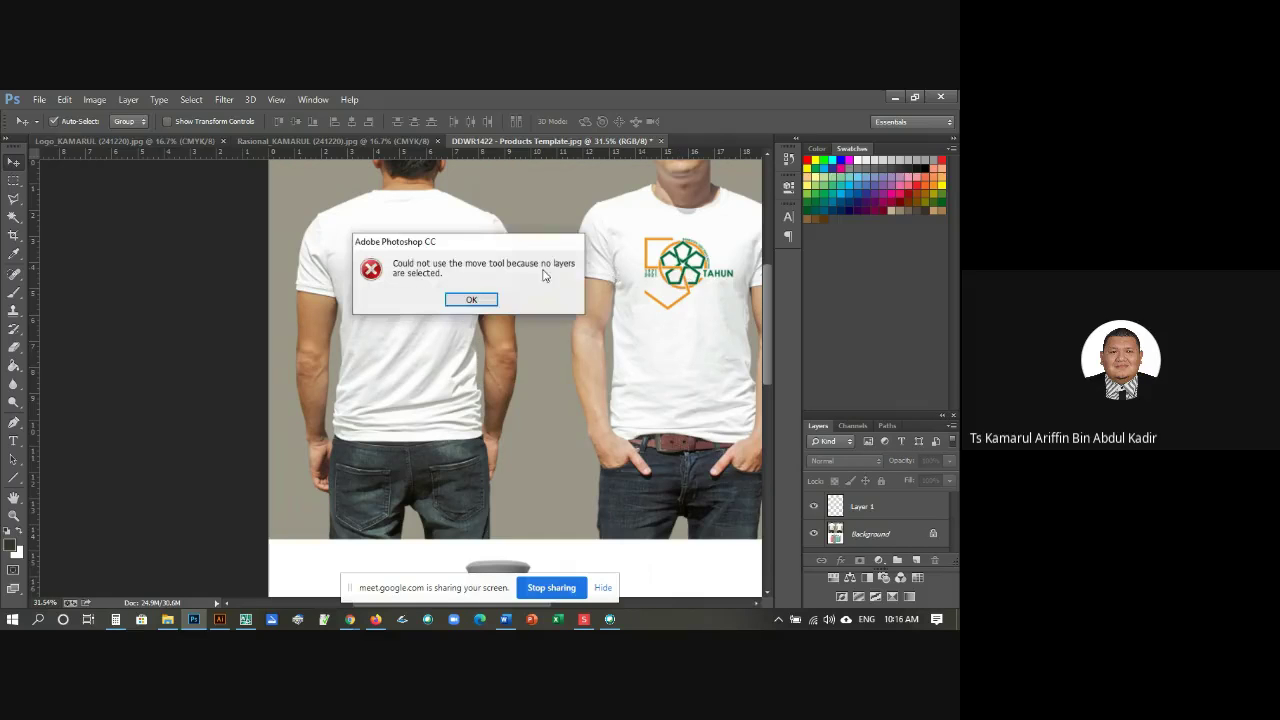
{"action": "left_click", "coordinate": [476, 299]}
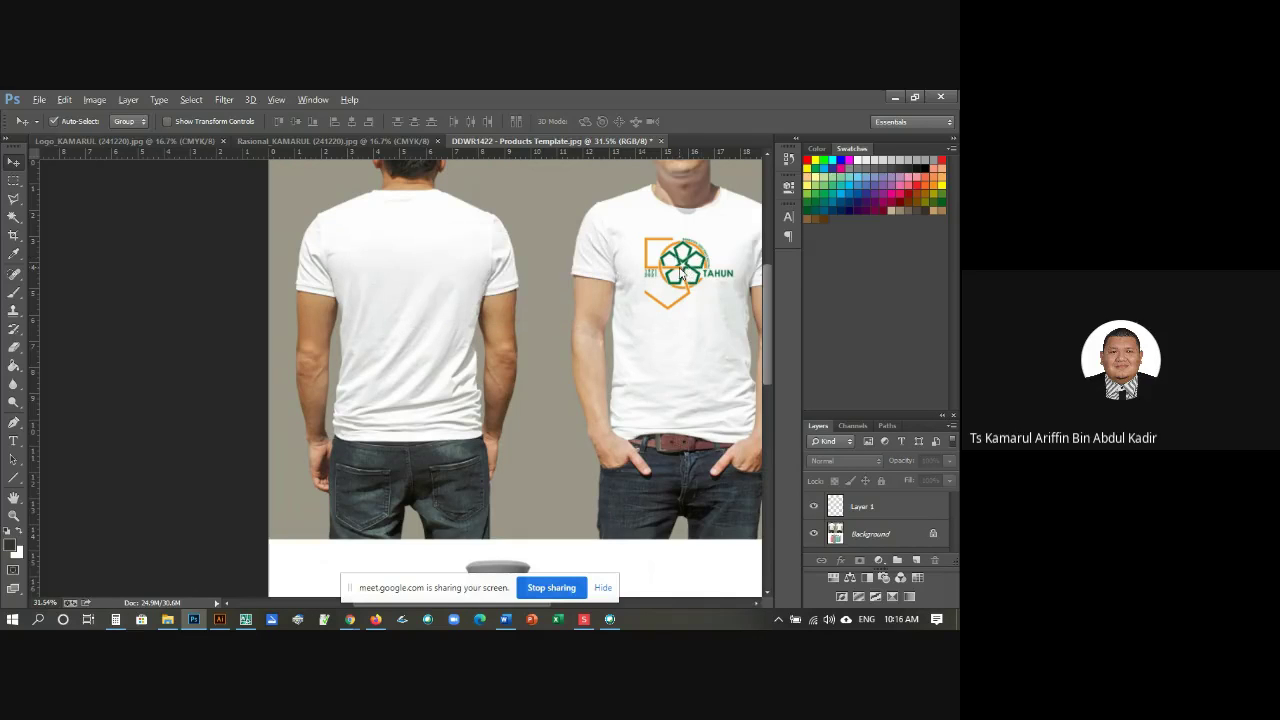
{"action": "left_click", "coordinate": [680, 264]}
{"action": "left_click", "coordinate": [481, 299]}
{"action": "left_click_drag", "start_coordinate": [682, 268], "coordinate": [402, 268]}
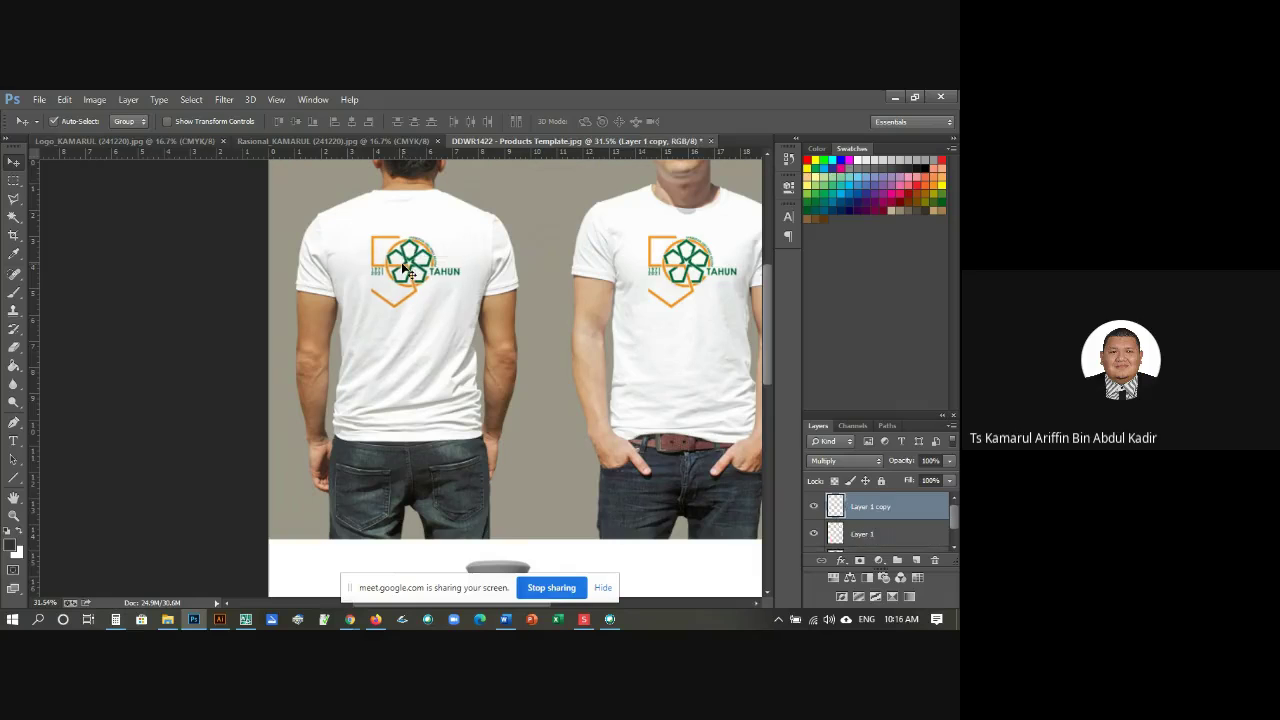
Step: Scale the logo copy on the back-view T-shirt to about 40% and centre it just below the neckline
{"action": "left_click", "coordinate": [64, 99]}
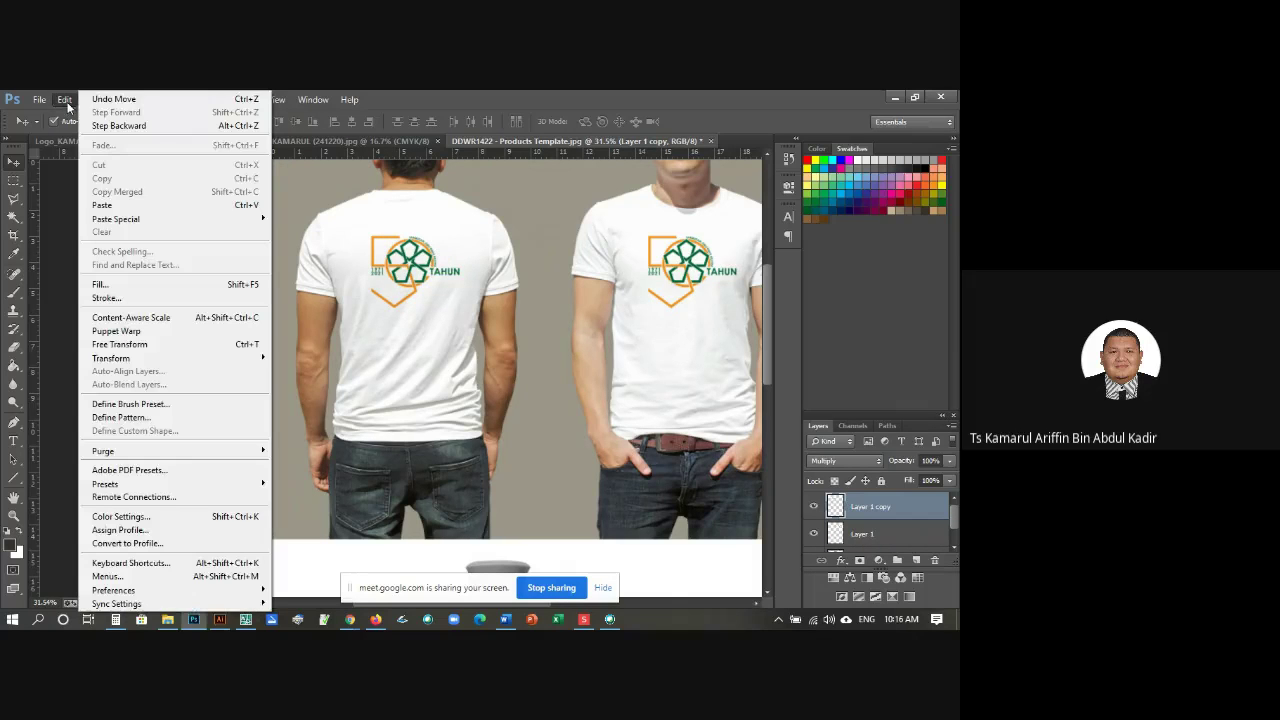
{"action": "mouse_move", "coordinate": [141, 363]}
{"action": "left_click", "coordinate": [291, 377]}
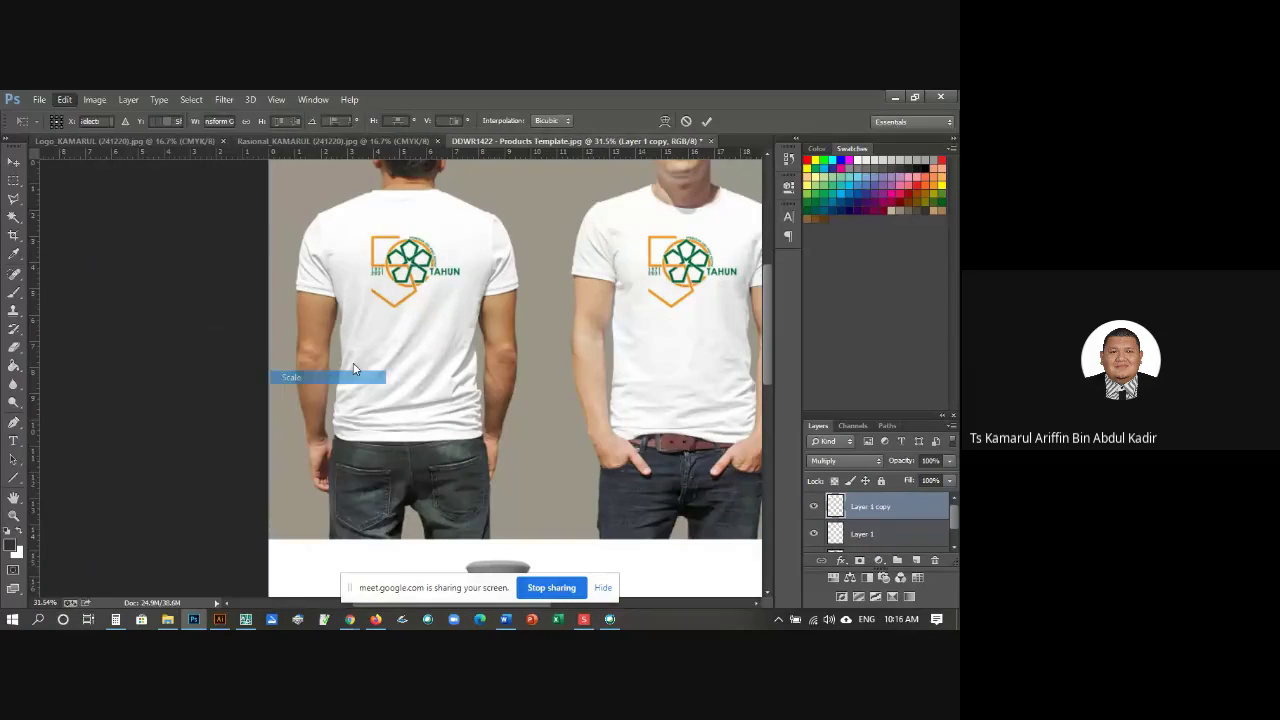
{"action": "left_click_drag", "start_coordinate": [460, 310], "coordinate": [404, 263]}
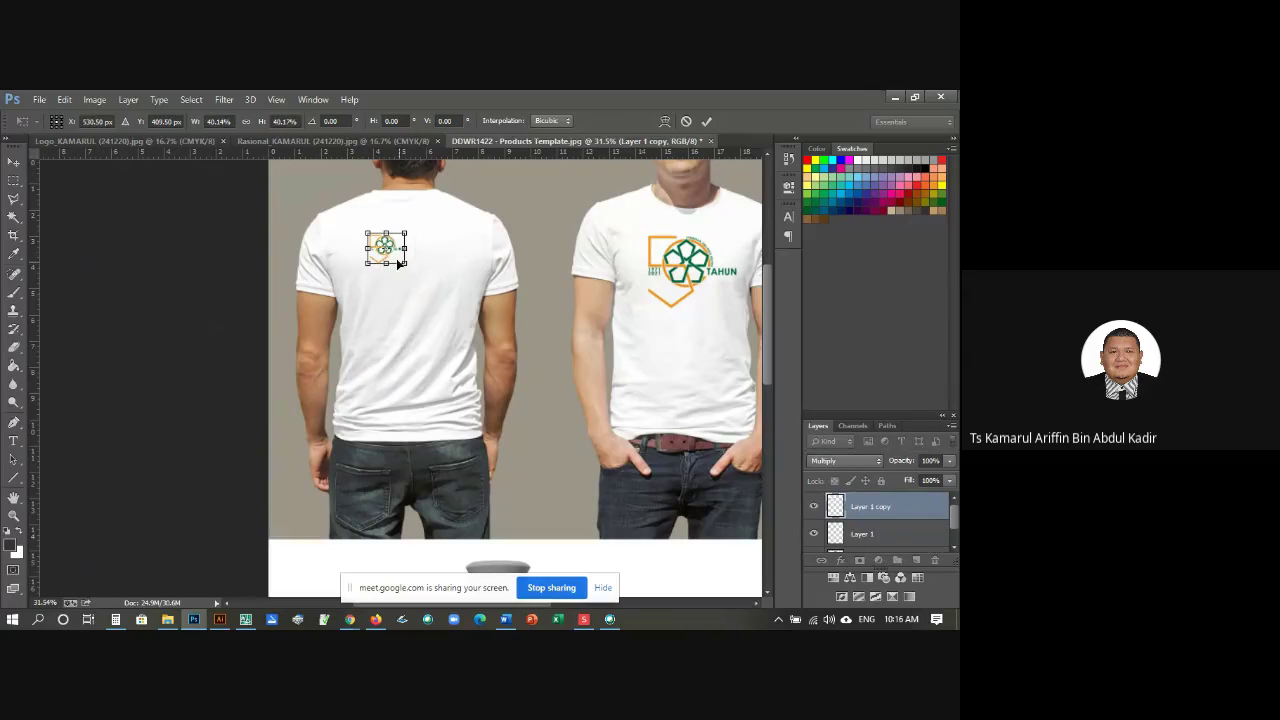
{"action": "left_click", "coordinate": [13, 161]}
{"action": "left_click", "coordinate": [428, 300]}
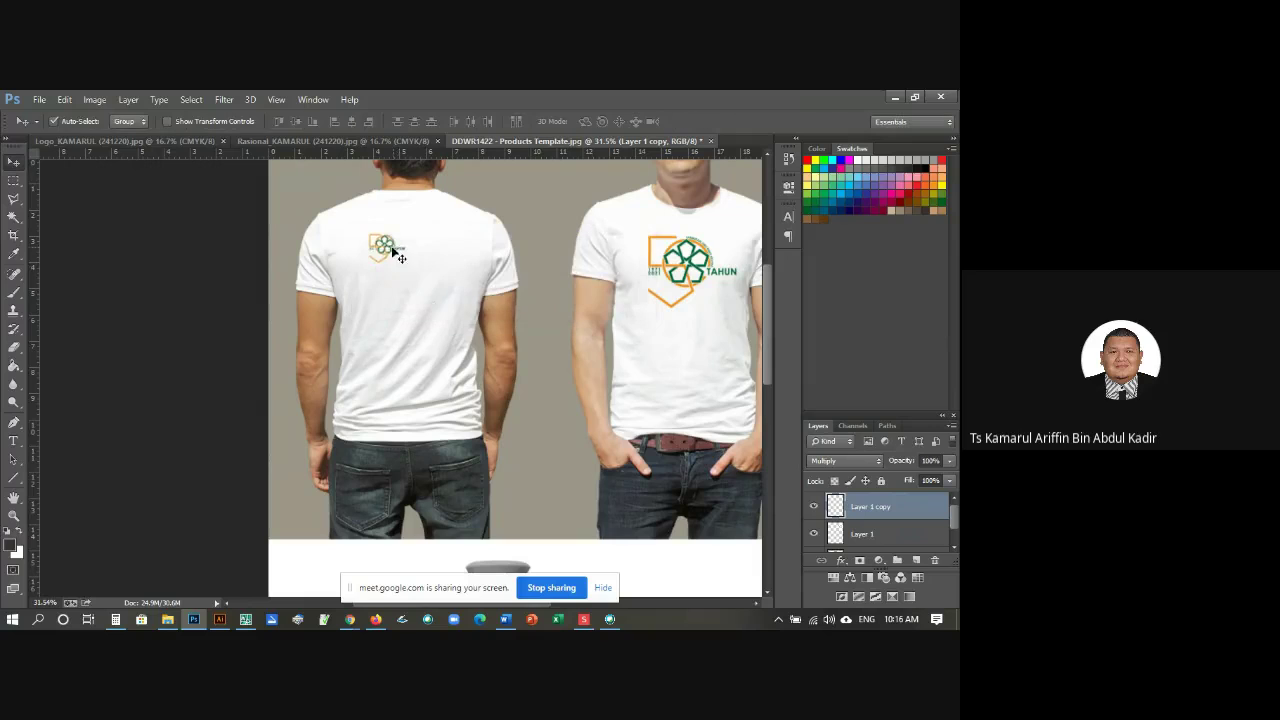
{"action": "left_click_drag", "start_coordinate": [400, 255], "coordinate": [417, 221]}
Step: Switch to Chrome to examine the sample T-shirt mockup in the Classroom document, and return to the Products Template in Photoshop
{"action": "mouse_move", "coordinate": [349, 618]}
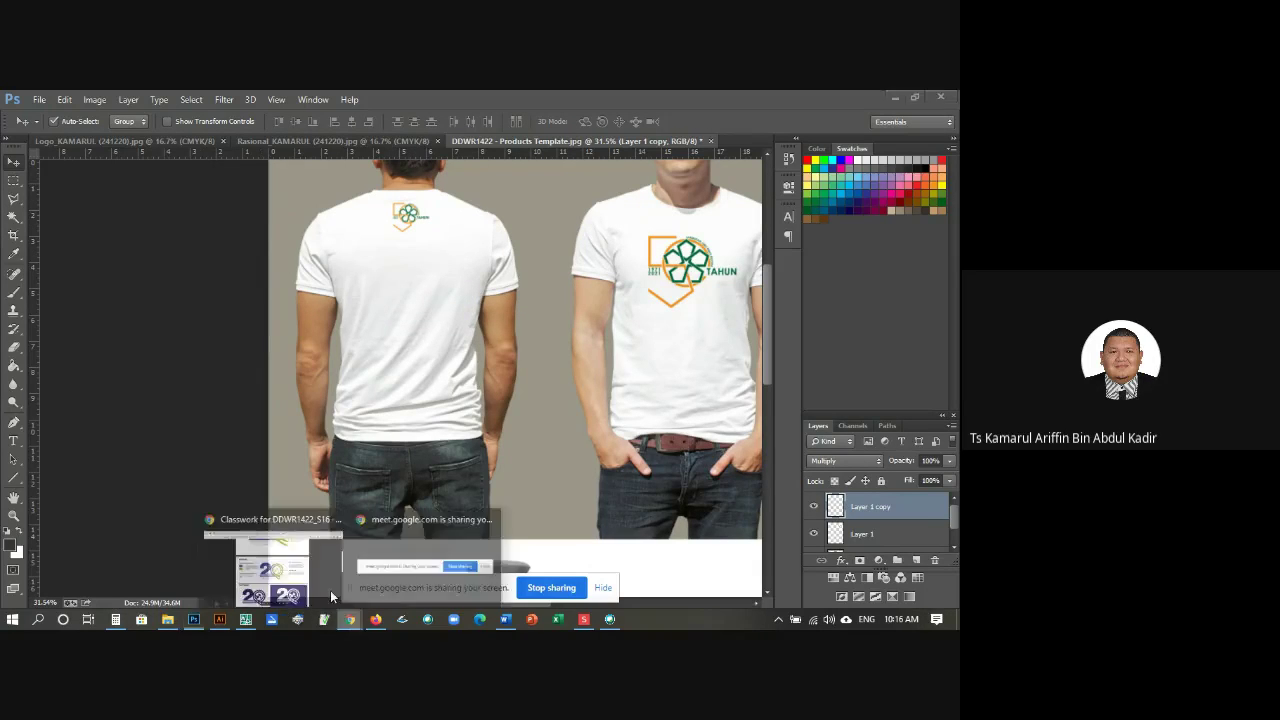
{"action": "left_click", "coordinate": [287, 528]}
{"action": "scroll", "coordinate": [297, 293], "scroll_direction": "down", "scroll_amount": 10}
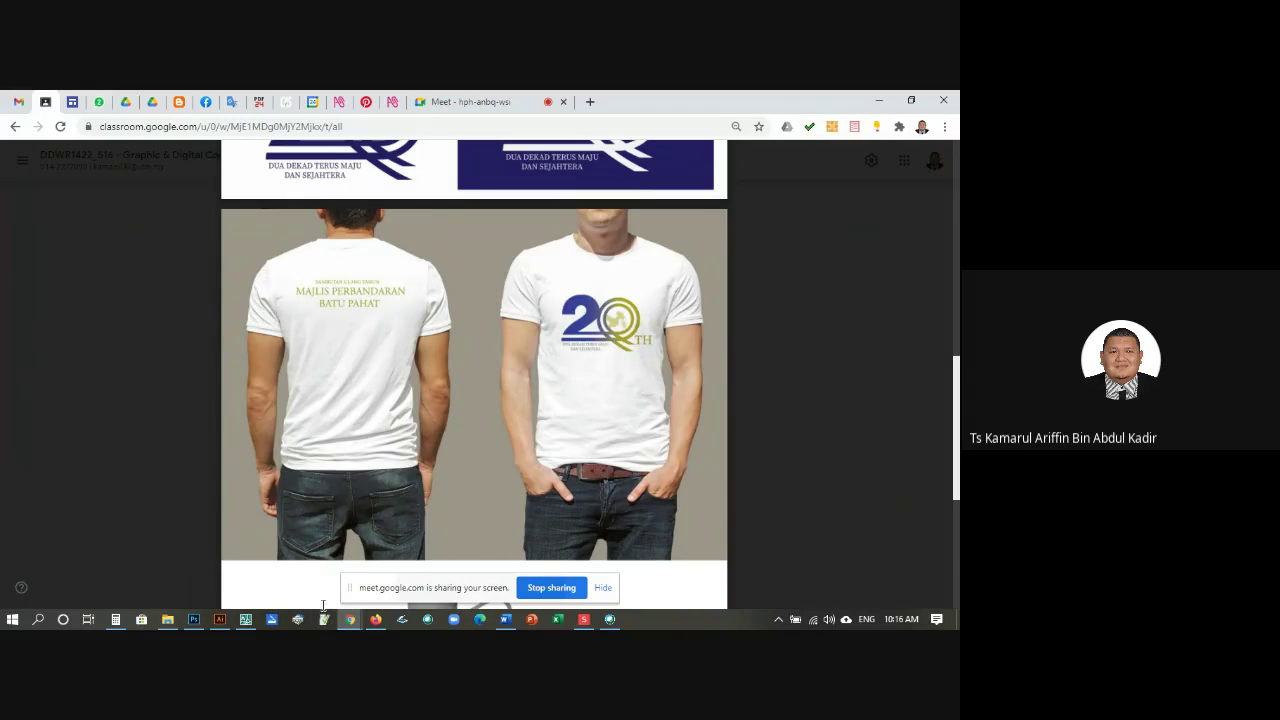
{"action": "left_click", "coordinate": [194, 620]}
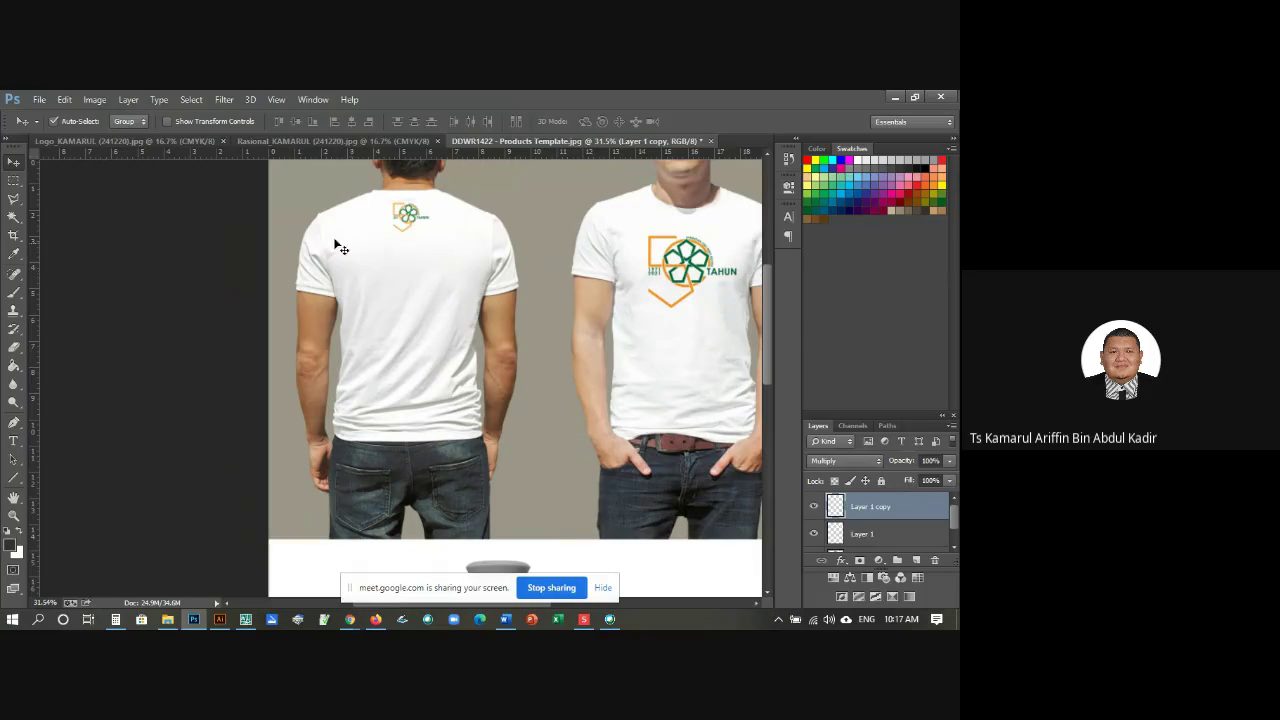
{"action": "left_click", "coordinate": [13, 497]}
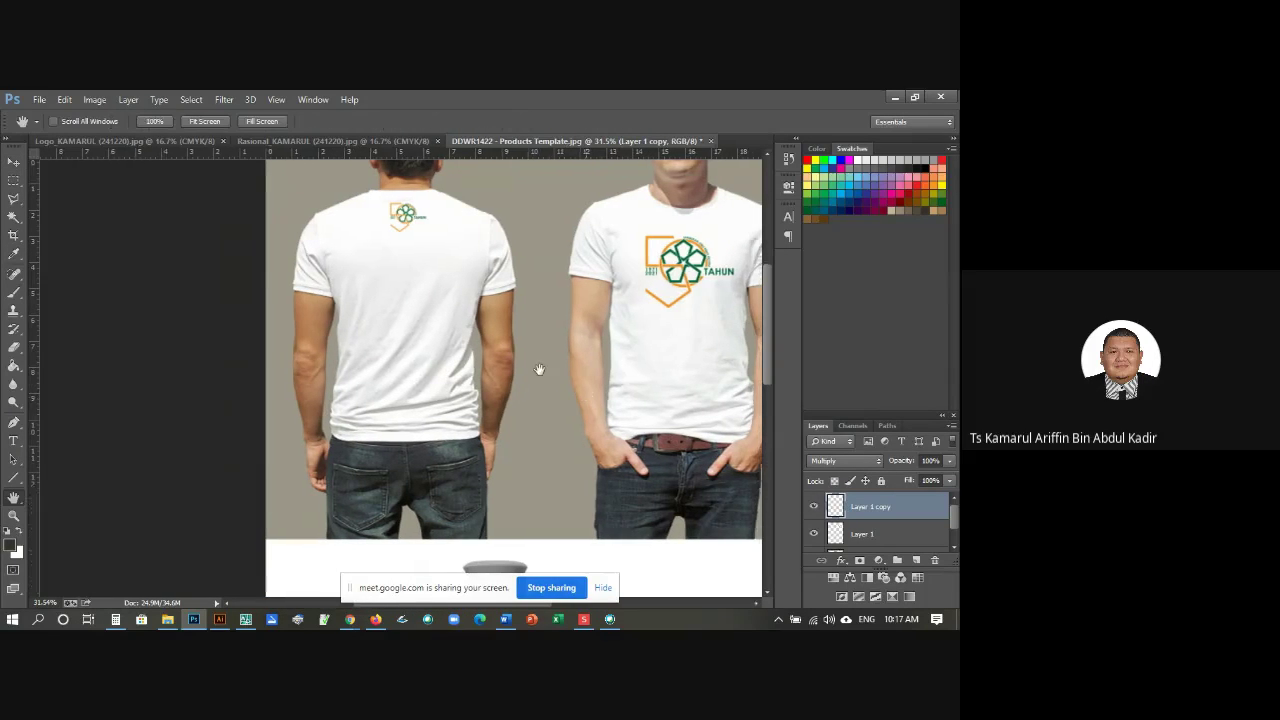
Step: Copy the black-on-white MONOKROM logo from the Rasional document using a rectangular marquee selection
{"action": "left_click_drag", "start_coordinate": [537, 368], "coordinate": [299, 163]}
{"action": "left_click", "coordinate": [16, 168]}
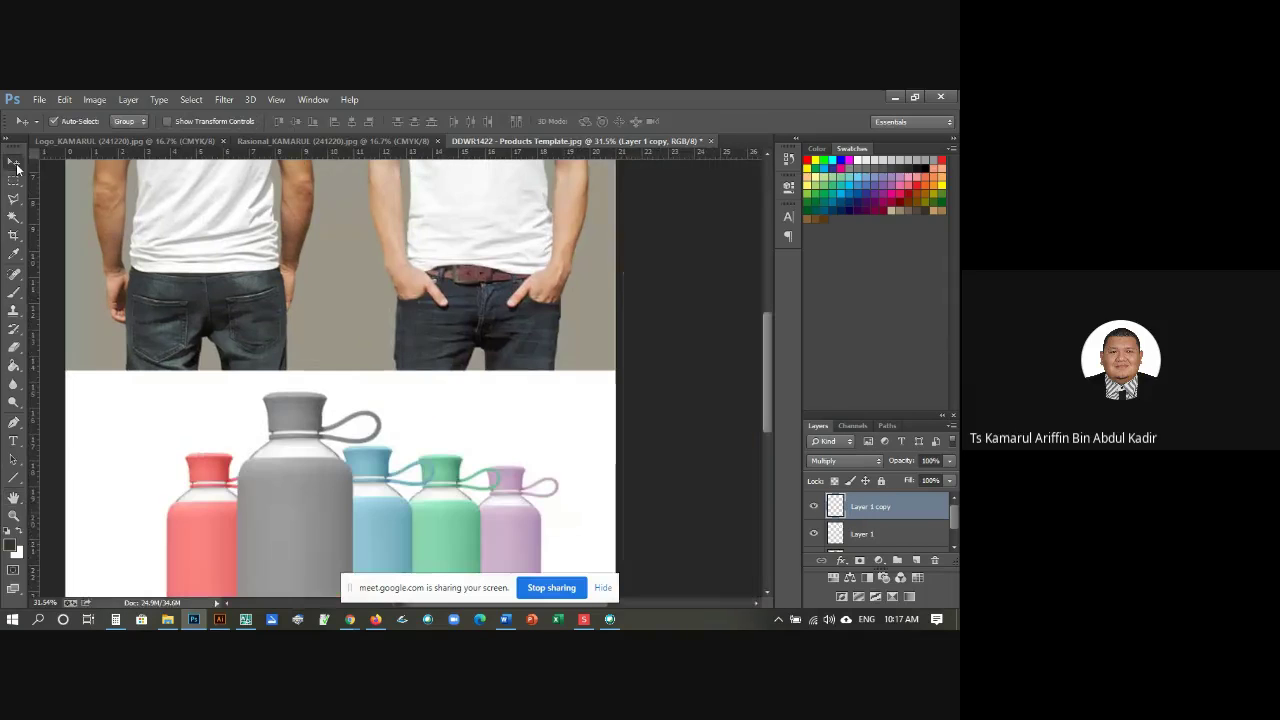
{"action": "scroll", "coordinate": [372, 424], "scroll_direction": "down", "scroll_amount": 5}
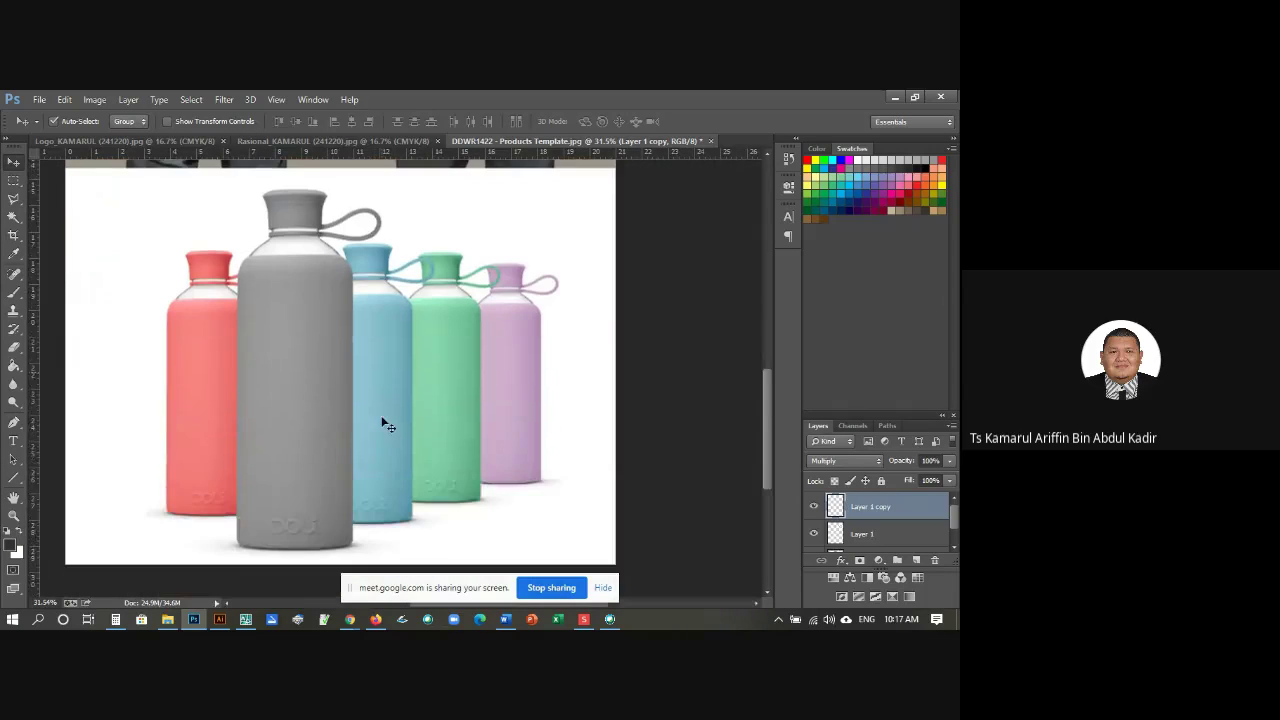
{"action": "scroll", "coordinate": [312, 387], "scroll_direction": "up", "scroll_amount": 1}
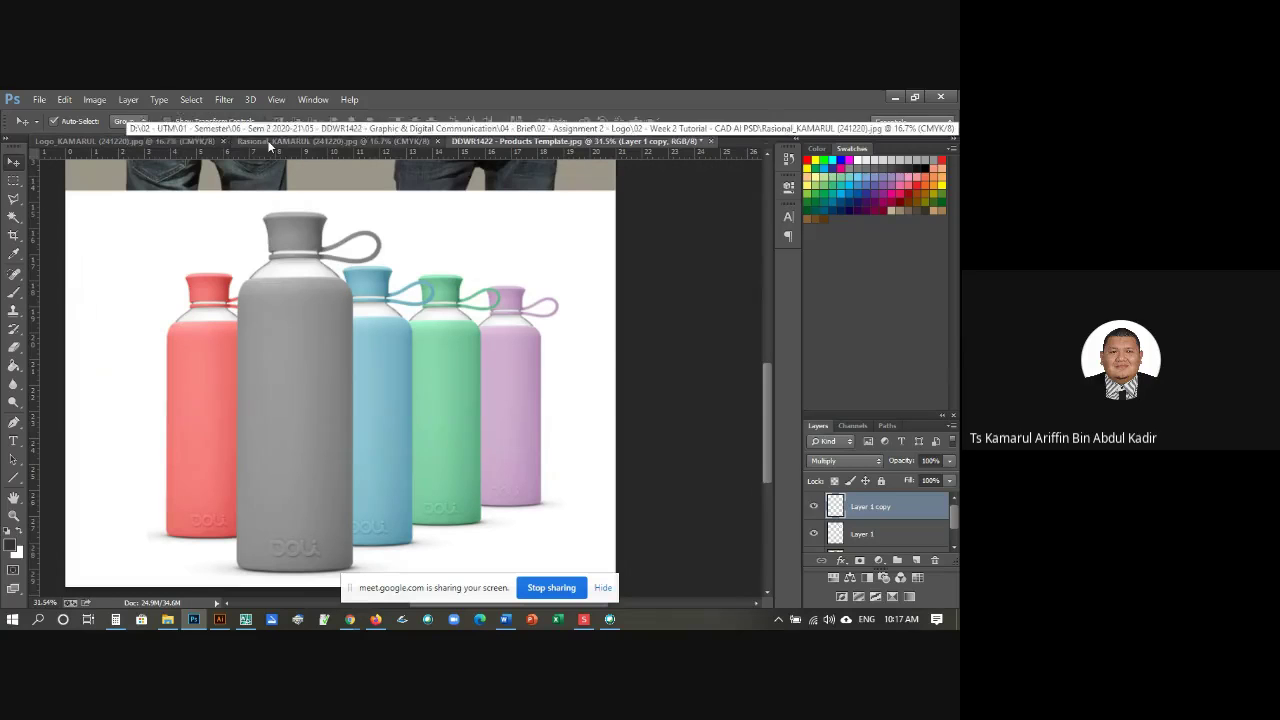
{"action": "left_click", "coordinate": [272, 141]}
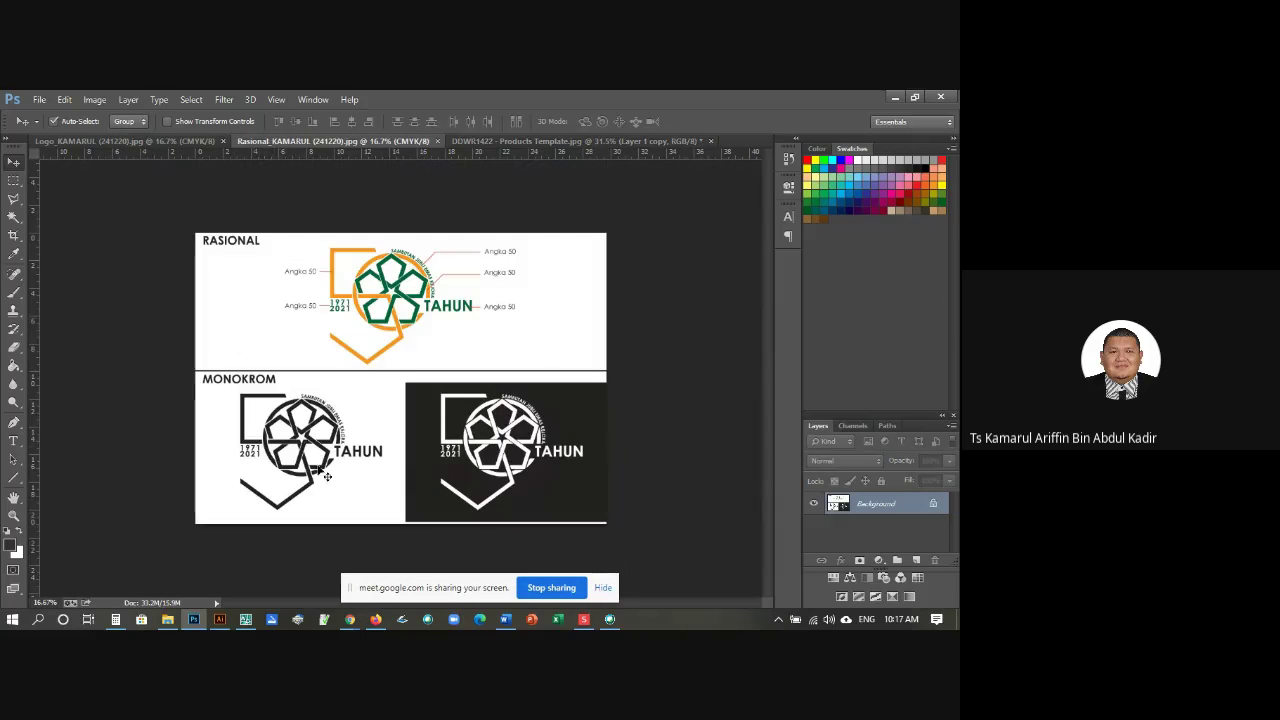
{"action": "left_click", "coordinate": [16, 183]}
{"action": "left_click", "coordinate": [16, 183]}
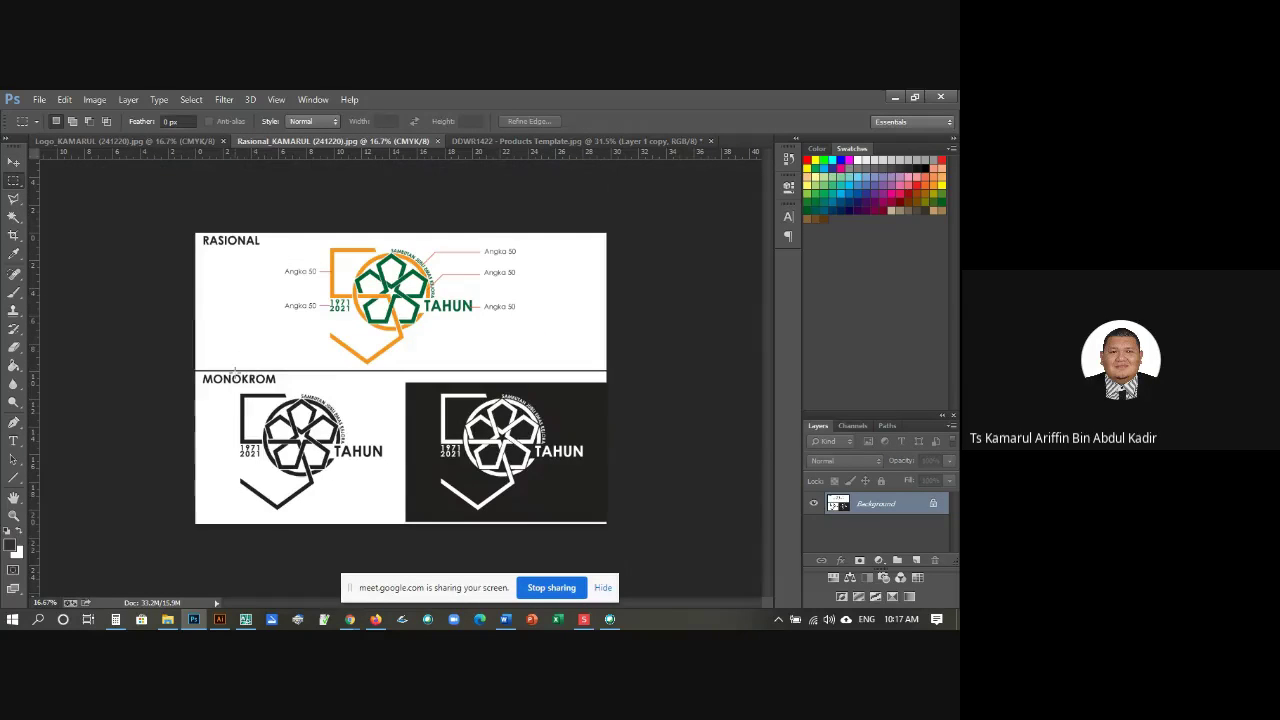
{"action": "left_click_drag", "start_coordinate": [233, 392], "coordinate": [389, 513]}
{"action": "left_click", "coordinate": [64, 99]}
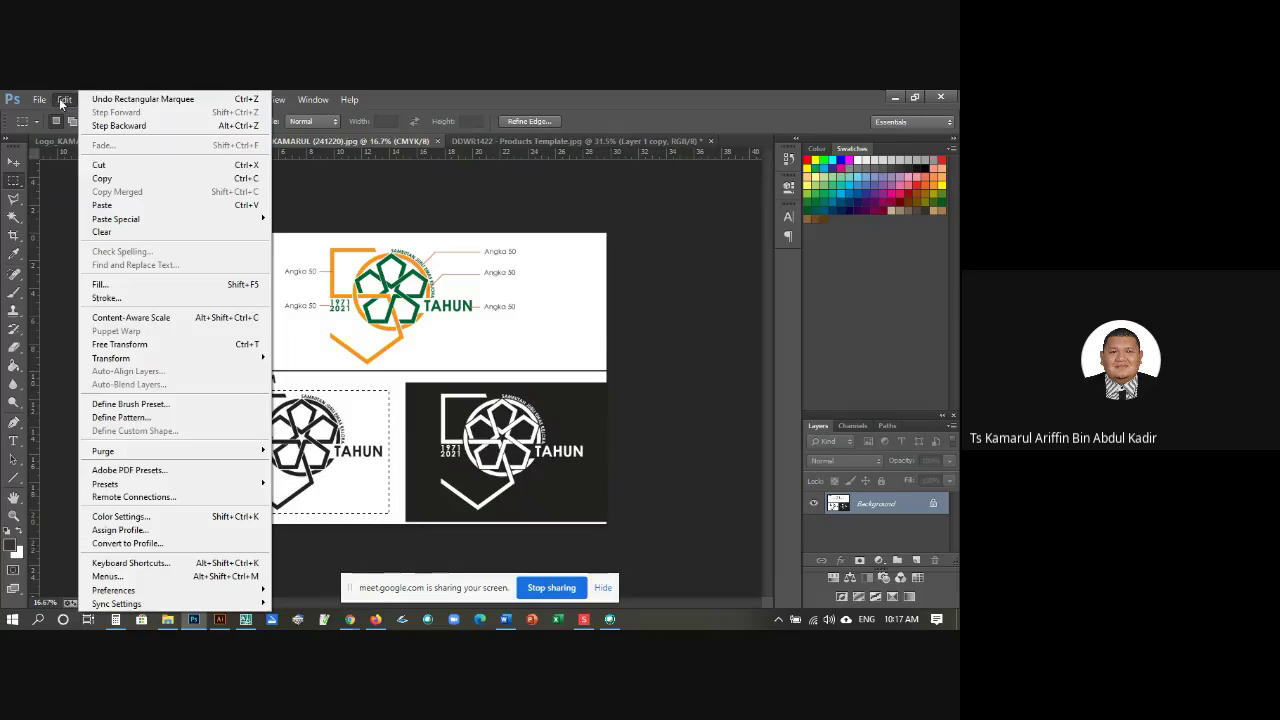
{"action": "left_click", "coordinate": [114, 180]}
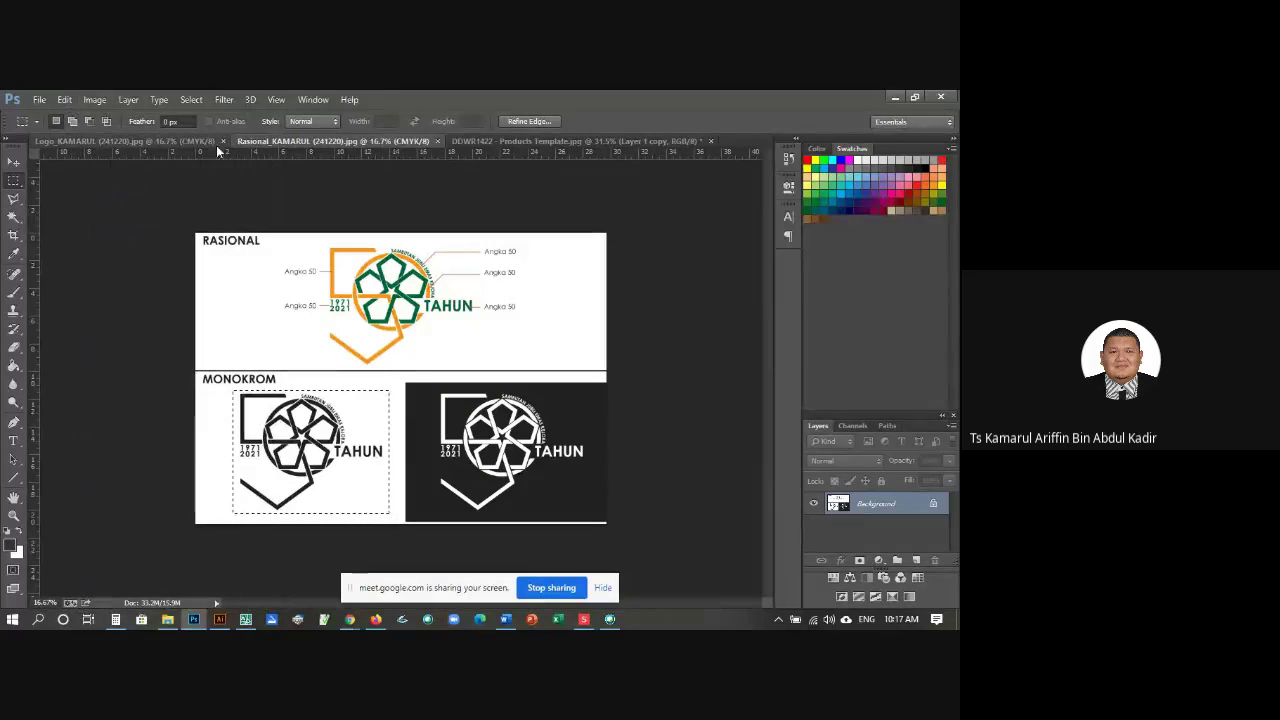
Step: Paste the monochrome logo into the Products Template and scale it to about 30%, positioned across the middle of the grey bottle
{"action": "left_click", "coordinate": [478, 144]}
{"action": "left_click", "coordinate": [66, 100]}
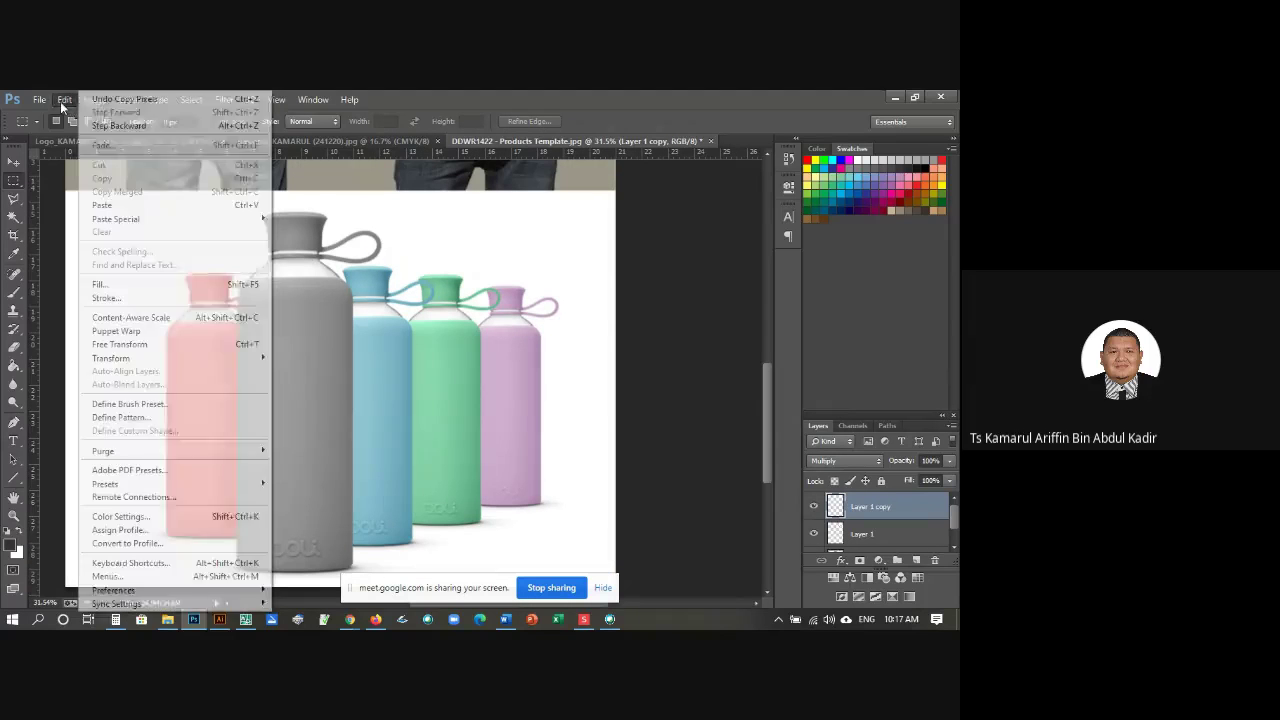
{"action": "left_click", "coordinate": [106, 204]}
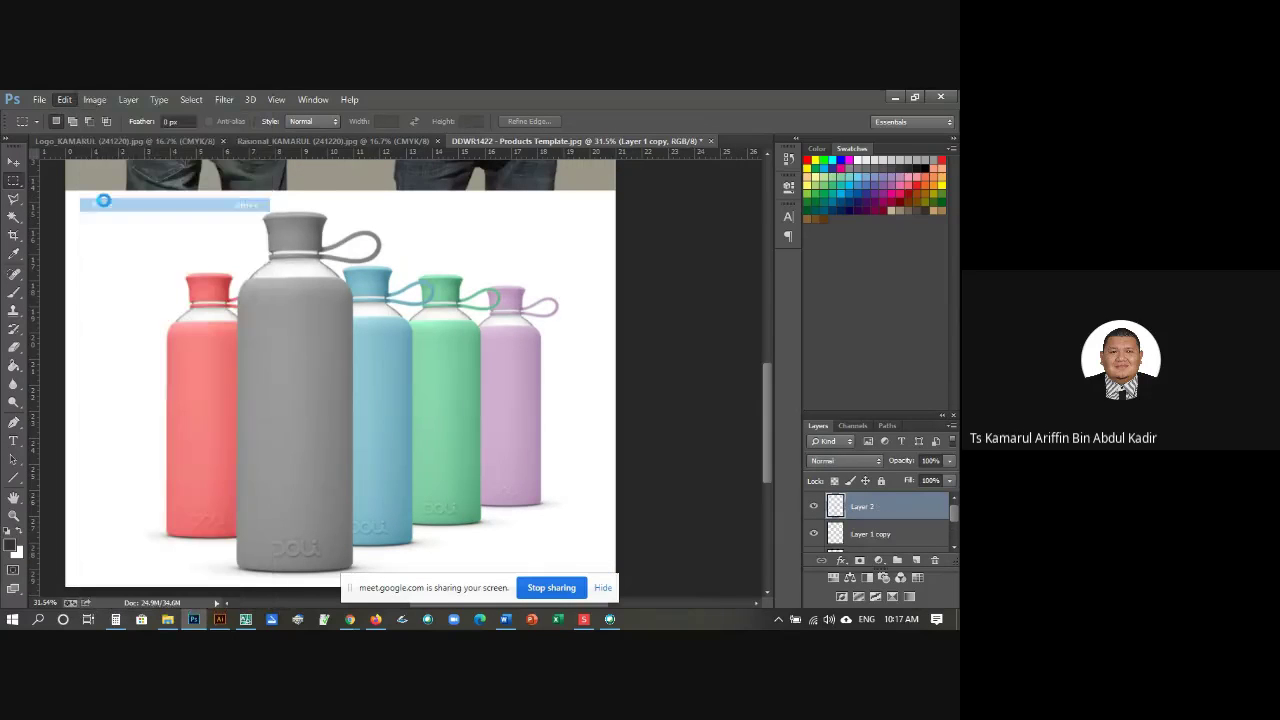
{"action": "left_click", "coordinate": [14, 162]}
{"action": "left_click", "coordinate": [64, 100]}
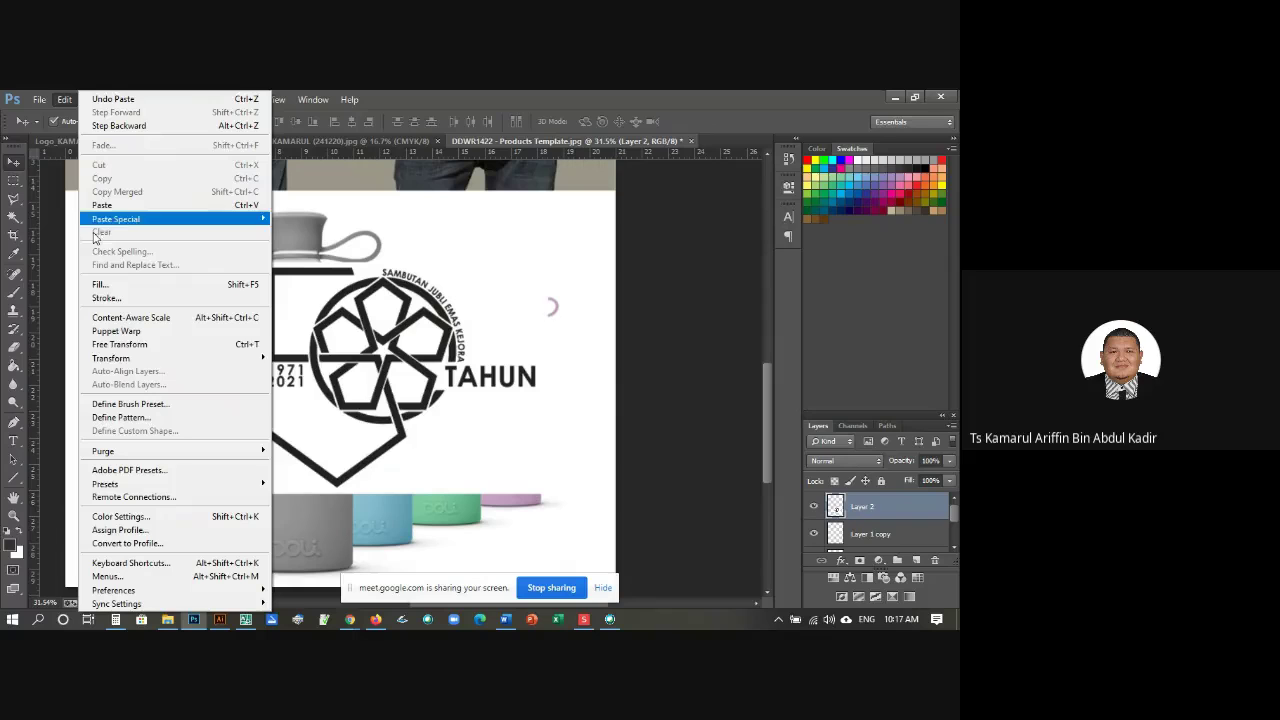
{"action": "mouse_move", "coordinate": [200, 358]}
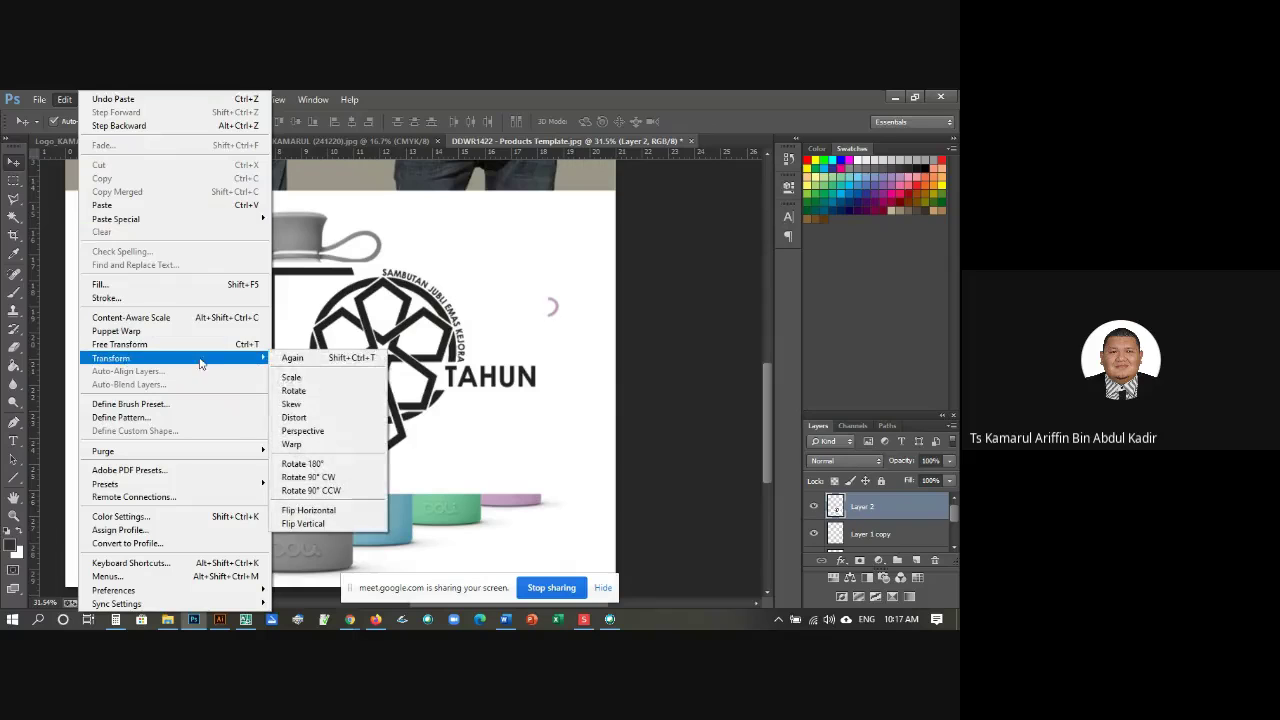
{"action": "left_click", "coordinate": [292, 377]}
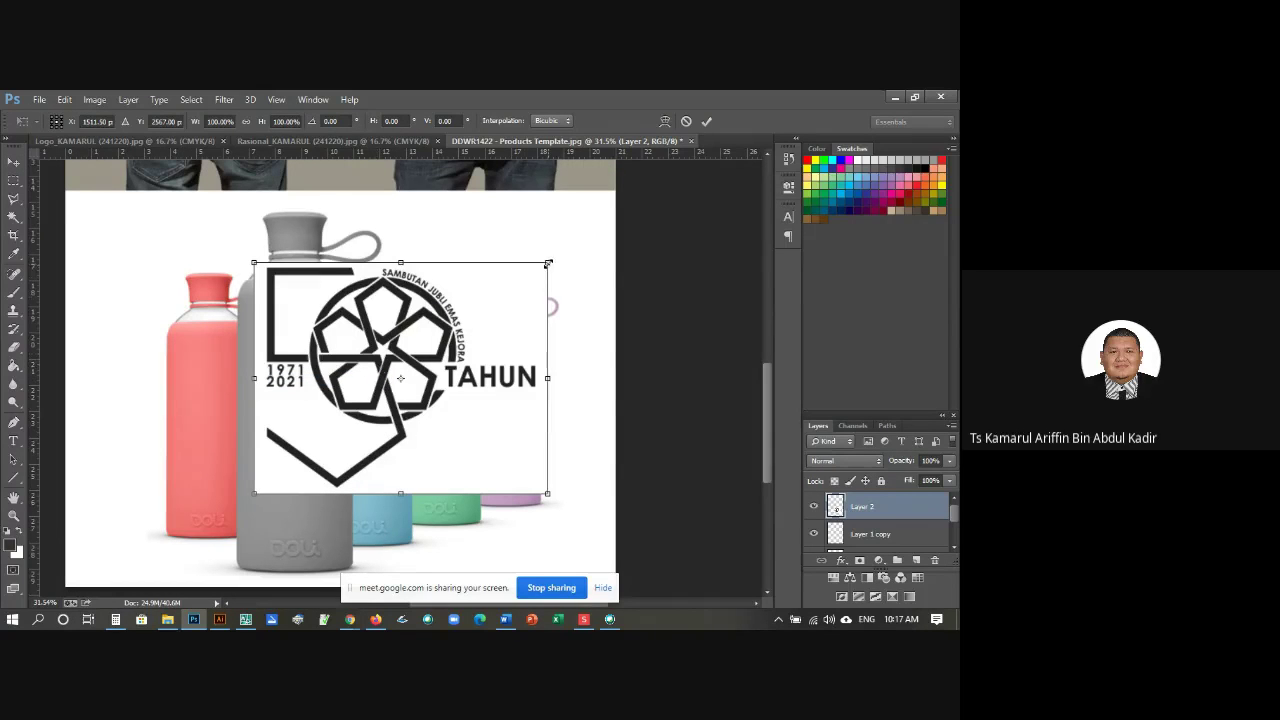
{"action": "left_click_drag", "start_coordinate": [548, 263], "coordinate": [282, 403]}
{"action": "key", "text": "Return"}
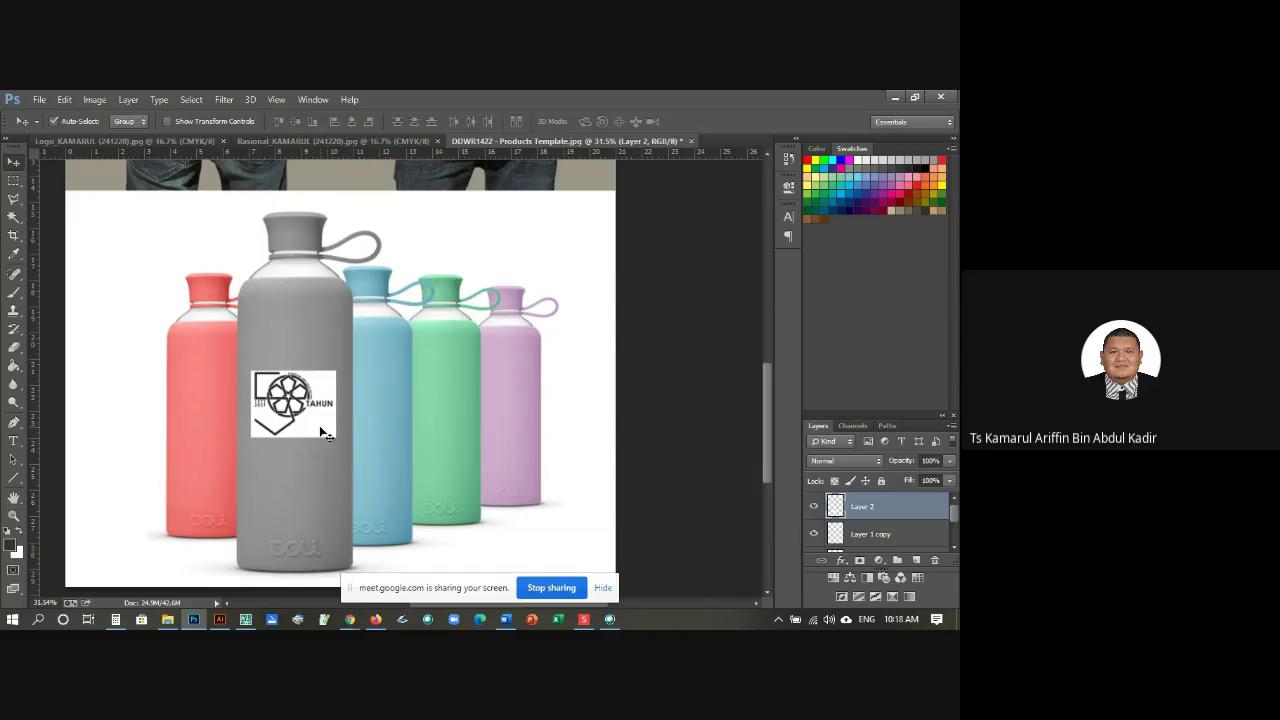
Step: Set the grey bottle logo layer's blend mode to Divide and compare it with the white-on-black logo in the Rasional document
{"action": "left_click", "coordinate": [880, 461]}
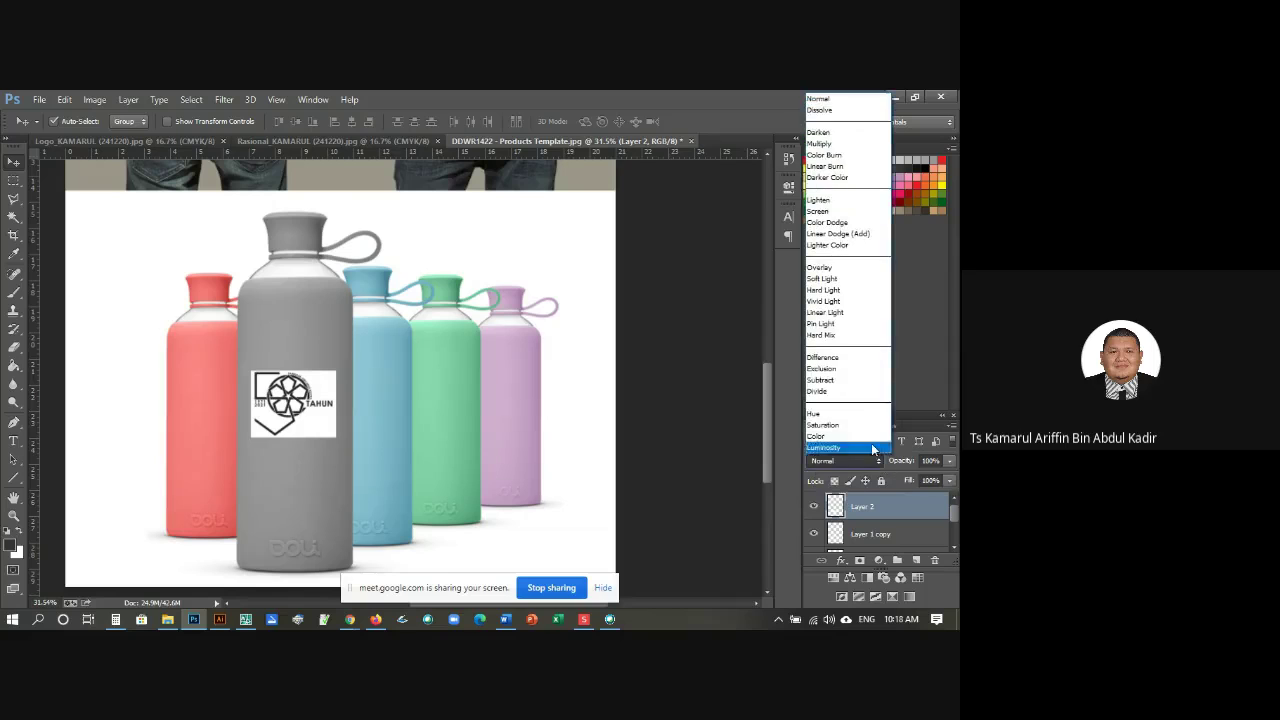
{"action": "left_click", "coordinate": [854, 391]}
{"action": "left_click", "coordinate": [380, 362]}
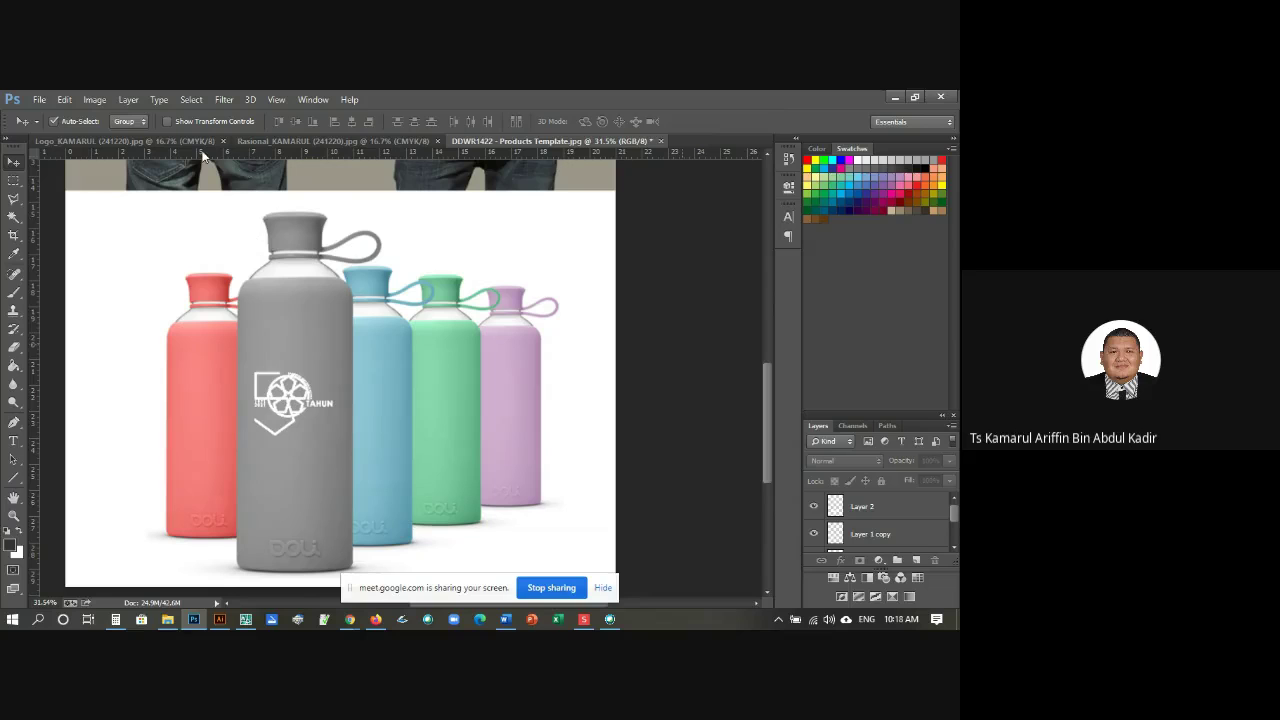
{"action": "left_click", "coordinate": [250, 142]}
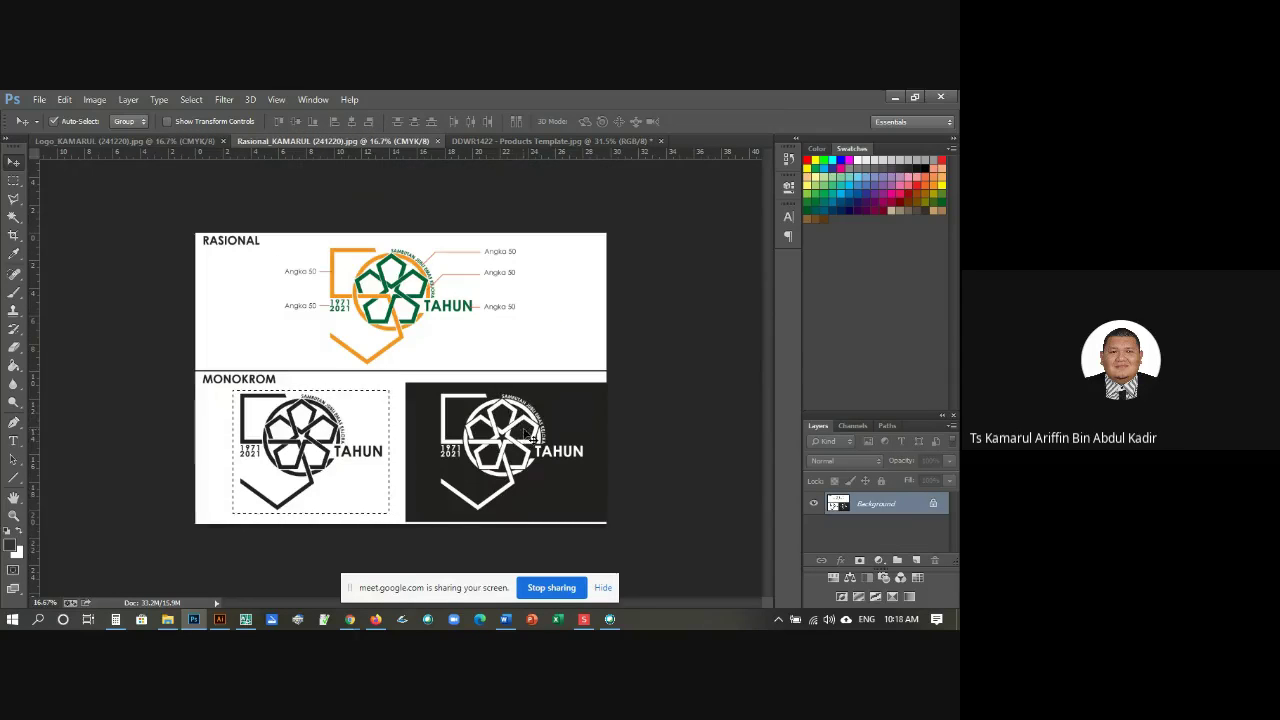
{"action": "left_click", "coordinate": [470, 141]}
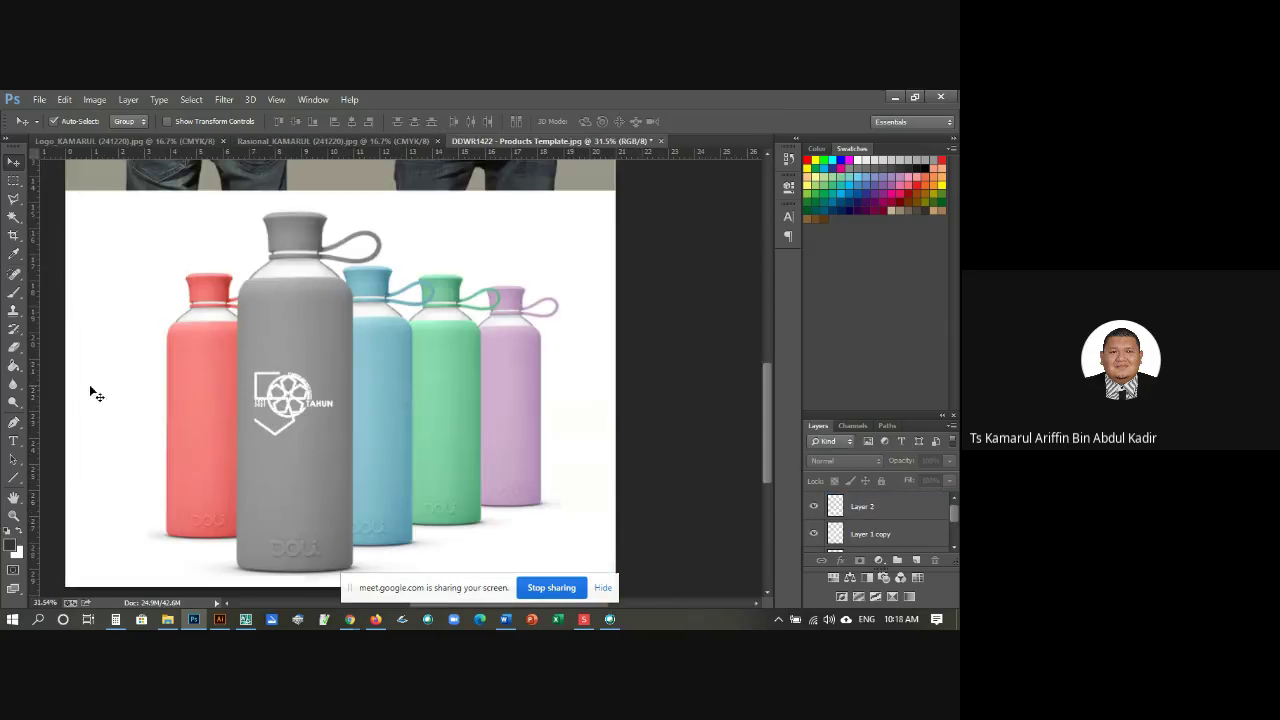
Step: Duplicate the grey bottle's logo onto the green bottle at about the same height
{"action": "left_click", "coordinate": [14, 515]}
{"action": "left_click", "coordinate": [293, 400]}
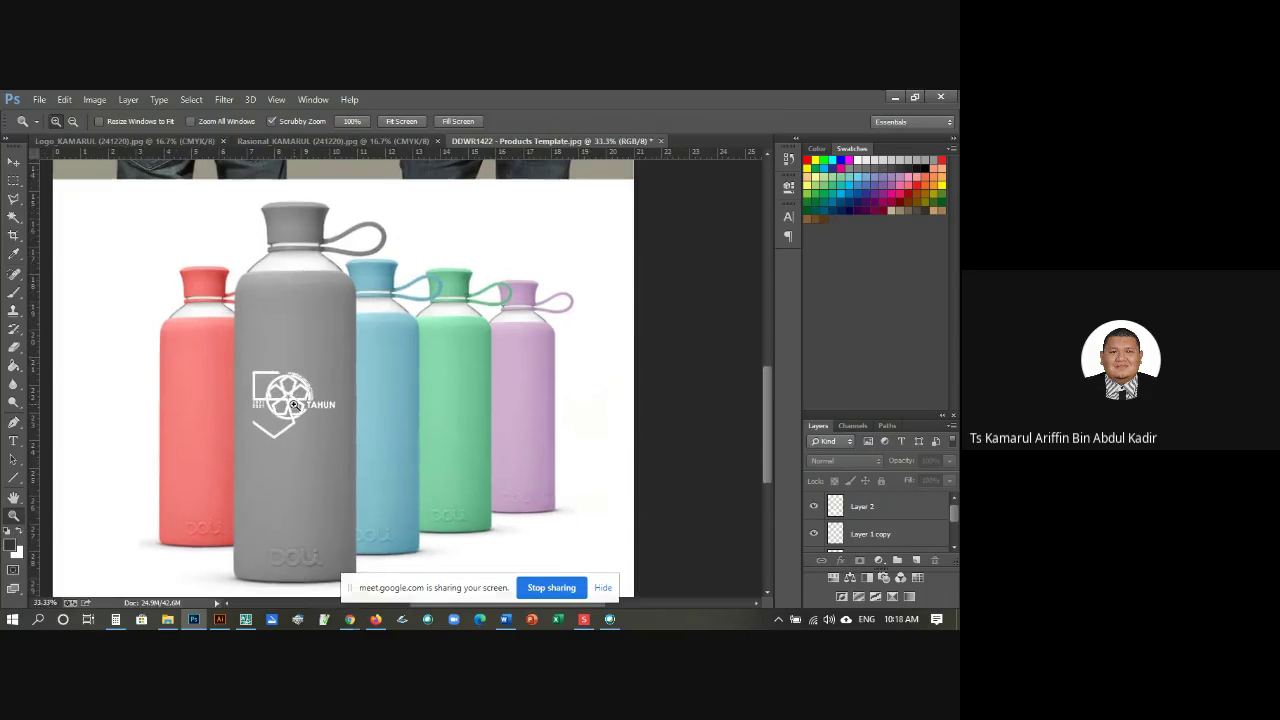
{"action": "left_click", "coordinate": [293, 400]}
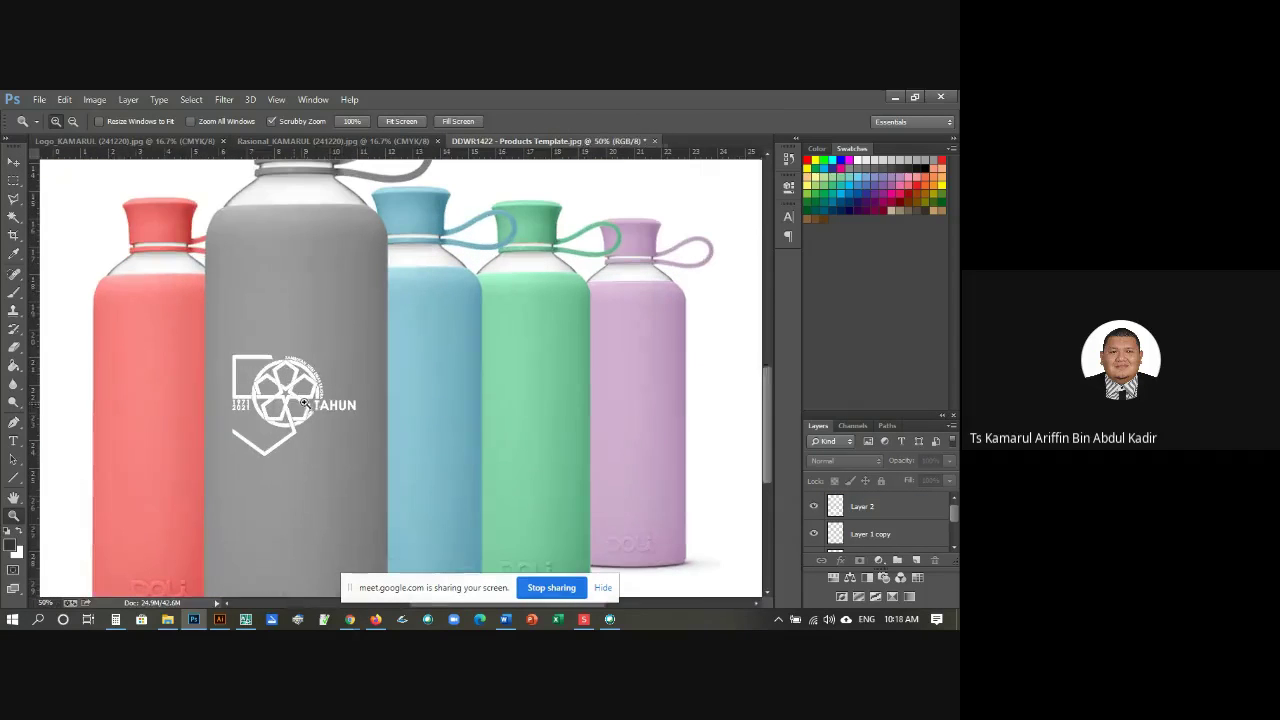
{"action": "left_click", "coordinate": [13, 161]}
{"action": "left_click", "coordinate": [288, 401]}
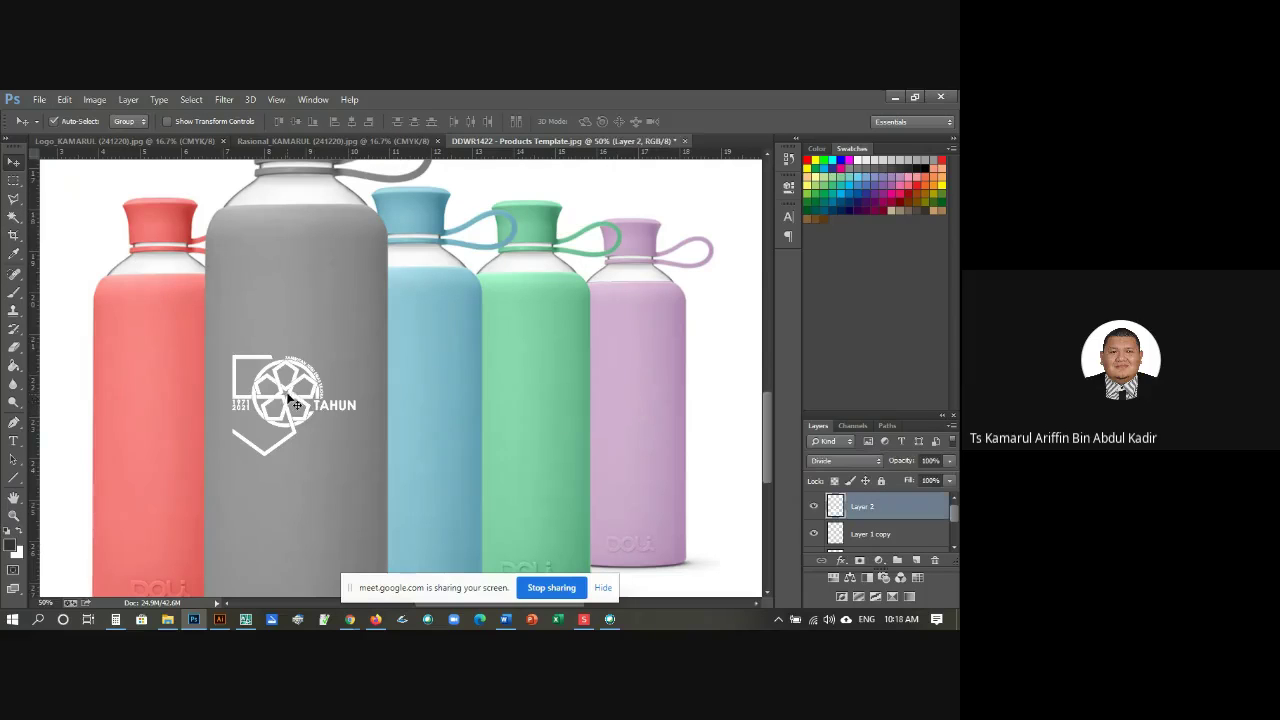
{"action": "left_click_drag", "start_coordinate": [293, 398], "coordinate": [518, 409]}
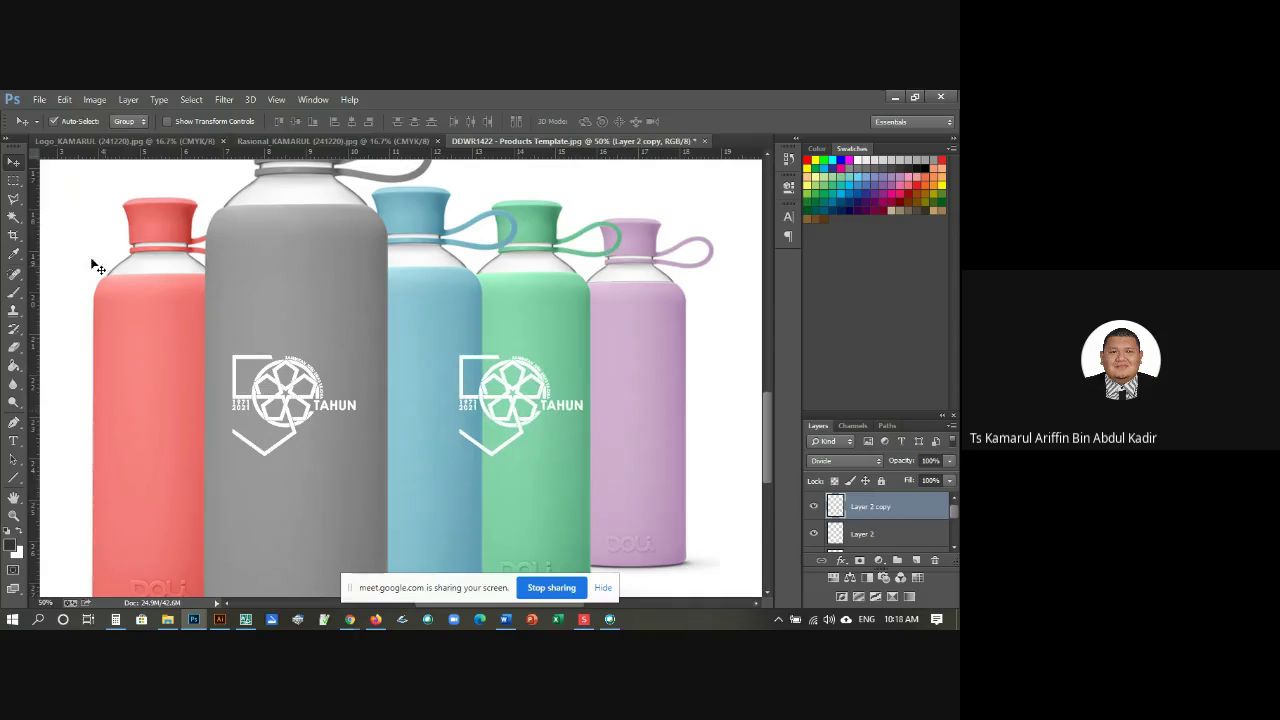
Step: Scale the logo copy on the green bottle to about 77% so it fits within the bottle's width
{"action": "left_click", "coordinate": [60, 101]}
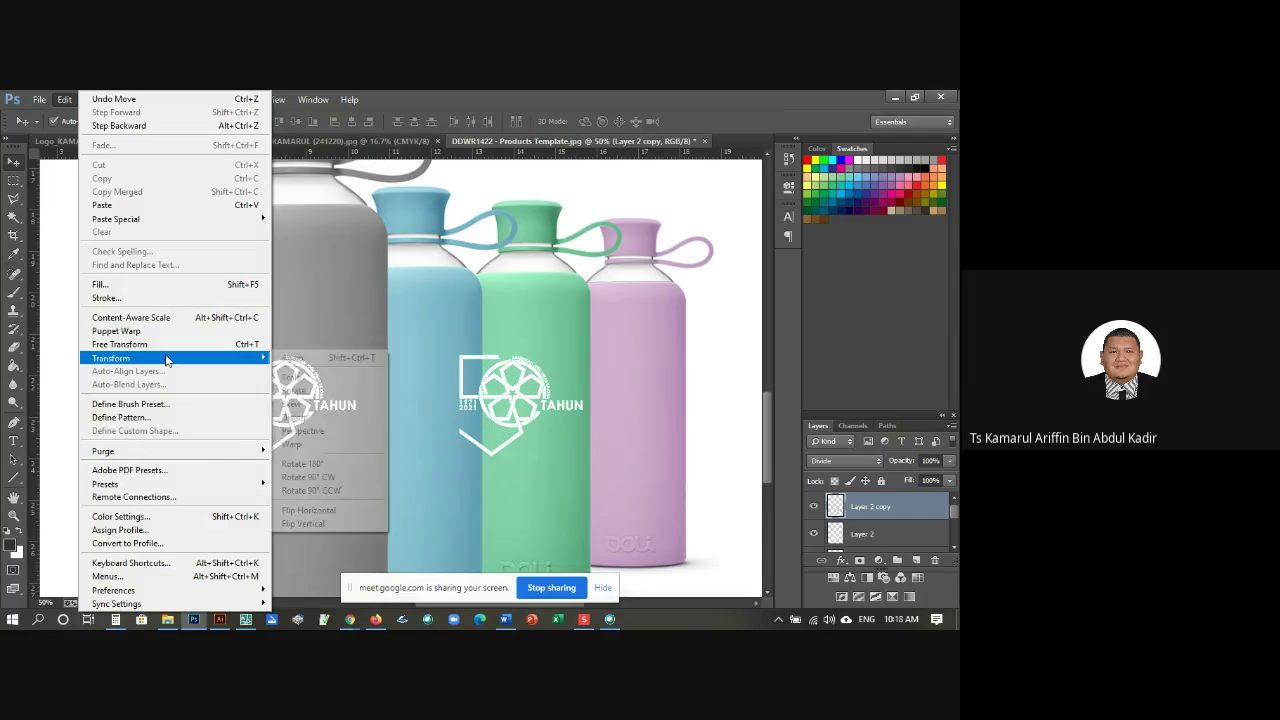
{"action": "mouse_move", "coordinate": [166, 357]}
{"action": "left_click", "coordinate": [288, 377]}
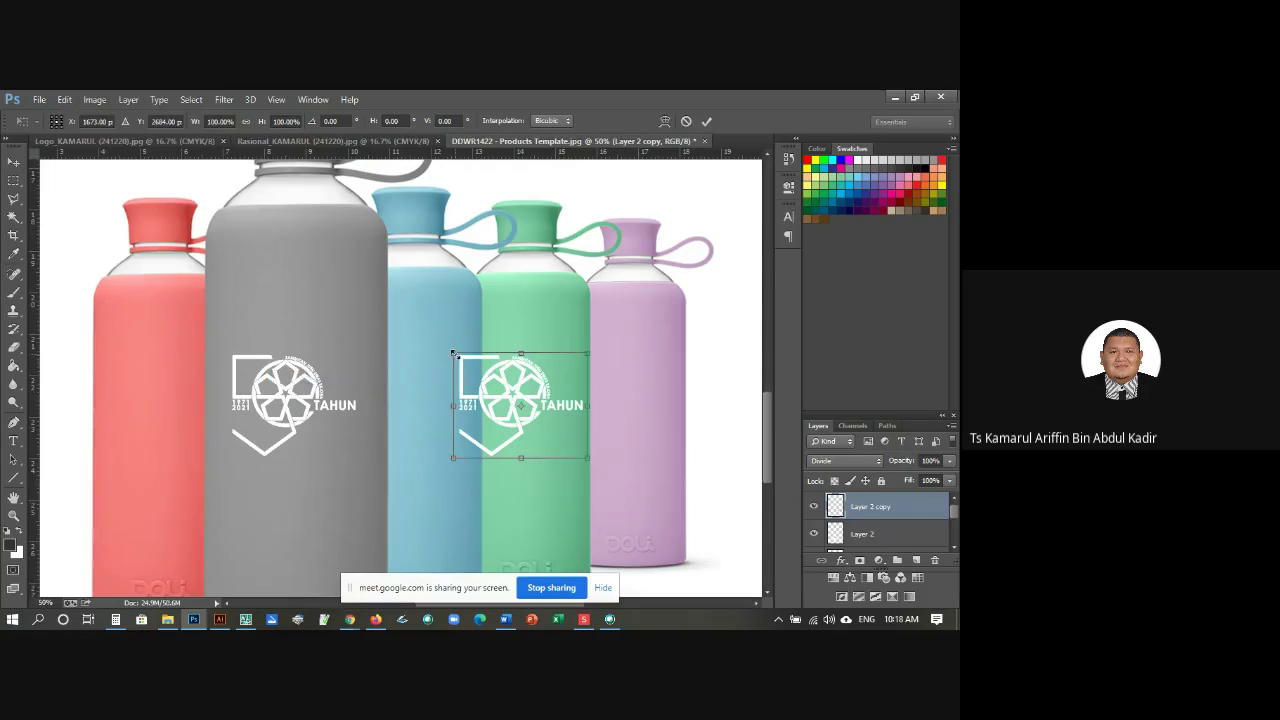
{"action": "left_click_drag", "start_coordinate": [453, 353], "coordinate": [470, 371]}
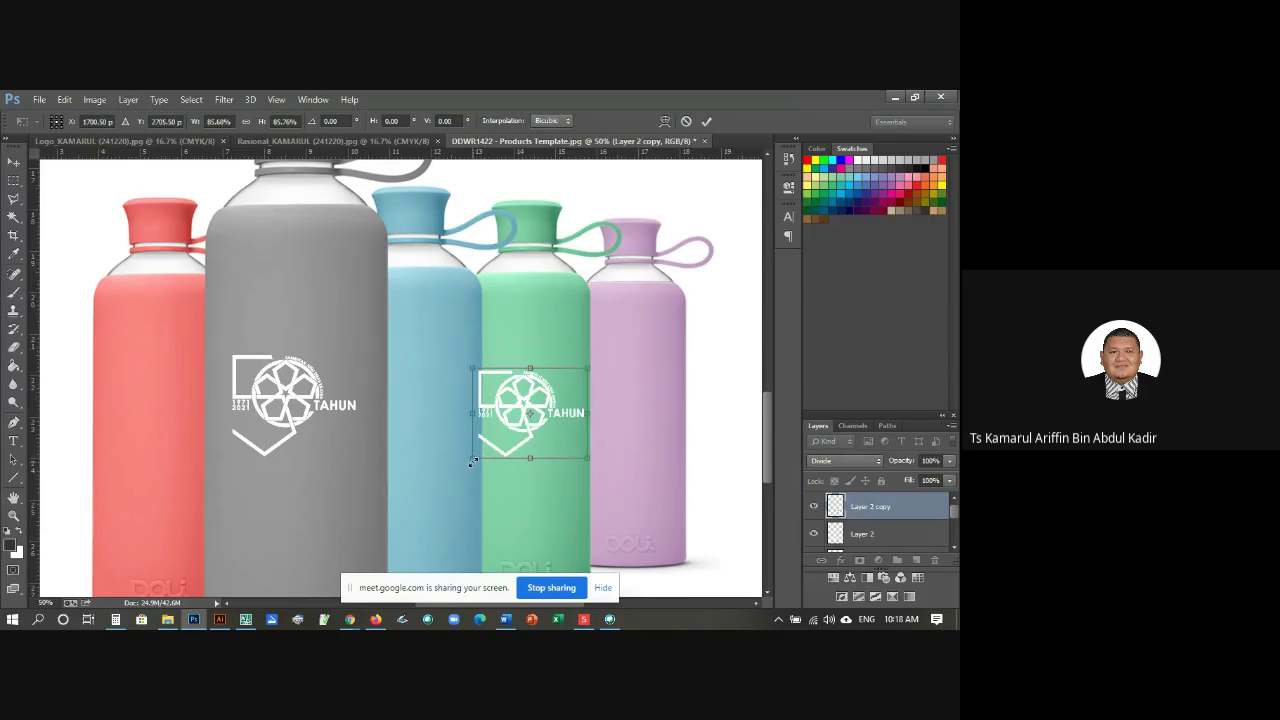
{"action": "left_click_drag", "start_coordinate": [472, 461], "coordinate": [485, 449]}
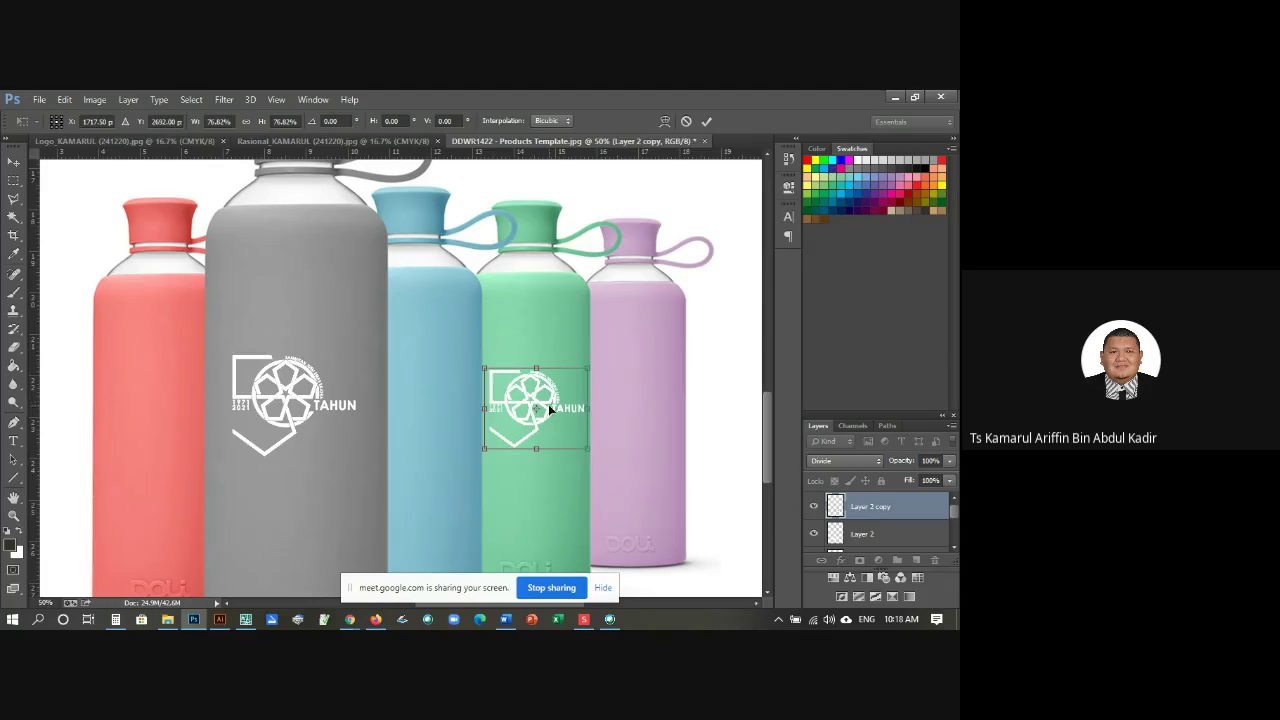
{"action": "key", "text": "Return"}
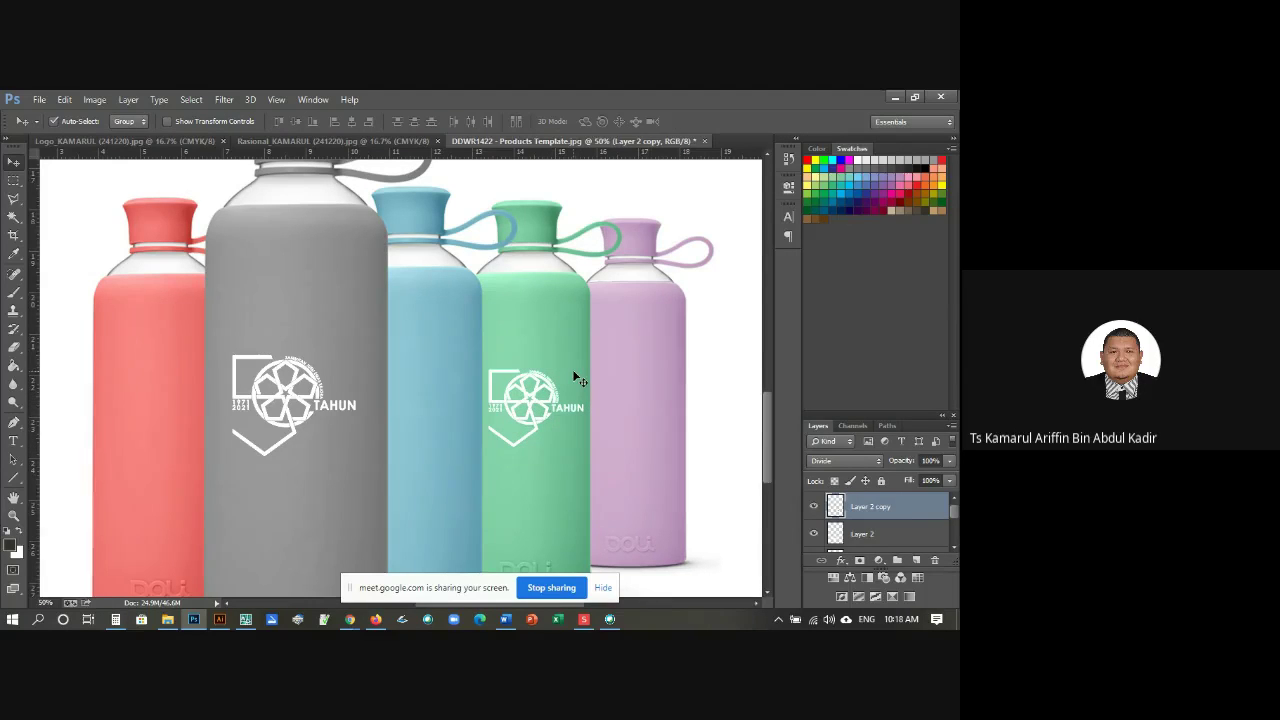
Step: Nudge the green bottle's logo slightly left and down to centre it on the bottle
{"action": "key", "text": "Left"}
{"action": "key", "text": "Left"}
{"action": "key", "text": "Left"}
{"action": "key", "text": "Left"}
{"action": "key", "text": "Left"}
{"action": "key", "text": "Left"}
{"action": "key", "text": "Left"}
{"action": "key", "text": "Left"}
{"action": "key", "text": "Down"}
{"action": "key", "text": "Down"}
{"action": "key", "text": "Down"}
{"action": "key", "text": "Down"}
{"action": "key", "text": "Down"}
{"action": "key", "text": "Down"}
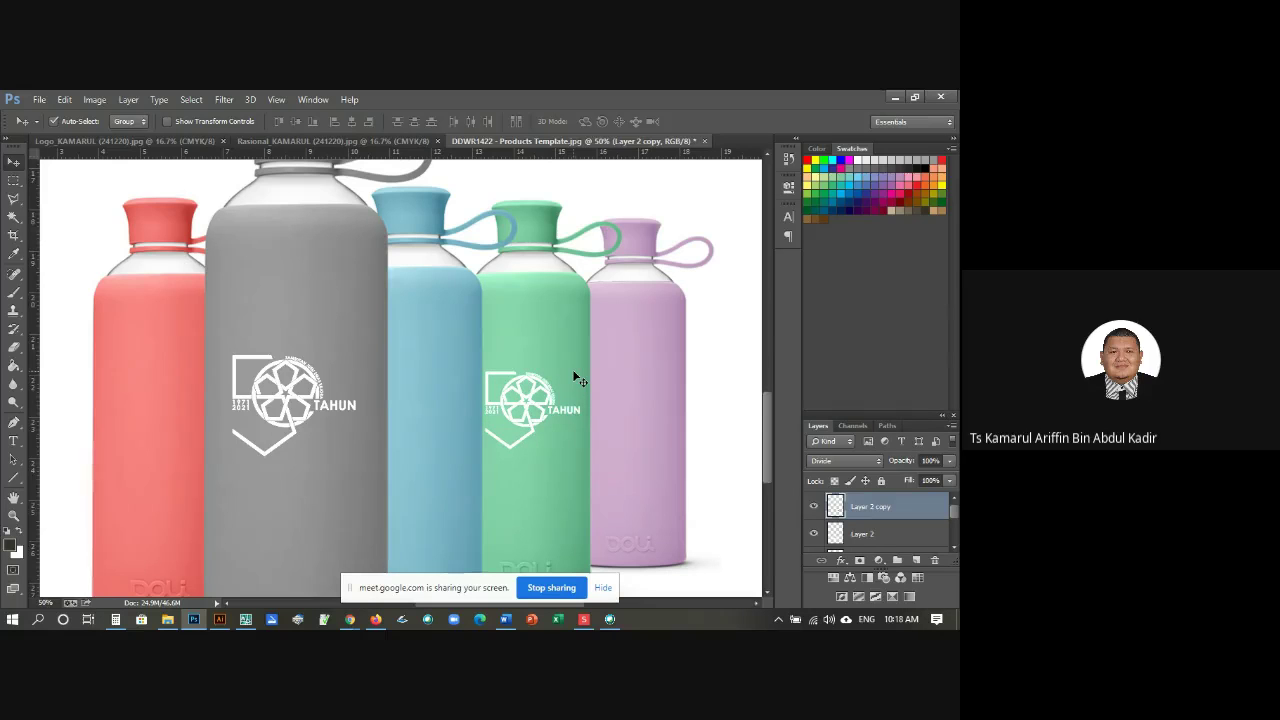
{"action": "key", "text": "Down"}
{"action": "key", "text": "Down"}
{"action": "key", "text": "Down"}
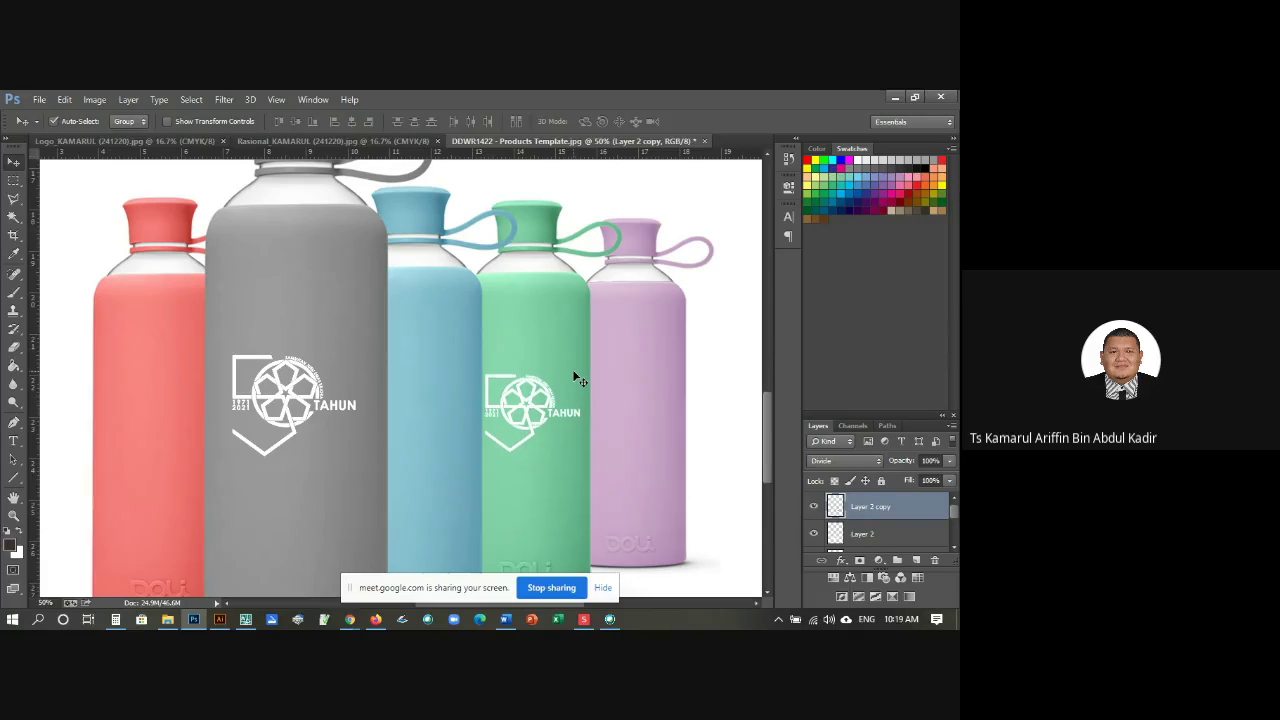
Step: Set the green bottle logo layer's blend mode to Multiply and deselect the layer
{"action": "left_click", "coordinate": [876, 461]}
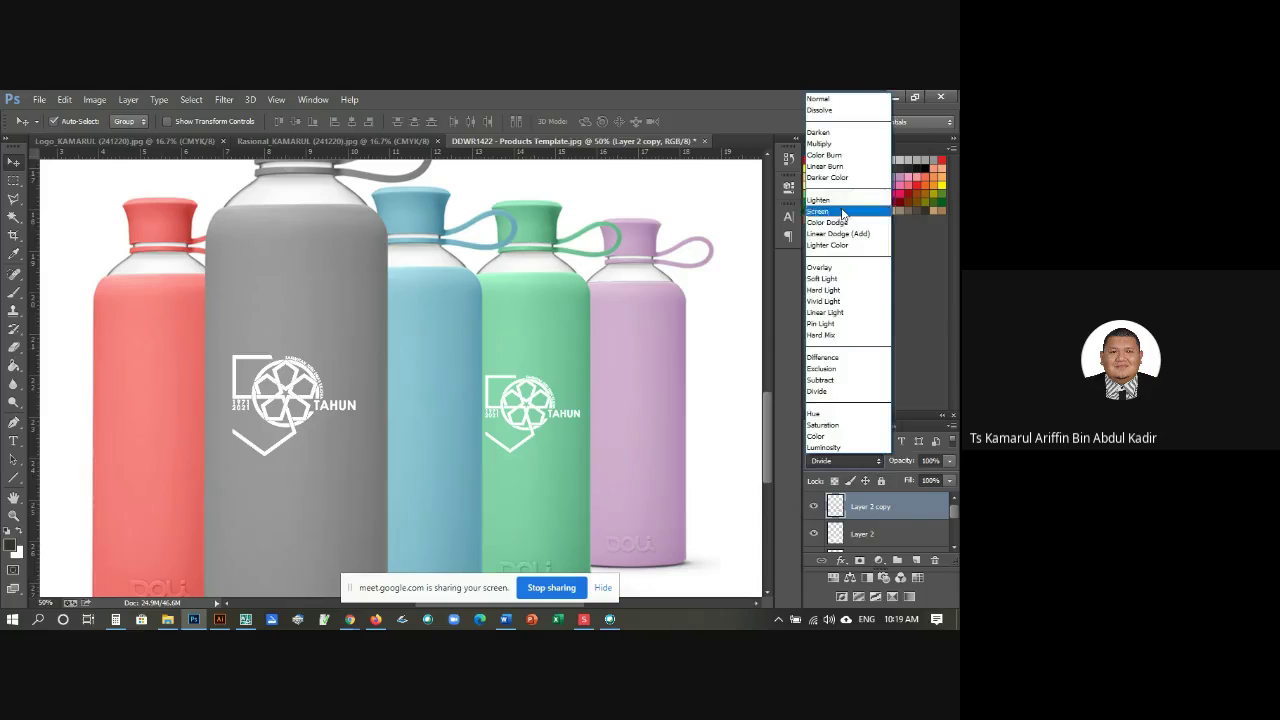
{"action": "left_click", "coordinate": [837, 146]}
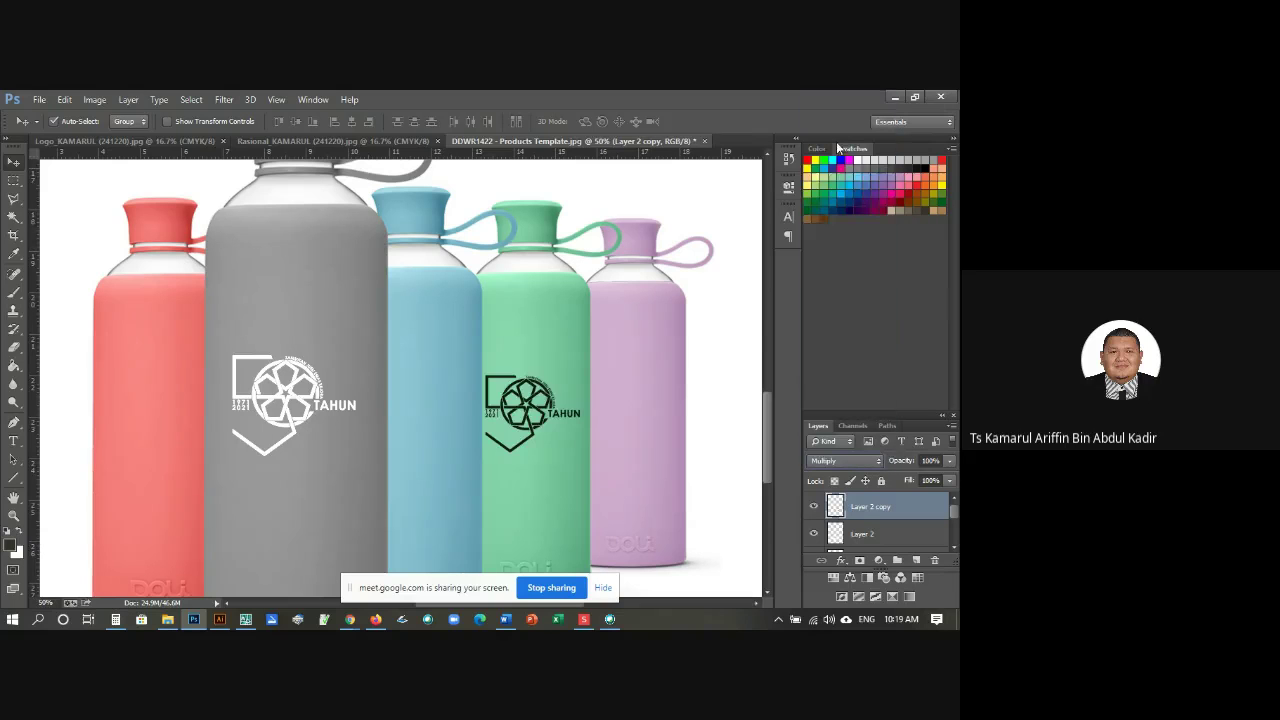
{"action": "left_click", "coordinate": [730, 293]}
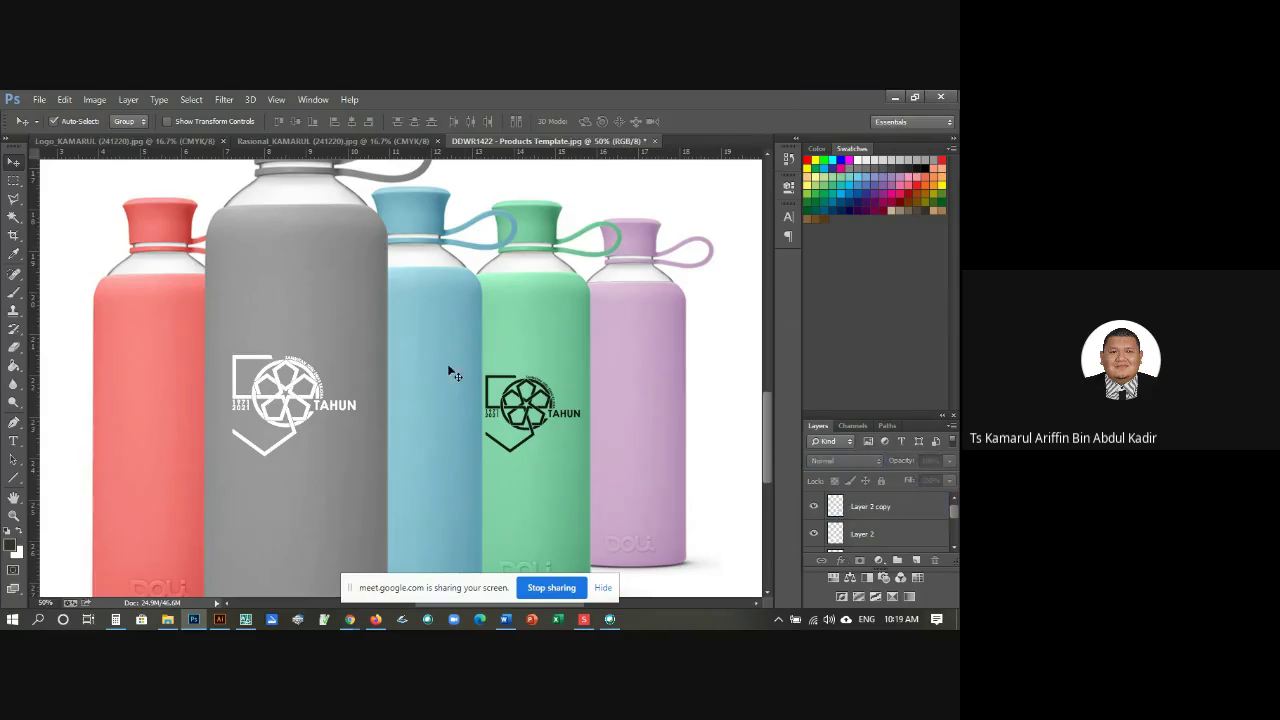
{"action": "left_click", "coordinate": [538, 393]}
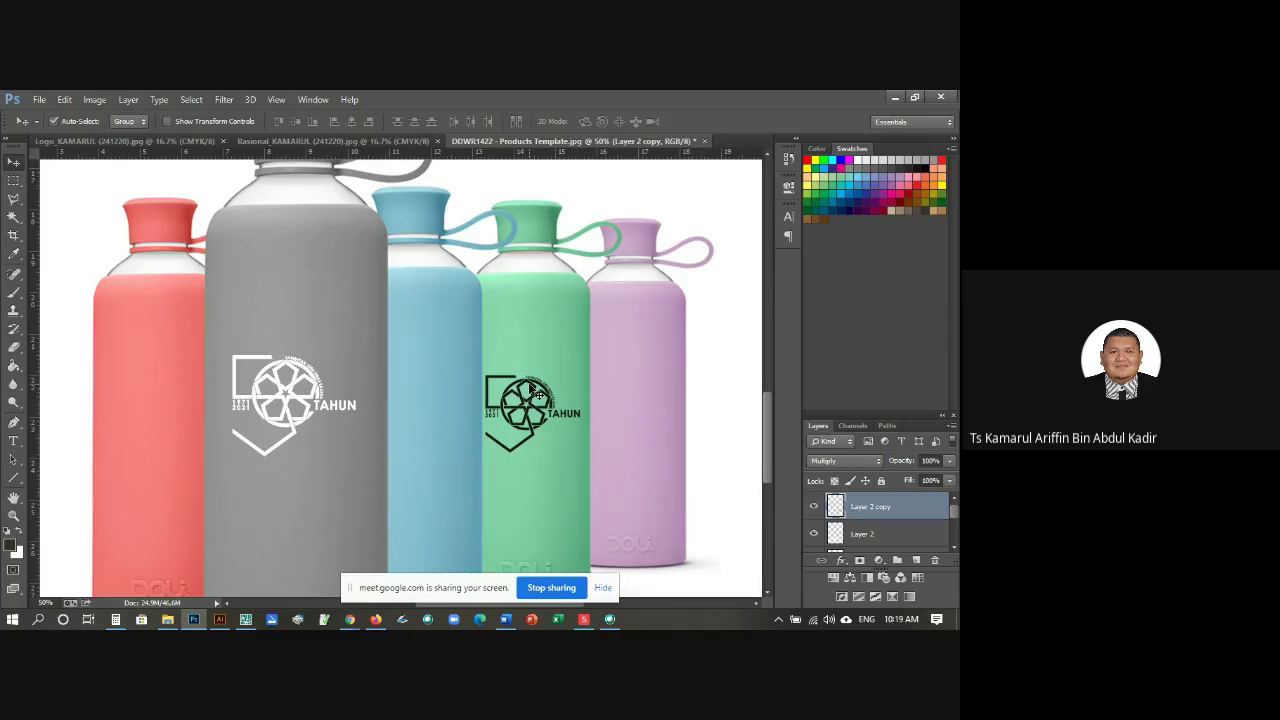
{"action": "left_click", "coordinate": [667, 209]}
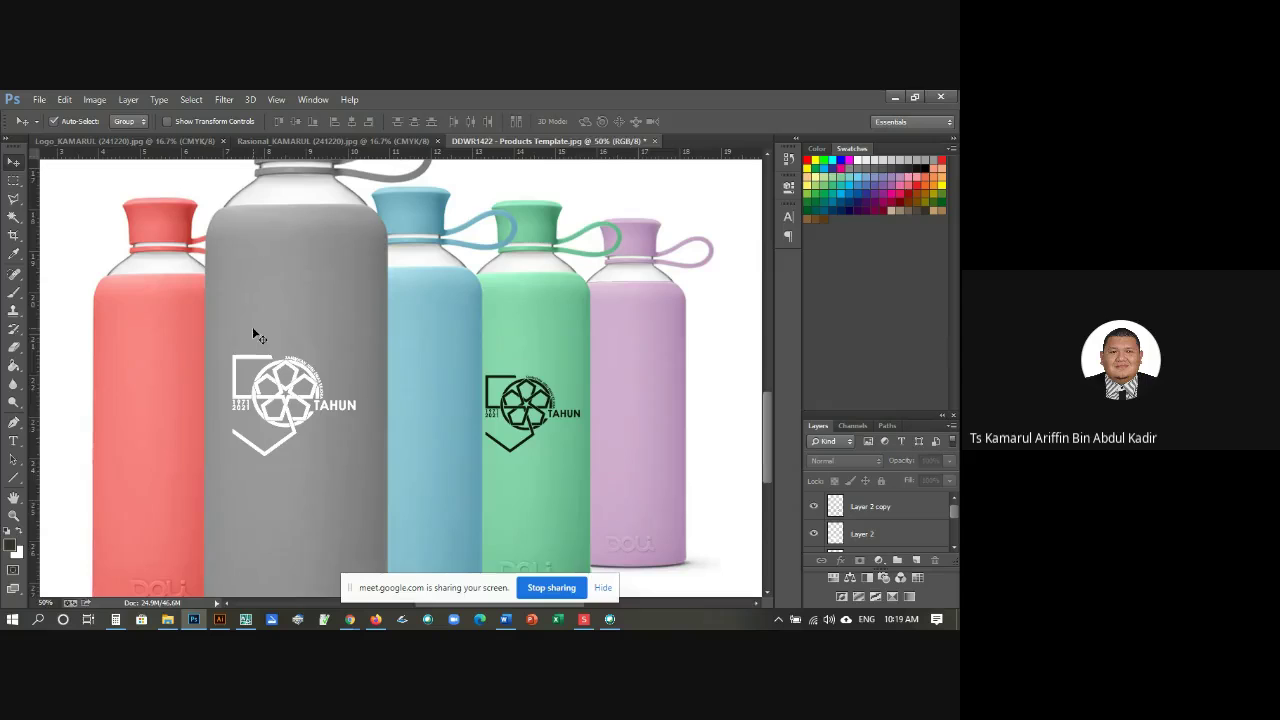
{"action": "scroll", "coordinate": [292, 360], "scroll_direction": "up", "scroll_amount": 5}
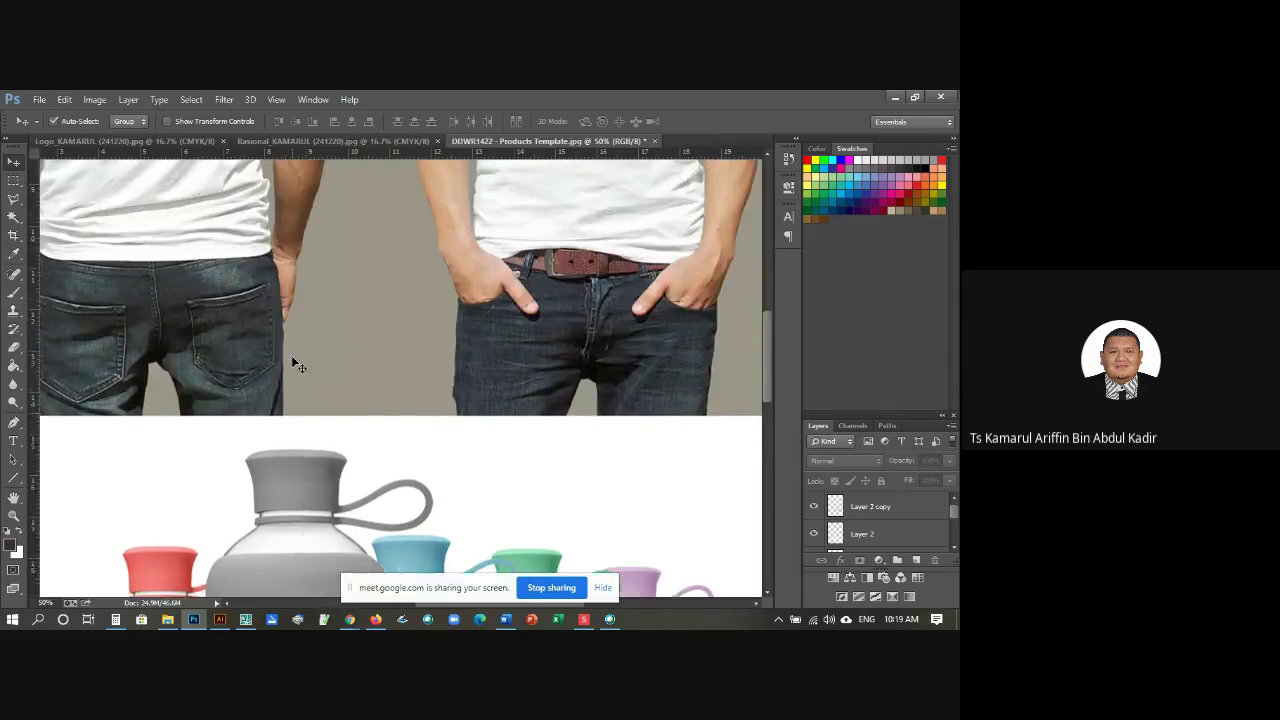
{"action": "scroll", "coordinate": [291, 355], "scroll_direction": "up", "scroll_amount": 5}
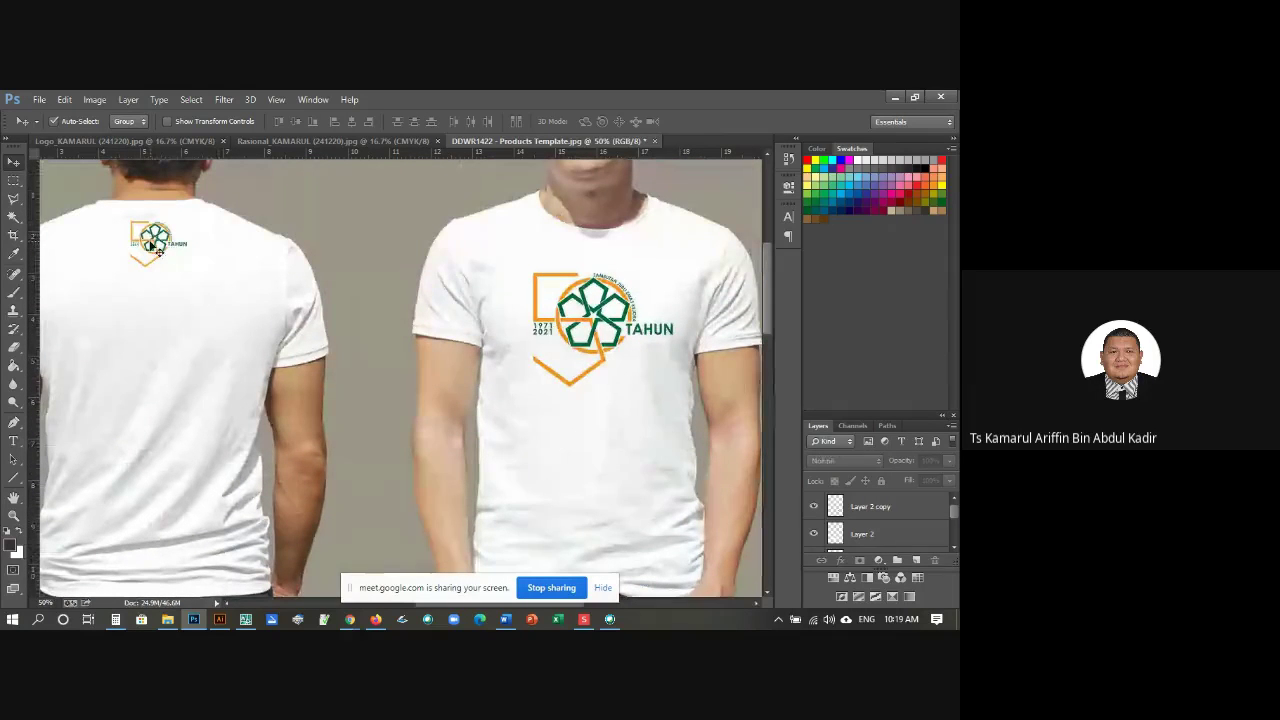
Step: Duplicate the small colour logo from the back of the T-shirt onto the lower half of the red bottle
{"action": "left_click", "coordinate": [155, 243]}
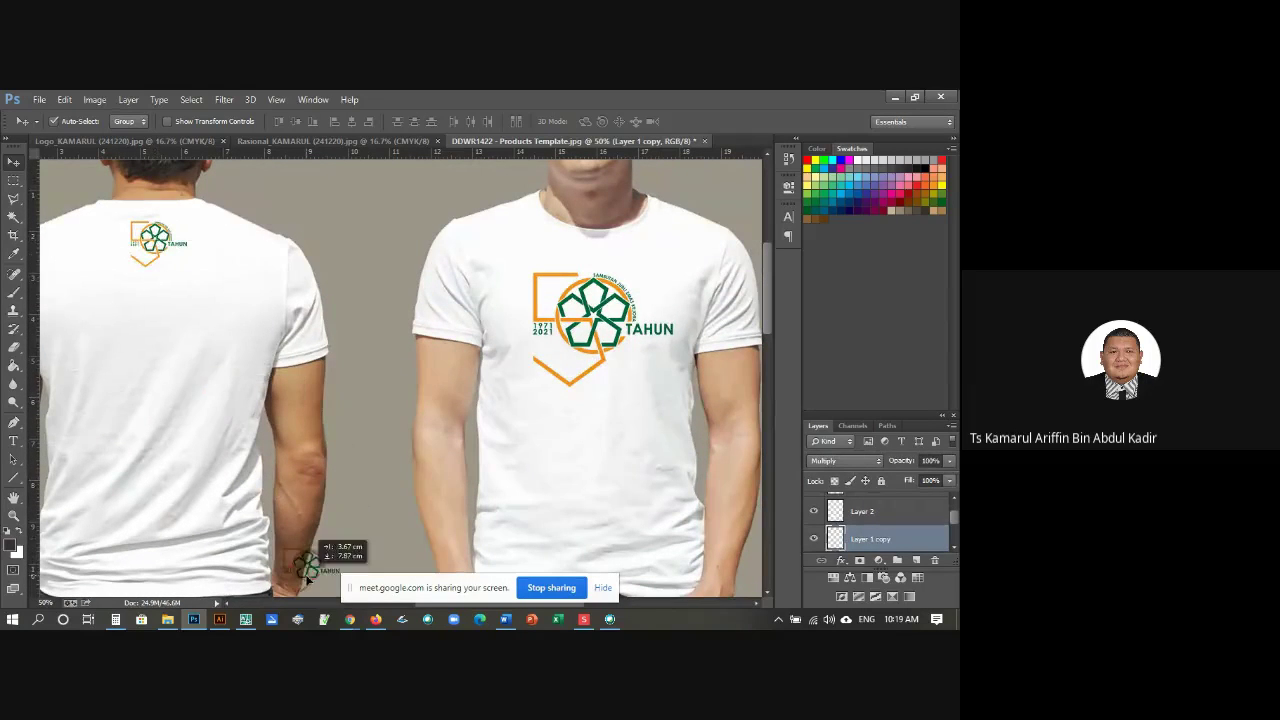
{"action": "scroll", "coordinate": [305, 565], "scroll_direction": "down", "scroll_amount": 2}
{"action": "left_click_drag", "start_coordinate": [305, 622], "coordinate": [314, 537]}
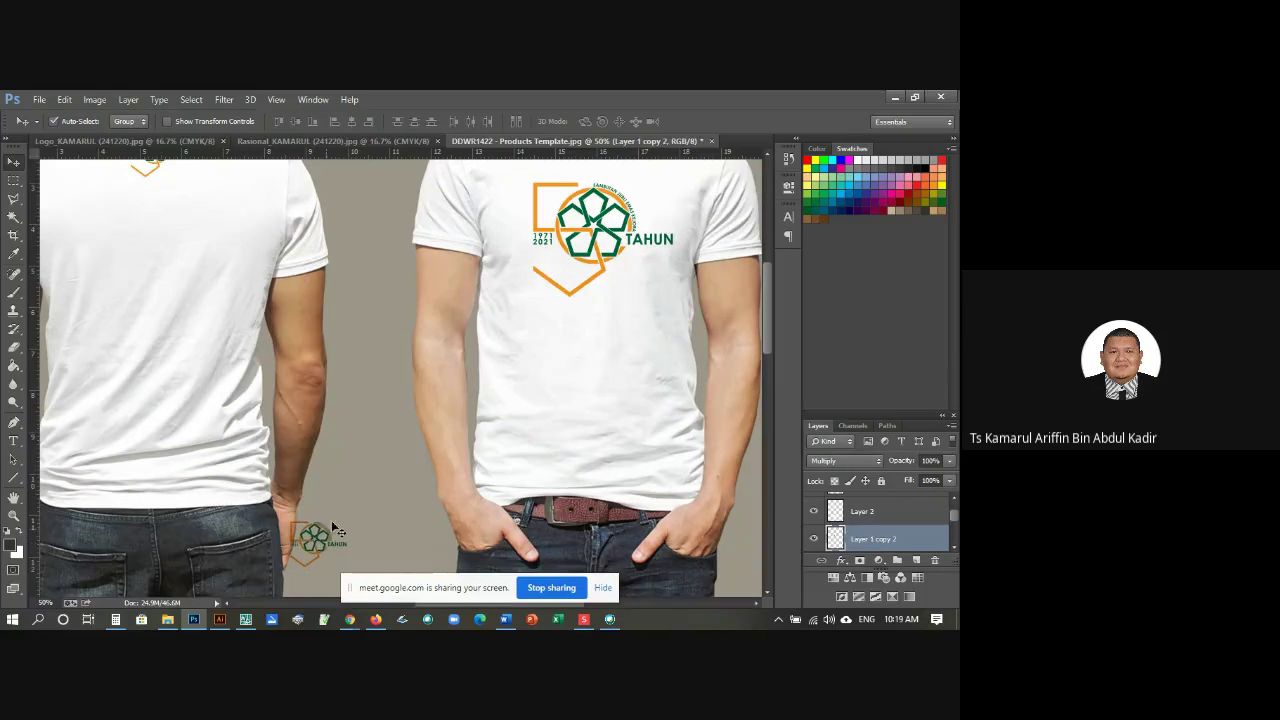
{"action": "scroll", "coordinate": [355, 470], "scroll_direction": "down", "scroll_amount": 3}
{"action": "scroll", "coordinate": [363, 463], "scroll_direction": "down", "scroll_amount": 3}
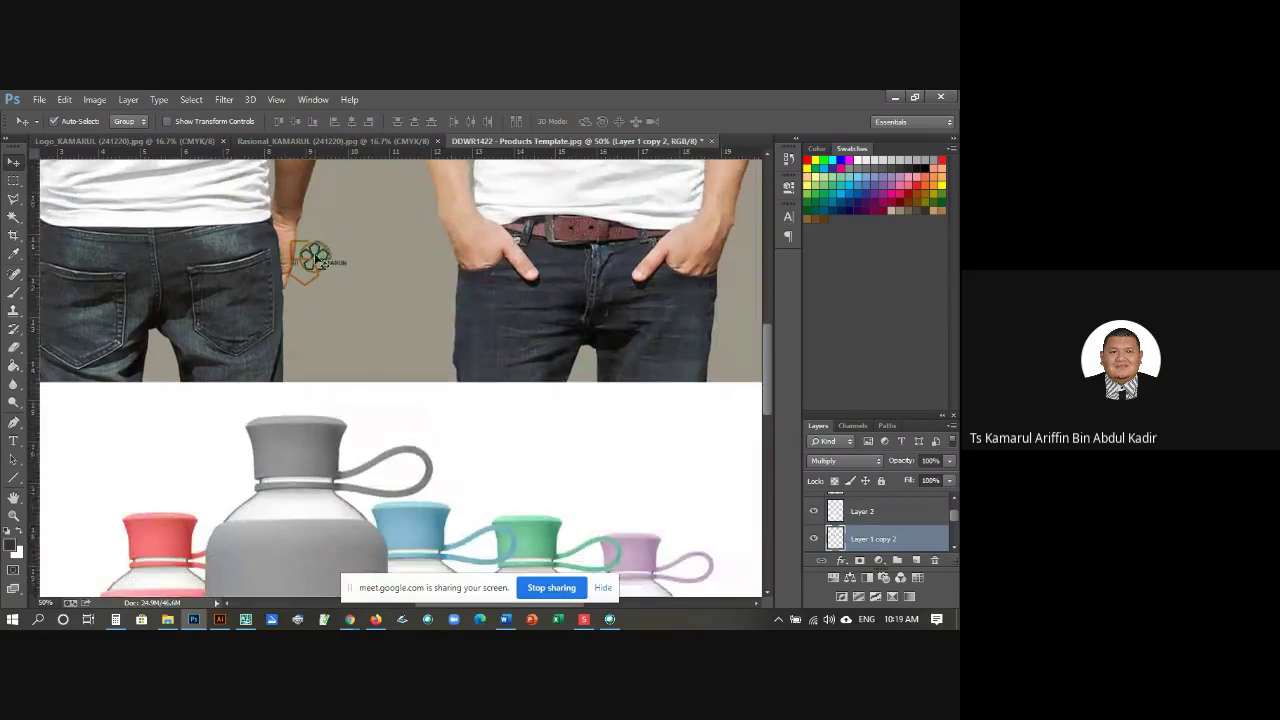
{"action": "left_click_drag", "start_coordinate": [320, 258], "coordinate": [304, 498]}
{"action": "scroll", "coordinate": [366, 390], "scroll_direction": "down", "scroll_amount": 3}
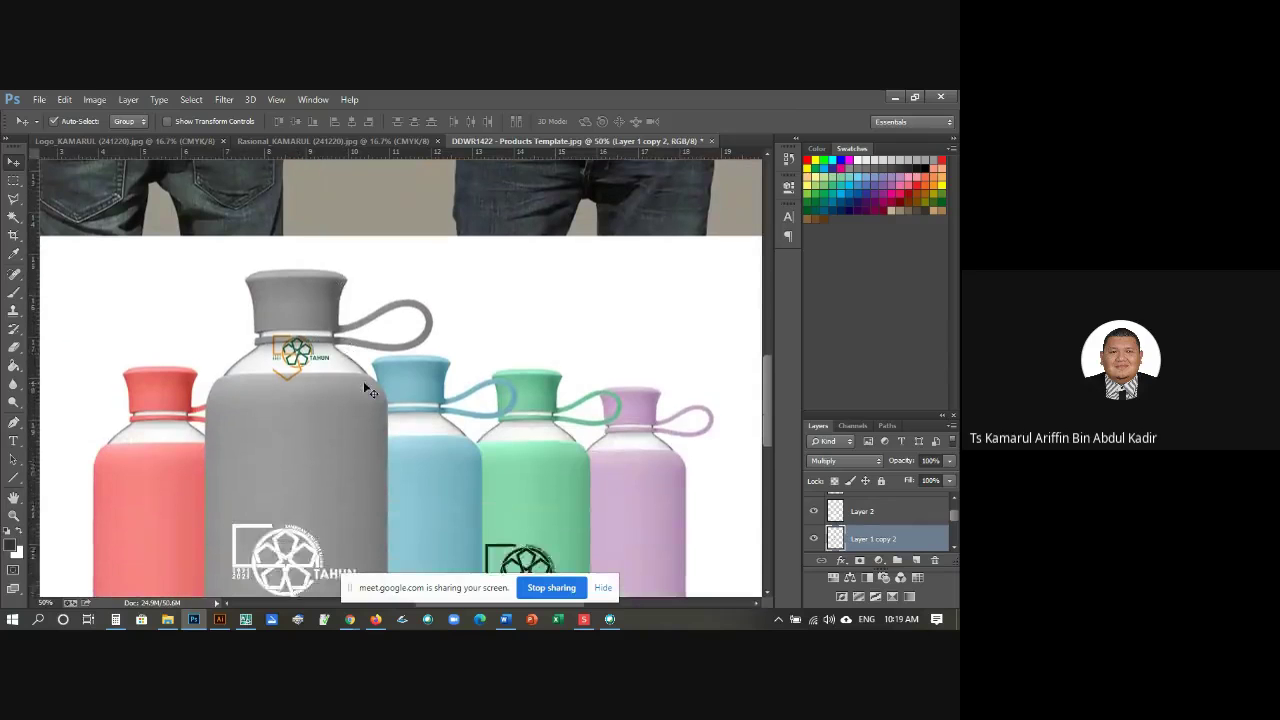
{"action": "scroll", "coordinate": [366, 390], "scroll_direction": "down", "scroll_amount": 3}
{"action": "left_click_drag", "start_coordinate": [300, 215], "coordinate": [138, 460]}
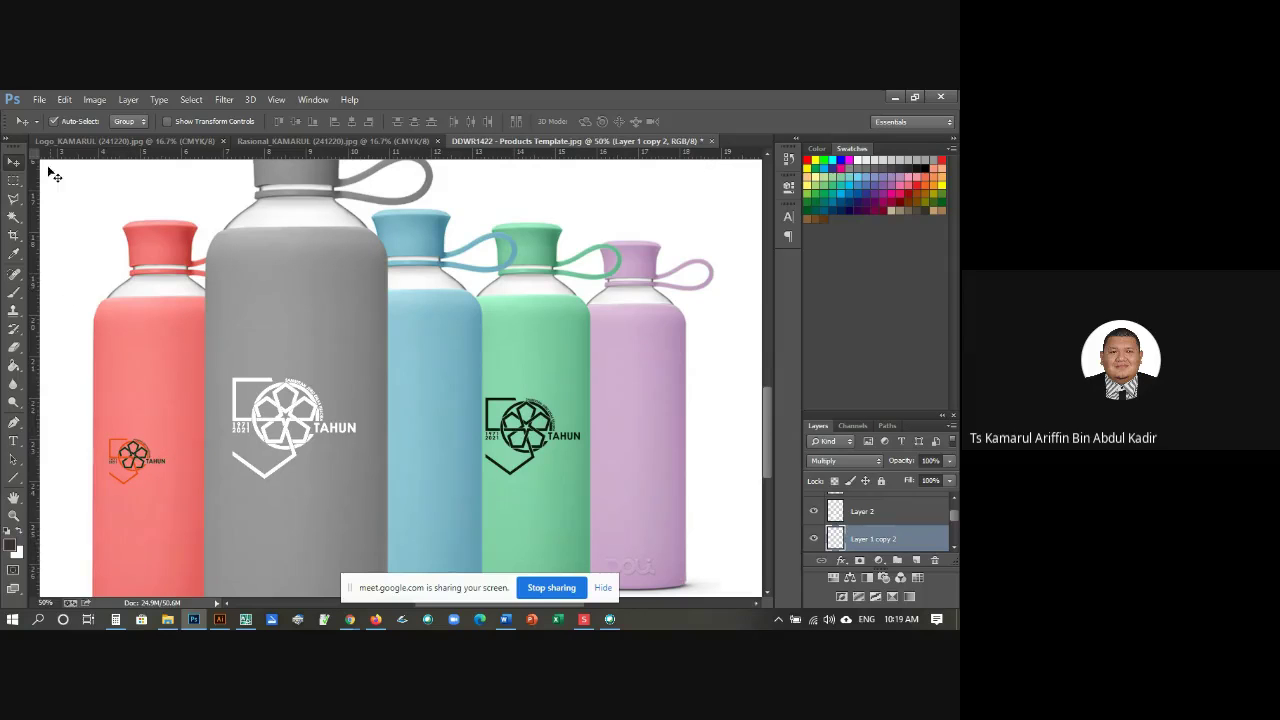
Step: Scale the red bottle's logo copy proportionally to about 156% so it nearly fills the bottle's width
{"action": "left_click", "coordinate": [68, 101]}
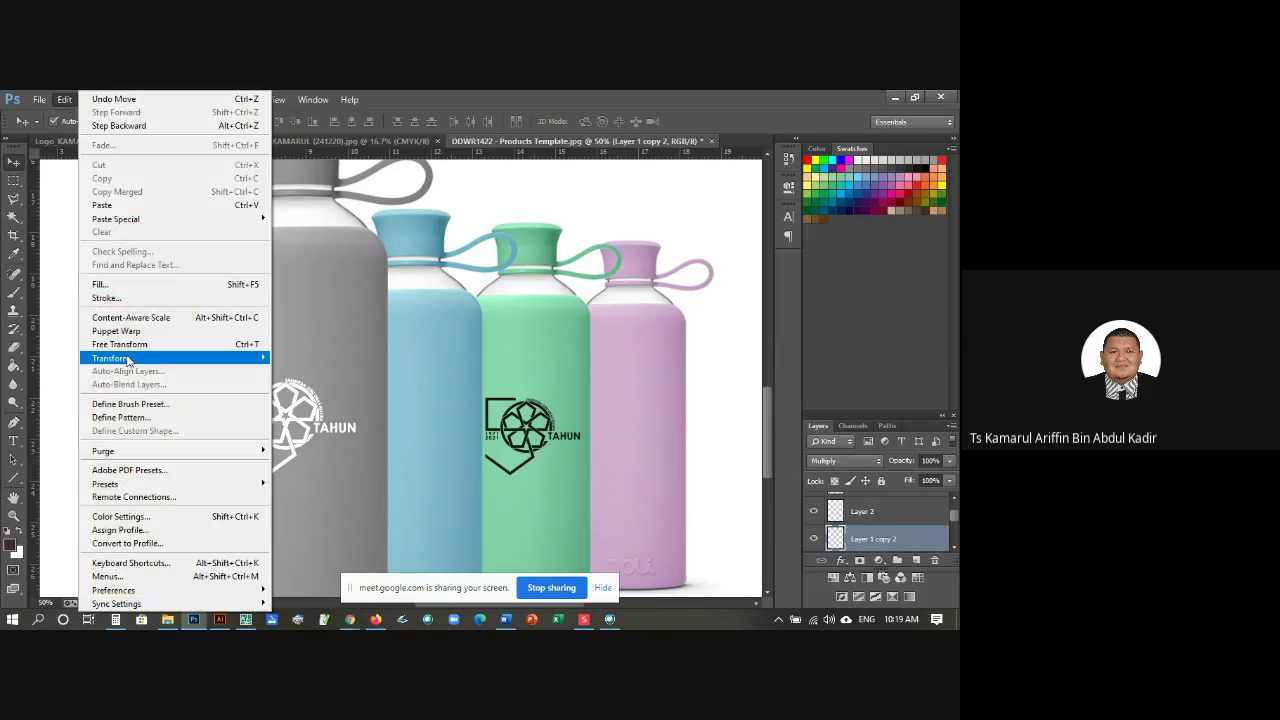
{"action": "mouse_move", "coordinate": [145, 359]}
{"action": "left_click", "coordinate": [291, 377]}
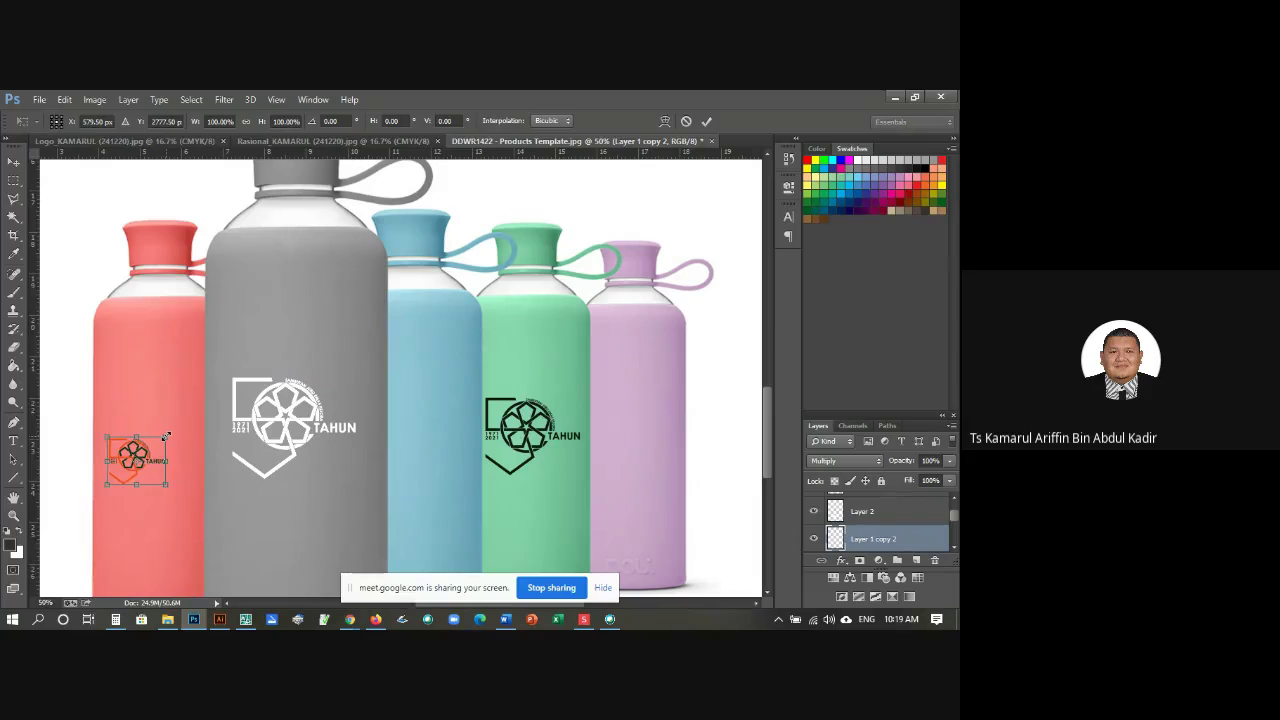
{"action": "left_click_drag", "start_coordinate": [166, 437], "coordinate": [199, 410]}
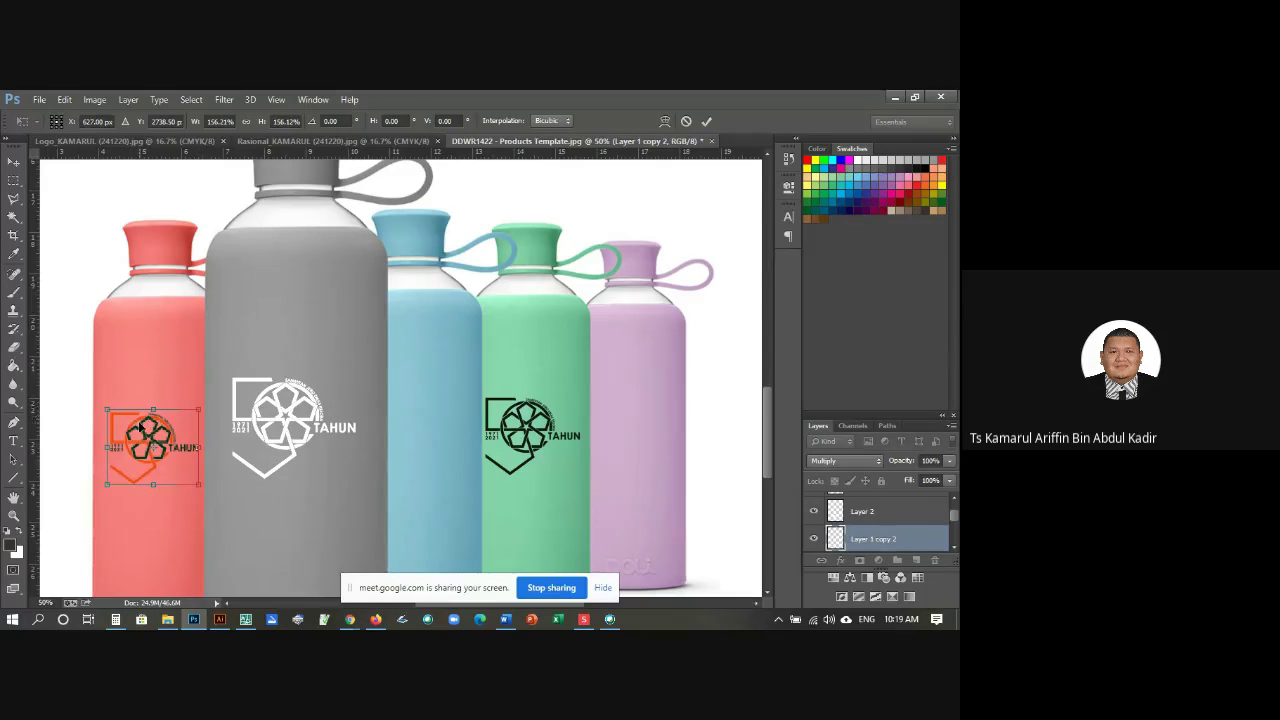
{"action": "key", "text": "Return"}
Step: Move the red bottle's logo slightly lower to centre it on the bottle, and deselect the layer
{"action": "scroll", "coordinate": [84, 375], "scroll_direction": "down", "scroll_amount": 2}
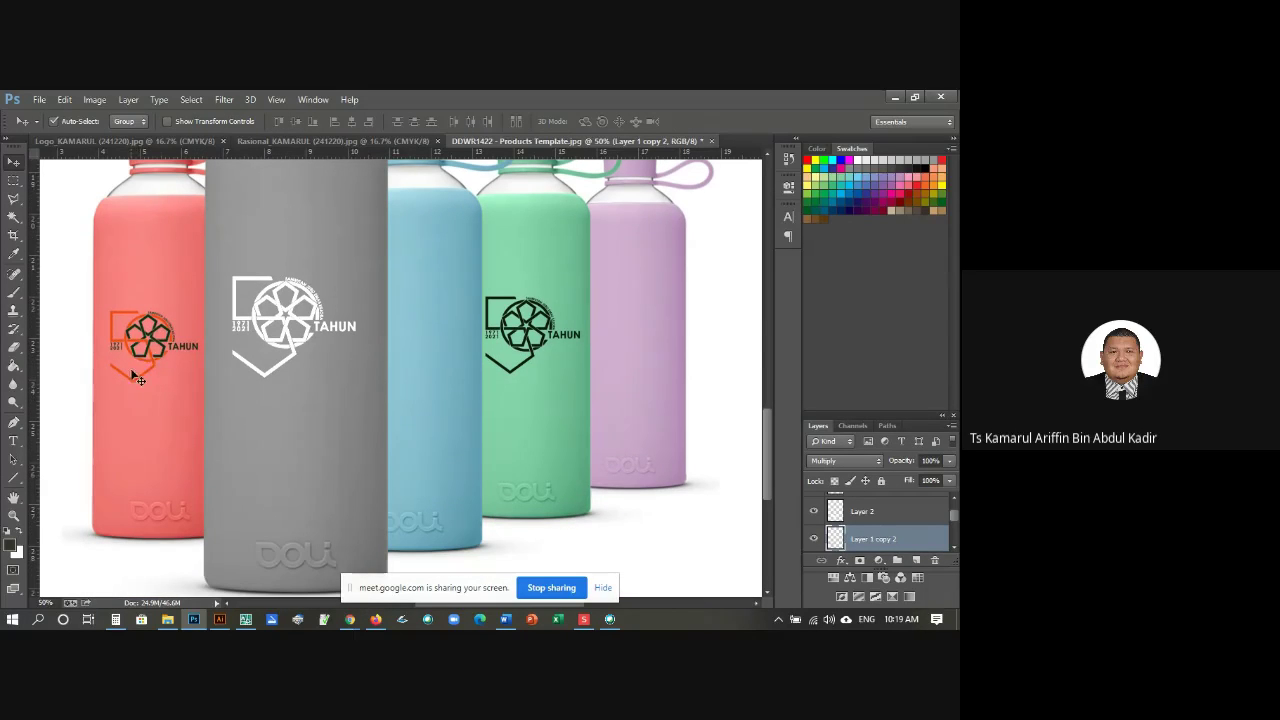
{"action": "mouse_move", "coordinate": [133, 343]}
{"action": "left_mouse_down"}
{"action": "mouse_move", "coordinate": [137, 371]}
{"action": "mouse_move", "coordinate": [142, 362]}
{"action": "left_mouse_up"}
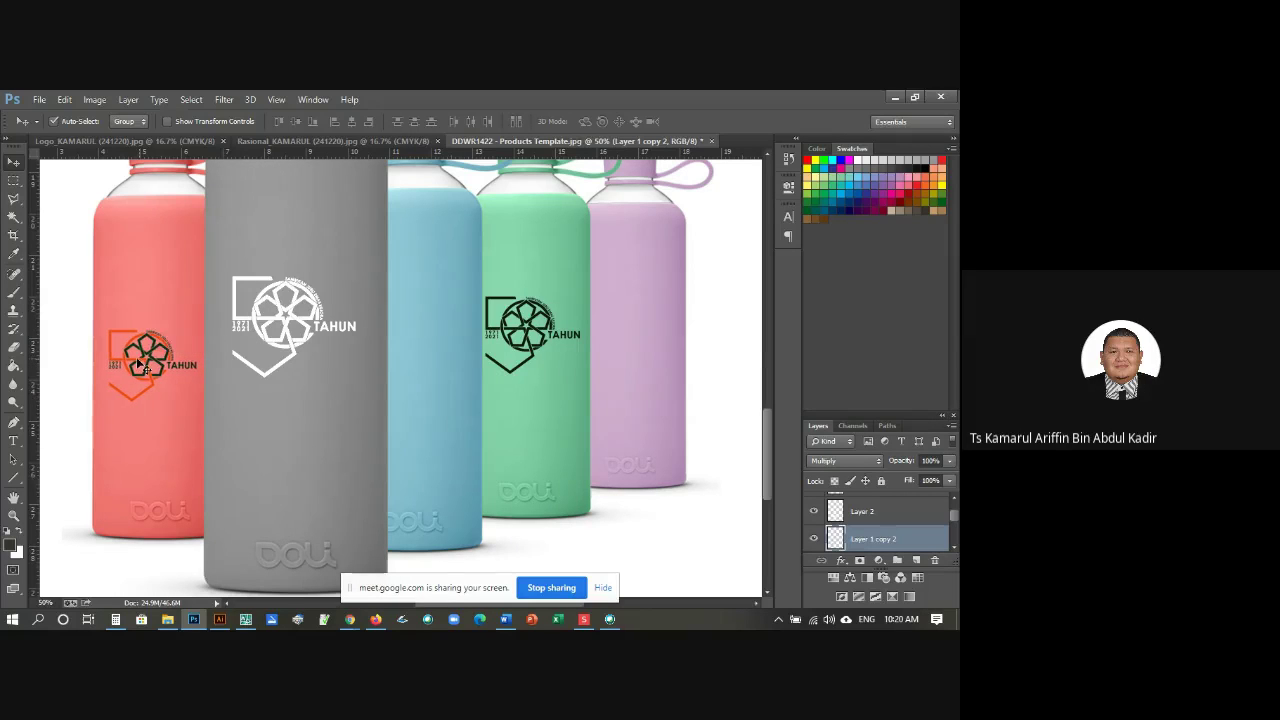
{"action": "left_click", "coordinate": [80, 343]}
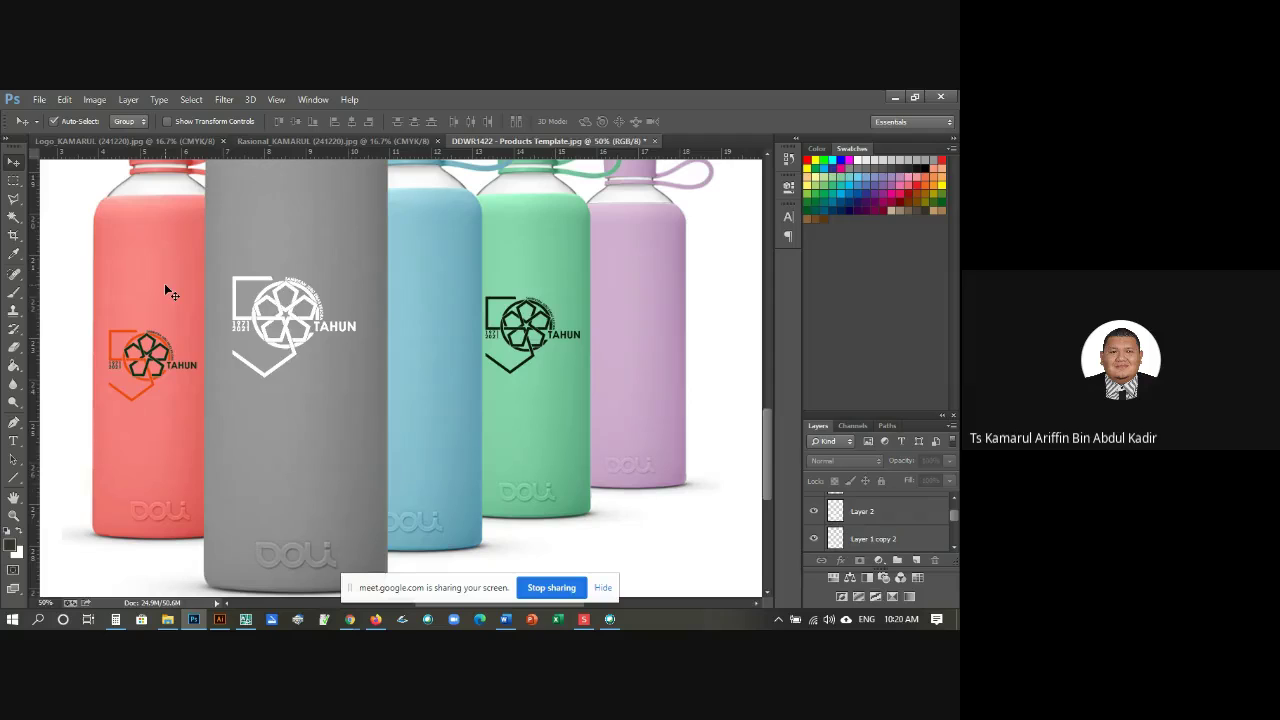
Step: Move the grey bottle's white logo slightly lower to line it up with the red bottle's logo
{"action": "key", "text": "ctrl+minus"}
{"action": "key", "text": "ctrl+minus"}
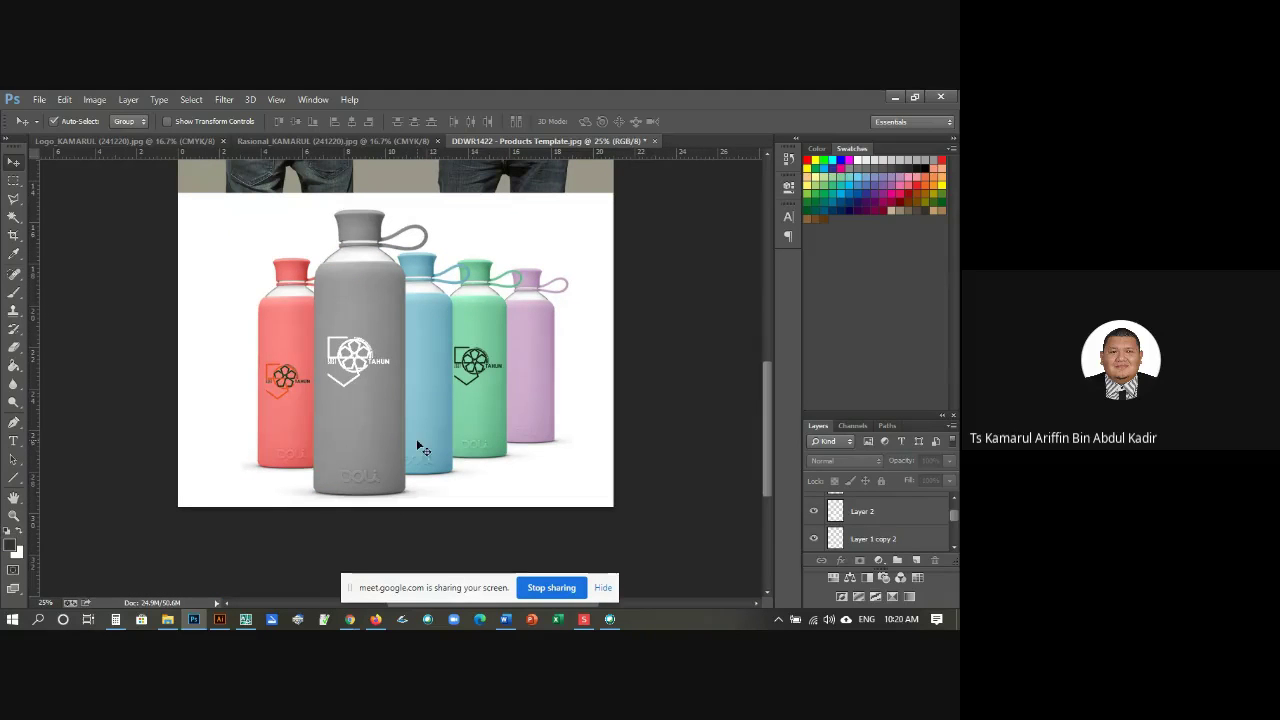
{"action": "left_click", "coordinate": [360, 368]}
{"action": "left_click_drag", "start_coordinate": [363, 373], "coordinate": [359, 378]}
Step: Move the green bottle's logo slightly lower and nudge it right to centre it on the bottle
{"action": "left_click_drag", "start_coordinate": [478, 368], "coordinate": [475, 378]}
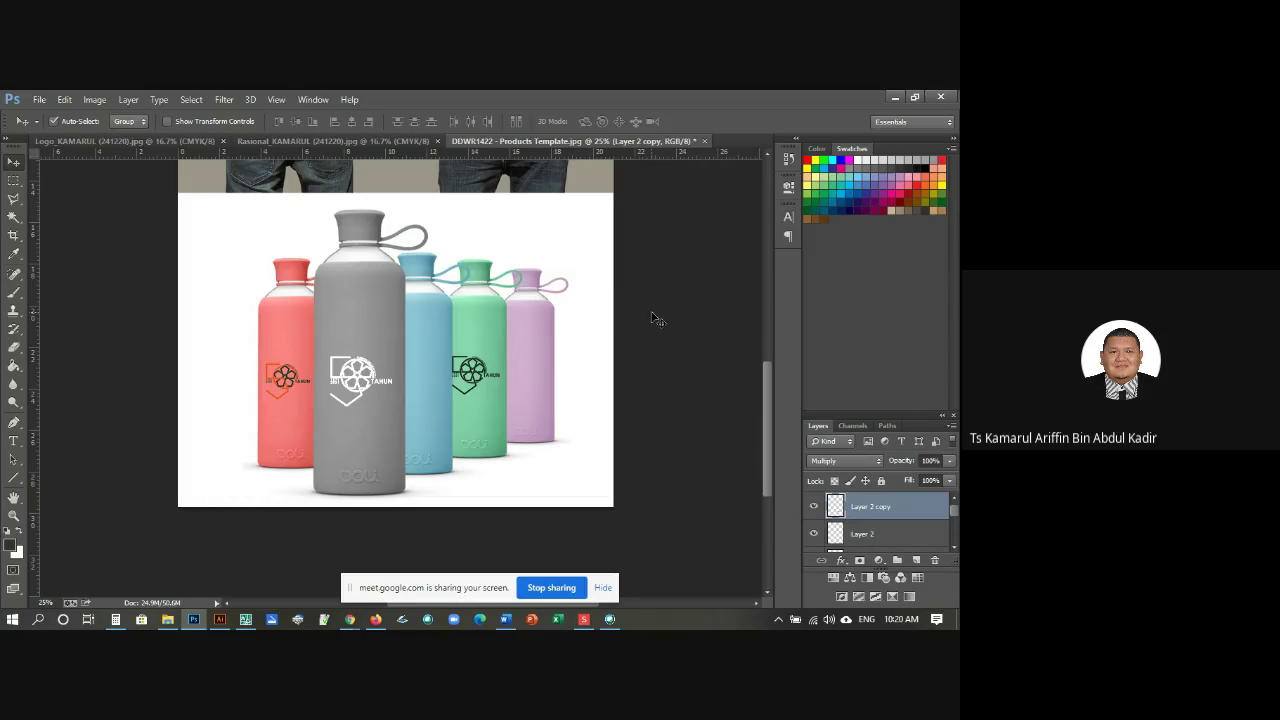
{"action": "key", "text": "Right"}
{"action": "key", "text": "Right"}
{"action": "key", "text": "Right"}
{"action": "key", "text": "Right"}
{"action": "key", "text": "Right"}
{"action": "key", "text": "Right"}
{"action": "key", "text": "Right"}
{"action": "key", "text": "Right"}
{"action": "key", "text": "Right"}
{"action": "key", "text": "Right"}
{"action": "key", "text": "Right"}
{"action": "key", "text": "Right"}
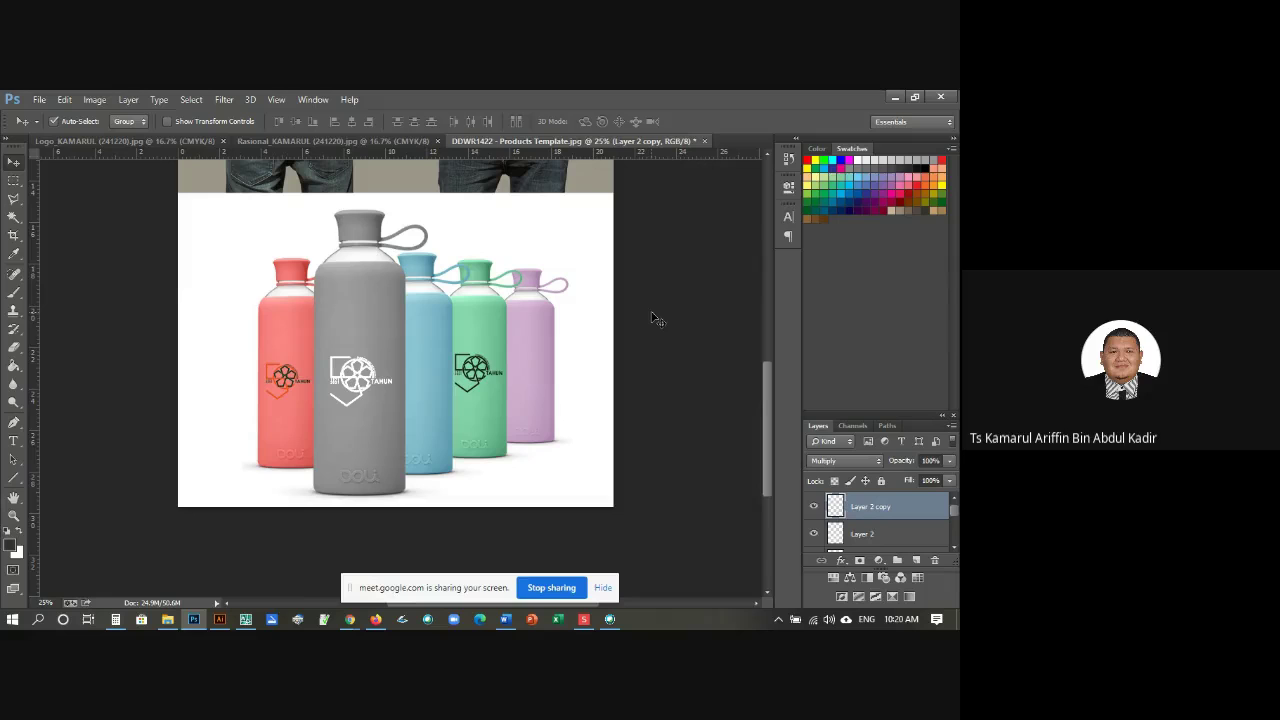
{"action": "scroll", "coordinate": [680, 370], "scroll_direction": "up", "scroll_amount": 3}
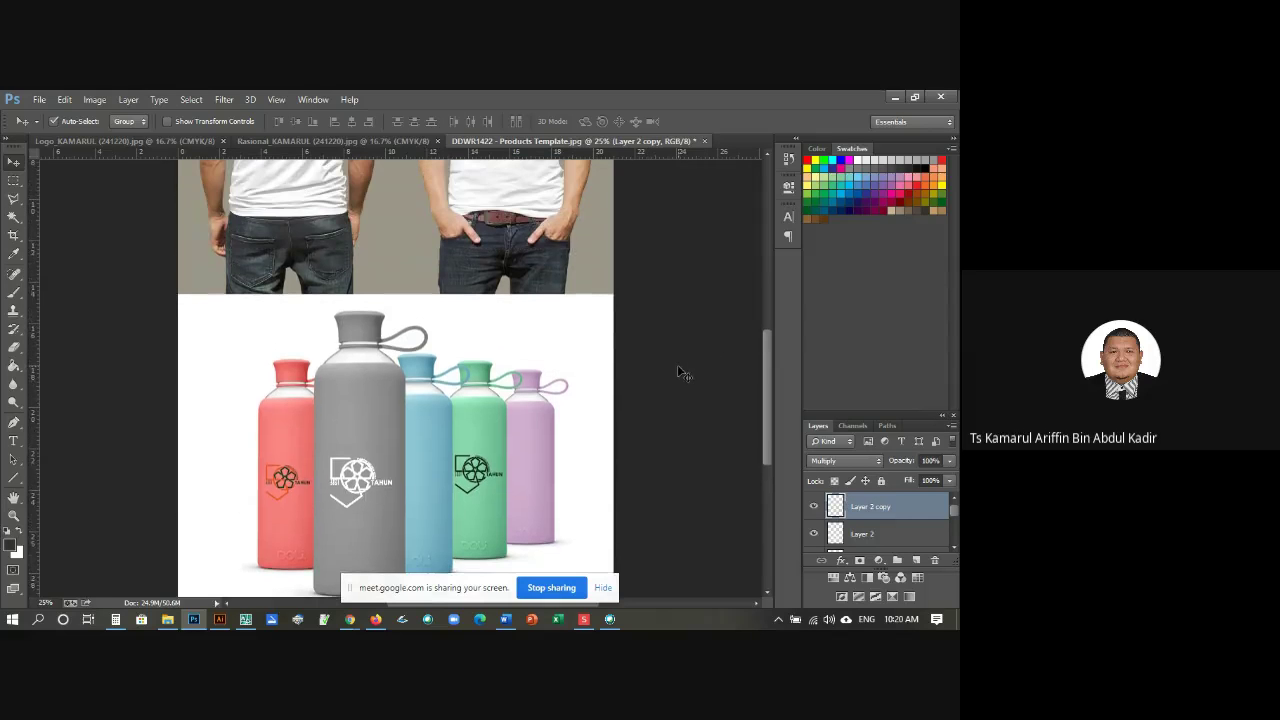
{"action": "key", "text": "ctrl+minus"}
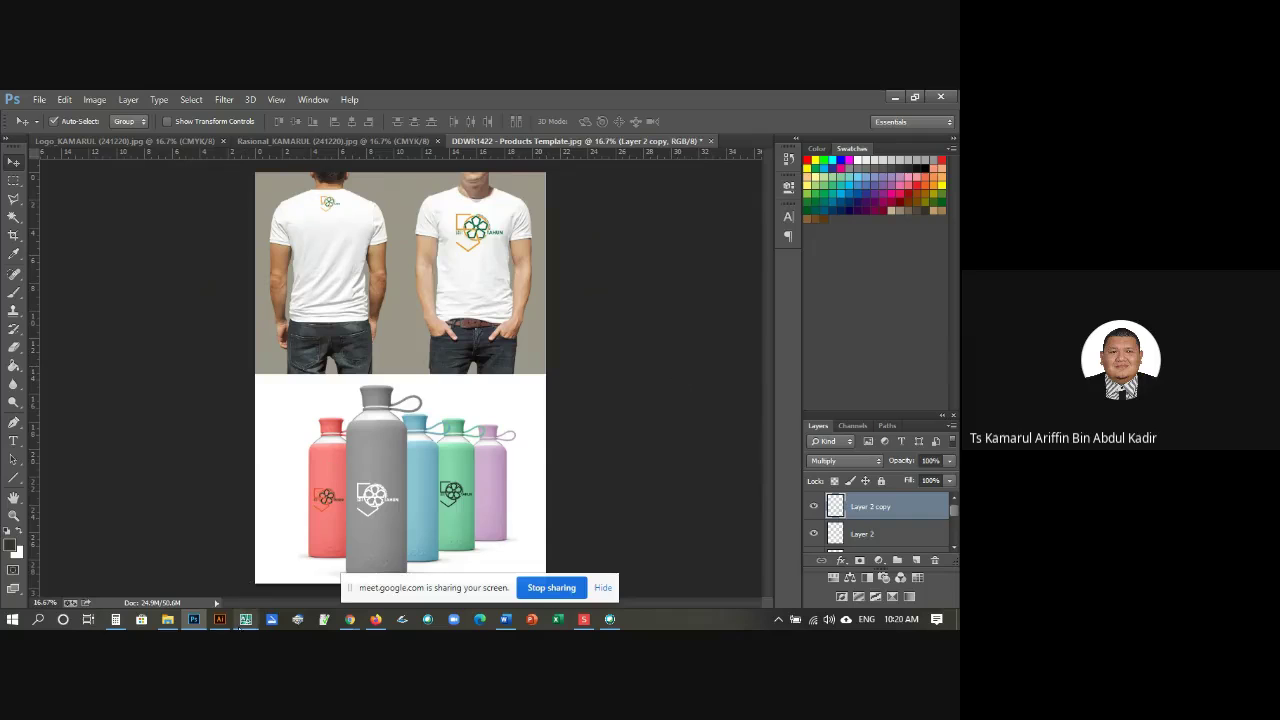
Step: Switch to AutoCAD and examine the logo drawing's outline, outlined hatch and solid hatch versions beside the grid
{"action": "left_click", "coordinate": [244, 621]}
{"action": "scroll", "coordinate": [314, 407], "scroll_direction": "down", "scroll_amount": 3}
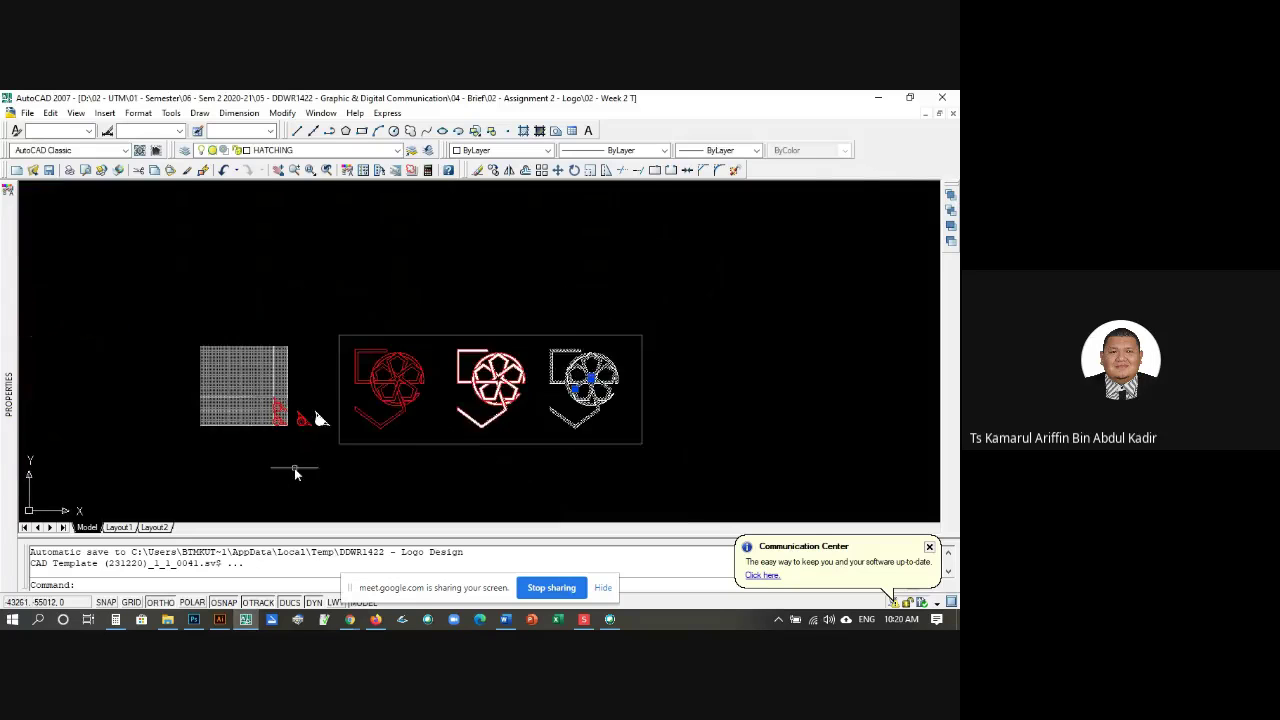
{"action": "scroll", "coordinate": [330, 420], "scroll_direction": "up", "scroll_amount": 4}
{"action": "scroll", "coordinate": [300, 425], "scroll_direction": "down", "scroll_amount": 4}
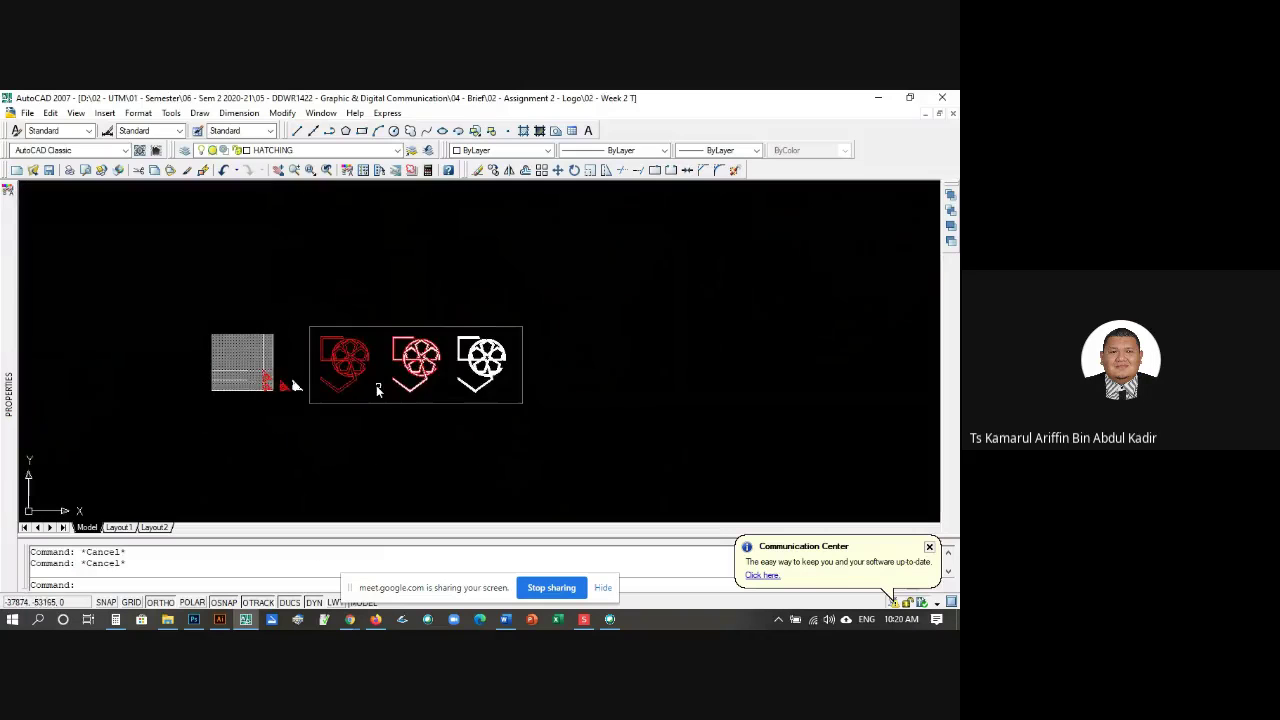
{"action": "scroll", "coordinate": [309, 371], "scroll_direction": "up", "scroll_amount": 3}
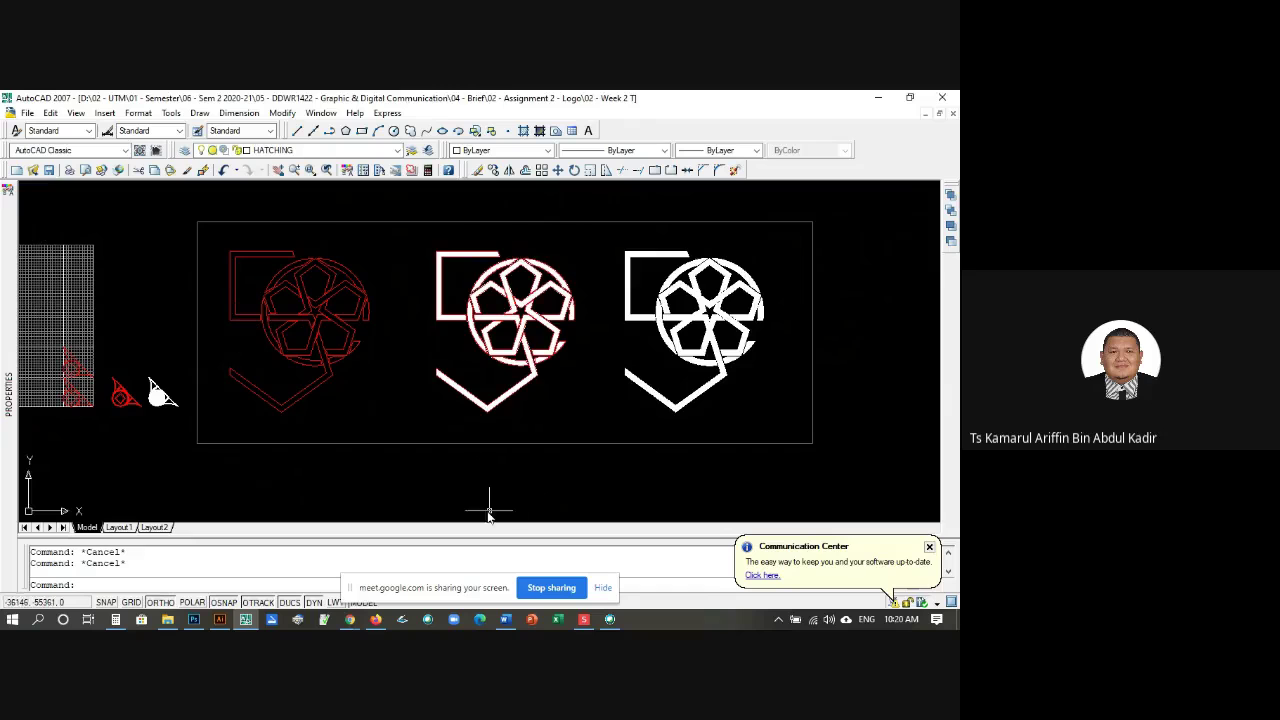
{"action": "scroll", "coordinate": [259, 400], "scroll_direction": "up", "scroll_amount": 2}
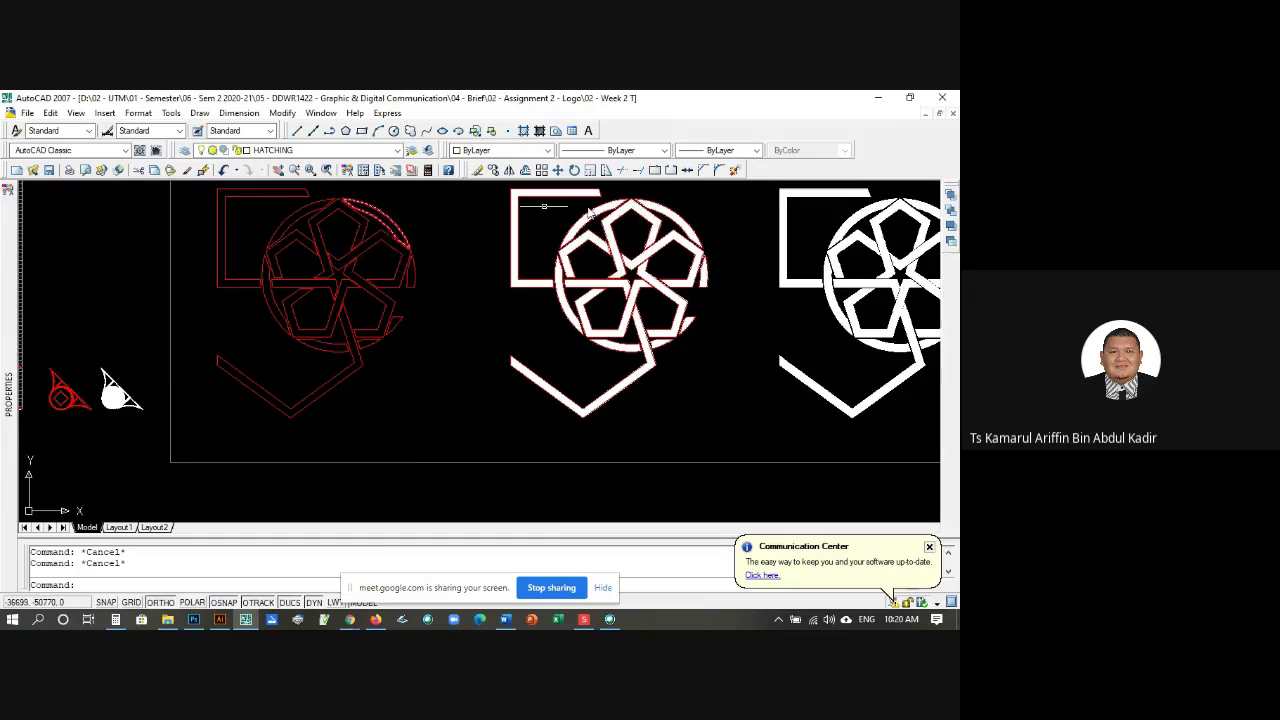
{"action": "scroll", "coordinate": [500, 312], "scroll_direction": "down", "scroll_amount": 3}
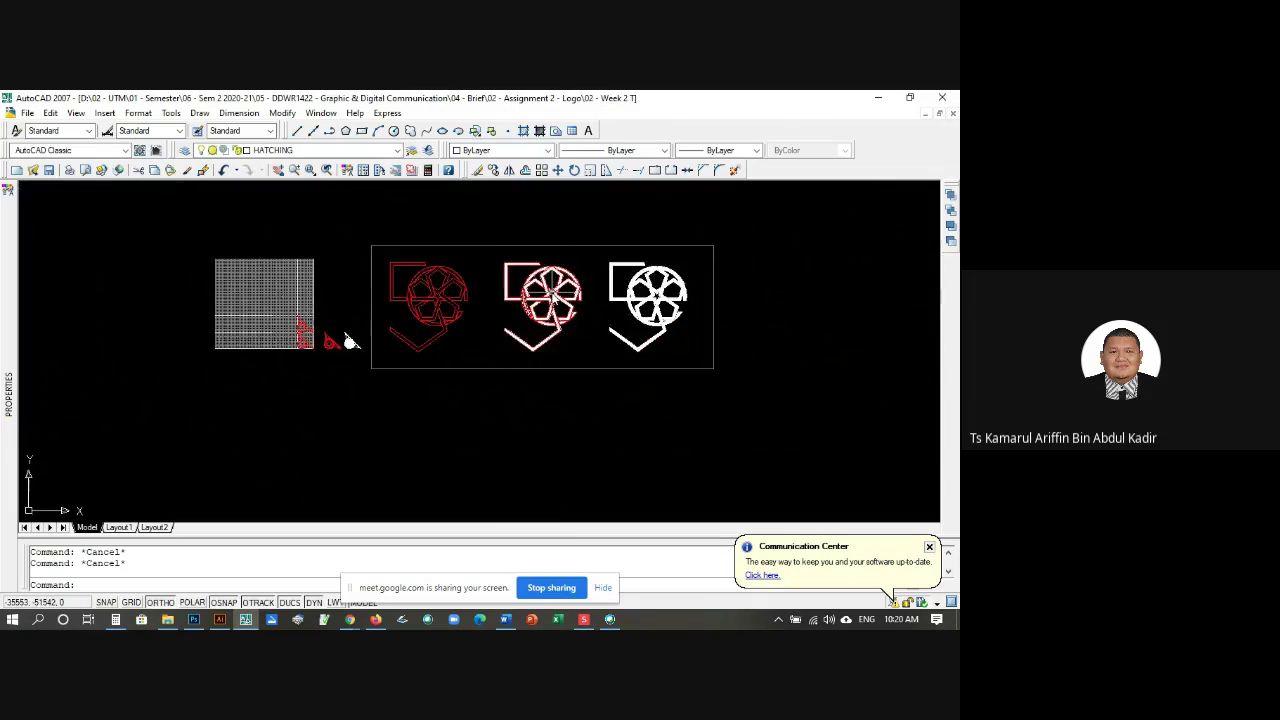
{"action": "scroll", "coordinate": [718, 289], "scroll_direction": "up", "scroll_amount": 3}
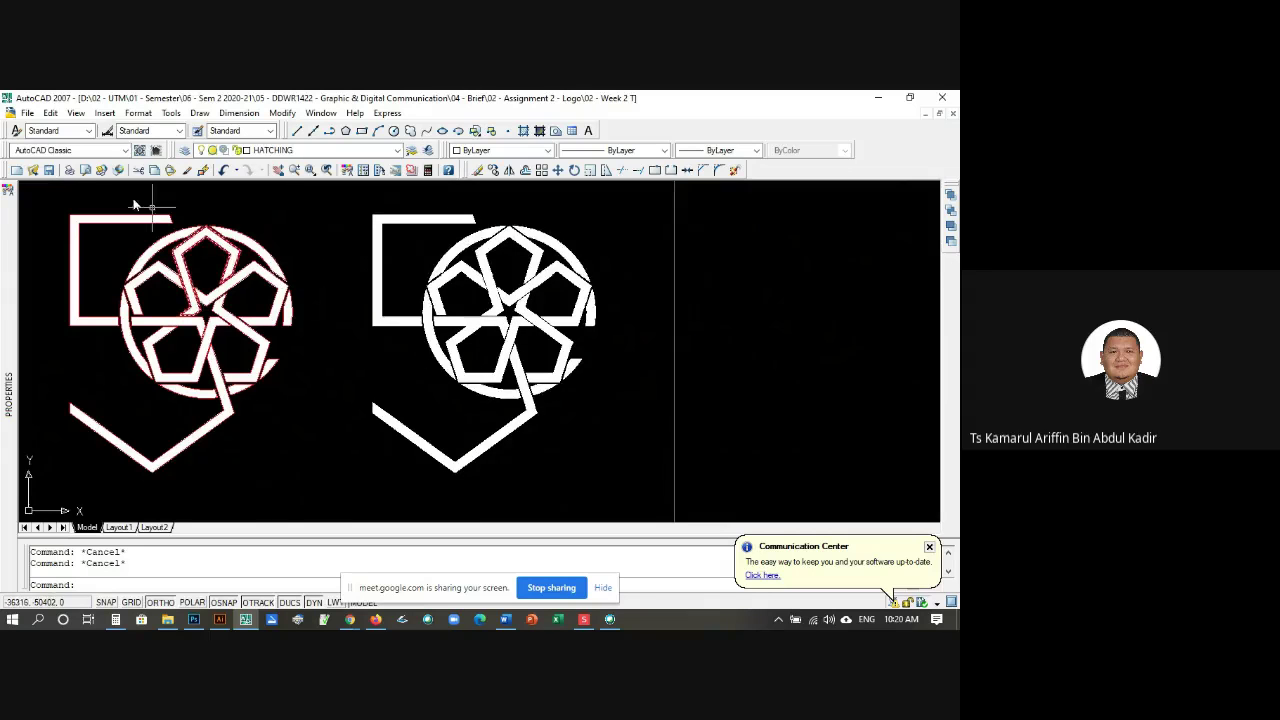
Step: Switch to Illustrator, close the Rasional artwork document and return to the products template in Photoshop
{"action": "left_click", "coordinate": [219, 619]}
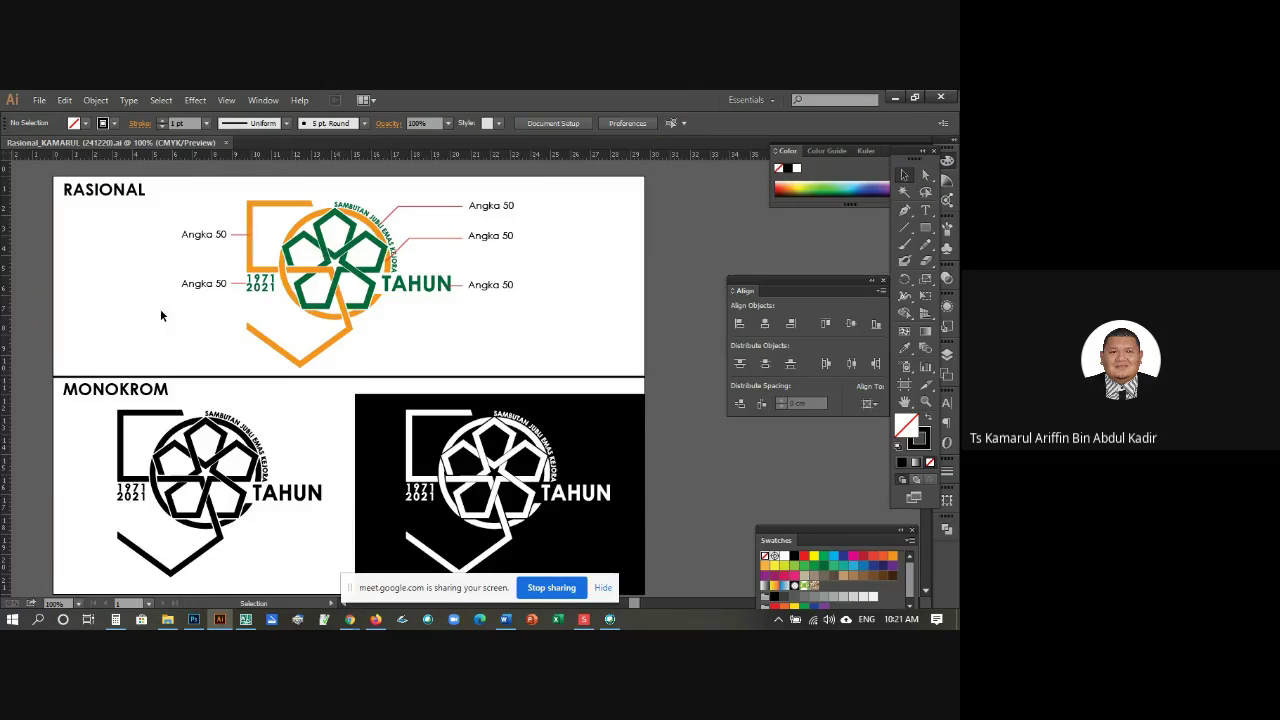
{"action": "left_click", "coordinate": [226, 143]}
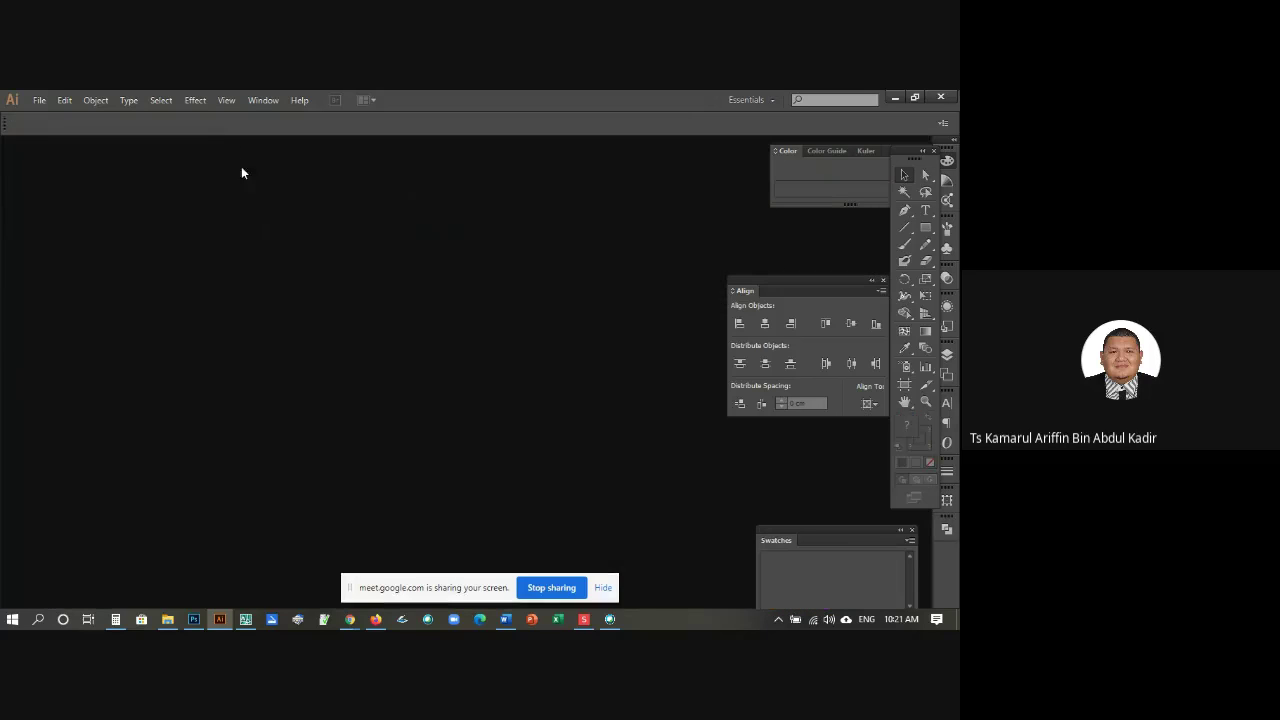
{"action": "left_click", "coordinate": [195, 619]}
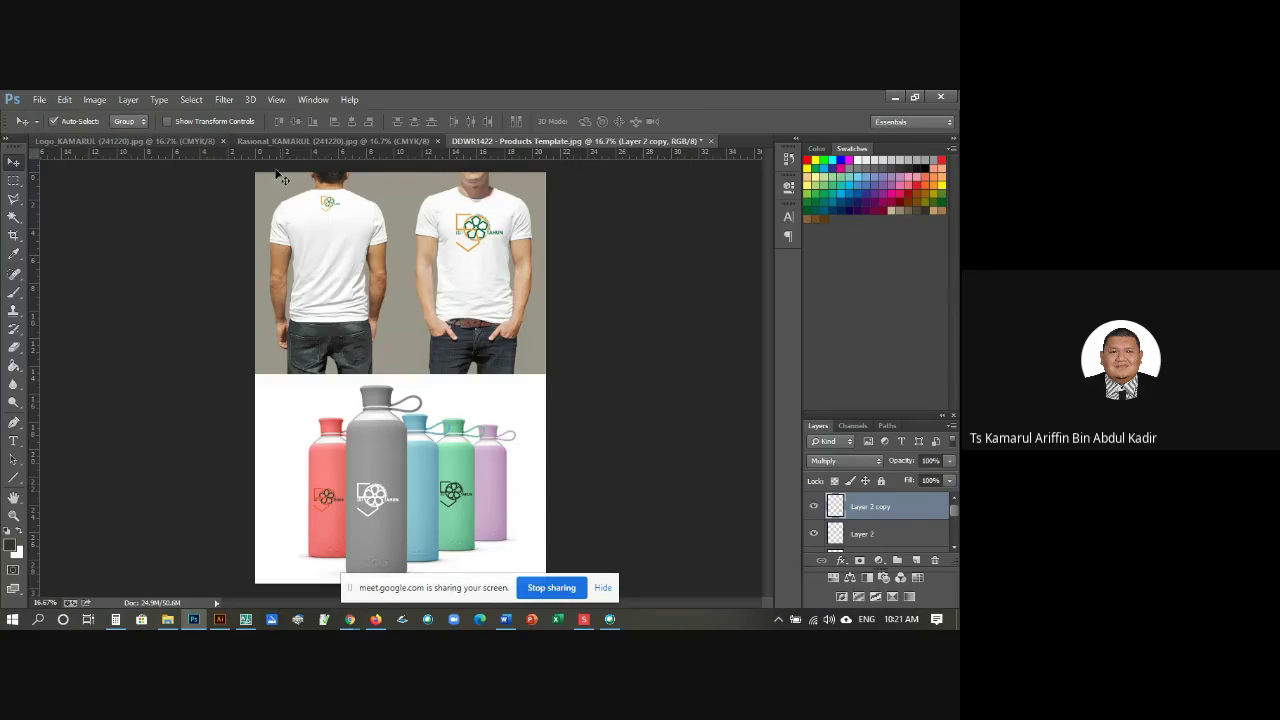
Step: Review the colour logo JPEG and the Rasional and Monokrom JPEG in turn
{"action": "left_click", "coordinate": [157, 143]}
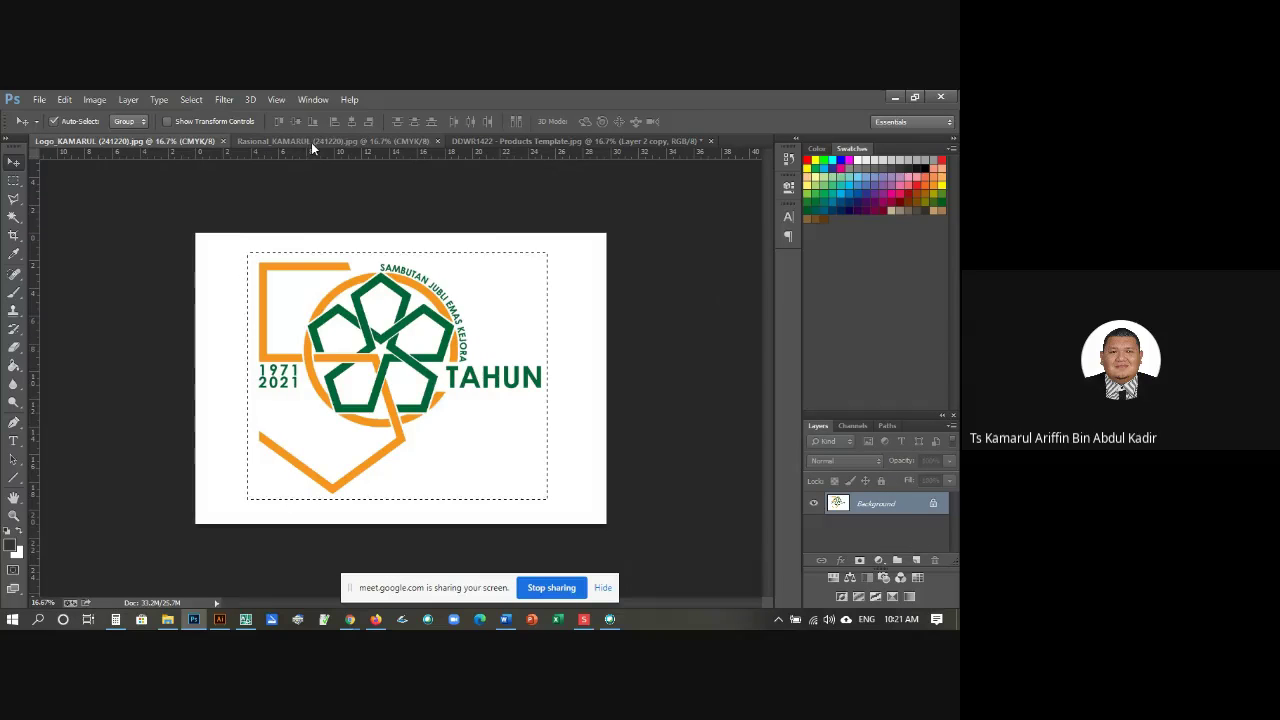
{"action": "left_click", "coordinate": [311, 142]}
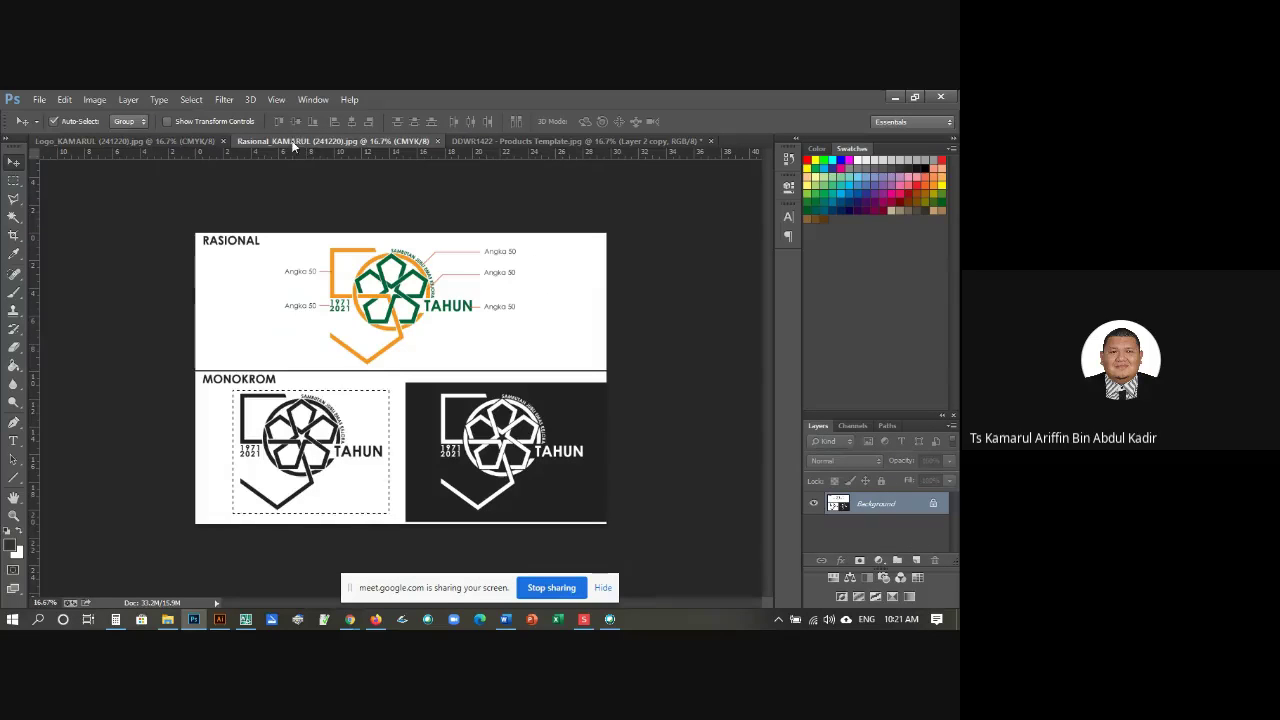
{"action": "left_click", "coordinate": [161, 143]}
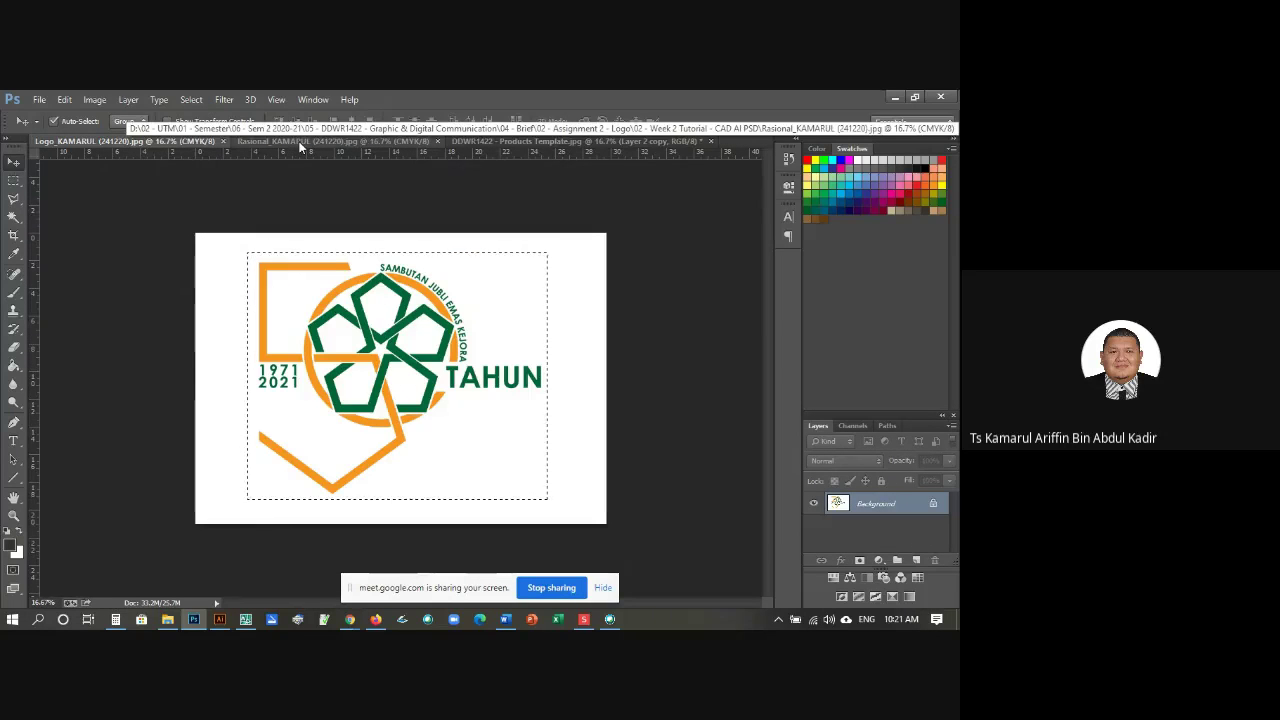
{"action": "left_click", "coordinate": [300, 145]}
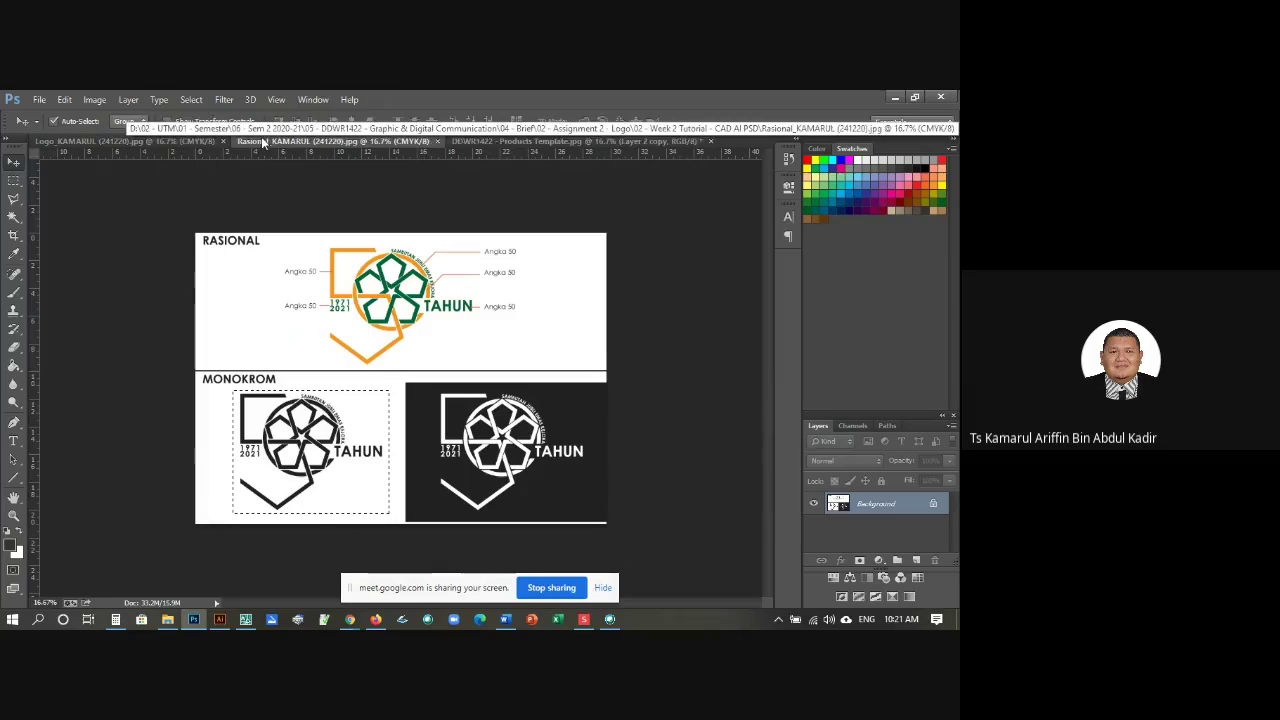
Step: Save the products template with its layers as "DDWR1422 - Products Template.psd" in the "01 - Example" folder with Maximize Compatibility on
{"action": "left_click", "coordinate": [479, 142]}
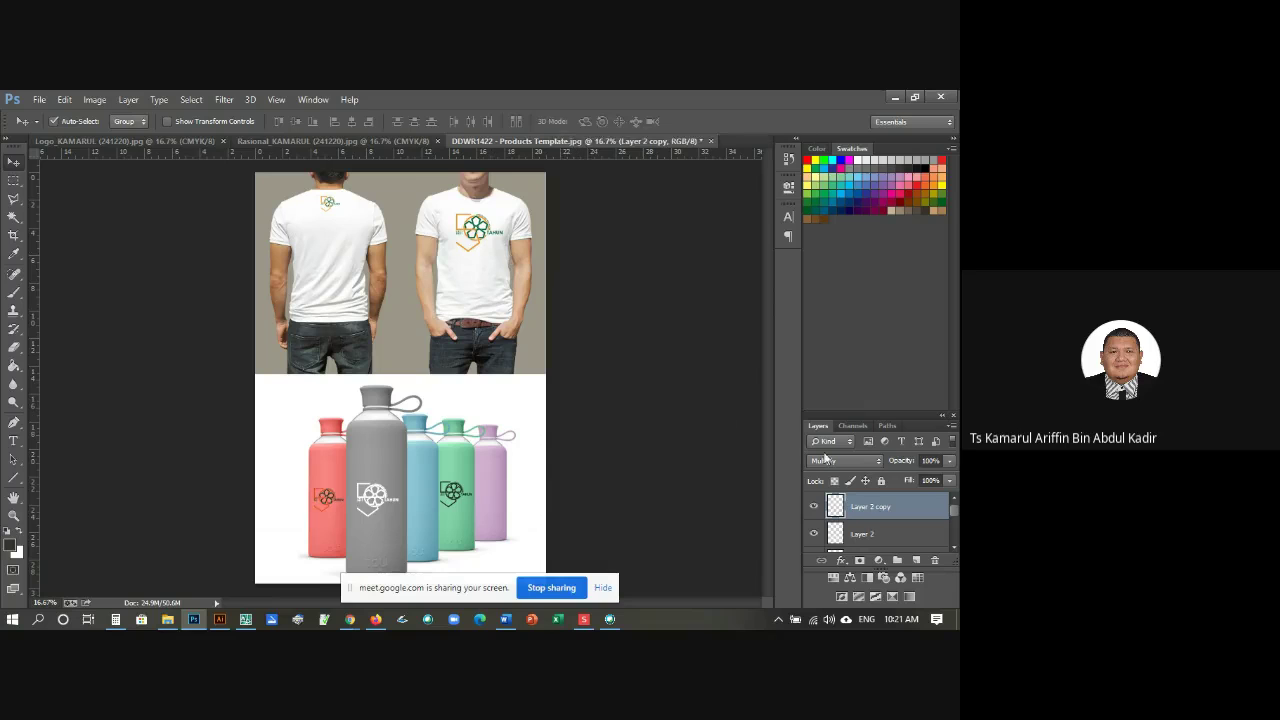
{"action": "left_click", "coordinate": [900, 528]}
{"action": "left_click", "coordinate": [897, 508]}
{"action": "left_click", "coordinate": [38, 100]}
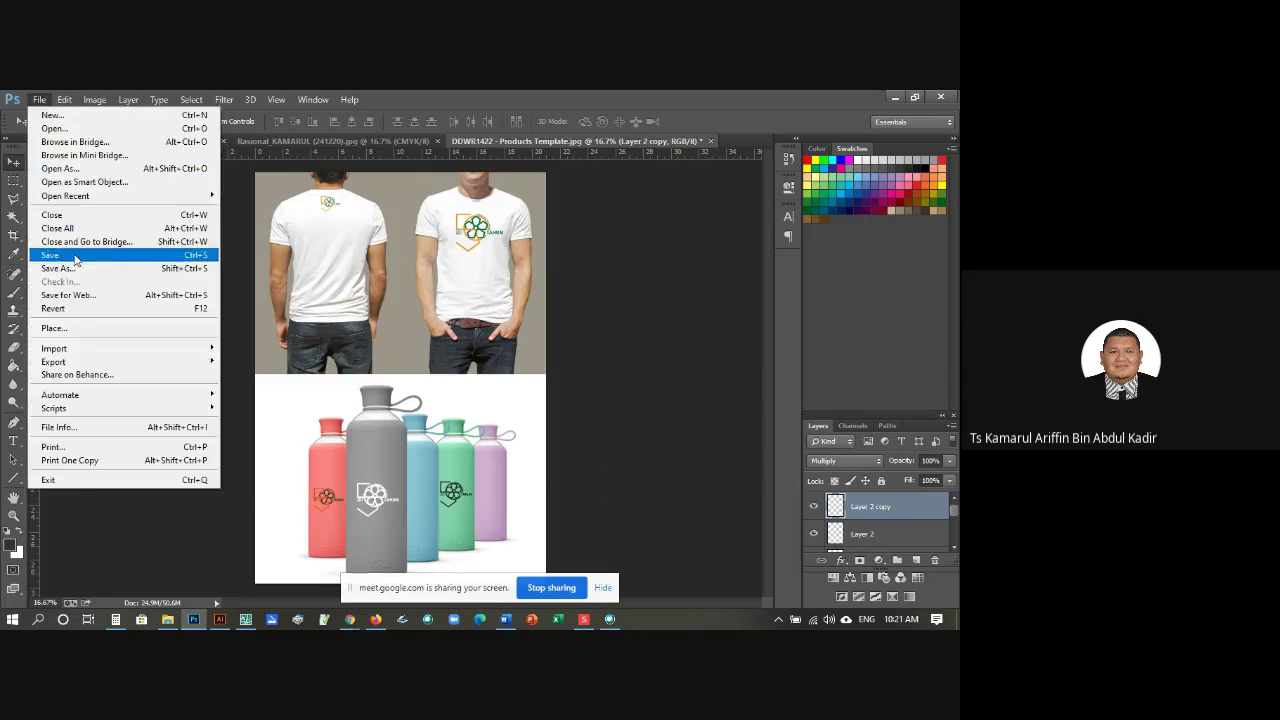
{"action": "left_click", "coordinate": [226, 256]}
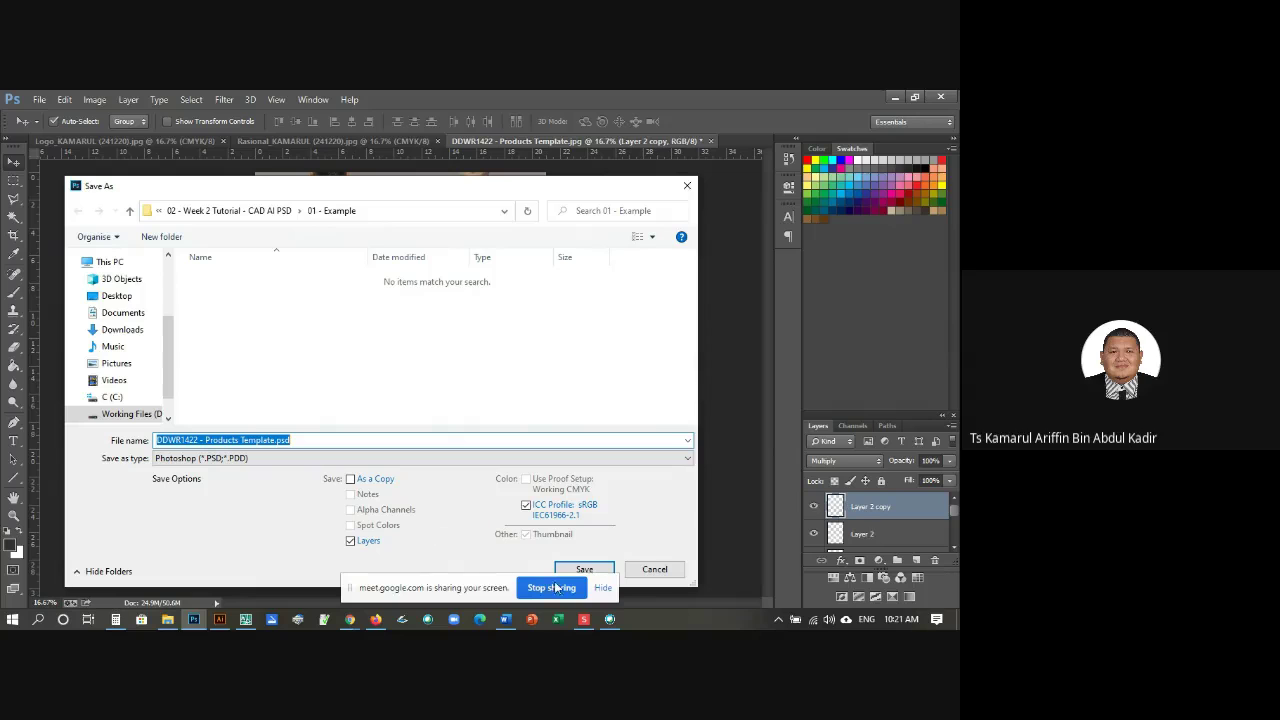
{"action": "left_click", "coordinate": [577, 569]}
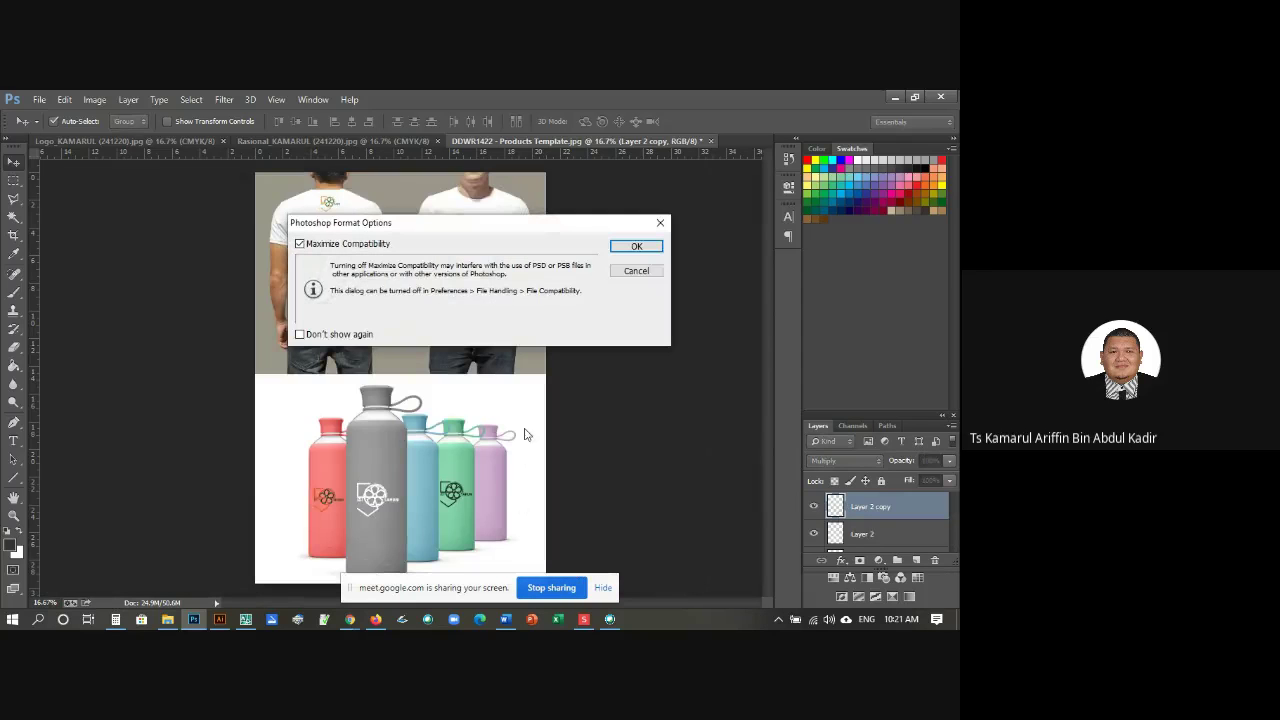
{"action": "left_click", "coordinate": [648, 250]}
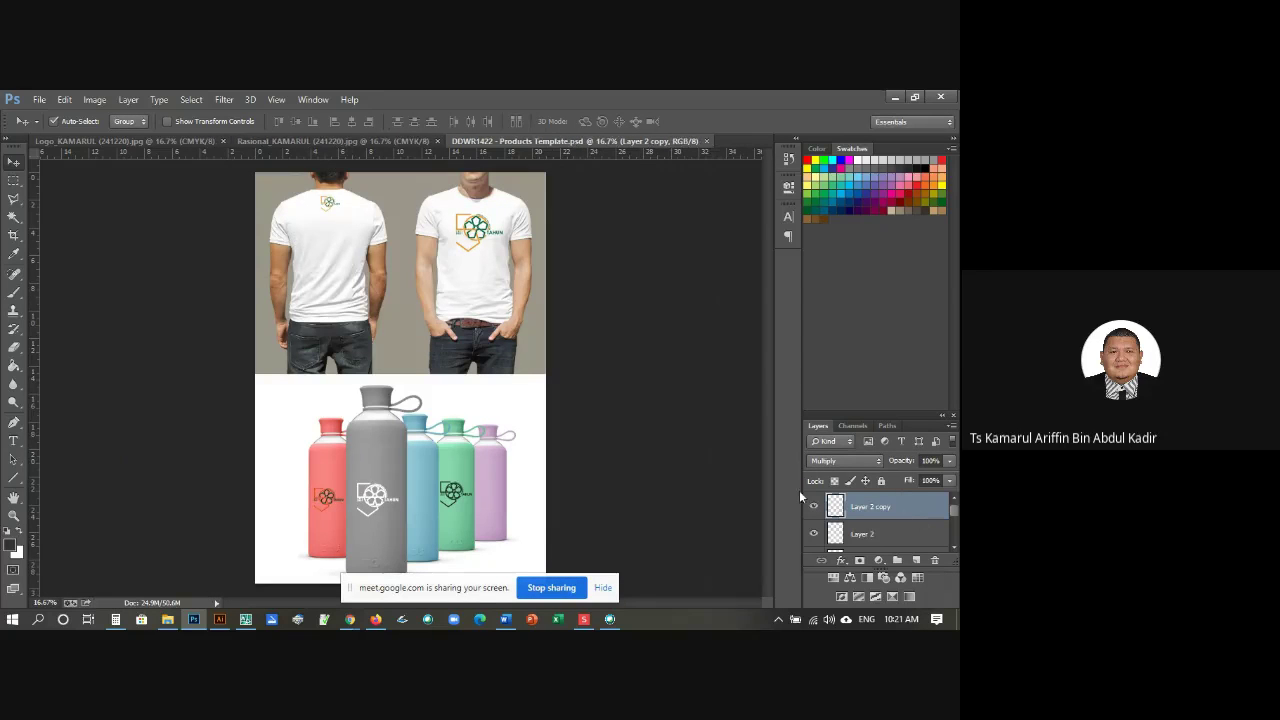
{"action": "scroll", "coordinate": [884, 513], "scroll_direction": "down", "scroll_amount": 3}
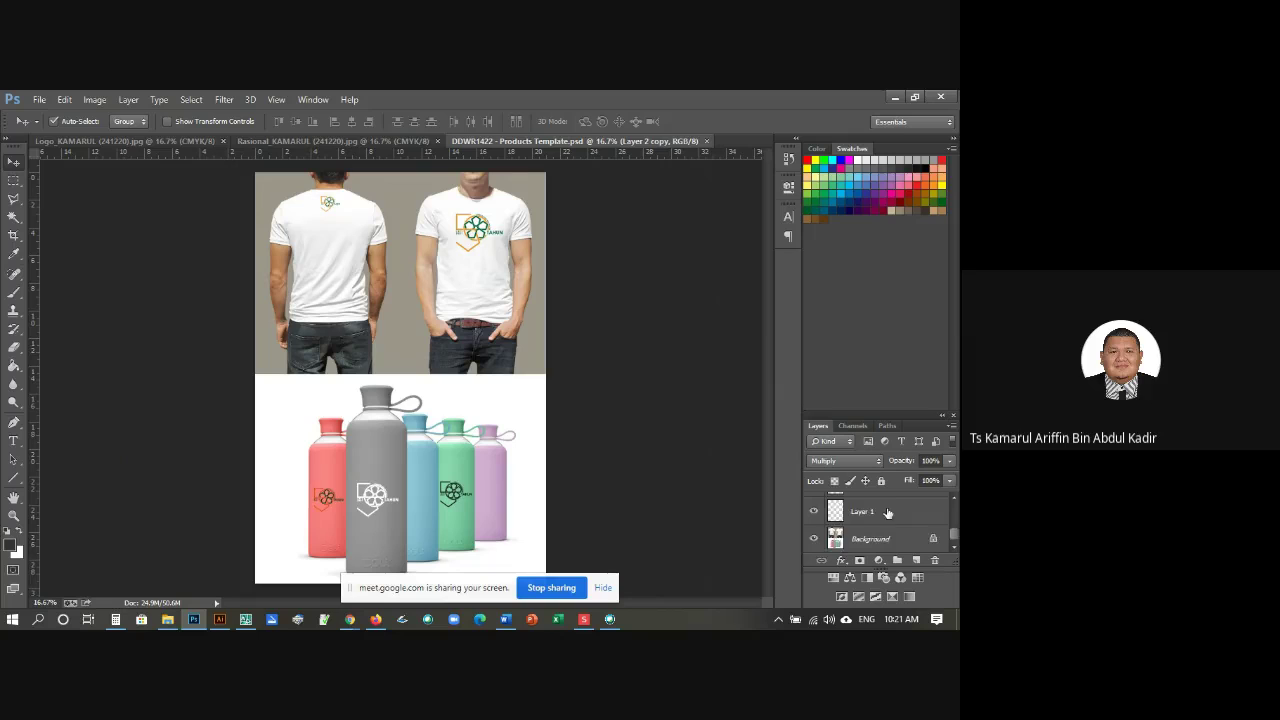
Step: Save a flattened JPEG copy as "DDWR1422 - Products Template (241220).jpg" in the "01 - Example" folder at Maximum quality
{"action": "scroll", "coordinate": [888, 514], "scroll_direction": "up", "scroll_amount": 3}
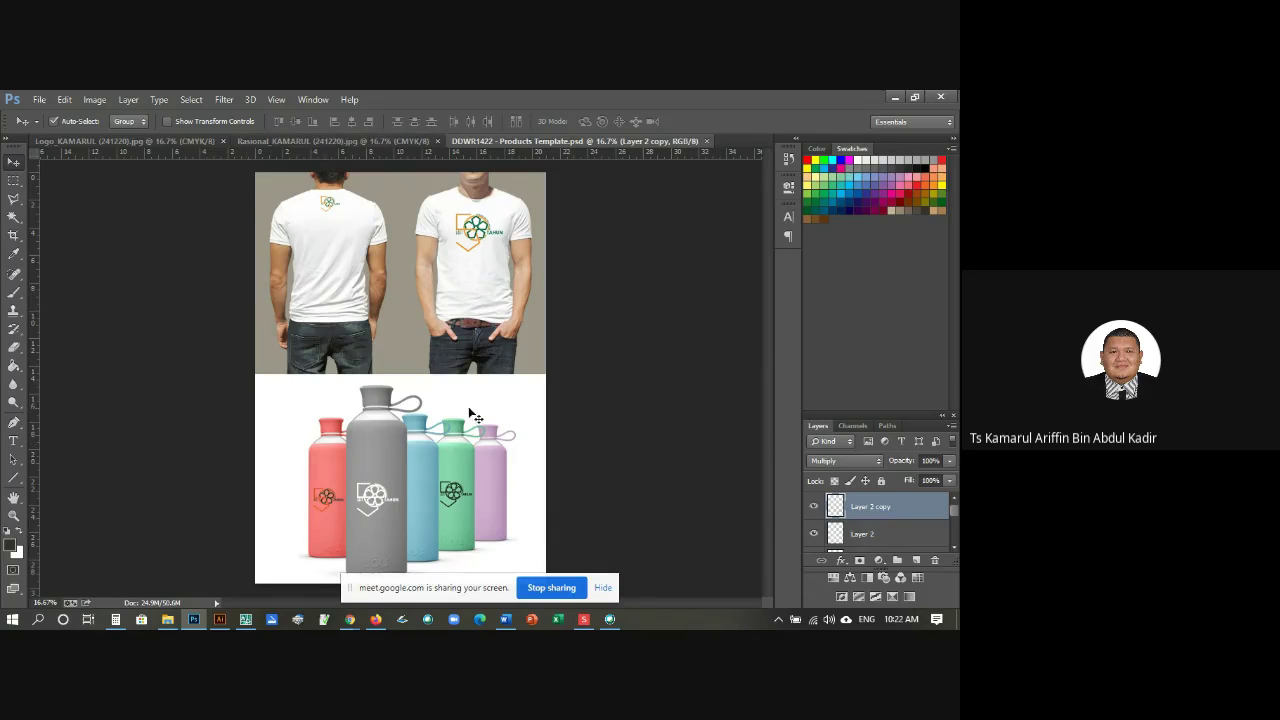
{"action": "left_click", "coordinate": [38, 100]}
{"action": "left_click", "coordinate": [110, 272]}
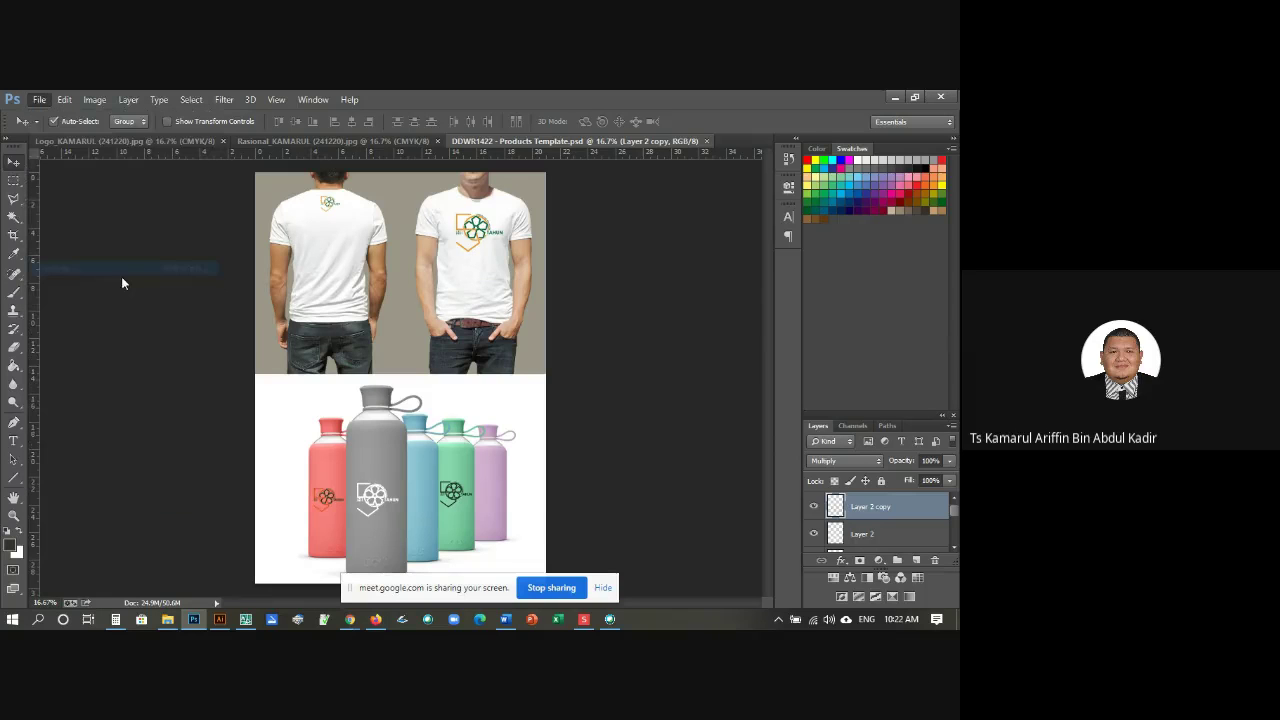
{"action": "left_click", "coordinate": [687, 458]}
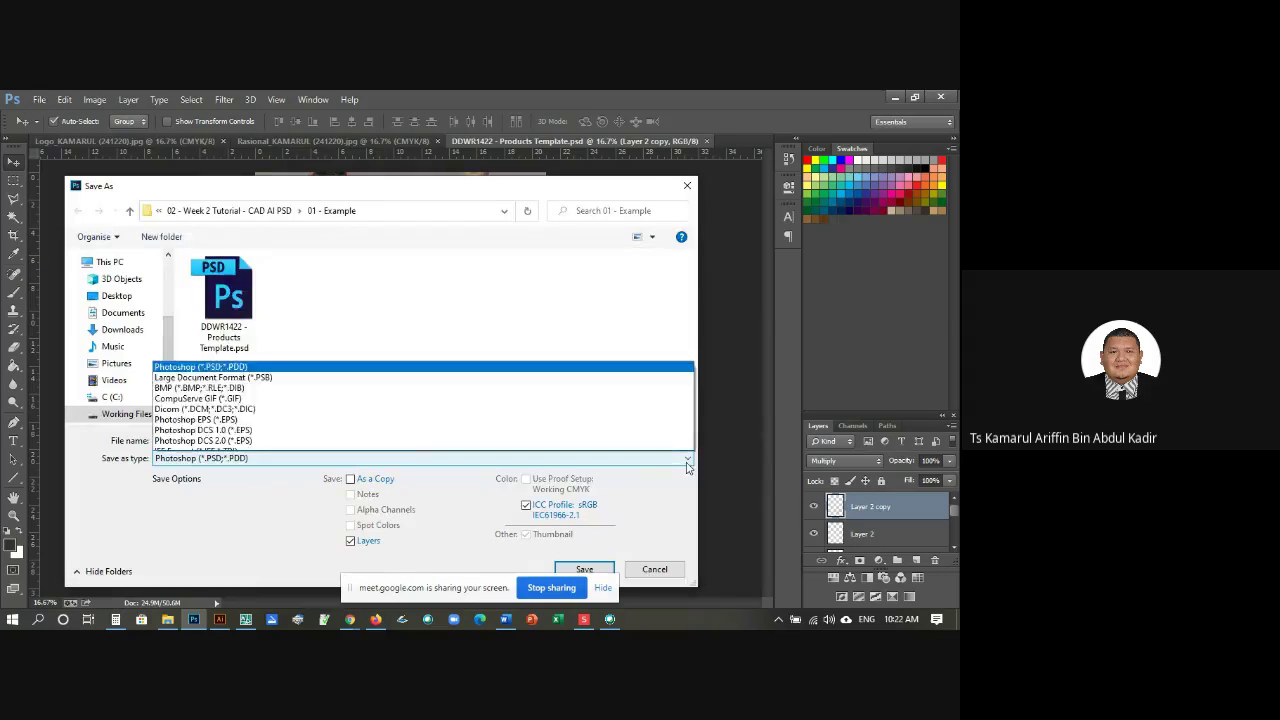
{"action": "left_click", "coordinate": [349, 318]}
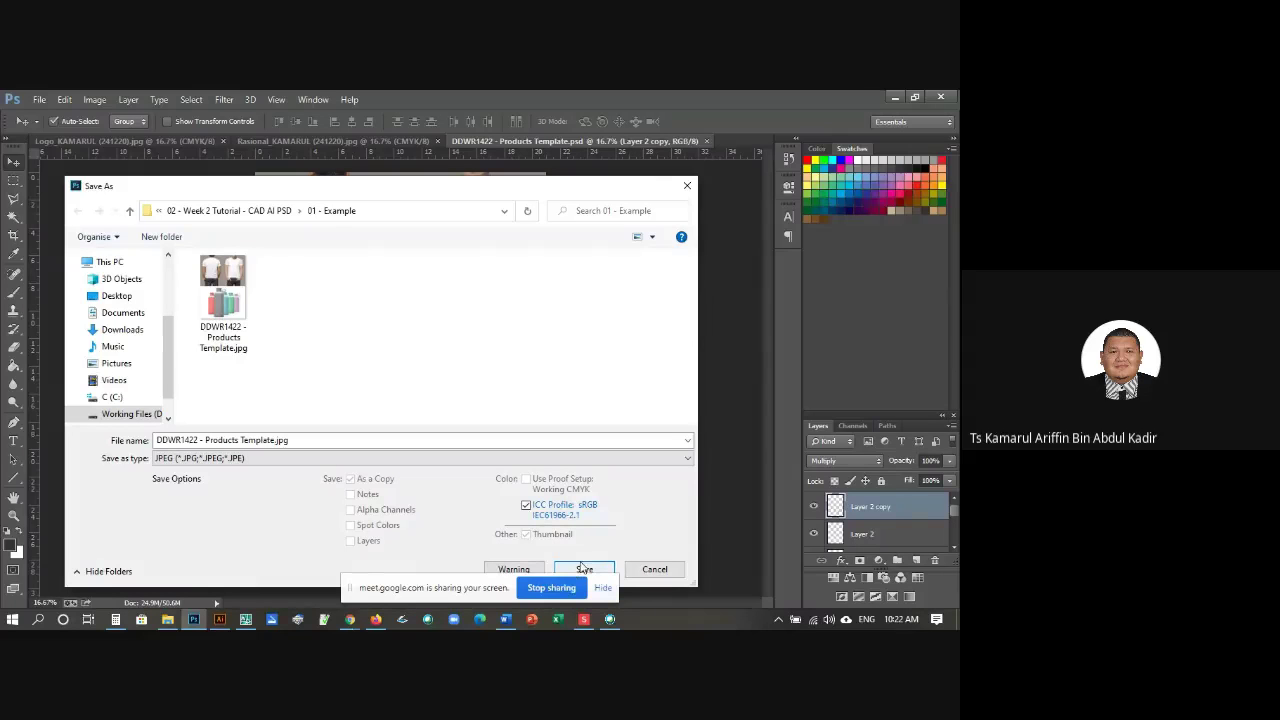
{"action": "left_click", "coordinate": [282, 440]}
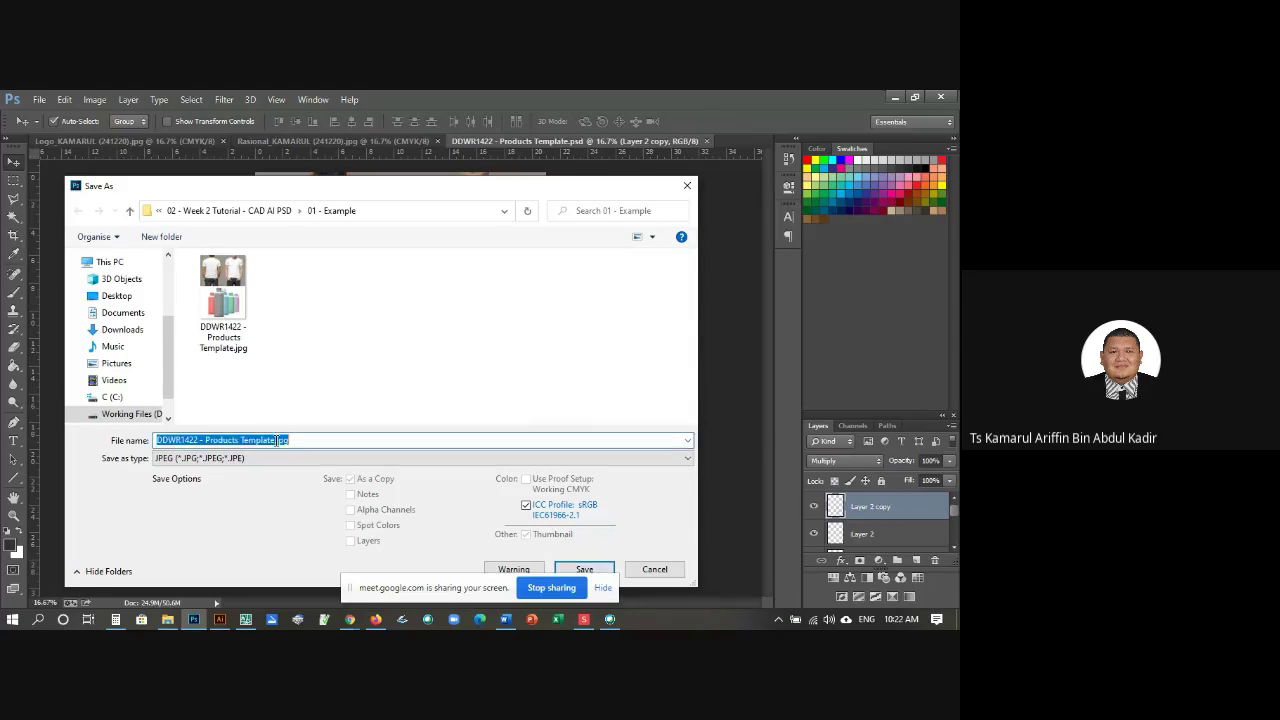
{"action": "left_click", "coordinate": [276, 440]}
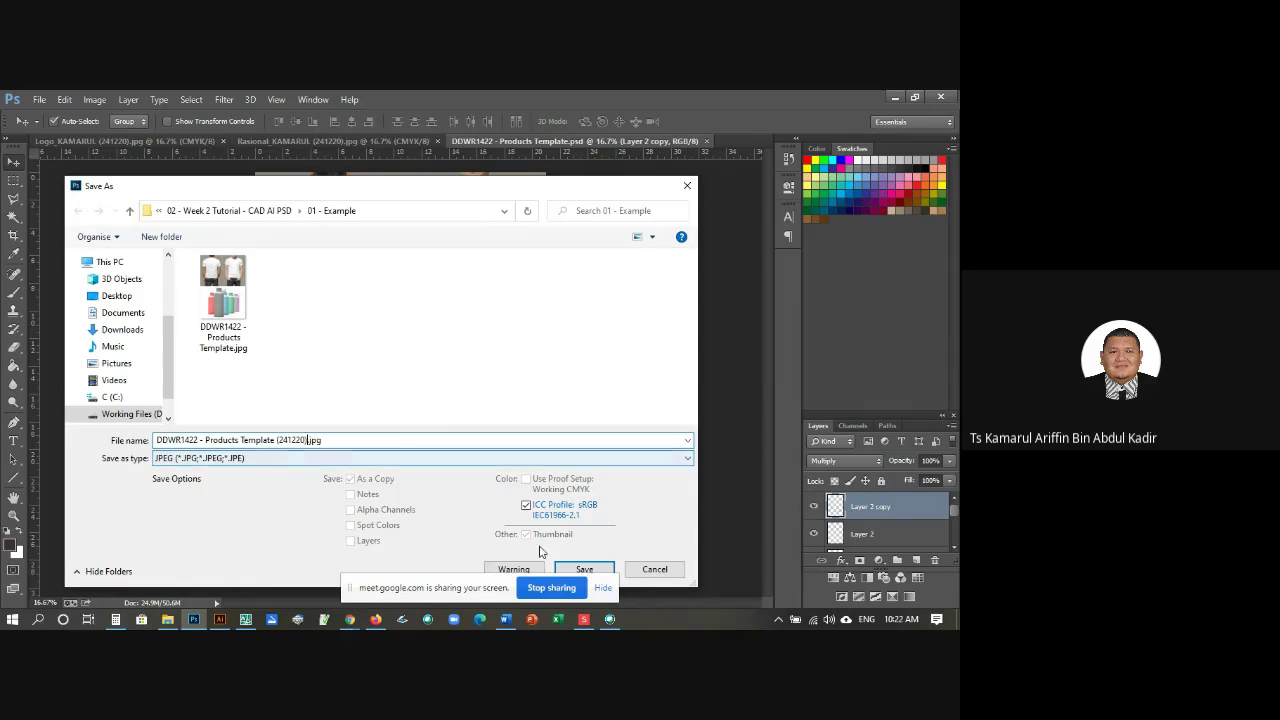
{"action": "left_click", "coordinate": [586, 569]}
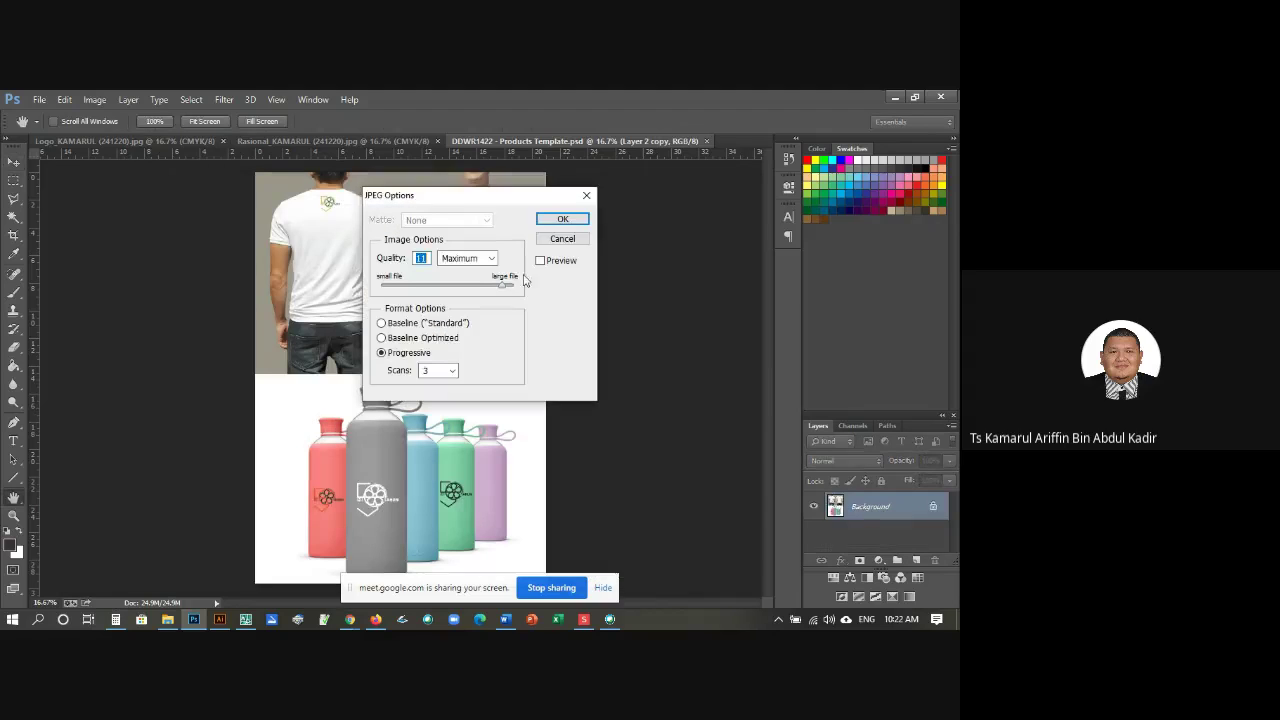
{"action": "left_click", "coordinate": [566, 219]}
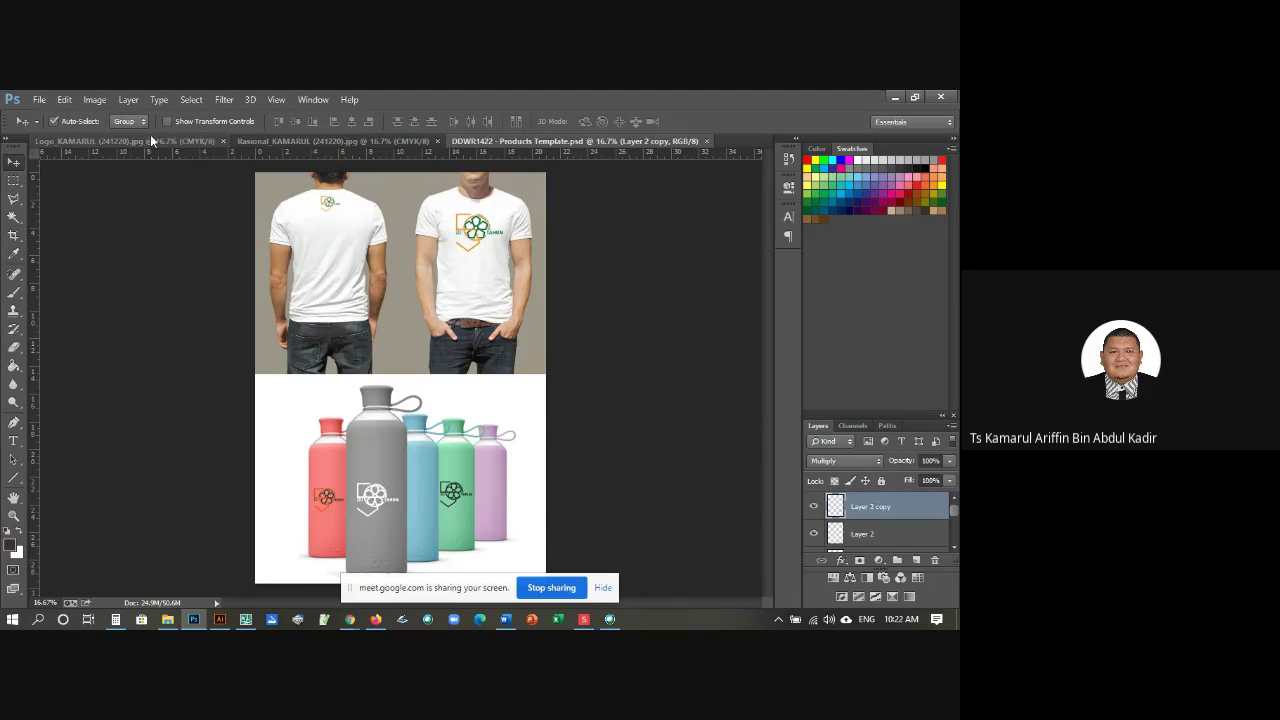
Step: Close the products PSD and move "DDWR1422 - Products Template (241220).jpg" from "01 - Example" up to the "02 - Week 2 Tutorial - CAD AI PSD" folder
{"action": "left_click", "coordinate": [706, 141]}
{"action": "left_click", "coordinate": [40, 100]}
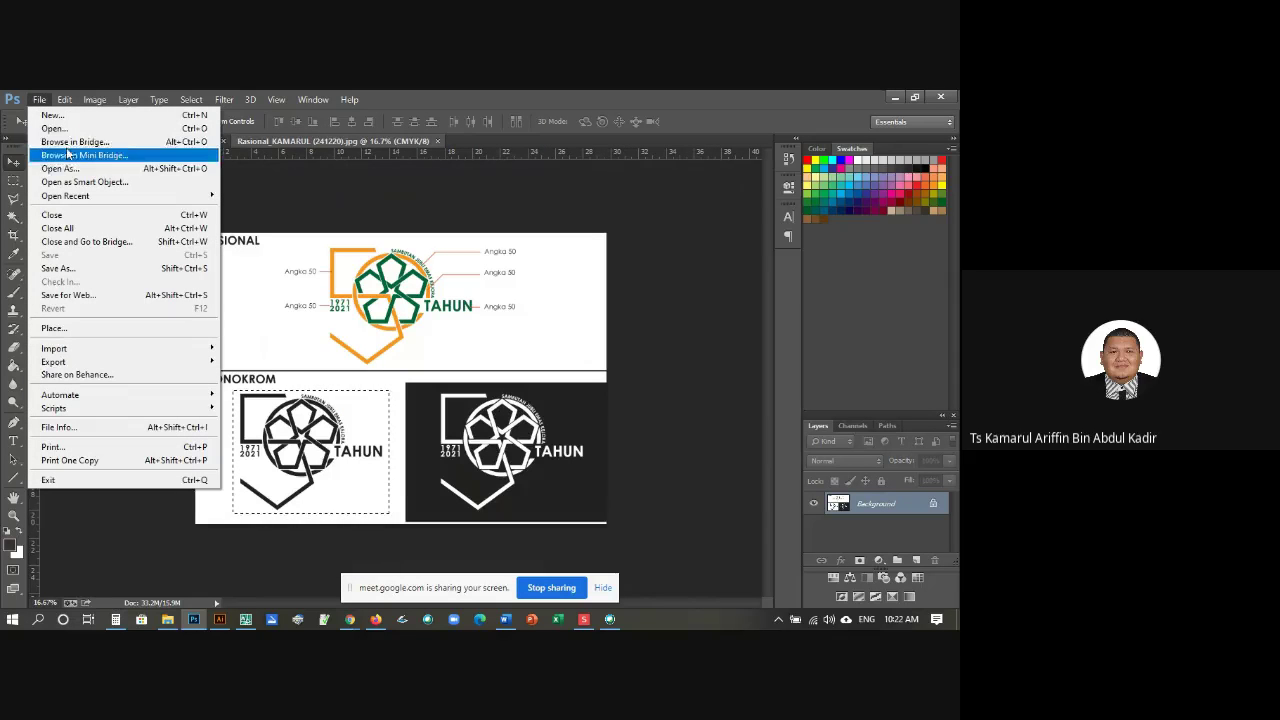
{"action": "left_click", "coordinate": [68, 130]}
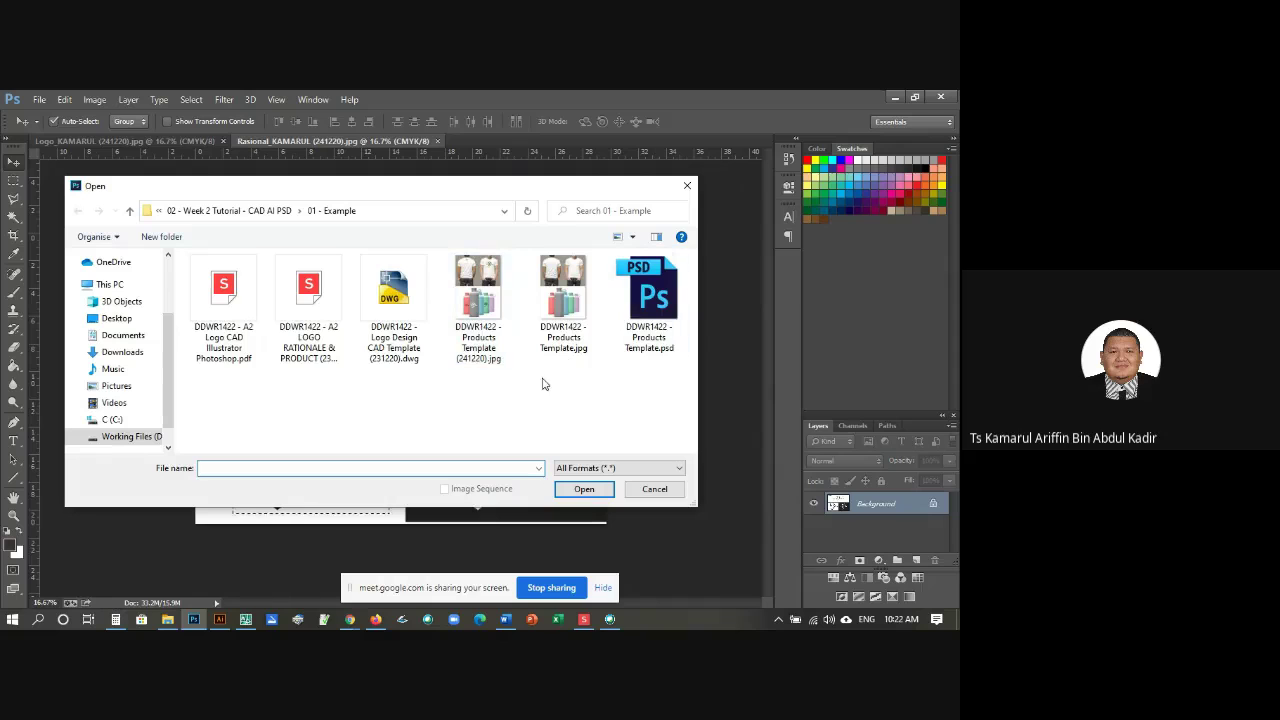
{"action": "left_click", "coordinate": [472, 302]}
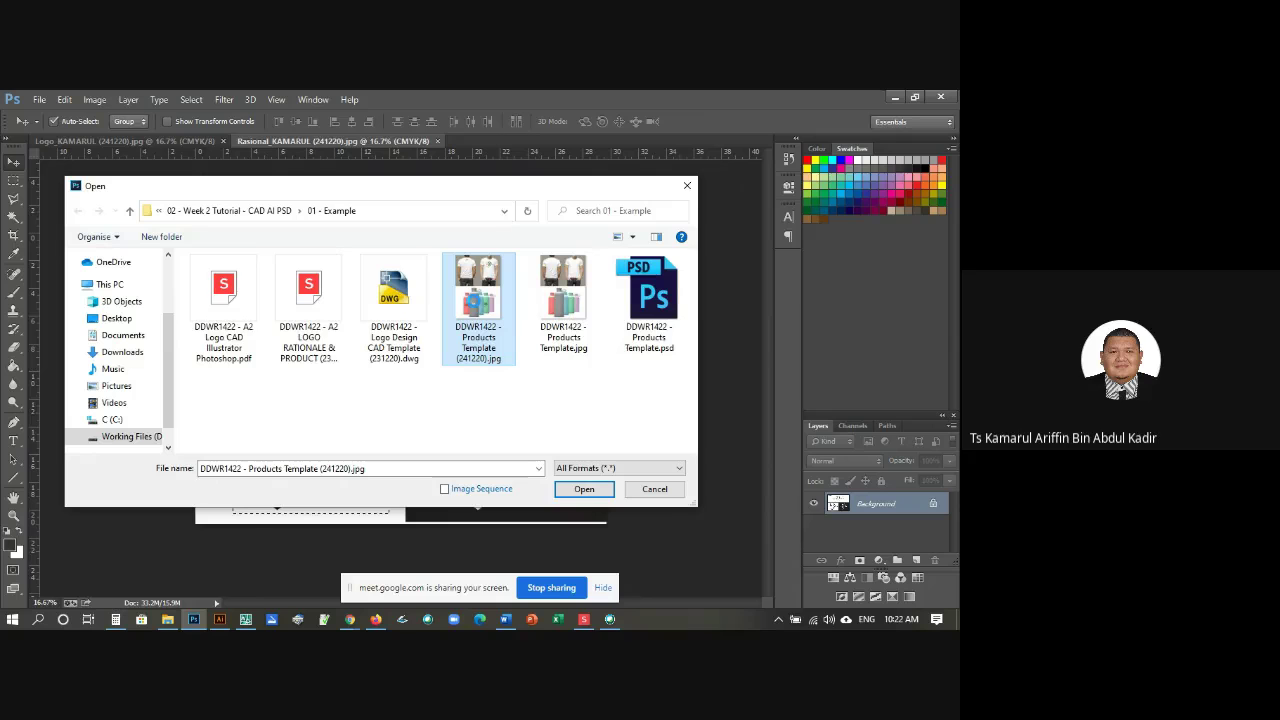
{"action": "right_click", "coordinate": [472, 302]}
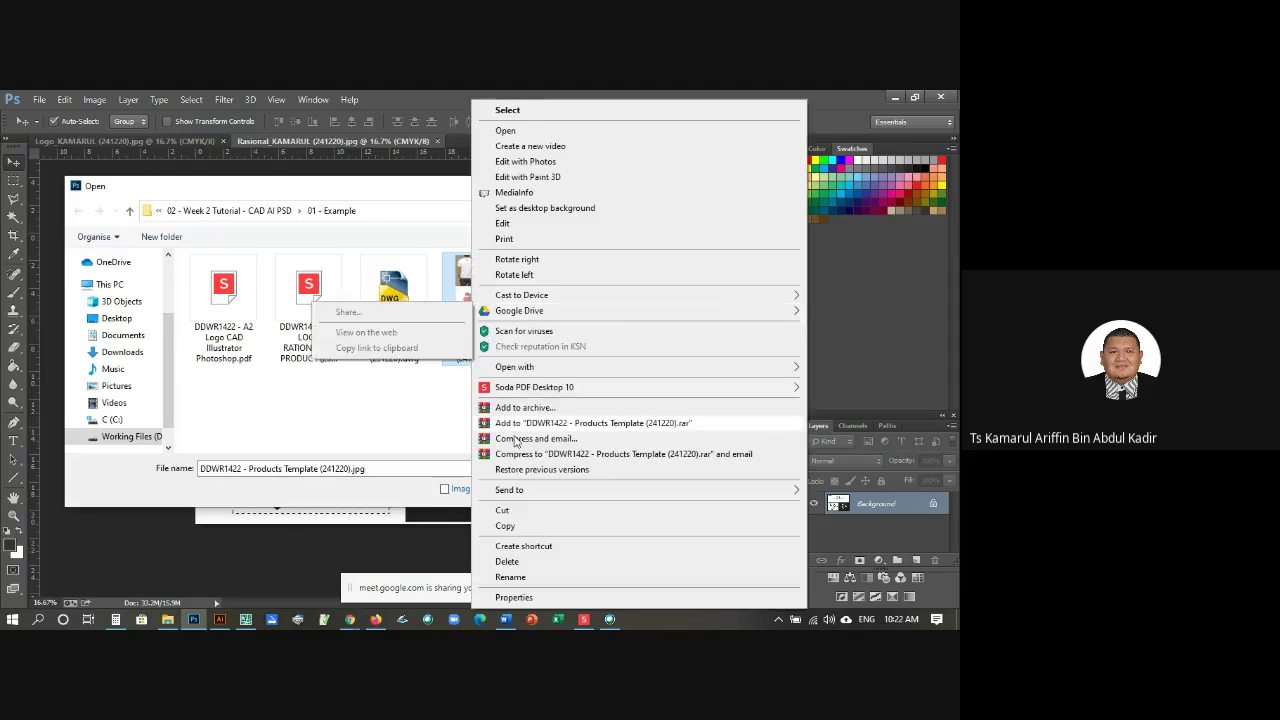
{"action": "left_click", "coordinate": [535, 510]}
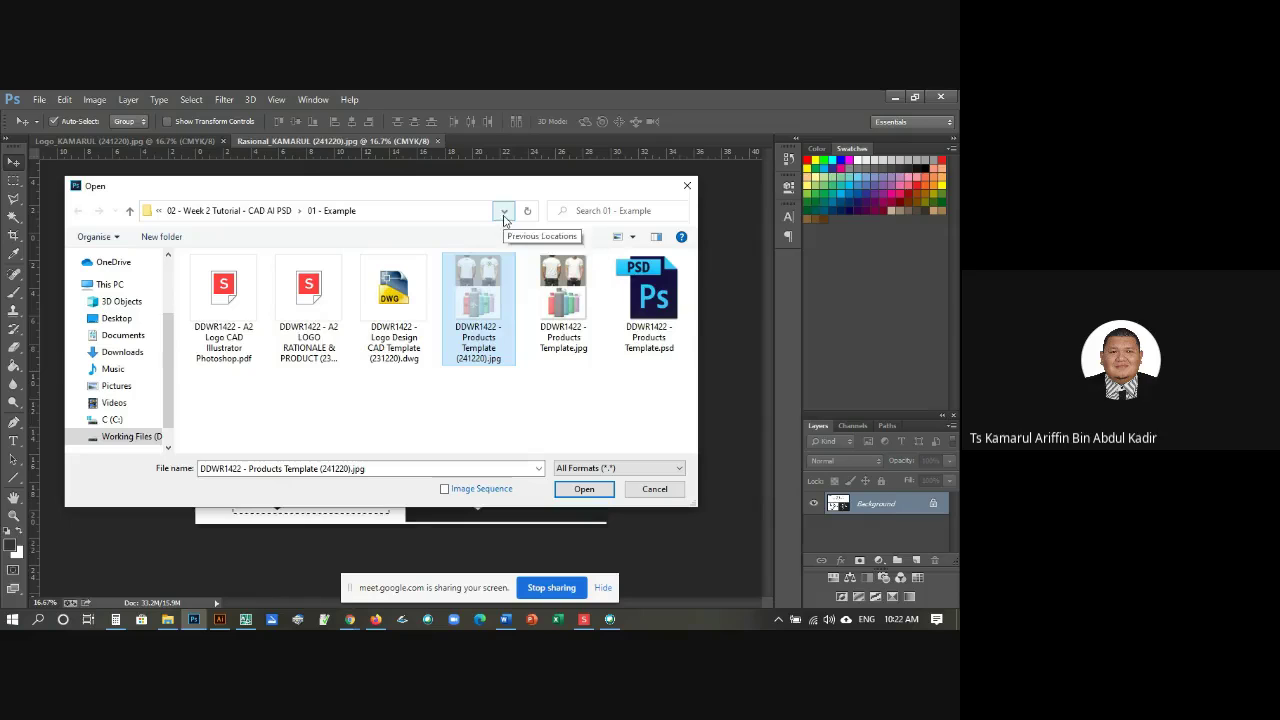
{"action": "left_click", "coordinate": [243, 212]}
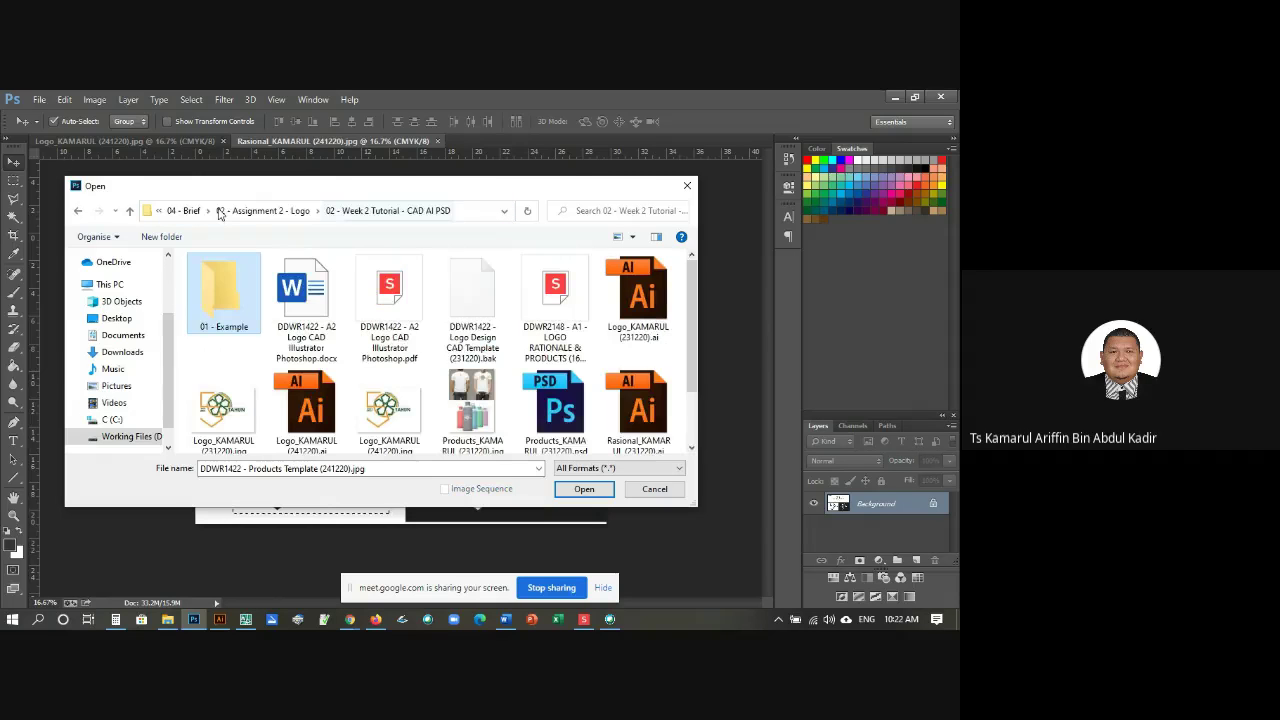
{"action": "right_click", "coordinate": [681, 302]}
{"action": "left_click", "coordinate": [714, 398]}
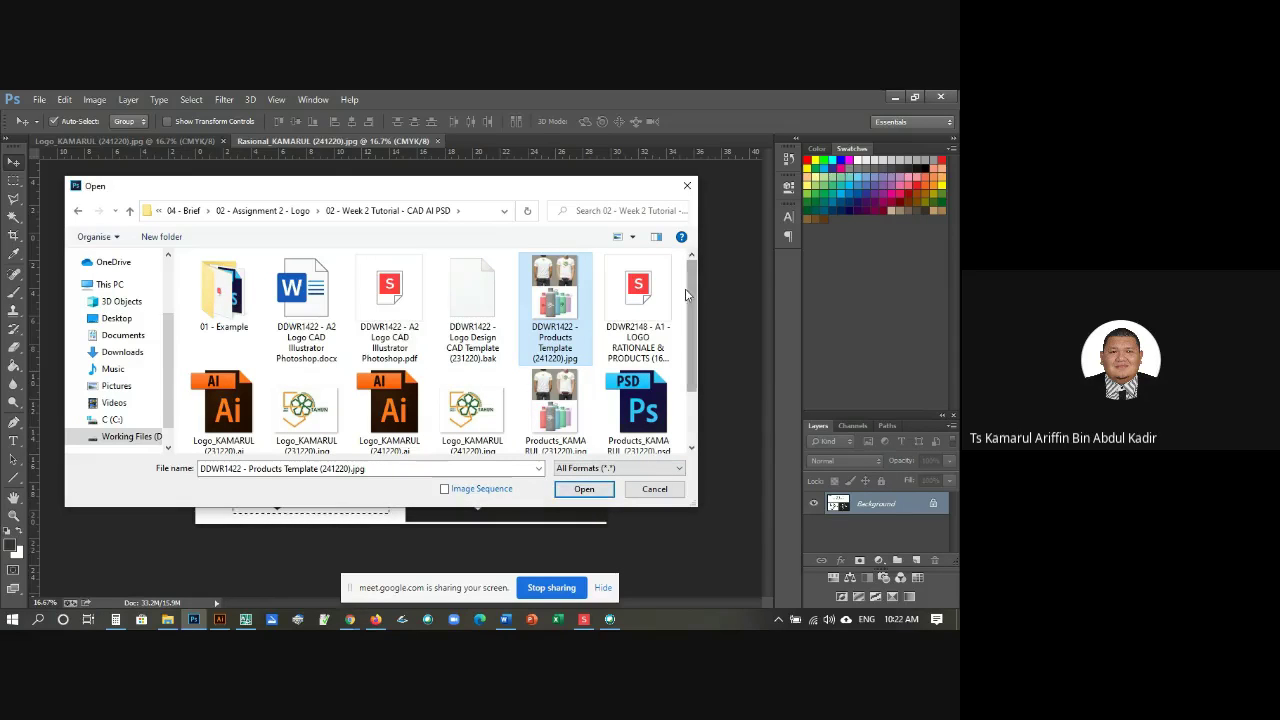
Step: Open "DDWR1422 - Products Template (241220).jpg" and try to move the logo on the front T-shirt in the flattened image
{"action": "left_click", "coordinate": [577, 491]}
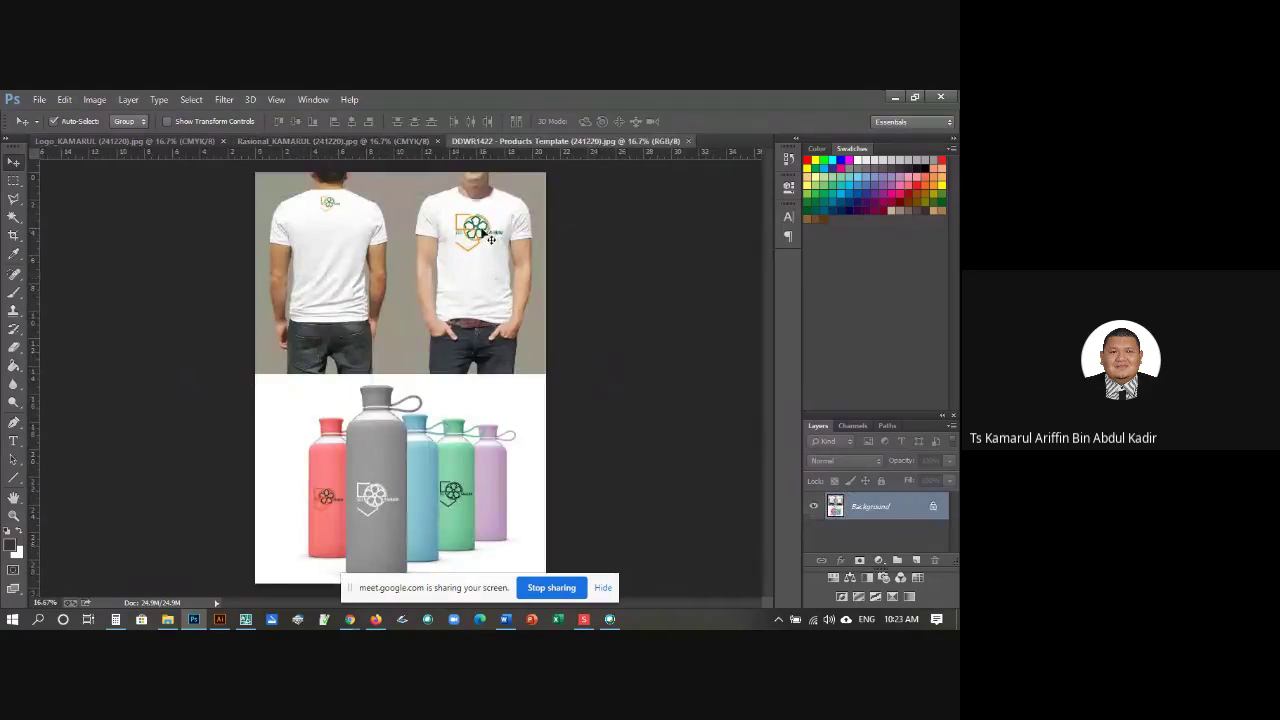
{"action": "left_click_drag", "start_coordinate": [438, 247], "coordinate": [482, 278]}
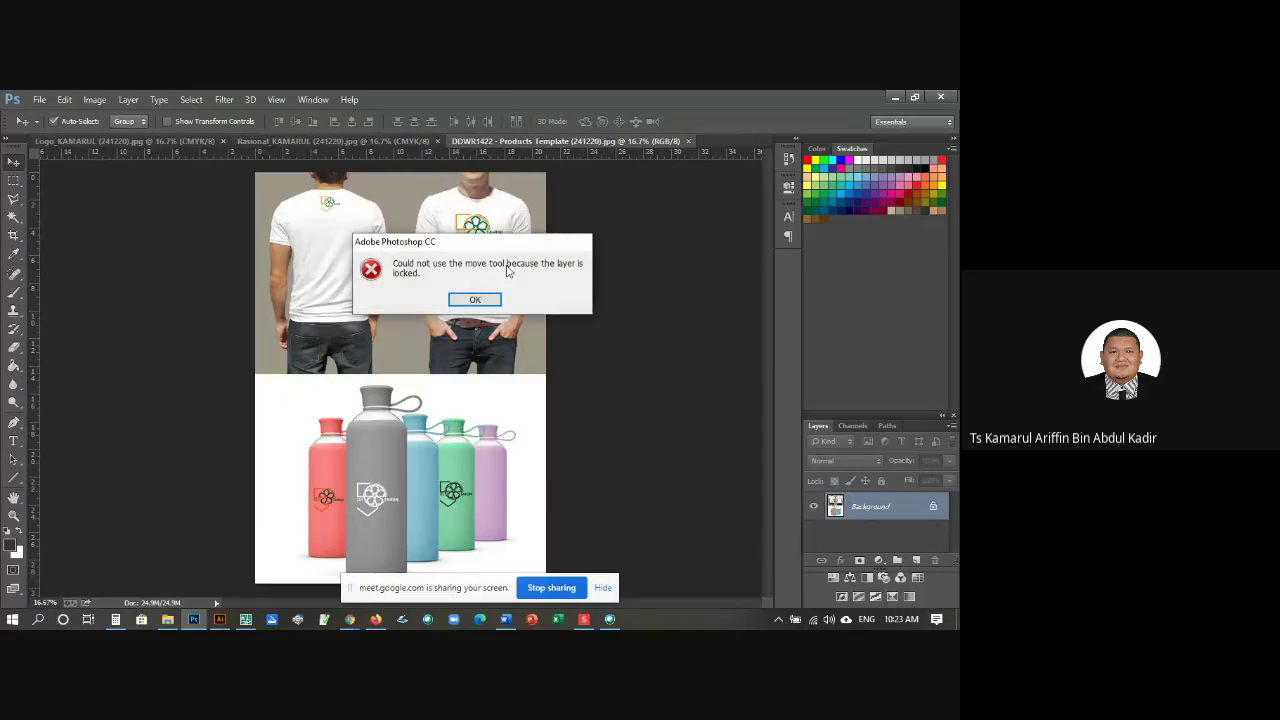
{"action": "left_click", "coordinate": [494, 304]}
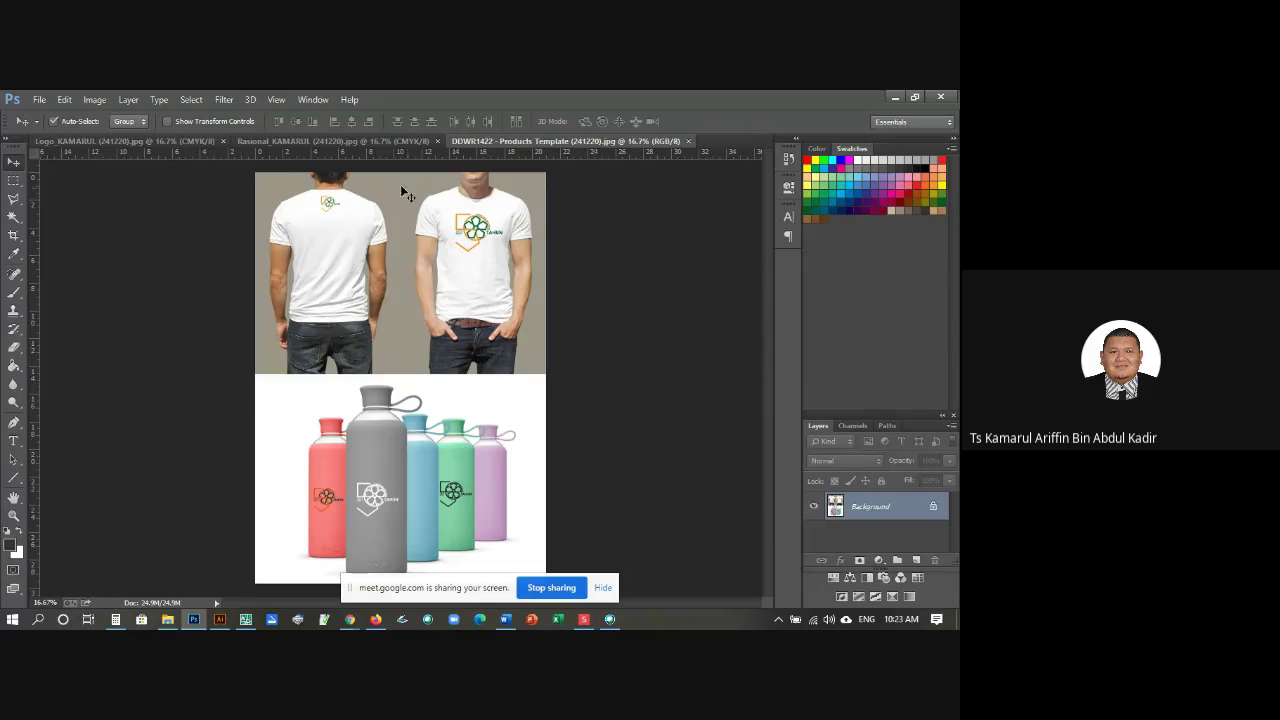